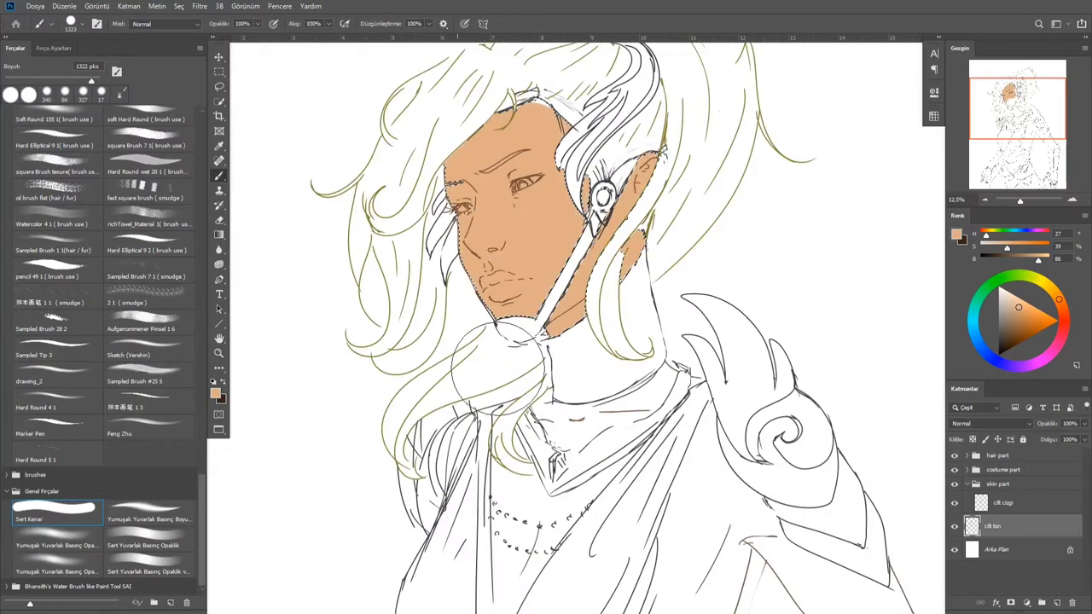
Select the exposed skin at the neckline, fill it with the skin tone, and trim the selection along the collar edge
key("w")
scroll(486, 298, "down", 3)
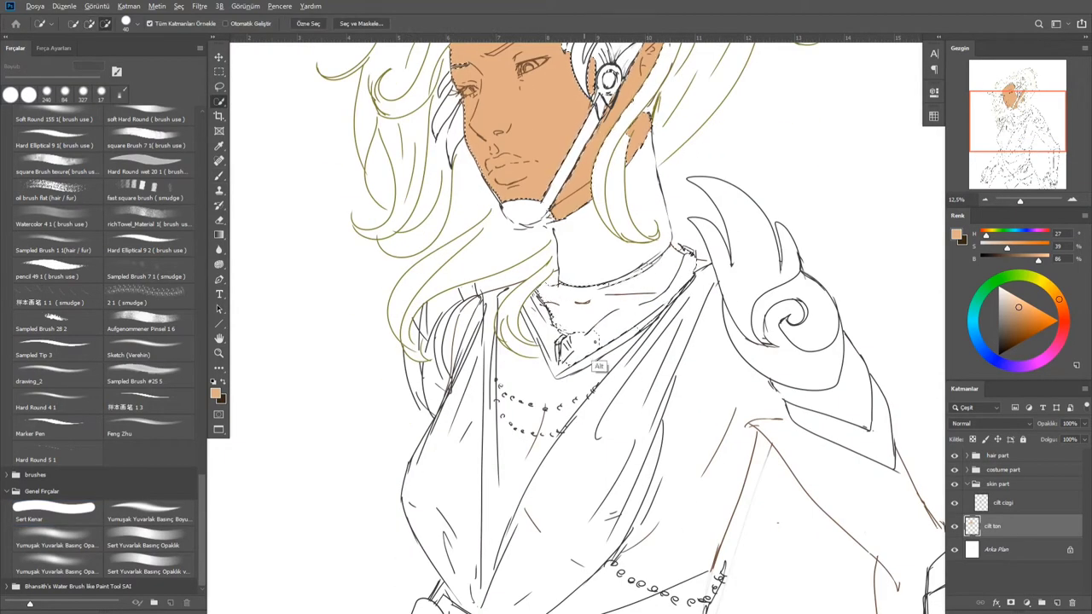
left_click(565, 365, "alt")
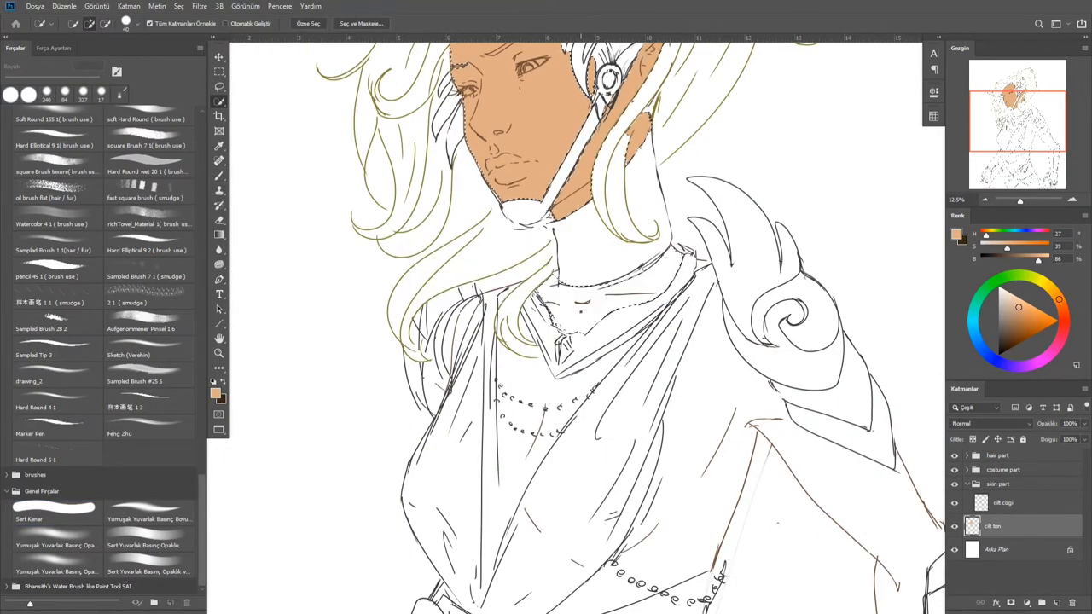
key("alt+BackSpace")
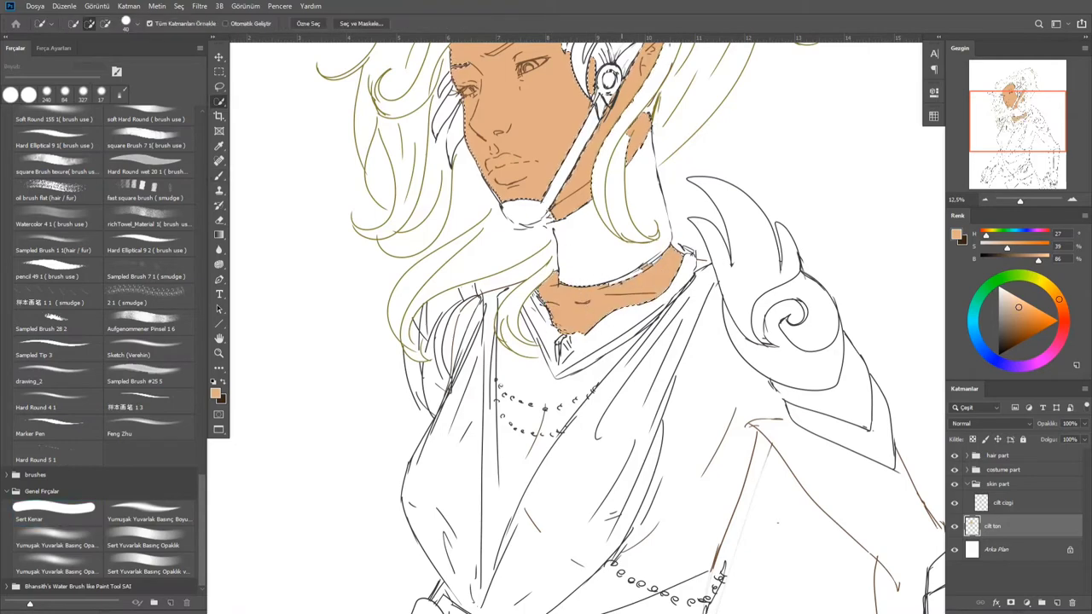
scroll(651, 244, "up", 2)
left_click(648, 273, "alt")
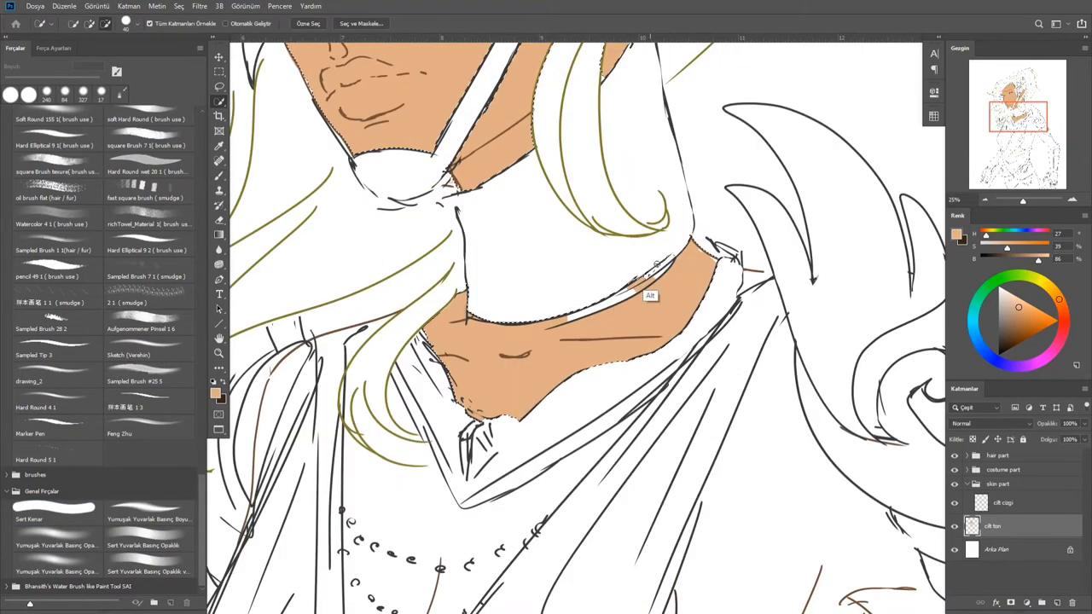
left_click(621, 294, "alt")
Select the open chest area between the garment folds and paint it with the flat skin tone
scroll(645, 232, "down", 3)
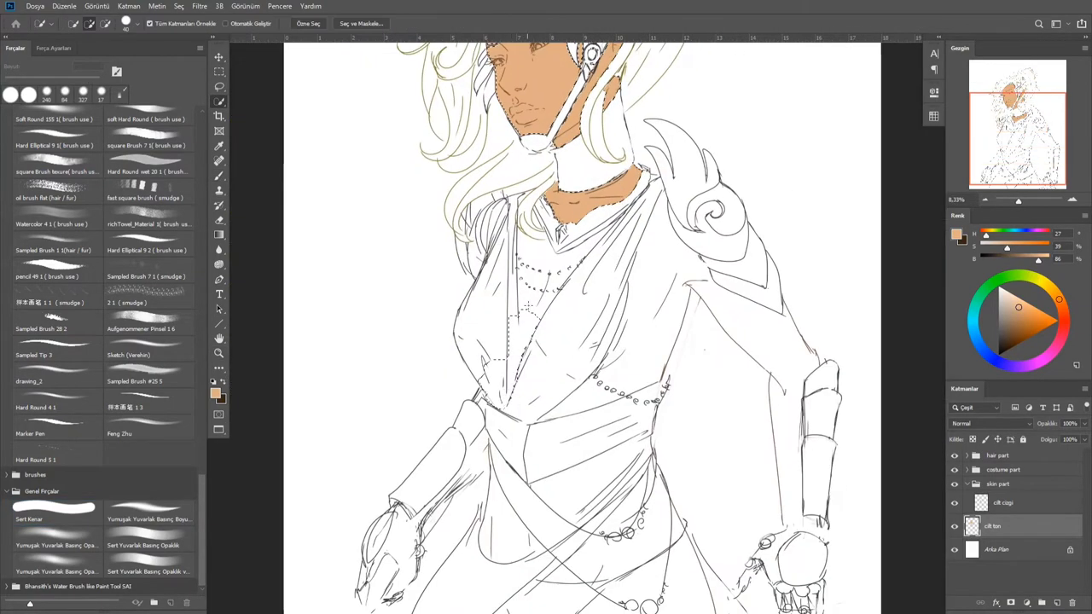
left_click(558, 273, "alt")
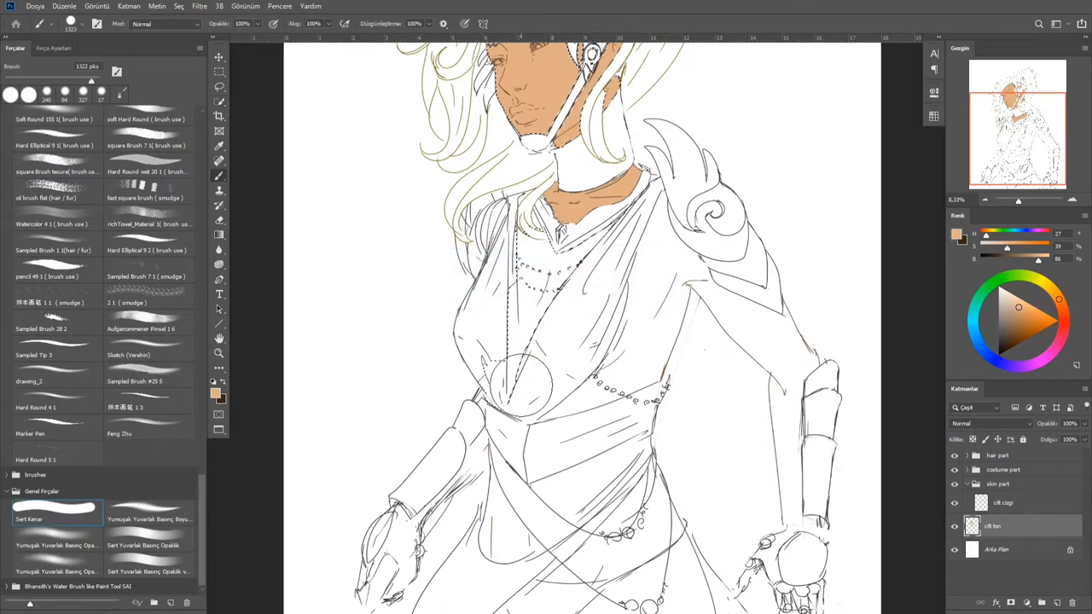
left_click(498, 426, "alt")
key("b")
left_click_drag(516, 375, 638, 214)
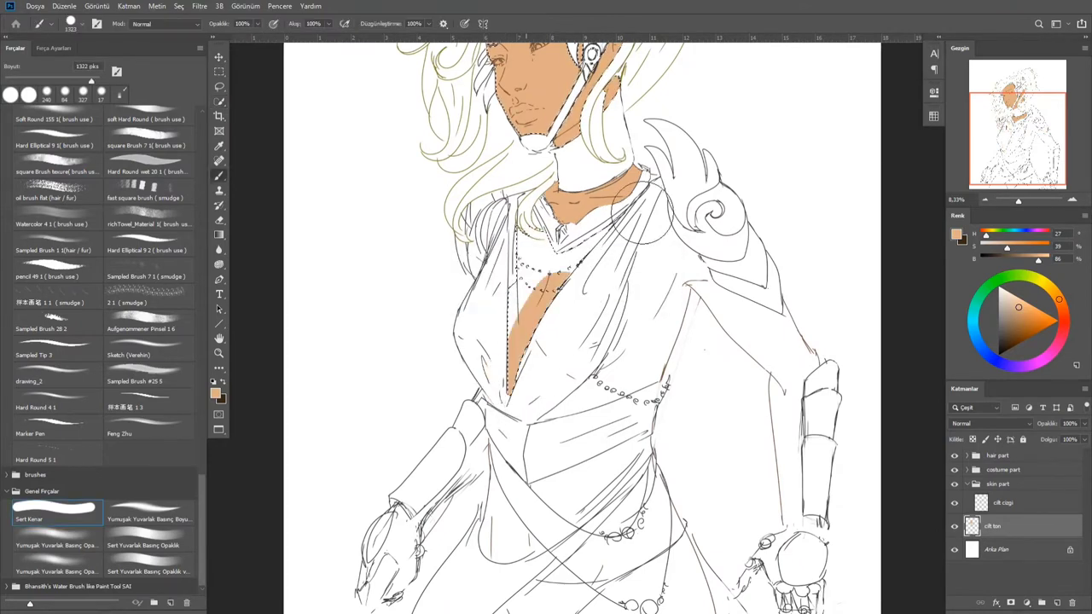
Select the bare side of the torso and the bent arm down to the wrist, and paint them with the skin tone
key("w")
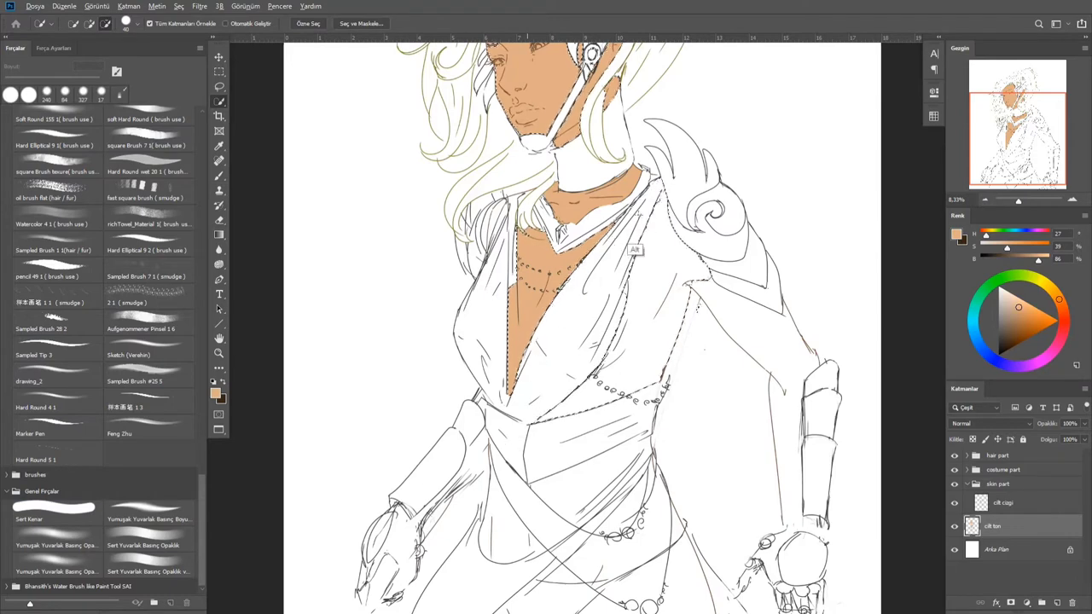
left_click(715, 334)
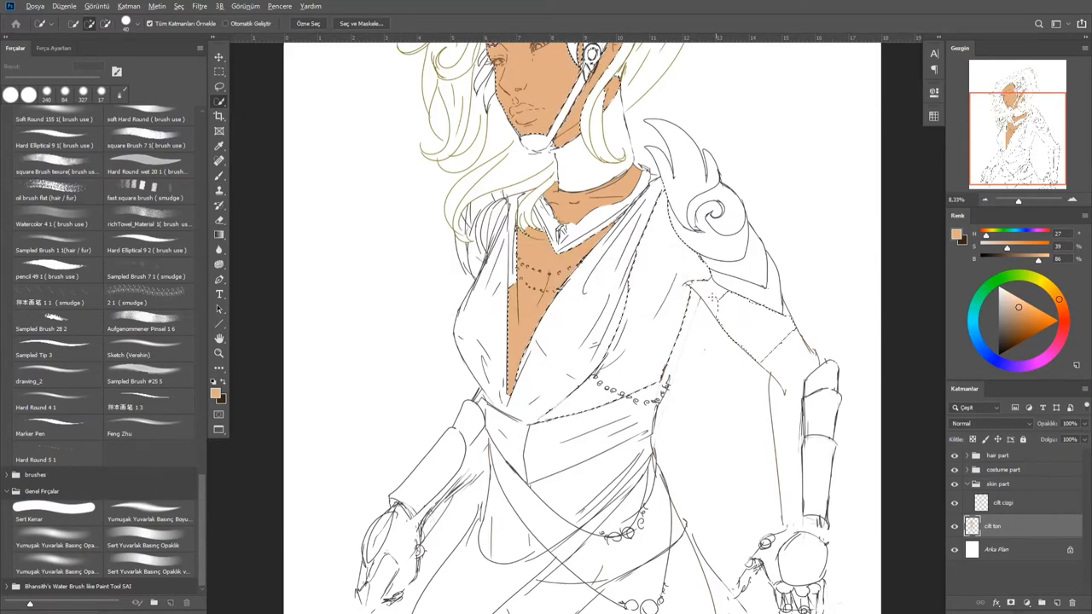
mouse_move(781, 411)
left_mouse_down()
mouse_move(791, 501)
mouse_move(733, 538)
mouse_move(701, 452)
left_mouse_up()
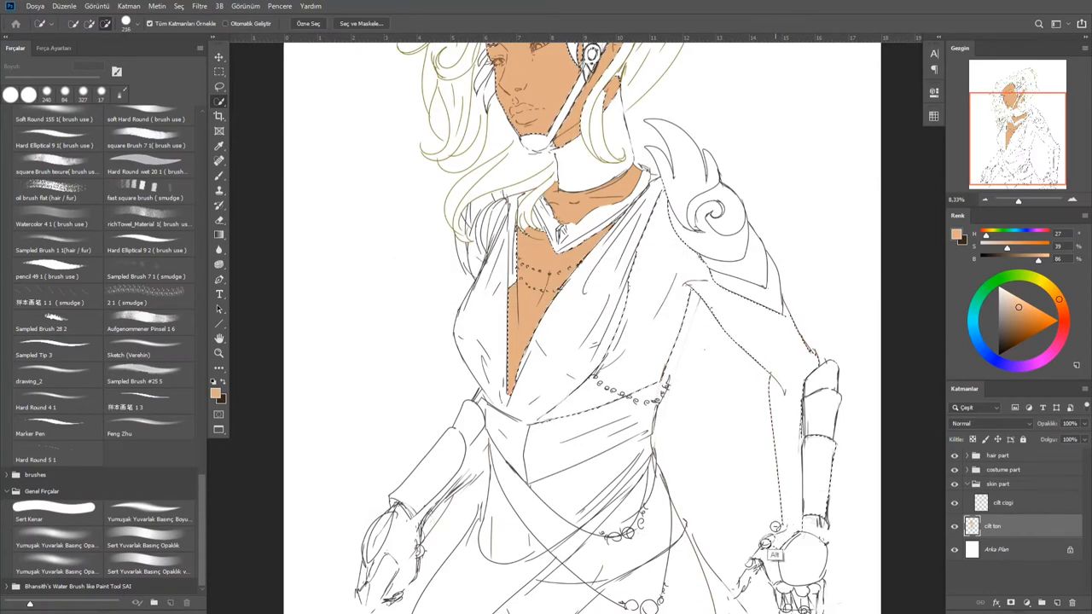
key("b")
mouse_move(673, 418)
left_mouse_down()
mouse_move(607, 392)
mouse_move(659, 224)
mouse_move(760, 316)
mouse_move(810, 528)
left_mouse_up()
Erase the skin colour that spills onto the forearm guard of the bent arm
key("e")
left_click_drag(810, 440, 804, 490)
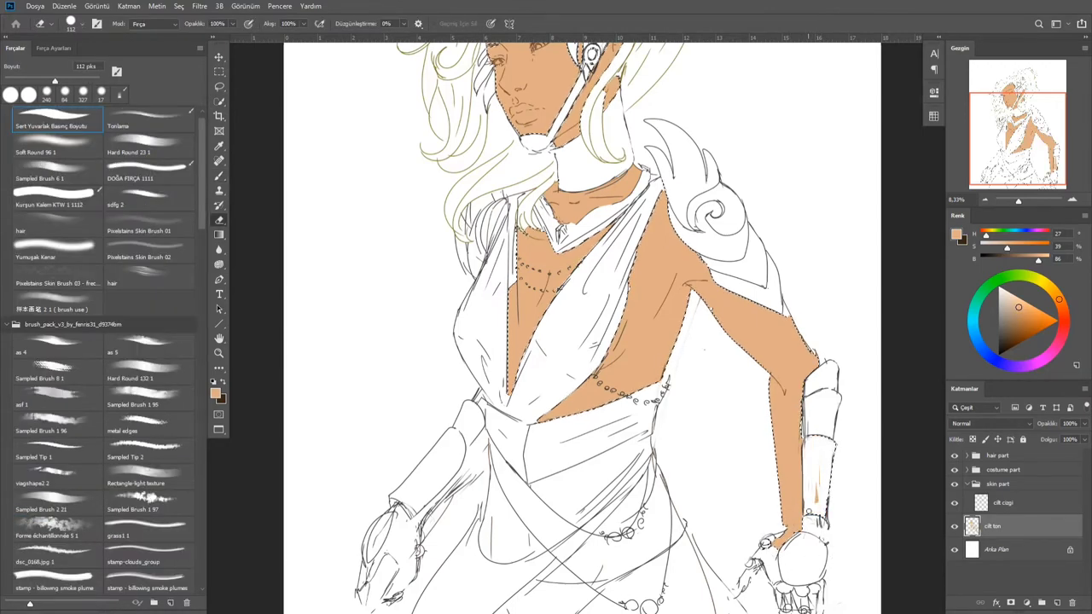
key("ctrl+minus")
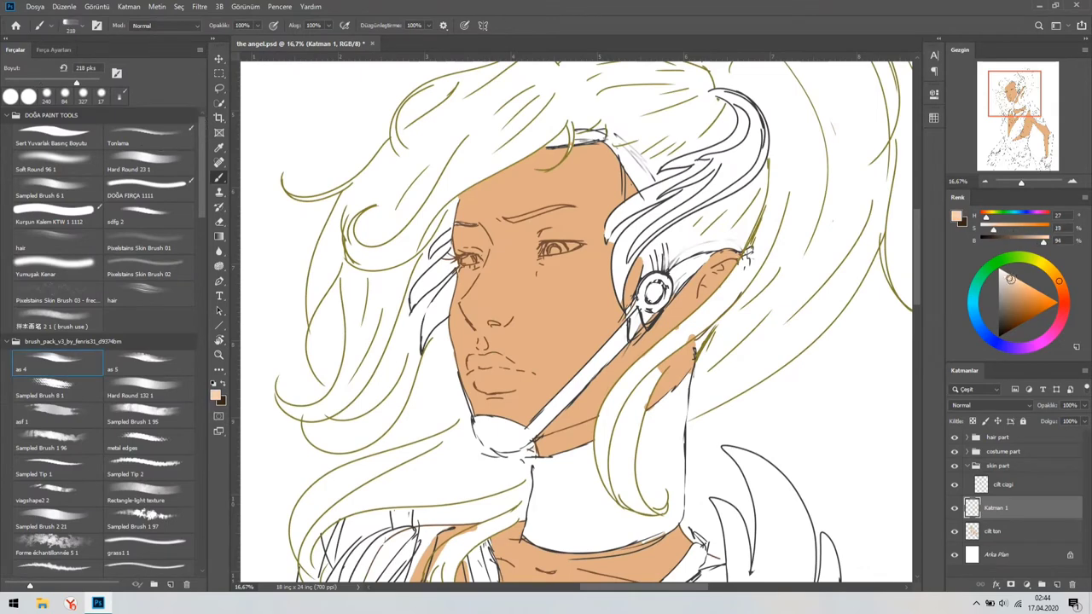
Paint light skin patches on the cheek, nose, chin, brow and forehead on the Katman 1 layer with the as 4 brush
left_click_drag(570, 302, 559, 307)
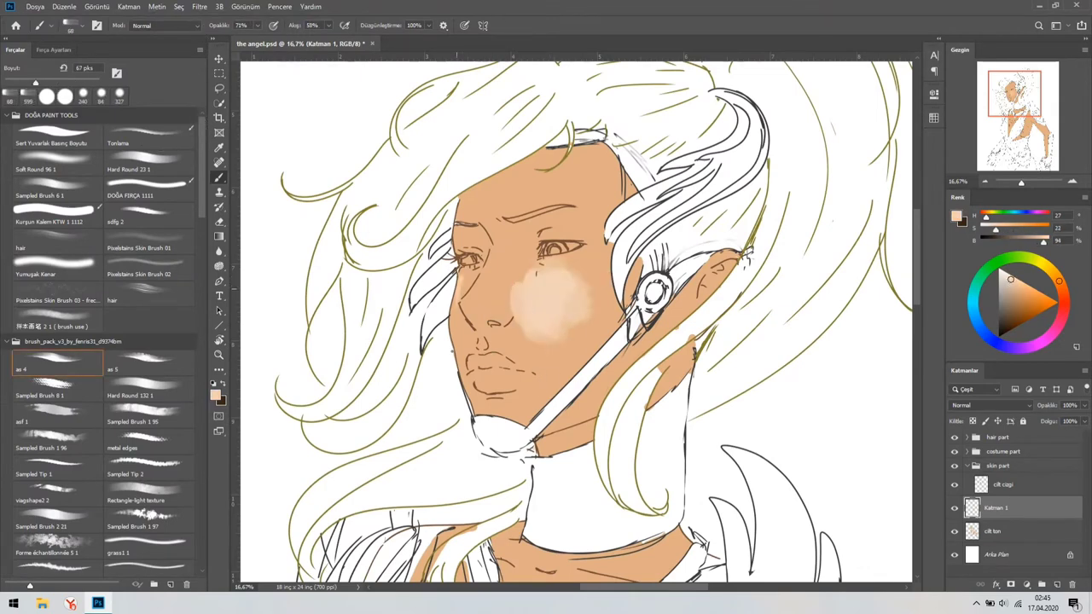
left_click_drag(486, 317, 488, 309)
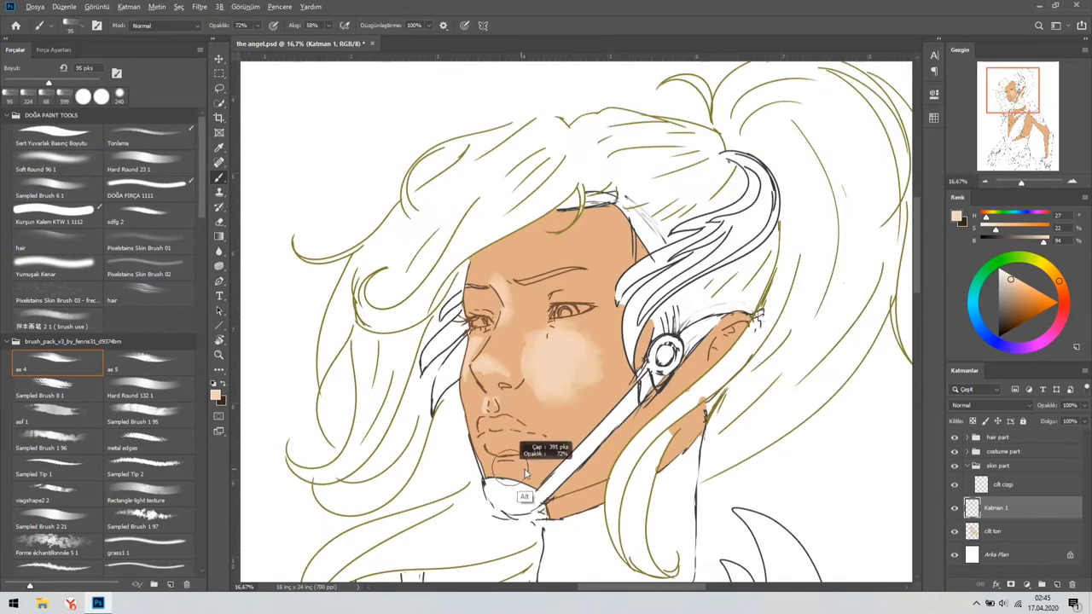
left_click_drag(524, 473, 501, 303)
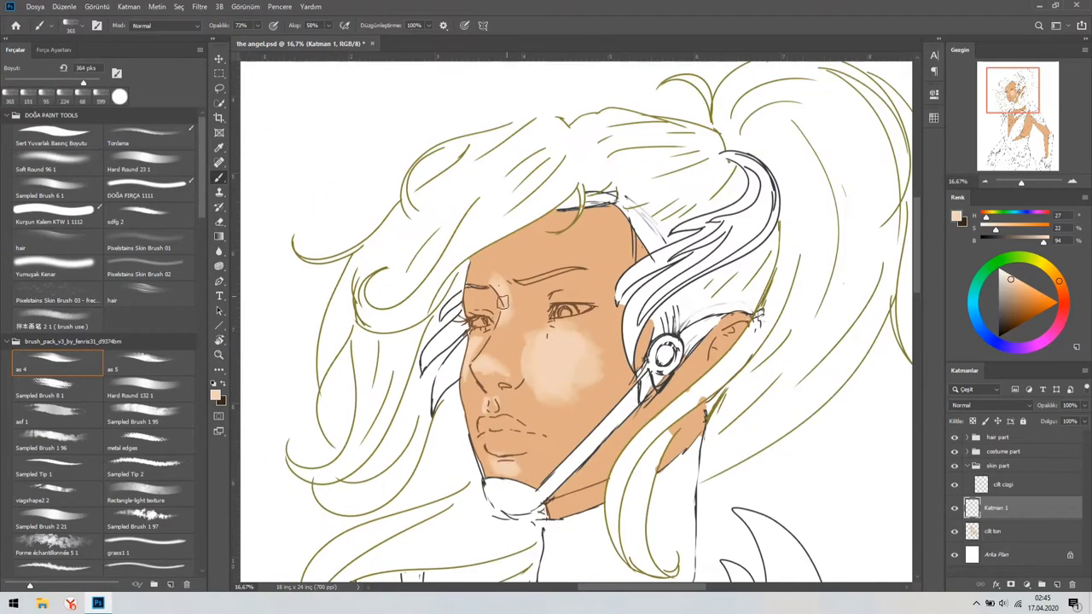
left_click_drag(495, 262, 522, 256)
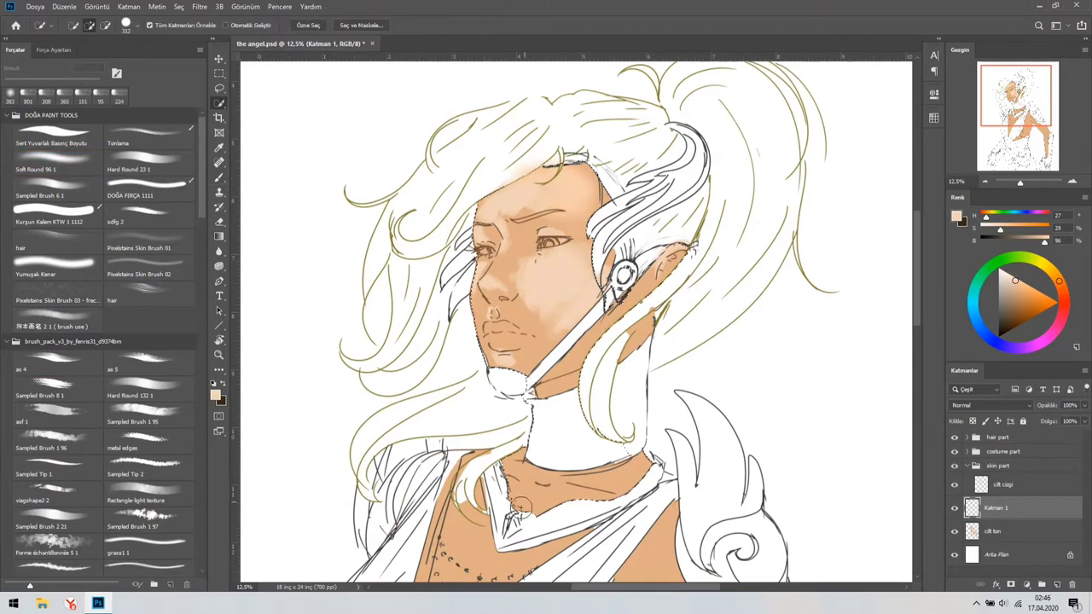
With the face selected, raise Katman 1 above the line art layer and blend the facial shading with the Soft Round brush
left_click_drag(477, 298, 537, 393)
key("ctrl+plus")
key("ctrl+plus")
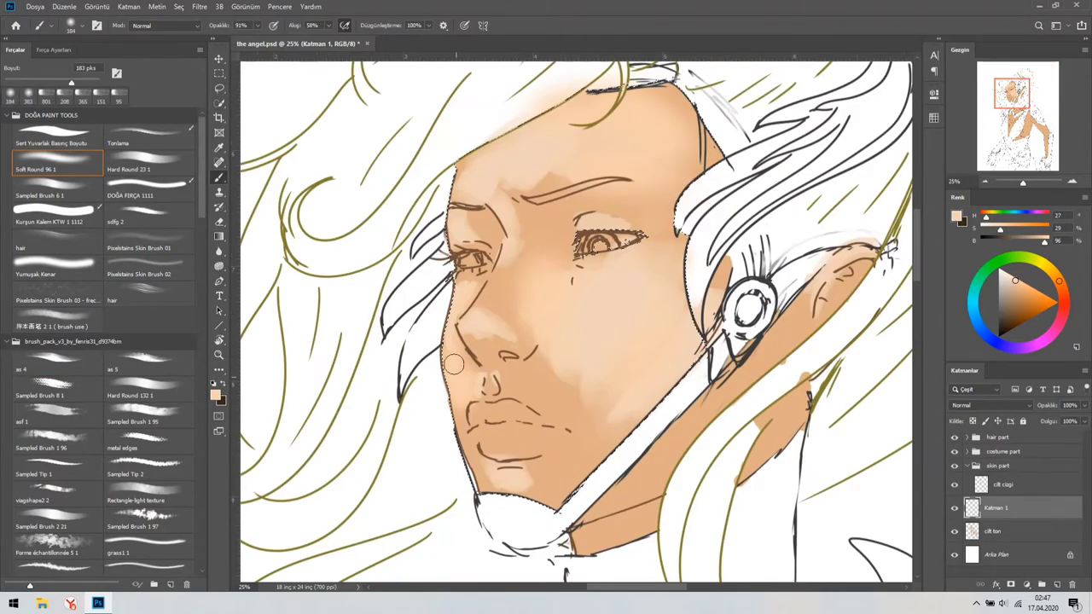
key("ctrl+bracketright")
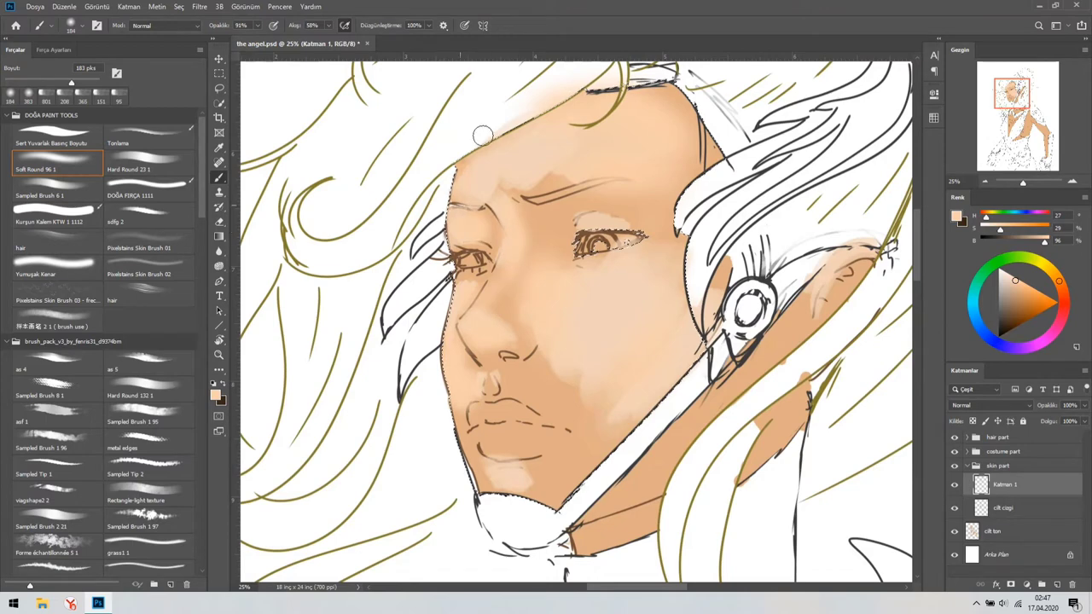
mouse_move(482, 134)
left_mouse_down()
mouse_move(597, 127)
mouse_move(694, 329)
mouse_move(580, 426)
mouse_move(597, 392)
left_mouse_up()
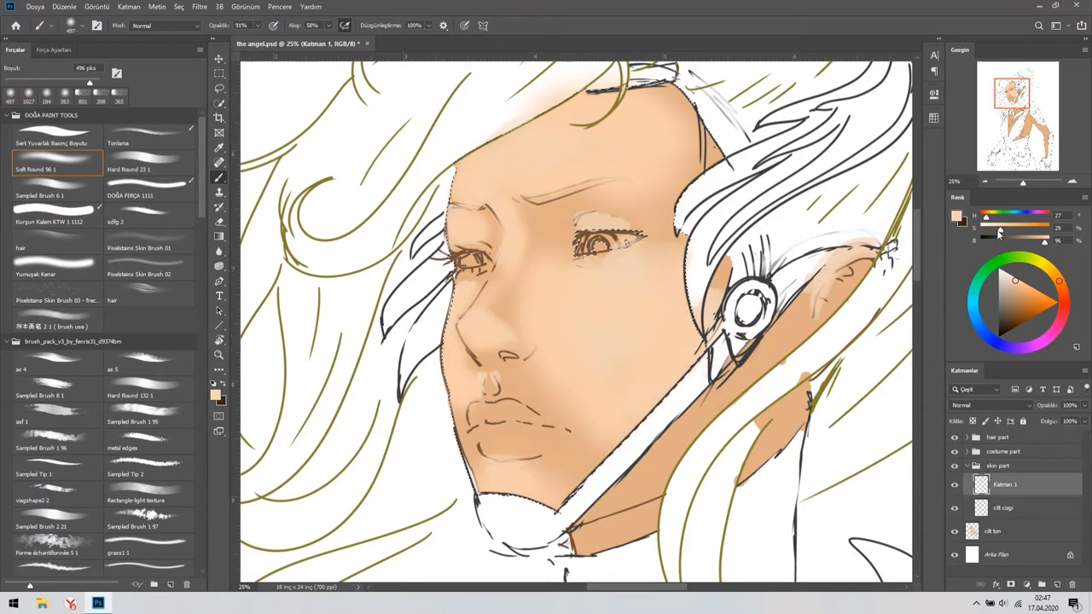
Set the colour to 21% saturation and 100% brightness, and paint a bright highlight on the near cheek with the Tonlama brush
left_click_drag(999, 235, 993, 235)
left_click_drag(1044, 241, 1047, 241)
left_click(149, 142)
mouse_move(589, 290)
left_mouse_down()
mouse_move(652, 305)
mouse_move(588, 291)
mouse_move(580, 401)
left_mouse_up()
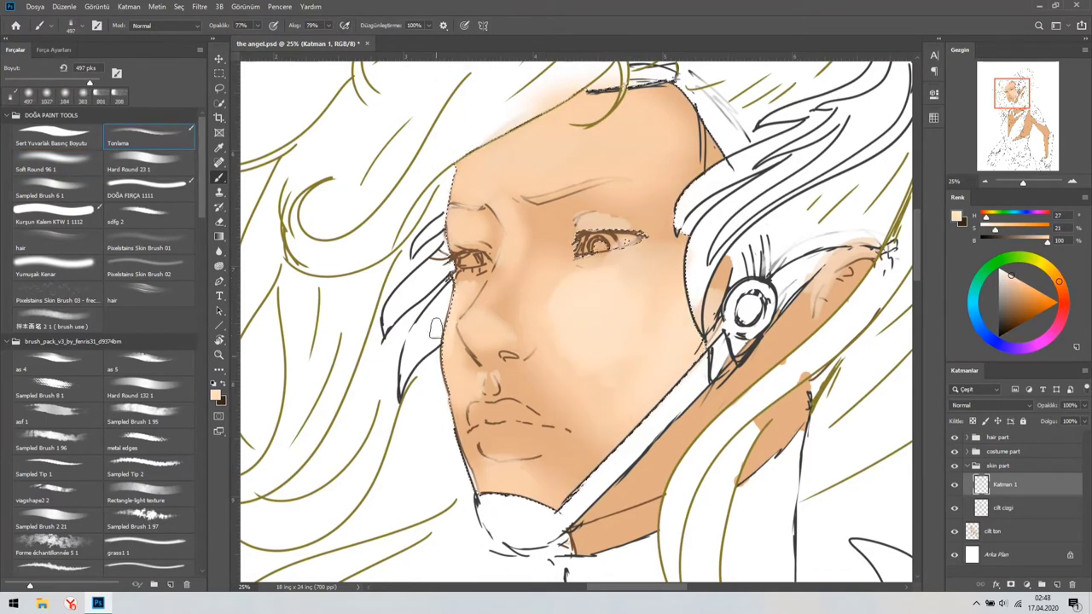
Lower the colour's saturation to 14% and add brighter highlights to the near cheek and the tip of the nose
left_click(57, 169)
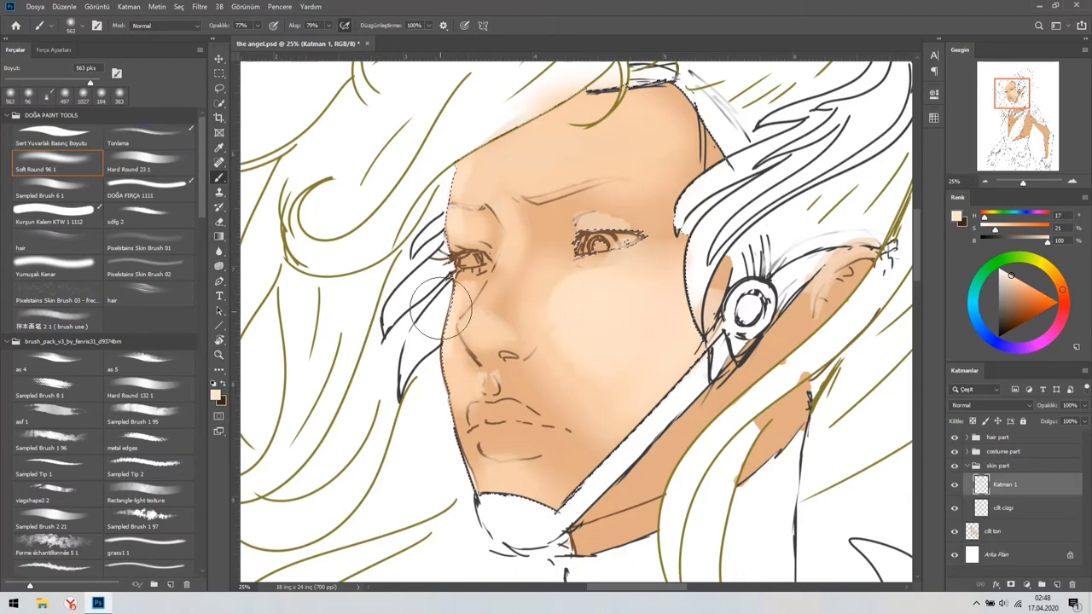
left_click(584, 303, "ctrl")
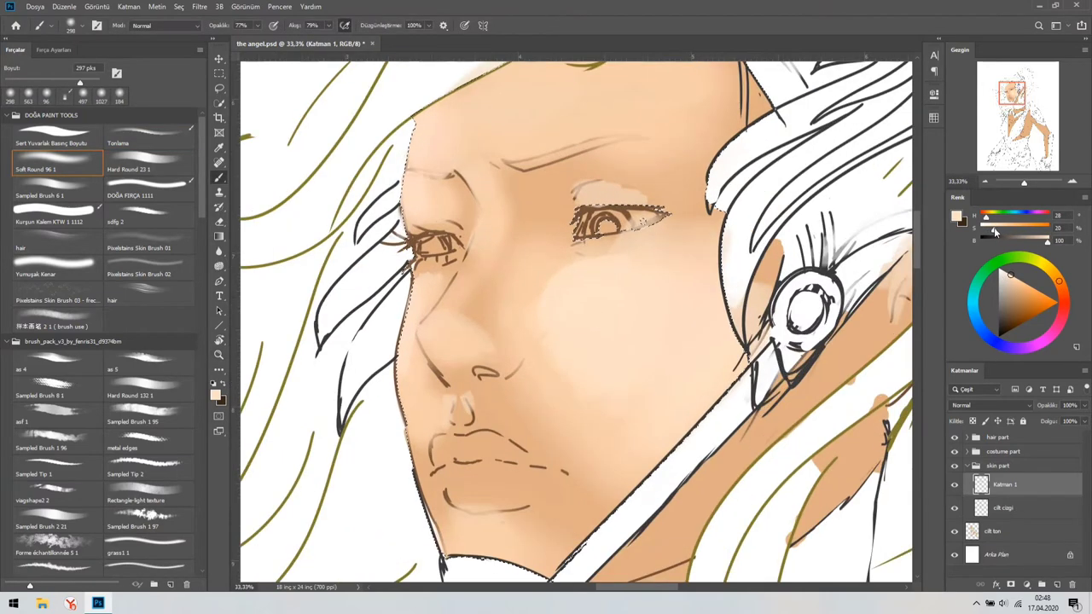
left_click_drag(993, 230, 989, 229)
key("comma")
mouse_move(438, 329)
left_mouse_down()
mouse_move(445, 341)
mouse_move(410, 424)
left_mouse_up()
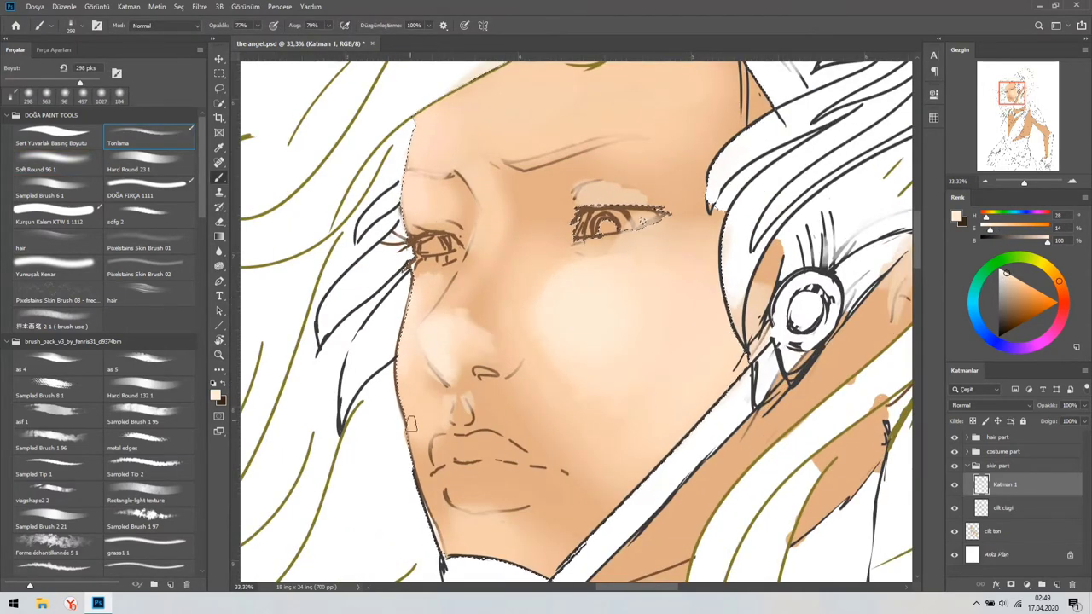
Add a new layer and paint darker brown skin shadows beneath the jaw strap and on the chin
key("ctrl+minus")
left_click_drag(1047, 240, 1036, 243)
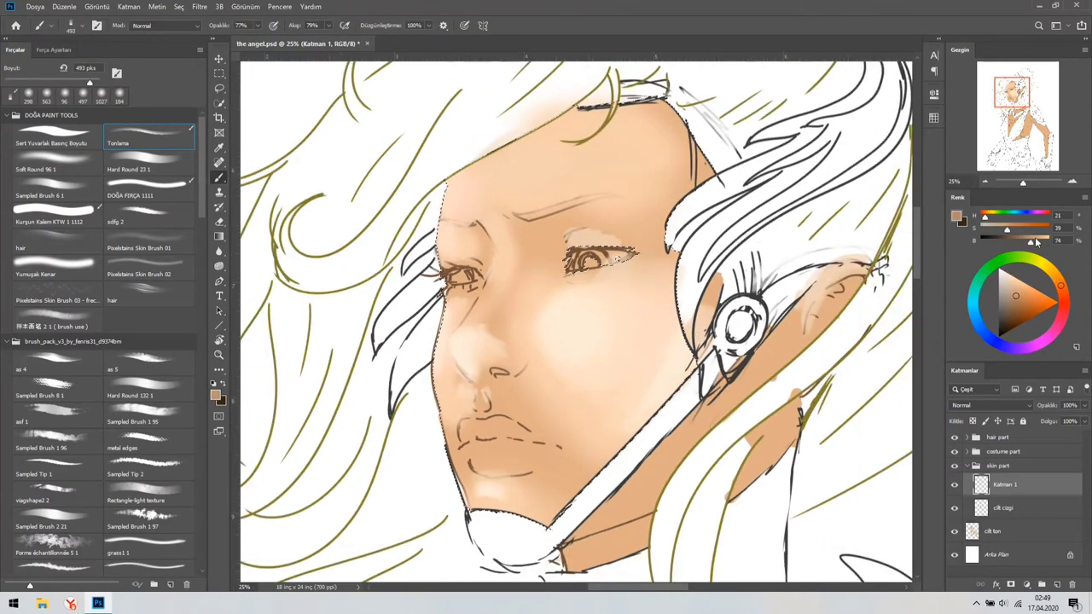
key("ctrl+shift+alt+n")
mouse_move(717, 407)
left_mouse_down()
mouse_move(611, 343)
mouse_move(444, 448)
left_mouse_up()
left_click(611, 342, "alt")
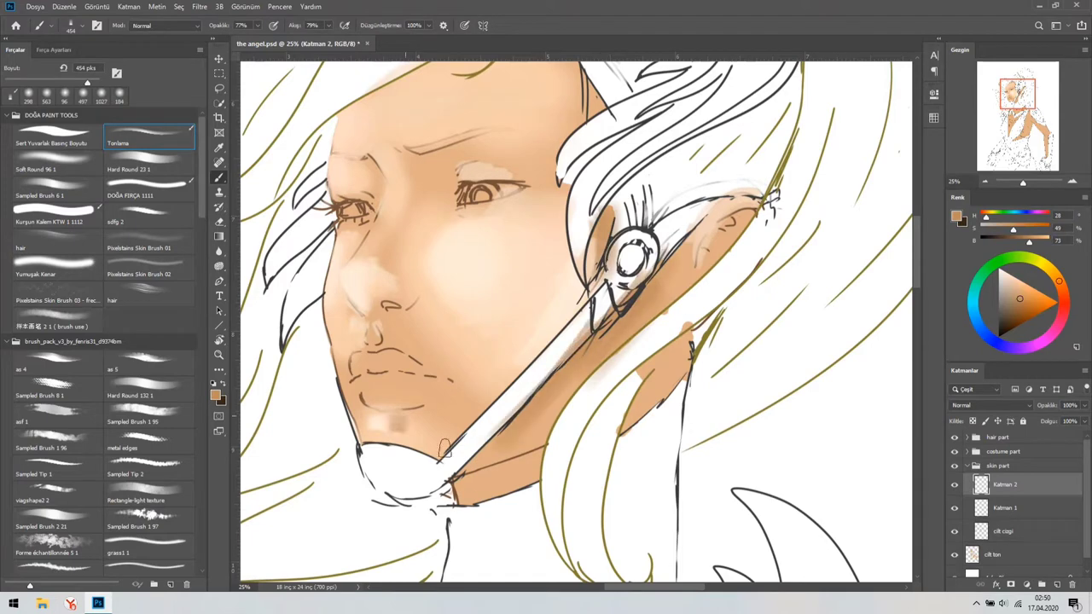
Set the brush to 48% opacity and 56% flow, and paint soft shadows around the nostril and under the nose
key("ctrl+plus")
key("ctrl+plus")
key("4")
key("8")
key("shift+5")
key("shift+6")
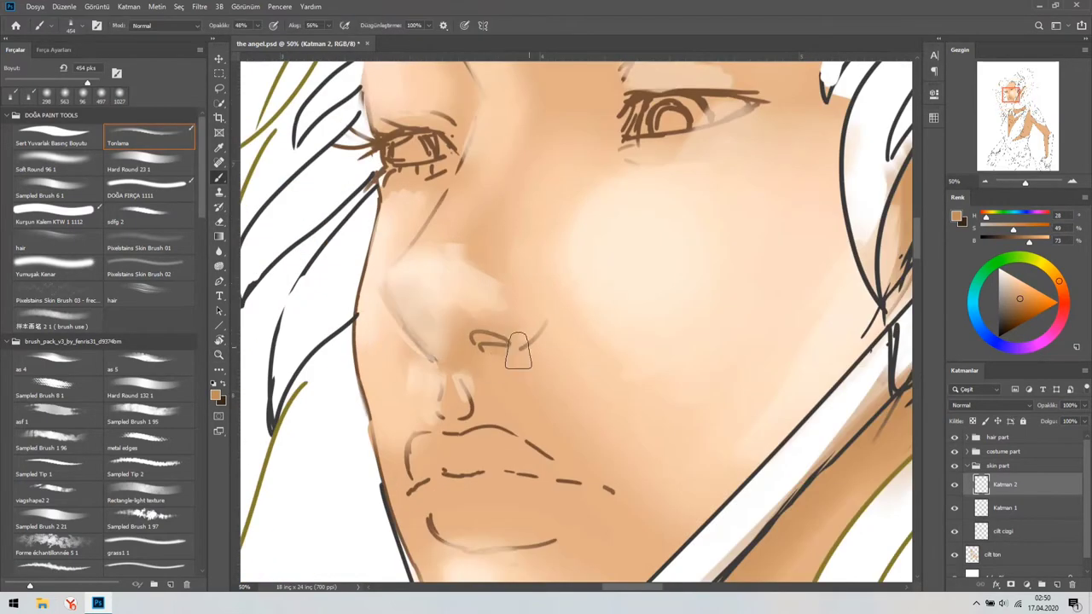
left_click_drag(517, 350, 401, 280)
Set the brush to 78% opacity and 79% flow, and paint a light sampled skin tone along the outer edge of the nostril
left_click(402, 280, "alt")
key("period")
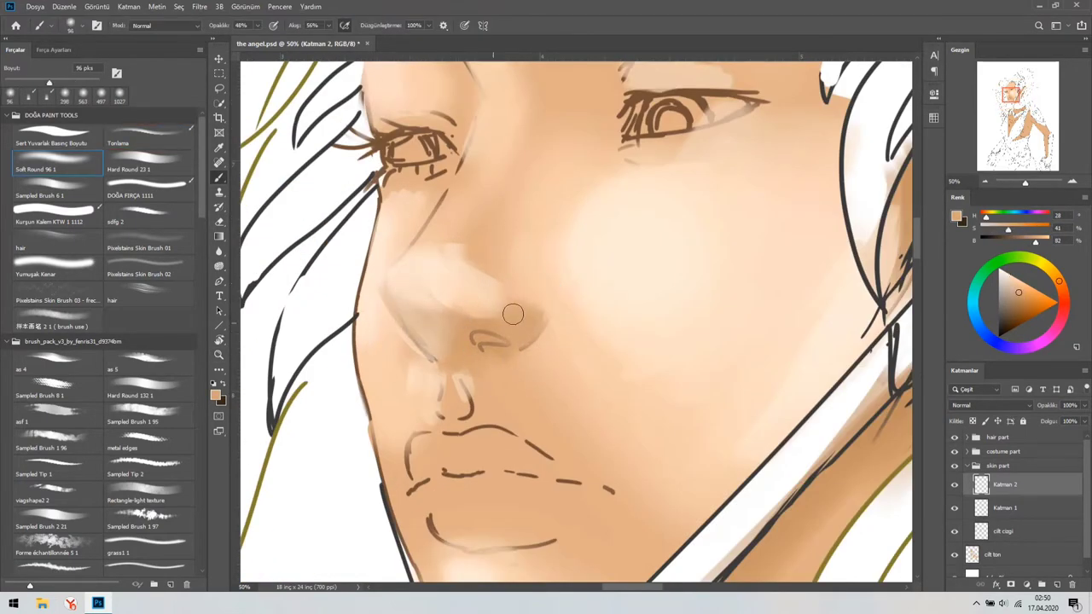
left_click(409, 297, "alt")
key("ctrl+plus")
key("7")
key("8")
key("shift+7")
key("shift+9")
left_click_drag(498, 353, 548, 295)
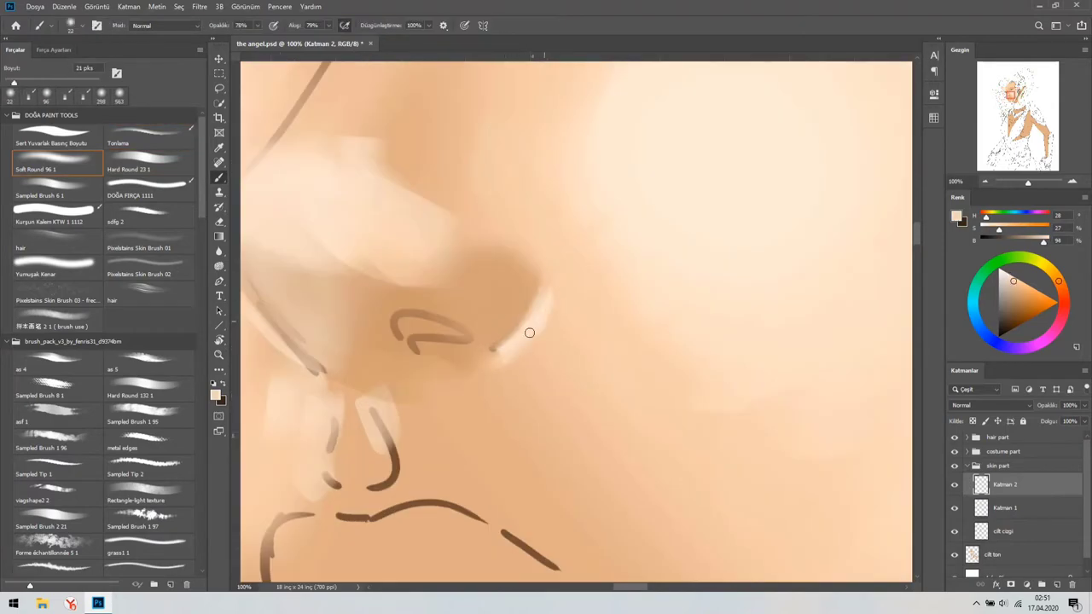
Refine the light rim along the nostril wing and blend it smoothly into the cheek
key("z")
key("ctrl+minus")
key("ctrl+minus")
key("ctrl+minus")
key("ctrl+plus")
key("ctrl+plus")
key("ctrl+plus")
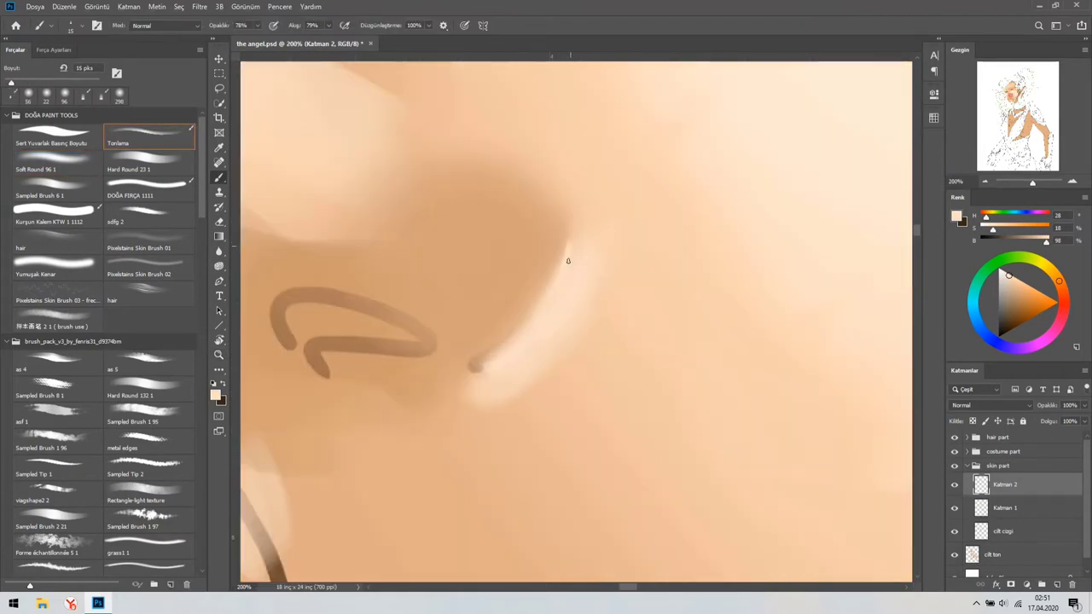
key("ctrl+minus")
key("ctrl+minus")
key("ctrl+minus")
key("b")
key("ctrl+plus")
key("ctrl+plus")
key("ctrl+plus")
key("ctrl+plus")
key("ctrl+minus")
key("ctrl+minus")
key("ctrl+minus")
key("ctrl+plus")
key("ctrl+plus")
key("ctrl+plus")
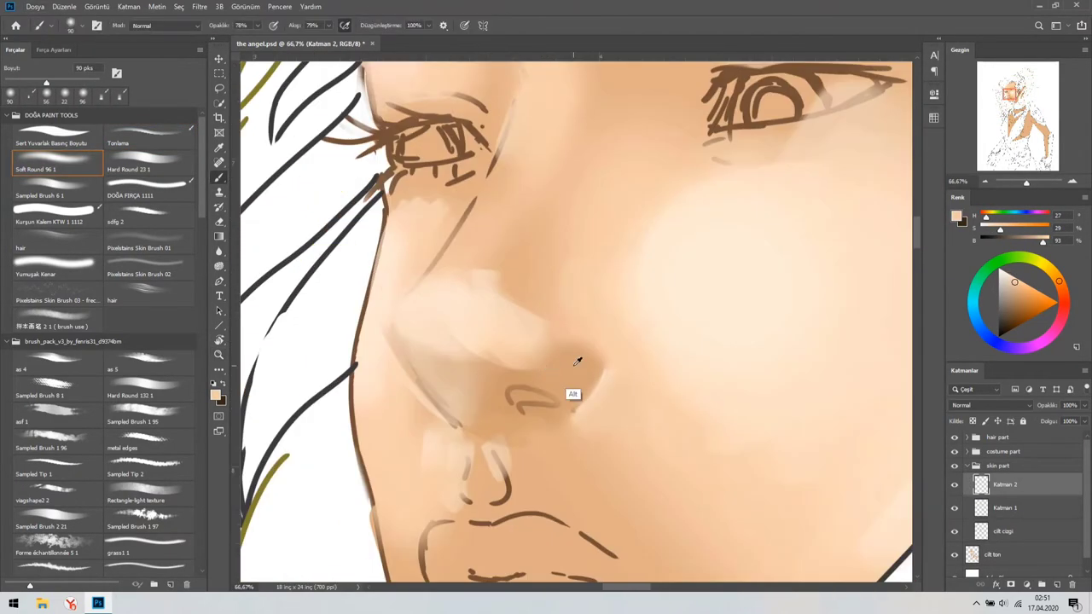
Sample skin tones around the nose and shade the far side of the nose bridge and the adjoining cheek with the Tonlama brush
key("ctrl+minus")
left_click(444, 282, "alt")
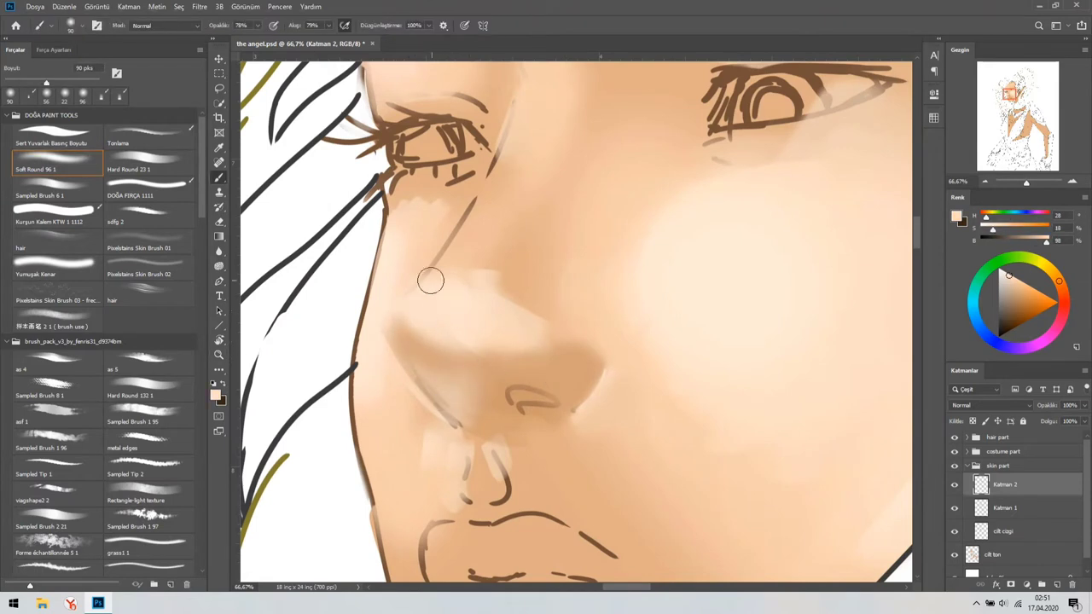
left_click(157, 132)
left_click_drag(431, 255, 384, 350)
mouse_move(435, 234)
left_mouse_down()
mouse_move(410, 263)
mouse_move(392, 409)
mouse_move(387, 324)
left_mouse_up()
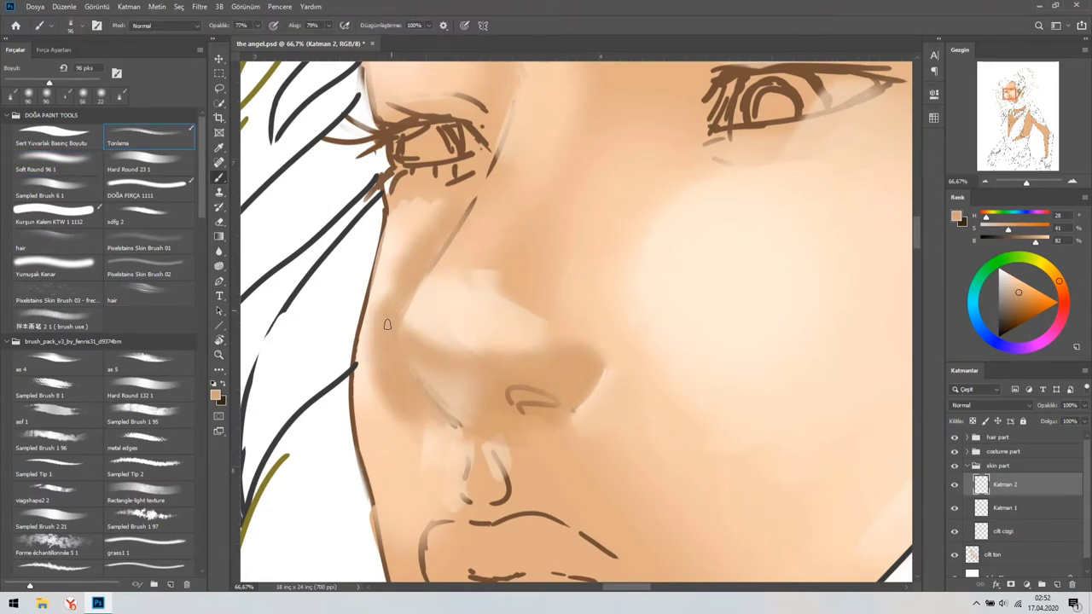
left_click_drag(412, 397, 375, 350)
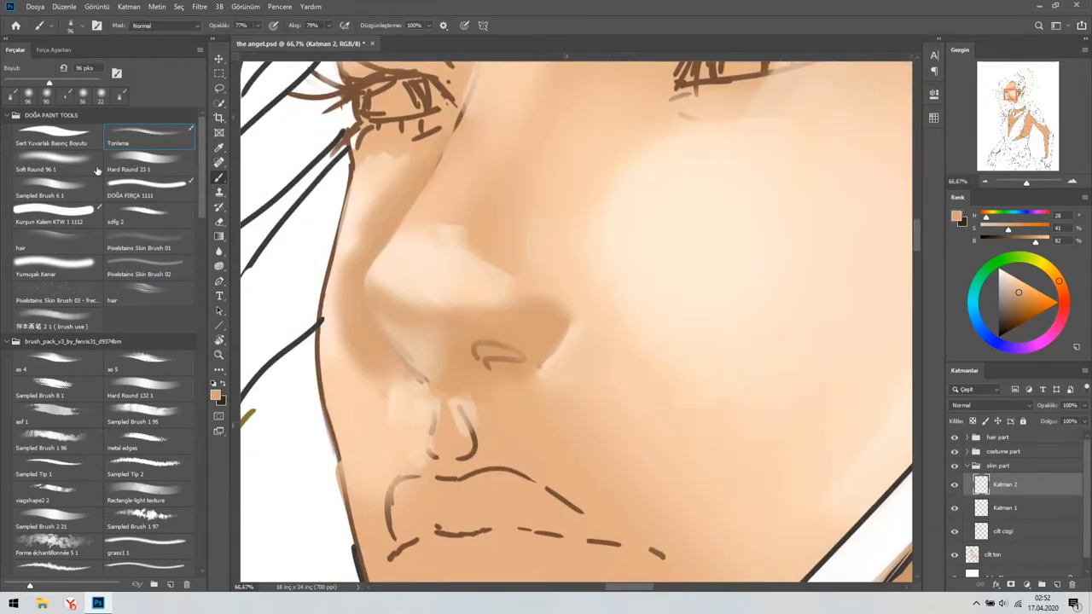
Sample a light skin tone and paint a highlight along the far cheek's outer contour with the Tonlama brush
key("period")
left_click(149, 135)
left_click(346, 216, "alt")
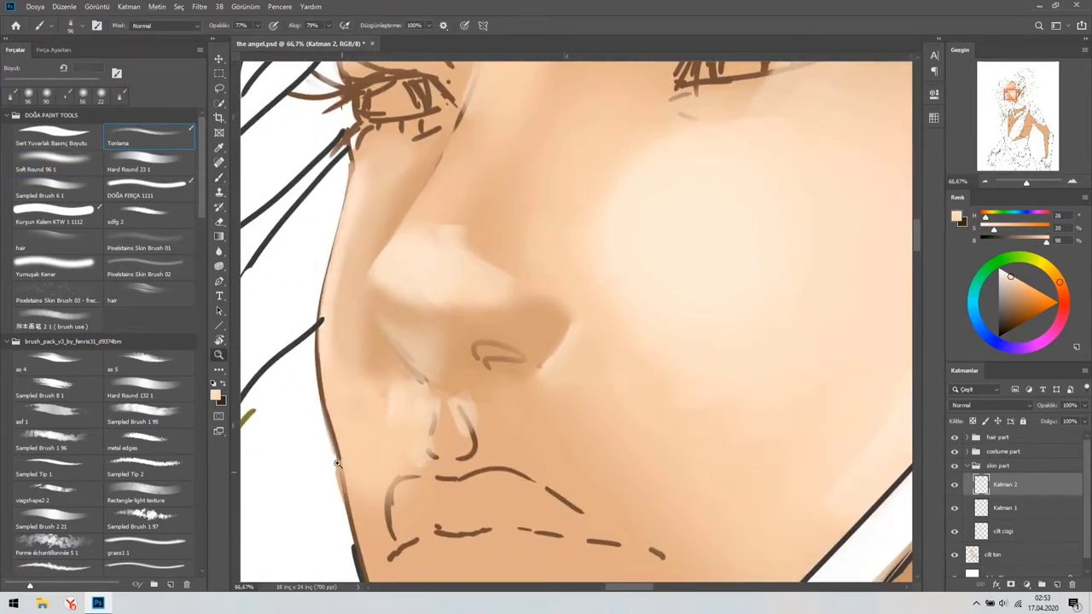
scroll(337, 463, "up", 3)
key("f")
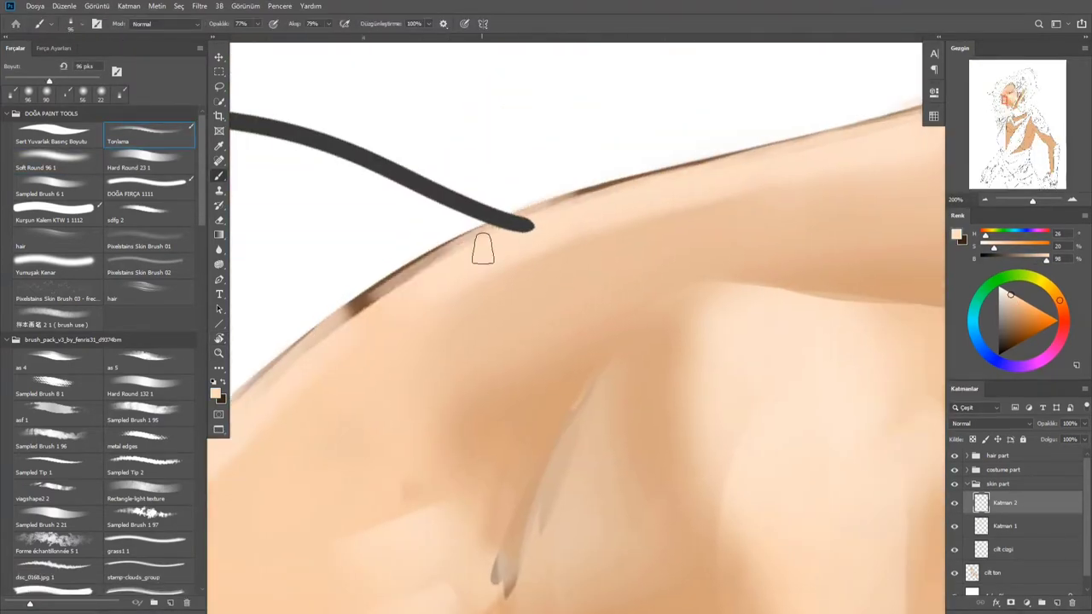
scroll(483, 256, "down", 3)
Blend the light skin tone along the far cheek's edge down to the jaw with the Soft Round 96 brush
key("period")
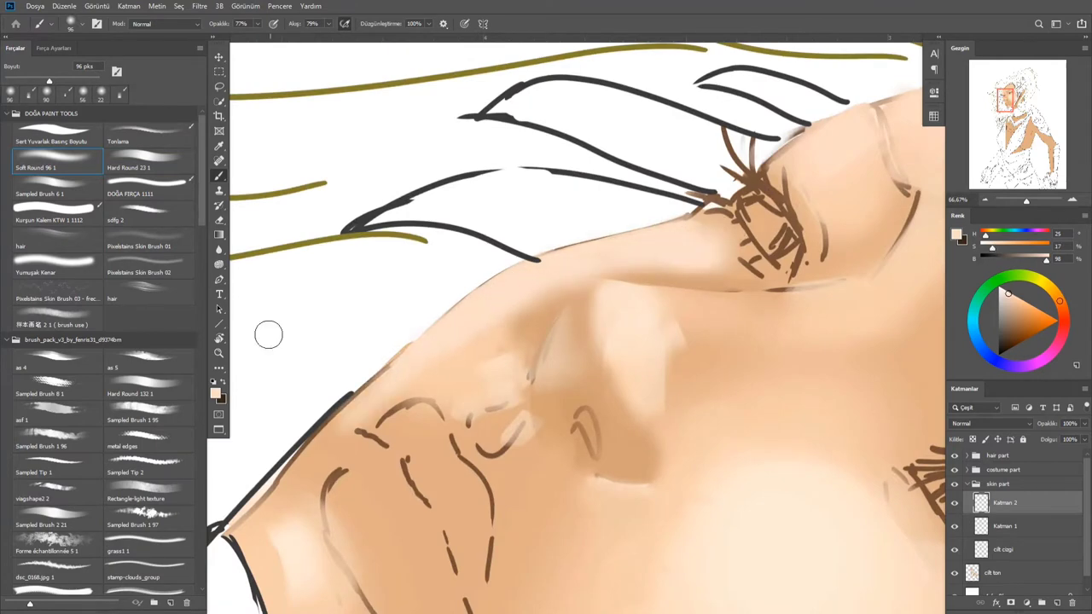
key("comma")
left_click_drag(352, 406, 472, 231)
key("period")
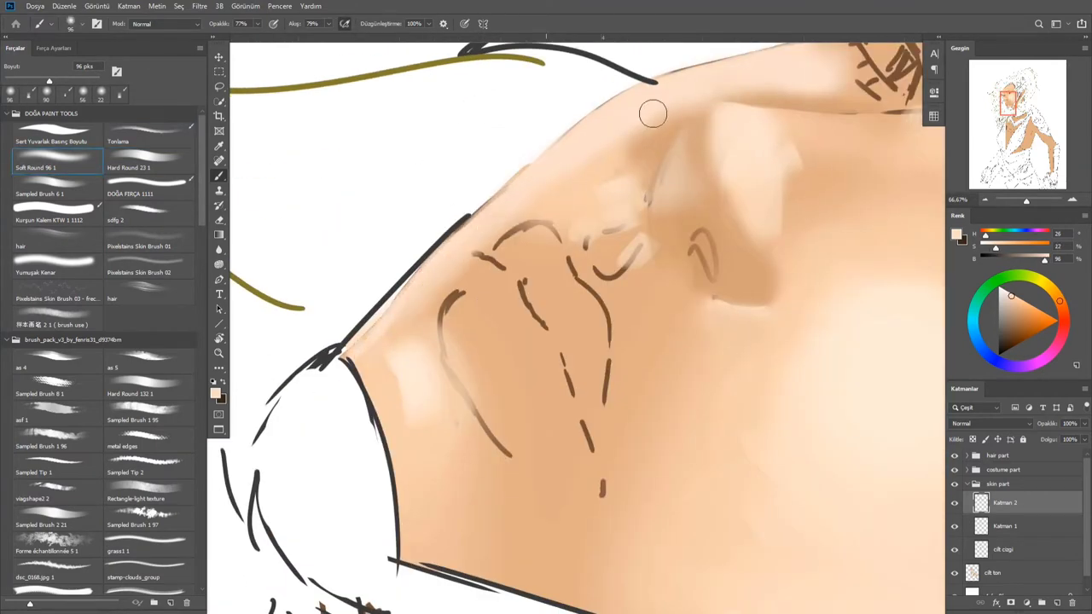
key("r")
mouse_move(653, 112)
left_mouse_down()
mouse_move(428, 112)
mouse_move(350, 245)
left_mouse_up()
Sample mid skin tones and shade the side of the nose bridge from the inner eye corner down to the nostril
key("comma")
left_click(473, 145, "alt")
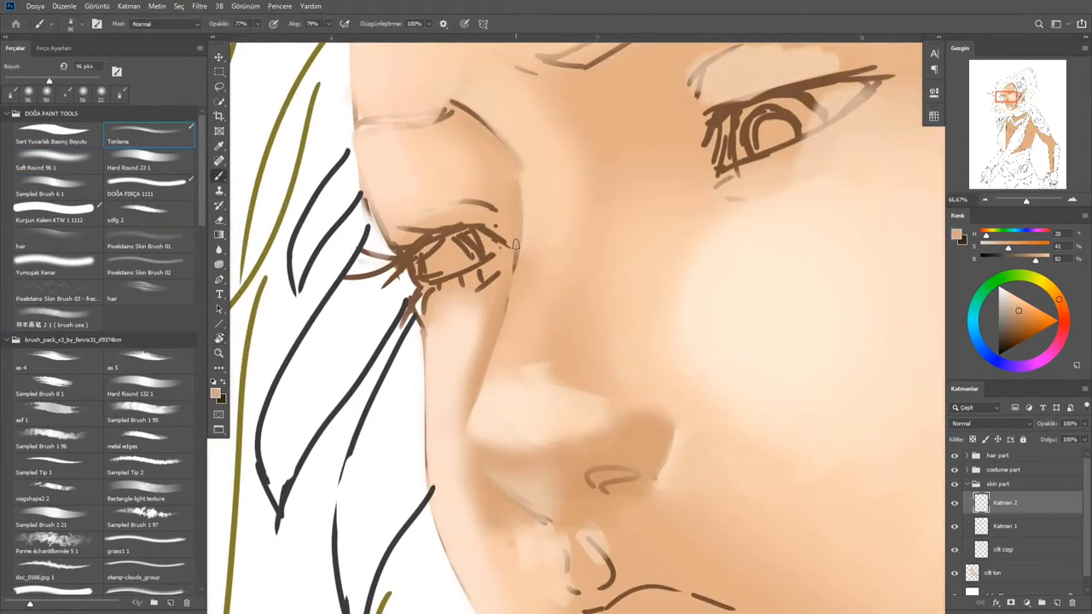
scroll(510, 184, "down", 3)
key("period")
left_click(457, 255, "alt")
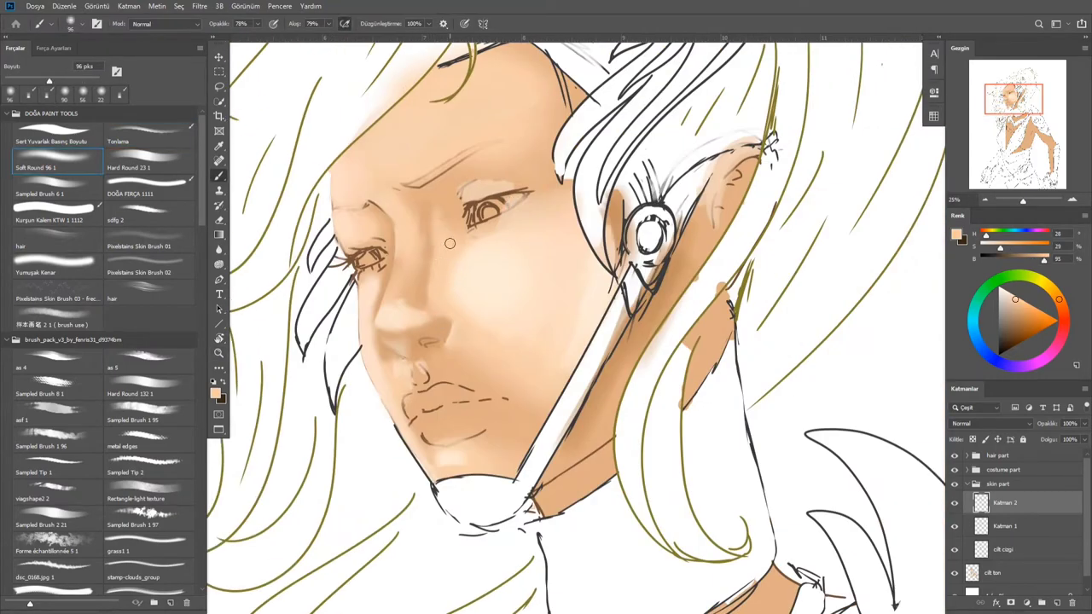
scroll(429, 212, "up", 1)
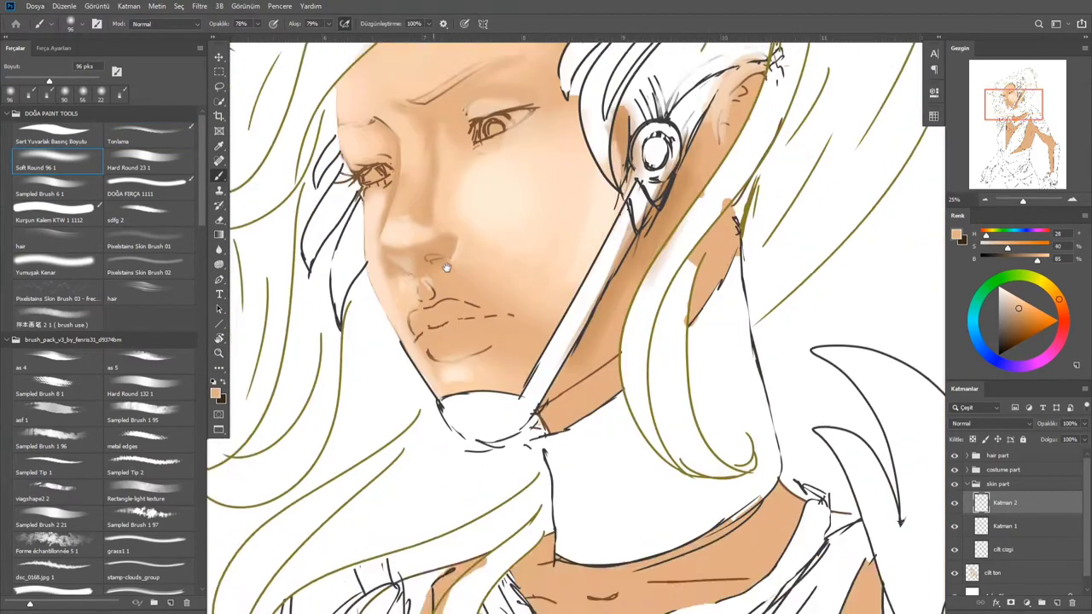
left_click(449, 209, "alt")
scroll(433, 277, "up", 1)
key("comma")
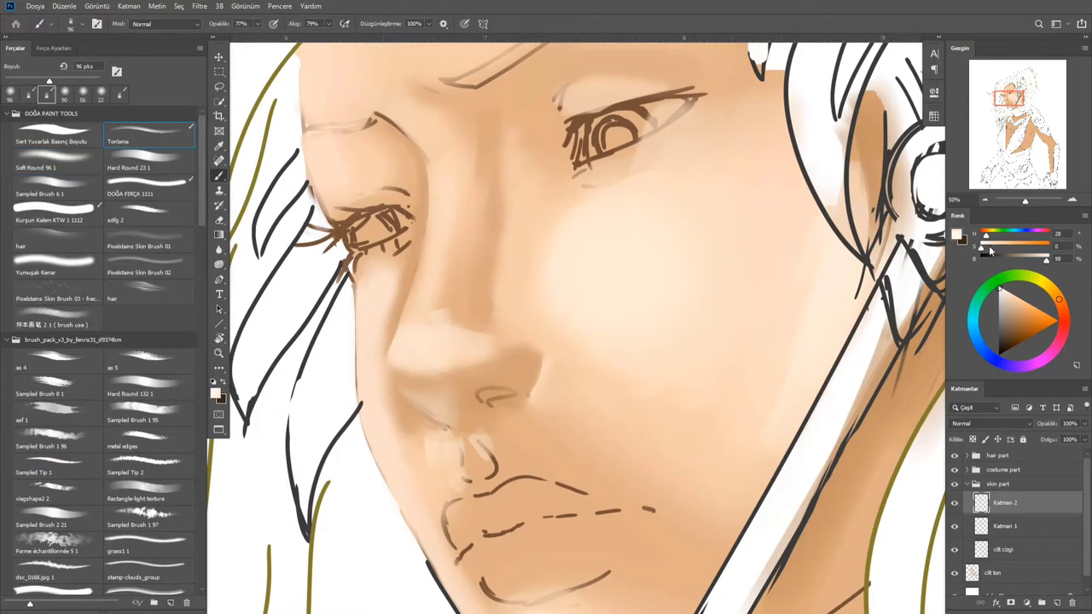
Set a near-white skin tone with 9% saturation and 98% brightness, and paint a highlight along the nose bridge and tip
left_click(443, 219, "alt")
scroll(424, 377, "up", 3)
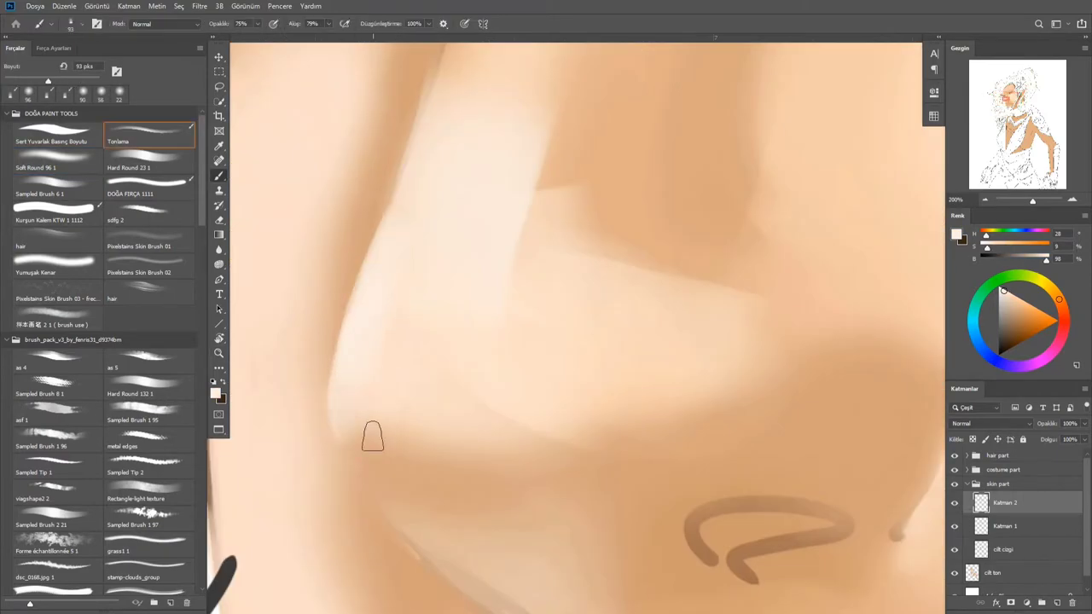
scroll(372, 438, "down", 4)
scroll(384, 259, "up", 1)
scroll(384, 259, "down", 2)
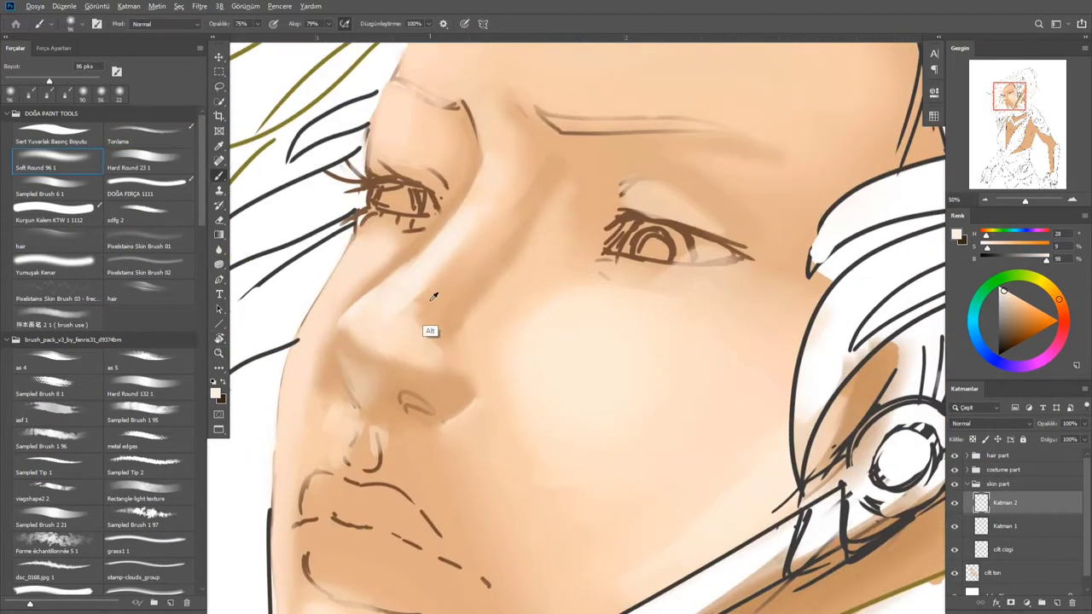
scroll(507, 292, "down", 2)
scroll(507, 291, "up", 4)
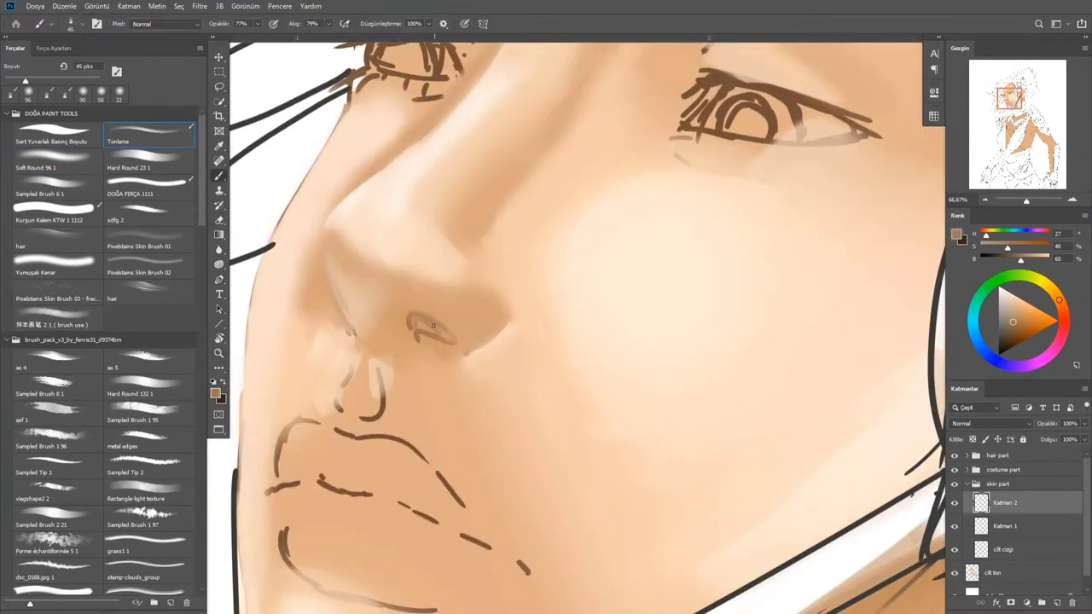
Fill the nostril opening with dark brown (H 28, S 68, B 51) using the as 4 brush, and paint a light rim along its upper edge
left_click(1020, 327)
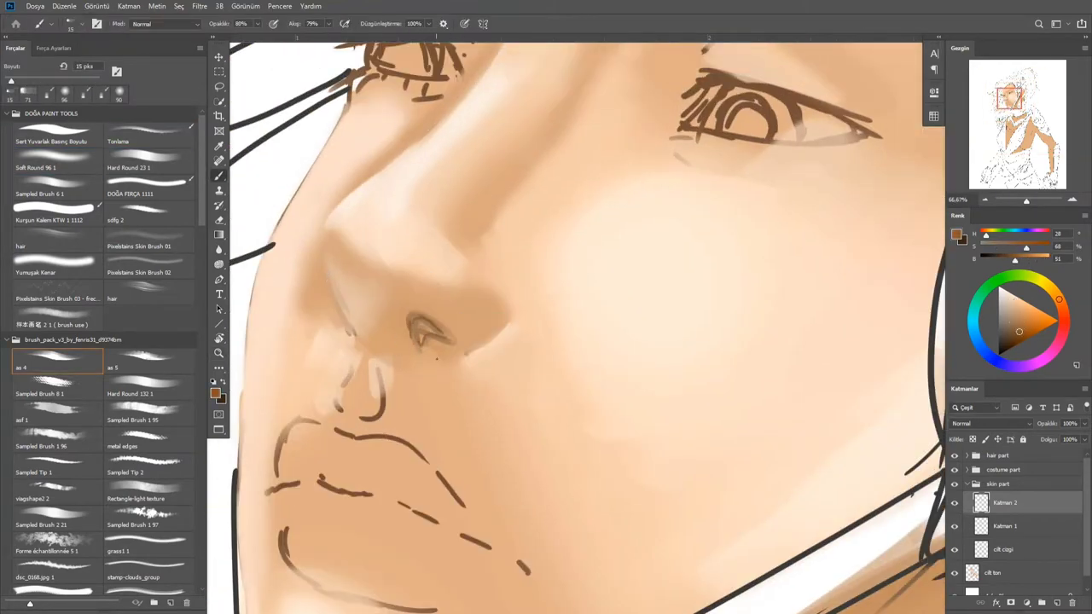
scroll(418, 339, "up", 3)
key("bracketright")
mouse_move(401, 324)
left_mouse_down()
mouse_move(504, 319)
mouse_move(384, 322)
left_mouse_up()
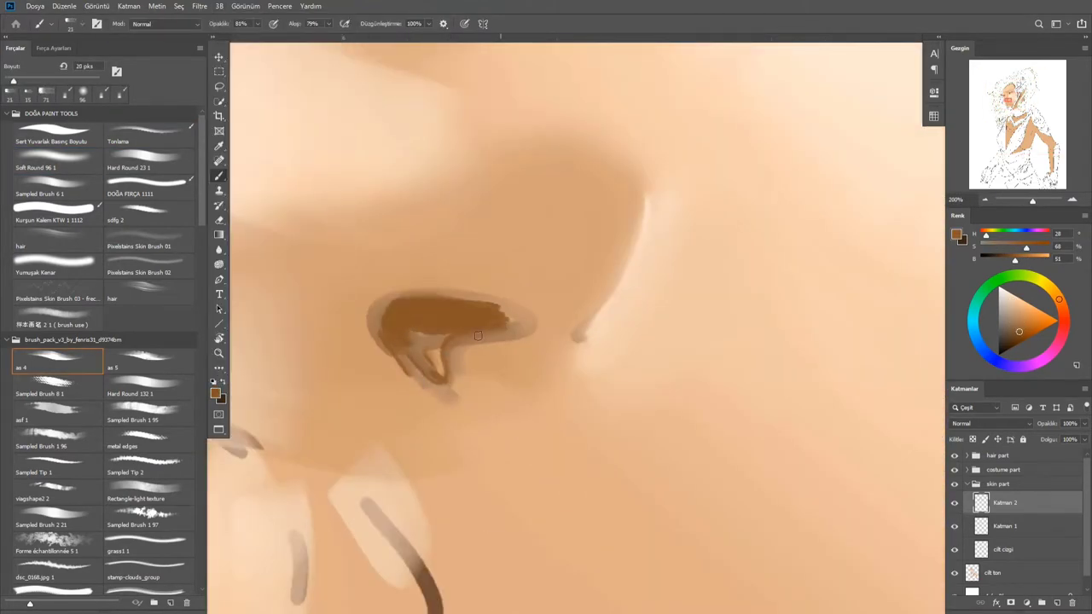
left_click_drag(477, 335, 689, 314)
left_click_drag(579, 362, 691, 315)
key("x")
key("bracketright")
left_click_drag(564, 369, 695, 300)
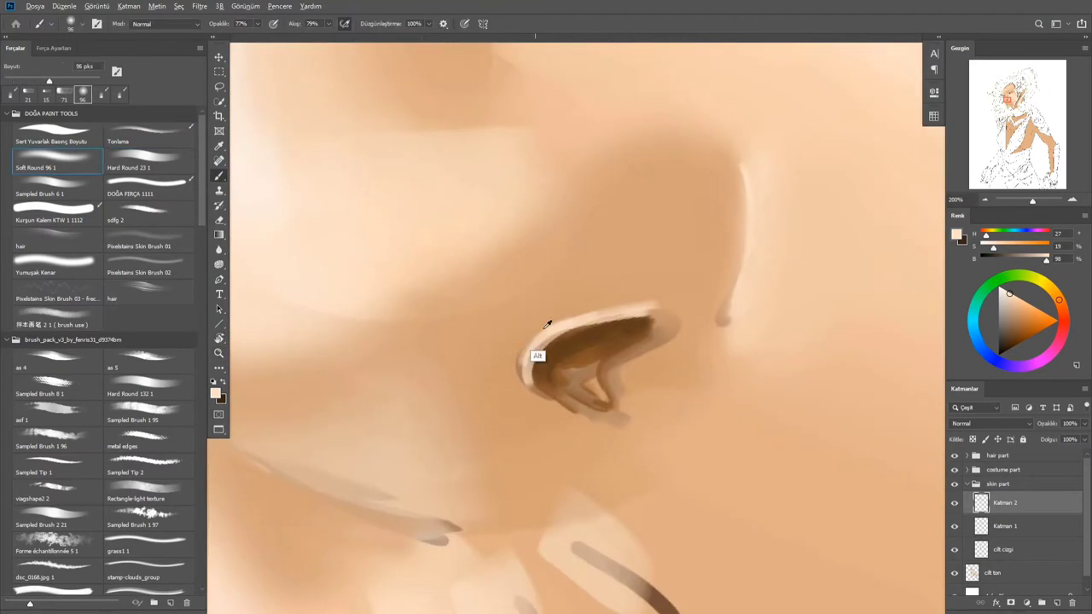
Blend the nostril's light rim into the nose and smooth the near cheek with sampled skin tones
scroll(648, 333, "down", 5)
key("r")
mouse_move(658, 353)
left_mouse_down()
mouse_move(679, 246)
mouse_move(646, 324)
left_mouse_up()
key("b")
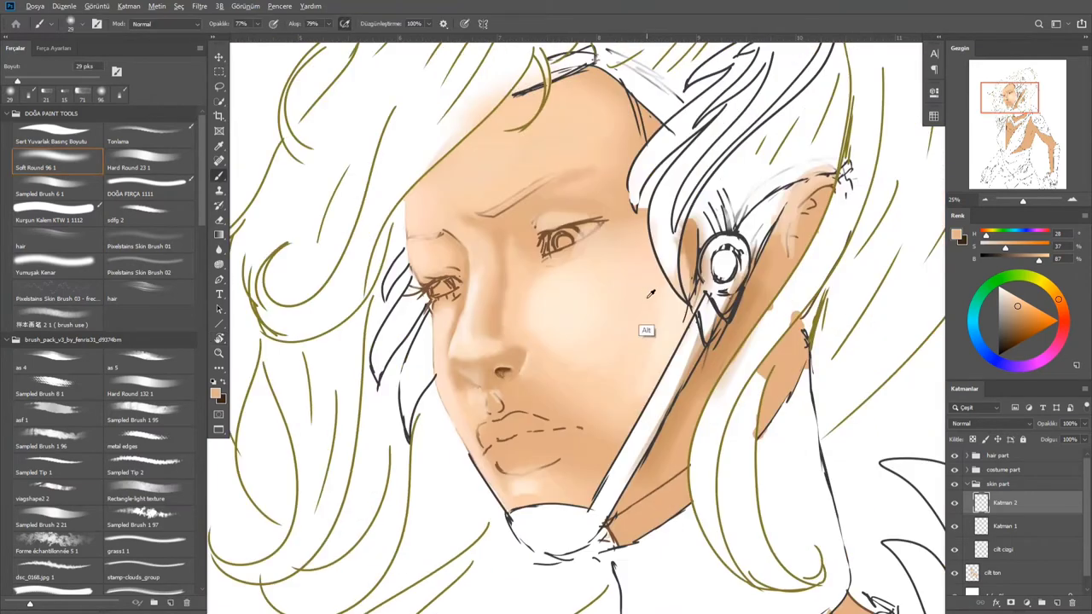
left_click(597, 299, "alt")
left_click_drag(585, 304, 622, 298)
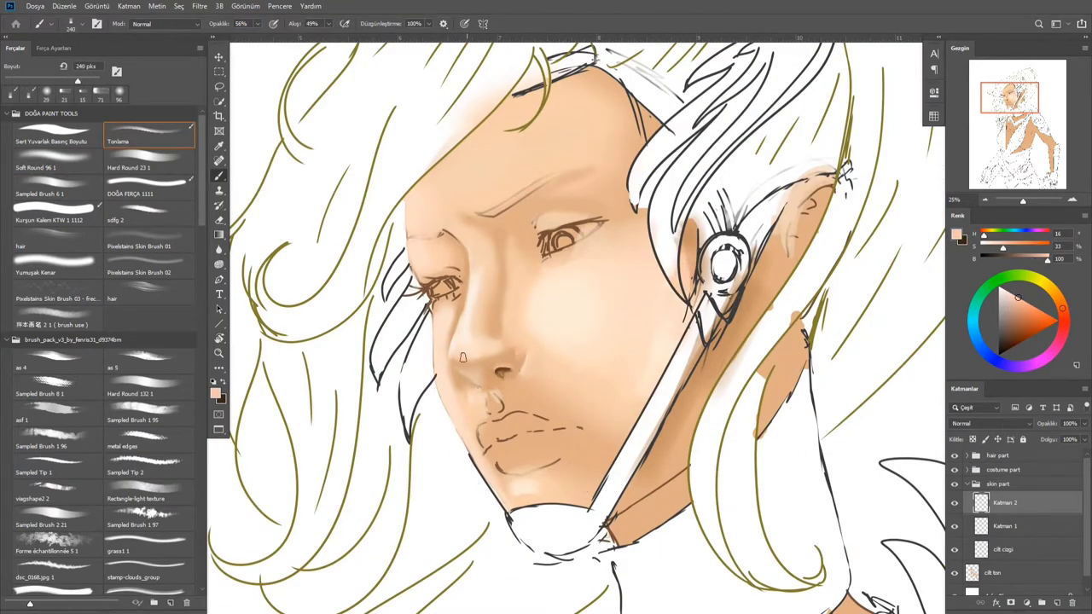
Add a Hue/Saturation adjustment layer above the cilt ton layer and lighten the flat base skin colour
key("z")
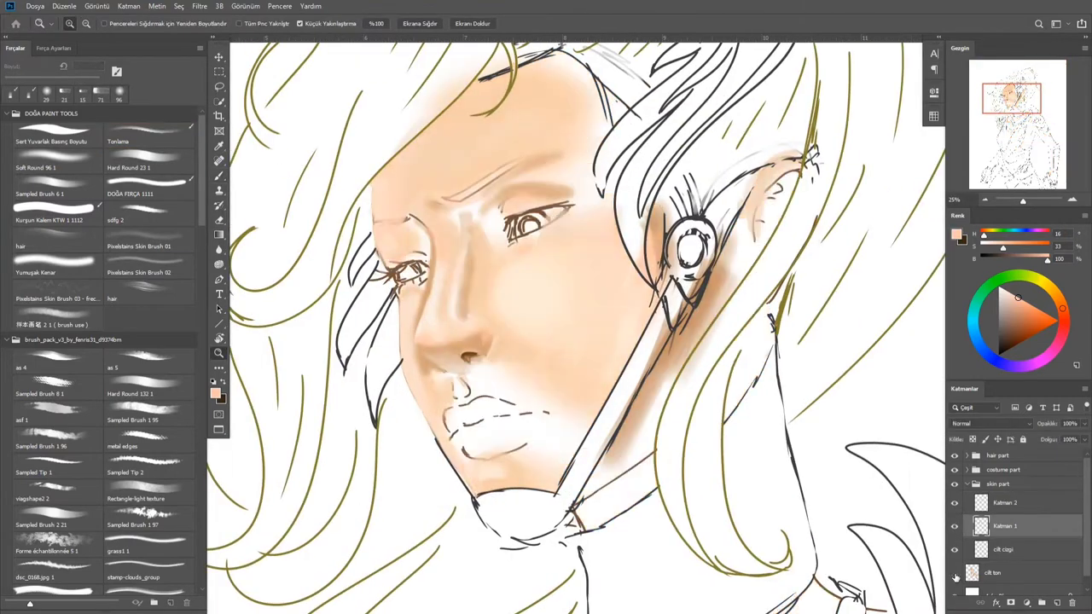
left_click(1026, 602)
left_click(975, 487)
mouse_move(836, 189)
left_mouse_down()
mouse_move(850, 192)
mouse_move(847, 214)
left_mouse_up()
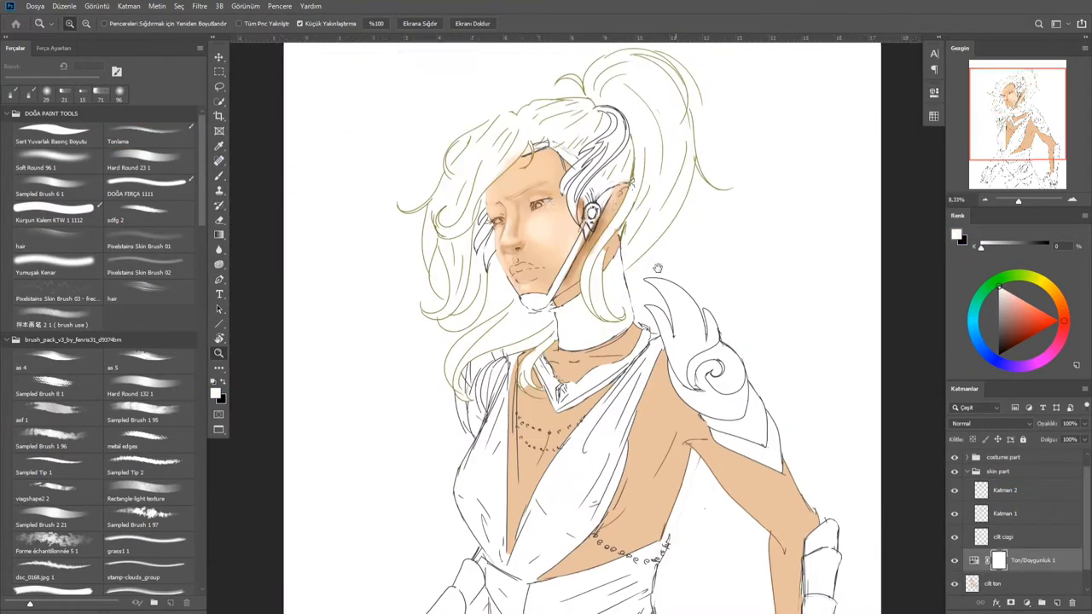
On the Katman 2 layer, sample skin tones and paint soft pink tints on the nose tip, nostril wing and around the near eye
left_click(1005, 490)
left_click(457, 194, "alt")
left_click_drag(441, 231, 455, 228)
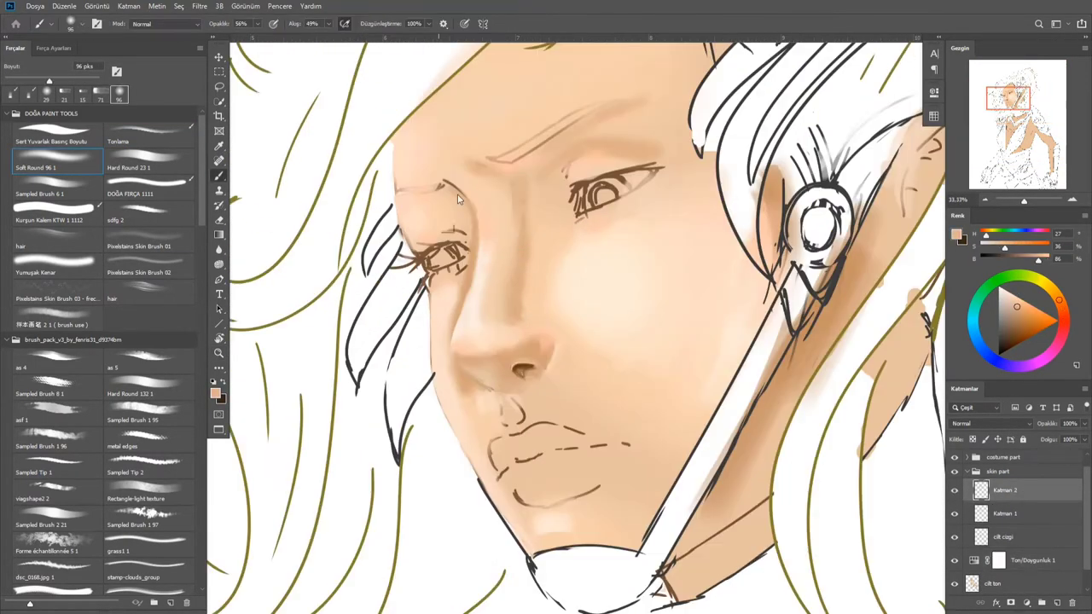
left_click(544, 284, "alt")
left_click(780, 277, "alt")
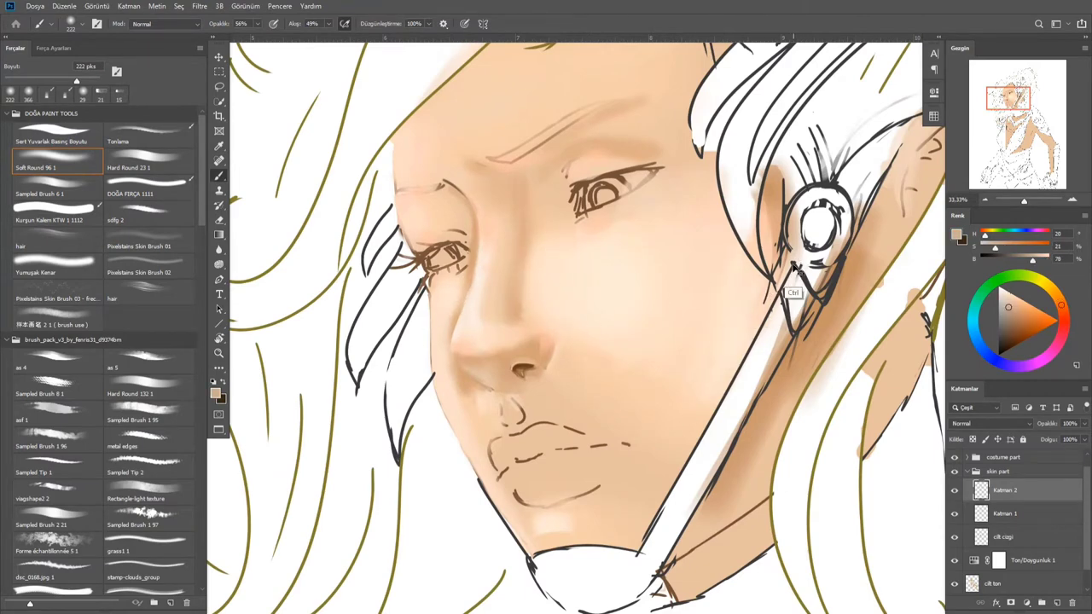
Paint a fine light edge (H 22, S 13, B 100) along the front of the nose below its tip and soften it with a sampled tone
key("comma")
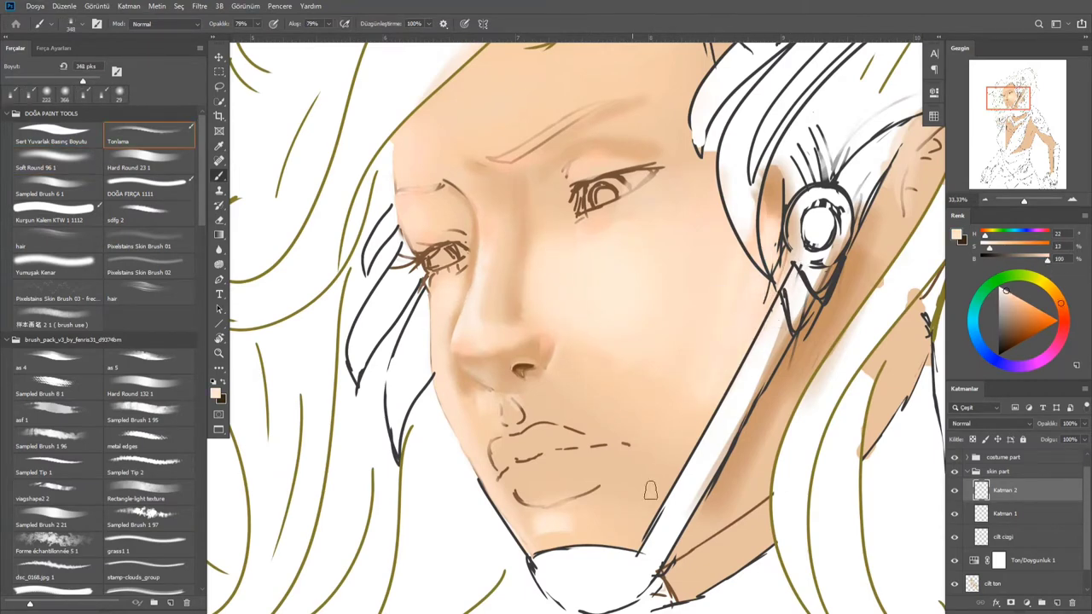
scroll(487, 322, "up", 2)
left_click_drag(487, 244, 519, 302)
key("e")
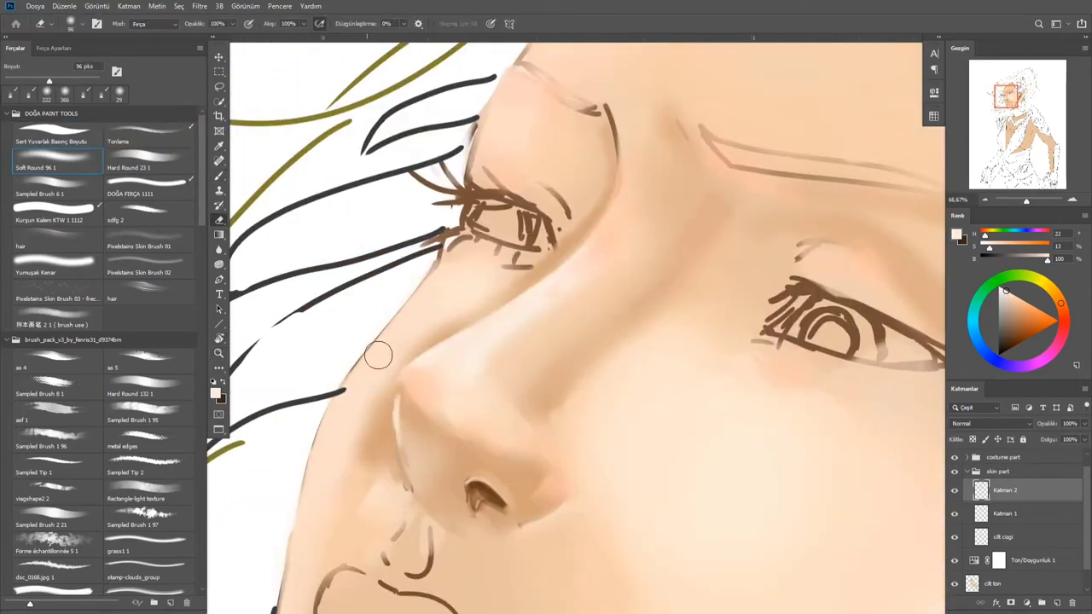
key("b")
left_click(407, 455, "alt")
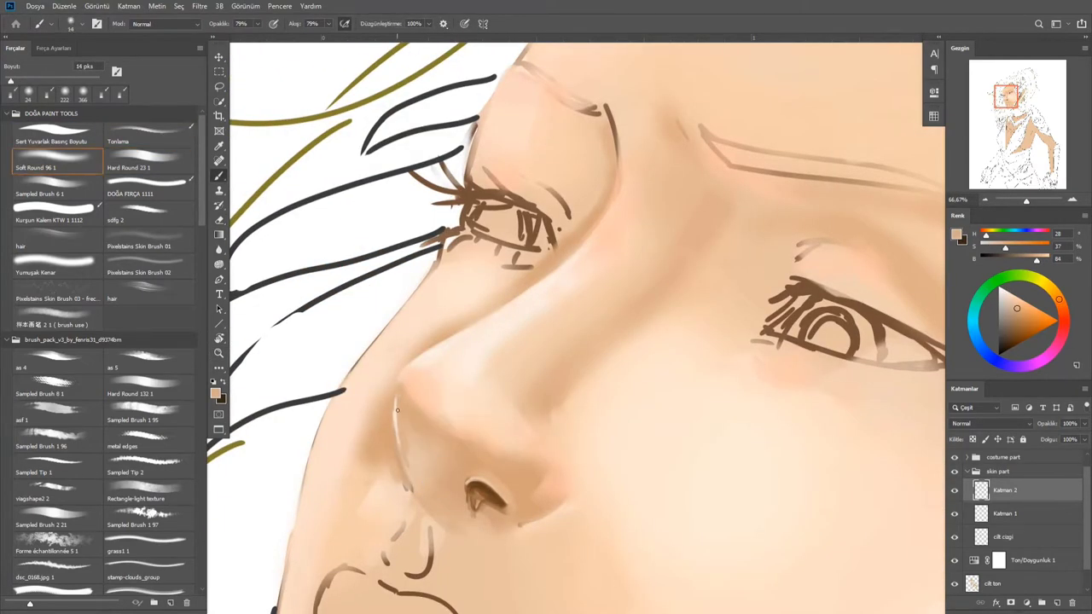
Sample a warm skin tone and blend the upper nose bridge and far eye socket with the Soft Round 96 brush
key("r")
left_click_drag(385, 385, 563, 430)
key("ctrl+minus")
key("ctrl+minus")
key("ctrl+minus")
key("b")
key("ctrl+plus")
key("ctrl+plus")
left_click(520, 350, "alt")
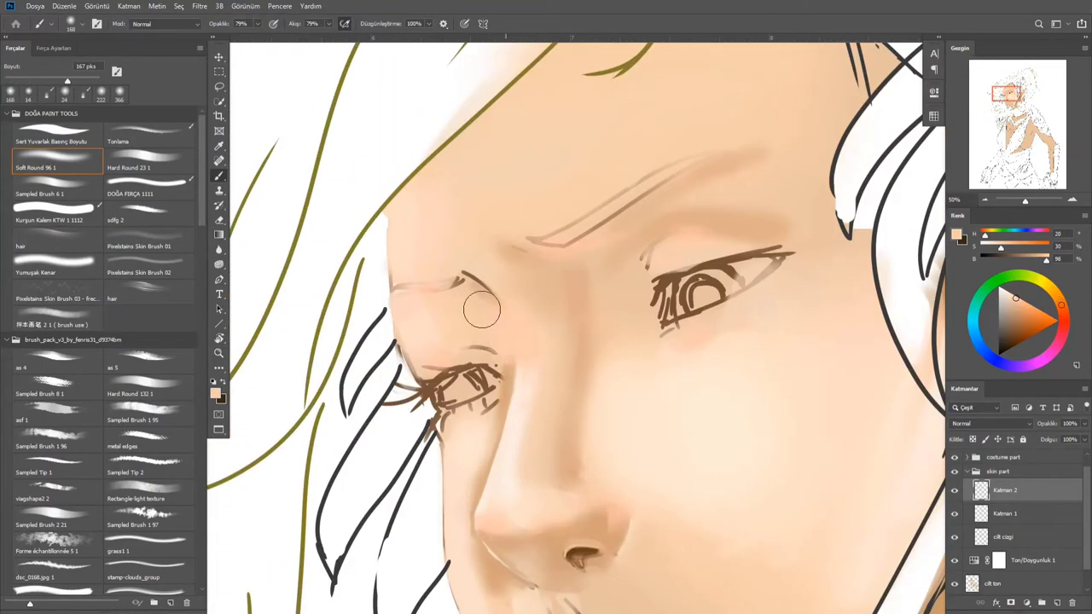
Smooth the forehead, temple and near cheek with broad Tonlama brush strokes in sampled skin tones
scroll(526, 379, "down", 5)
scroll(525, 379, "up", 2)
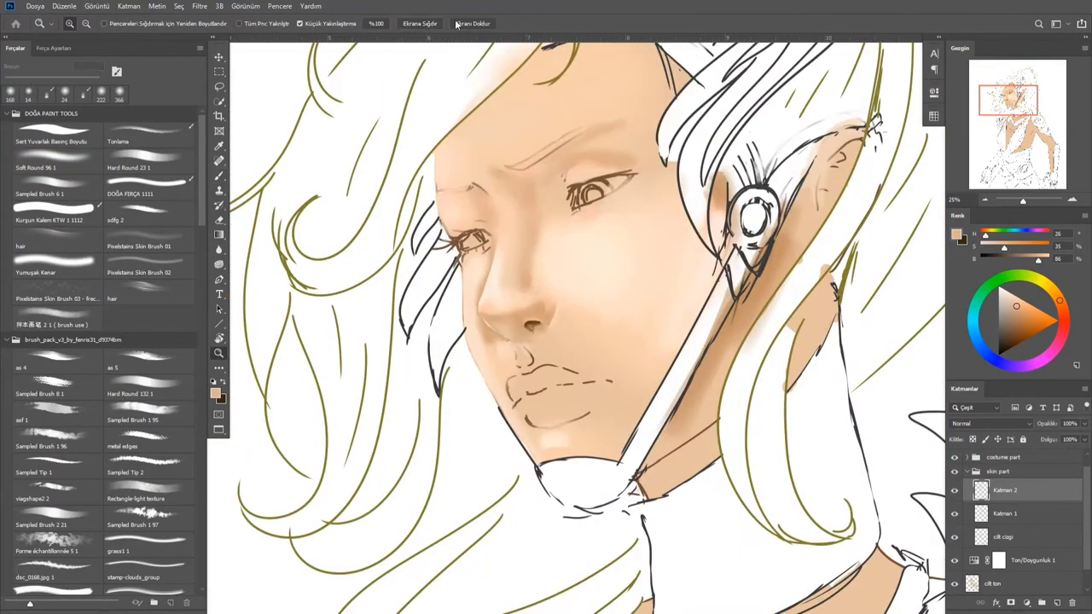
scroll(525, 378, "down", 2)
scroll(585, 253, "up", 3)
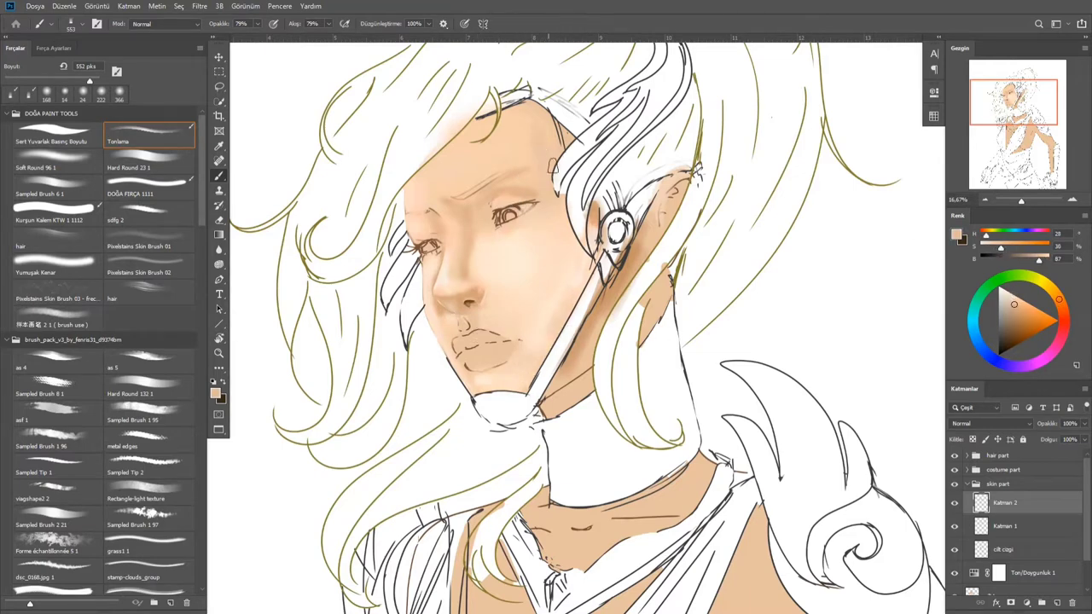
scroll(526, 213, "up", 2)
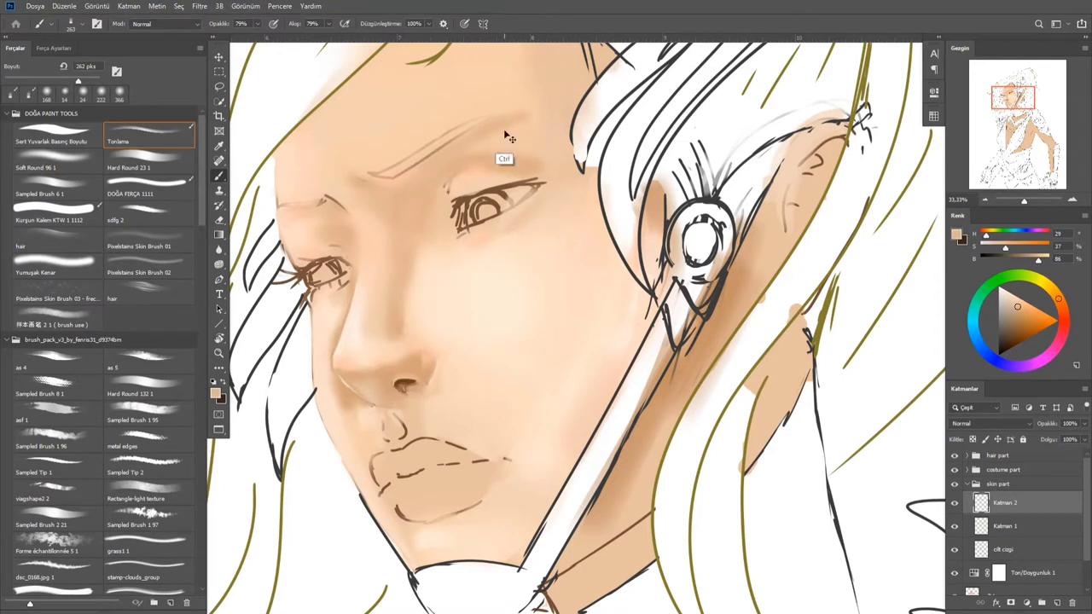
Paint sampled light skin tones over the near eye's upper lid and brow bone
left_click(523, 115, "alt")
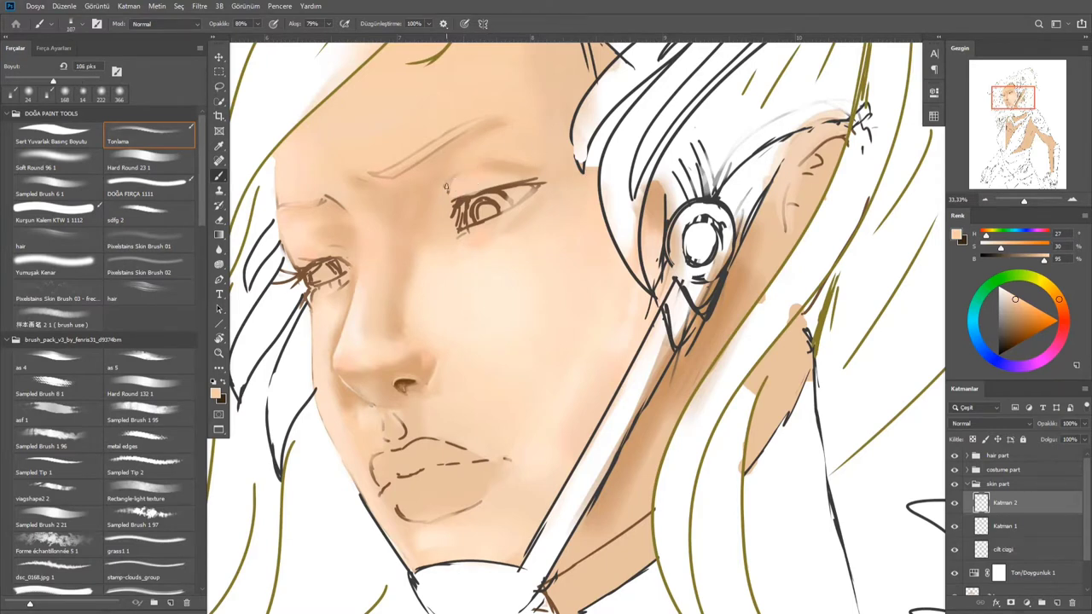
left_click(536, 194, "alt")
scroll(564, 202, "down", 2)
scroll(563, 202, "right", 2)
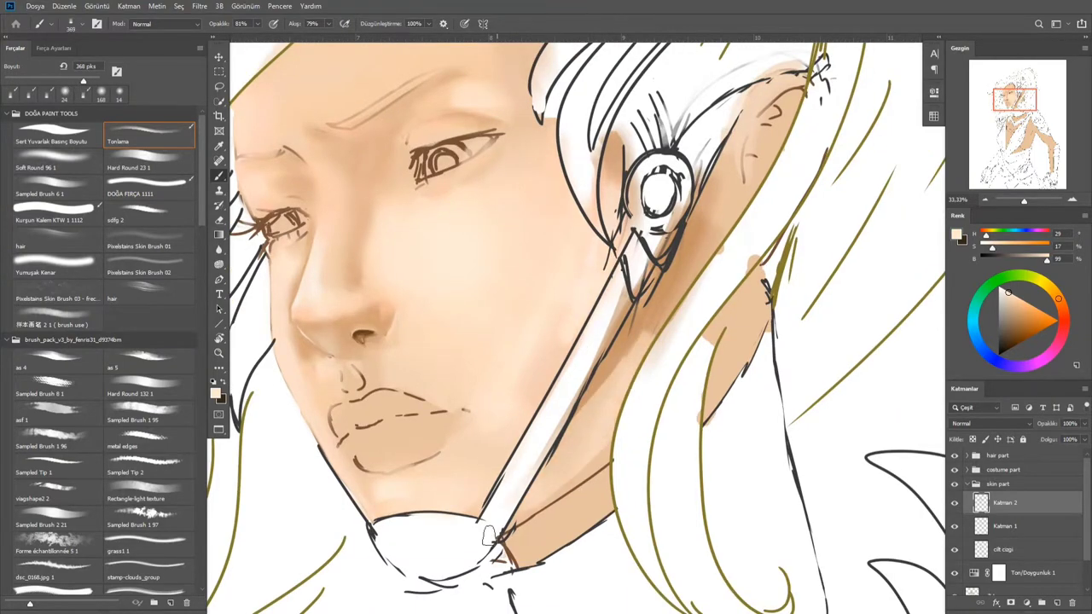
Sample the neck's skin tone and blend the light and shadow on the neck behind the helmet strap
key("z")
scroll(608, 429, "down", 2)
left_click(607, 429, "alt")
scroll(592, 367, "up", 2)
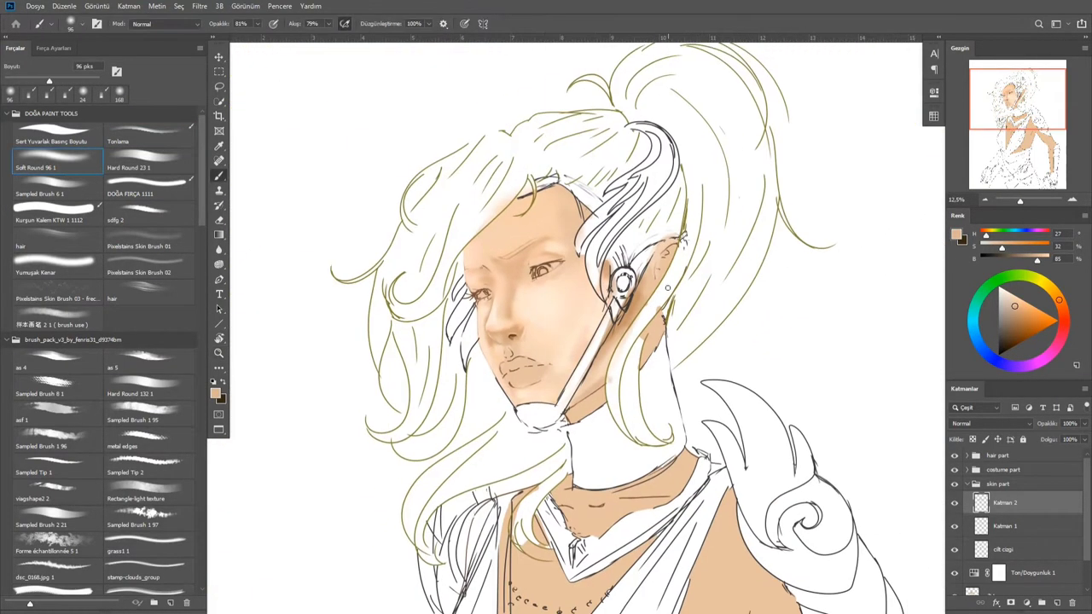
Raise the sampled colour's brightness to 100% and paint warm light along the temple and outer cheek beside the helmet
key("b")
left_click_drag(1039, 260, 1048, 260)
key("ctrl+plus")
key("comma")
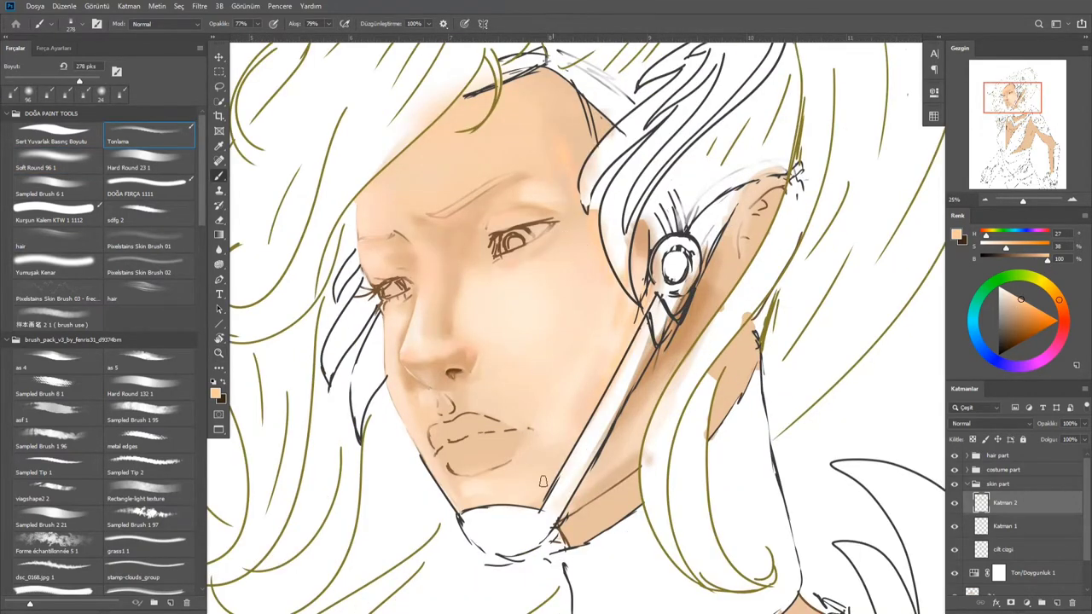
left_click_drag(630, 278, 634, 365)
Shade the upper forehead along the hairline and the skin between nose and mouth with a mid skin tone (H 28, S 40, B 82)
key("period")
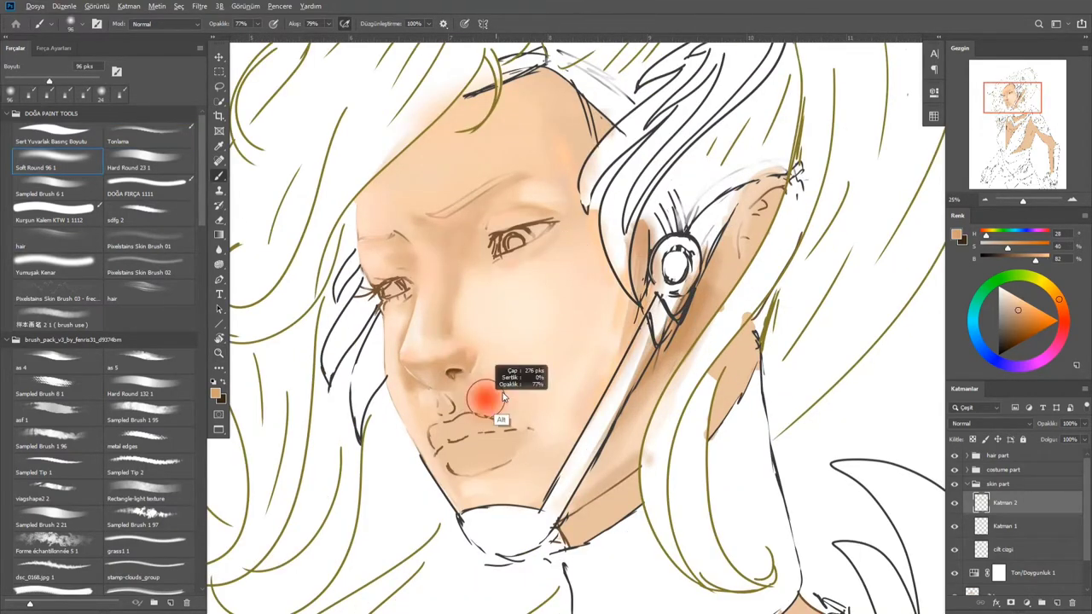
scroll(447, 396, "up", 3)
scroll(451, 406, "down", 4)
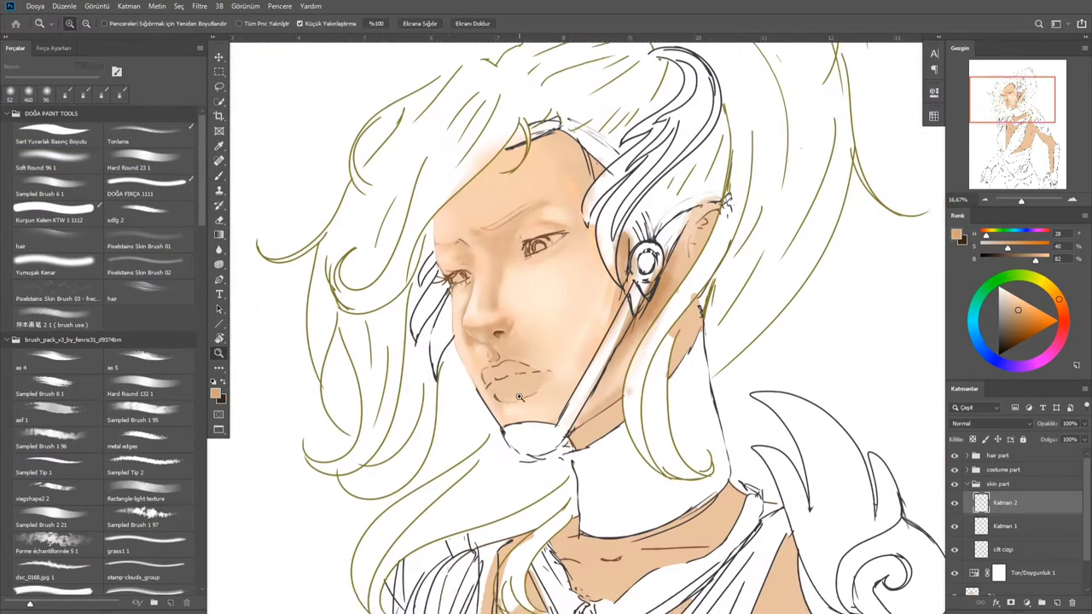
key("comma")
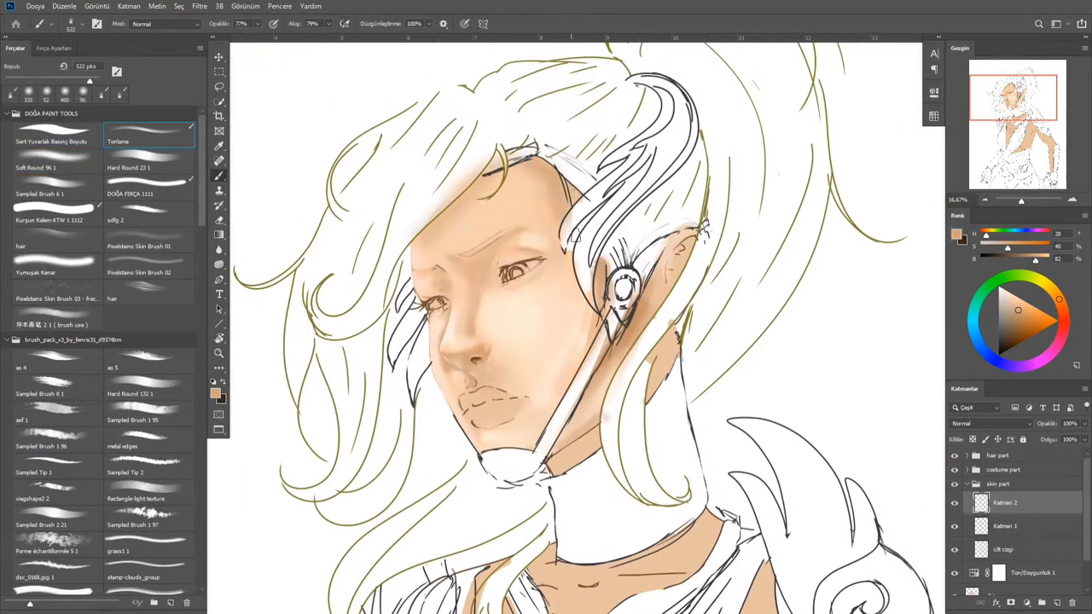
scroll(516, 293, "up", 1)
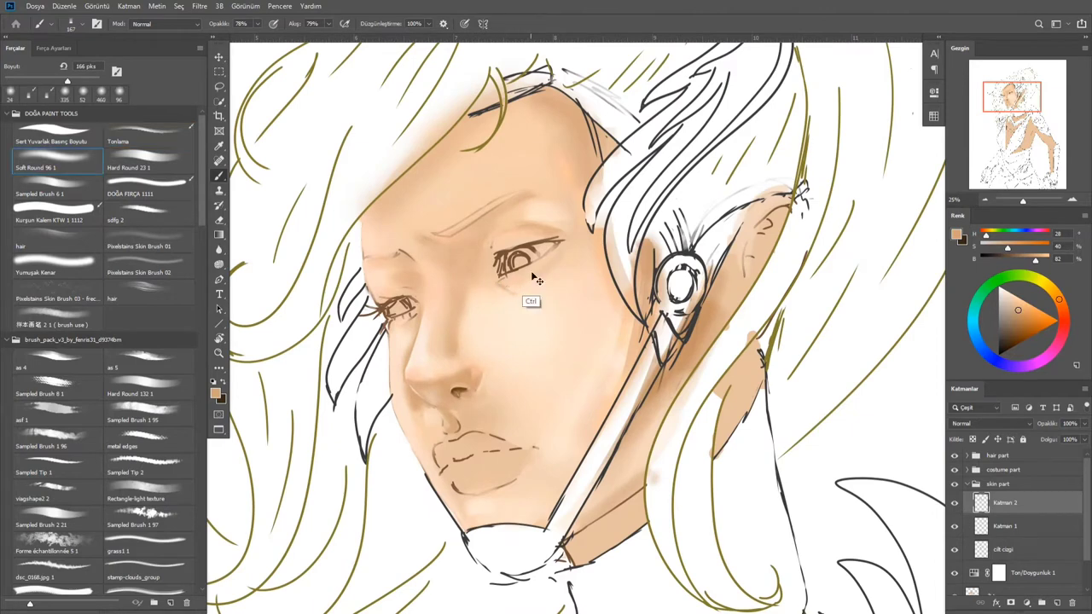
Paint a sampled light skin tone (H 29, S 15, B 100) on the skin beneath the near eye
key("period")
left_click(523, 290, "alt")
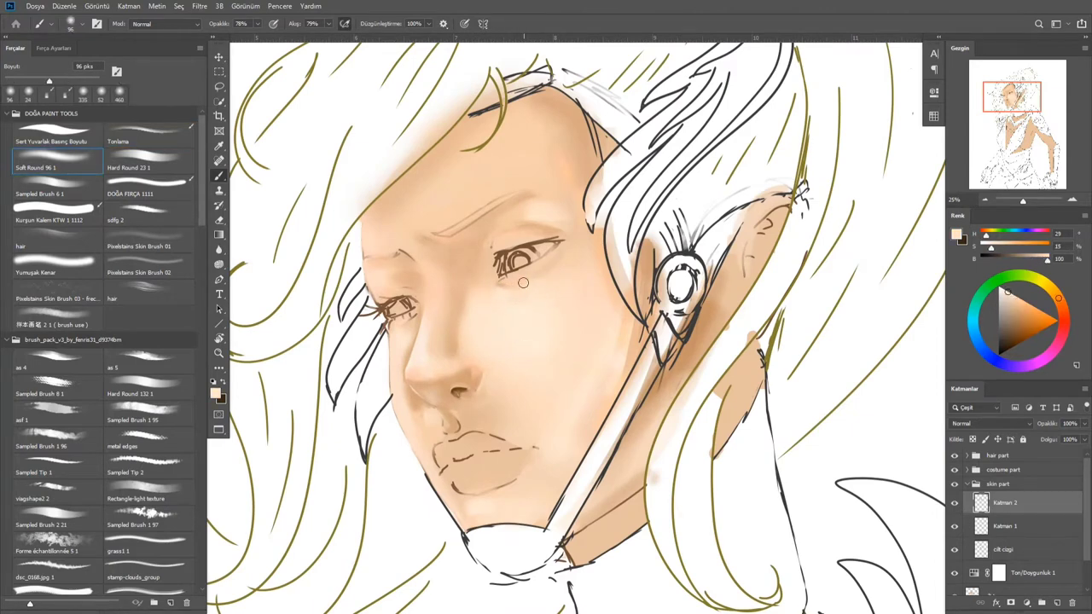
key("comma")
scroll(504, 238, "up", 1)
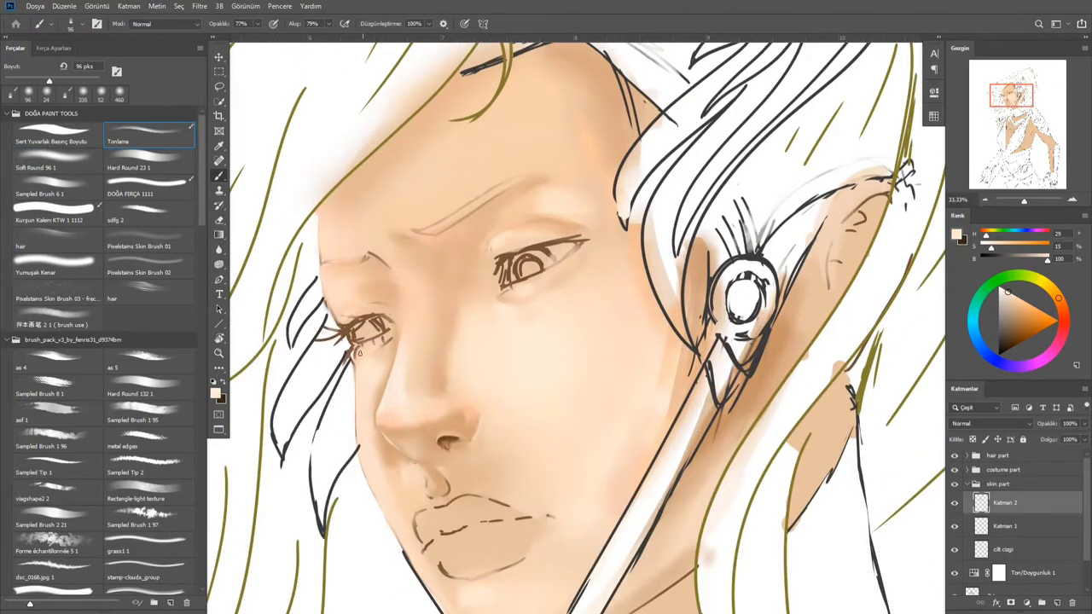
scroll(512, 307, "down", 1)
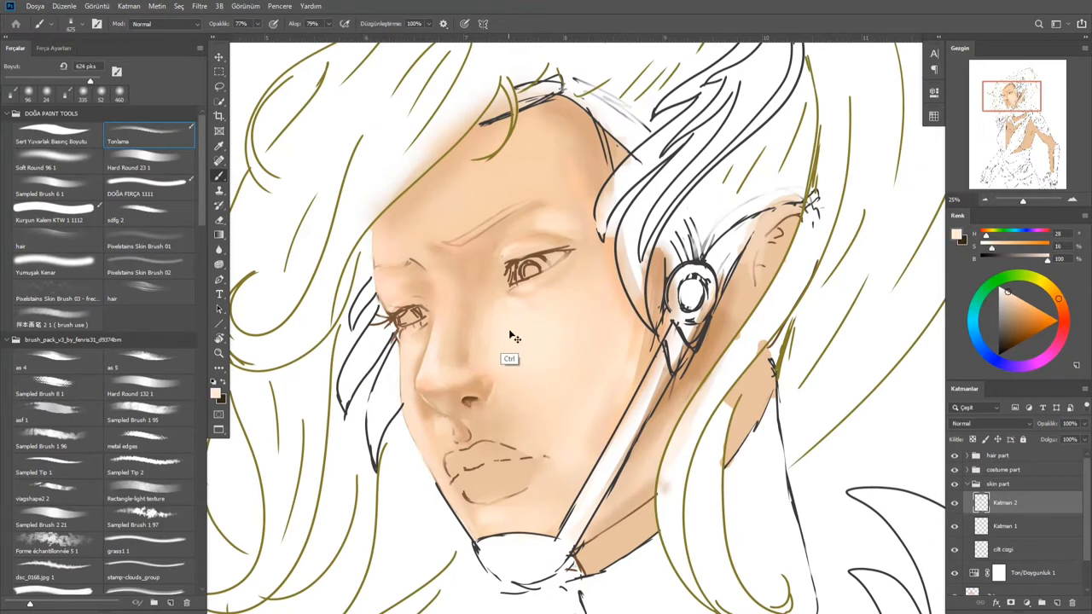
Blend the cheek and fill the chin below the helmet strap with a sampled mid skin tone (H 27, S 36, B 89)
left_click_drag(478, 314, 503, 328)
left_click(549, 356, "alt")
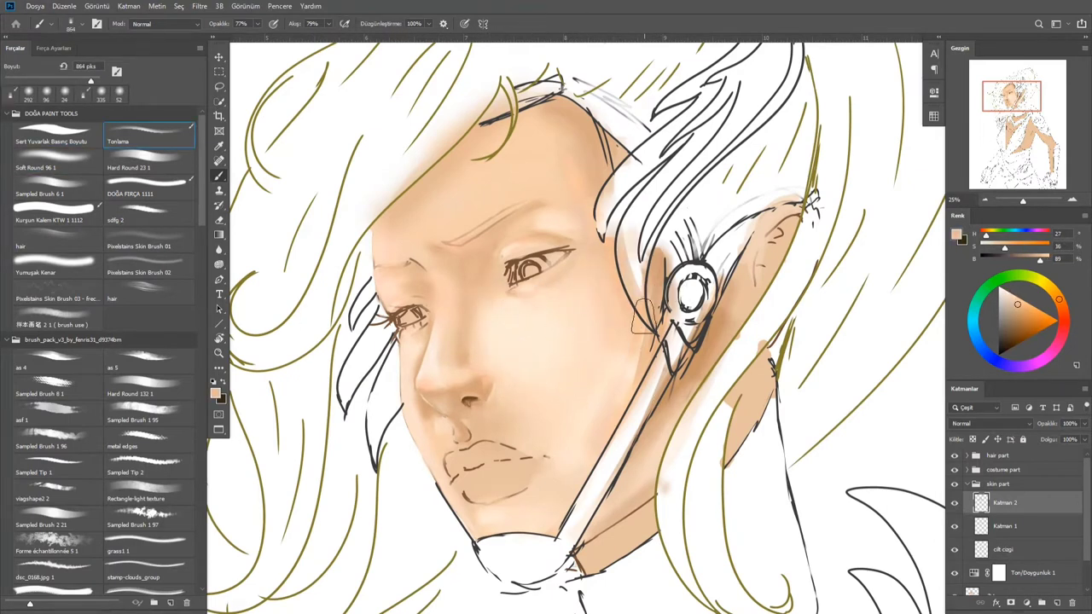
mouse_move(579, 516)
left_mouse_down()
mouse_move(505, 556)
mouse_move(593, 556)
left_mouse_up()
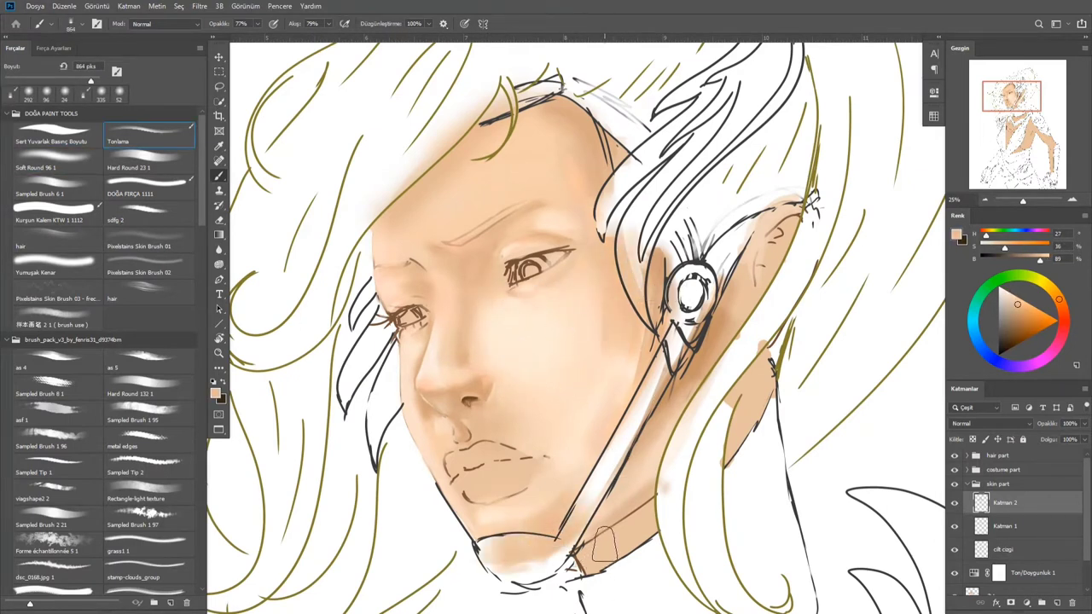
Shade the hollow between the near eyebrow and the inner eye corner with a brown skin tone (H 27, S 52, B 70)
key("z")
left_click(487, 180, "alt")
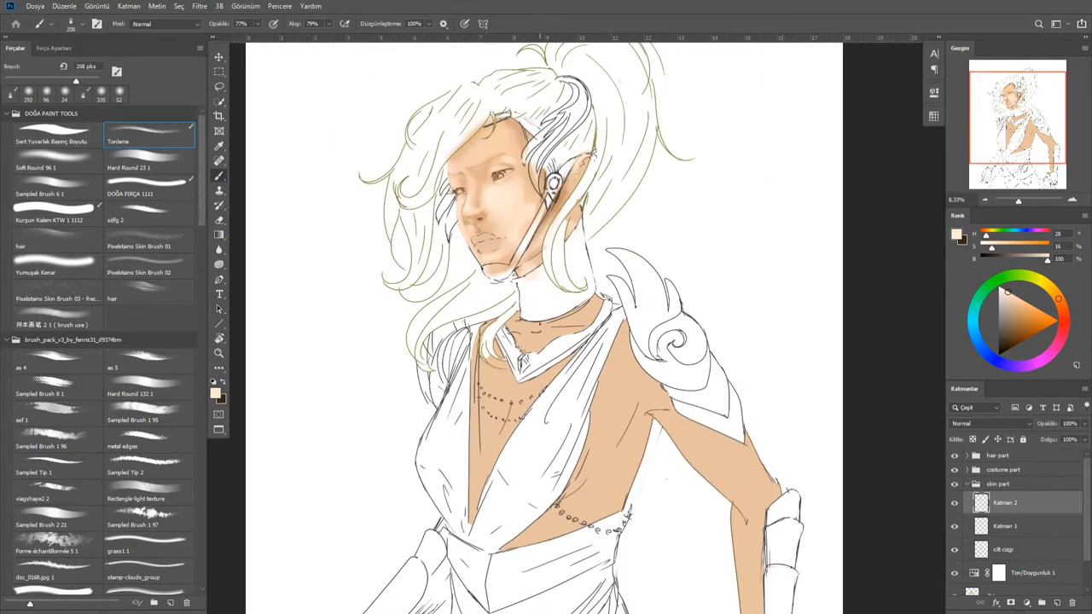
left_click(487, 181)
left_click(486, 181)
key("b")
left_click(645, 195, "alt")
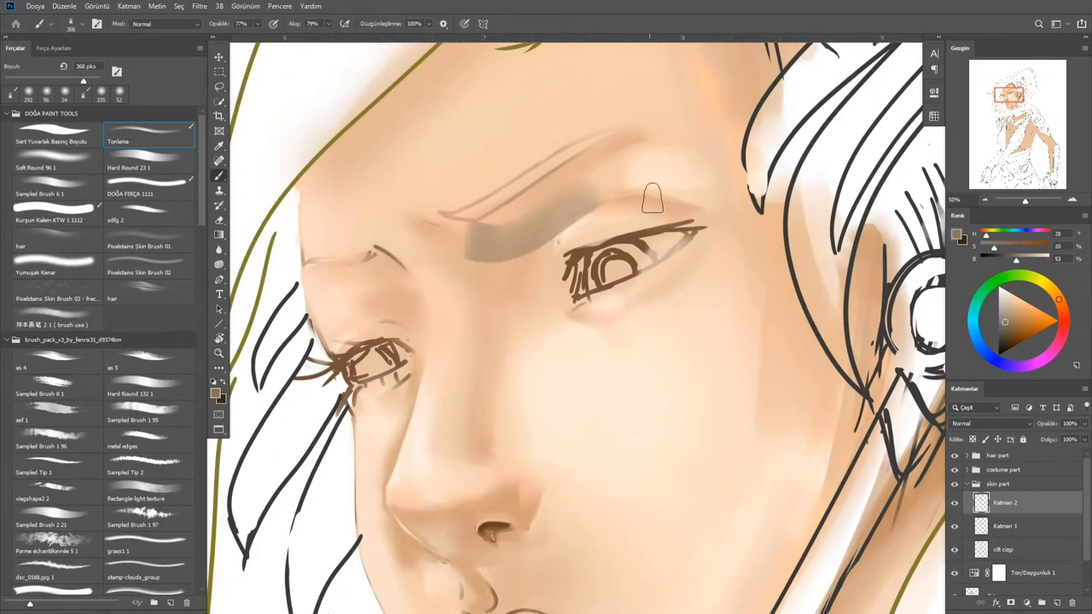
key("period")
left_click_drag(460, 224, 481, 244)
key("comma")
key("ctrl+minus")
key("ctrl+minus")
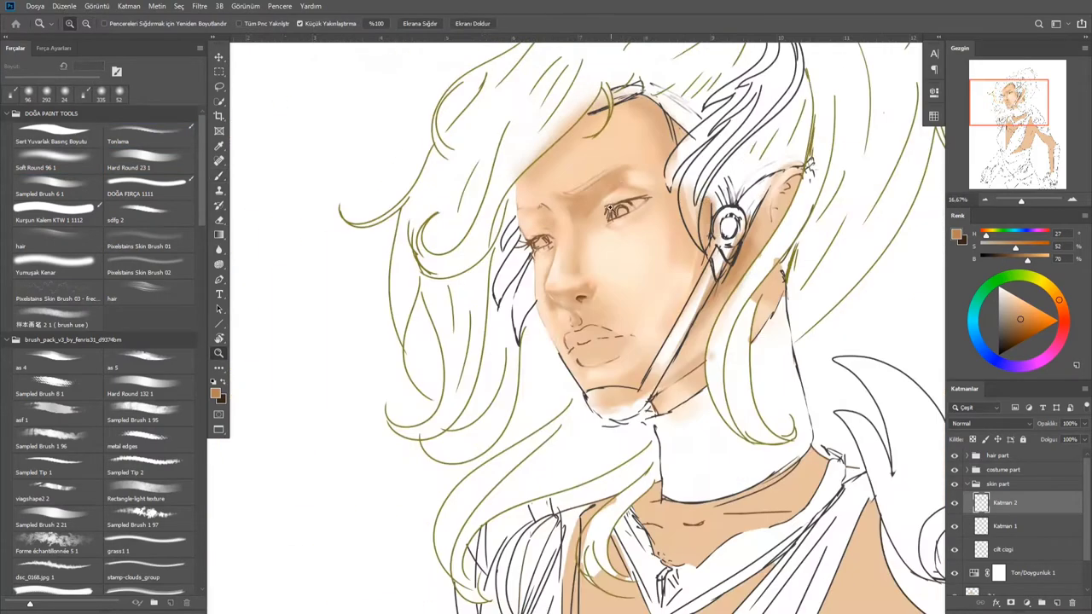
Add a new layer in the skin group and paint a soft brown shadow under the near eye
key("ctrl+plus")
key("ctrl+shift+alt+n")
left_click_drag(511, 205, 479, 239)
key("period")
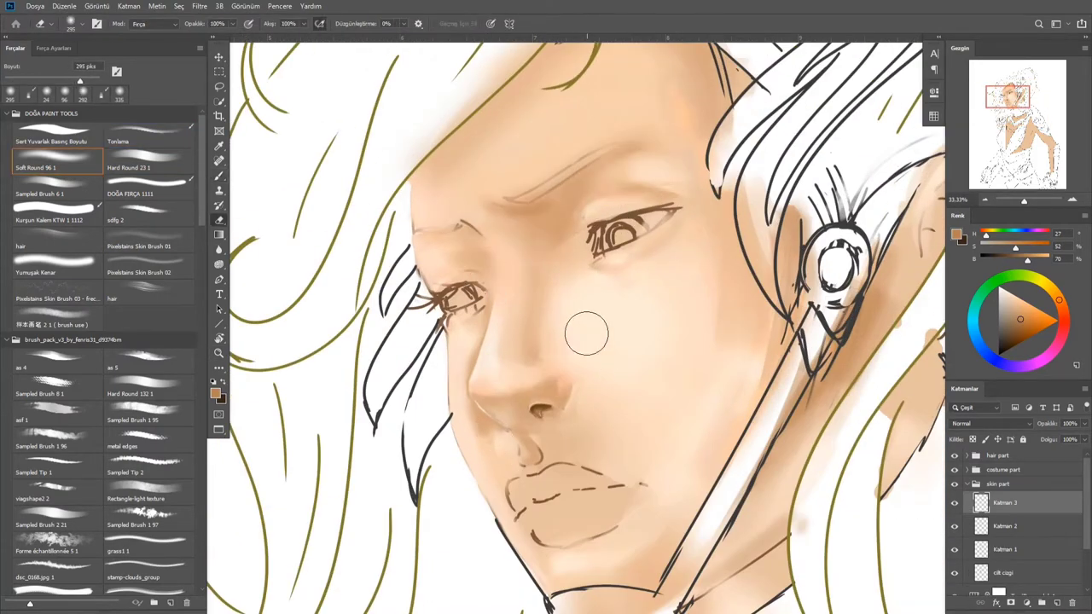
left_click_drag(640, 379, 597, 287)
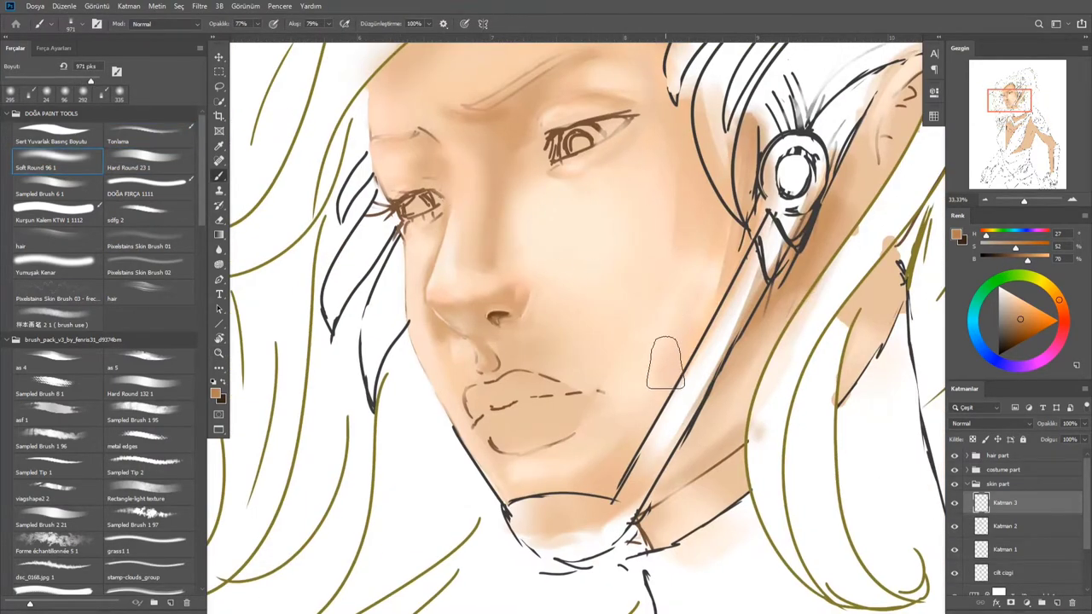
left_click_drag(567, 179, 546, 209)
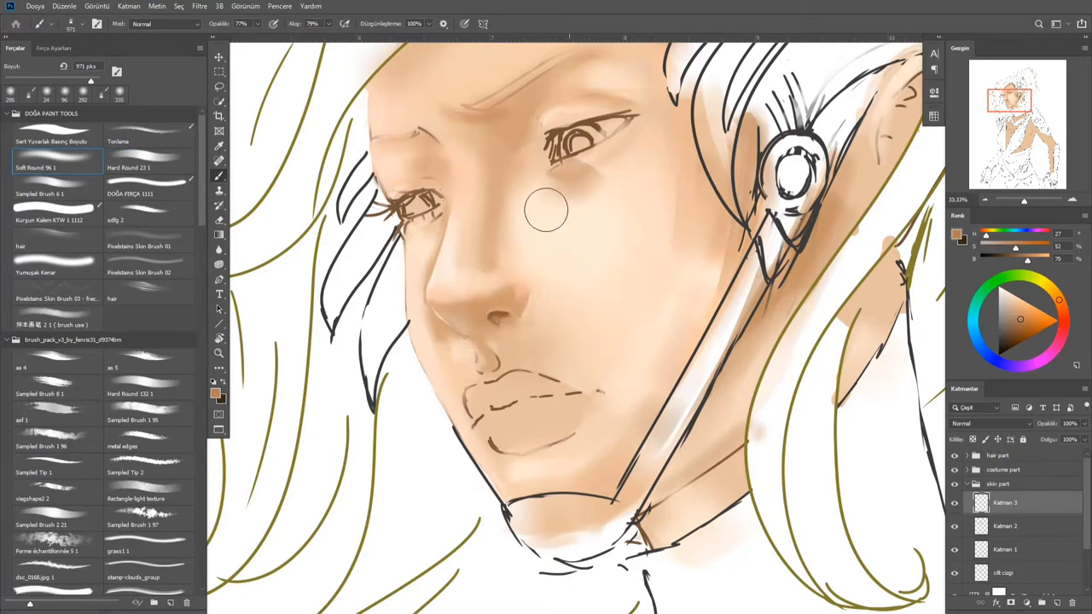
Add a Hue/Saturation adjustment layer above the painted skin layers with lightness +7
scroll(546, 209, "down", 4)
key("comma")
left_click(1041, 602)
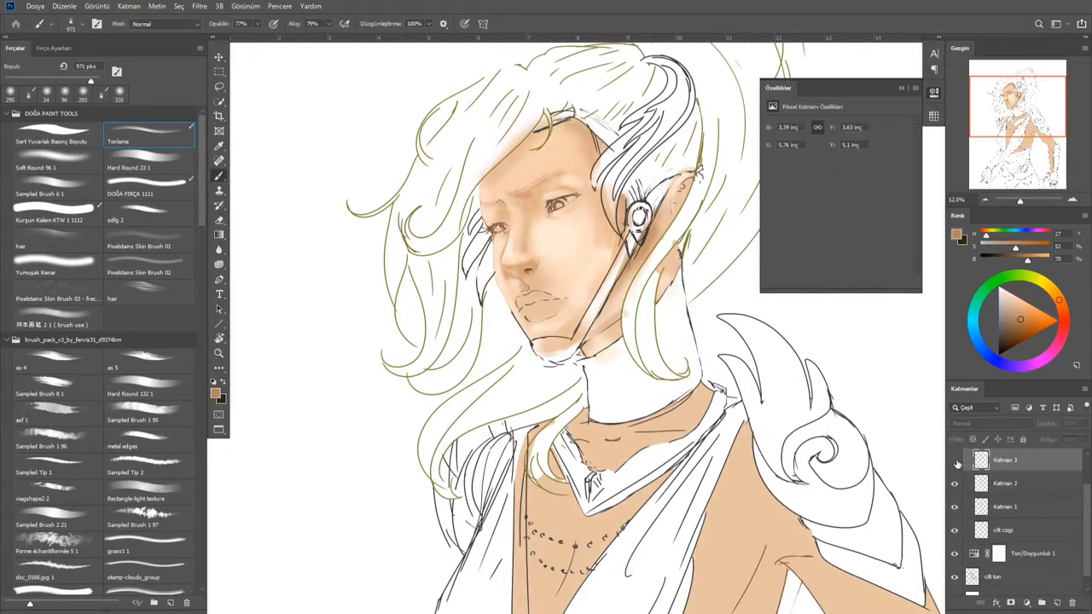
key("ctrl+bracketleft")
left_click_drag(836, 212, 840, 213)
key("ctrl+bracketright")
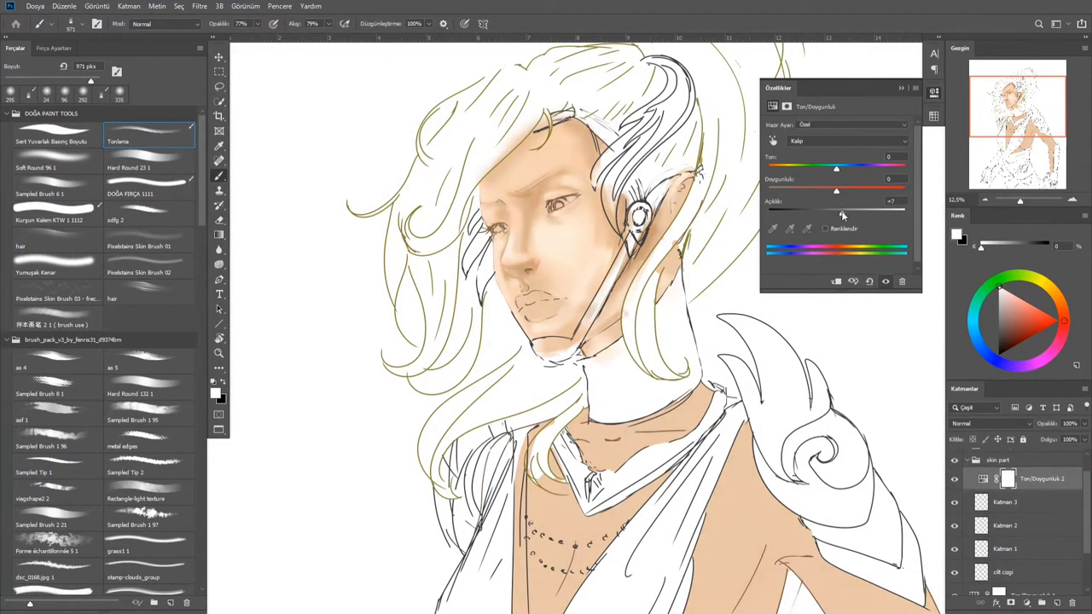
left_click(933, 92)
Add a new layer above the adjustment and paint a light skin tone (H 26, S 19, B 100) down the chest opening
left_click(1055, 602)
scroll(550, 122, "down", 5)
left_click(550, 122, "alt")
left_click_drag(488, 282, 498, 419)
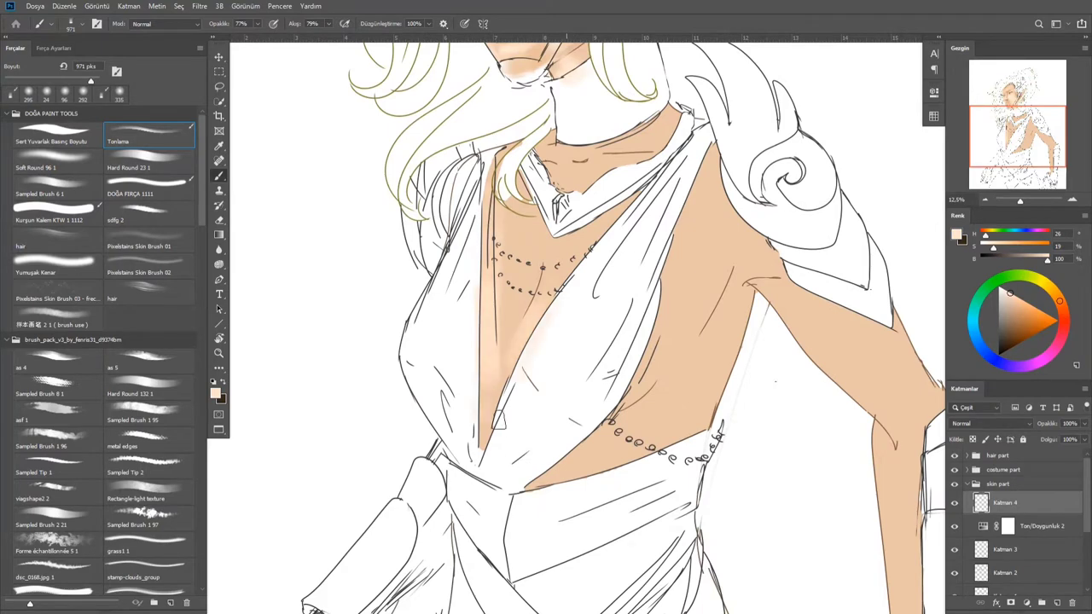
Lighten the bare side of the torso below the shoulder with sampled skin tones, blending with a 242 px soft brush
left_click_drag(716, 209, 644, 401)
left_click_drag(759, 154, 683, 269)
left_click_drag(682, 273, 490, 205)
left_click_drag(546, 226, 469, 375)
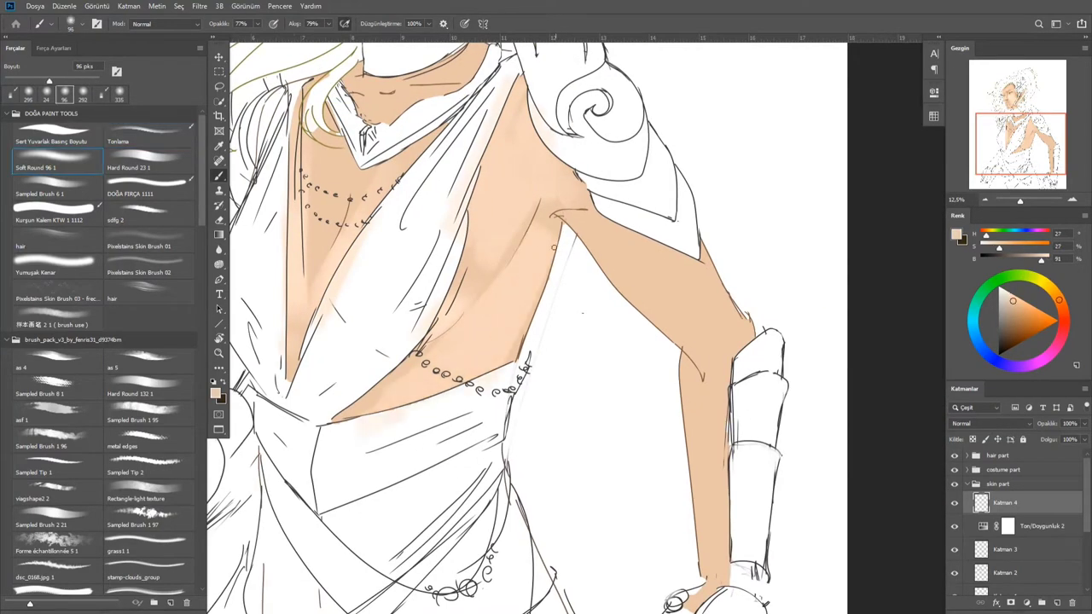
right_click(554, 247)
left_click_drag(635, 219, 678, 219)
left_click(481, 285)
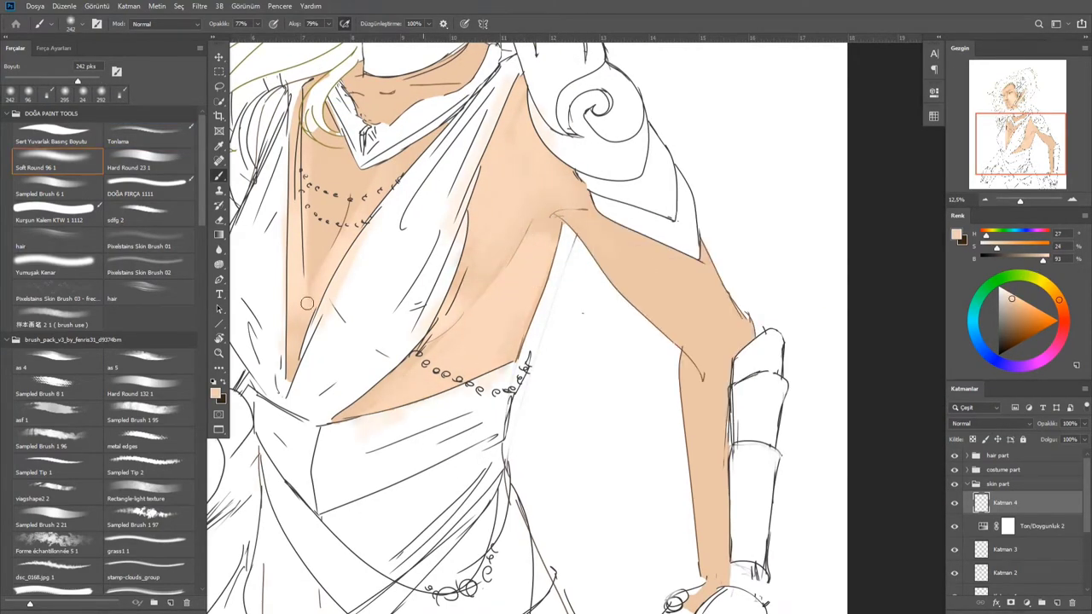
Paint a sampled light skin tone (H 26, S 18, B 100) down the bare upper arm and forearm
left_click(555, 290, "alt")
key("comma")
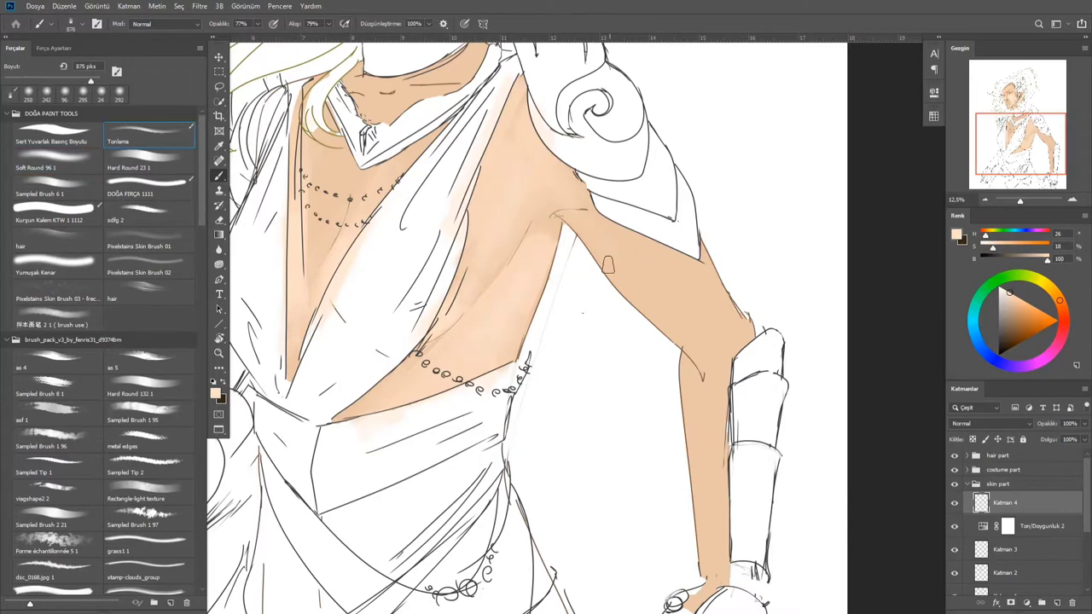
mouse_move(608, 266)
left_mouse_down()
mouse_move(657, 316)
mouse_move(528, 307)
mouse_move(480, 375)
mouse_move(512, 597)
left_mouse_up()
Paint light skin tone (H 26, S 18, B 100) along the collarbones between neck guard and collar
key("r")
key("period")
scroll(571, 223, "up", 5)
key("comma")
left_click_drag(546, 204, 768, 231)
mouse_move(494, 256)
left_mouse_down()
mouse_move(599, 225)
mouse_move(682, 267)
left_mouse_up()
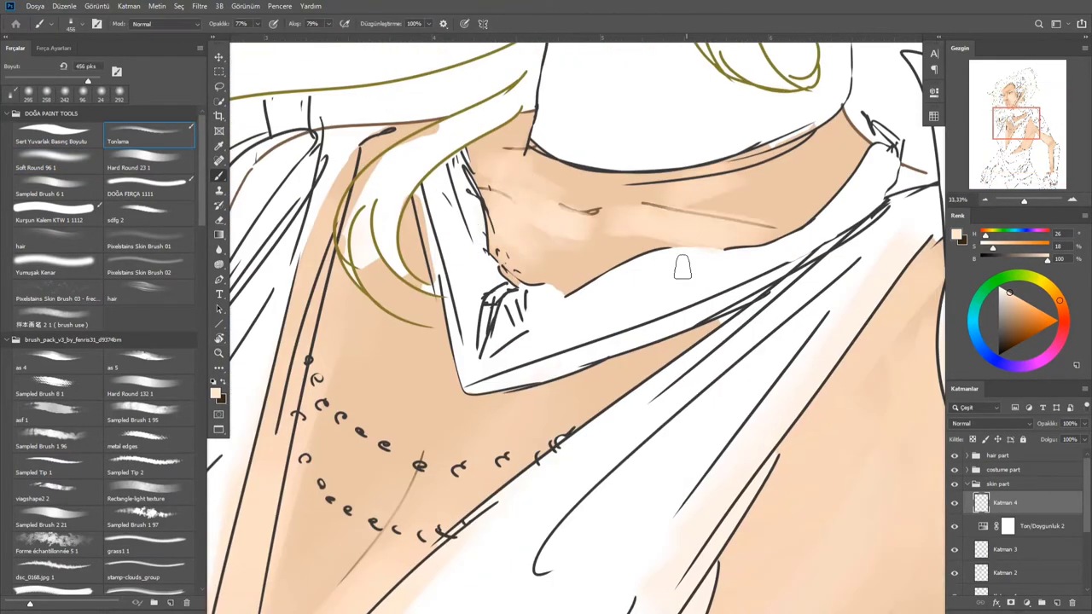
Blend sampled light and warm skin tones over the base of the throat and the skin above the collar
scroll(553, 260, "down", 5)
left_click_drag(499, 284, 427, 353)
scroll(427, 353, "up", 5)
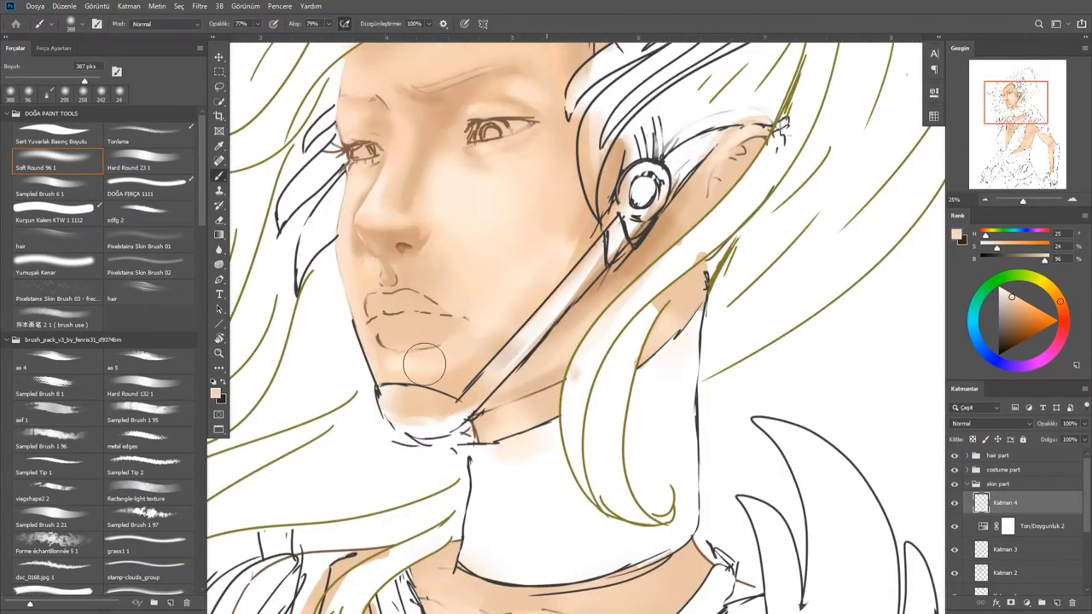
scroll(565, 171, "down", 5)
left_click_drag(565, 170, 546, 102)
scroll(483, 260, "up", 5)
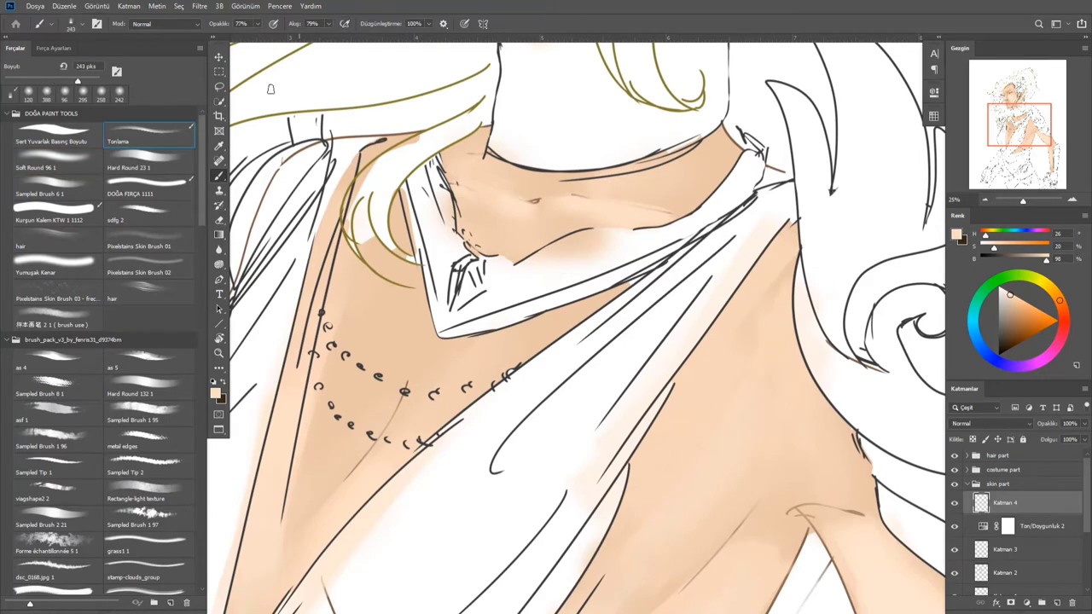
scroll(524, 168, "down", 5)
scroll(669, 421, "up", 3)
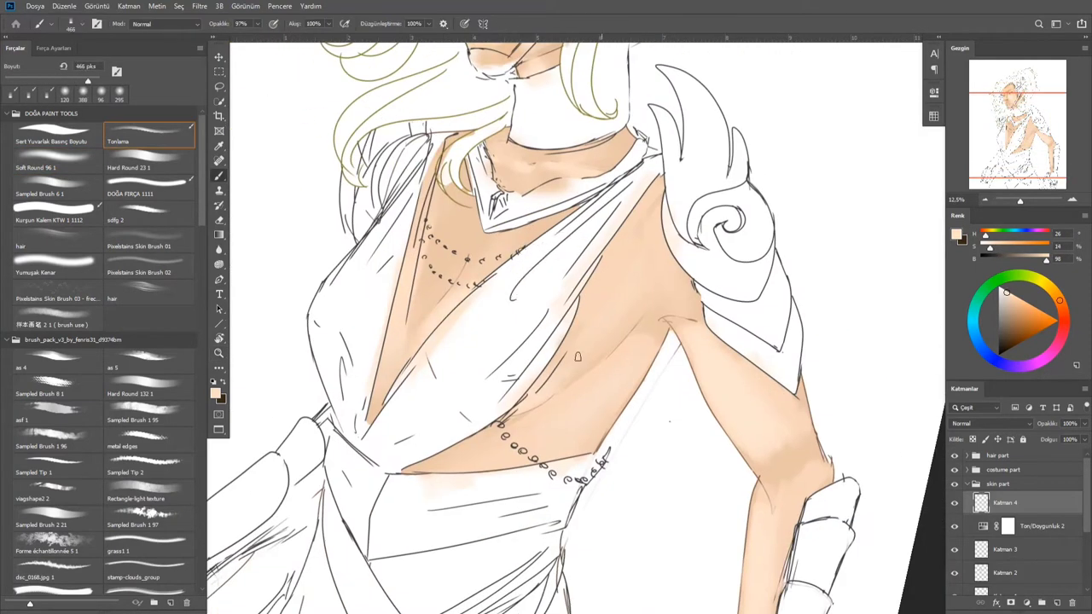
Tint the shoulder front, ribs and upper arm with soft warm orange (H 28, S 39, B 97)
left_click(65, 160)
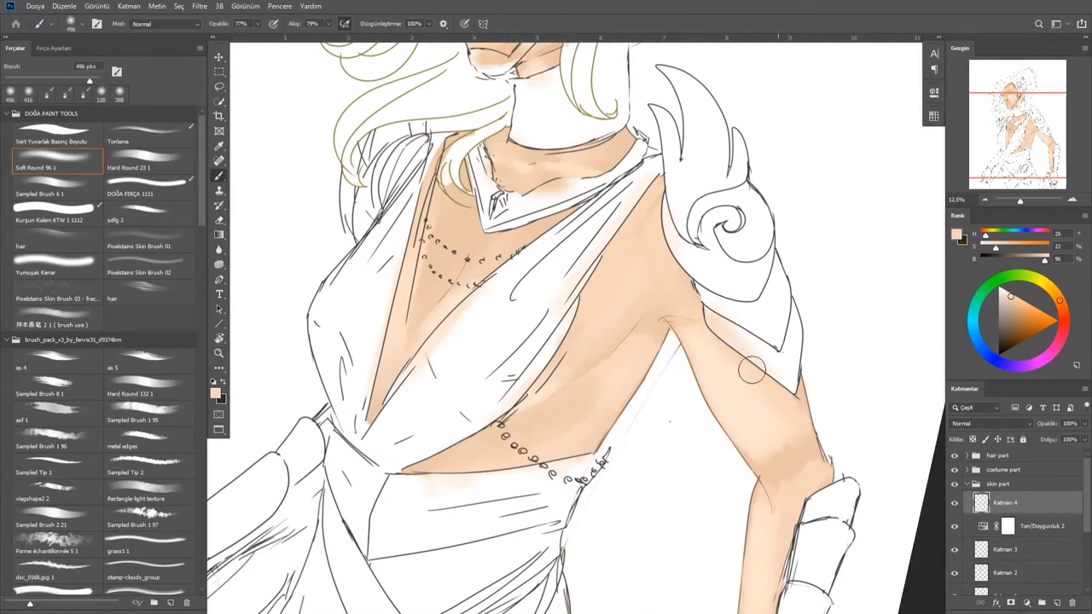
scroll(743, 366, "up", 5)
scroll(666, 391, "down", 4)
scroll(732, 372, "up", 5)
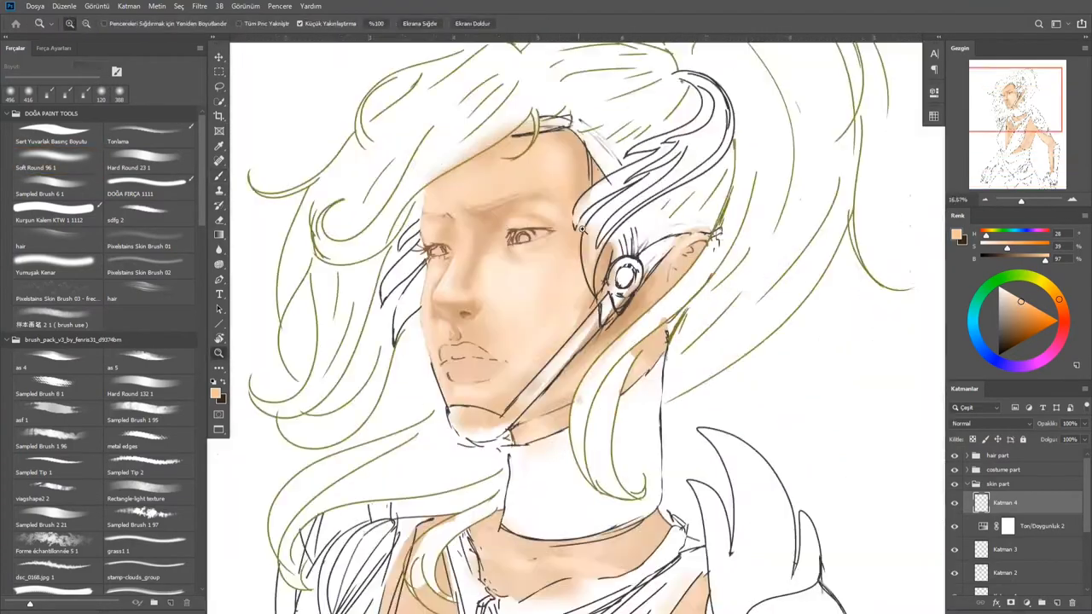
scroll(546, 324, "up", 2)
scroll(546, 324, "down", 5)
scroll(713, 412, "down", 2)
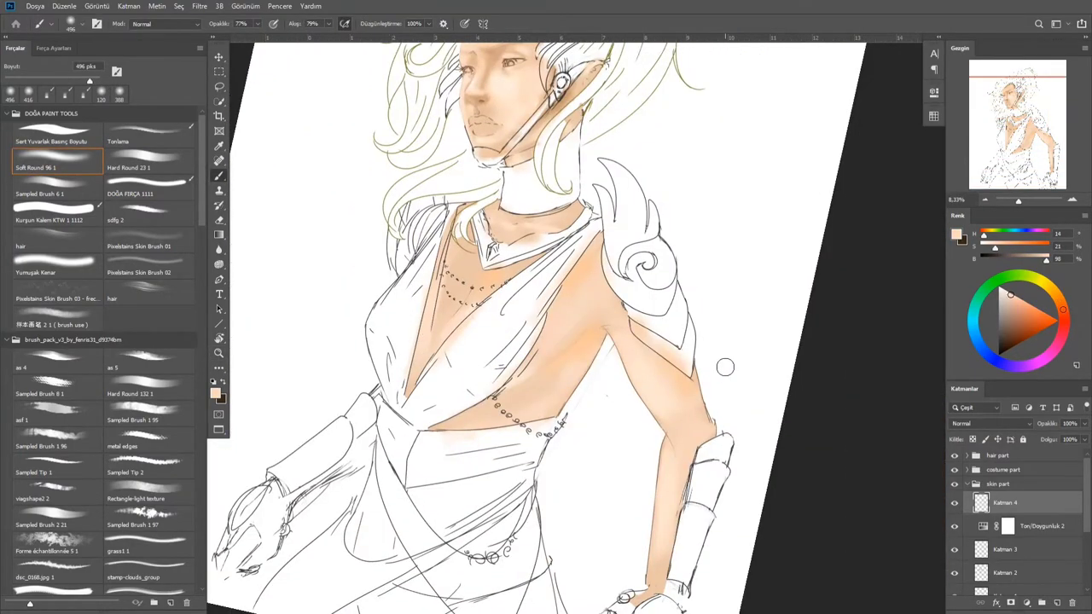
Brush a pale pinkish light (H 14, S 15, B 100) softly over the side of the torso and the arm
scroll(725, 367, "up", 3)
scroll(576, 324, "down", 3)
scroll(577, 324, "down", 3)
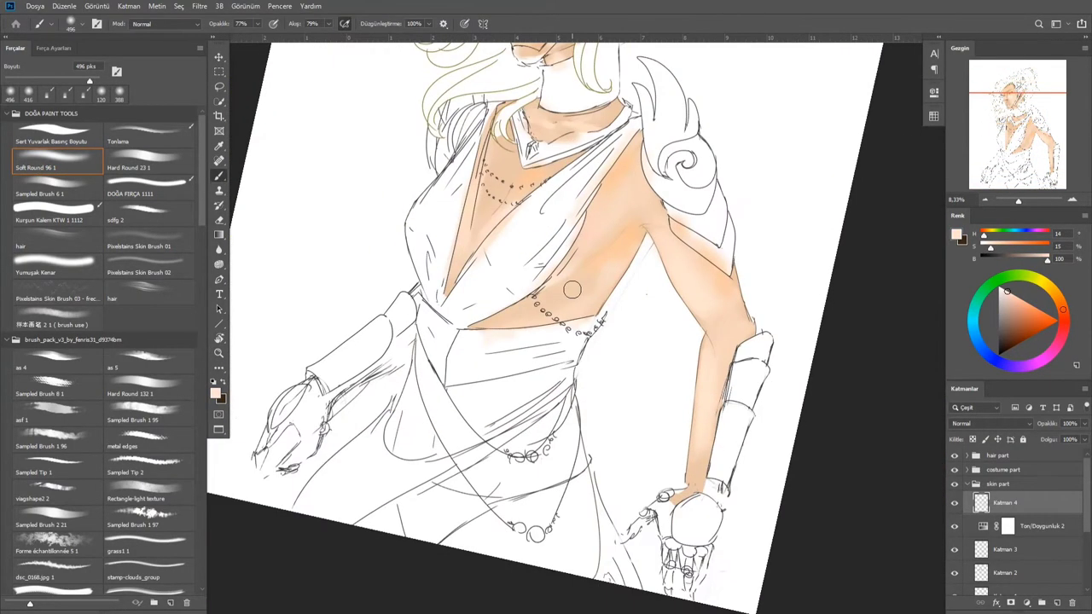
scroll(577, 324, "up", 3)
Shade the chest under the collar and the skin beside the shoulder strap with a darker brown (H 27, S 41, B 72)
key("comma")
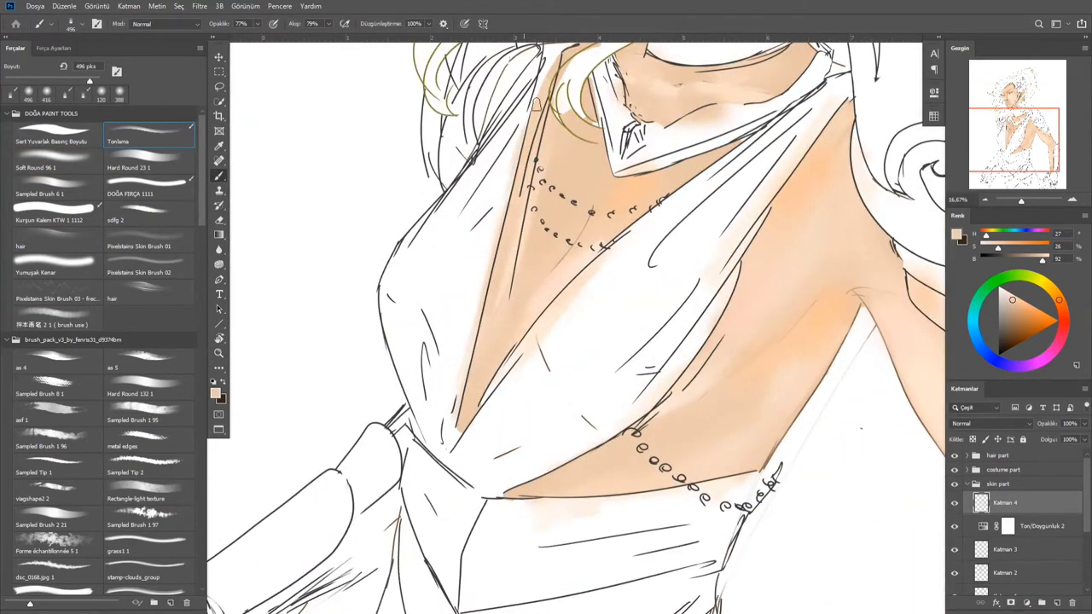
scroll(576, 324, "up", 3)
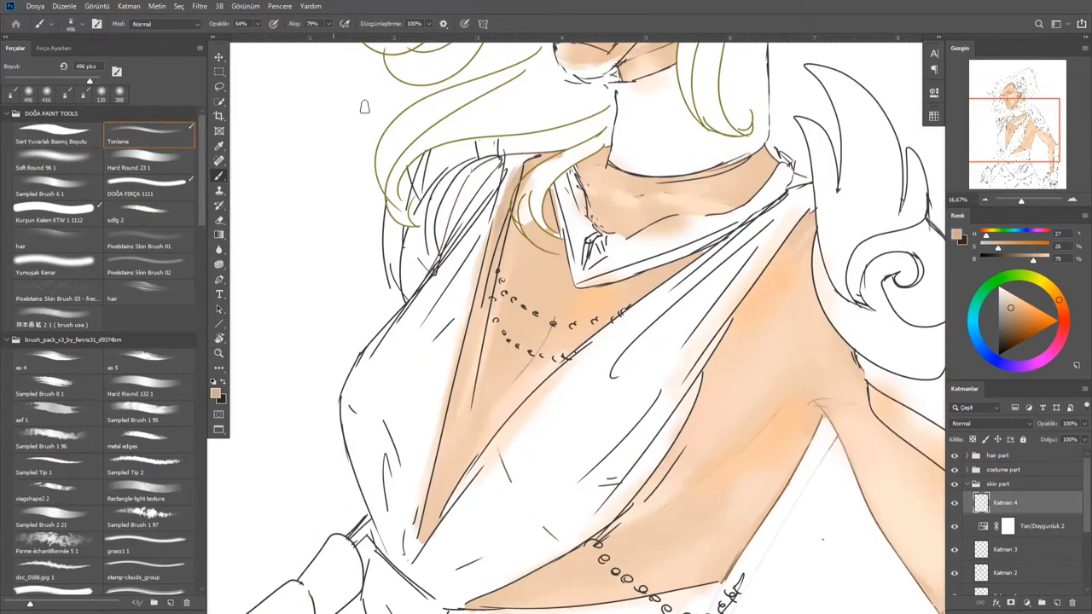
mouse_move(526, 245)
left_mouse_down()
mouse_move(725, 273)
mouse_move(597, 290)
left_mouse_up()
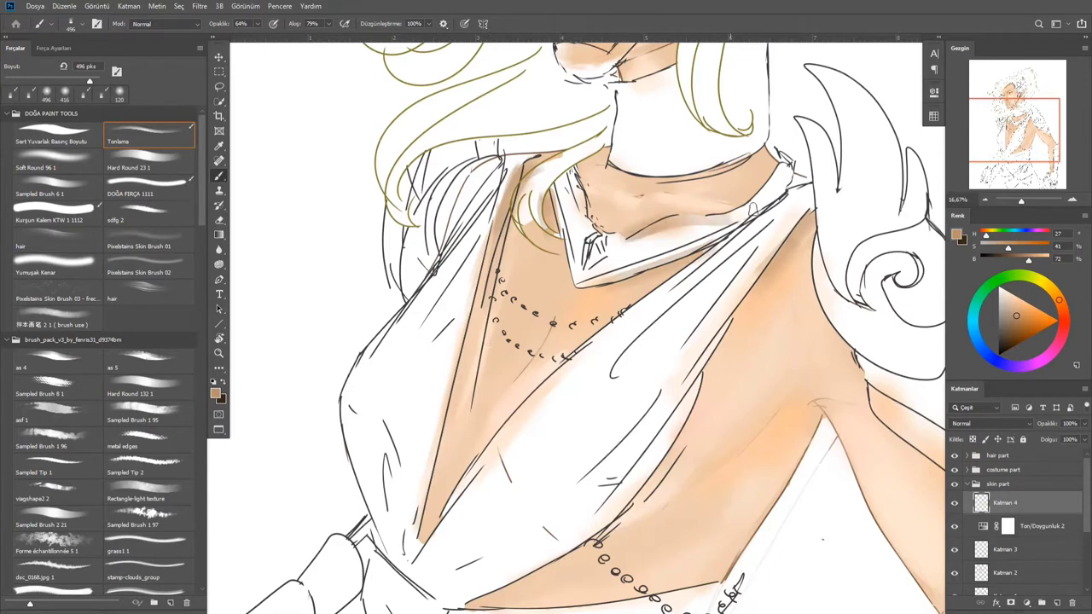
Brush broad brown shadows (H 27, S 41, B 72) over the lower chest opening and dress edges with a 1520 px brush
scroll(644, 189, "down", 5)
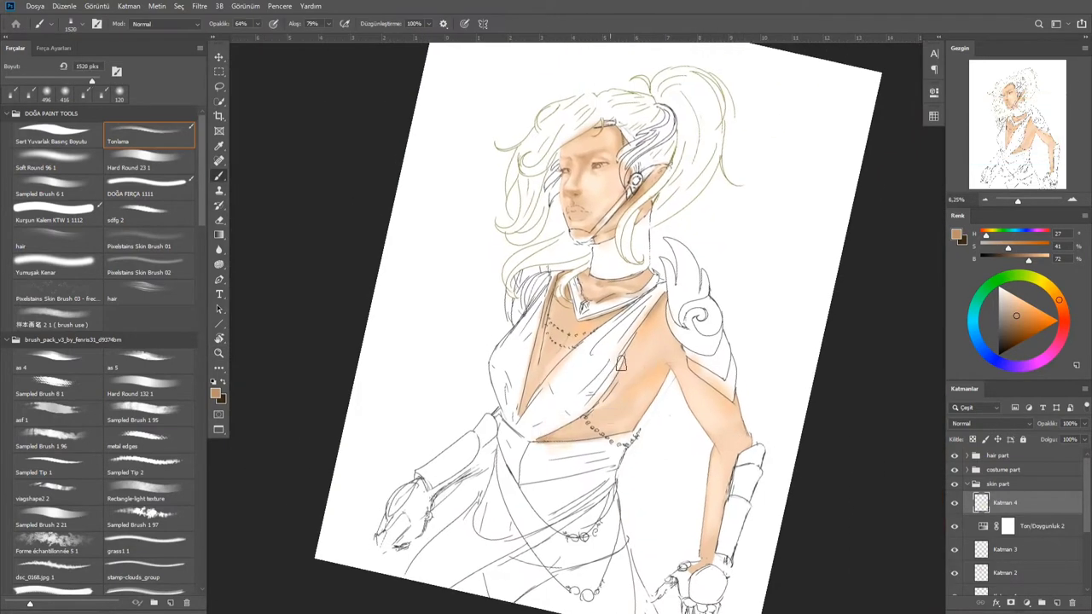
left_click_drag(620, 364, 533, 390)
scroll(508, 400, "up", 4)
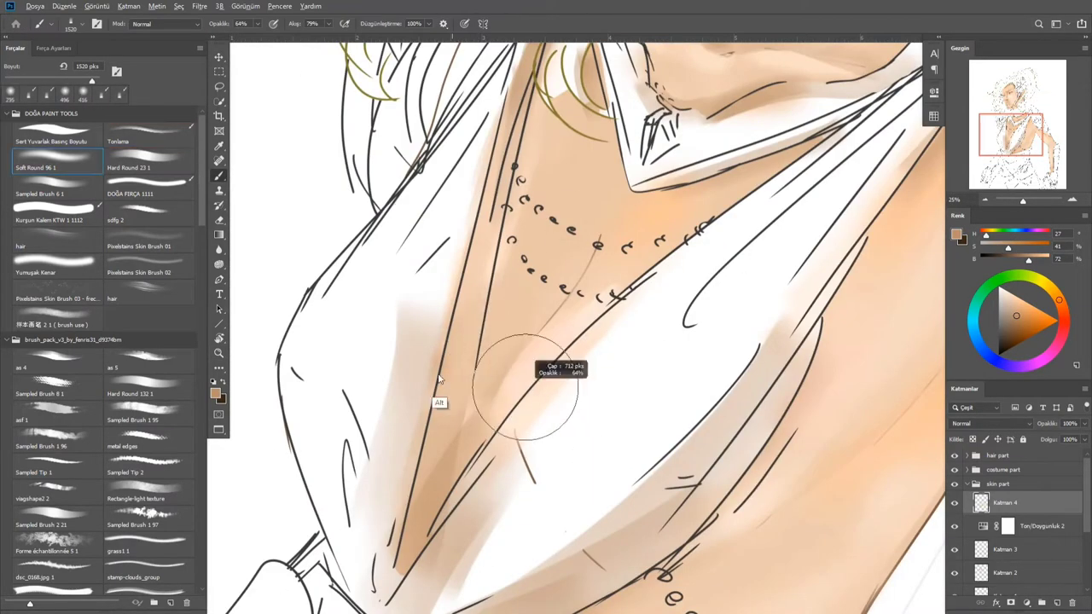
Paint a thin light edge (H 23, S 17, B 97) along the far contour of the nose
scroll(543, 350, "up", 1)
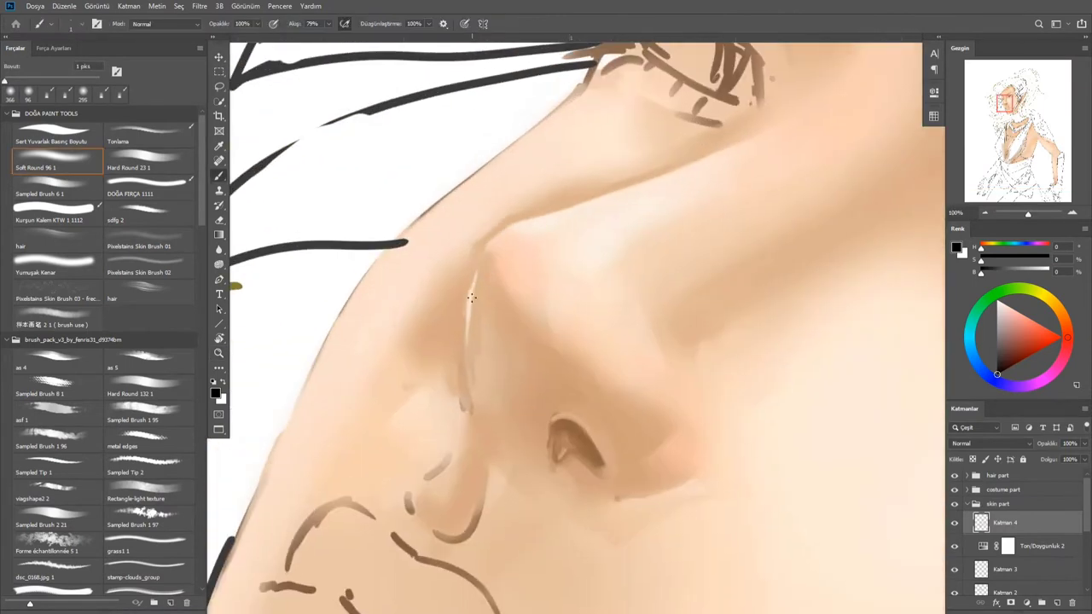
left_click(498, 260, "alt")
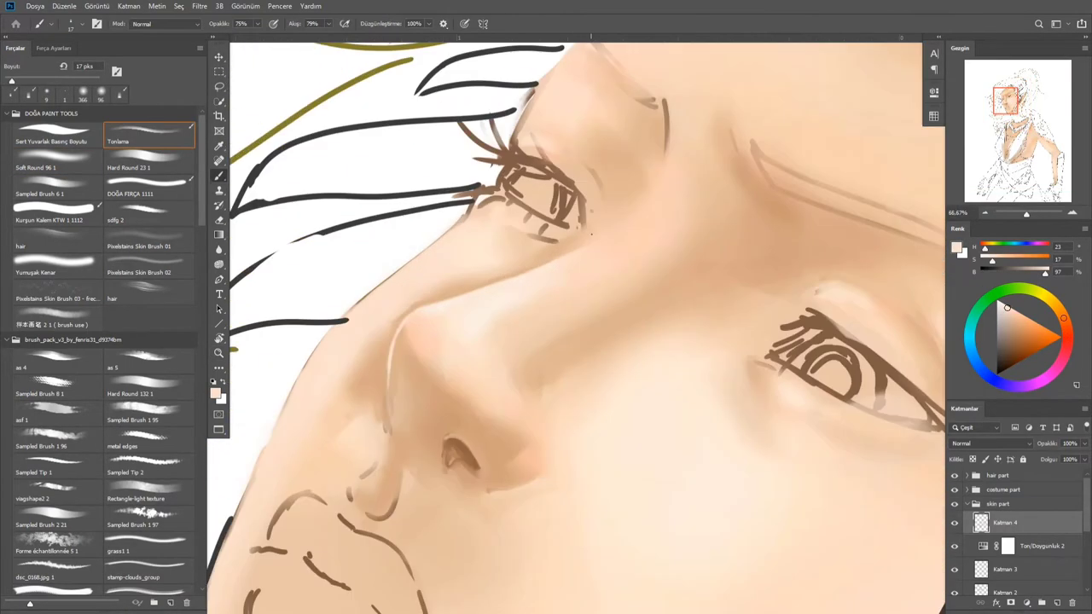
Shade the underside of the nose, add a light rim above the nostril and darken the nostril with brown (H 27, S 51, B 35)
left_click(475, 373, "alt")
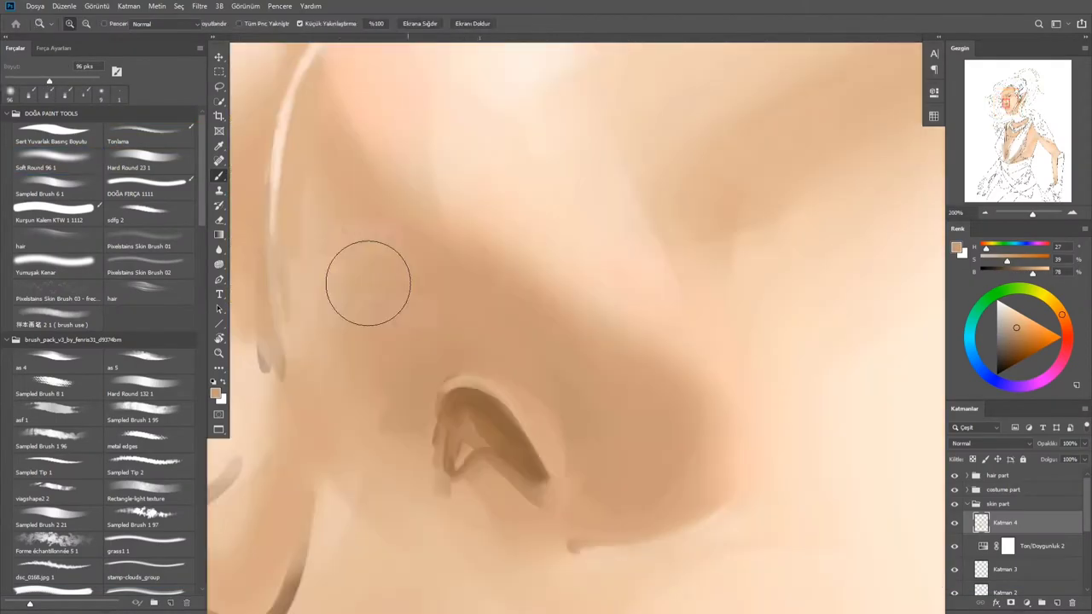
left_click(487, 341, "alt")
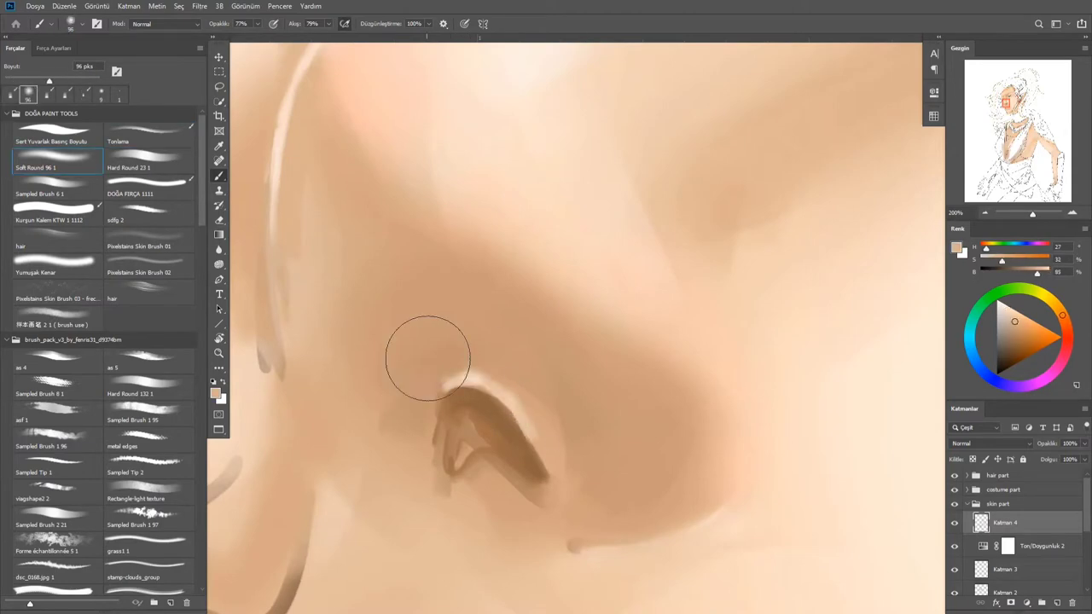
left_click(538, 431, "alt")
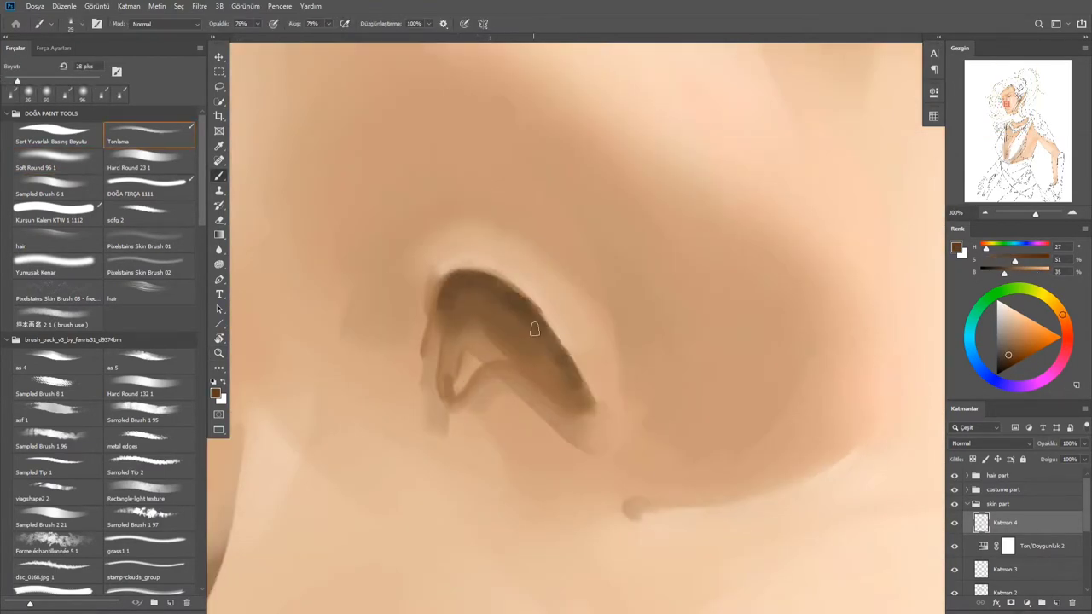
Deepen the shadow inside the nostril with the Tonlama brush in brown (H 27, S 51, B 35)
mouse_move(533, 329)
left_mouse_down()
mouse_move(422, 347)
mouse_move(456, 353)
mouse_move(506, 486)
mouse_move(437, 445)
mouse_move(489, 390)
left_mouse_up()
key("]")
key("]")
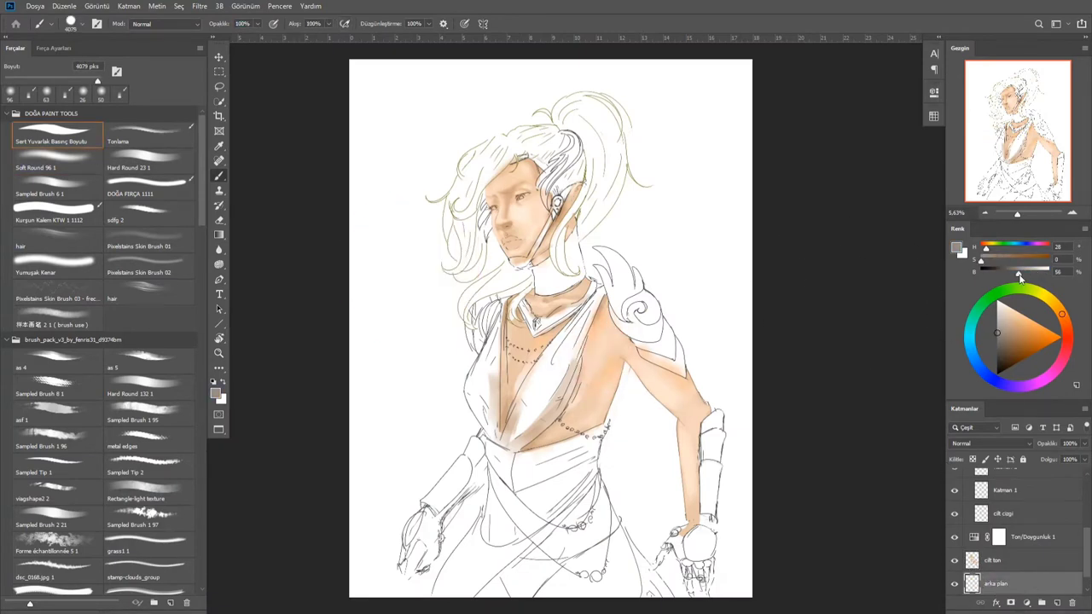
Cover the arka plan layer behind the character with gray (H 28, S 0, B 39)
left_click_drag(1020, 278, 1014, 273)
mouse_move(447, 80)
left_mouse_down()
mouse_move(768, 86)
mouse_move(341, 183)
mouse_move(372, 245)
left_mouse_up()
key("ctrl+z")
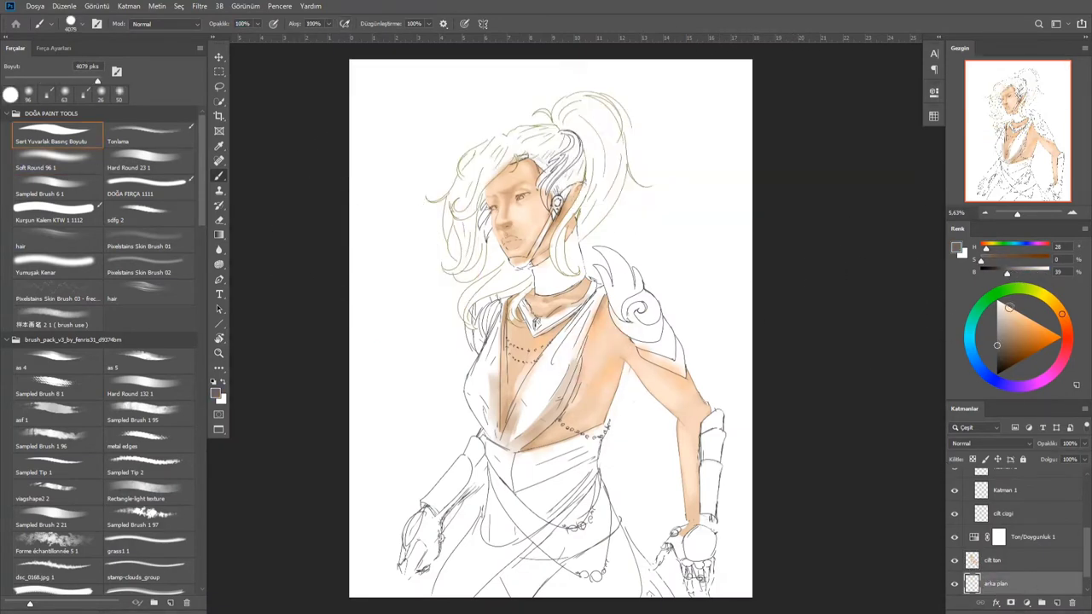
scroll(763, 209, "down", 2)
mouse_move(764, 137)
left_mouse_down()
mouse_move(478, 170)
mouse_move(836, 431)
left_mouse_up()
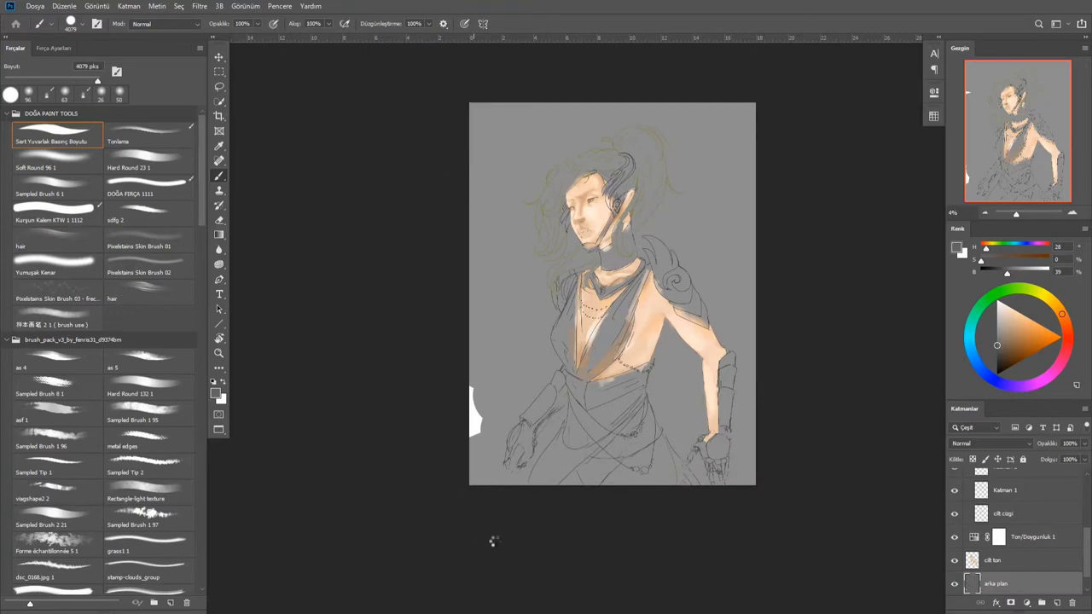
Move the cilt ton layer into the skin part group, below the cilt çizgi layer
scroll(1015, 529, "up", 3)
left_click(967, 506)
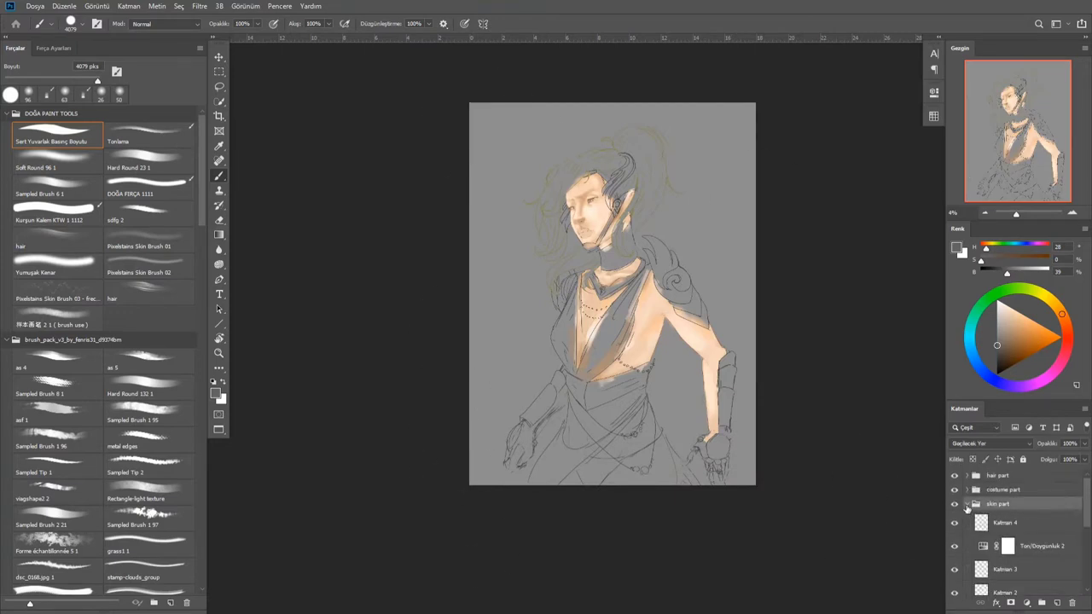
scroll(1015, 512, "down", 3)
left_click(1002, 537)
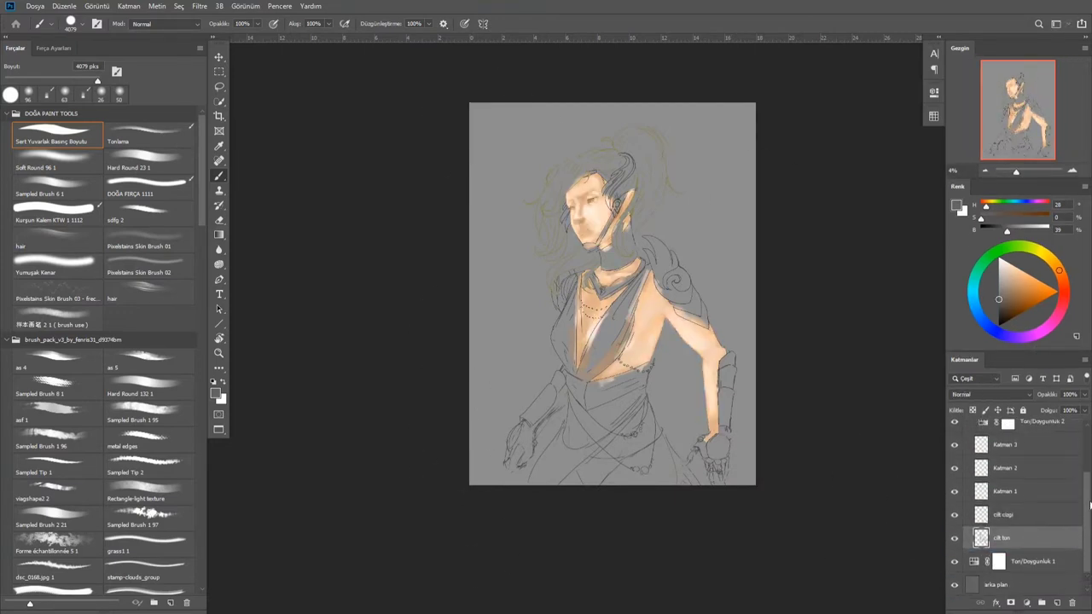
scroll(1090, 505, "down", 1)
Place the Ton/Doygunluk 1 and Ton/Doygunluk 2 adjustment layers at the top of the skin part group
left_click_drag(1036, 537, 1041, 427)
key("ctrl+plus")
scroll(1042, 496, "up", 1)
right_click(1030, 505)
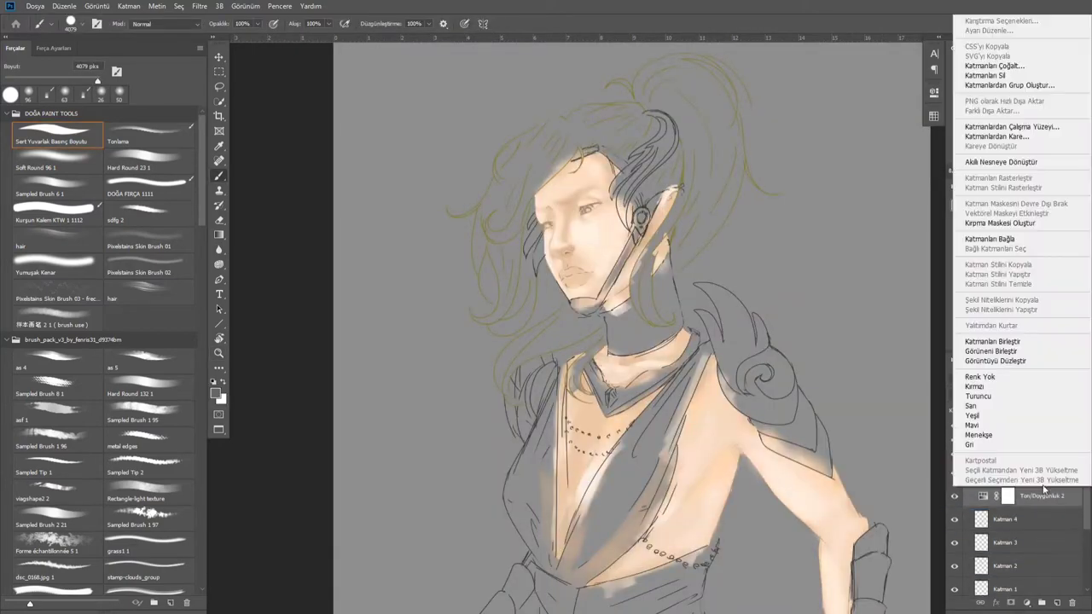
left_click(1041, 493)
key("ctrl+0")
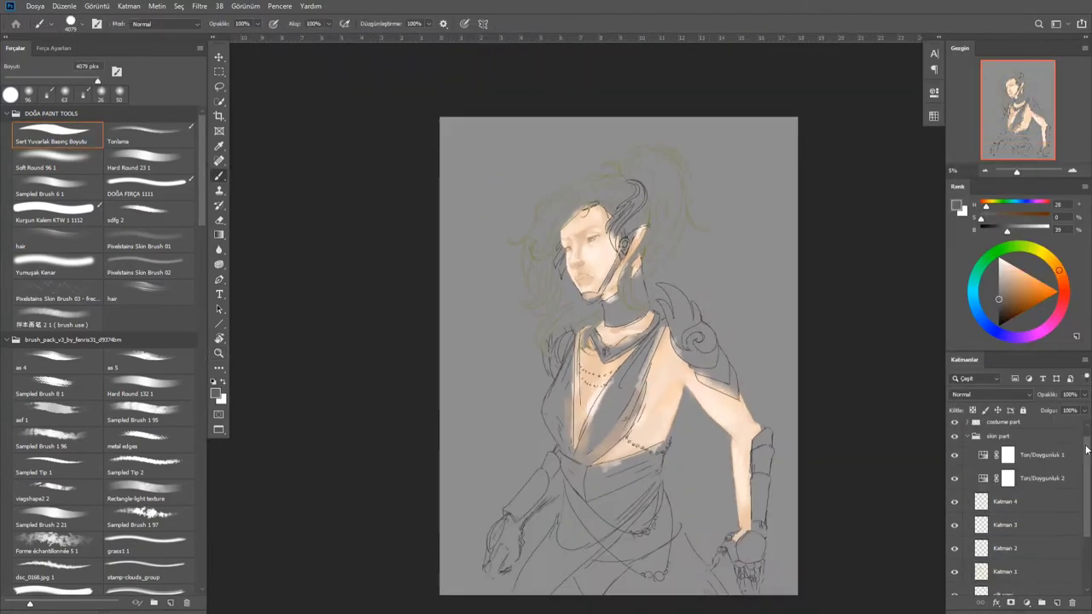
Darken the gray background by lowering the lightness in a Hue/Saturation adjustment merged with the arka plan layer
scroll(1088, 463, "up", 5)
scroll(1041, 512, "down", 3)
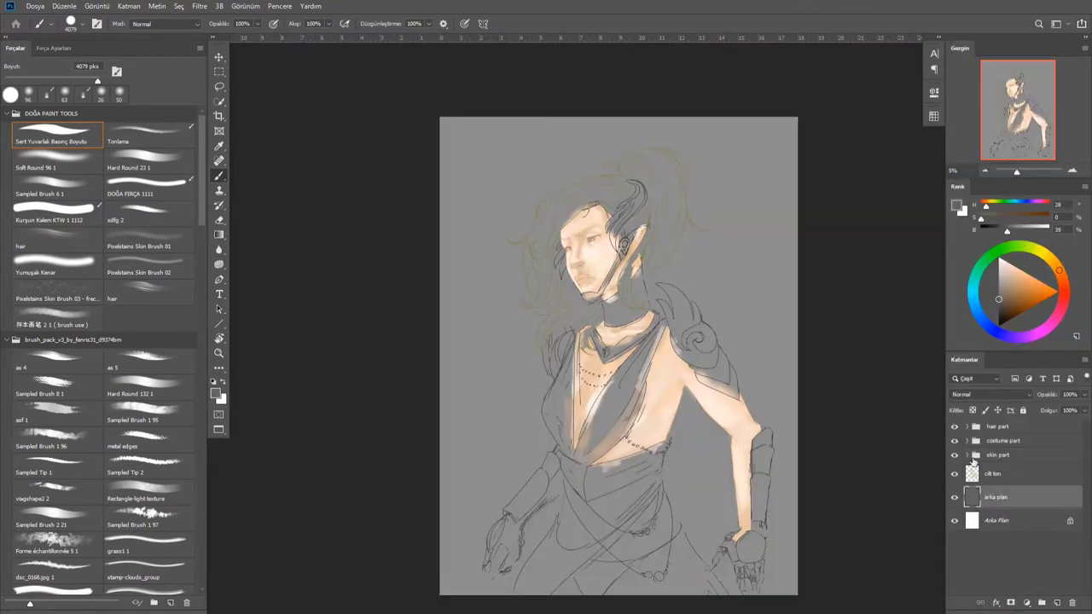
left_click(1015, 499)
left_click(967, 455)
left_click(934, 92)
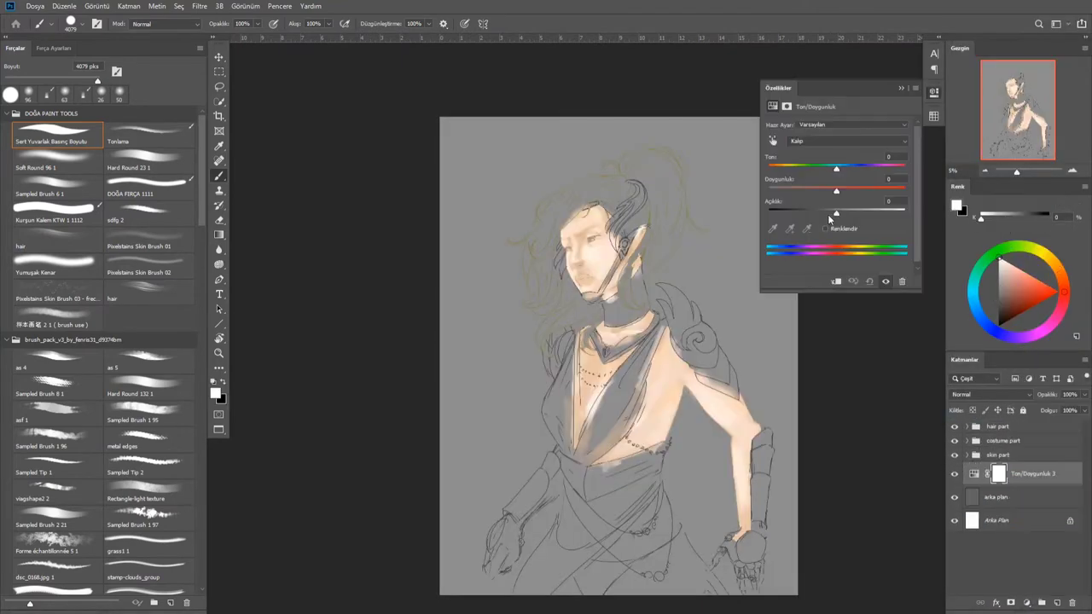
left_click_drag(827, 214, 810, 214)
Add a layer named kostüm ton inside the costume part group
left_click(1024, 455)
double_click(1010, 460)
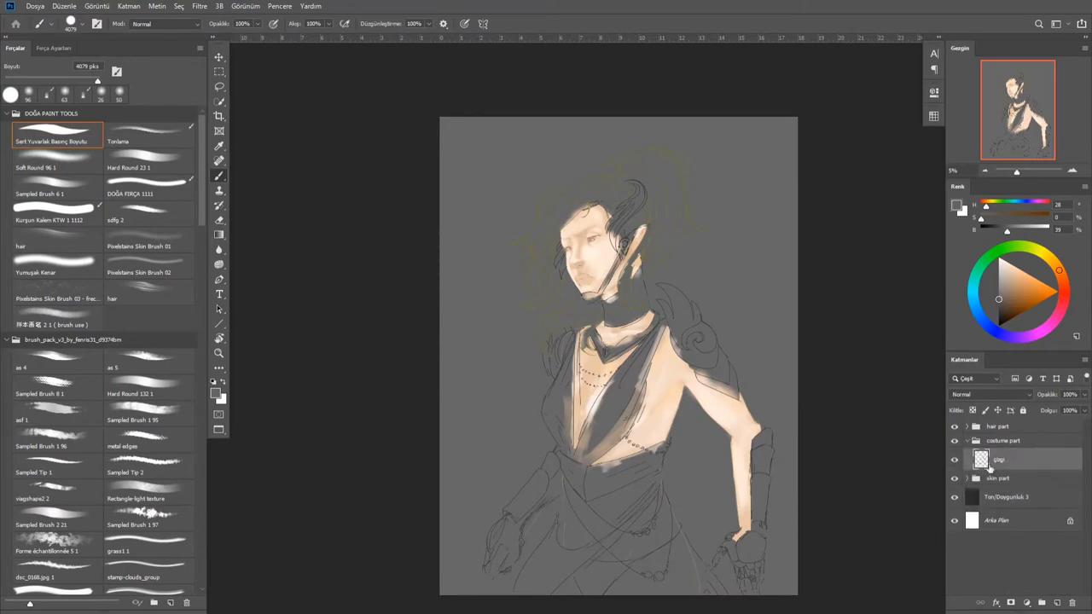
scroll(584, 274, "up", 6)
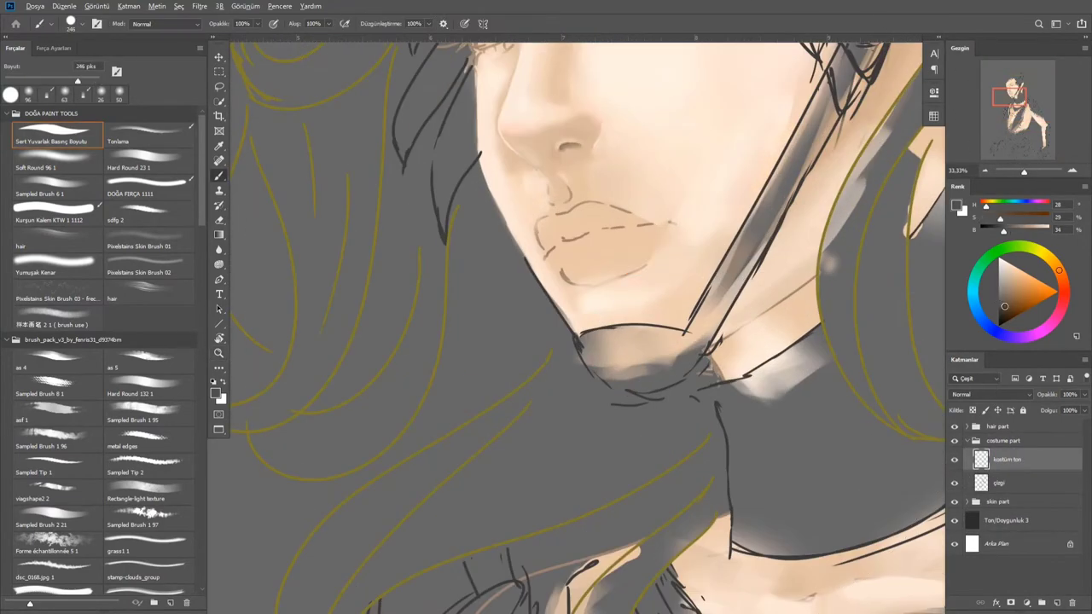
Move kostüm ton below the çizgi layer and fill the chin guard with dark gray (H 28, S 0, B 27)
left_click_drag(614, 350, 682, 328)
key("ctrl+[")
scroll(639, 341, "up", 2)
mouse_move(545, 324)
left_mouse_down()
mouse_move(712, 326)
mouse_move(650, 374)
mouse_move(661, 362)
mouse_move(554, 387)
mouse_move(762, 357)
left_mouse_up()
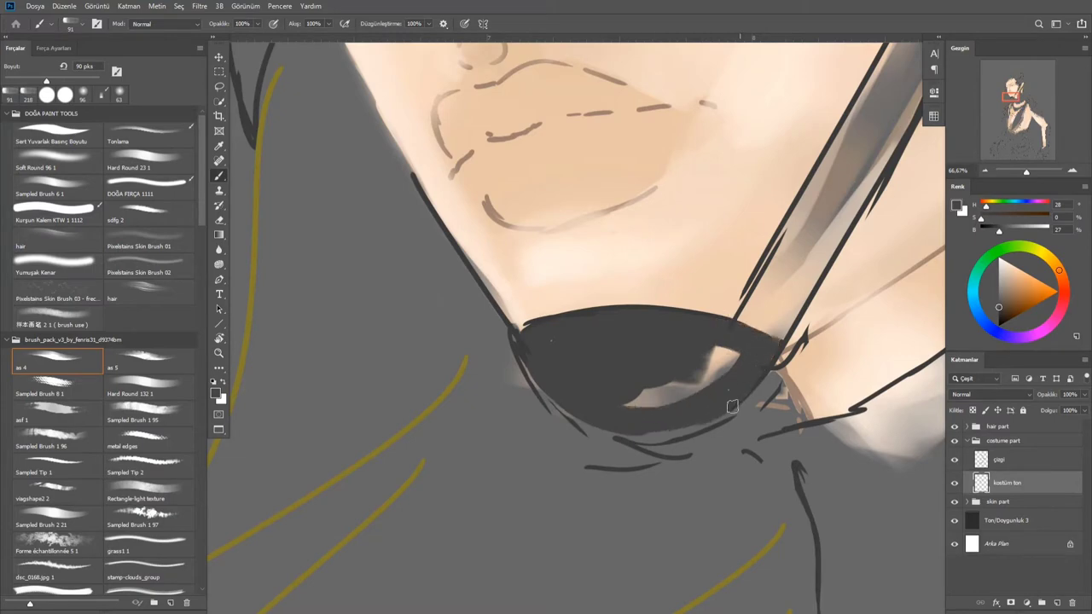
left_click_drag(567, 424, 665, 426)
Paint the round earpiece beside the face with dark gray (H 28, S 0, B 27)
scroll(573, 427, "down", 3)
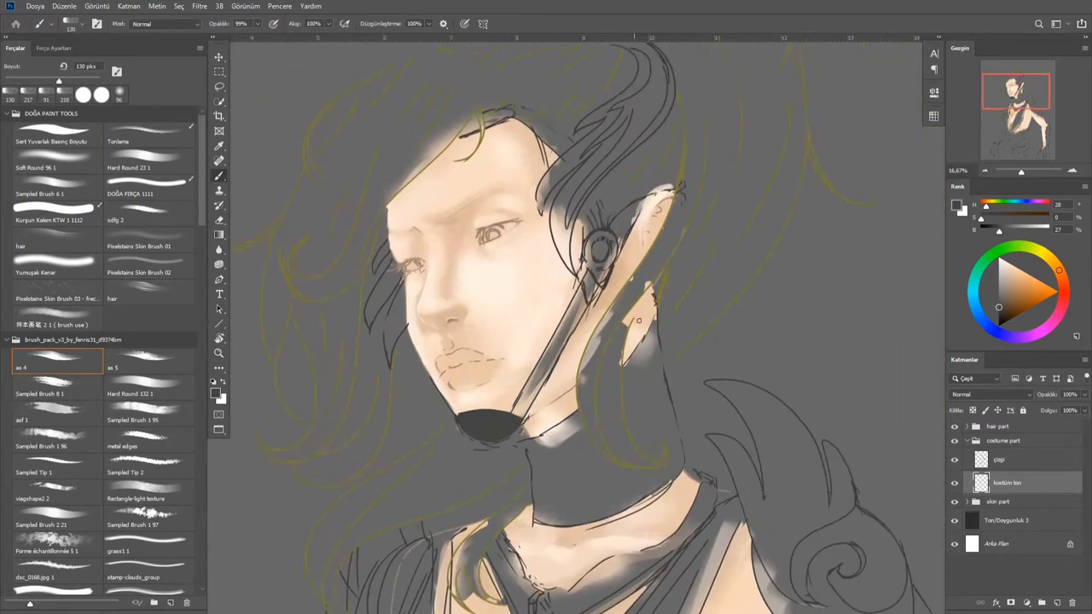
scroll(597, 243, "up", 5)
left_click_drag(589, 302, 644, 376)
Block in parts of the neck collar in dark gray with the Sert Yuvarlak Basınç Boyutu brush at about 309 px
scroll(609, 316, "down", 5)
key("shift+comma")
scroll(597, 324, "down", 3)
left_click_drag(674, 252, 673, 328)
Clean up stray skin color behind the ear with the Eraser on the skin group's cilt ton layer
left_click(966, 502)
scroll(1088, 492, "down", 5)
left_click(1005, 536)
key("e")
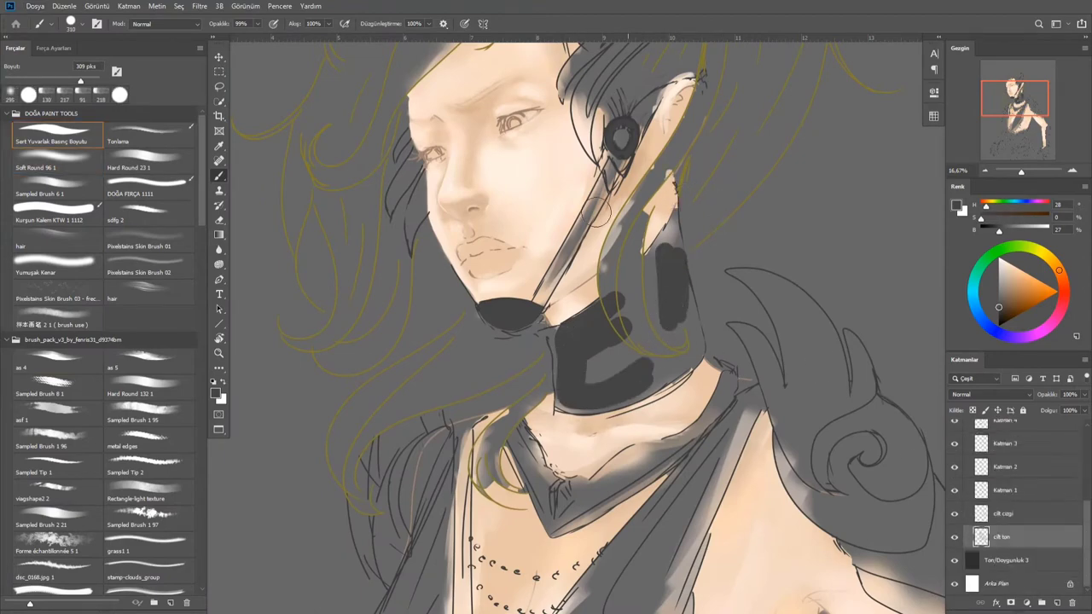
left_click(966, 501)
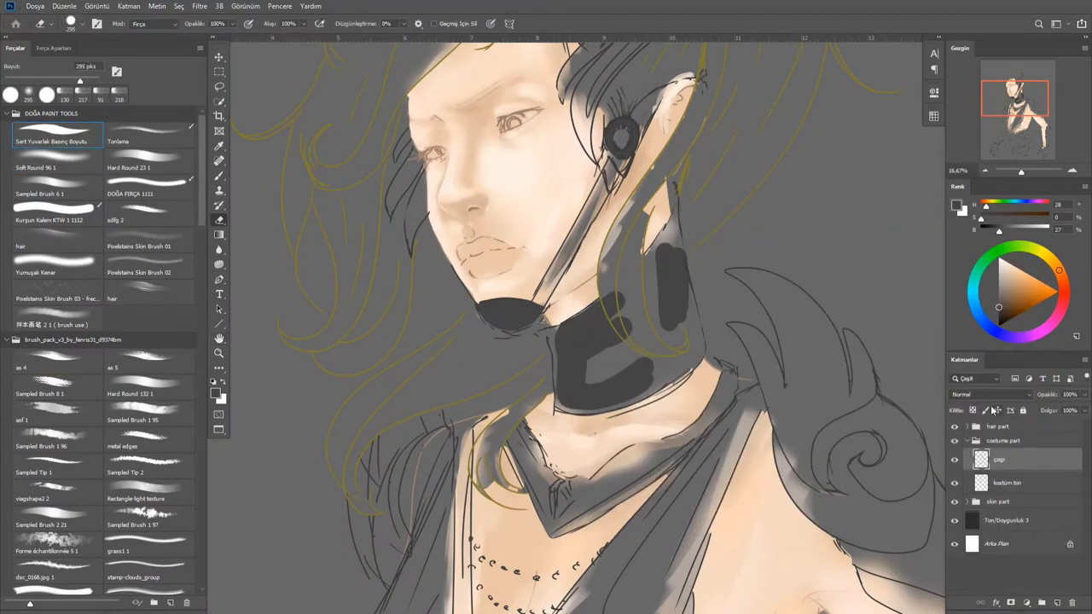
Switch back to painting and choose the Sert Kenar brush from the Genel Fırçalar set
left_click(1002, 459)
key("b")
scroll(137, 426, "down", 10)
scroll(204, 501, "down", 10)
left_click(53, 580)
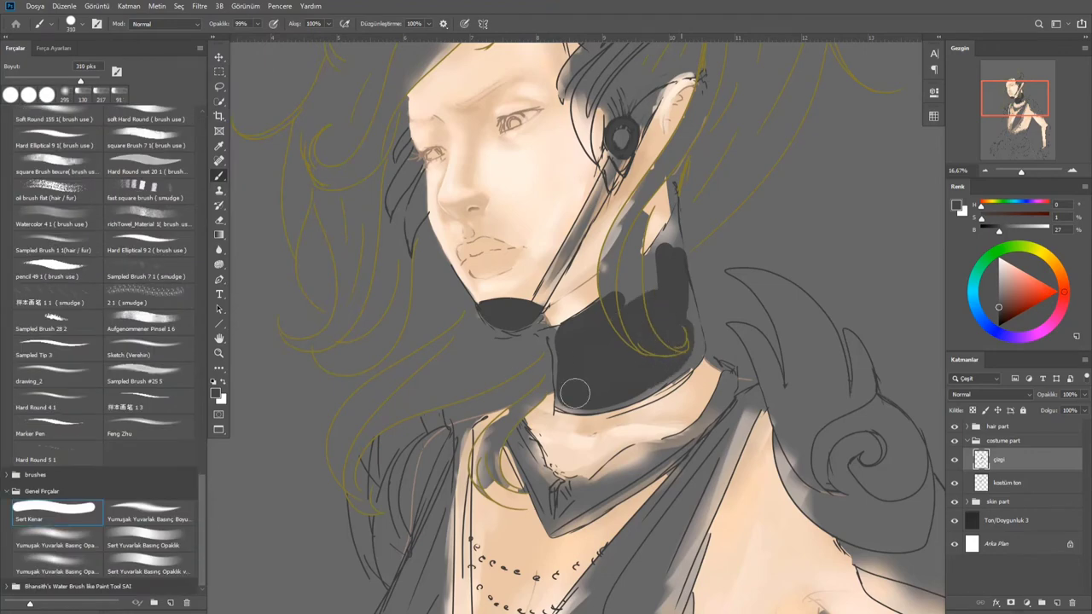
Undo the collar fill painted on the çizgi layer
key("ctrl+plus")
key("ctrl+plus")
key("ctrl+plus")
key("ctrl+plus")
key("ctrl+z")
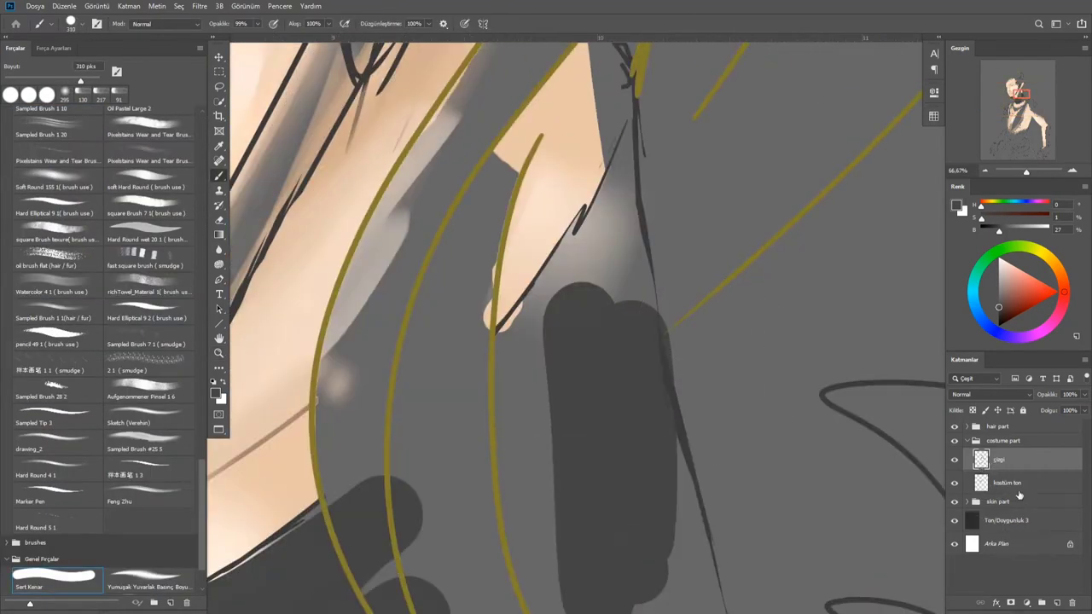
Fill the rear of the collar below the ear on the kostüm ton layer, refining its edges with a 30 px brush
left_click(597, 384, "ctrl")
mouse_move(554, 341)
left_mouse_down()
mouse_move(597, 469)
mouse_move(643, 541)
mouse_move(597, 256)
left_mouse_up()
key("bracketleft")
key("bracketleft")
key("bracketleft")
key("bracketleft")
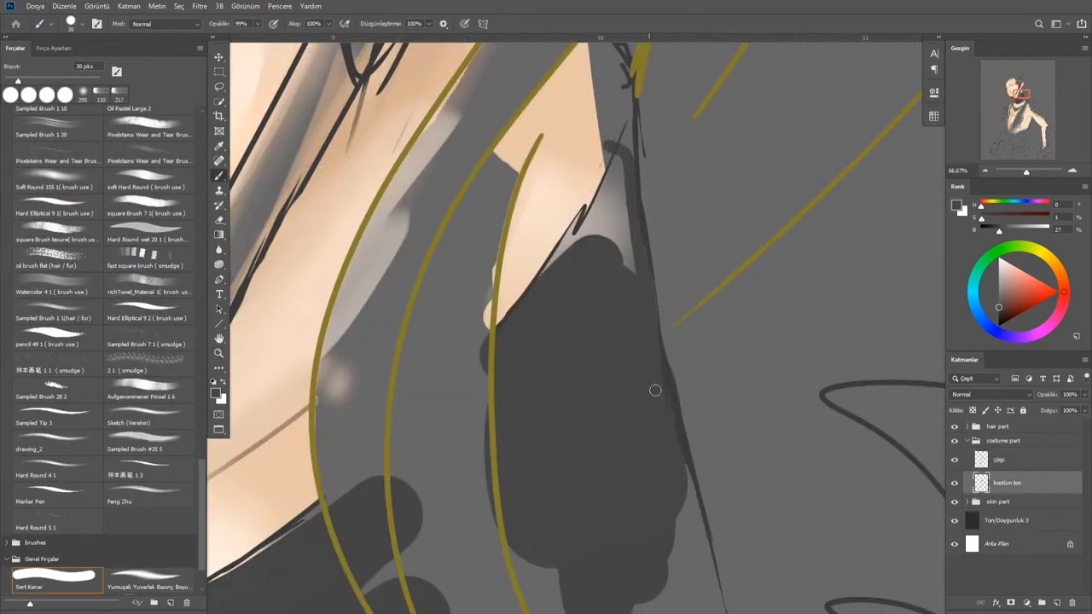
left_click_drag(525, 295, 628, 273)
Fill the remaining gaps in the neck collar with dark gray using a larger brush
key("ctrl+minus")
key("ctrl+minus")
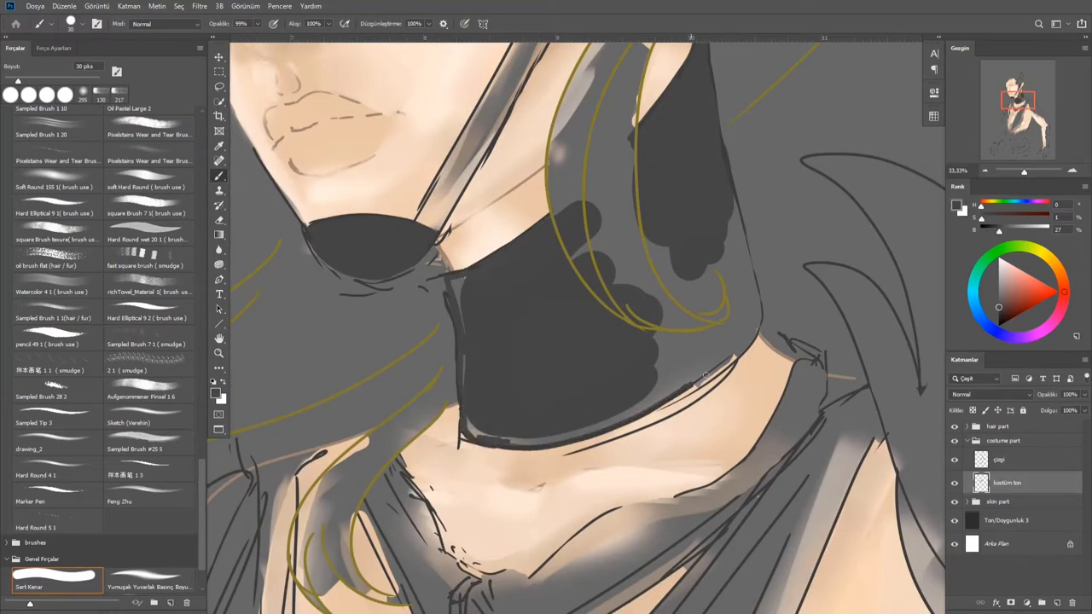
key("bracketright")
key("bracketright")
key("bracketright")
key("bracketright")
key("bracketright")
key("bracketright")
key("bracketright")
key("bracketright")
key("bracketright")
key("bracketright")
mouse_move(665, 307)
left_mouse_down()
mouse_move(726, 286)
mouse_move(640, 382)
mouse_move(568, 419)
left_mouse_up()
Paint the shoulder armor's inner edge beside the chest in gray (S 0, B 34) with a 68 px brush
key("h")
left_click_drag(493, 303, 754, 205)
key("ctrl+plus")
key("ctrl+plus")
key("ctrl+plus")
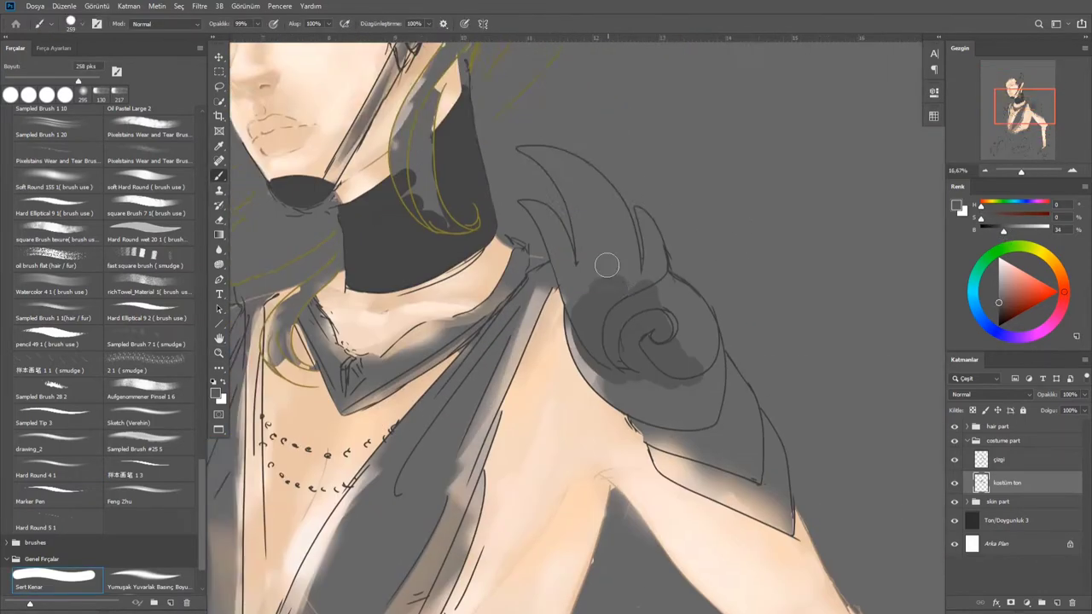
key("bracketleft")
key("bracketleft")
key("bracketleft")
key("bracketleft")
key("bracketleft")
key("bracketleft")
left_click_drag(550, 437, 552, 517)
left_click_drag(552, 517, 496, 272)
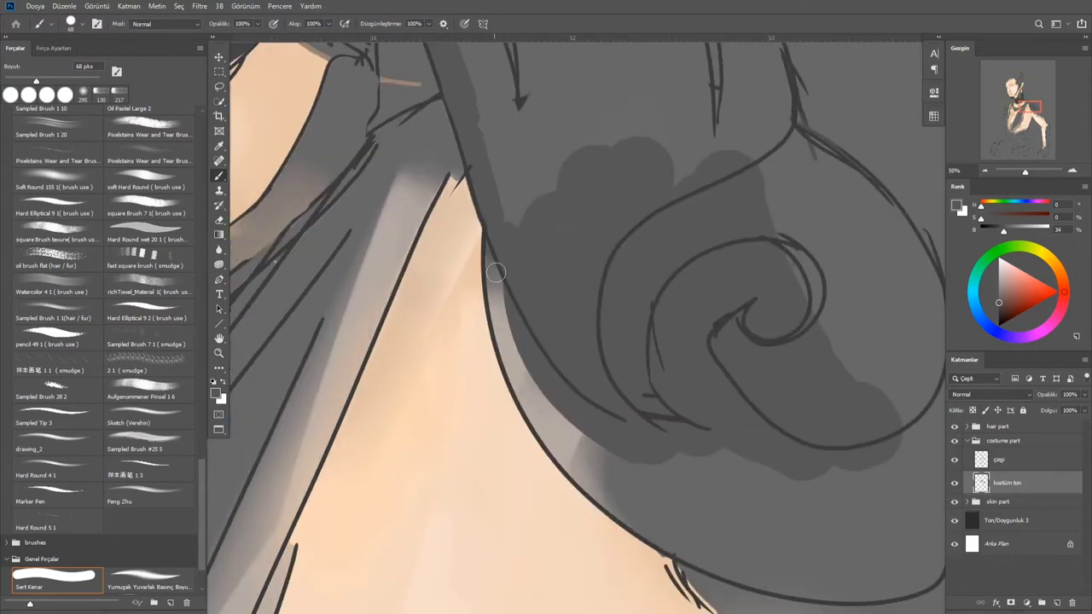
Fill the pointed tip of the shoulder armor's small inner spike with a 12 px brush
key("ctrl+plus")
key("ctrl+plus")
key("ctrl+plus")
key("bracketleft")
key("bracketleft")
key("bracketleft")
key("bracketleft")
key("bracketleft")
key("bracketleft")
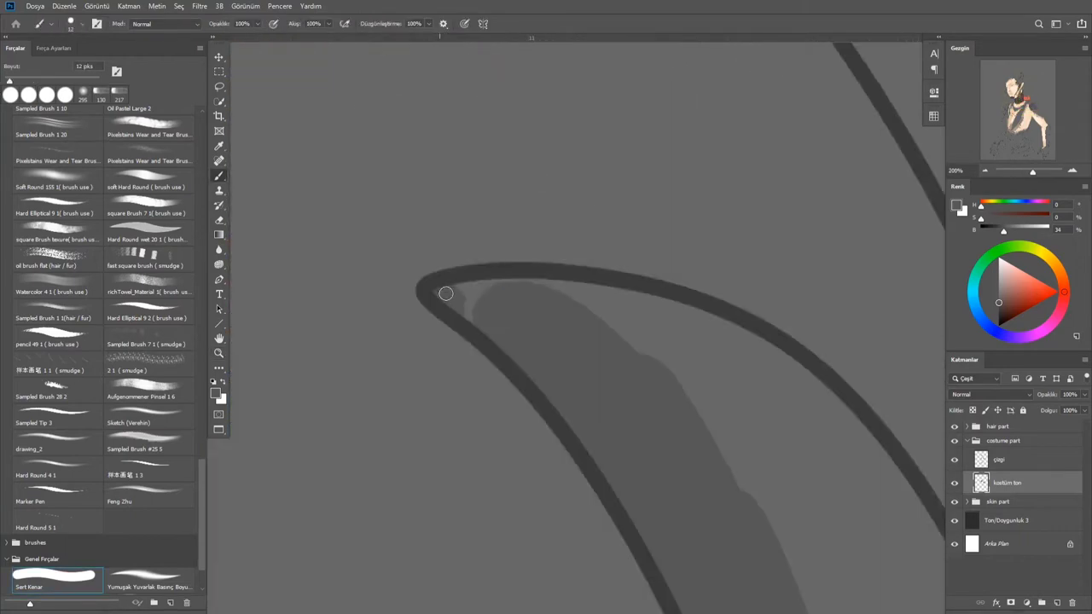
left_click_drag(685, 319, 554, 289)
Fill the rest of the small inner spike with gray (S 0, B 34) using a 61 px brush
key("ctrl+minus")
key("ctrl+minus")
key("ctrl+minus")
key("bracketright")
key("bracketright")
key("bracketright")
key("bracketright")
key("bracketright")
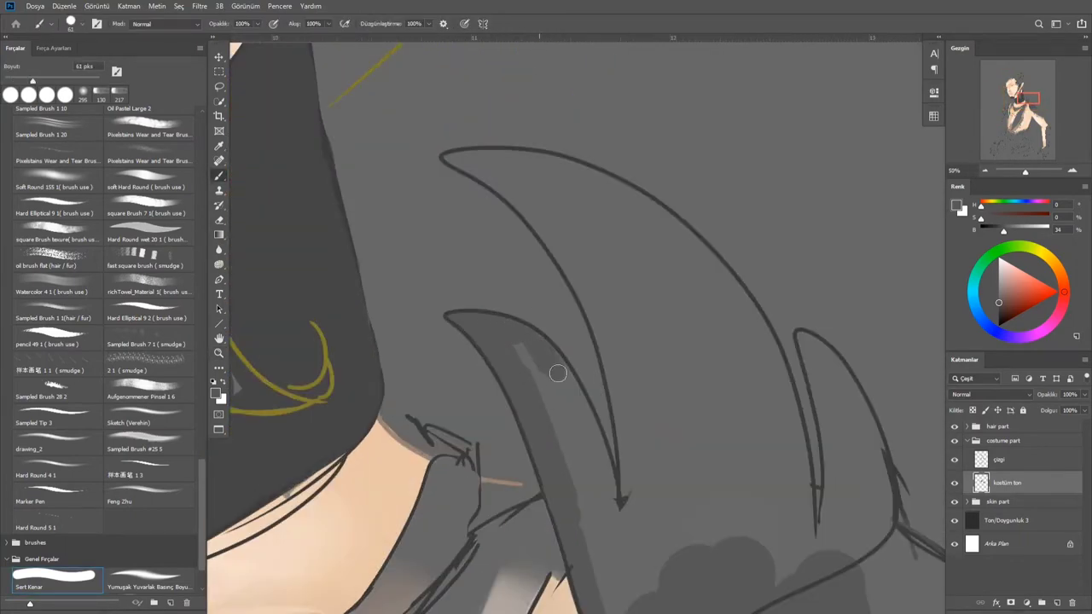
left_click_drag(557, 372, 616, 497)
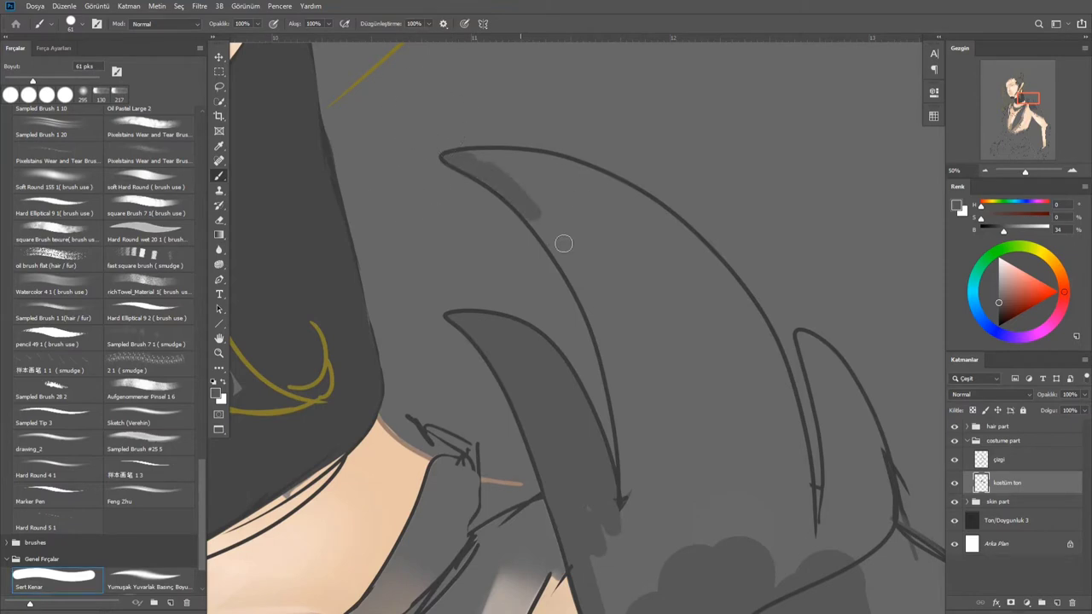
Paint the large spike's edges with a 61 px brush and fill its interior with a 165 px brush
left_click_drag(626, 238, 543, 256)
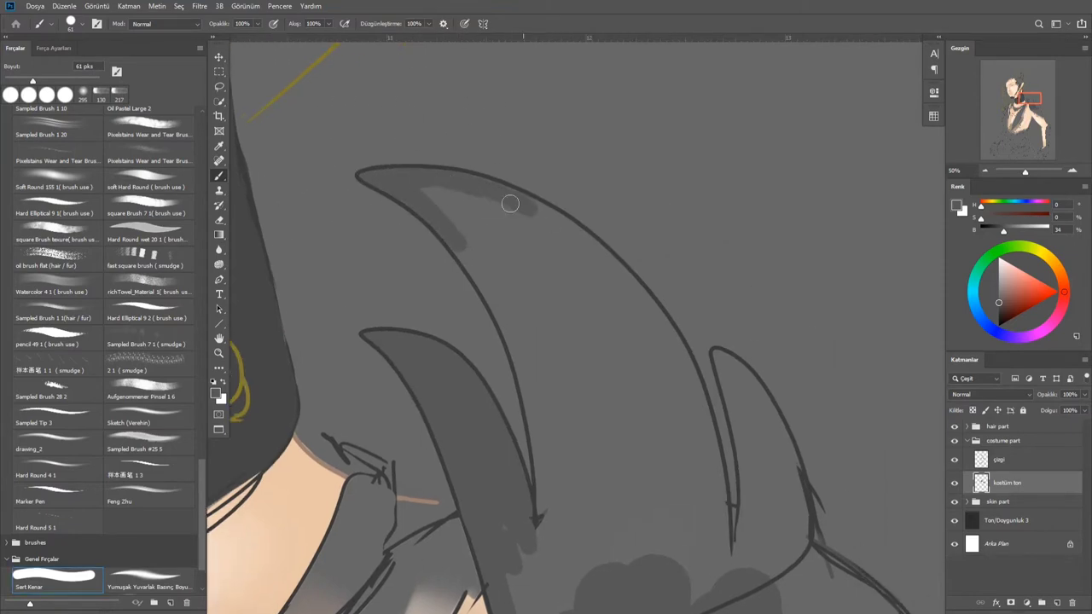
mouse_move(510, 203)
left_mouse_down()
mouse_move(682, 370)
mouse_move(669, 348)
mouse_move(720, 571)
left_mouse_up()
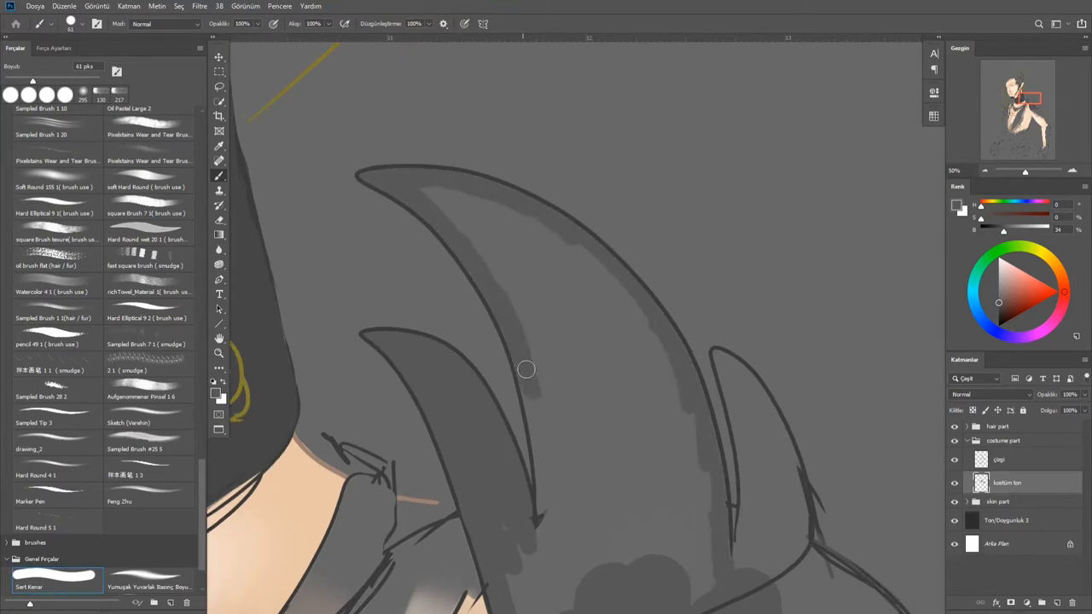
key("bracketright")
key("bracketright")
key("bracketright")
key("bracketright")
key("bracketright")
key("bracketright")
key("bracketright")
mouse_move(526, 577)
left_mouse_down()
mouse_move(555, 429)
mouse_move(500, 212)
mouse_move(690, 453)
left_mouse_up()
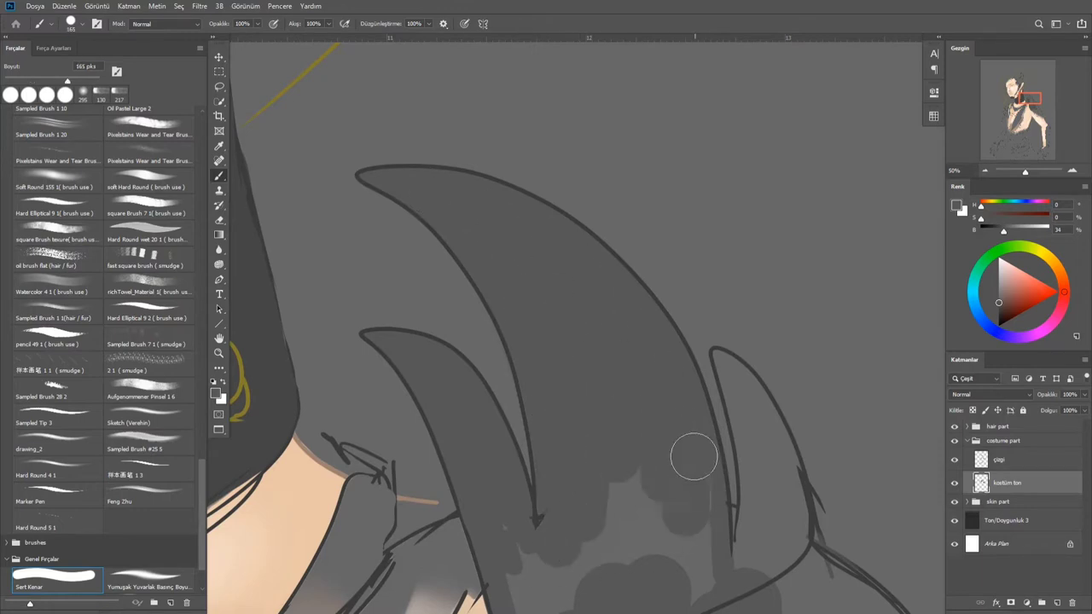
Fill the armor around the spiral and the inner parts of the plates below it with a 165 px gray brush
scroll(690, 453, "down", 1)
left_click_drag(608, 544, 465, 389)
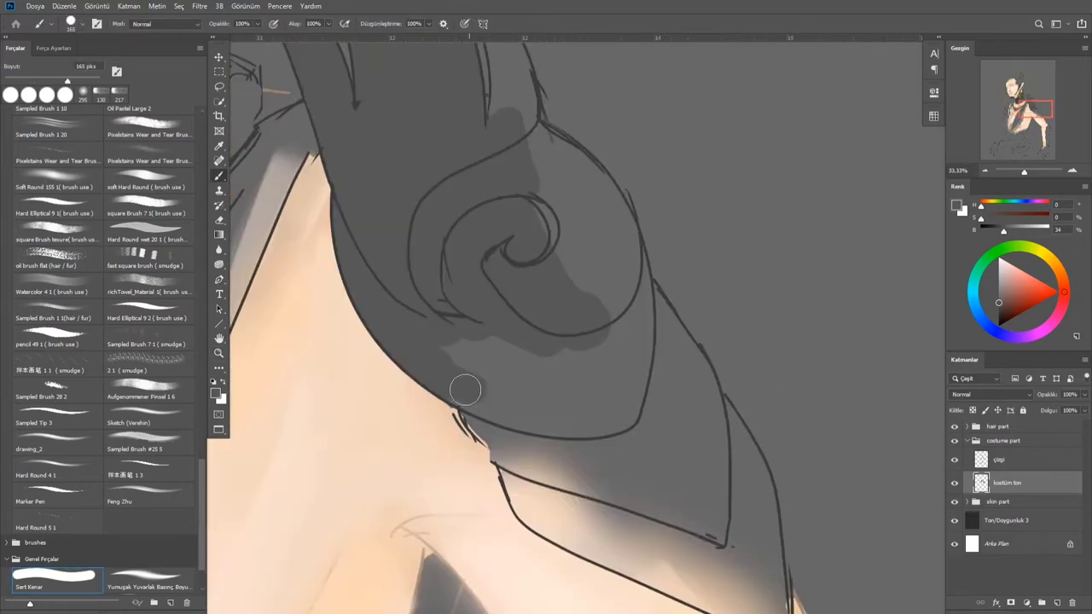
mouse_move(504, 455)
left_mouse_down()
mouse_move(674, 511)
mouse_move(555, 316)
left_mouse_up()
mouse_move(543, 509)
left_mouse_down()
mouse_move(480, 324)
mouse_move(645, 454)
left_mouse_up()
key("ctrl+z")
mouse_move(512, 341)
left_mouse_down()
mouse_move(597, 392)
mouse_move(597, 324)
left_mouse_up()
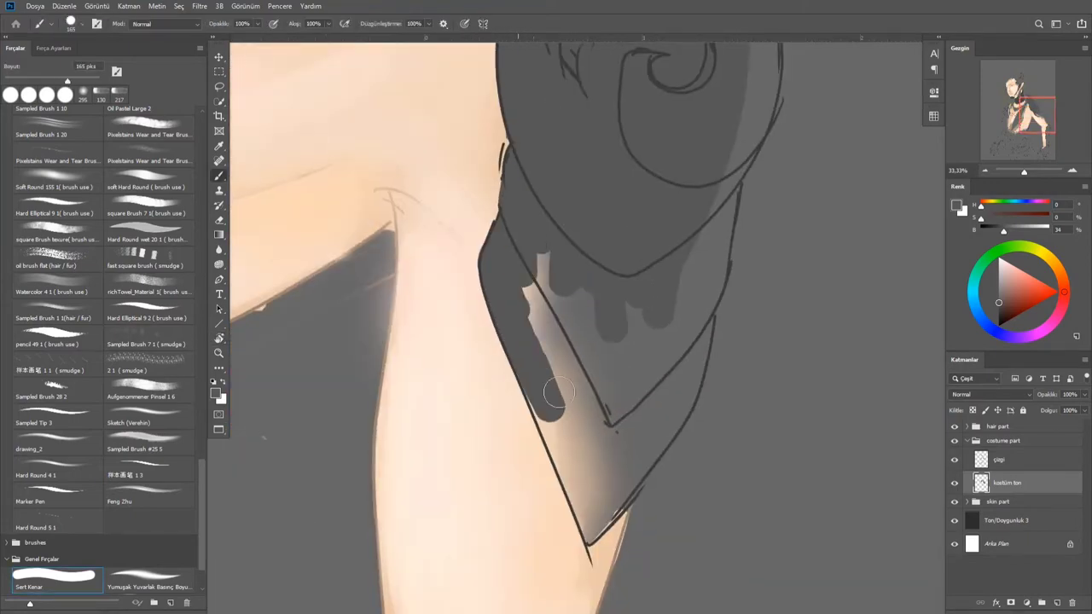
left_click_drag(597, 255, 546, 409)
Fill the small outer spike of the shoulder armor with gray using a 46 px brush
scroll(748, 114, "up", 2)
left_click_drag(665, 192, 513, 385)
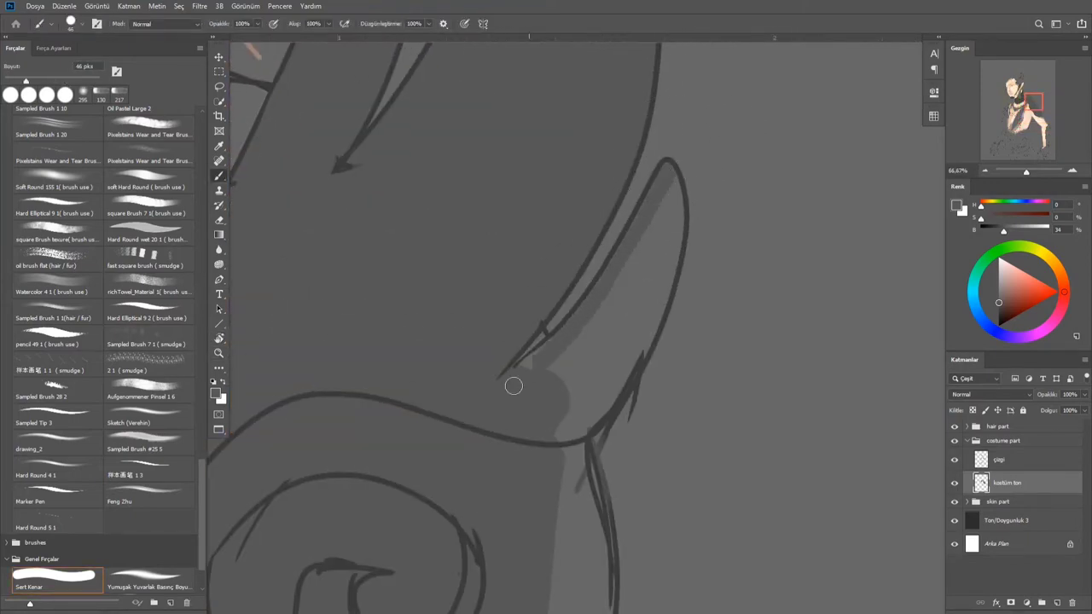
left_click_drag(665, 285, 597, 401)
left_click_drag(656, 226, 554, 426)
Fill the spiral section's outer edge on the shoulder armor with a brush of about 92 px
key("bracketright")
left_click_drag(503, 483, 576, 287)
mouse_move(610, 410)
left_mouse_down()
mouse_move(631, 319)
mouse_move(623, 444)
left_mouse_up()
left_click_drag(597, 478, 634, 315)
left_click_drag(534, 529, 643, 283)
Paint along the edges of the lowest shoulder plate's pointed tip with a 36 px brush
key("z")
left_click(643, 282, "alt")
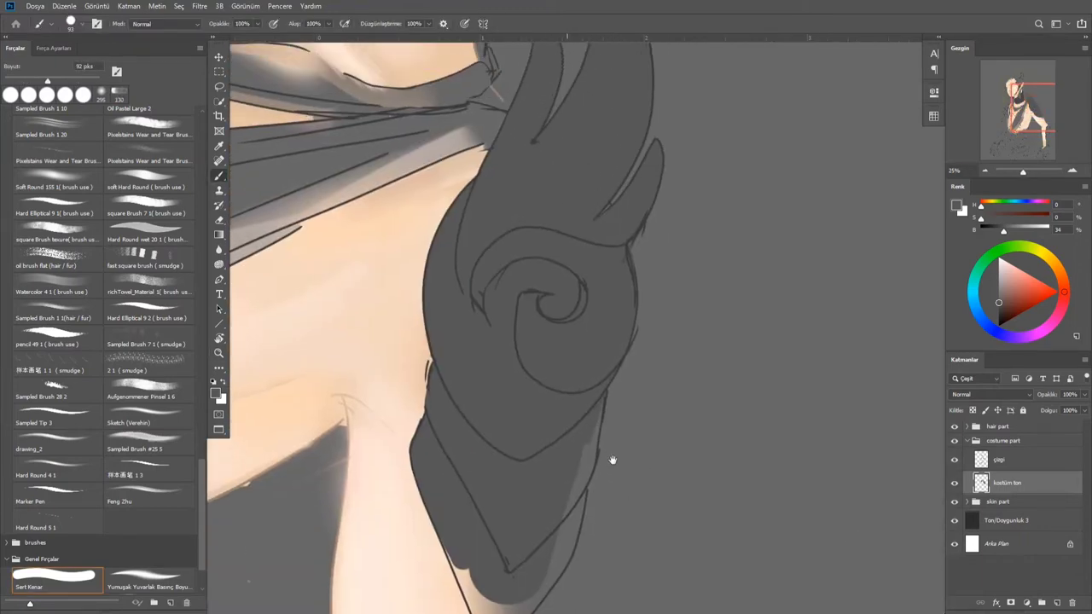
left_click(592, 252)
scroll(556, 397, "down", 5)
key("b")
left_click_drag(455, 129, 553, 354)
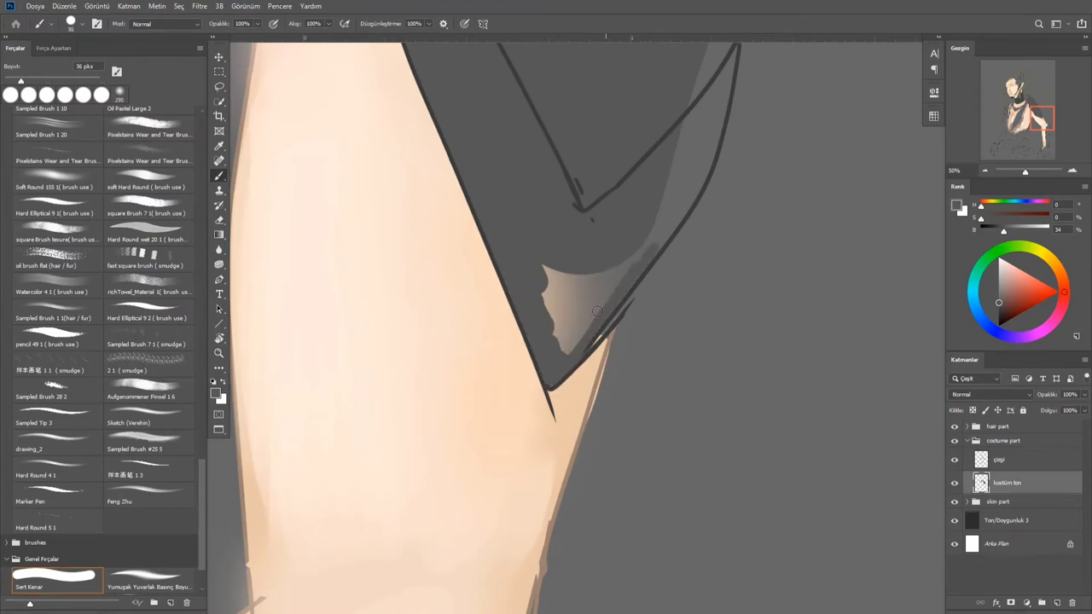
Fill the lowest plate's remaining gap and the outer edges of the shoulder plates with a 162 px brush
key("bracketright")
key("bracketright")
key("bracketright")
mouse_move(597, 312)
left_mouse_down()
mouse_move(682, 134)
mouse_move(586, 267)
left_mouse_up()
scroll(649, 222, "down", 3)
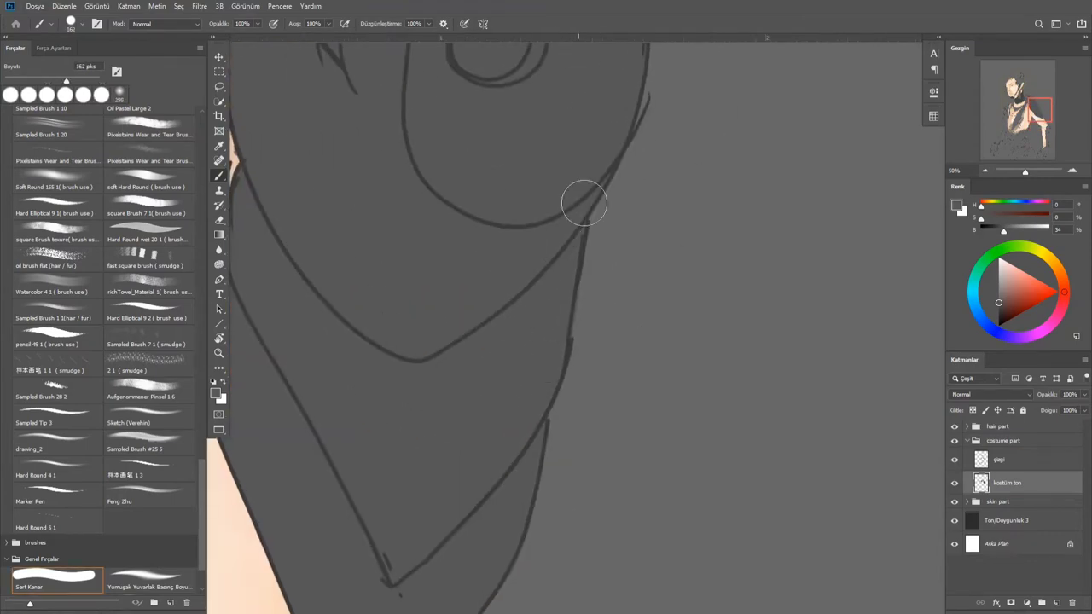
mouse_move(580, 199)
left_mouse_down()
mouse_move(657, 171)
mouse_move(540, 334)
left_mouse_up()
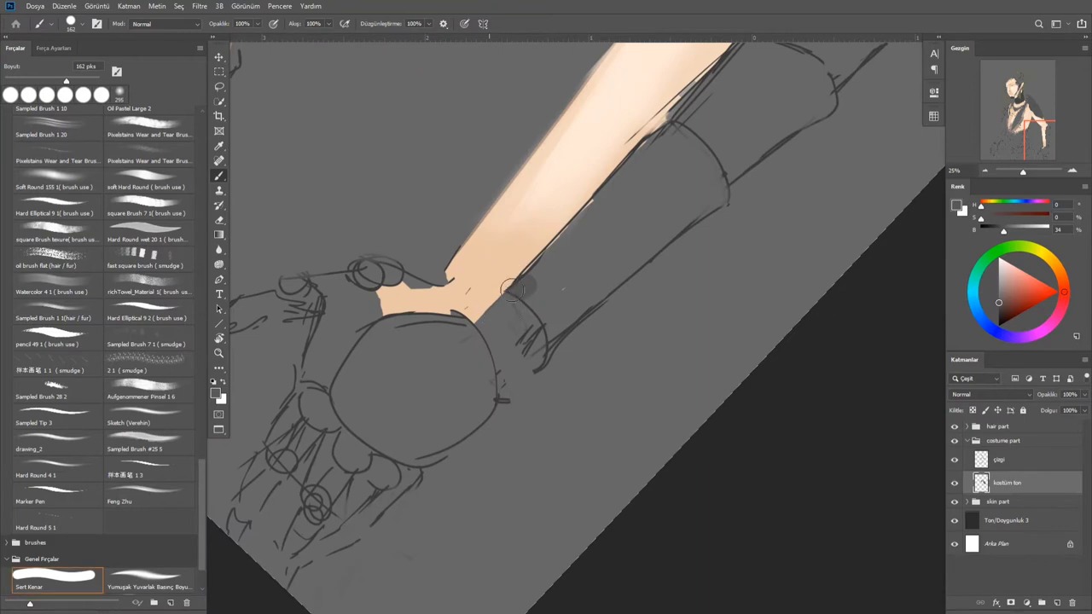
Fill the forearm guard plates beside the lowered arm with dark gray using a 162 px brush
mouse_move(511, 290)
left_mouse_down()
mouse_move(536, 231)
mouse_move(772, 55)
left_mouse_up()
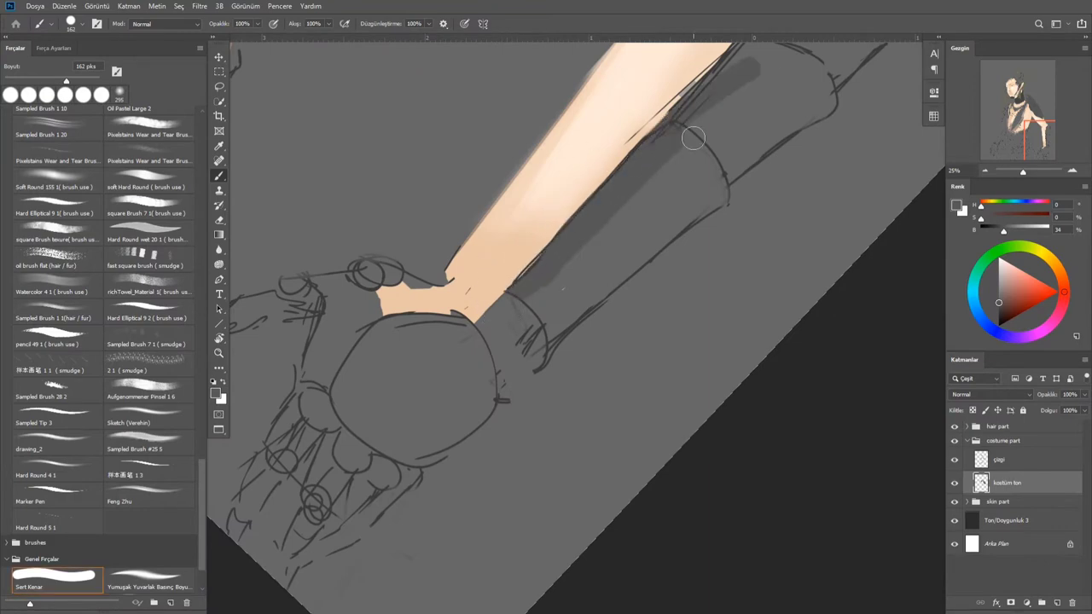
scroll(693, 138, "down", 2)
mouse_move(597, 209)
left_mouse_down()
mouse_move(568, 231)
mouse_move(580, 248)
mouse_move(733, 85)
left_mouse_up()
scroll(605, 257, "up", 3)
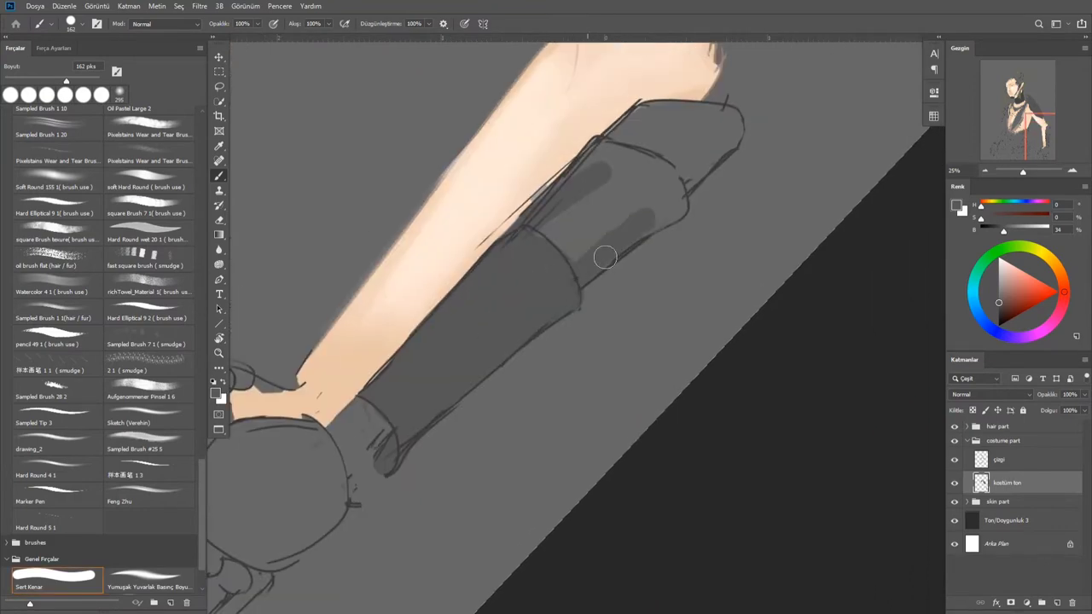
mouse_move(604, 256)
left_mouse_down()
mouse_move(653, 110)
mouse_move(521, 276)
left_mouse_up()
scroll(540, 423, "down", 4)
Fill the two sections of the opposite forearm guard with dark gray using the 162 px brush
key("t")
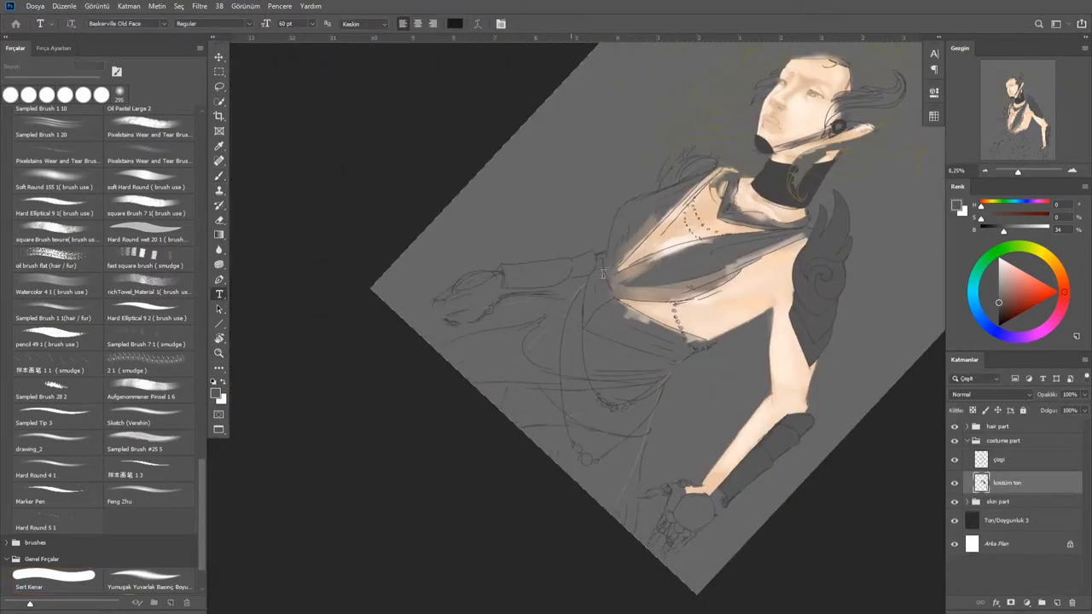
key("b")
scroll(470, 273, "up", 3)
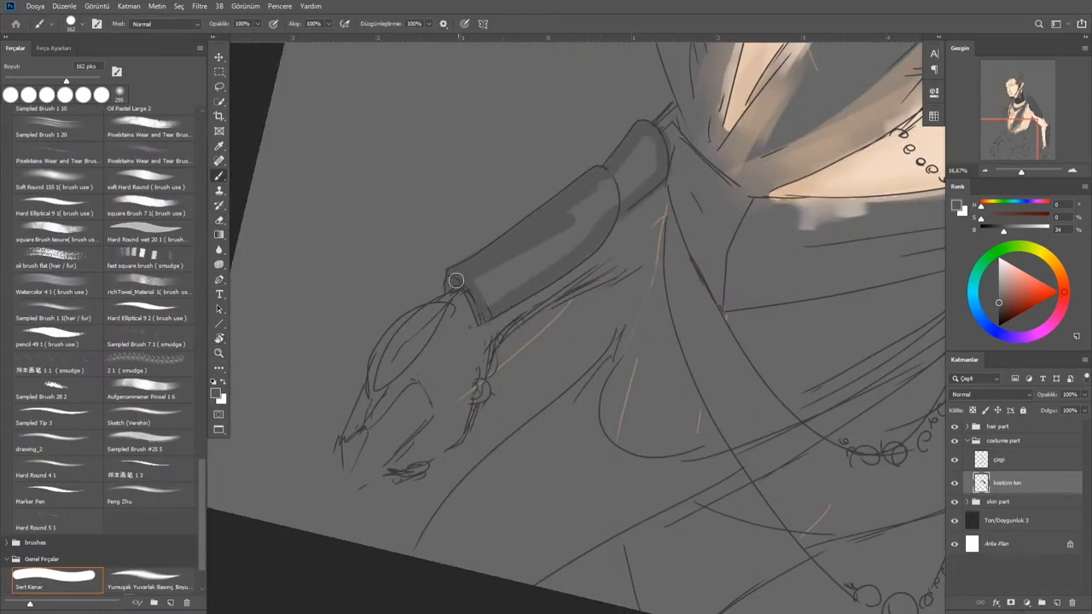
left_click_drag(769, 212, 452, 257)
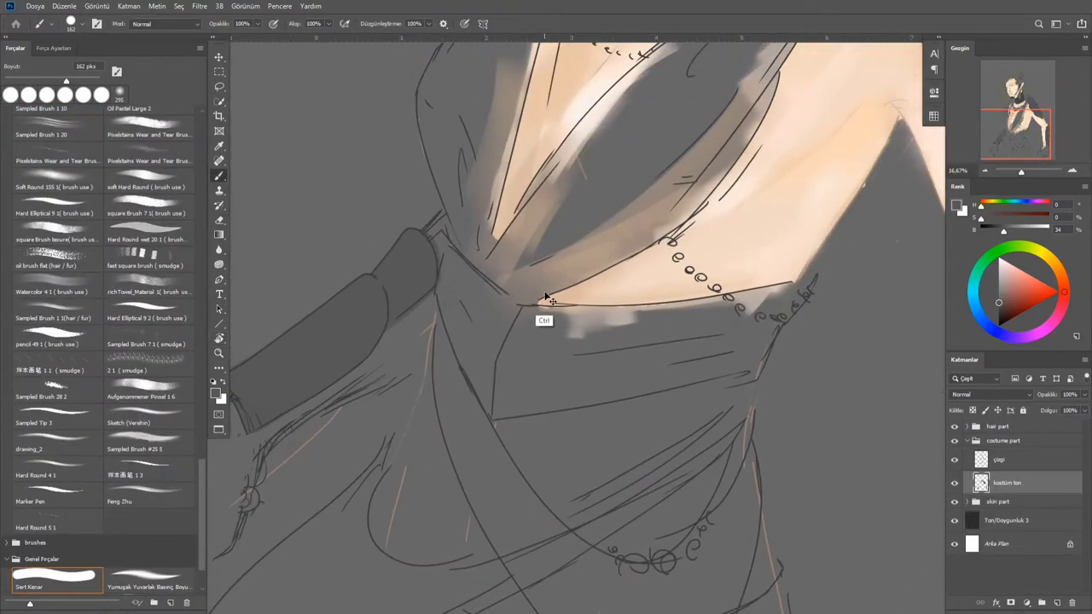
Fill the waist belt and the far shoulder's armor with dark gray, enlarging the brush to 197 px
left_click_drag(448, 300, 601, 316)
scroll(601, 315, "up", 2)
left_click_drag(512, 324, 665, 189)
mouse_move(614, 256)
left_mouse_down()
mouse_move(653, 352)
mouse_move(653, 263)
left_mouse_up()
mouse_move(418, 495)
left_mouse_down()
mouse_move(682, 256)
mouse_move(426, 329)
left_mouse_up()
mouse_move(657, 165)
left_mouse_down()
mouse_move(682, 166)
mouse_move(404, 429)
mouse_move(600, 217)
mouse_move(546, 341)
mouse_move(503, 214)
mouse_move(516, 278)
mouse_move(477, 273)
left_mouse_up()
key("ctrl+z")
left_click_drag(546, 175, 467, 248)
mouse_move(467, 248)
left_mouse_down()
mouse_move(493, 328)
mouse_move(486, 376)
mouse_move(546, 426)
left_mouse_up()
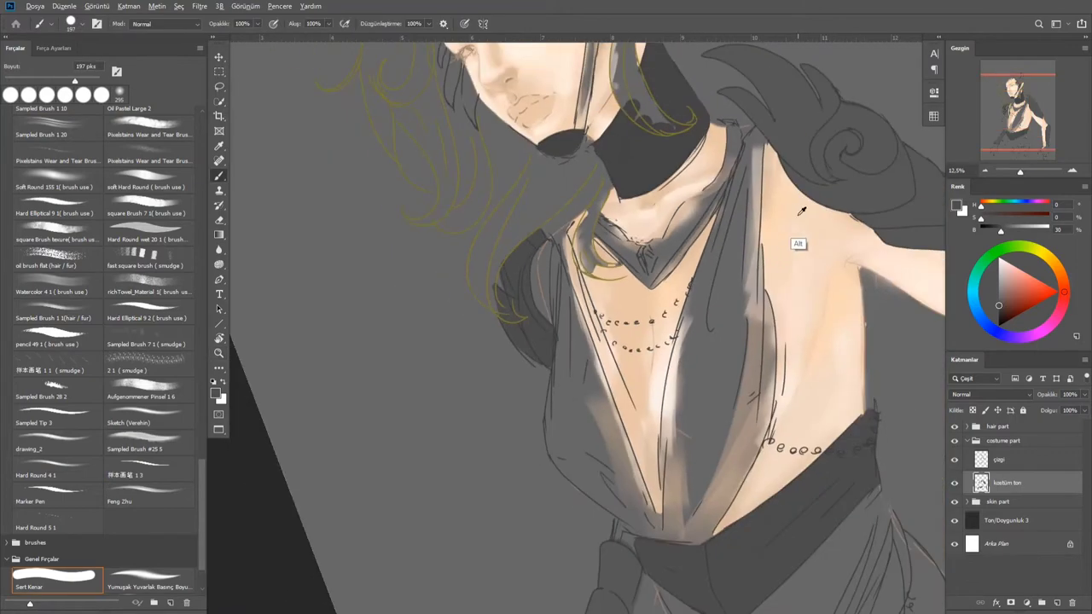
On the cilt ton layer, fill the far shoulder's exposed gap with light skin tone and shade it using a darker sampled skin tone
left_click(1002, 536)
left_click_drag(529, 226, 527, 317)
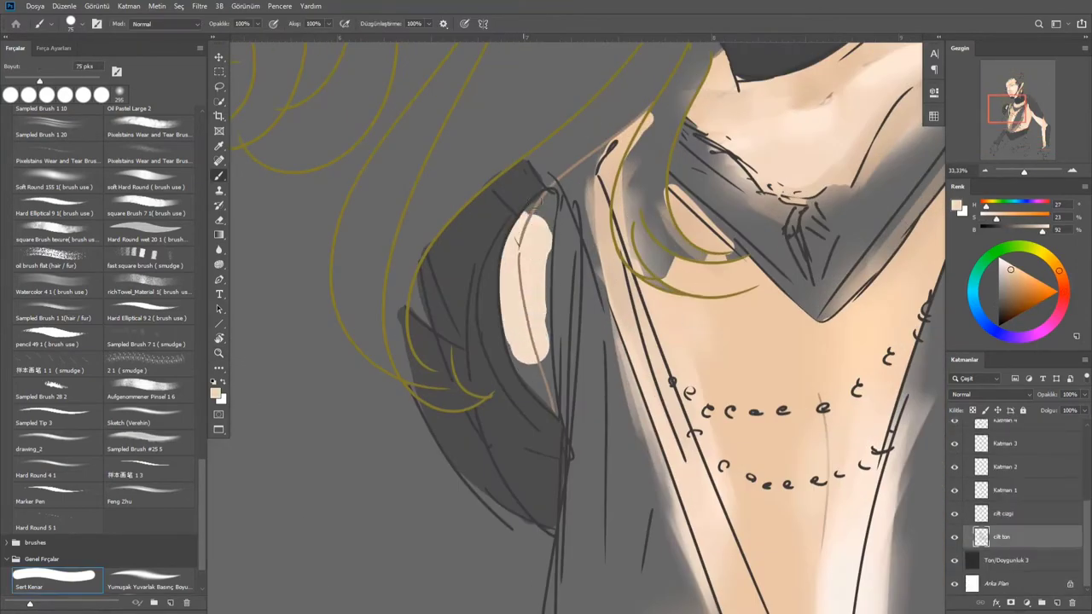
mouse_move(538, 375)
left_mouse_down()
mouse_move(512, 366)
mouse_move(473, 512)
left_mouse_up()
left_click(473, 511, "alt")
key("bracketright")
key("bracketright")
key("bracketright")
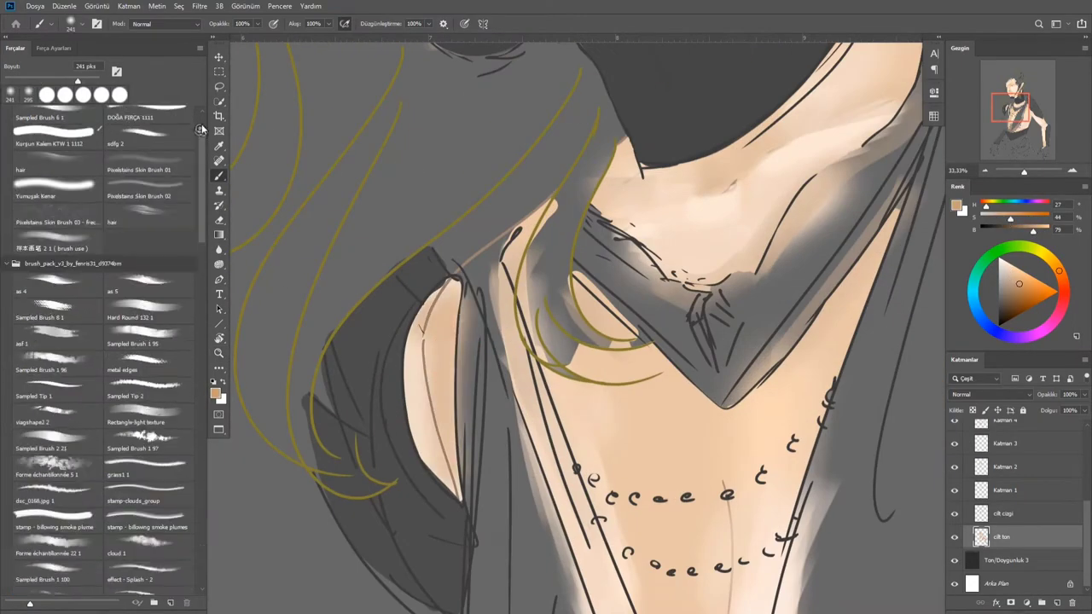
Paint the belly below the belt in light skin tone (H 27, S 25, B 92) with the Sert Yuvarlak Basınç Boyutu brush at 482 px
scroll(102, 342, "up", 5)
left_click(52, 125)
key("ctrl+minus")
key("ctrl+minus")
key("ctrl+minus")
key("ctrl+minus")
key("r")
left_click_drag(544, 271, 496, 288)
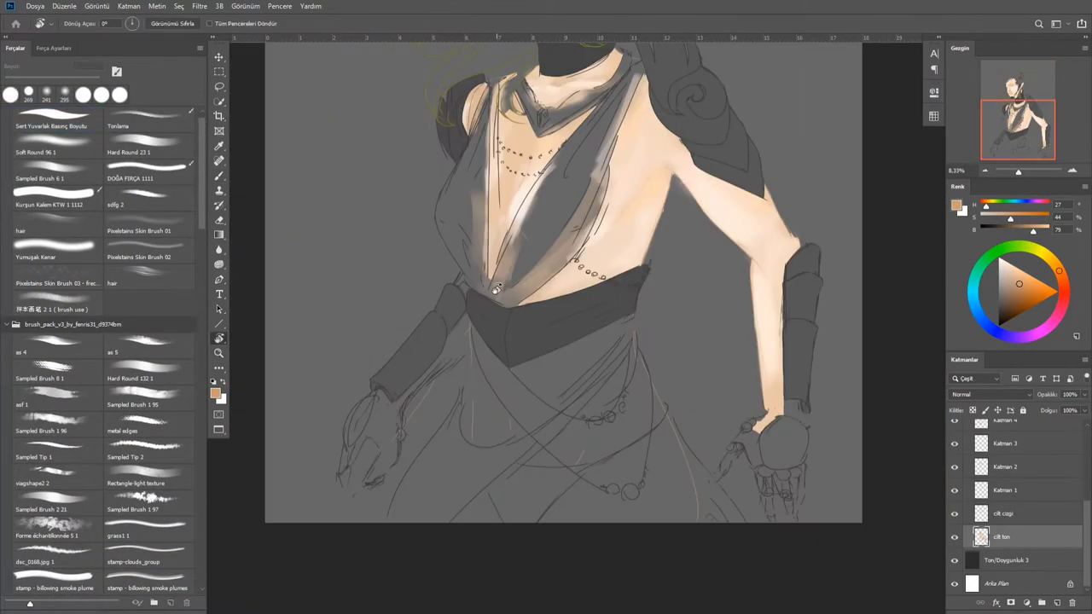
key("b")
key("ctrl+plus")
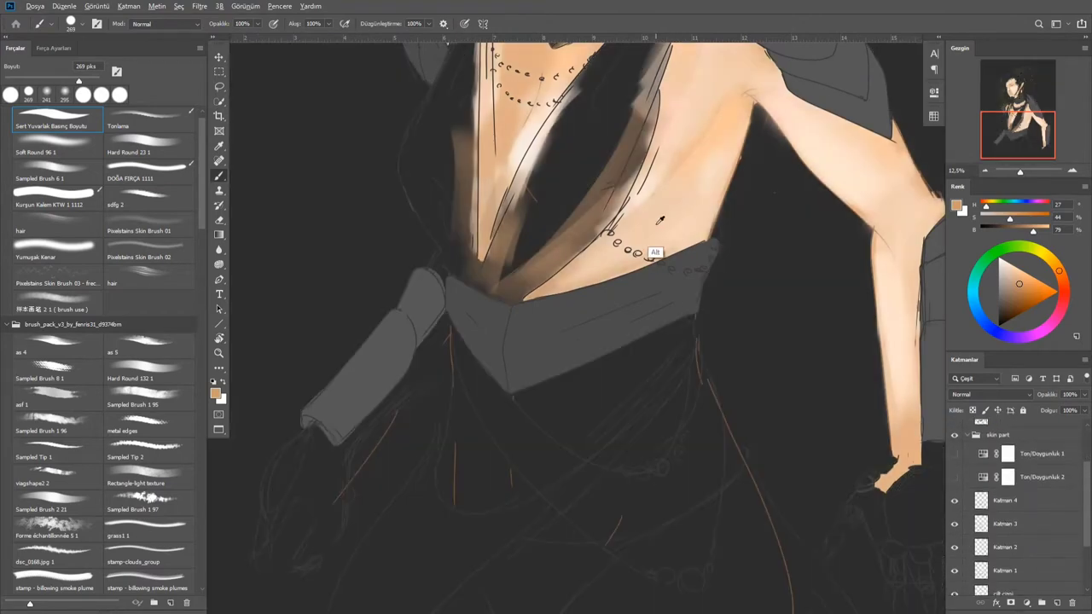
left_click(657, 253, "alt")
mouse_move(537, 390)
left_mouse_down()
mouse_move(687, 321)
mouse_move(465, 358)
mouse_move(444, 503)
mouse_move(663, 339)
mouse_move(682, 388)
left_mouse_up()
key("bracketright")
key("bracketright")
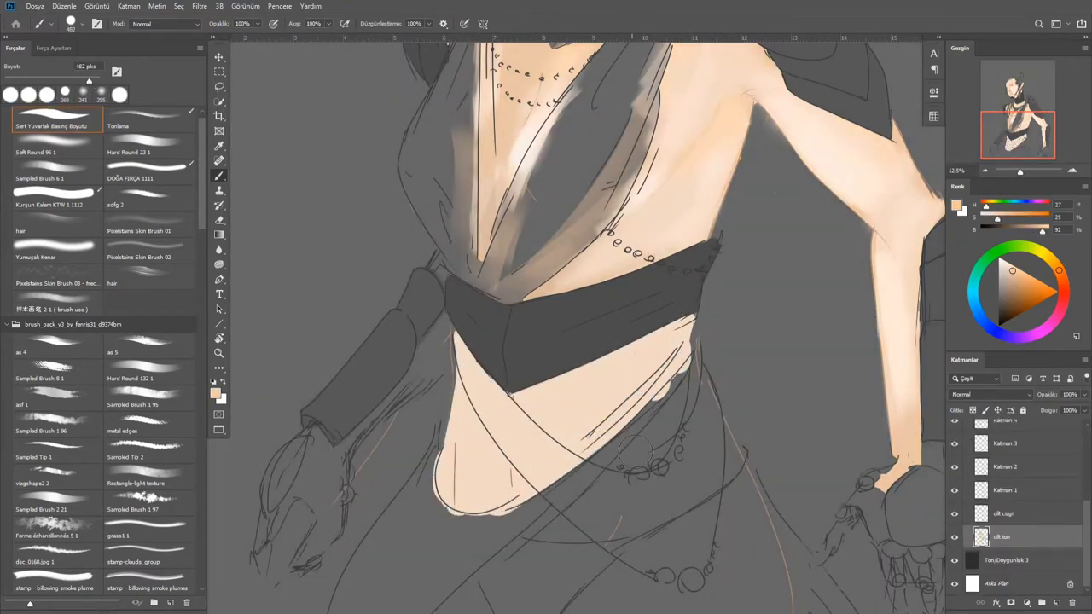
Fill the hip and thighs down to the canvas edge with the same skin tone, enlarging the brush from 482 to 972 px
scroll(682, 388, "down", 5)
mouse_move(725, 303)
left_mouse_down()
mouse_move(562, 341)
mouse_move(750, 332)
mouse_move(797, 368)
left_mouse_up()
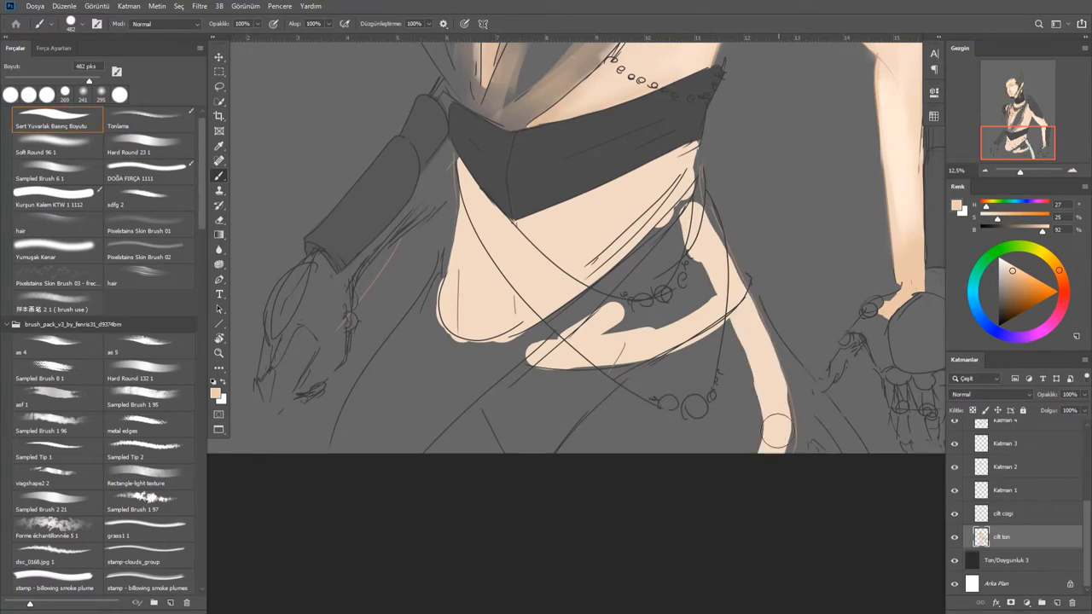
key("z")
left_click(740, 426)
left_click(751, 334, "alt")
left_click(480, 308, "alt")
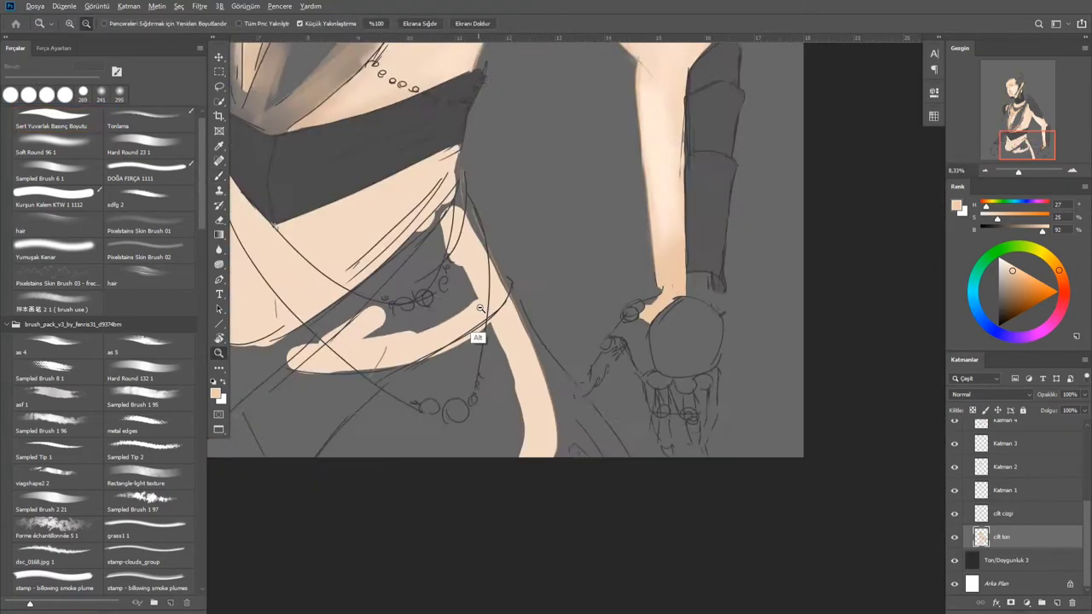
left_click(480, 308, "alt")
key("b")
scroll(163, 263, "up", 1)
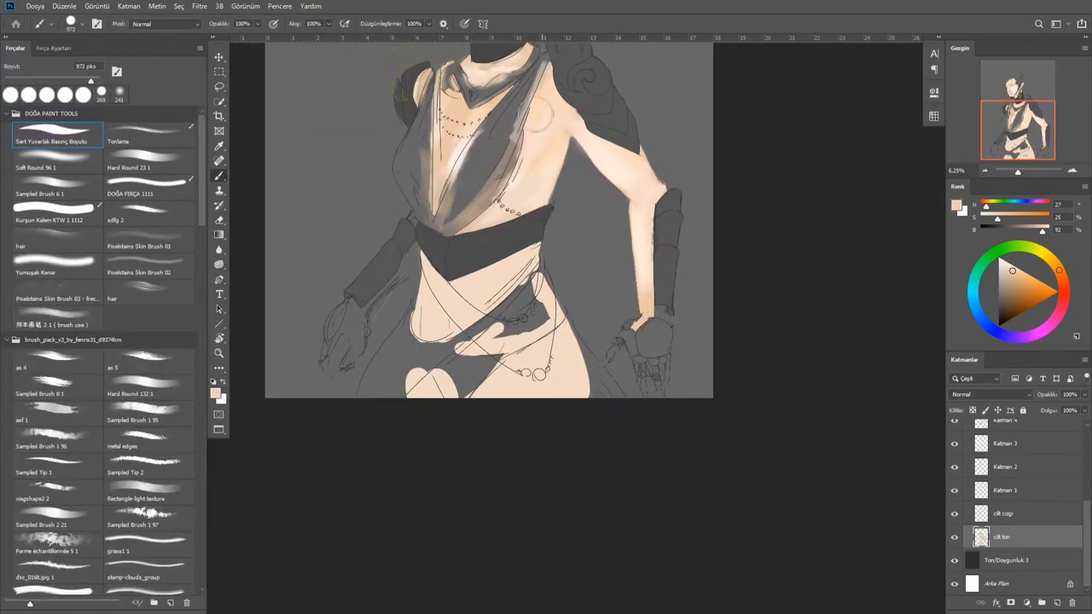
Shade the belly and thighs on layer Katman 1 with orange and pale skin tones using the Tonlama brush at 1452 px
left_click(149, 136)
double_click(1015, 489)
key("Escape")
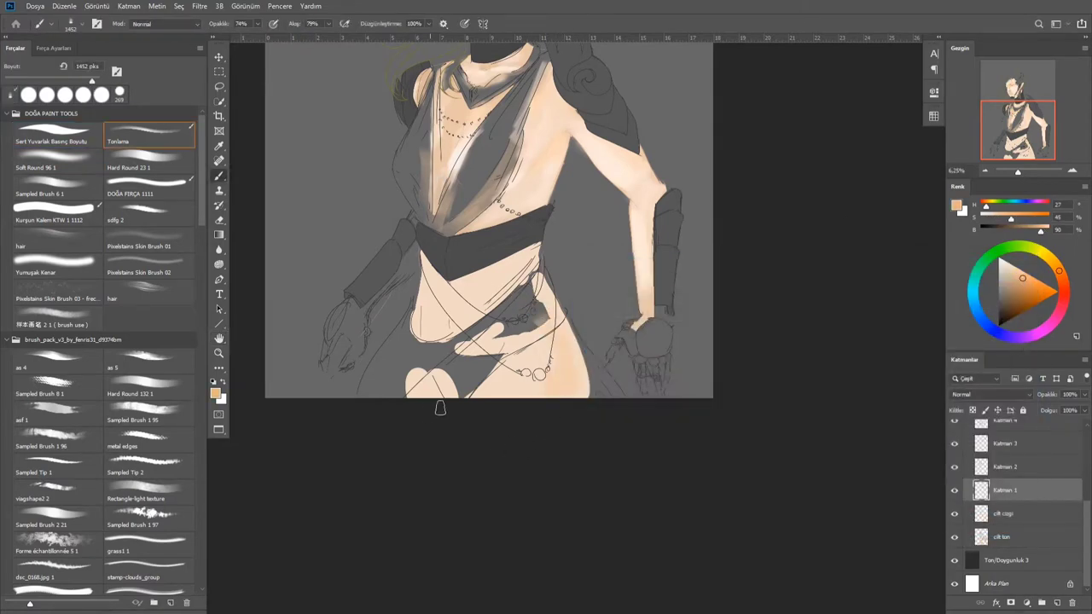
scroll(617, 409, "up", 3)
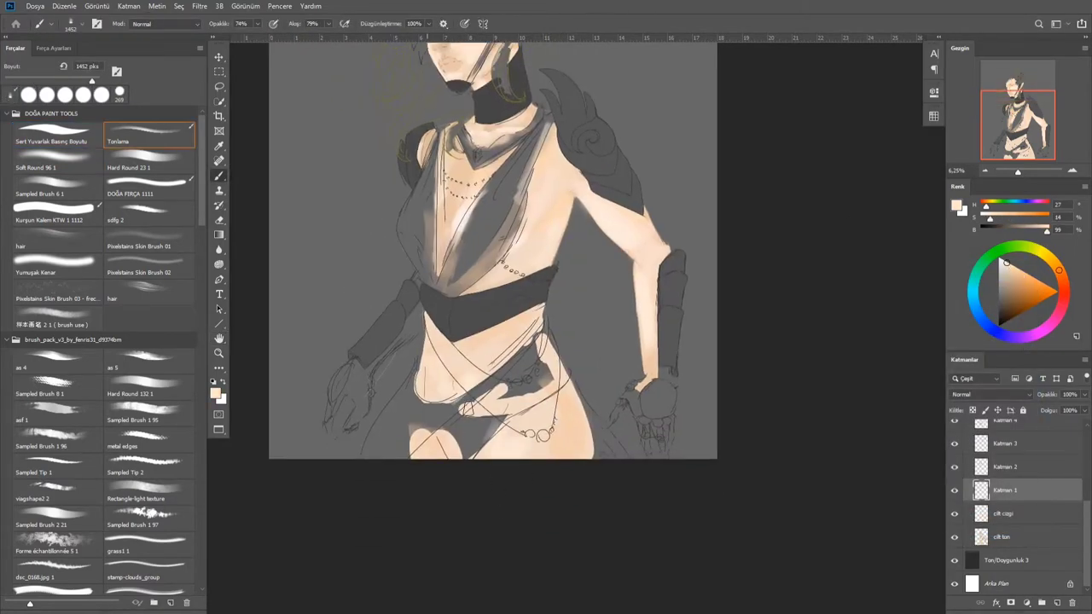
Compare the painting with the skin group's Ton/Doygunluk adjustment layers switched on and off
scroll(1007, 512, "up", 2)
left_click(955, 459)
left_click(956, 459)
left_click(955, 458)
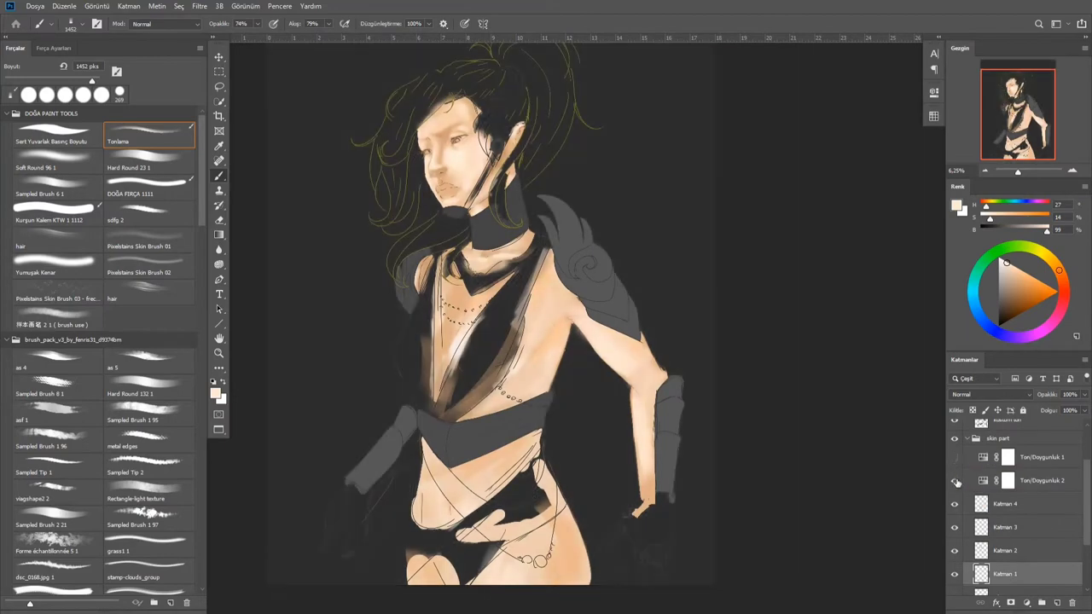
left_click(955, 459)
left_click(955, 459)
scroll(1006, 512, "down", 3)
left_click(1030, 537)
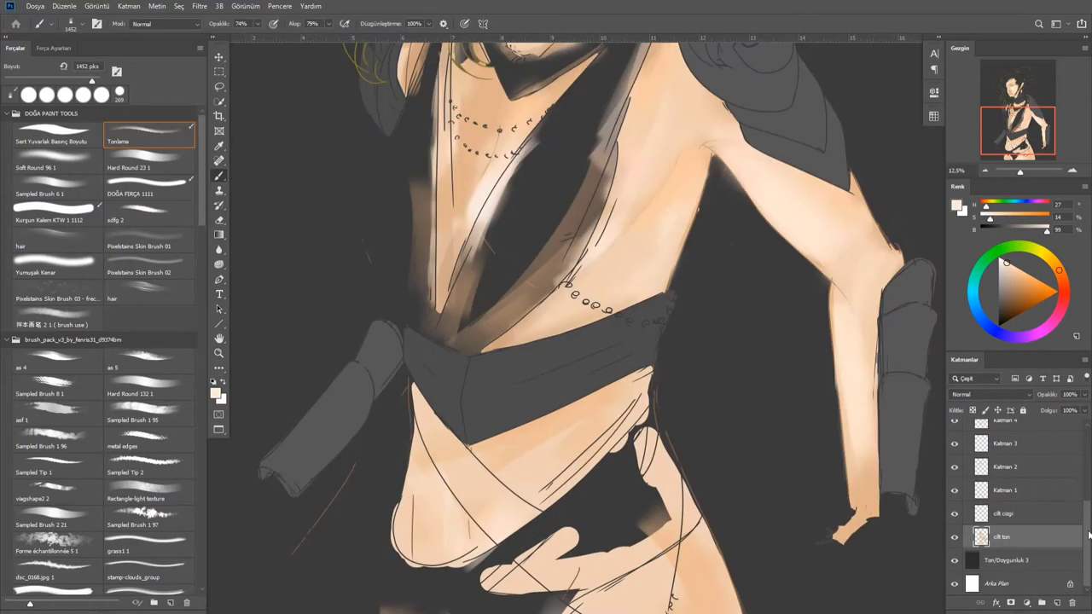
Place the Ton/Doygunluk 1 adjustment below the skin group and remove Ton/Doygunluk 3 so the background is medium gray
scroll(1006, 512, "up", 2)
left_click(1030, 481)
left_click(955, 481)
left_click(955, 482)
left_click(954, 482)
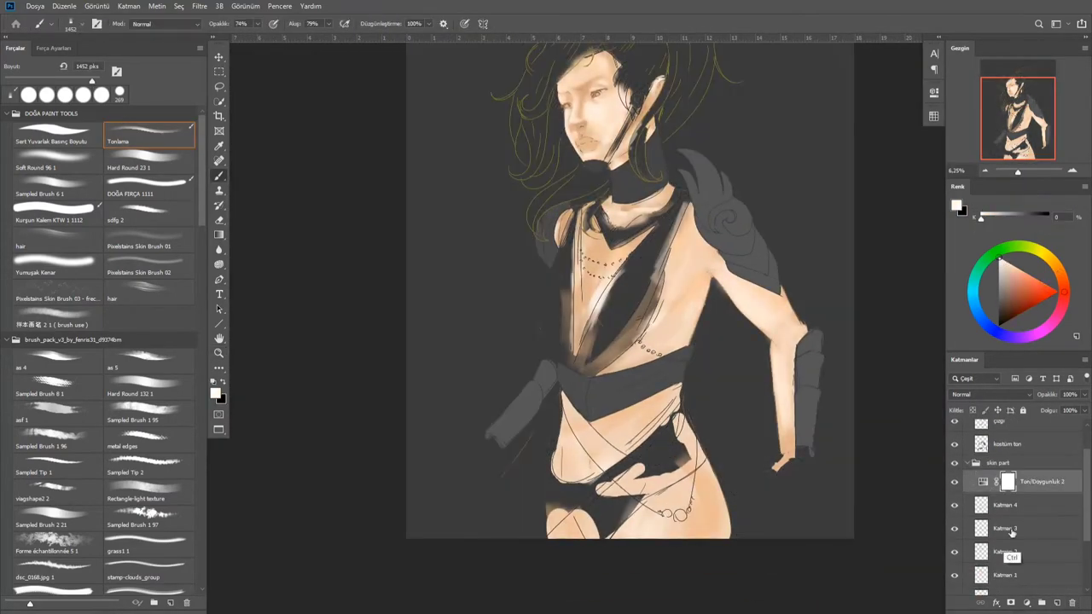
scroll(1011, 531, "down", 4)
left_click(1013, 536)
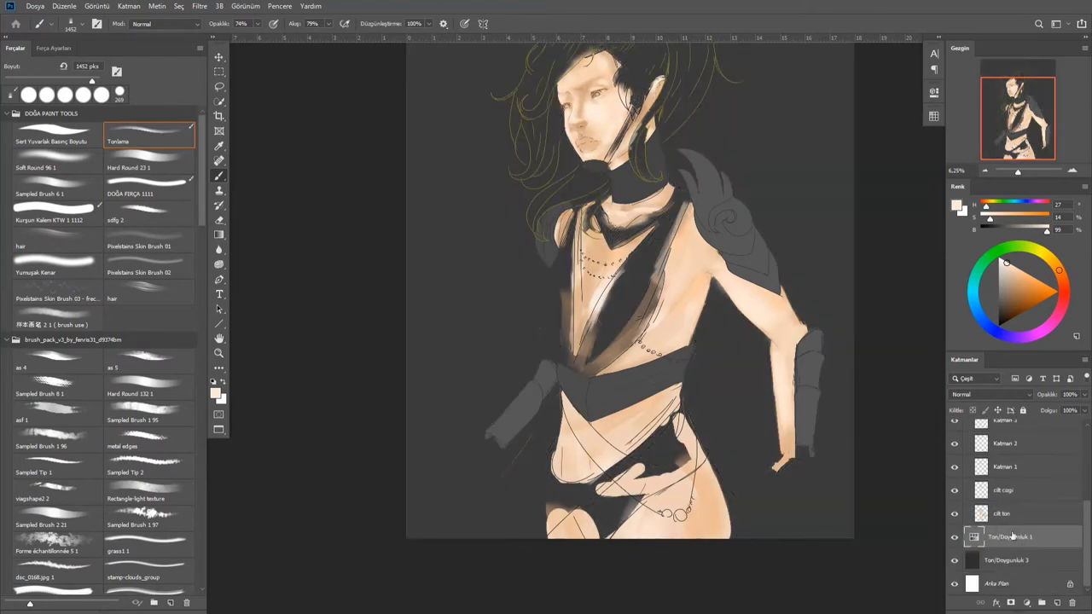
right_click(1013, 535)
left_click(1013, 515)
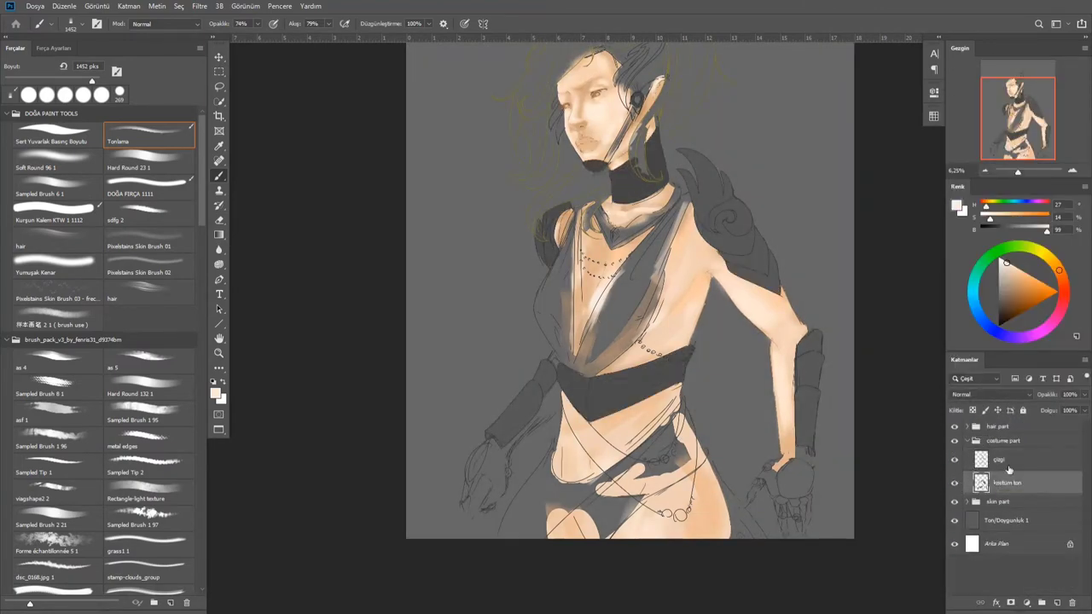
On the kostüm ton layer, start the hip cloth in navy (H 218, S 86, B 21) with the Sert Yuvarlak Basınç Boyutu brush at 352 px
left_click(1013, 317)
scroll(571, 539, "up", 2)
left_click(51, 134)
mouse_move(452, 537)
left_mouse_down()
mouse_move(535, 433)
mouse_move(464, 490)
left_mouse_up()
key("0")
key("shift+0")
left_click_drag(1008, 221, 1038, 220)
left_click_drag(475, 451, 450, 518)
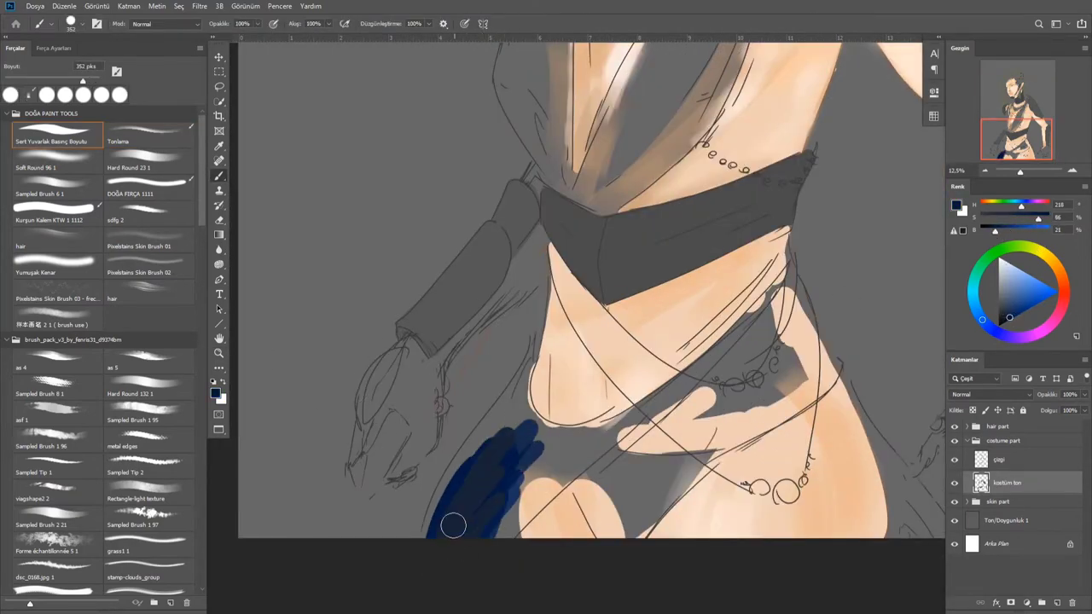
Extend the navy fill over the hanging cloth panel, following its outer edge and the belly outline
scroll(450, 512, "up", 1)
left_click_drag(427, 452, 409, 512)
mouse_move(442, 402)
left_mouse_down()
mouse_move(446, 415)
mouse_move(536, 451)
mouse_move(463, 414)
mouse_move(395, 529)
left_mouse_up()
mouse_move(529, 307)
left_mouse_down()
mouse_move(460, 409)
mouse_move(580, 452)
mouse_move(532, 317)
mouse_move(534, 378)
left_mouse_up()
scroll(653, 384, "down", 1)
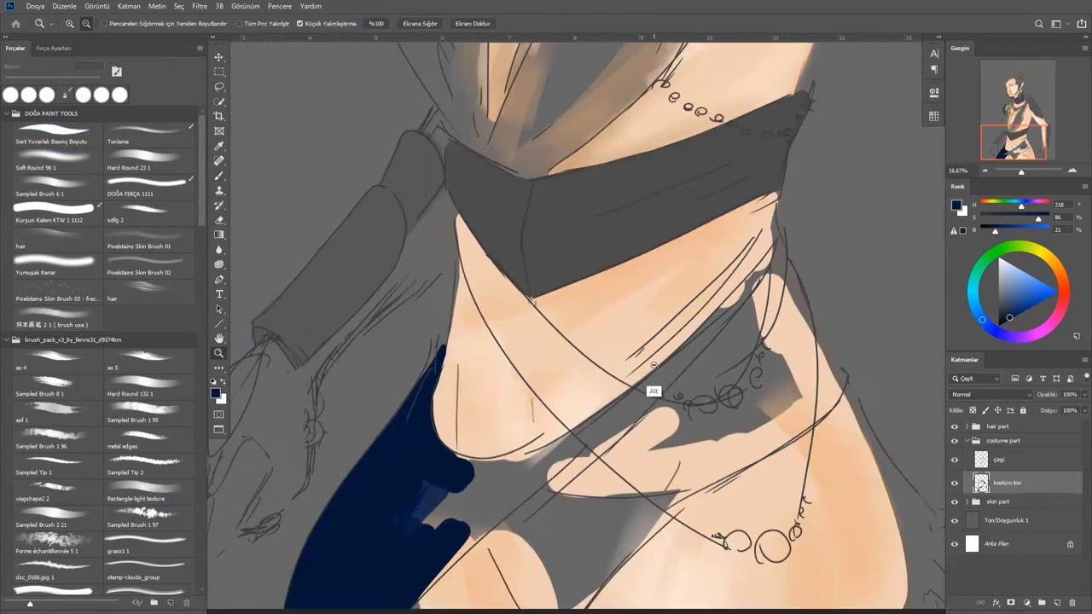
Fill the cloth's narrow diagonal band up to the hip with navy and close the remaining gaps
left_click_drag(653, 384, 617, 445)
left_click_drag(742, 274, 528, 495)
left_click_drag(631, 392, 503, 512)
mouse_move(517, 465)
left_mouse_down()
mouse_move(487, 434)
mouse_move(597, 414)
mouse_move(560, 463)
mouse_move(507, 473)
left_mouse_up()
Paint the hip chain beads in brighter blue (H 218, S 86, B 56), using brushes from 270 px down to 48 px
left_click(1005, 230)
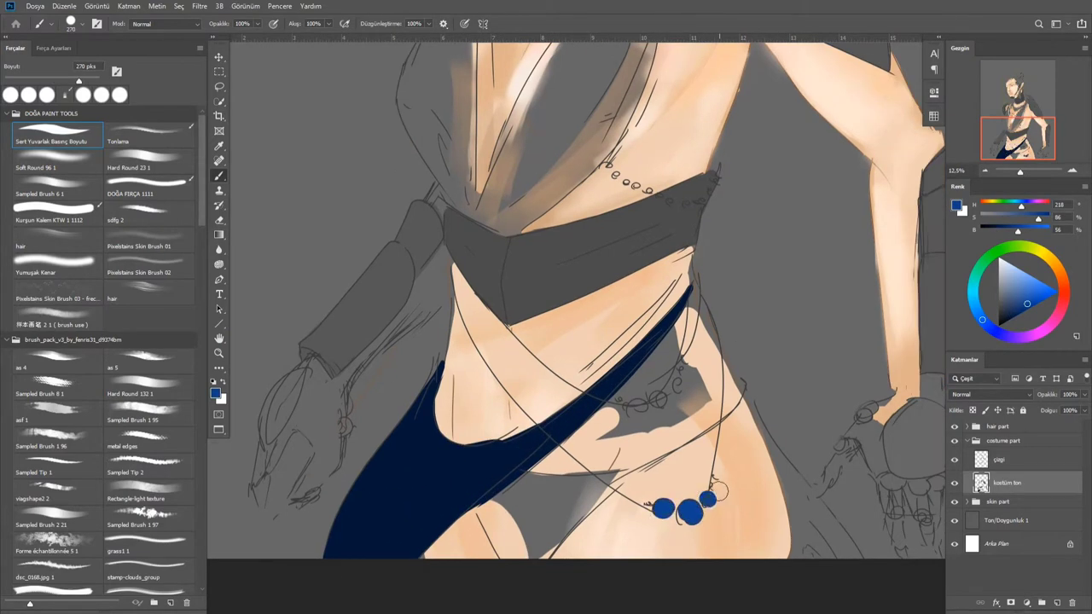
left_click_drag(556, 355, 573, 483)
left_click(638, 303)
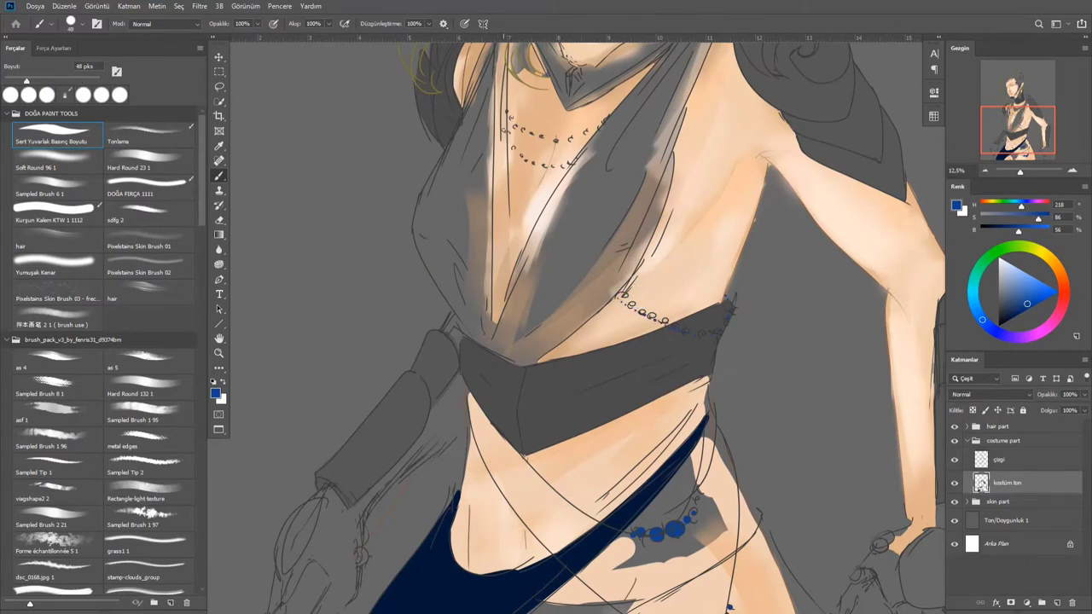
Paint the chest necklace beads blue and fill the collar gem with H 198, S 100, B 56 using a 105 px brush
scroll(512, 120, "down", 2)
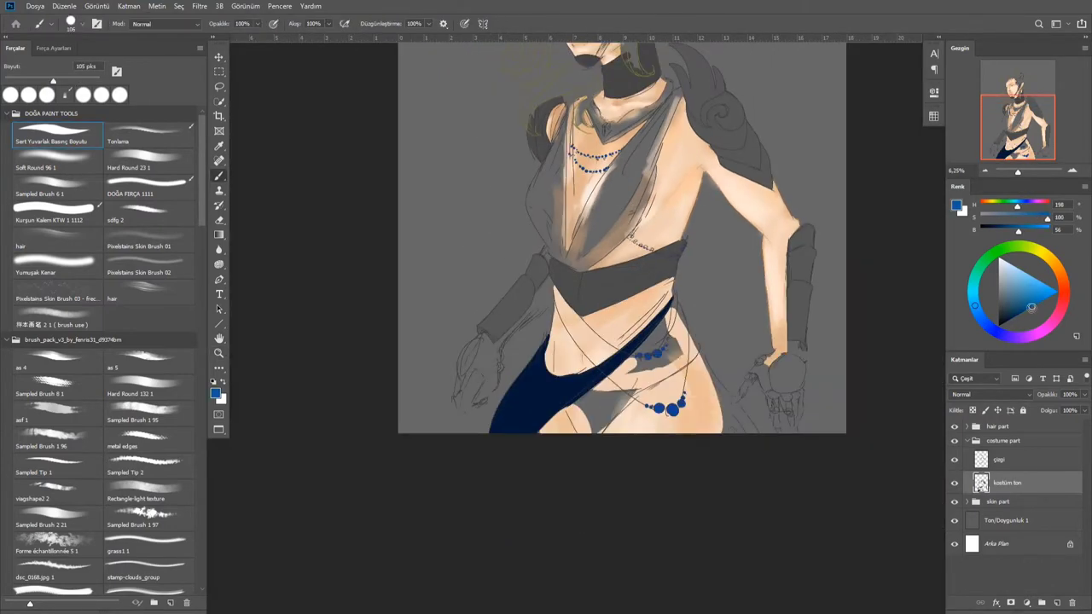
scroll(588, 145, "up", 3)
mouse_move(589, 137)
left_mouse_down()
mouse_move(584, 196)
mouse_move(608, 133)
left_mouse_up()
scroll(607, 133, "down", 5)
Paint the cloth behind the outer hip near-black (B 10) on a new layer named costume part below the cilt ton layer
left_click(523, 390, "alt")
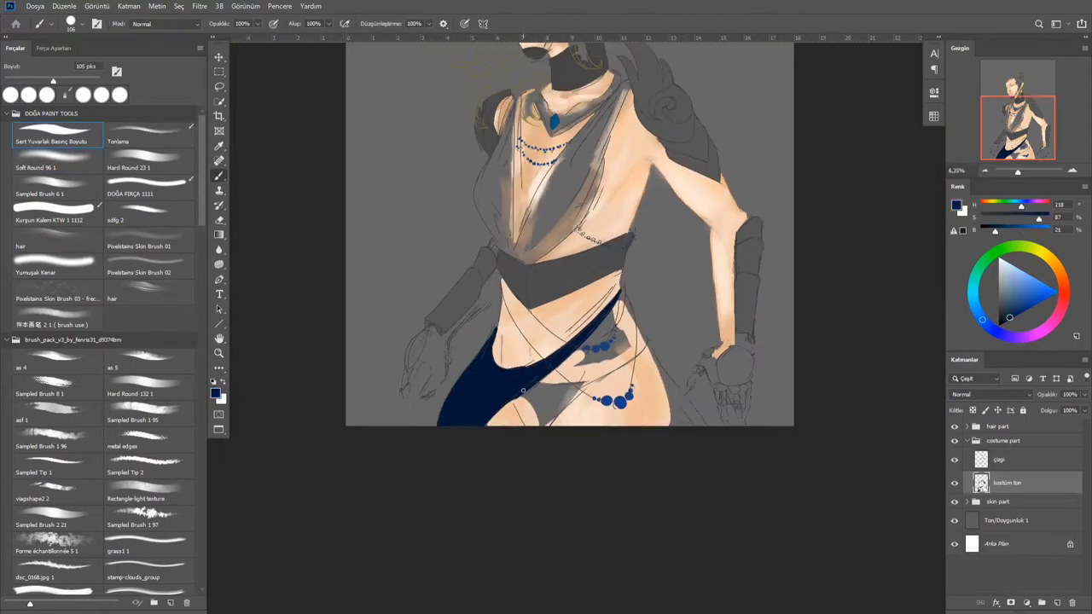
scroll(807, 490, "up", 2)
left_click(597, 346, "alt")
left_click_drag(542, 258, 571, 298)
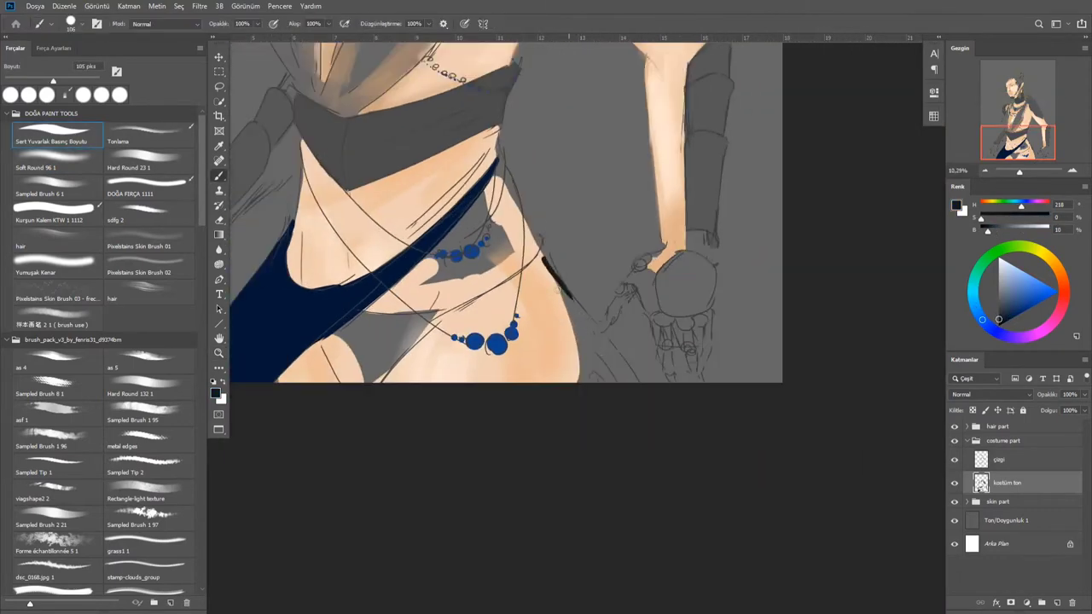
left_click(966, 501)
left_click(1015, 564)
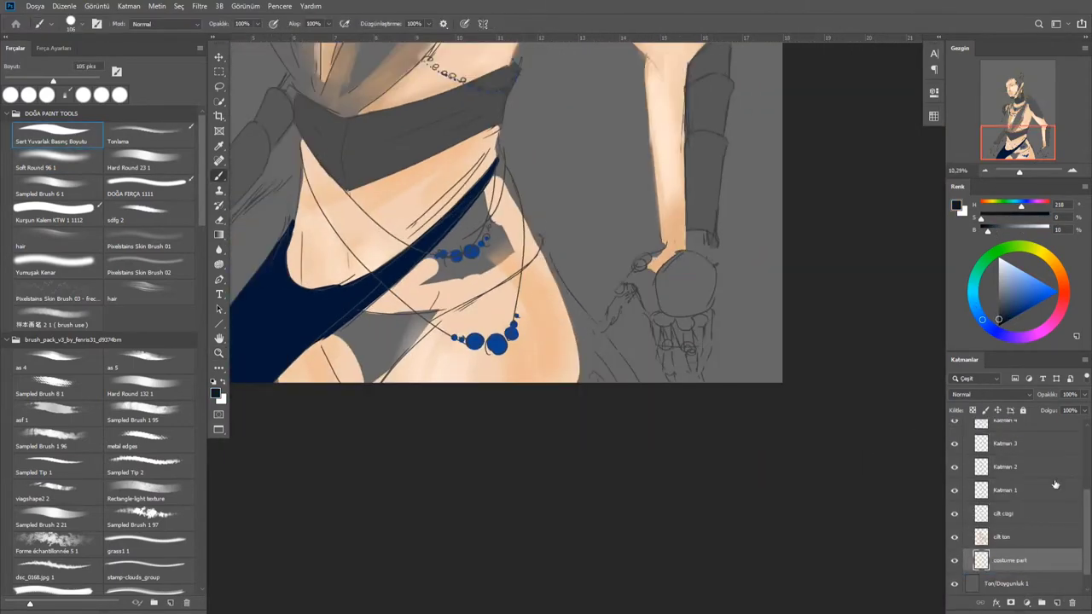
mouse_move(573, 299)
left_mouse_down()
mouse_move(597, 390)
mouse_move(609, 373)
left_mouse_up()
mouse_move(476, 205)
left_mouse_down()
mouse_move(532, 273)
mouse_move(553, 486)
mouse_move(582, 469)
left_mouse_up()
Return to the kostüm ton layer and set the paint color to dark blue (H 208, S 87, B 41)
left_click(966, 560)
left_click(1006, 482)
left_click(500, 151, "alt")
Try to paint the dress front dark blue directly on the kostüm ton layer with a 487 px brush
left_click_drag(469, 317, 443, 366)
scroll(444, 367, "down", 2)
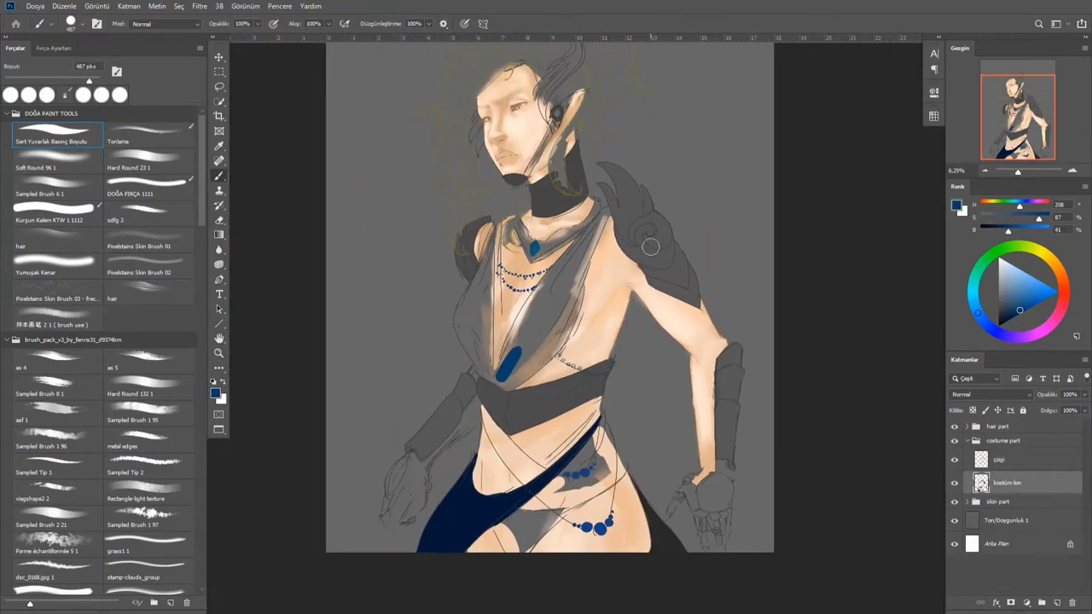
scroll(535, 390, "up", 3)
left_click_drag(535, 390, 576, 341)
mouse_move(465, 358)
left_mouse_down()
mouse_move(520, 400)
mouse_move(542, 340)
mouse_move(546, 392)
left_mouse_up()
key("ctrl+z")
key("ctrl+z")
key("ctrl+z")
Add a layer named costume part below kostüm ton and block in the dress front in dark blue with a 487 px brush
left_click(1055, 602)
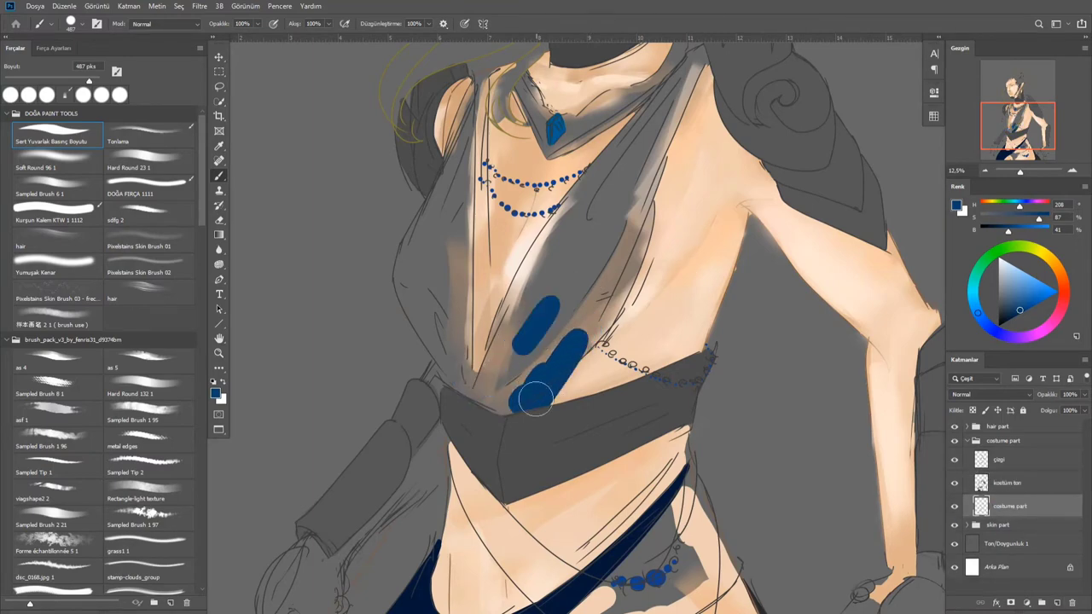
left_click_drag(588, 290, 486, 427)
scroll(555, 341, "up", 3)
left_click_drag(588, 264, 533, 376)
mouse_move(666, 176)
left_mouse_down()
mouse_move(431, 481)
mouse_move(443, 200)
mouse_move(431, 236)
left_mouse_up()
Fill the remaining gaps and outer edges of both dress front panels with dark blue, using brushes of 223 and 192 px
mouse_move(416, 271)
left_mouse_down()
mouse_move(367, 394)
mouse_move(397, 373)
left_mouse_up()
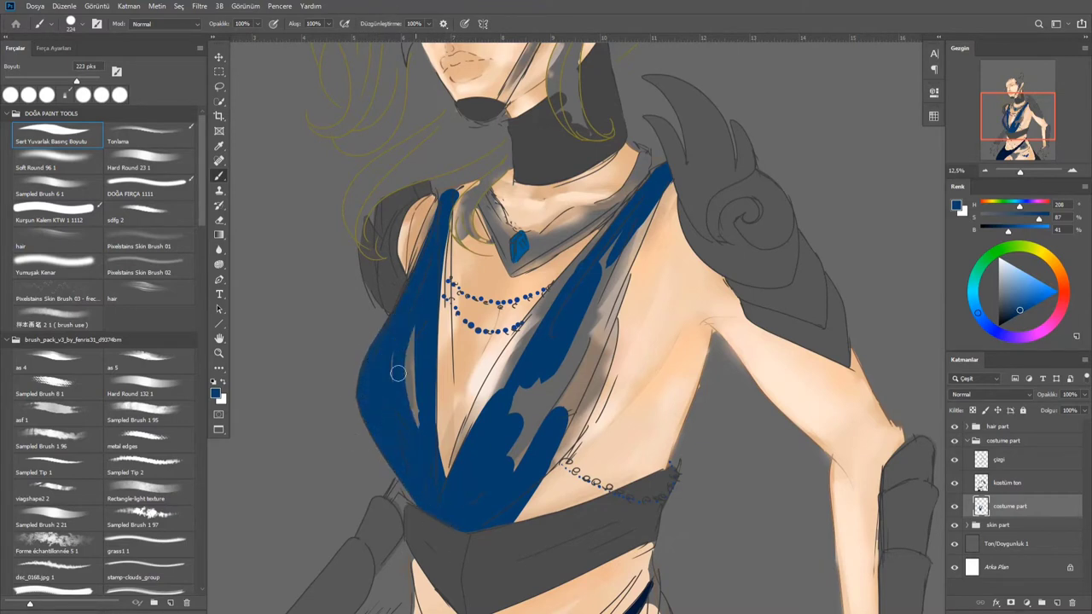
left_click_drag(543, 313, 493, 373)
left_click_drag(627, 201, 573, 345)
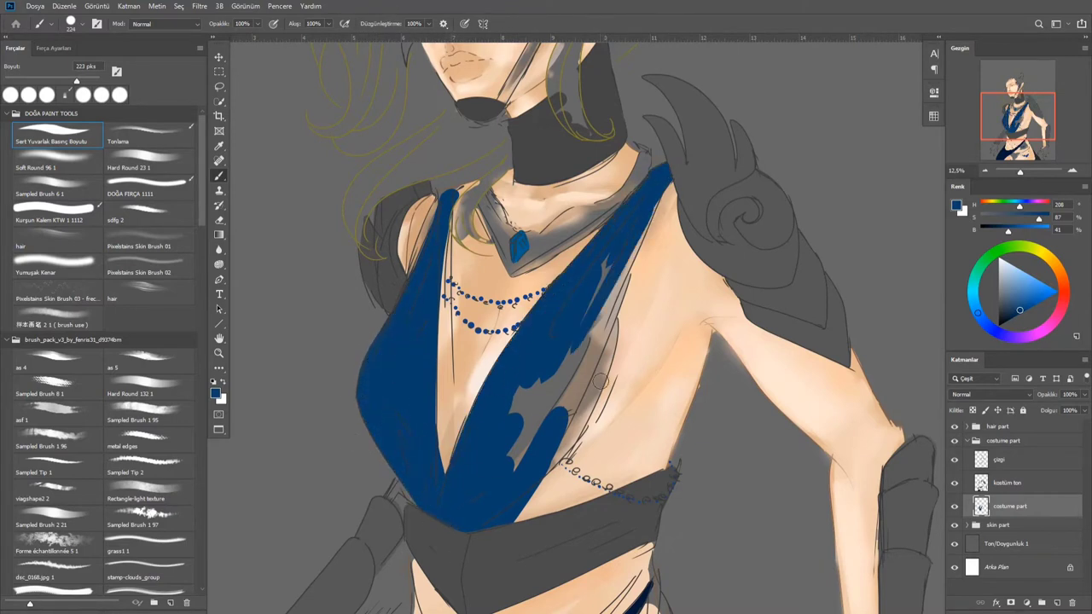
left_click_drag(558, 433, 422, 399)
mouse_move(387, 447)
left_mouse_down()
mouse_move(494, 213)
mouse_move(409, 383)
mouse_move(482, 209)
left_mouse_up()
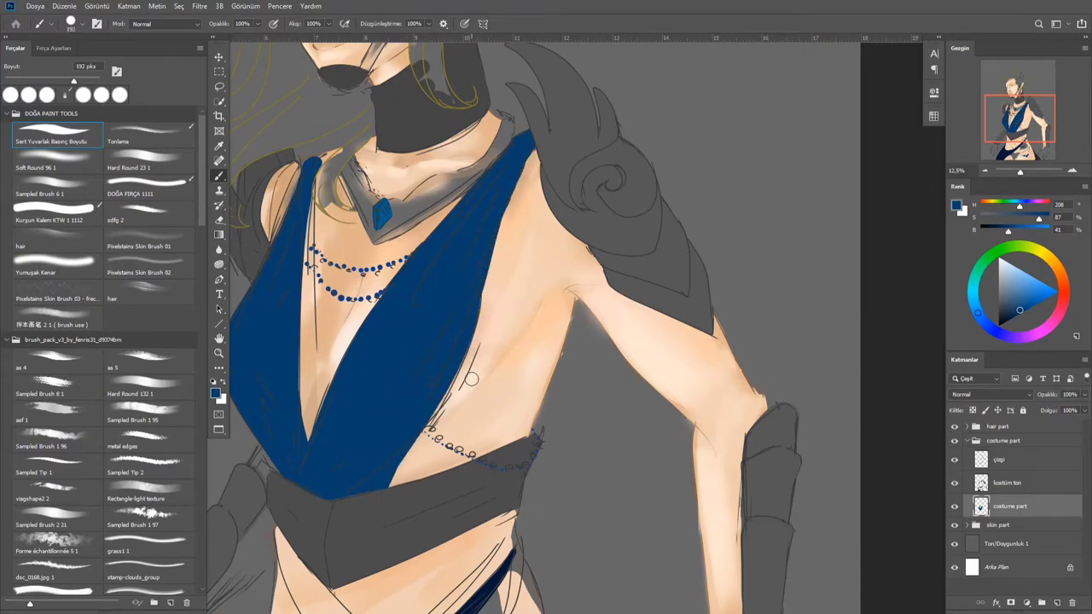
left_click_drag(472, 378, 400, 374)
Switch back to the standard screen mode and expand the hair part layer group
key("shift+f")
left_click(967, 426)
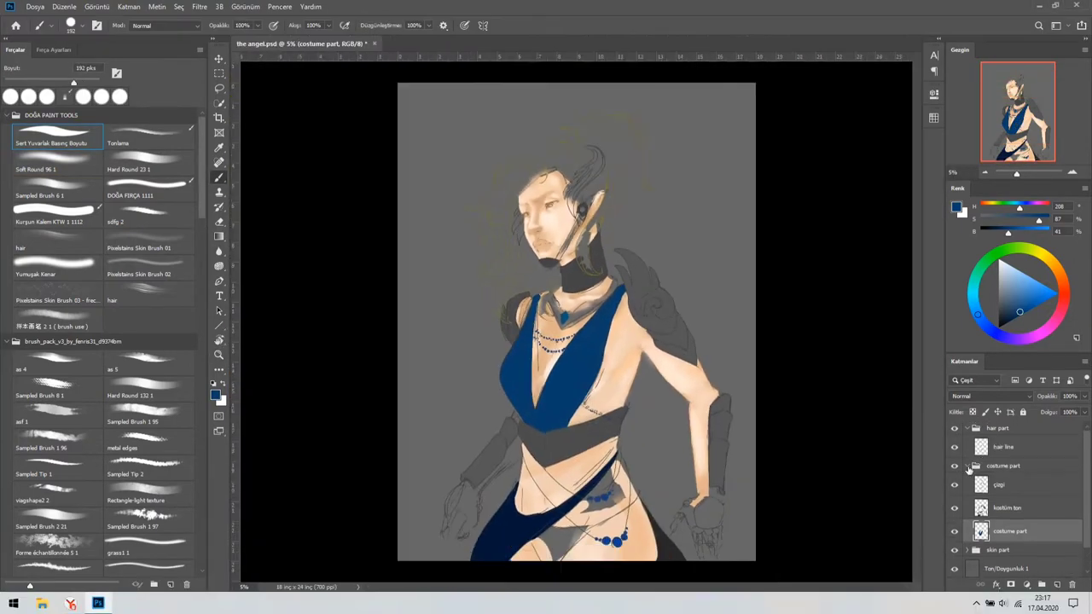
Add a layer named saç ton below the hair line layer and block in the fringe, crown and ponytail in yellow with a 428 px brush
left_click(968, 467)
key("ctrl+shift+alt+n")
key("f")
scroll(705, 105, "up", 3)
left_click(704, 105, "alt")
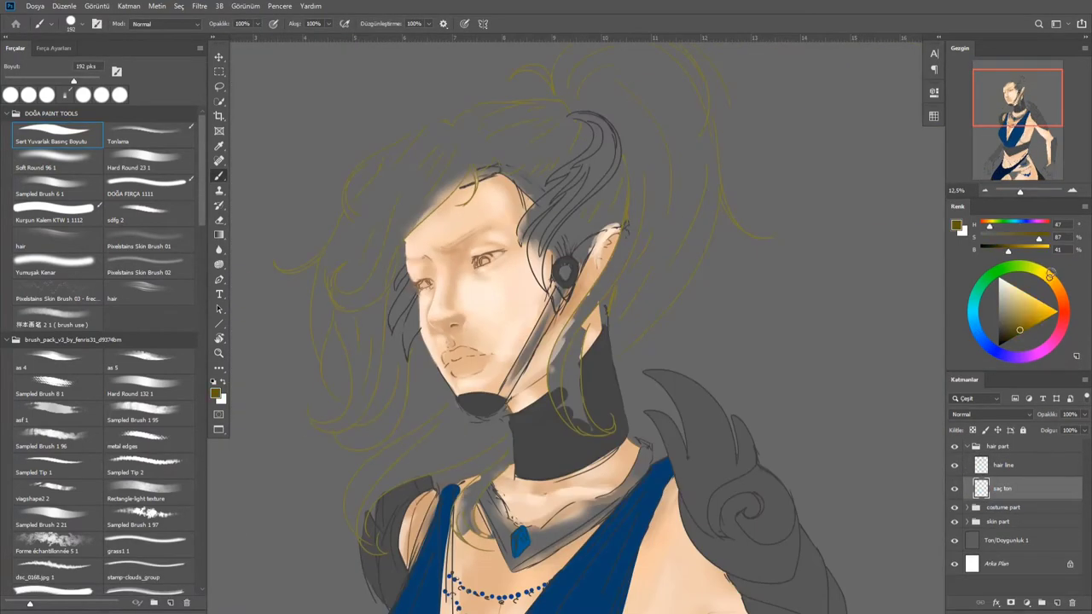
left_click_drag(461, 145, 392, 205)
left_click_drag(426, 150, 358, 213)
left_click_drag(460, 158, 380, 234)
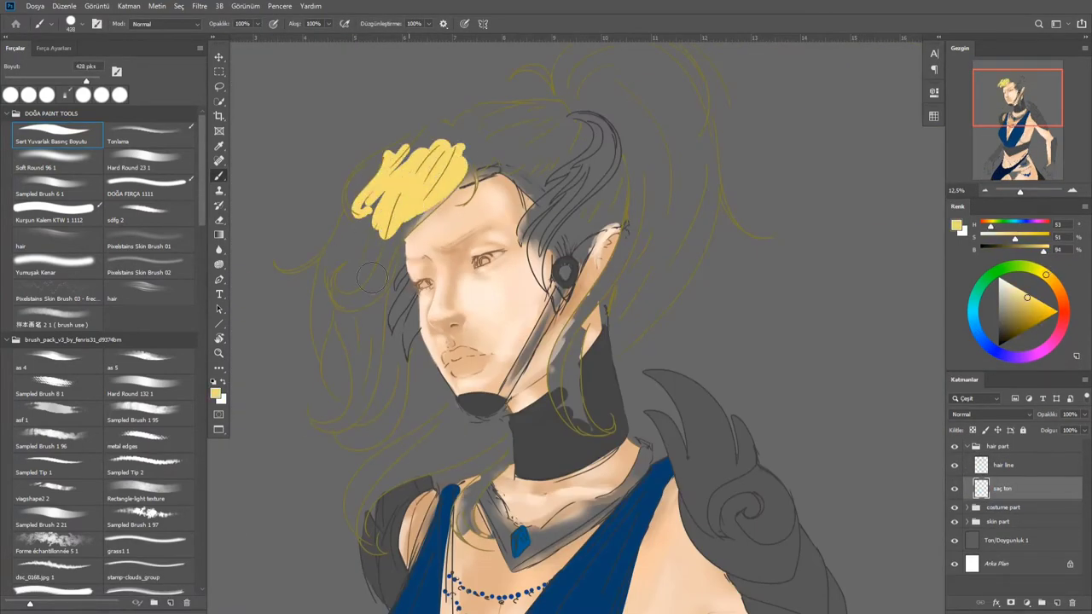
mouse_move(384, 196)
left_mouse_down()
mouse_move(326, 317)
mouse_move(375, 228)
mouse_move(449, 170)
mouse_move(489, 156)
mouse_move(542, 173)
mouse_move(581, 136)
mouse_move(507, 114)
mouse_move(414, 153)
mouse_move(489, 160)
mouse_move(570, 128)
mouse_move(629, 180)
mouse_move(627, 207)
mouse_move(610, 216)
mouse_move(616, 300)
mouse_move(627, 320)
mouse_move(650, 303)
left_mouse_up()
mouse_move(533, 192)
left_mouse_down()
mouse_move(606, 159)
mouse_move(617, 108)
mouse_move(545, 126)
mouse_move(614, 123)
mouse_move(666, 181)
mouse_move(573, 163)
mouse_move(616, 214)
mouse_move(572, 175)
mouse_move(606, 386)
mouse_move(608, 141)
mouse_move(653, 214)
left_mouse_up()
scroll(658, 232, "down", 3)
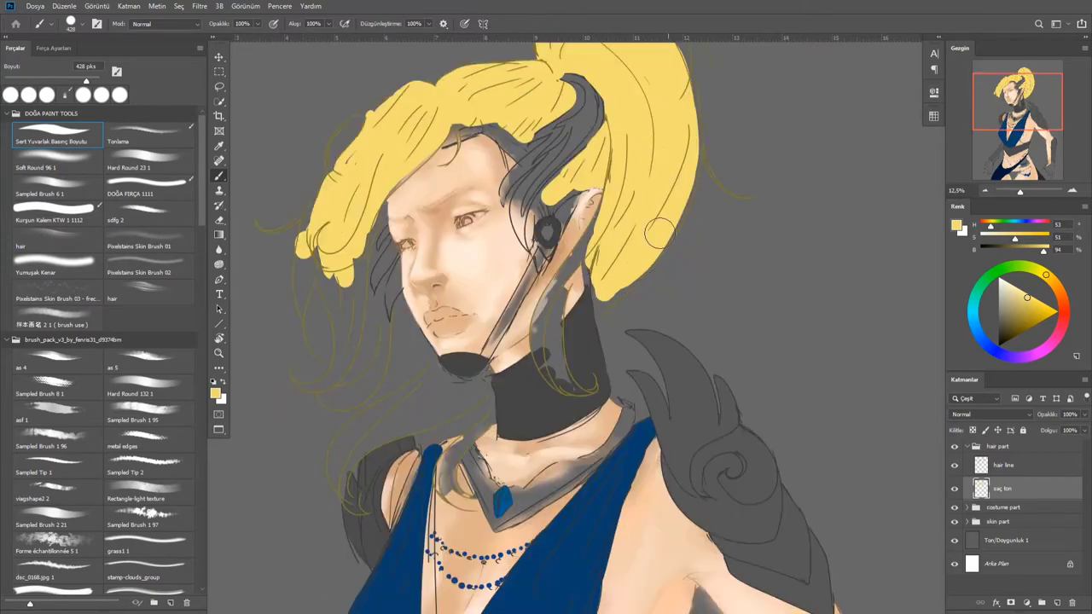
Try paler yellow strokes along the inner side of the ponytail with the 428 px brush
left_click(631, 171, "alt")
left_click_drag(622, 130, 627, 213)
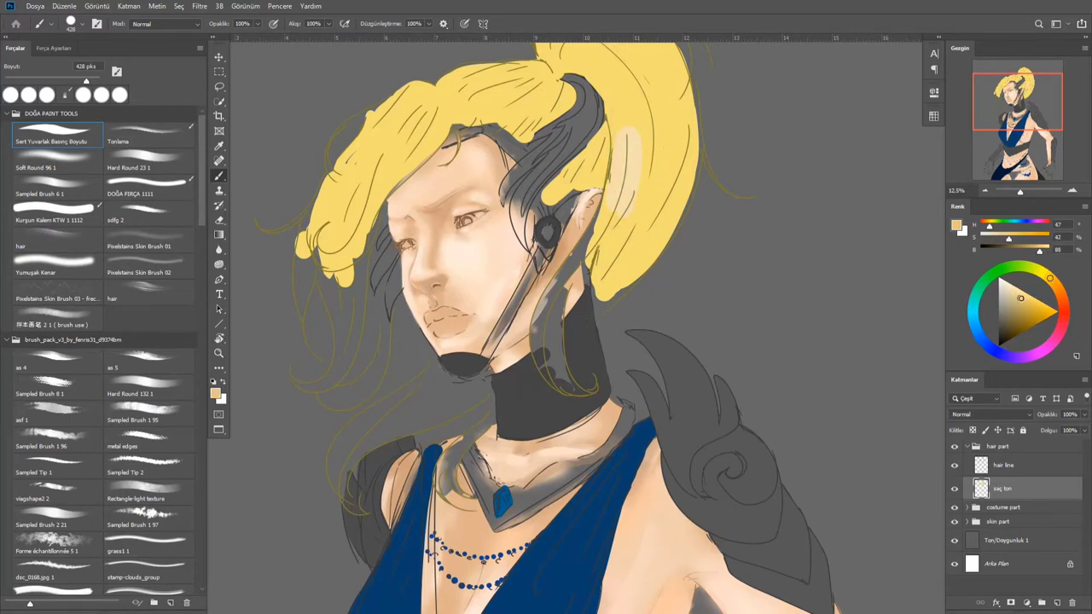
left_click_drag(622, 119, 631, 205)
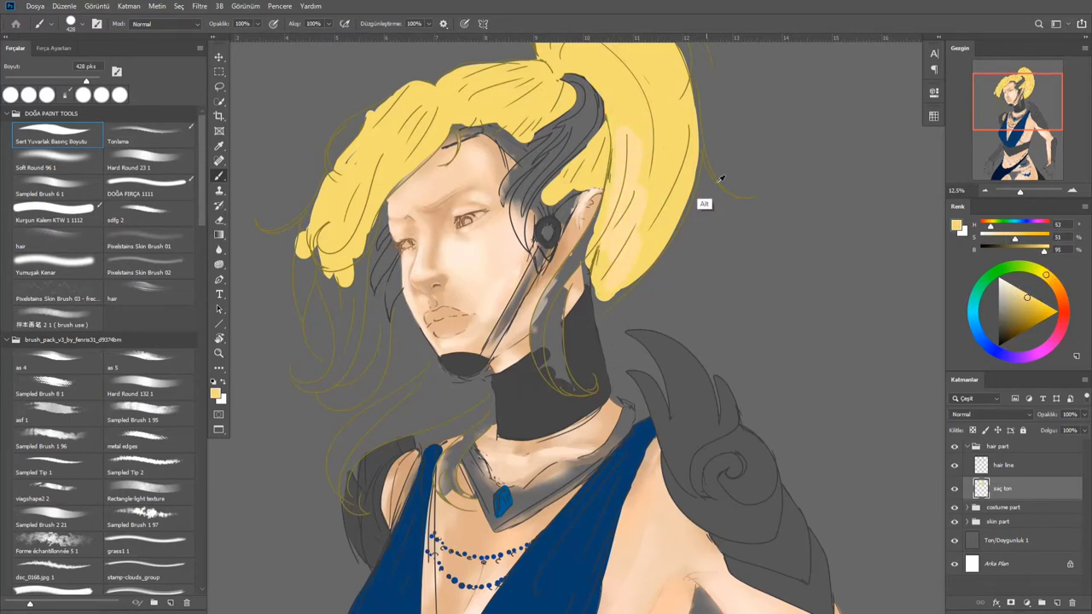
Set the foreground color to a darker yellow (H 49, S 54, B 88) and paint it over the inner ponytail
left_click(627, 170, "alt")
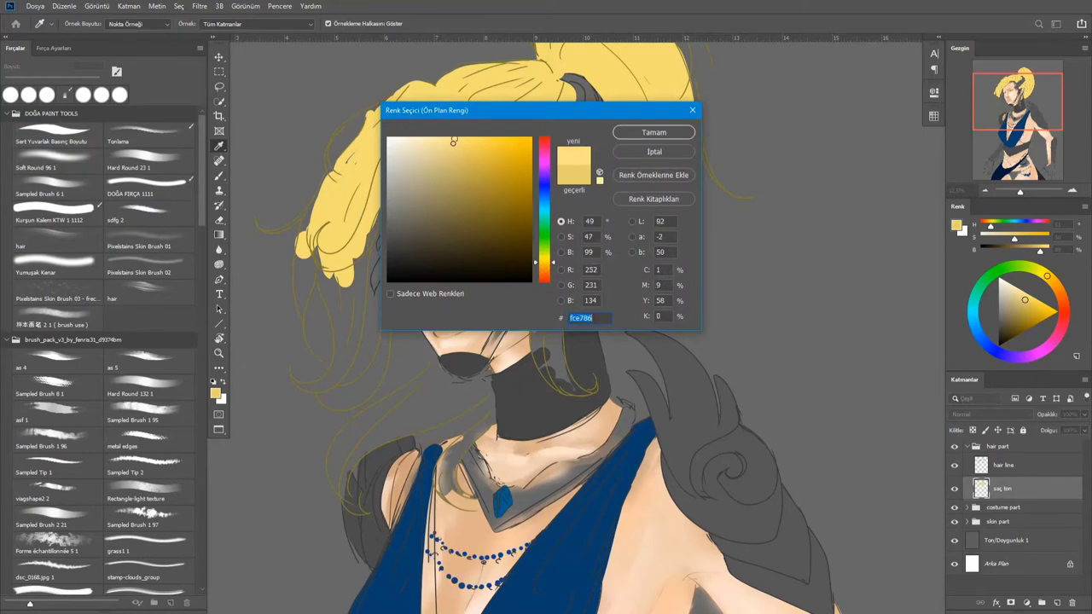
left_click(461, 153)
left_click(654, 133)
mouse_move(597, 55)
left_mouse_down()
mouse_move(656, 213)
mouse_move(580, 205)
mouse_move(597, 295)
left_mouse_up()
Move the hair part layer group below the costume part group
scroll(601, 294, "up", 1)
left_click_drag(991, 452, 994, 513)
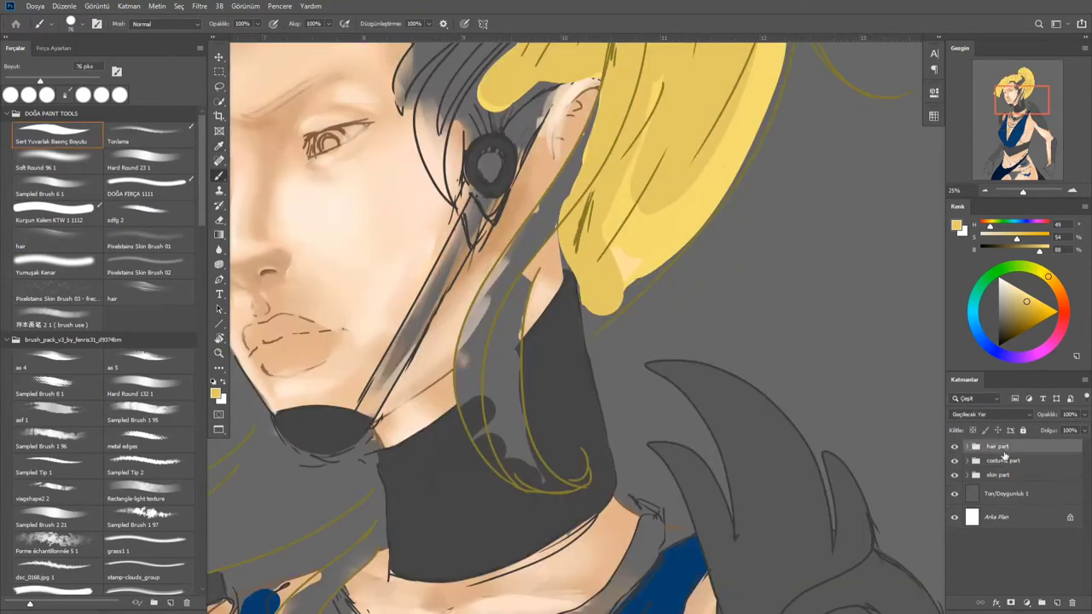
key("ctrl+minus")
key("ctrl+minus")
key("ctrl+minus")
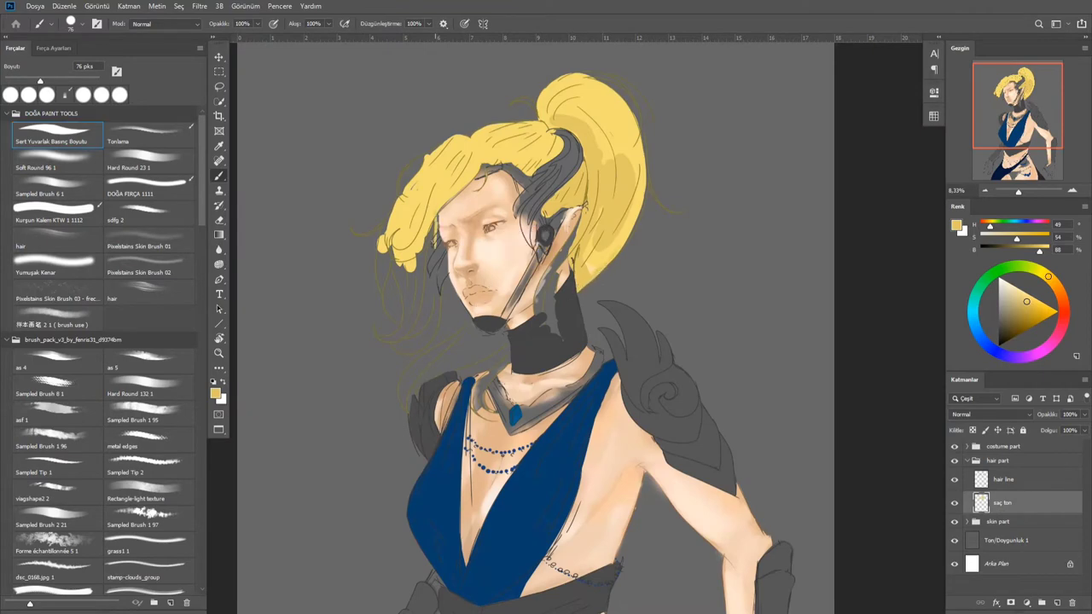
Paint the hair locks beneath the chin and along the far side of the face in darker yellow, using 76 to 130 px brushes
scroll(420, 367, "up", 2)
mouse_move(525, 286)
left_mouse_down()
mouse_move(396, 388)
mouse_move(379, 440)
left_mouse_up()
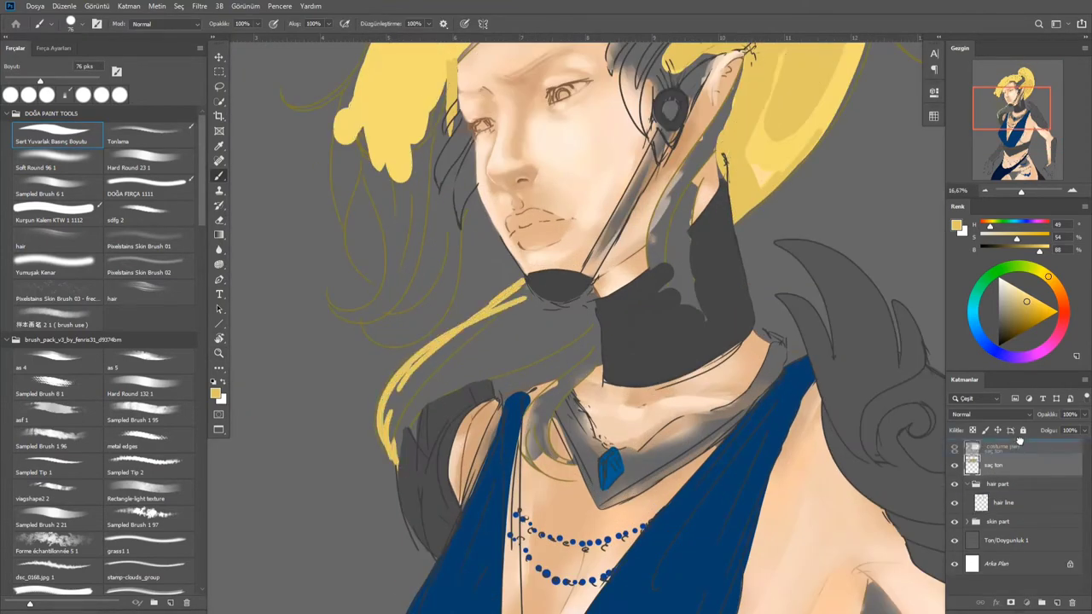
mouse_move(516, 351)
left_mouse_down()
mouse_move(546, 296)
mouse_move(405, 388)
mouse_move(413, 444)
mouse_move(563, 400)
left_mouse_up()
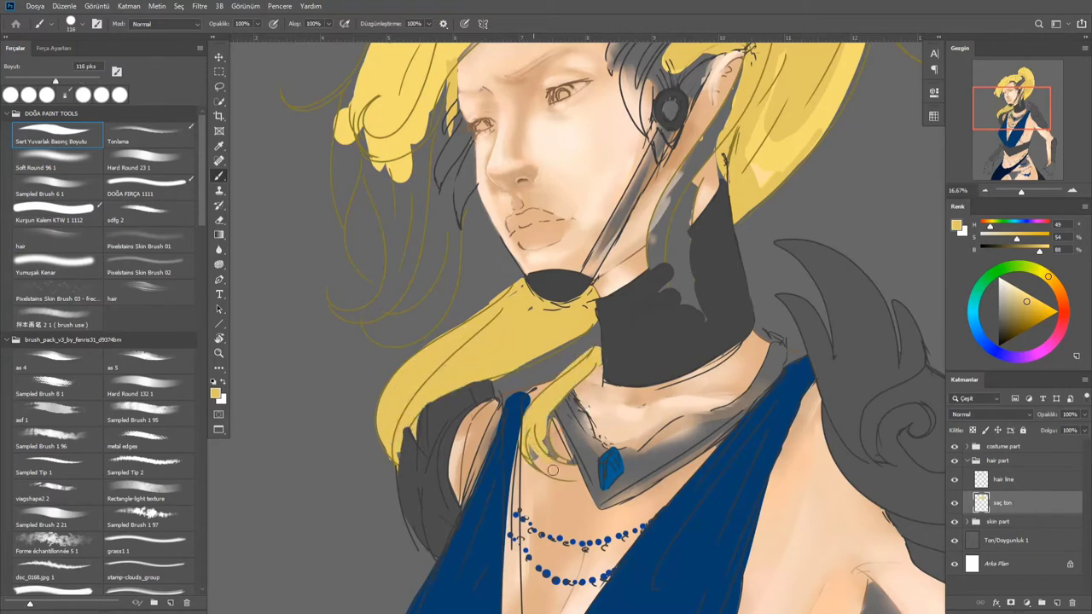
scroll(714, 400, "down", 1)
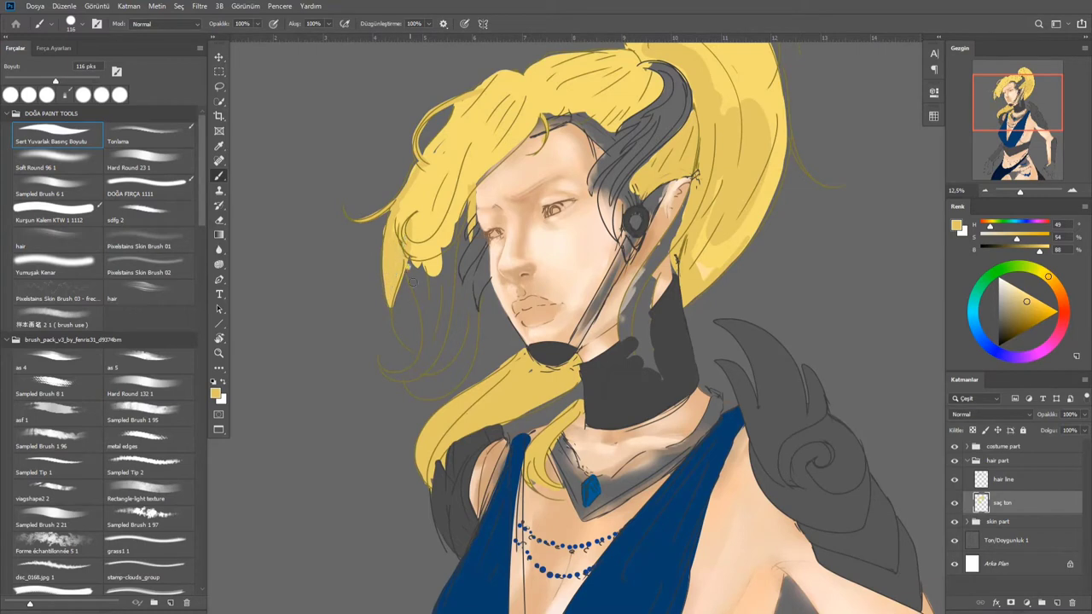
mouse_move(417, 359)
left_mouse_down()
mouse_move(469, 186)
mouse_move(411, 388)
mouse_move(425, 384)
mouse_move(414, 378)
mouse_move(439, 223)
mouse_move(472, 195)
left_mouse_up()
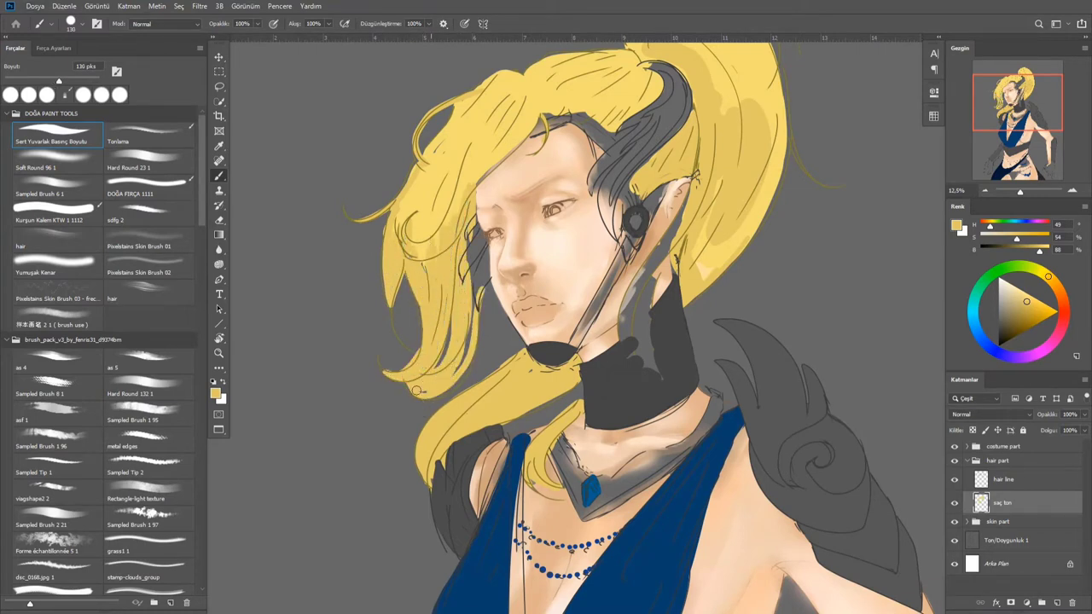
Enlarge the brush to 662 px and repaint the fringe, crown and ponytail in the darker yellow
key("bracketright")
key("bracketright")
key("bracketright")
key("bracketright")
key("bracketright")
key("bracketright")
key("bracketright")
key("bracketright")
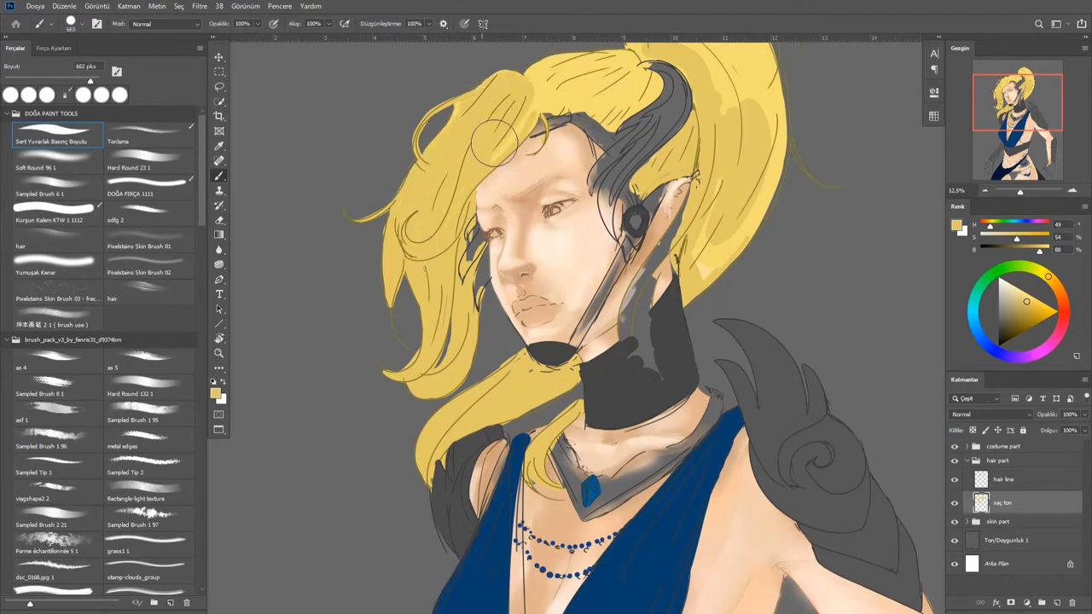
scroll(537, 77, "down", 1)
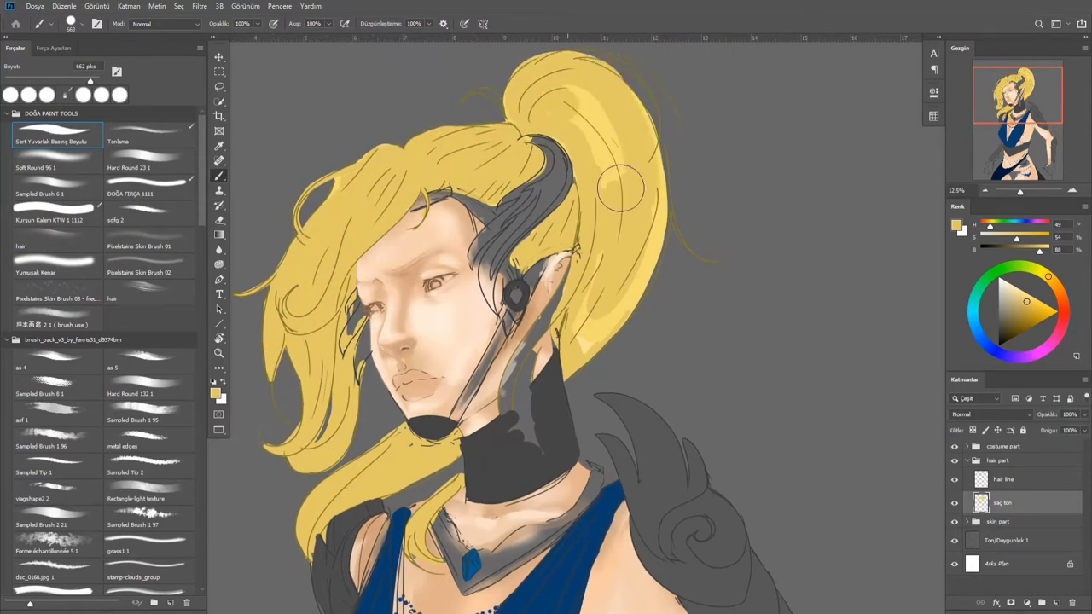
Add a new layer above the costume part group and paint the lock hanging in front of the ear and collar yellow with a 163 px brush
key("z")
left_click(434, 378, "alt")
scroll(433, 378, "up", 3)
key("b")
key("ctrl+shift+alt+n")
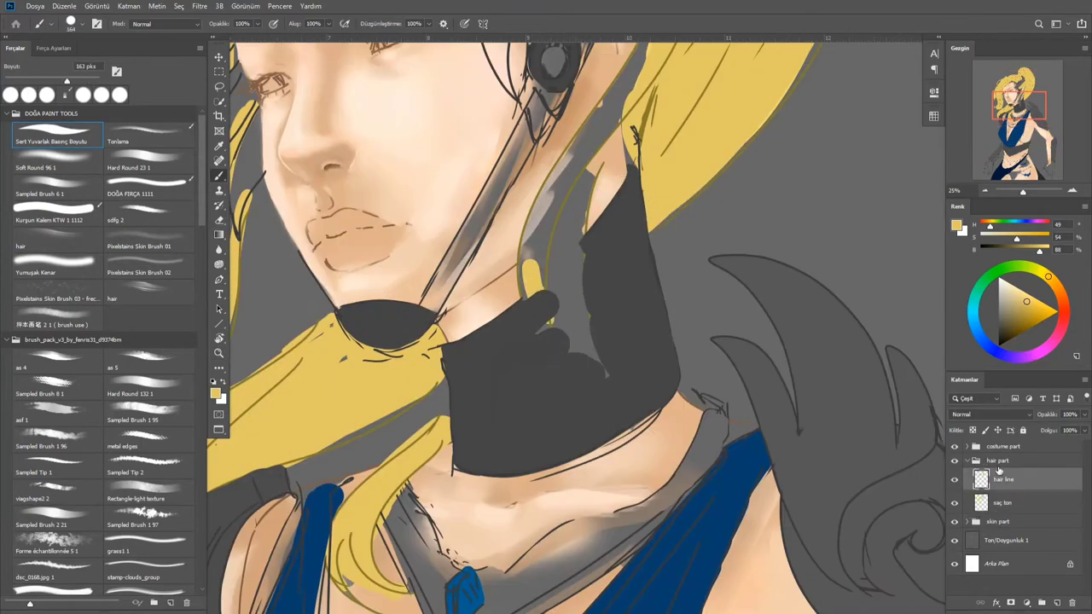
mouse_move(546, 260)
left_mouse_down()
mouse_move(585, 292)
mouse_move(563, 350)
left_mouse_up()
scroll(534, 290, "up", 2)
left_click_drag(535, 291, 477, 367)
left_click_drag(512, 255, 529, 469)
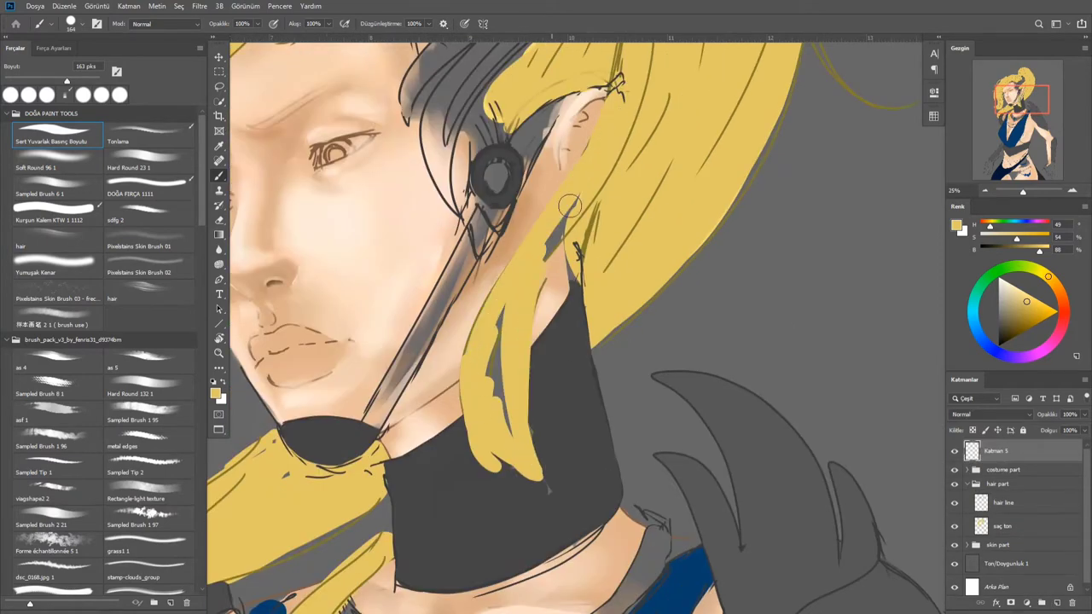
left_click_drag(494, 307, 507, 435)
Select the saç ton layer and paint both eyebrows in the hair yellow with a 30 px brush
key("z")
left_click(456, 317, "alt")
scroll(456, 317, "up", 1)
key("b")
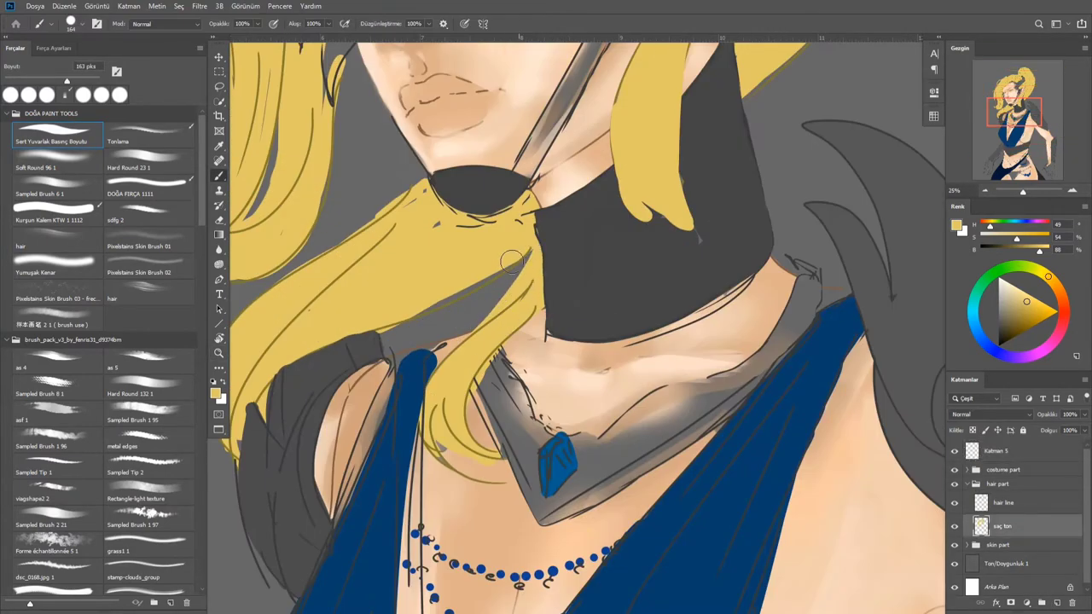
scroll(512, 261, "down", 3)
scroll(547, 202, "up", 4)
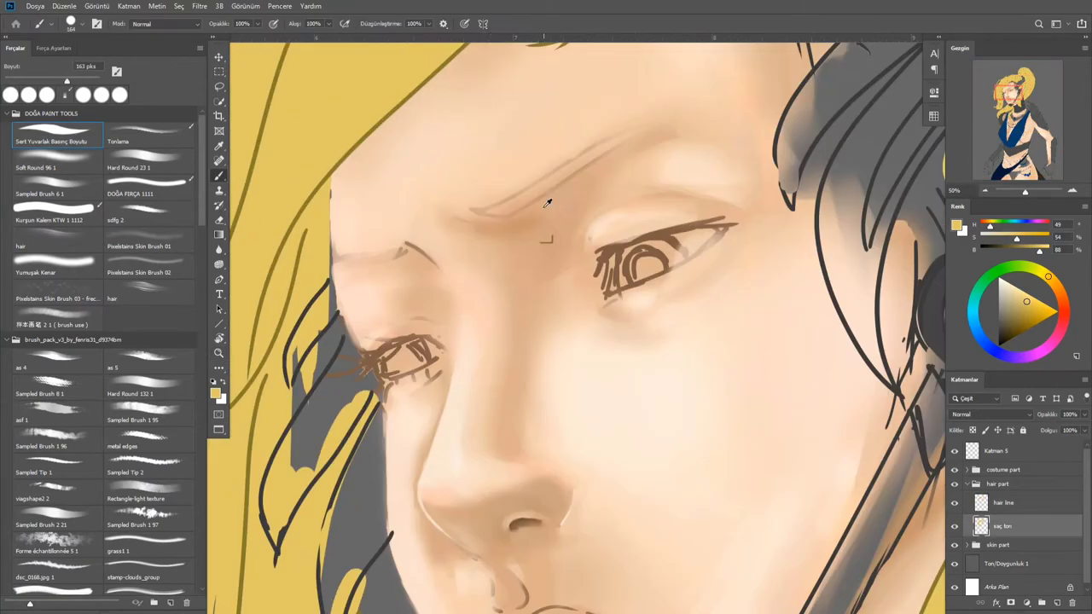
left_click_drag(400, 253, 347, 258)
scroll(334, 257, "down", 4)
scroll(518, 397, "up", 4)
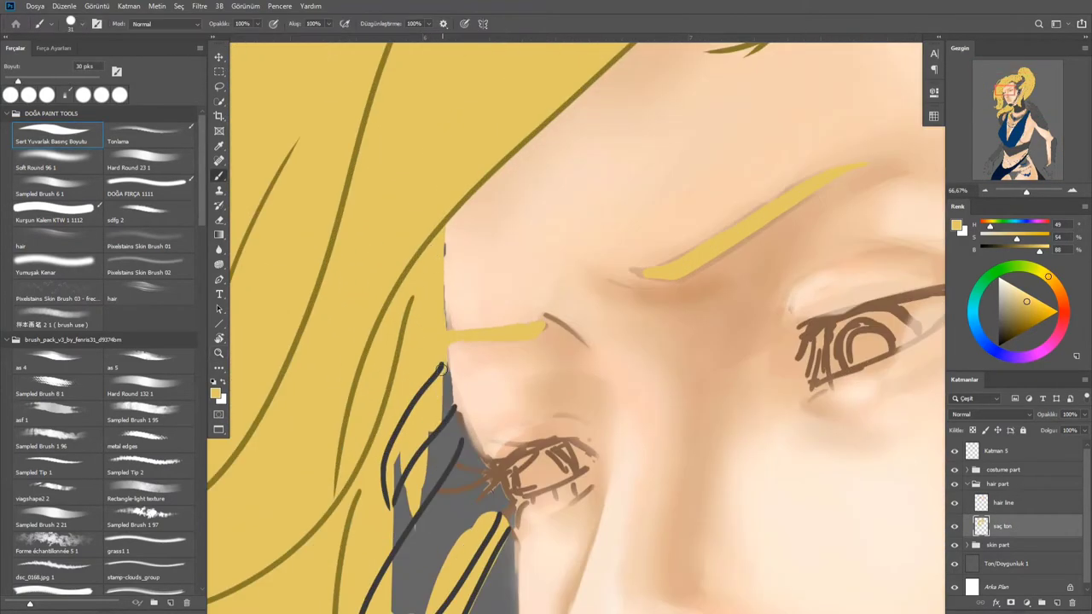
scroll(518, 398, "down", 5)
Select the kostüm ton layer in the costume part group and block in the curved head ornament in gold (H 50, S 100) with an 83 px brush
left_click(964, 452)
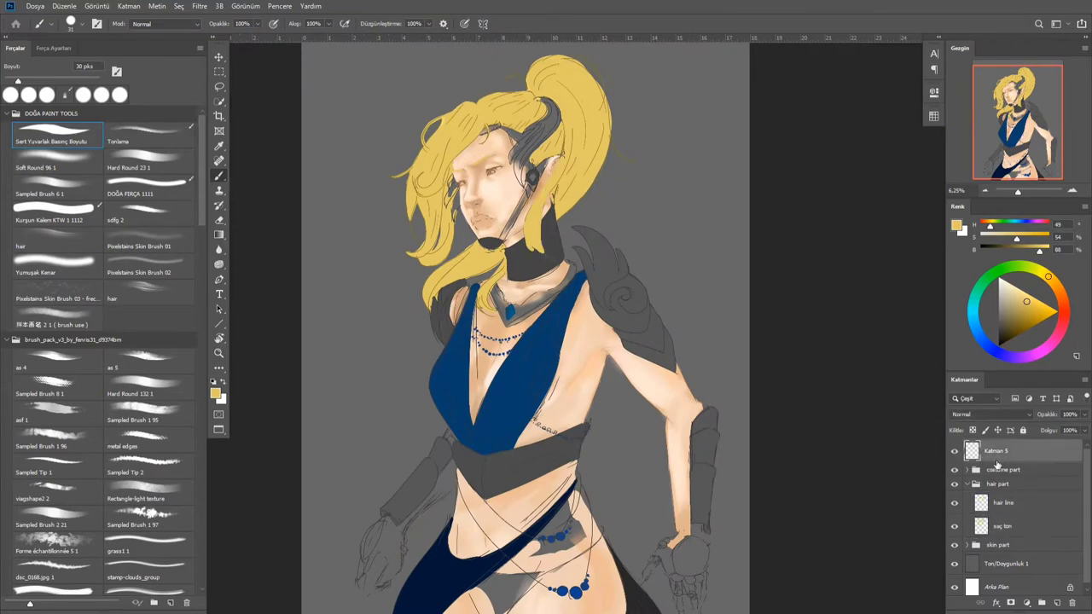
left_click(966, 469)
left_click(1007, 512)
scroll(771, 230, "up", 4)
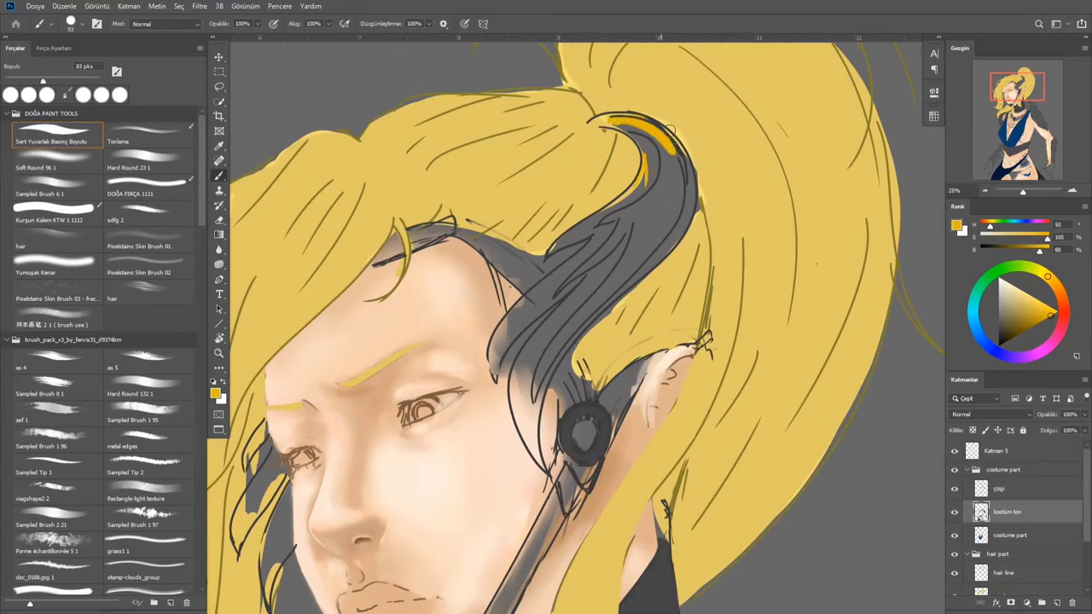
left_click_drag(670, 130, 642, 185)
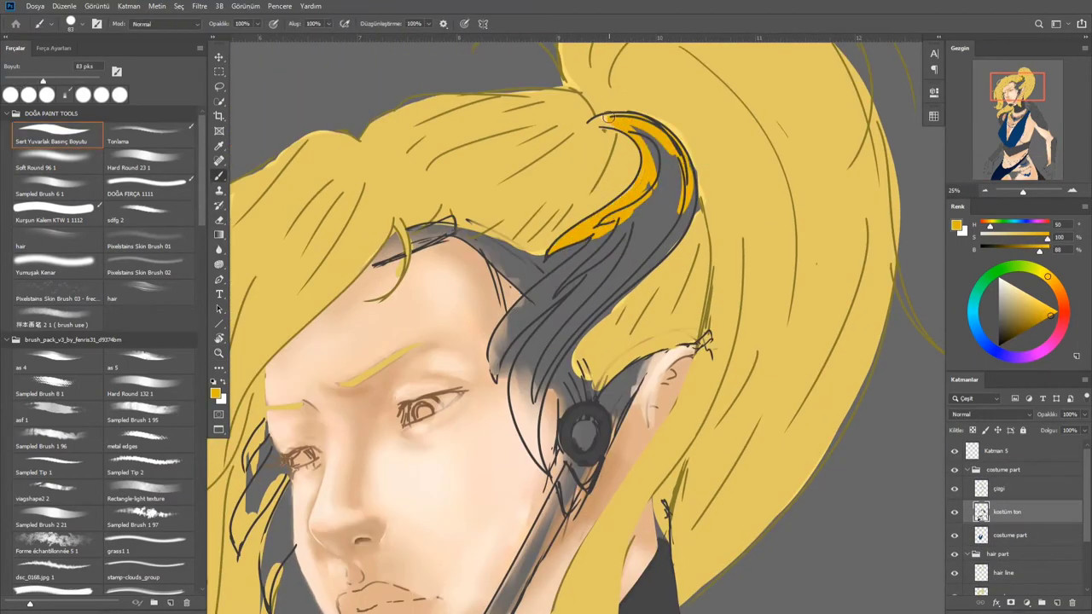
mouse_move(661, 132)
left_mouse_down()
mouse_move(686, 171)
mouse_move(677, 217)
mouse_move(523, 391)
left_mouse_up()
Reduce the brush to about 40 px and fill the head ornament's feathered strands down to their tips beside the eye in gold
key("bracketleft")
key("bracketleft")
key("bracketleft")
key("bracketleft")
key("bracketleft")
key("ctrl+plus")
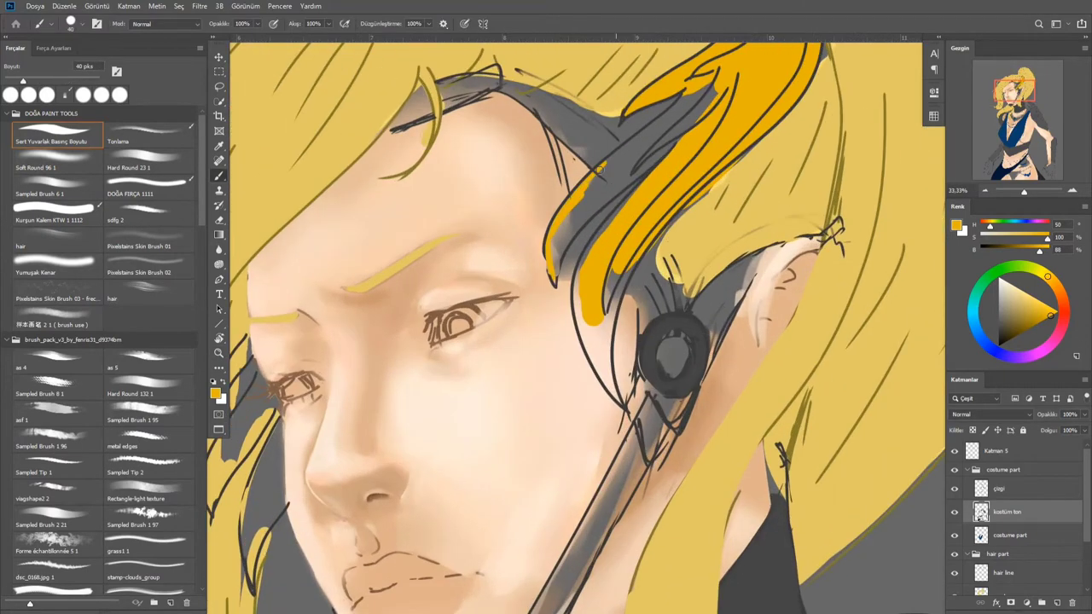
mouse_move(621, 175)
left_mouse_down()
mouse_move(562, 256)
mouse_move(691, 103)
left_mouse_up()
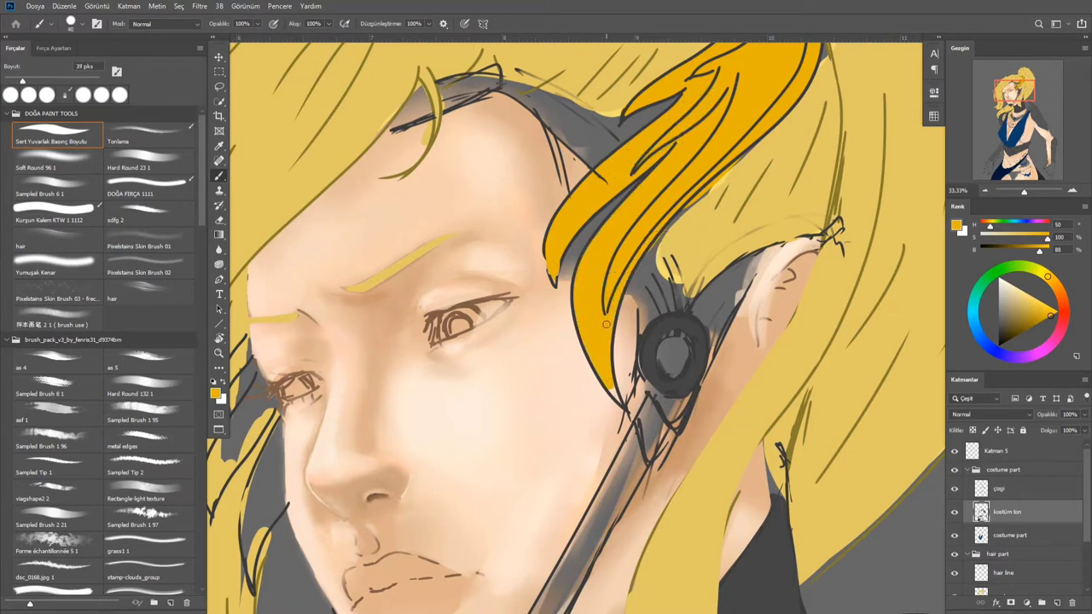
scroll(744, 191, "down", 2)
scroll(532, 265, "up", 1)
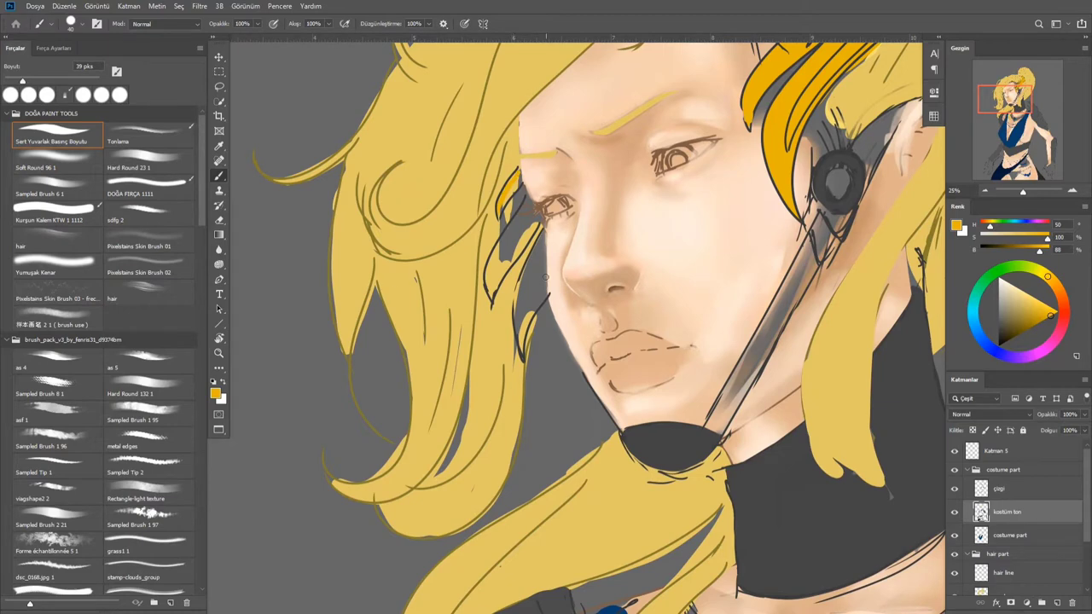
Fill the three ornament strands on the far side of the face in gold with a 39 px brush
scroll(494, 179, "up", 2)
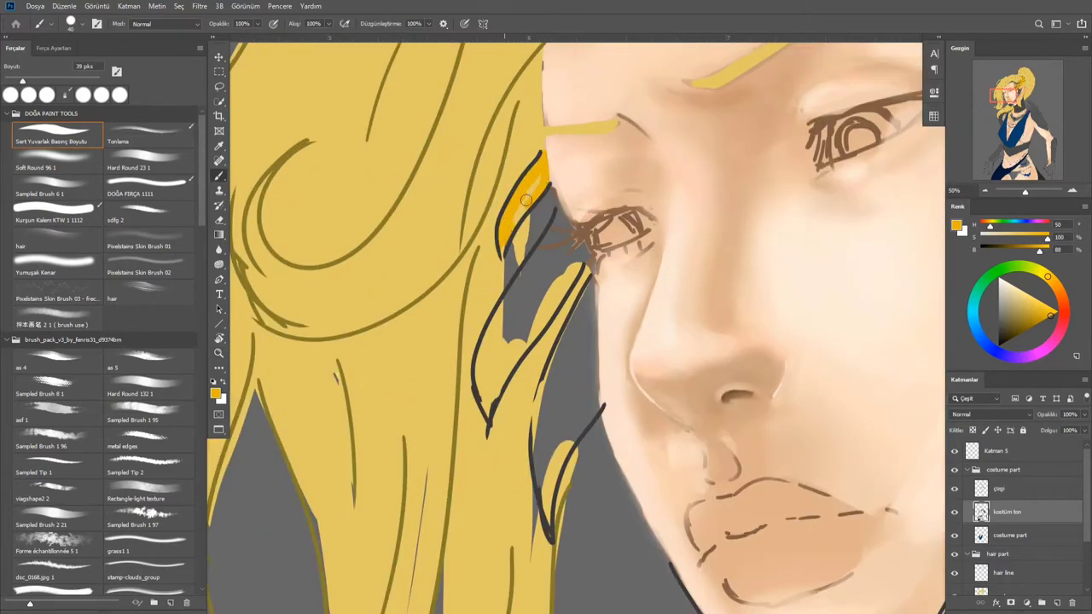
scroll(489, 291, "down", 2)
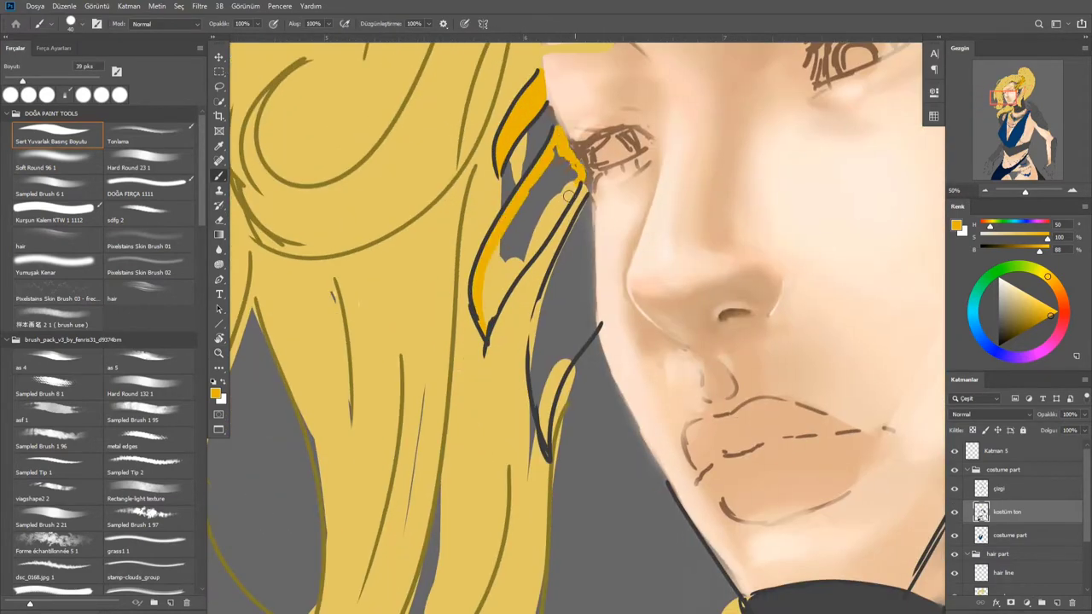
mouse_move(568, 195)
left_mouse_down()
mouse_move(512, 273)
mouse_move(573, 172)
left_mouse_up()
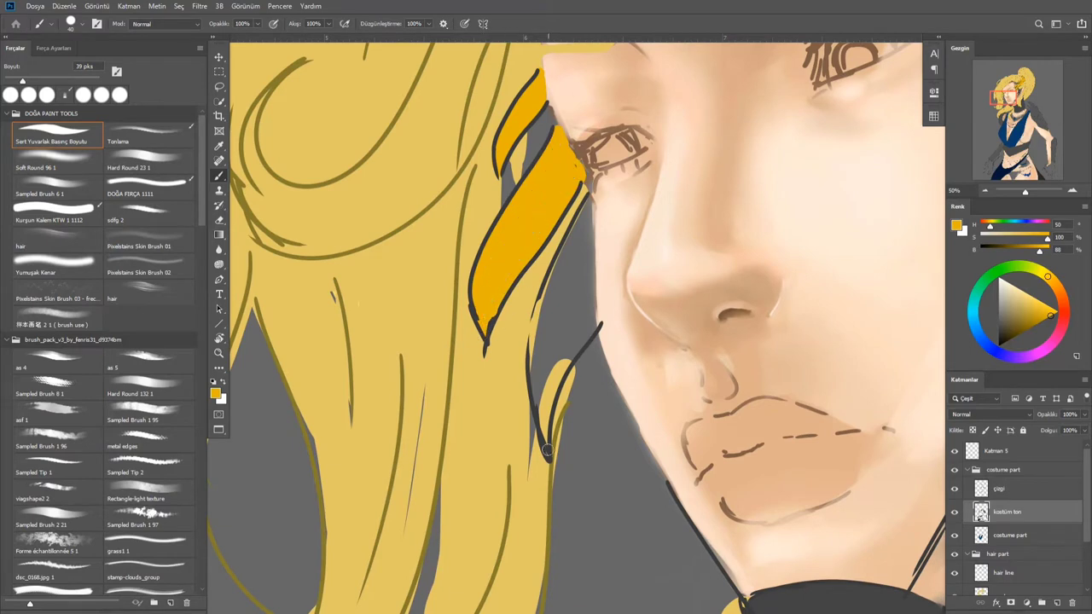
left_click_drag(547, 450, 585, 208)
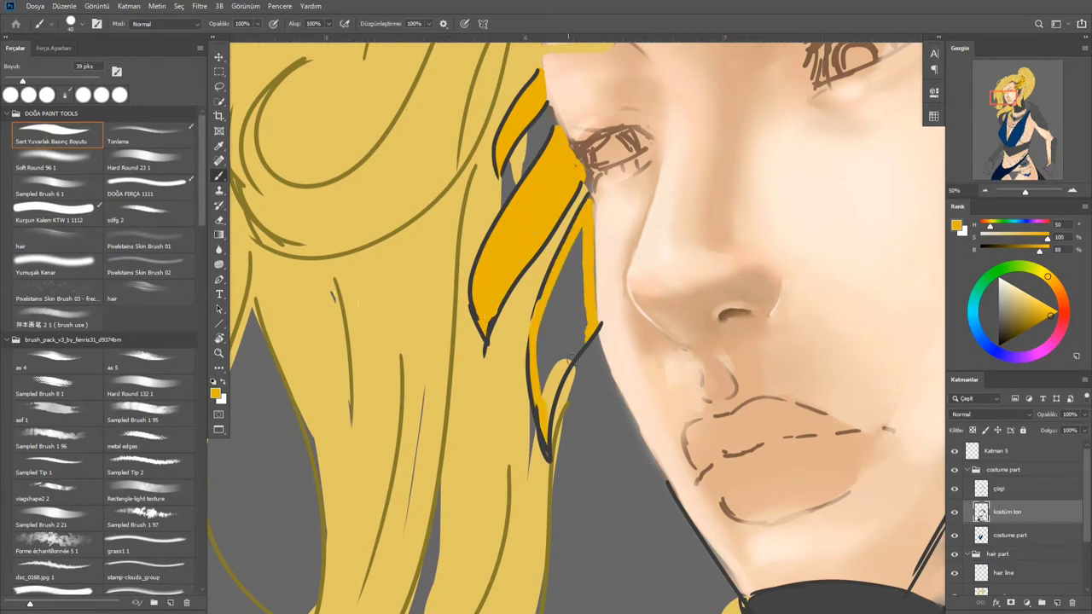
mouse_move(569, 360)
left_mouse_down()
mouse_move(573, 247)
mouse_move(538, 355)
mouse_move(580, 318)
mouse_move(605, 245)
left_mouse_up()
scroll(567, 354, "down", 3)
key("ctrl+minus")
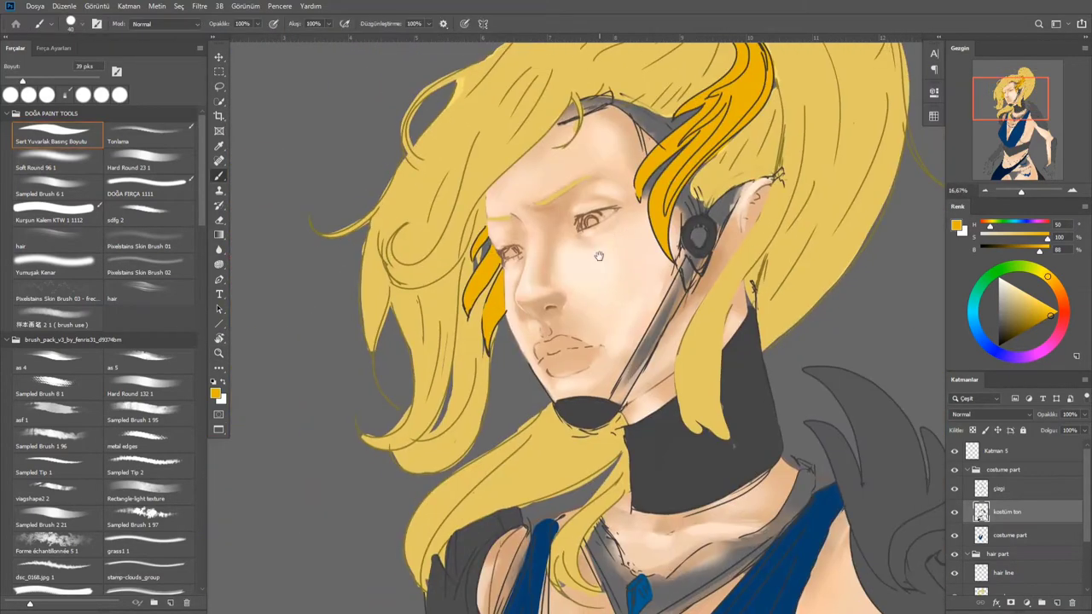
Select the costume part layer and paint the jaw strap dark blue (H 208, S 87, B 29) with a 143 px brush
left_click_drag(731, 207, 667, 127)
left_click(585, 536, "alt")
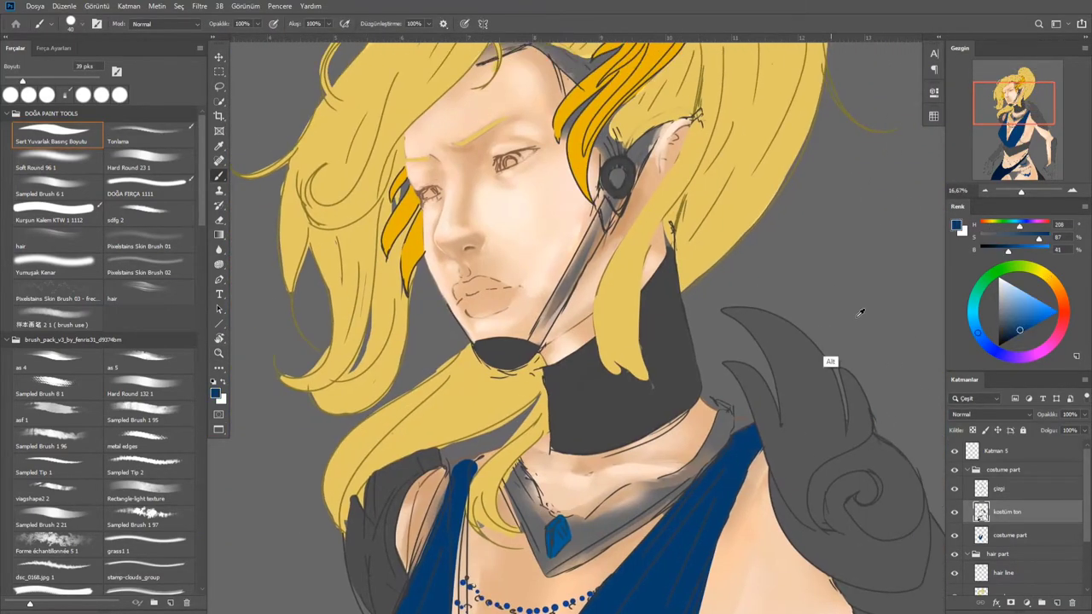
key("ctrl+plus")
left_click_drag(570, 275, 541, 334)
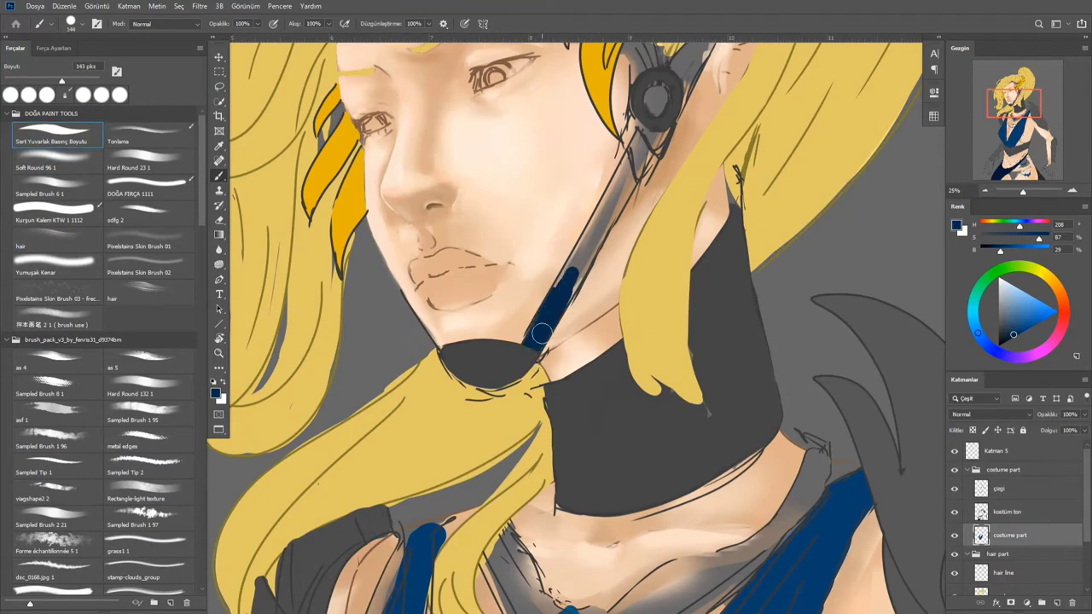
left_click_drag(603, 220, 627, 181)
Paint the rest of the jaw strap and the headpiece around the ear disc dark blue (H 208, S 86, B 29) with a 72 px brush
key("ctrl+plus")
left_click_drag(597, 256, 504, 255)
key("bracketleft")
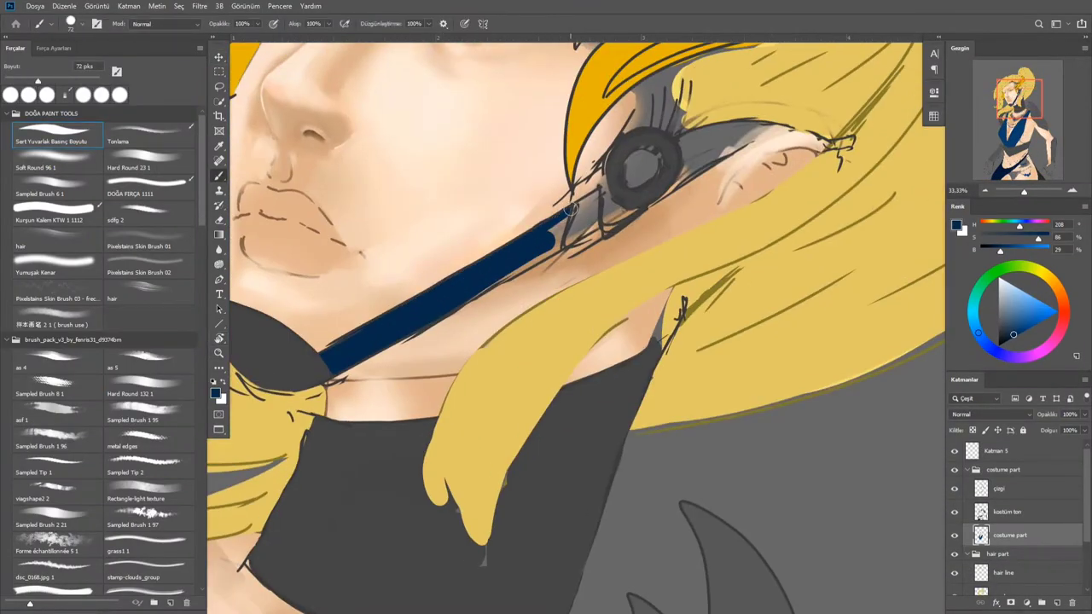
left_click_drag(363, 345, 243, 461)
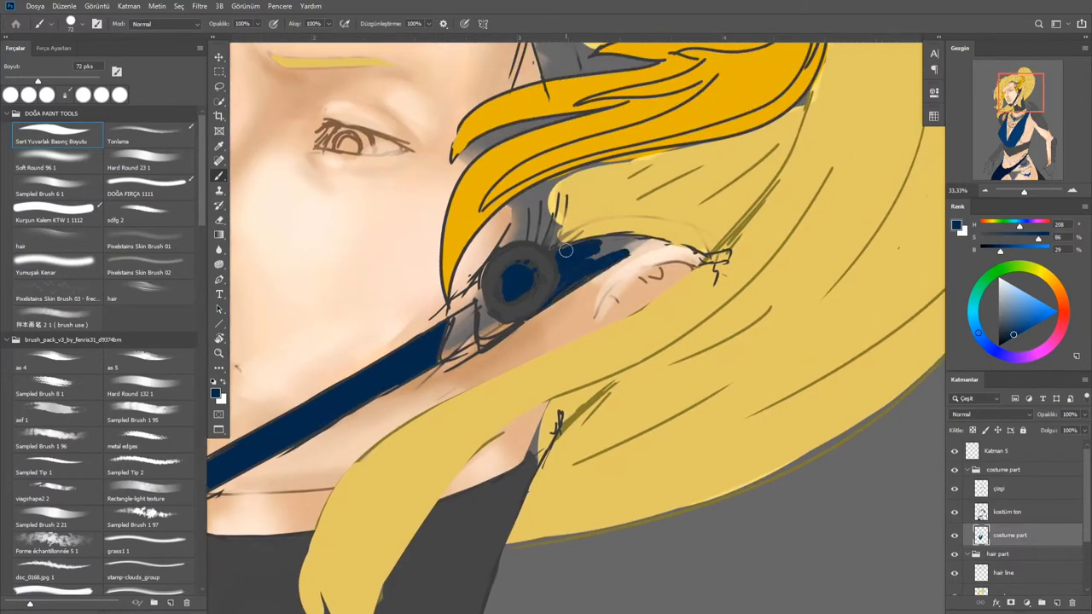
scroll(527, 363, "up", 3)
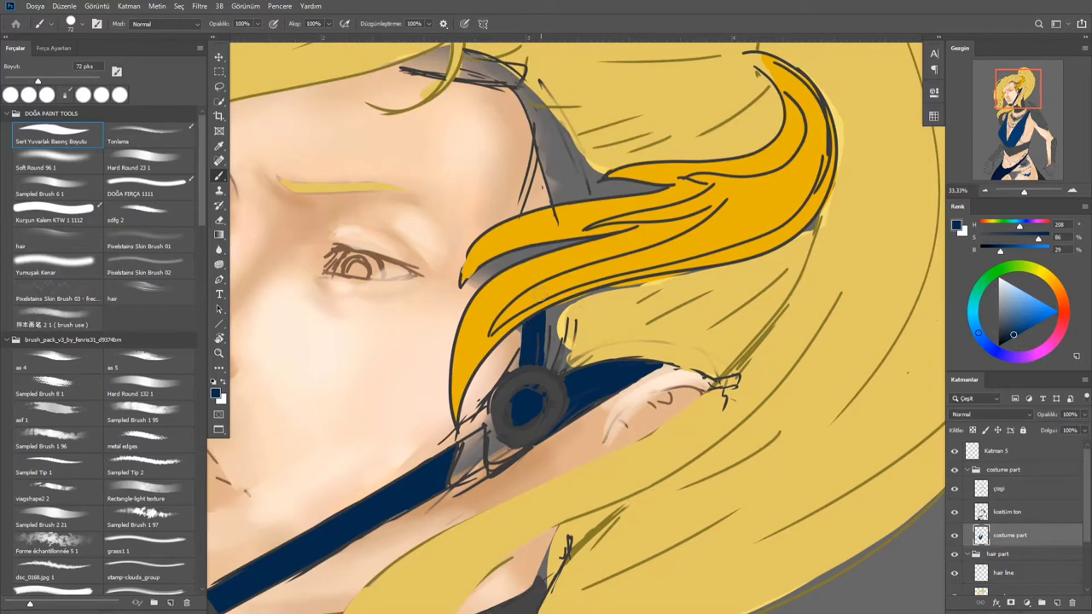
Fill the headpiece band from the temple up across the hairline in the same dark blue
scroll(550, 333, "up", 2)
left_click_drag(471, 285, 605, 319)
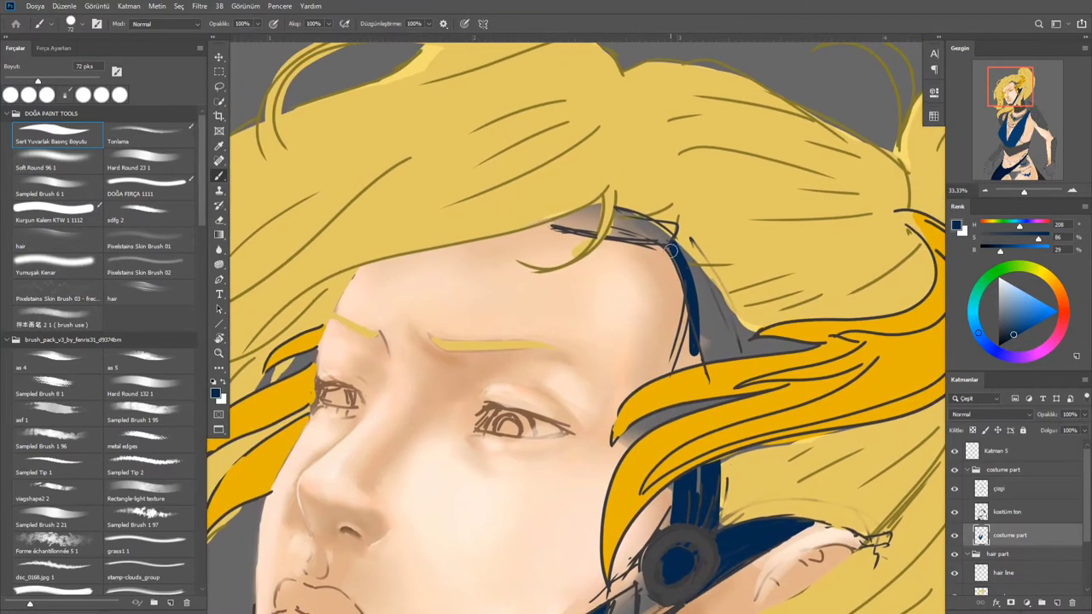
left_click_drag(671, 250, 711, 443)
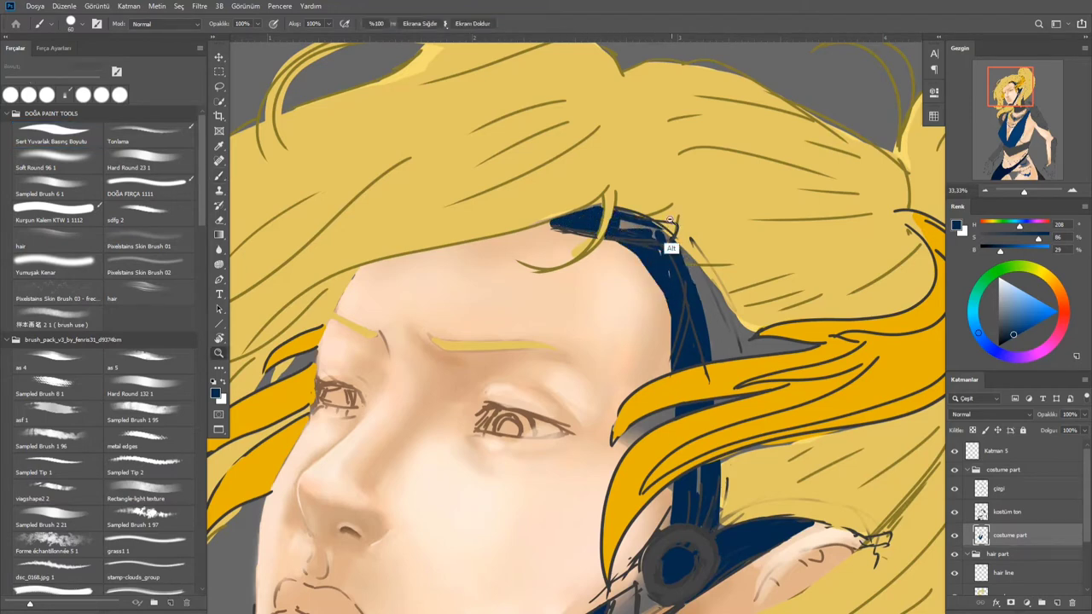
key("ctrl+minus")
left_click_drag(663, 269, 659, 254)
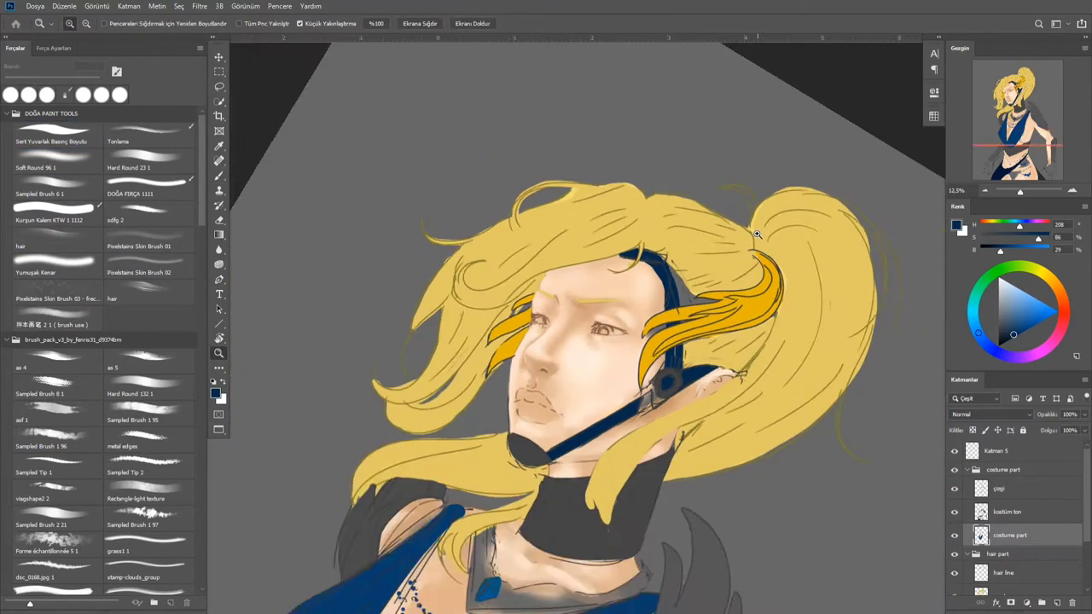
Reset the canvas rotation and paint the V-shaped collar beside the gem mid-grey (H 0, S 0, B 49) with a 78 px brush
key("z")
key("h")
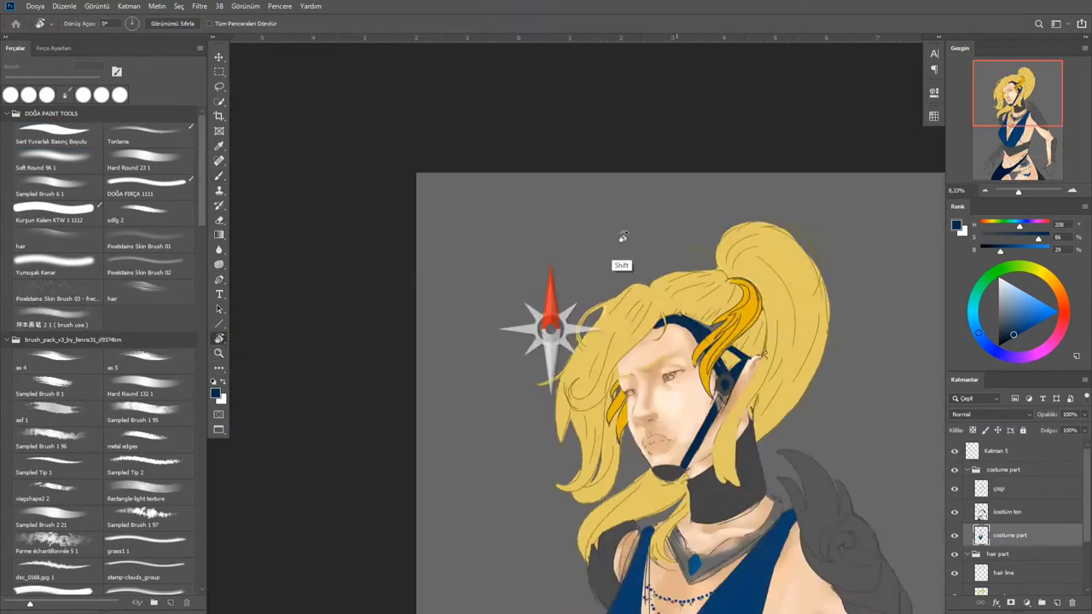
left_click(553, 324)
key("b")
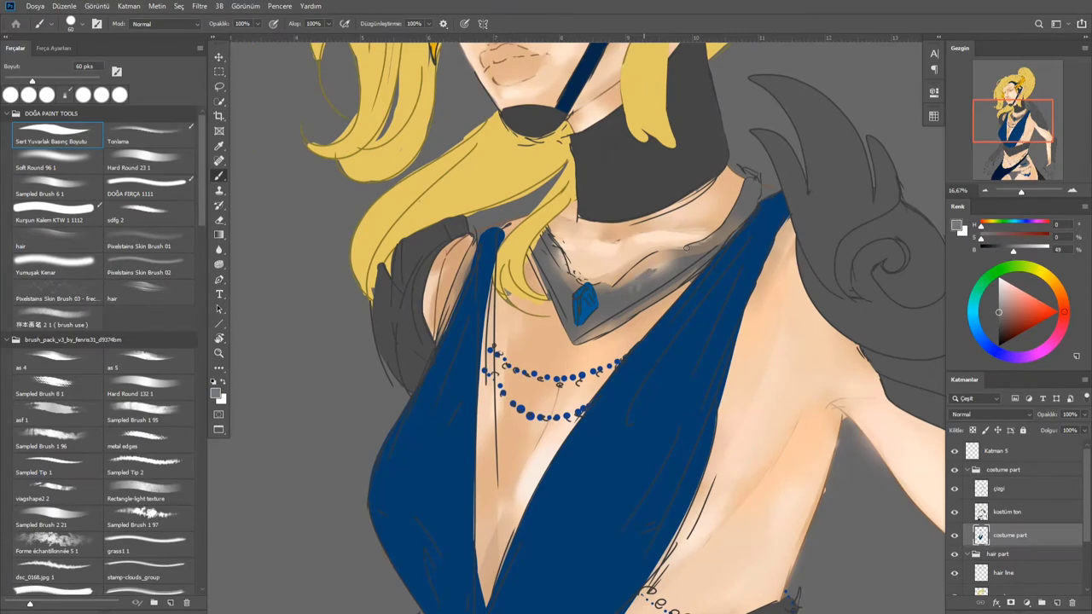
key("ctrl+plus")
mouse_move(685, 247)
left_mouse_down()
mouse_move(631, 281)
mouse_move(706, 244)
mouse_move(510, 495)
mouse_move(597, 447)
left_mouse_up()
scroll(695, 233, "up", 3)
key("h")
scroll(510, 495, "right", 3)
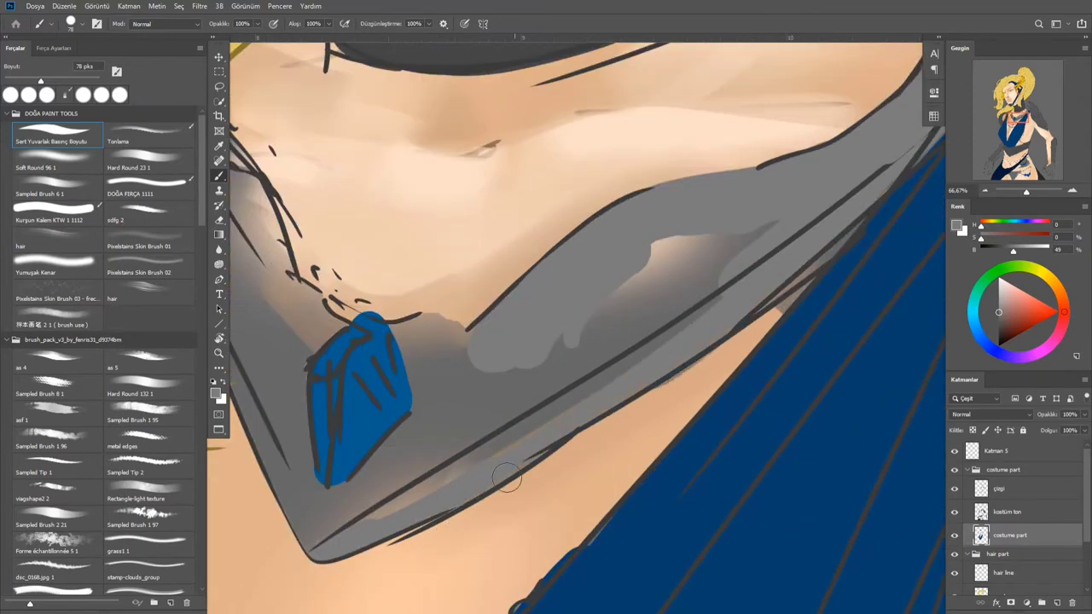
Outline the blue gem and cover the collar's edge beside the hair strands in grey with a 60 px brush
scroll(756, 235, "left", 2)
right_click(624, 220)
mouse_move(441, 312)
left_mouse_down()
mouse_move(375, 290)
mouse_move(456, 375)
mouse_move(341, 341)
left_mouse_up()
mouse_move(364, 462)
left_mouse_down()
mouse_move(525, 359)
mouse_move(572, 462)
left_mouse_up()
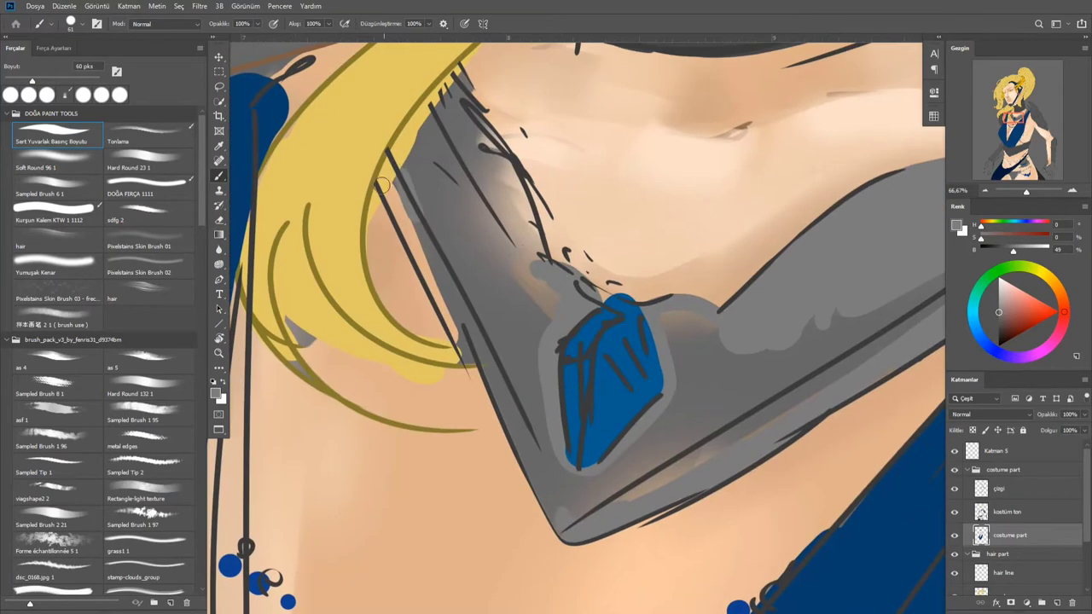
left_click_drag(567, 502, 492, 611)
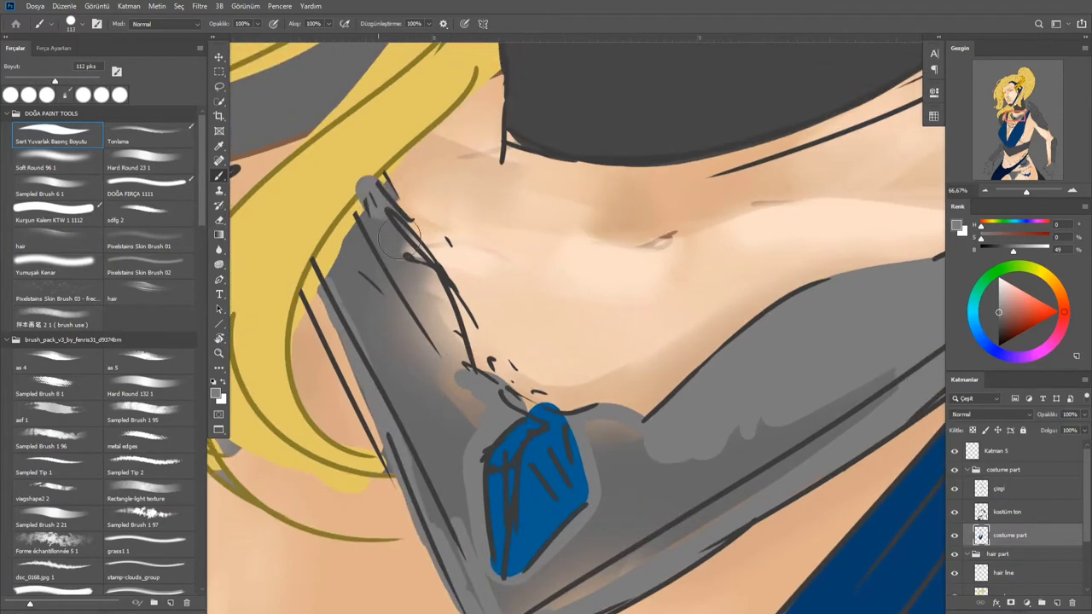
Fill the remaining collar surfaces out to both ends in flat grey with a 112 px brush
mouse_move(334, 292)
left_mouse_down()
mouse_move(409, 477)
mouse_move(446, 378)
mouse_move(396, 247)
left_mouse_up()
mouse_move(588, 312)
left_mouse_down()
mouse_move(480, 305)
mouse_move(597, 324)
mouse_move(358, 507)
left_mouse_up()
scroll(615, 271, "down", 2)
Sample the dress blue (H 208, S 87, B 41) and fill the dress strap where it meets the shoulder armor
left_click(616, 271, "alt")
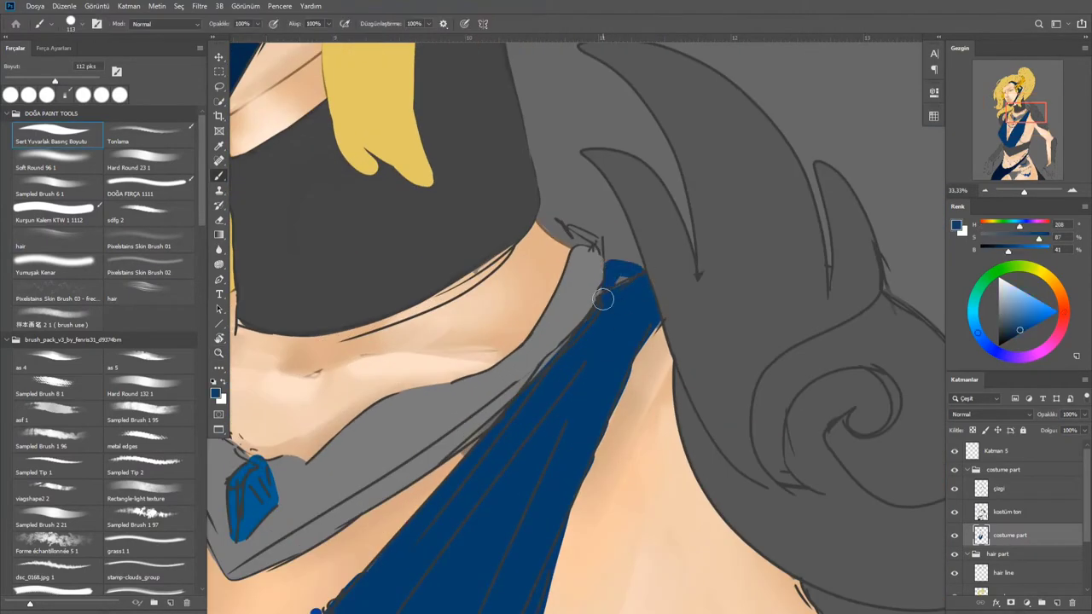
scroll(602, 298, "down", 3)
scroll(471, 226, "up", 3)
key("z")
left_click(470, 226, "alt")
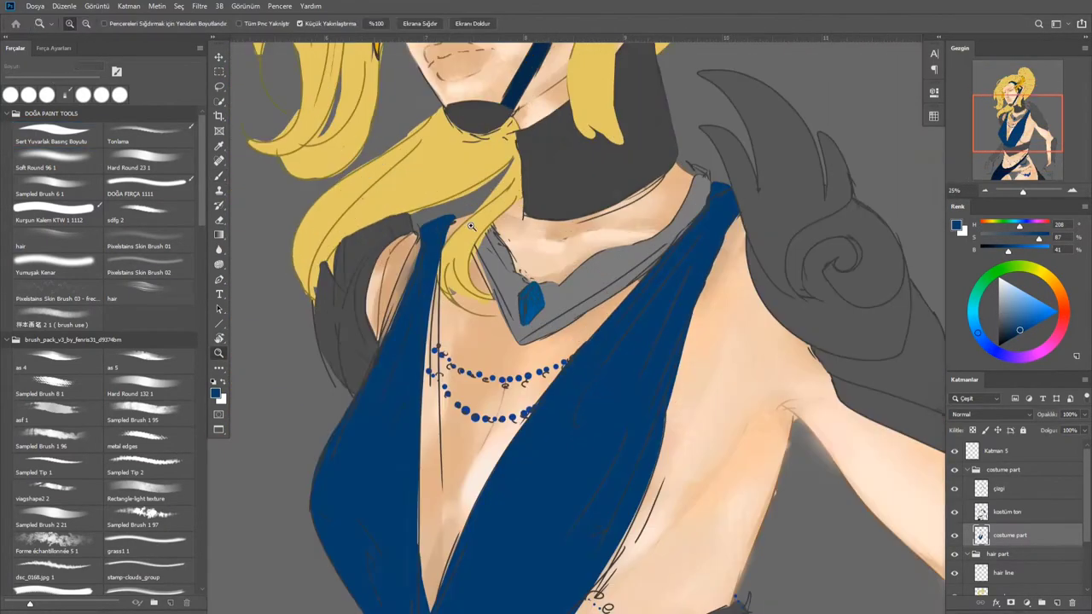
left_click(470, 226)
Sample the collar's grey again and touch up the collar beside the hair strands with the 112 px brush
key("b")
left_click(500, 278, "alt")
scroll(480, 303, "down", 3)
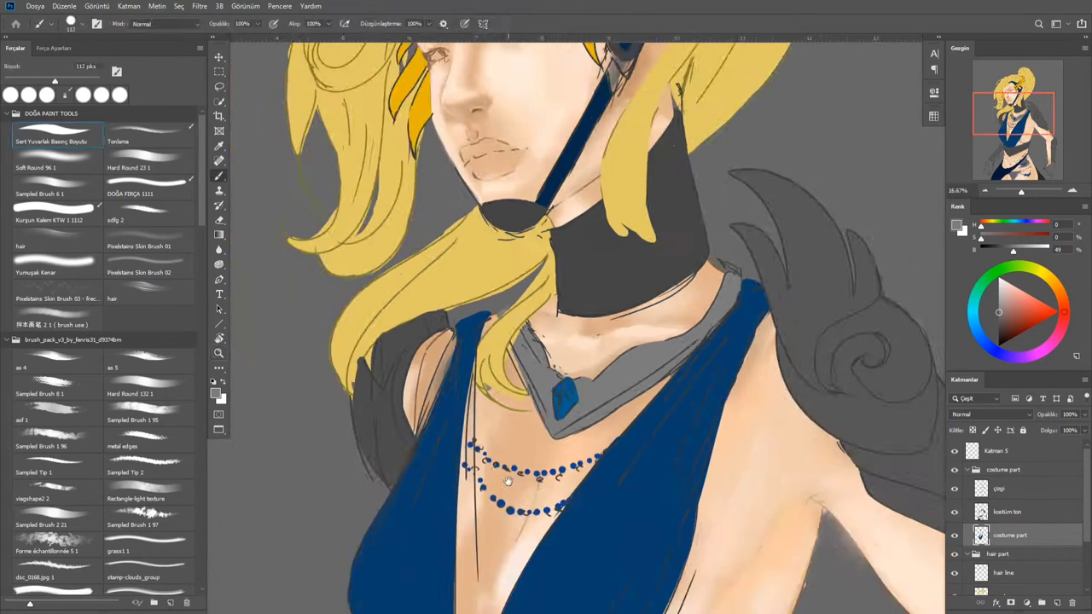
mouse_move(408, 414)
left_mouse_down()
mouse_move(434, 456)
mouse_move(486, 384)
mouse_move(485, 465)
left_mouse_up()
Block in the black lower garment with near-black (H 0, S 0, B 13) using a 350 px brush
key("z")
scroll(453, 476, "up", 3)
key("b")
mouse_move(540, 316)
left_mouse_down()
mouse_move(418, 403)
mouse_move(484, 343)
mouse_move(355, 474)
mouse_move(395, 349)
left_mouse_up()
scroll(394, 349, "down", 2)
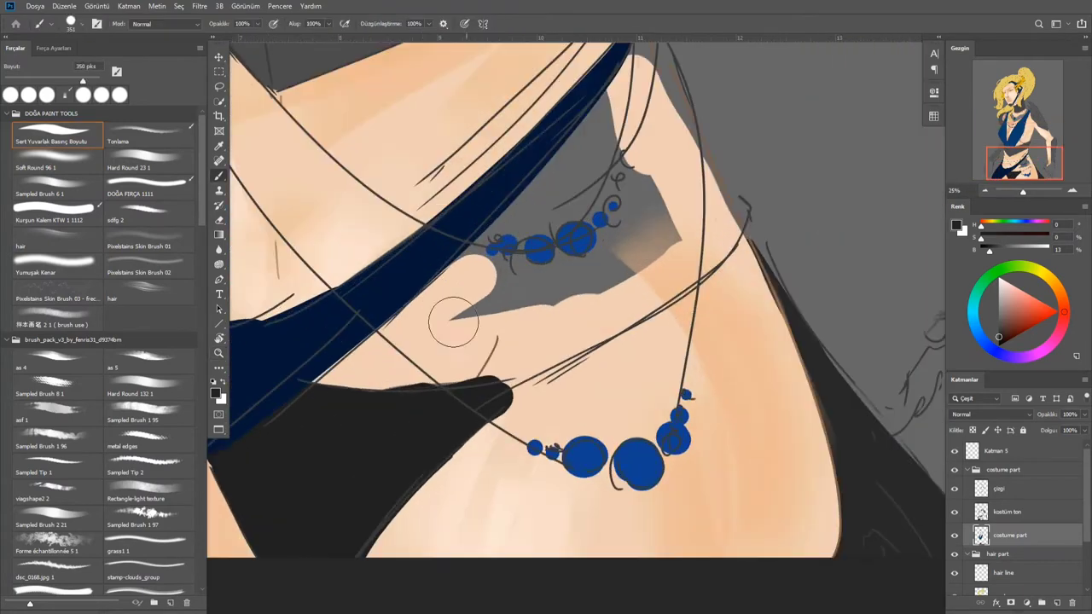
Select the cilt ton layer and fill the bare forearm with sampled skin tone (H 27, S 31, B 92) using a 222 px brush
scroll(497, 333, "down", 1)
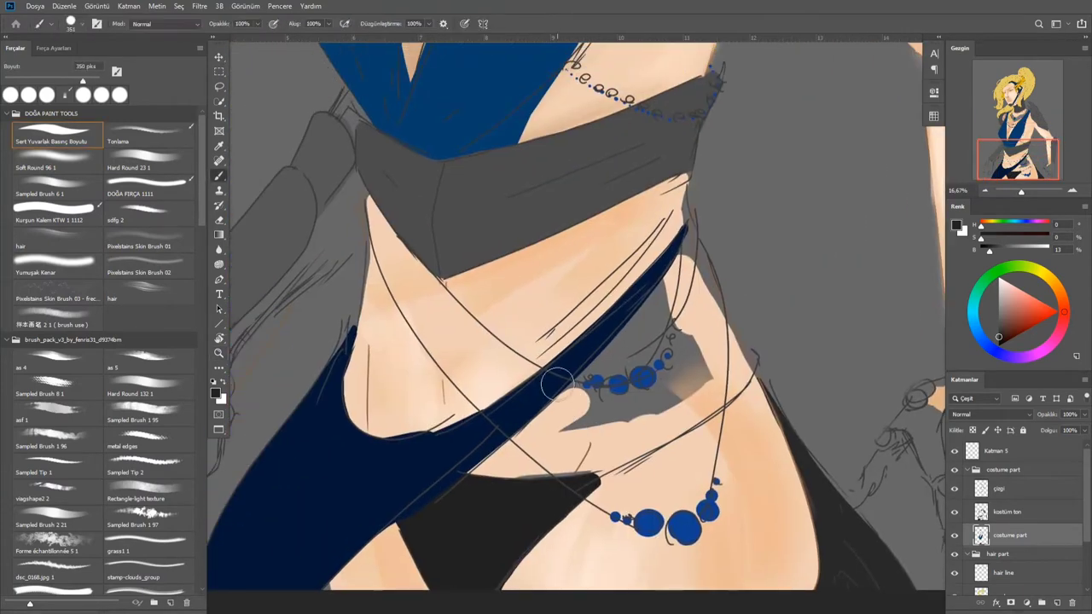
left_click_drag(497, 334, 597, 400)
scroll(1023, 511, "down", 3)
left_click(1081, 516)
left_click_drag(1081, 516, 1081, 589)
left_click(1006, 519)
left_click(450, 317, "alt")
mouse_move(450, 317)
left_mouse_down()
mouse_move(511, 213)
mouse_move(529, 145)
mouse_move(391, 388)
mouse_move(392, 422)
left_mouse_up()
left_click_drag(643, 382, 487, 285)
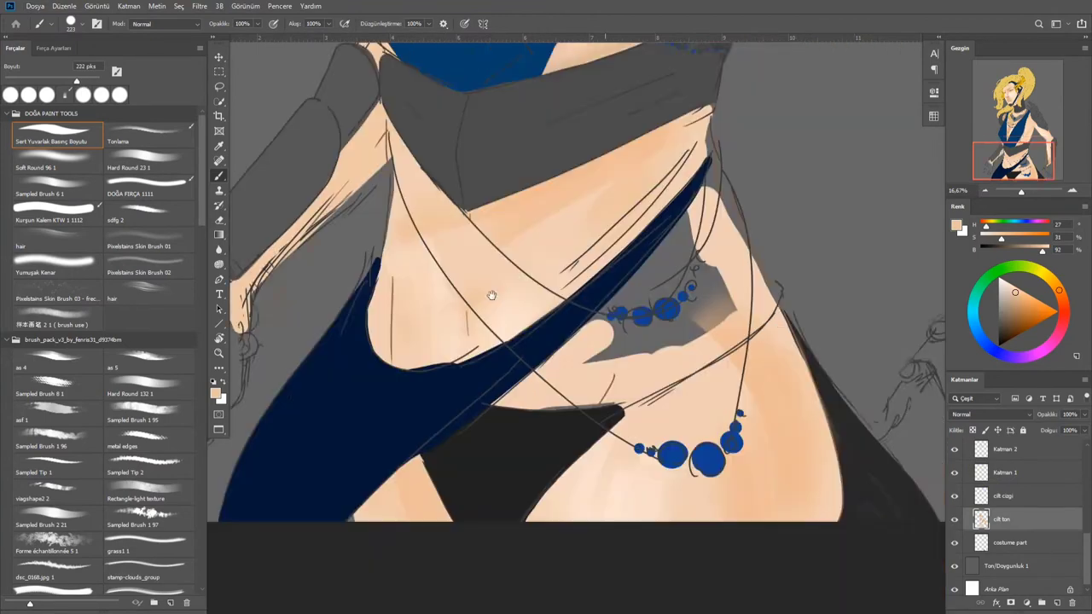
On the saç ton layer, fill the gap between the headpiece and the hair in blonde (H 50, S 54, B 88) with a 220 px brush
left_click_drag(921, 129, 641, 251)
left_click(776, 218, "ctrl+alt")
left_click_drag(775, 219, 861, 112)
key("b")
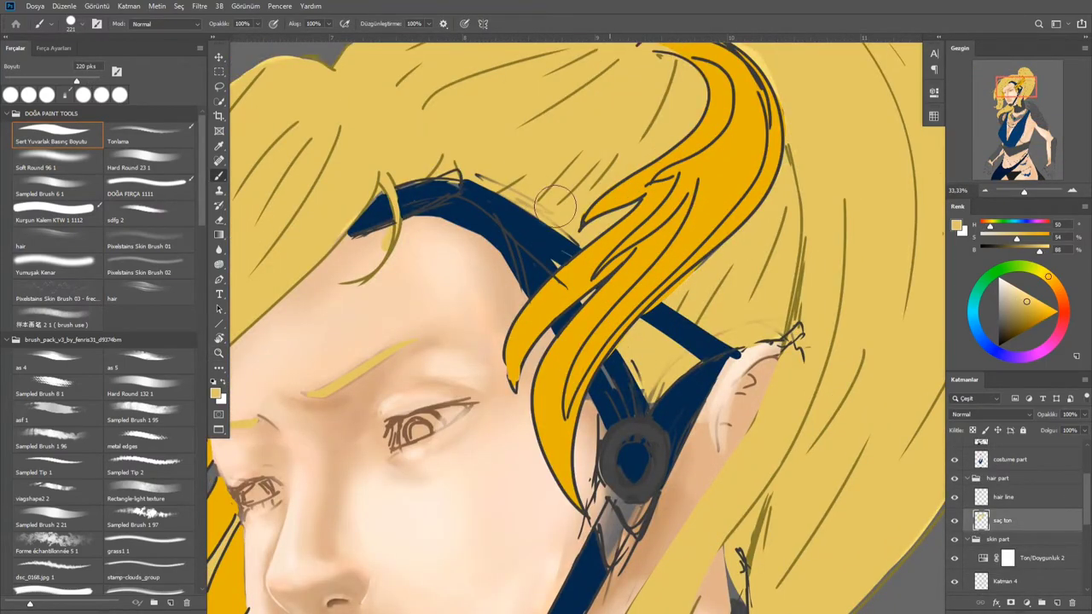
left_click_drag(694, 109, 655, 176)
key("ctrl+minus")
key("ctrl+minus")
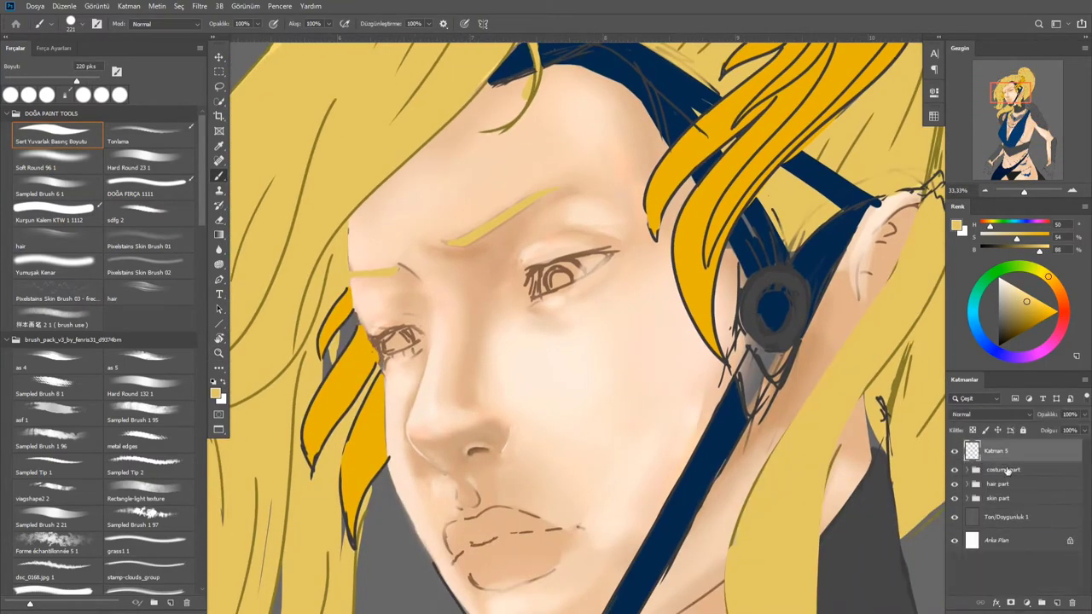
Choose the Soft Round 96 1 brush at 112 px with a pink tone (H 13, S 43, B 79) for the lips
left_click_drag(496, 474, 532, 335)
left_click(56, 158)
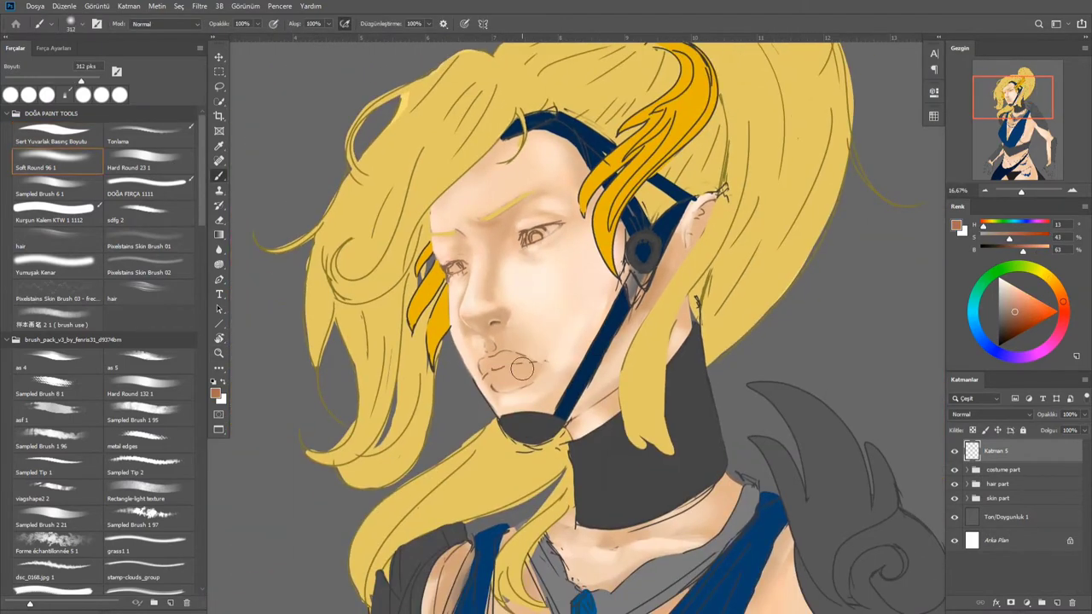
key("ctrl+plus")
left_click(1006, 495)
mouse_move(491, 281)
left_mouse_down()
mouse_move(458, 307)
mouse_move(500, 285)
left_mouse_up()
key("ctrl+z")
key("bracketleft")
key("bracketleft")
key("bracketleft")
key("bracketleft")
key("bracketleft")
key("bracketleft")
key("ctrl+plus")
key("ctrl+z")
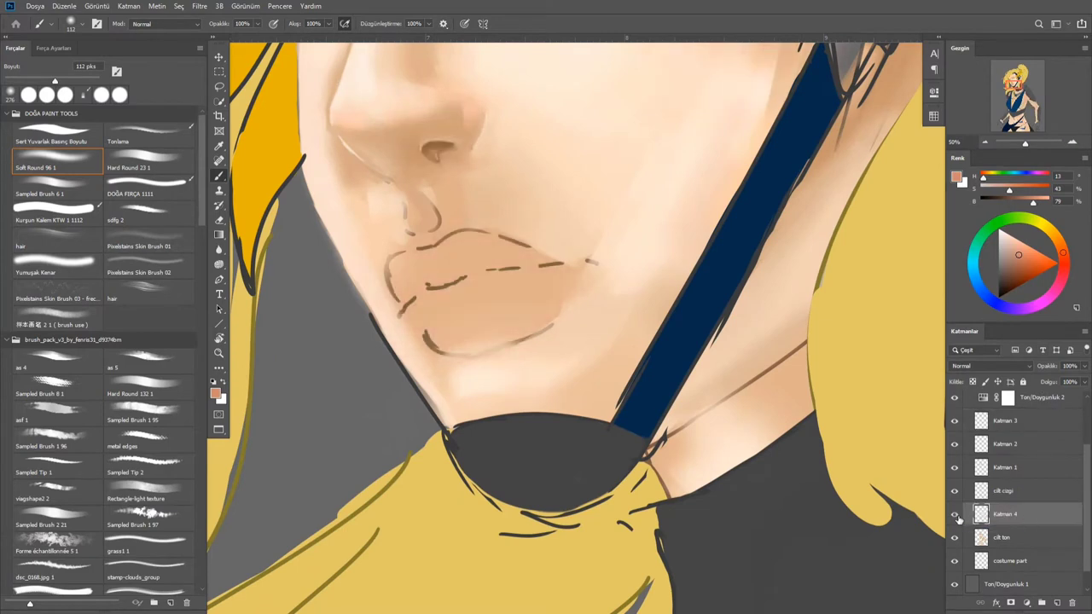
Add a new layer directly above the cilt ton layer and name it dudak
left_click(1015, 532)
key("ctrl+shift+alt+n")
double_click(1019, 536)
type("dudak")
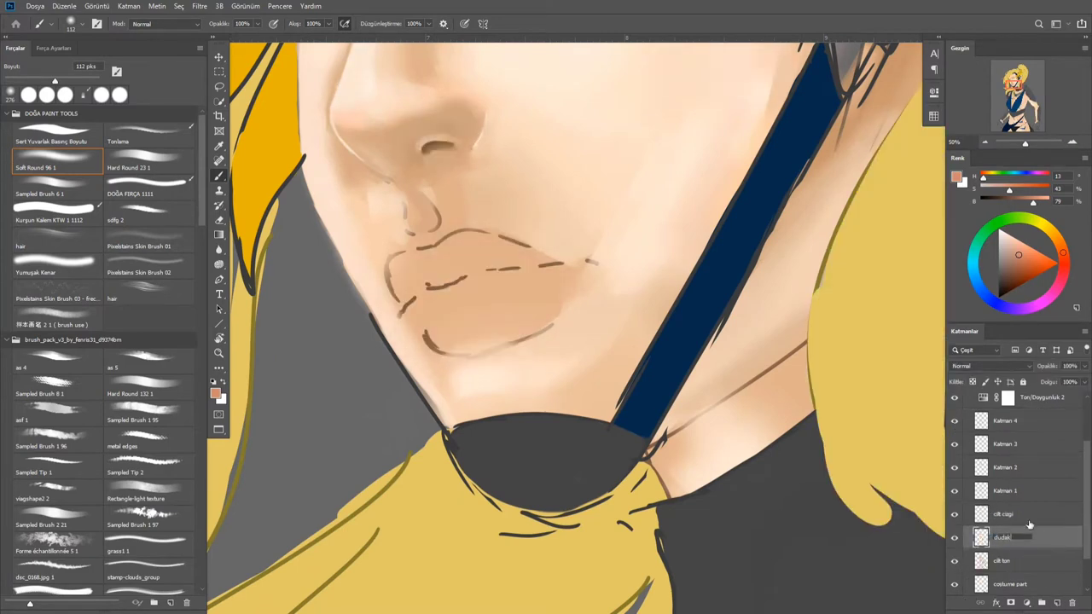
Fill both lips in pink with a 138 px soft brush on the dudak layer, keeping the layer below the skin line art
key("bracketright")
mouse_move(401, 272)
left_mouse_down()
mouse_move(464, 286)
mouse_move(540, 276)
mouse_move(554, 290)
left_mouse_up()
key("ctrl+bracketright")
key("ctrl+bracketright")
key("ctrl+bracketright")
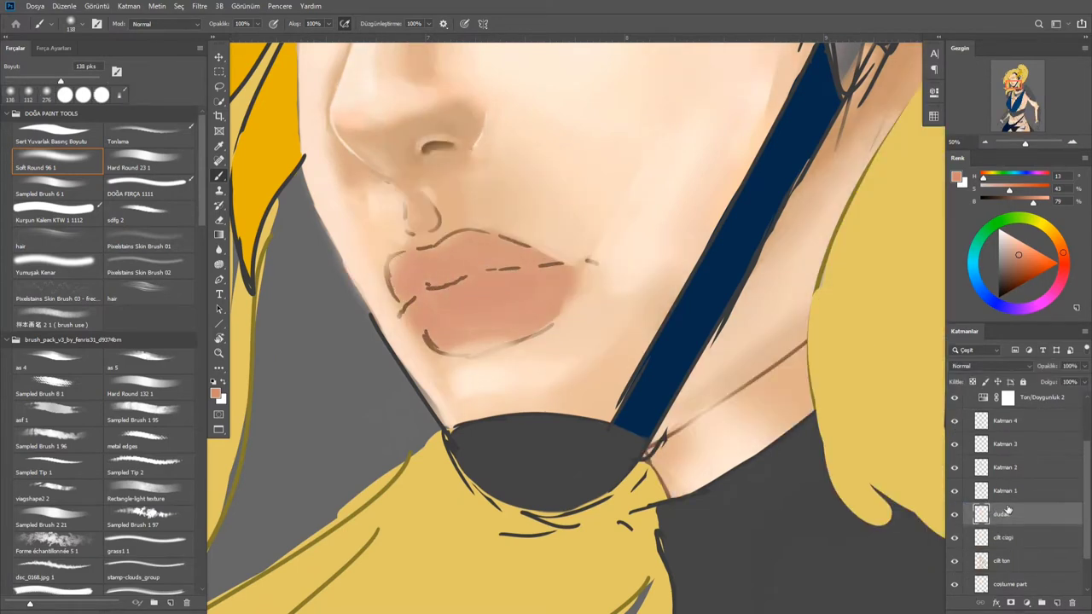
left_click_drag(461, 341, 537, 308)
key("ctrl+bracketleft")
key("ctrl+bracketleft")
key("ctrl+bracketleft")
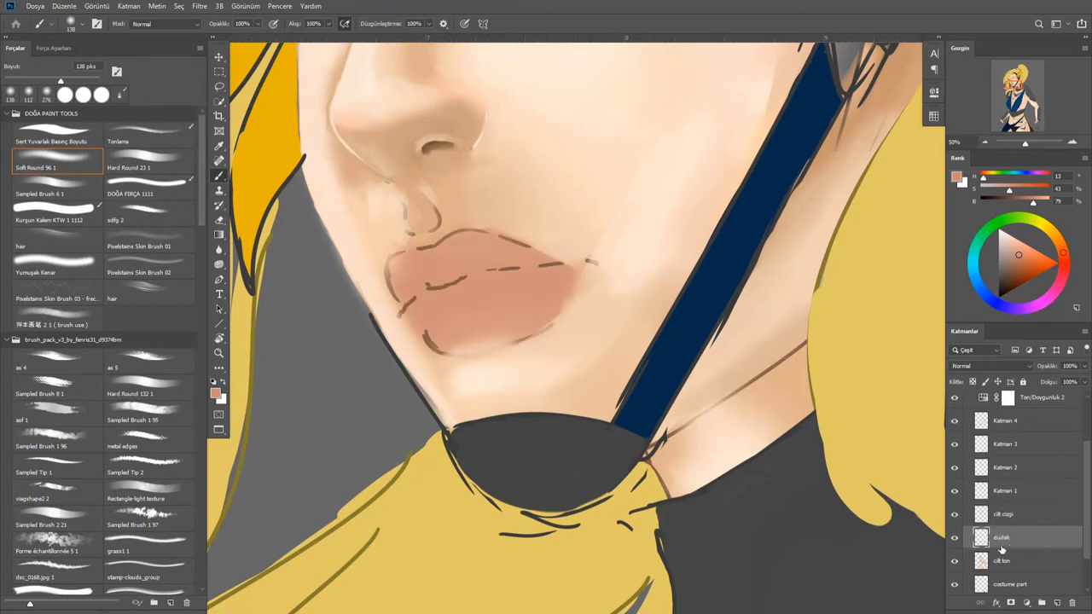
Shade along the mouth line and the top of the lower lip in darker reddish brown (H 13, S 64, B 66), reducing the brush to 30 px
left_click(465, 290, "alt")
key("bracketleft")
key("bracketleft")
key("bracketleft")
key("bracketleft")
key("bracketleft")
key("bracketleft")
key("bracketleft")
key("bracketleft")
key("bracketleft")
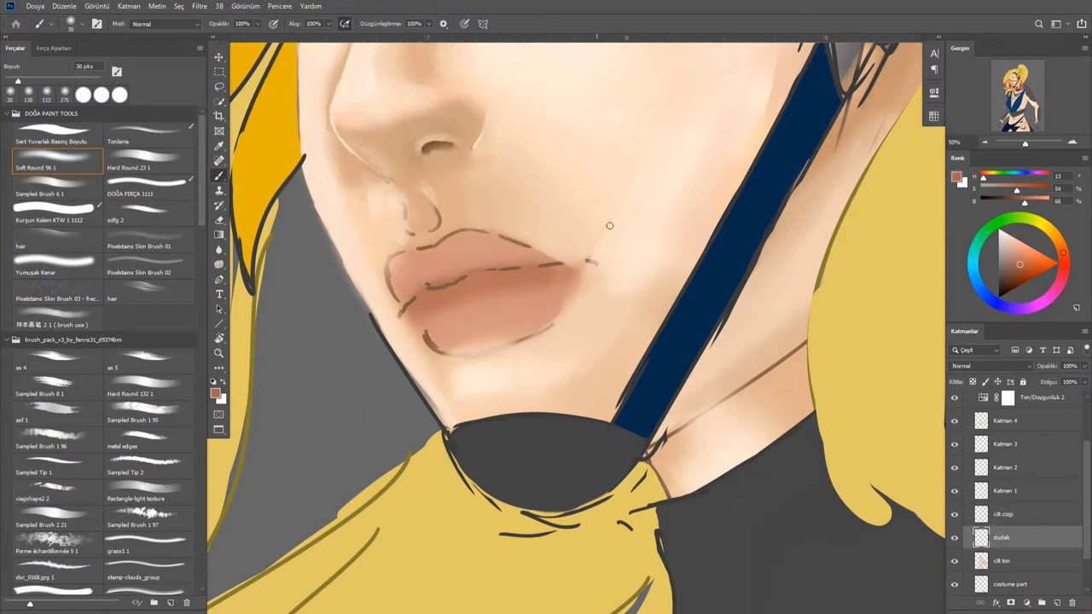
Softly shade the upper lip with a sampled lip tone (H 13, S 48, B 70) and a 148 px soft brush
left_click(486, 292, "alt")
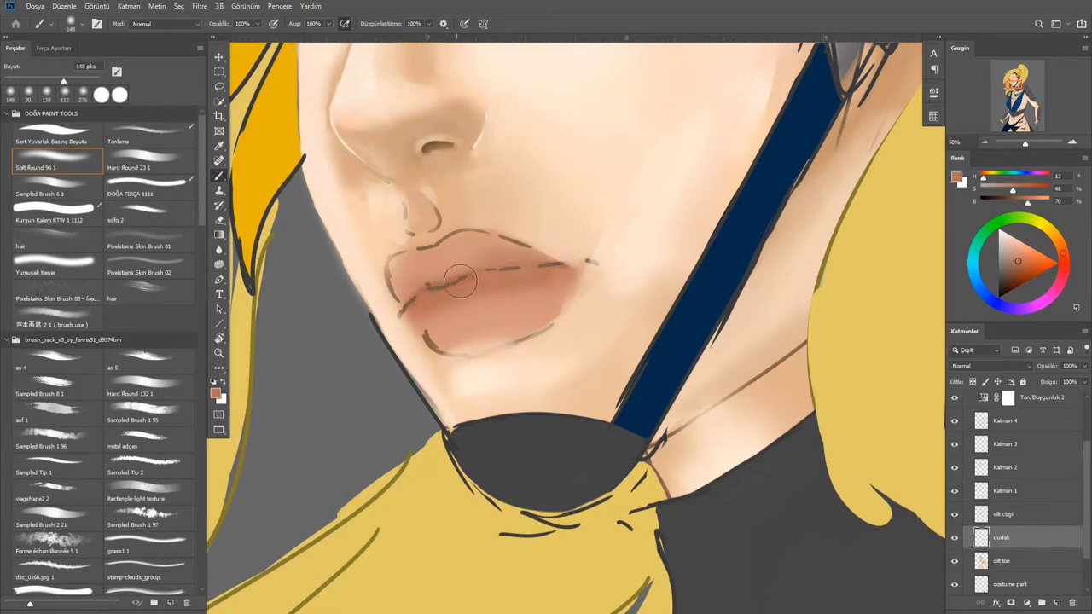
key("bracketright")
key("bracketright")
key("bracketright")
key("bracketright")
key("bracketright")
key("bracketright")
key("bracketright")
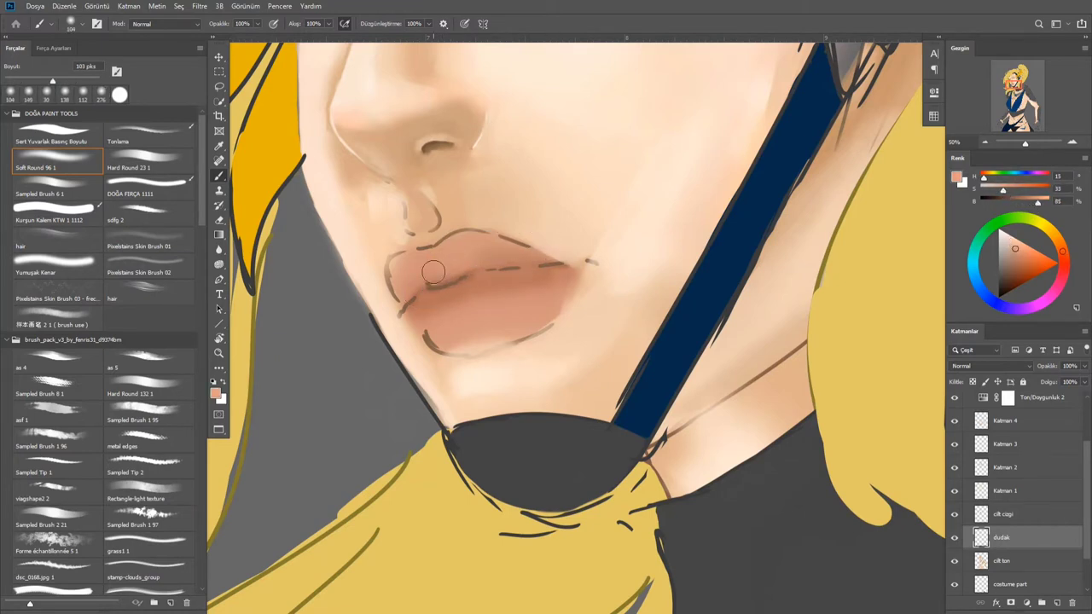
Add soft light-peach highlights (H 15, S 33, B 85) to both lips with a 103 px brush, and reduce the brush to 71 px
mouse_move(433, 271)
left_mouse_down()
mouse_move(445, 323)
mouse_move(475, 310)
left_mouse_up()
left_click(450, 254, "alt")
key("bracketleft")
key("bracketleft")
key("bracketleft")
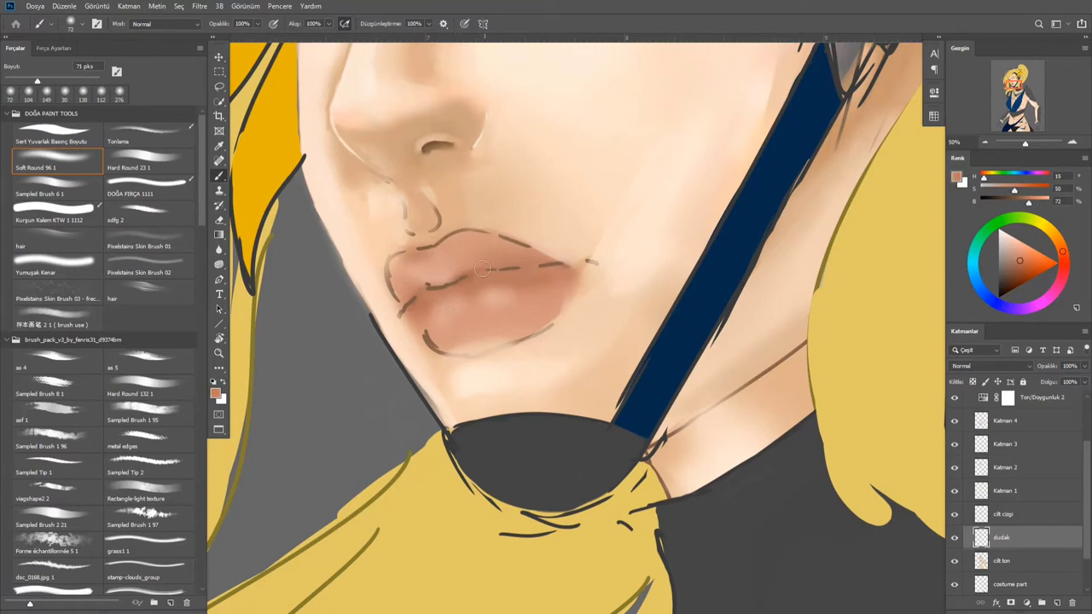
Darken the mouth line and lip corners in brown-red (H 14, S 57, B 60) with a 21 px soft brush
scroll(460, 273, "up", 2)
key("bracketleft")
key("bracketleft")
key("bracketleft")
key("bracketleft")
key("bracketleft")
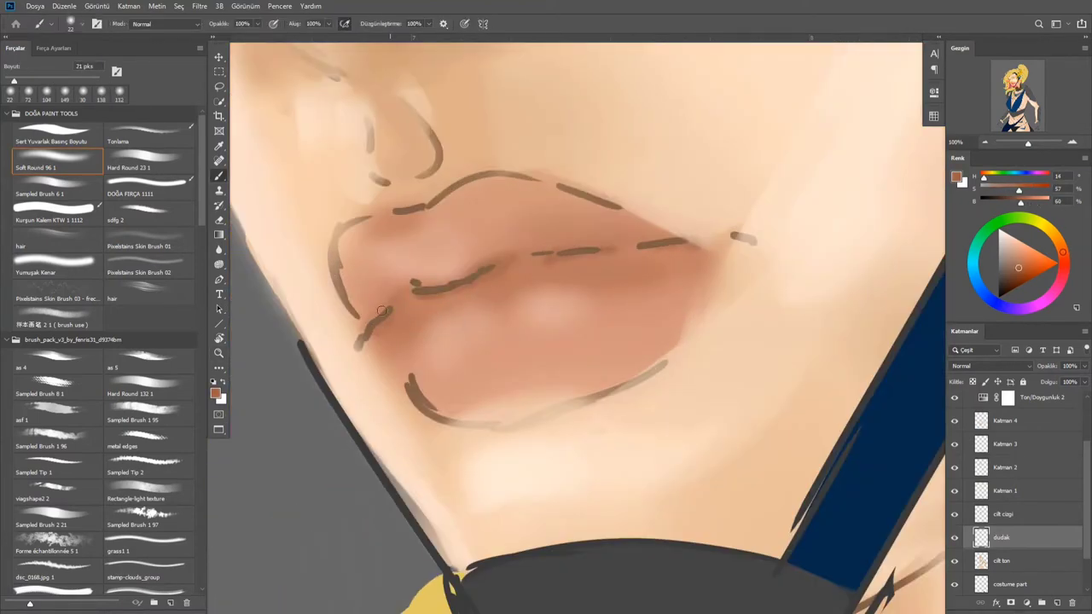
Move the dudak layer above Katman 2 and scale the lips proportionally to 93.11%
scroll(382, 311, "down", 3)
key("ctrl+bracketright")
key("ctrl+bracketright")
key("ctrl+bracketright")
key("ctrl+t")
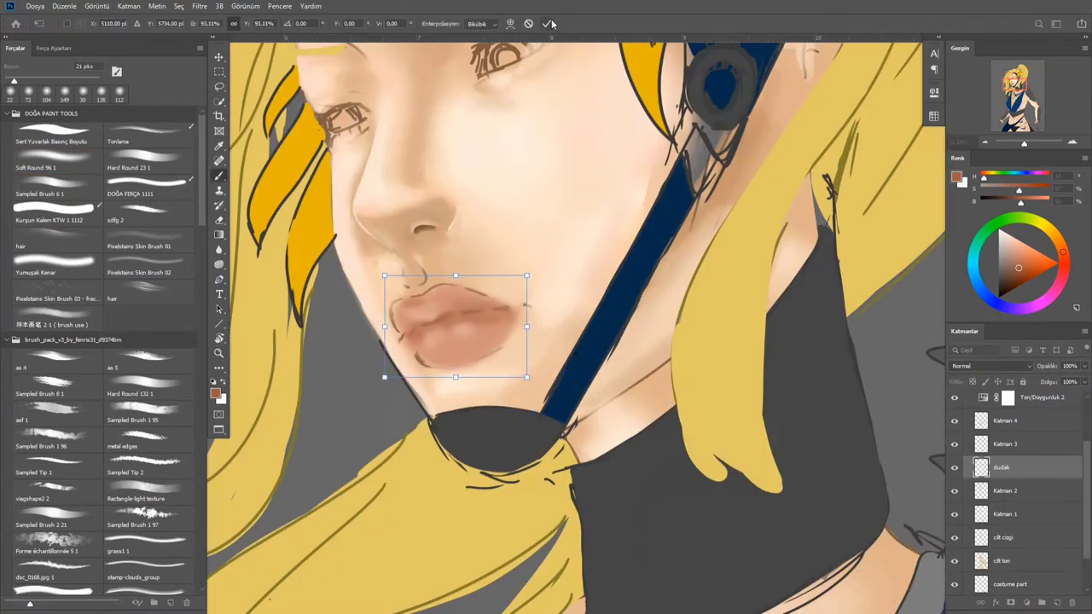
left_click(550, 24)
Paint over the upper lip's lower edge in light peach (H 15, S 32, B 85) and soften the mouth line with the 117 px Tonlama brush
left_click(51, 158)
scroll(442, 306, "up", 2)
left_click(442, 305, "alt")
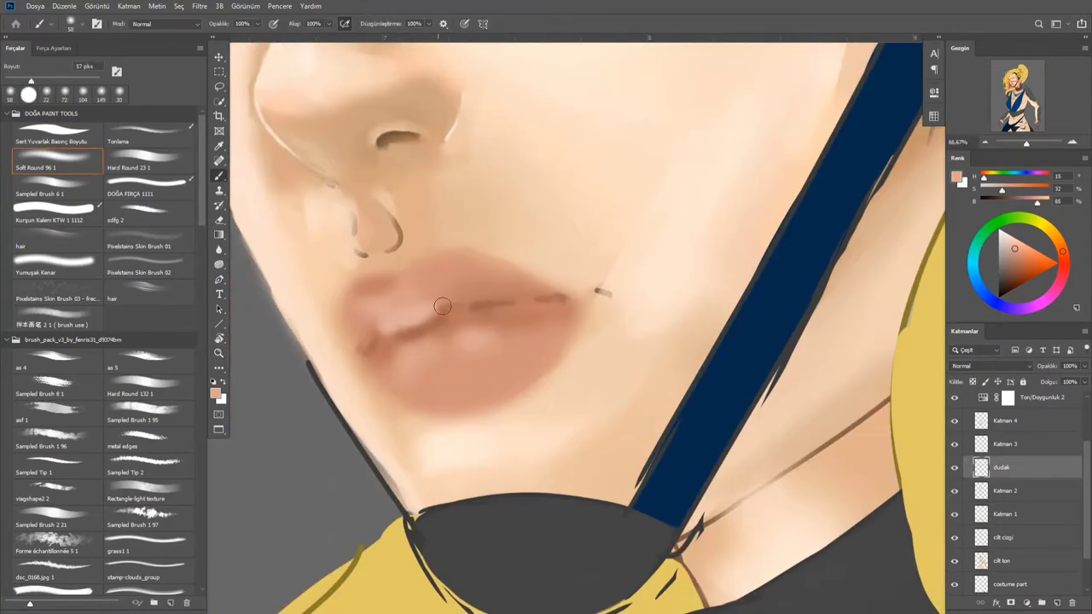
key("comma")
left_click(489, 322, "alt")
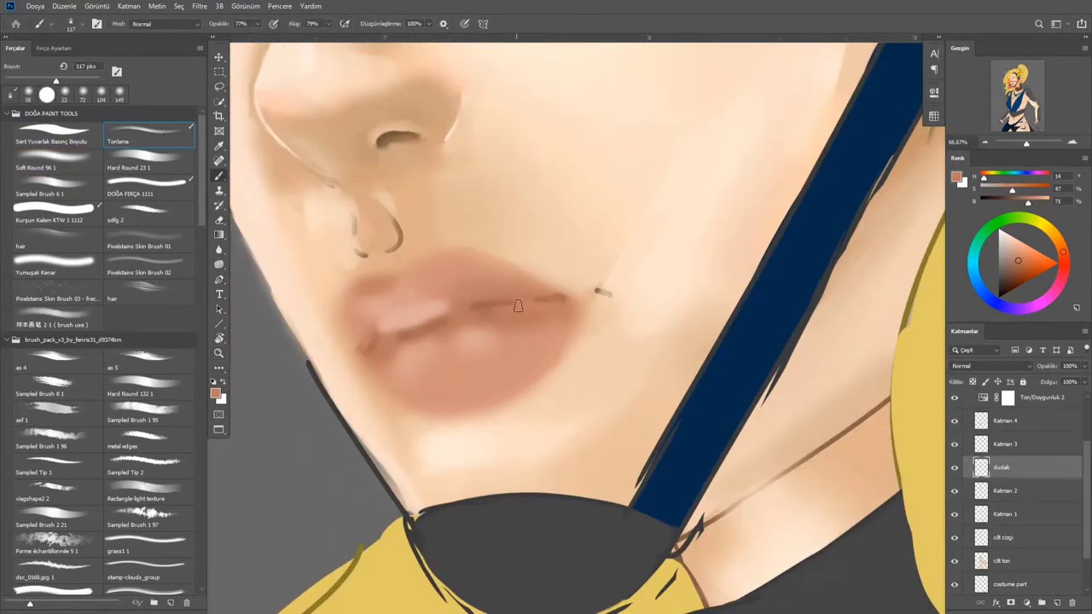
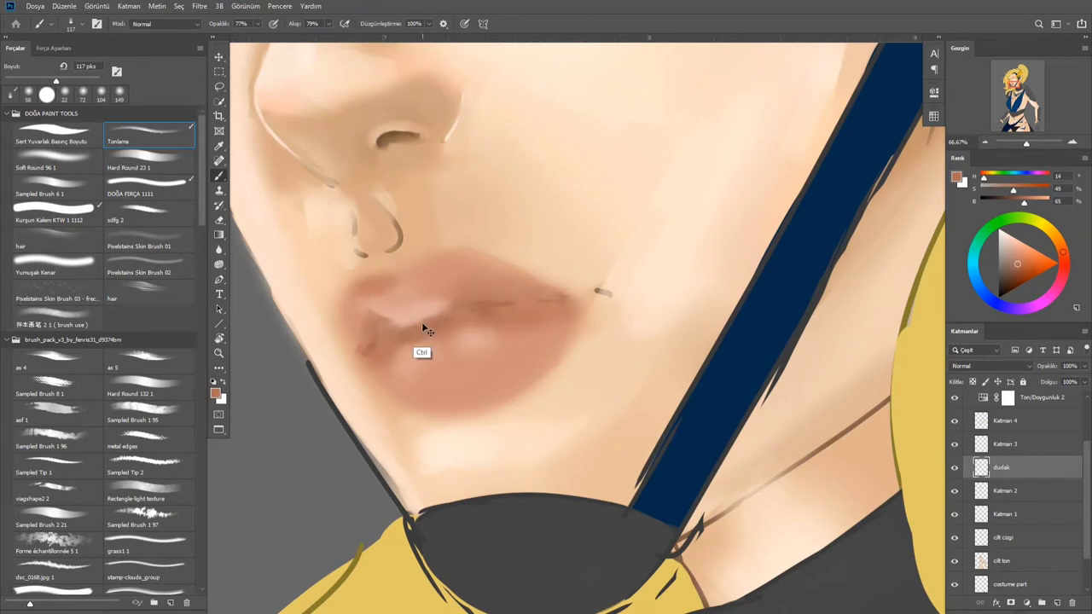
Redefine the shadow between the lips in dark brown-red (H 14, S 60, B 58) with the Tonlama brush at 77 px
scroll(403, 345, "up", 2)
left_click(466, 343, "alt")
left_click_drag(478, 290, 463, 287)
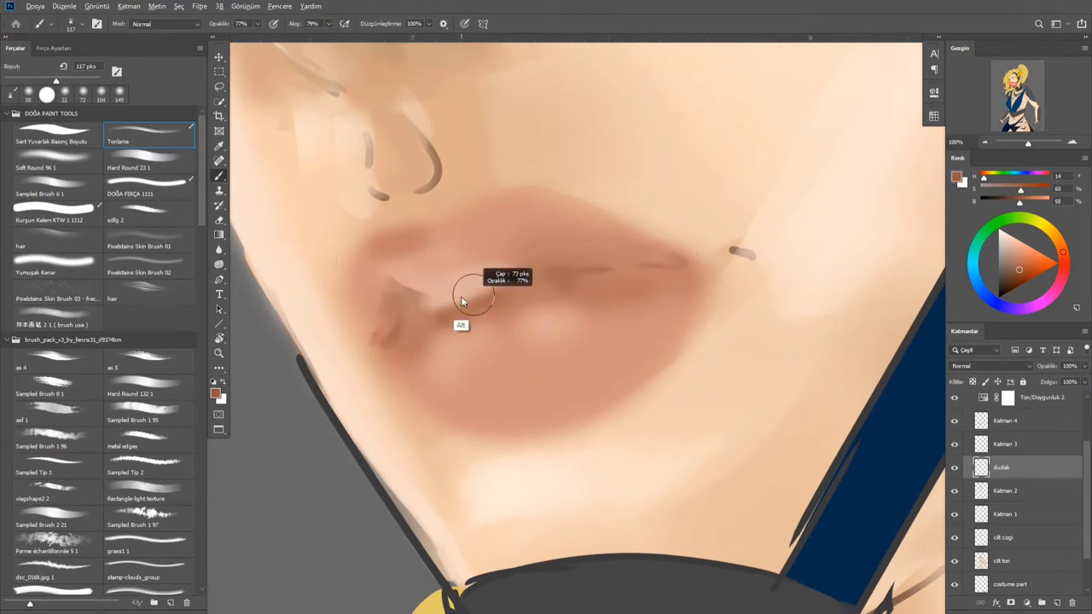
left_click_drag(585, 266, 708, 265)
left_click_drag(510, 272, 432, 297)
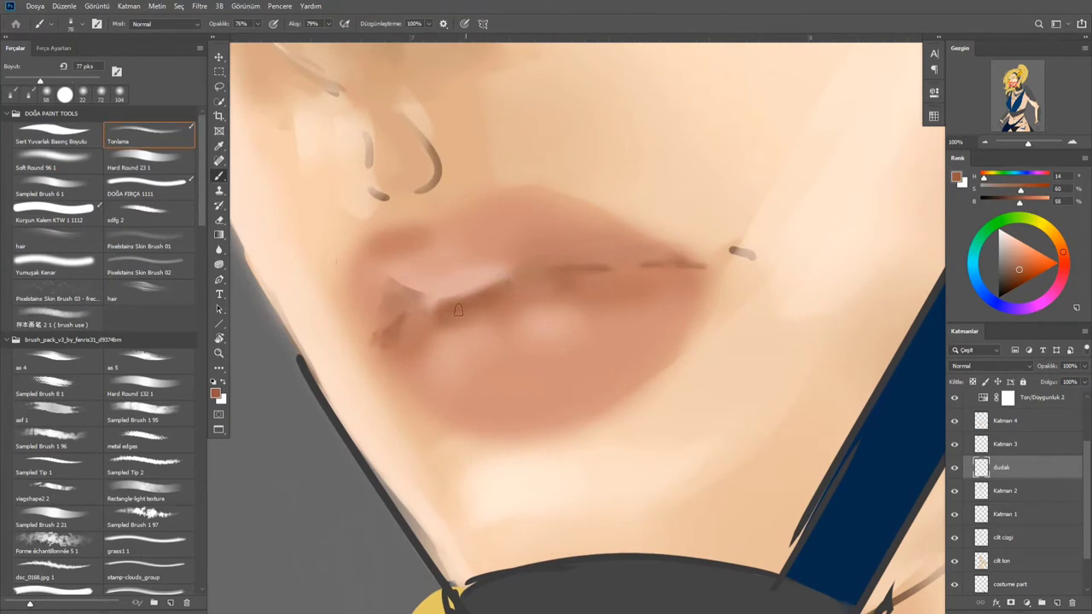
Highlight the lower lip in light peach (H 15, S 30, B 86) and clean its lower edge with skin tone (H 24, S 33, B 84)
left_click(468, 282, "alt")
left_click_drag(467, 341, 460, 341)
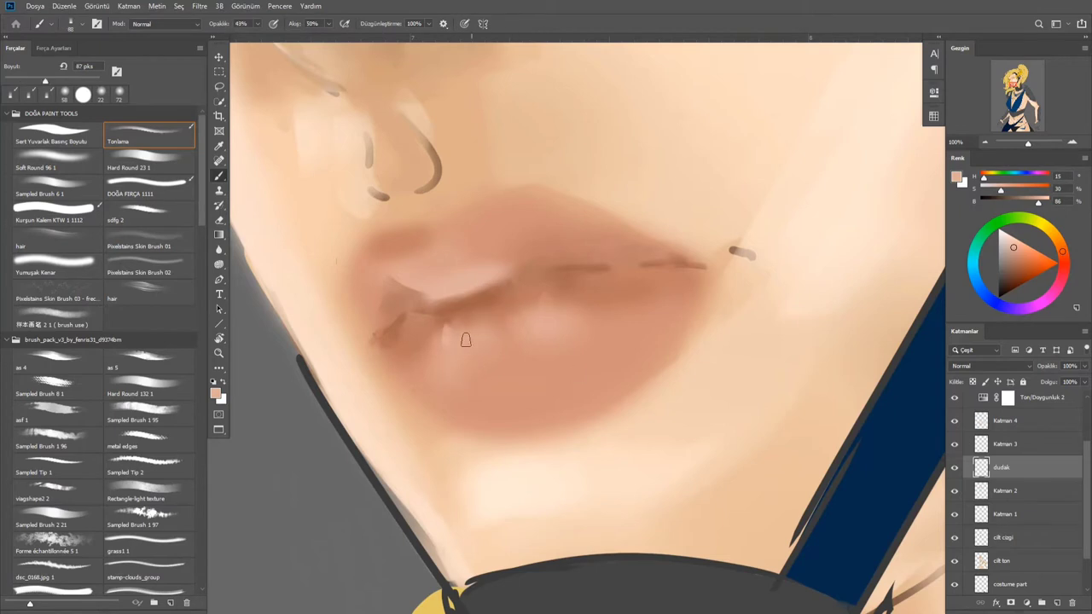
left_click(492, 446, "alt")
key("bracketright")
key("bracketright")
key("bracketright")
key("bracketright")
key("bracketright")
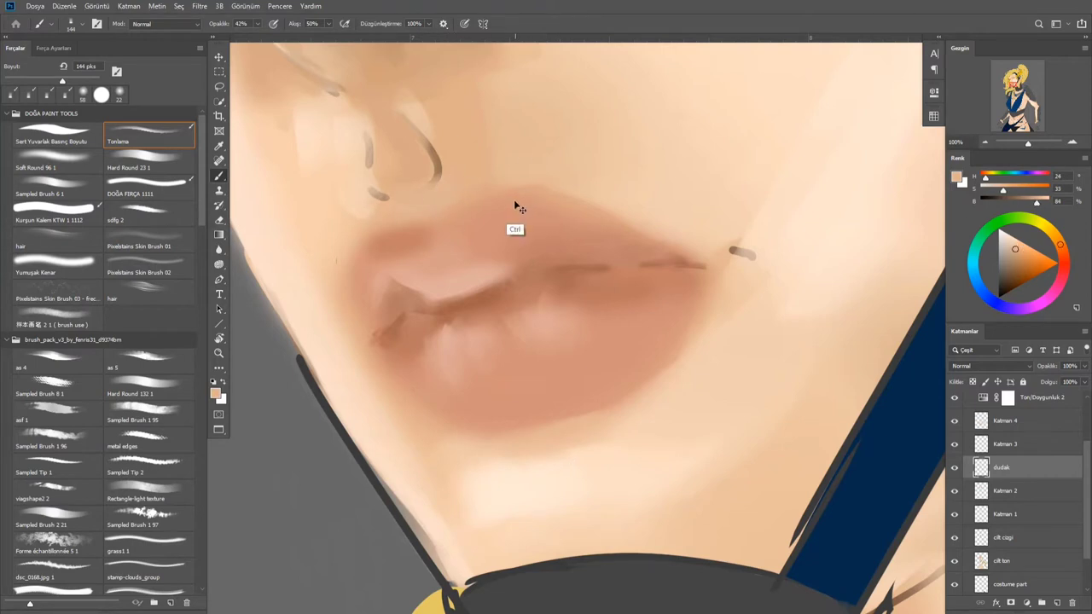
Paint a pale highlight (H 28, S 20, B 98) along the skin above the cupid's bow with the Soft Round brush at 36 px
left_click_drag(425, 207, 469, 271)
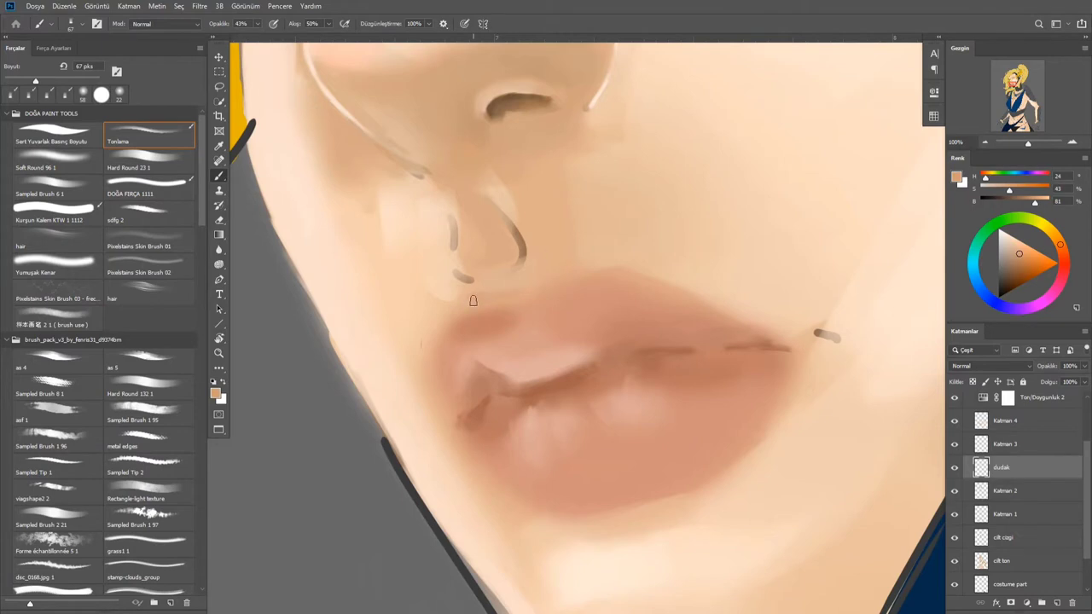
left_click(777, 74, "alt")
key("period")
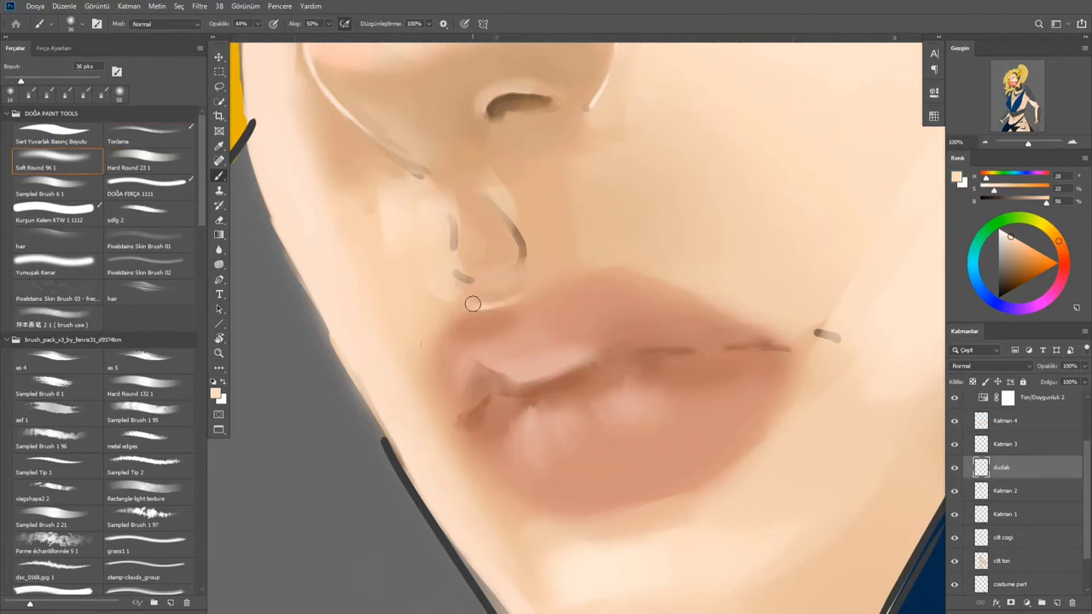
left_click_drag(470, 299, 512, 300)
left_click(634, 288, "alt")
key("z")
scroll(803, 41, "down", 4)
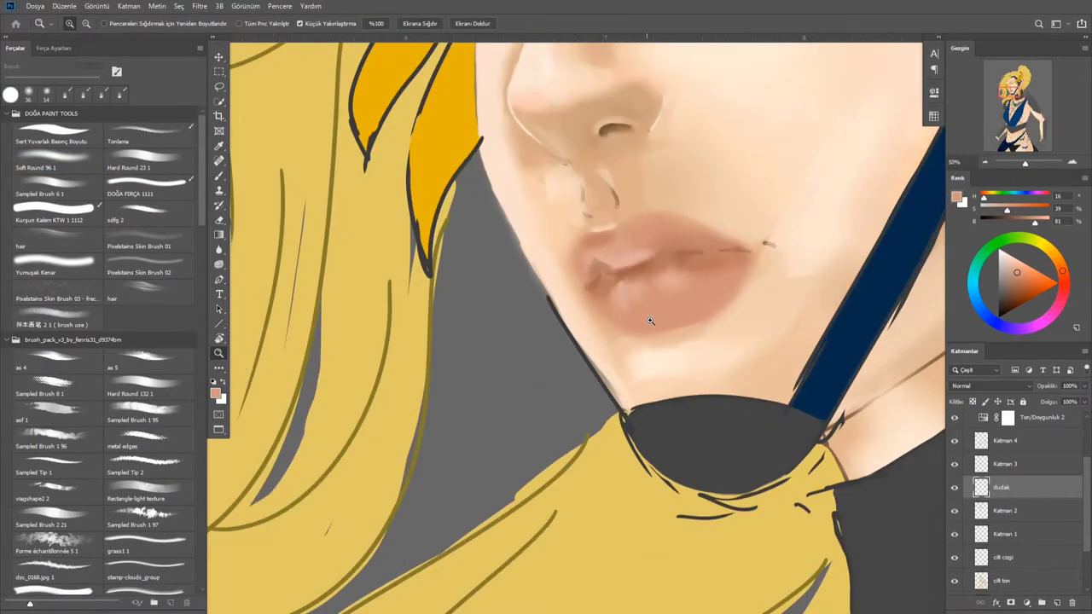
Erase the dark jaw outline beside the chin on the çizgi layer and return to the dudak layer with the Tonlama brush
left_click(585, 359, "ctrl")
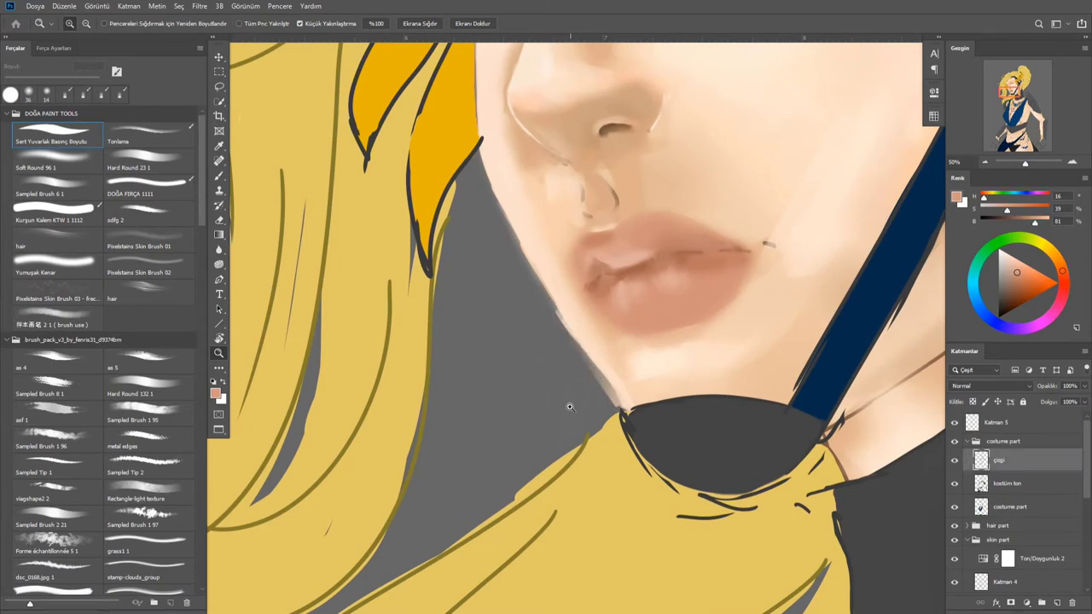
left_click(635, 281, "ctrl")
left_click(629, 441)
key("b")
key("comma")
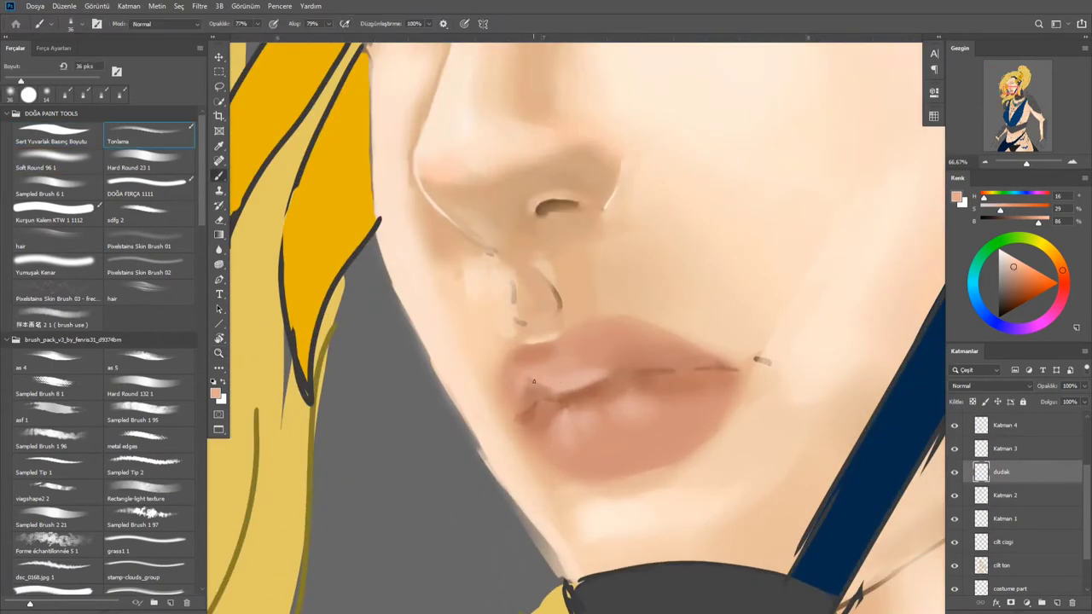
Darken the upper lip's edge under the cupid's bow (H 15, S 51, B 64) with Tonlama at 55 px and blend it with Soft Round
left_click(546, 376, "alt")
key("bracketright")
key("bracketright")
key("8")
key("1")
scroll(555, 375, "up", 3)
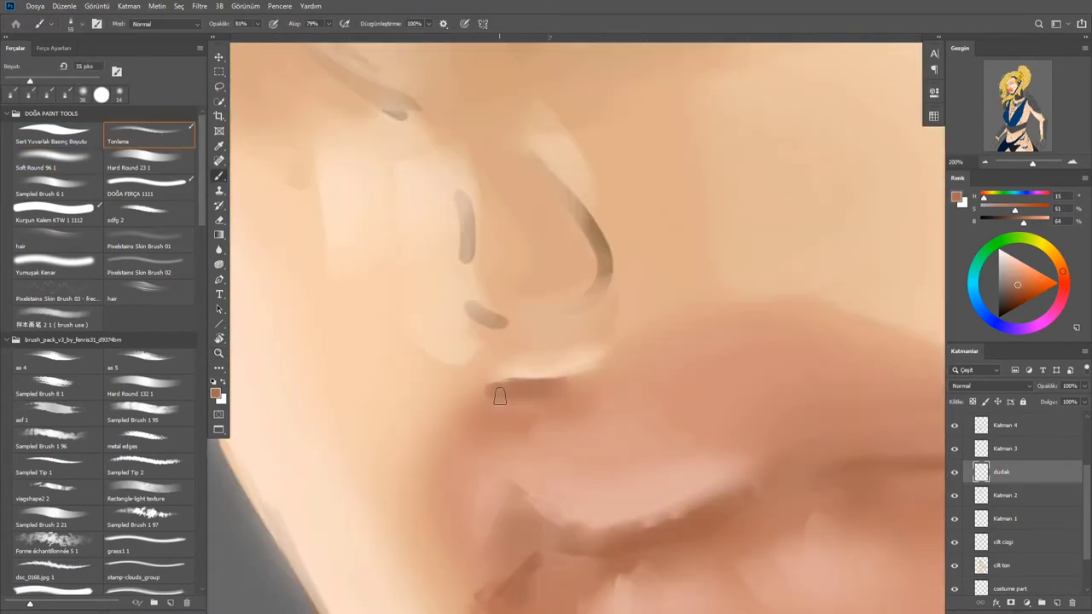
key("period")
left_click(565, 417, "alt")
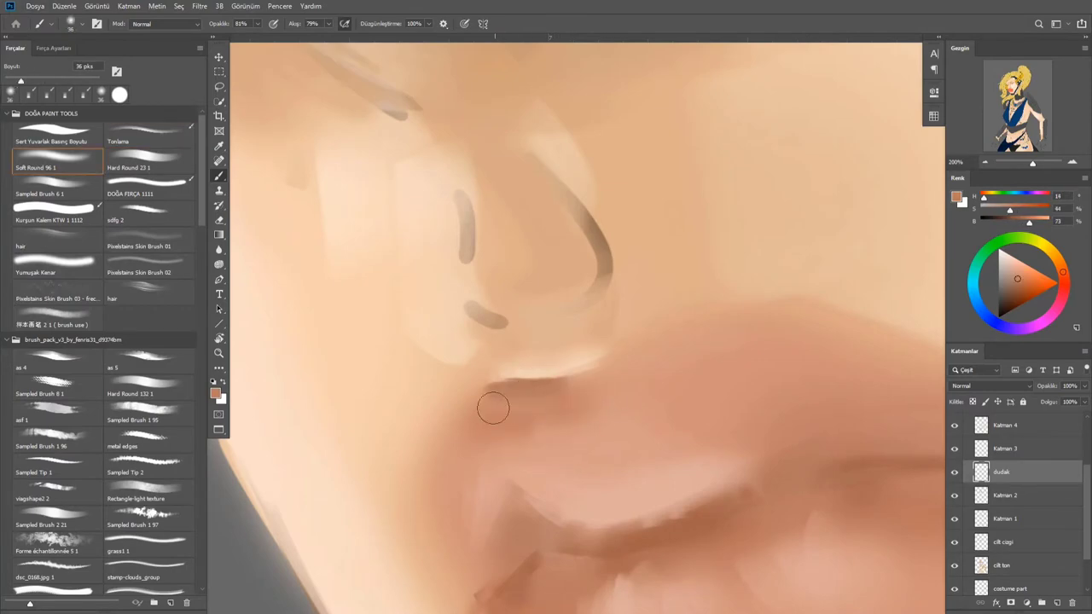
left_click(540, 409, "alt")
Deepen the mouth line out to both lip corners in dark brown (H 14, S 58, B 47) with the Tonlama brush
key("z")
left_click(588, 479, "alt")
left_click(592, 466)
left_click(594, 441, "alt")
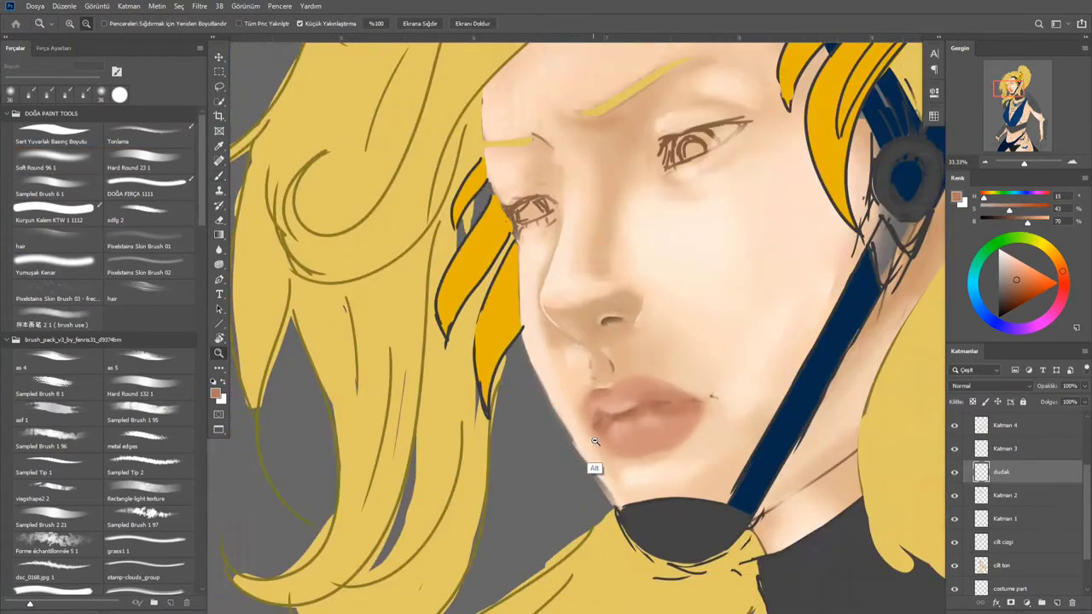
key("ctrl+plus")
key("b")
key("comma")
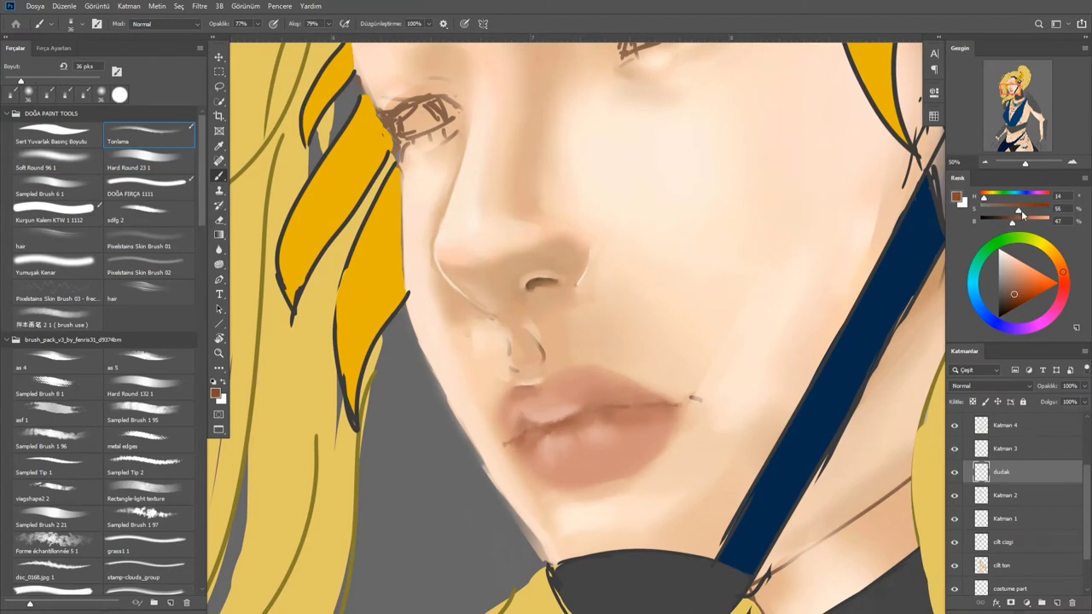
scroll(571, 448, "up", 2)
Brighten the upper lip's lower edge with Soft Round at 24 px and the lower lip's highlights in light peach (H 15, S 30, B 86) with Tonlama
key("period")
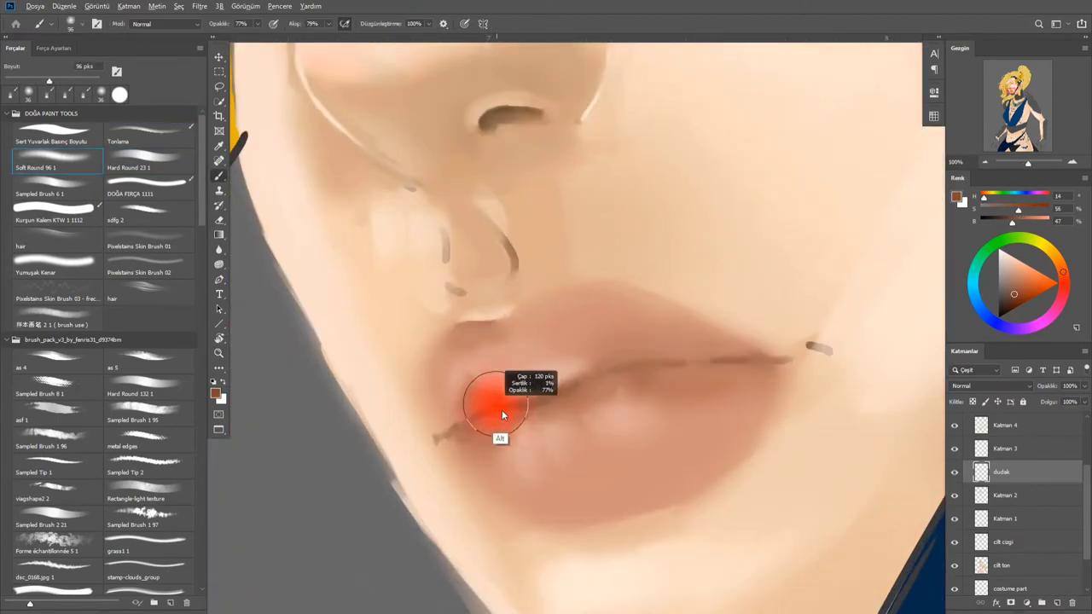
left_click(516, 394, "alt")
left_click_drag(512, 394, 563, 385)
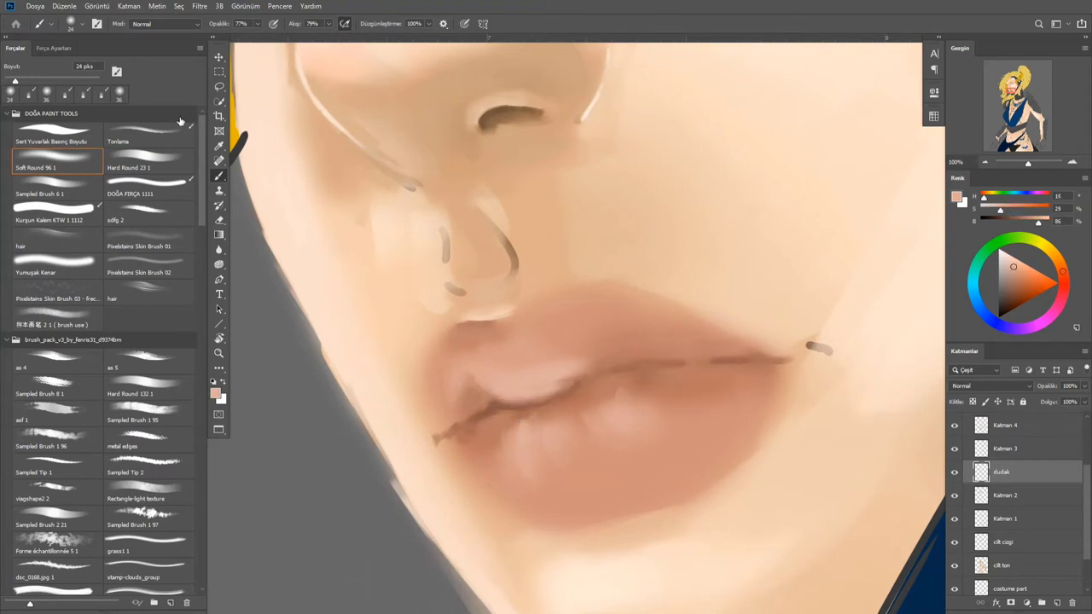
key("comma")
left_click(467, 563, "alt")
left_click_drag(499, 450, 590, 424)
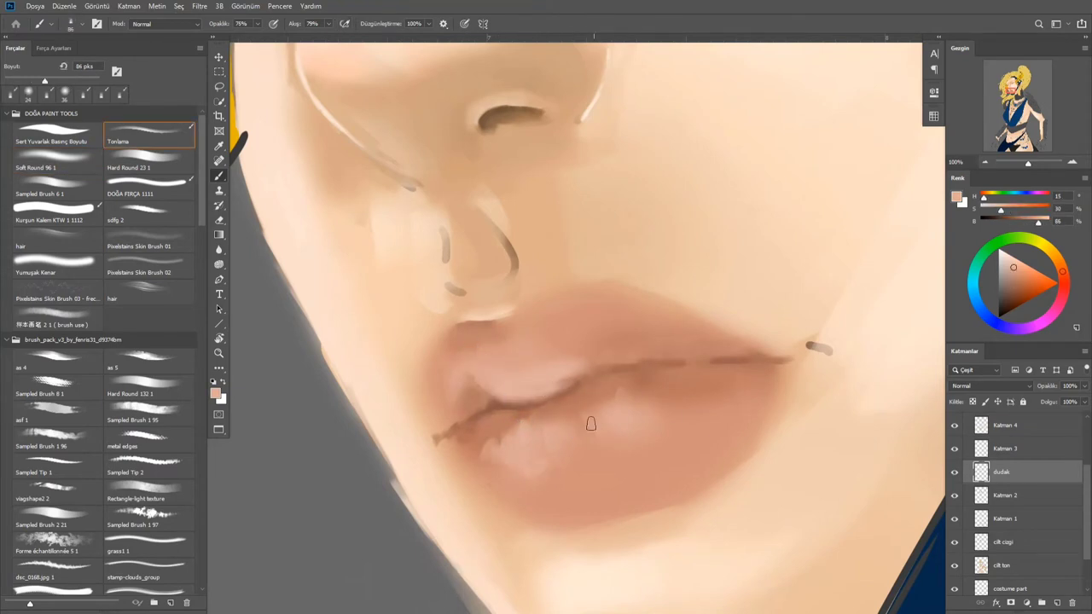
Shade between the lower lip's highlights (H 13, S 46, B 70) and reshape the lip's right edge with skin tone (H 27, S 26, B 93)
left_click(687, 378, "alt")
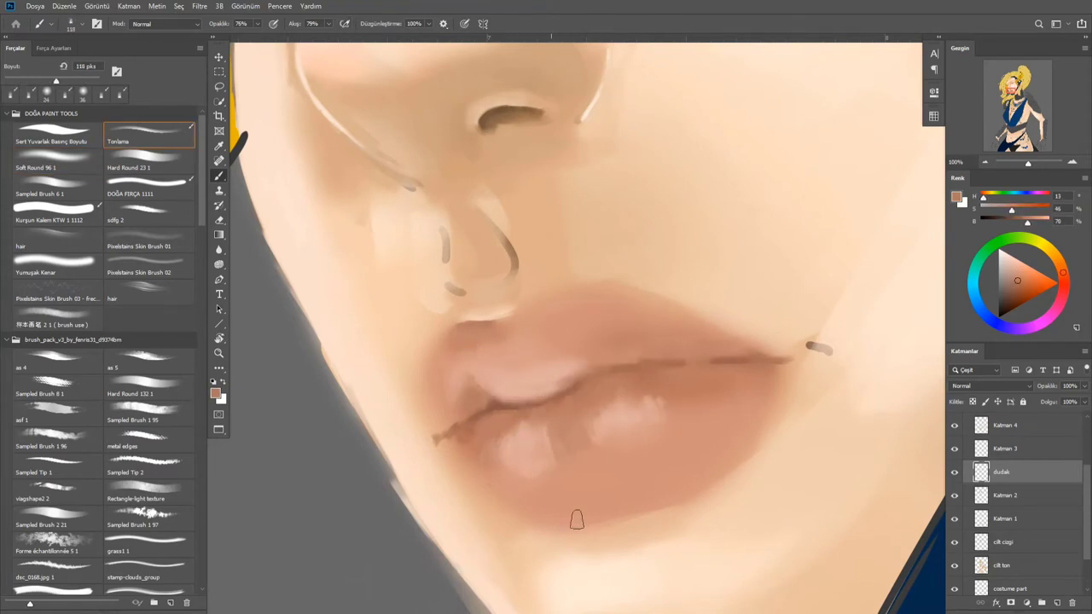
scroll(610, 465, "down", 3)
scroll(611, 465, "up", 3)
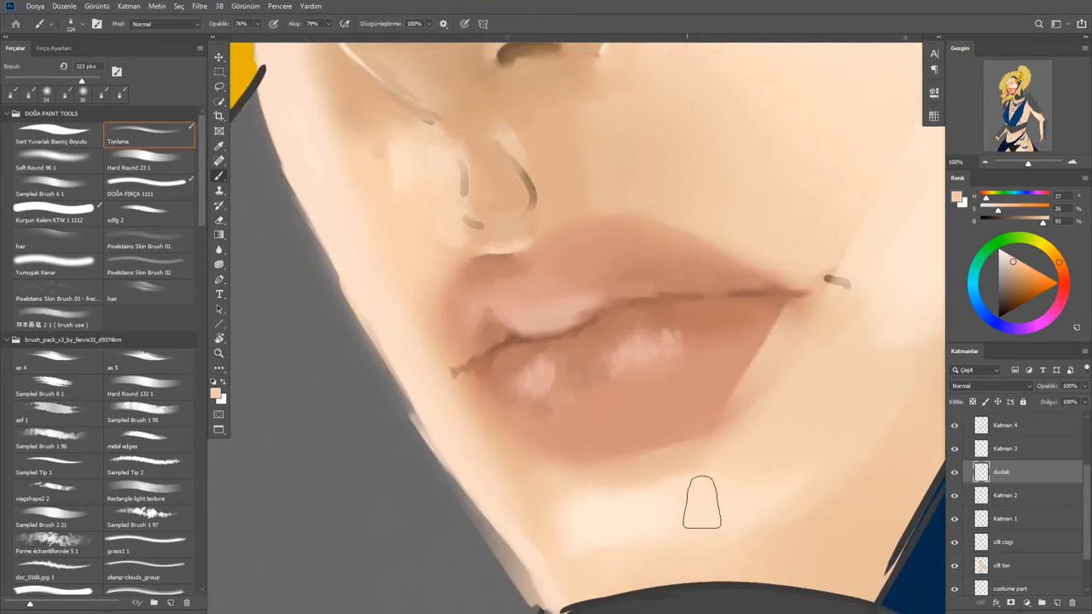
left_click(694, 500, "alt")
scroll(661, 395, "up", 2)
key("z")
left_click(550, 410)
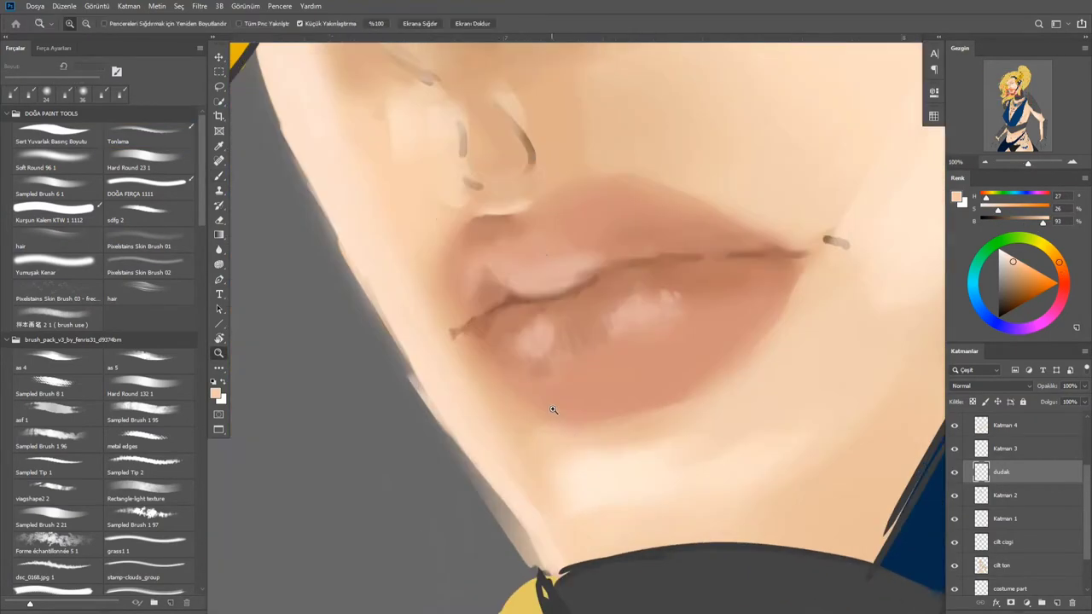
Paint a thin light rim (H 27, S 25, B 93) along the lower lip's bottom edge with a small Tonlama brush
left_click(563, 334)
scroll(563, 334, "down", 4)
scroll(549, 366, "up", 1)
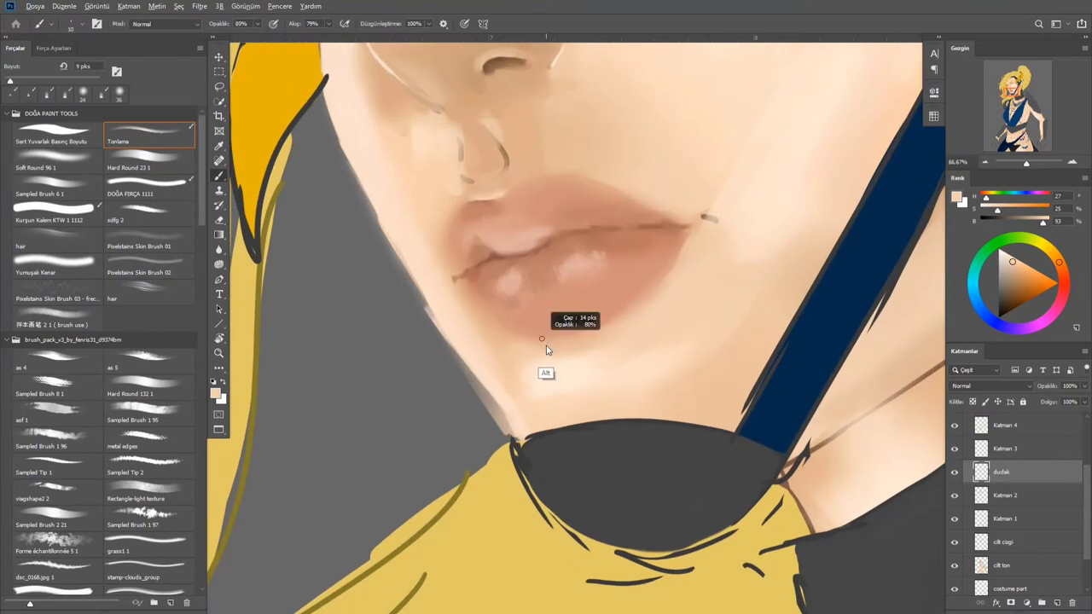
key("b")
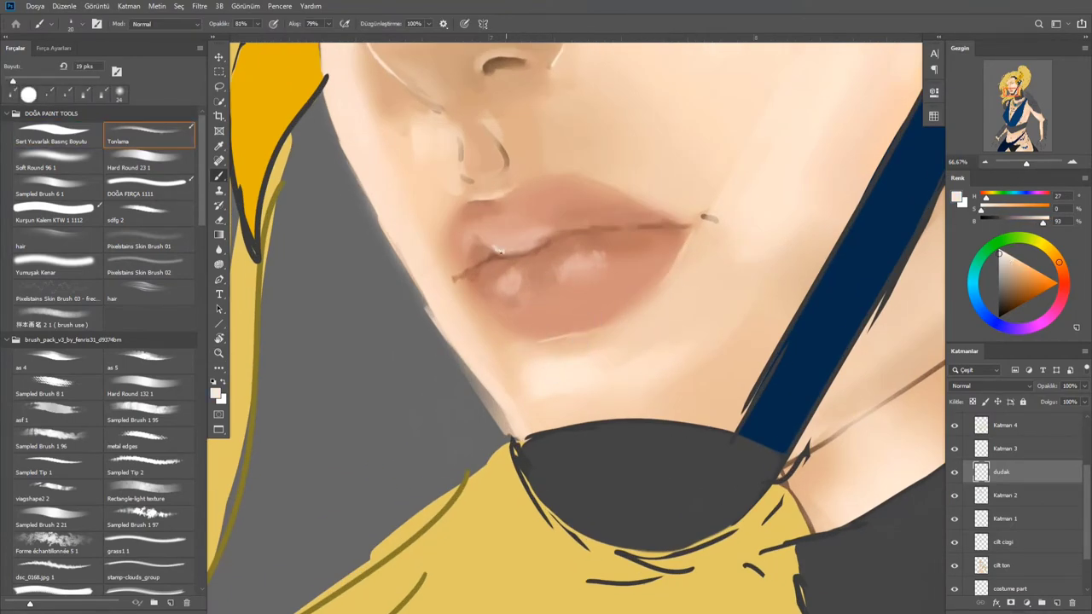
Add near-white glossy highlights (H 27, S 8, B 93 and H 14, S 10, B 100) to the upper and lower lips with the Tonlama brush
left_click_drag(500, 253, 526, 235)
left_click(512, 264, "alt")
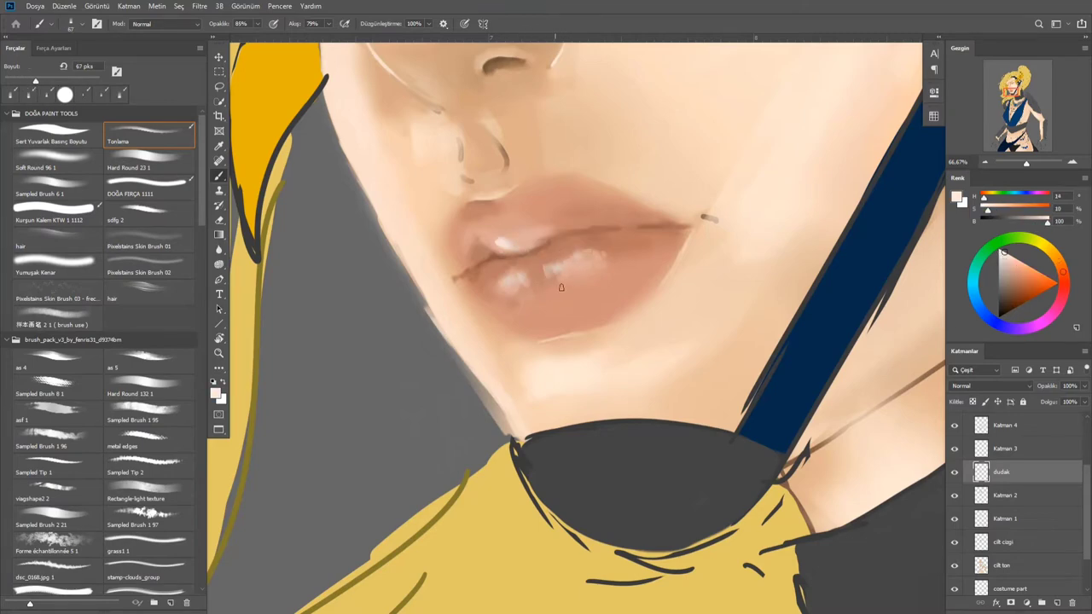
scroll(612, 316, "down", 2)
scroll(512, 336, "up", 4)
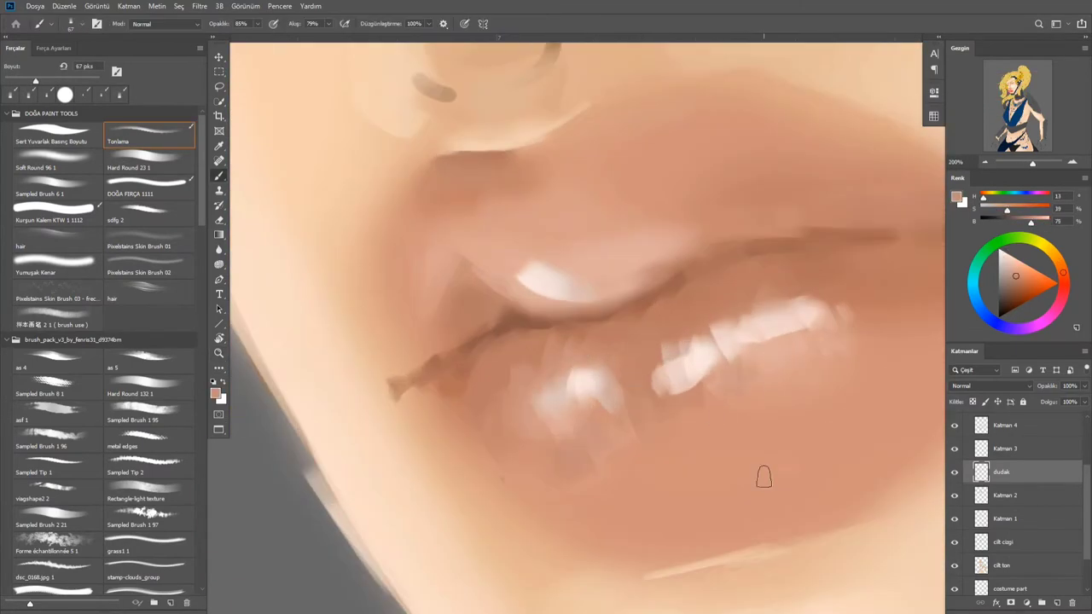
Blend around the lip highlights with sampled lip tones and lighten the upper lip's lower edge using the 67 px Tonlama brush
scroll(762, 475, "down", 2)
left_click(611, 347, "alt")
left_click_drag(611, 347, 471, 331)
left_click(556, 299, "alt")
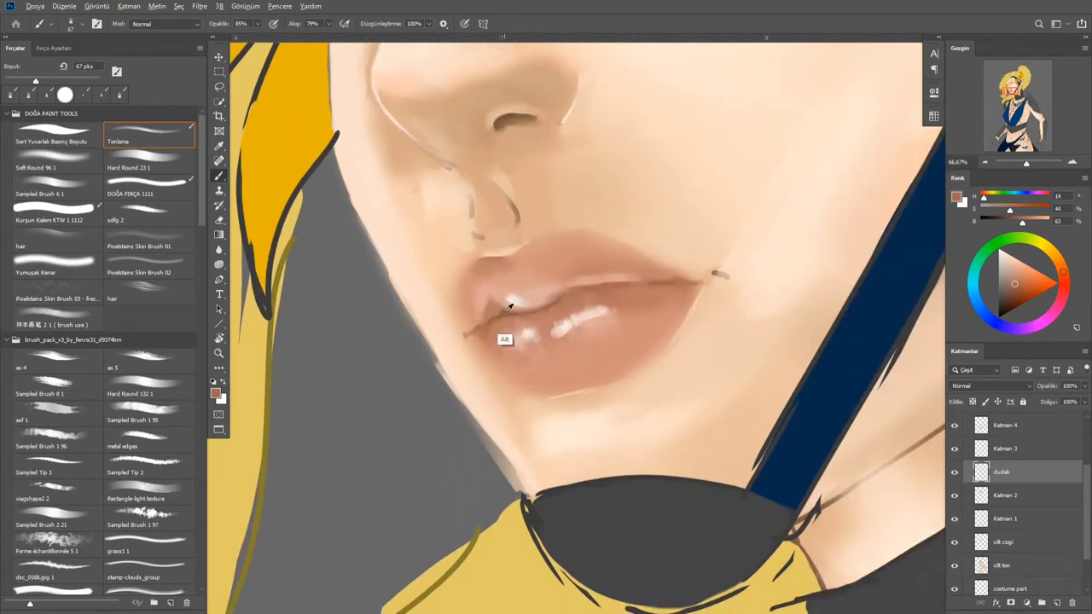
left_click(508, 306, "alt")
scroll(561, 306, "down", 2)
scroll(560, 305, "up", 2)
left_click(546, 324, "alt")
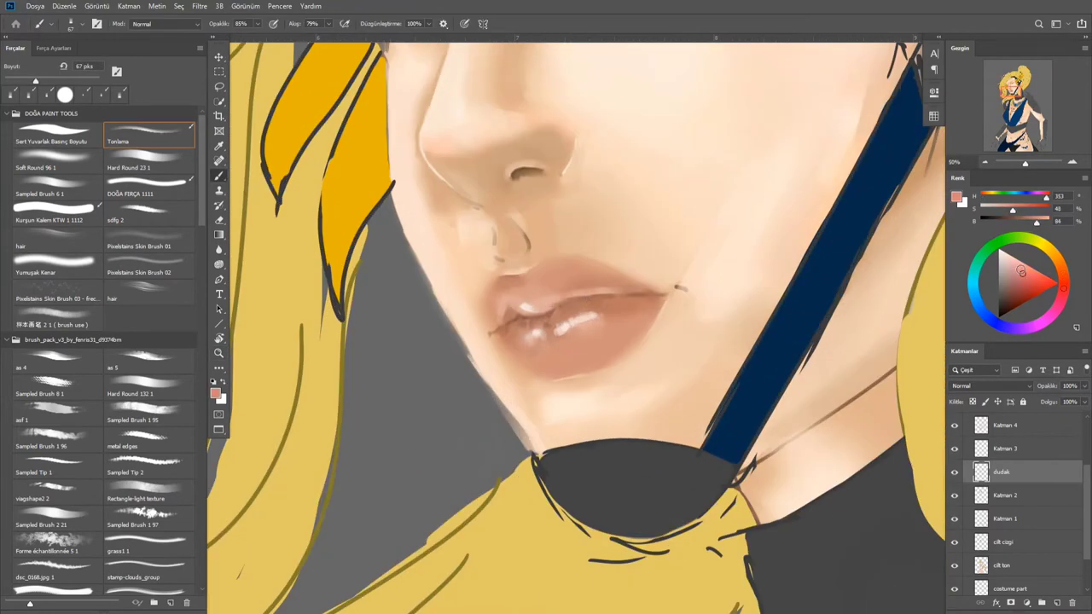
Add a new layer above dudak and paint soft pink (H 1, S 25, B 95) over both lips with the Soft Round brush at 140 px
key("period")
left_click(663, 353, "alt")
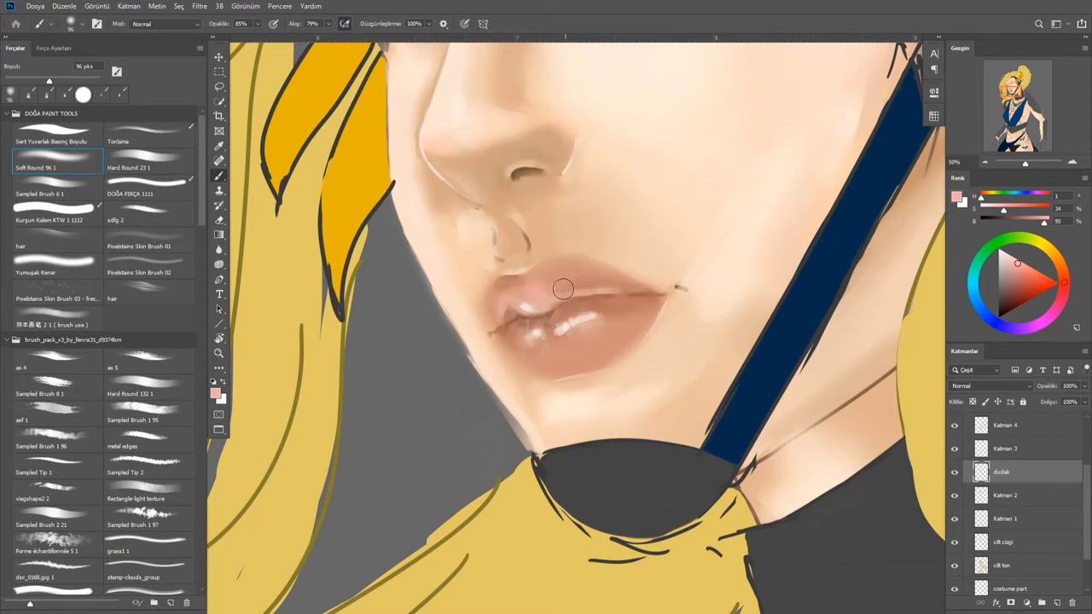
left_click_drag(562, 302, 635, 354)
left_click(1056, 603)
left_click_drag(529, 307, 575, 272)
left_click_drag(546, 358, 592, 329)
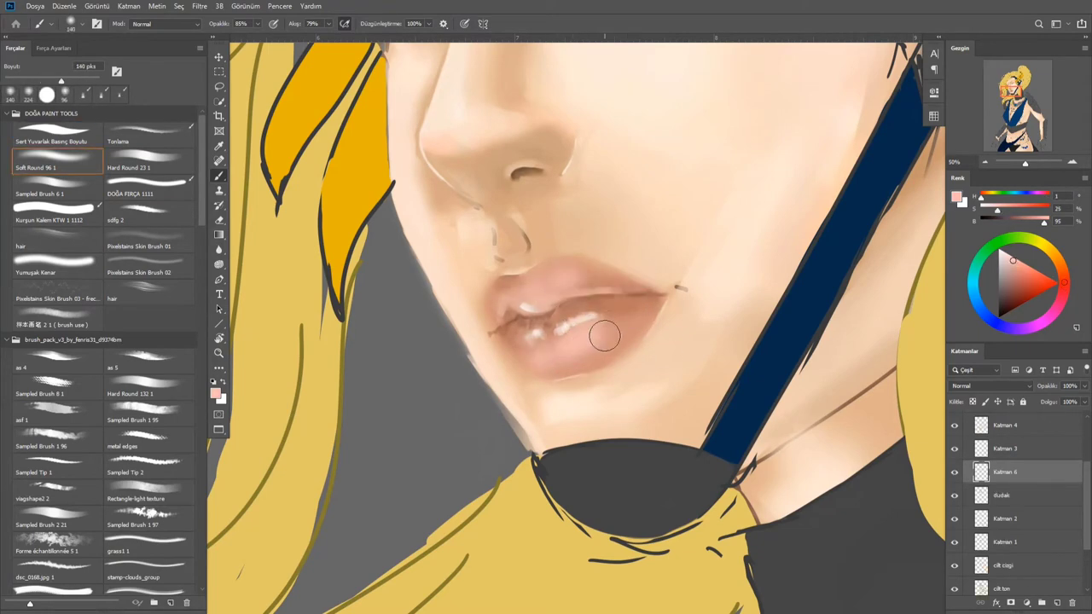
Blend the pink lip tones with the Yumuşak Yuvarlak brushes at about 82 px, using H 13, S 41, B 75 and light pink H 4, S 21, B 92
scroll(519, 329, "up", 1)
scroll(202, 376, "down", 10)
scroll(202, 376, "down", 10)
left_click(56, 539)
left_click(612, 314, "alt")
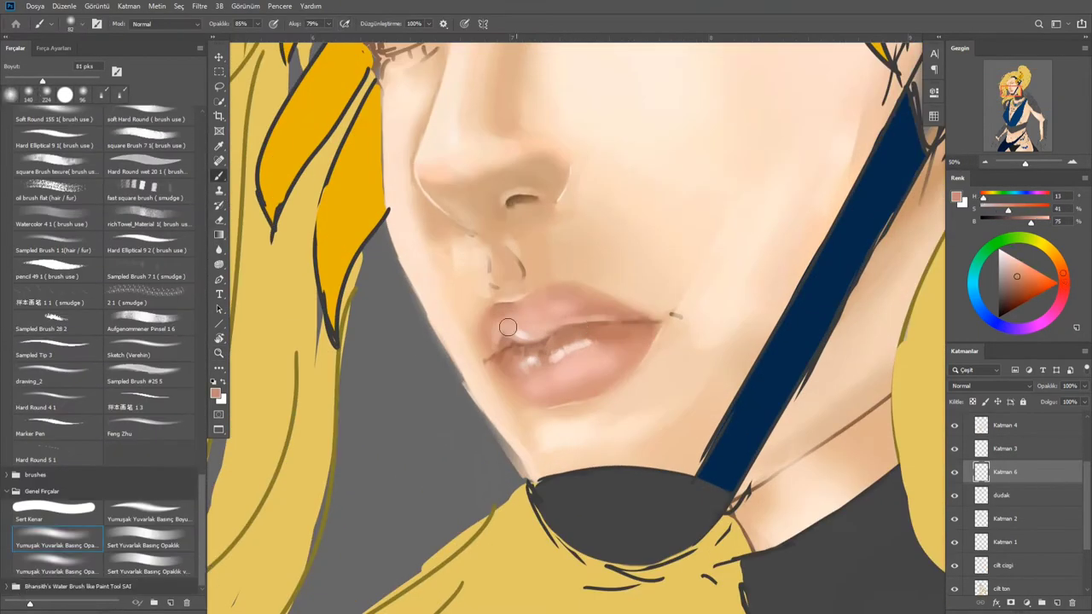
left_click(149, 518)
left_click(583, 398, "alt")
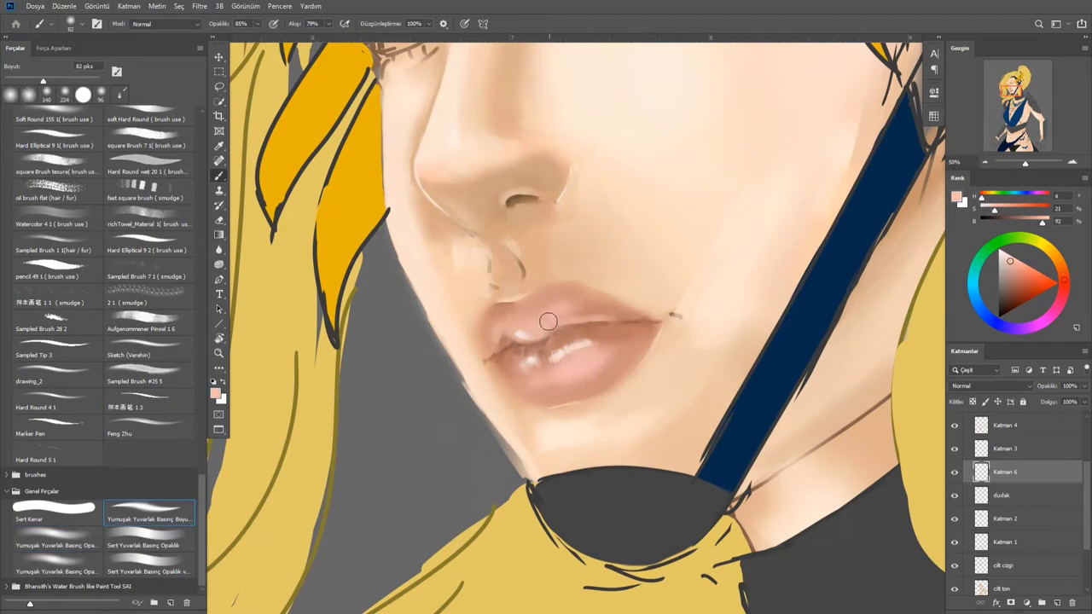
scroll(573, 352, "down", 3)
scroll(555, 268, "up", 3)
left_click(555, 267, "alt")
Redraw the left half of the mouth line in dark brown (H 15, S 48, B 41) with the Tonlama brush at 41 px
scroll(555, 268, "down", 4)
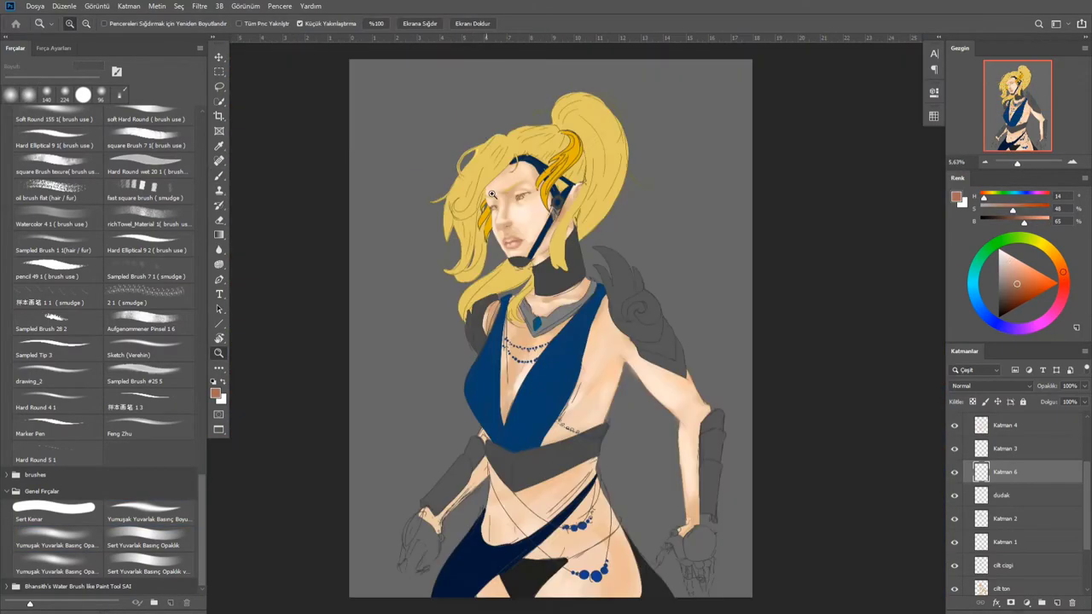
scroll(467, 254, "up", 5)
scroll(468, 255, "up", 1)
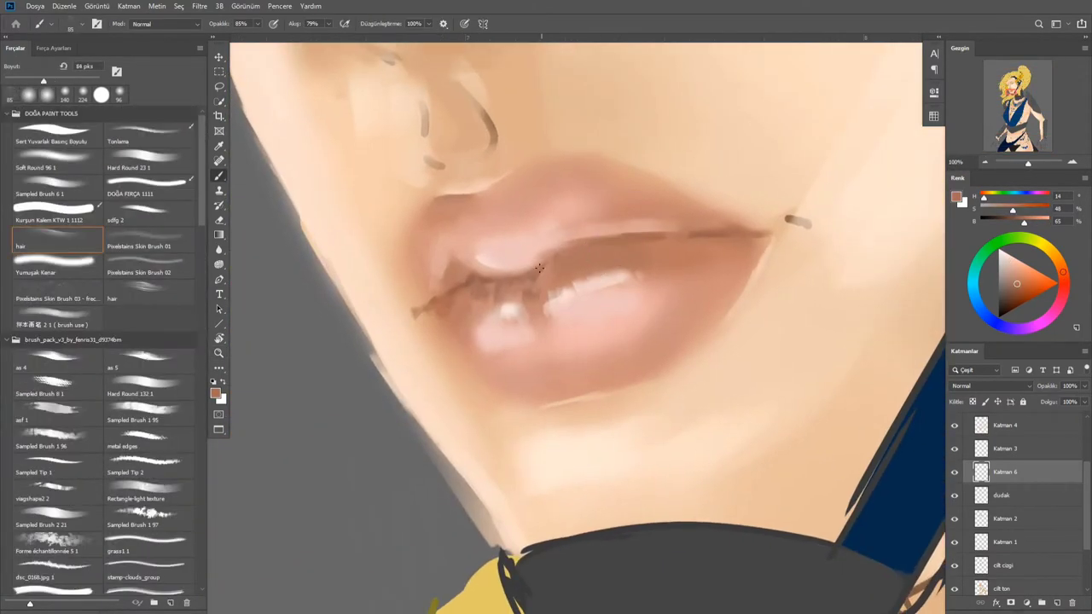
key("period")
left_click_drag(563, 247, 440, 294)
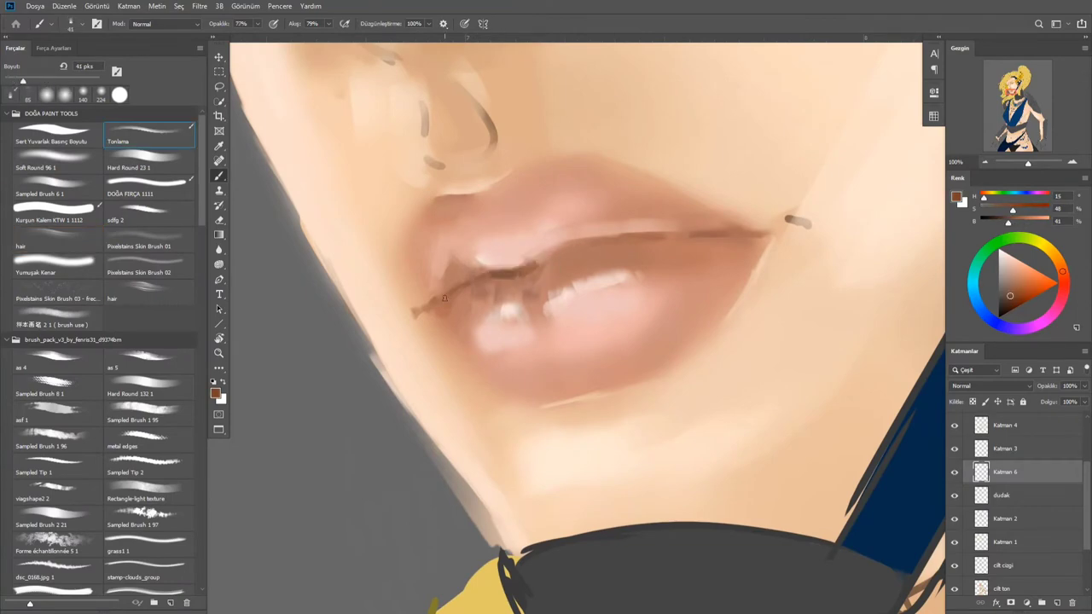
Sharpen the mouth line toward the left lip corner with Tonlama at 16 px, 94% opacity and 52% flow
key("bracketleft")
key("bracketleft")
key("bracketleft")
scroll(504, 271, "up", 5)
key("9")
key("4")
key("shift+5")
key("shift+2")
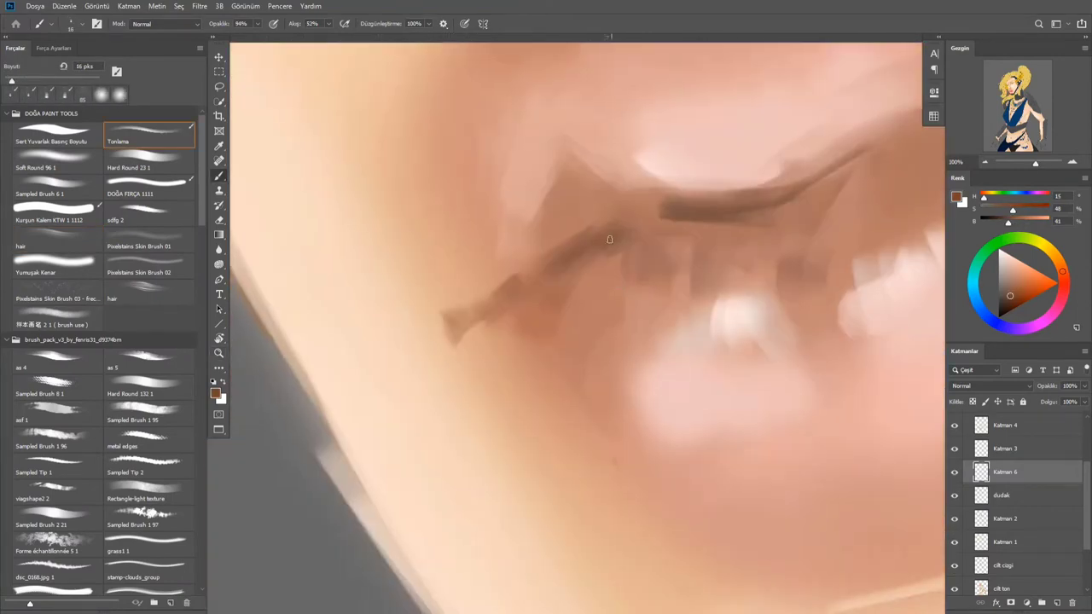
scroll(500, 265, "down", 5)
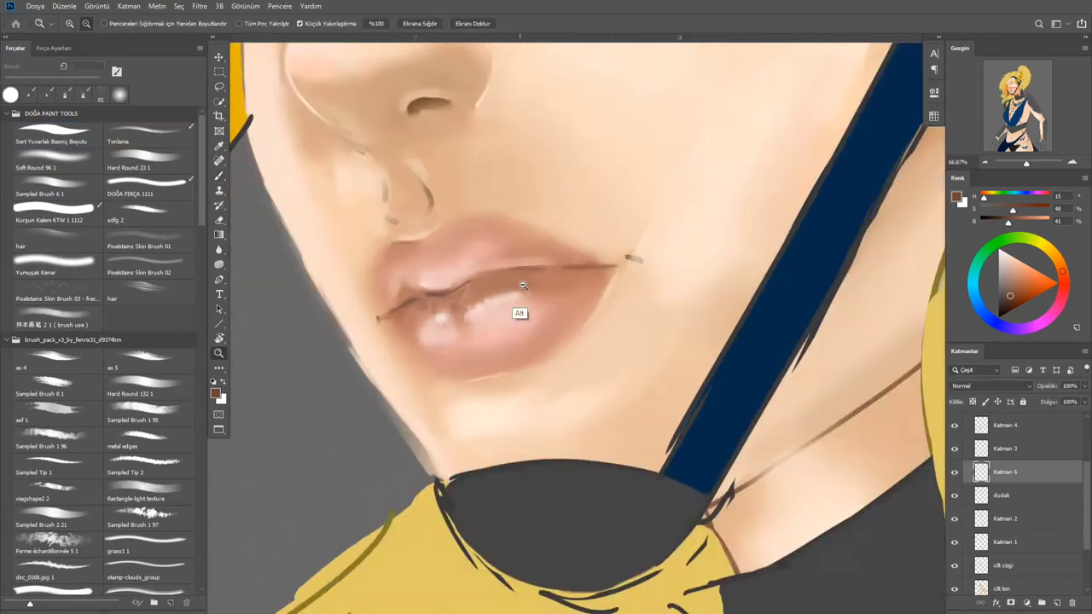
Extend the thin dark brown mouth line toward the right lip corner with the Tonlama brush at 22 px
scroll(519, 312, "up", 4)
key("bracketright")
key("bracketright")
key("bracketright")
key("bracketright")
key("bracketright")
key("bracketright")
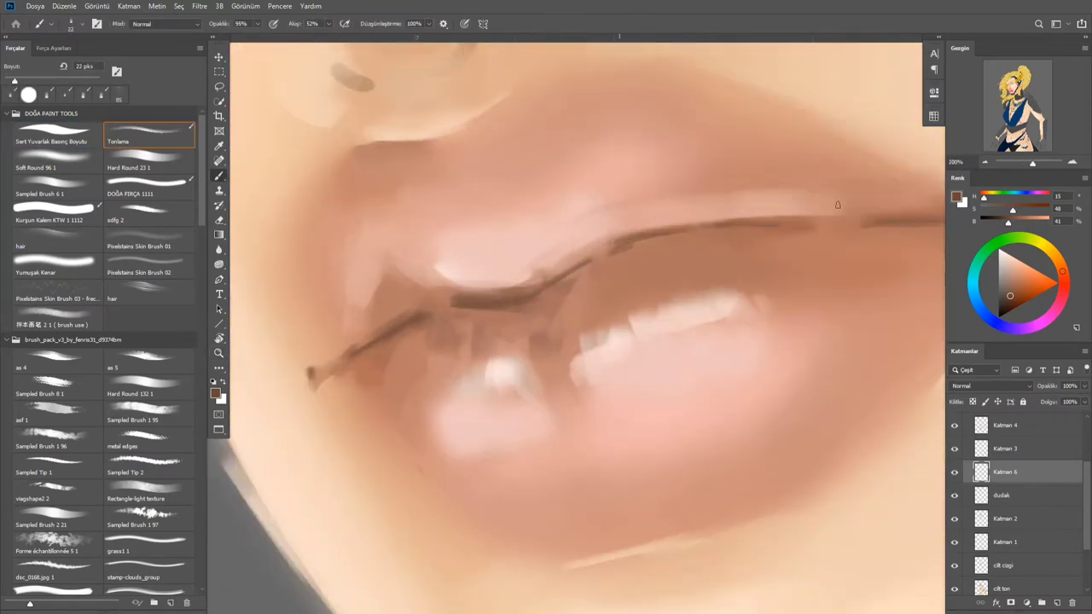
Paint pale pink highlights (H 12, S 12, B 97) on the upper lip's crest and lower edge with the Tonlama brush
left_click(682, 218, "alt")
key("z")
scroll(597, 280, "down", 8)
scroll(597, 279, "up", 8)
key("b")
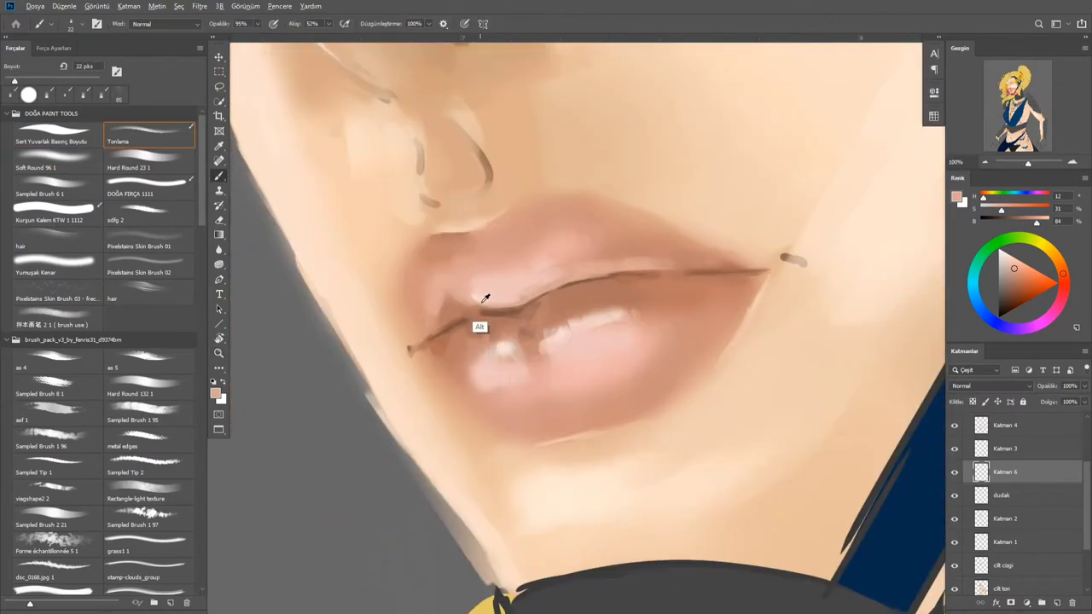
left_click(480, 294, "alt")
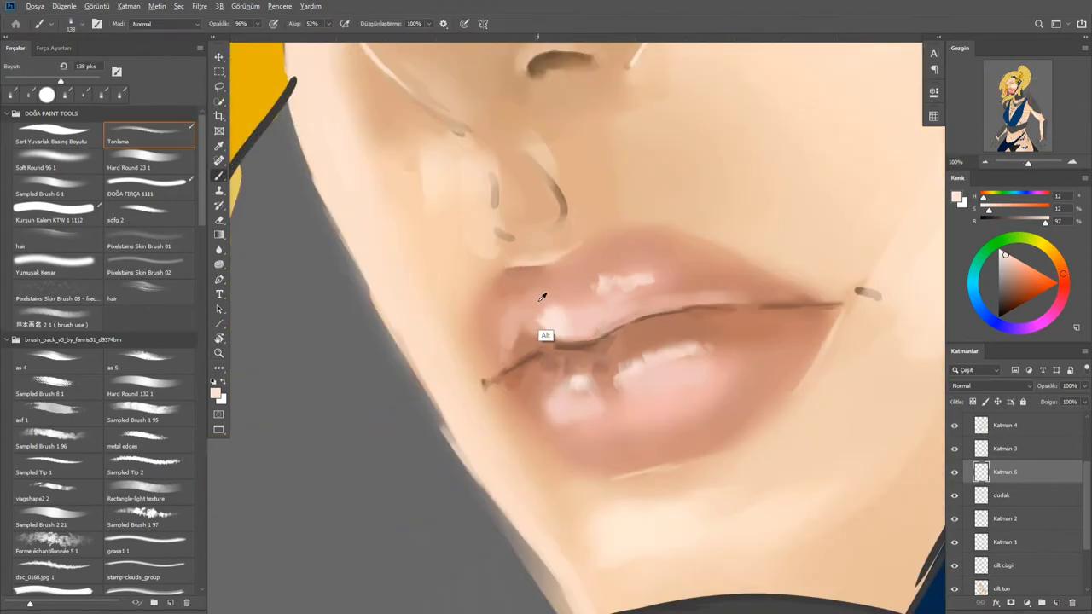
Soften the lips' highlights and edges by blending sampled pink and skin tones with the Tonlama brush
left_click(541, 297, "alt")
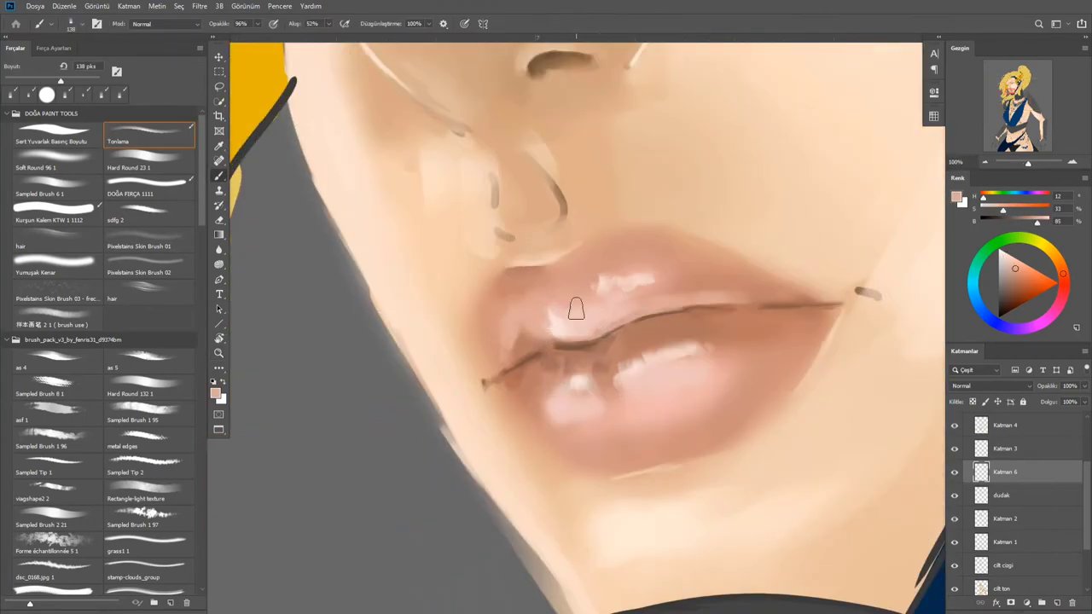
left_click(534, 285, "alt")
scroll(629, 474, "down", 4, "alt")
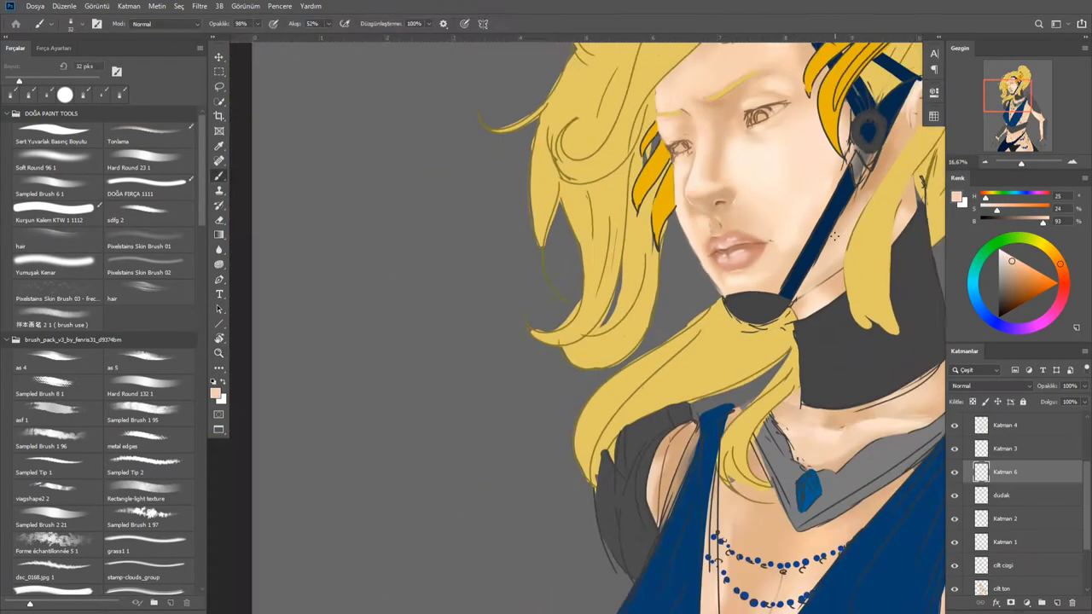
scroll(513, 152, "up", 4, "alt")
left_click(512, 153, "alt")
left_click(483, 198, "alt")
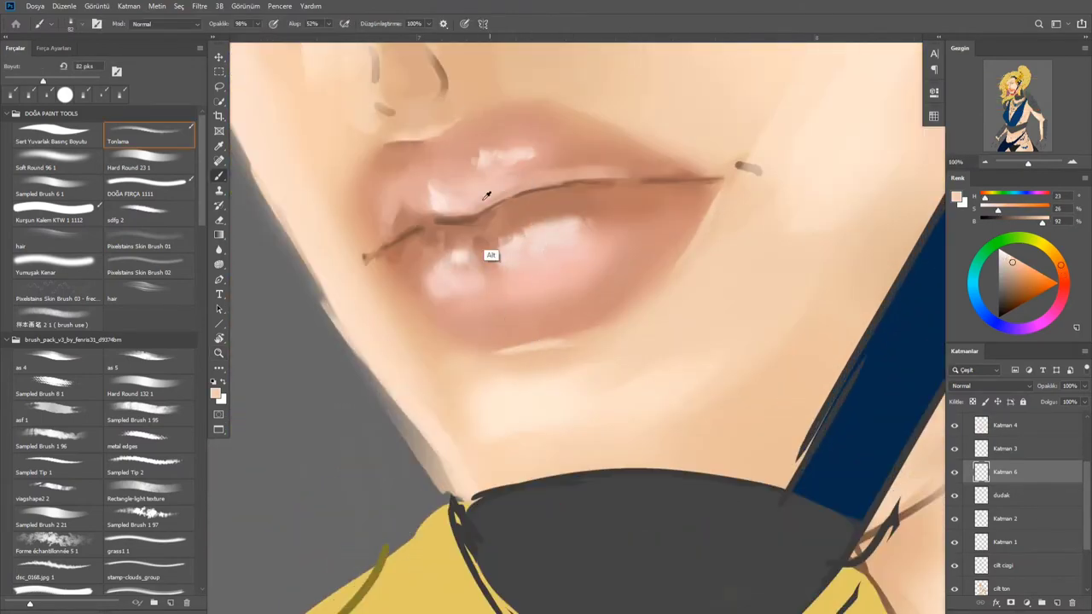
scroll(679, 534, "down", 4)
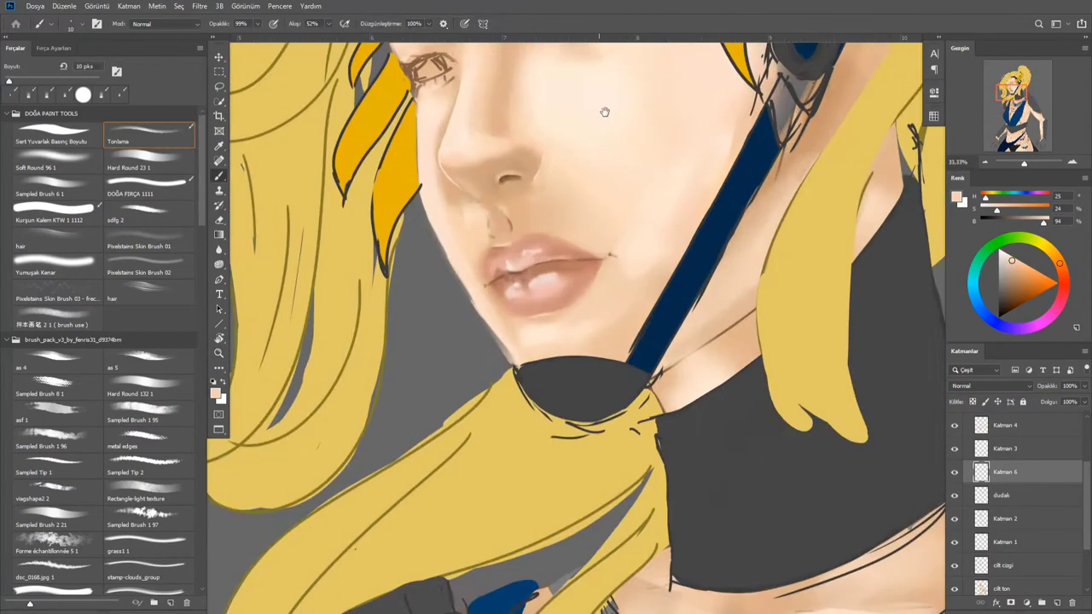
Merge layer Katman 6 into dudak, Katman 3 with Katman 4, and Katman 1 with Katman 2 in the skin part group
scroll(605, 110, "up", 2)
key("ctrl+e")
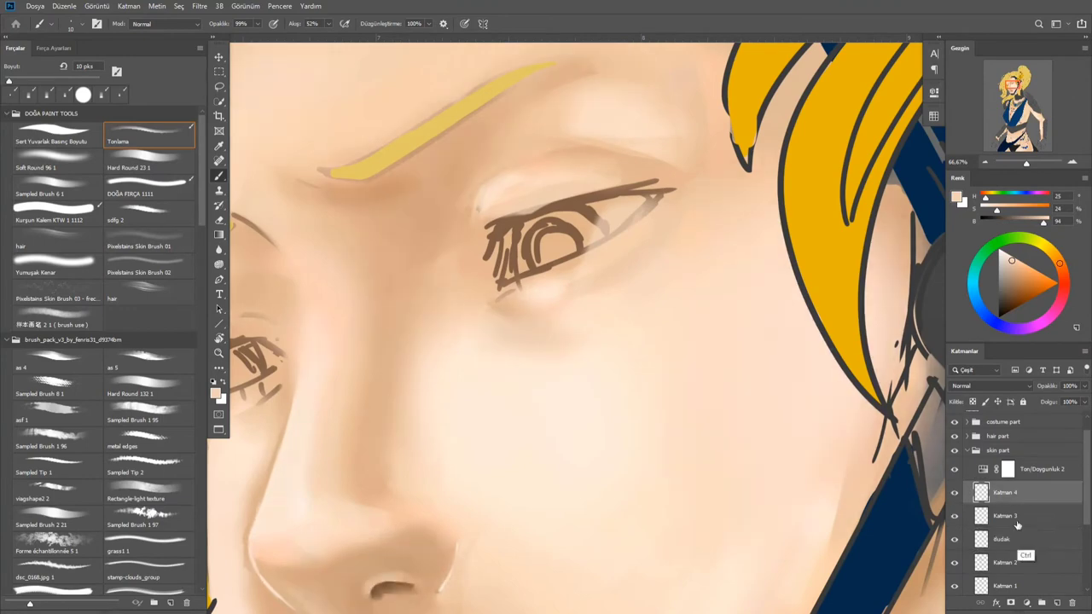
right_click(1019, 487)
left_click(1015, 483)
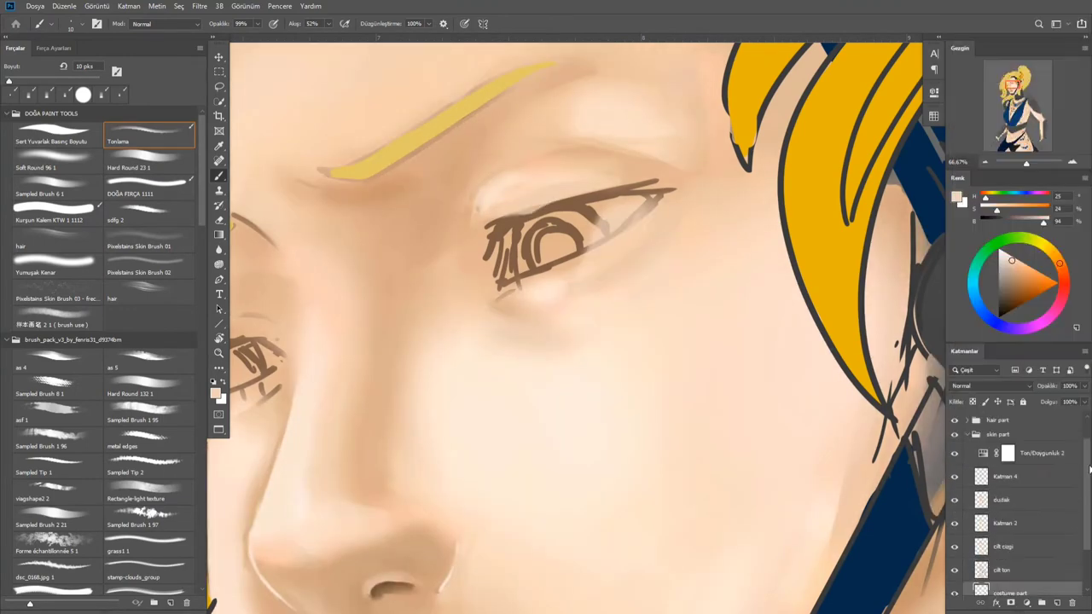
On a new layer named göz, paint the near eye's white in light gray (B 70) with the as 4 brush at 33 px
mouse_move(645, 196)
left_mouse_down()
mouse_move(591, 206)
mouse_move(618, 226)
left_mouse_up()
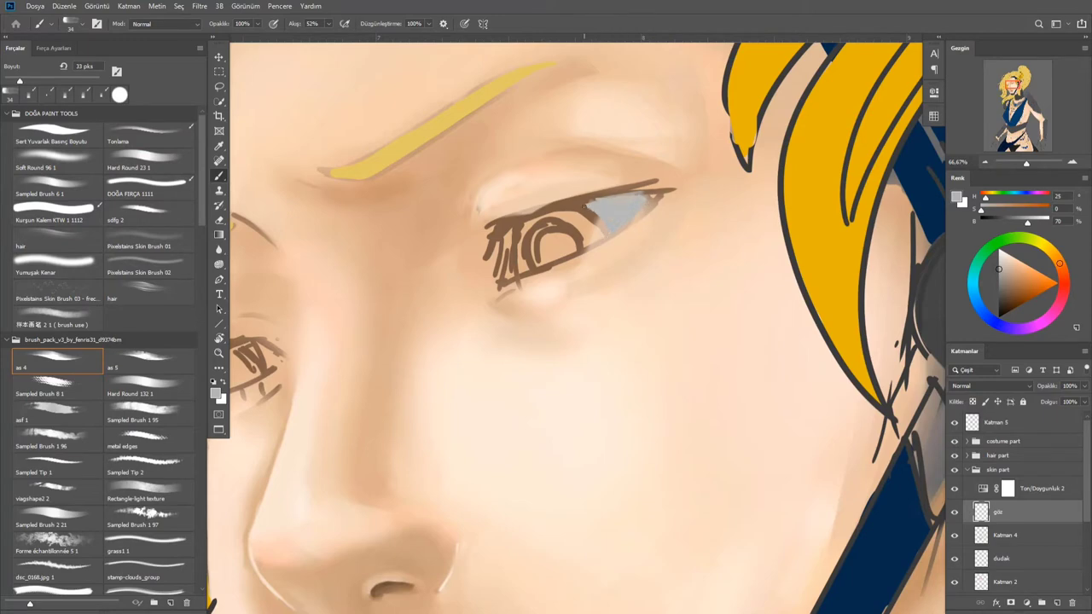
mouse_move(510, 291)
left_mouse_down()
mouse_move(523, 304)
mouse_move(433, 296)
mouse_move(528, 205)
mouse_move(488, 243)
mouse_move(601, 192)
left_mouse_up()
On a new layer named göz rengi, paint both irises blue (H 199, S 100, B 56) with the as 4 brush
left_click(973, 298)
mouse_move(498, 175)
left_mouse_down()
mouse_move(542, 178)
mouse_move(477, 218)
mouse_move(569, 162)
mouse_move(580, 211)
left_mouse_up()
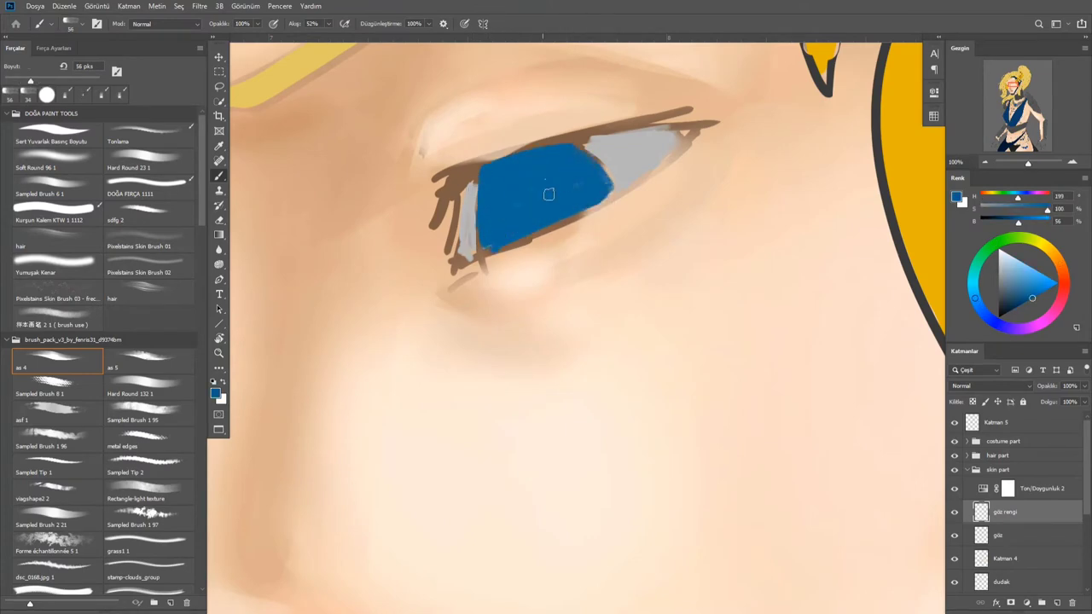
key("ctrl+minus")
key("ctrl+0")
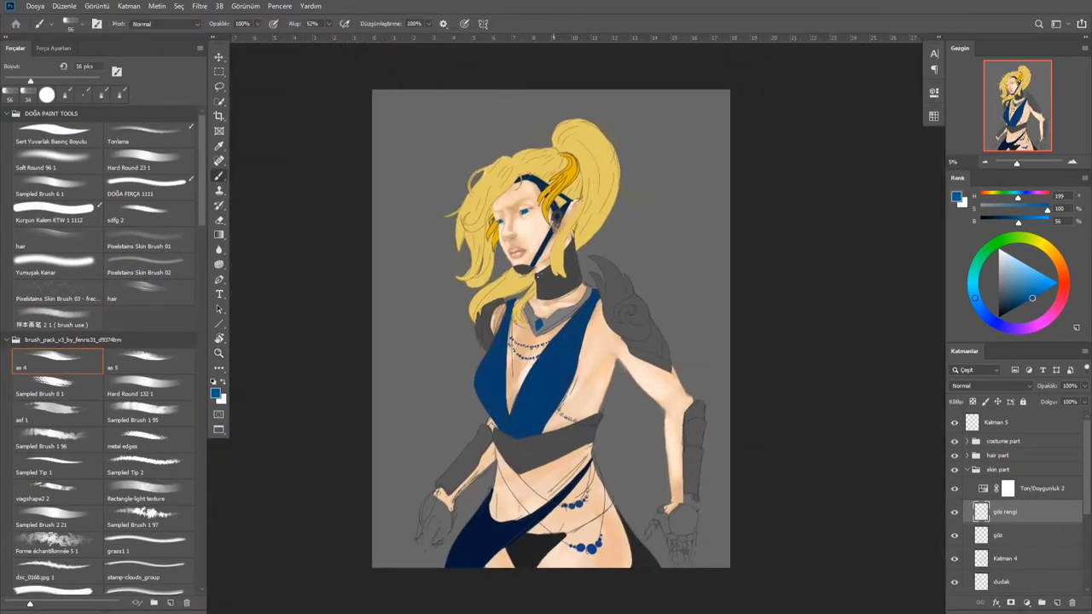
left_click(550, 249)
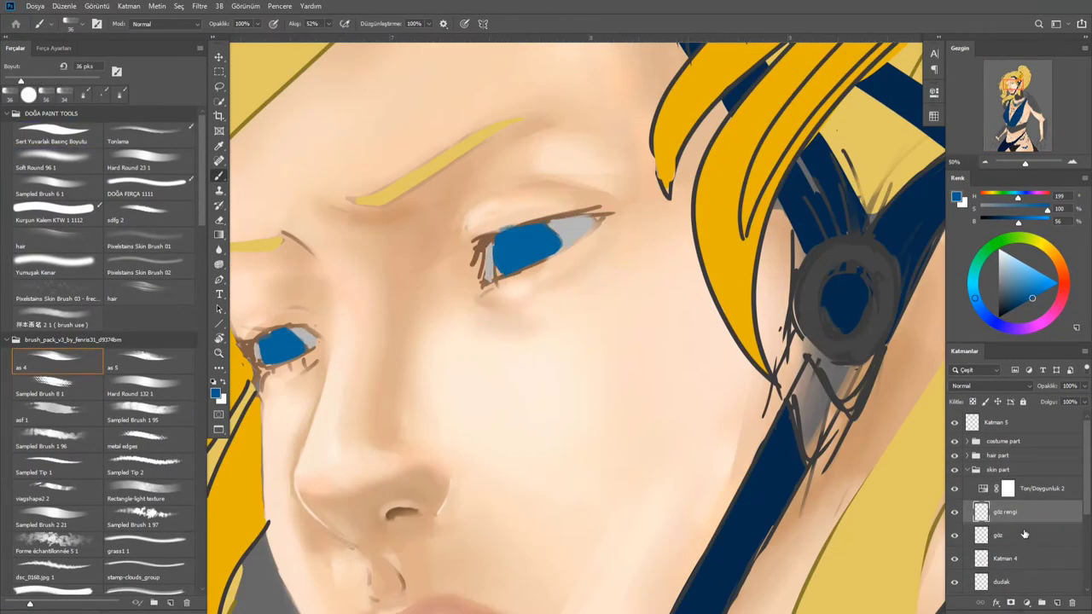
key("alt+bracketleft")
left_click(492, 273, "alt")
left_click(563, 254, "alt")
key("ctrl+0")
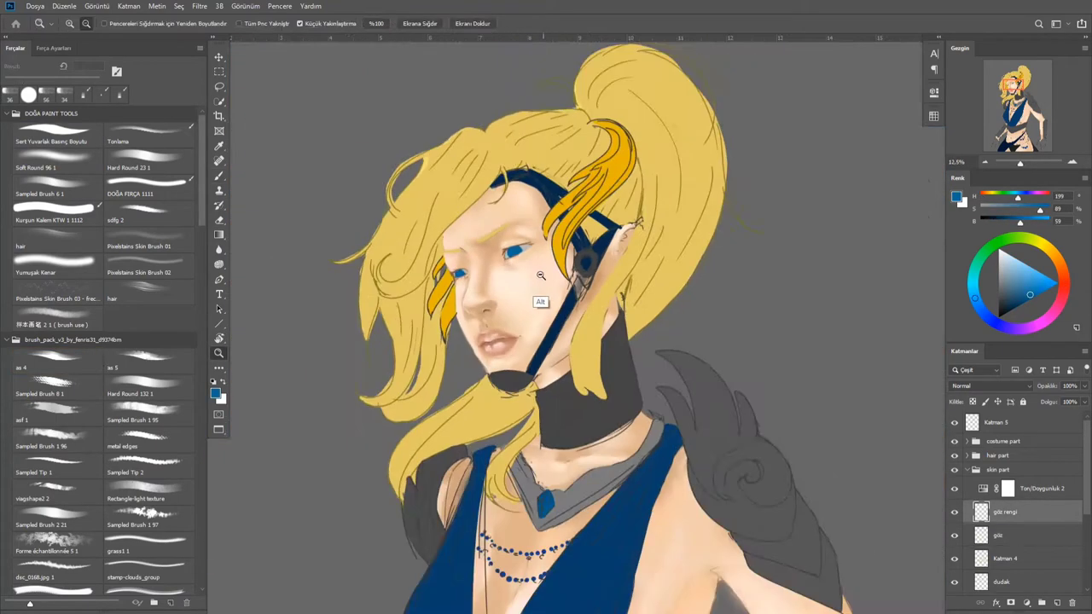
On layer kostüm ton, fill the connector below the earpiece with gray (B 49) using the Sert Yuvarlak Basınç Boyutu brush at 58 px
left_click(541, 305)
scroll(1074, 529, "down", 4)
scroll(1074, 529, "up", 2)
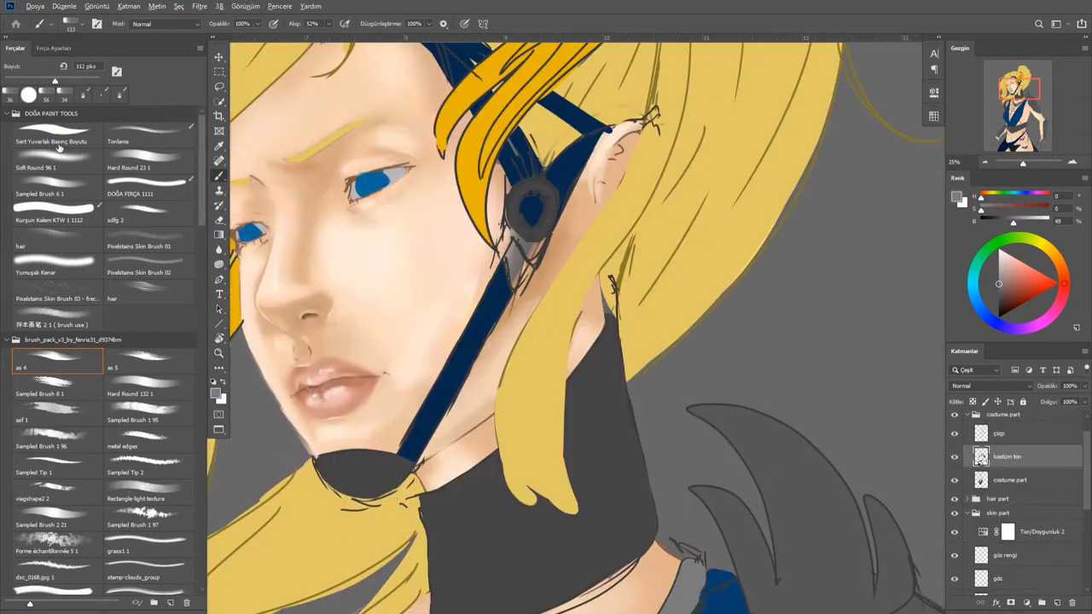
left_click(51, 141)
left_click_drag(558, 249, 548, 273)
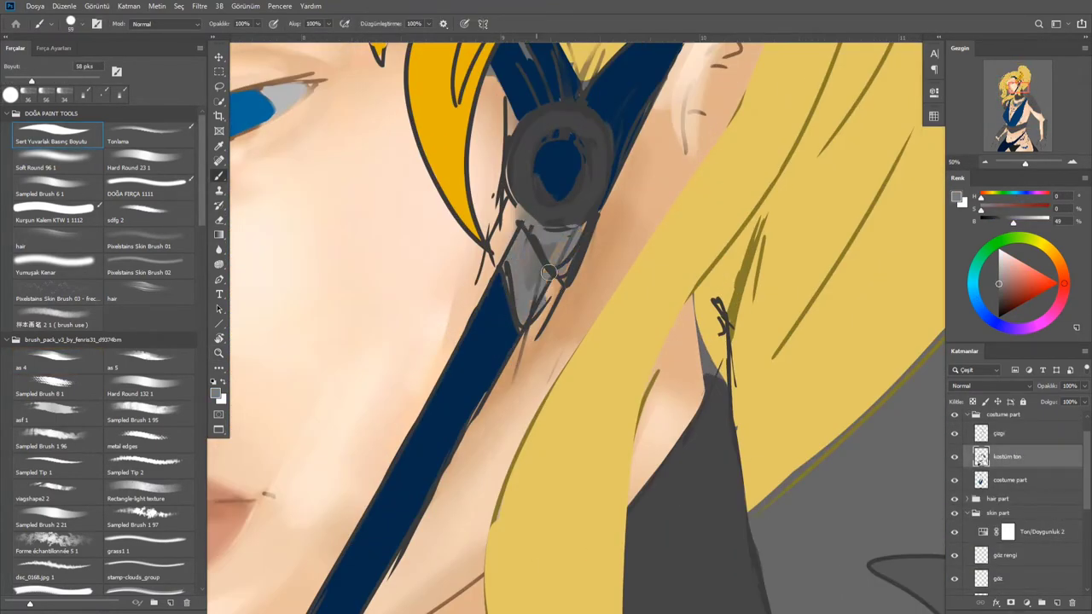
Clean up the headset strap above the earpiece with sampled skin tone on cilt ton and navy (H 208, S 86, B 29) on kostüm ton
key("ctrl+0")
left_click(511, 255)
left_click(502, 285)
left_click(504, 293, "alt")
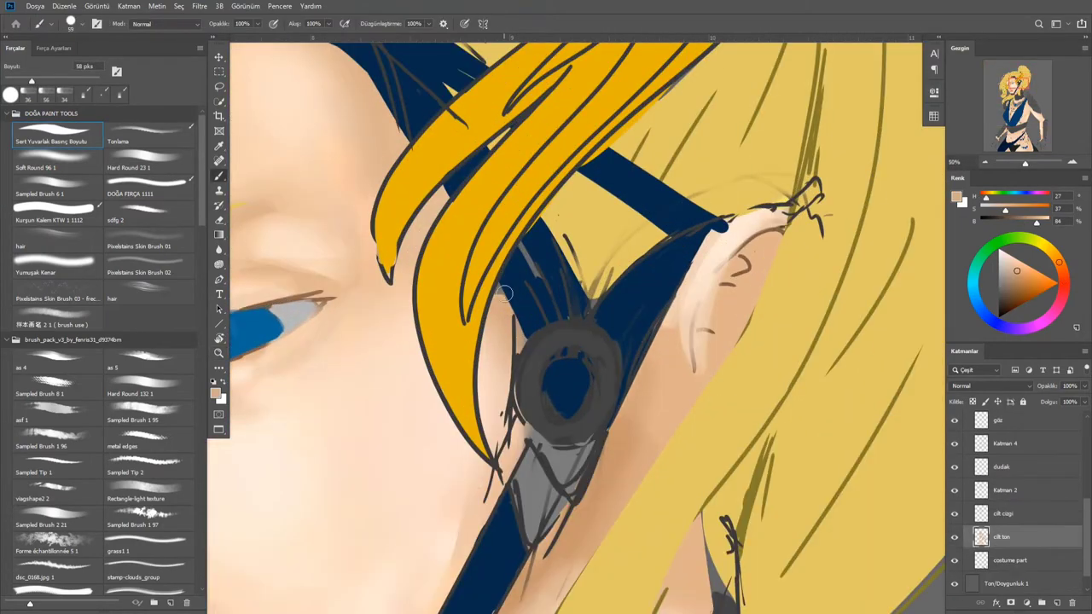
left_click(517, 314, "alt")
left_click(517, 314, "ctrl")
key("z")
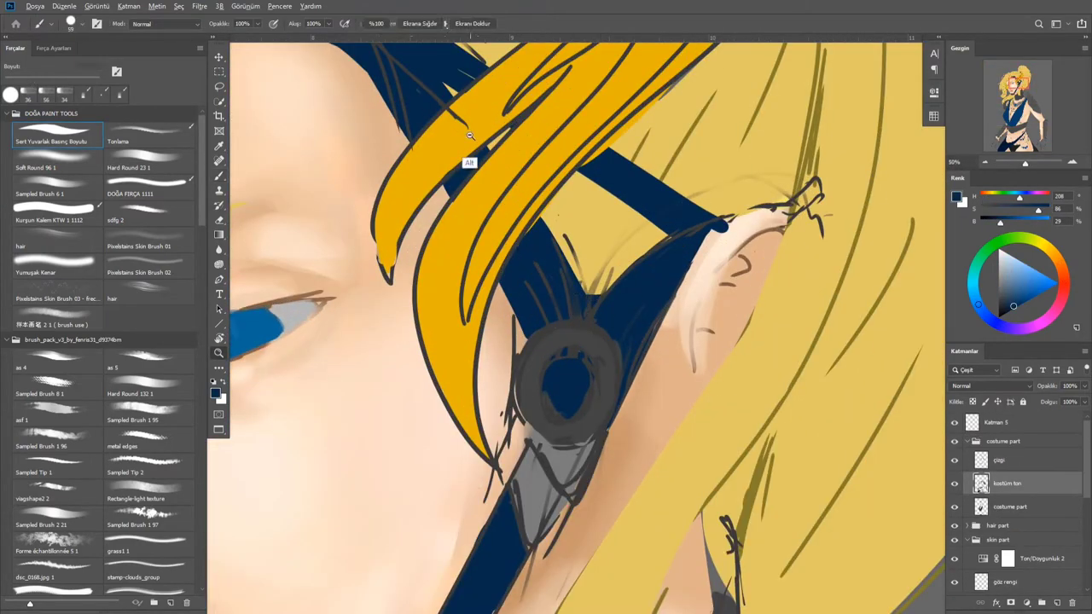
Paint pale yellow lashes (H 50, S 27, B 88) along the near eye's upper lid with the Tonlama brush at 59 px
key("ctrl+0")
left_click(532, 288)
key("z")
left_click(442, 197, "alt")
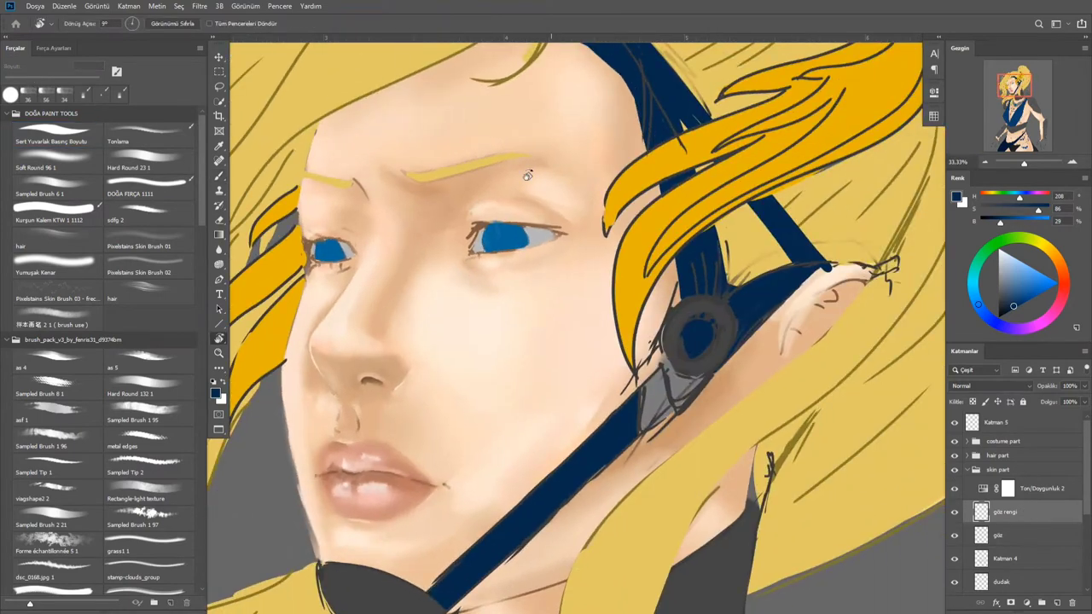
left_click(443, 197)
key("b")
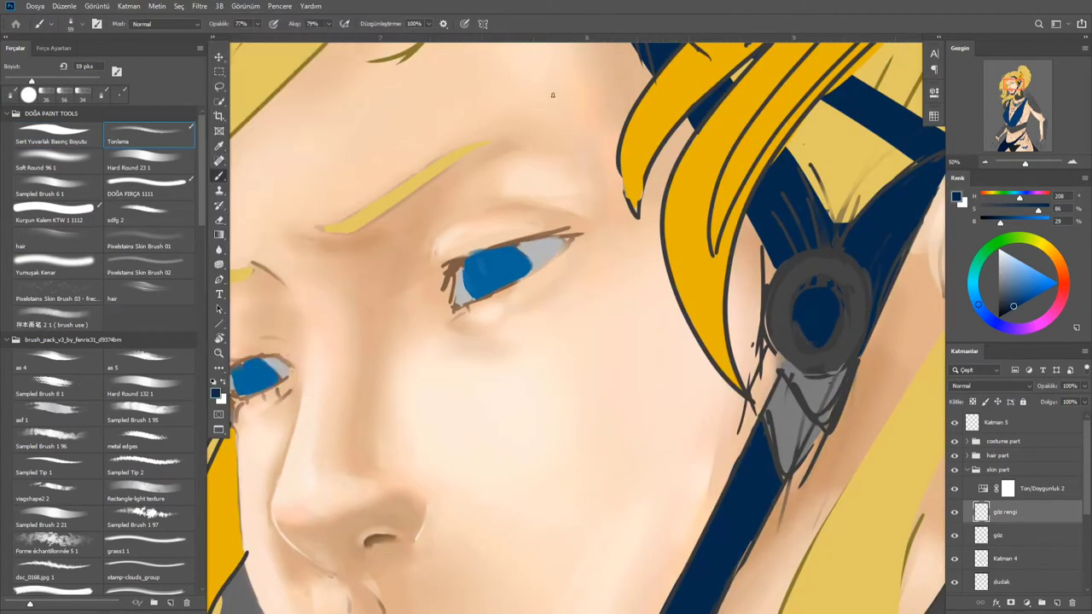
left_click(426, 204, "alt")
left_click_drag(453, 260, 534, 243)
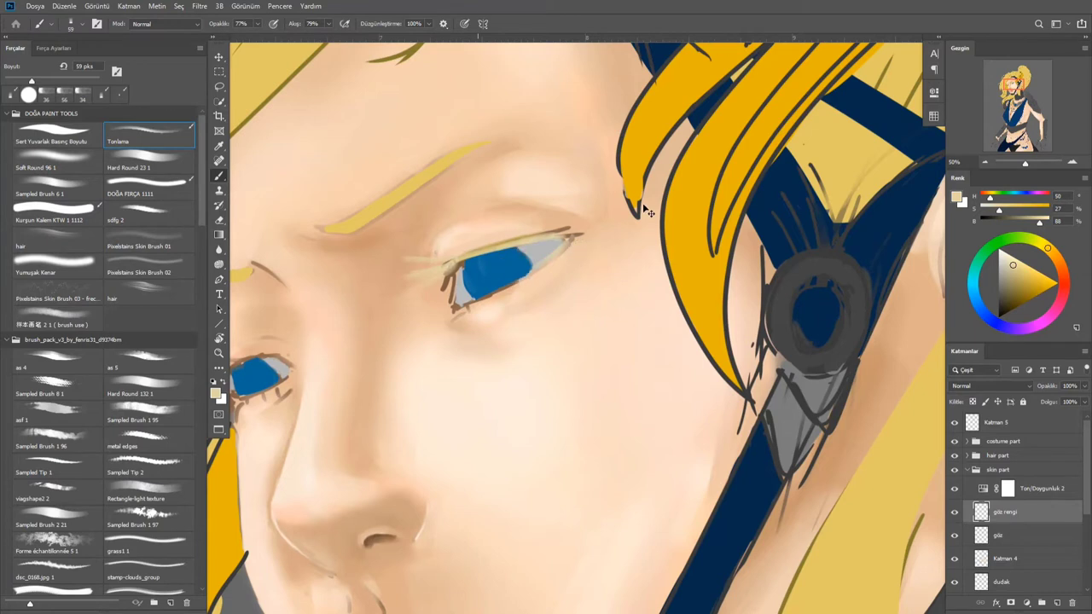
Continue the pale yellow lash strokes along the near eye's lower lid and the far eye's upper lid
key("z")
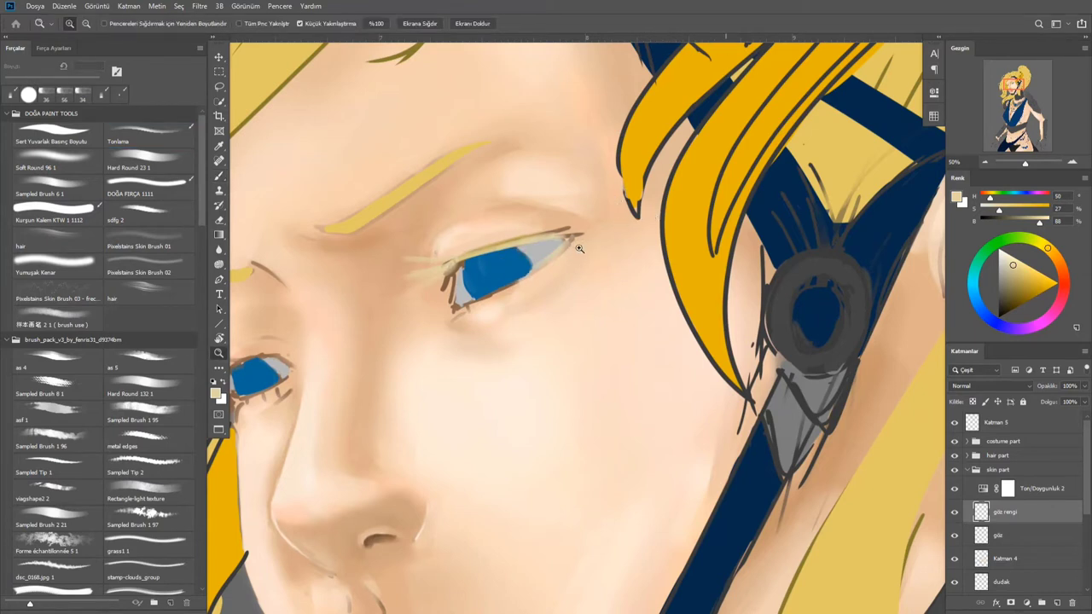
key("b")
key("ctrl+plus")
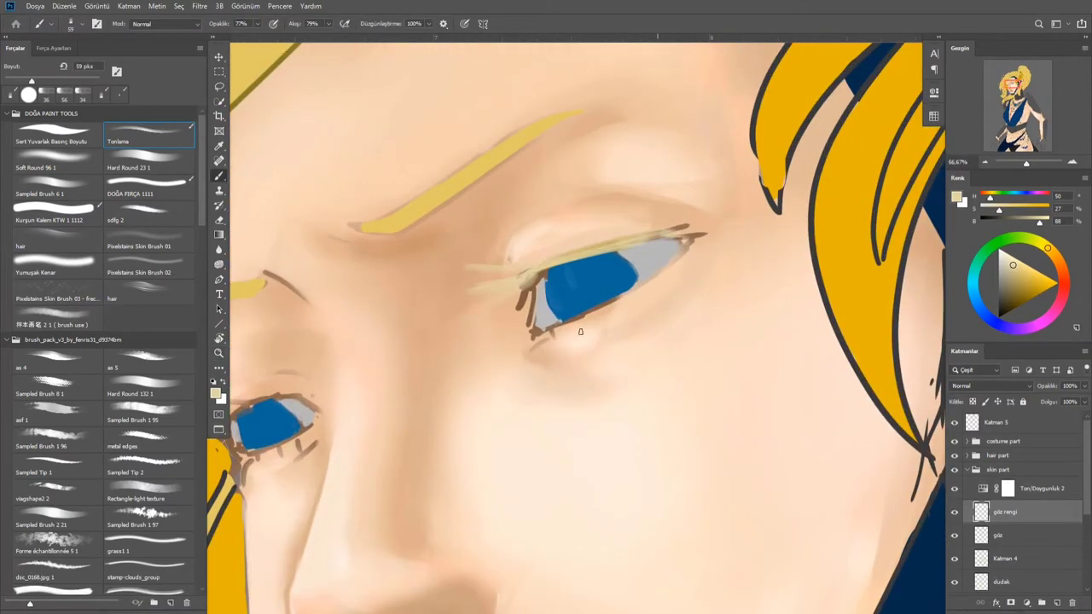
left_click_drag(476, 219, 770, 155)
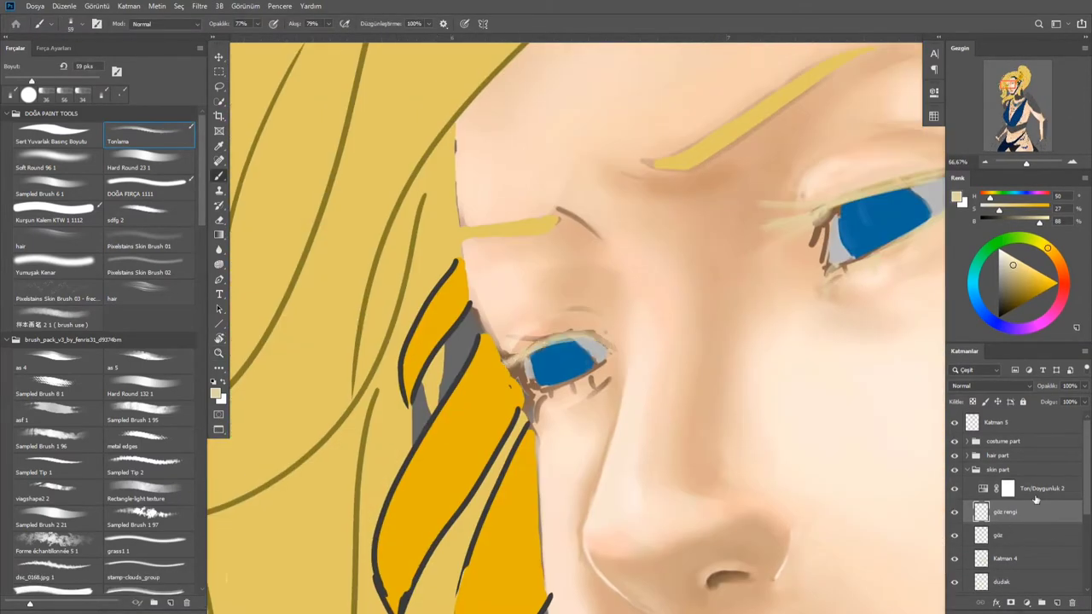
On layer Katman 5, extend the far eye's pale yellow lashes outward over the hair ornament
left_click(996, 422)
left_click_drag(938, 171, 759, 244)
left_click_drag(451, 320, 809, 295)
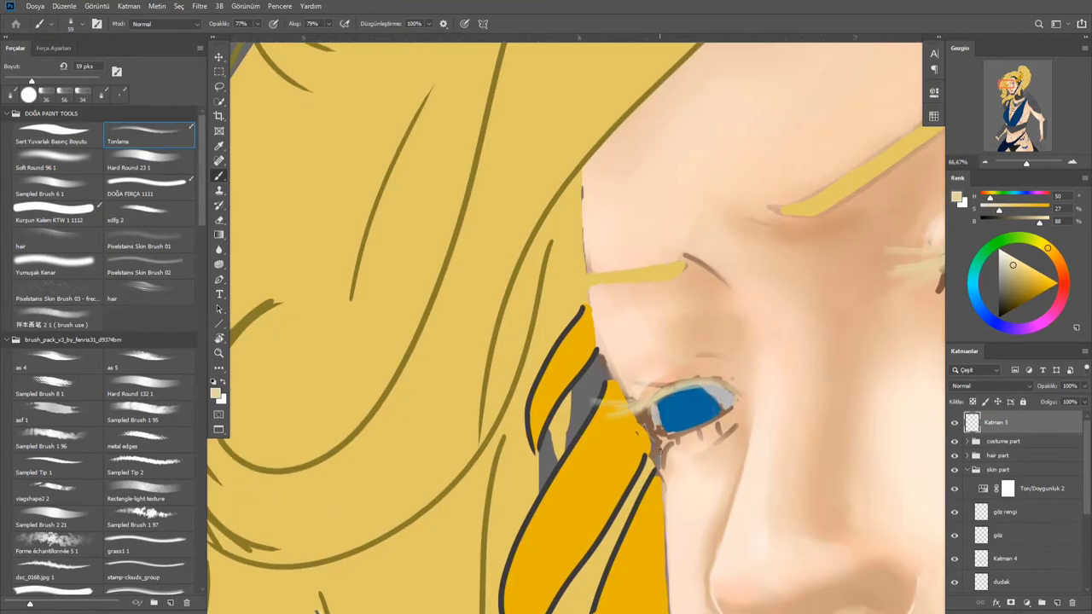
left_click_drag(690, 363, 480, 514)
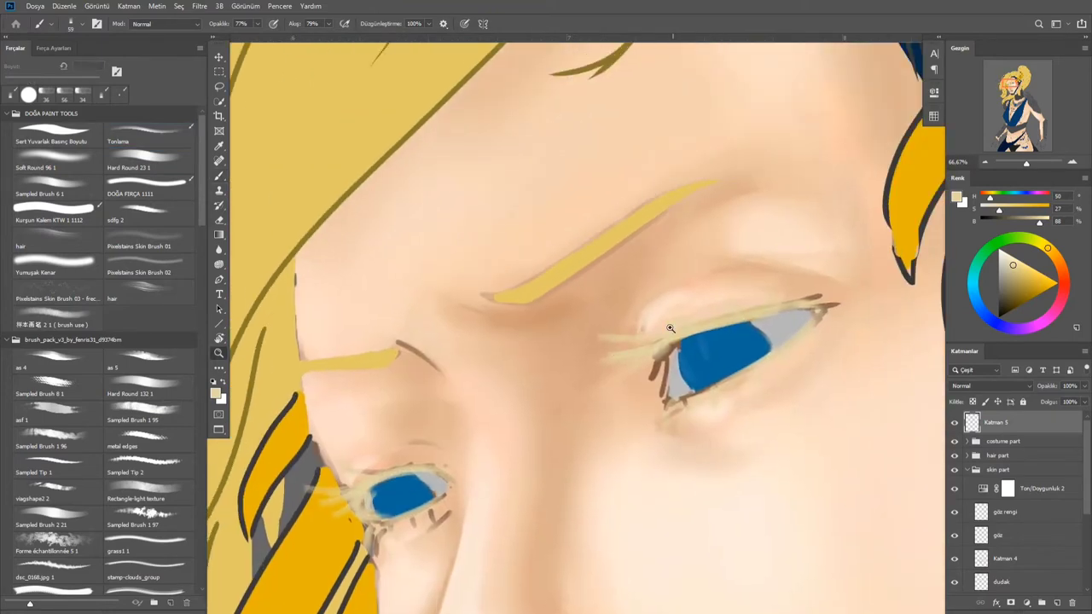
left_click_drag(609, 368, 682, 324)
On a new layer named arka plan, block in dark gray (B 25) vertical background shapes on both sides of the character with the as 4 brush
key("r")
key("ctrl+0")
key("b")
key("ctrl+minus")
key("ctrl+shift+alt+n")
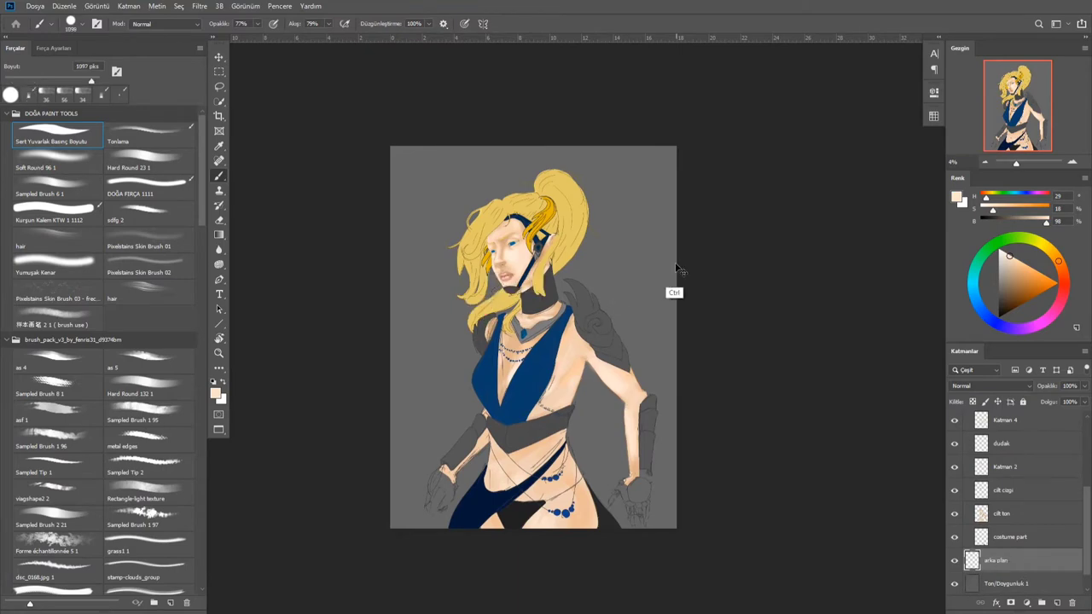
left_click_drag(620, 229, 617, 495)
left_click_drag(648, 282, 656, 397)
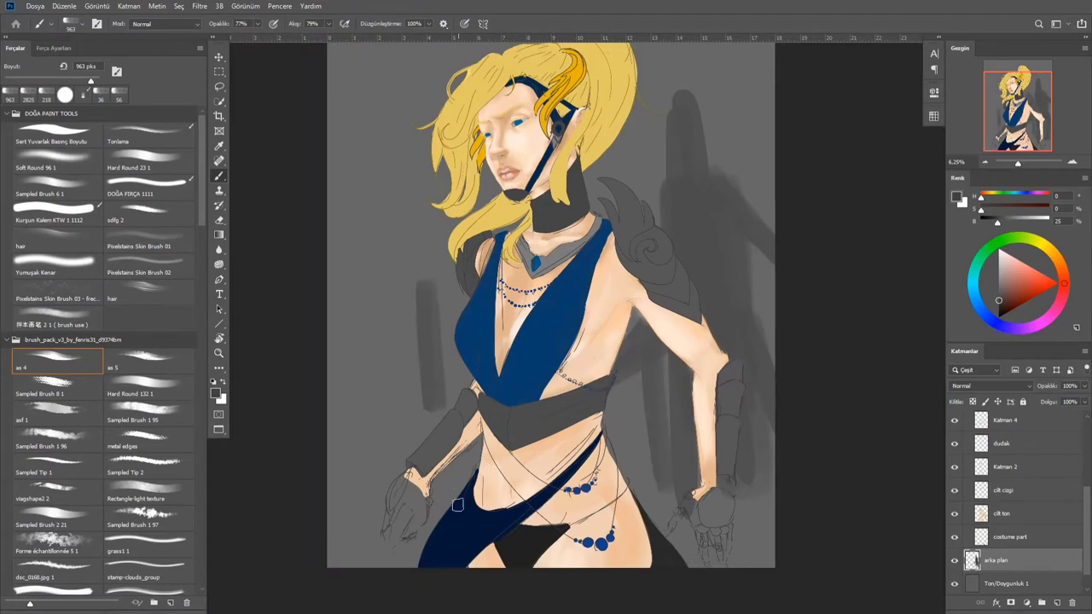
left_click_drag(425, 329, 376, 504)
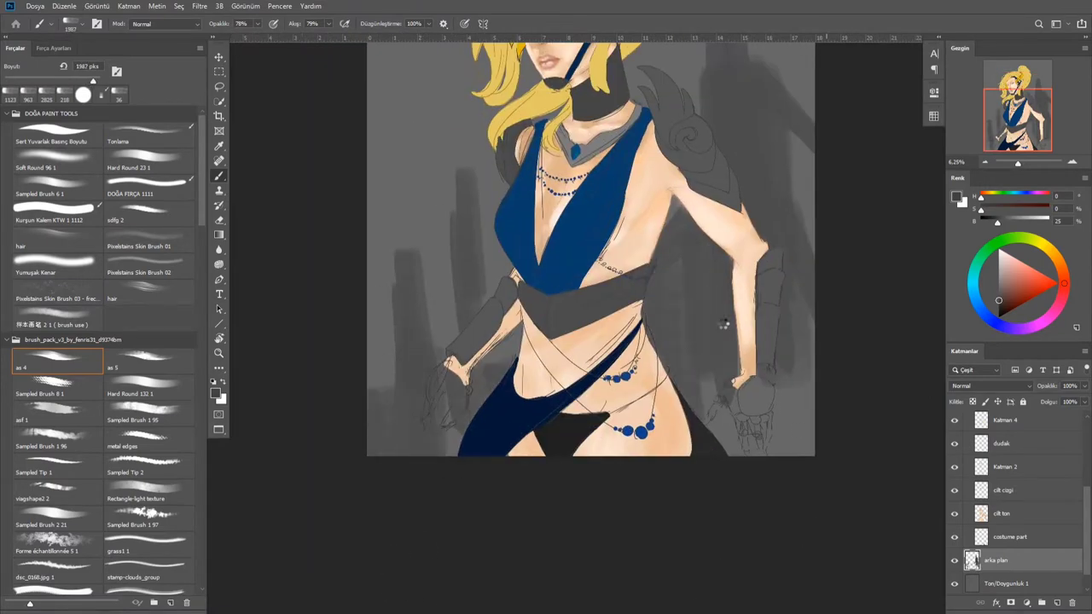
Carve the dark background shapes beside the character into jagged spires with the Eraser at 491 px
left_click_drag(768, 260, 679, 329)
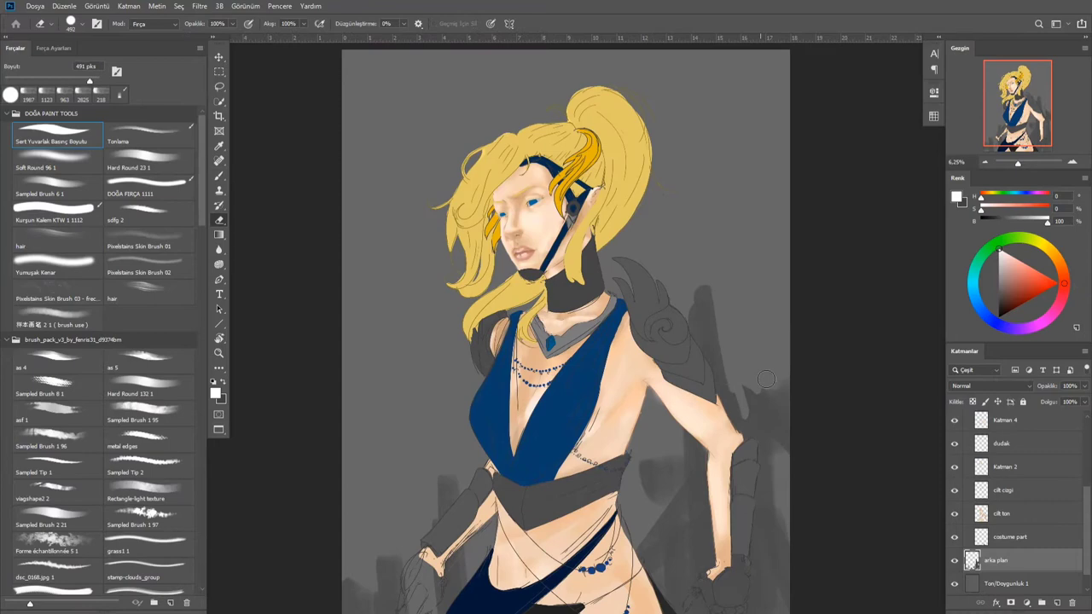
left_click_drag(766, 378, 789, 427)
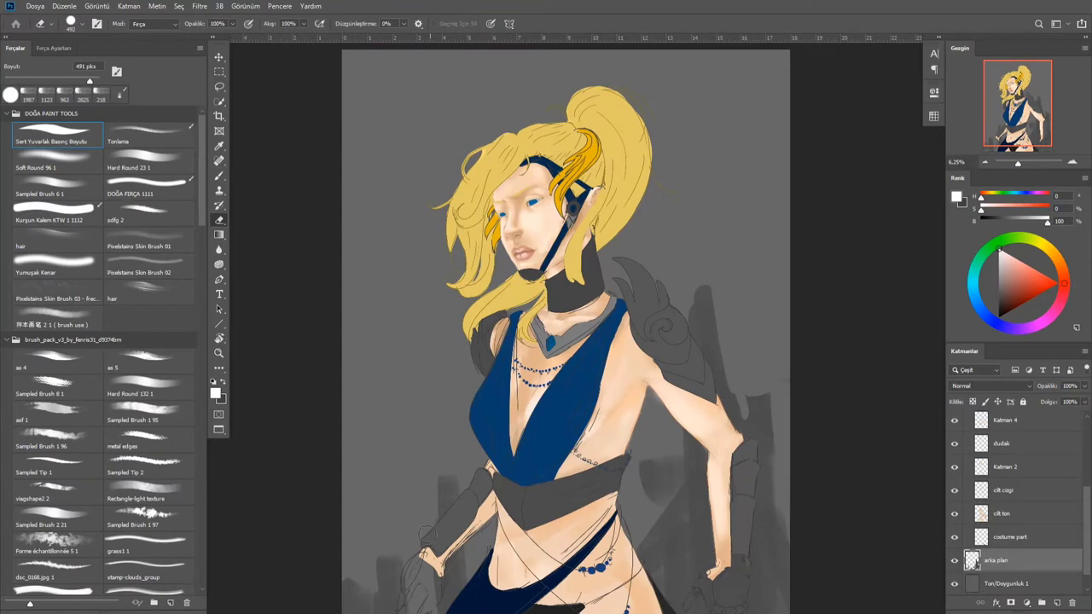
left_click_drag(714, 294, 728, 132)
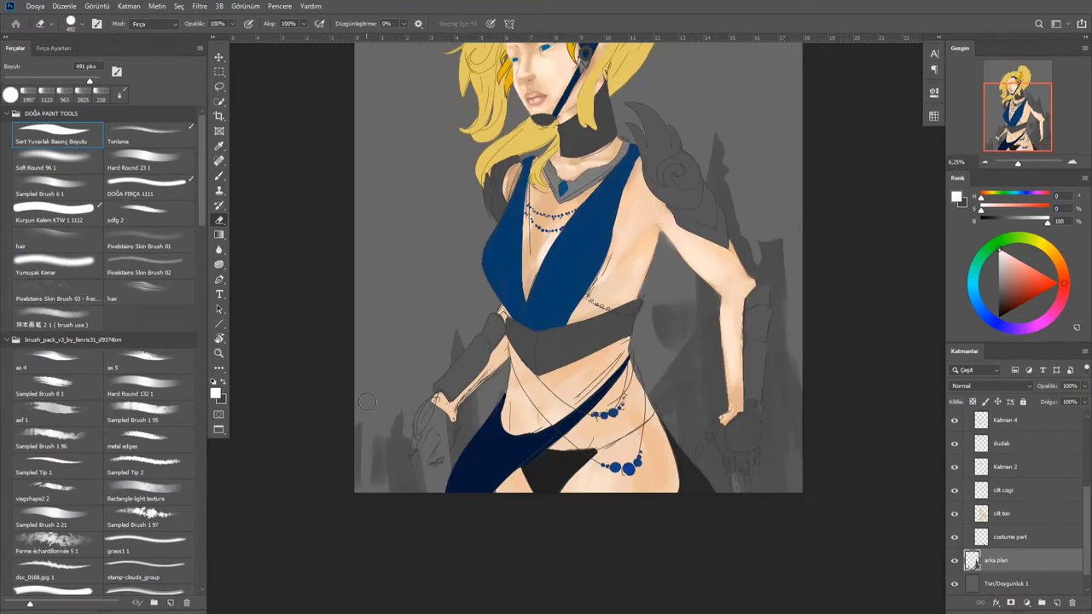
Fill in the background between the waist and the forearm with dark gray (B 26) using the as 4 brush at 1987 px
key("b")
left_click(661, 323, "alt")
key("ctrl+t")
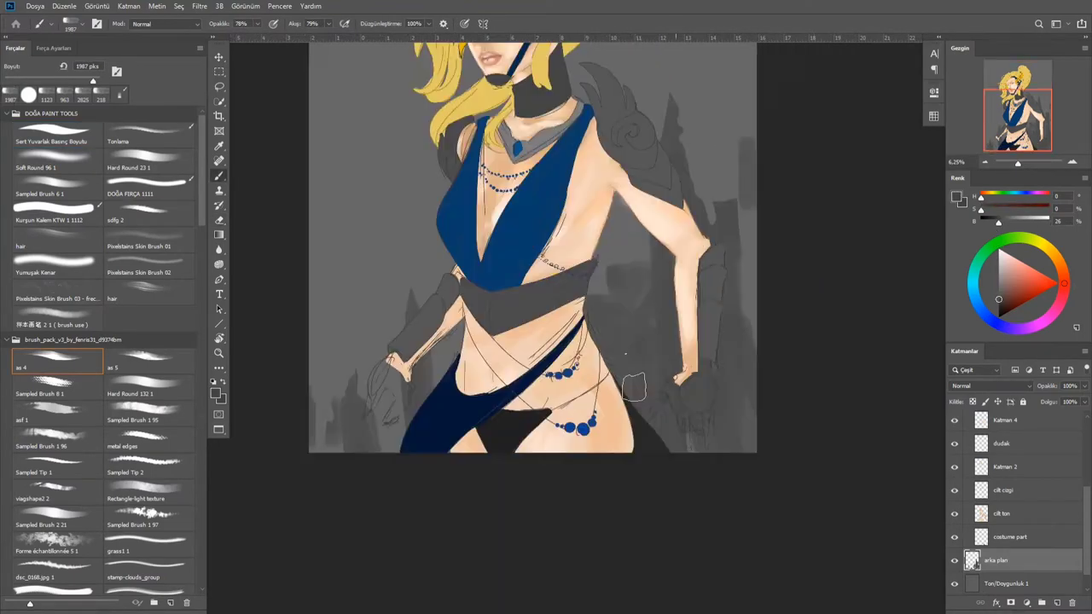
left_click_drag(628, 382, 804, 546)
key("Return")
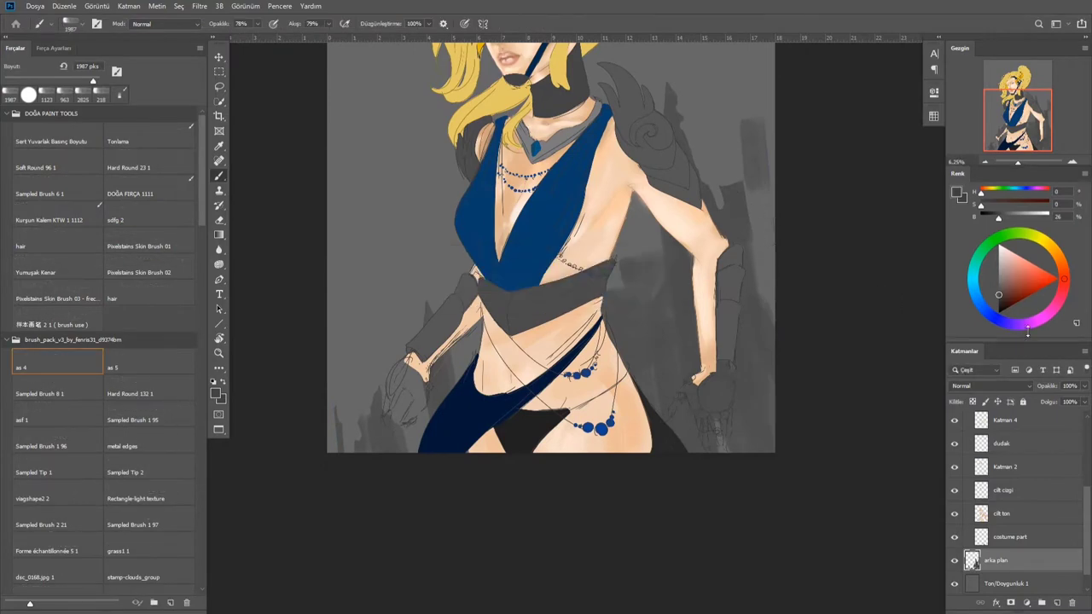
Select the dudak layer and toggle its visibility to check the lip painting on the face
left_click(1015, 509)
key("ctrl+plus")
key("ctrl+plus")
key("ctrl+plus")
key("ctrl+plus")
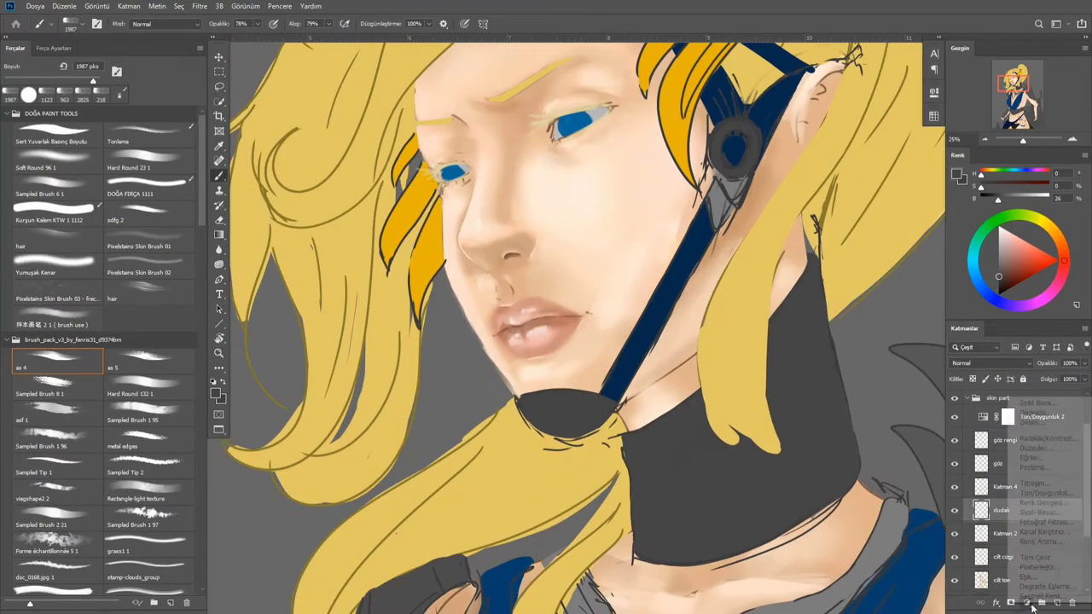
left_click(954, 510)
left_click(954, 510)
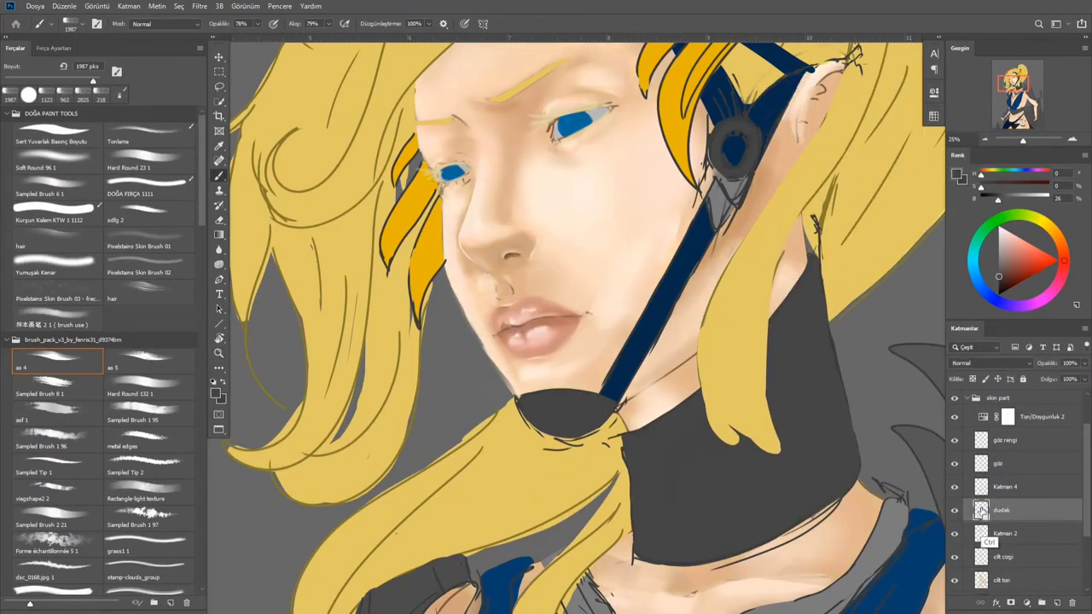
Quick-select the lip area and add a Hue/Saturation adjustment layer above the dudak layer
key("w")
left_click_drag(577, 350, 515, 305)
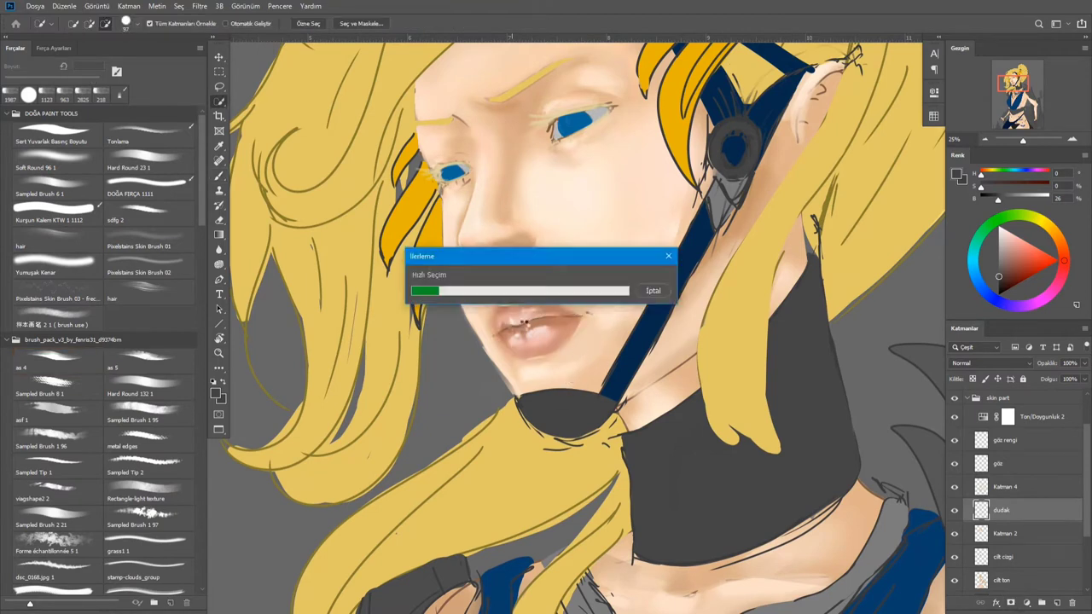
left_click(1026, 602)
left_click(981, 484)
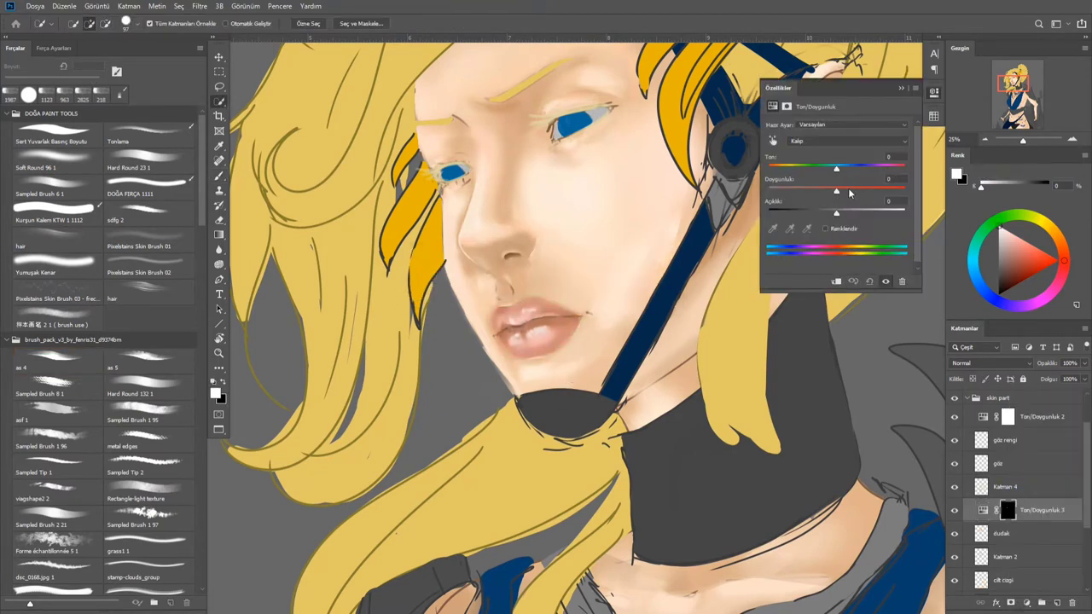
Delete the Hue/Saturation adjustment layer above the dudak layer and return to the Brush tool
key("Delete")
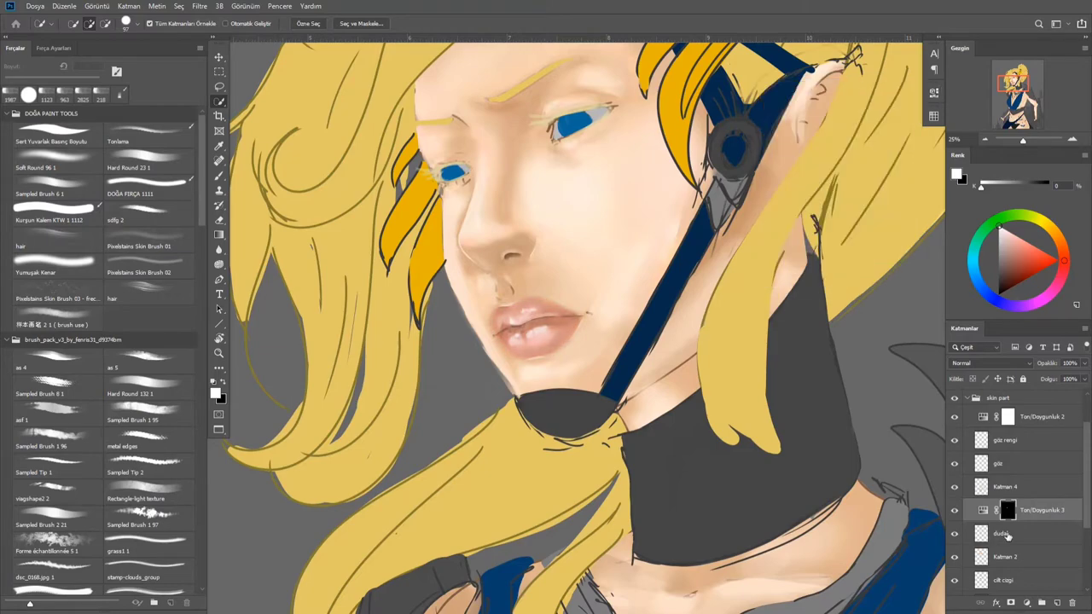
scroll(522, 265, "down", 3)
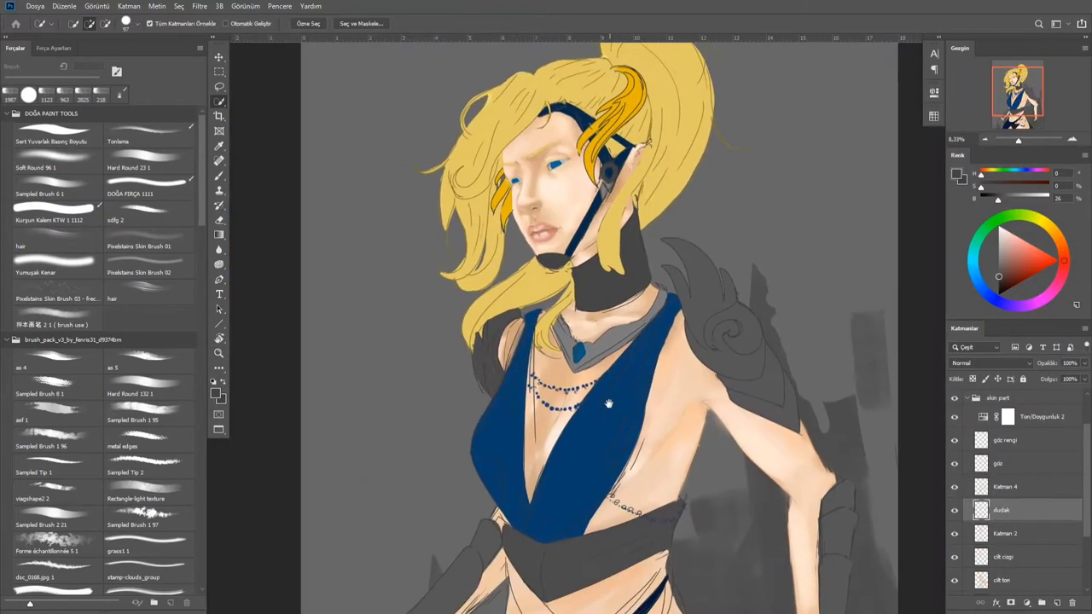
scroll(523, 265, "down", 5)
scroll(523, 265, "up", 5)
key("b")
scroll(540, 267, "up", 5)
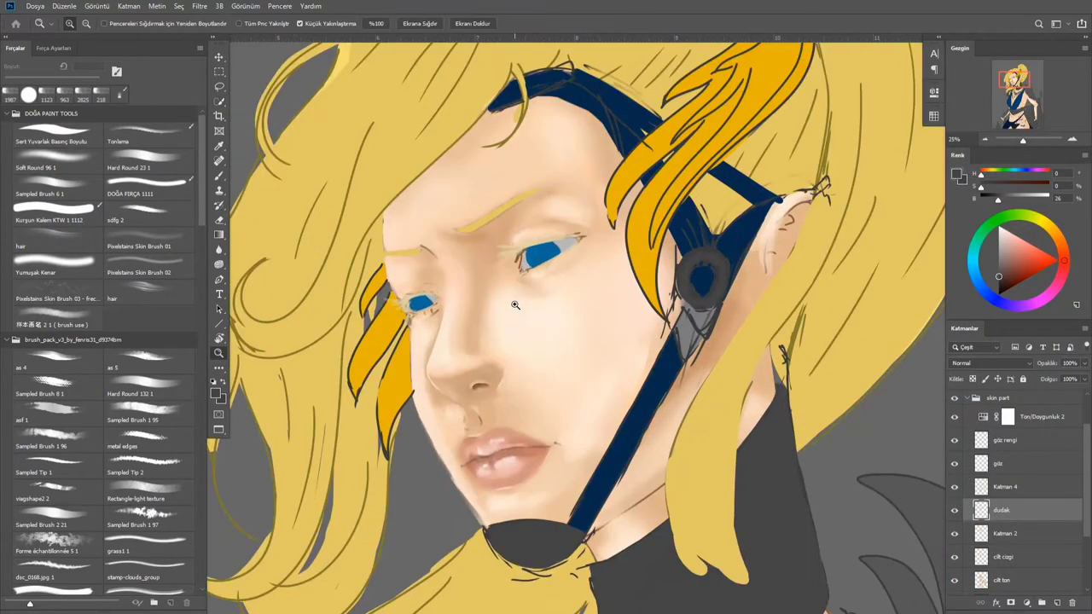
Choose the Tonlama brush, make the cilt ton layer active and sample a skin tone beside the near eye
left_click(515, 253, "alt")
left_click(57, 241)
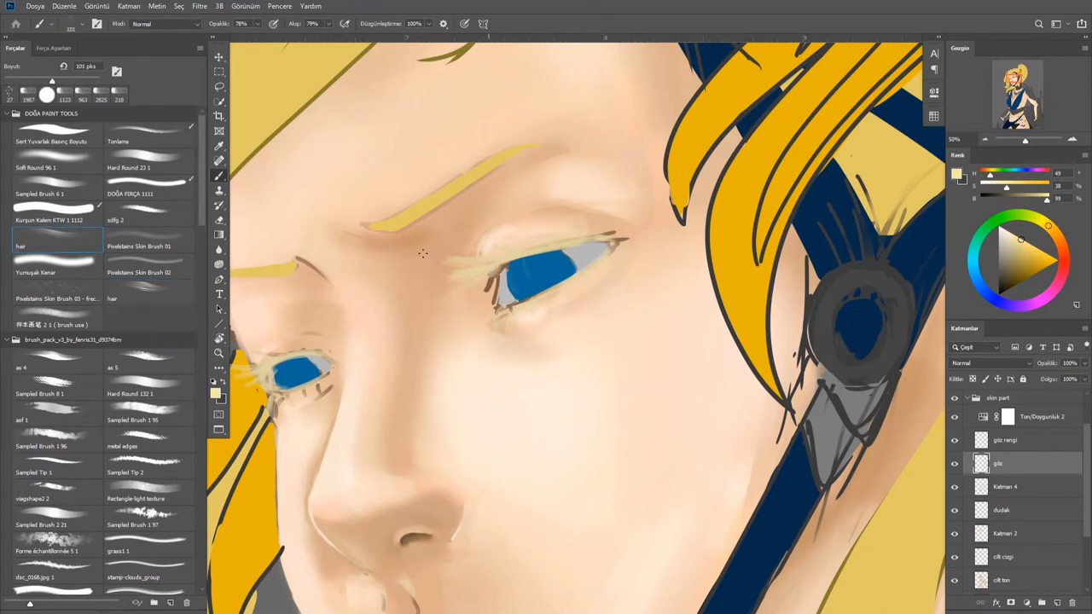
left_click(415, 293, "alt")
key("alt+bracketleft")
key("alt+bracketleft")
key("alt+bracketleft")
key("alt+bracketleft")
key("alt+bracketleft")
left_click(140, 130)
left_click(478, 281, "alt")
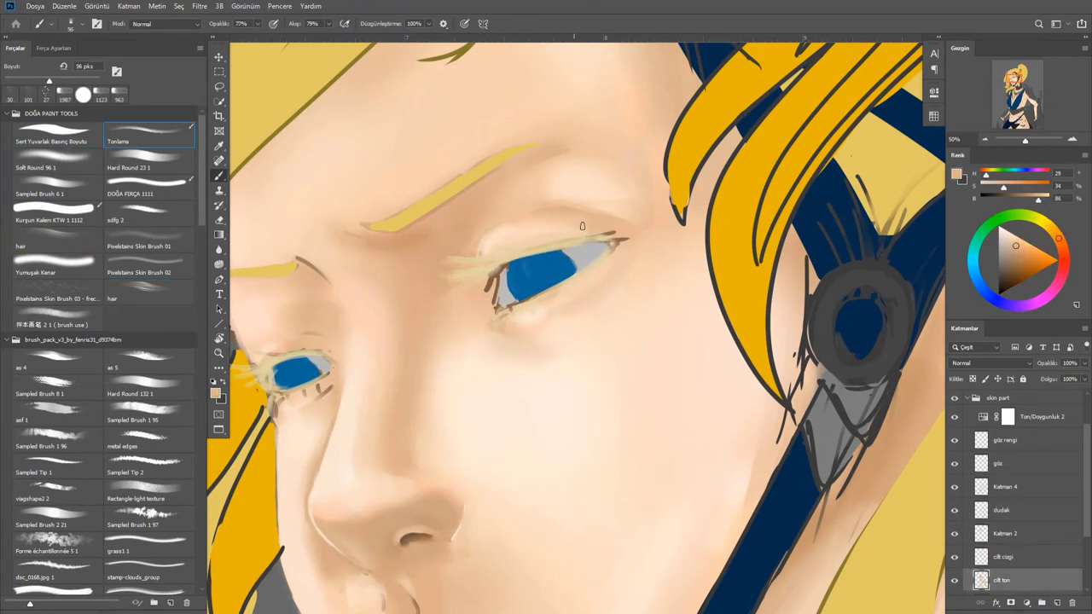
Shade the near eye's socket below the brow on Katman 4 in orange-brown with the Tonlama brush at 33% opacity and 20% flow
key("alt+bracketright")
key("alt+bracketright")
key("alt+bracketright")
key("alt+bracketright")
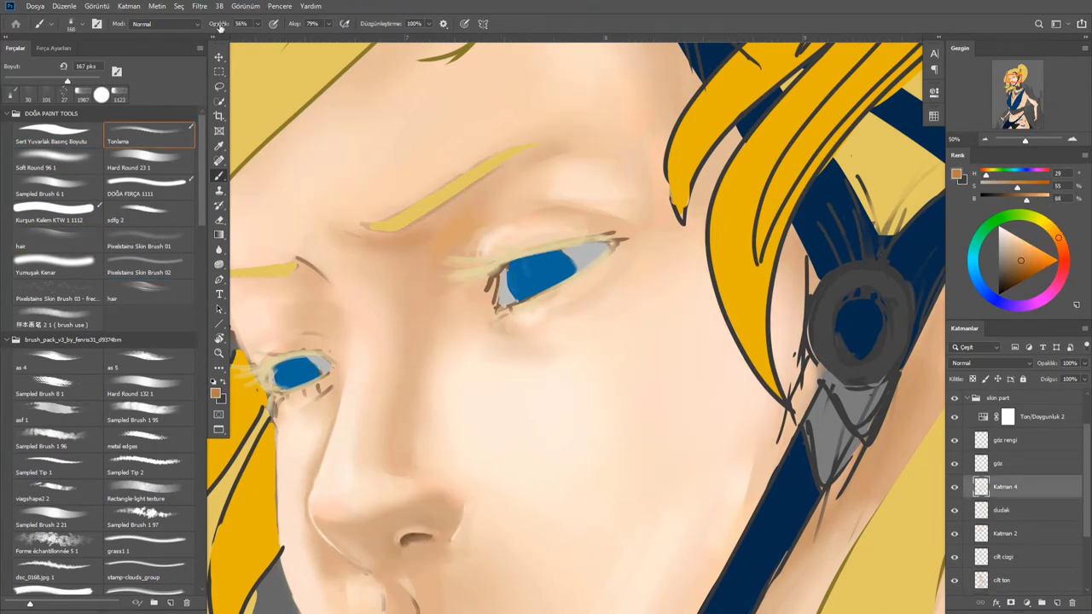
key("bracketright")
key("bracketright")
key("bracketright")
key("bracketright")
key("3")
key("3")
key("shift+2")
key("shift+0")
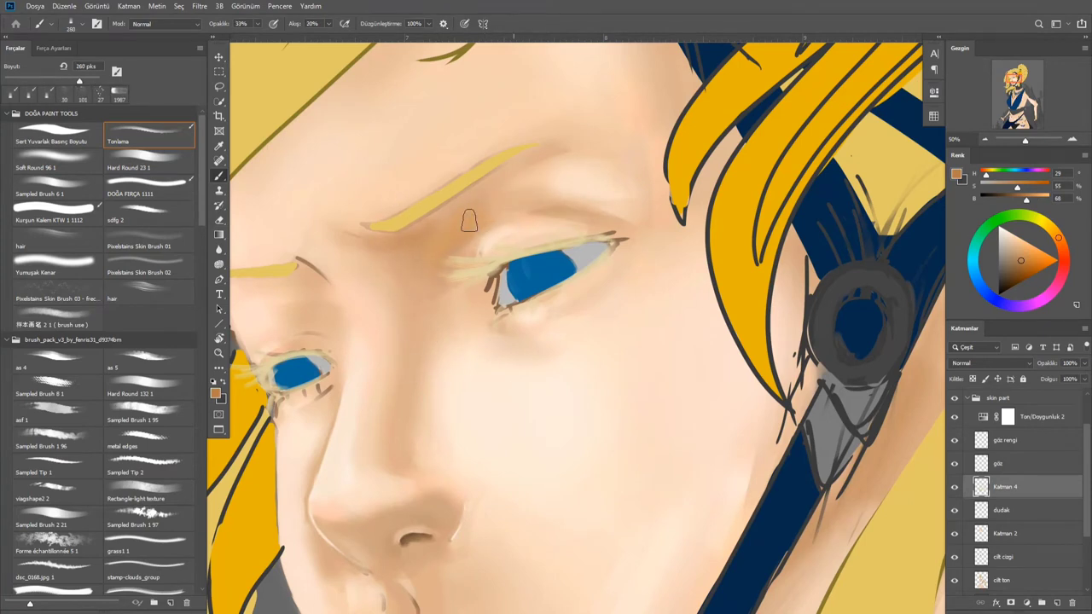
left_click_drag(622, 214, 428, 211)
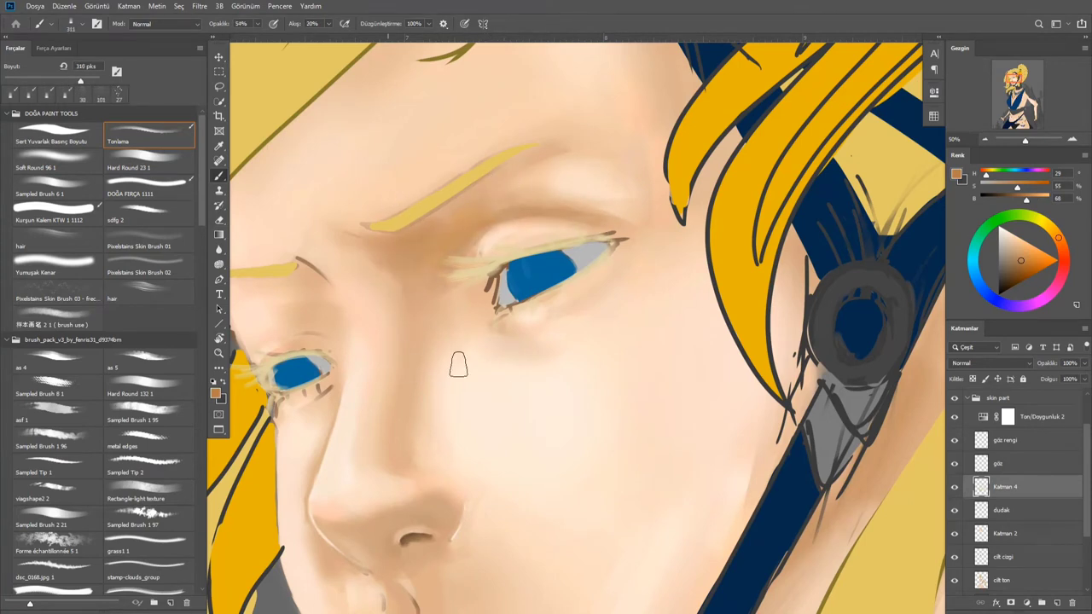
Blend the near eyelid and brow shading with the Soft Round 96 1 brush and sampled skin tones
key("period")
key("bracketright")
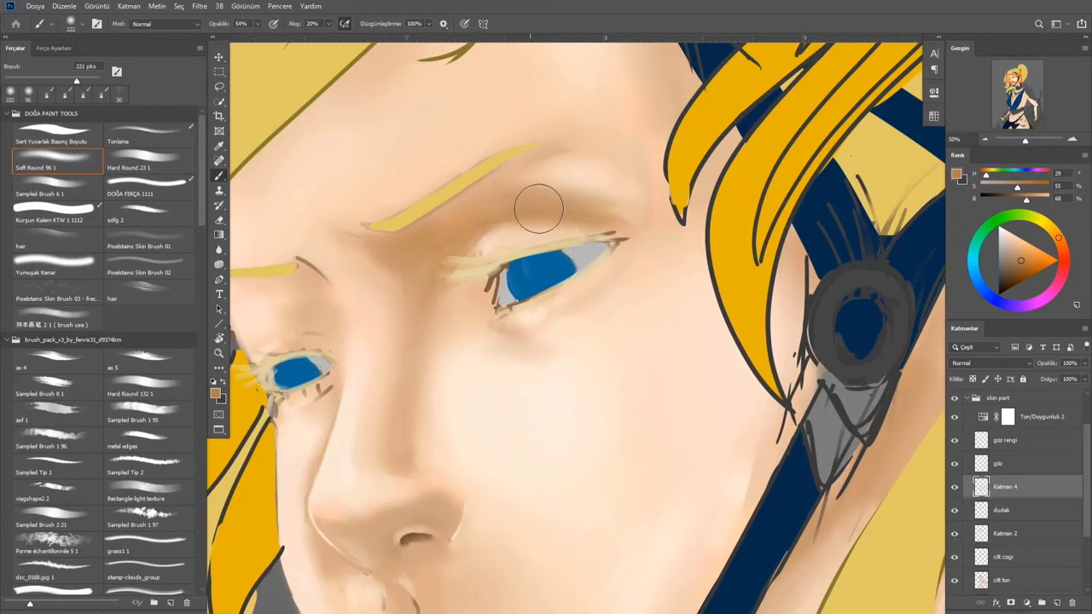
left_click_drag(541, 202, 555, 312)
left_click(545, 286, "alt")
key("h")
left_click_drag(536, 271, 428, 380)
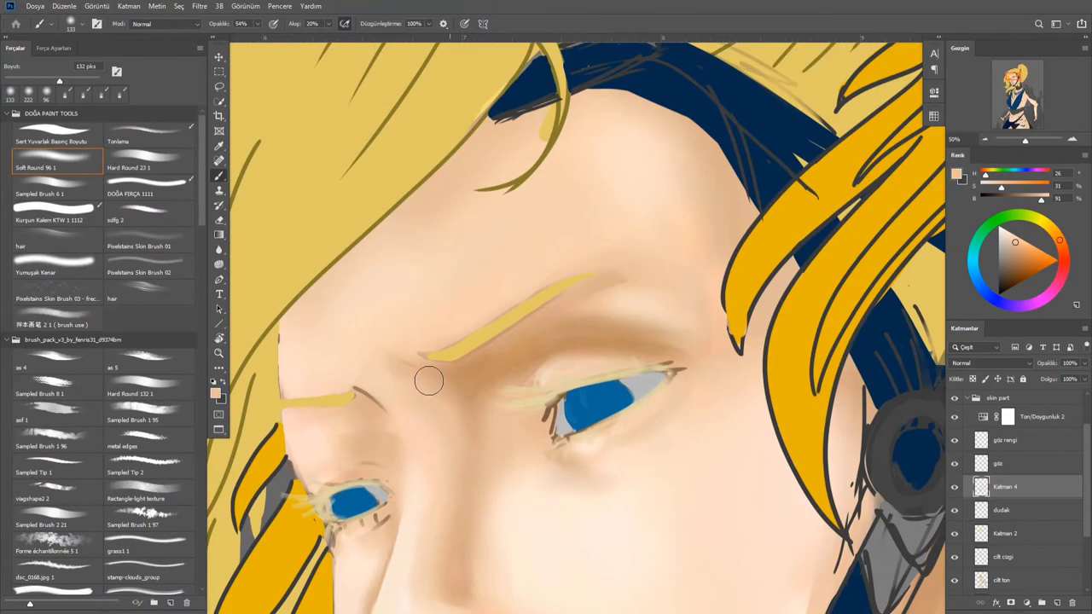
Shade the far eye's socket with the Tonlama brush at 267 px and soften it with Soft Round 96 1 at 96 px
key("h")
mouse_move(526, 533)
left_mouse_down()
mouse_move(503, 358)
mouse_move(463, 237)
left_mouse_up()
left_click(141, 136)
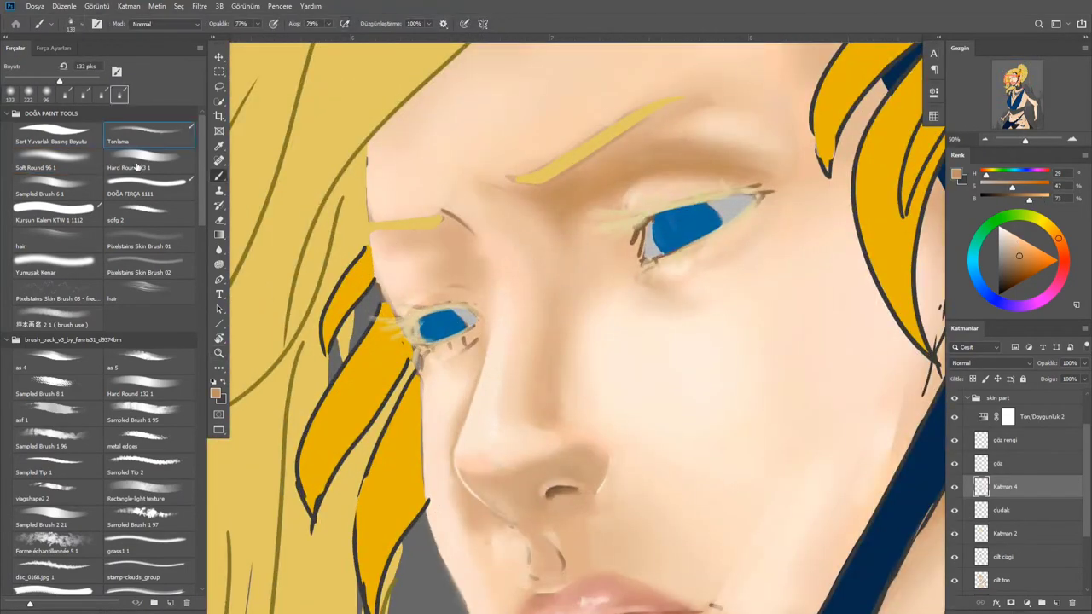
key("bracketright")
key("bracketright")
key("bracketright")
key("bracketright")
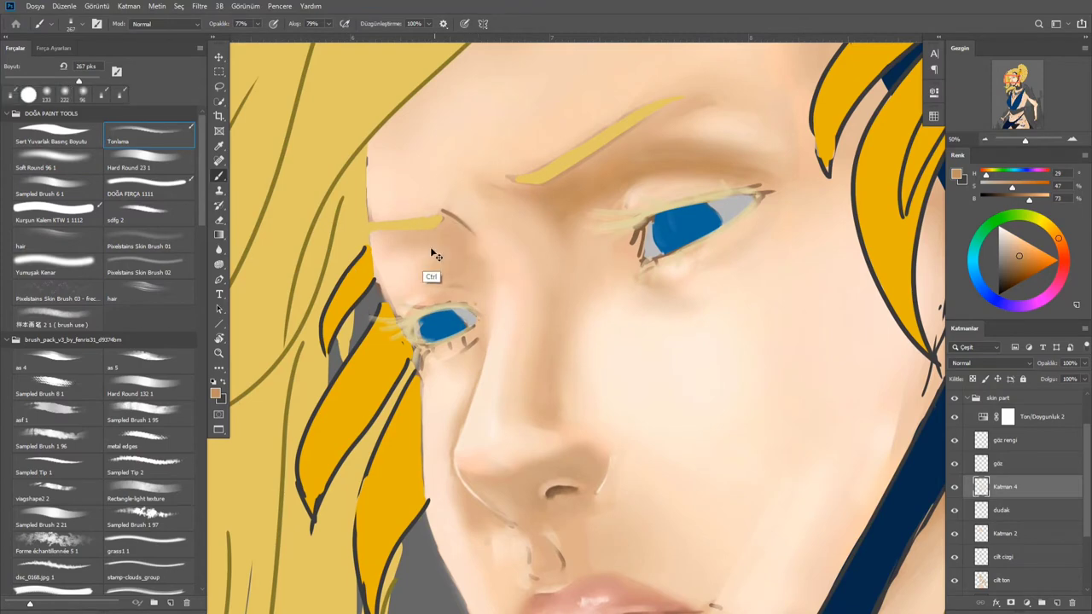
key("period")
left_click(439, 264, "alt")
left_click(451, 210, "alt")
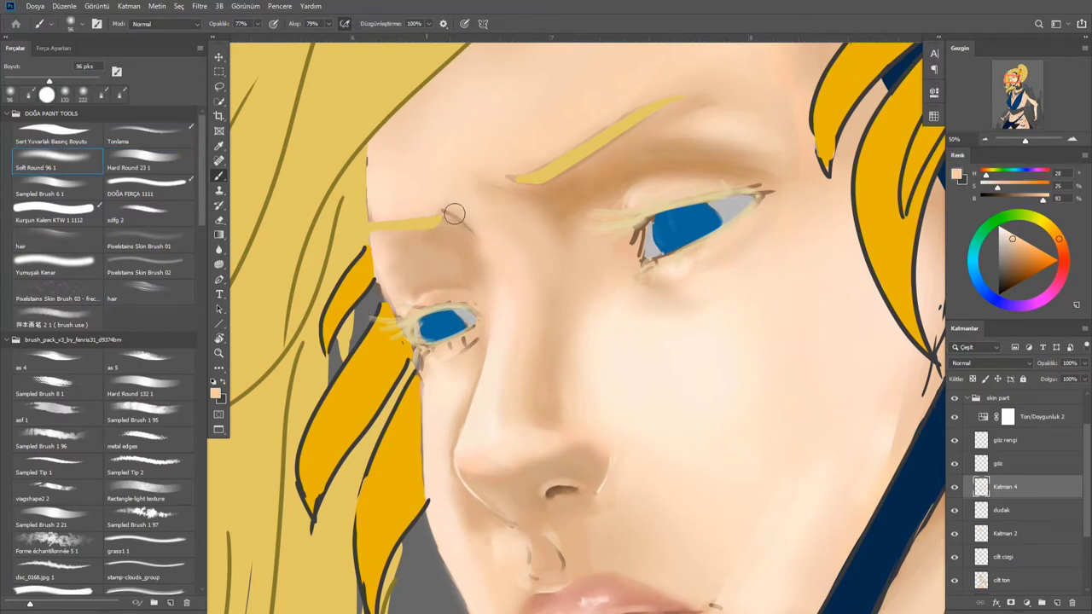
Paint a soft reddish blush on the cheek using hue 15 and the enlarged Tonlama brush at 25% opacity and 18% flow
key("z")
mouse_move(596, 244)
left_mouse_down()
mouse_move(516, 316)
mouse_move(478, 315)
left_mouse_up()
key("b")
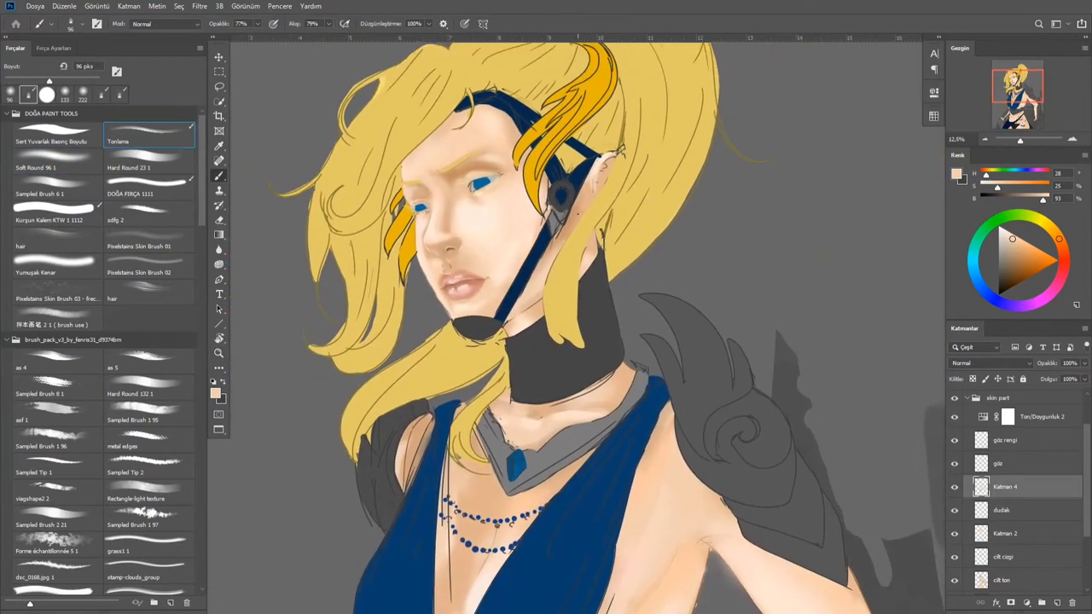
left_click(546, 217, "alt")
key("bracketright")
key("bracketright")
key("bracketright")
key("bracketright")
key("bracketright")
key("bracketright")
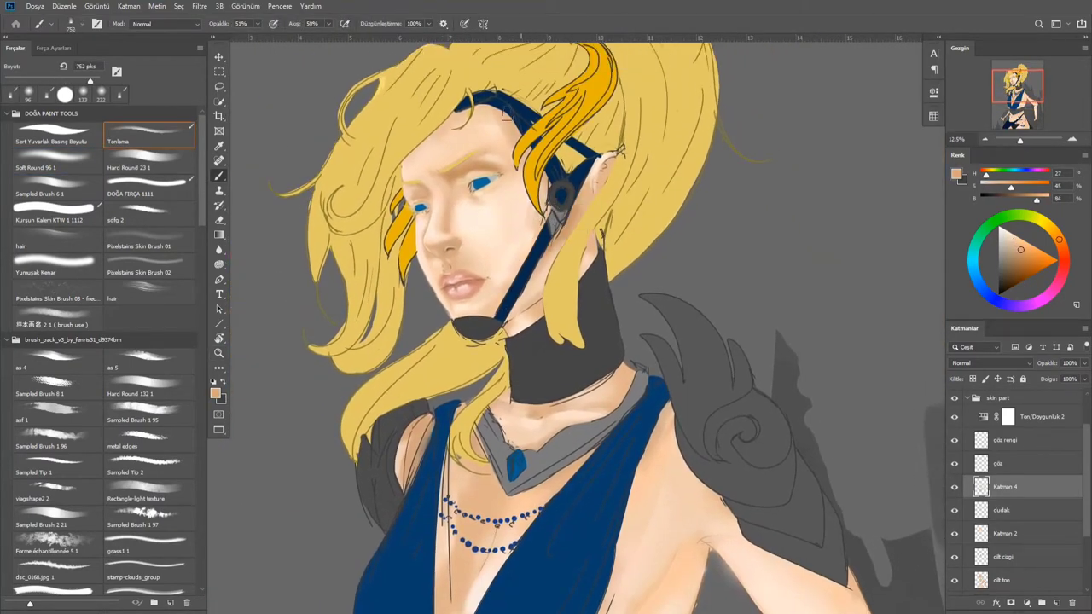
left_click(1066, 247)
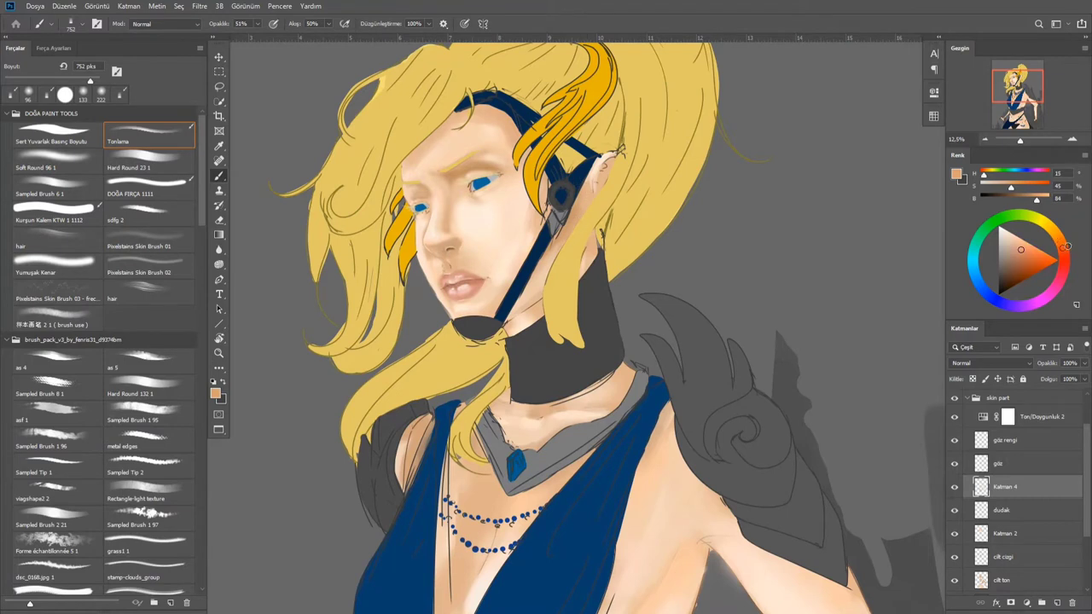
key("2")
key("5")
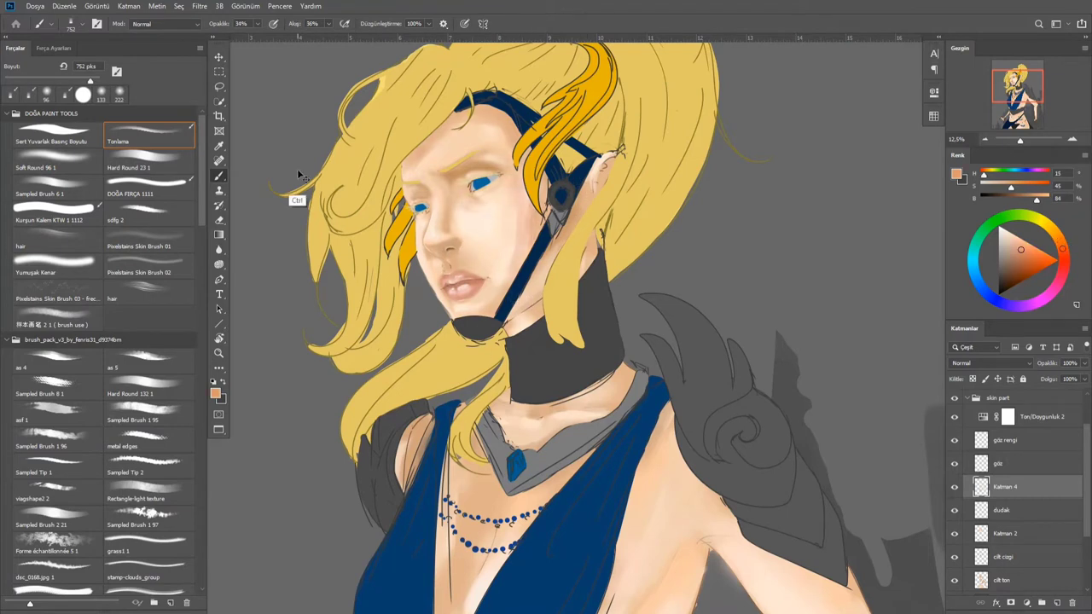
key("shift+1")
key("shift+8")
key("bracketright")
key("bracketright")
key("bracketright")
Blend the cheek highlight with a sampled pale skin tone (H 27, S 18, B 99) using the Soft Round 96 1 brush
left_click(497, 254, "alt")
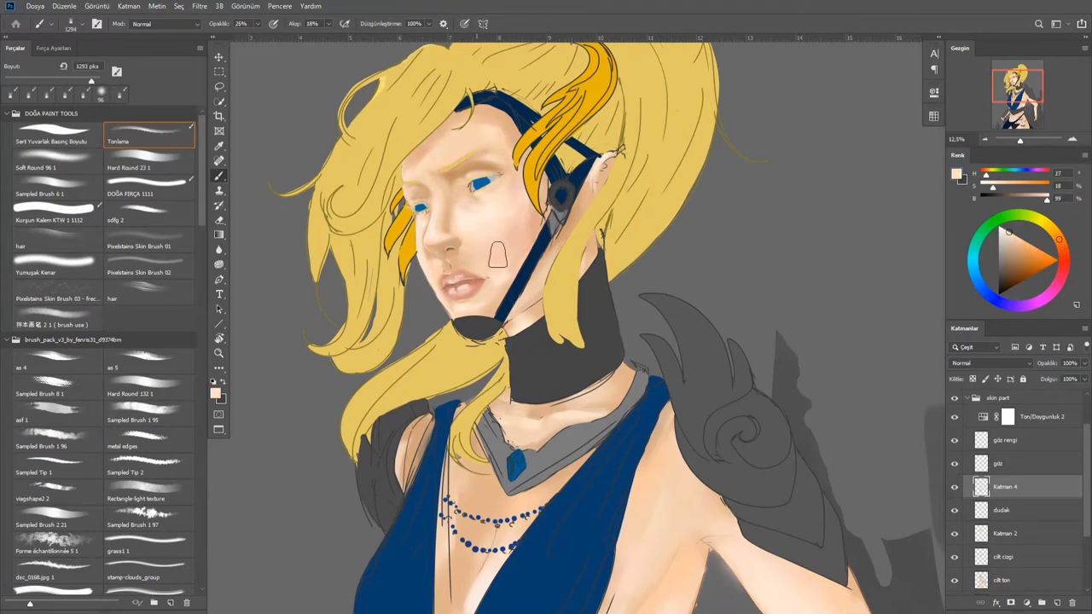
left_click(56, 362)
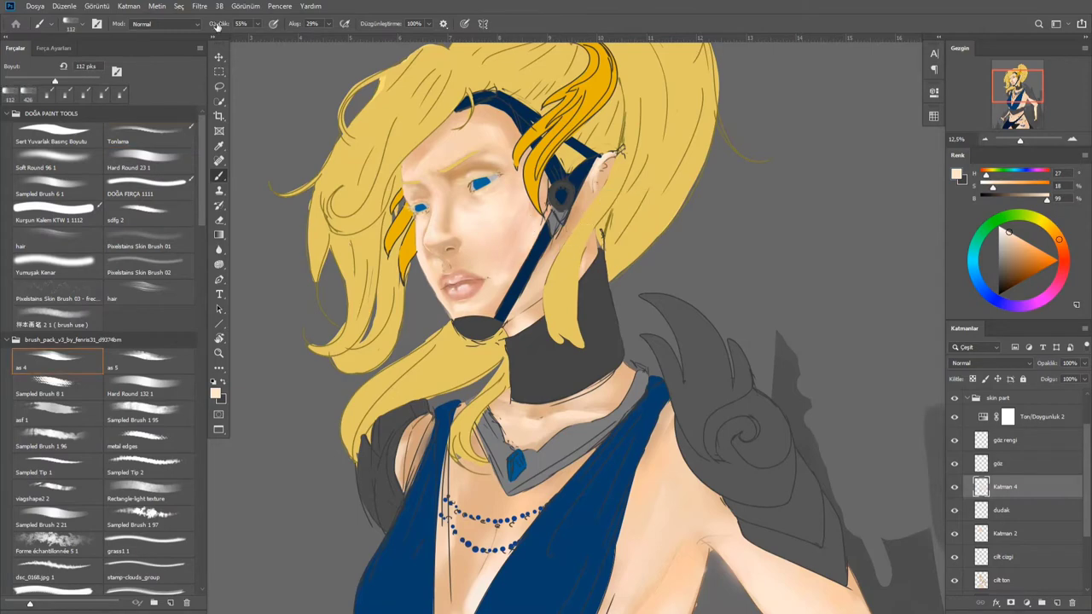
left_click(57, 162)
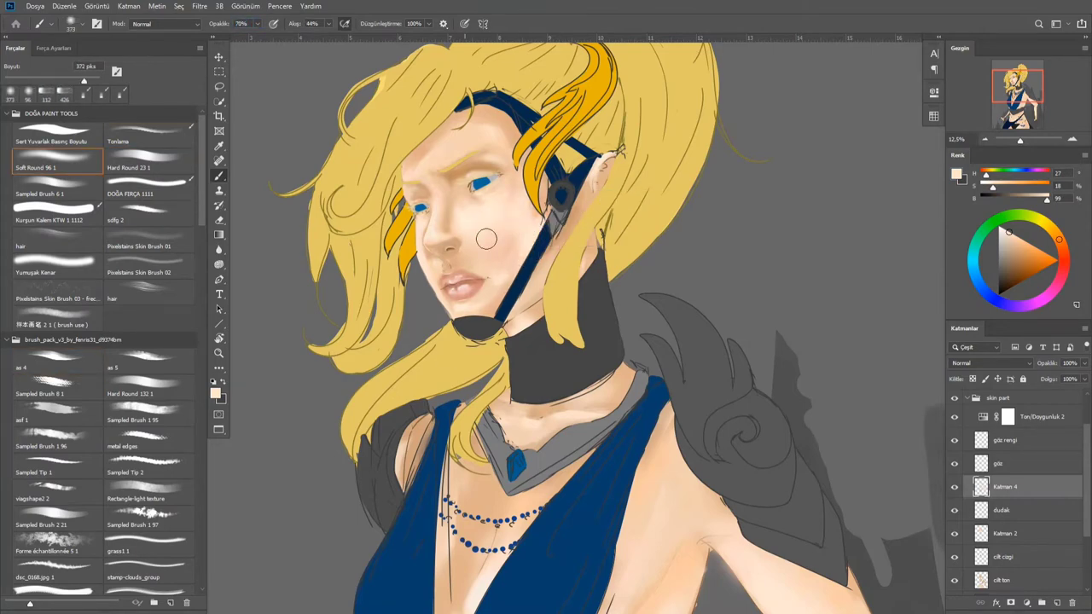
scroll(450, 216, "up", 5)
key("bracketleft")
key("bracketleft")
key("bracketleft")
key("bracketleft")
key("bracketleft")
scroll(477, 205, "up", 4)
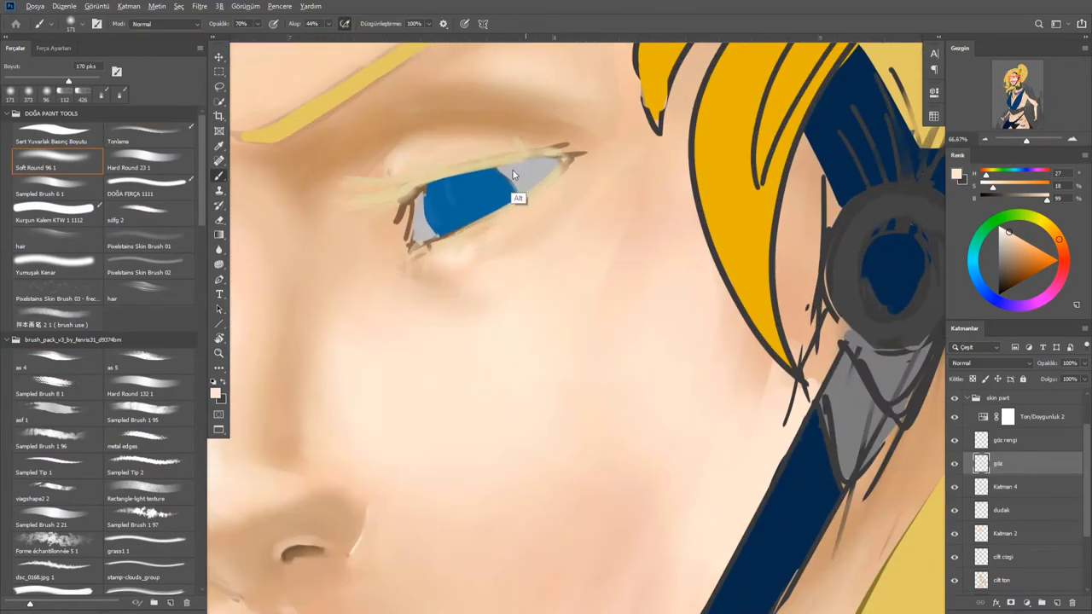
Brighten the white of the near eye on the göz layer with light gray and pure white
key("alt+bracketright")
left_click(531, 174, "alt")
key("comma")
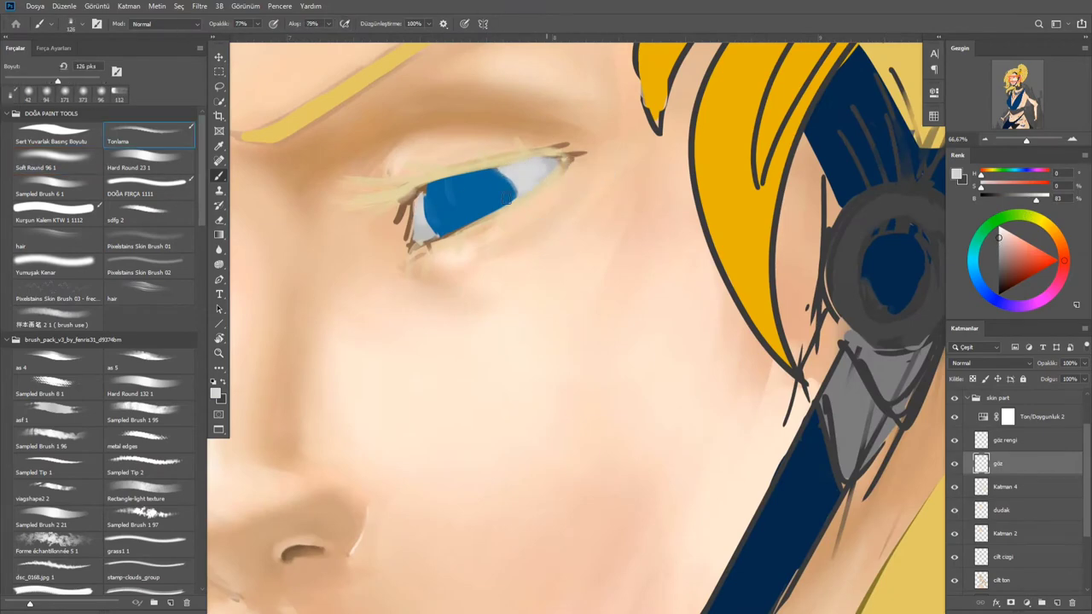
left_click_drag(229, 315, 294, 384)
key("period")
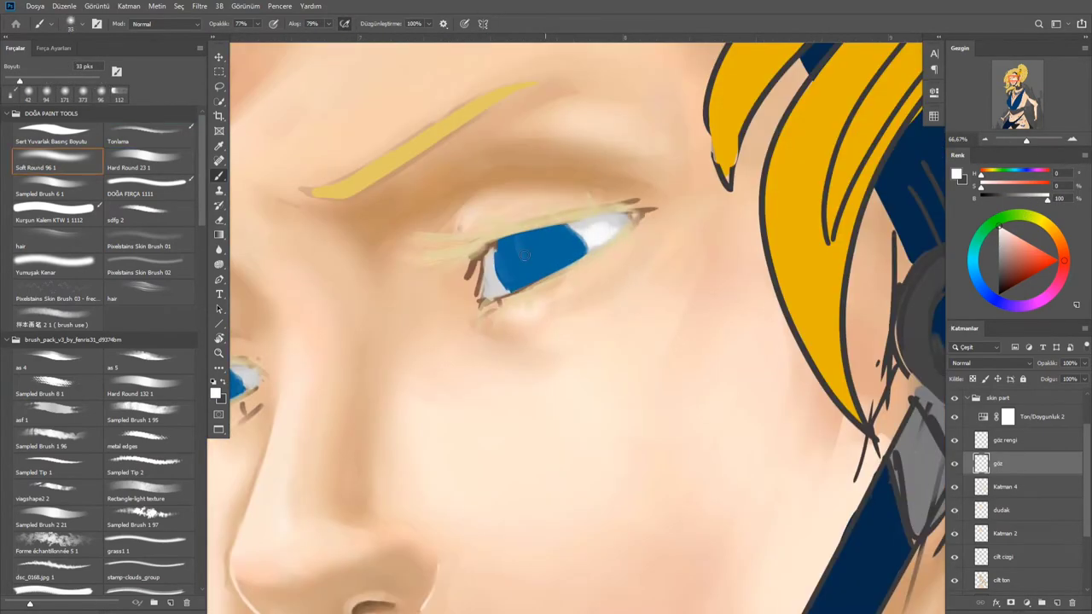
left_click_drag(358, 333, 631, 272)
Merge the face layers from cilt ton up to göz rengi into one layer in the skin part group
scroll(604, 312, "down", 5)
left_click_drag(639, 341, 788, 276)
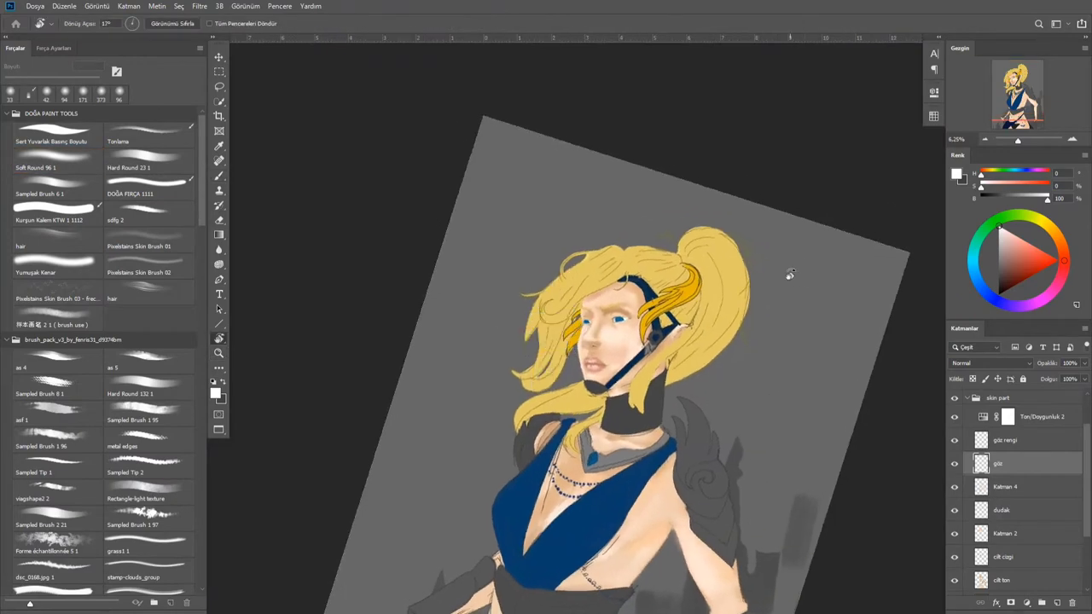
key("Escape")
scroll(787, 275, "up", 2)
scroll(955, 492, "down", 3)
scroll(1089, 509, "up", 2)
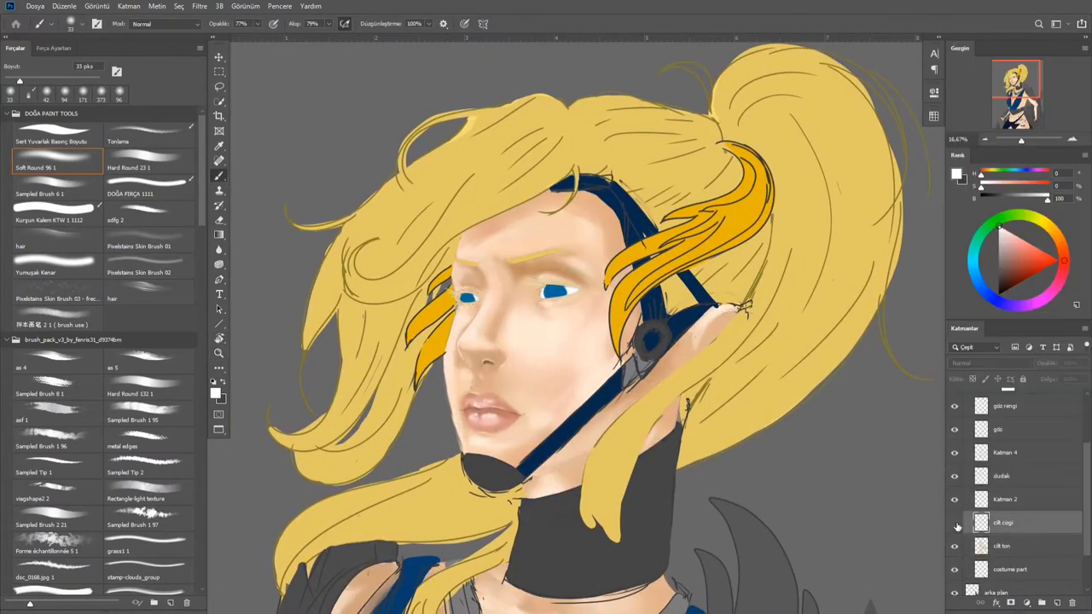
left_click(1008, 534, "ctrl")
key("ctrl+e")
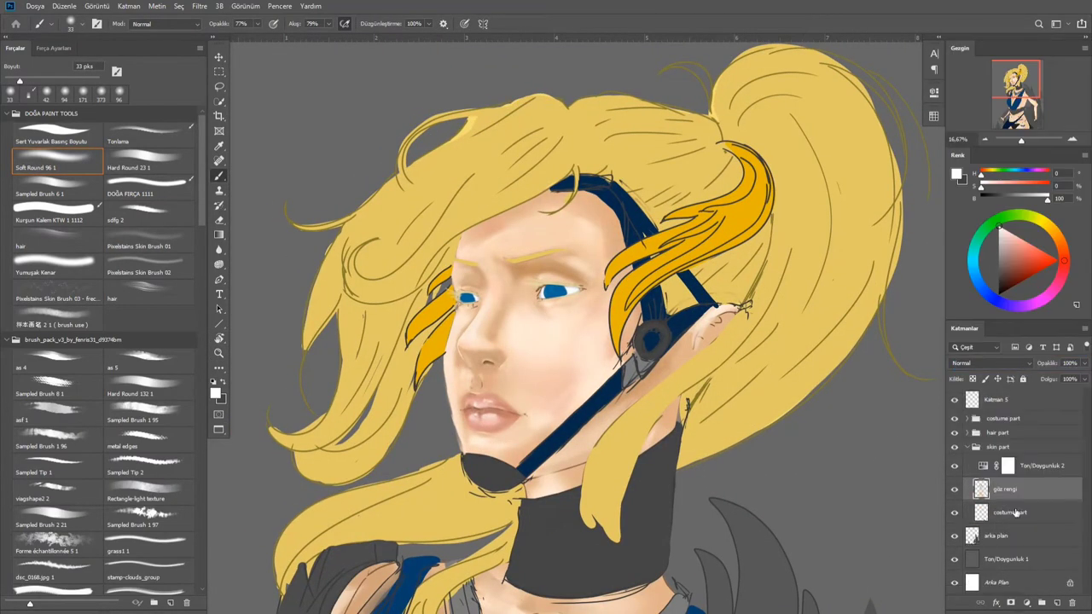
Apply Liquify to the merged face layer, using the Bloat tool at 184 px on the near eye's outer corner
left_click(199, 6)
left_click(223, 94)
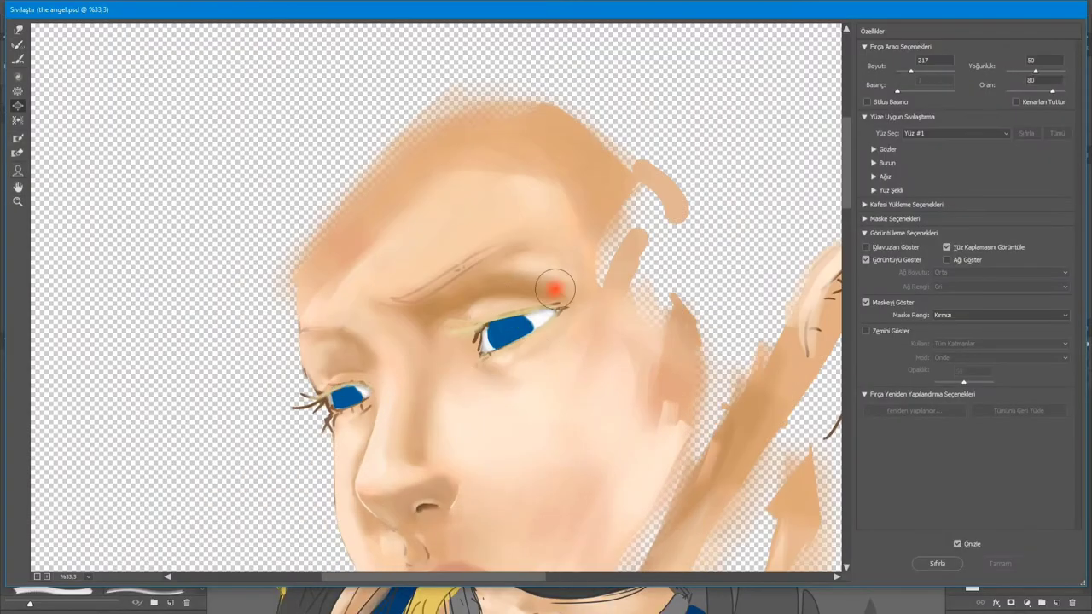
key("a")
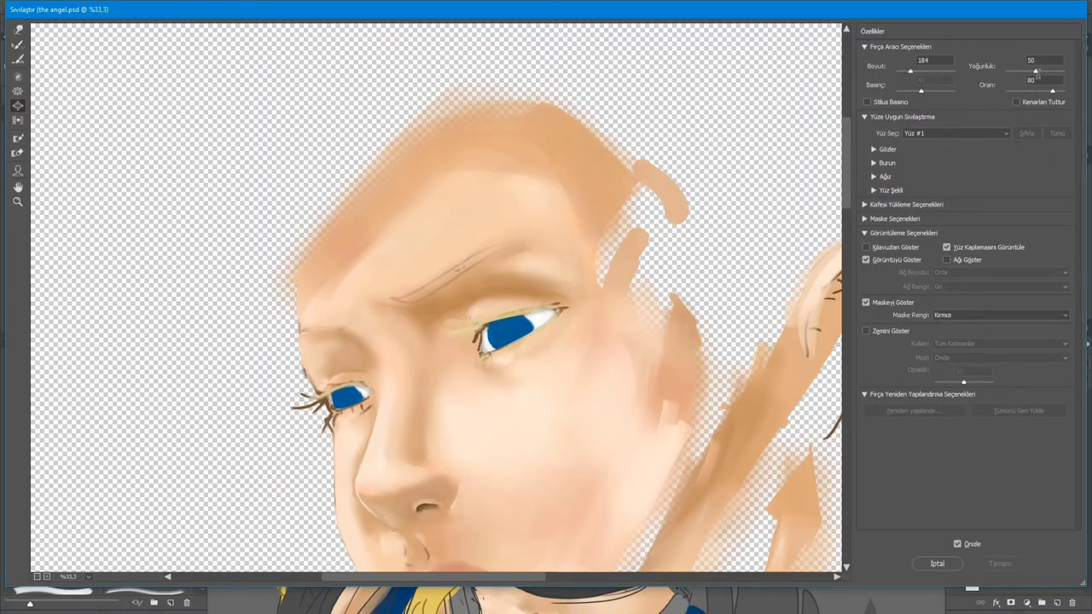
left_click_drag(556, 288, 541, 295)
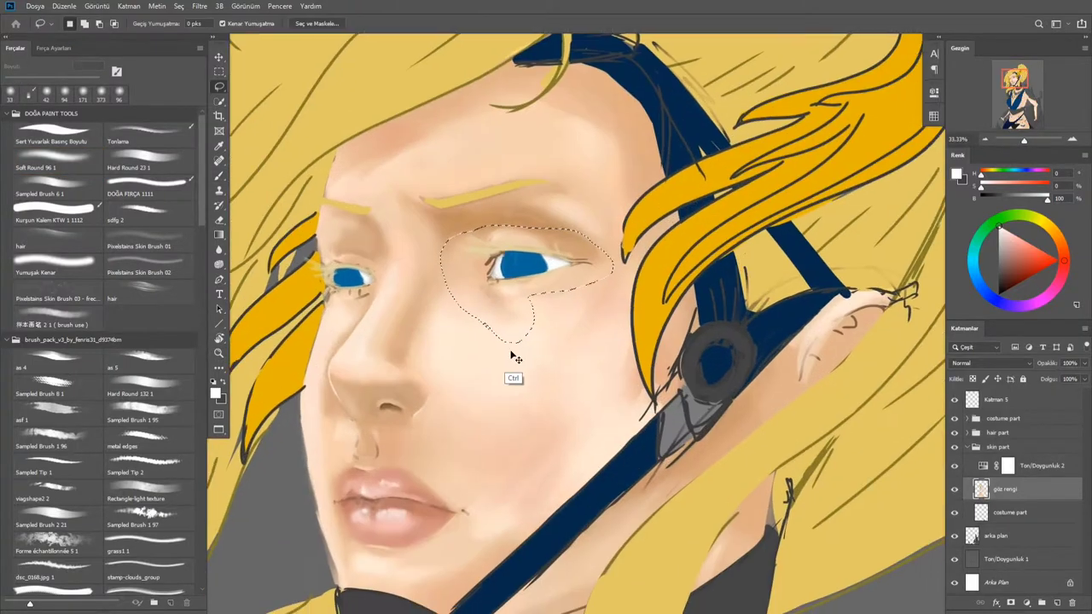
Reposition the lassoed near eye with Free Transform and deselect it
key("ctrl+t")
left_click_drag(546, 290, 558, 282)
right_click(526, 343)
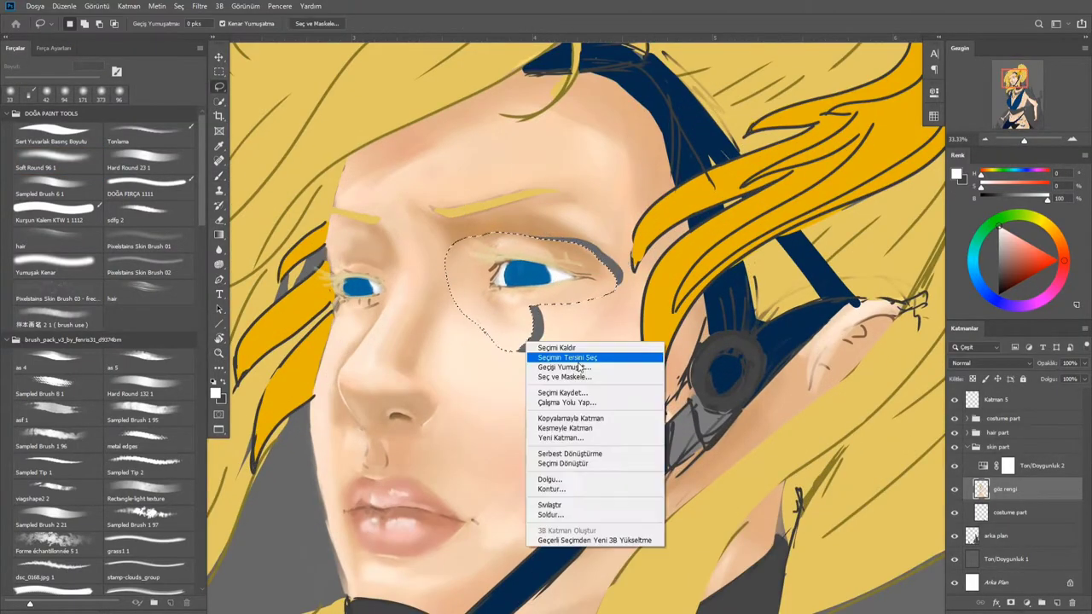
left_click(554, 351)
Paint over the gray gaps around the near eye with sampled skin tones using the Tonlama brush at 210 px
key("b")
left_click(529, 341, "alt")
key("bracketright")
key("bracketright")
key("bracketright")
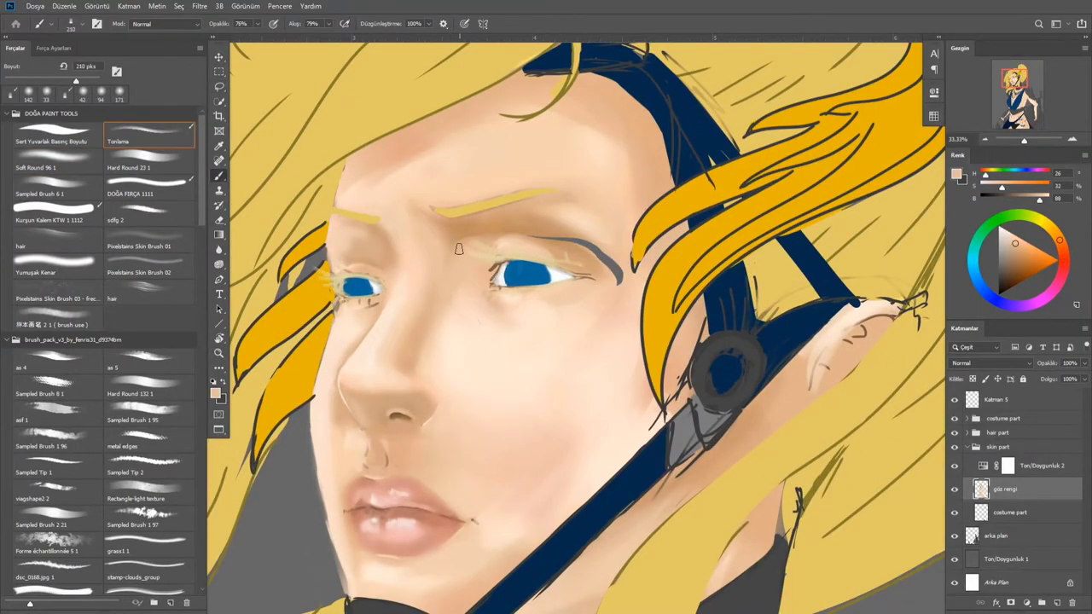
left_click(455, 236, "alt")
mouse_move(529, 240)
left_mouse_down()
mouse_move(585, 227)
mouse_move(589, 250)
left_mouse_up()
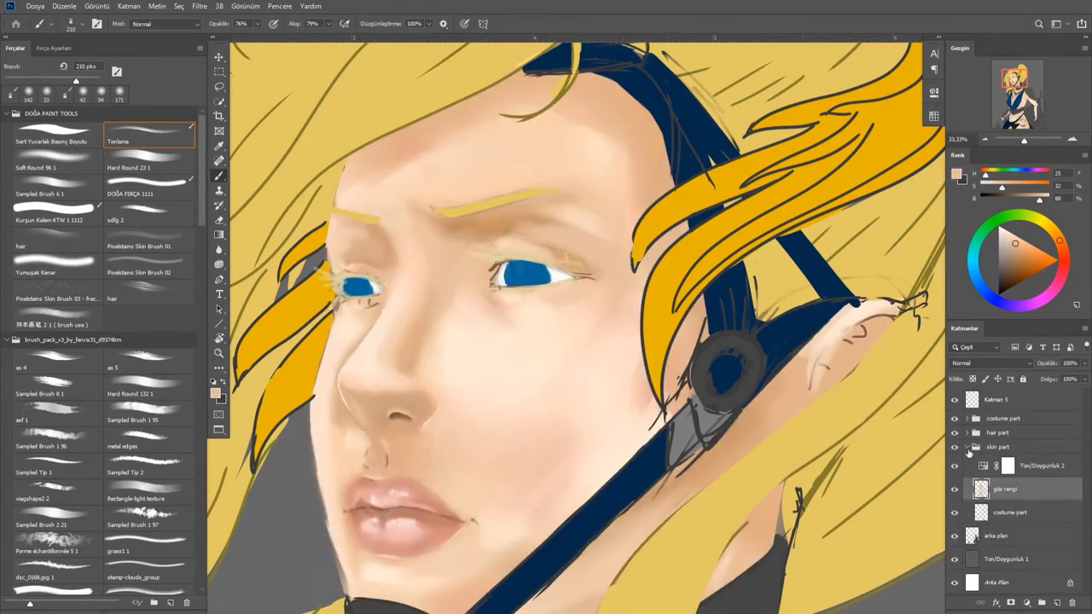
left_click(966, 432)
left_click(966, 418)
left_click(994, 399)
key("e")
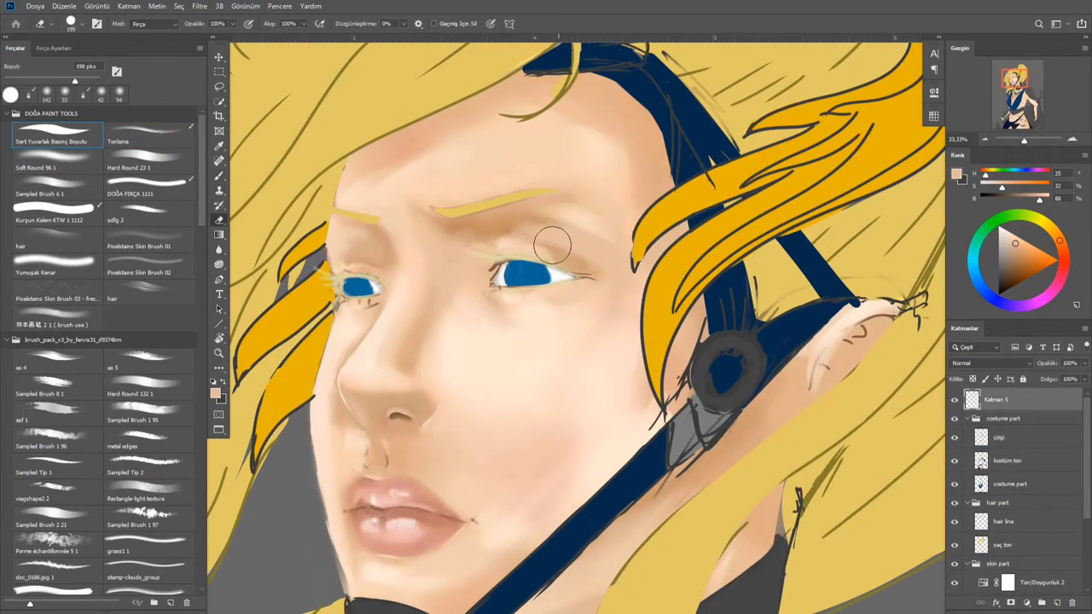
left_click(966, 418)
left_click(966, 432)
left_click(1004, 488)
Lasso the near eye again, adjust its placement with Free Transform, deselect it and brush along its upper lid
key("r")
left_click_drag(648, 256, 597, 190)
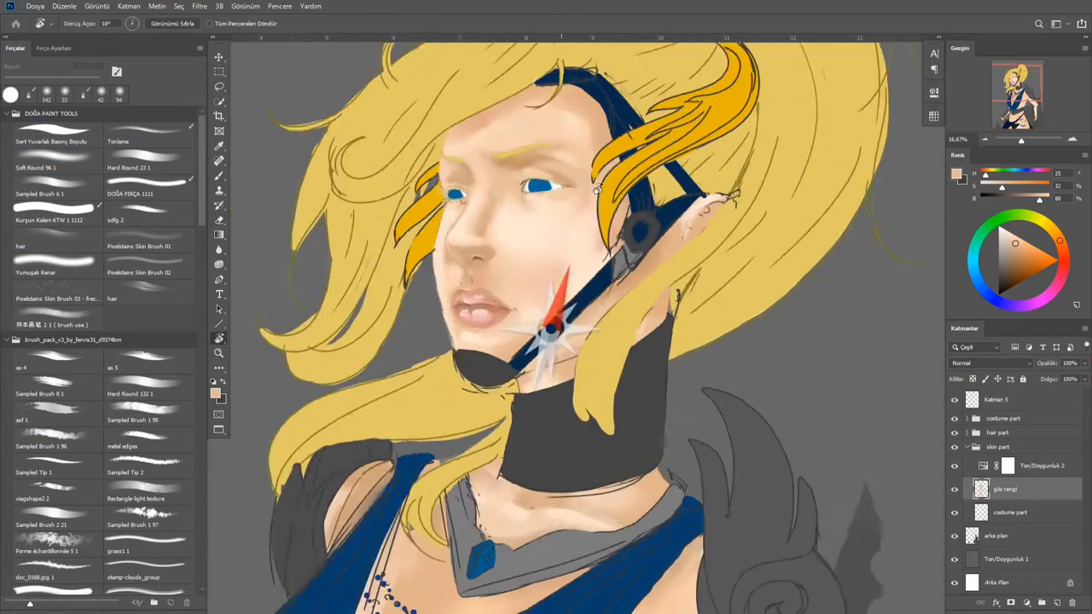
key("l")
scroll(539, 269, "up", 2)
left_click_drag(526, 263, 527, 261)
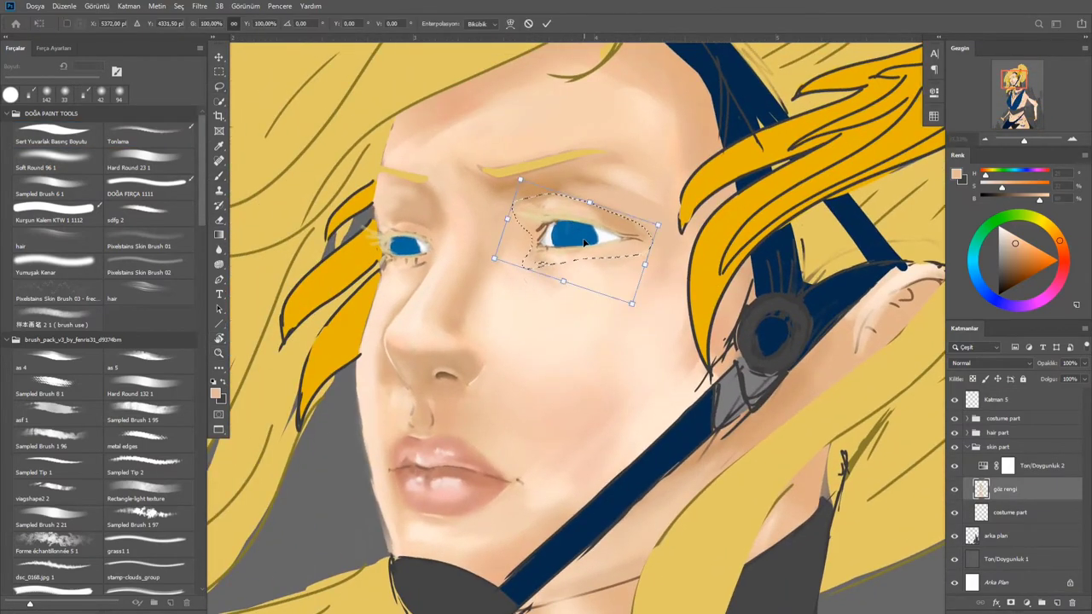
key("ctrl+d")
key("b")
mouse_move(516, 205)
left_mouse_down()
mouse_move(584, 194)
mouse_move(520, 212)
mouse_move(624, 220)
left_mouse_up()
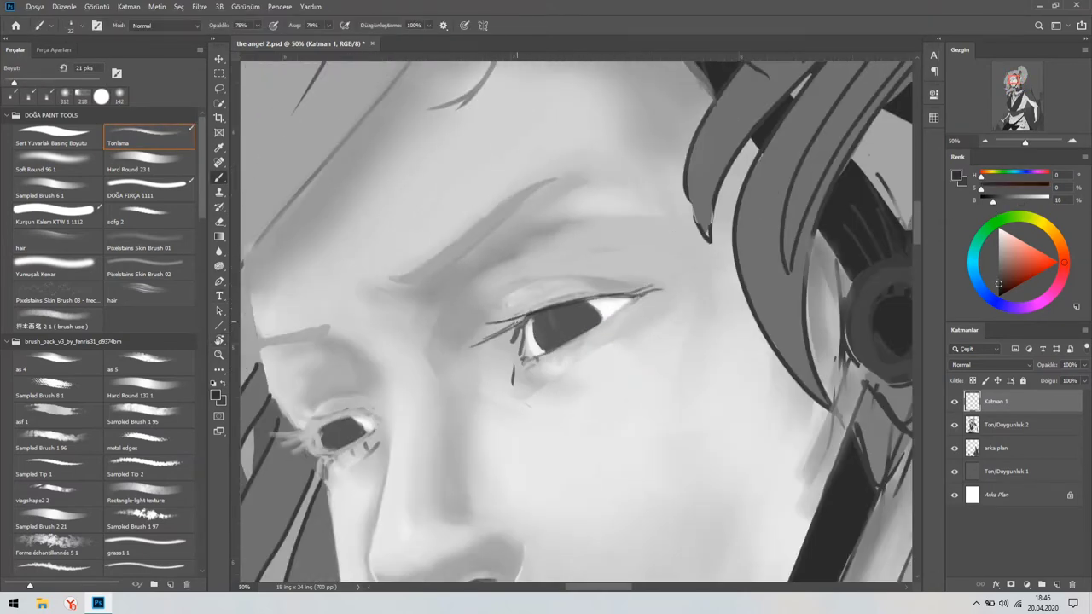
Draw dark upper and lower lashes on the near eye on Katman 1 with the Tonlama brush at 21 px
key("ctrl+z")
left_click_drag(472, 345, 521, 316)
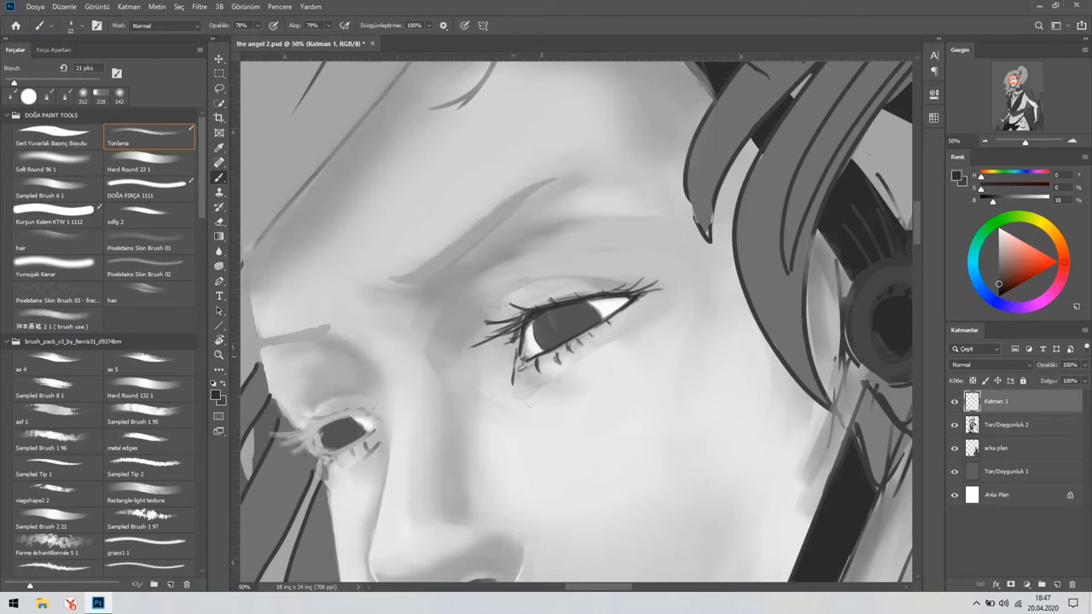
mouse_move(524, 362)
left_mouse_down()
mouse_move(512, 333)
mouse_move(674, 264)
left_mouse_up()
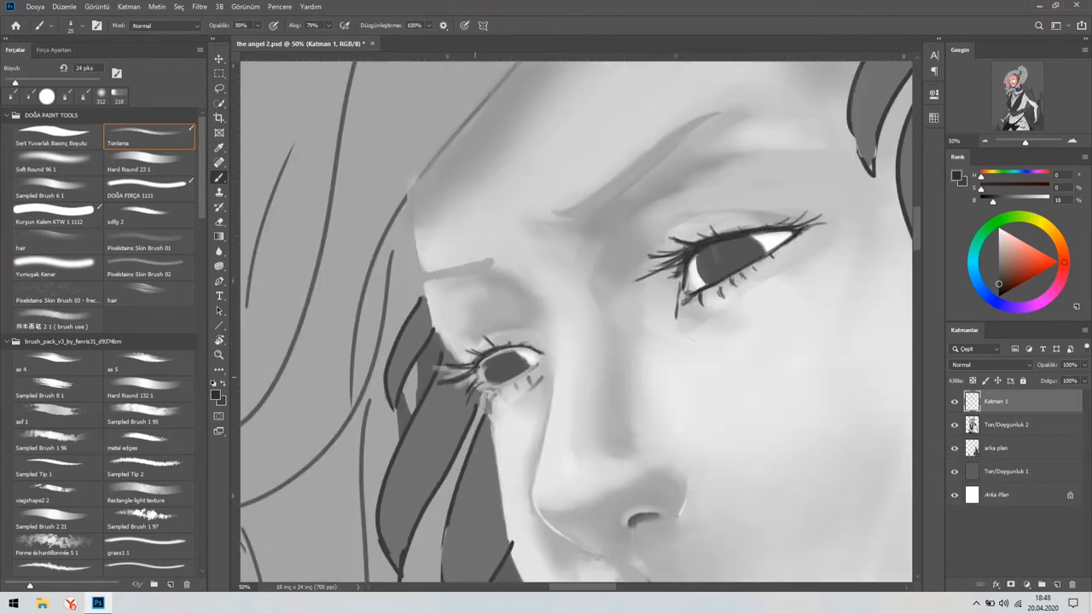
Draw a dark lash line and lashes around the far eye with the Tonlama brush at 24 px
scroll(575, 324, "down", 5)
scroll(575, 324, "up", 6)
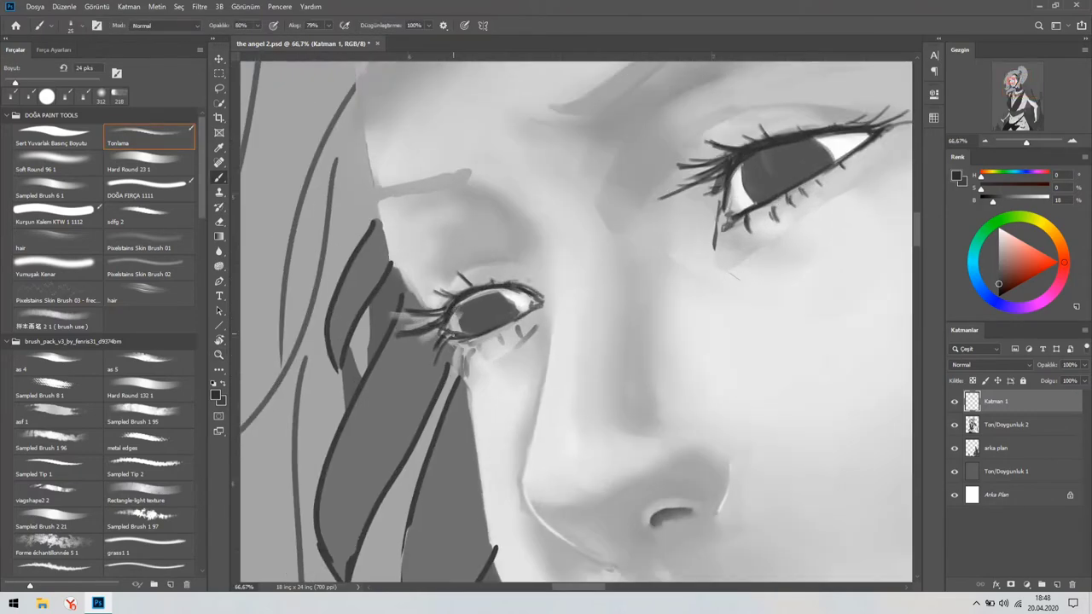
scroll(573, 312, "down", 6)
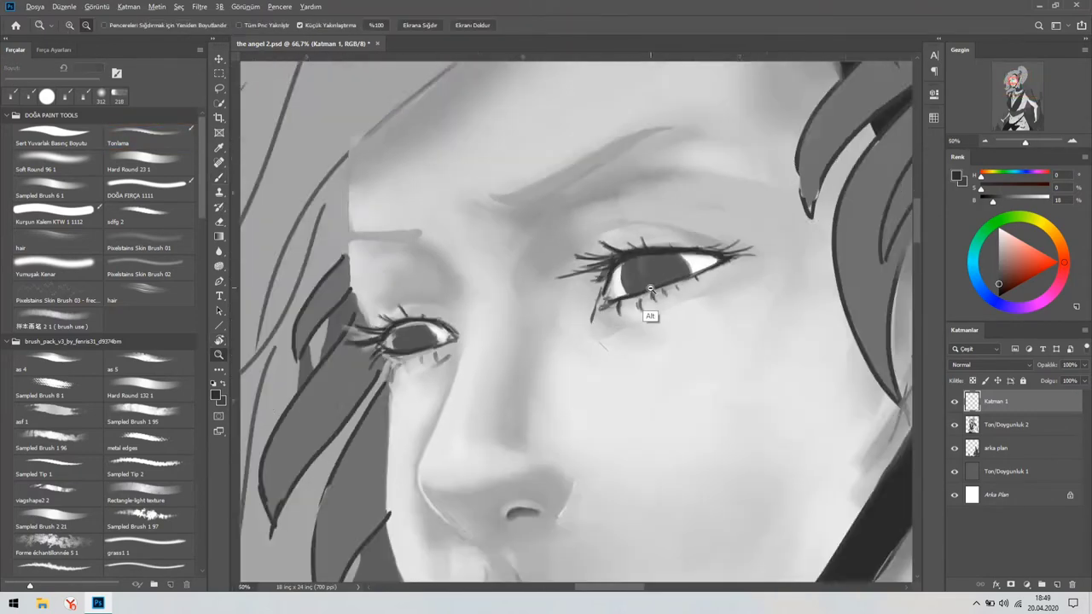
key("r")
scroll(597, 318, "up", 6)
key("b")
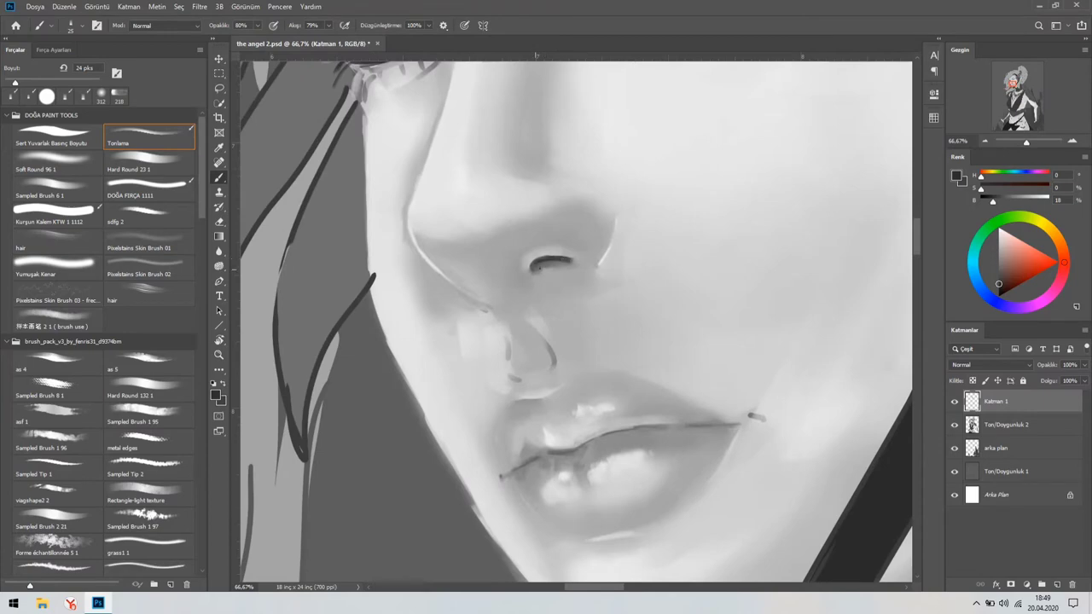
Soften the jaw and neck shading with the as 4 brush at 18 px and highlight the ear rim in white at 68 px
scroll(597, 324, "down", 3)
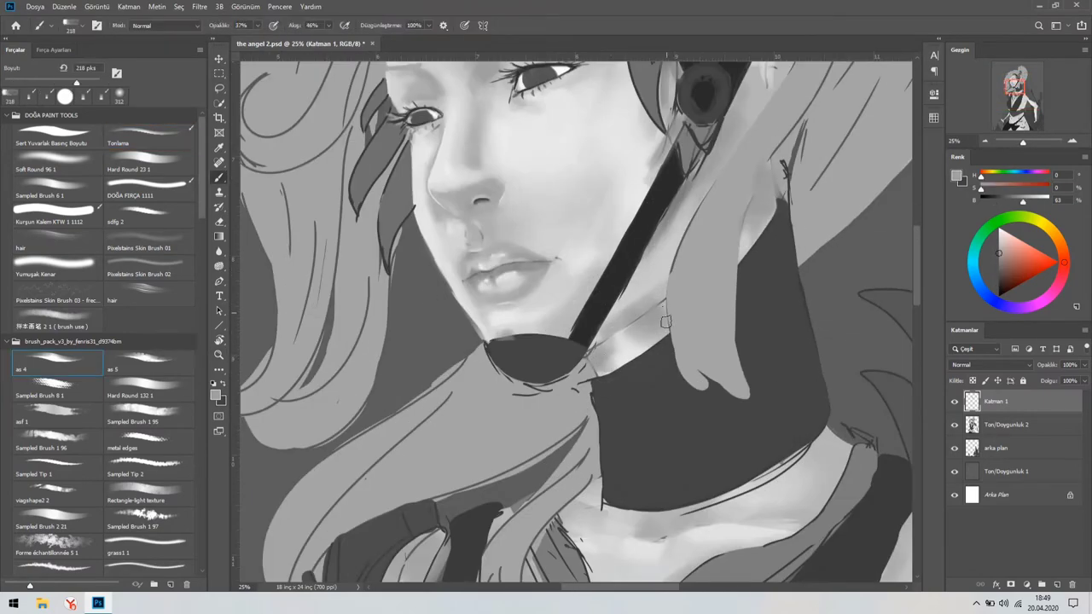
scroll(665, 322, "up", 4)
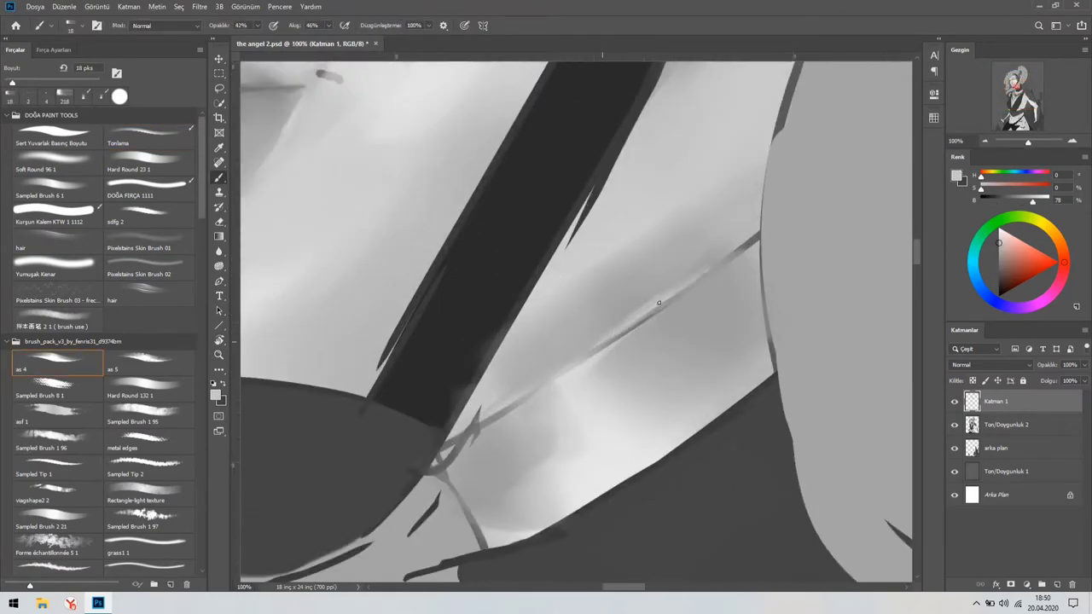
left_click_drag(658, 302, 629, 307)
mouse_move(707, 236)
left_mouse_down()
mouse_move(714, 275)
mouse_move(632, 325)
mouse_move(662, 358)
mouse_move(793, 115)
left_mouse_up()
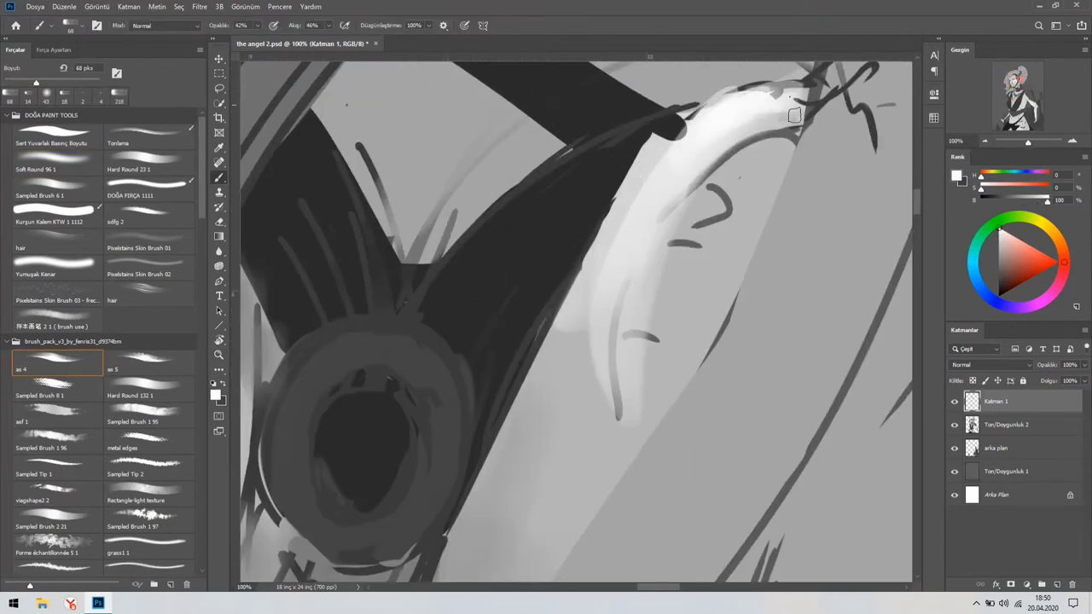
Paint soft white highlights on the nose and the near eye's upper lid with the as 4 brush at 68 px
scroll(534, 422, "down", 3)
scroll(534, 422, "up", 2)
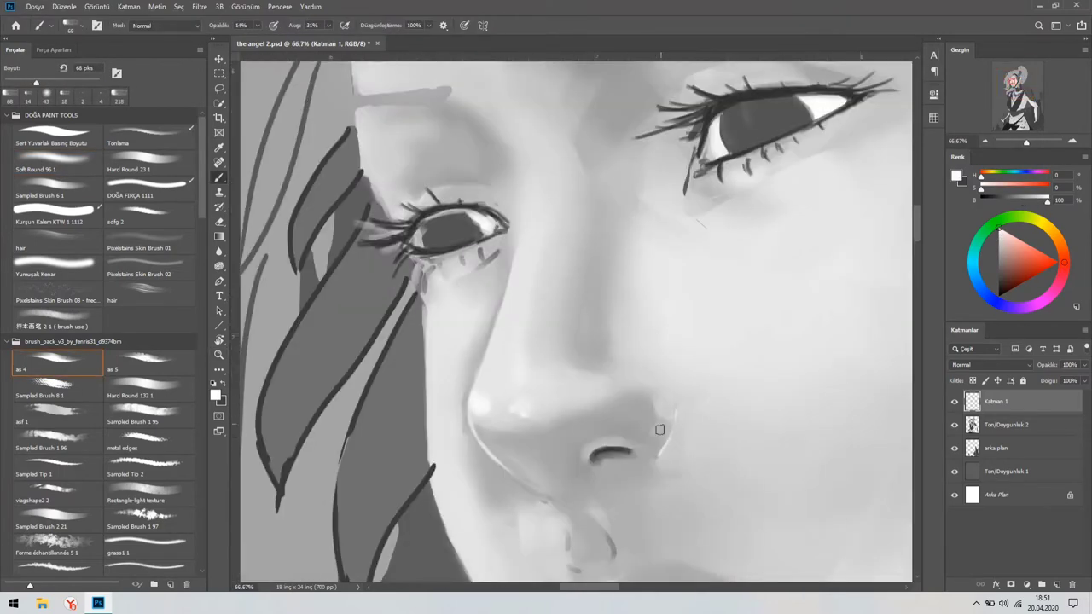
left_click(513, 386, "alt")
left_click_drag(501, 229, 318, 323)
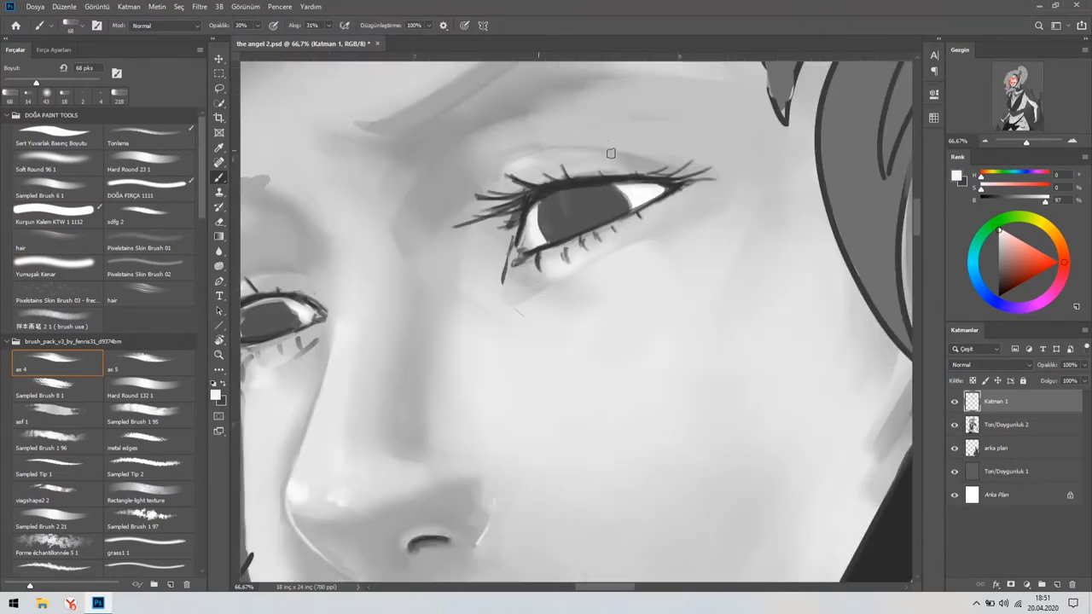
left_click_drag(359, 139, 384, 198)
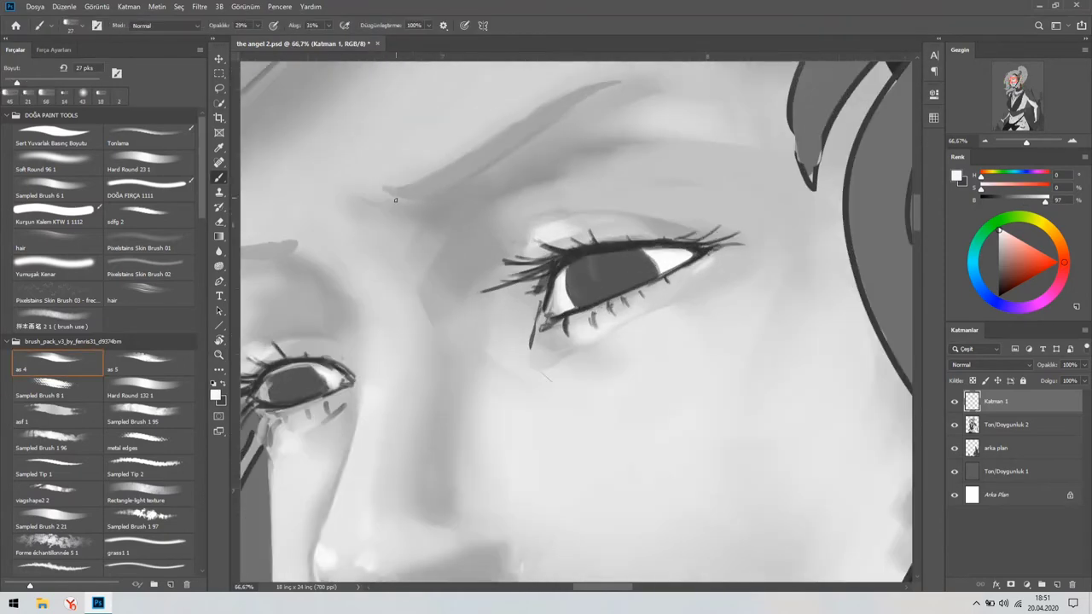
Lighten the edges of the eyebrows with the as 4 brush at 27 px
left_click_drag(271, 247, 518, 269)
scroll(603, 258, "down", 1)
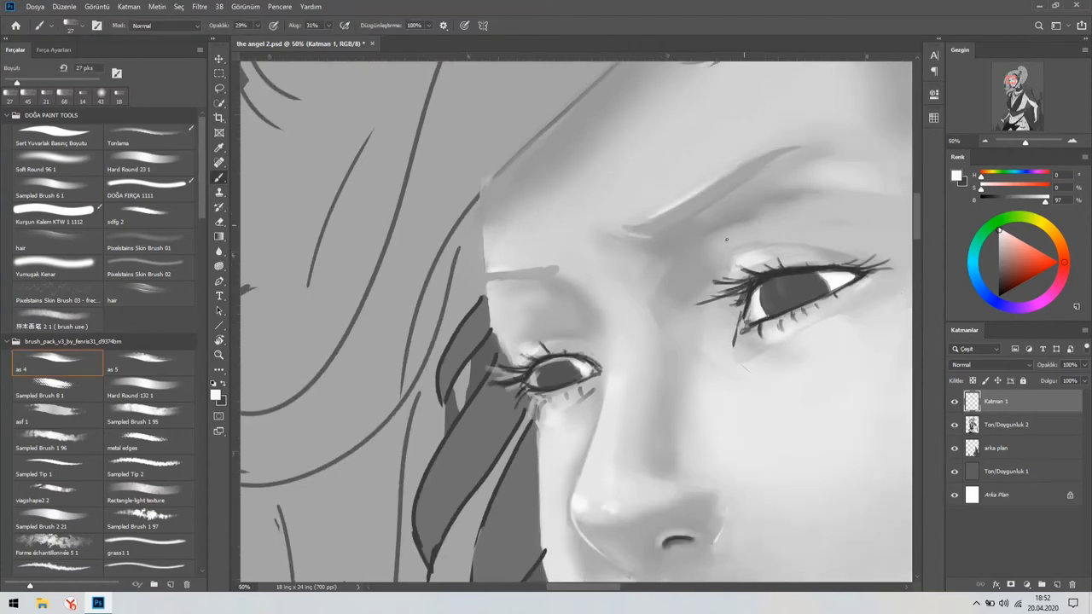
left_click_drag(740, 265, 697, 208)
Rotate the canvas and smooth the far cheek contour in light gray with the Tonlama brush at 163 px
left_click_drag(581, 373, 494, 263)
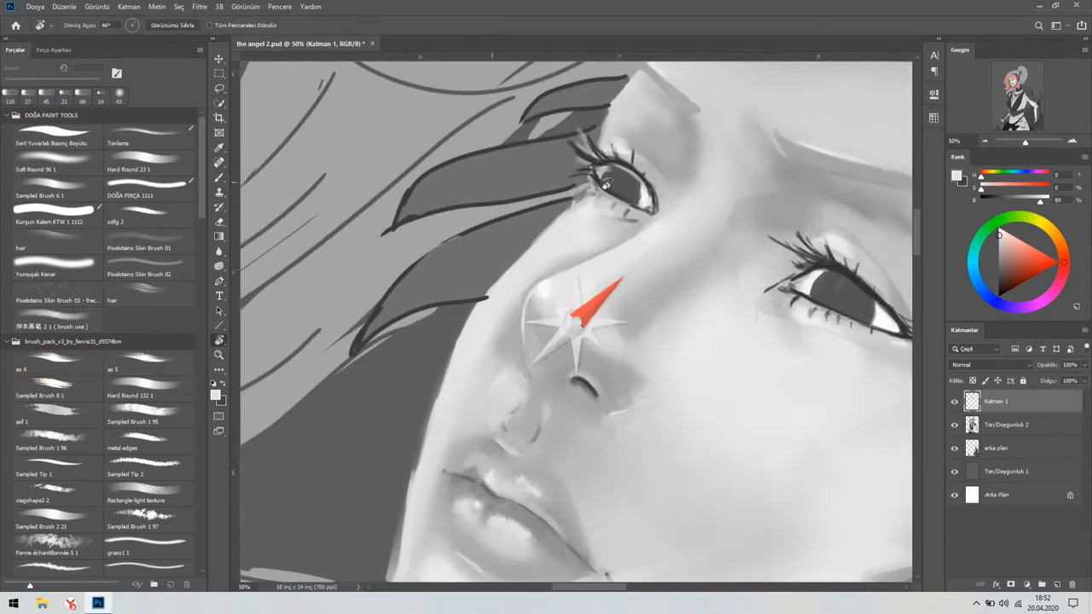
left_click_drag(500, 341, 495, 294)
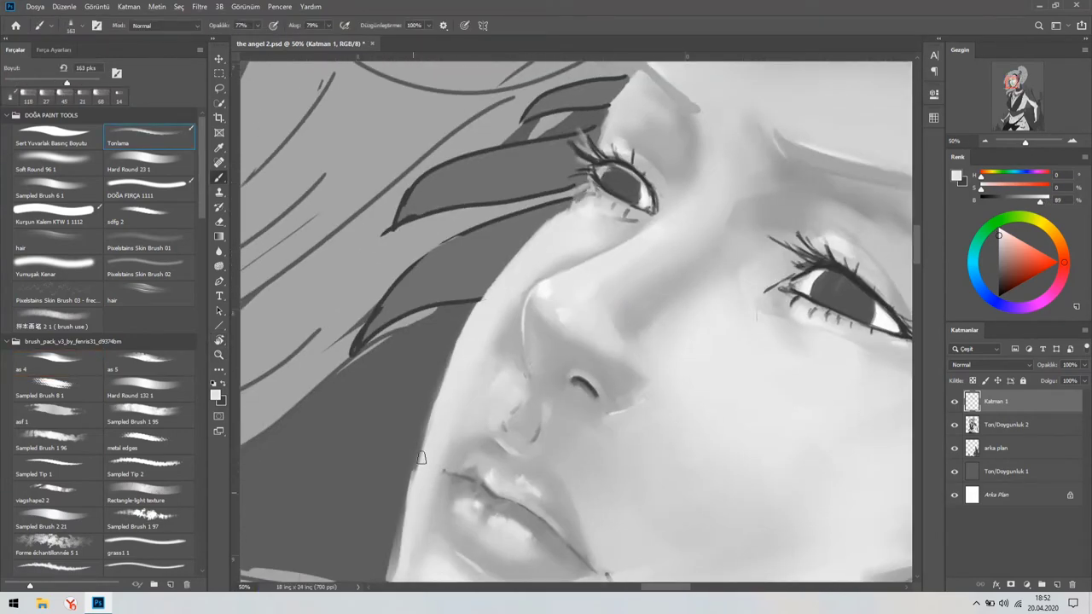
left_click_drag(560, 220, 507, 311)
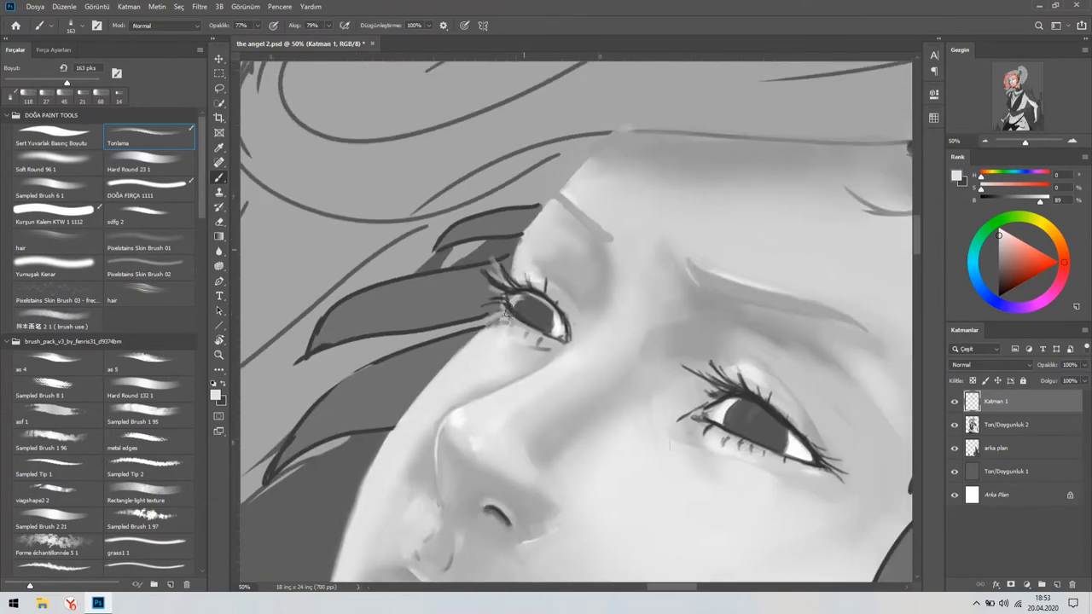
scroll(707, 305, "down", 6)
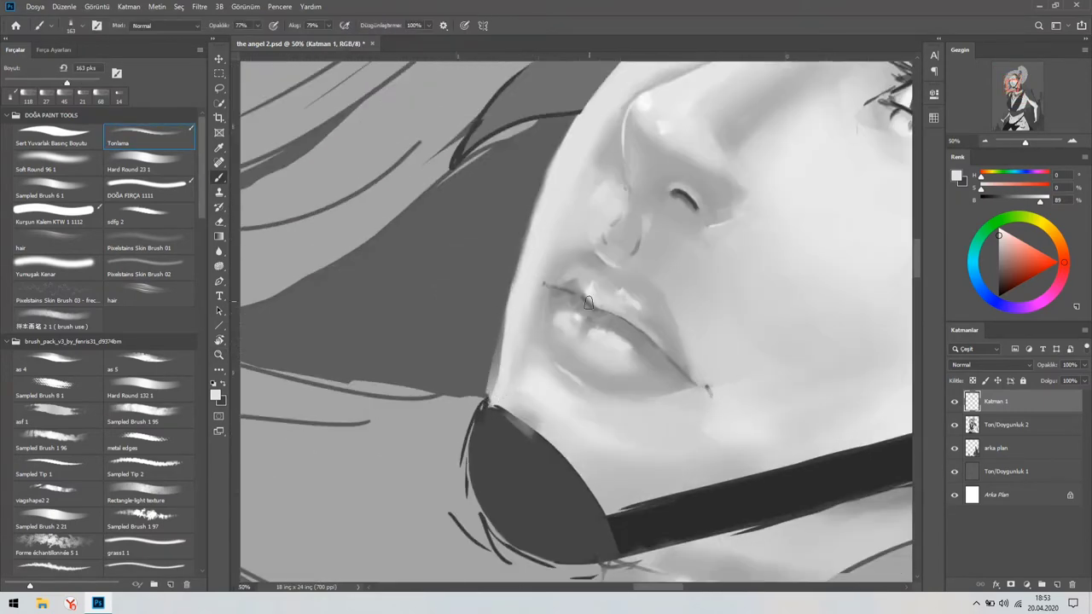
Blend the face contour beside the mouth and chin with sampled light gray using the Tonlama brush at 187 px
key("bracketright")
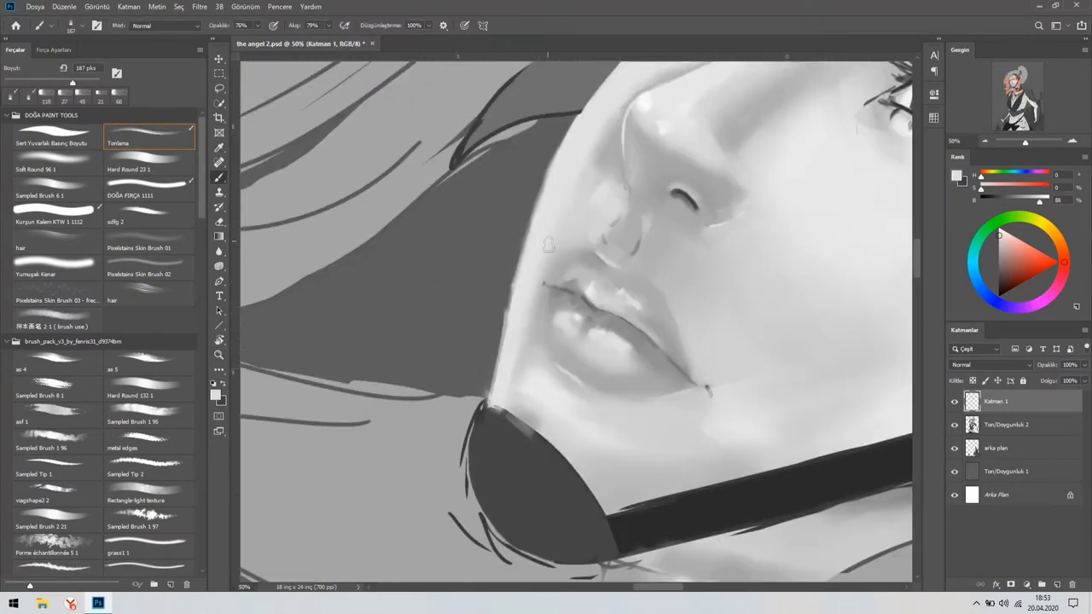
left_click(528, 341, "alt")
left_click_drag(529, 341, 524, 377)
scroll(524, 378, "down", 2)
scroll(521, 285, "up", 3)
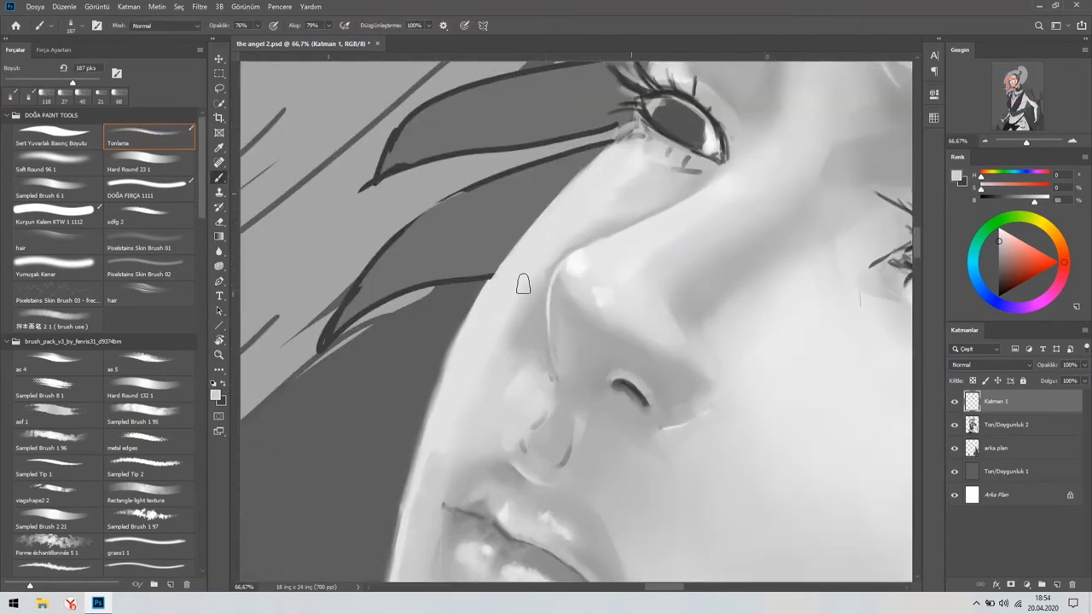
Define the far edge of the forehead and brow in light gray with the Tonlama brush at 64 px
key("r")
scroll(591, 262, "down", 4)
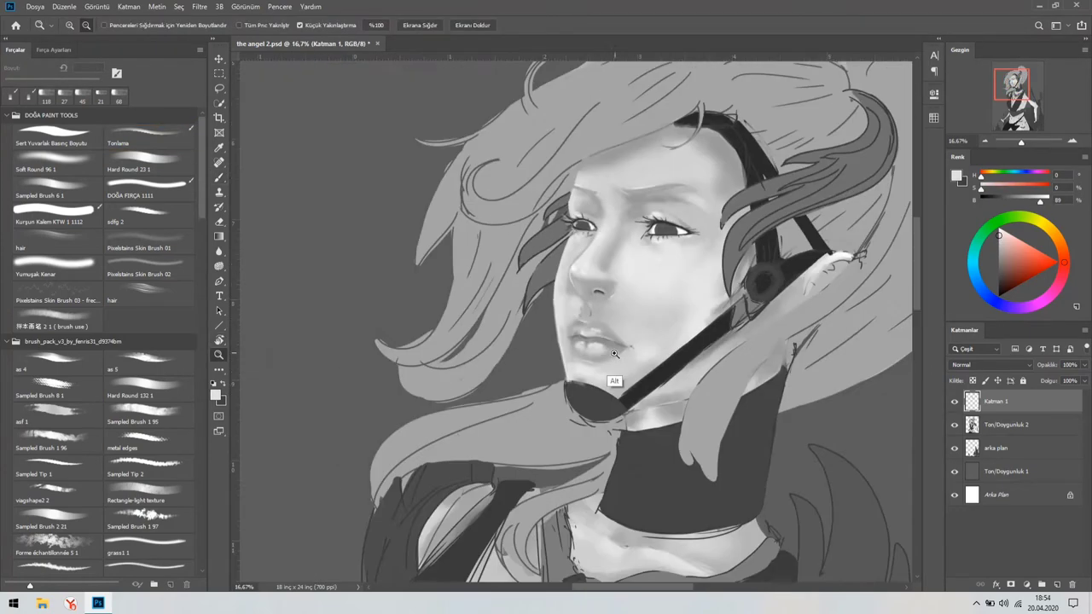
key("b")
scroll(605, 178, "up", 4)
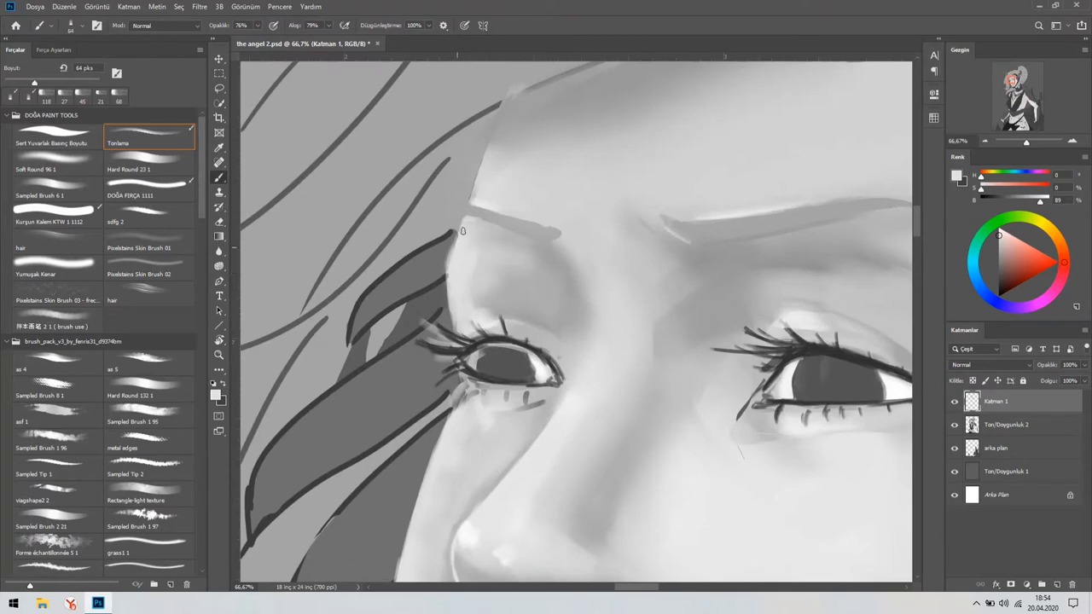
left_click_drag(443, 266, 458, 316)
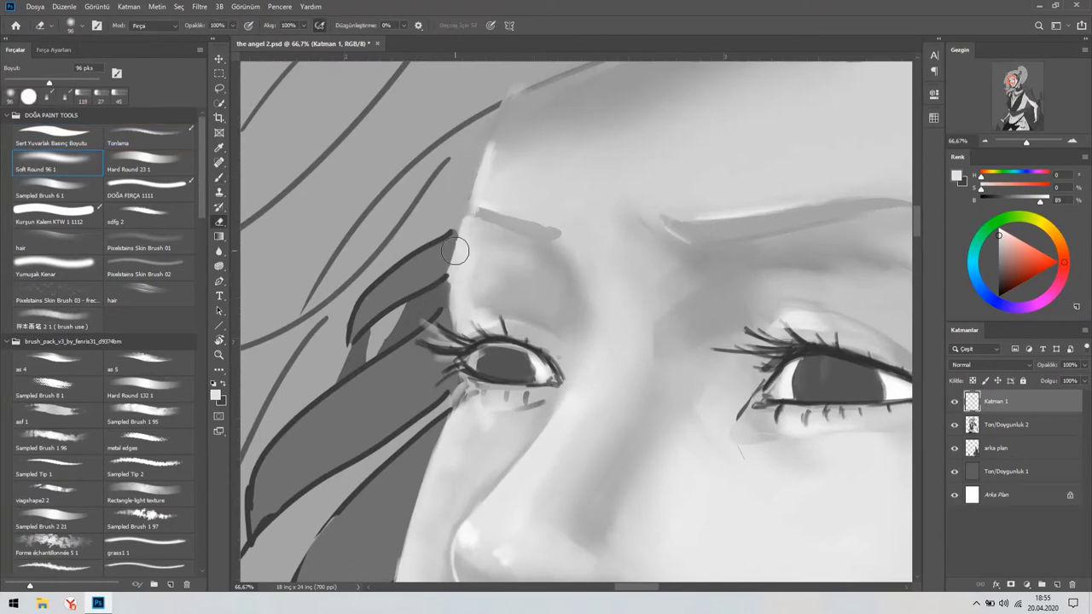
Repaint the gray wing ornament beside the far eye at 44% brightness with the Tonlama brush at 64 px
scroll(453, 271, "down", 3)
scroll(446, 244, "up", 5)
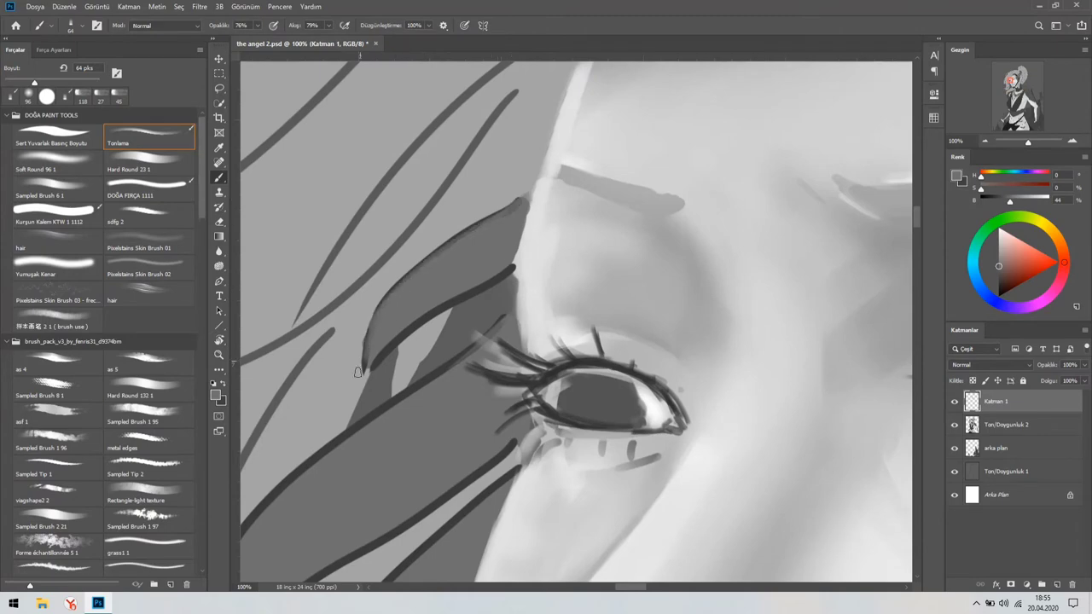
left_click_drag(387, 339, 517, 263)
scroll(511, 261, "down", 7)
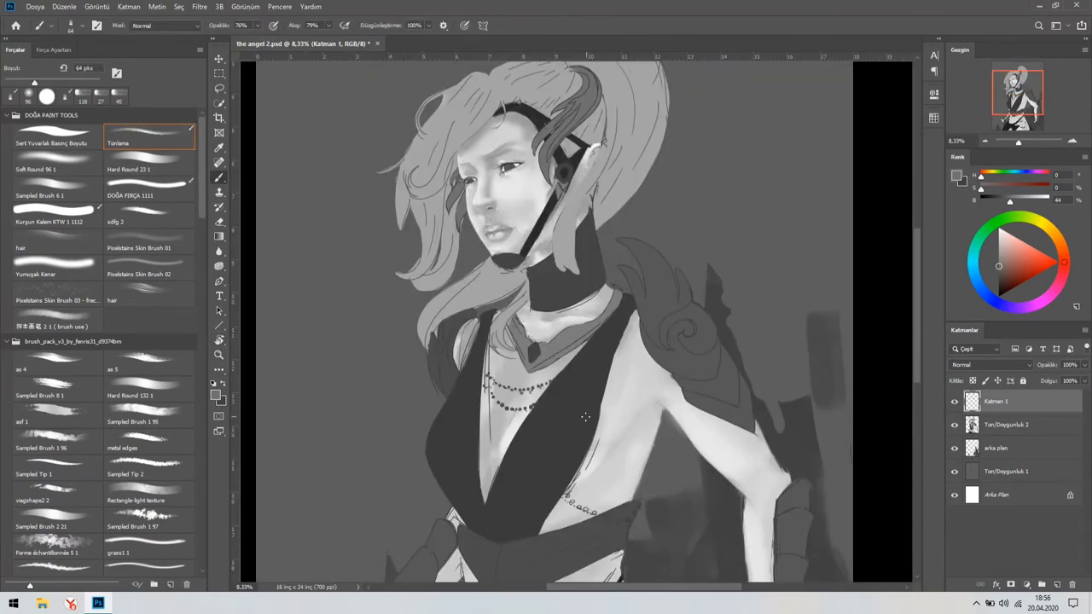
Paint gray highlight strokes over both halves of the dress bodice on Katman 1 with the Tonlama brush at 41% brightness
left_click(996, 201)
left_click_drag(996, 201, 1008, 201)
scroll(545, 341, "down", 2)
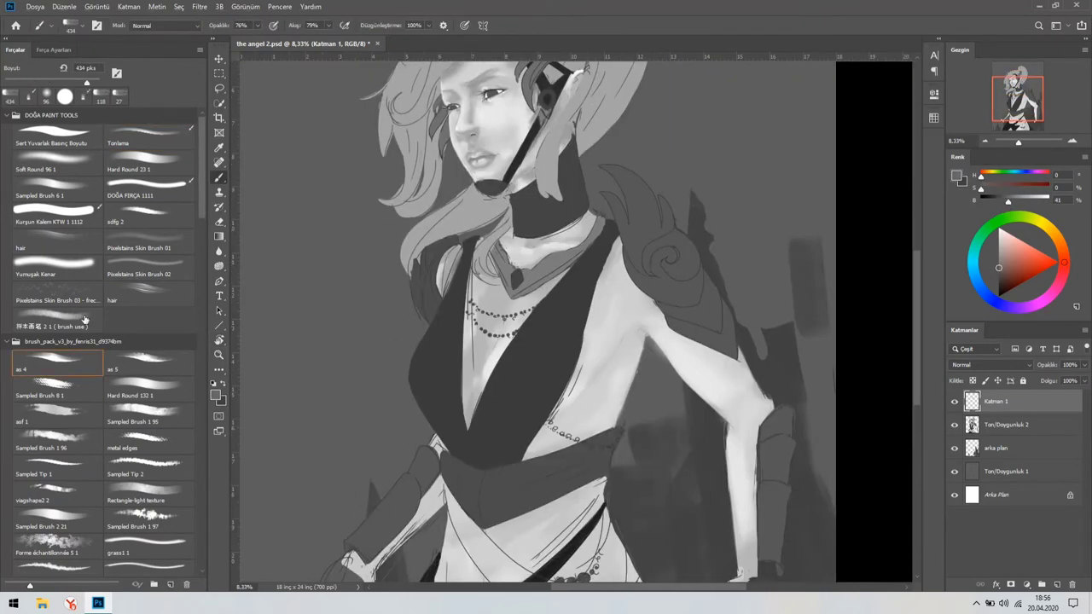
key("r")
mouse_move(563, 372)
left_mouse_down()
mouse_move(614, 324)
mouse_move(490, 371)
left_mouse_up()
left_click(141, 134)
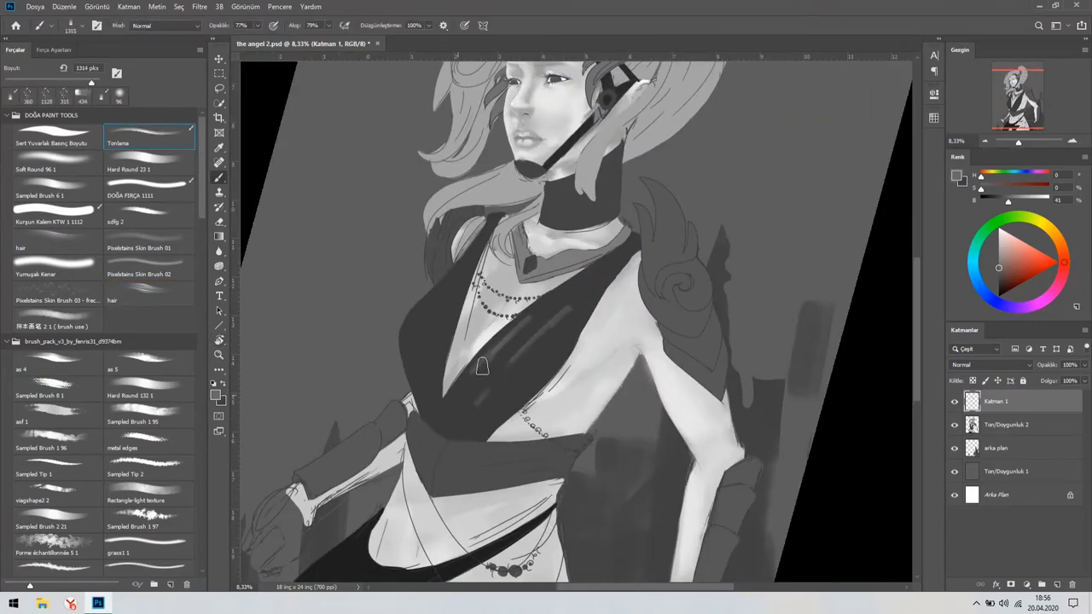
left_click_drag(542, 314, 461, 397)
left_click_drag(447, 286, 422, 379)
left_click_drag(633, 247, 604, 267)
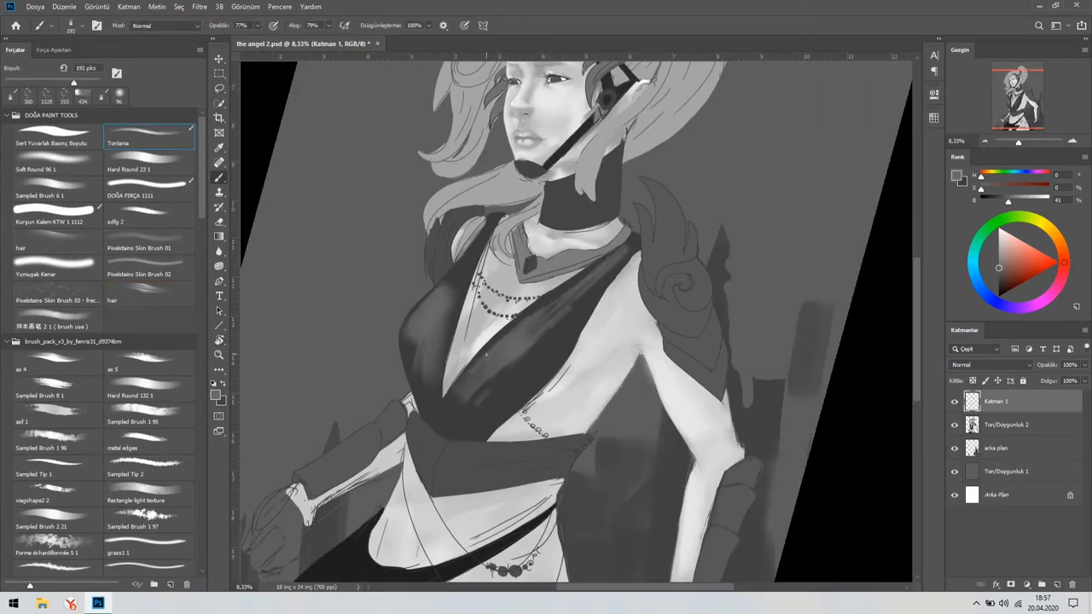
Create a new layer and paint dark fold strokes over the dress bodice in gray at 23% brightness
left_click(1057, 584)
left_click(997, 198)
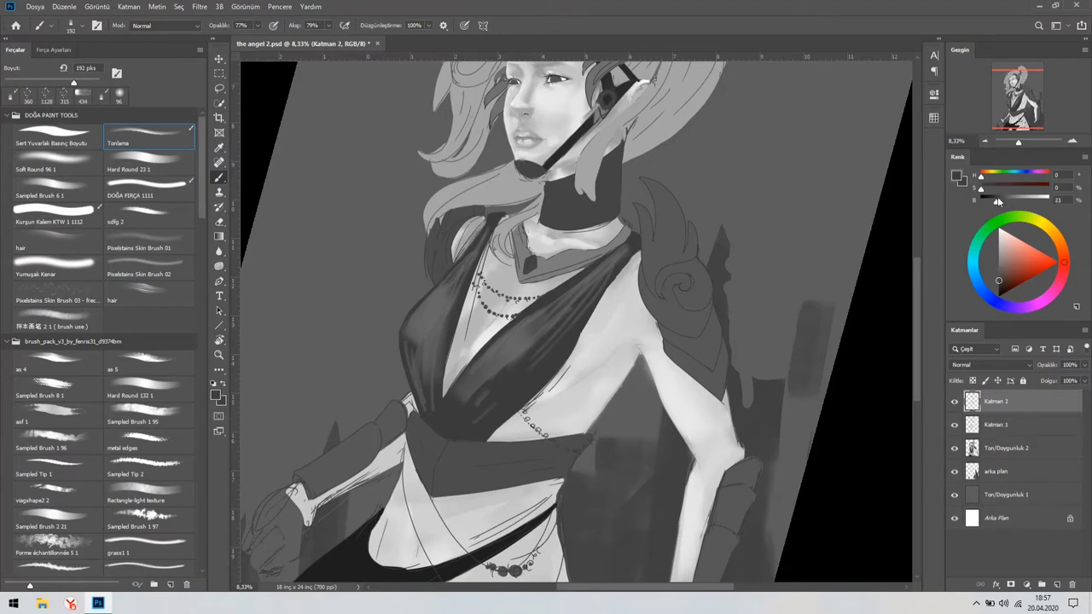
left_click_drag(559, 332, 456, 431)
left_click_drag(520, 397, 468, 436)
key("bracketleft")
key("bracketleft")
left_click_drag(648, 242, 567, 322)
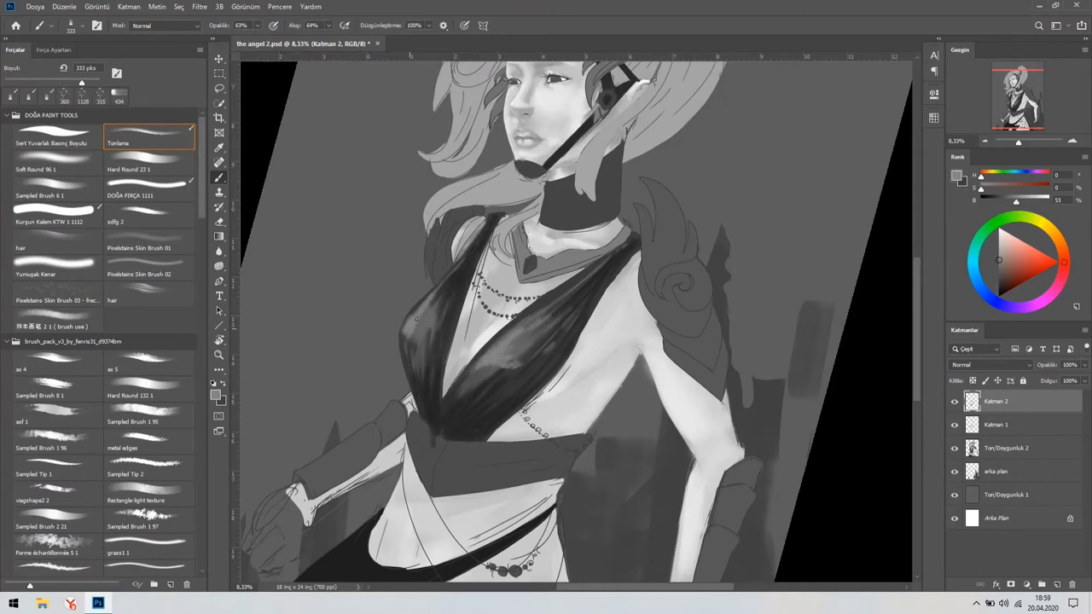
Deepen and blend the bodice's dark folds on Katman 2 using Soft Round 96 at 311 px and Tonlama at 564 px
scroll(489, 363, "up", 2)
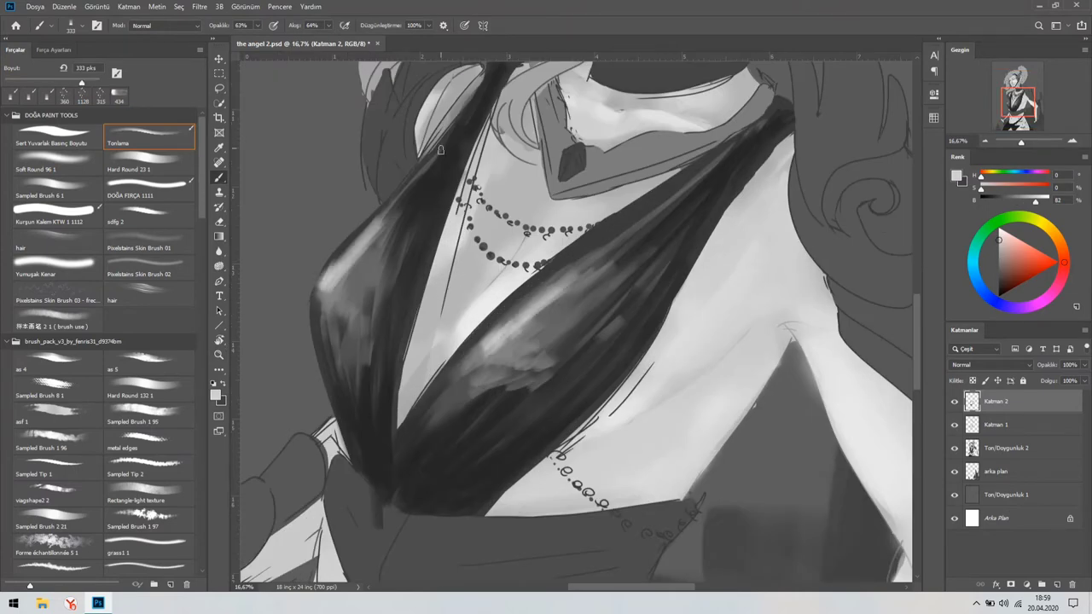
left_click(640, 242, "alt")
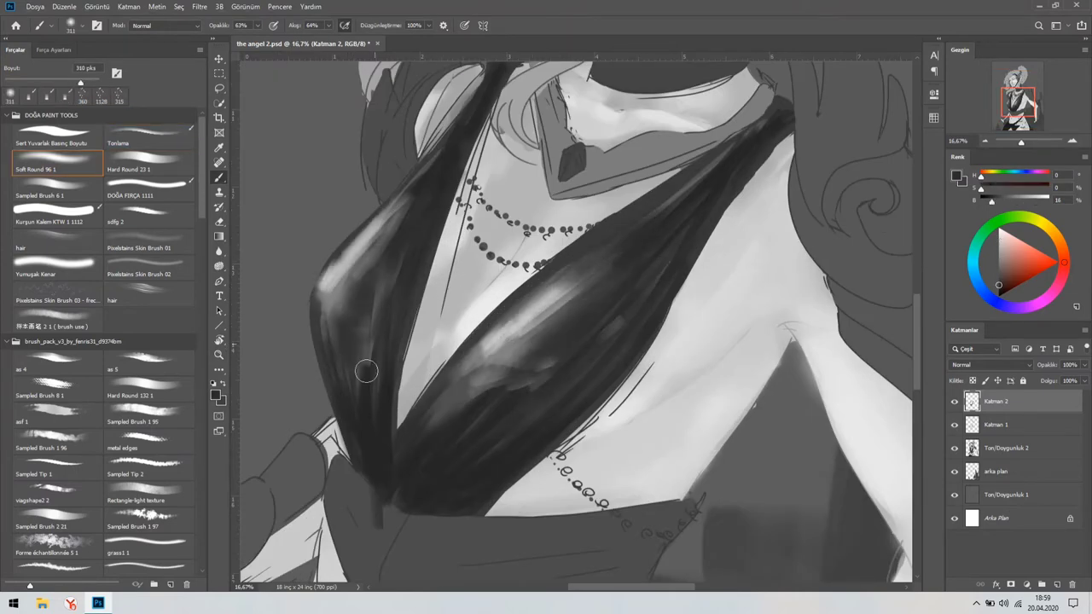
key("z")
left_click(622, 365, "alt")
left_click(621, 365)
key("b")
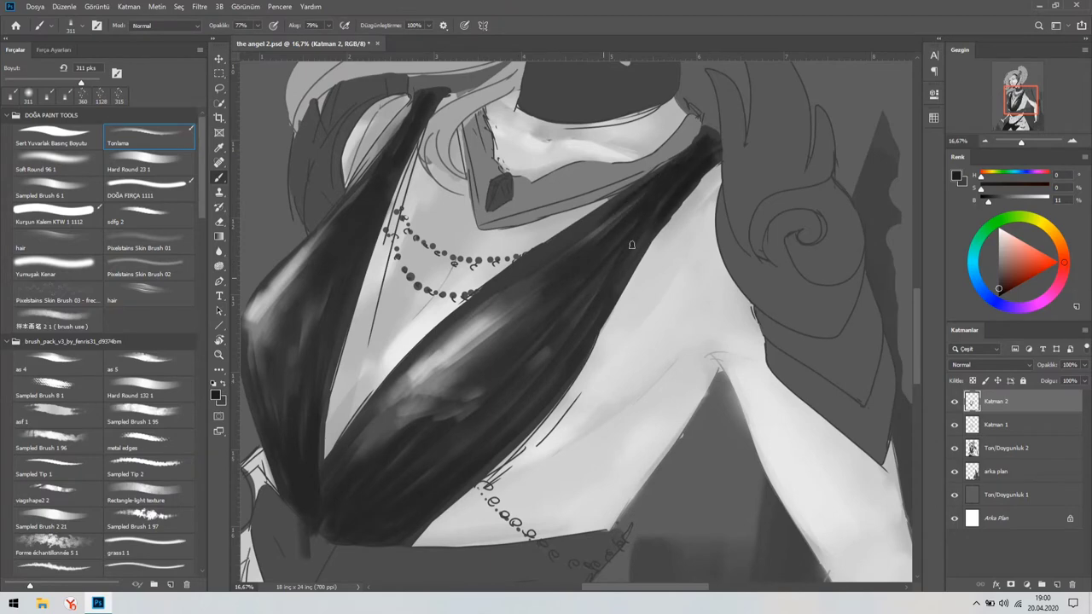
mouse_move(395, 408)
left_mouse_down()
mouse_move(318, 497)
mouse_move(354, 522)
mouse_move(428, 400)
mouse_move(397, 541)
mouse_move(328, 490)
left_mouse_up()
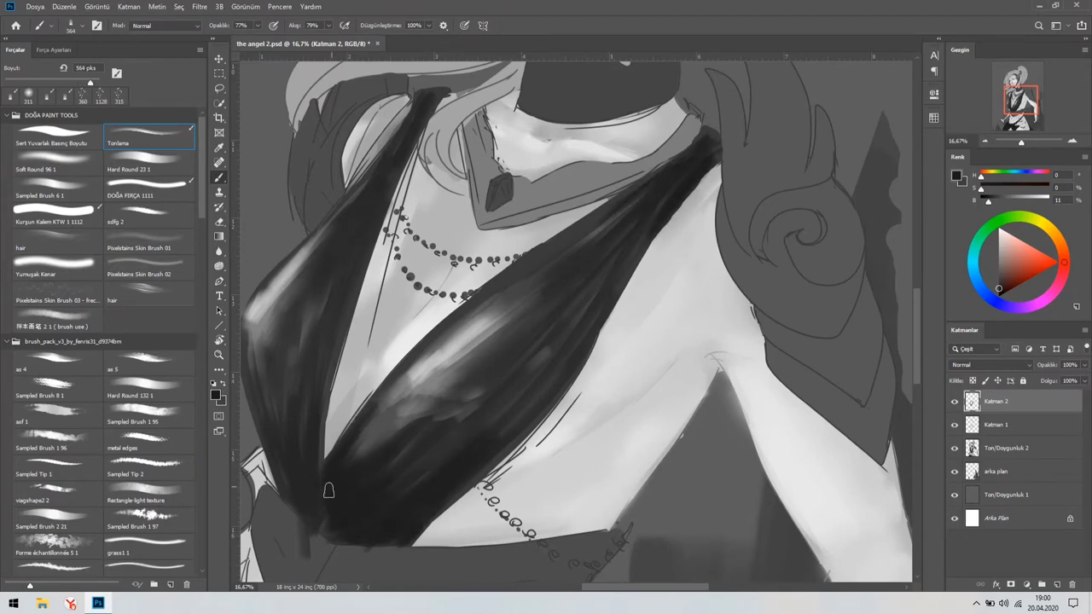
Darken both halves of the dress bodice on Katman 2 with the Tonlama brush at 564 px in gray at 11% brightness
mouse_move(429, 104)
left_mouse_down()
mouse_move(333, 255)
mouse_move(281, 477)
left_mouse_up()
left_click_drag(287, 349, 307, 398)
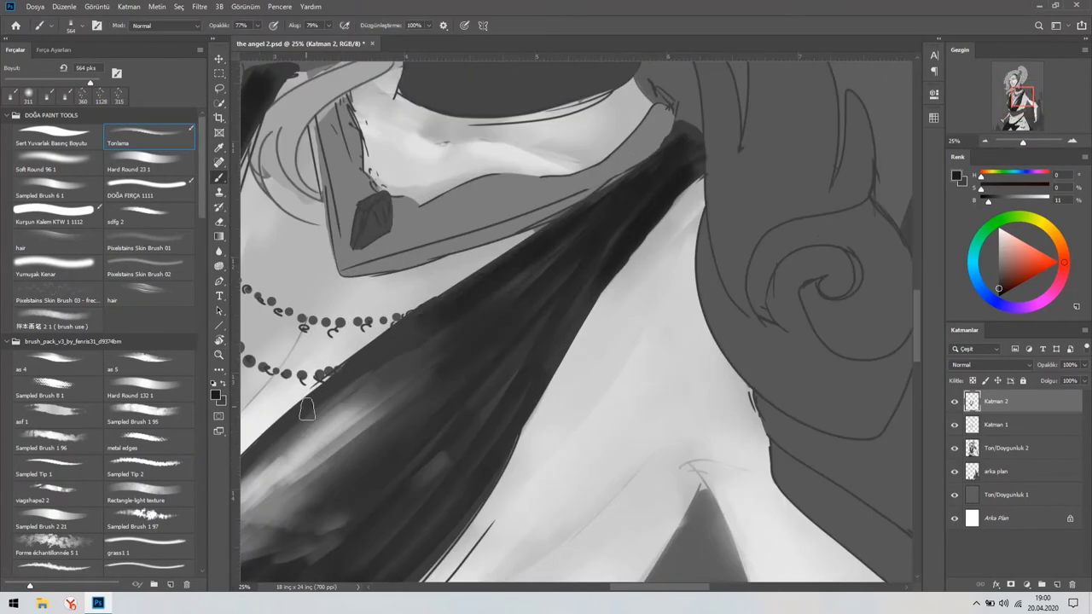
scroll(562, 232, "down", 5)
key("r")
key("Escape")
key("b")
scroll(789, 136, "up", 3)
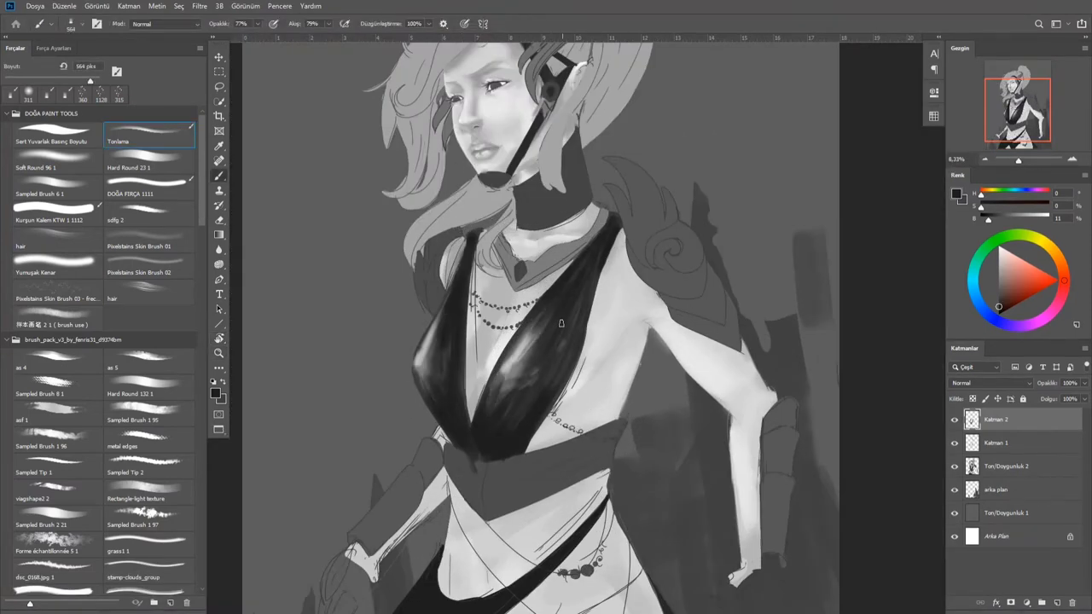
Refine the near bodice half's outer edge below the shoulder with the Tonlama brush at 220 px
scroll(561, 324, "up", 3)
key("bracketleft")
key("bracketleft")
key("bracketleft")
key("bracketleft")
key("r")
left_click_drag(447, 365, 389, 453)
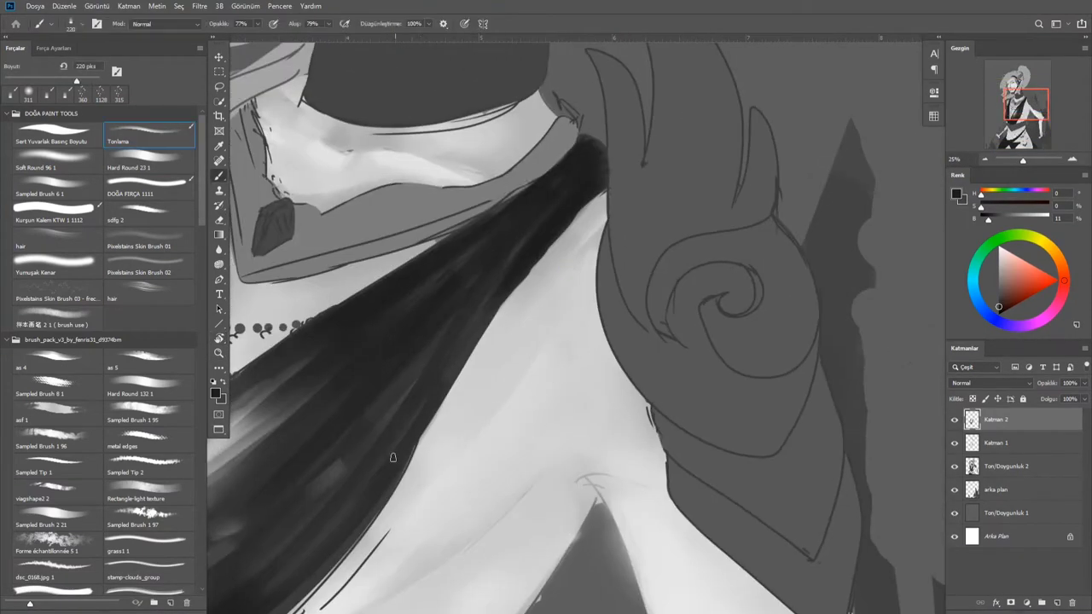
Paint the bodice's strap ends at the shoulders and tidy its far outer edge with the Tonlama brush at 89 px
left_click_drag(618, 171, 580, 195)
key("bracketleft")
key("bracketleft")
key("bracketleft")
key("bracketleft")
key("bracketleft")
key("bracketleft")
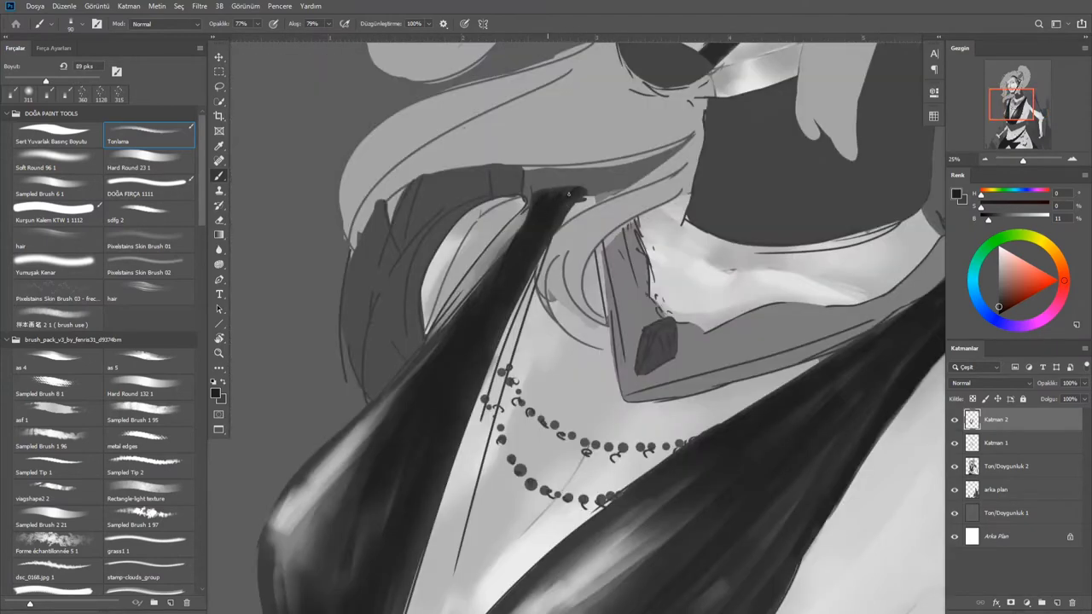
left_click_drag(345, 533, 419, 297)
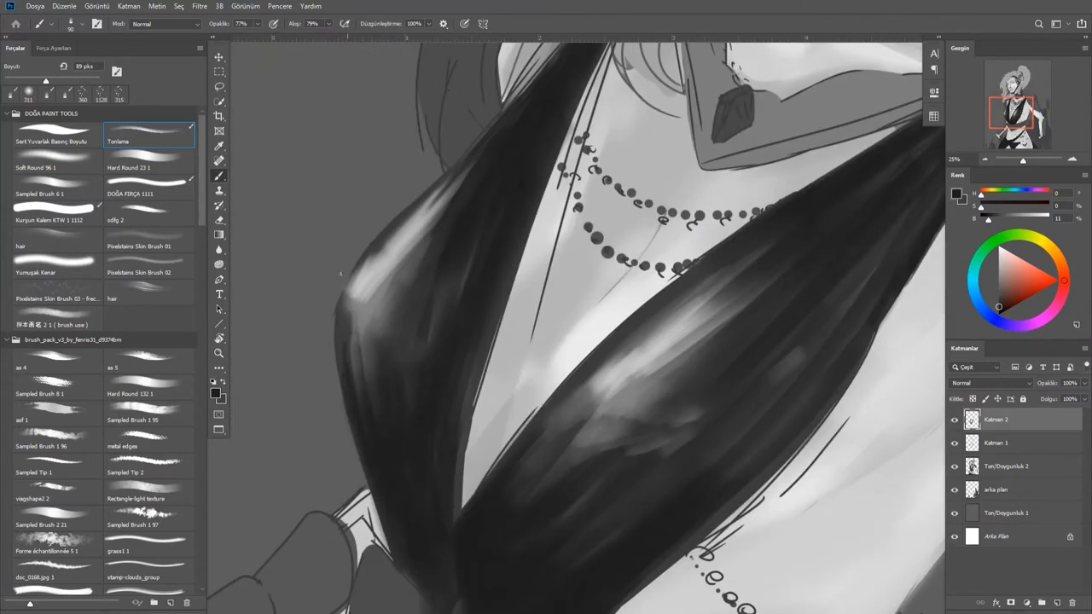
key("ctrl+minus")
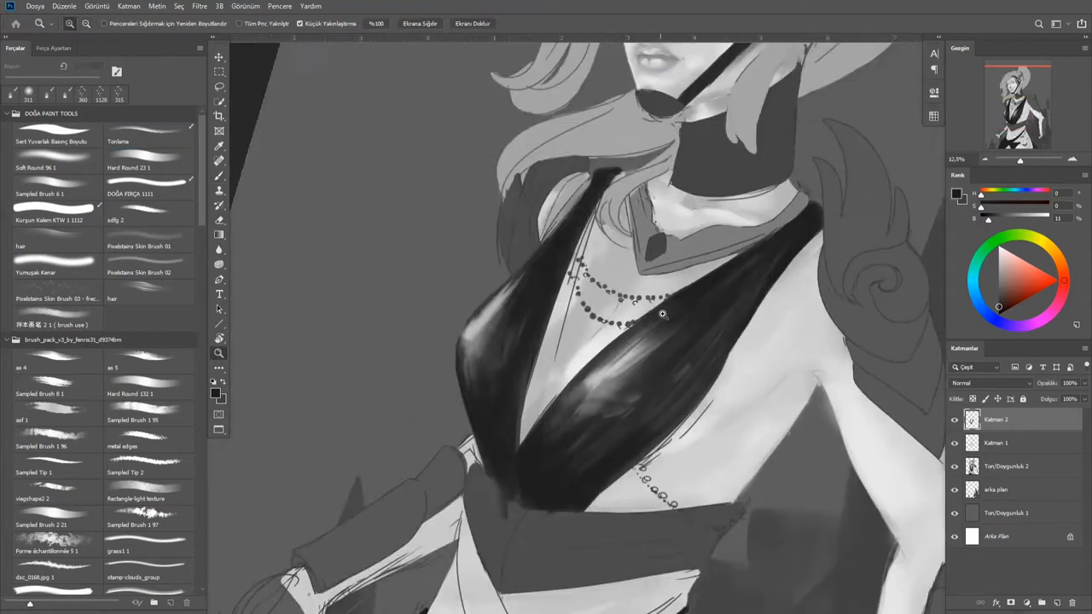
Shade and blend the collarbone area below the choker in sampled grays, using the Tonlama brush and Soft Round 96 at 96 px
left_click_drag(648, 51, 525, 190)
left_click(525, 190, "alt")
key("ctrl+plus")
key("ctrl+plus")
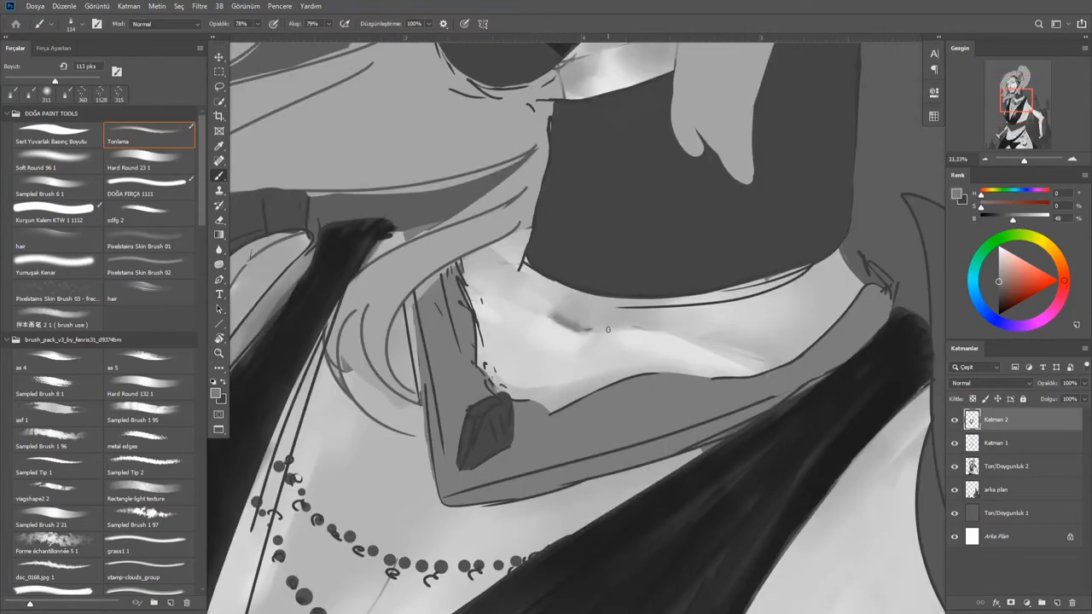
key("period")
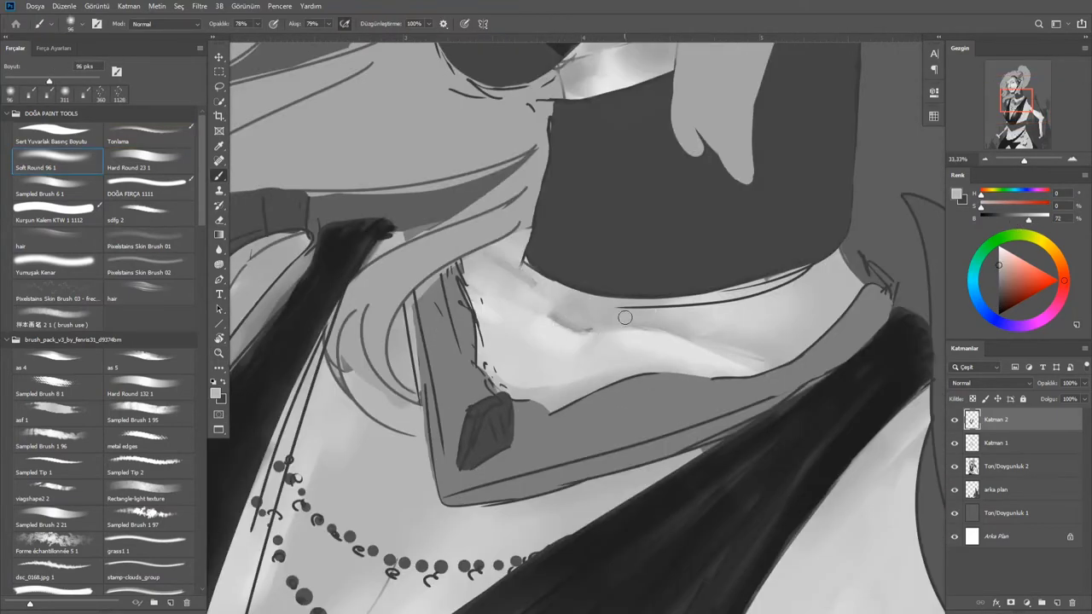
key("comma")
left_click(531, 308, "alt")
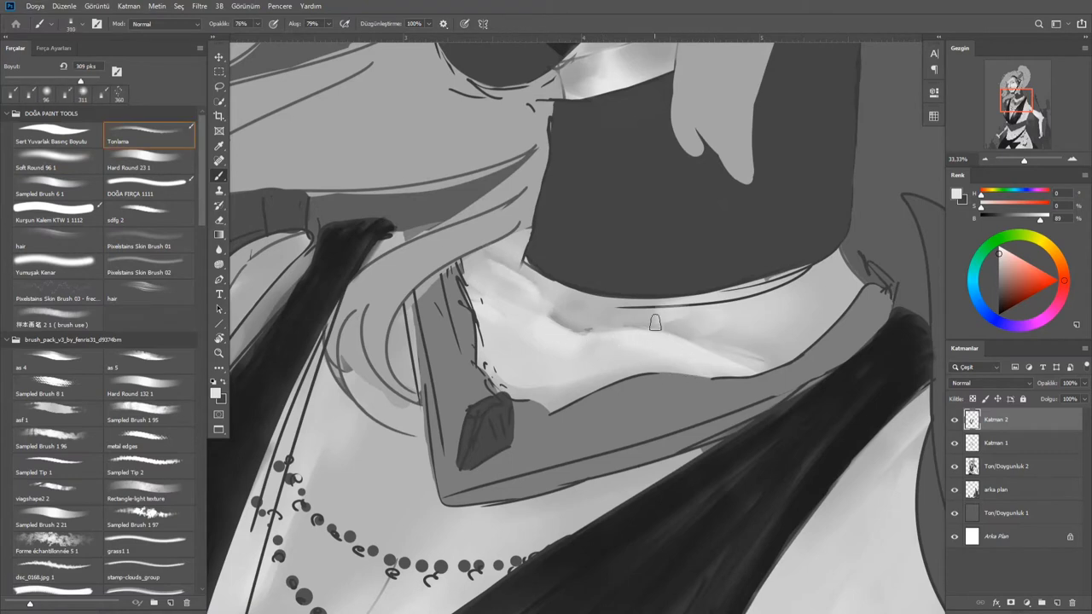
Shade the skin of the neck base and collarbones beneath the dark collar with a sampled mid grey and the Tonlama brush
left_click(556, 313, "alt")
mouse_move(811, 277)
left_mouse_down()
mouse_move(549, 301)
mouse_move(496, 334)
mouse_move(819, 274)
mouse_move(626, 312)
mouse_move(517, 263)
left_mouse_up()
left_click_drag(802, 339, 834, 267)
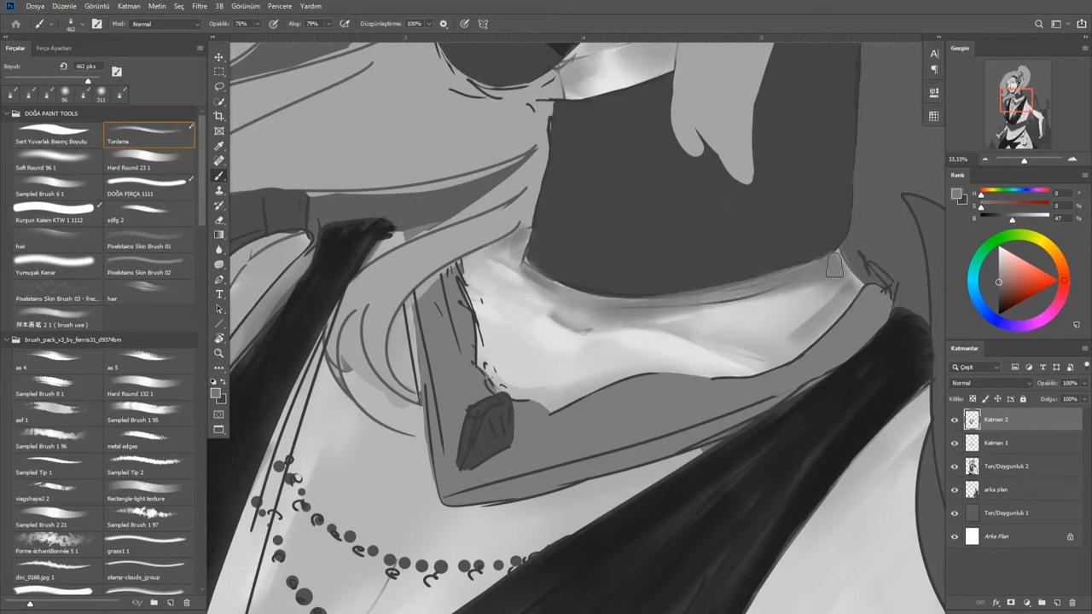
left_click_drag(813, 352, 556, 334)
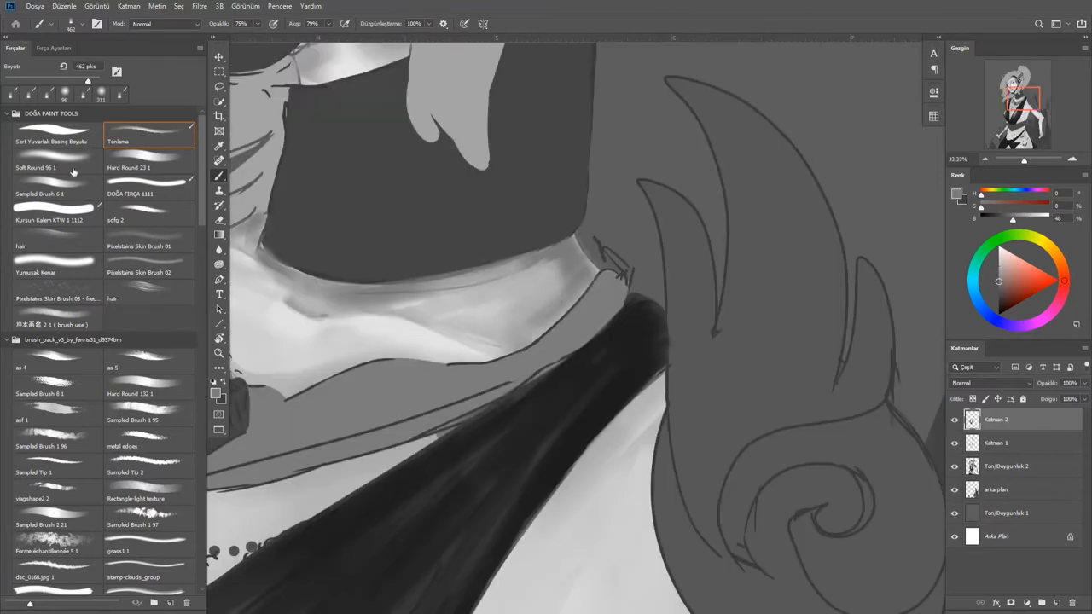
key("period")
mouse_move(566, 292)
left_mouse_down()
mouse_move(648, 503)
mouse_move(643, 341)
left_mouse_up()
key("comma")
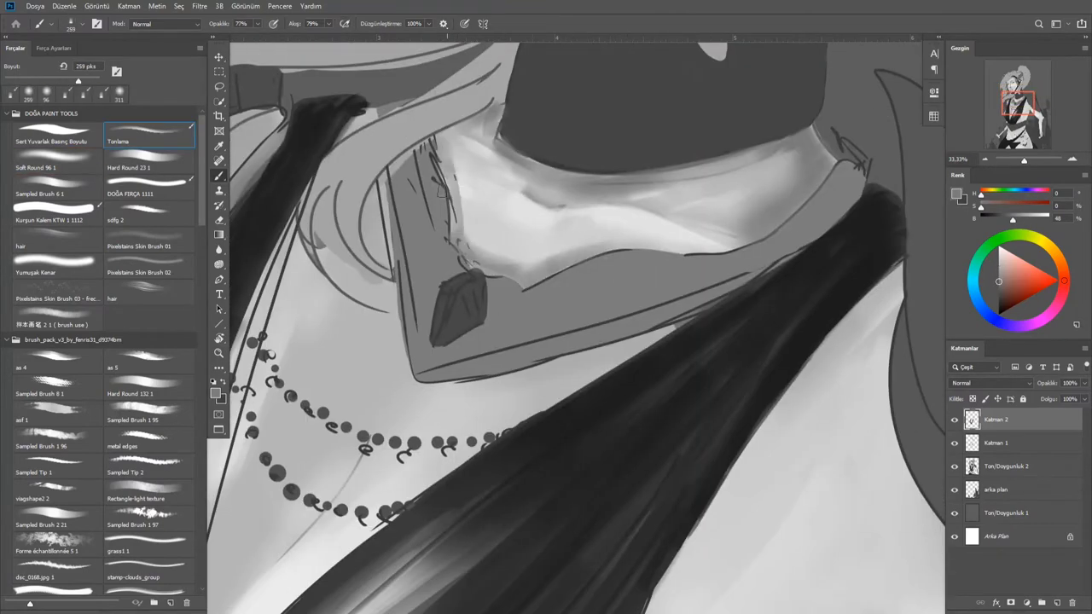
Shade the skin under the bead necklace and down the centre of the chest, and add white highlights to the collarbone
left_click_drag(255, 380, 449, 320)
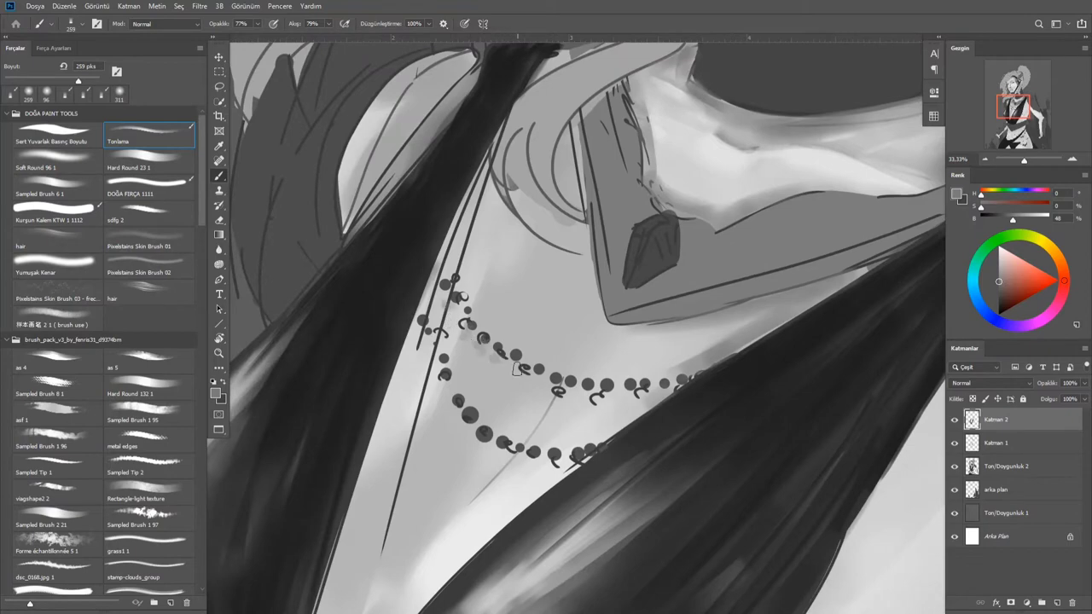
left_click_drag(494, 267, 604, 80)
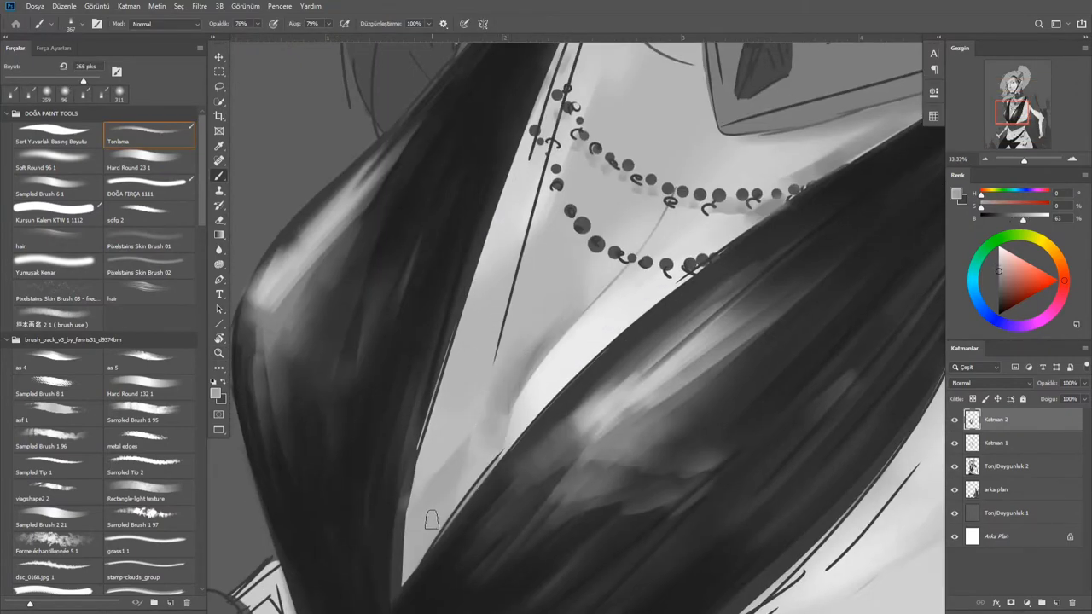
left_click_drag(499, 422, 546, 333)
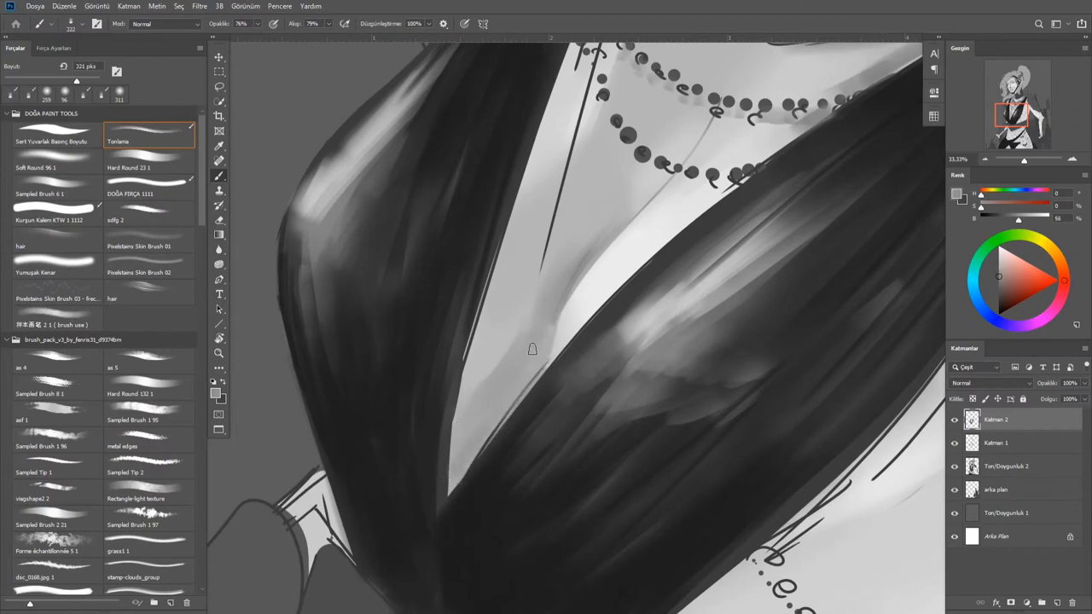
mouse_move(553, 282)
left_mouse_down()
mouse_move(546, 256)
mouse_move(558, 244)
left_mouse_up()
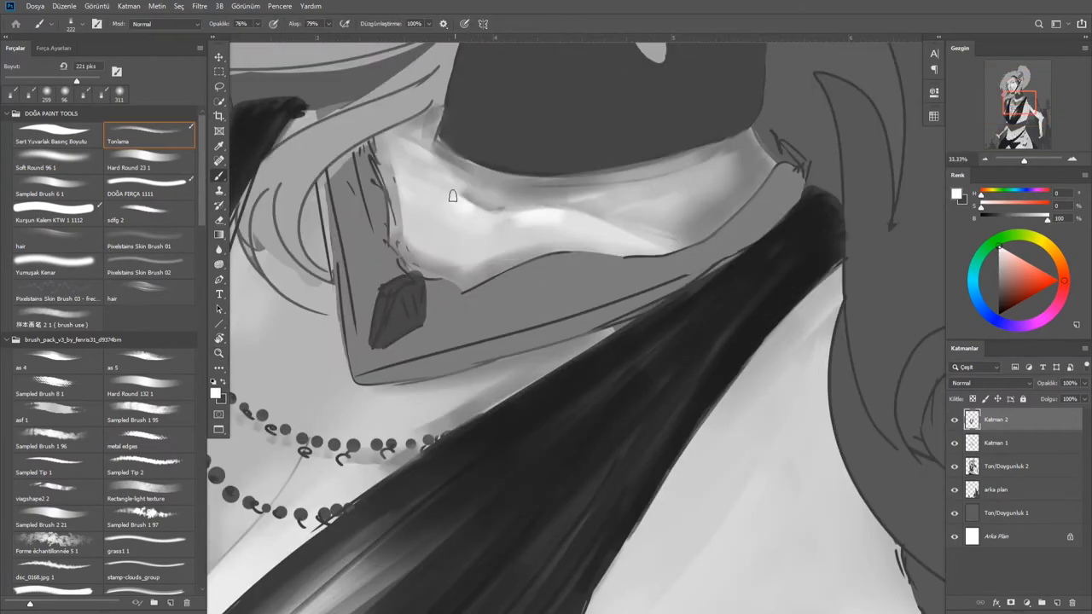
left_click_drag(453, 196, 622, 273)
Deepen the shading along the underside of the lower lip with 41% grey and the Tonlama brush
left_click(53, 211)
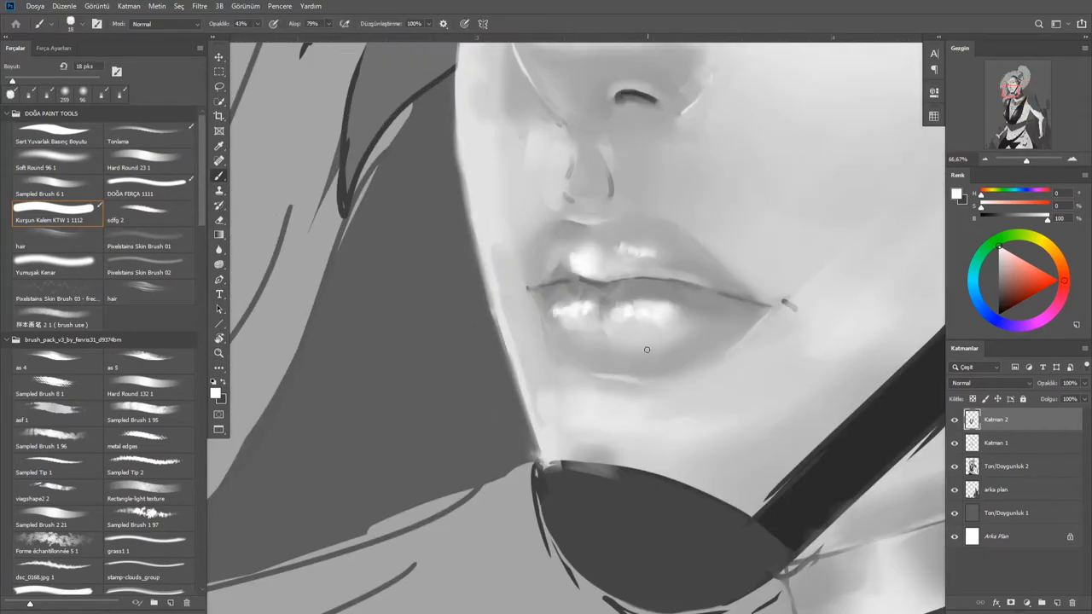
key("comma")
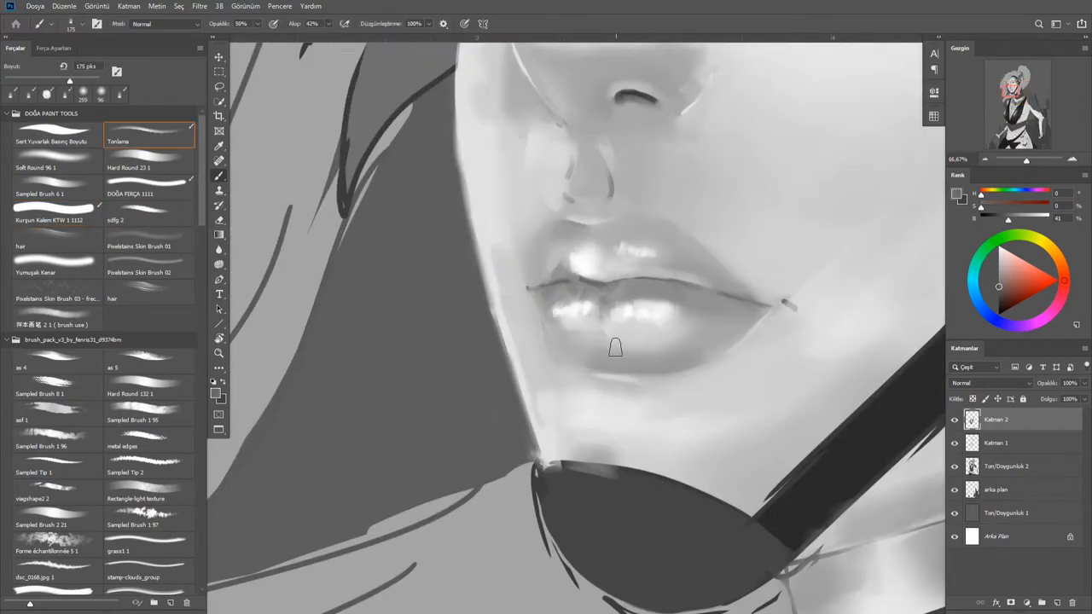
scroll(614, 348, "down", 2, "alt")
scroll(702, 349, "up", 2, "alt")
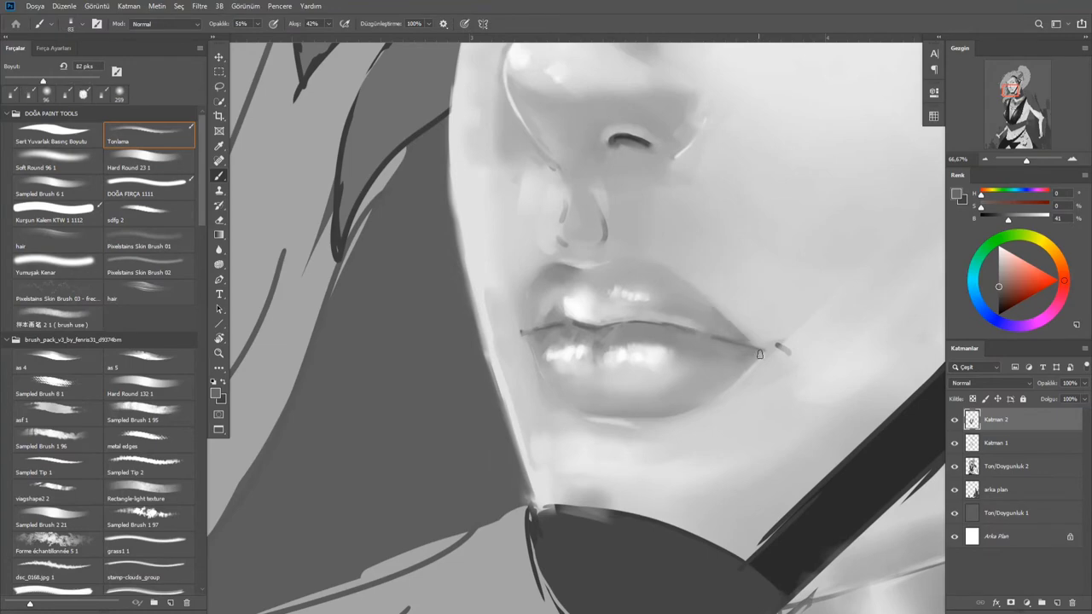
key("bracketleft")
key("bracketleft")
key("bracketleft")
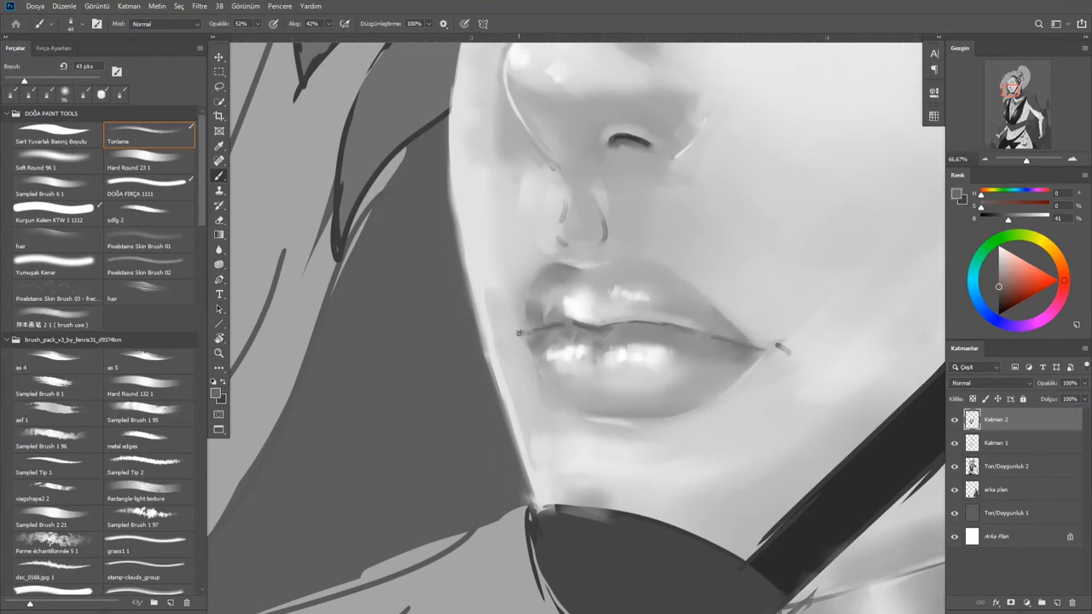
Refine the near corner of the mouth with sampled greys and a light edge, using a small Tonlama brush
scroll(767, 346, "up", 2, "alt")
left_click(724, 345, "alt")
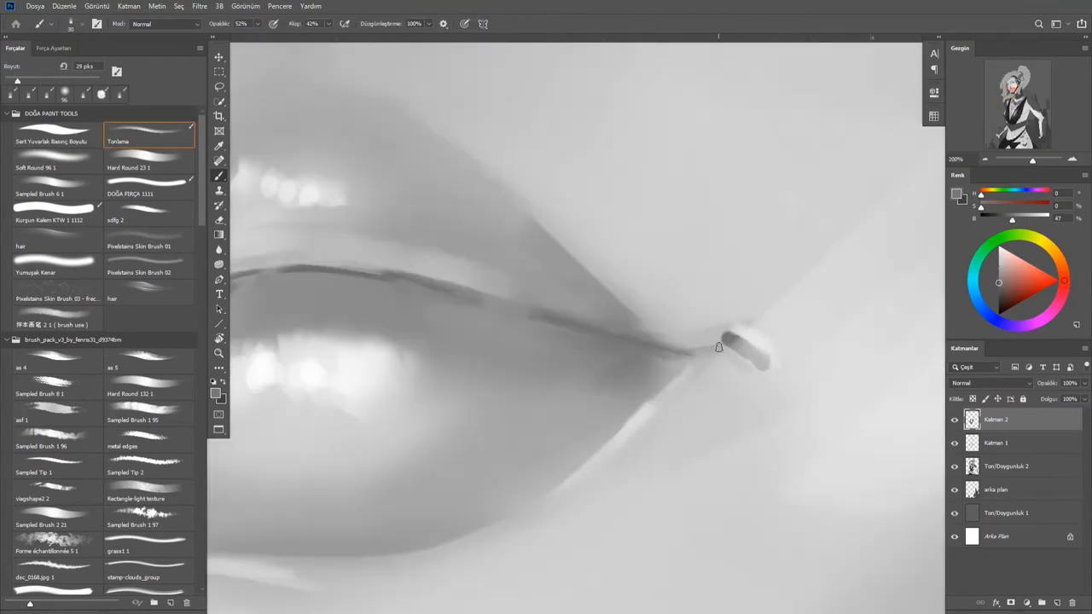
scroll(731, 341, "down", 2, "alt")
scroll(592, 378, "up", 2, "alt")
left_click(592, 378, "alt")
key("bracketright")
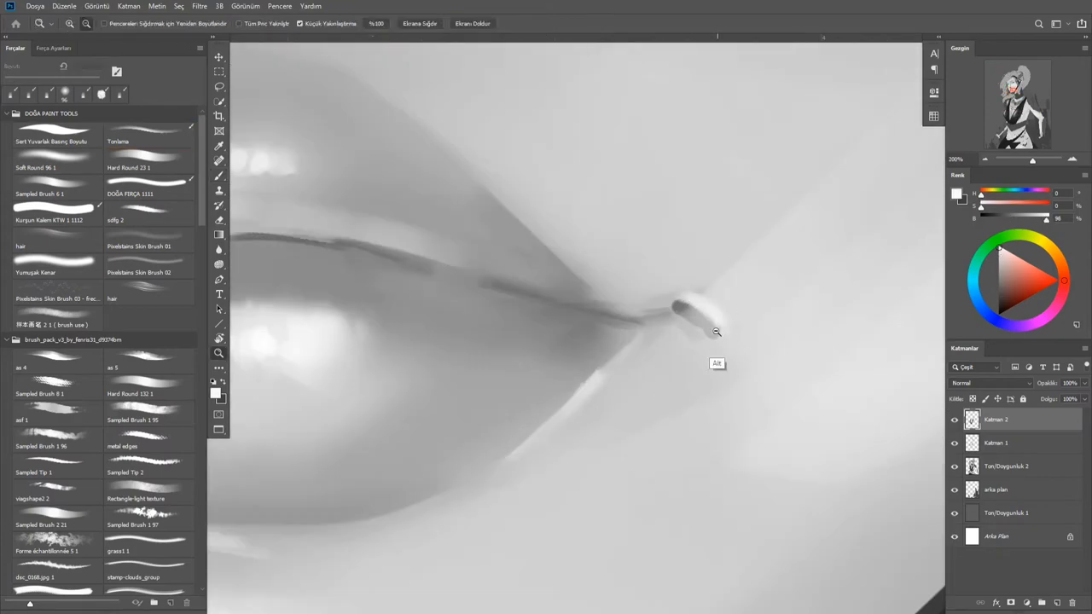
Strengthen the line between the lips with dark grey and blend the surrounding lip tones
scroll(713, 360, "down", 2, "alt")
left_click(656, 277, "alt")
left_click(608, 318, "alt")
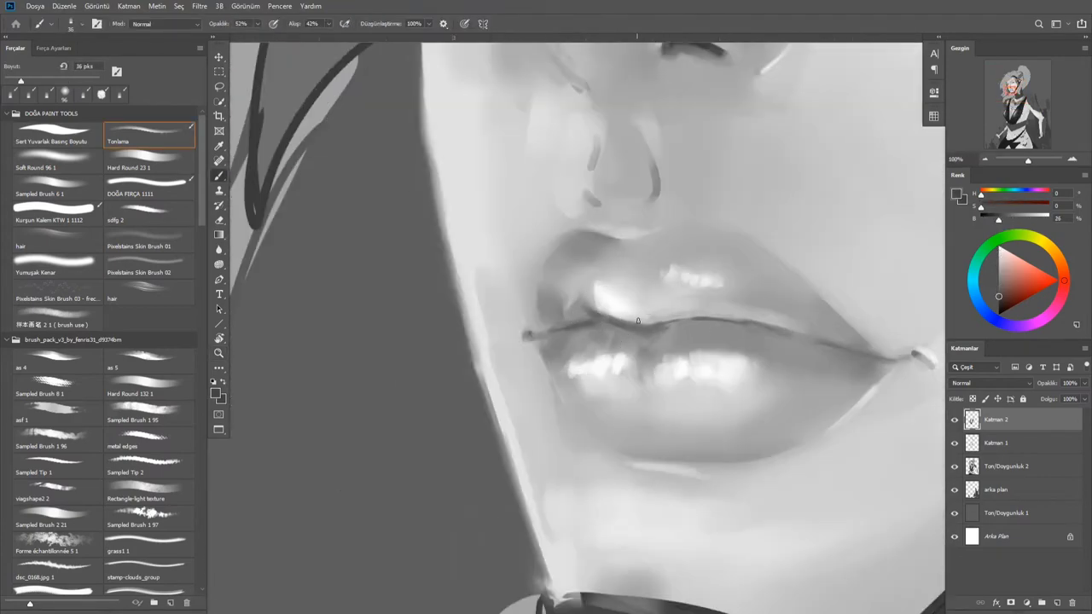
left_click(795, 328, "alt")
scroll(795, 328, "down", 2, "alt")
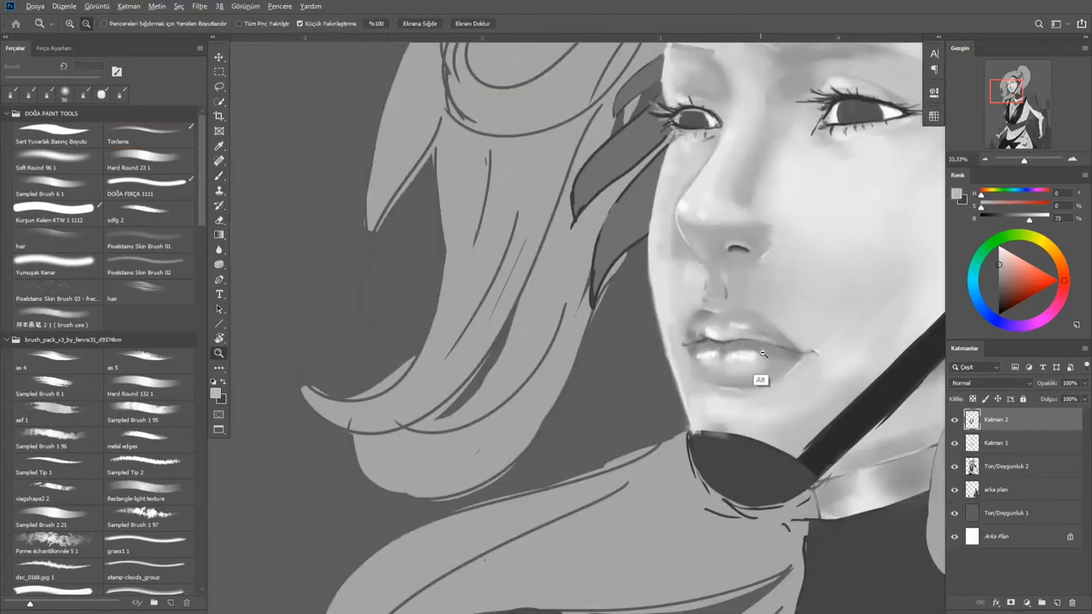
Shade the far cheek and the forehead beneath the headband with 70% grey, using larger Tonlama brush sizes
scroll(759, 378, "up", 2, "alt")
scroll(465, 266, "down", 3, "alt")
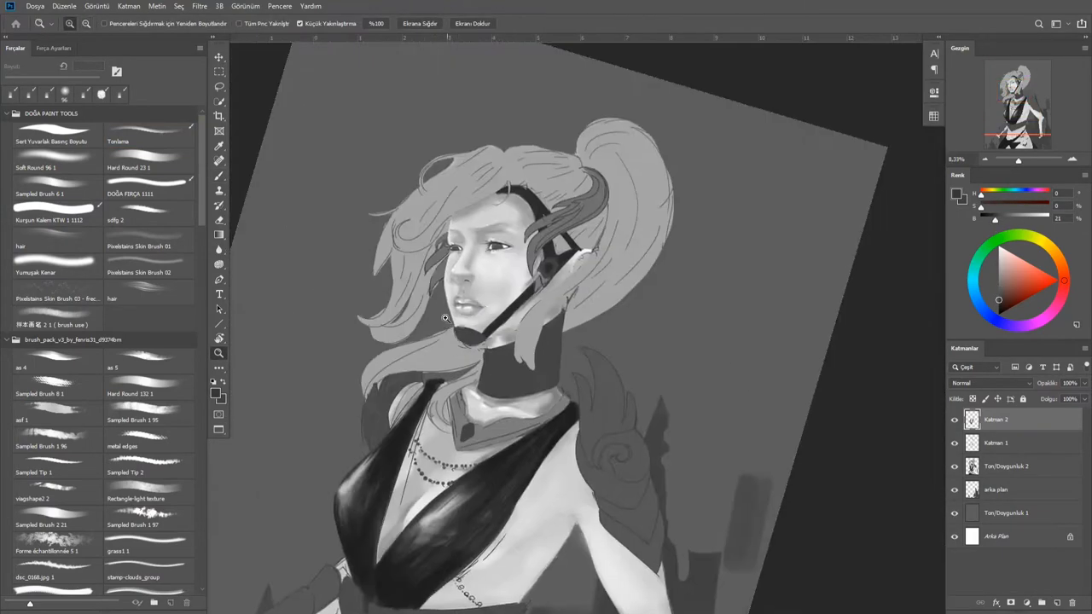
scroll(409, 299, "up", 2, "alt")
scroll(631, 328, "down", 3, "alt")
scroll(382, 287, "up", 2, "alt")
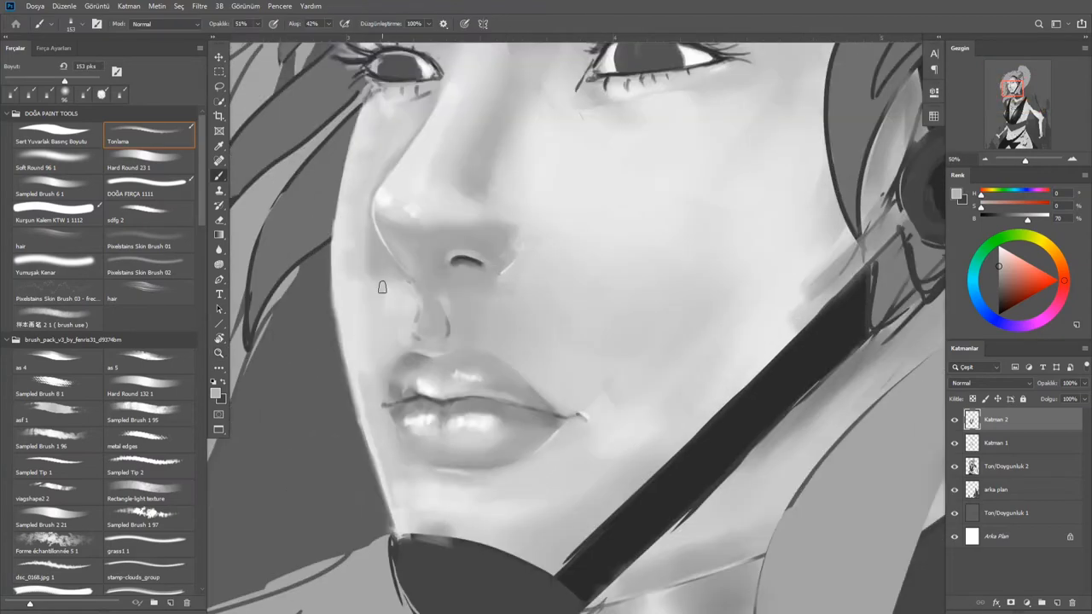
scroll(531, 234, "down", 3, "alt")
scroll(532, 378, "up", 2, "alt")
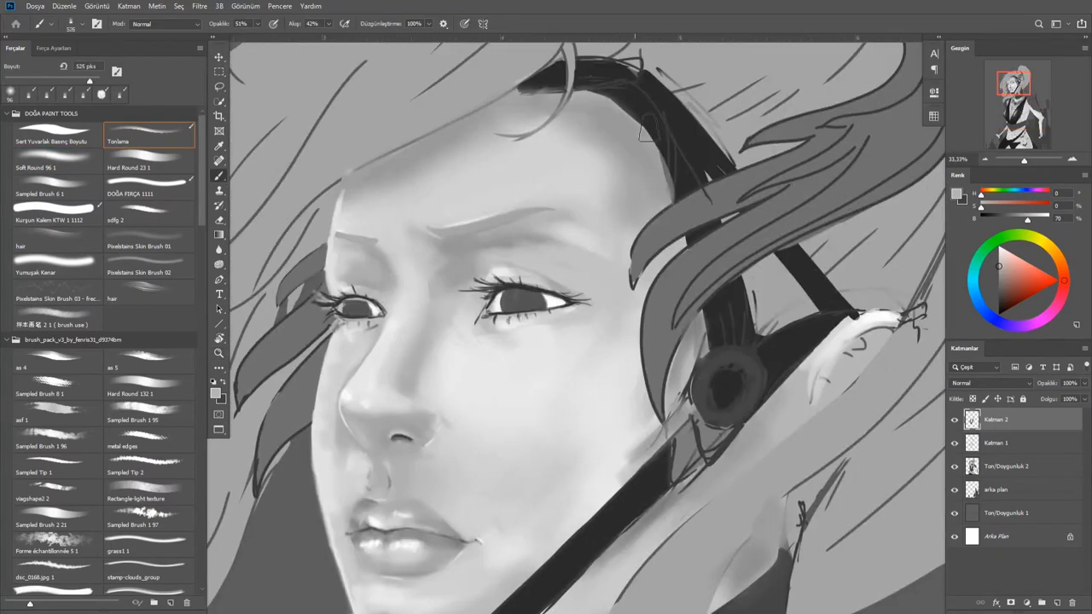
Set the brightness to 55% and shade around the eyes and the bridge of the nose
left_click_drag(1026, 220, 1017, 221)
key(".")
scroll(494, 307, "up", 2, "alt")
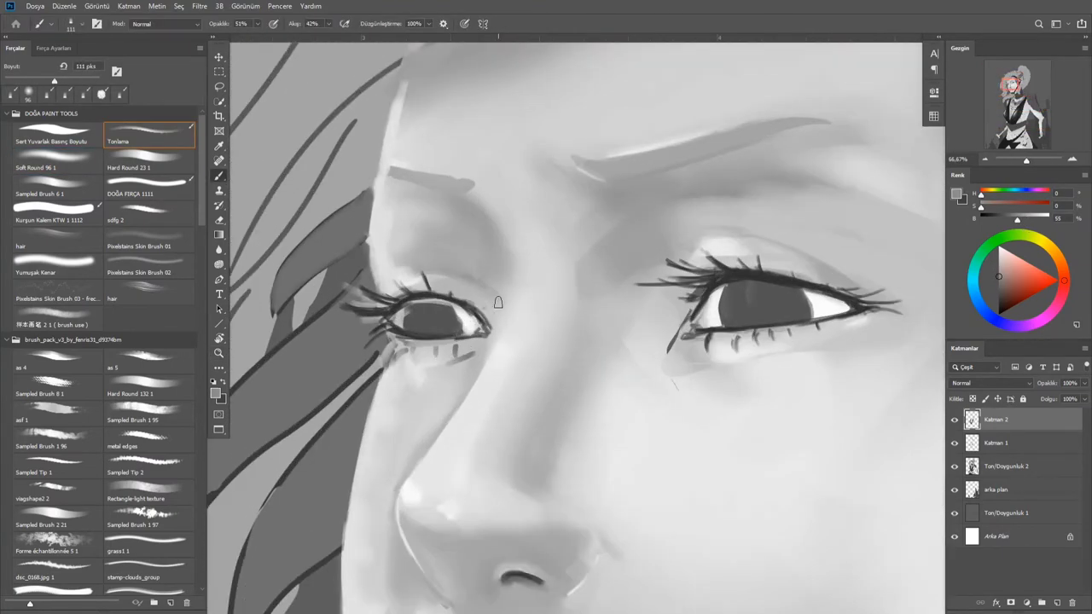
scroll(516, 344, "down", 2, "alt")
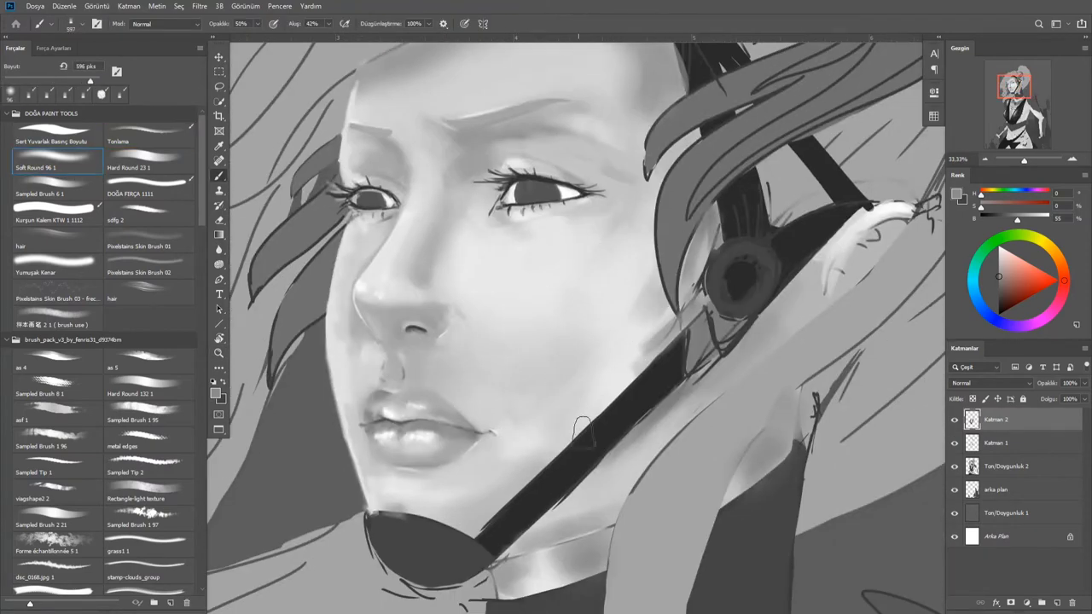
Darken the skin along the jaw behind the chin strap and shade the inside of the ear with darker greys
left_click_drag(1017, 220, 1014, 222)
mouse_move(525, 547)
left_mouse_down()
mouse_move(810, 275)
mouse_move(841, 281)
mouse_move(842, 293)
mouse_move(903, 220)
left_mouse_up()
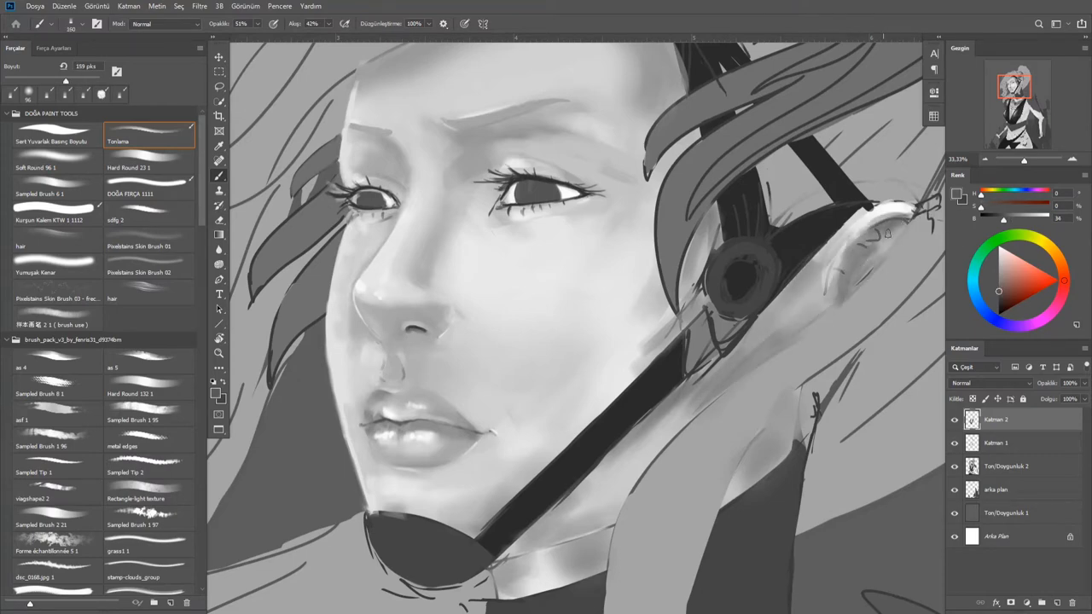
left_click_drag(852, 243, 789, 286)
left_click_drag(865, 205, 781, 264)
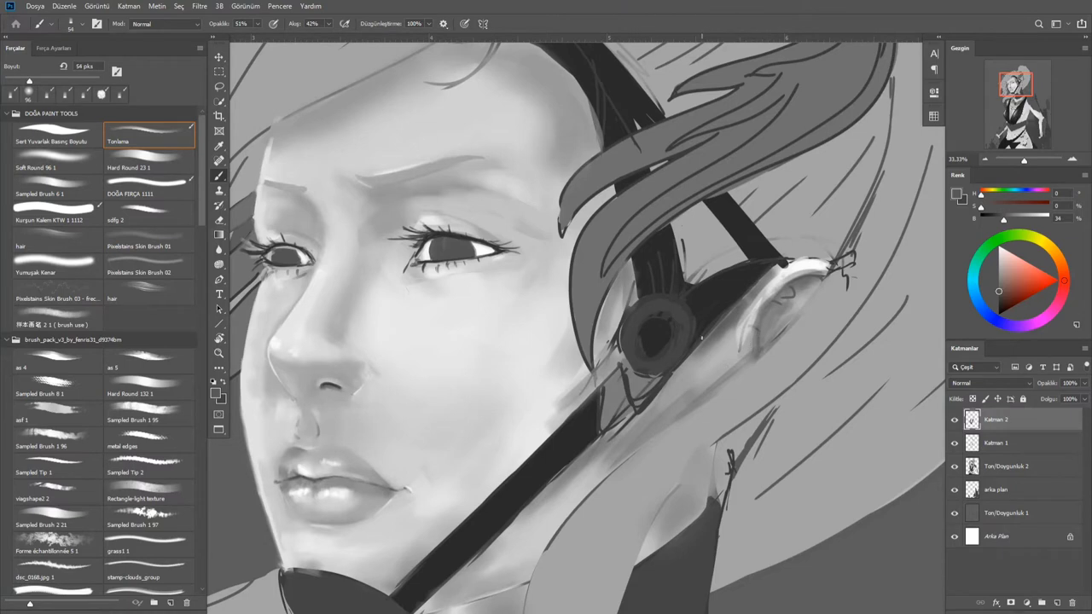
left_click_drag(572, 388, 651, 418)
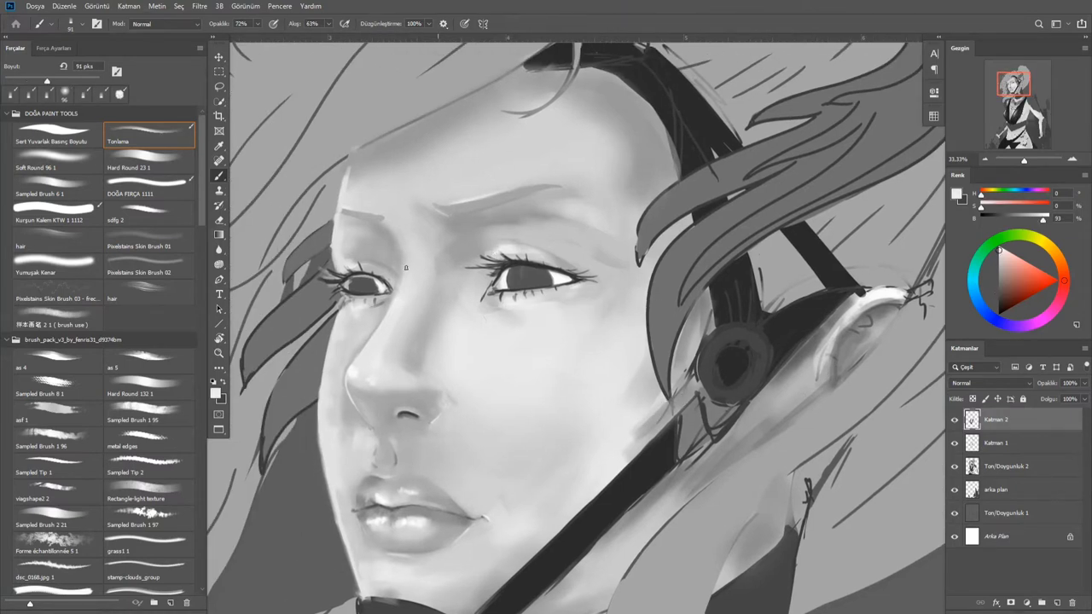
left_click_drag(660, 436, 767, 407)
Model the philtrum between nose and upper lip with sampled greys, giving it a shaded hollow and light edges
left_click(579, 405, "alt")
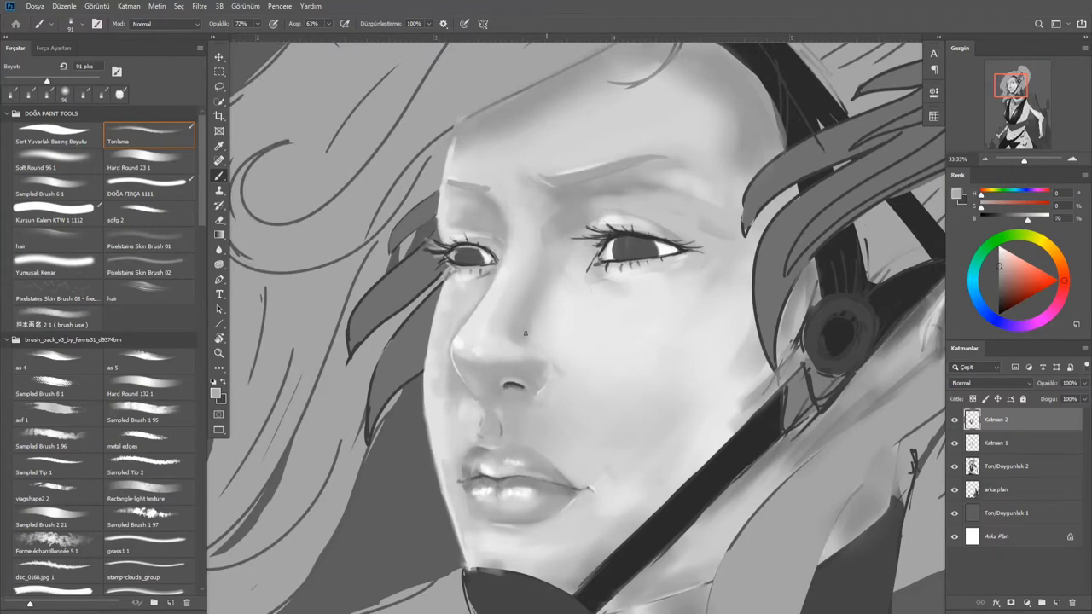
scroll(509, 397, "up", 2)
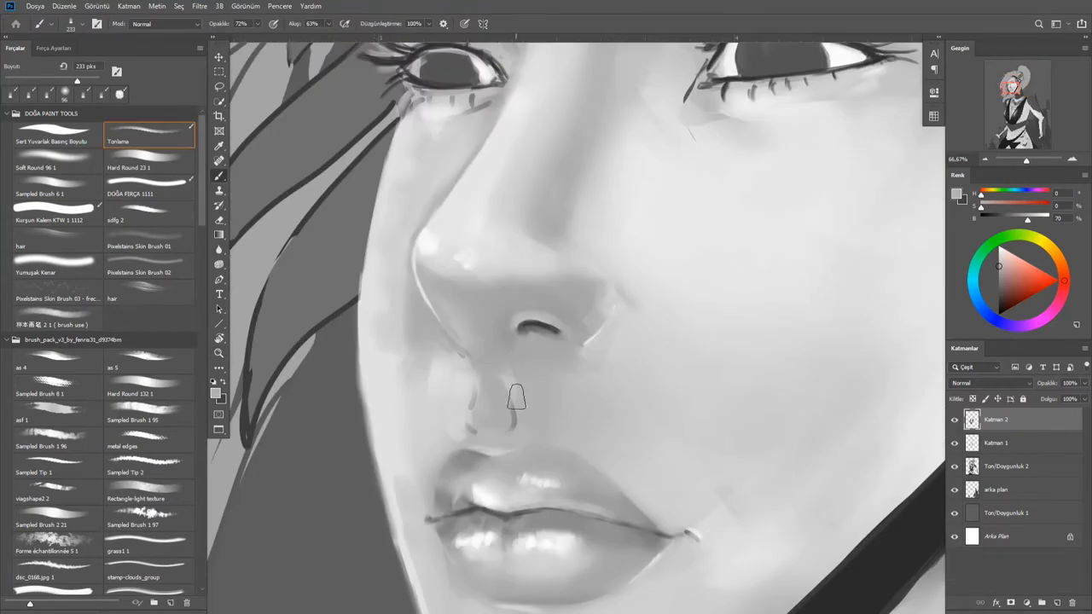
left_click(480, 400, "alt")
key(".")
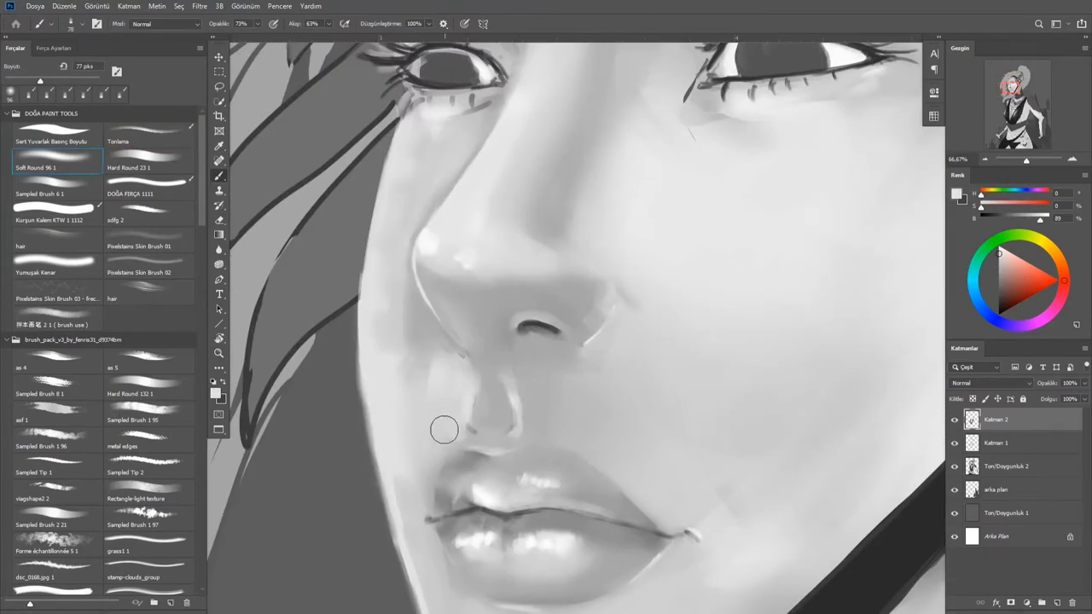
left_click(534, 354, "alt")
left_click_drag(495, 390, 610, 418)
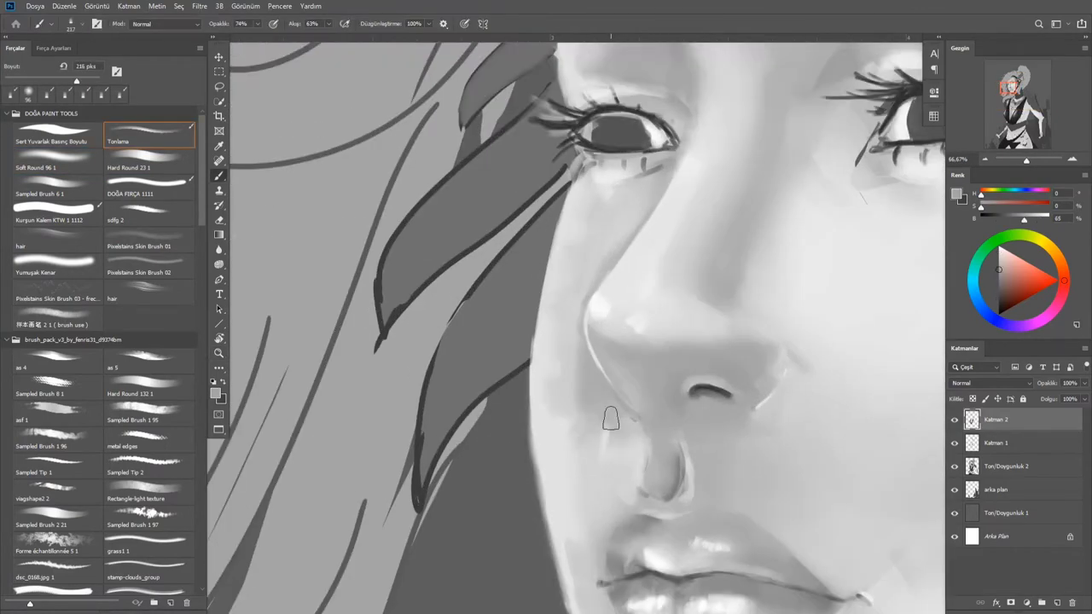
scroll(610, 417, "down", 3)
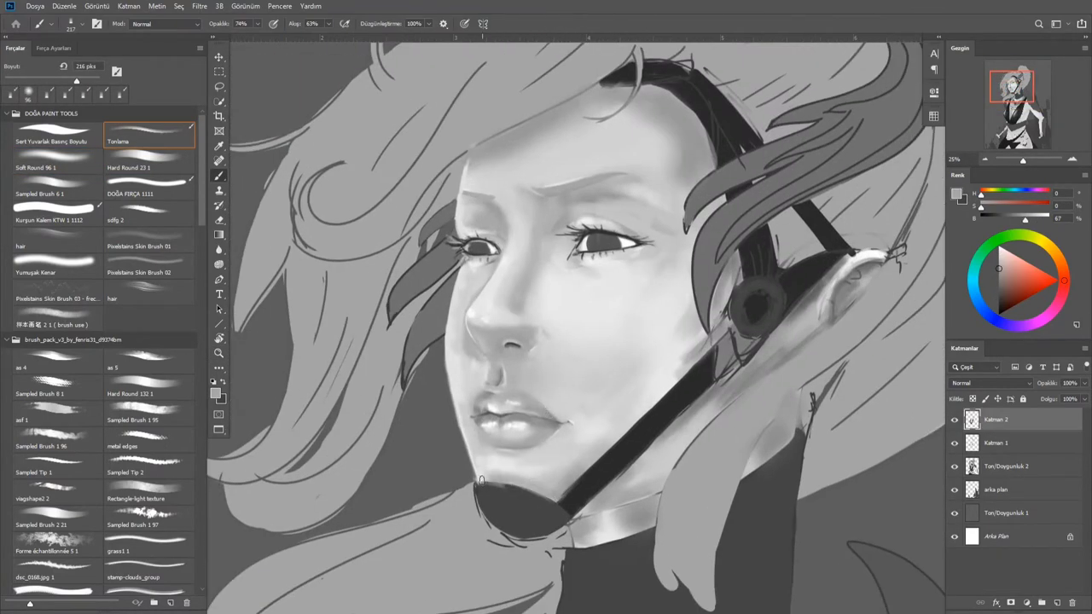
Paint thin near-white highlights along the nostril wing and the upper lip's edge with a 21 px Tonlama brush
scroll(519, 385, "up", 4)
left_click(370, 128, "alt")
key("[")
key("[")
key("[")
key("[")
key("[")
key("[")
key("[")
key("[")
mouse_move(371, 127)
left_mouse_down()
mouse_move(616, 395)
mouse_move(539, 329)
left_mouse_up()
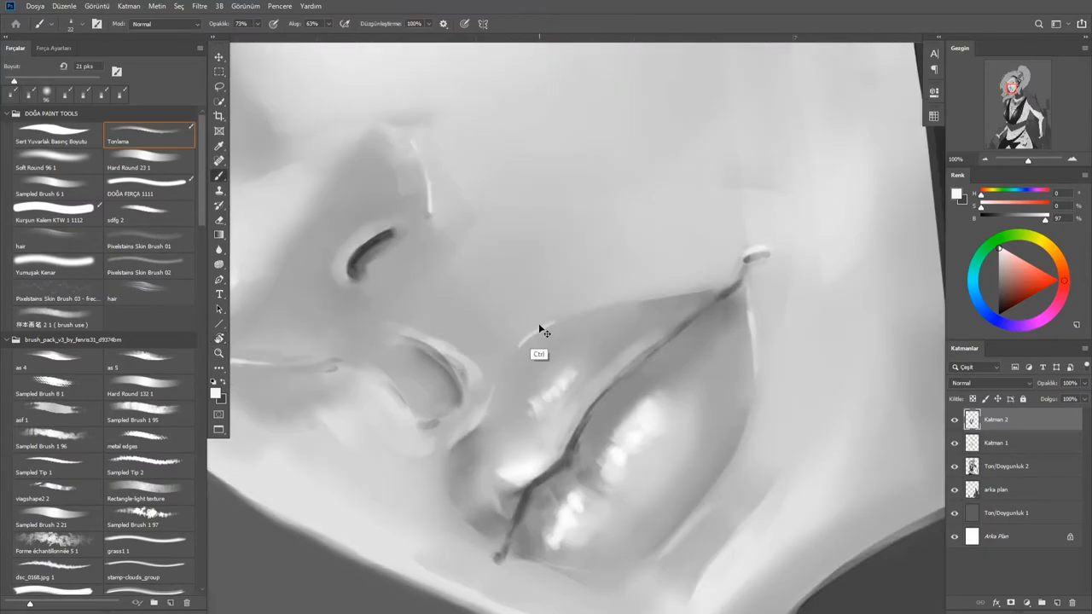
scroll(504, 331, "down", 3)
scroll(563, 324, "up", 3)
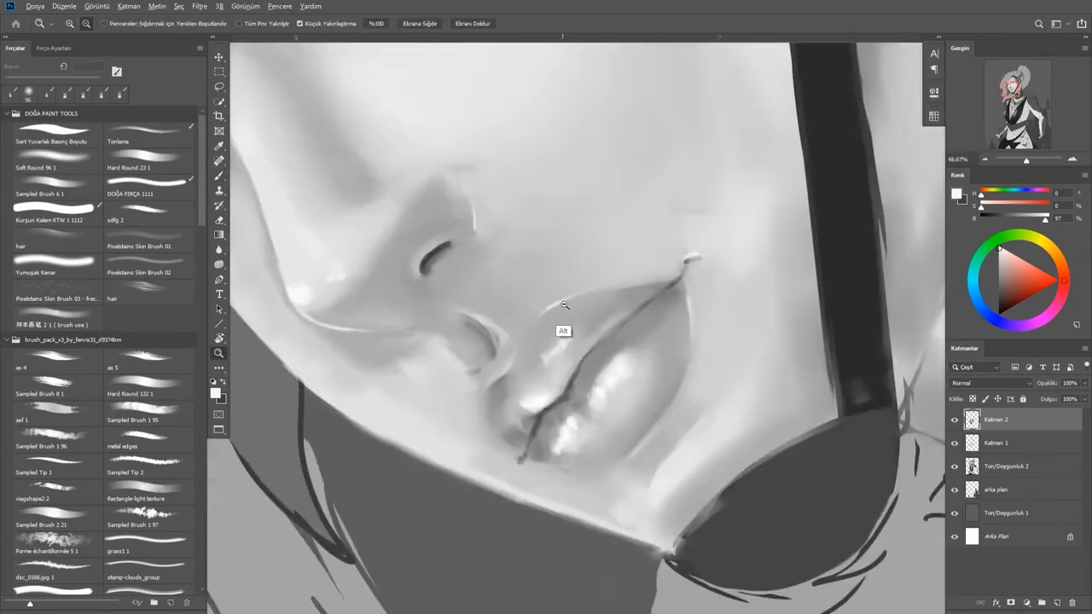
scroll(753, 300, "down", 3)
mouse_move(753, 299)
left_mouse_down()
mouse_move(672, 307)
mouse_move(729, 366)
left_mouse_up()
scroll(729, 366, "down", 1)
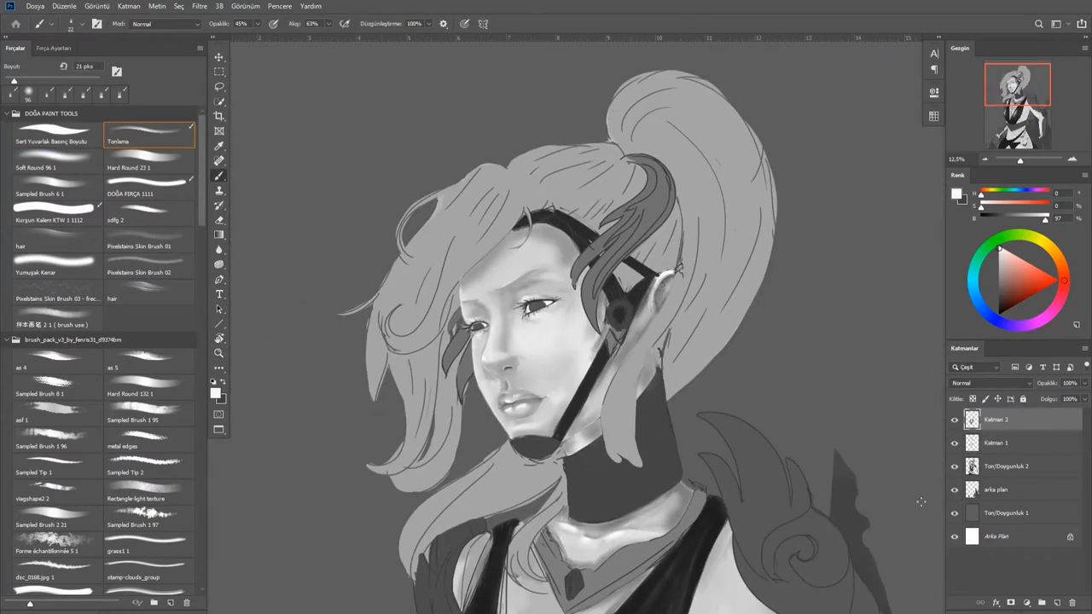
Add a new layer and paint light strands with the hair brushes over the fringe, the crown and the lock beside the ear
left_click(1056, 602)
key("period")
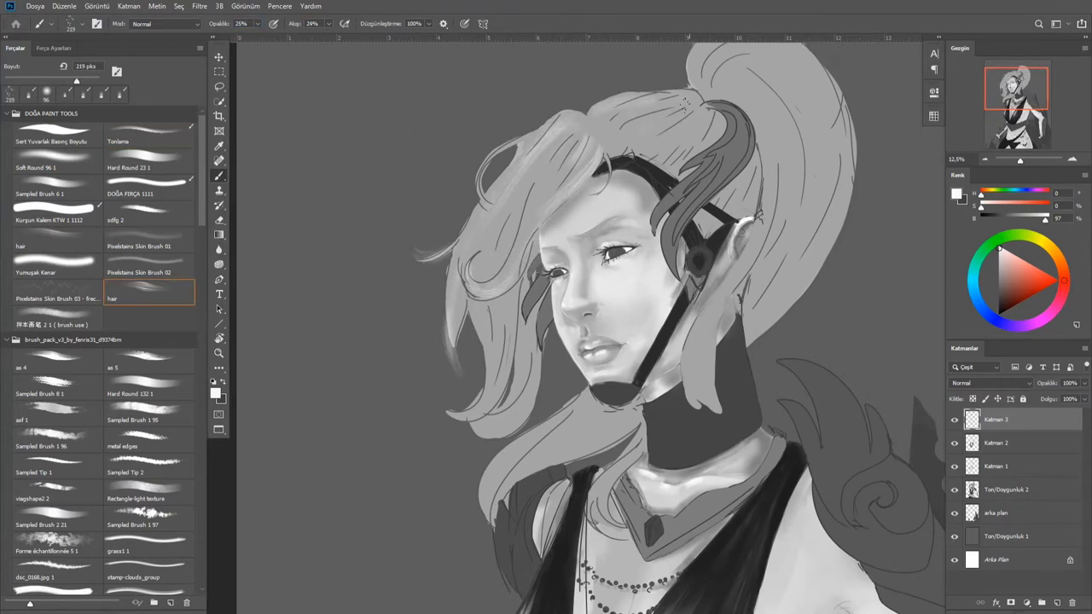
key("comma")
key("comma")
key("comma")
key("comma")
key("comma")
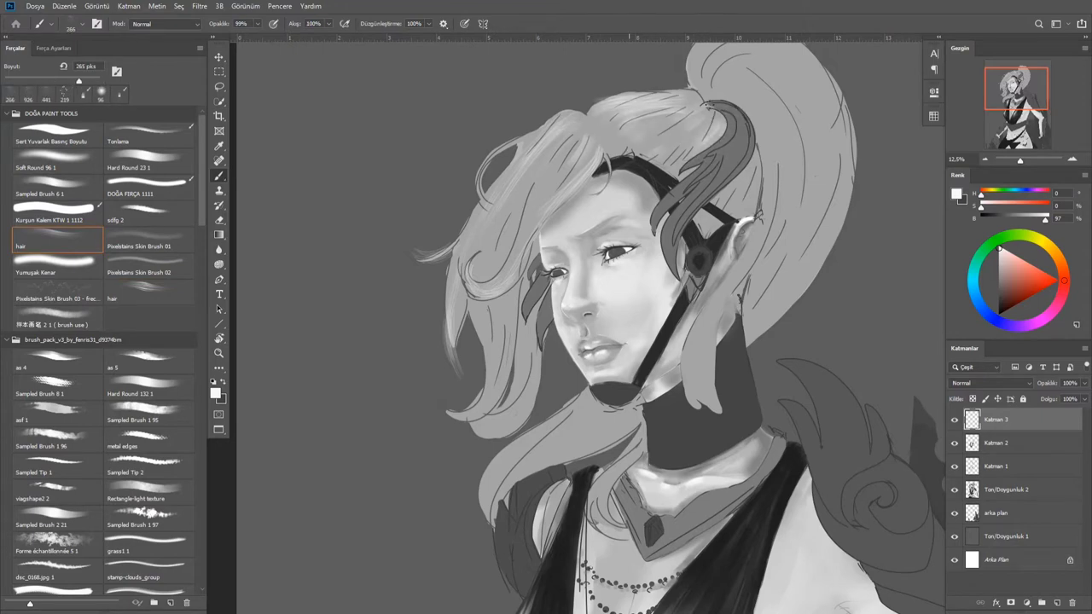
mouse_move(747, 215)
left_mouse_down()
mouse_move(758, 300)
mouse_move(723, 447)
mouse_move(717, 320)
mouse_move(704, 370)
left_mouse_up()
key("comma")
key("comma")
key("comma")
key("comma")
key("comma")
key("comma")
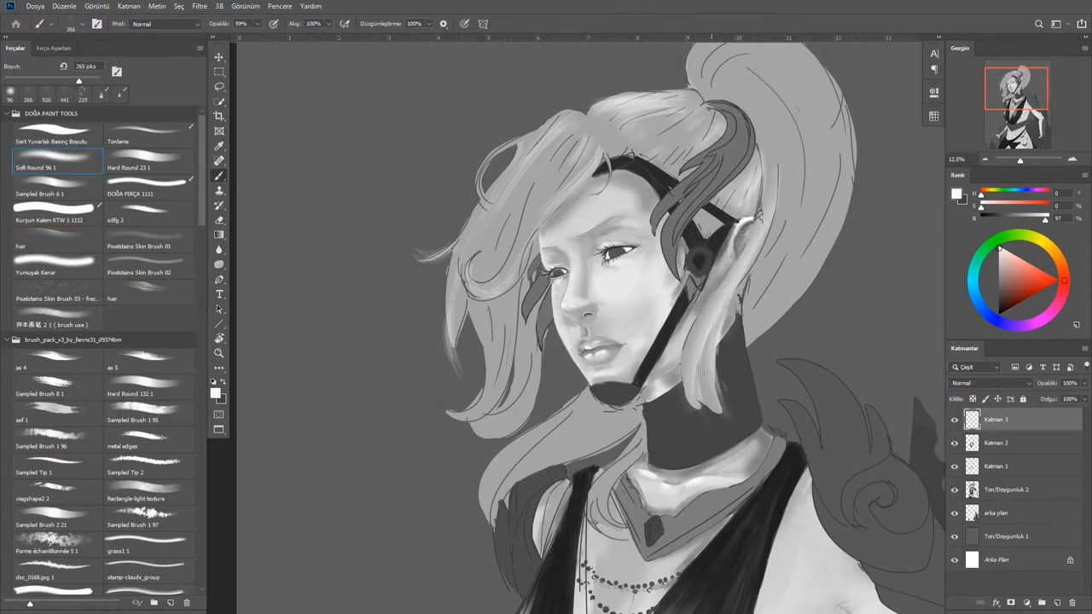
key("period")
key("period")
key("period")
key("period")
key("period")
key("period")
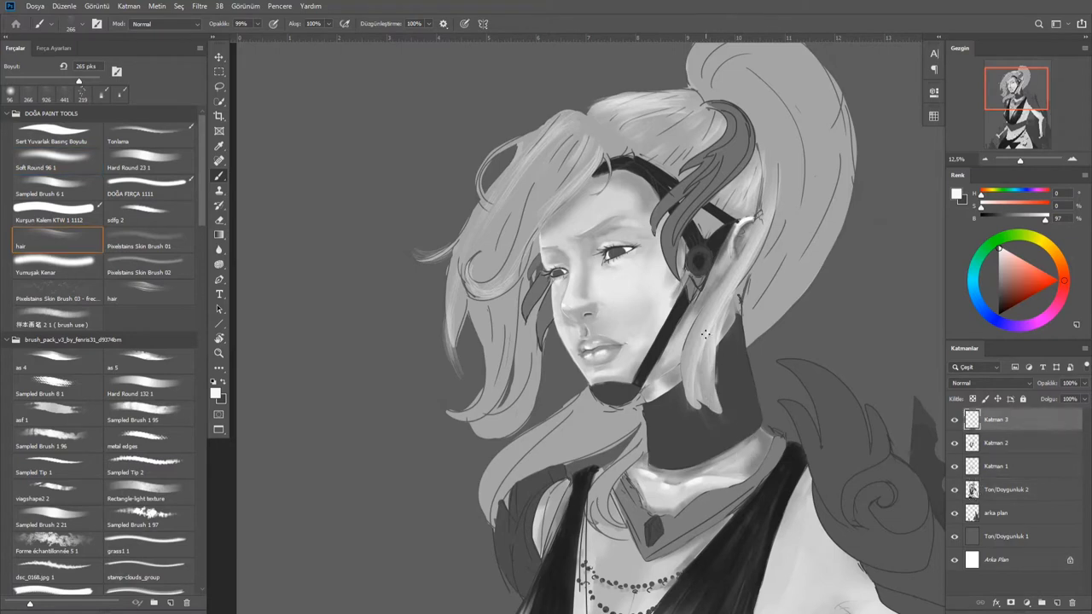
Paint light strands over the fringe, the outer side lock and the crown with the 265 px hair brush
mouse_move(546, 141)
left_mouse_down()
mouse_move(422, 271)
mouse_move(494, 160)
mouse_move(469, 234)
left_mouse_up()
left_click_drag(580, 138, 503, 230)
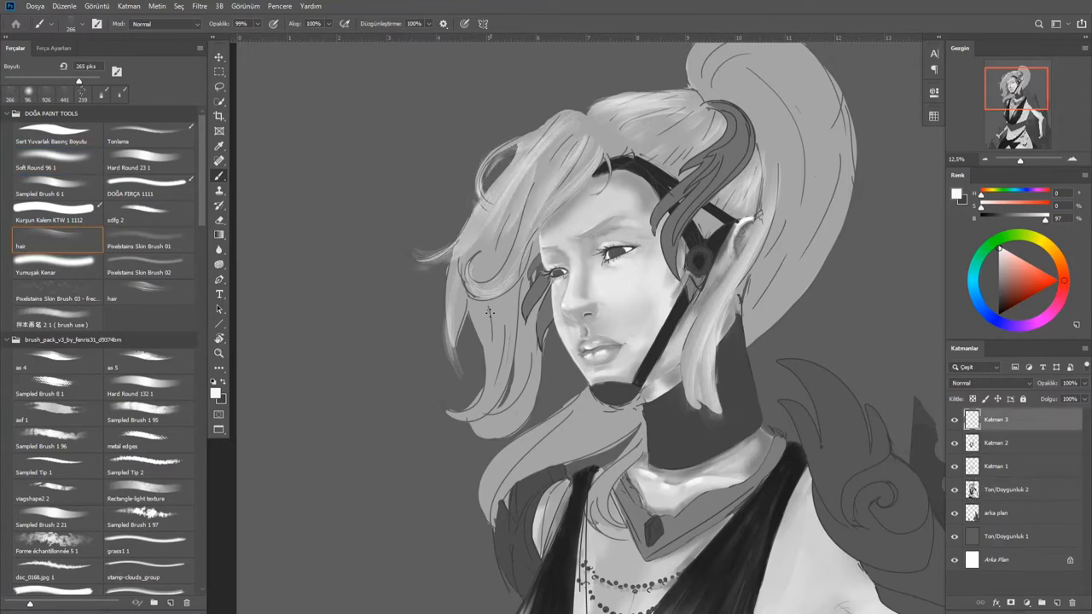
left_click_drag(486, 299, 452, 418)
left_click_drag(538, 222, 447, 367)
left_click_drag(563, 137, 499, 255)
left_click_drag(635, 126, 604, 158)
left_click_drag(691, 140, 609, 124)
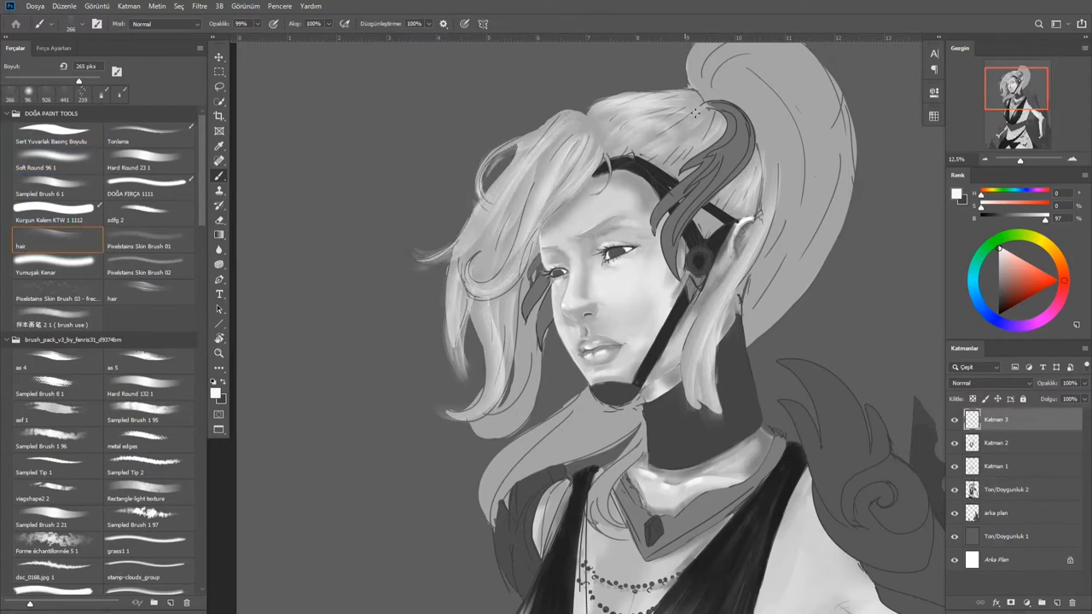
left_click_drag(708, 115, 657, 160)
Cover the lower side locks, the ponytail and the lock over the shoulder with broad light strands using an enlarged hair brush
left_click_drag(537, 337, 473, 422)
left_click_drag(533, 281, 511, 440)
left_click_drag(578, 387, 493, 469)
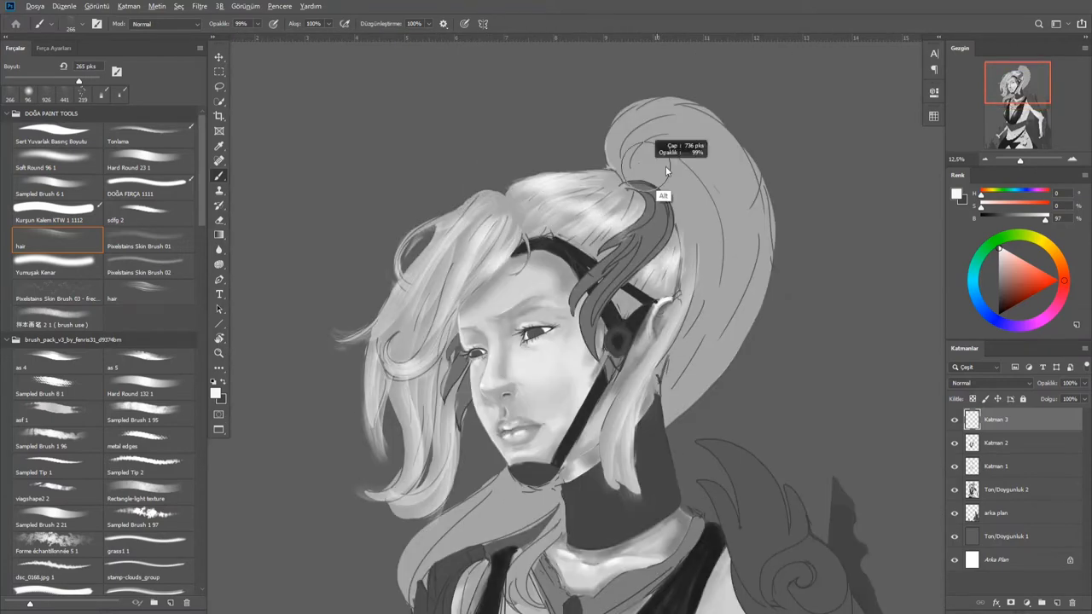
mouse_move(614, 128)
left_mouse_down()
mouse_move(720, 158)
mouse_move(755, 234)
left_mouse_up()
mouse_move(751, 128)
left_mouse_down()
mouse_move(725, 330)
mouse_move(670, 384)
mouse_move(734, 203)
left_mouse_up()
left_click_drag(554, 324, 478, 410)
mouse_move(512, 349)
left_mouse_down()
mouse_move(597, 308)
mouse_move(545, 337)
left_mouse_up()
left_click_drag(631, 346, 571, 418)
left_click_drag(648, 298, 632, 318)
left_click_drag(614, 375, 584, 422)
left_click_drag(597, 341, 634, 471)
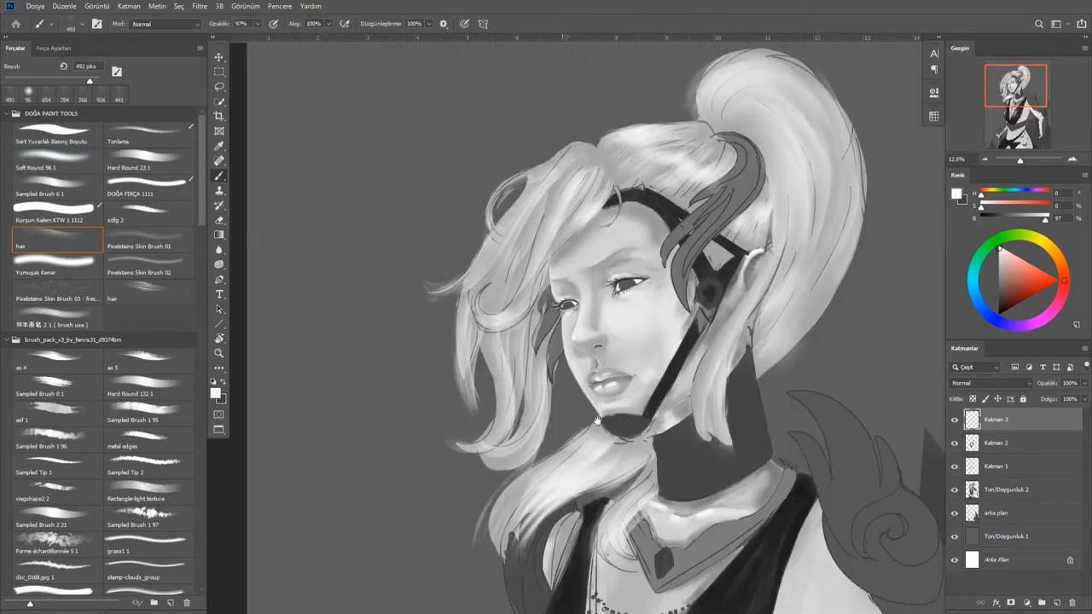
Brighten the fringe, side lock and ponytail with near-white strokes of the hair brush at about 492 px
mouse_move(589, 145)
left_mouse_down()
mouse_move(490, 281)
mouse_move(537, 234)
left_mouse_up()
left_click_drag(516, 350, 520, 434)
mouse_move(857, 243)
left_mouse_down()
mouse_move(760, 352)
mouse_move(853, 256)
left_mouse_up()
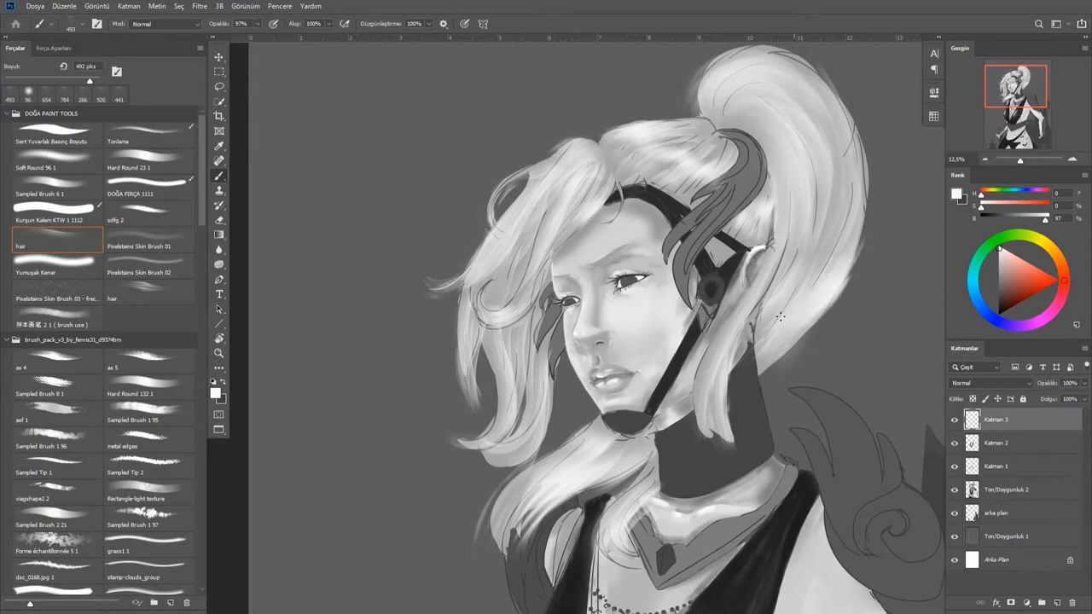
mouse_move(772, 247)
left_mouse_down()
mouse_move(823, 298)
mouse_move(614, 281)
mouse_move(567, 324)
left_mouse_up()
Reduce the hair brush to 80 px and draw fine white strands around the ear and its hanging lock
key("bracketleft")
key("bracketleft")
key("bracketleft")
key("bracketleft")
key("bracketleft")
key("bracketleft")
scroll(614, 282, "up", 1)
mouse_move(648, 217)
left_mouse_down()
mouse_move(601, 290)
mouse_move(631, 260)
left_mouse_up()
mouse_move(508, 388)
left_mouse_down()
mouse_move(499, 469)
mouse_move(524, 456)
left_mouse_up()
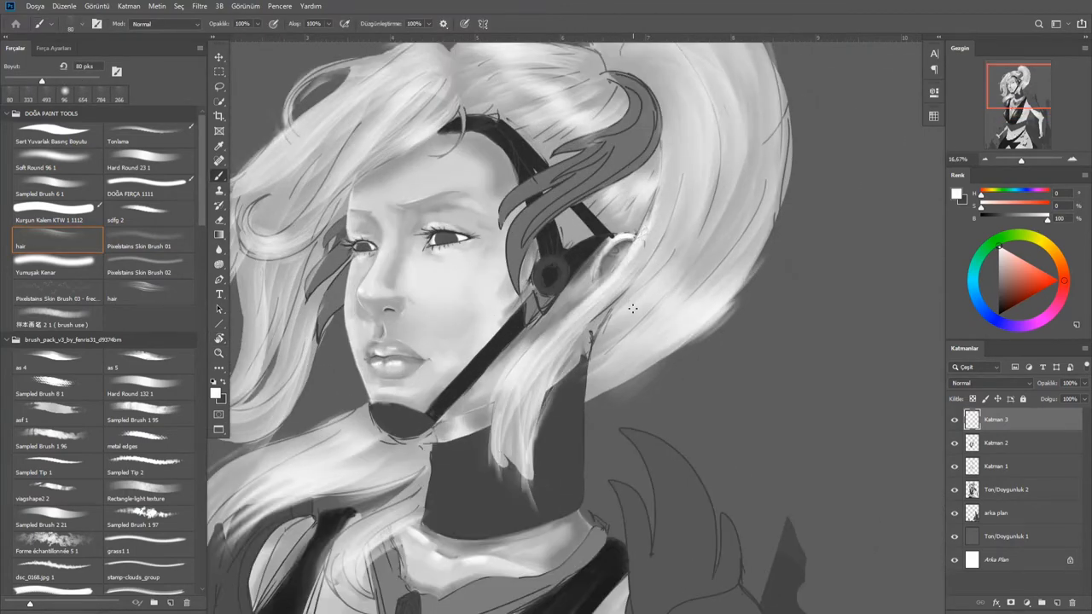
Draw fine white strands along the fringe's outer contour and the loose tips of the side locks
left_click_drag(282, 171, 458, 349)
left_click_drag(580, 229, 447, 324)
left_click_drag(521, 368, 633, 265)
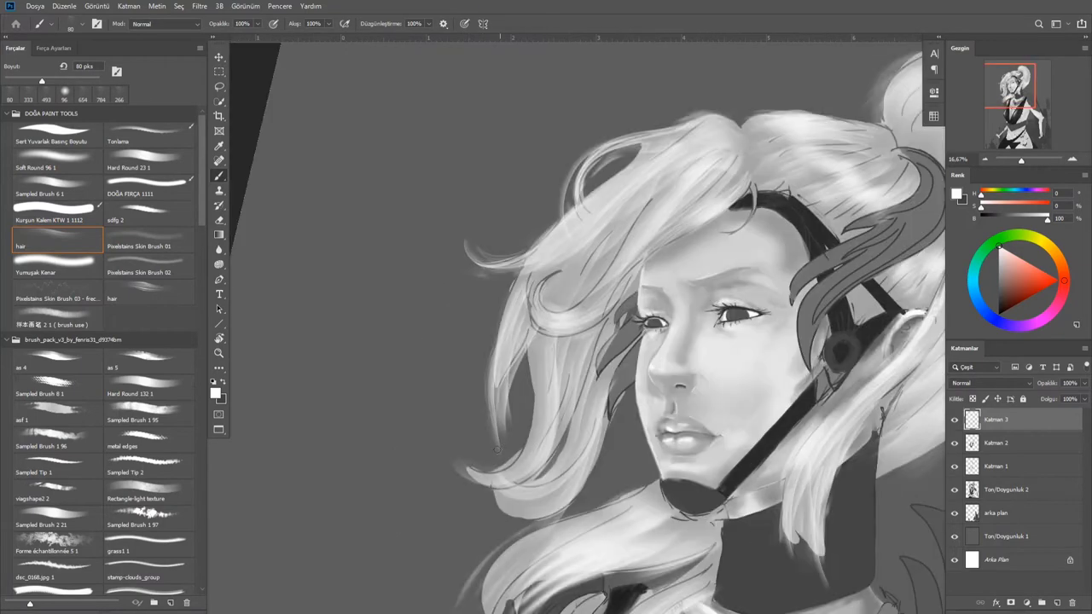
left_click_drag(529, 349, 498, 465)
left_click_drag(597, 256, 456, 395)
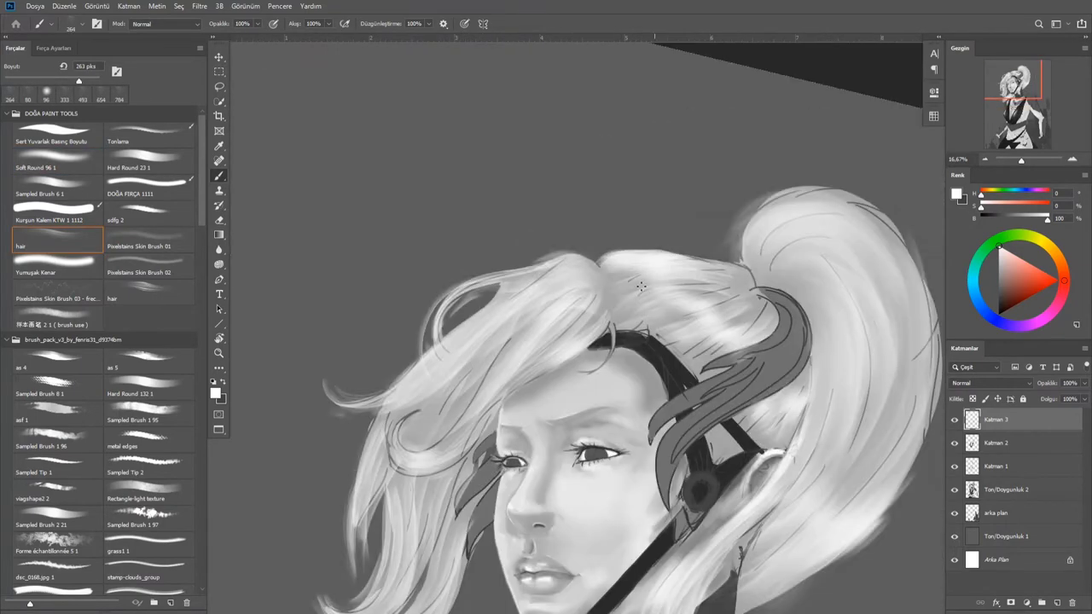
Add white highlights to the crown and the top of the fringe, varying the hair brush between 263 and 71 px
left_click_drag(733, 251, 614, 271)
left_click_drag(511, 294, 447, 341)
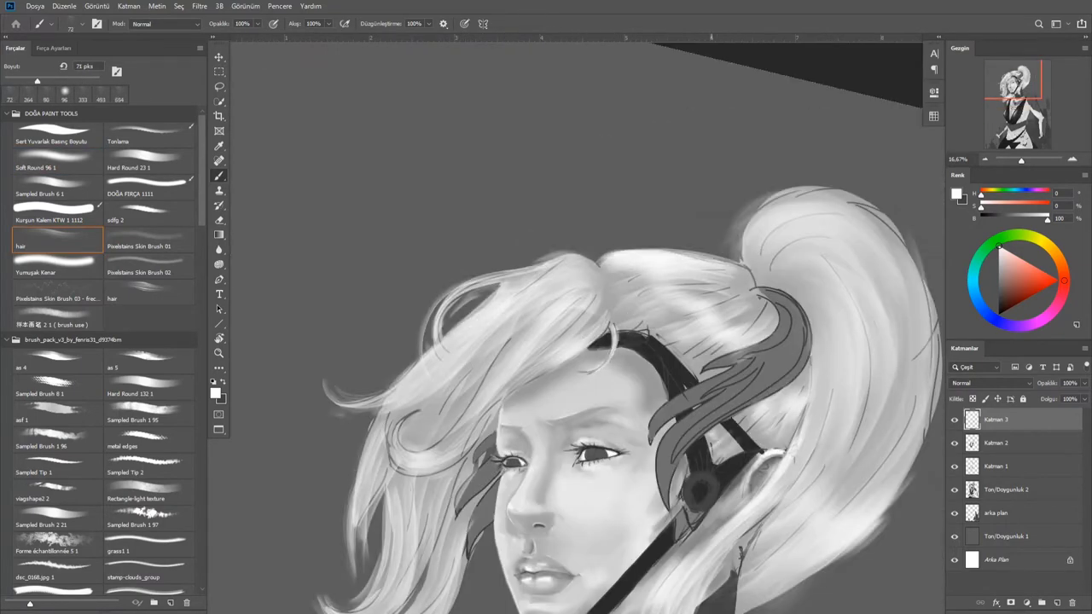
mouse_move(546, 427)
left_mouse_down()
mouse_move(597, 359)
mouse_move(546, 307)
left_mouse_up()
left_click_drag(563, 367, 503, 461)
left_click_drag(648, 358, 487, 503)
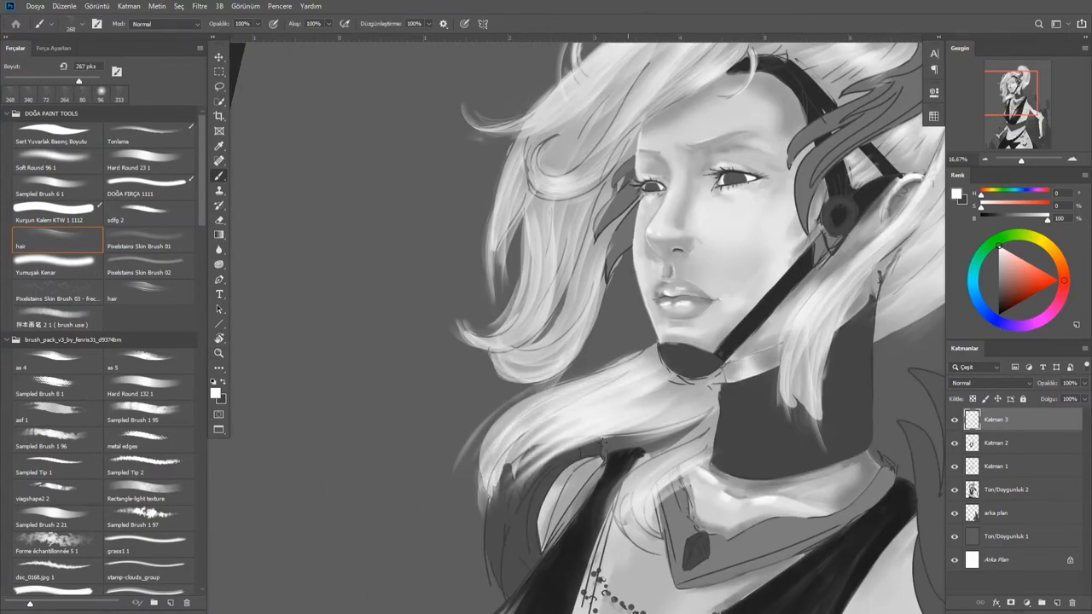
Highlight the lock over the shoulder and add thin stray hairs around the hair contour with a 24 px hair brush
left_click_drag(563, 443, 491, 499)
mouse_move(717, 388)
left_mouse_down()
mouse_move(656, 422)
mouse_move(639, 405)
left_mouse_up()
key("ctrl+minus")
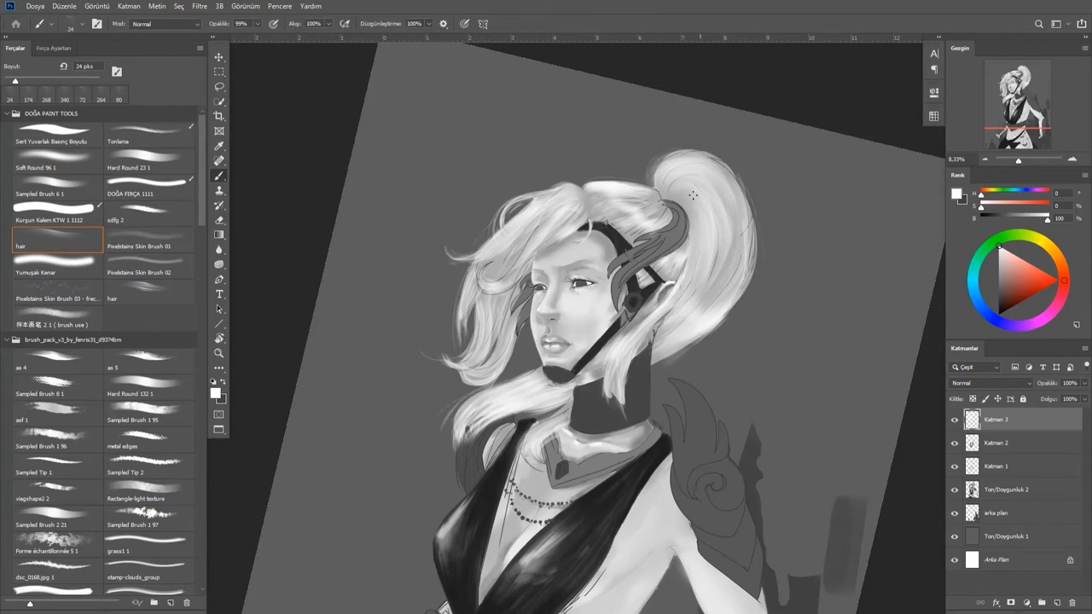
key("r")
key("Escape")
key("ctrl+plus")
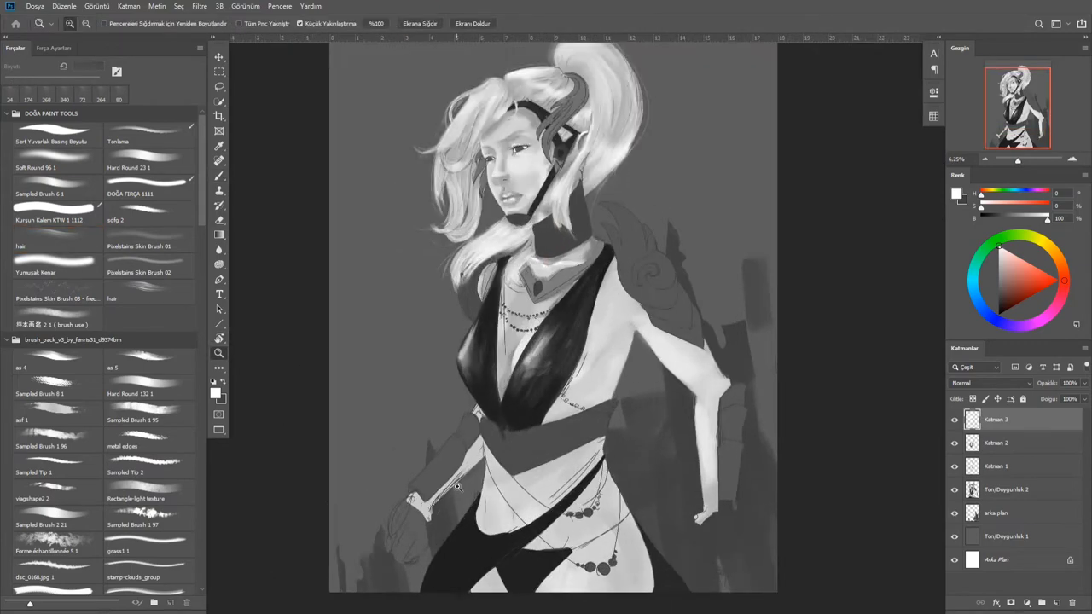
Lay a light edge on the forearm guard with the 124 px Tonlama brush in mid grey and add a new layer
left_click(1015, 443)
left_click(996, 420)
left_click(149, 132)
mouse_move(610, 337)
left_mouse_down()
mouse_move(503, 448)
mouse_move(611, 341)
mouse_move(452, 469)
mouse_move(618, 312)
left_mouse_up()
left_click_drag(1042, 219, 1003, 219)
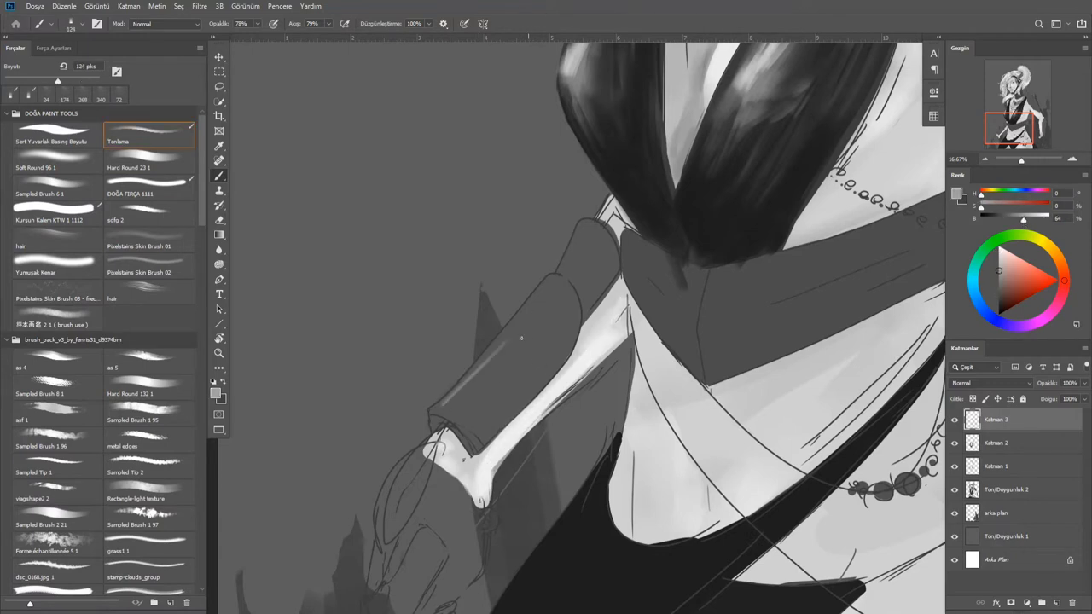
left_click_drag(551, 282, 499, 401)
key("ctrl+shift+alt+n")
Shade the forearm guard as glossy metal with sampled dark greys and near-white highlights, using the Tonlama and Soft Round 96 1 brushes
mouse_move(555, 341)
left_mouse_down()
mouse_move(490, 430)
mouse_move(559, 286)
mouse_move(555, 342)
mouse_move(571, 333)
mouse_move(573, 286)
mouse_move(443, 419)
mouse_move(546, 324)
left_mouse_up()
left_click(465, 413, "alt")
left_click(511, 349, "alt")
mouse_move(546, 324)
left_mouse_down()
mouse_move(580, 375)
mouse_move(553, 337)
mouse_move(504, 384)
mouse_move(560, 326)
mouse_move(511, 375)
mouse_move(568, 296)
left_mouse_up()
left_click(546, 298, "alt")
key("period")
mouse_move(464, 440)
left_mouse_down()
mouse_move(508, 350)
mouse_move(529, 375)
mouse_move(534, 292)
left_mouse_up()
left_click(511, 350, "alt")
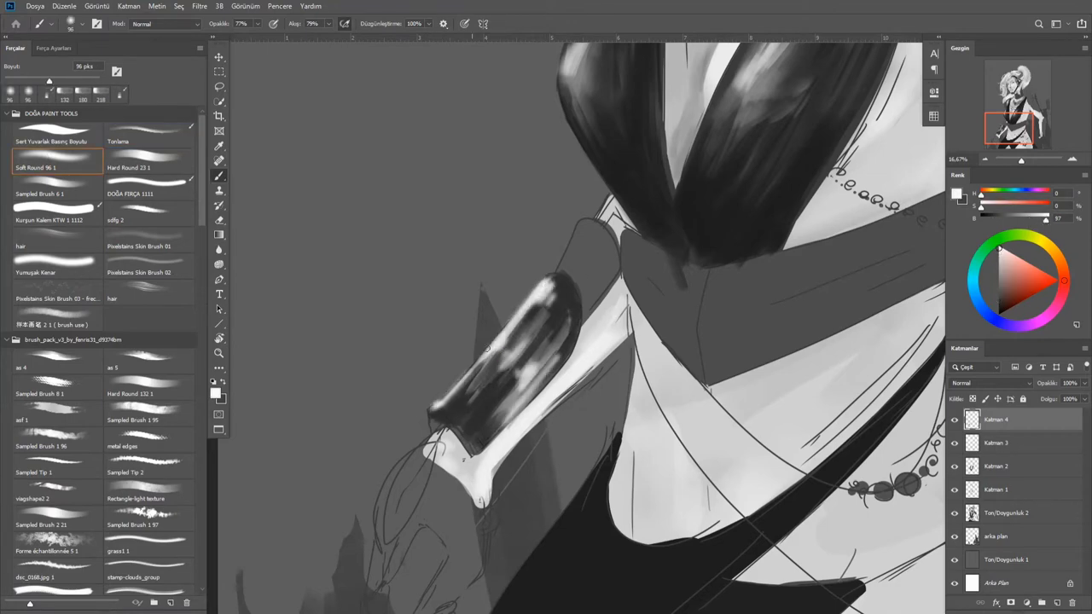
Paint a thin light rim along the forearm guard's upper edge with a 45 px Tonlama brush and sample dark grey
key("comma")
scroll(453, 366, "up", 5)
mouse_move(367, 356)
left_mouse_down()
mouse_move(469, 376)
mouse_move(546, 452)
left_mouse_up()
scroll(546, 452, "down", 3)
scroll(550, 388, "up", 1)
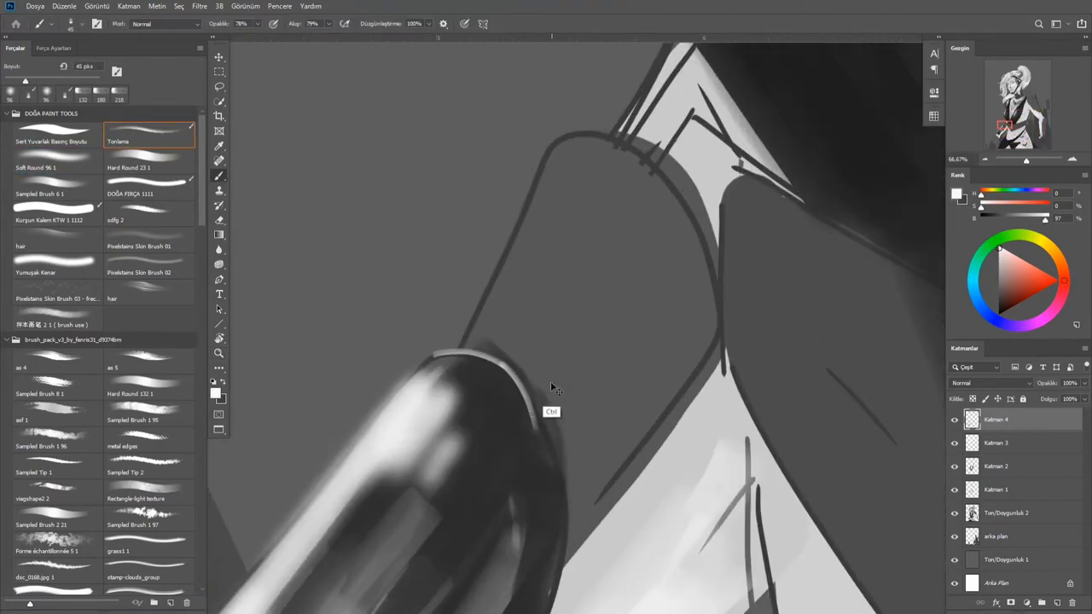
left_click(550, 388, "alt")
scroll(563, 358, "down", 5)
scroll(673, 255, "up", 10)
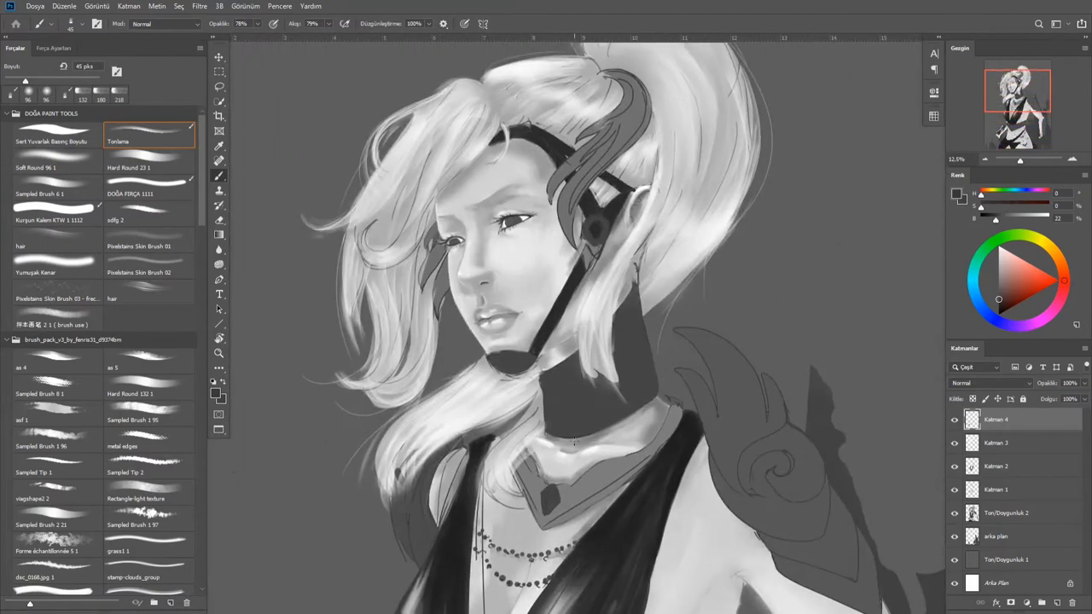
Shade the headpiece's wing ornament beside the temple with sampled greys, using the Tonlama brush at about 181 px
scroll(648, 238, "up", 2)
key("bracketright")
key("bracketright")
key("bracketright")
key("bracketright")
key("bracketright")
key("bracketright")
left_click(529, 320, "alt")
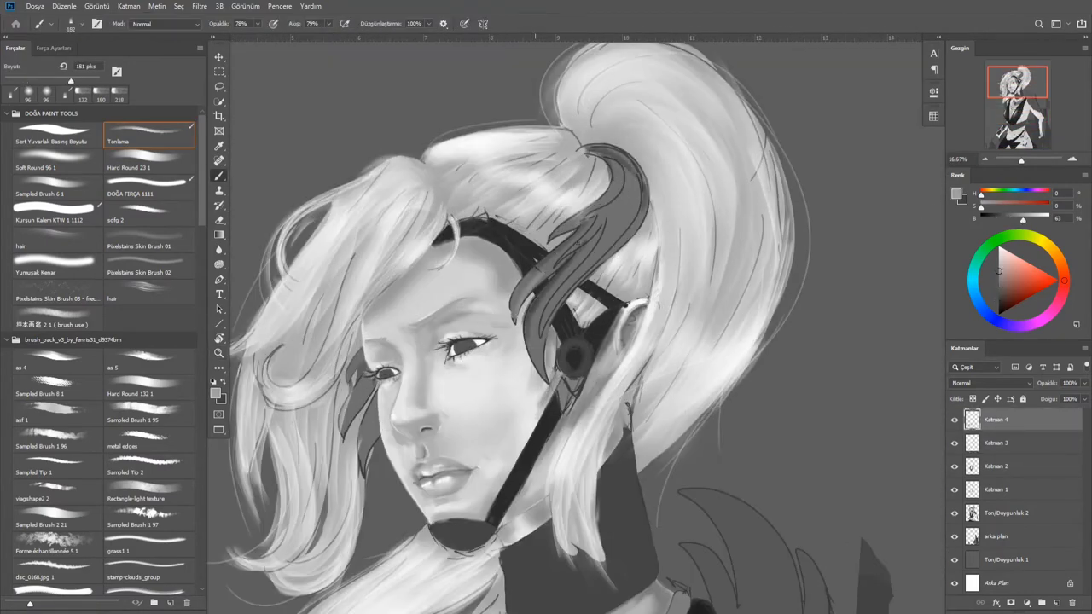
left_click_drag(529, 307, 611, 213)
mouse_move(536, 271)
left_mouse_down()
mouse_move(639, 209)
mouse_move(672, 258)
left_mouse_up()
Soften the eyebrows with light grey strokes of the two hair brushes at 26 and 60 px
scroll(368, 298, "up", 4)
left_click(150, 291)
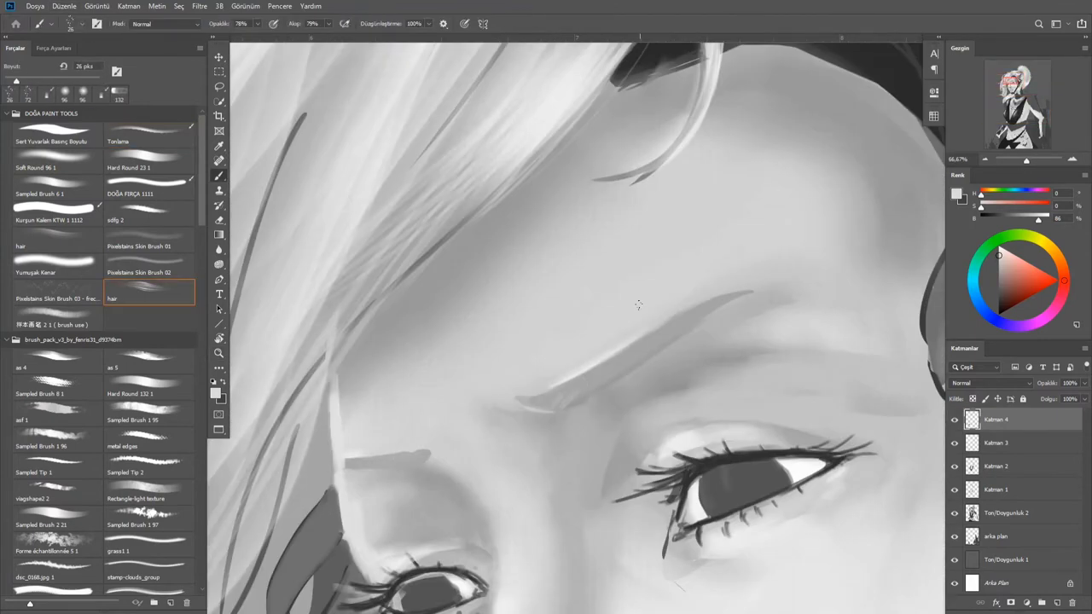
left_click(58, 241)
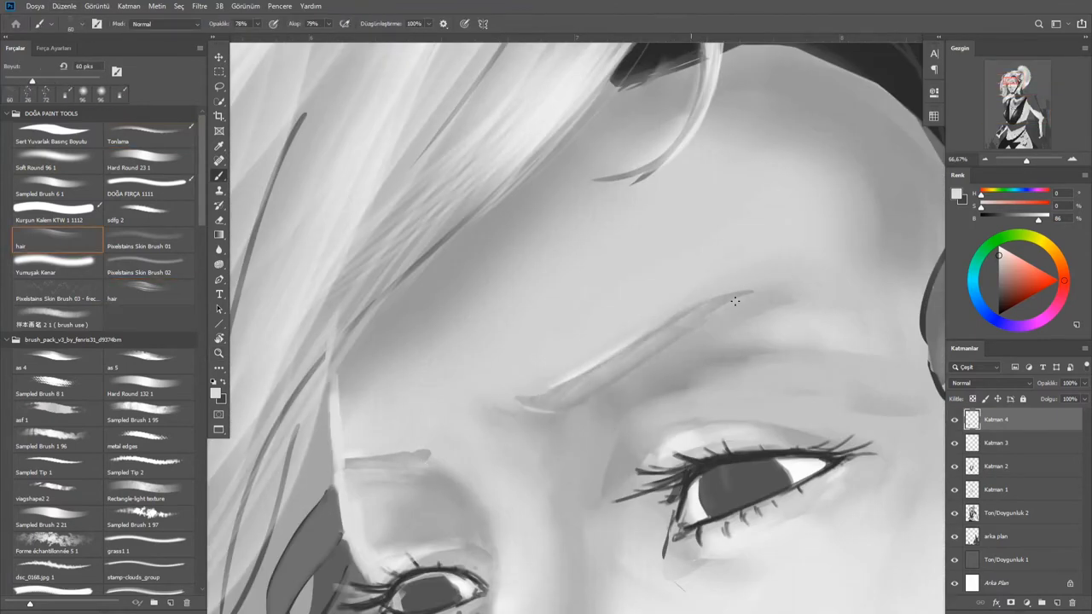
scroll(708, 292, "down", 6)
Shade the wing ornament and the adjoining cheek edge with a large 926 px Tonlama brush at 20% opacity
left_click_drag(708, 292, 666, 234)
left_click(602, 205)
key("b")
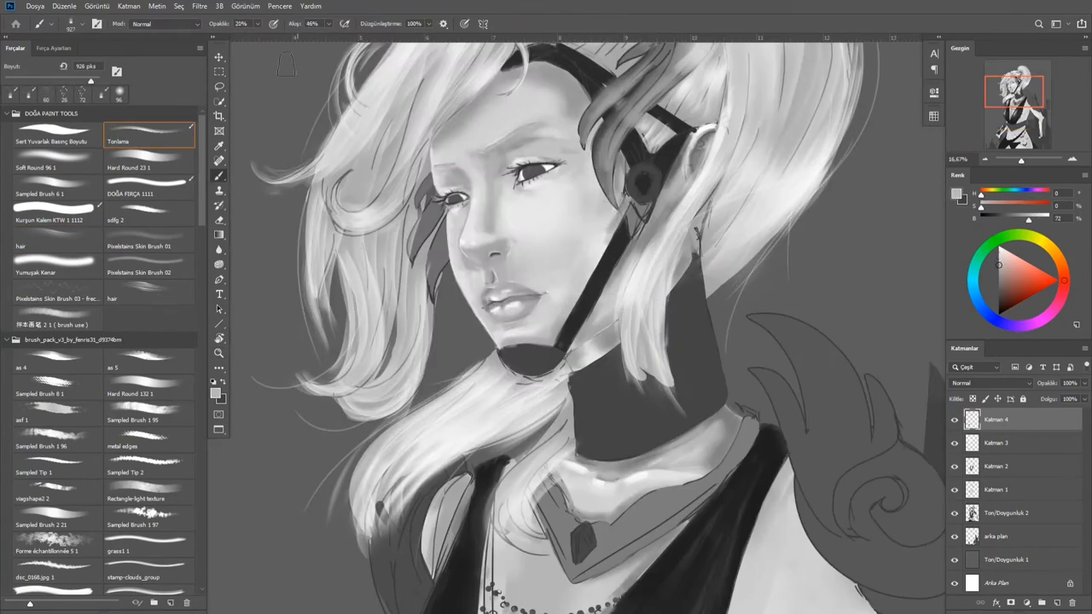
left_click_drag(601, 207, 609, 273)
left_click(404, 224, "alt")
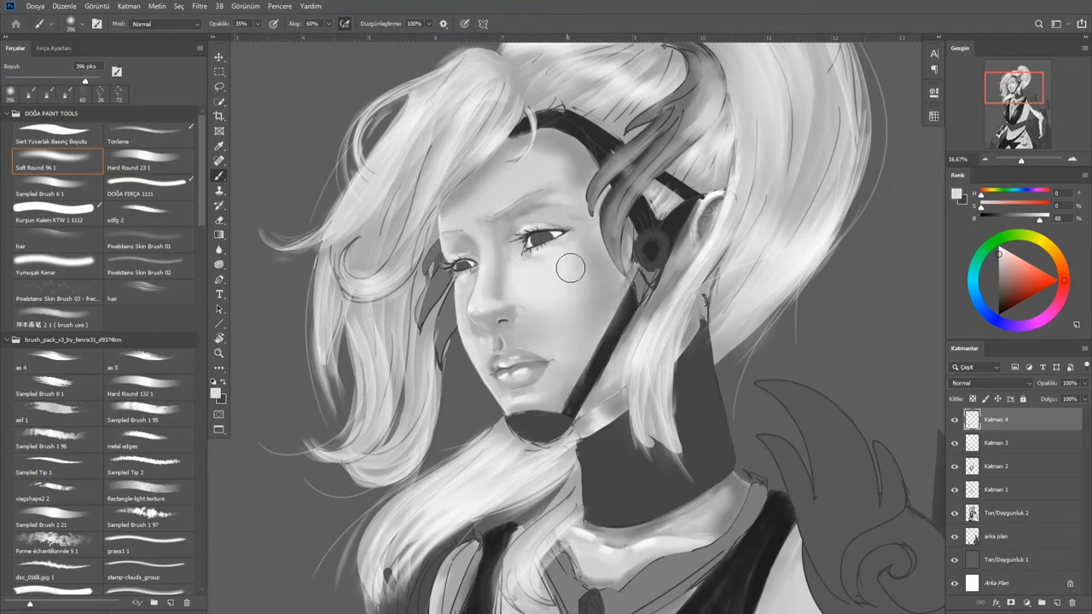
Smooth and brighten the cheek with sampled light greys, using the Soft Round 96 1 brush at 204 px and 50% opacity
left_click(600, 272, "alt")
key("bracketleft")
key("bracketleft")
key("bracketleft")
key("bracketleft")
key("ctrl+plus")
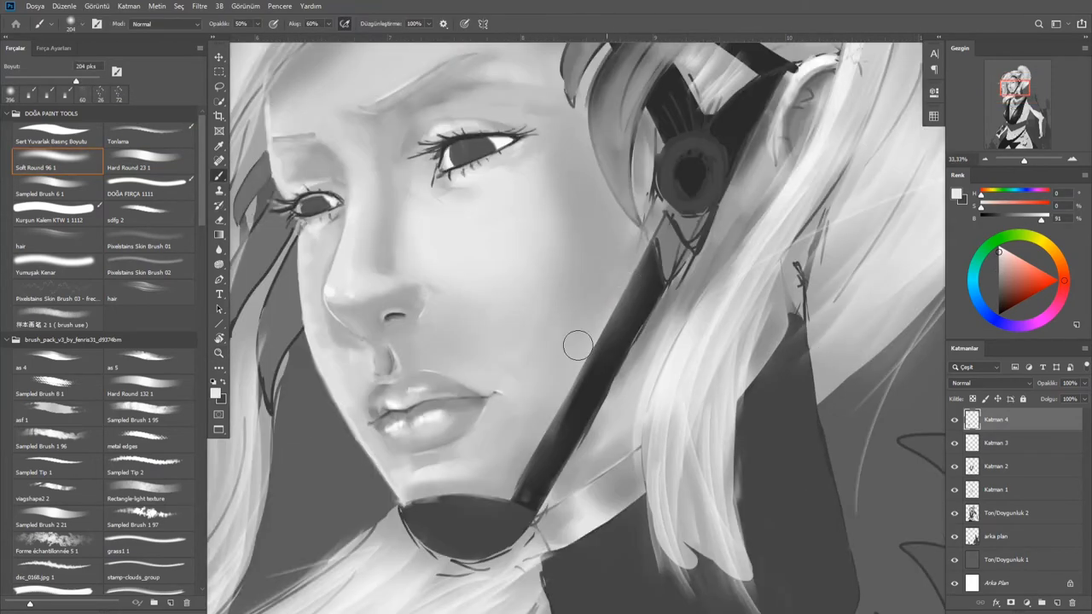
key("ctrl+minus")
key("ctrl+plus")
left_click_drag(431, 243, 525, 321)
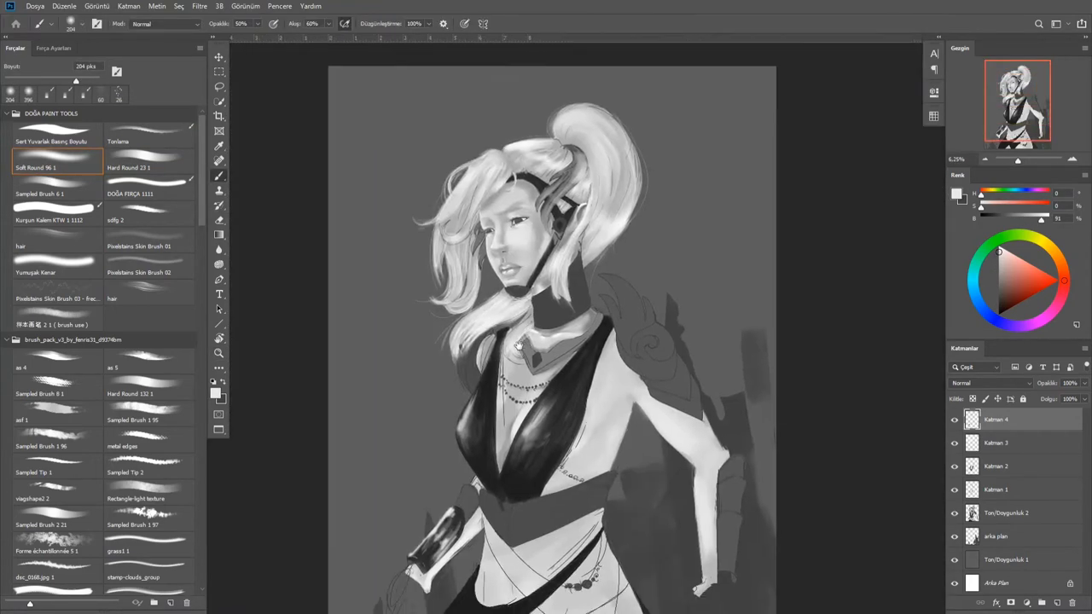
Undo the last stroke and shade the chin cup with dark grey and a soft lower highlight using the Tonlama brush
key("comma")
key("ctrl+z")
key("period")
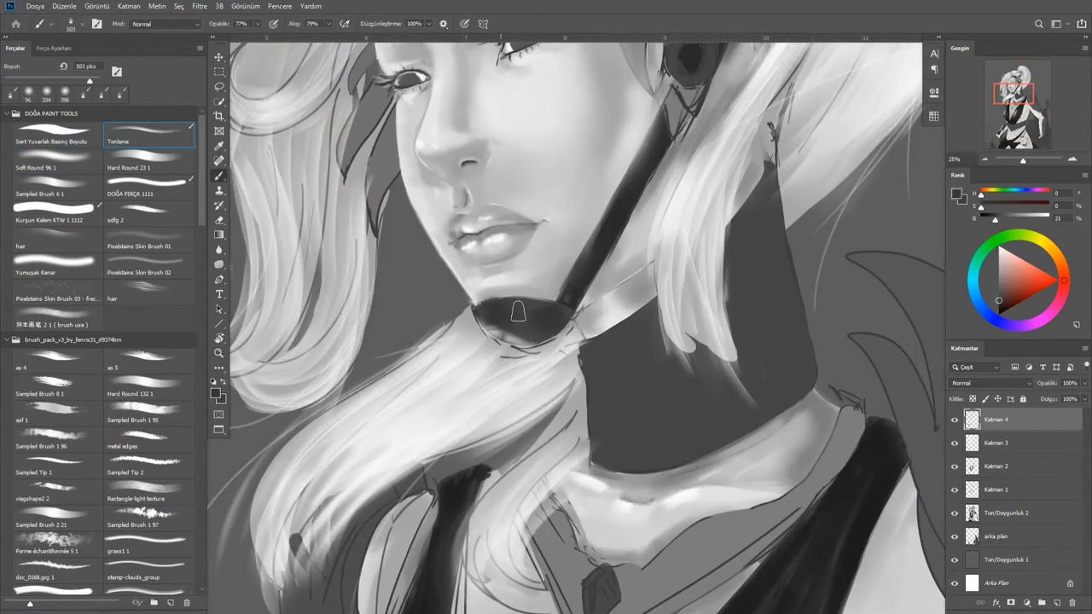
key("ctrl+plus")
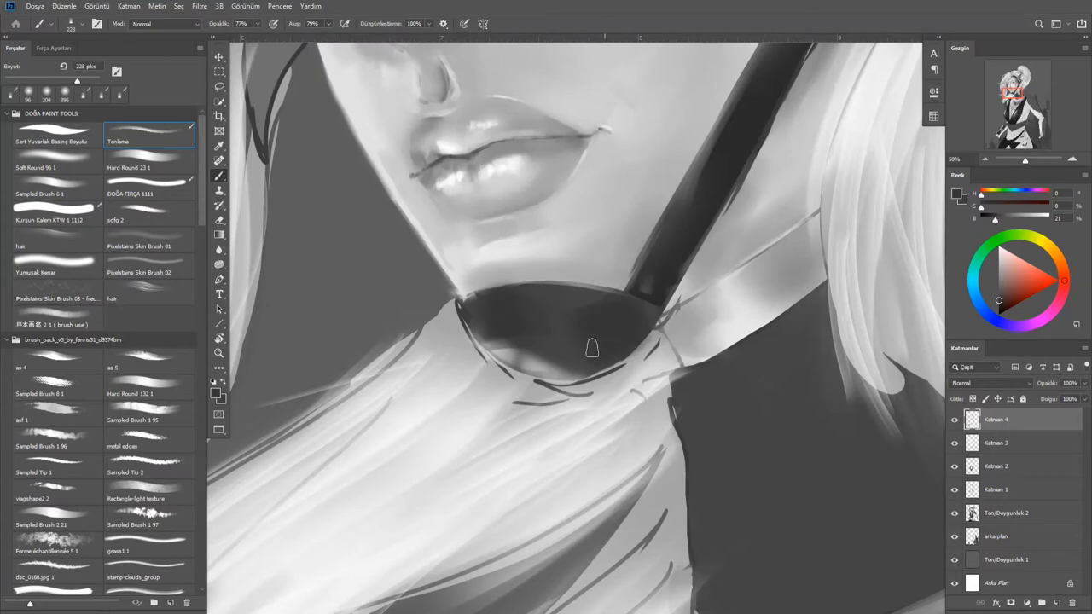
key("ctrl+minus")
Choose the Aufgenommener Pinsel 1 6 brush at 161 px and work mid greys into the upper end of the chin strap
scroll(171, 406, "down", 10)
scroll(171, 405, "down", 5)
left_click(145, 365)
key("ctrl+plus")
key("ctrl+plus")
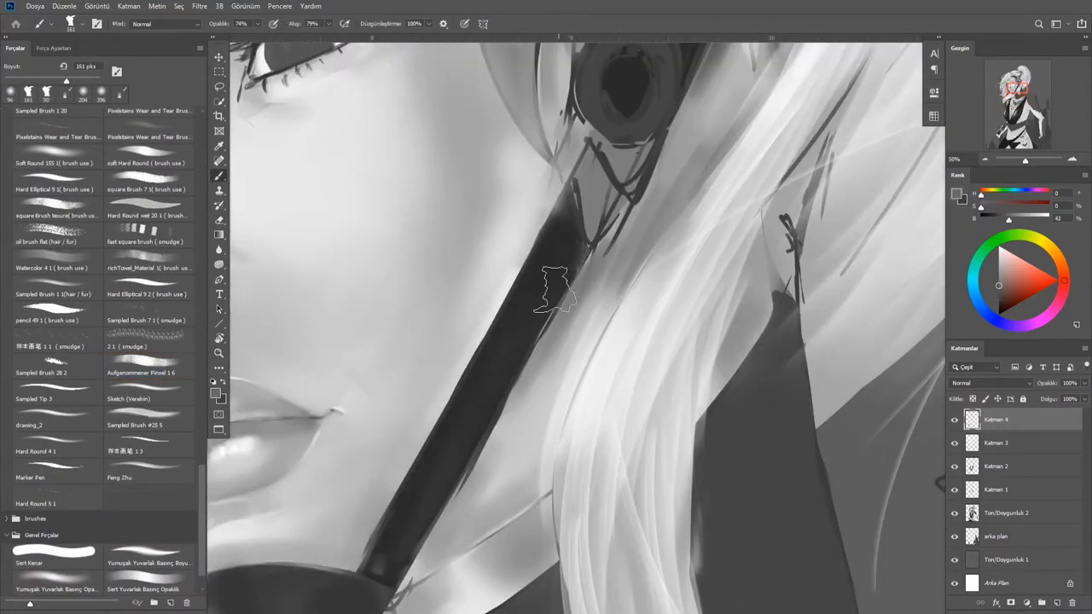
key("z")
left_click(556, 284, "alt")
left_click(556, 284)
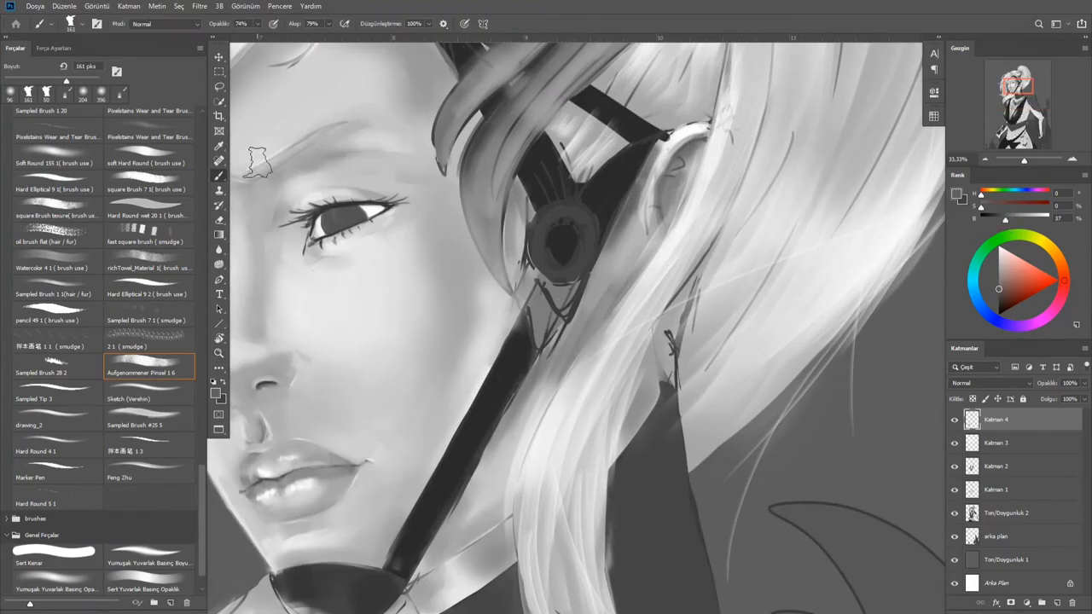
key("b")
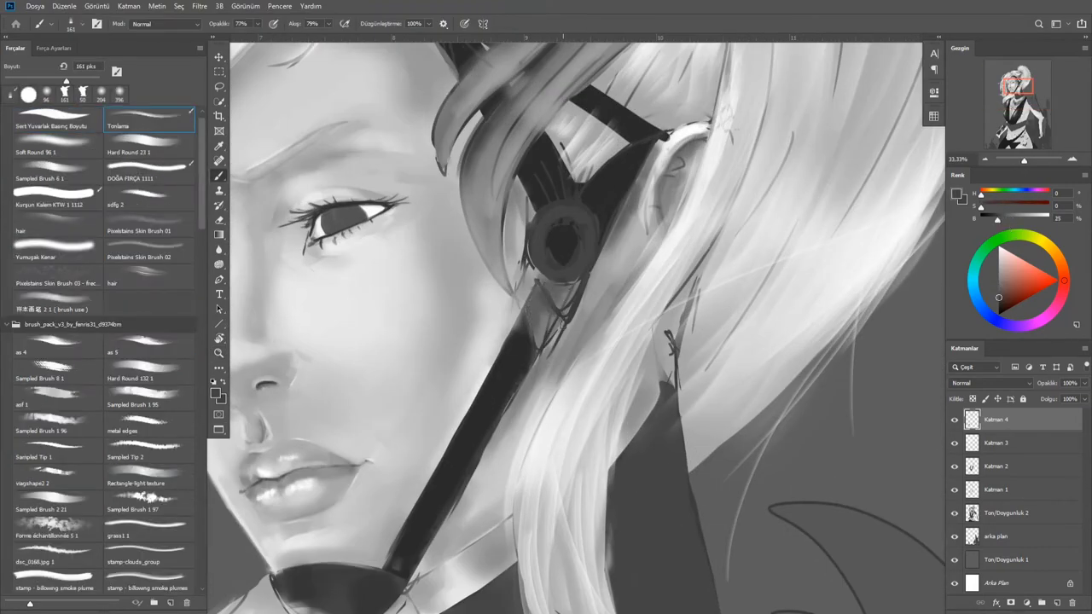
Paint dark greys and bright metallic highlights on the strap joint below the ear disc with a 60 px Tonlama brush
key("ctrl+plus")
key("ctrl+plus")
key("bracketleft")
key("bracketleft")
key("bracketleft")
key("bracketleft")
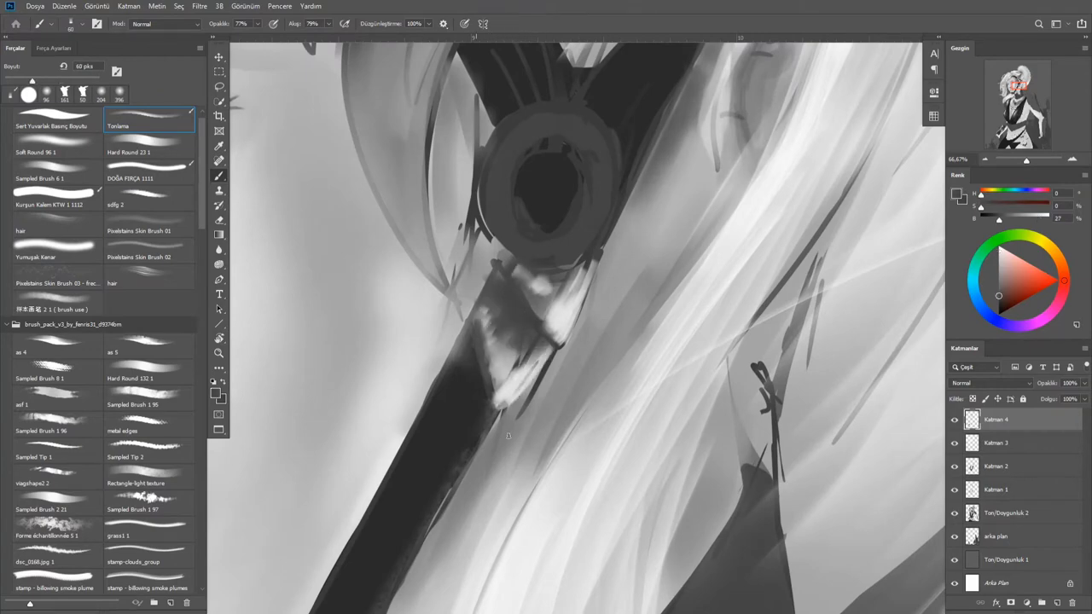
scroll(601, 253, "down", 3)
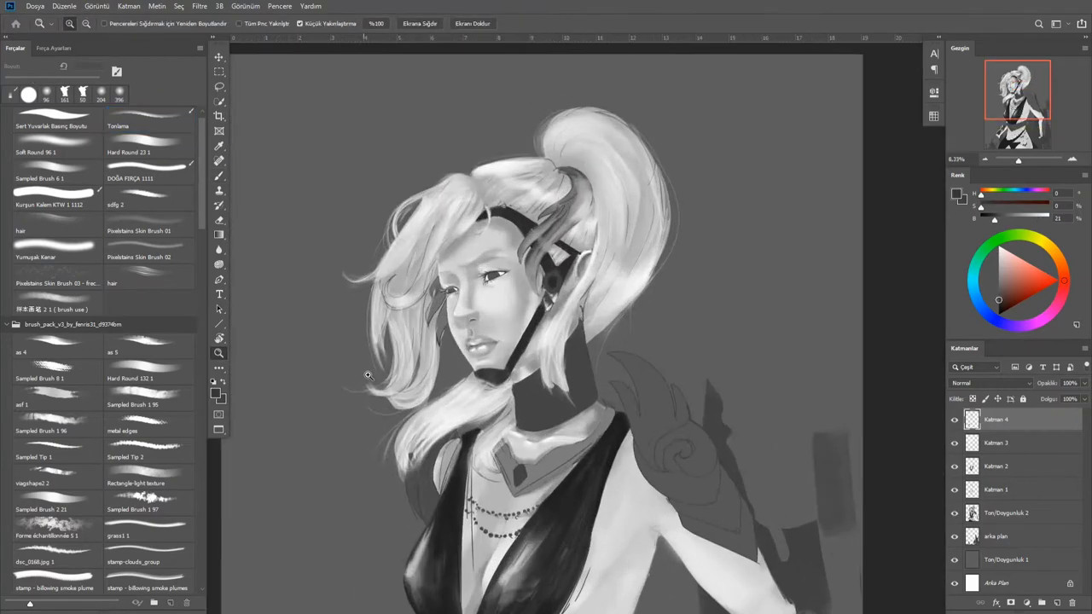
Paint broad mid-grey sheen strokes along the waist band, using a lighter grey and an enlarged Tonlama brush
key("x")
scroll(601, 254, "up", 2)
scroll(512, 406, "down", 2)
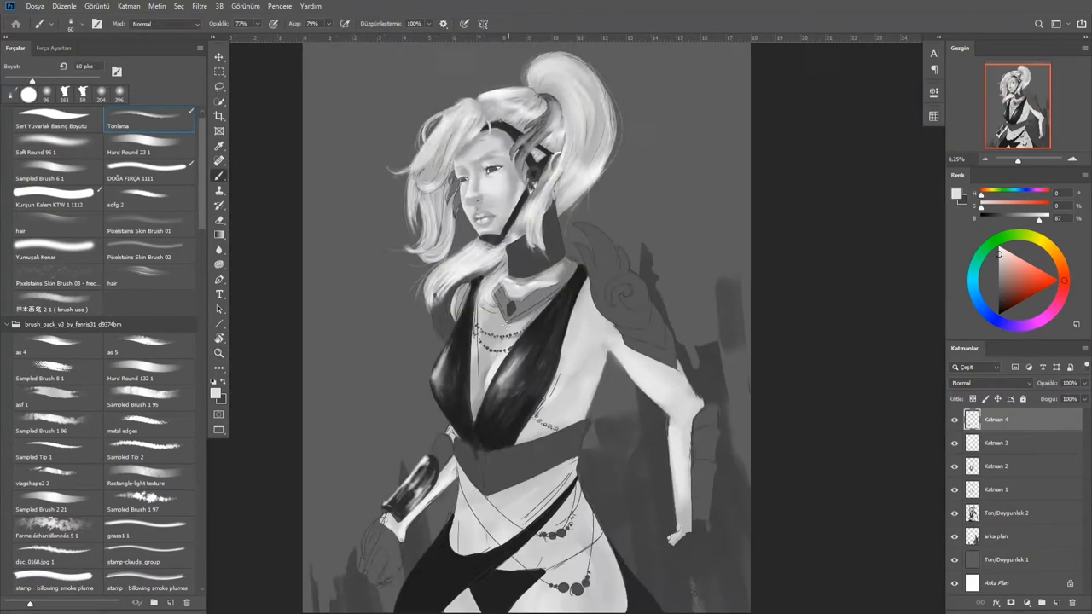
scroll(512, 406, "up", 2)
scroll(513, 406, "down", 2)
scroll(512, 406, "up", 1)
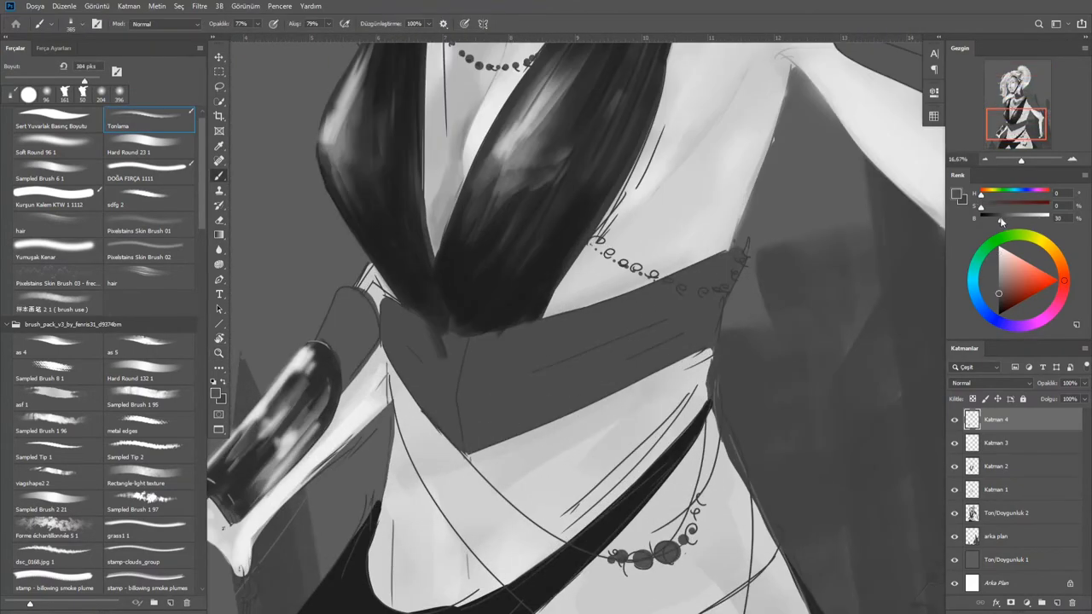
left_click_drag(1001, 221, 1011, 218)
left_click_drag(580, 316, 602, 341)
mouse_move(512, 401)
left_mouse_down()
mouse_move(648, 336)
mouse_move(463, 396)
mouse_move(628, 327)
mouse_move(725, 303)
left_mouse_up()
left_click_drag(683, 341, 482, 439)
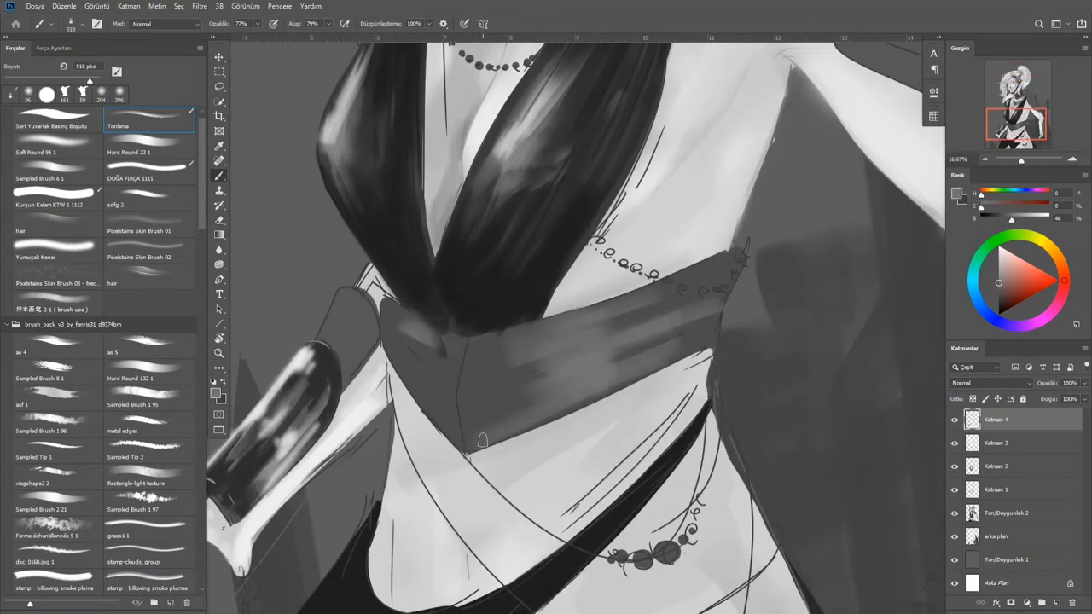
Sample a dark grey at 22% brightness and darken the waist band with broad Tonlama strokes along its length
scroll(645, 285, "down", 1)
scroll(646, 285, "up", 1)
left_click(455, 320, "alt")
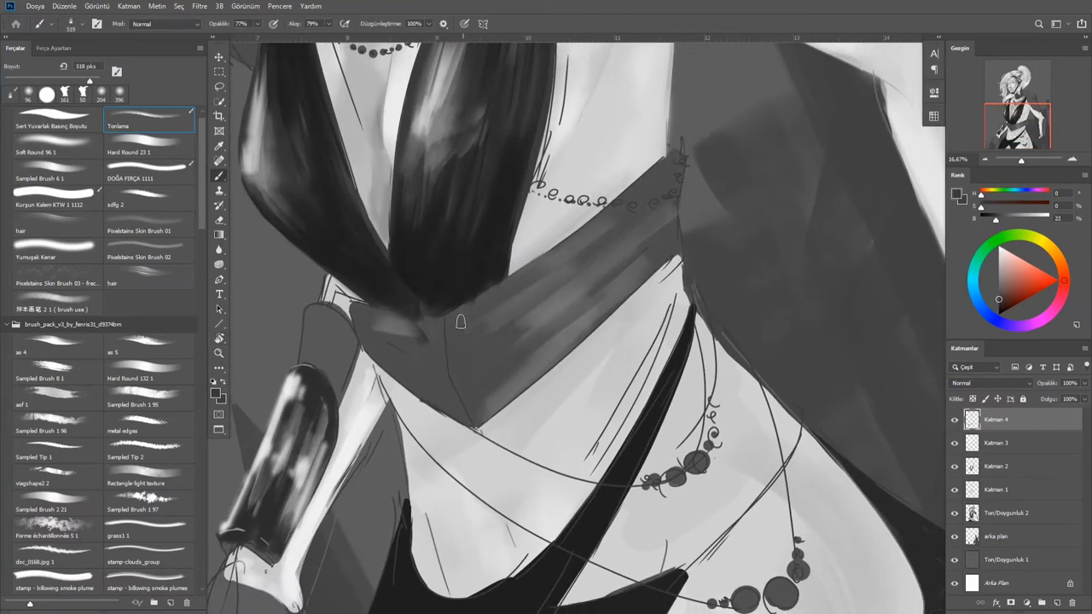
mouse_move(453, 344)
left_mouse_down()
mouse_move(486, 360)
mouse_move(622, 231)
left_mouse_up()
scroll(520, 298, "up", 1)
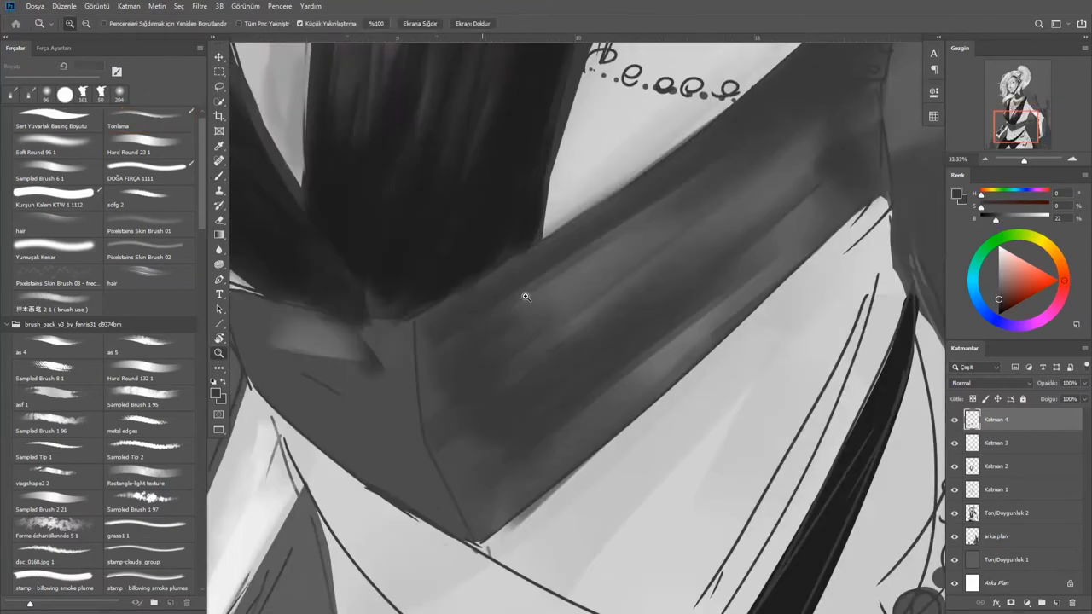
scroll(519, 298, "up", 2)
Paint light highlights at 87% brightness along the waist band's upper edge and sheen, using a 50 px Tonlama brush at 41% flow
left_click_drag(995, 220, 1038, 220)
left_click_drag(524, 301, 430, 351)
key("3")
key("4")
key("shift+4")
key("shift+1")
scroll(575, 325, "up", 2)
scroll(575, 325, "right", 3)
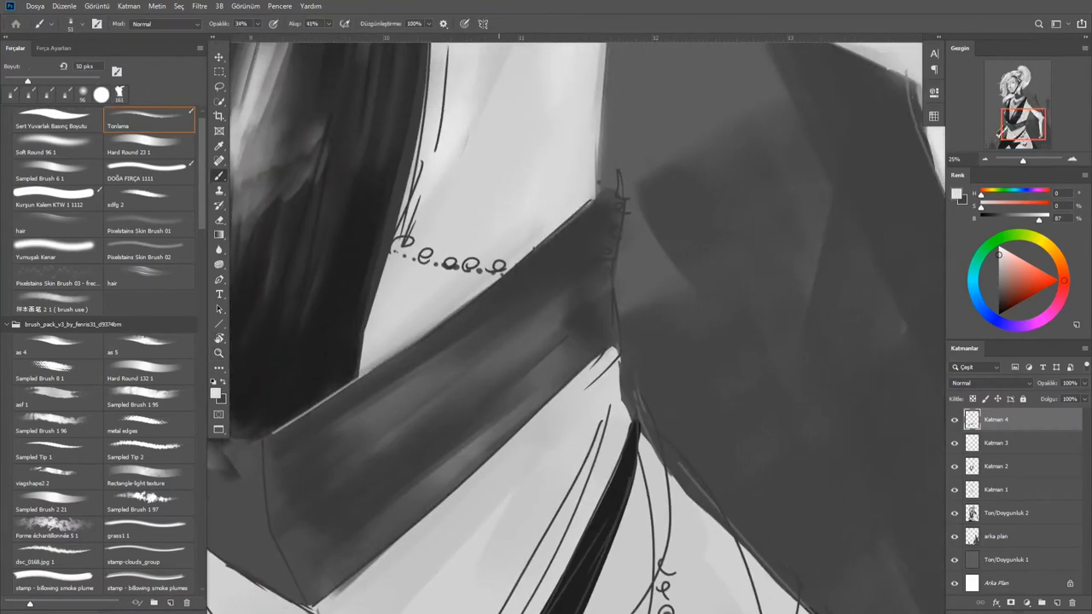
mouse_move(426, 408)
left_mouse_down()
mouse_move(461, 401)
mouse_move(409, 418)
mouse_move(444, 395)
left_mouse_up()
scroll(515, 417, "down", 2)
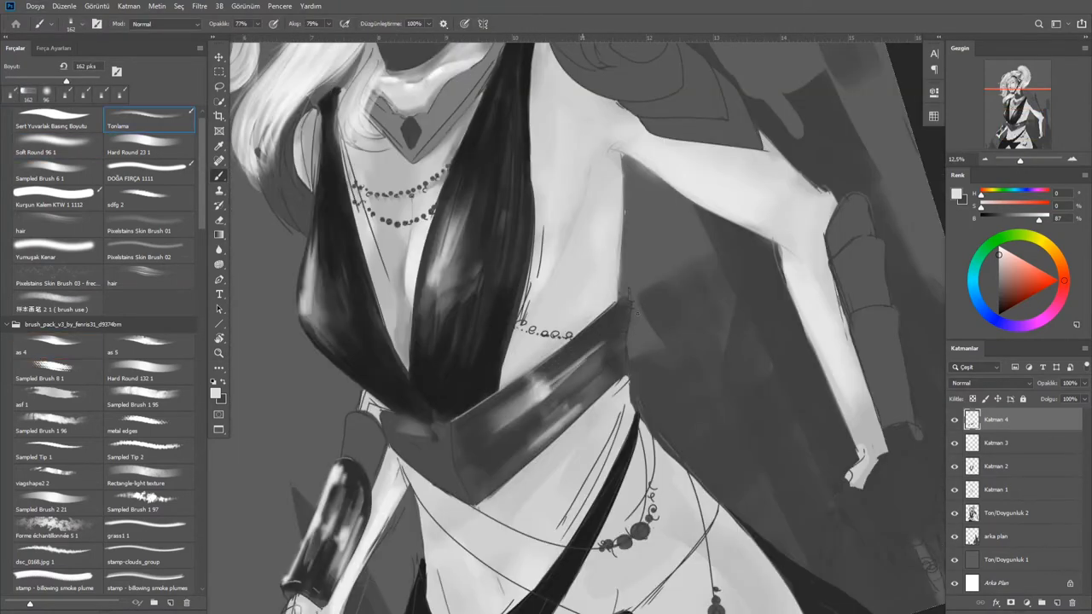
Paint a thin light rim down the waist band's outer side edge and tone its inner side with 23% grey, using a 94 px Tonlama brush
scroll(543, 407, "down", 2)
key("period")
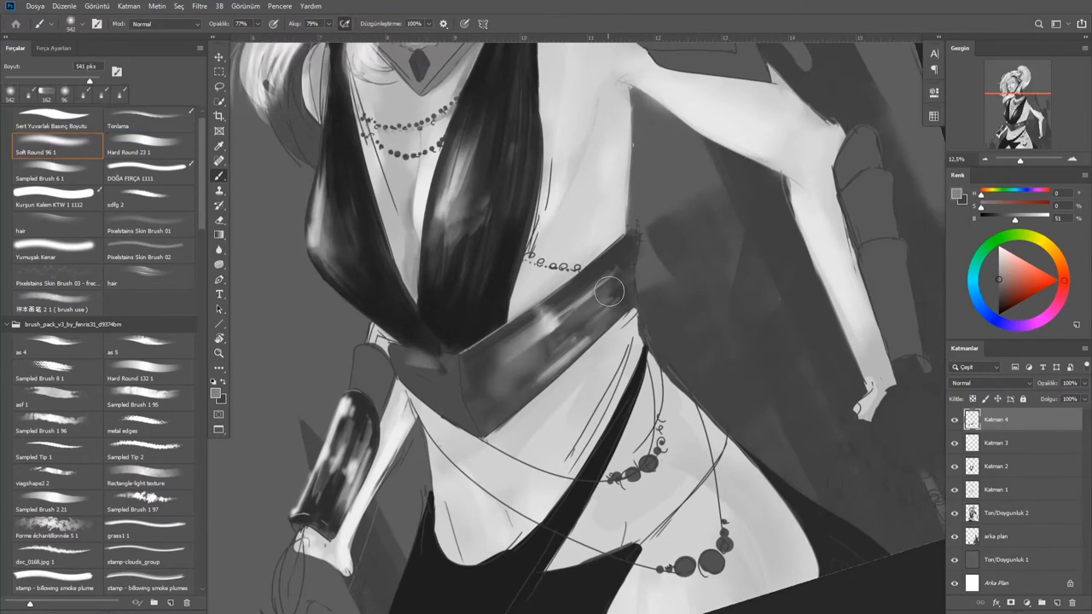
key("comma")
scroll(522, 341, "up", 3)
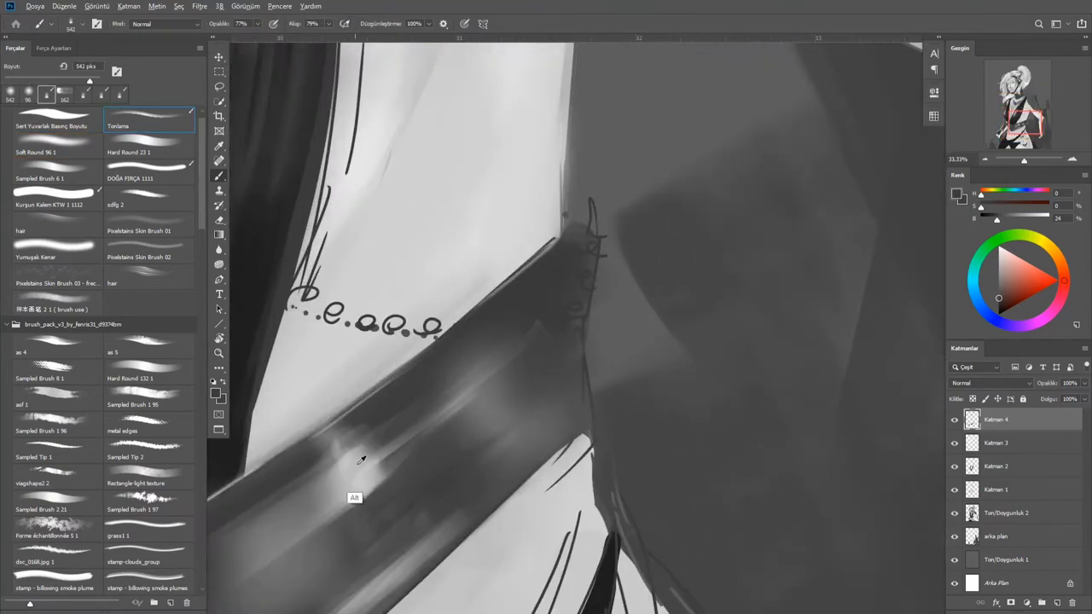
left_click_drag(577, 232, 587, 439)
left_click(580, 232, "alt")
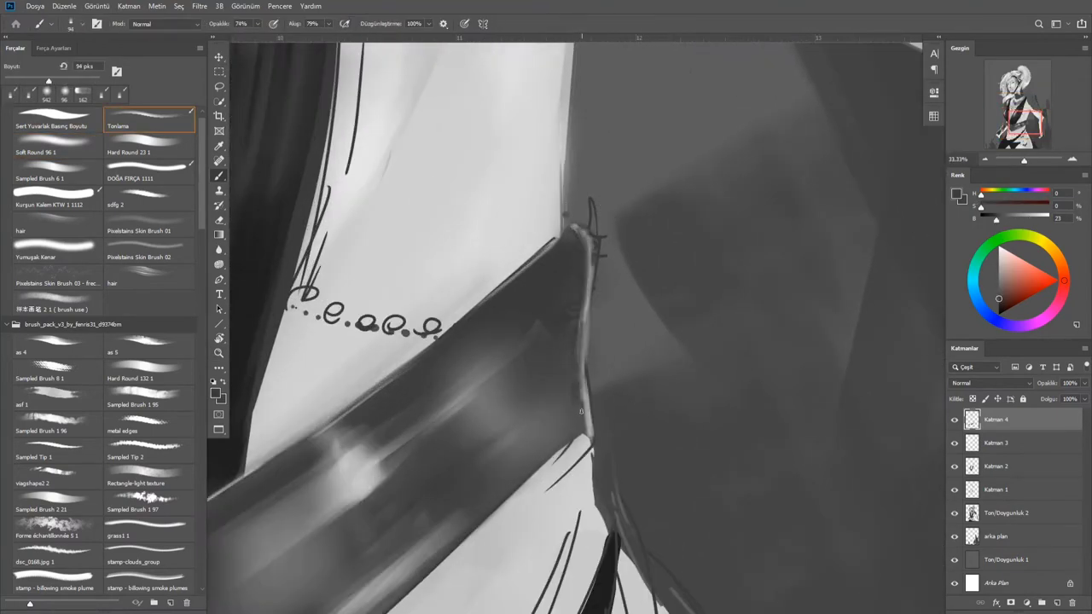
left_click(59, 137)
scroll(548, 407, "down", 2)
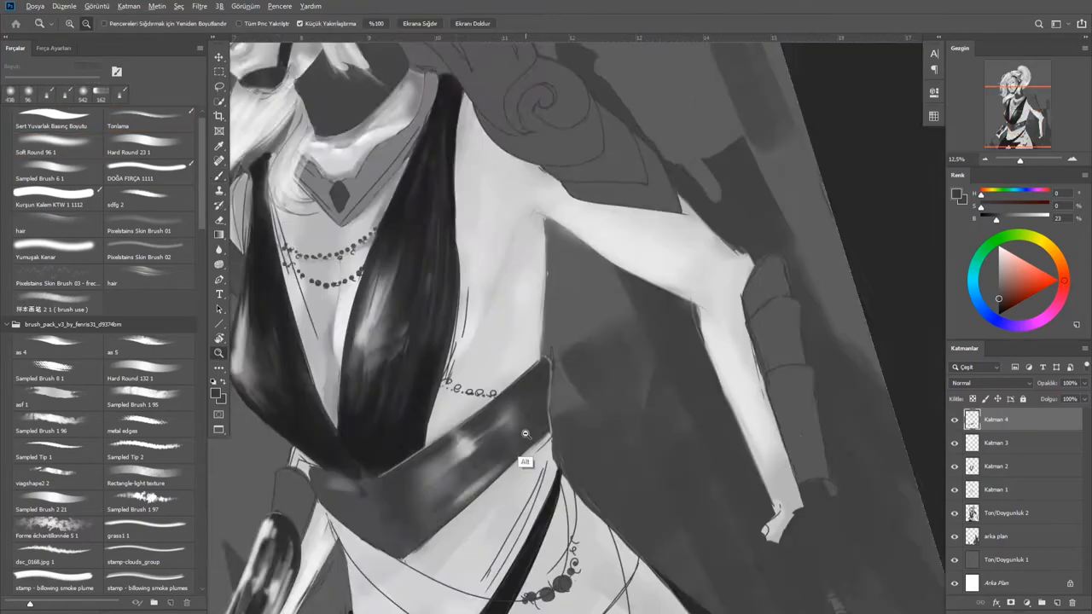
scroll(523, 455, "down", 2)
Reshape the waist band on Katman 4 in Liquify with the Bloat tool at size 1416, density 18 and rate 80
left_click(279, 6)
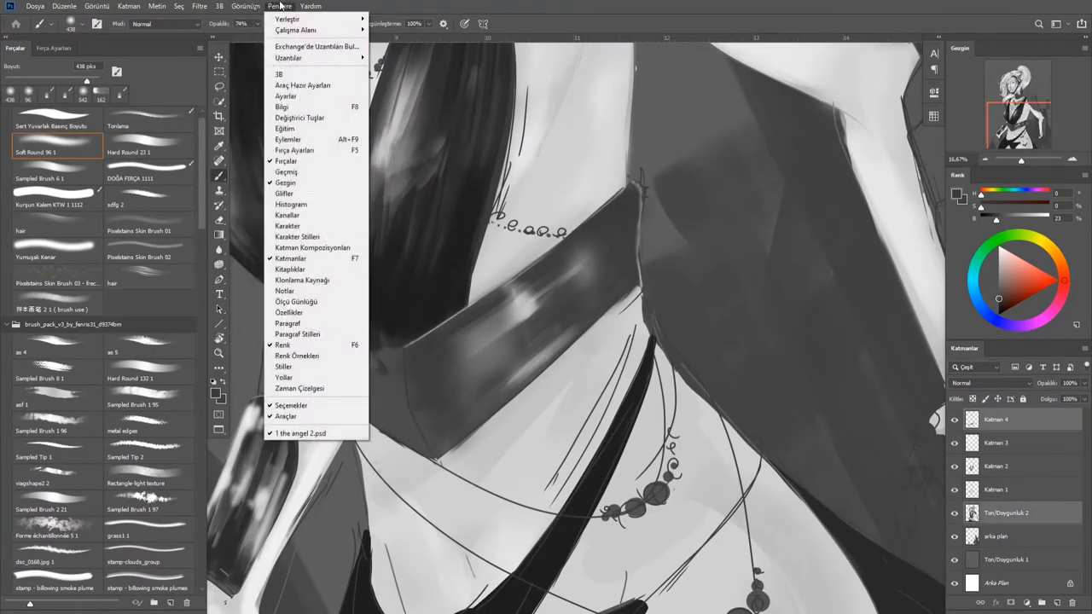
key("Left")
key("Escape")
key("shift+ctrl+x")
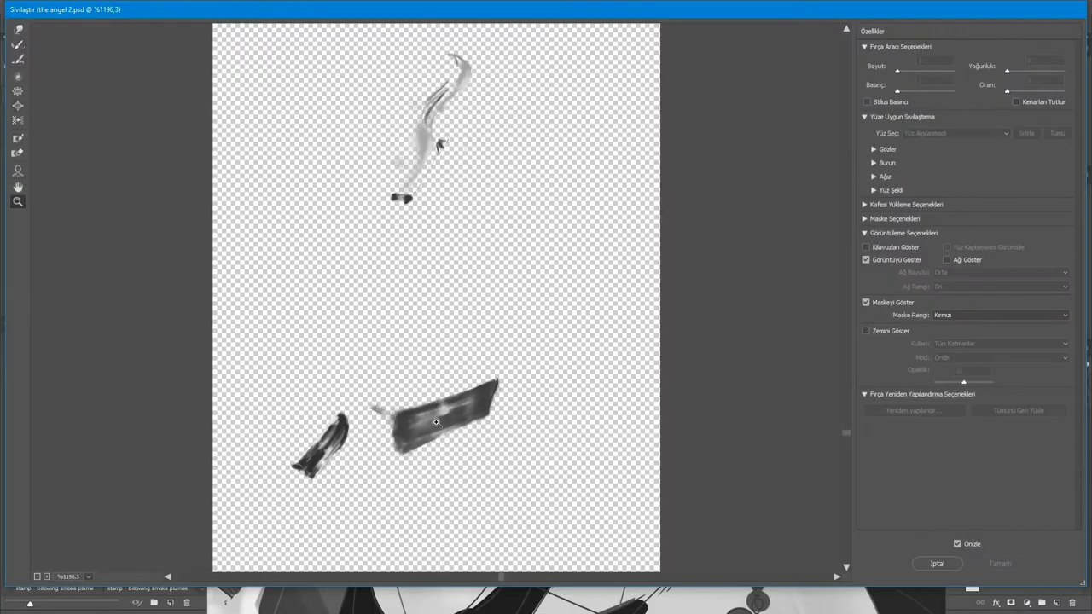
scroll(434, 378, "up", 5)
scroll(506, 220, "down", 2)
key("bracketright")
key("bracketright")
key("bracketright")
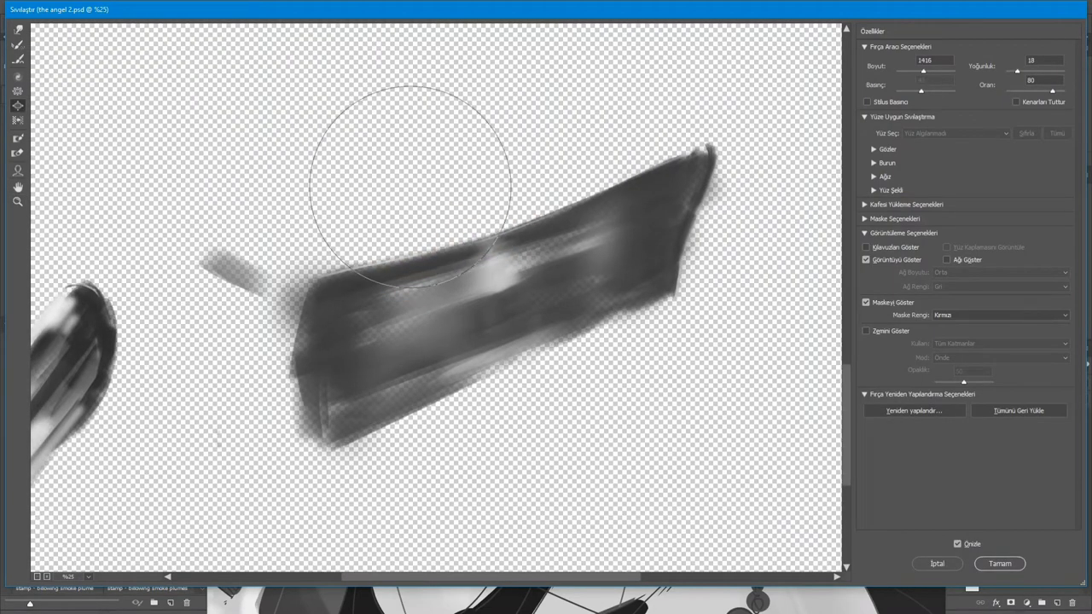
key("Escape")
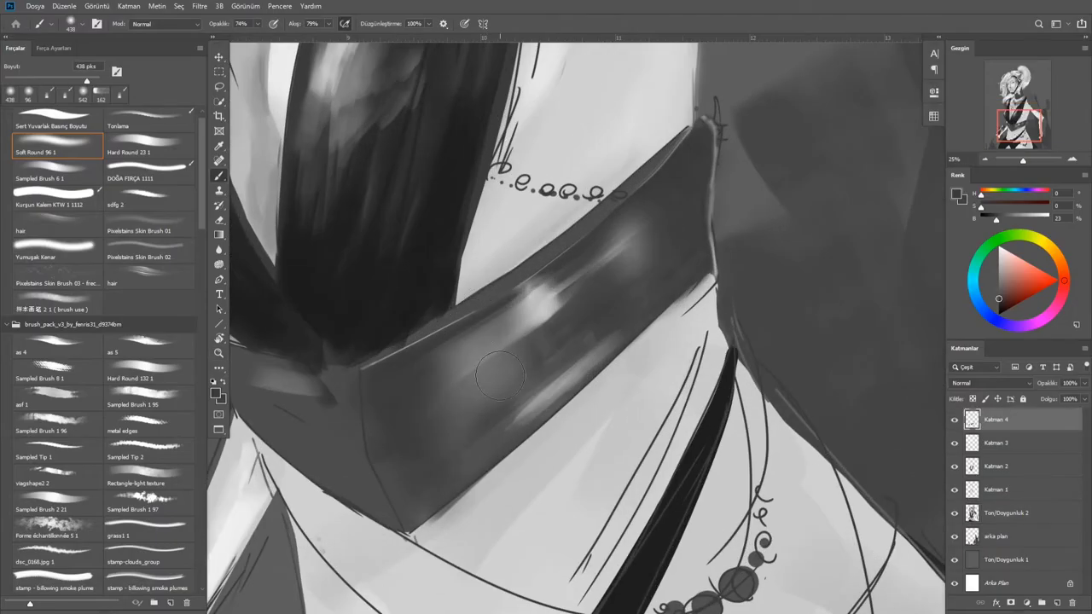
left_click(198, 6)
left_click(248, 83)
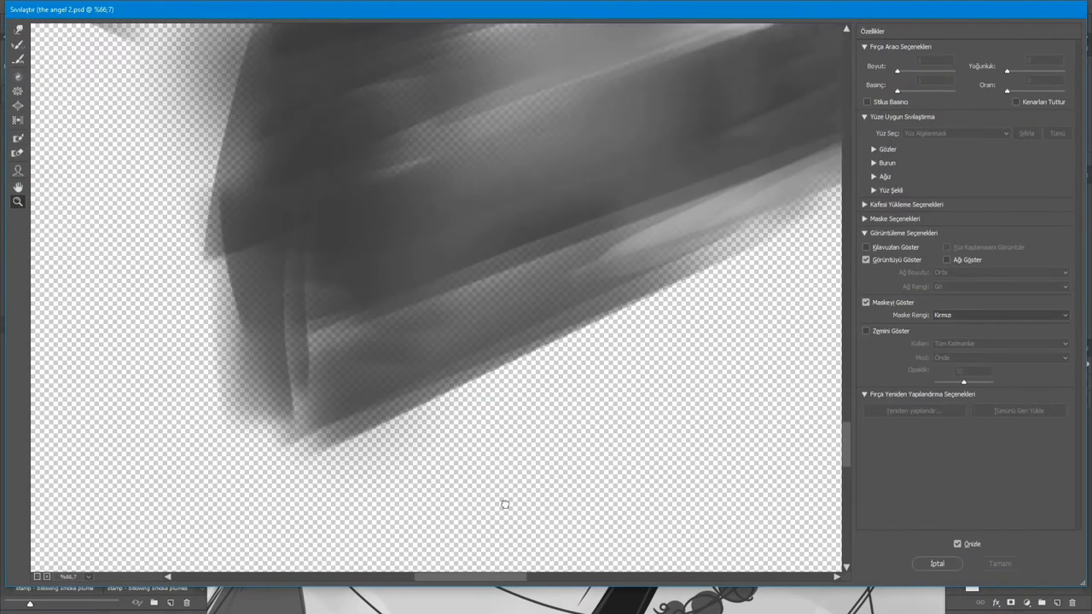
key("Return")
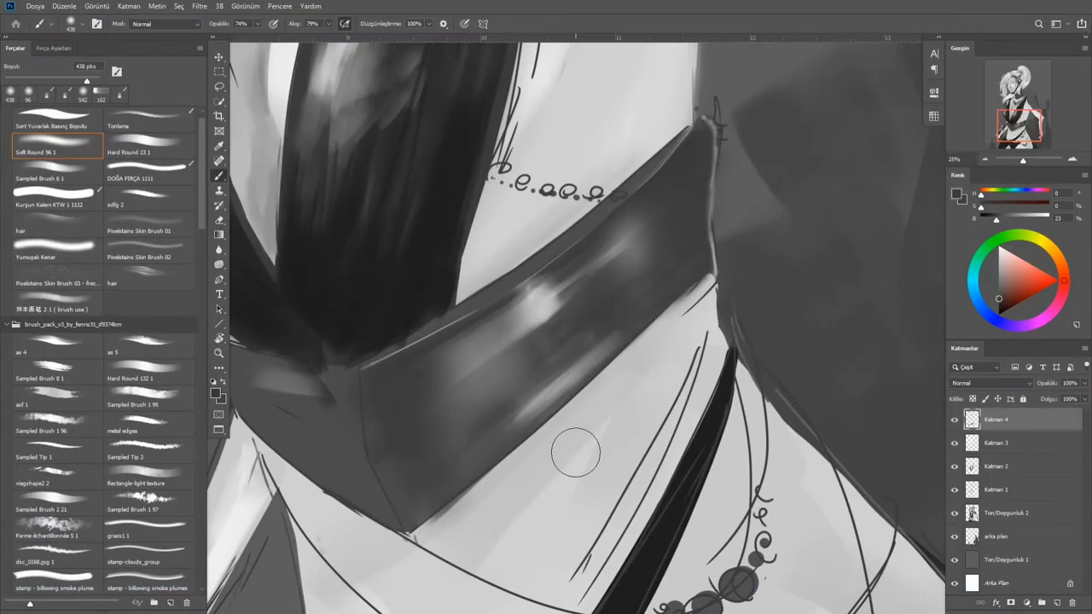
Cover the waist band's lower sheen with soft dark grey and clean the skin above its upper edge with sampled light grey
mouse_move(611, 348)
left_mouse_down()
mouse_move(423, 505)
mouse_move(521, 405)
mouse_move(446, 512)
left_mouse_up()
left_click_drag(494, 371, 541, 418)
left_click(627, 270, "alt")
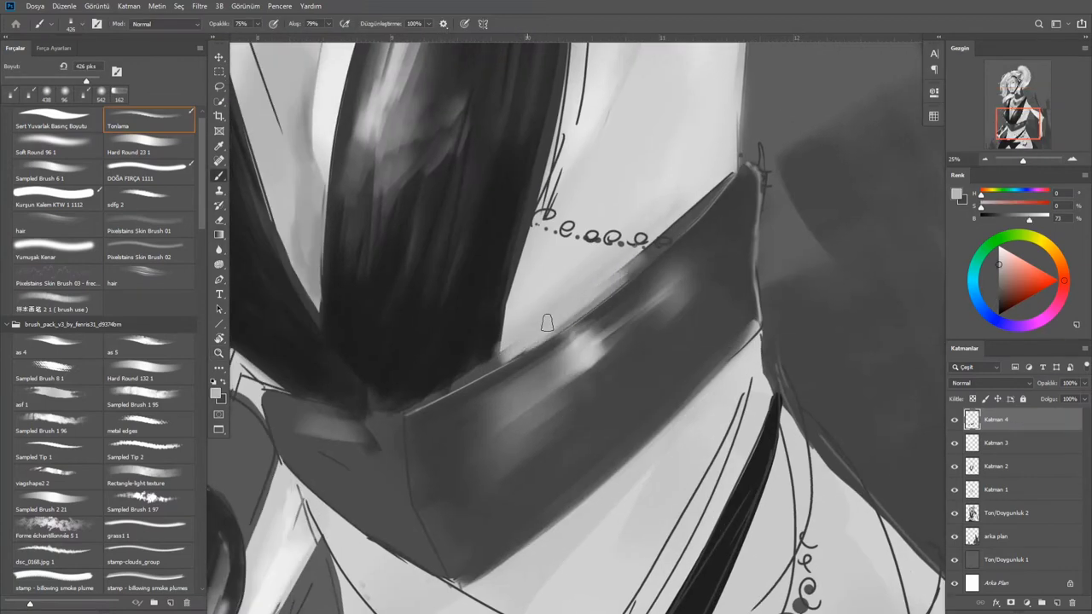
mouse_move(667, 226)
left_mouse_down()
mouse_move(614, 281)
mouse_move(682, 255)
left_mouse_up()
scroll(616, 304, "down", 3)
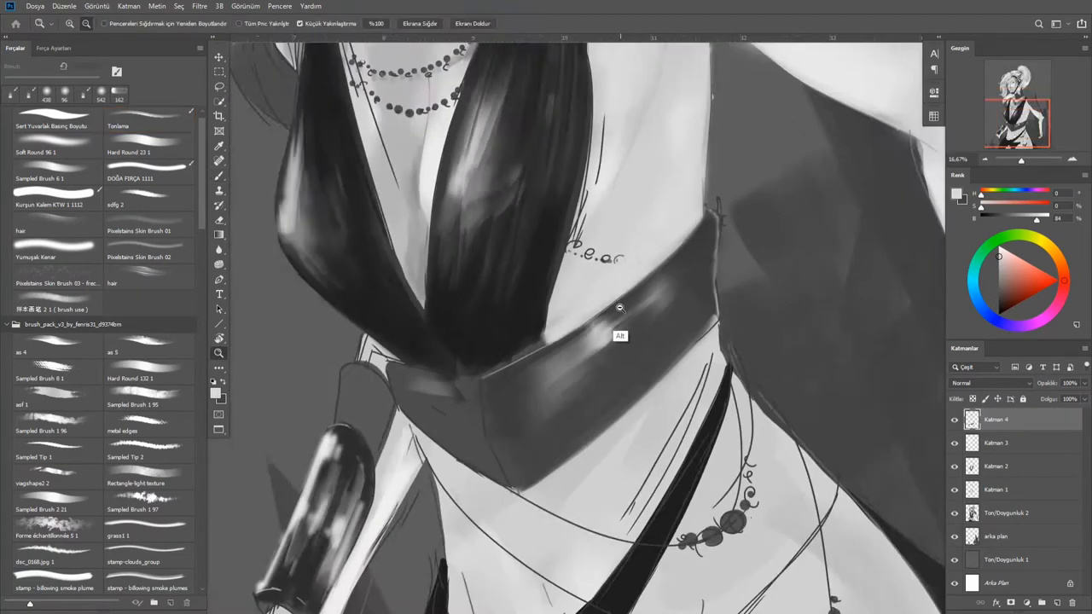
key("r")
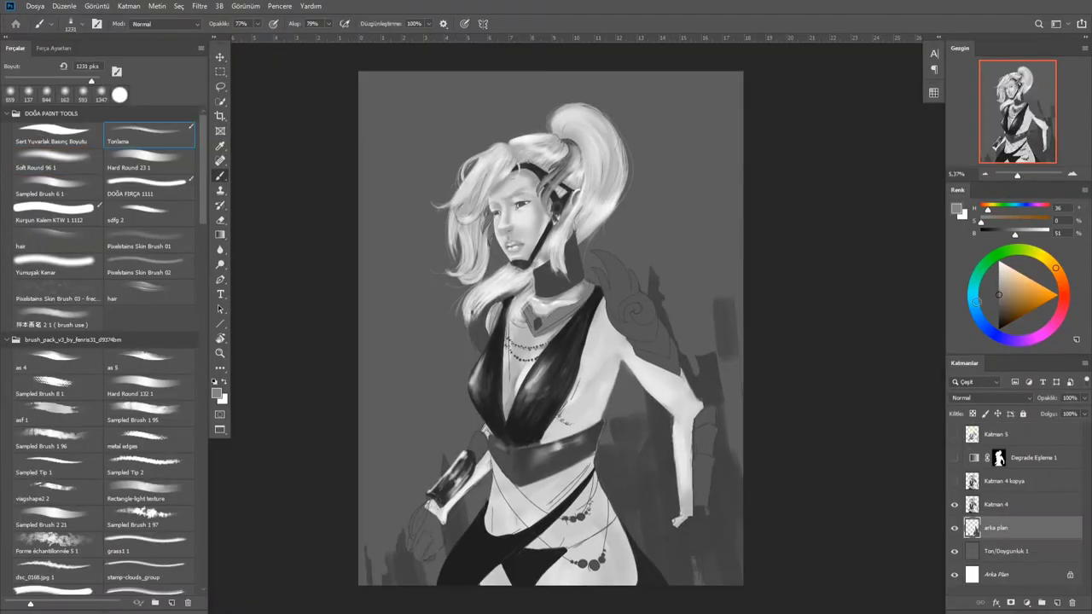
Cover the backdrop around the figure on the arka plan layer with large muted blue strokes at H 193, S 24, B 51
mouse_move(407, 210)
left_mouse_down()
mouse_move(365, 154)
mouse_move(653, 293)
mouse_move(444, 449)
left_mouse_up()
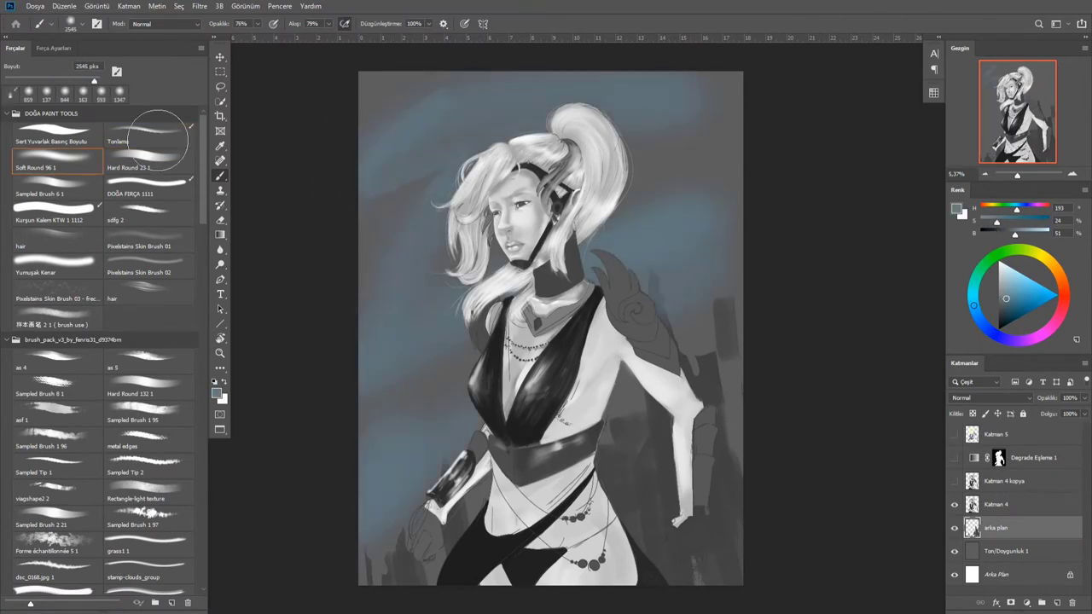
left_click_drag(789, 141, 461, 375)
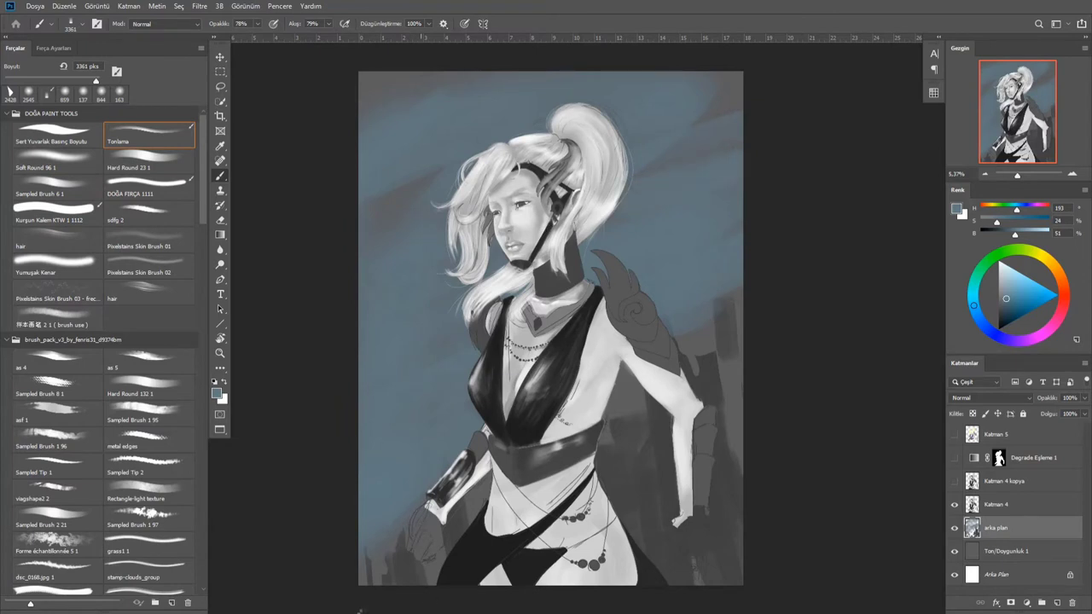
left_click_drag(716, 337, 623, 469)
Add a new layer above arka plan and paint richer blue streaks and a dark slanted horizon, using the Tonlama and as 4 brushes
left_click(1056, 602)
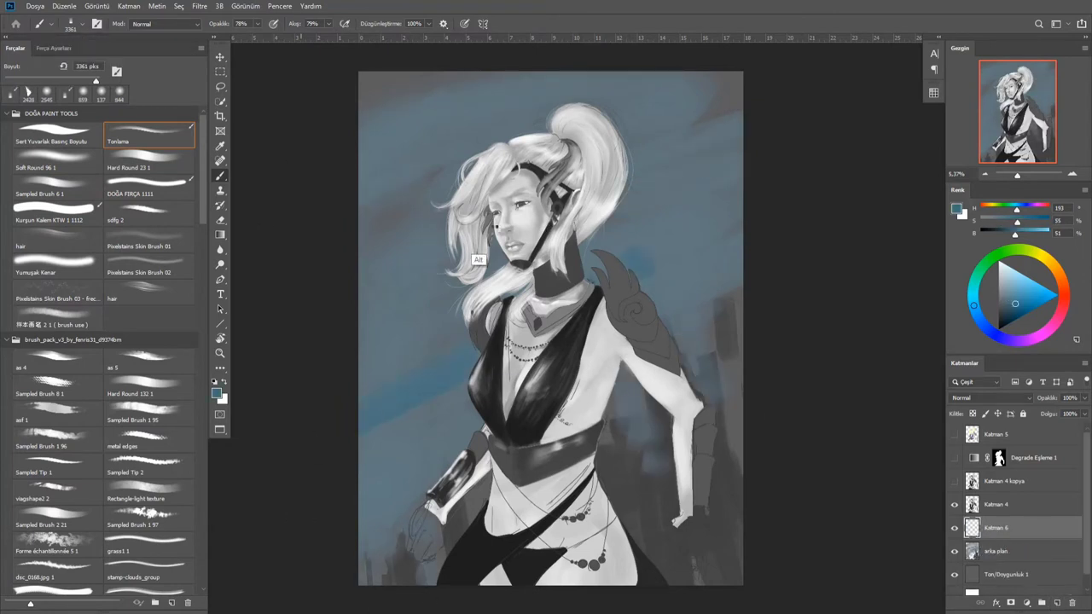
left_click_drag(733, 286, 661, 341)
left_click_drag(482, 423, 363, 516)
left_click(67, 369)
left_click(391, 375, "alt")
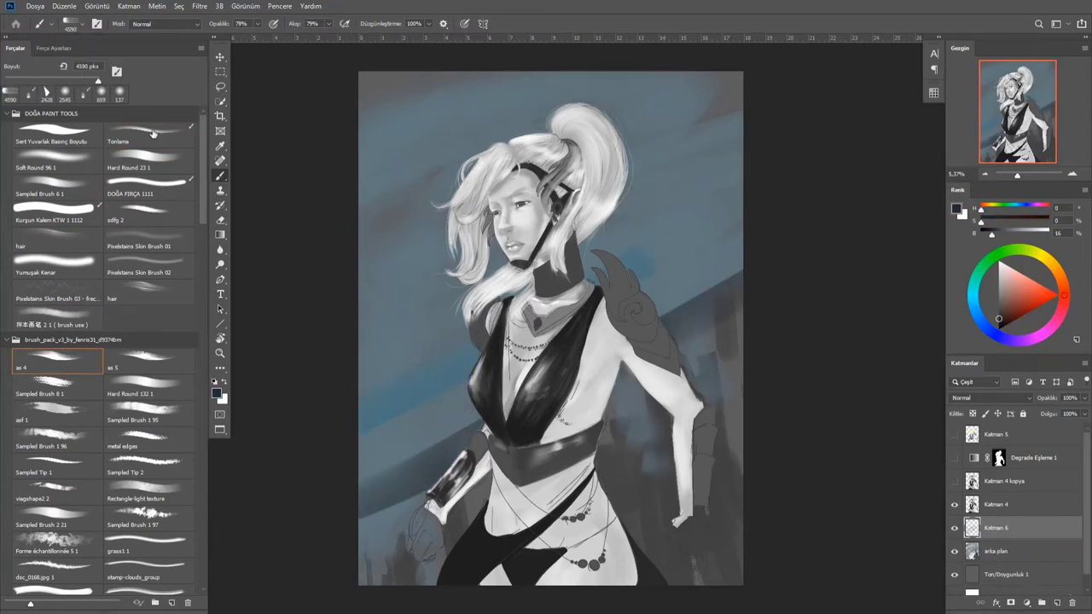
Choose a saturated blue at H 192, S 79, B 71 and paint bright streaks across the sky with a 4485 px brush
left_click(150, 161)
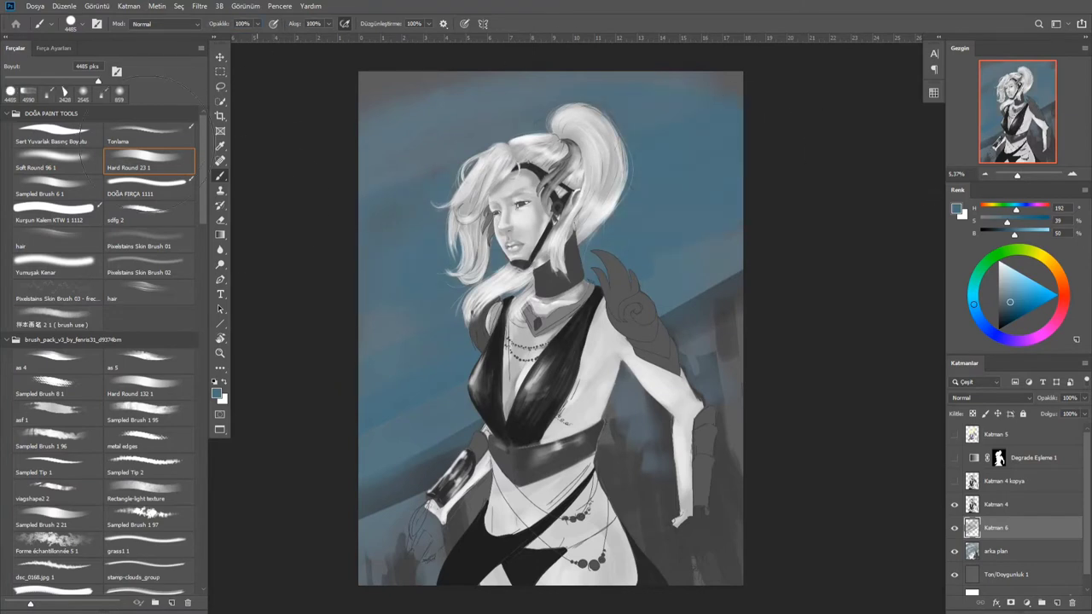
left_click(1031, 299)
left_click_drag(845, 258, 758, 299)
left_click_drag(426, 136, 676, 185)
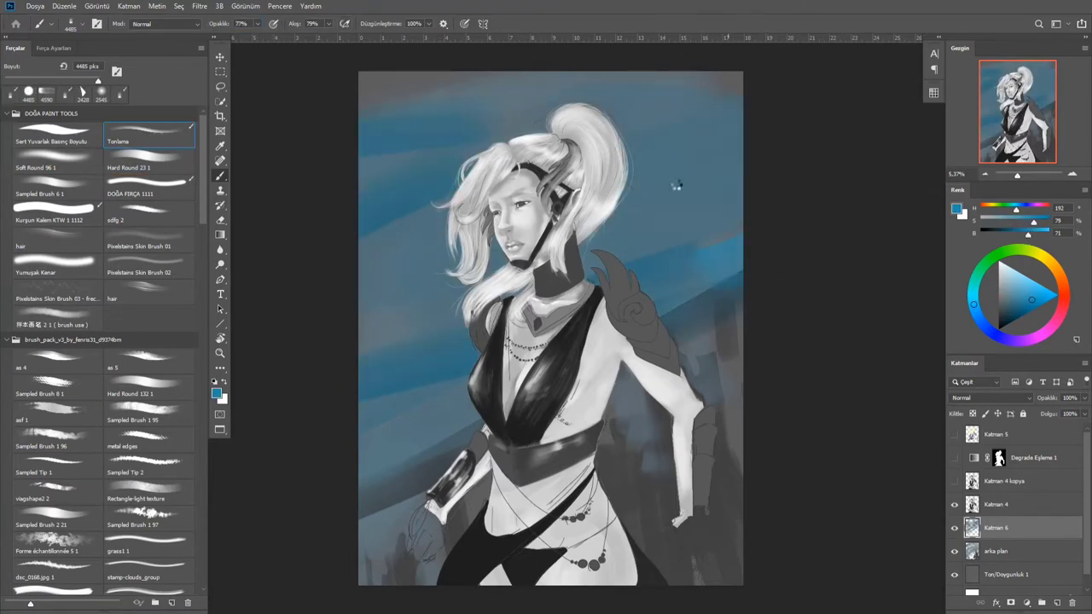
left_click(375, 358, "alt")
left_click_drag(375, 324, 419, 361)
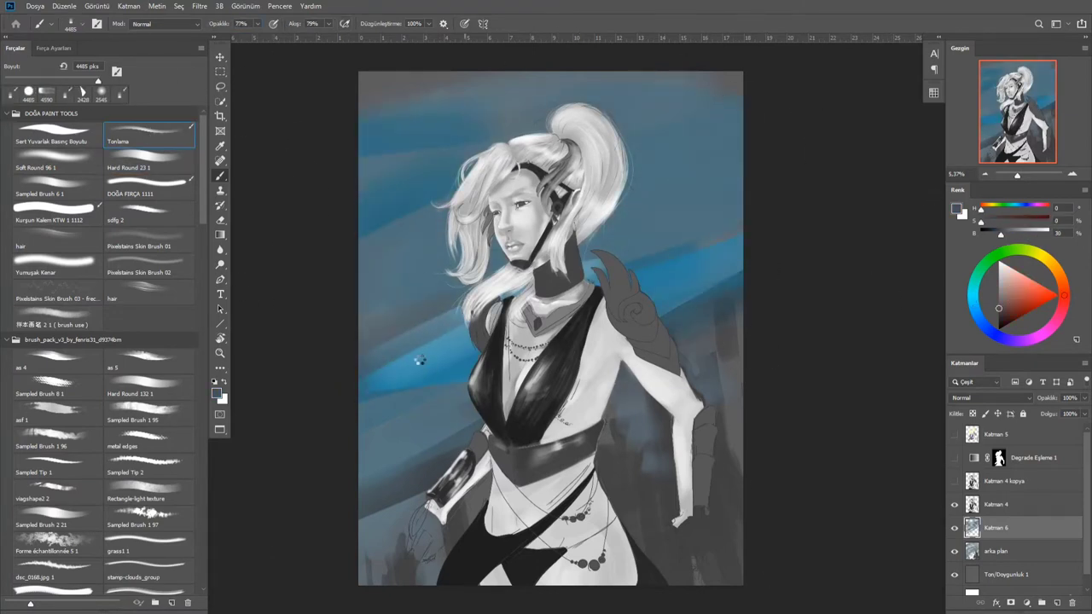
Work dark tones into the lower backdrop and paint light blue streaks at H 192, S 36, B 91 across the sky with Tonlama
mouse_move(367, 443)
left_mouse_down()
mouse_move(477, 401)
mouse_move(363, 537)
left_mouse_up()
left_click_drag(725, 333, 725, 443)
mouse_move(512, 120)
left_mouse_down()
mouse_move(363, 77)
mouse_move(691, 76)
left_mouse_up()
left_click_drag(665, 482, 666, 516)
left_click_drag(375, 298, 507, 239)
left_click_drag(596, 94, 734, 256)
left_click_drag(682, 221, 588, 277)
left_click_drag(477, 332, 363, 397)
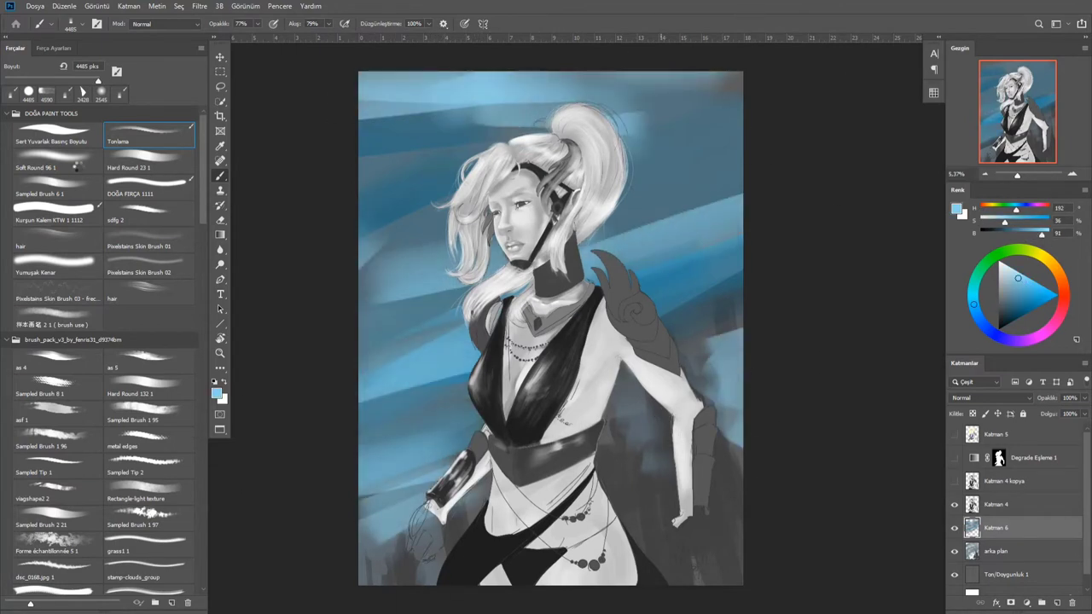
Soften the sky with a 5000 px Soft Round brush at 100% opacity, blending light blue with deeper blue at H 192, S 58, B 51
left_click_drag(700, 290, 648, 350)
key("period")
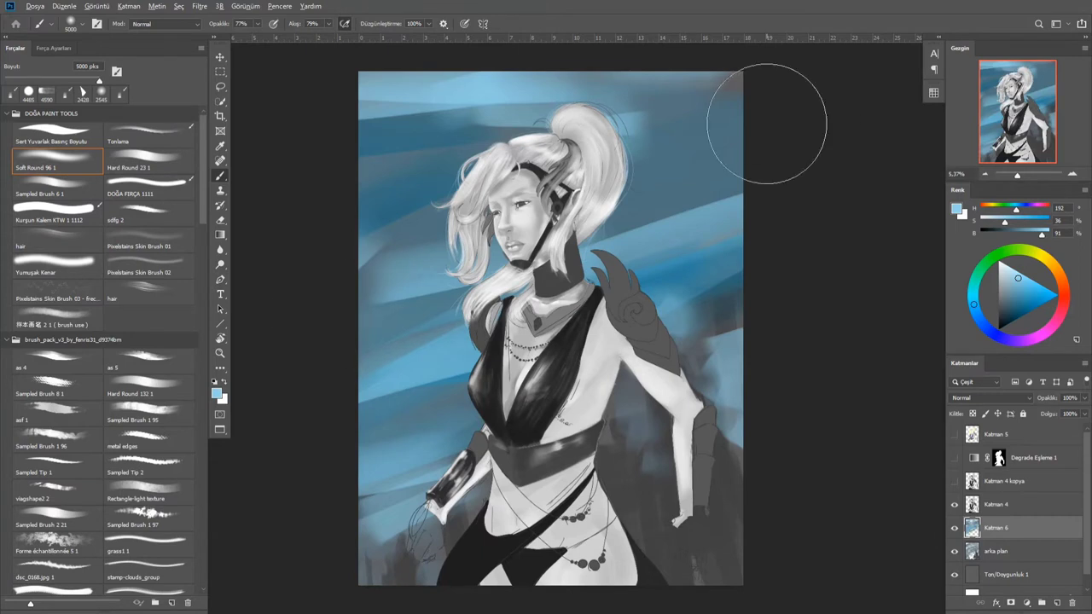
key("0")
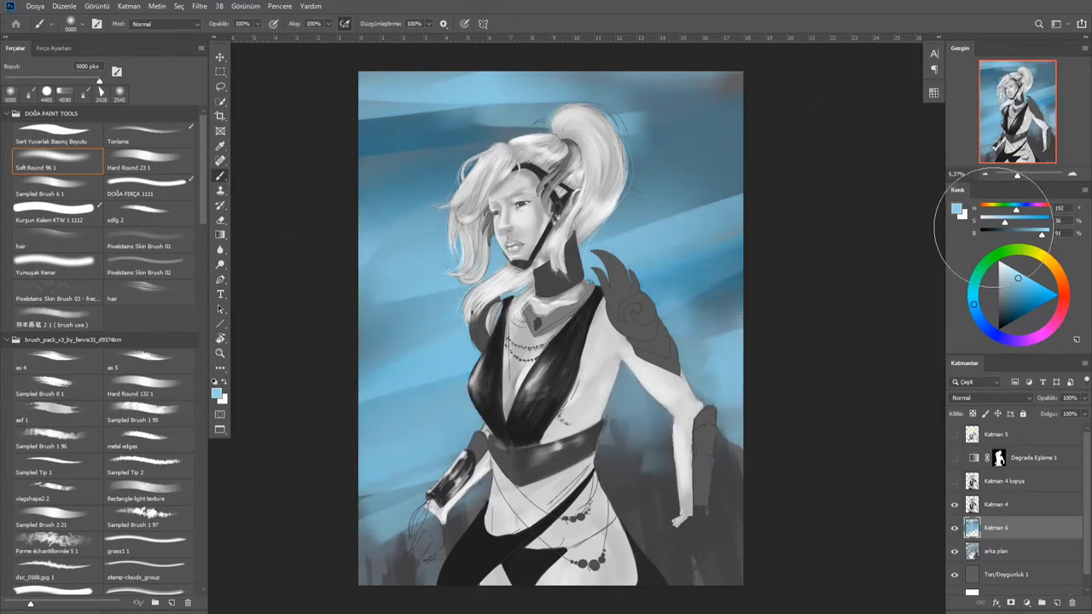
left_click_drag(1005, 222, 1010, 223)
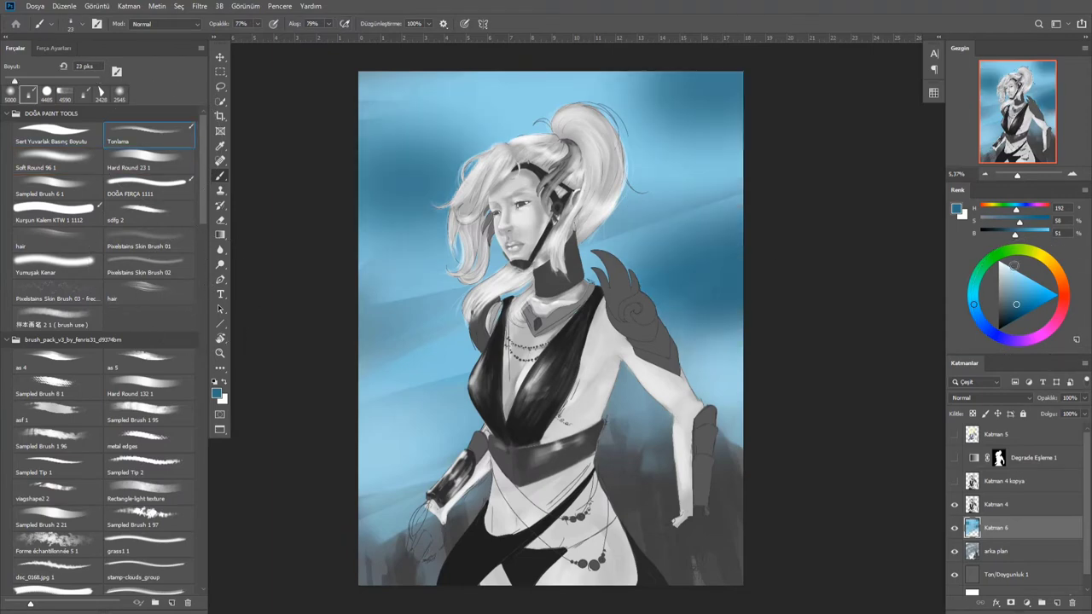
Paint orange and brown cloud streaks across the lower sky and near-white clouds over the blue, using large soft round brushes
scroll(193, 504, "down", 10)
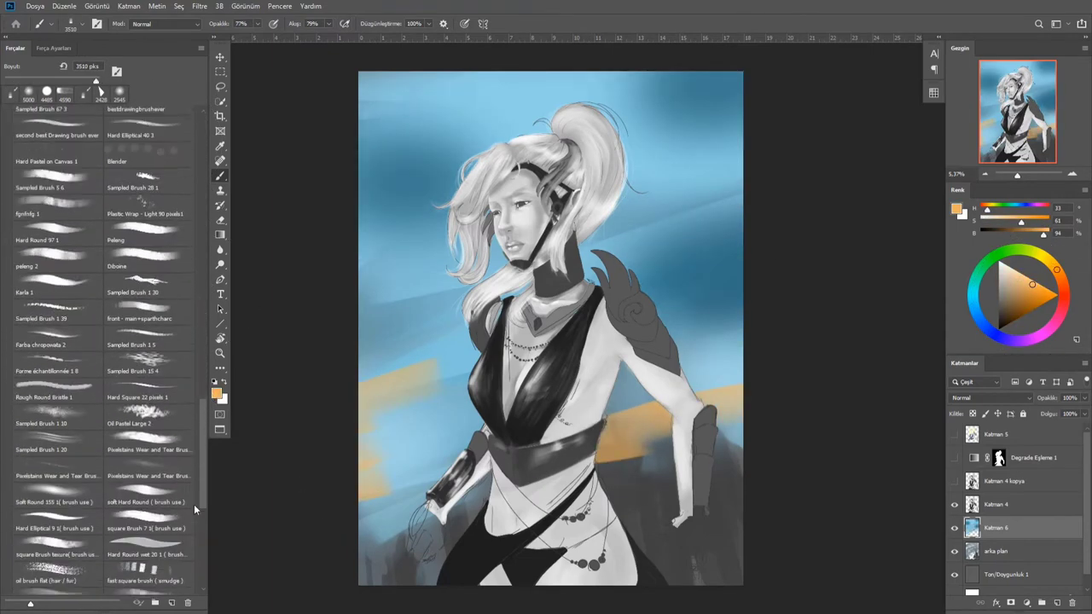
left_click(149, 486)
mouse_move(602, 218)
left_mouse_down()
mouse_move(444, 324)
mouse_move(512, 367)
left_mouse_up()
left_click(675, 361, "alt")
mouse_move(674, 361)
left_mouse_down()
mouse_move(775, 304)
mouse_move(410, 342)
left_mouse_up()
key("bracketleft")
key("bracketleft")
left_click(372, 291, "alt")
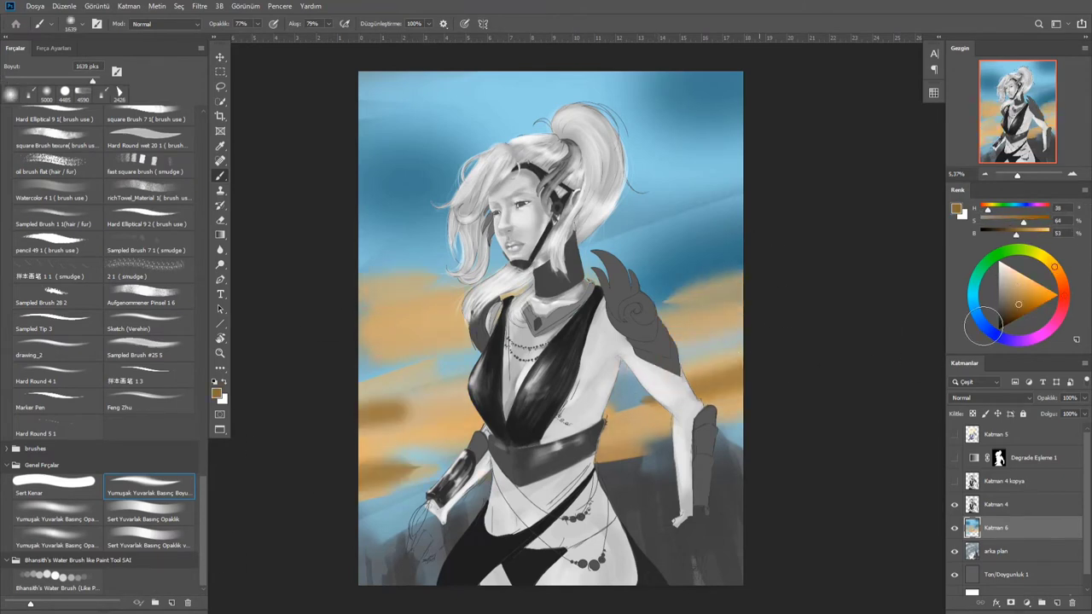
mouse_move(294, 441)
left_mouse_down()
mouse_move(357, 444)
mouse_move(443, 273)
mouse_move(478, 170)
mouse_move(877, 270)
mouse_move(511, 359)
mouse_move(708, 175)
mouse_move(367, 244)
mouse_move(477, 230)
left_mouse_up()
left_click(477, 248, "alt")
Choose the cloud 1 brush and texture the clouds with sampled sky tones and peach at H 10, S 22, B 100
left_click_drag(202, 491, 204, 226)
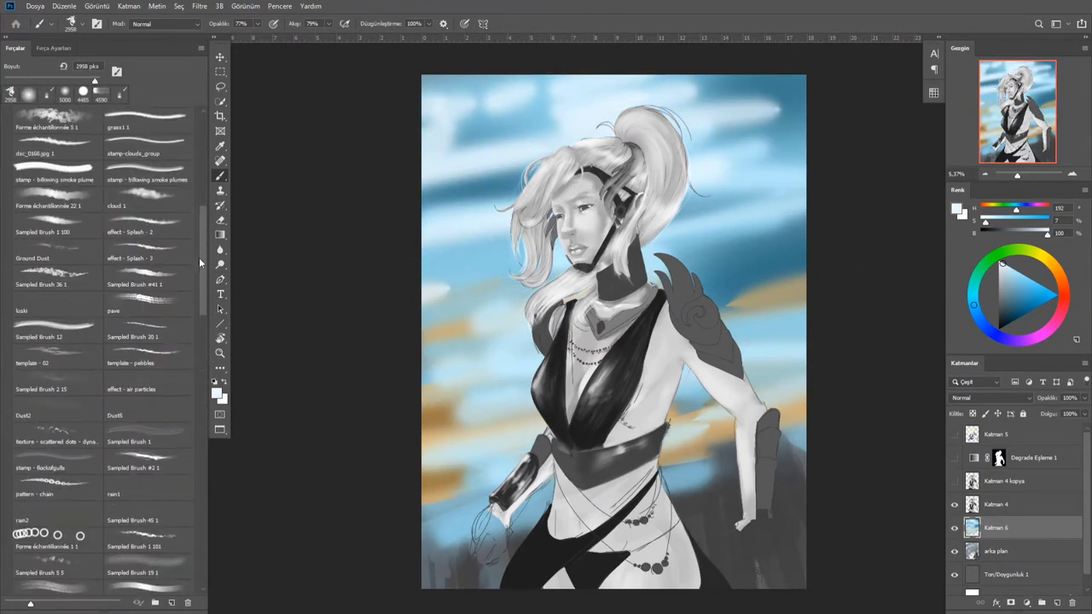
left_click(147, 227)
left_click(767, 294, "alt")
mouse_move(460, 426)
left_mouse_down()
mouse_move(740, 318)
mouse_move(766, 351)
left_mouse_up()
left_click(740, 318, "alt")
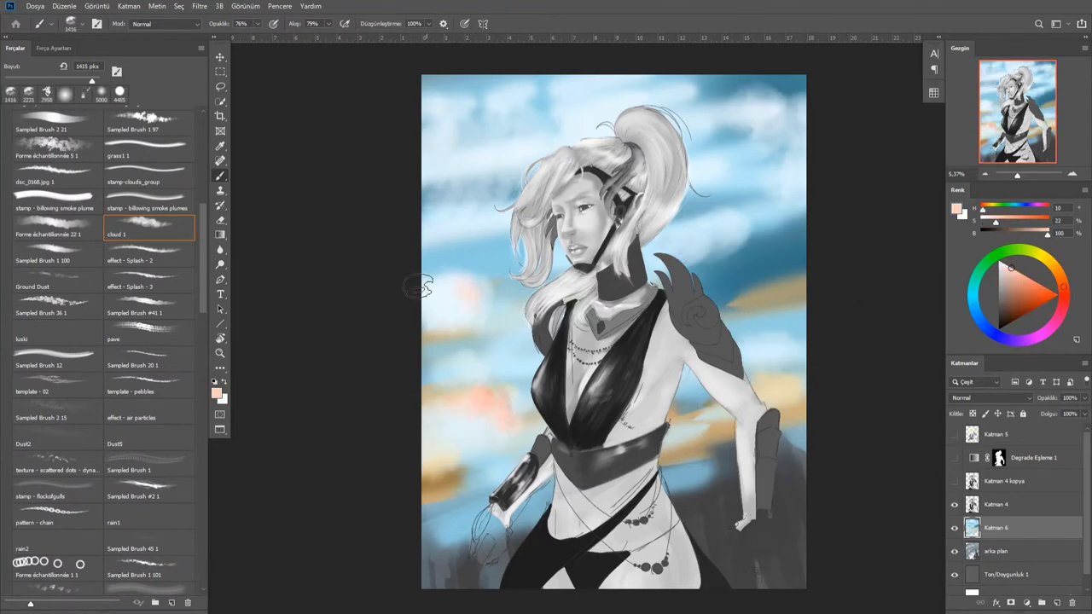
left_click(785, 171, "alt")
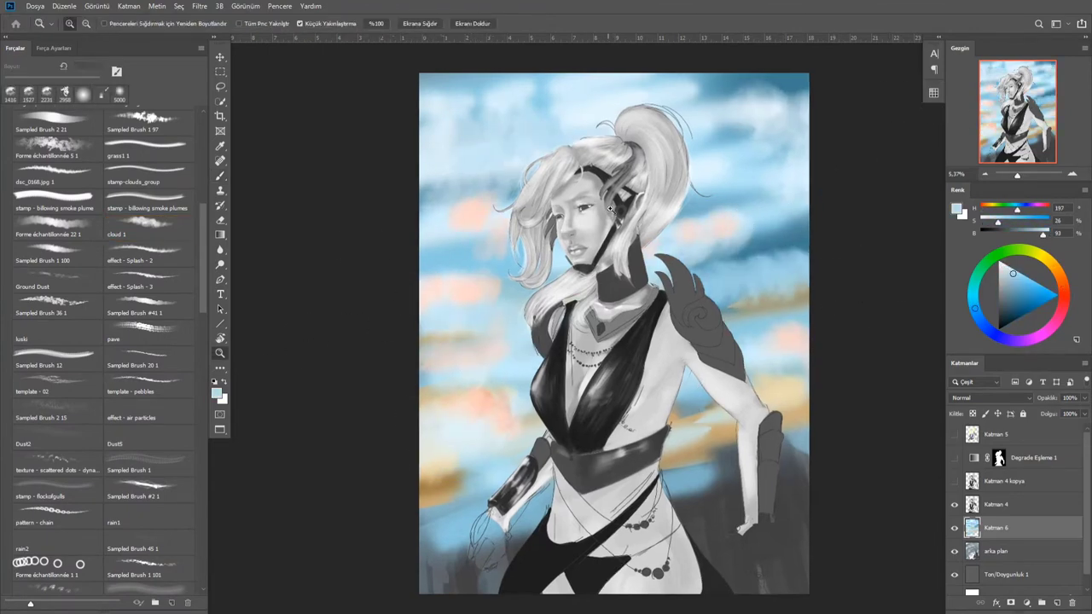
Blur the painted clouds with the Blur tool at 4776 px and 100% strength
left_click(665, 184)
left_click(220, 249)
left_click_drag(390, 231, 452, 231)
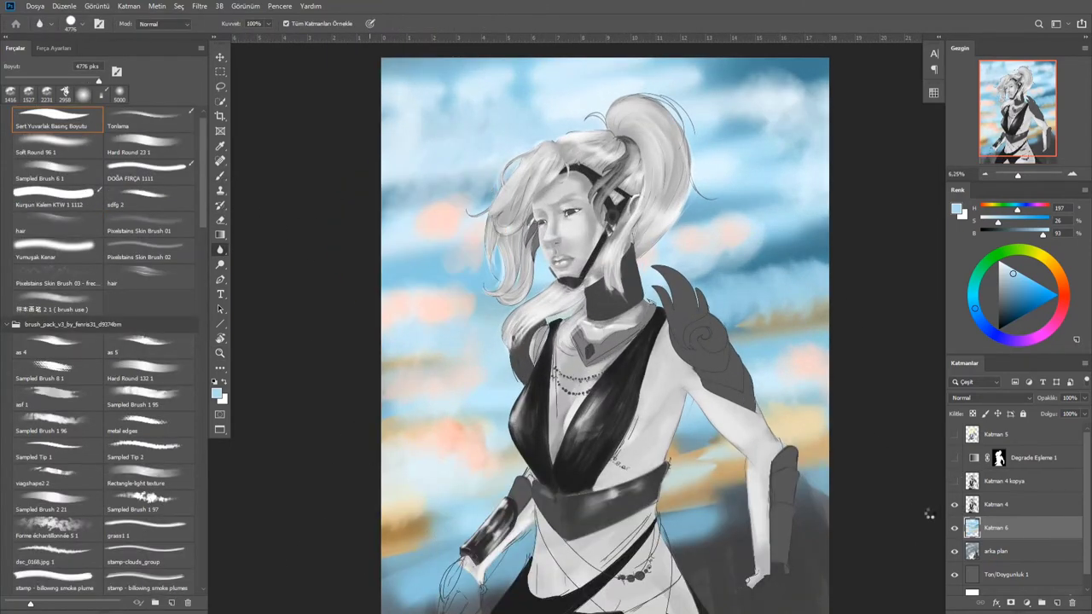
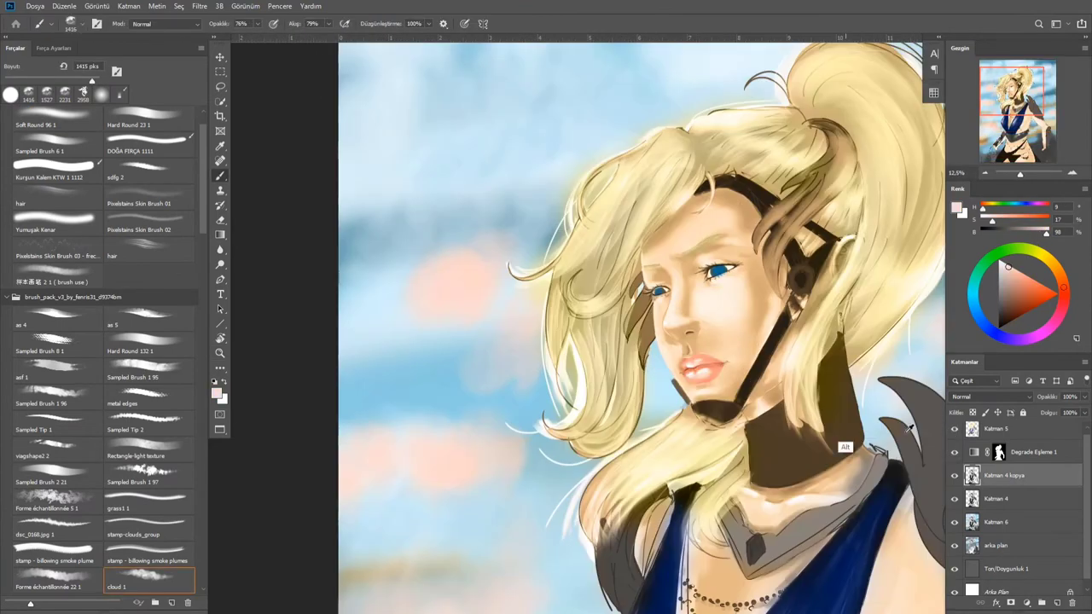
Add a new layer above Katman 4 kopya and set the Soft Round brush's blending mode to Renk Yanması
key("ctrl+shift+alt+n")
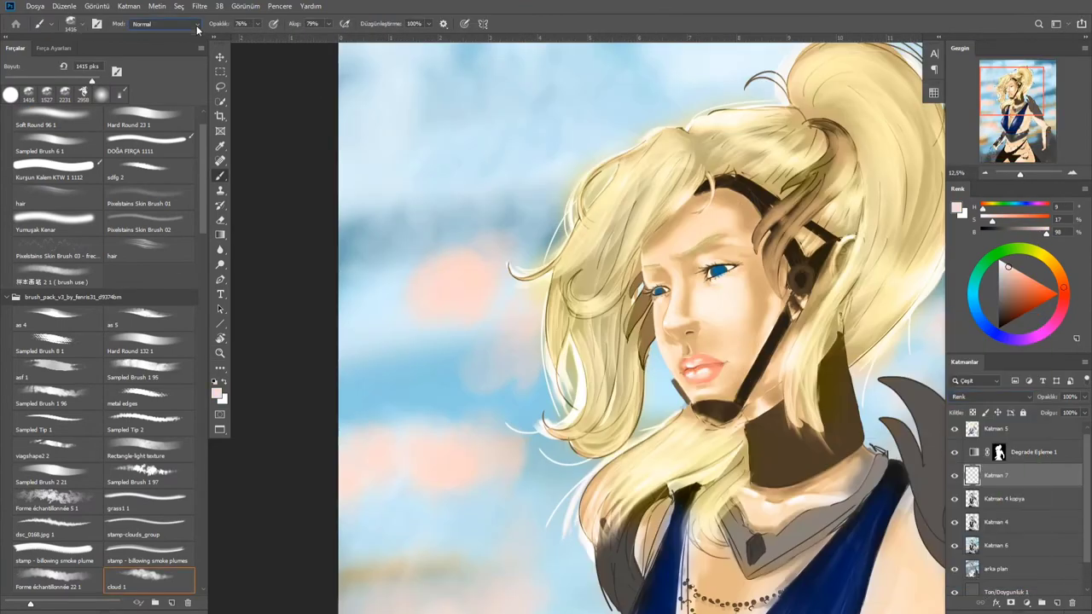
left_click(163, 24)
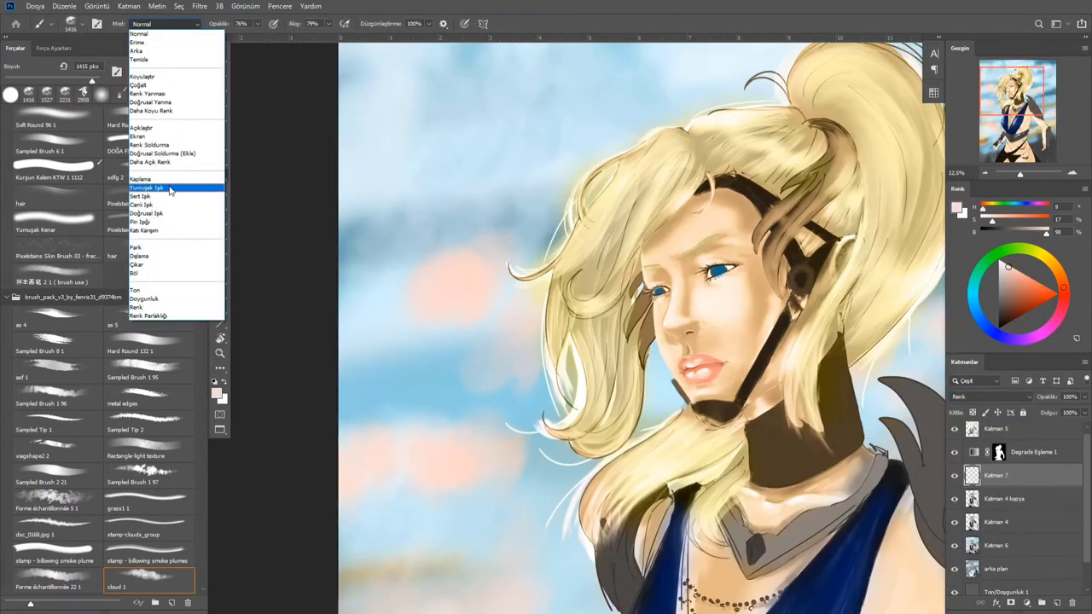
left_click(143, 196)
key("shift+comma")
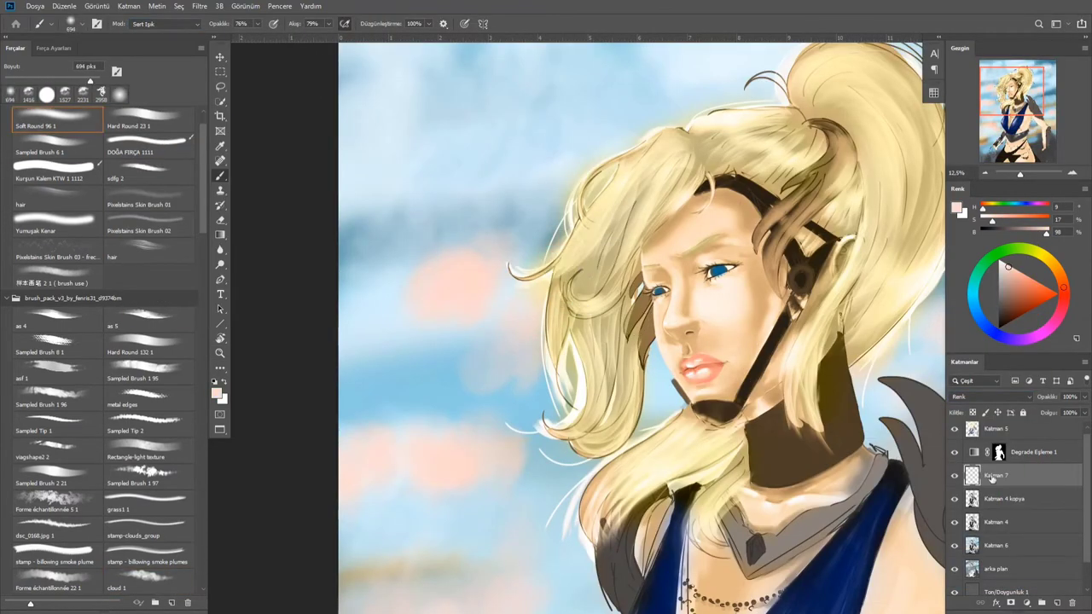
left_click(163, 24)
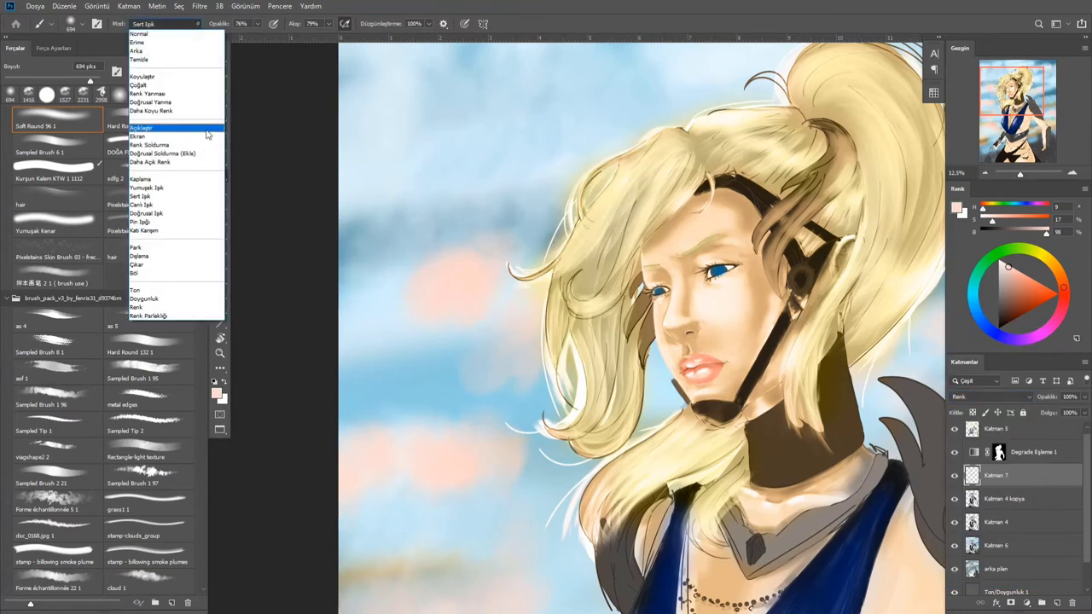
left_click(150, 94)
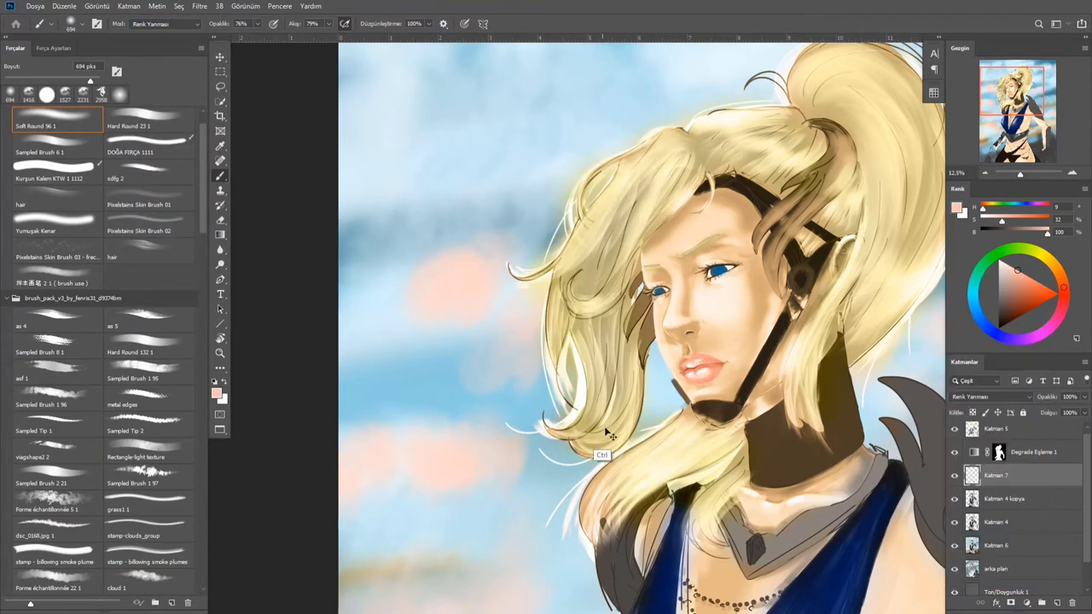
Set the new layer's blend mode to Böl and move it above the gradient map layer
left_click(989, 396)
left_click(989, 541)
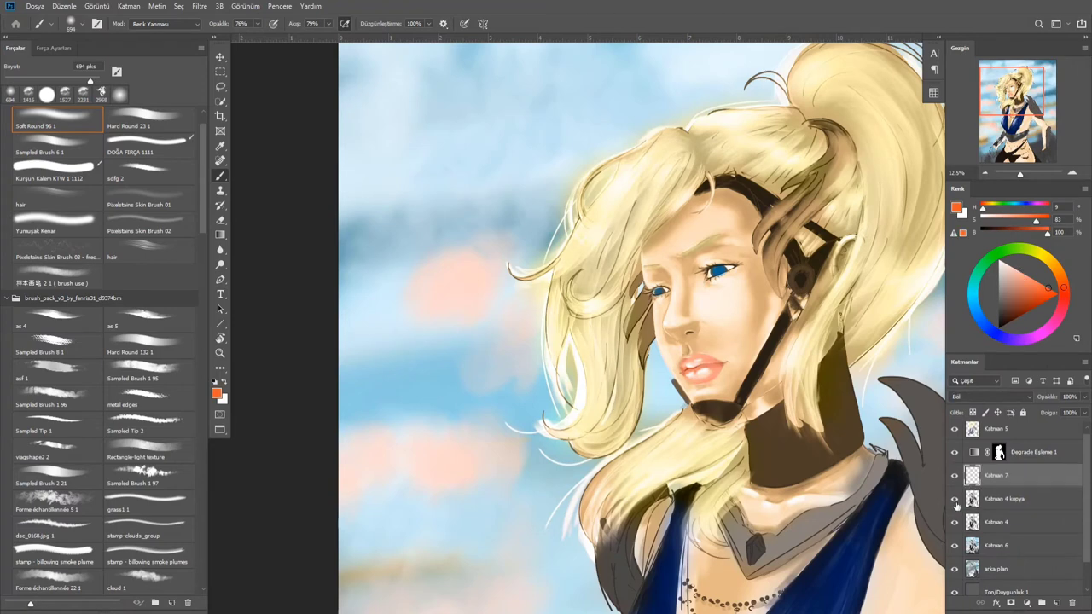
key("ctrl+bracketright")
key("alt+bracketright")
On new top layers, tint the hair strands, forehead and ear area with salmon and orange using the Soft Round brush
left_click_drag(832, 307, 802, 400)
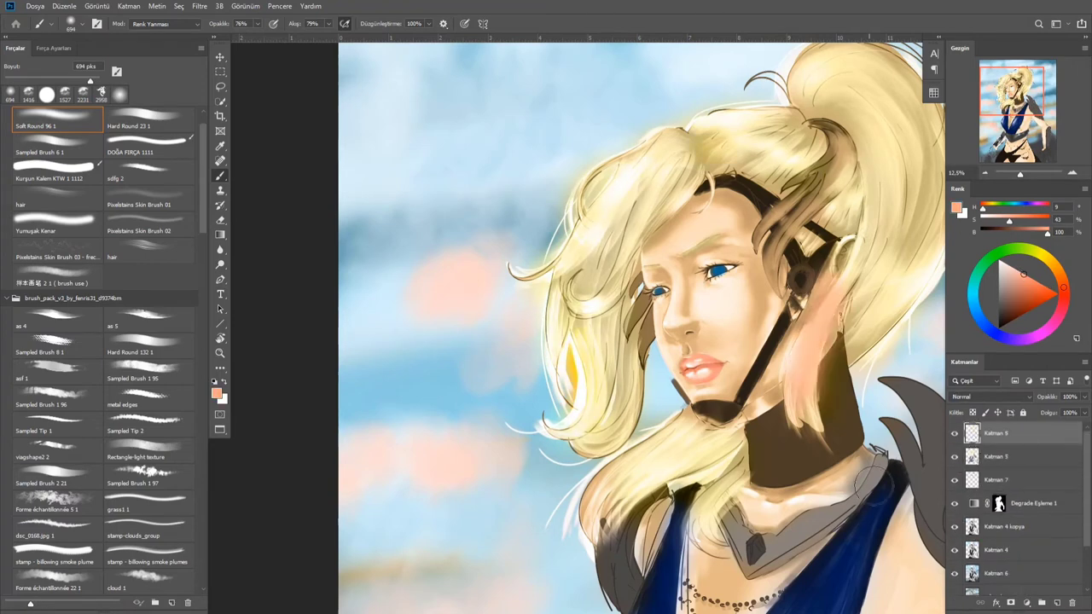
key("ctrl+shift+alt+n")
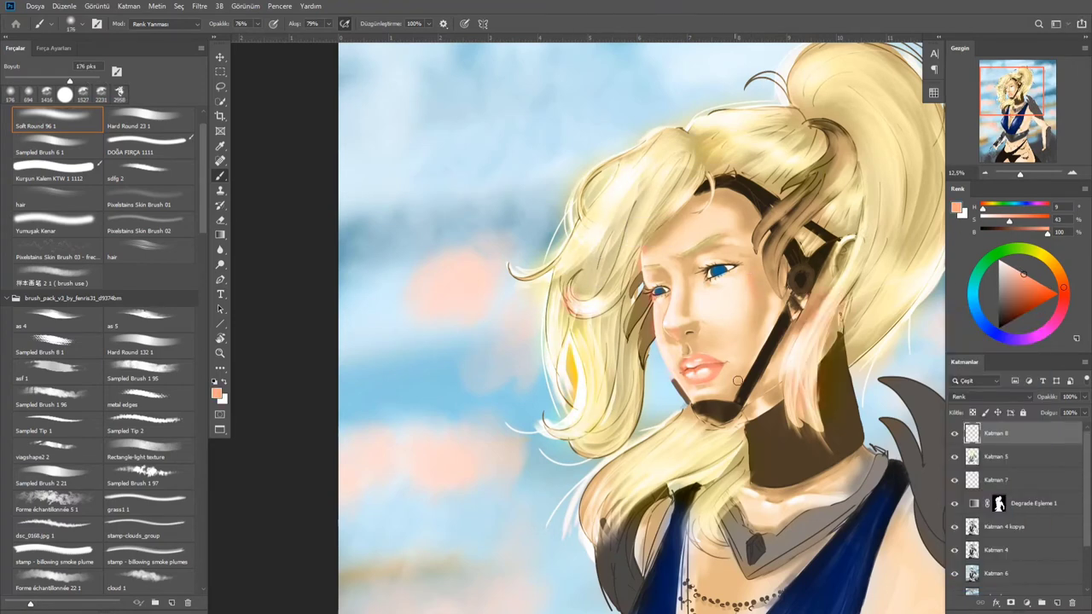
key("ctrl+shift+alt+n")
left_click_drag(692, 230, 703, 256)
key("bracketright")
key("bracketright")
key("bracketright")
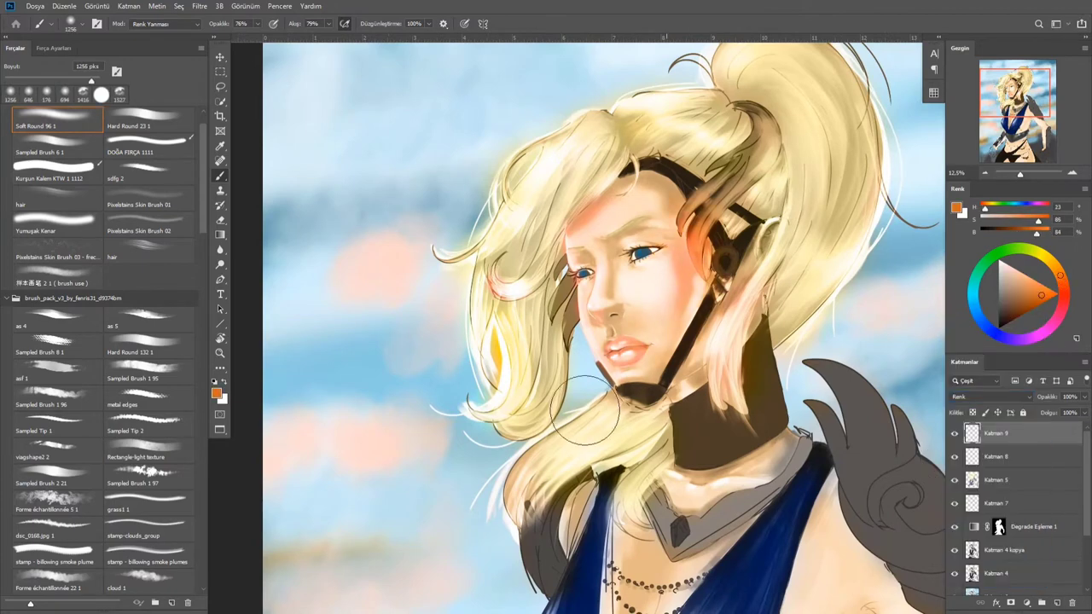
Set the brush to Normal mode and shade the face with dark brown at H 23, S 86, B 40, adding a new top layer
left_click_drag(1018, 231, 1007, 230)
left_click(166, 23)
left_click(145, 26)
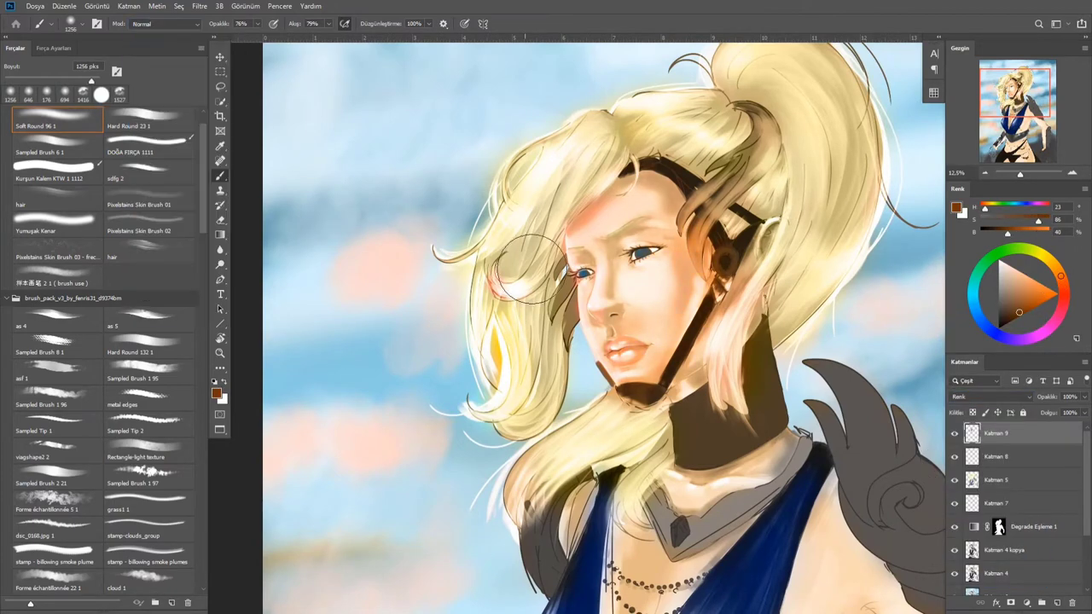
left_click(989, 396)
left_click(989, 469)
key("ctrl+shift+alt+n")
key("bracketright")
mouse_move(632, 326)
left_mouse_down()
mouse_move(594, 480)
mouse_move(765, 393)
left_mouse_up()
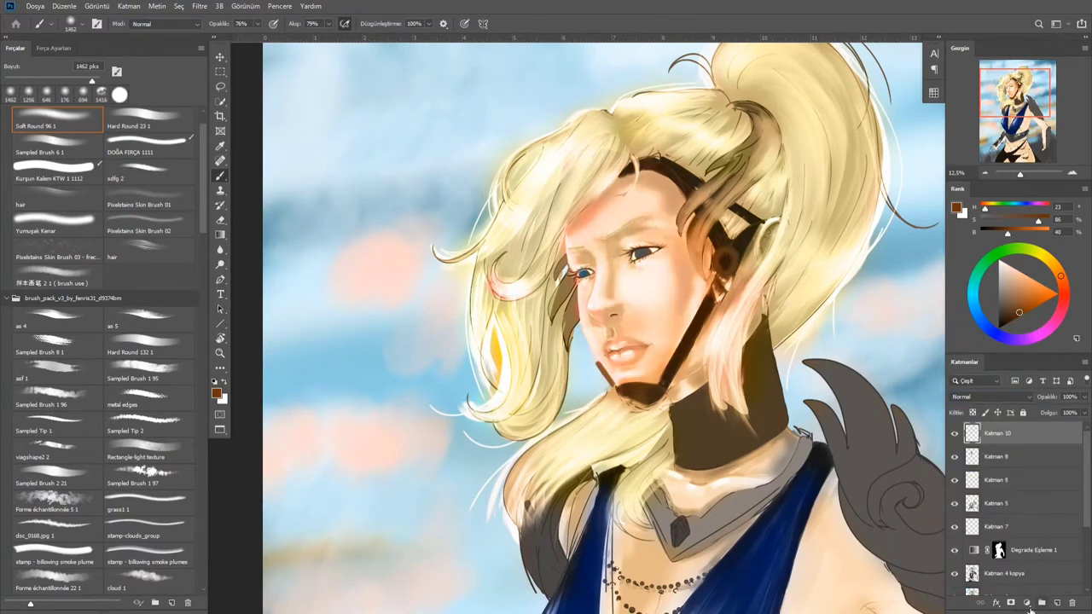
Select the skin area of the face with the Quick Selection tool, sampling all layers
left_click(1027, 603)
key("Escape")
key("w")
left_click_drag(601, 324, 662, 215)
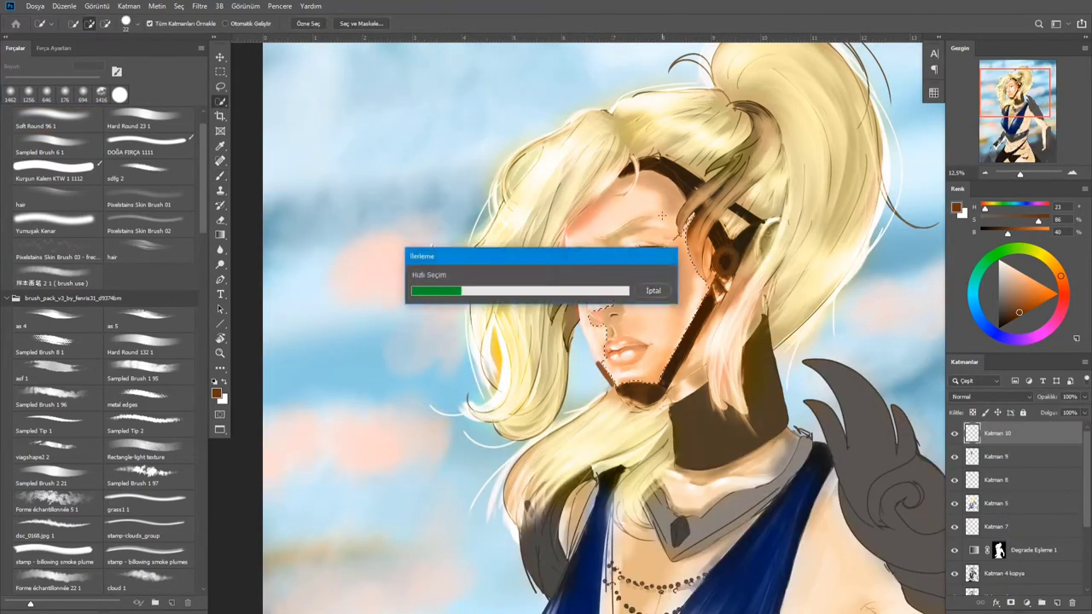
key("ctrl")
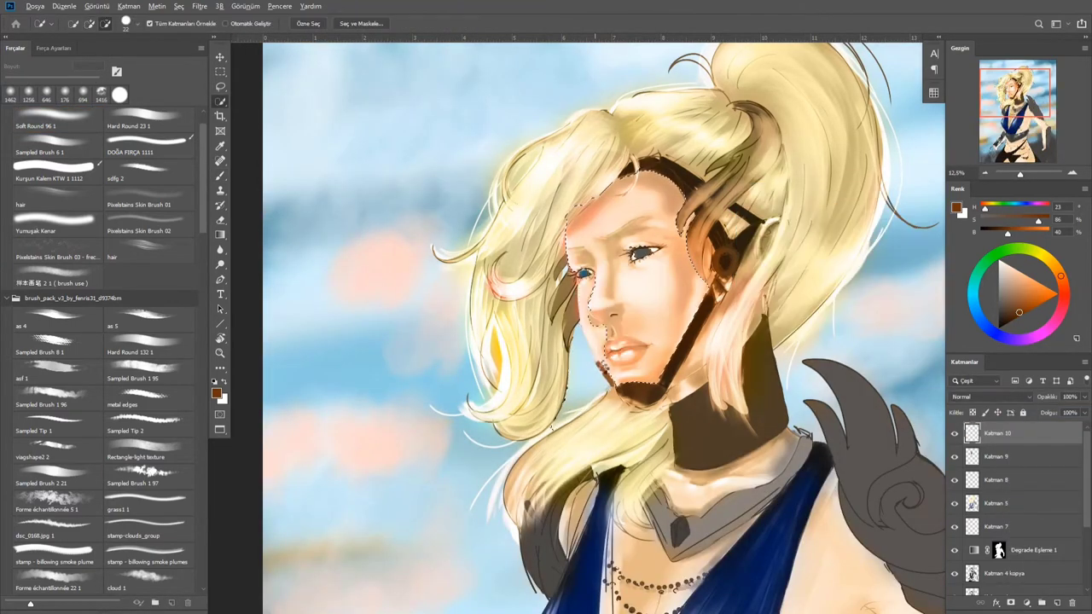
key("ctrl+u")
left_click(918, 192)
left_click(1027, 603)
key("Escape")
key("ctrl+u")
key("Escape")
Set the top layer's blend mode to Renk Parlaklığı, shade the selected face with dark brown, and remove the selection
key("b")
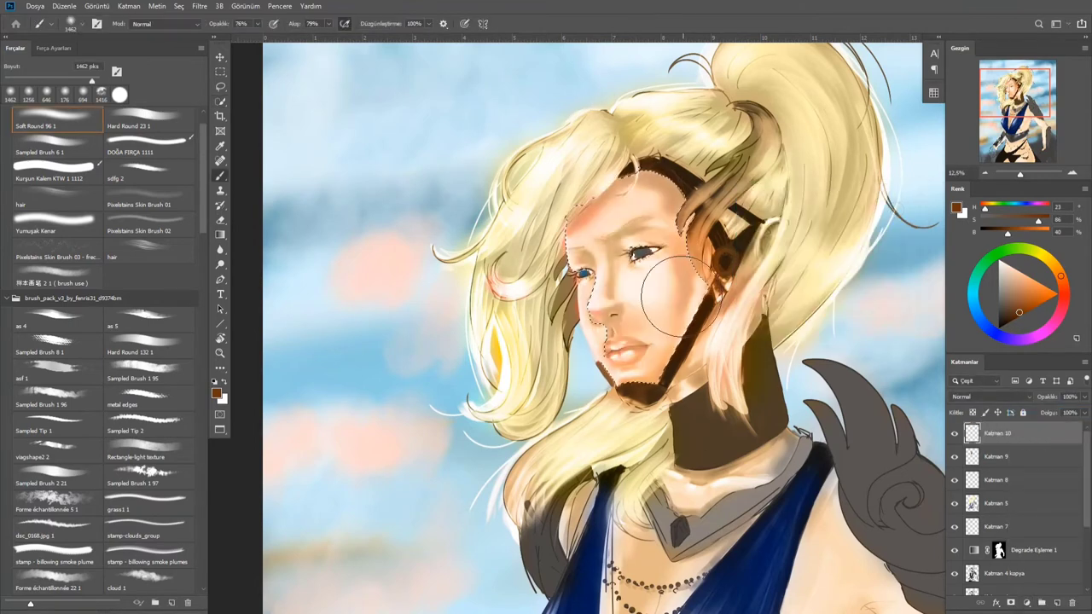
left_click(162, 24)
left_click(989, 397)
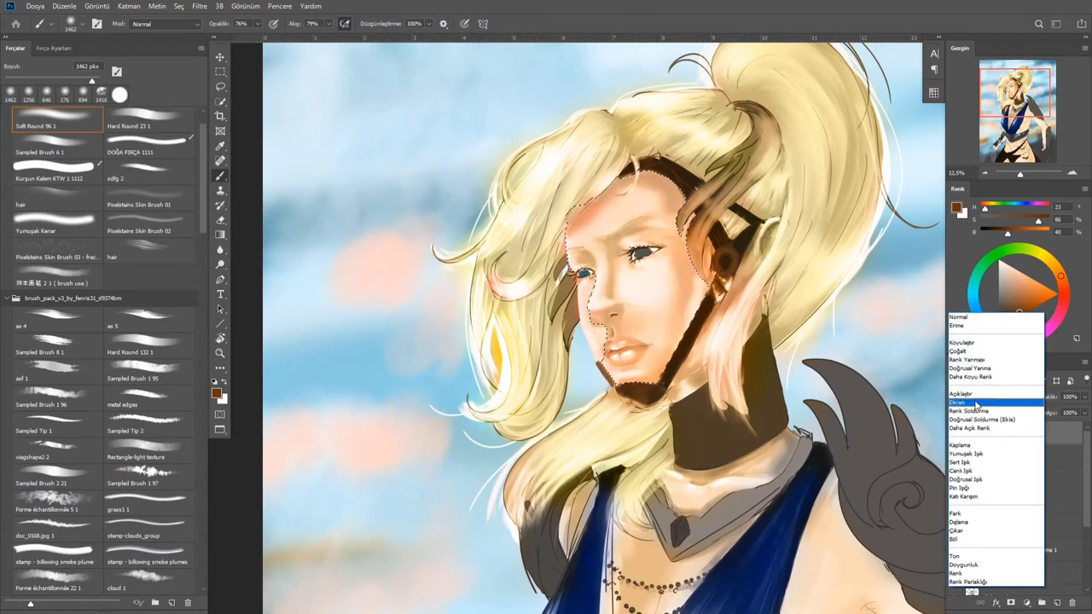
left_click(955, 573)
key("w")
right_click(743, 317)
left_click(763, 323)
Erase the dark shading over the eyes, lips and cheek on the top layer with a small Soft Round eraser
scroll(610, 213, "up", 1)
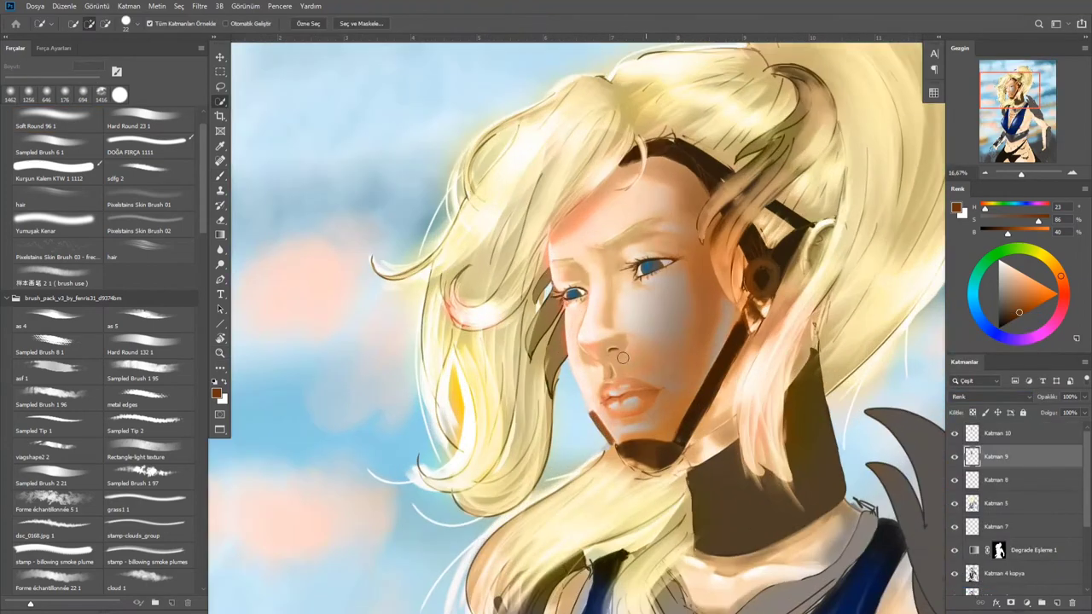
key("e")
key("alt+bracketright")
key("bracketleft")
key("bracketleft")
key("bracketleft")
key("bracketleft")
key("bracketleft")
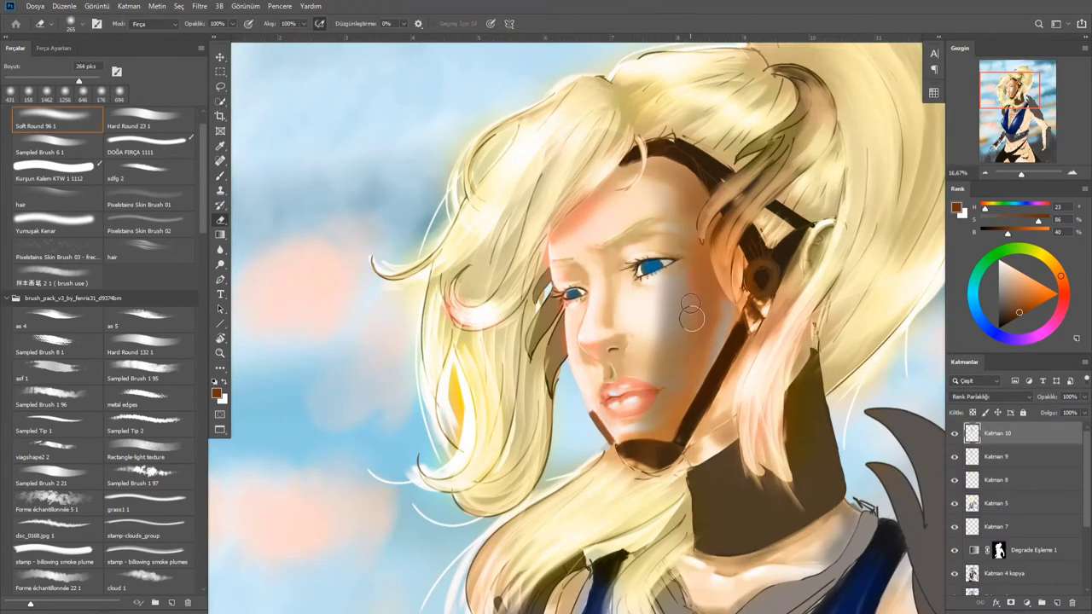
Soften the tint on the Katman 9 layer around the face with a Soft Round eraser at 44% opacity and 669 px
key("6")
key("9")
key("alt+bracketleft")
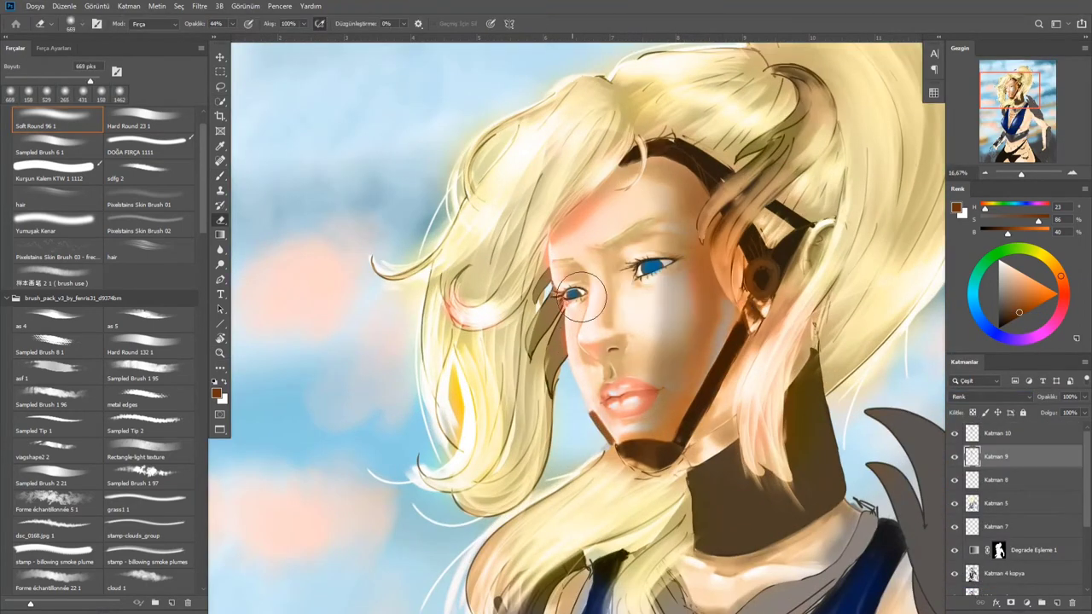
key("4")
key("4")
On a new top layer, block in large grey wings on both sides of the figure at H 23, S 0, B 46
scroll(631, 345, "down", 2)
key("alt+bracketright")
key("b")
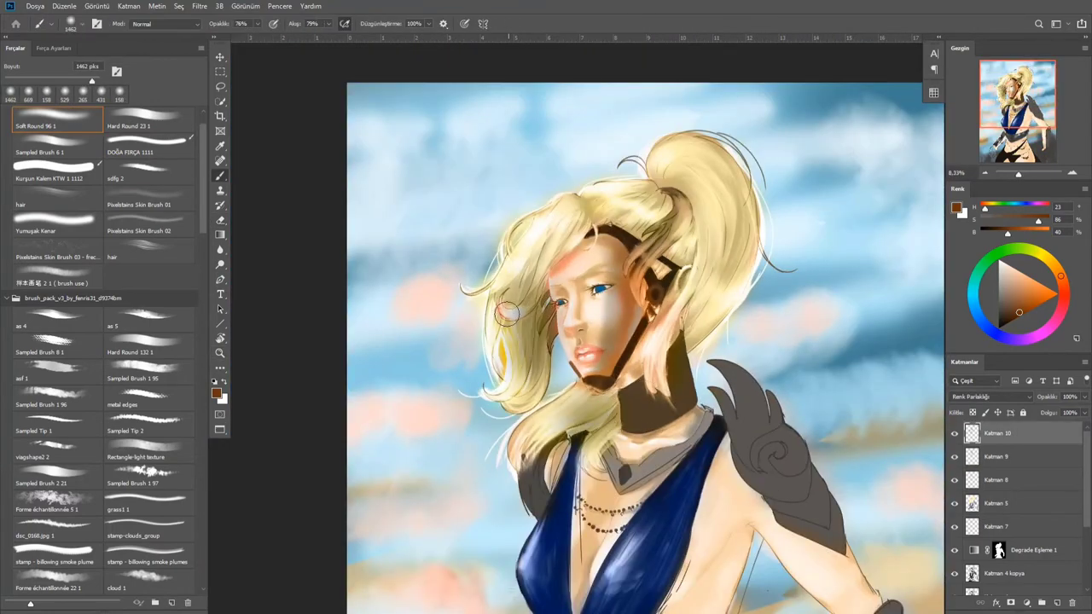
left_click_drag(644, 529, 608, 373)
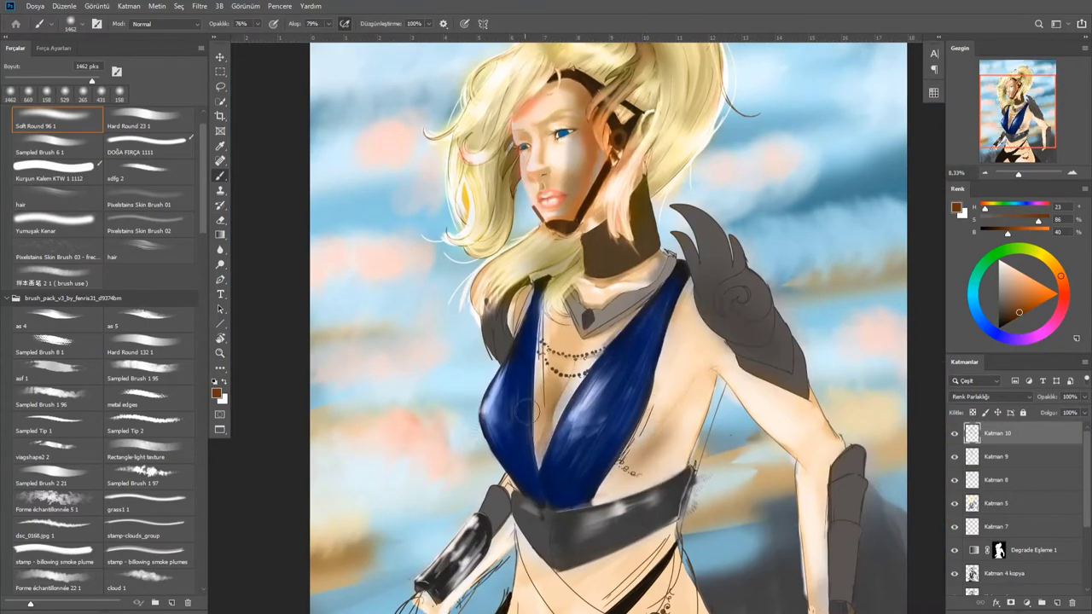
left_click_drag(545, 409, 520, 272)
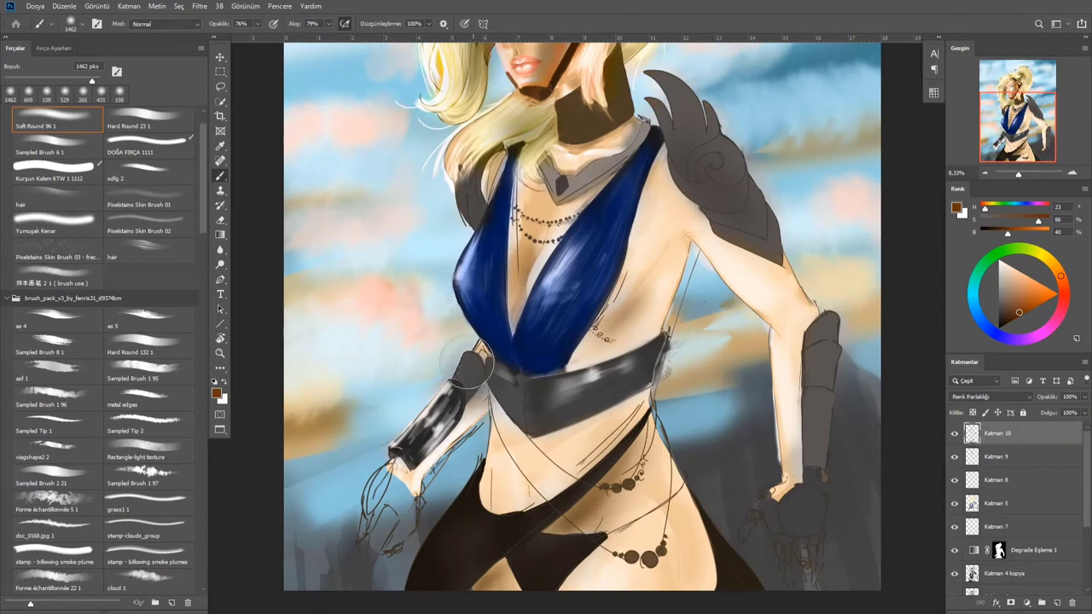
key("ctrl+minus")
key("ctrl+minus")
key("ctrl+shift+alt+n")
left_click_drag(1037, 220, 937, 230)
mouse_move(596, 107)
left_mouse_down()
mouse_move(657, 290)
mouse_move(674, 128)
mouse_move(753, 288)
mouse_move(641, 128)
left_mouse_up()
left_click_drag(452, 181, 379, 126)
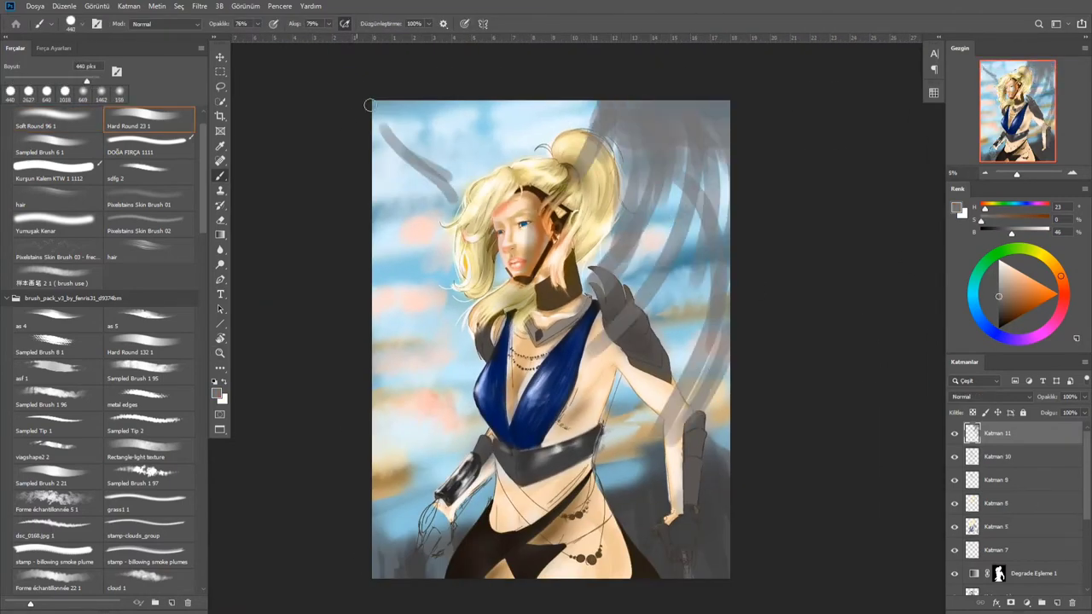
left_click_drag(384, 317, 456, 272)
mouse_move(667, 77)
left_mouse_down()
mouse_move(401, 213)
mouse_move(426, 281)
mouse_move(409, 221)
mouse_move(488, 582)
mouse_move(691, 401)
mouse_move(622, 289)
left_mouse_up()
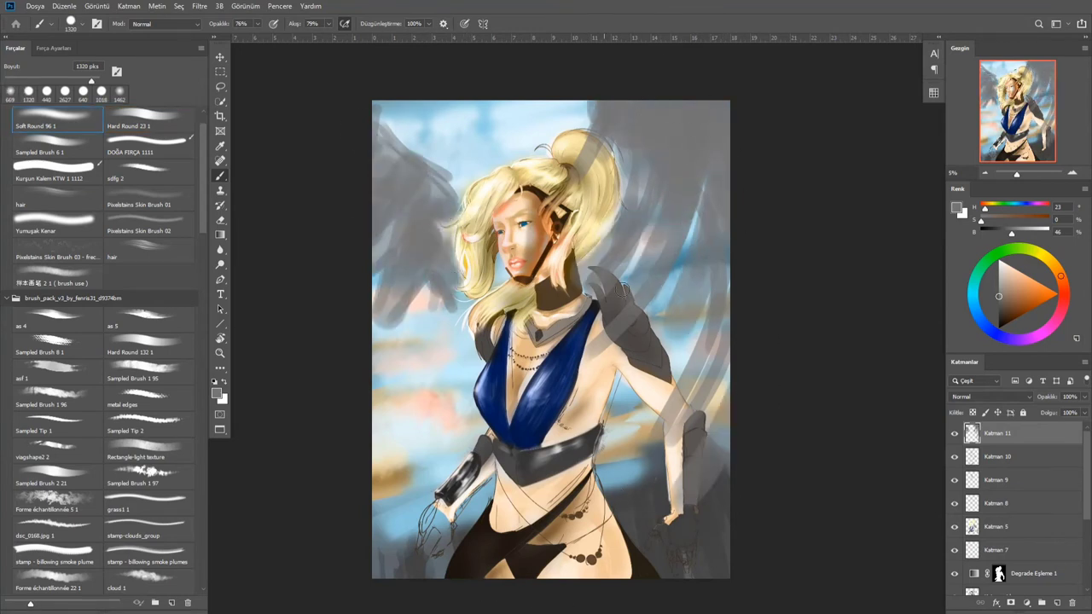
Paint lighter feather strokes over both wings with a Hard Round brush in greys of B 76 and B 85
mouse_move(639, 189)
left_mouse_down()
mouse_move(601, 213)
mouse_move(682, 392)
left_mouse_up()
left_click_drag(614, 110, 682, 247)
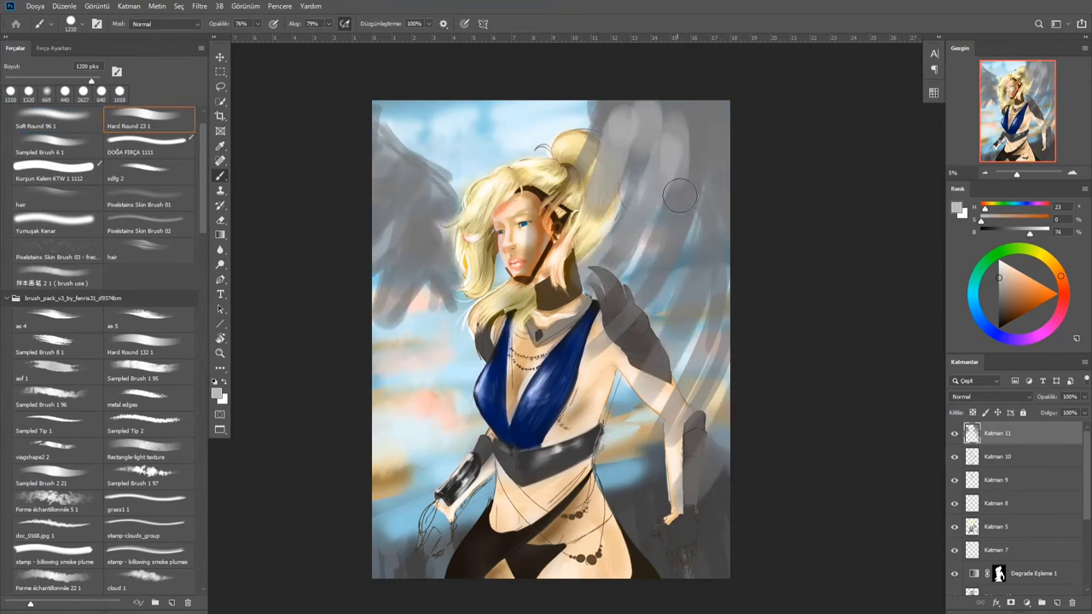
left_click_drag(648, 179, 708, 367)
mouse_move(374, 133)
left_mouse_down()
mouse_move(426, 290)
mouse_move(597, 205)
mouse_move(674, 332)
mouse_move(727, 230)
left_mouse_up()
mouse_move(646, 288)
left_mouse_down()
mouse_move(657, 287)
mouse_move(680, 225)
left_mouse_up()
left_click_drag(614, 290, 699, 162)
left_click_drag(597, 111, 631, 324)
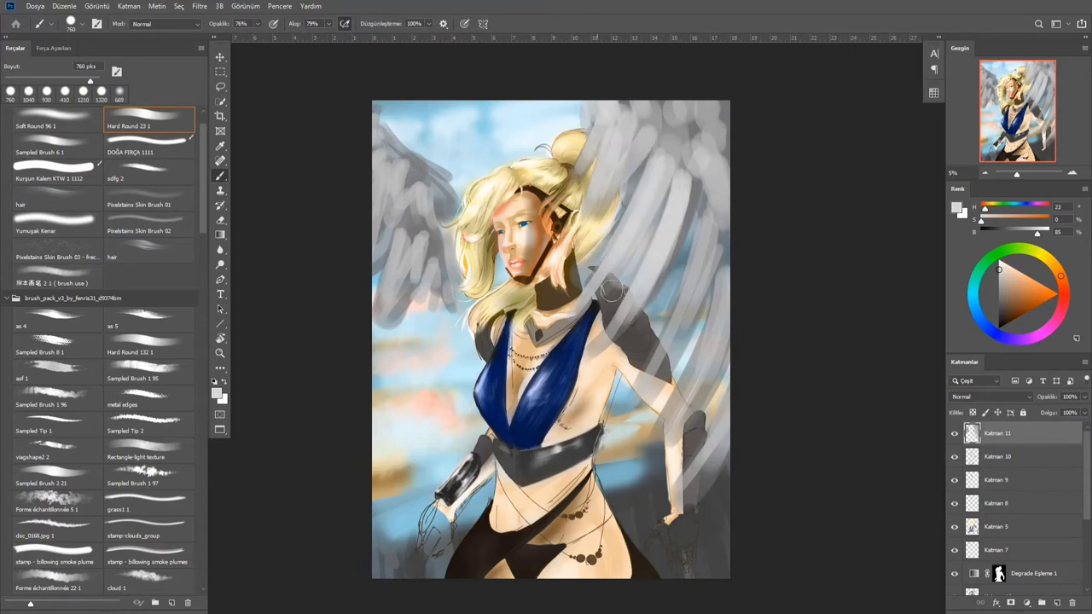
mouse_move(418, 264)
left_mouse_down()
mouse_move(388, 162)
mouse_move(507, 287)
left_mouse_up()
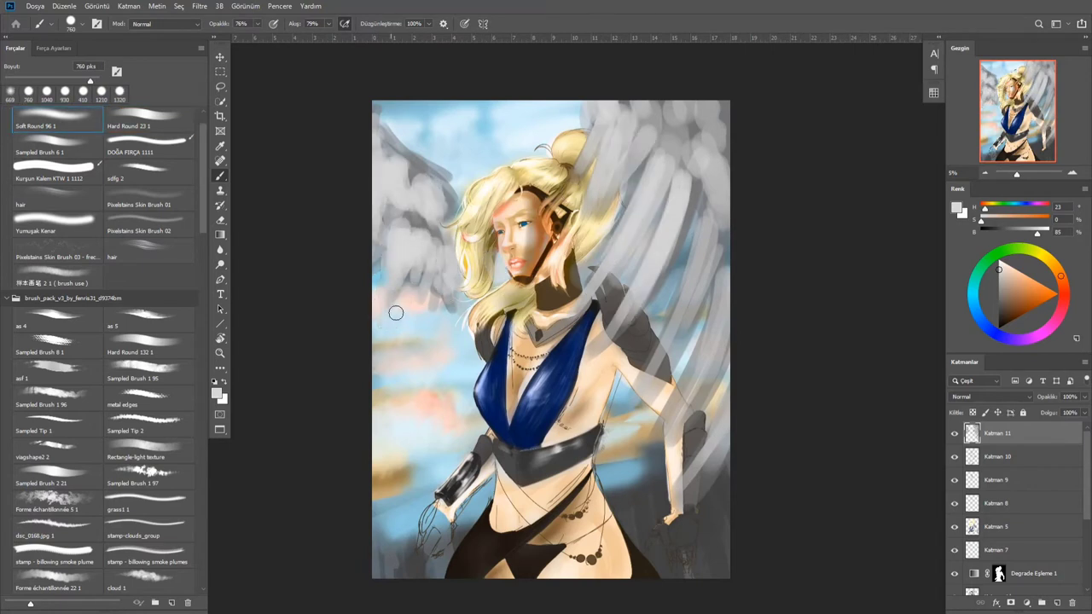
Lasso the wing behind the ponytail, flip and rotate it about 123° with roughly 112% by 74% scaling, and clear the selection
key("ctrl+t")
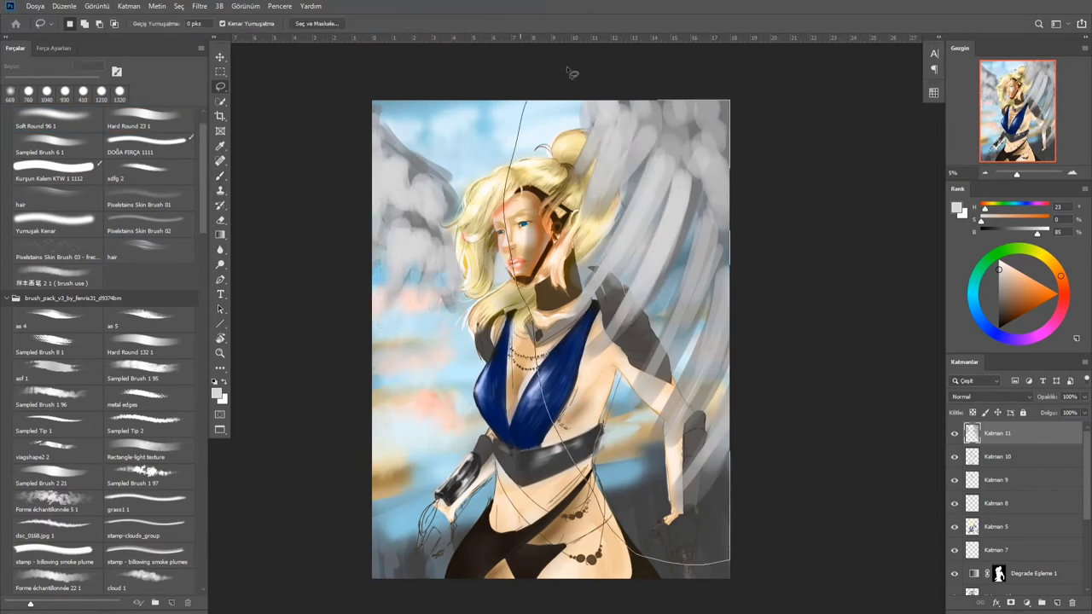
left_click_drag(751, 102, 699, 90)
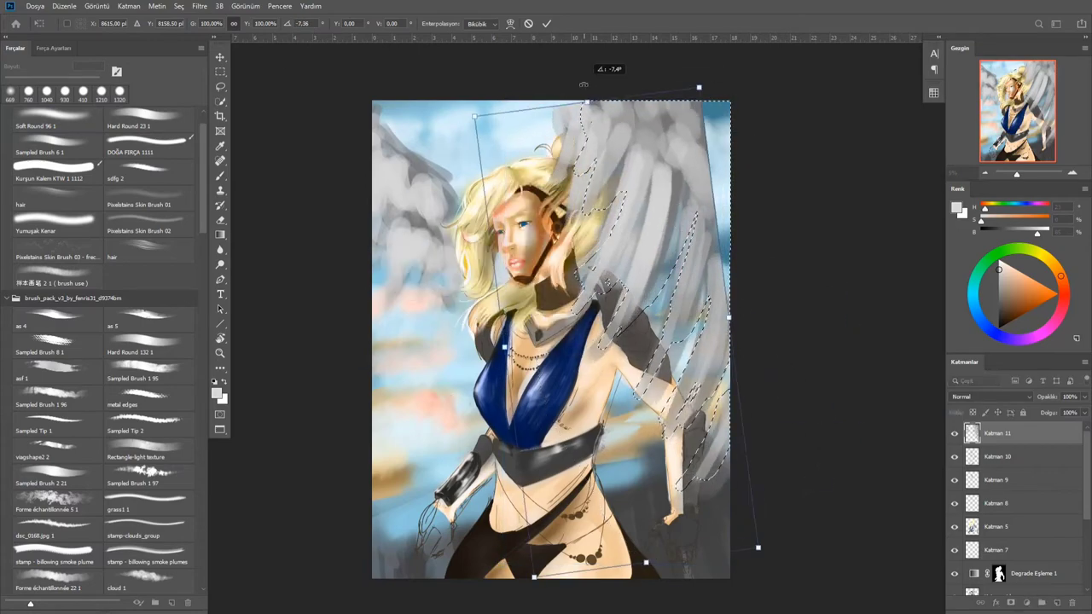
scroll(694, 285, "down", 1)
left_click(193, 6)
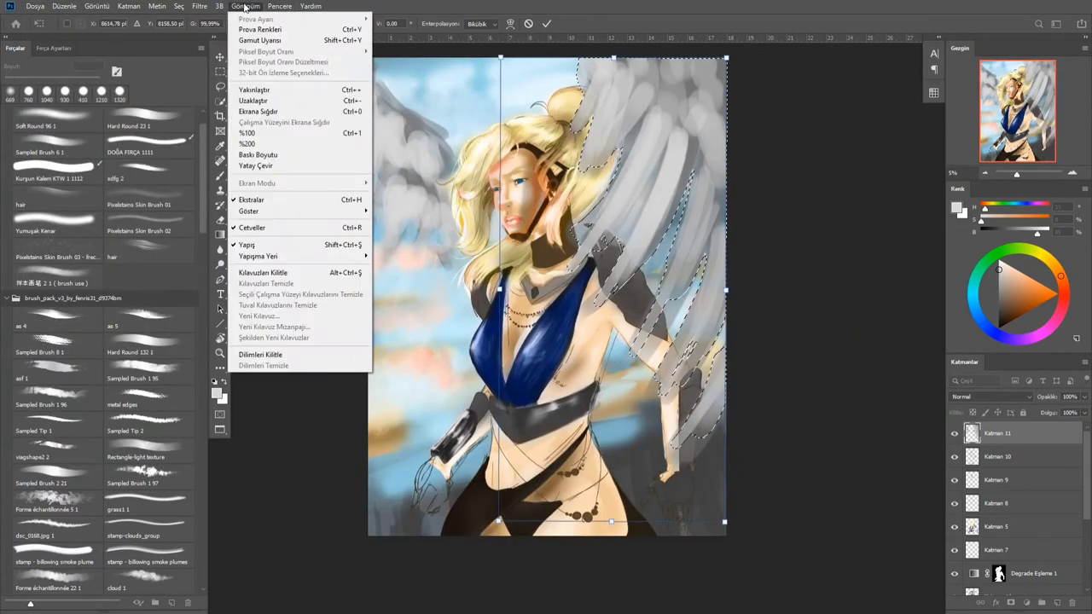
left_click(341, 29)
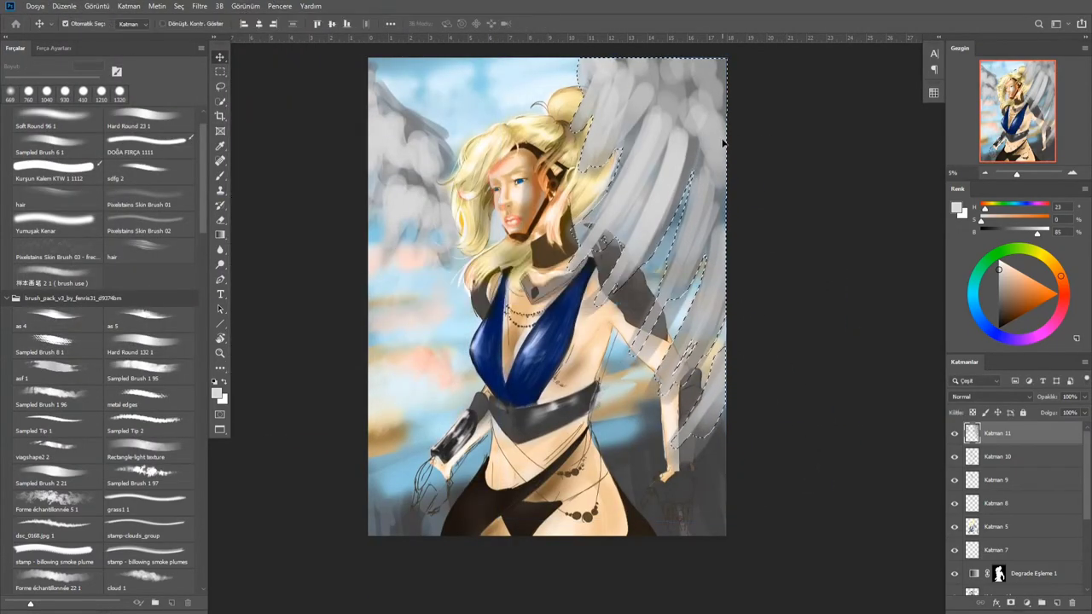
left_click_drag(648, 281, 704, 251)
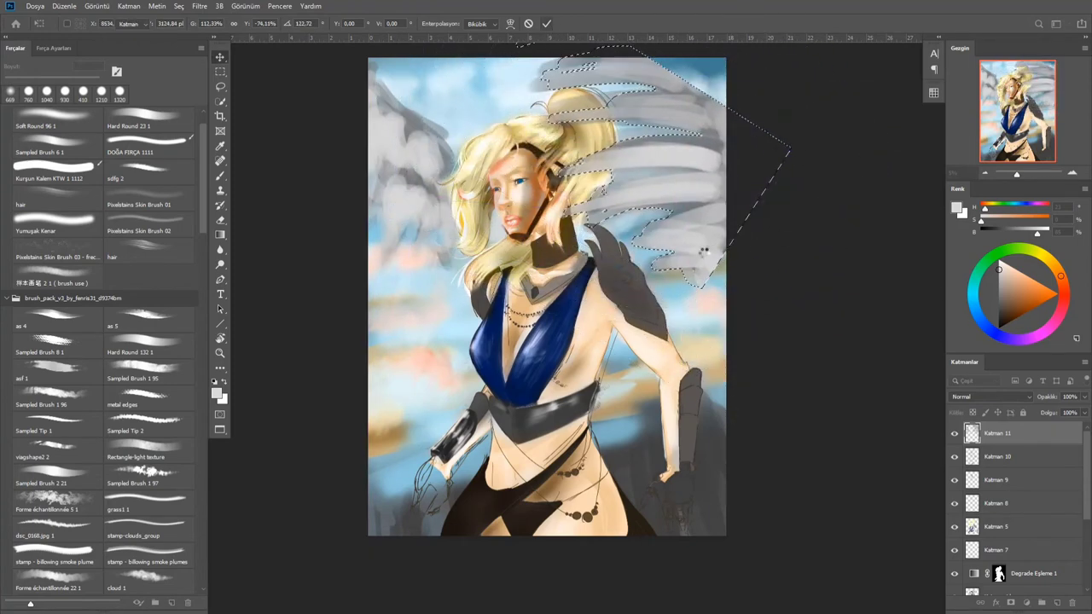
key("Return")
key("ctrl+d")
On a new layer above Katman 6, extend the rotated wing's feathers with sampled greys using a 760 px Hard Round brush
key("b")
mouse_move(733, 162)
left_mouse_down()
mouse_move(634, 85)
mouse_move(774, 199)
left_mouse_up()
left_click(701, 297, "alt")
left_click(716, 282, "ctrl")
key("ctrl+bracketright")
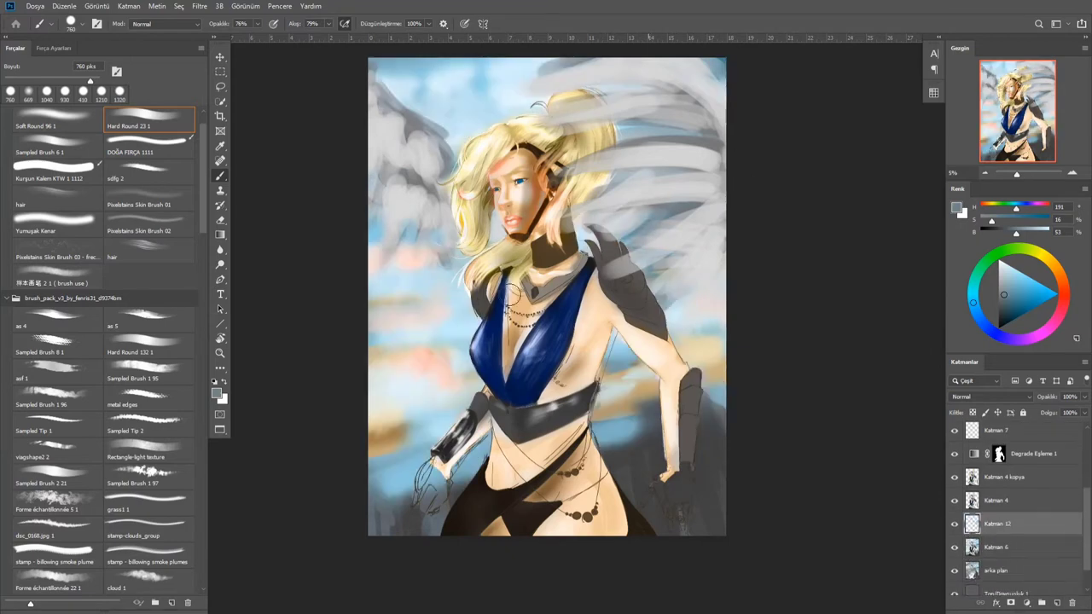
left_click(716, 129, "alt")
left_click(690, 287, "alt")
left_click_drag(503, 79, 725, 111)
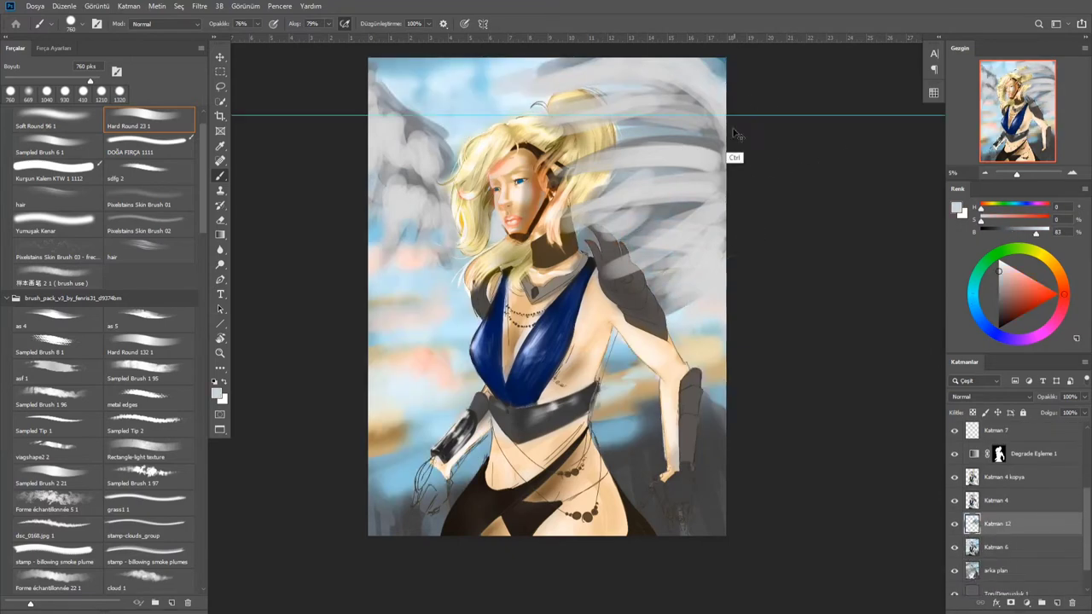
left_click(493, 223, "ctrl")
Group the Katman 8, Katman 9 and Katman 10 tint layers
left_click(955, 459)
key("ctrl+g")
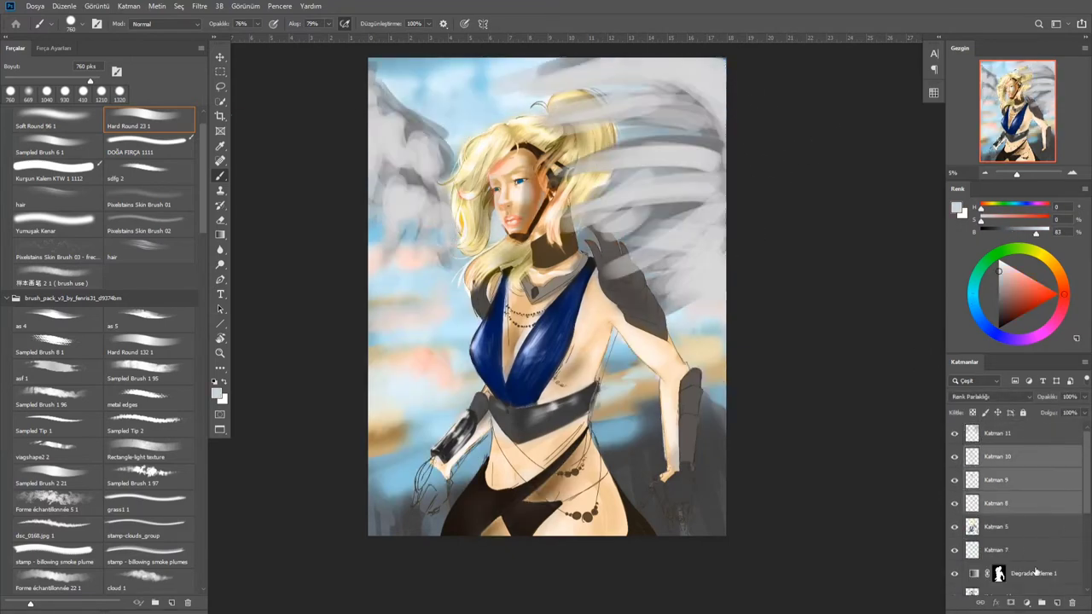
left_click(967, 451)
left_click_drag(1032, 516, 1044, 461)
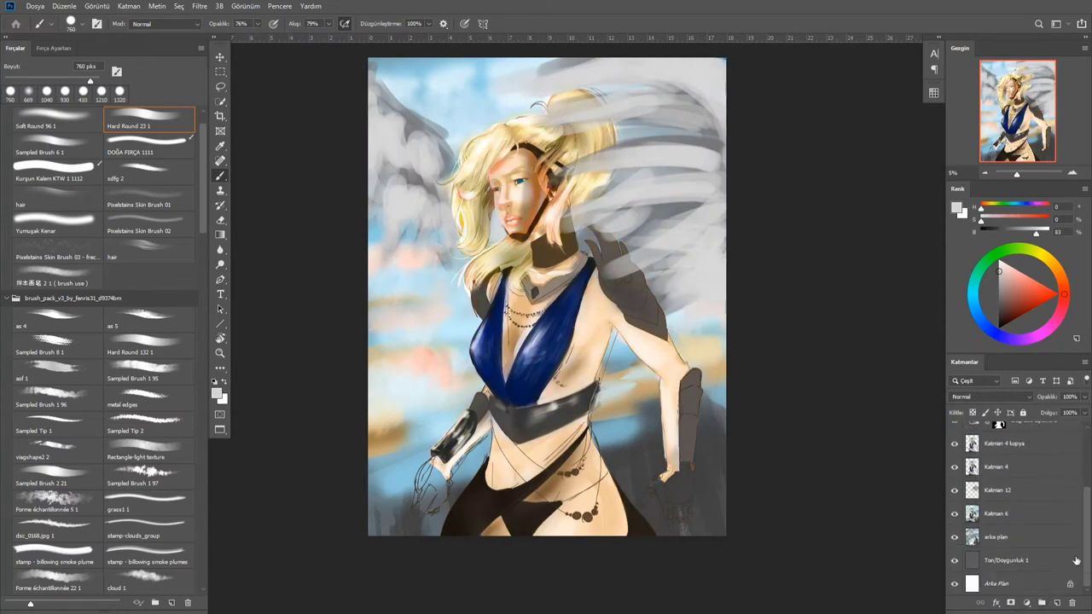
Paint lighter feather strokes in grey of B 94 over both wings with a 480 px Hard Round brush
left_click_drag(1035, 229, 1042, 230)
left_click_drag(665, 73, 529, 81)
key("bracketleft")
key("bracketleft")
key("bracketleft")
left_click_drag(375, 137, 450, 183)
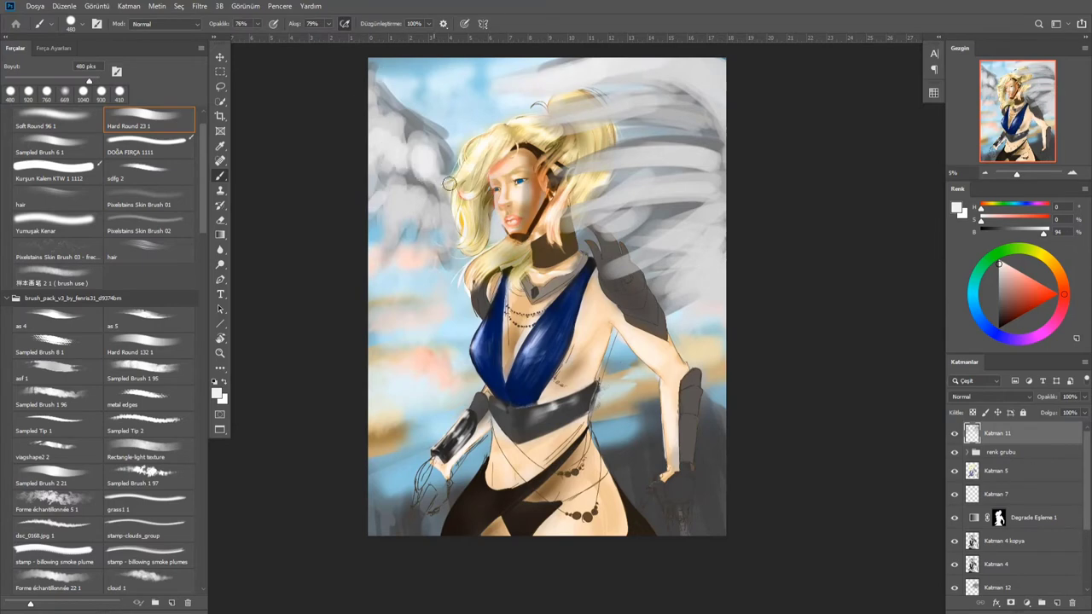
Rename layer Katman 12 as kanat alt and layer Katman 11 as kanat üst
scroll(58, 139, "up", 1)
left_click(1001, 587)
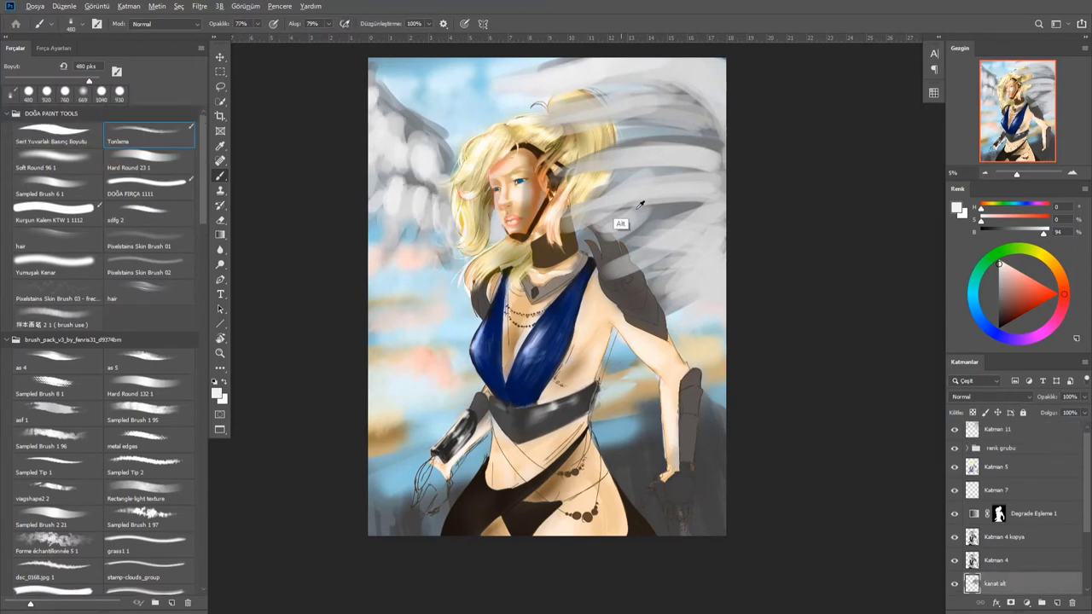
left_click(639, 204, "alt")
double_click(1002, 429)
scroll(483, 215, "up", 3)
key("bracketleft")
key("bracketleft")
key("bracketleft")
key("bracketleft")
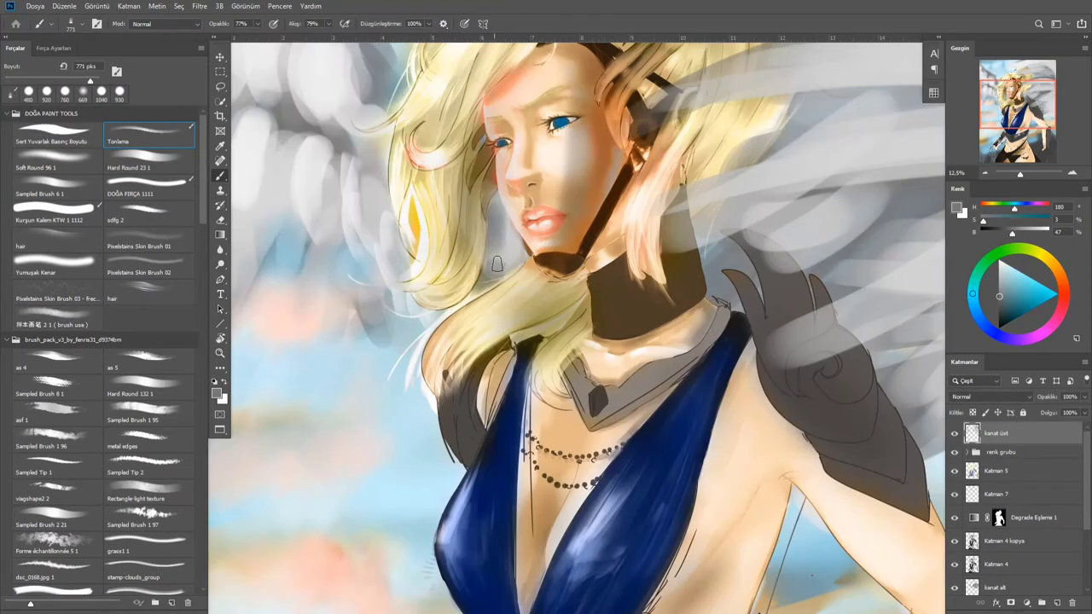
key("Return")
Paint white feather highlights over both wings on the kanat üst layer with a 771 px Tonlama brush
scroll(381, 337, "down", 3)
scroll(381, 336, "up", 1)
key("alt+period")
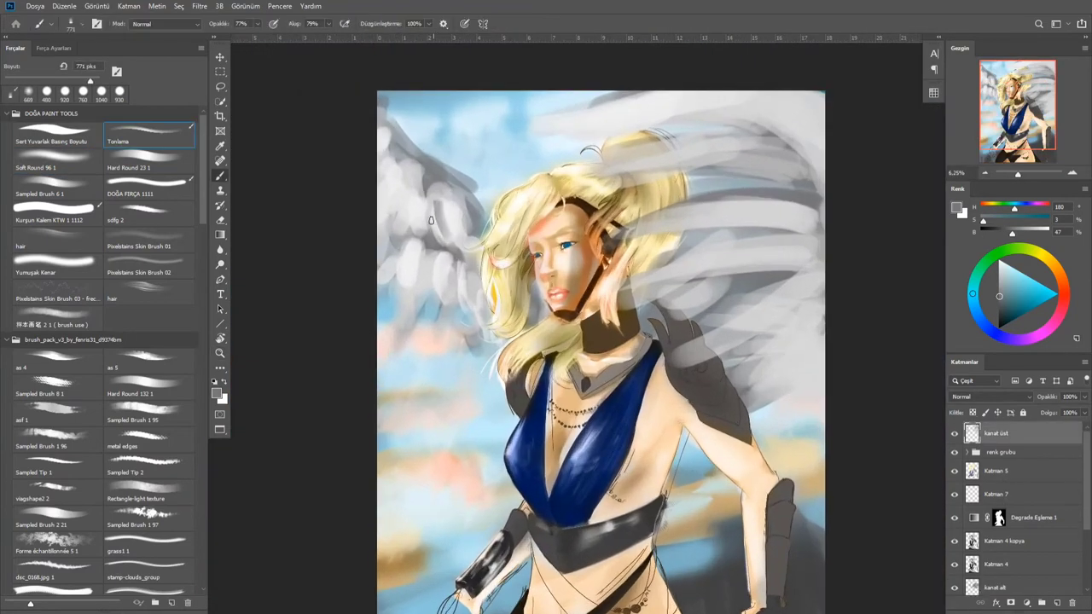
key("x")
left_click_drag(409, 260, 439, 290)
left_click_drag(618, 235, 767, 196)
left_click_drag(588, 170, 746, 128)
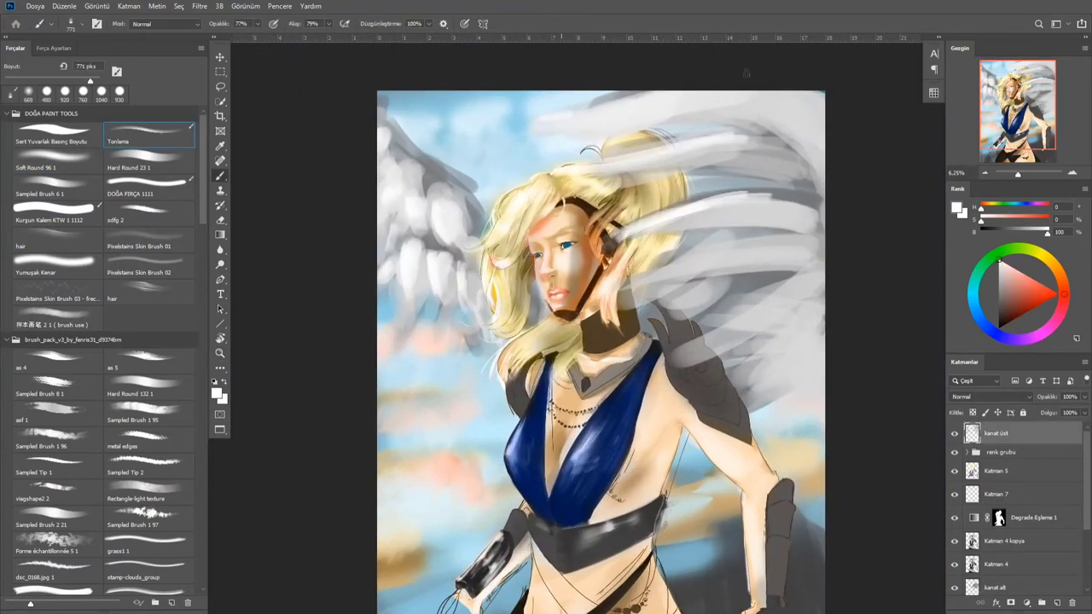
left_click_drag(576, 116, 819, 94)
left_click_drag(704, 132, 823, 111)
left_click_drag(571, 200, 803, 160)
left_click_drag(621, 198, 820, 172)
left_click_drag(648, 186, 810, 153)
left_click_drag(646, 154, 780, 105)
left_click_drag(649, 282, 785, 237)
Add broad white feather strokes to the lower part of the large wing, using a 448 px Hard Round brush for part of them
key("period")
key("period")
left_click_drag(669, 341, 823, 277)
left_click_drag(597, 192, 810, 209)
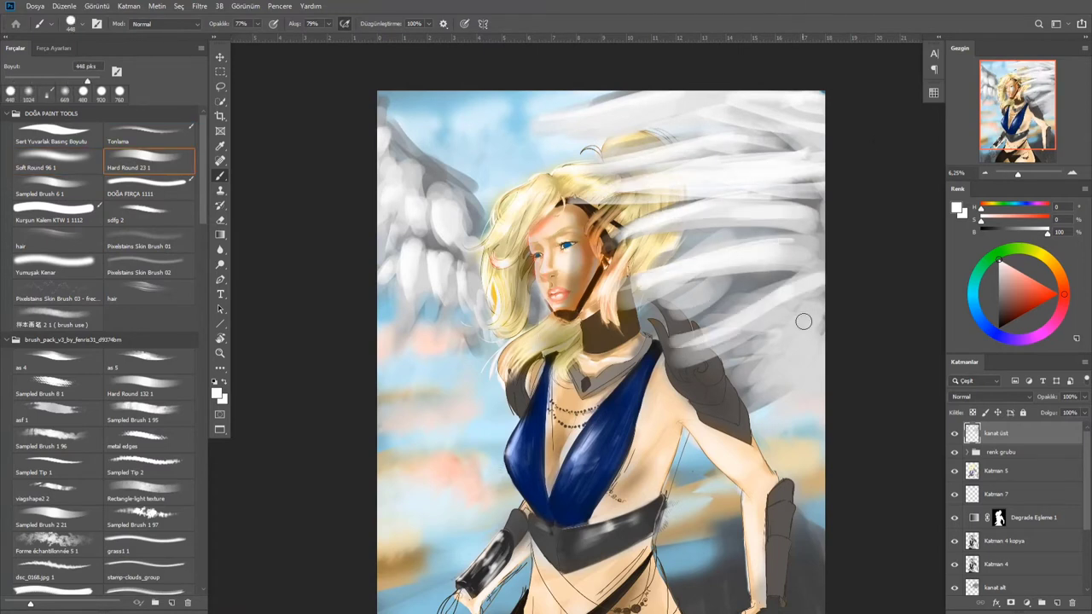
left_click_drag(695, 341, 823, 290)
key("comma")
left_click_drag(648, 324, 823, 254)
key("comma")
left_click_drag(667, 350, 823, 294)
left_click_drag(684, 409, 808, 359)
Blend sampled greys into the large wing and brighten the smaller wing's leading edge with the Tonlama brush
key("bracketright")
key("bracketright")
key("bracketright")
left_click(804, 207, "alt")
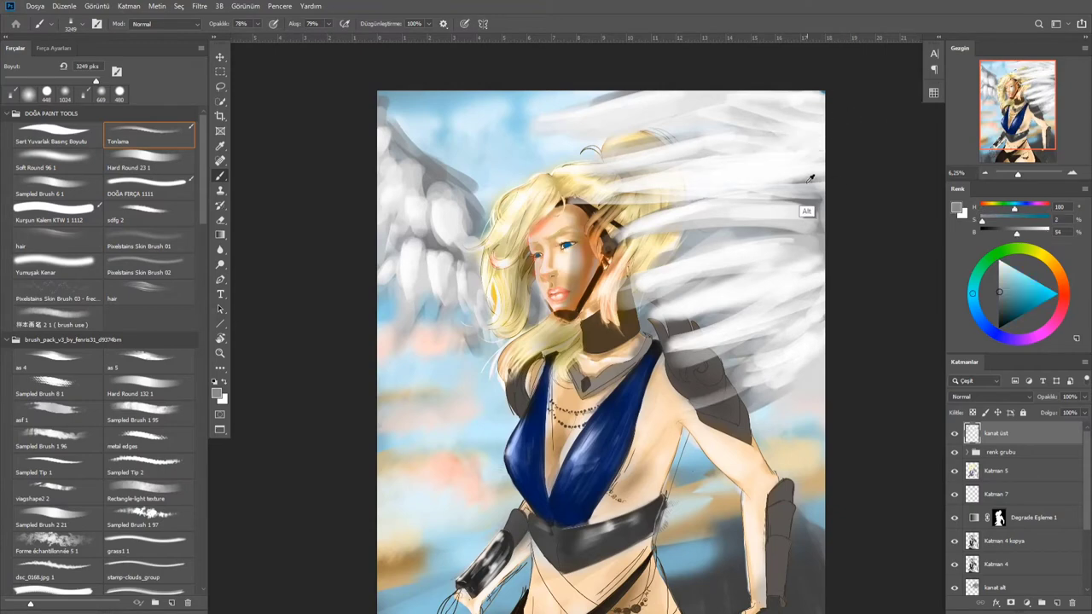
left_click_drag(683, 175, 806, 128)
left_click(767, 248, "alt")
left_click_drag(415, 122, 507, 72)
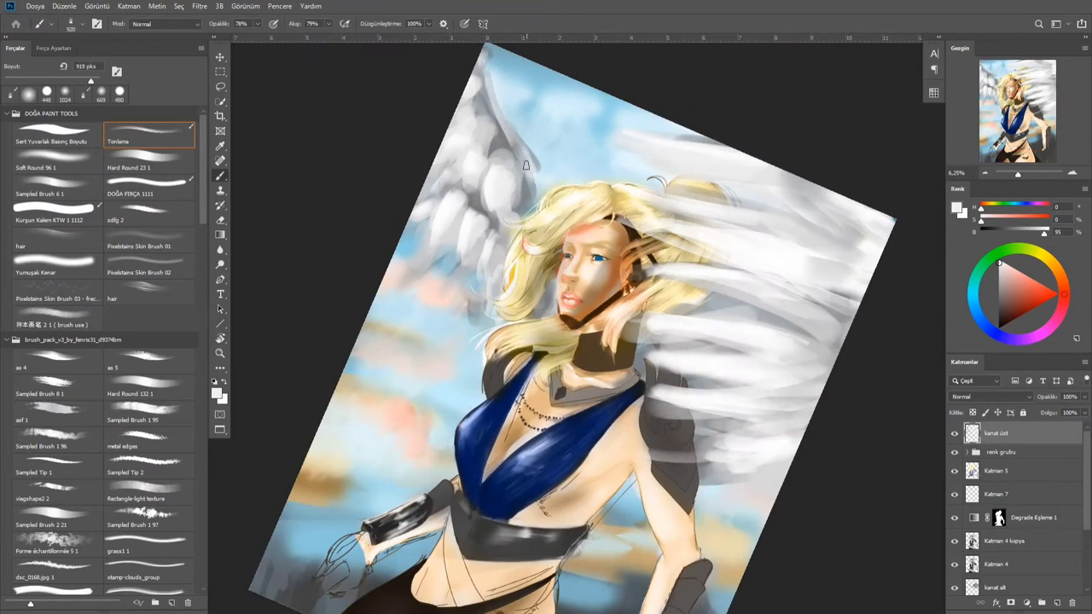
key("period")
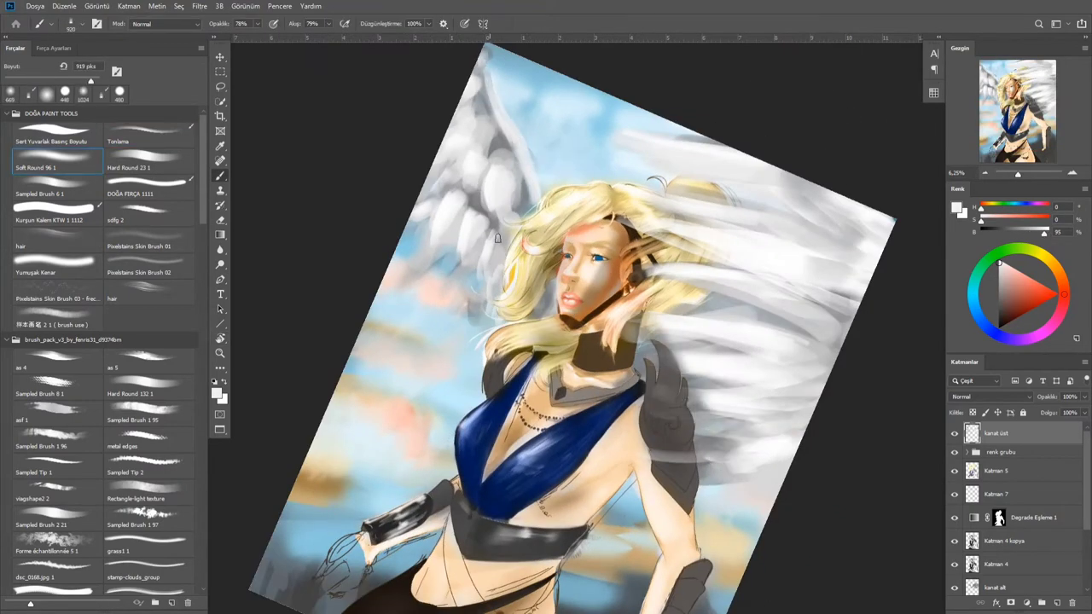
key("t")
key("Escape")
key("b")
On a new layer above kanat üst, paint fold shading on the dark skirt with sampled browns and a 419 px Tonlama brush
scroll(477, 341, "up", 3)
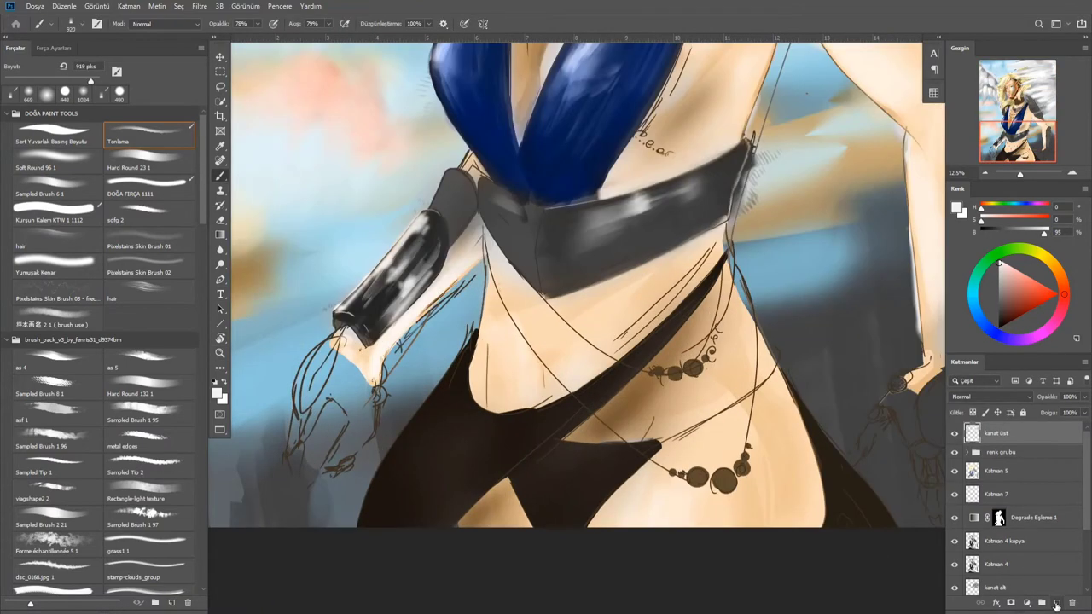
key("ctrl+shift+alt+n")
left_click(366, 512, "alt")
key("bracketleft")
key("bracketleft")
key("bracketleft")
key("bracketleft")
key("bracketleft")
mouse_move(523, 434)
left_mouse_down()
mouse_move(372, 541)
mouse_move(425, 422)
left_mouse_up()
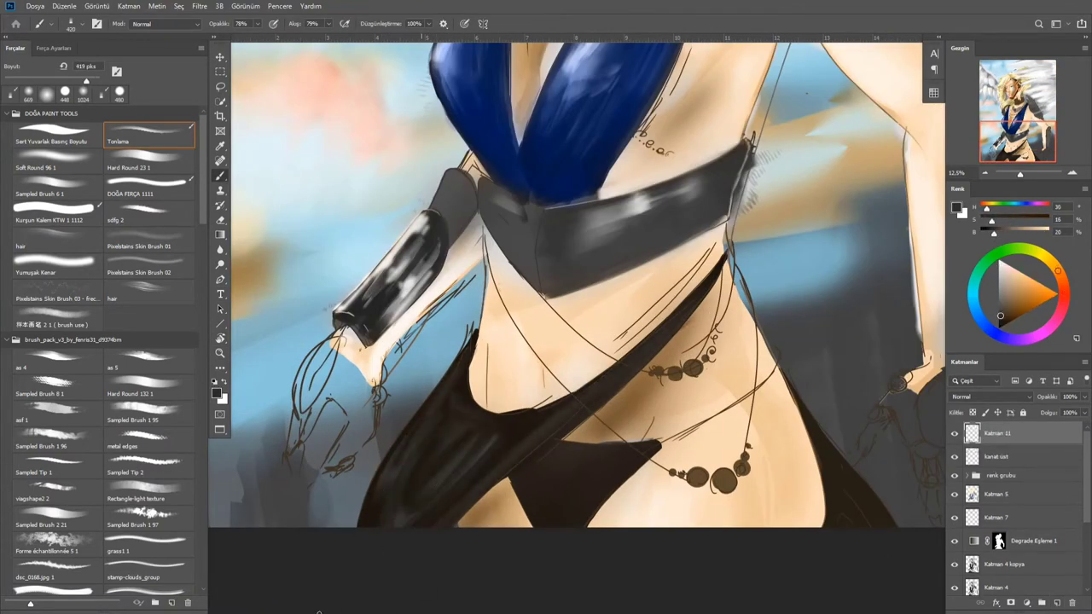
left_click_drag(379, 534, 326, 546)
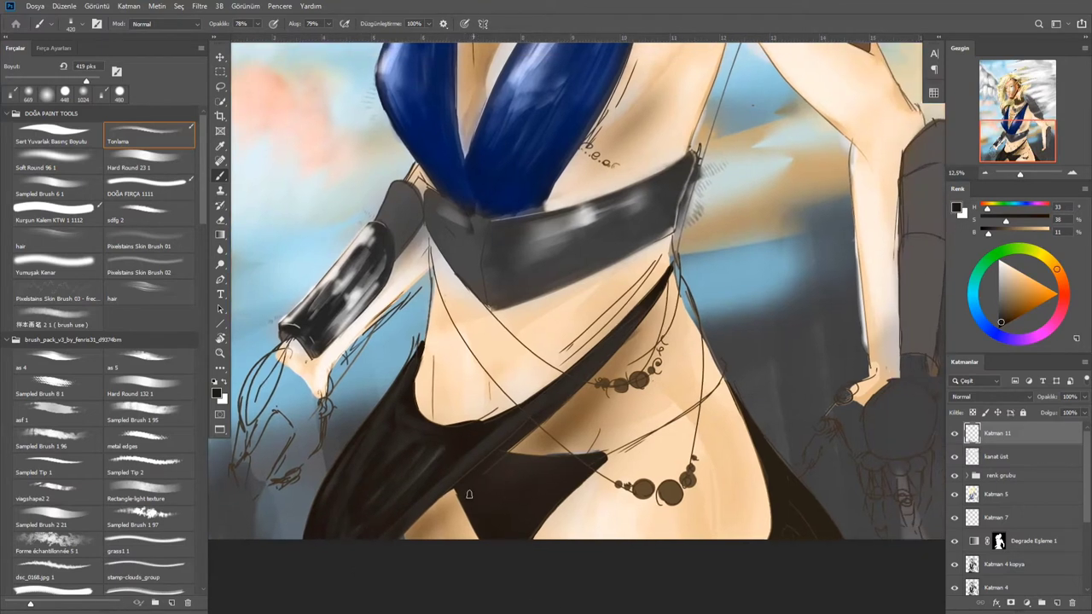
left_click_drag(596, 463, 618, 471)
On a new layer in Color blend mode, tint the skirt's draped cloth dark blue with a 513 px Soft Round brush
key("ctrl+shift+alt+n")
key("alt+shift+c")
key("period")
mouse_move(426, 401)
left_mouse_down()
mouse_move(381, 483)
mouse_move(380, 537)
left_mouse_up()
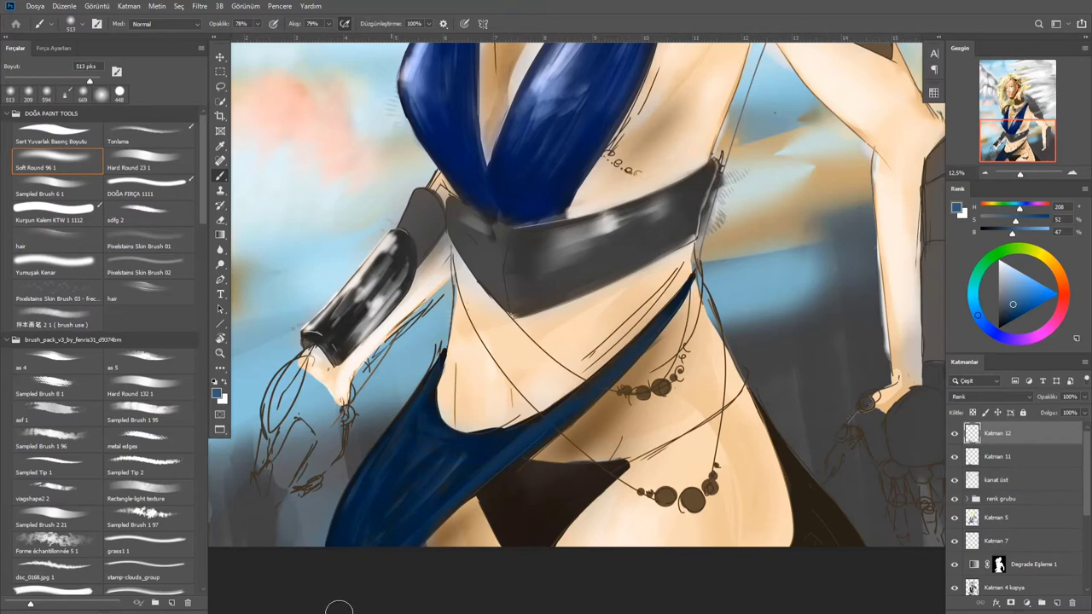
On another new layer, paint the largest bead of the lower hip chain as a light blue gem with the Soft Round brush
key("ctrl+minus")
scroll(569, 516, "up", 3)
key("ctrl+shift+alt+n")
left_click(561, 520)
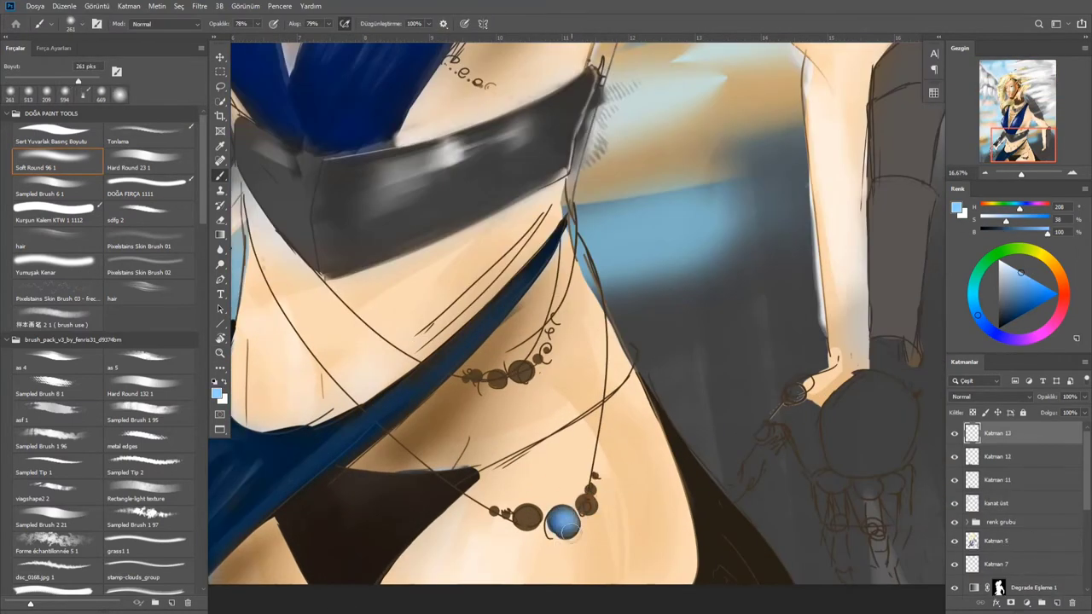
key("x")
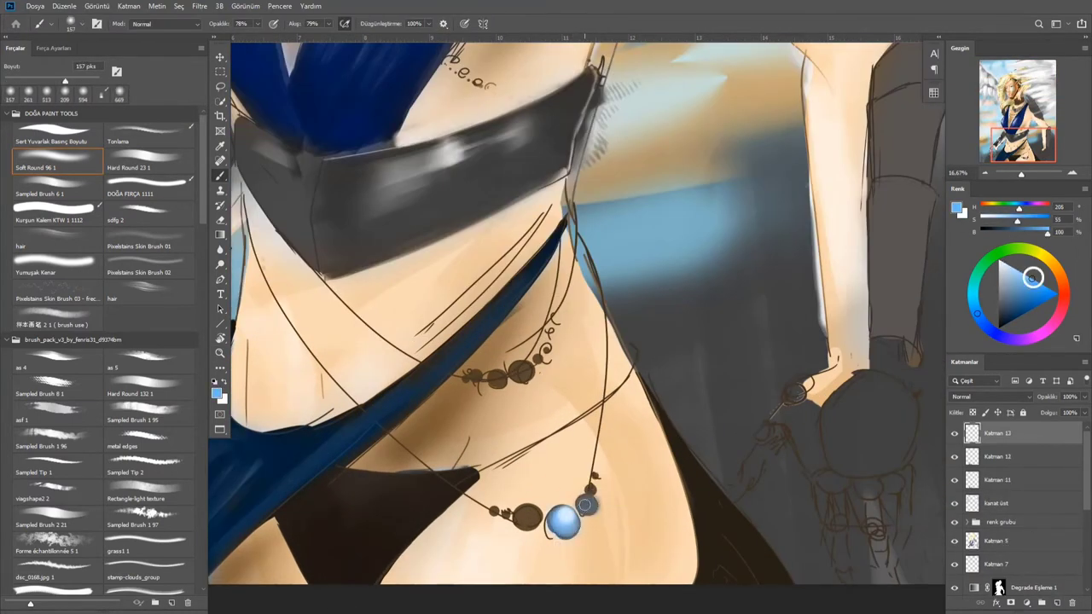
Paint sampled sky blues over the stray sketch lines between the torso and the arm on the Katman 4 kopya layer
key("ctrl+minus")
key("ctrl+minus")
scroll(572, 324, "up", 5)
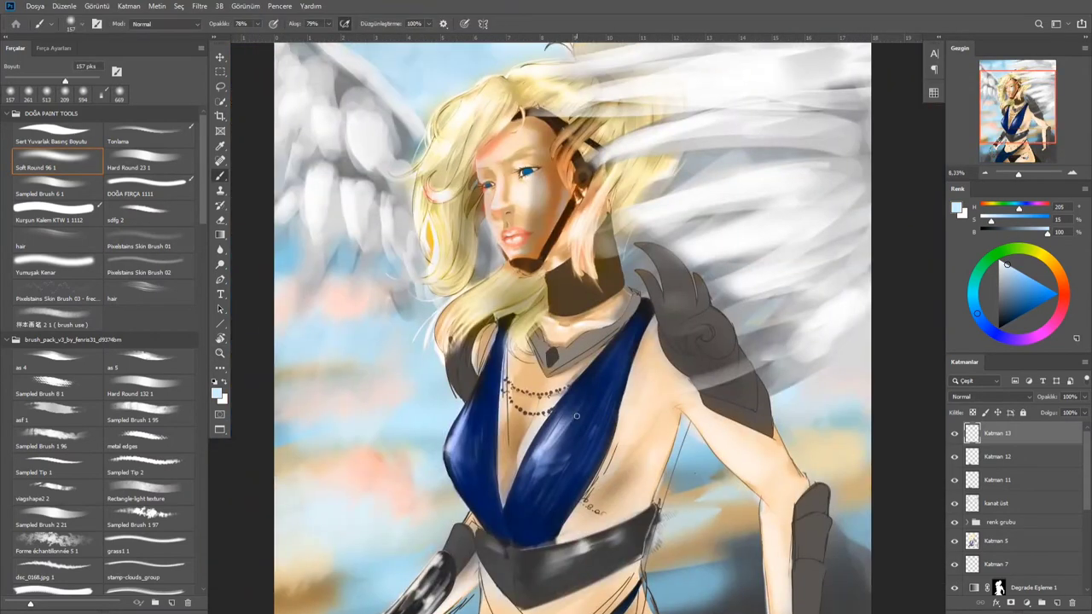
scroll(1014, 503, "down", 3)
left_click(989, 466)
scroll(990, 503, "up", 3)
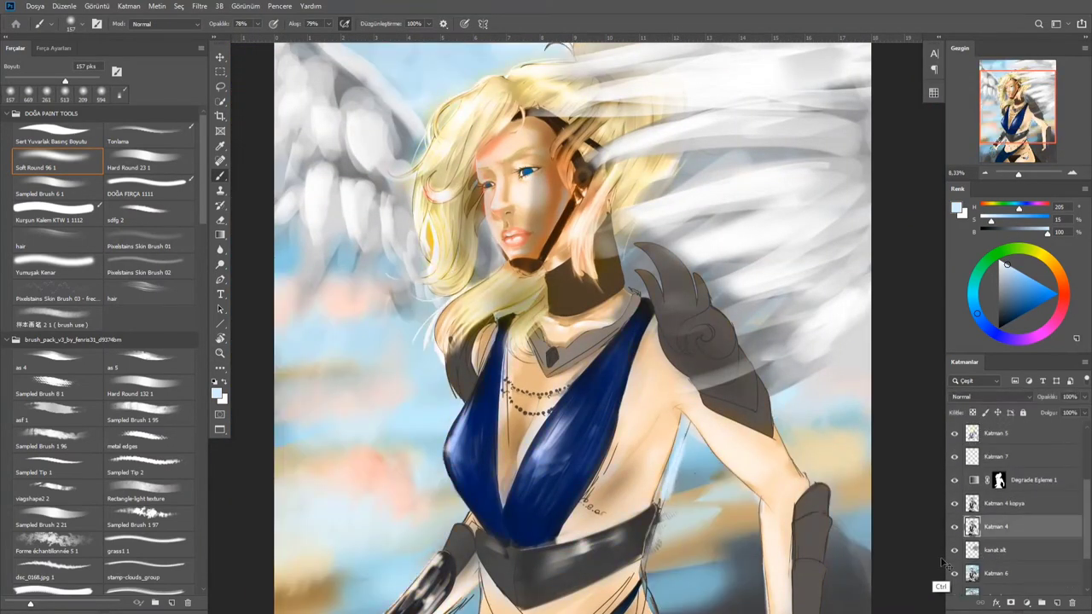
left_click(989, 573)
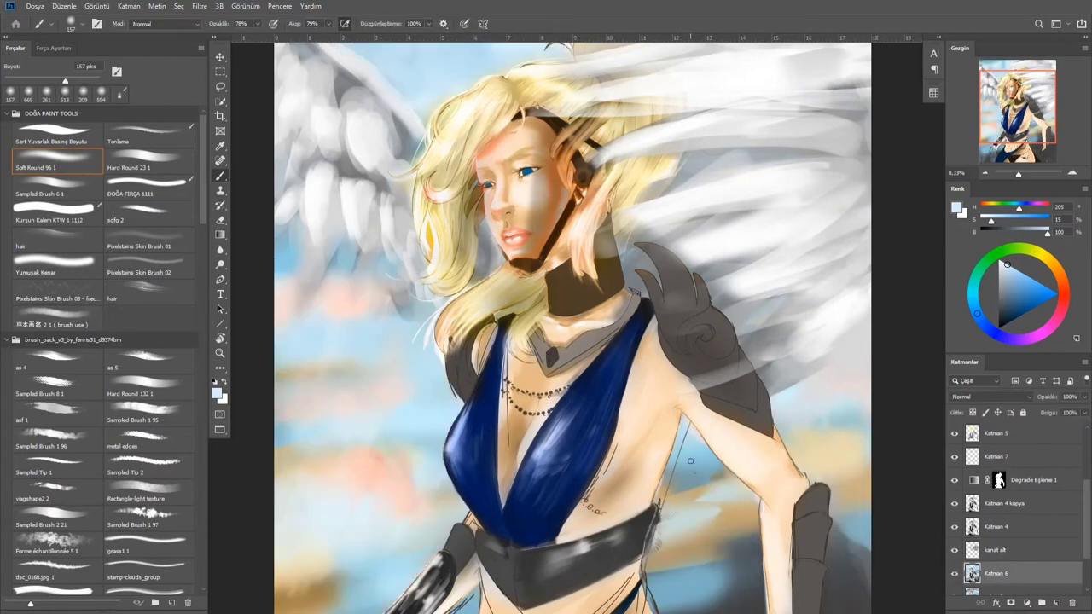
left_click(690, 461, "alt")
key("ctrl+plus")
key("ctrl+plus")
scroll(597, 384, "down", 3)
key("alt+bracketright")
key("alt+bracketright")
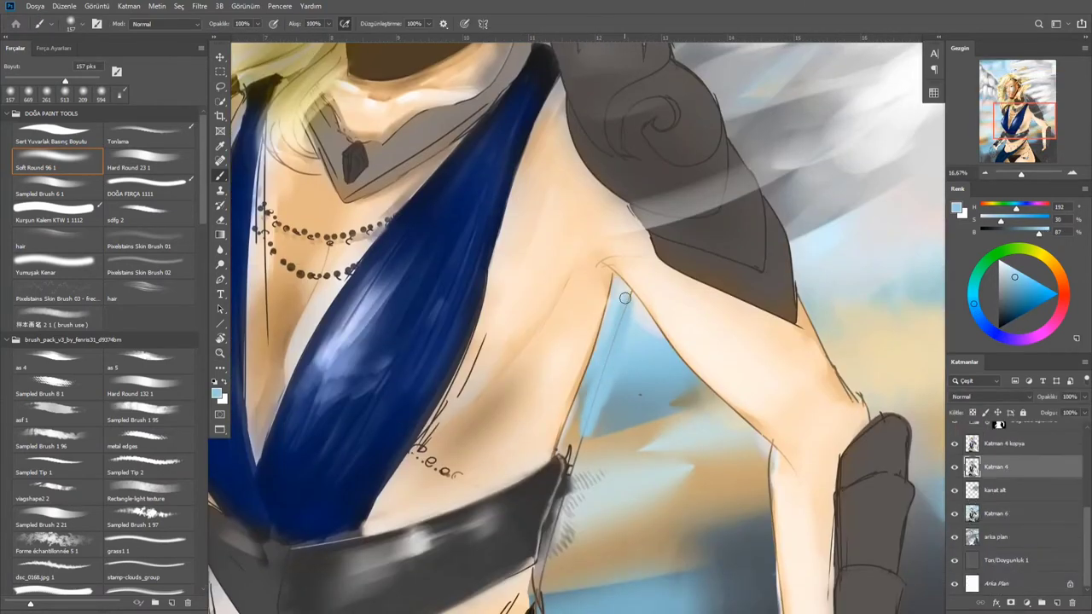
key("alt+bracketright")
left_click(601, 414, "alt")
left_click(567, 450, "alt")
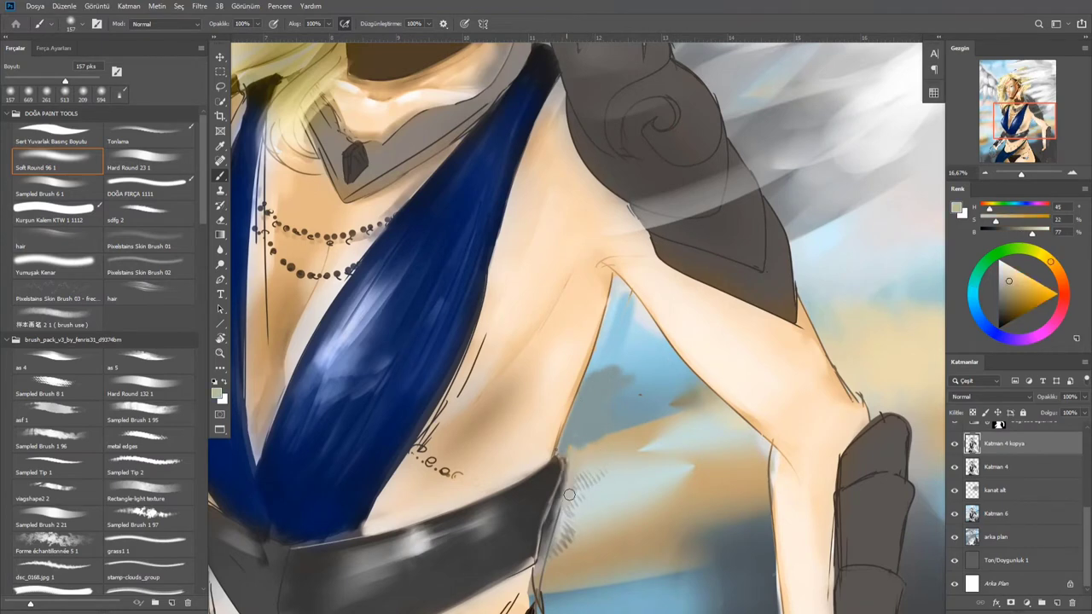
Cover the hatching marks beside the belt's back edge with sampled background tan using the Soft Round brush
mouse_move(563, 461)
left_mouse_down()
mouse_move(585, 580)
mouse_move(675, 352)
mouse_move(671, 308)
left_mouse_up()
key("bracketright")
key("bracketright")
key("bracketright")
key("shift+alt+bracketleft")
key("alt+bracketright")
key("alt+bracketright")
key("alt+bracketright")
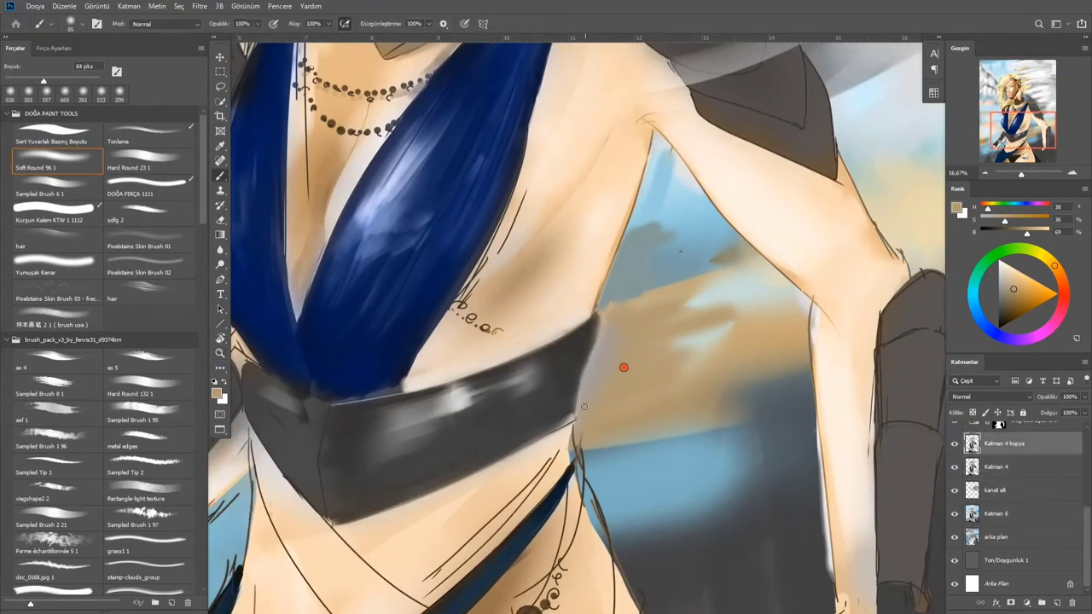
key("bracketleft")
key("bracketleft")
key("bracketleft")
key("bracketleft")
key("bracketleft")
key("bracketleft")
key("bracketleft")
key("bracketleft")
Paint sampled pale sky colour over the hatching marks beside the dress's chest contour with the Soft Round brush
key("ctrl+0")
scroll(509, 329, "up", 2)
left_click(509, 329, "alt")
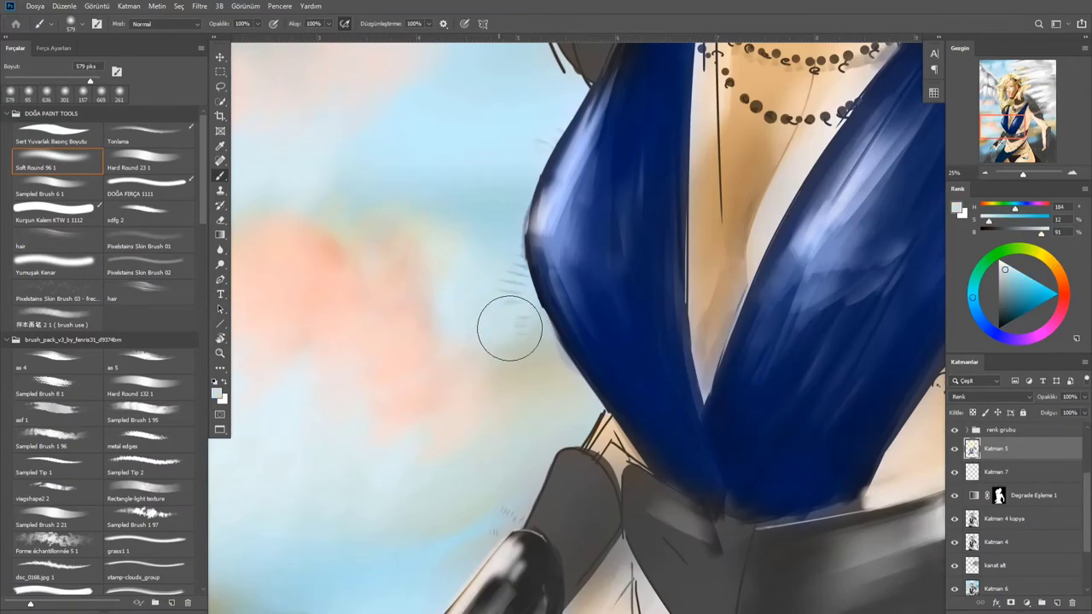
key("alt+bracketleft")
key("alt+bracketleft")
key("alt+bracketleft")
key("alt+bracketleft")
Tint the gap under the armpit with sampled sky blue on Katman 5 using a Soft Round brush of about 169 px
scroll(450, 262, "down", 5)
key("bracketleft")
key("bracketleft")
key("bracketleft")
key("bracketleft")
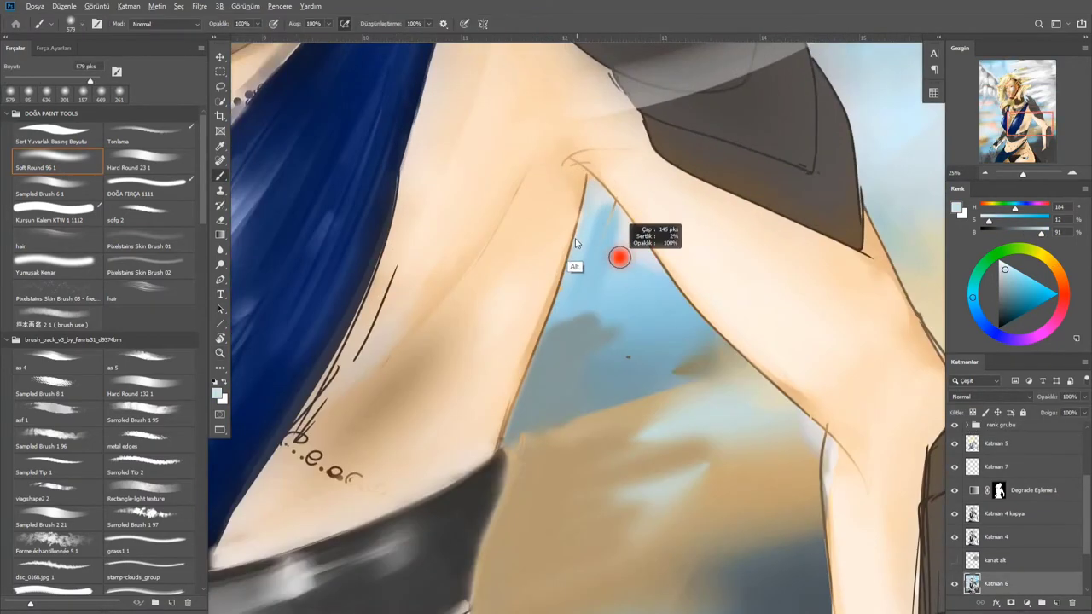
key("alt+bracketright")
key("alt+bracketright")
key("alt+bracketright")
key("alt+bracketright")
left_click(619, 287, "alt")
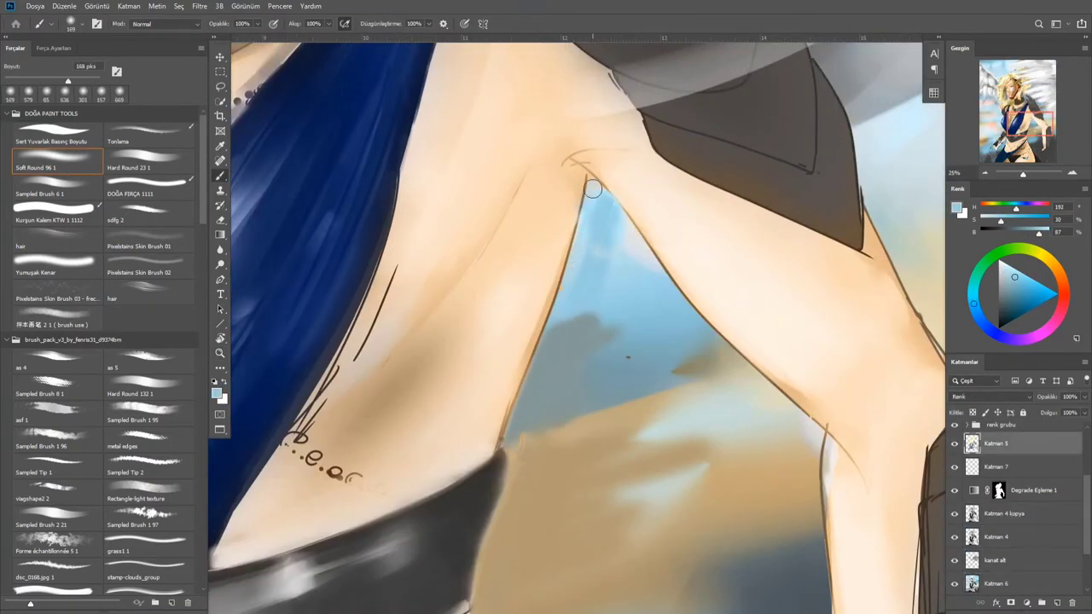
Warm the edges of the torso and upper arm on Katman 5 with a sampled skin tone and a 208 px Soft Round brush
left_click(559, 307, "alt")
key("bracketright")
key("bracketright")
key("bracketright")
key("bracketright")
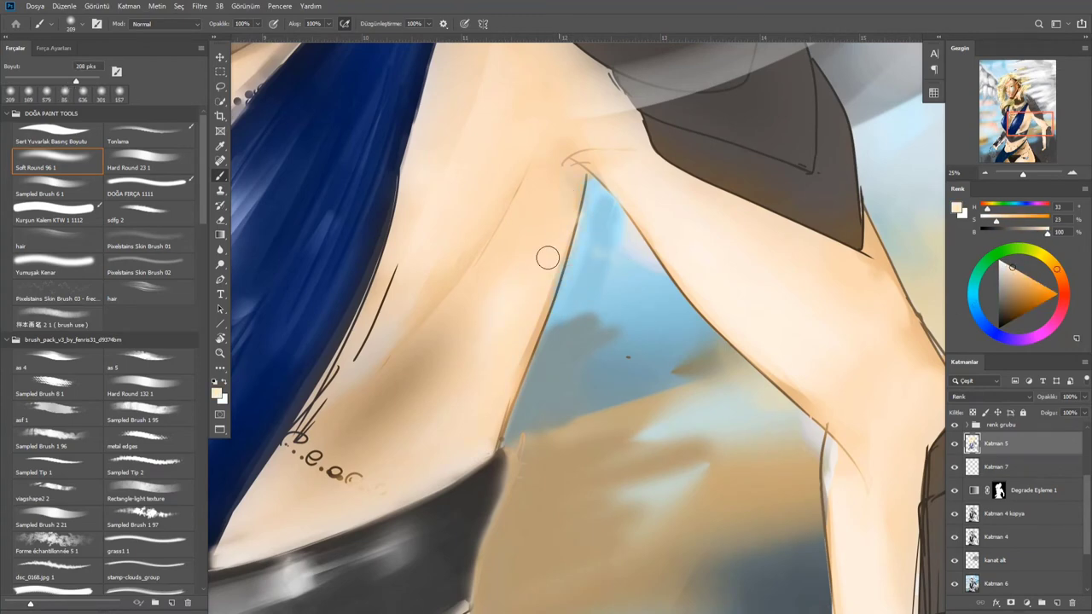
scroll(547, 258, "down", 5)
left_click(548, 257, "alt")
On a new layer above Katman 4 kopya, shade the small shoulder armour in grey of B 60 with a 402 px Tonlama brush
key("alt+bracketright")
key("alt+bracketright")
key("alt+bracketright")
key("z")
key("ctrl+0")
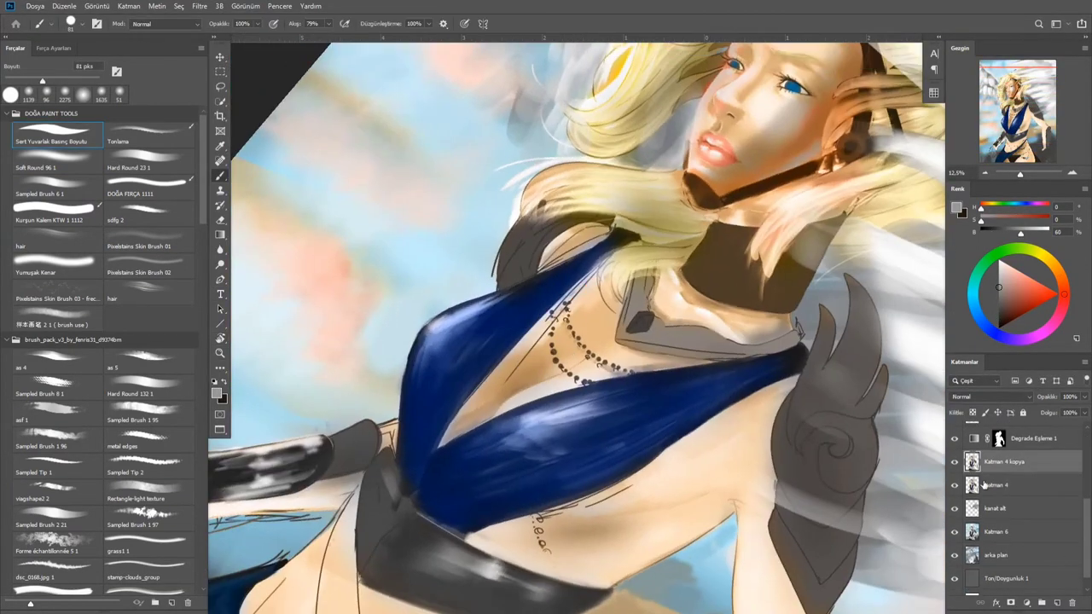
left_click_drag(521, 247, 503, 283)
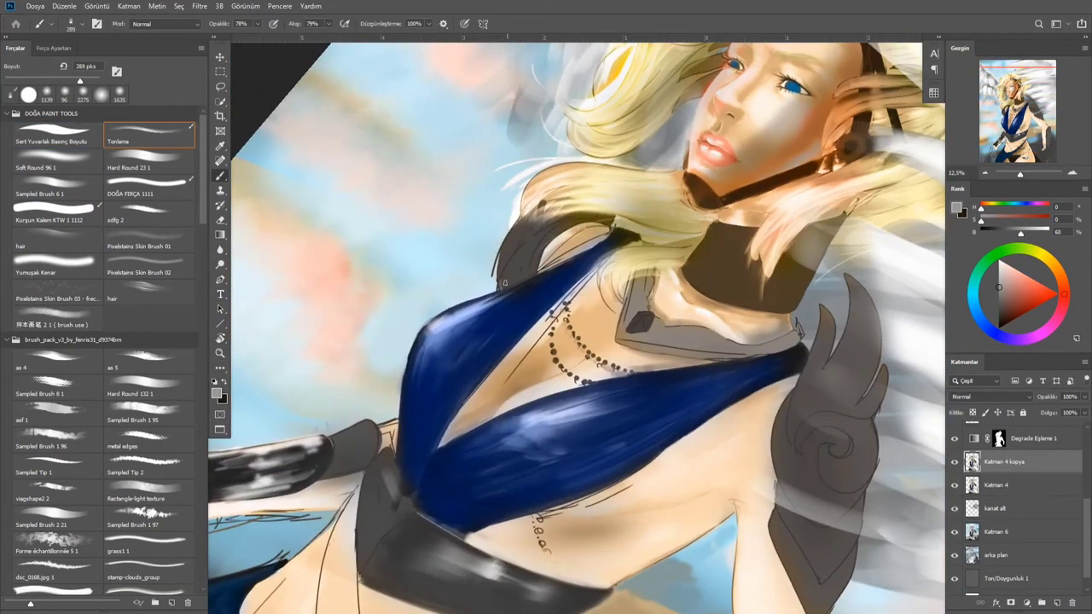
key("ctrl+shift+alt+n")
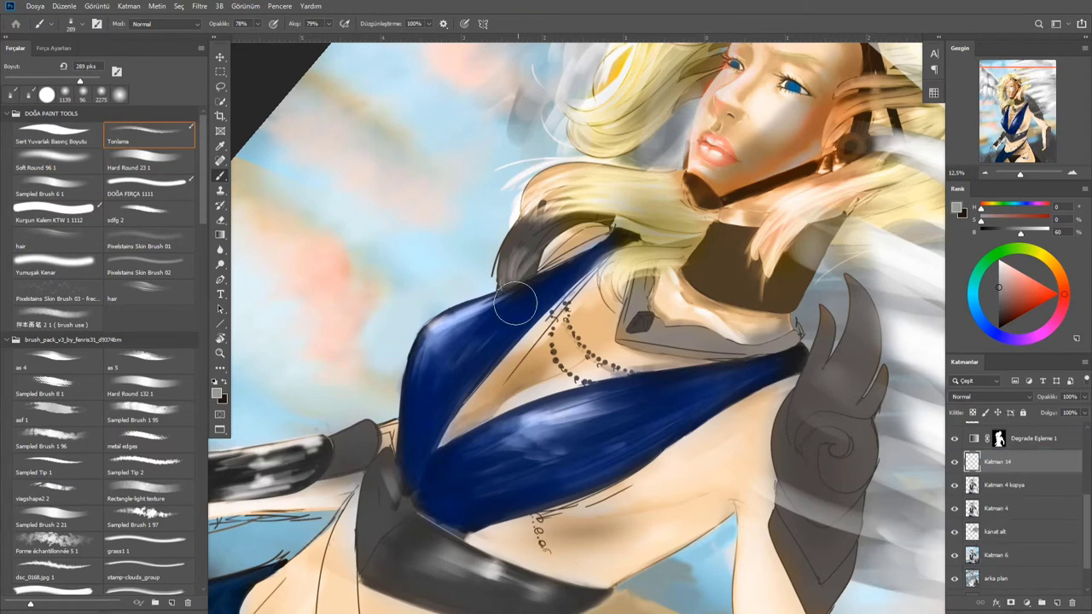
key("bracketright")
key("bracketright")
mouse_move(515, 303)
left_mouse_down()
mouse_move(502, 281)
mouse_move(534, 258)
mouse_move(504, 283)
mouse_move(571, 196)
mouse_move(545, 218)
mouse_move(600, 220)
left_mouse_up()
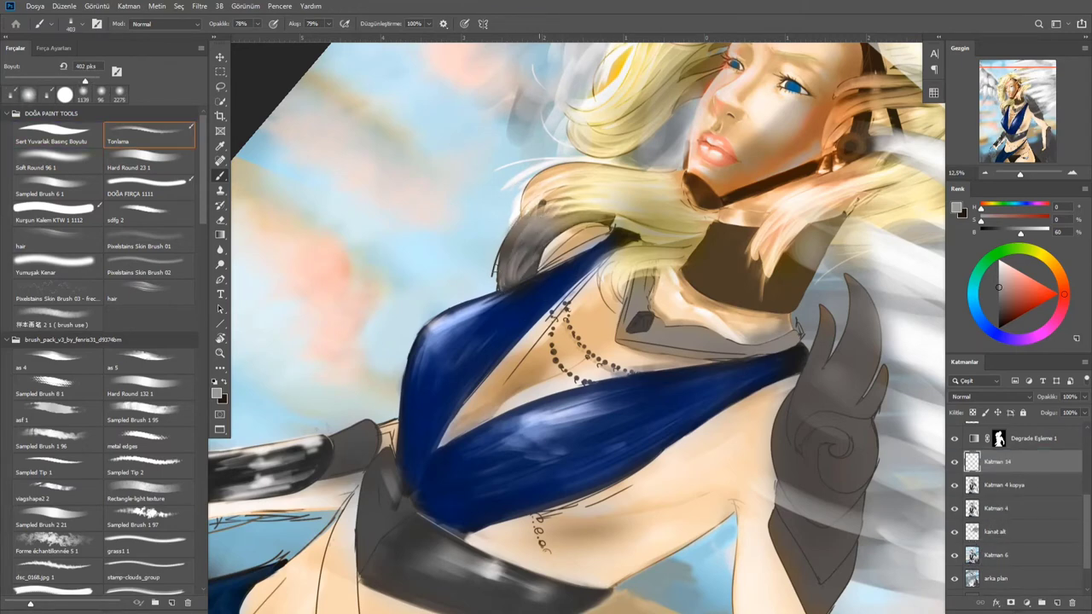
key("Escape")
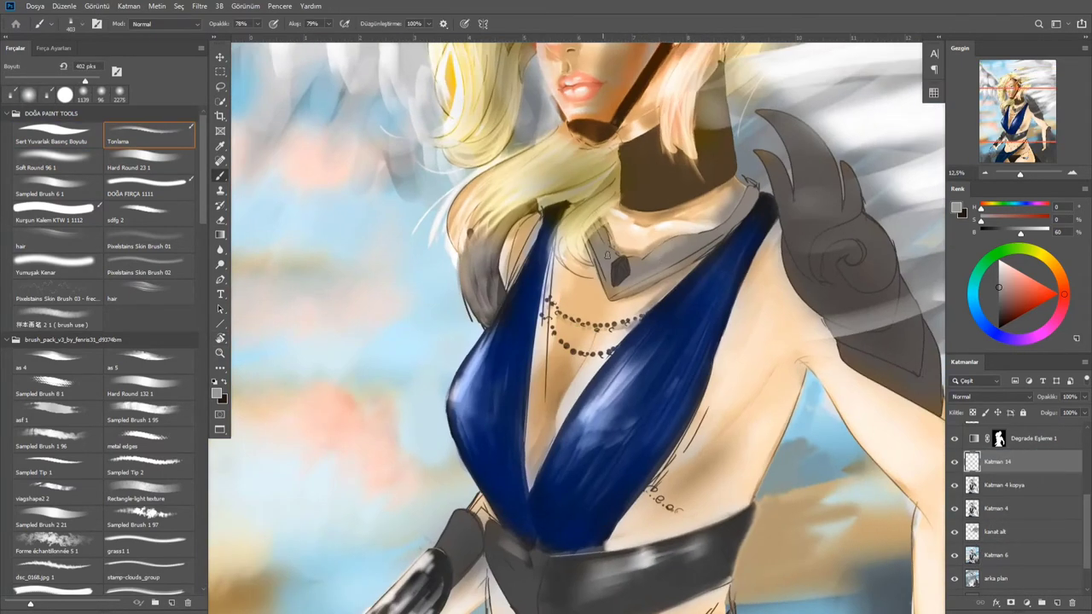
Move Katman 14 above Degrade Eşleme 1 and paint metallic highlights on the collar in grey of B 80, raising brush opacity to 91%
key("ctrl+bracketright")
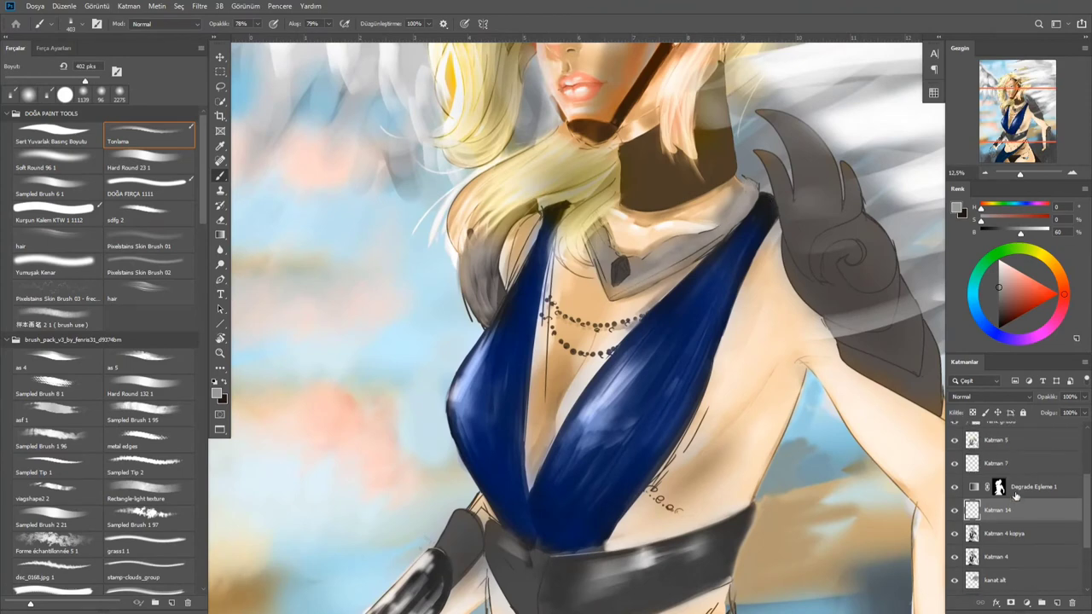
scroll(995, 485, "up", 2)
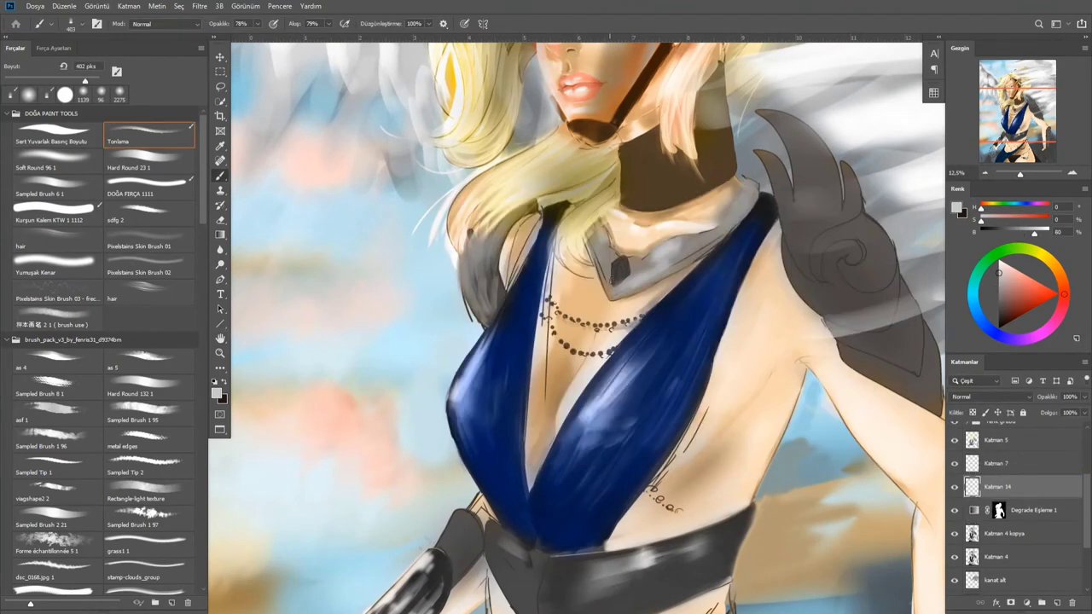
key("bracketleft")
key("bracketleft")
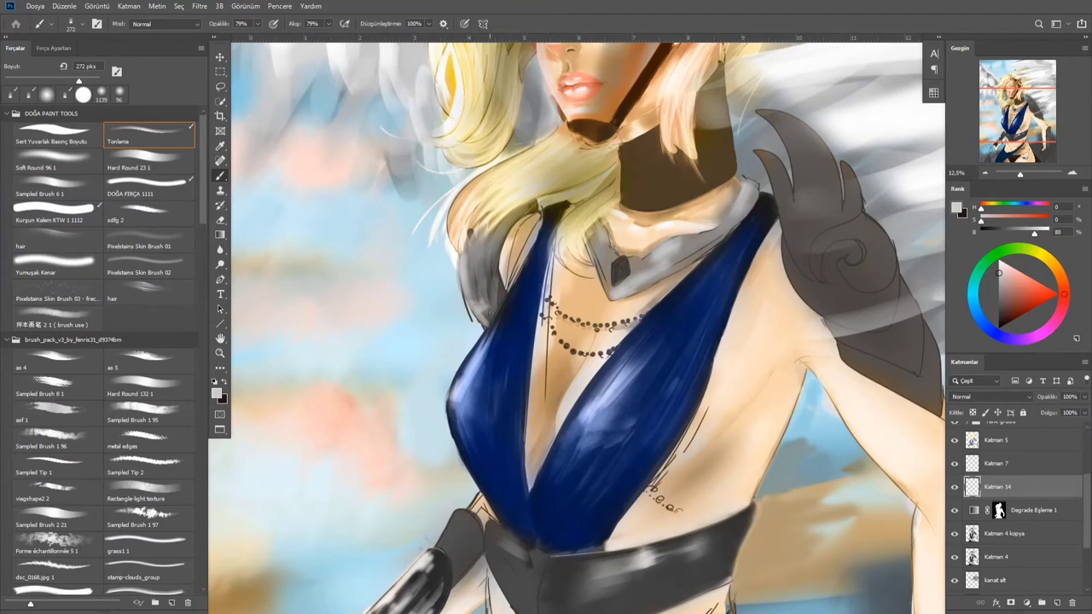
scroll(577, 324, "down", 3)
scroll(463, 375, "up", 3)
scroll(469, 222, "right", 3)
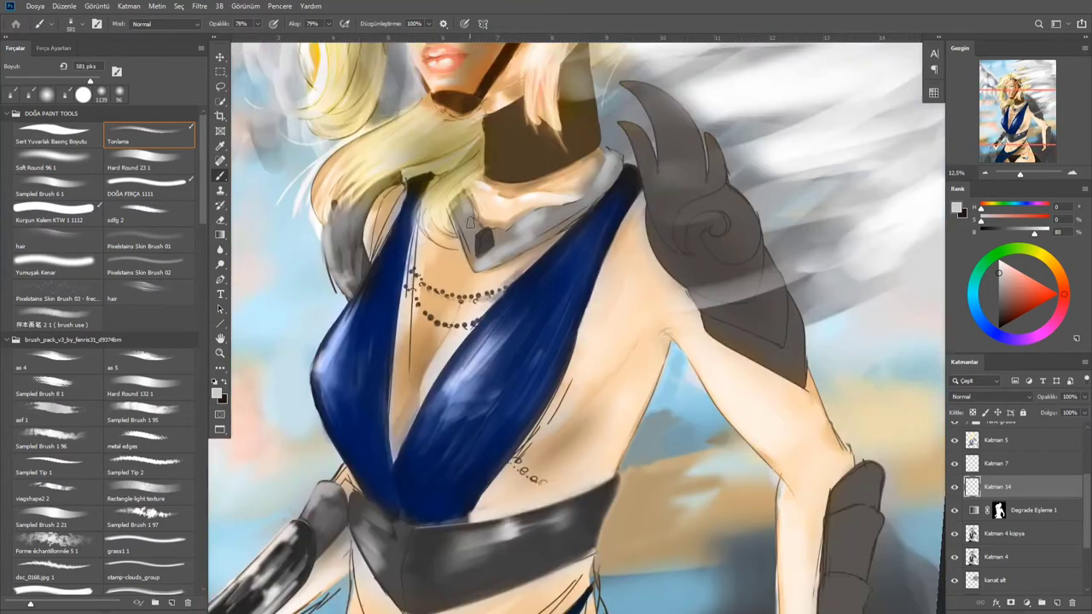
left_click_drag(558, 213, 546, 212)
key("9")
key("1")
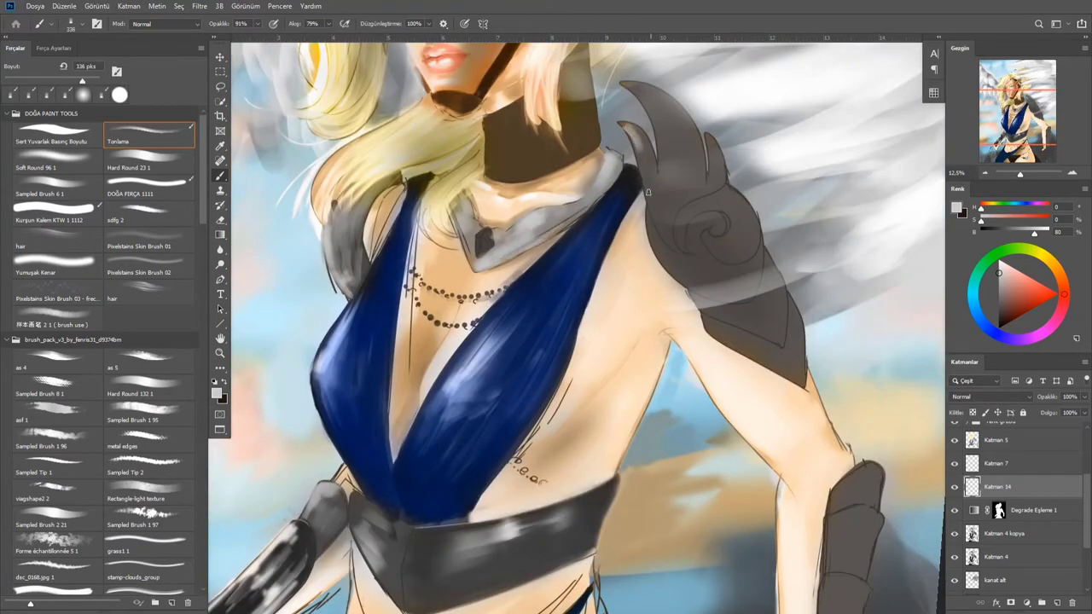
Highlight the large shoulder armour's spiral in light grey and move Katman 14 to the top of the stack as metal parlaması
key("r")
left_click_drag(674, 179, 724, 286)
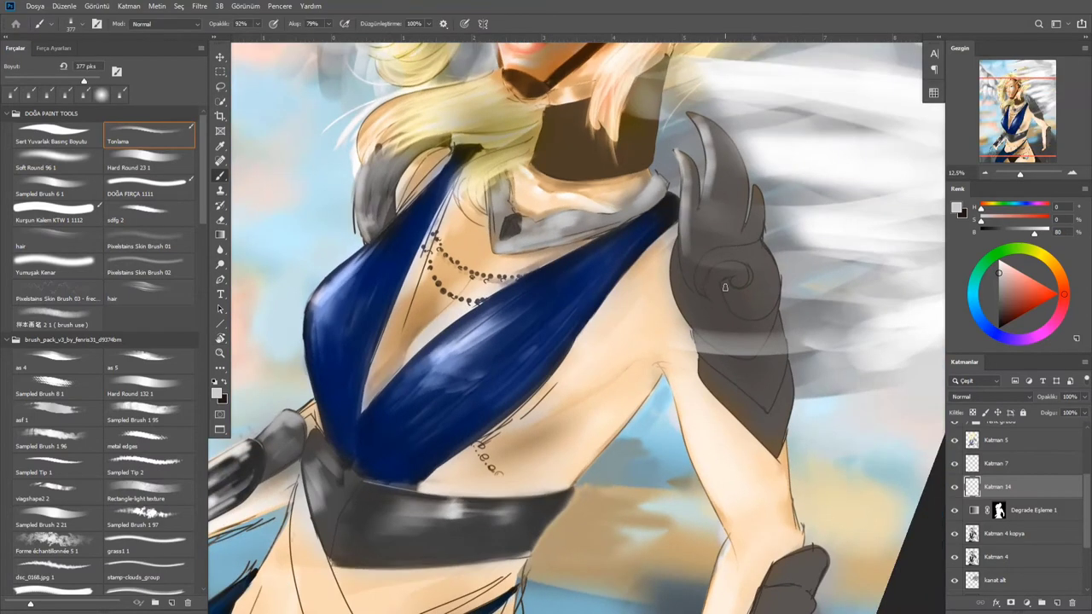
scroll(1003, 488, "up", 5)
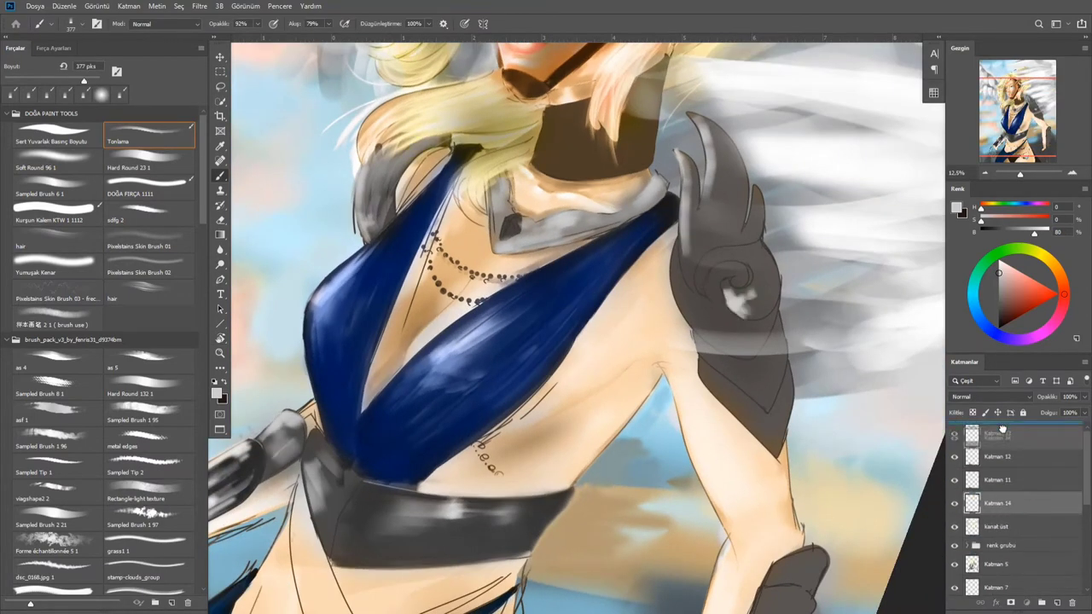
left_click(1003, 429)
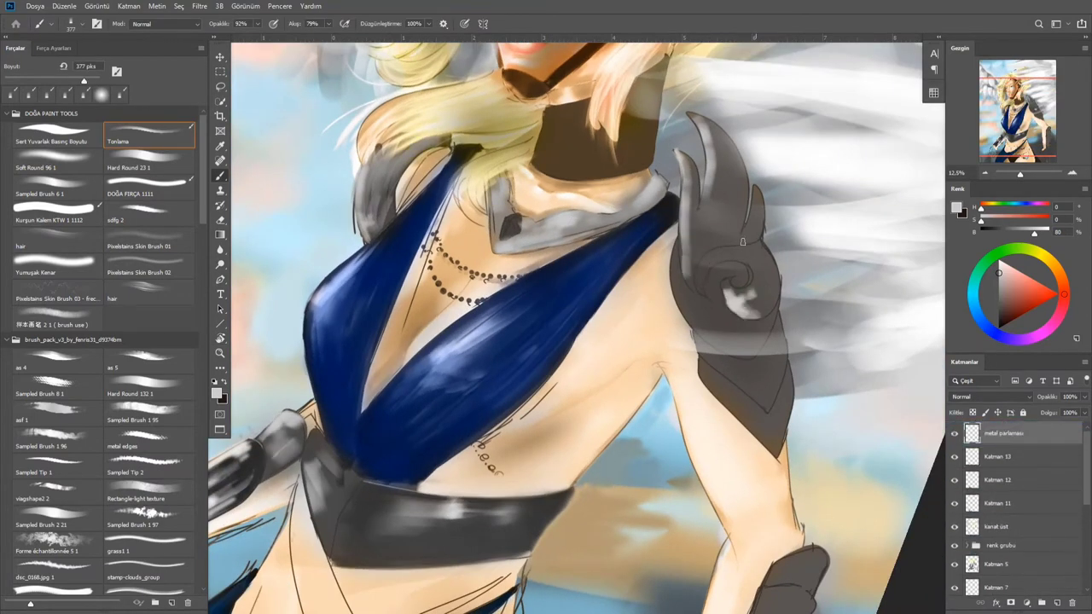
Highlight the shoulder armour's lower plates and the forearm guard in grey of B 80, raising the brush to 683 px and 94% opacity
left_click_drag(730, 404, 783, 465)
scroll(750, 443, "down", 5)
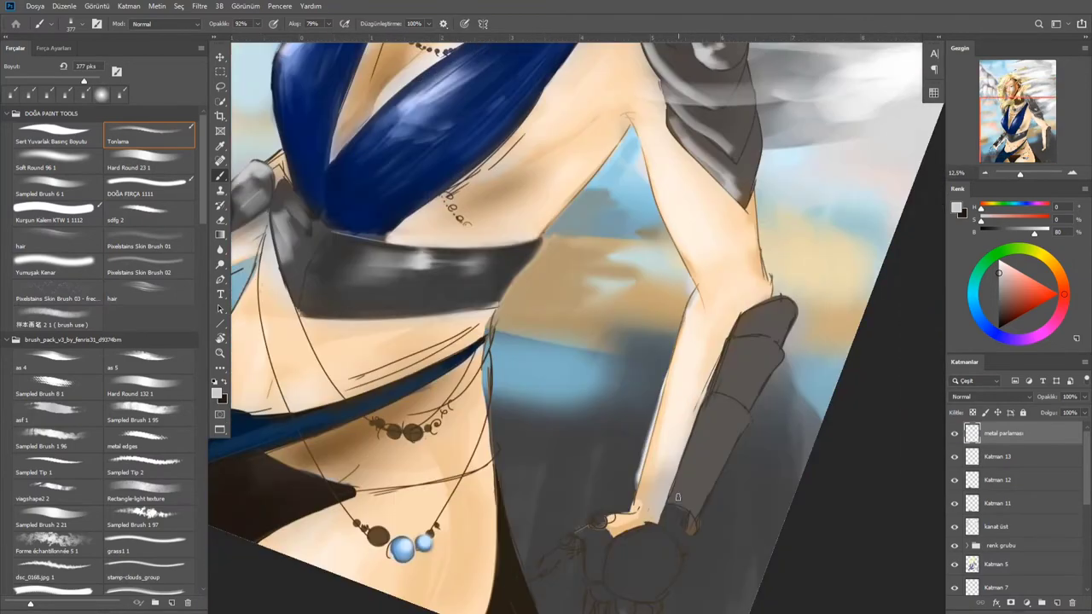
key("bracketright")
key("bracketright")
key("bracketright")
key("9")
key("4")
mouse_move(682, 495)
left_mouse_down()
mouse_move(713, 403)
mouse_move(724, 429)
mouse_move(768, 307)
left_mouse_up()
Darken the chin guard and its strap with a sampled dark brown of B 22 and a 168 px Tonlama brush
scroll(515, 285, "up", 8)
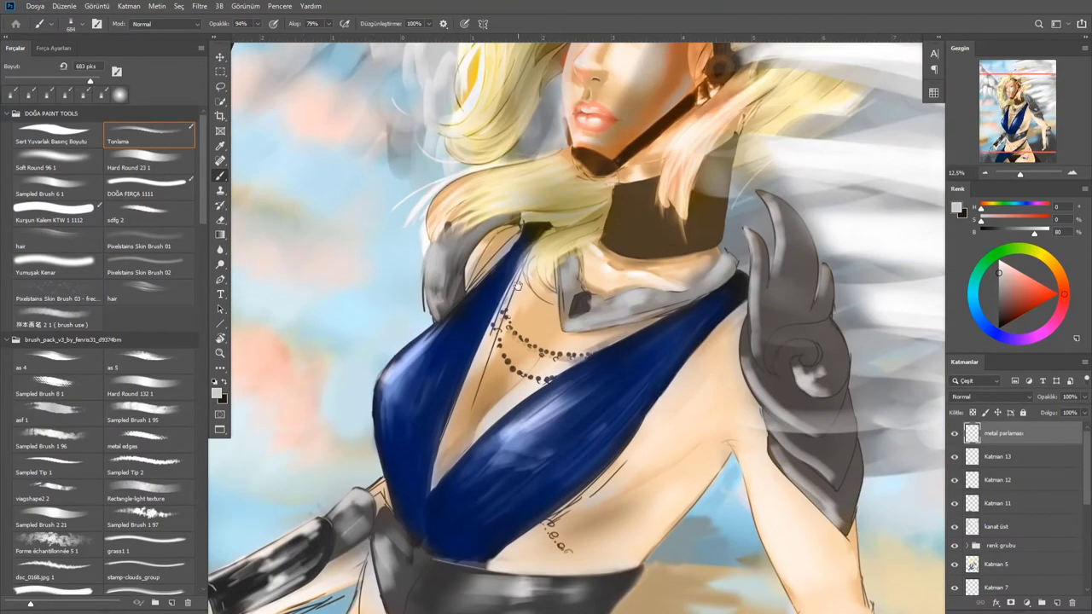
scroll(516, 285, "up", 1)
left_click(539, 329, "alt")
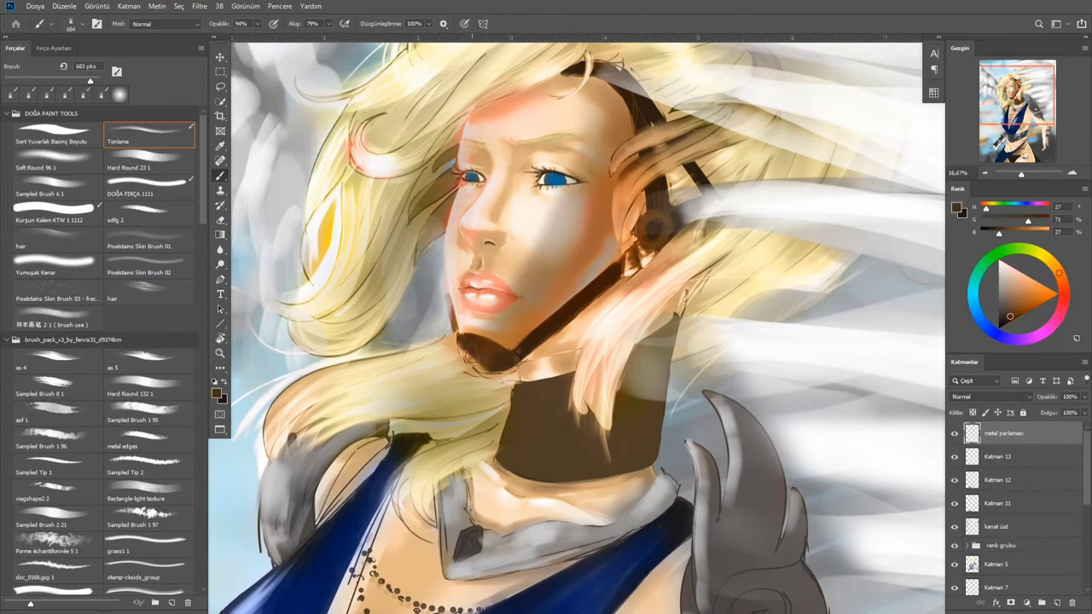
mouse_move(467, 359)
left_mouse_down()
mouse_move(458, 369)
mouse_move(571, 341)
left_mouse_up()
scroll(458, 369, "up", 2)
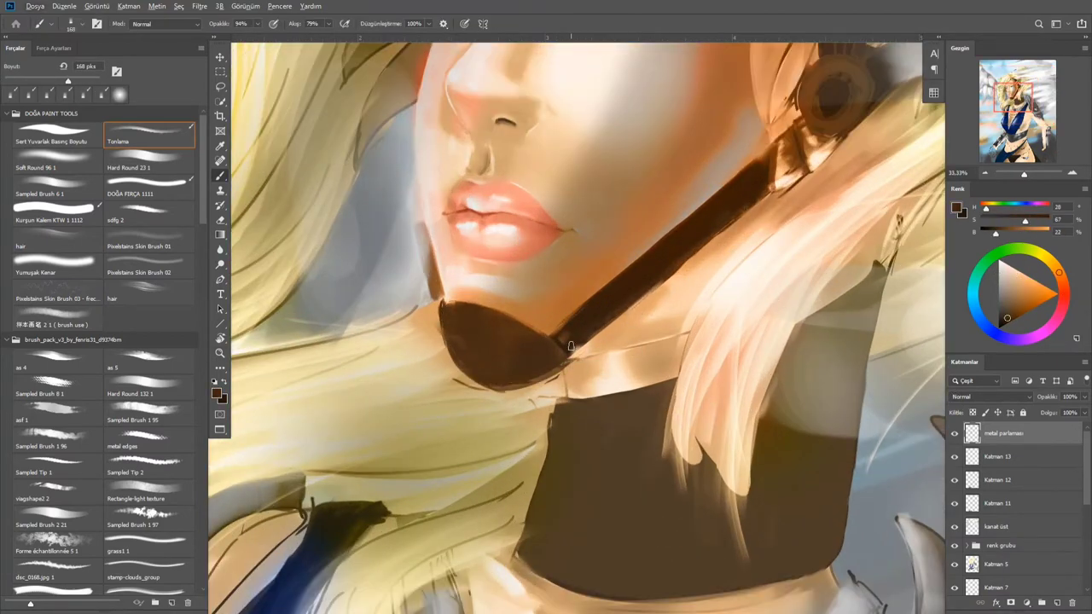
Paint out the dark outlines beside the chin and jaw with sampled tan and grey tones, keeping the 168 px brush
left_click(561, 381, "alt")
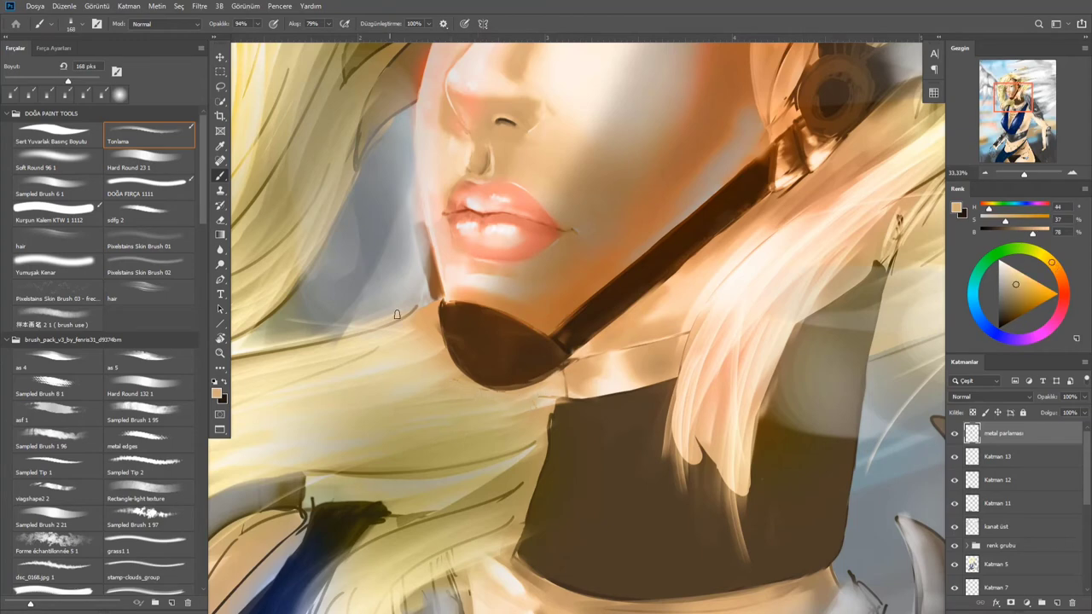
left_click_drag(408, 185, 544, 300)
left_click(544, 300, "alt")
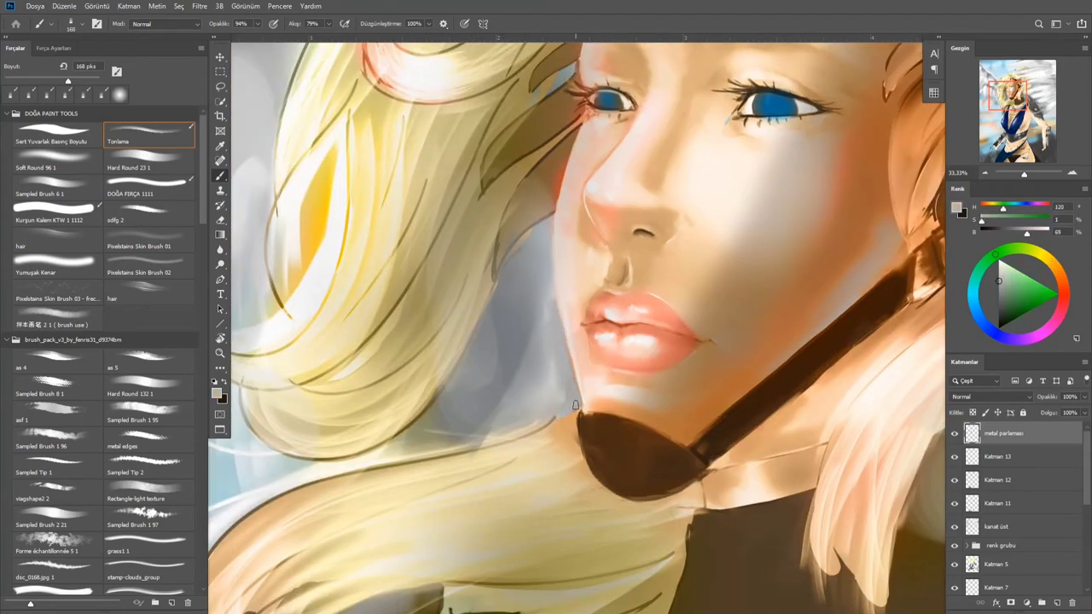
Add light strands to the front hair above the face with a sampled pale yellow and a near-white of B 98
scroll(502, 286, "down", 3)
scroll(497, 256, "up", 1)
left_click(497, 256, "alt")
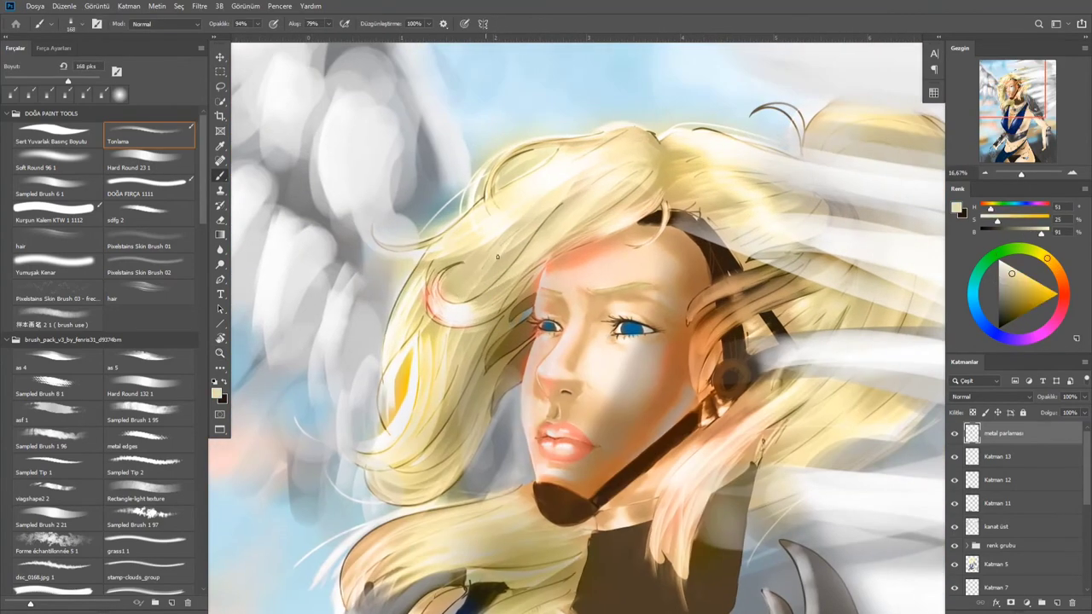
left_click(437, 293, "alt")
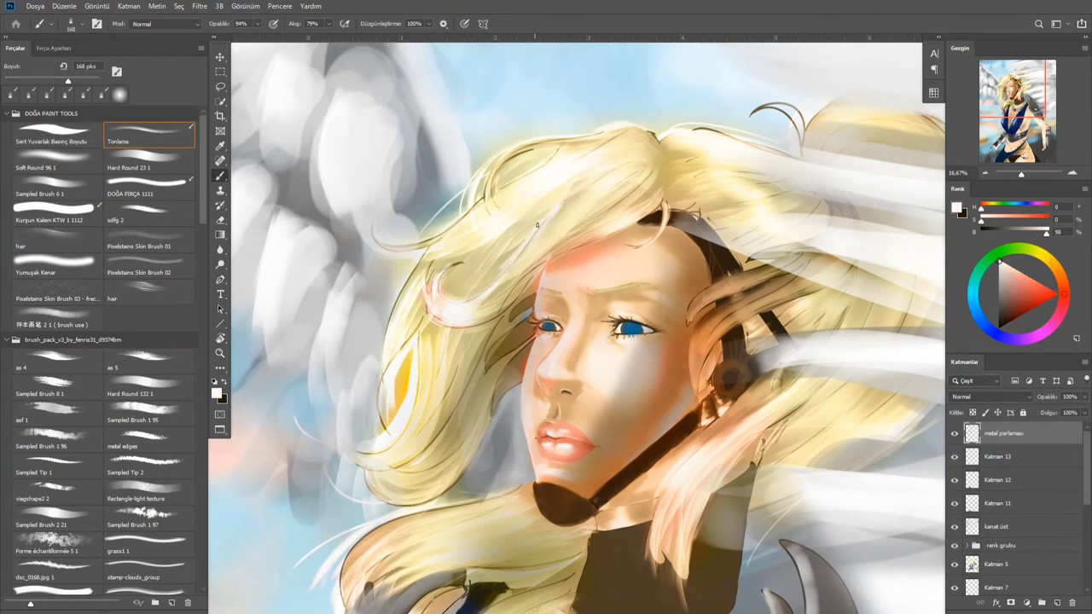
Cover the stray sketch lines around the rounded shape behind the head with sampled sky blue and pale grey at 375 px
left_click_drag(738, 88, 567, 190)
left_click(607, 211, "alt")
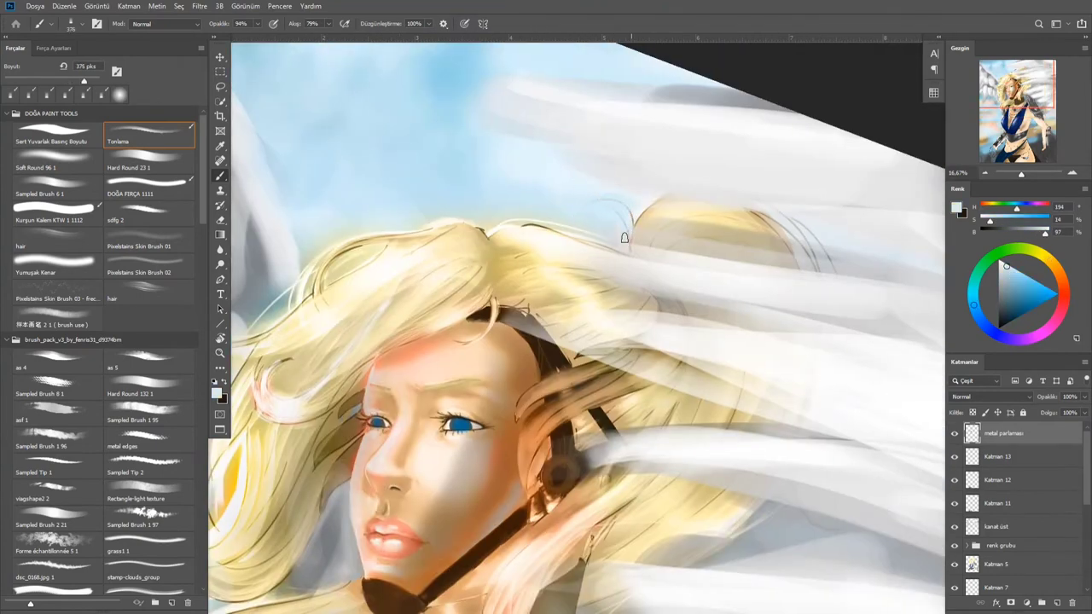
left_click(620, 220, "alt")
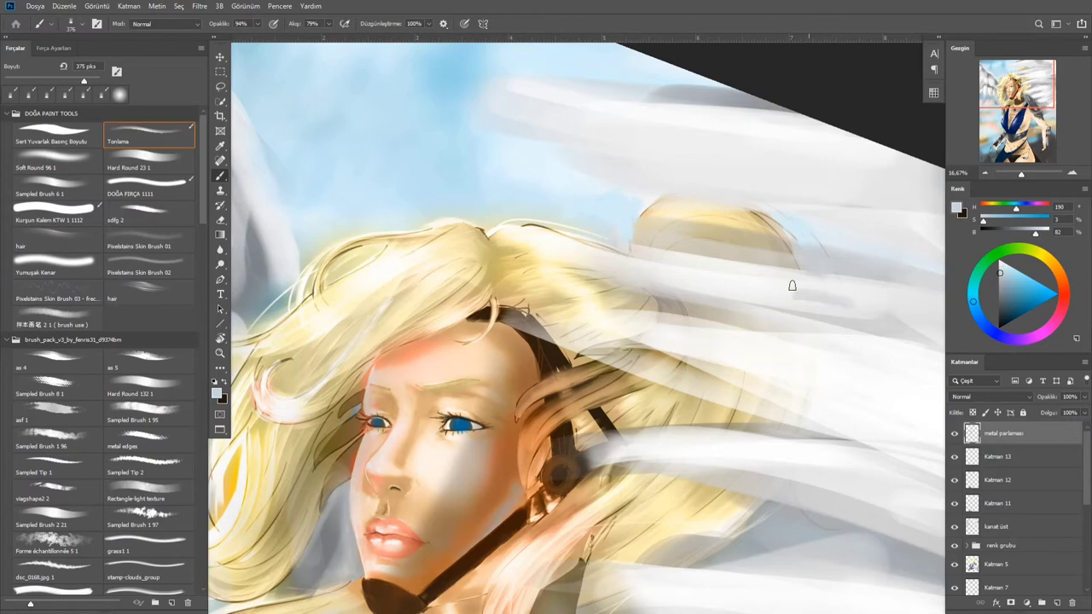
left_click_drag(793, 227, 818, 73)
Paint golden yellow strands, H 48 S 63 B 75, along the hair locks sweeping over the ear with a 133 px brush
left_click(689, 250, "alt")
left_click_drag(689, 250, 693, 324)
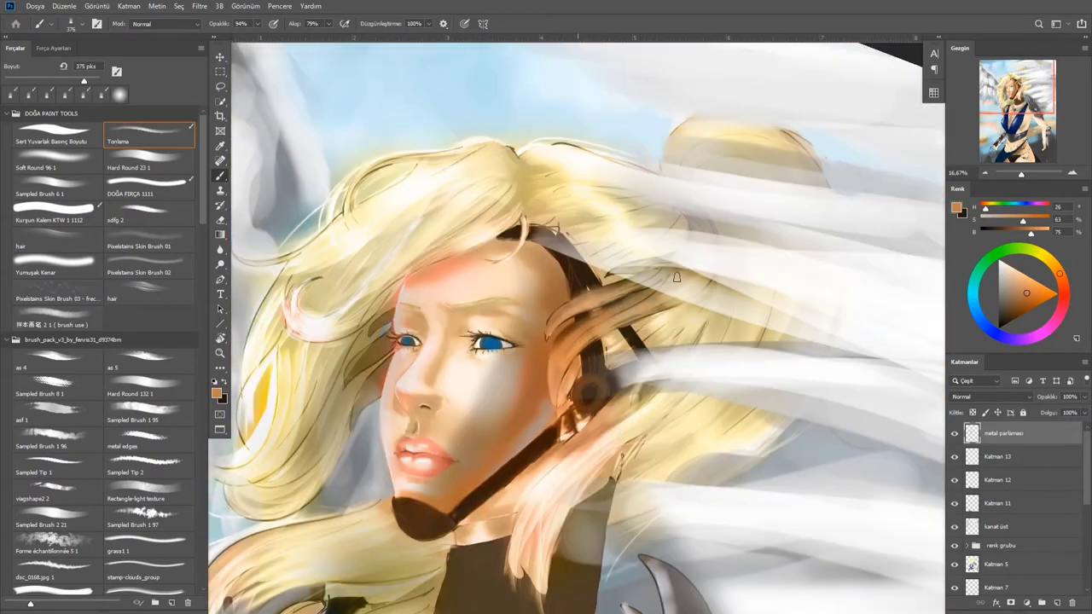
left_click(551, 341, "alt")
mouse_move(551, 340)
left_mouse_down()
mouse_move(545, 350)
mouse_move(545, 324)
left_mouse_up()
scroll(551, 340, "up", 3)
left_click_drag(461, 354, 676, 243)
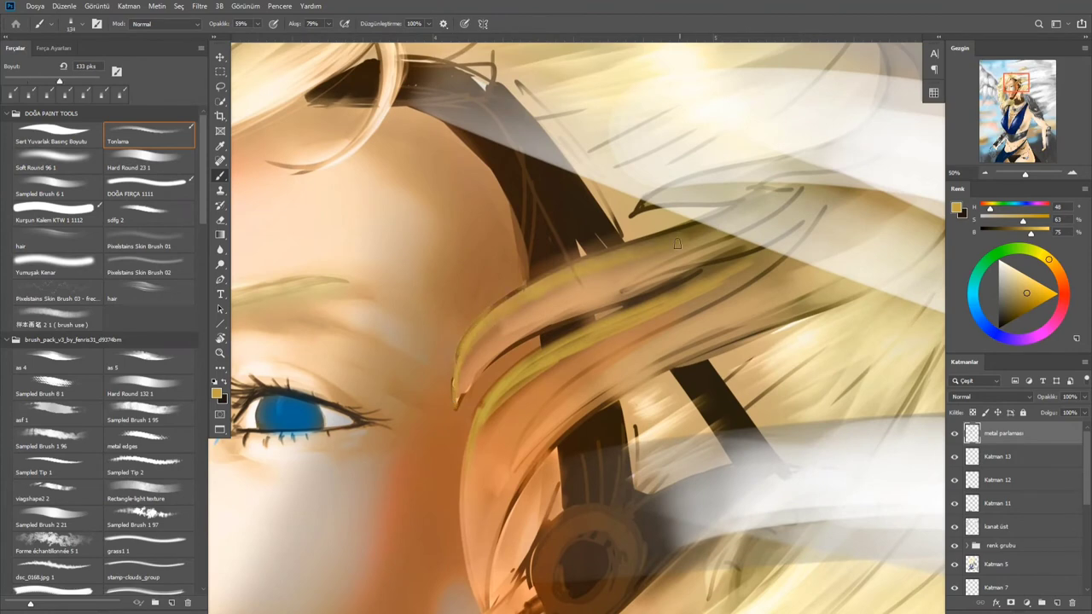
left_click_drag(470, 375, 661, 285)
Fill the hair lock in front of the ear with pale yellow, H 48 S 35 B 88, down to the earpiece
key("ctrl+minus")
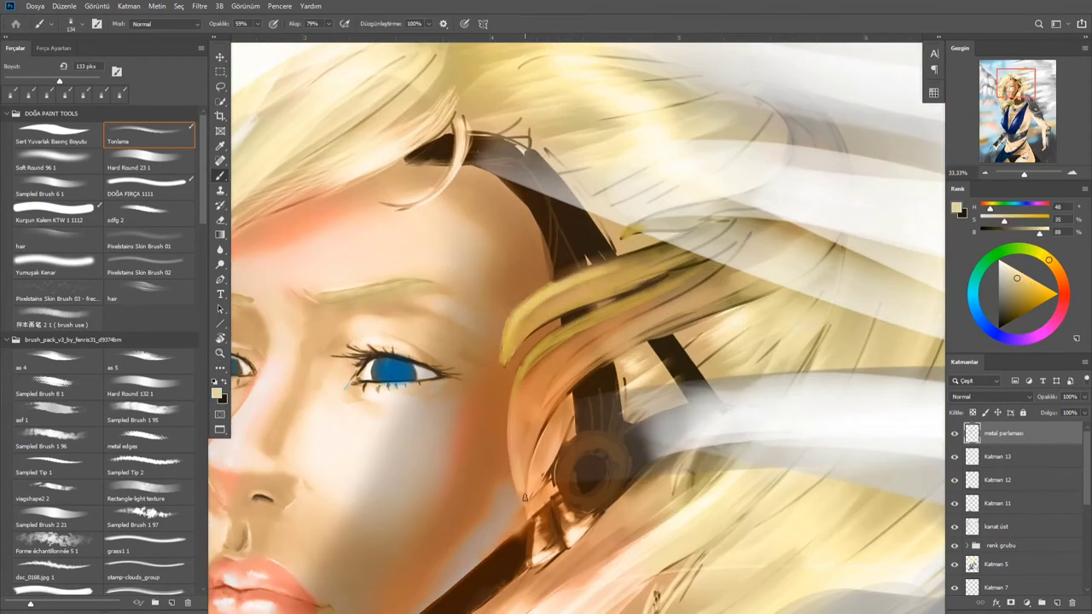
mouse_move(525, 498)
left_mouse_down()
mouse_move(561, 378)
mouse_move(540, 378)
mouse_move(614, 316)
left_mouse_up()
key("z")
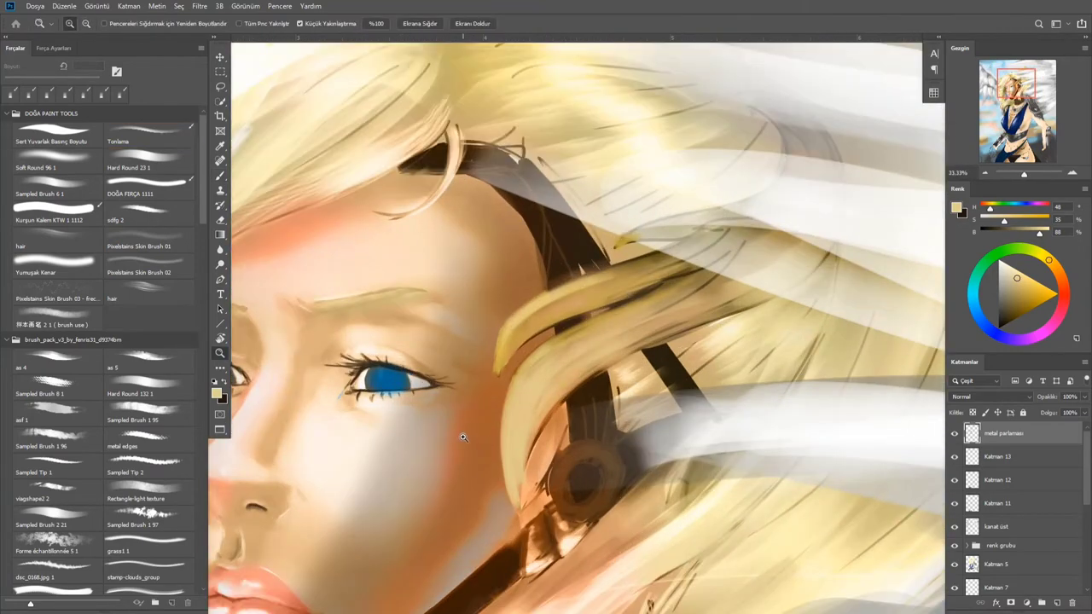
key("b")
key("ctrl+minus")
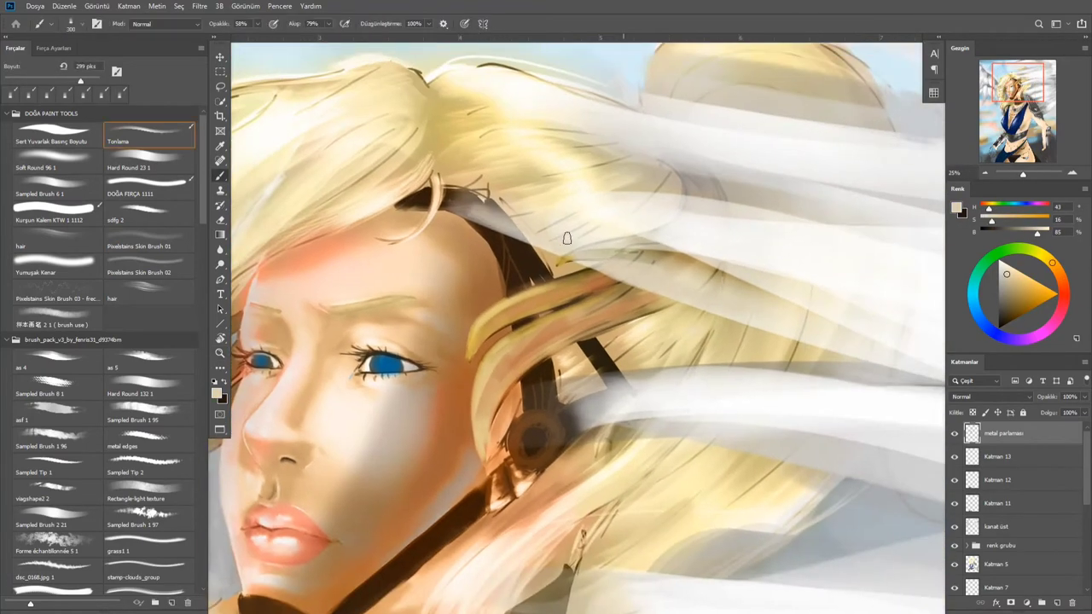
Add fine pale yellow strands, H 54 S 15 B 97, to the hair curls beside the face with a 63 px brush at 89% opacity
key("z")
key("ctrl+minus")
key("ctrl+minus")
key("ctrl+minus")
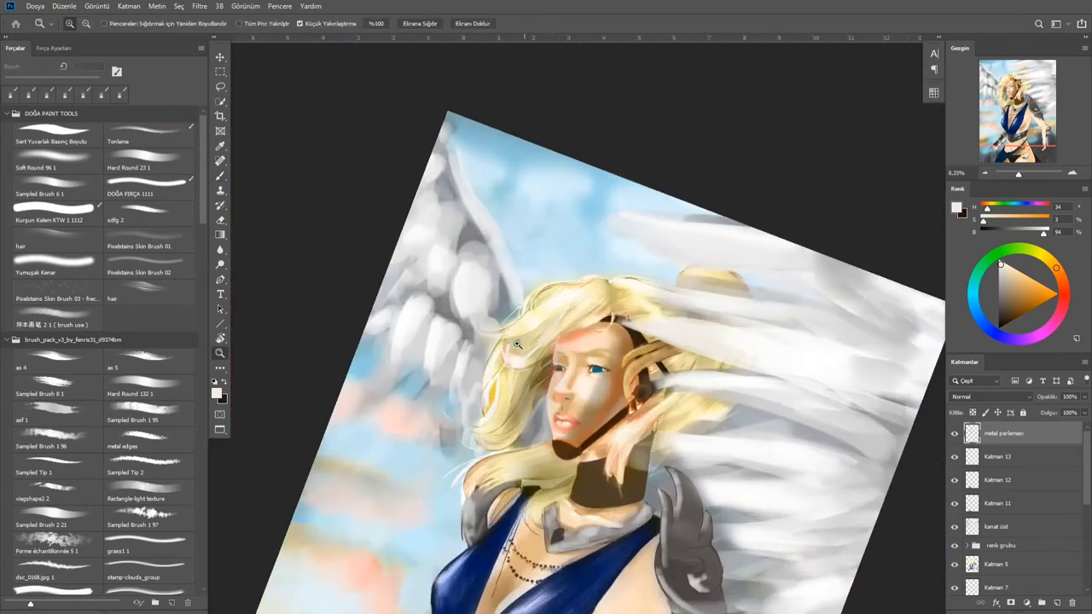
left_click(483, 396)
left_click(395, 414)
key("b")
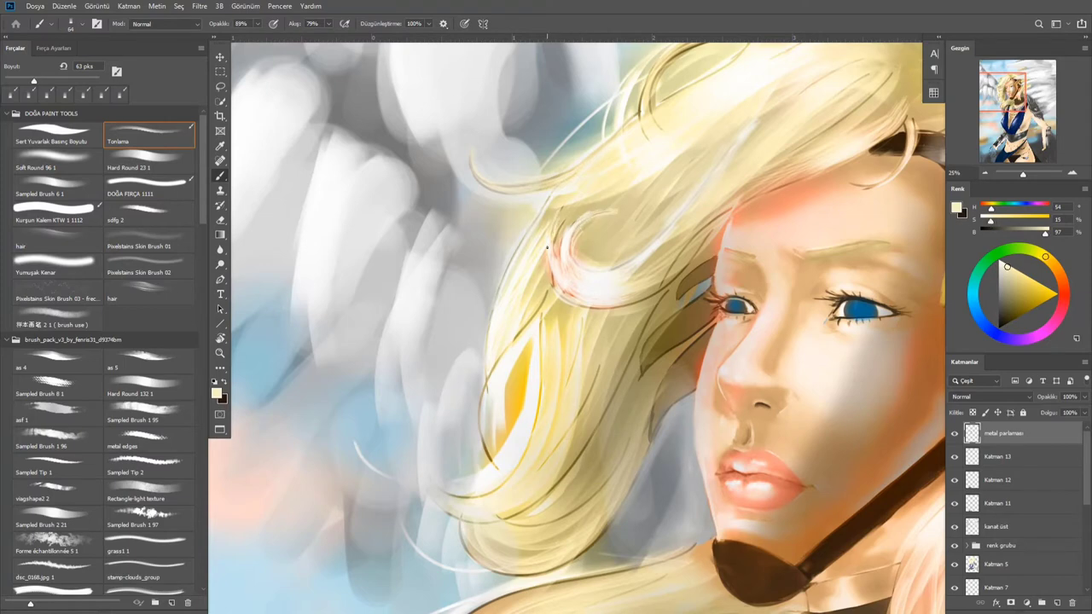
left_click_drag(823, 160, 647, 232)
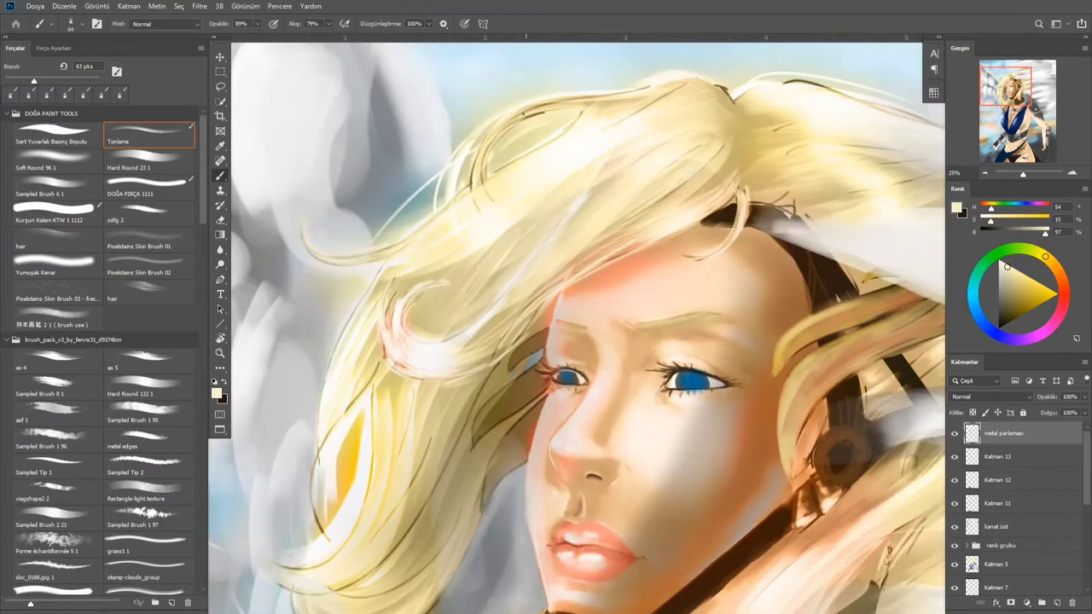
Blend and shade the large hair curl beside the cheek with sampled yellow and olive tones, reducing the brush to 60 px
left_click_drag(332, 416, 350, 295)
left_click(349, 470, "alt")
key("bracketleft")
key("bracketleft")
key("bracketleft")
key("bracketleft")
key("bracketleft")
key("bracketleft")
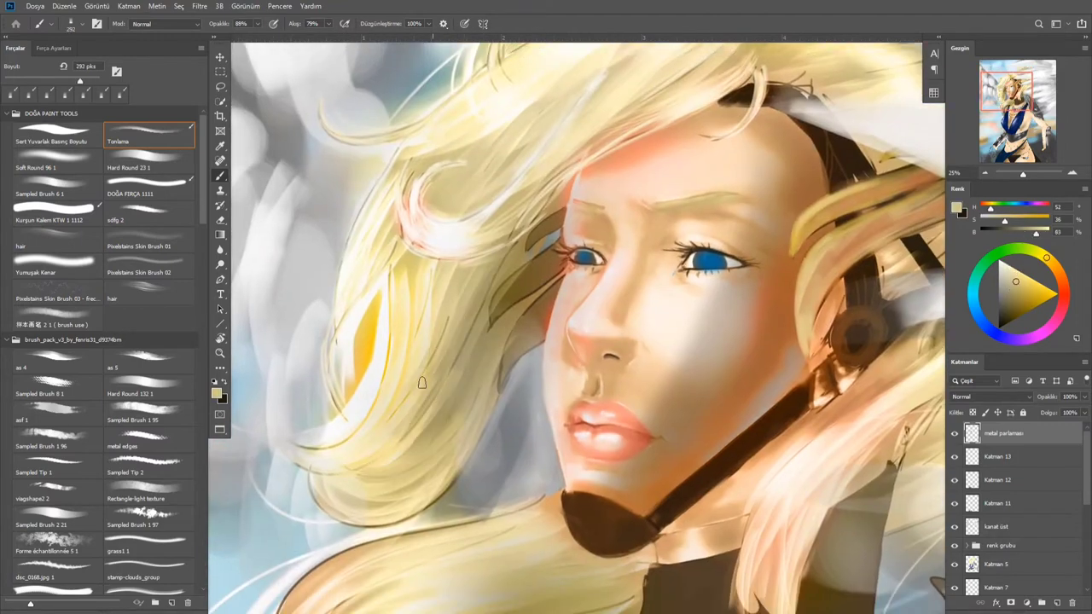
left_click(287, 454, "alt")
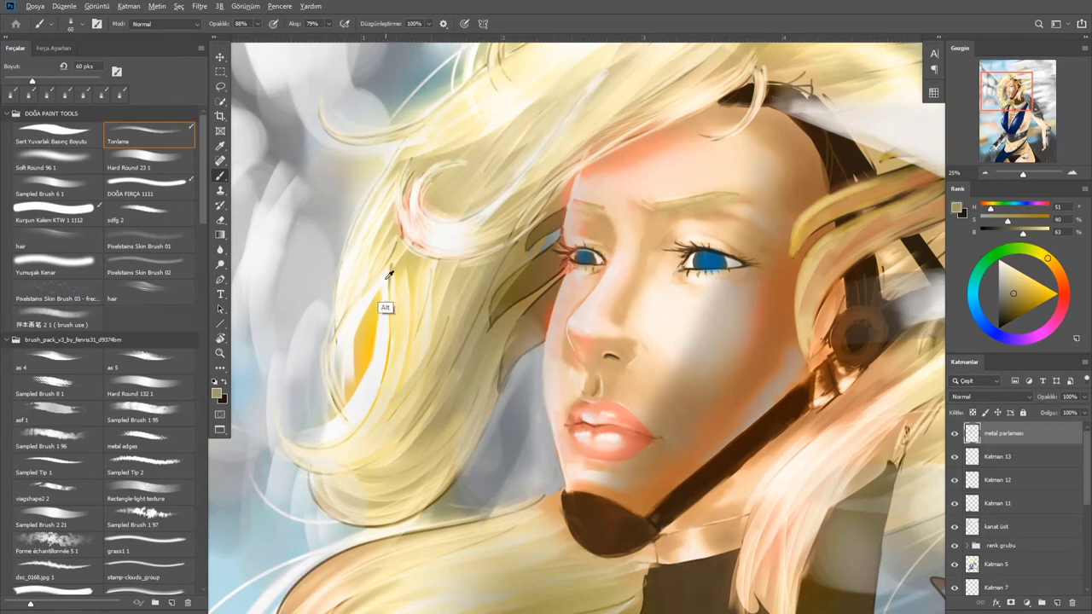
Soften the outline of the hair lying on the shoulder with a sampled cream tone of B 90, setting brush opacity to 77%
scroll(388, 274, "down", 3)
left_click(404, 436, "alt")
left_click_drag(511, 382, 531, 390)
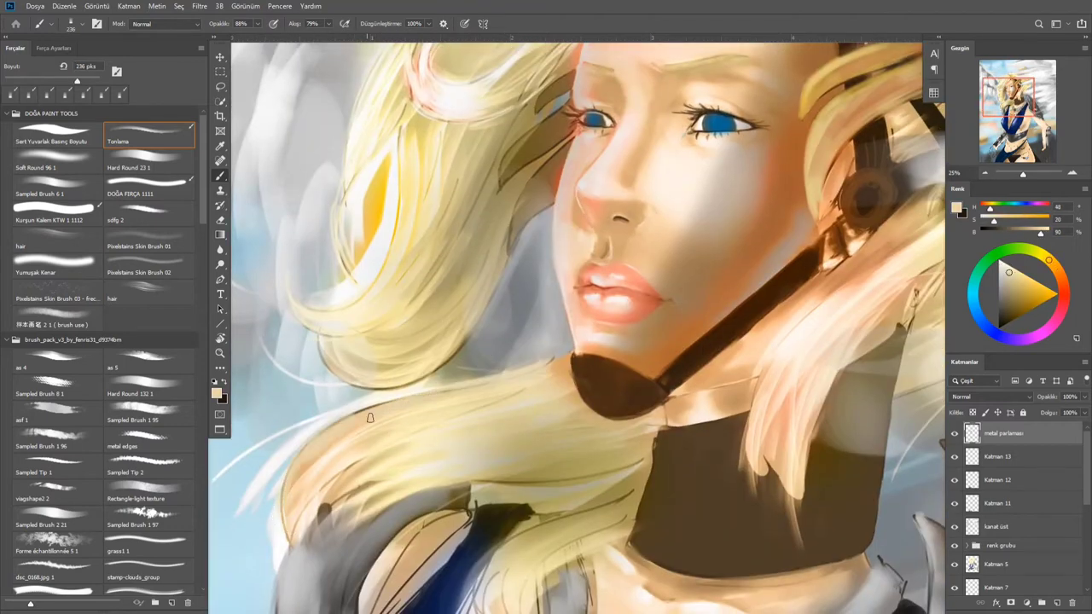
scroll(371, 417, "down", 4)
key("7")
key("7")
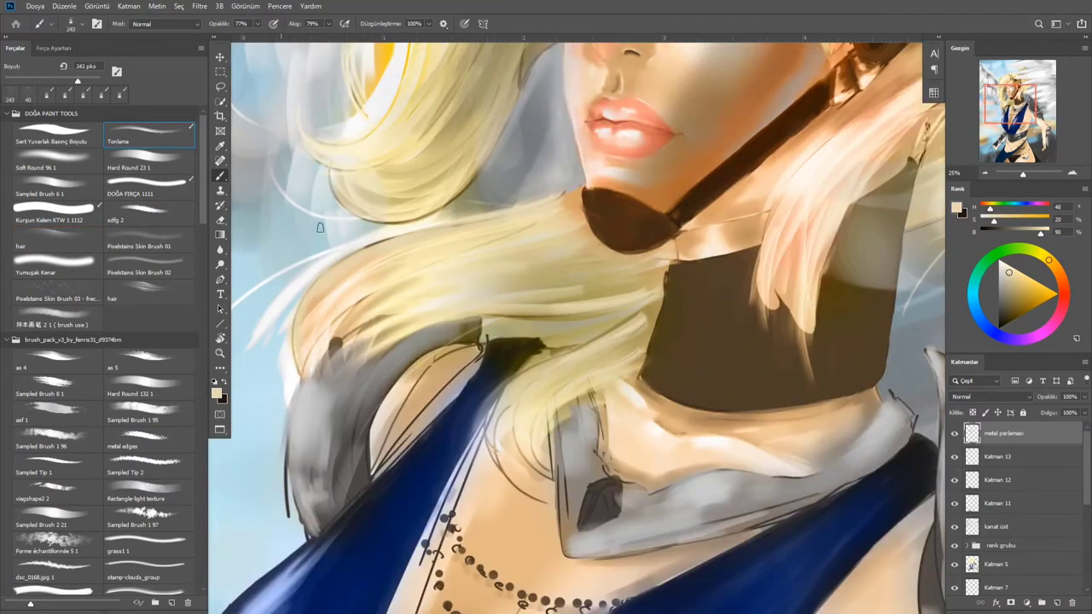
Refine the hair on the crown with sampled blond tones at 67 px, and switch to the hair brush for the windblown strands
scroll(681, 270, "up", 10)
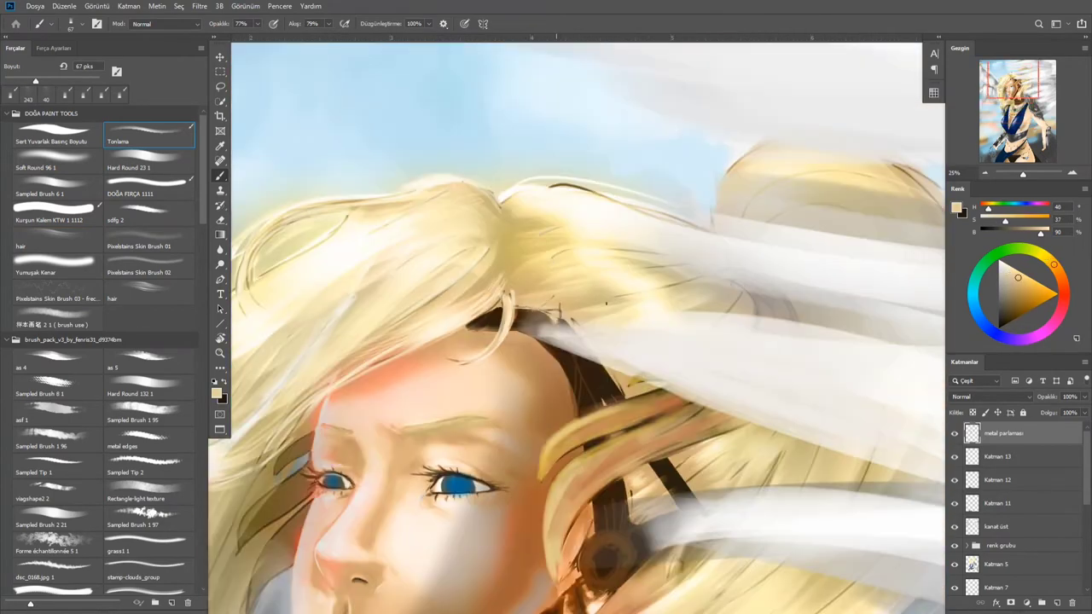
left_click(543, 200, "alt")
scroll(527, 236, "down", 5)
scroll(526, 236, "right", 3)
left_click(55, 245)
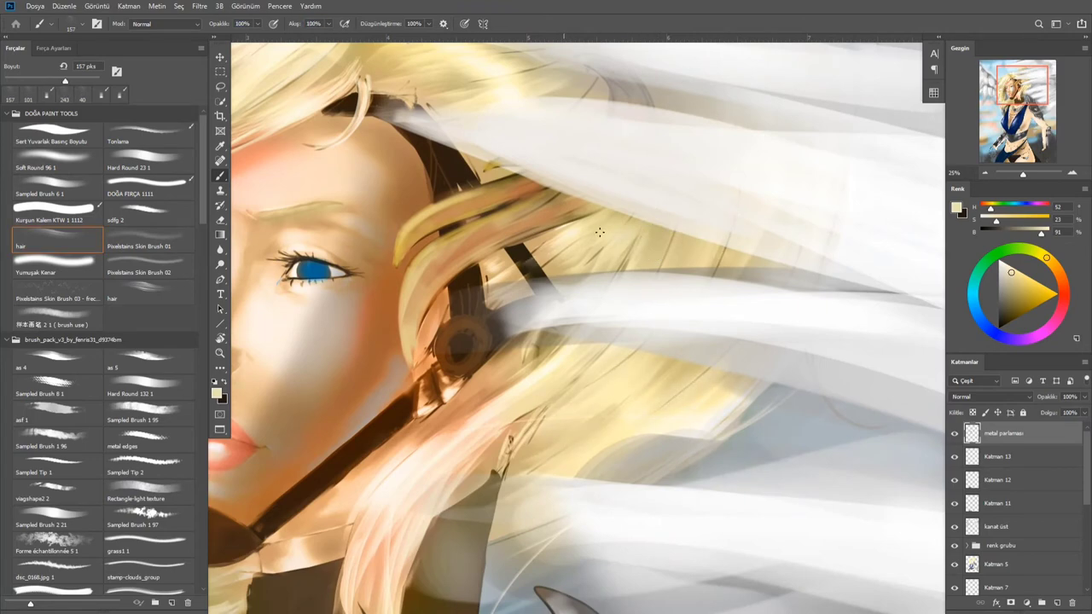
Paint over the sketch lines on the bare shoulder with a sampled skin tone, H 34 S 20 B 93, using a 205 px Tonlama brush
scroll(546, 196, "left", 4)
scroll(484, 147, "up", 1)
scroll(424, 262, "down", 10)
scroll(424, 261, "left", 3)
left_click(503, 372, "alt")
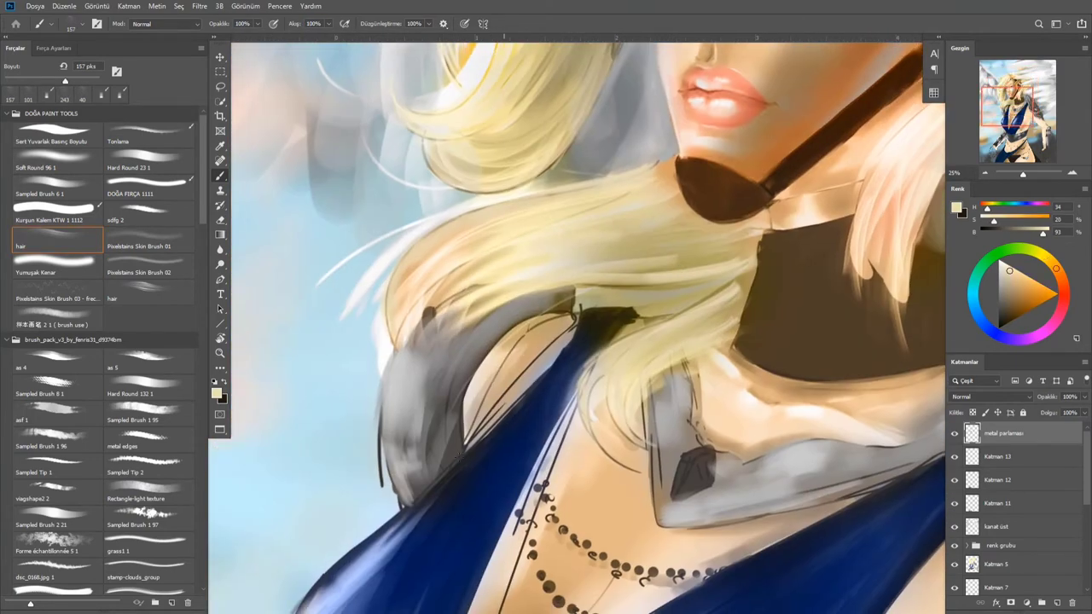
mouse_move(565, 322)
left_mouse_down()
mouse_move(467, 431)
mouse_move(563, 329)
left_mouse_up()
left_click(149, 135)
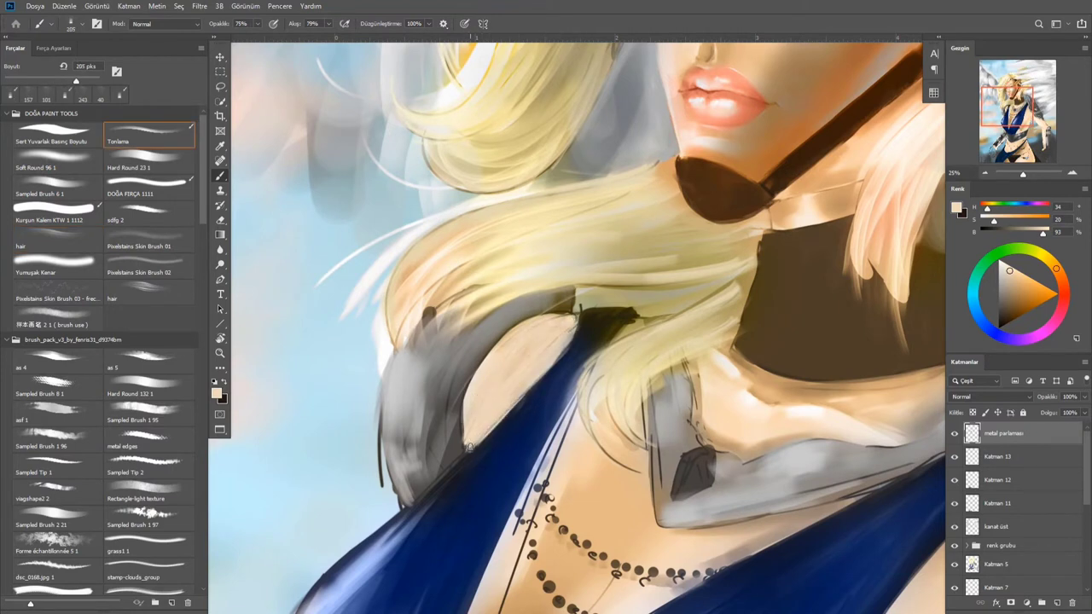
Paint out the small shoulder armour's outer outline with sampled sky blue and soften the necklace's upper sketch lines with sampled tan
left_click(384, 494, "alt")
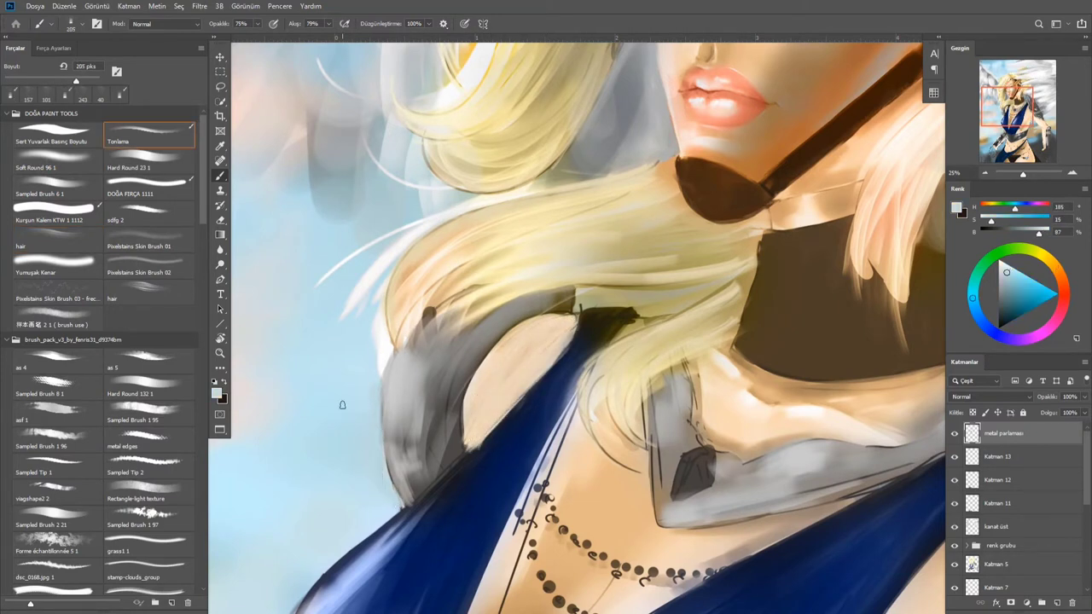
left_click_drag(422, 308, 465, 388)
left_click(426, 358, "alt")
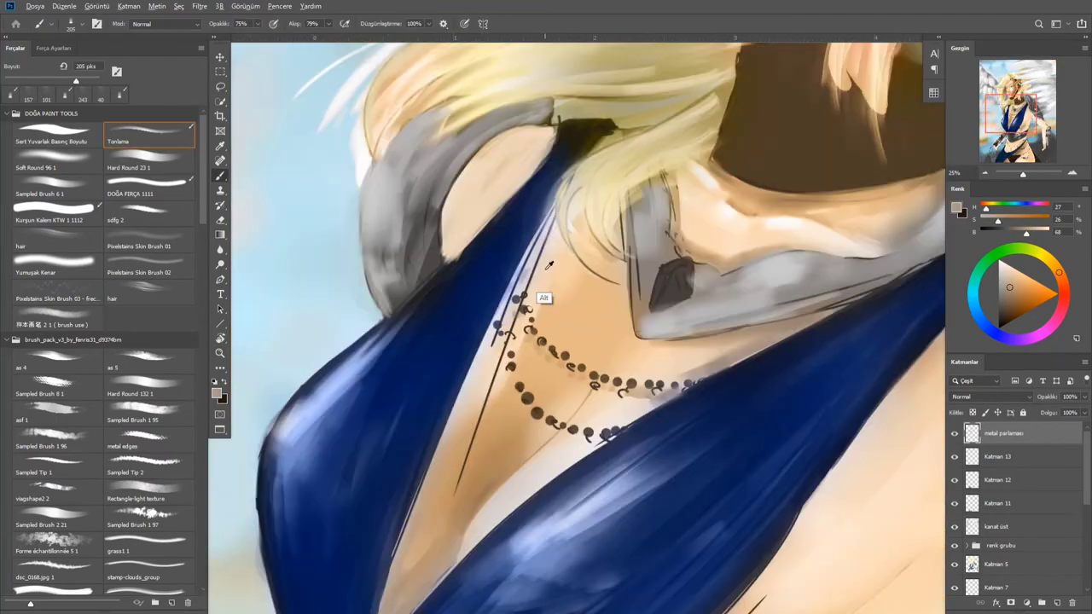
left_click_drag(517, 304, 504, 313)
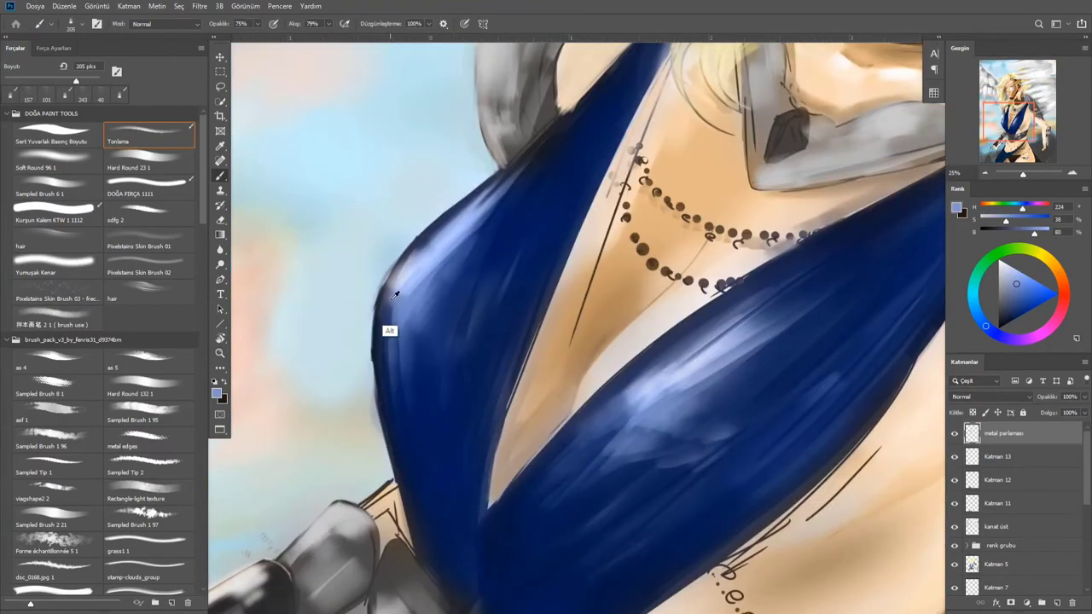
Erase the colour spill along the side of the torso on layer Katman 5 with the Sert Yuvarlak Basınç Boyutu eraser
key("z")
left_click(551, 295, "alt")
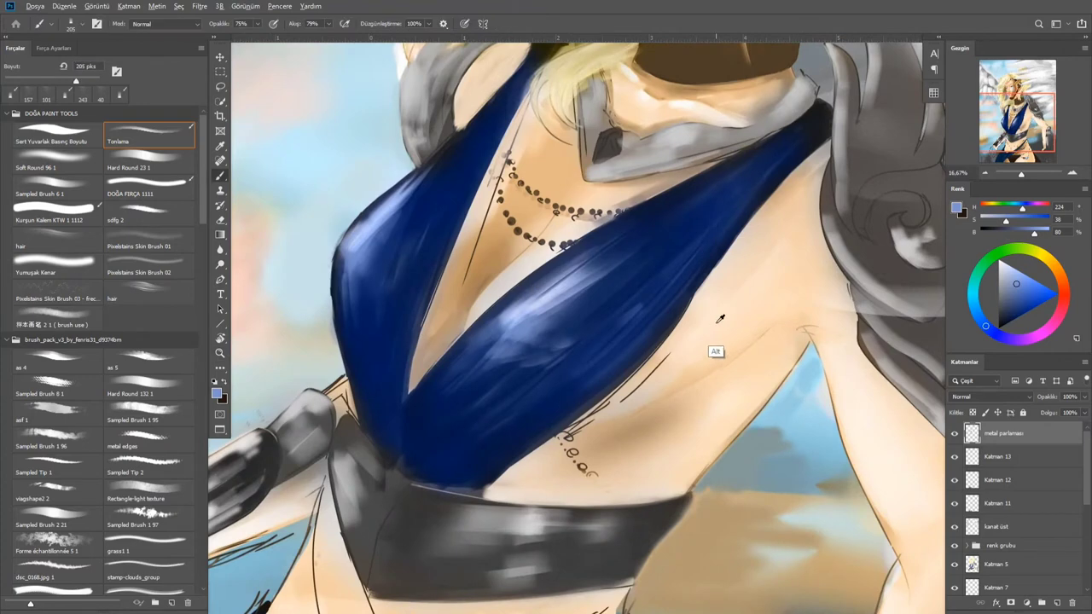
left_click(476, 318, "alt")
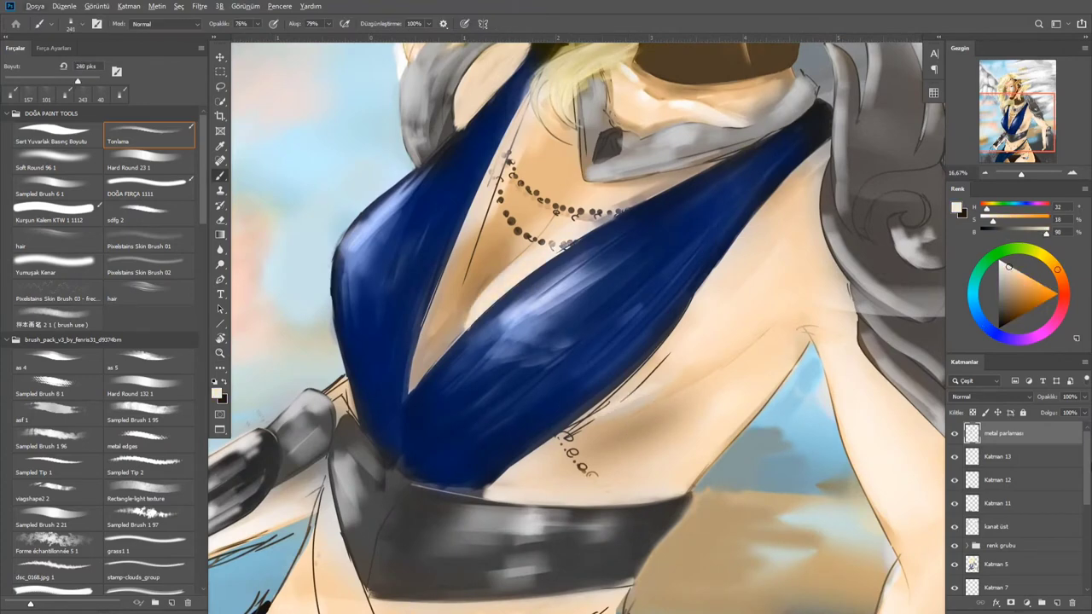
key("e")
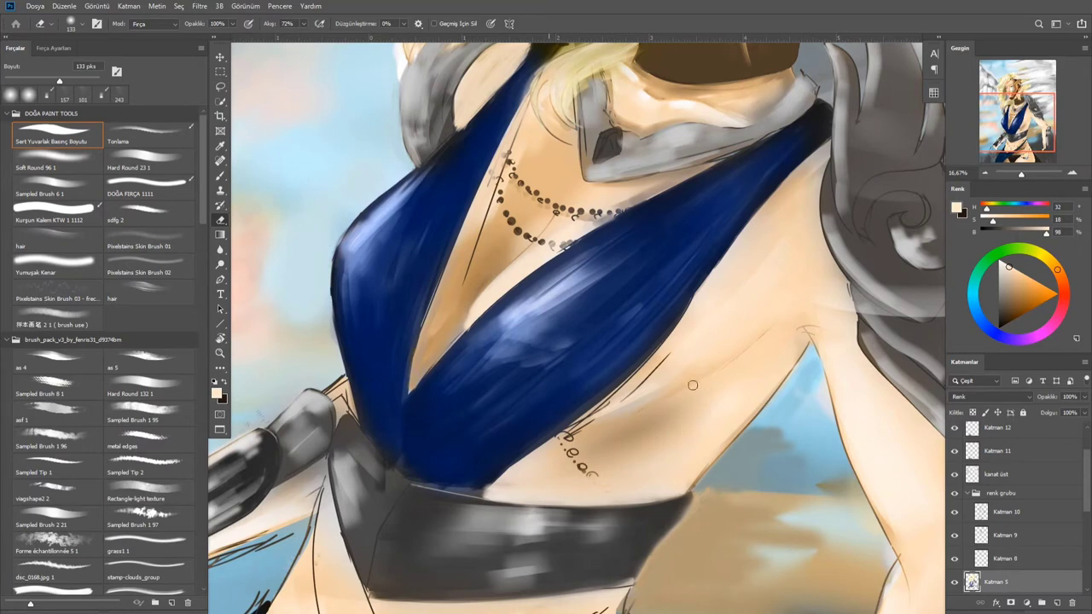
left_click_drag(835, 158, 793, 189)
left_click_drag(665, 320, 692, 444)
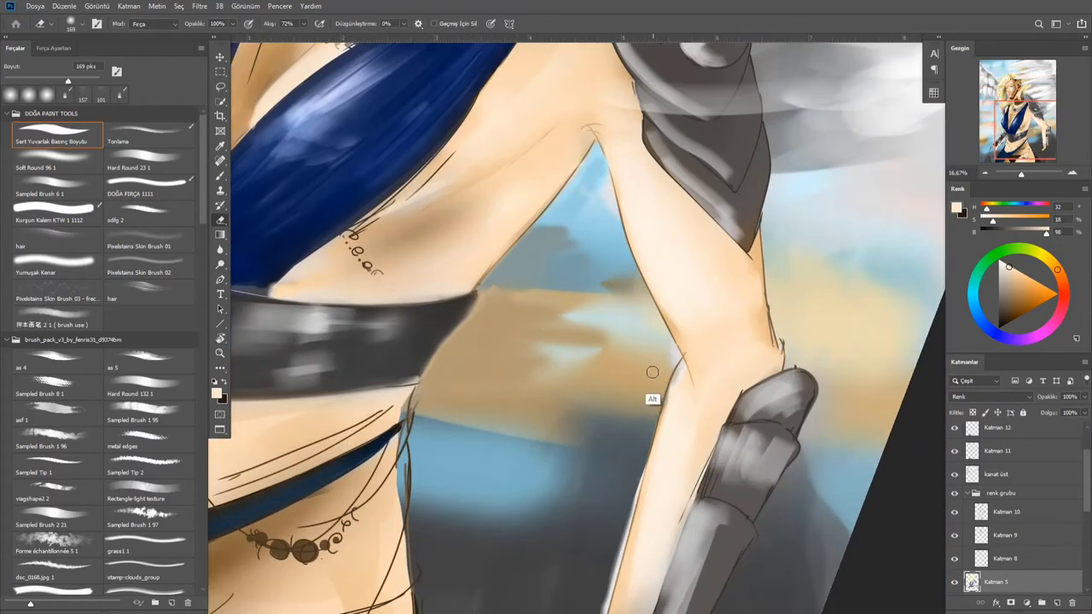
Paint over the sketch outlines between the torso and the bent arm with sampled skin and background tones, using the 240 px Tonlama brush
left_click(646, 435, "alt")
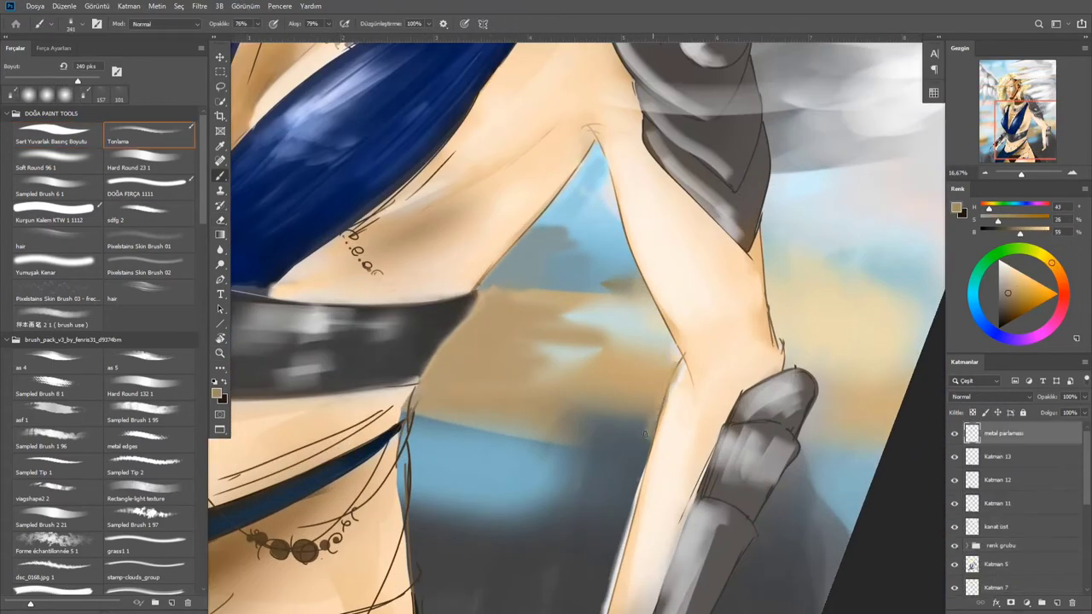
left_click(668, 369, "alt")
left_click(788, 332, "alt")
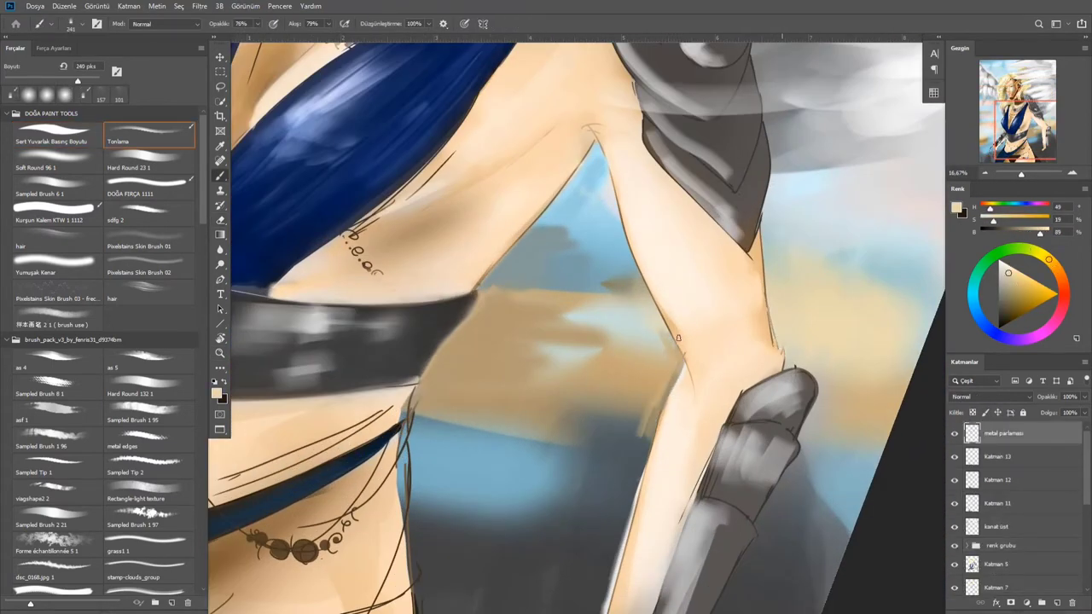
left_click(517, 287, "alt")
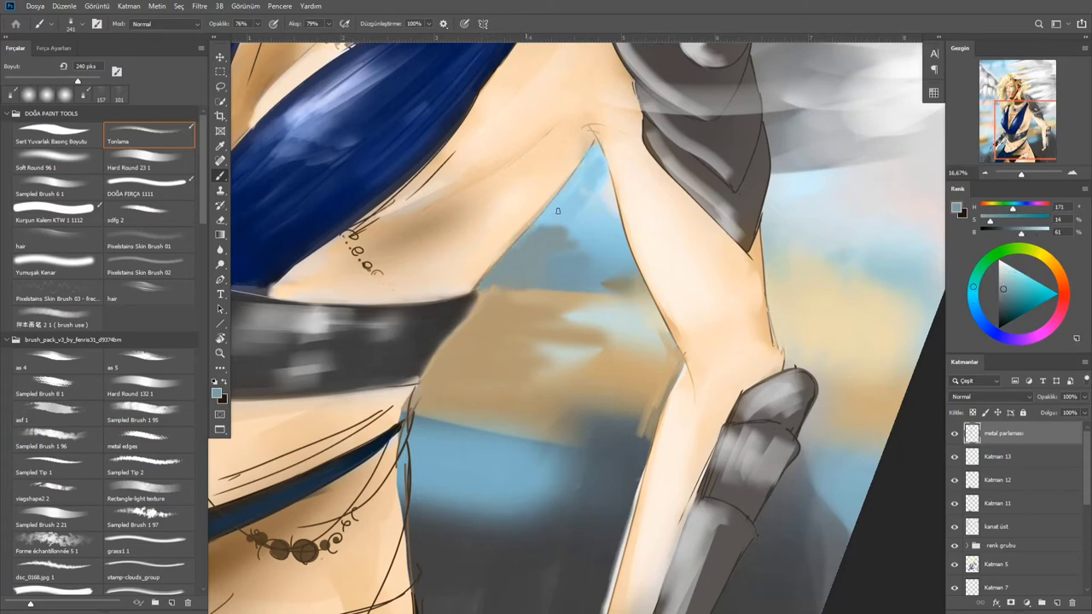
left_click_drag(558, 210, 610, 241)
Cover the sketch lines on the skin beside the dress's outer edge with sampled skin tones, including H 33 S 34 B 80
left_click(609, 241, "alt")
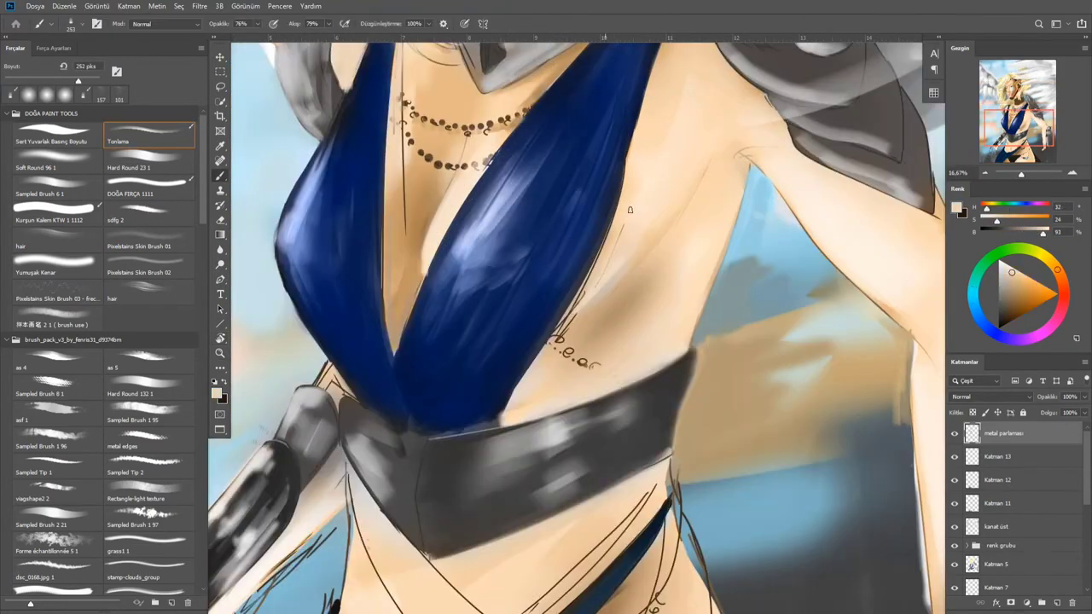
left_click(567, 318, "alt")
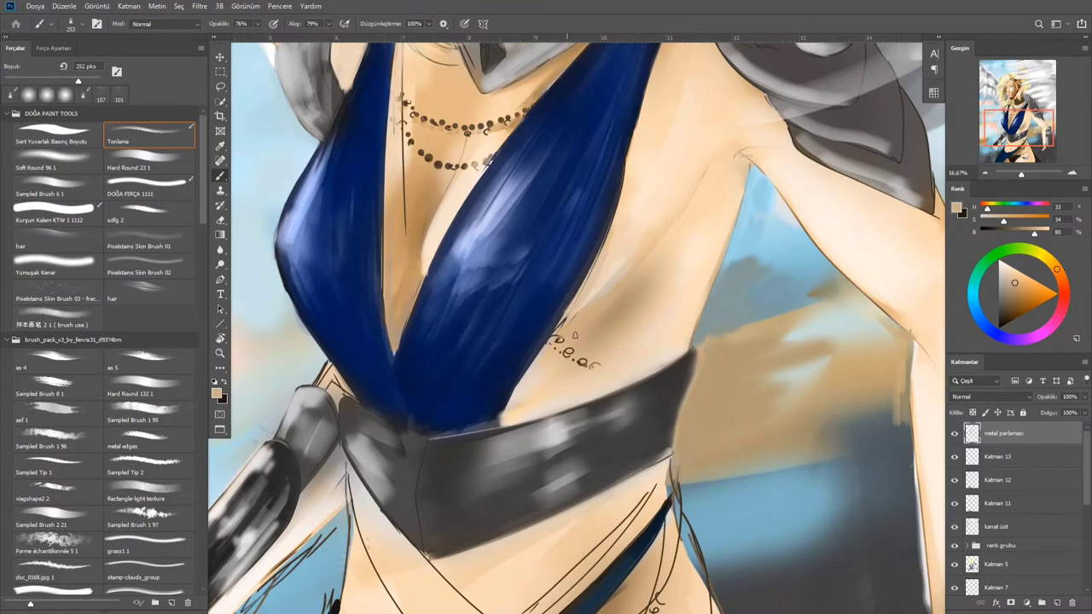
left_click_drag(606, 249, 691, 369)
left_click(488, 289, "alt")
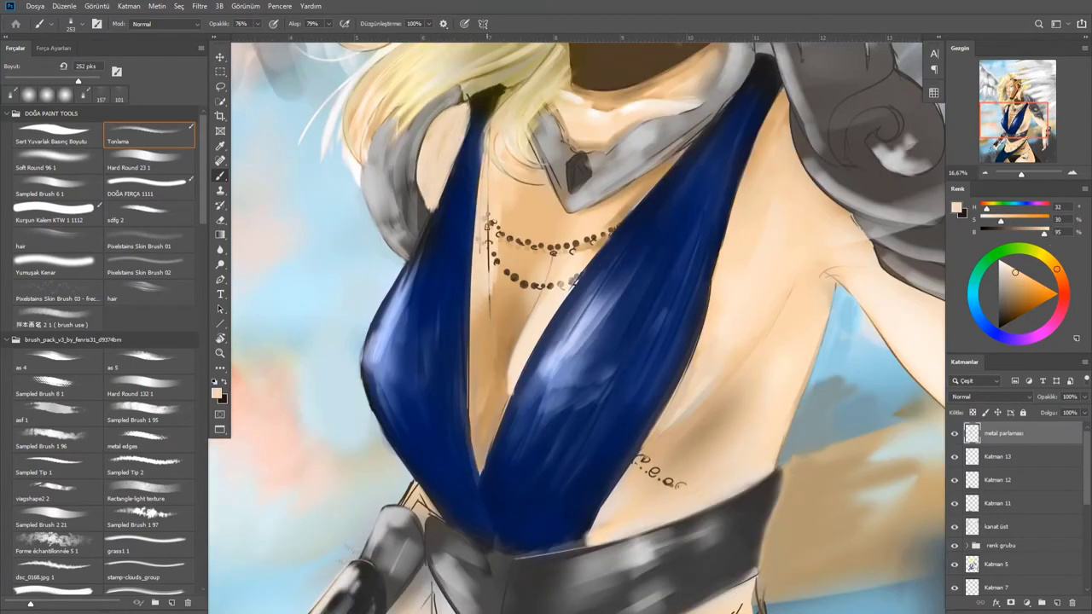
Soften the sketch lines along the dress neckline with sampled skin tones, using the Soft Round 96 1 brush at 240 px
key(".")
left_click_drag(480, 300, 497, 150)
left_click(526, 314, "alt")
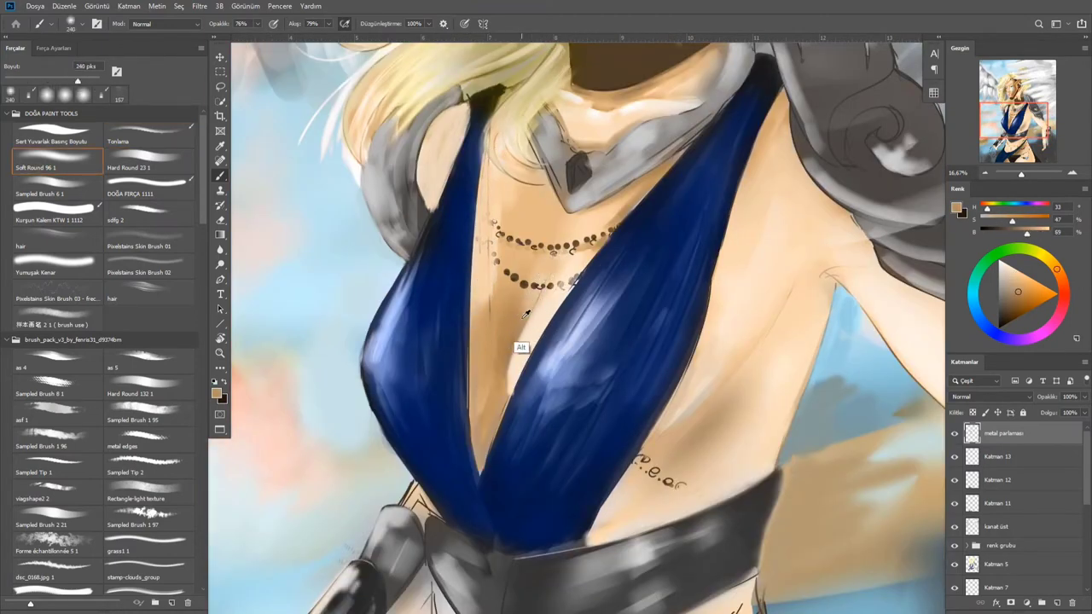
left_click(556, 303, "alt")
left_click_drag(666, 430, 627, 287)
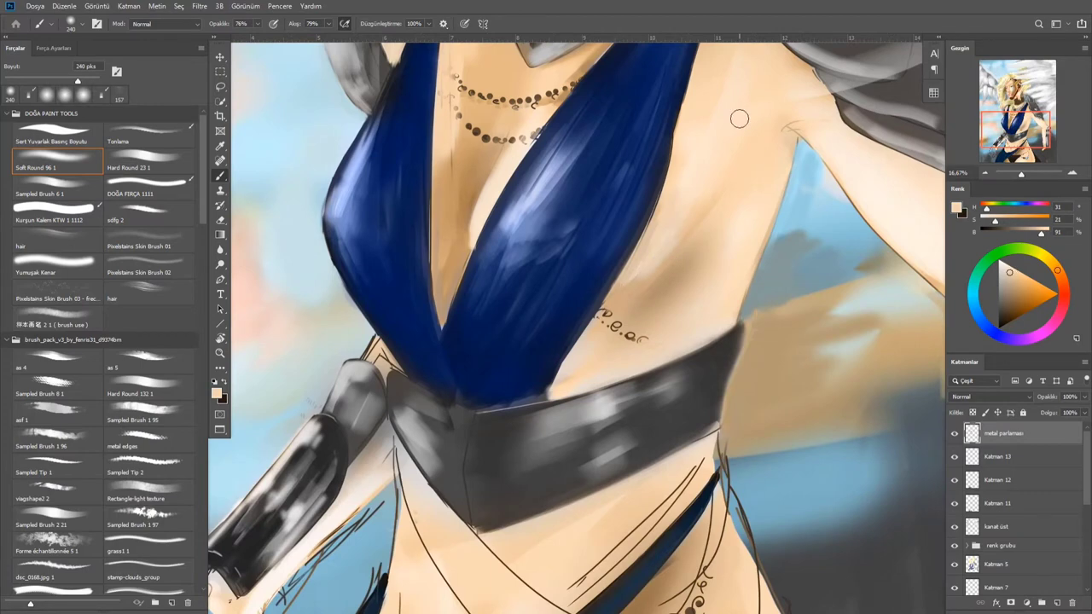
Paint out the lines below the armoured forearm with sampled sky blue and those on the stomach with sampled skin, H 32 S 31 B 93
left_click_drag(574, 487, 710, 308)
left_click(504, 390, "alt")
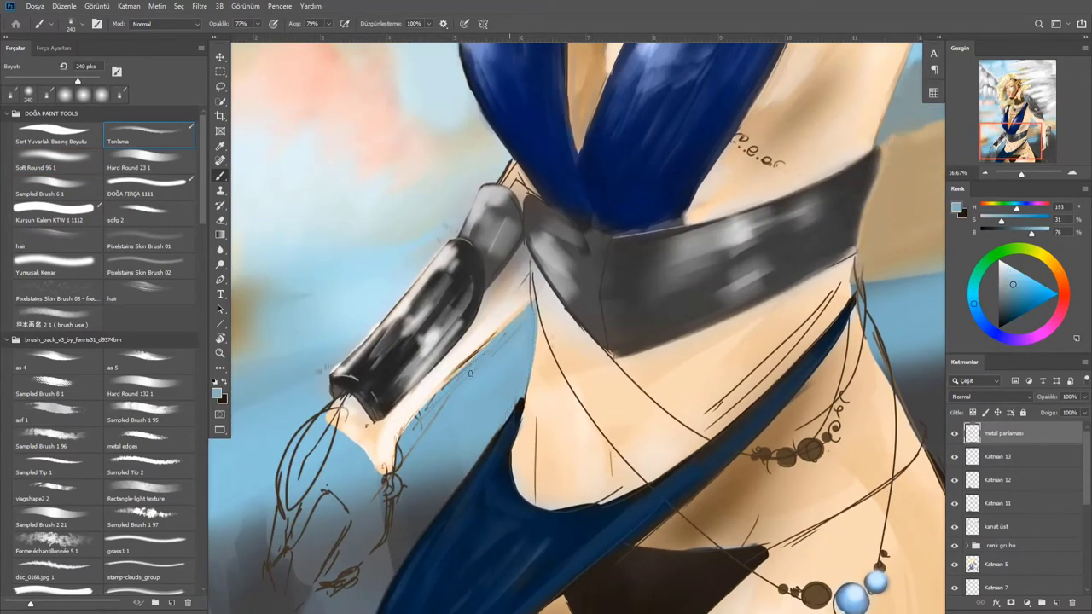
key("ctrl+0")
scroll(563, 324, "up", 3)
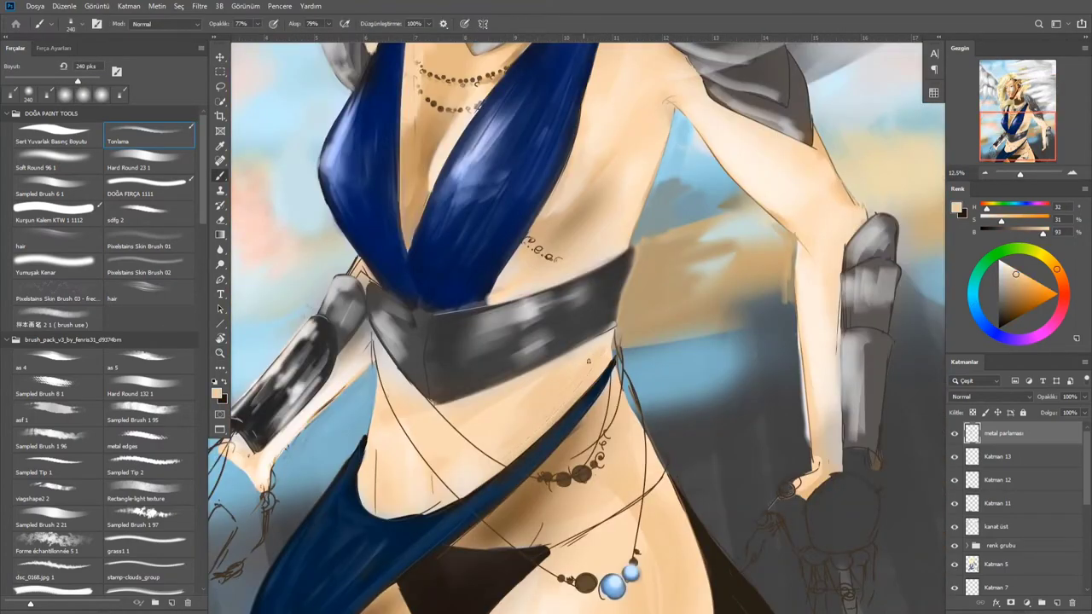
scroll(588, 361, "down", 3)
scroll(673, 429, "up", 3)
Paint dark grey, B 25, sampled from the background along the bare forearm's inner outline on the metal parlaması layer
left_click(672, 428, "alt")
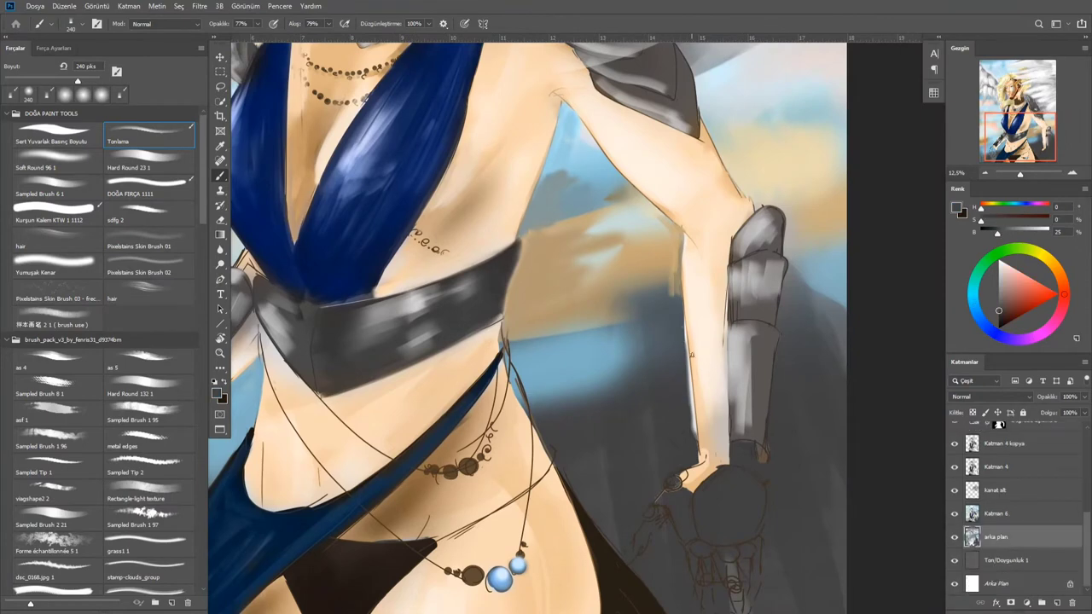
key("alt+bracketright")
key("alt+bracketright")
key("alt+bracketright")
key("alt+bracketright")
key("alt+bracketright")
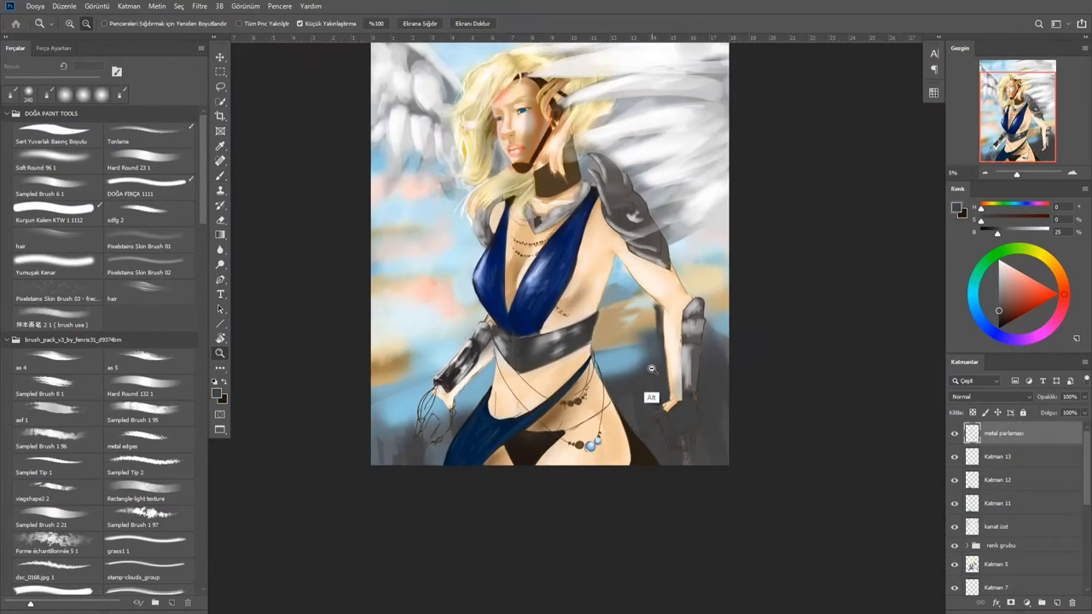
Hide the layers above arka plan and add a new layer directly above Ton/Doygunluk 1
key("ctrl+0")
left_click_drag(955, 518, 954, 587)
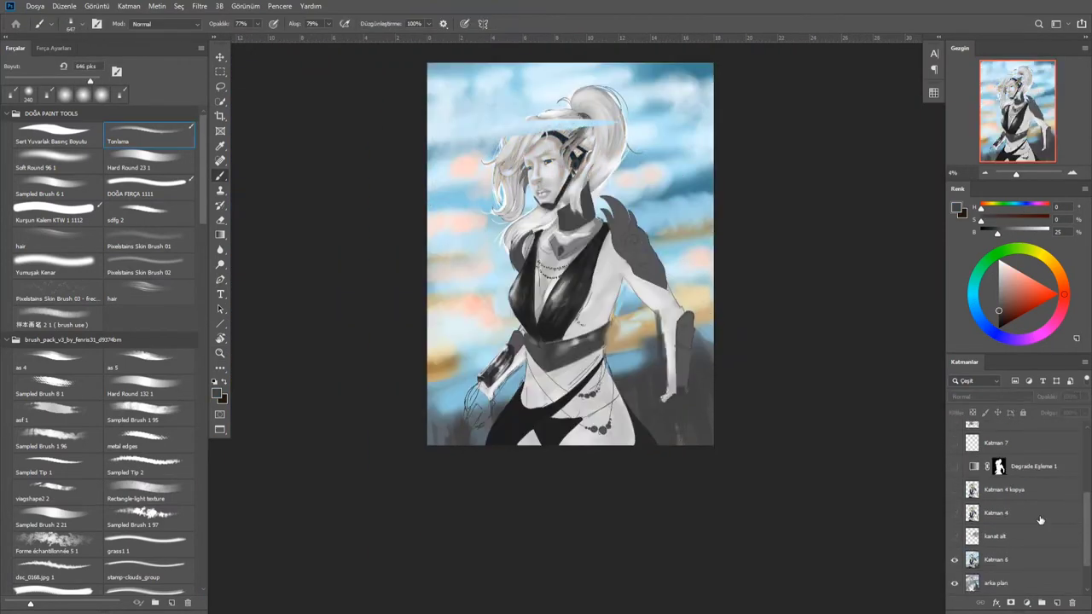
scroll(1015, 512, "down", 5)
left_click(956, 516)
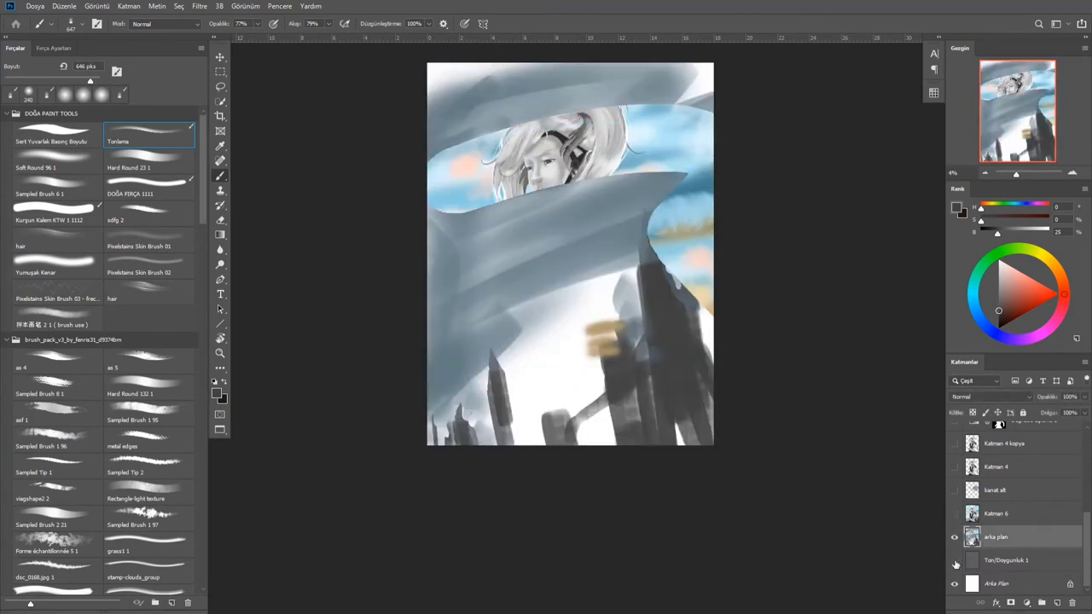
left_click(1061, 559)
left_click(1056, 607)
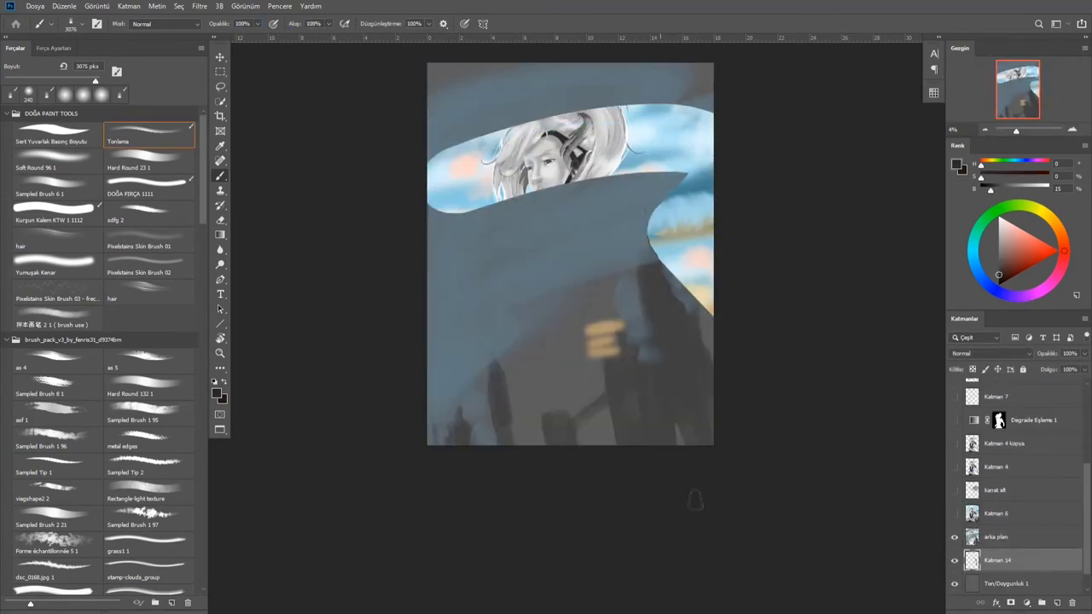
Paint the background towers in dark grey, B 15, adding another layer above arka plan for the strokes
mouse_move(614, 318)
left_mouse_down()
mouse_move(636, 256)
mouse_move(630, 232)
mouse_move(631, 409)
left_mouse_up()
left_click_drag(652, 239, 708, 328)
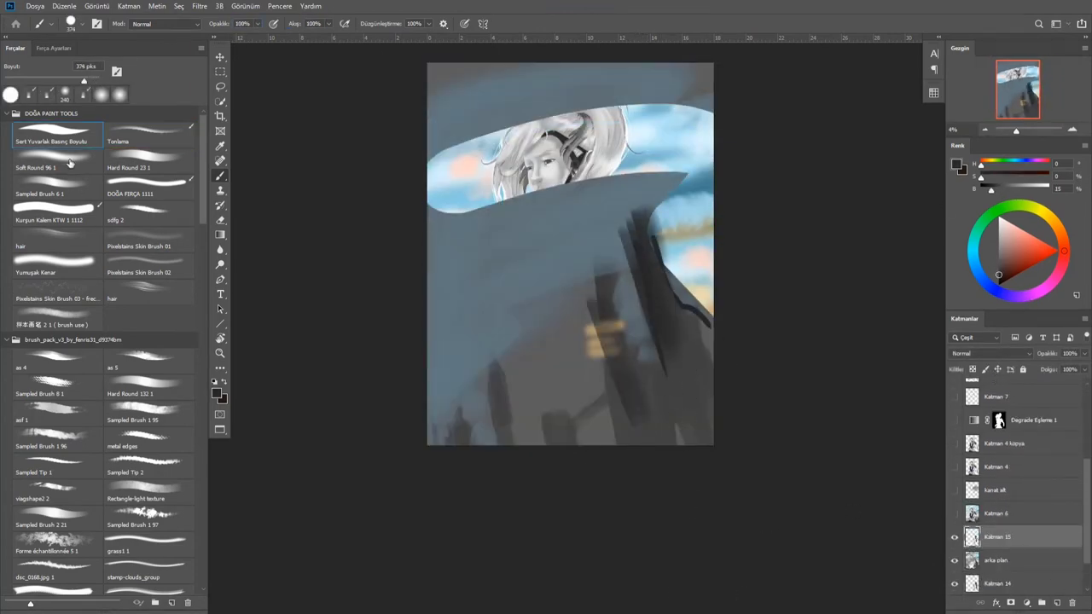
left_click_drag(503, 362, 490, 439)
Paint highlights on the background towers with sampled tan, H 34 S 31 B 83, using the Tonlama and Soft Round 96 1 brushes
left_click(697, 256, "alt")
left_click(597, 333, "alt")
left_click_drag(641, 217, 648, 317)
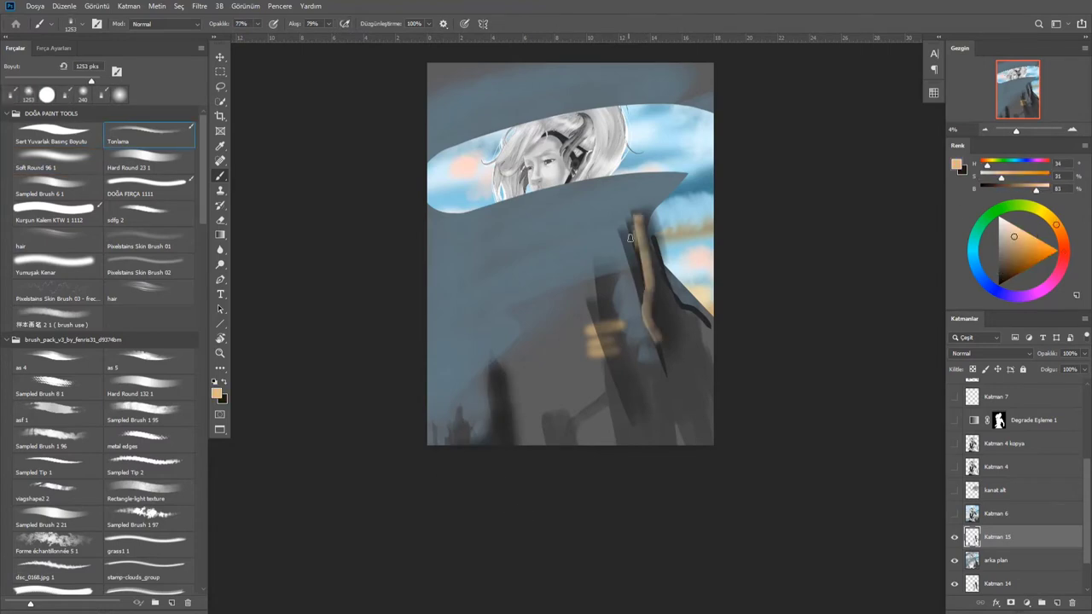
left_click_drag(630, 238, 648, 358)
left_click_drag(601, 303, 597, 380)
left_click_drag(605, 392, 545, 431)
key("period")
mouse_move(511, 363)
left_mouse_down()
mouse_move(510, 407)
mouse_move(483, 500)
left_mouse_up()
left_click_drag(601, 260, 591, 412)
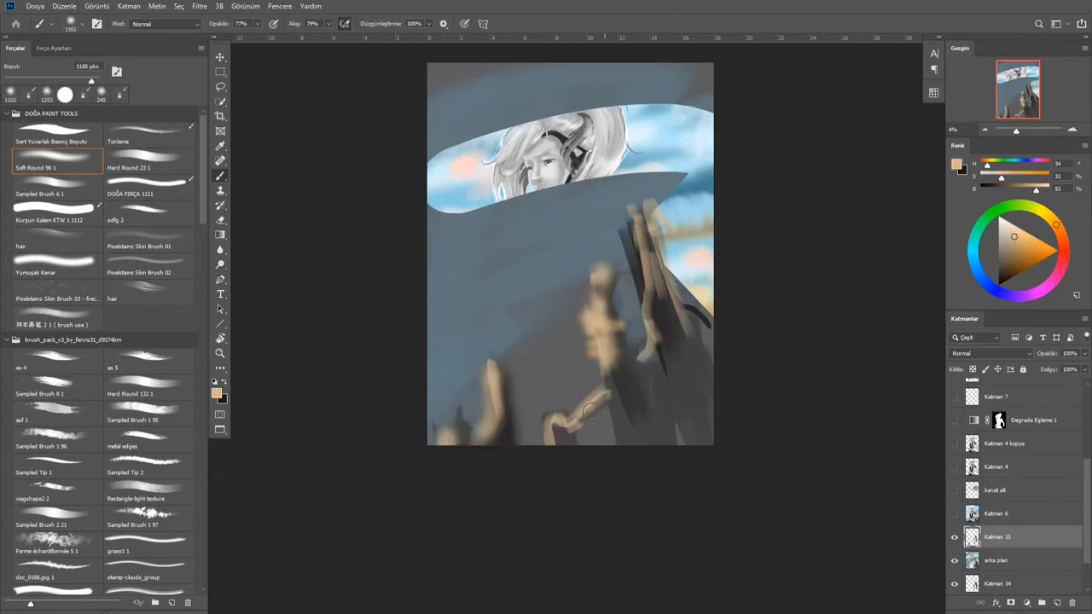
Show the figure layers again and shade the shoulder armour's upper spikes on metal parlaması with dark grey, B 23, using Tonlama at 80% opacity
mouse_move(728, 473)
left_mouse_down()
mouse_move(707, 341)
mouse_move(724, 401)
left_mouse_up()
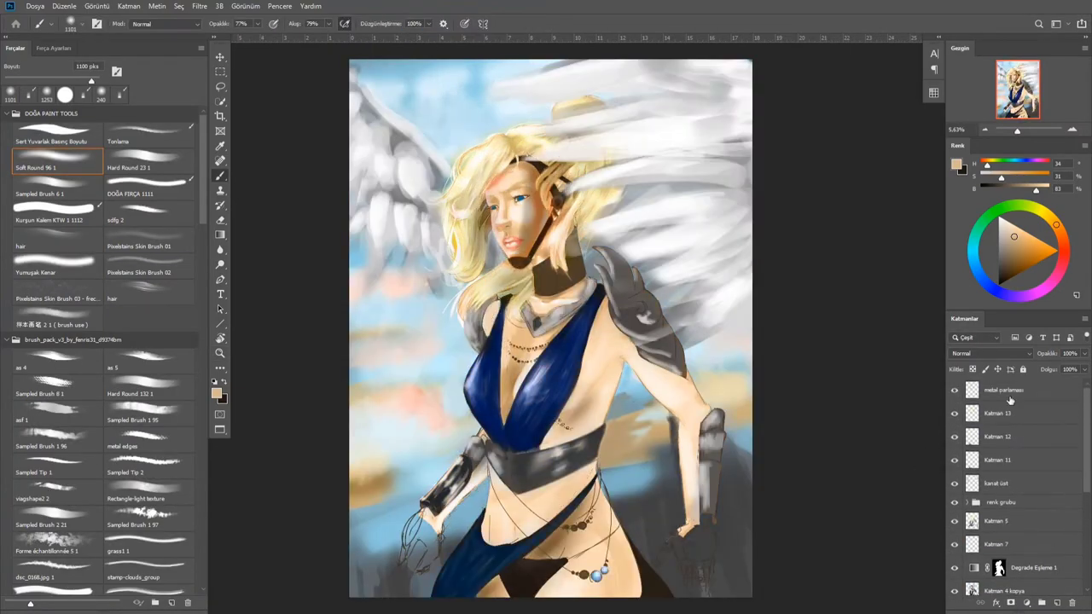
left_click(1010, 392)
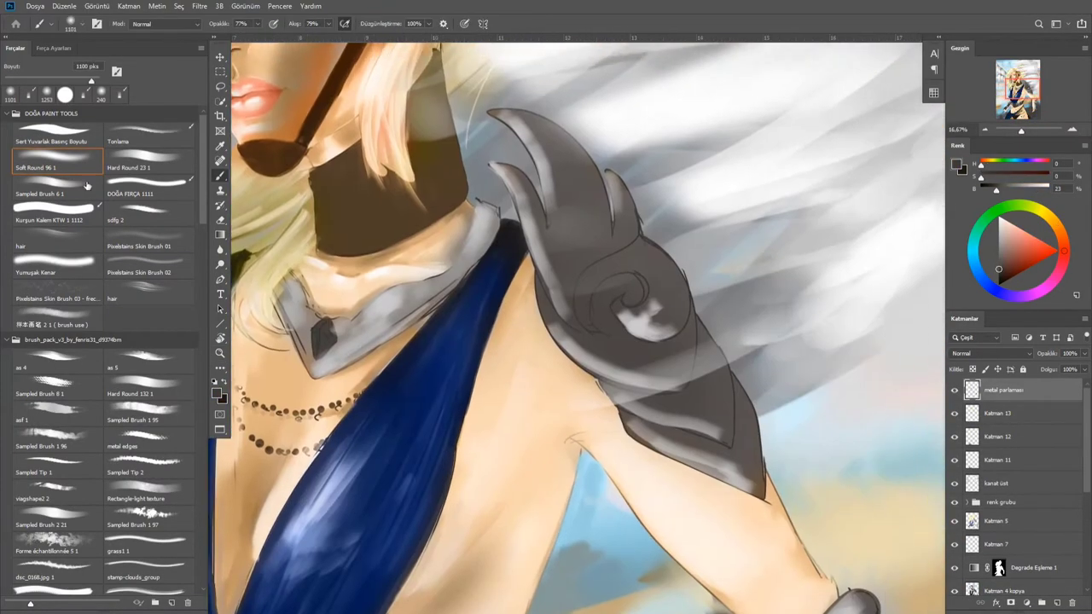
key("comma")
left_click(566, 310, "alt")
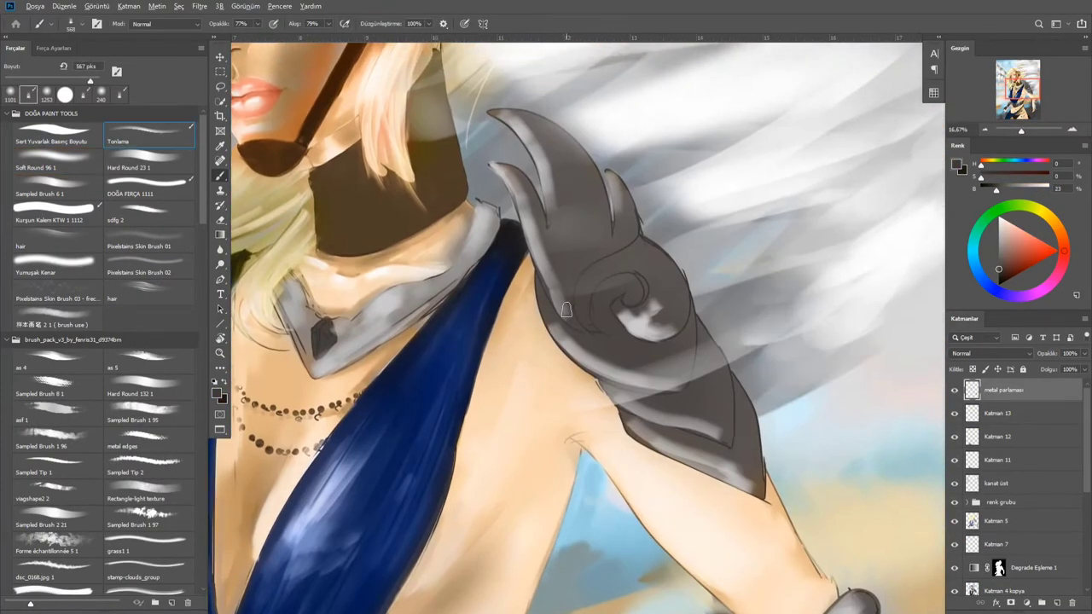
key("bracketleft")
key("bracketleft")
key("bracketleft")
key("bracketleft")
key("8")
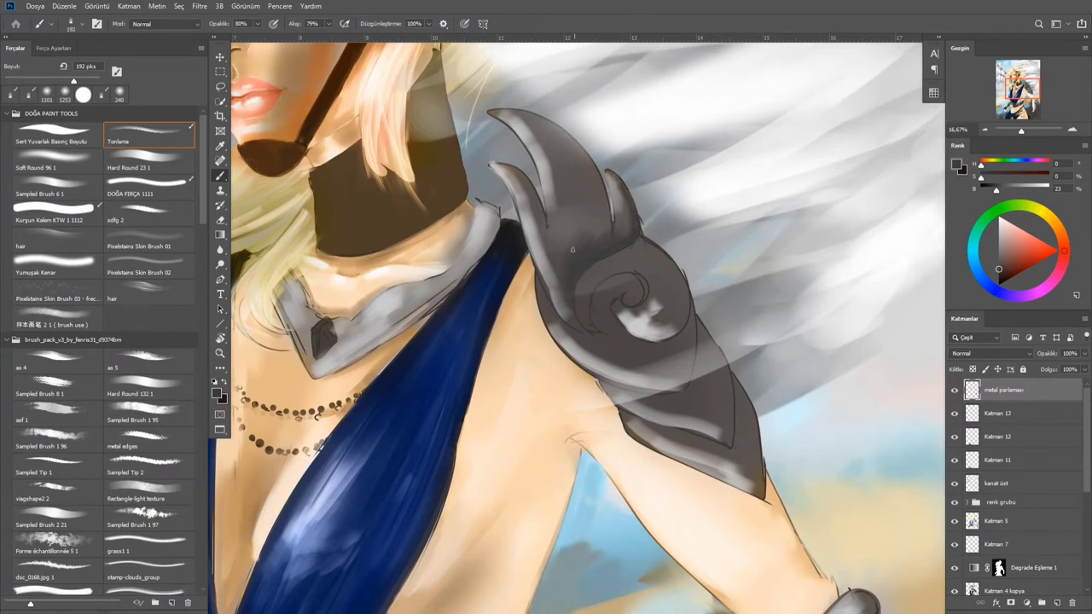
mouse_move(573, 249)
left_mouse_down()
mouse_move(591, 247)
mouse_move(536, 167)
mouse_move(570, 293)
mouse_move(494, 157)
left_mouse_up()
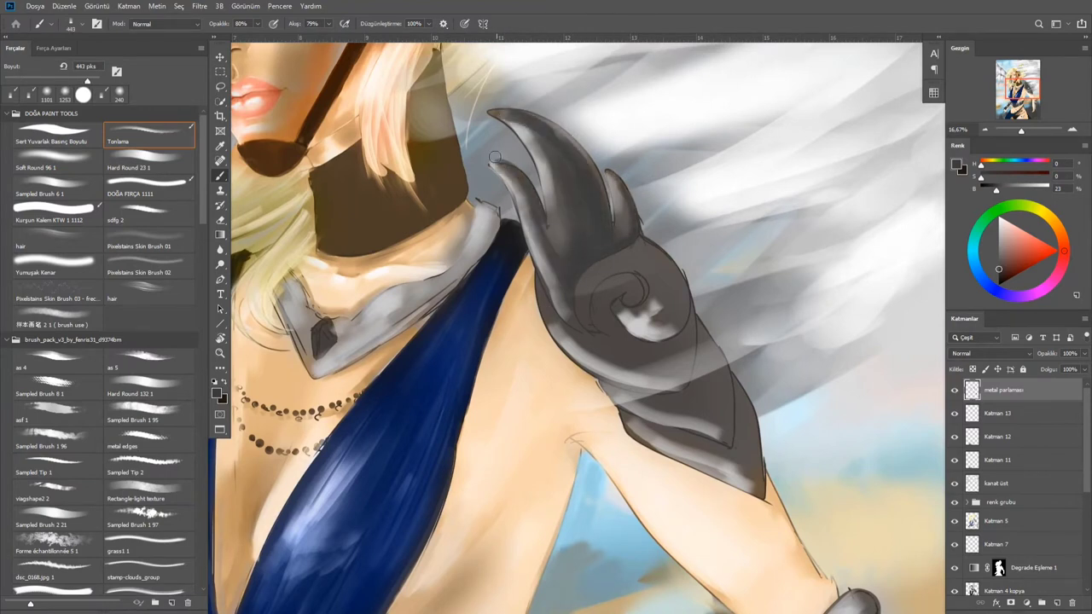
Darken the shoulder armour's swirl, lower plates and edges, refining the plate seams with a 150 px brush in grey, B 19
mouse_move(643, 294)
left_mouse_down()
mouse_move(595, 318)
mouse_move(679, 337)
mouse_move(632, 342)
mouse_move(692, 325)
mouse_move(691, 408)
mouse_move(680, 375)
mouse_move(637, 358)
mouse_move(686, 396)
left_mouse_up()
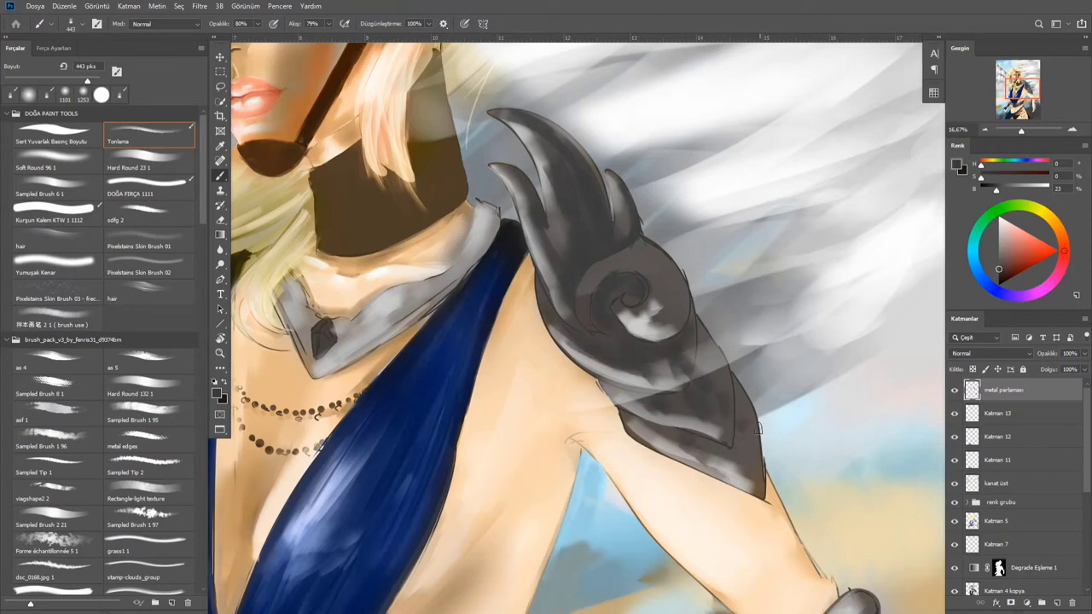
mouse_move(758, 428)
left_mouse_down()
mouse_move(648, 409)
mouse_move(768, 375)
mouse_move(548, 330)
left_mouse_up()
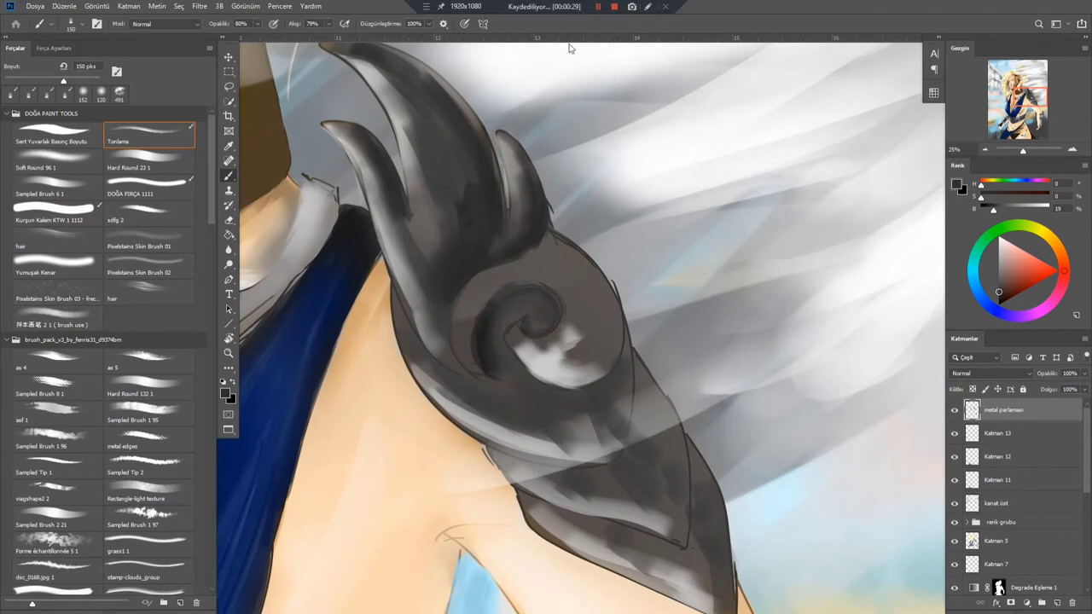
scroll(599, 471, "right", 1)
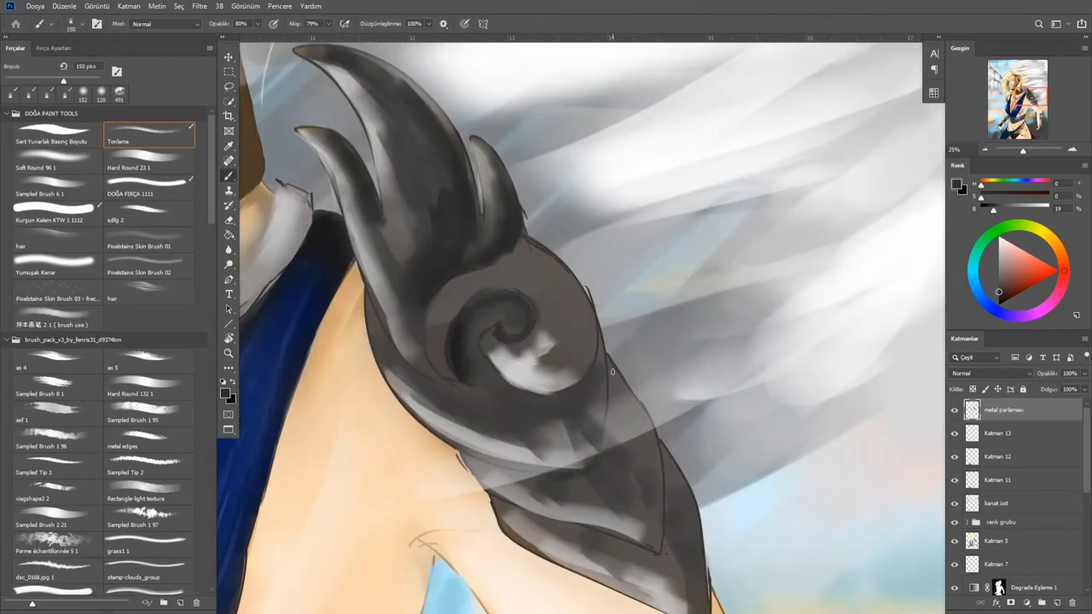
left_click_drag(471, 456, 580, 467)
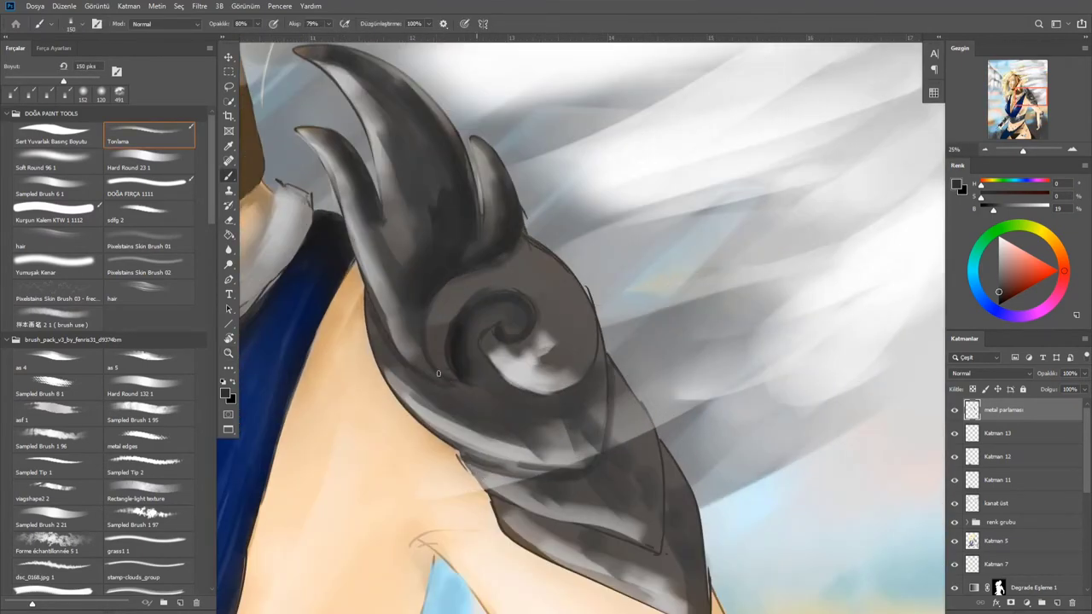
Enlarge the brush to 405 px and shade the outer side of the armour's round plate and the plates below it
scroll(439, 373, "down", 4)
scroll(576, 419, "right", 2)
scroll(578, 310, "up", 3)
scroll(578, 310, "left", 2)
key("bracketright")
key("bracketright")
key("bracketright")
key("bracketright")
key("bracketright")
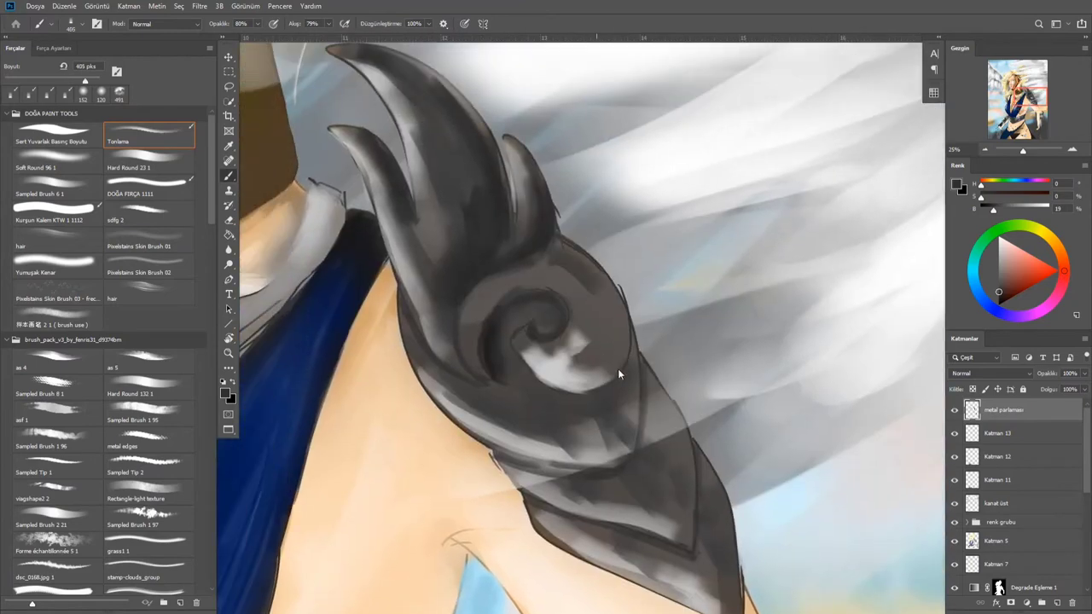
mouse_move(550, 243)
left_mouse_down()
mouse_move(629, 375)
mouse_move(693, 522)
left_mouse_up()
Add a layer named metal p 2 above metal parlaması and group the two layers as metal
scroll(692, 521, "down", 3)
scroll(692, 522, "right", 1)
scroll(669, 417, "up", 3)
scroll(668, 417, "left", 4)
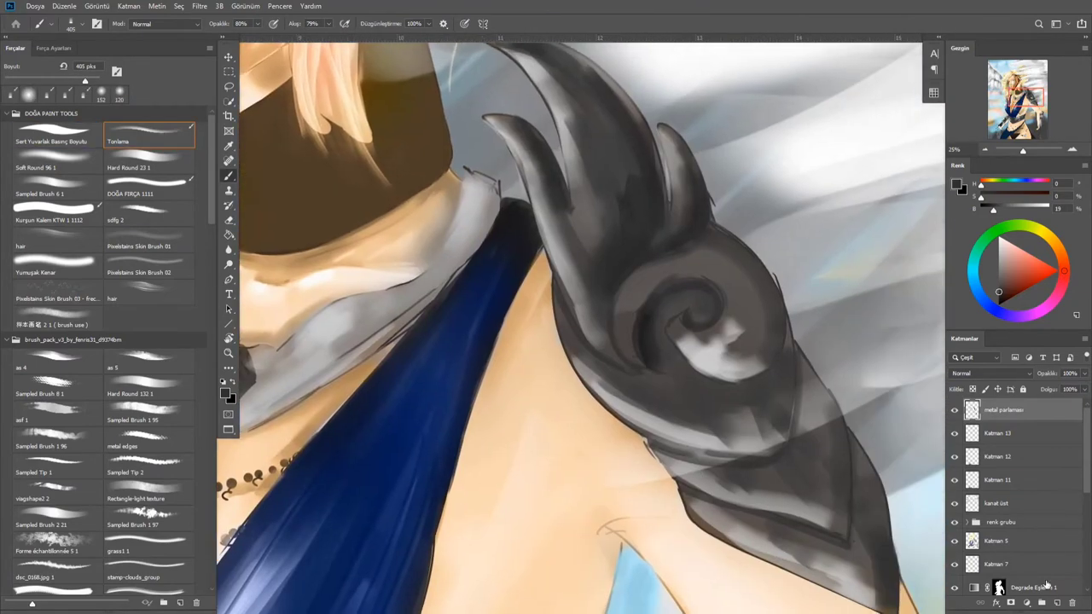
key("ctrl+j")
double_click(1004, 411)
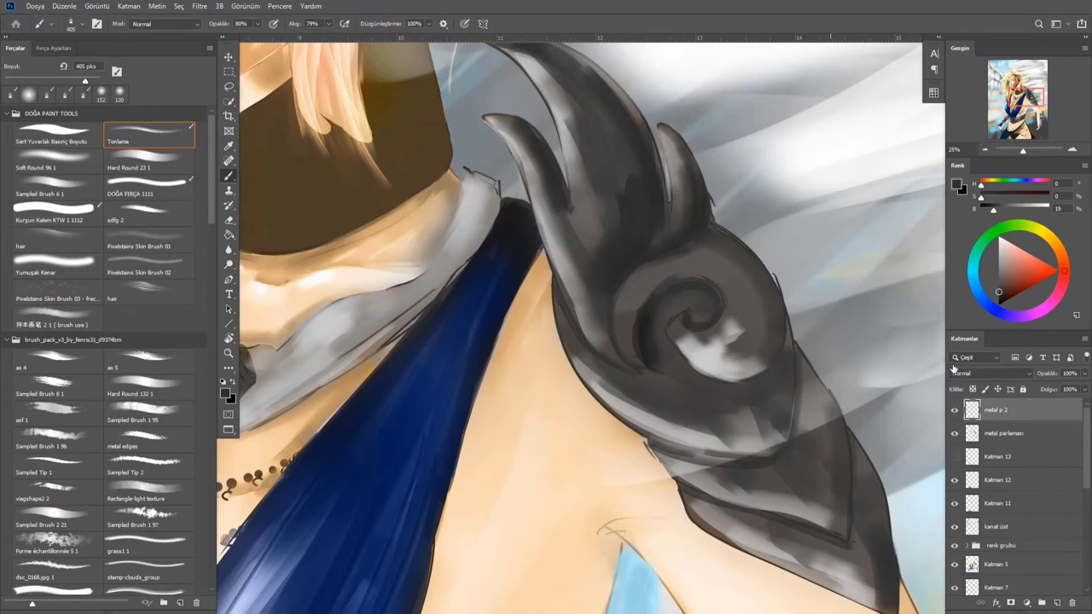
left_click(1006, 432, "shift")
key("ctrl+g")
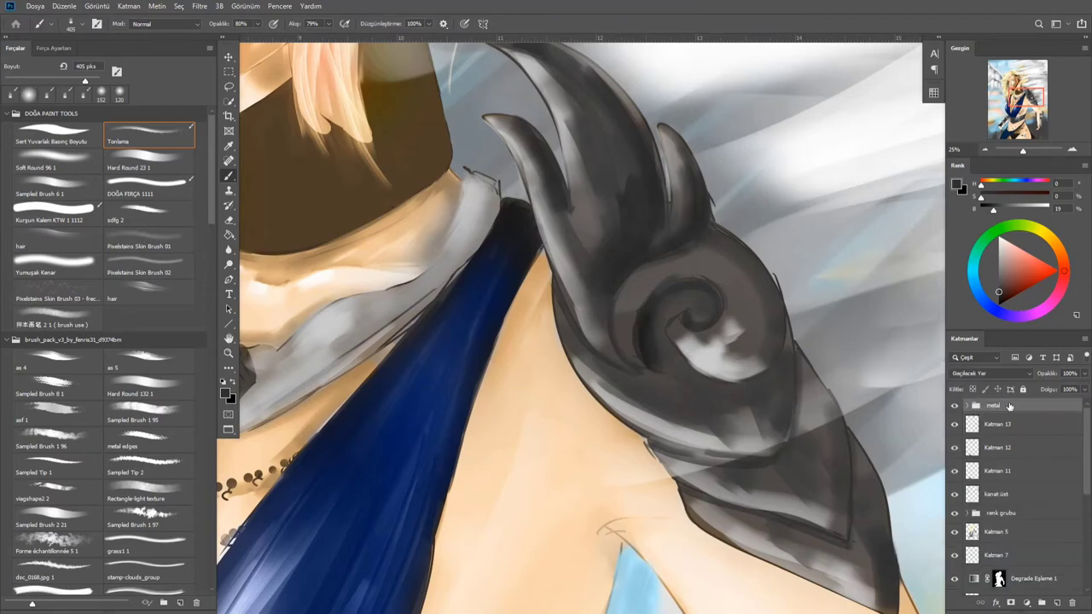
Sample light grey from the armour and paint highlights on the upper spikes on the metal p 2 layer using Tonlama
scroll(570, 162, "up", 2)
left_click(570, 162, "alt")
scroll(555, 214, "up", 2)
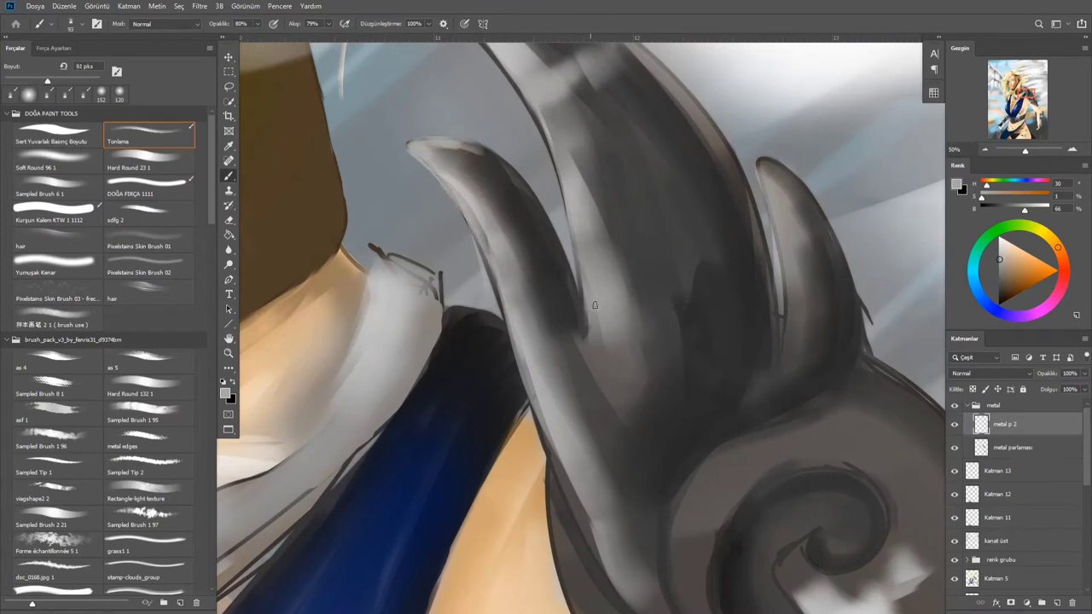
left_click_drag(546, 290, 536, 251)
left_click_drag(528, 324, 537, 251)
left_click_drag(537, 375, 546, 307)
scroll(561, 450, "down", 3)
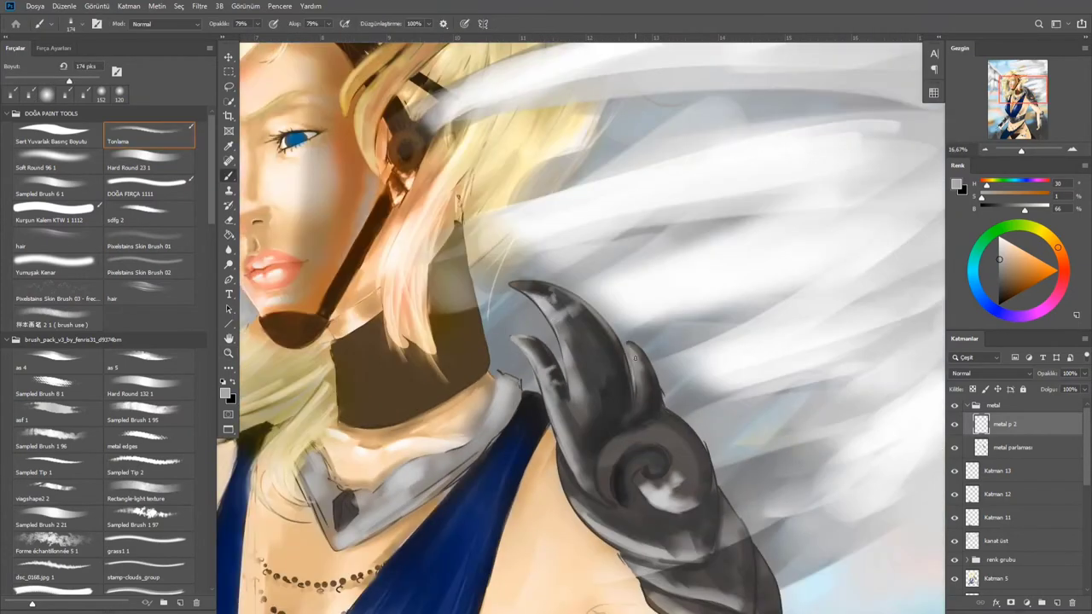
scroll(634, 358, "down", 3)
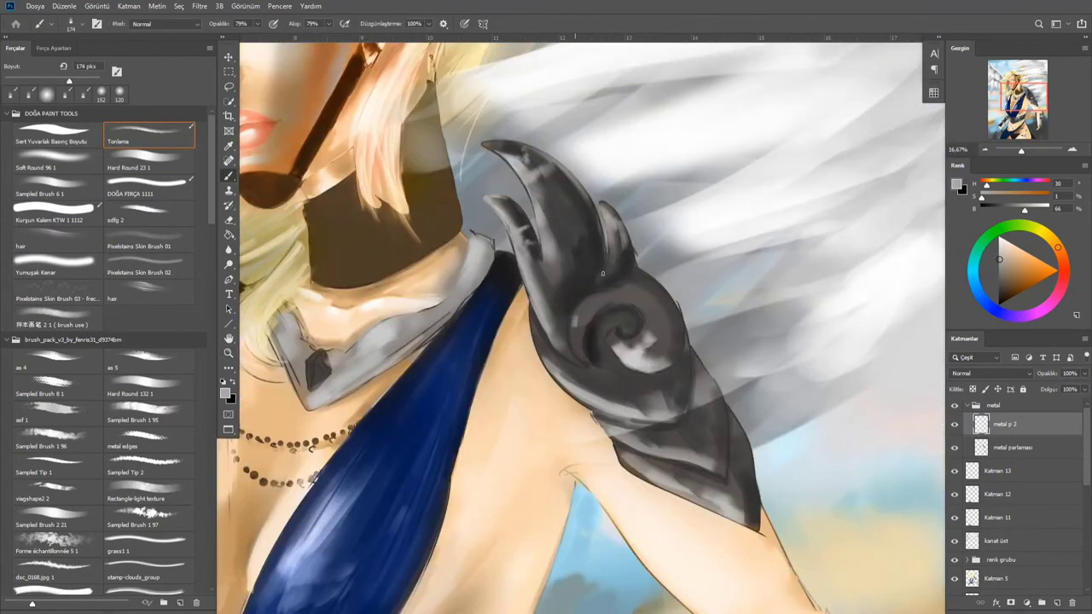
Paint near-white highlights on the swirl's inner curve and outer ring on the shoulder armour
left_click(585, 316, "alt")
key("z")
left_click(636, 346)
left_click(635, 346)
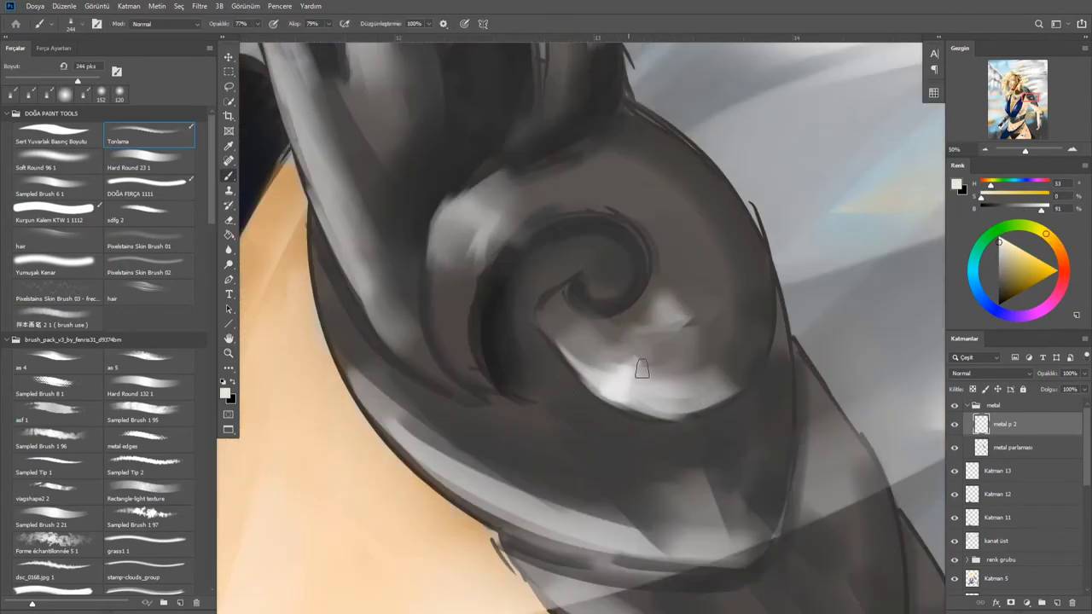
scroll(512, 256, "up", 5)
key("b")
mouse_move(413, 101)
left_mouse_down()
mouse_move(474, 138)
mouse_move(537, 224)
left_mouse_up()
scroll(597, 341, "down", 5)
key("bracketright")
mouse_move(597, 311)
left_mouse_down()
mouse_move(635, 341)
mouse_move(466, 134)
left_mouse_up()
left_click_drag(418, 261, 384, 320)
mouse_move(318, 186)
left_mouse_down()
mouse_move(441, 185)
mouse_move(533, 158)
left_mouse_up()
Raise the brush opacity to 98% and paint near-white highlights on the lower plates' points and arm-side edge
key("bracketright")
key("bracketright")
key("bracketright")
key("bracketright")
key("bracketright")
left_click_drag(539, 382, 595, 439)
left_click_drag(223, 23, 242, 26)
left_click_drag(549, 477, 518, 267)
mouse_move(520, 388)
left_mouse_down()
mouse_move(537, 443)
mouse_move(622, 584)
left_mouse_up()
key("bracketleft")
key("bracketleft")
key("bracketleft")
left_click(426, 311, "alt")
mouse_move(427, 298)
left_mouse_down()
mouse_move(466, 466)
mouse_move(422, 337)
left_mouse_up()
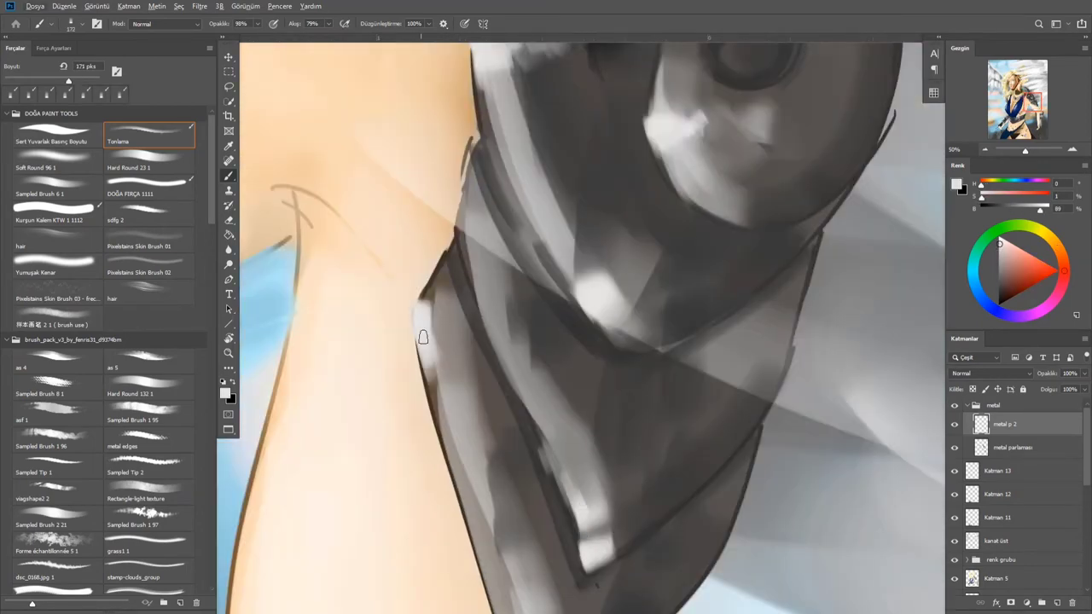
Shrink the brush to 44 px and paint a thin sampled-grey highlight along the lower plate's inner seam
left_click_drag(531, 292, 489, 195)
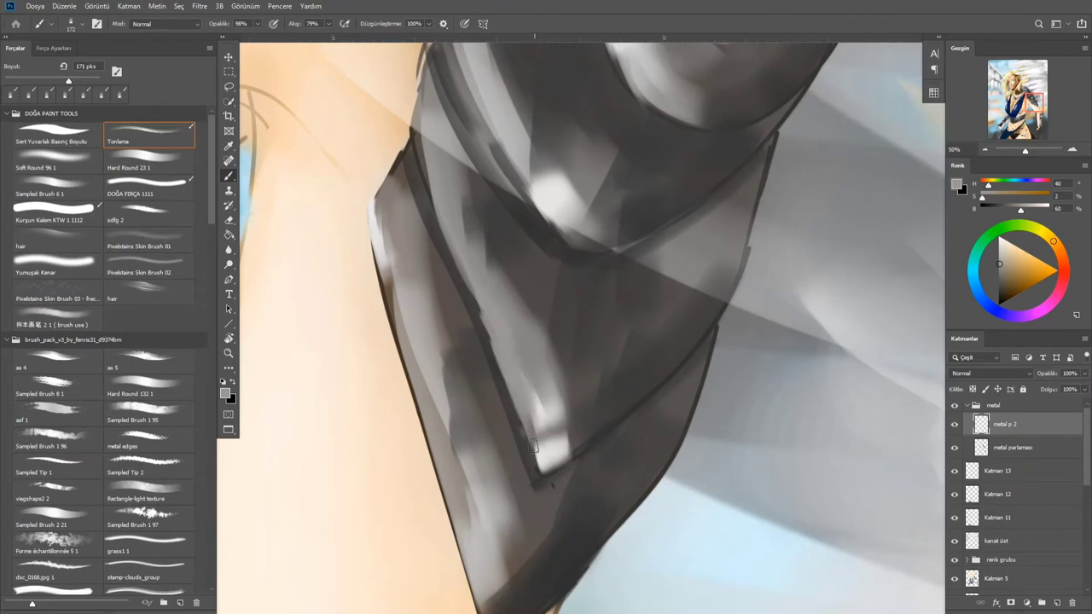
left_click(485, 299, "alt")
left_click(483, 341, "alt")
key("bracketleft")
key("bracketleft")
key("bracketleft")
key("bracketleft")
key("bracketleft")
left_click_drag(483, 337, 525, 465)
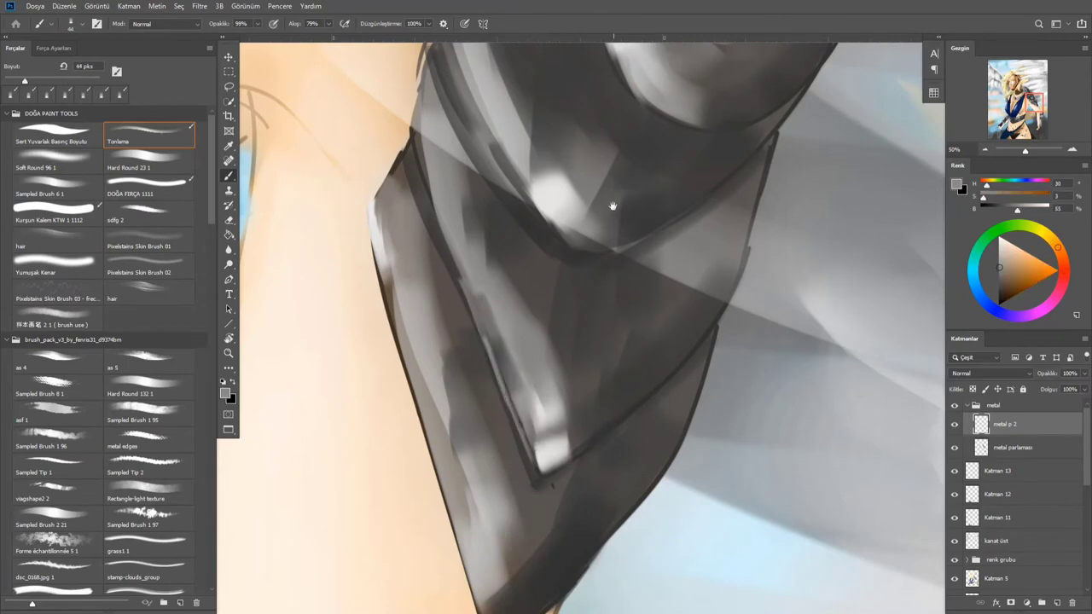
Add near-white glints to the top of the swirl and the body-side rim of the armour with a 110 px brush
left_click_drag(613, 206, 602, 470)
left_click_drag(608, 246, 596, 361)
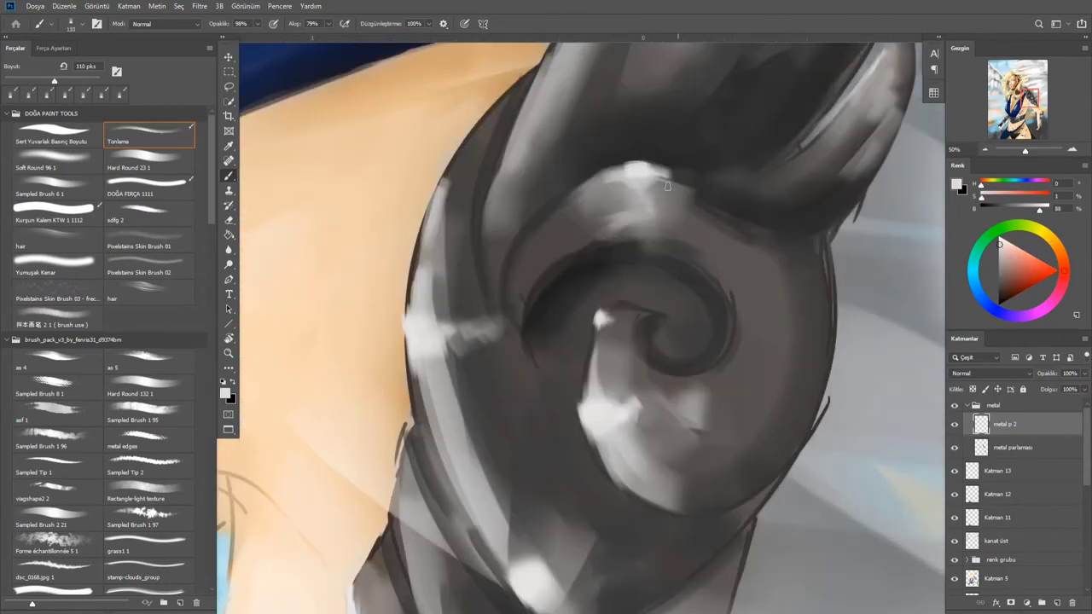
left_click_drag(667, 185, 616, 534)
left_click_drag(563, 213, 409, 307)
left_click_drag(597, 569, 582, 368)
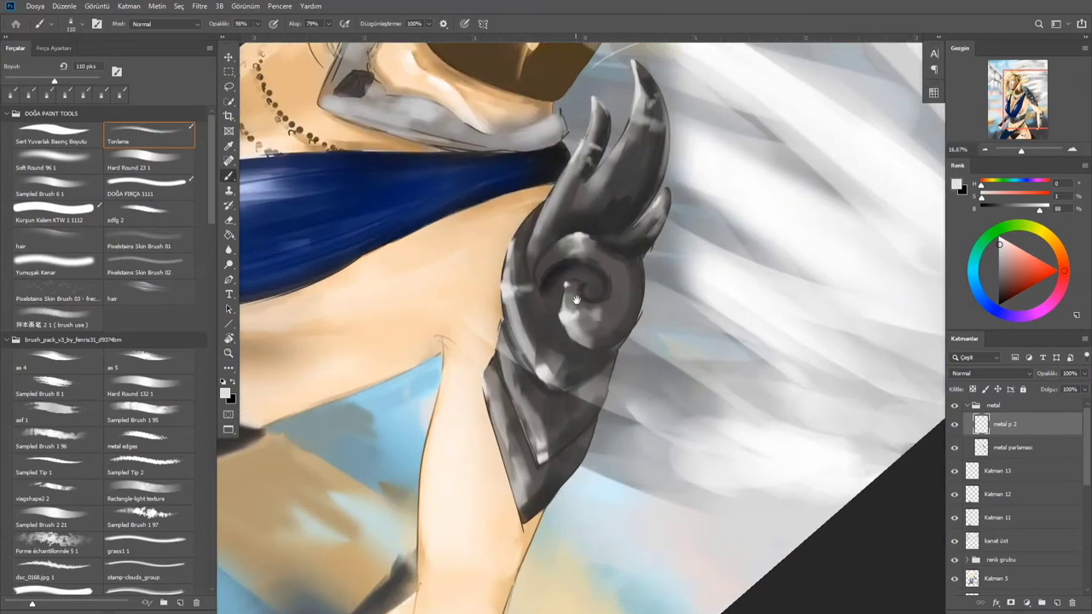
Set the brush opacity to 58% and soften the armour's swirl and lower plates with dark grey, using large brush sizes
left_click_drag(650, 141, 652, 178)
type("58")
left_click_drag(559, 218, 567, 277)
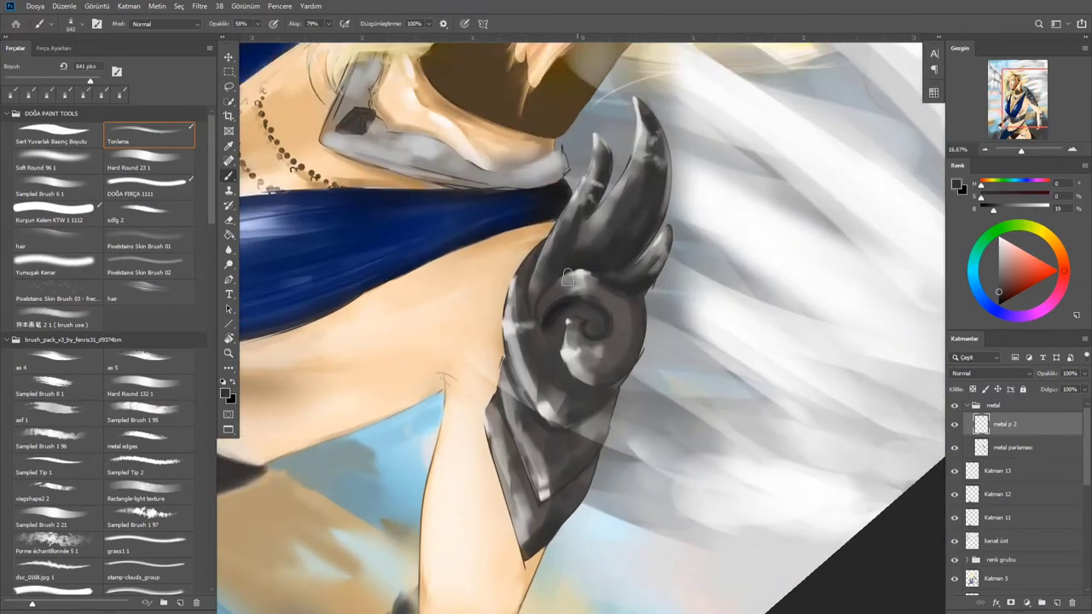
mouse_move(537, 352)
left_mouse_down()
mouse_move(588, 435)
mouse_move(529, 498)
left_mouse_up()
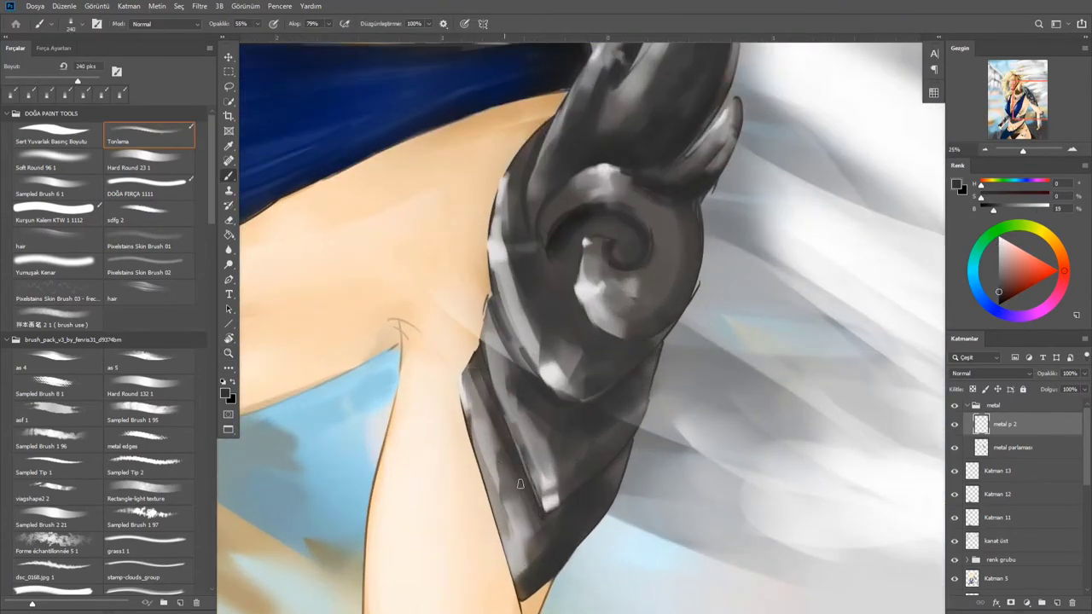
left_click_drag(512, 384, 537, 507)
Paint light rim highlights along the outer edges of the lower plates with a 112 px brush in sampled greys
left_click(537, 508, "alt")
left_click_drag(596, 461, 648, 358)
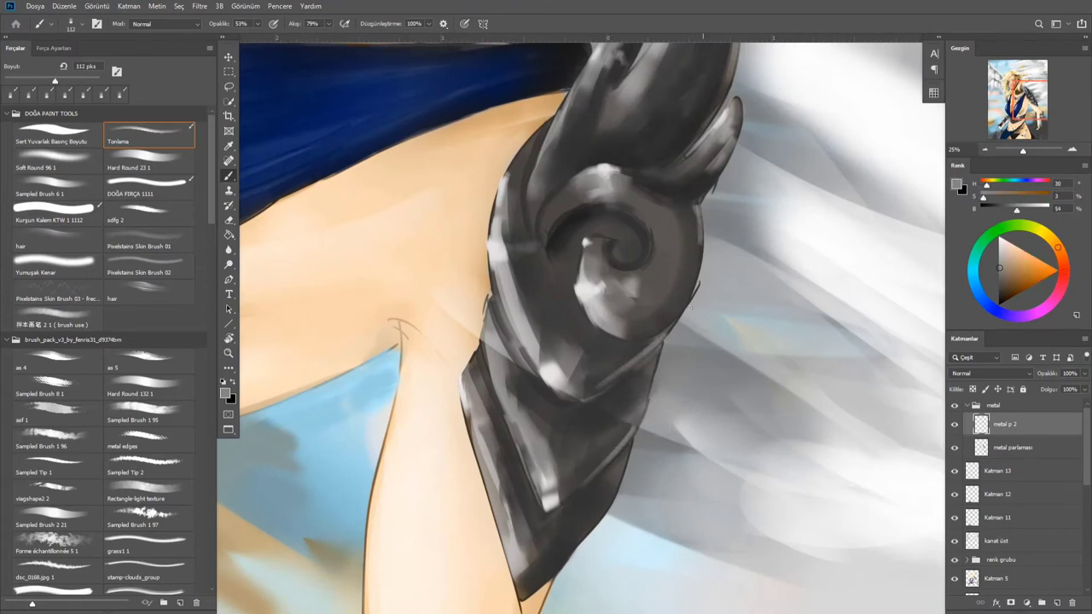
left_click(698, 203, "alt")
scroll(692, 272, "up", 2)
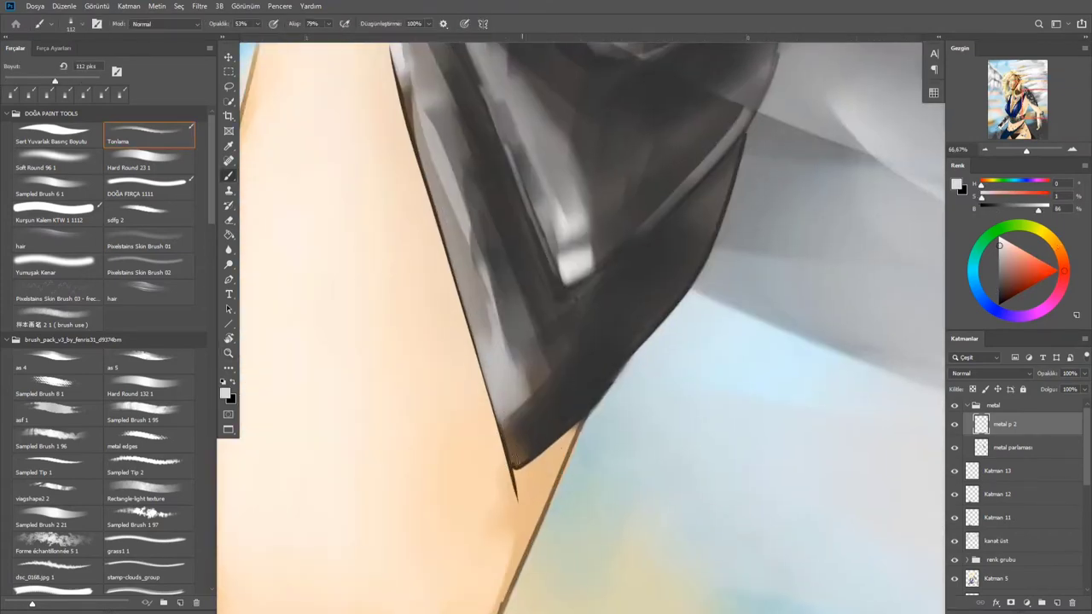
scroll(528, 411, "down", 2)
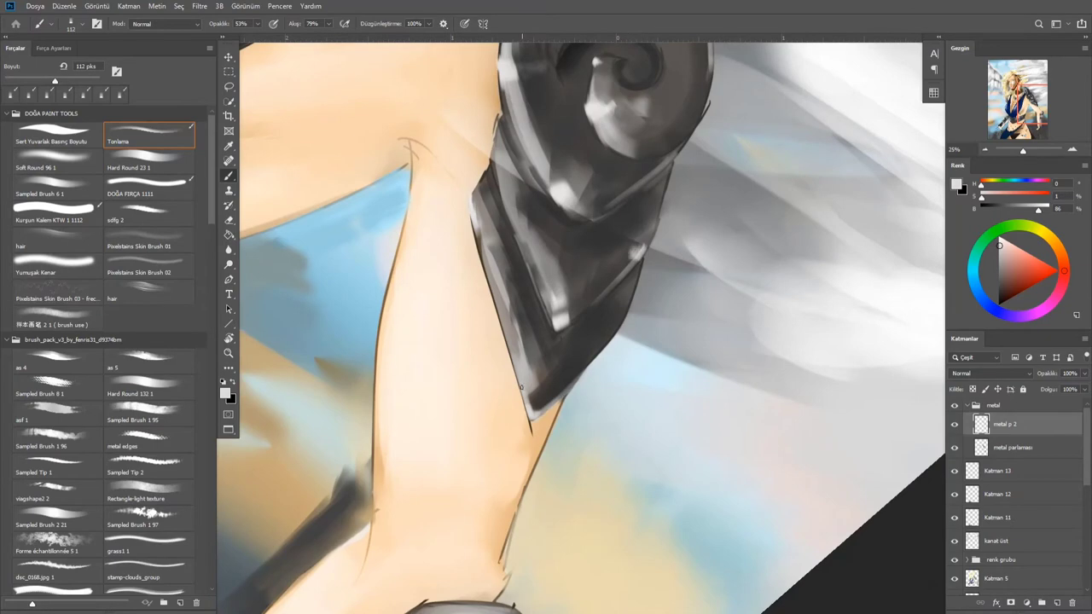
Edge the armour's lowest point with near-white, B 91, and refine the thin highlights with a smaller brush
left_click(532, 413, "alt")
scroll(531, 416, "up", 3)
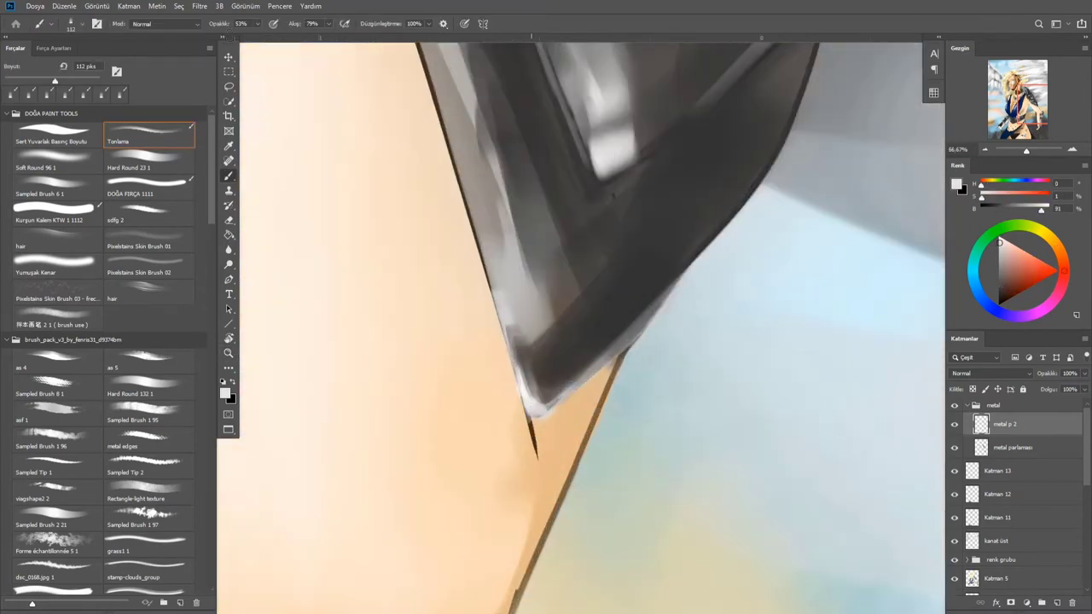
key("bracketleft")
key("bracketleft")
key("bracketleft")
key("bracketleft")
key("bracketleft")
scroll(516, 374, "down", 3)
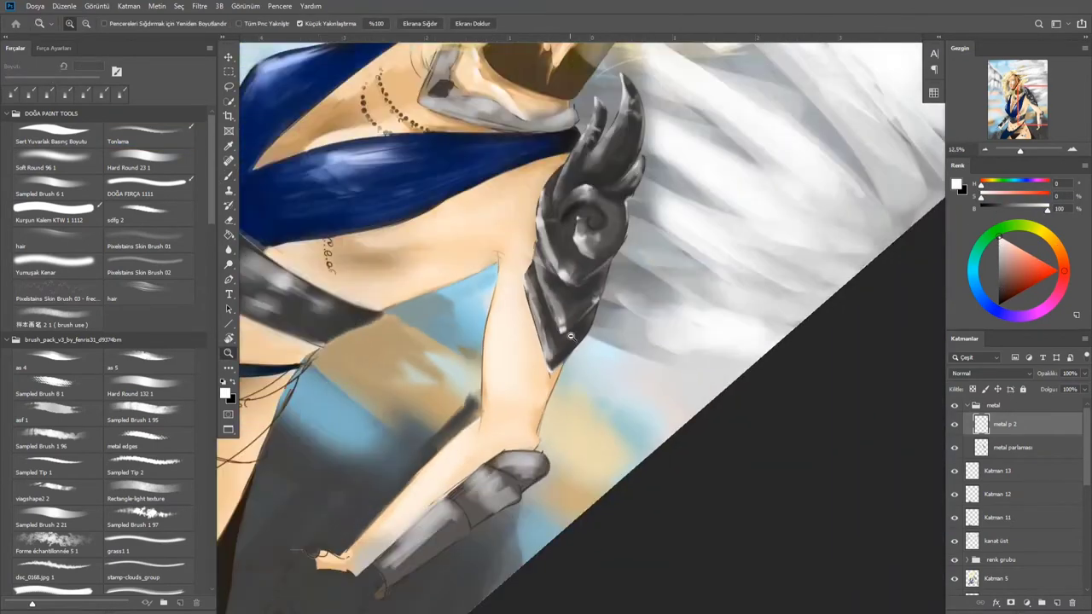
Brighten the armour's rim and swirl glints in white, B 100, with the Soft Round 96 1 brush
scroll(499, 263, "up", 1)
key("period")
key("ctrl+shift+alt+n")
left_click_drag(516, 209, 524, 237)
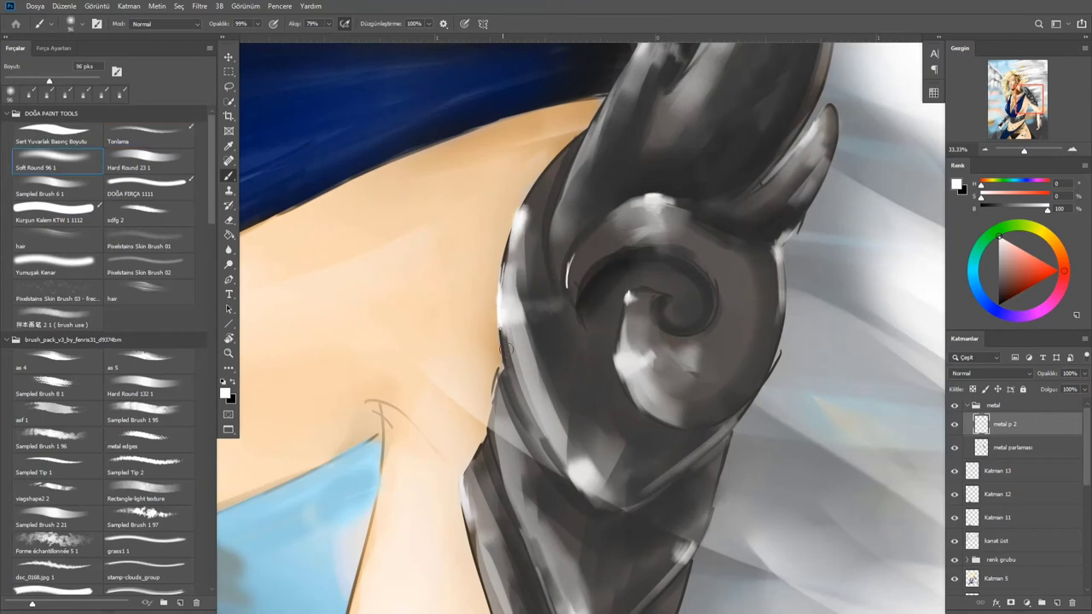
left_click_drag(614, 349, 639, 388)
scroll(618, 367, "down", 4)
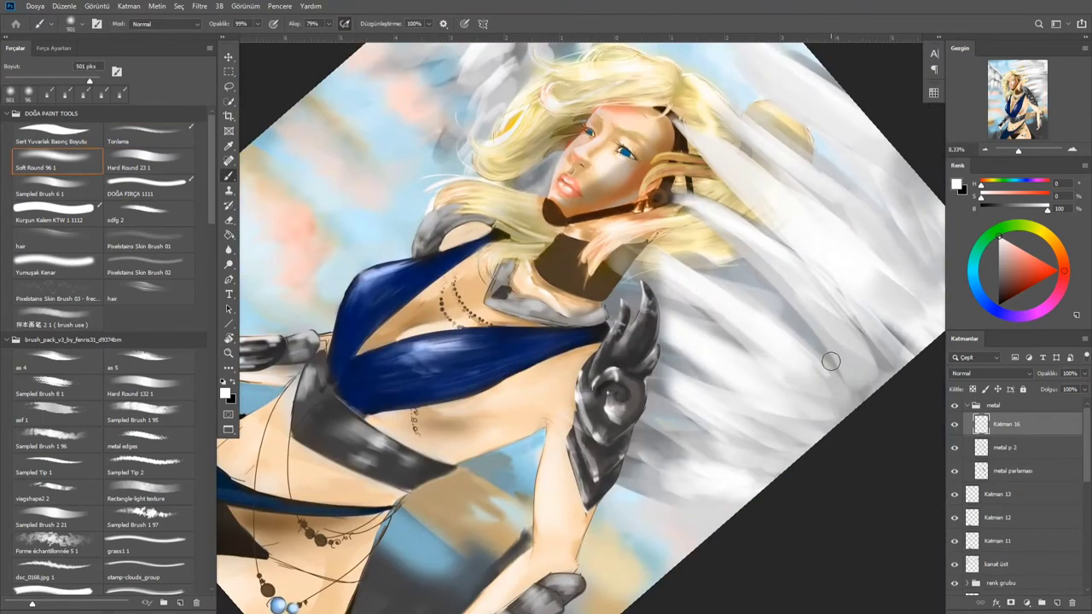
Try tinting the armour's highlights with a sampled skin tone on Katman 16, using the Renk Yanması blend mode
left_click(601, 379, "alt")
left_click(992, 372)
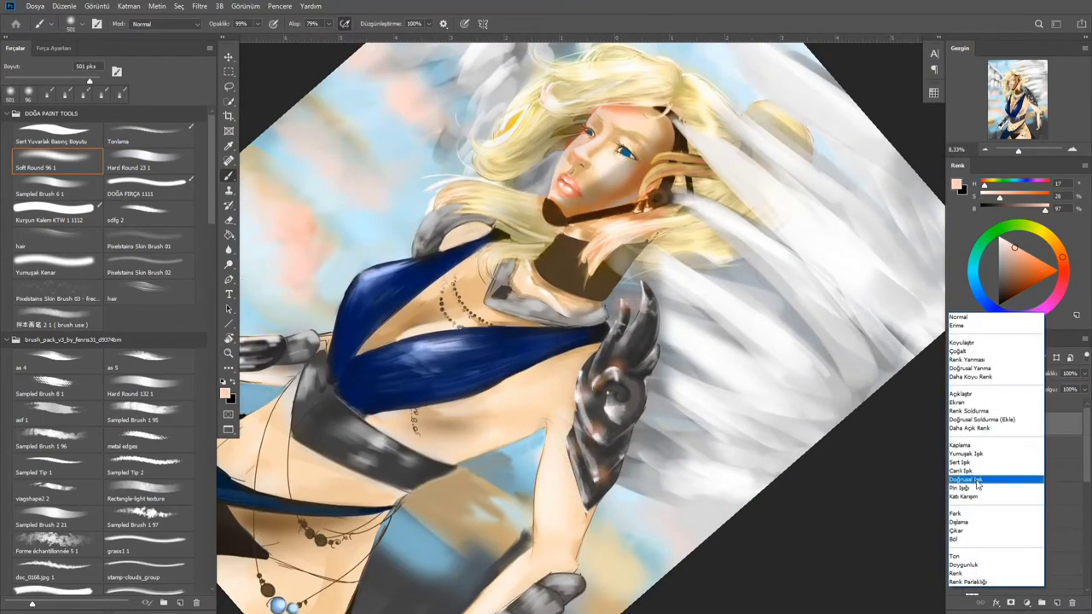
left_click(968, 359)
scroll(596, 367, "up", 2)
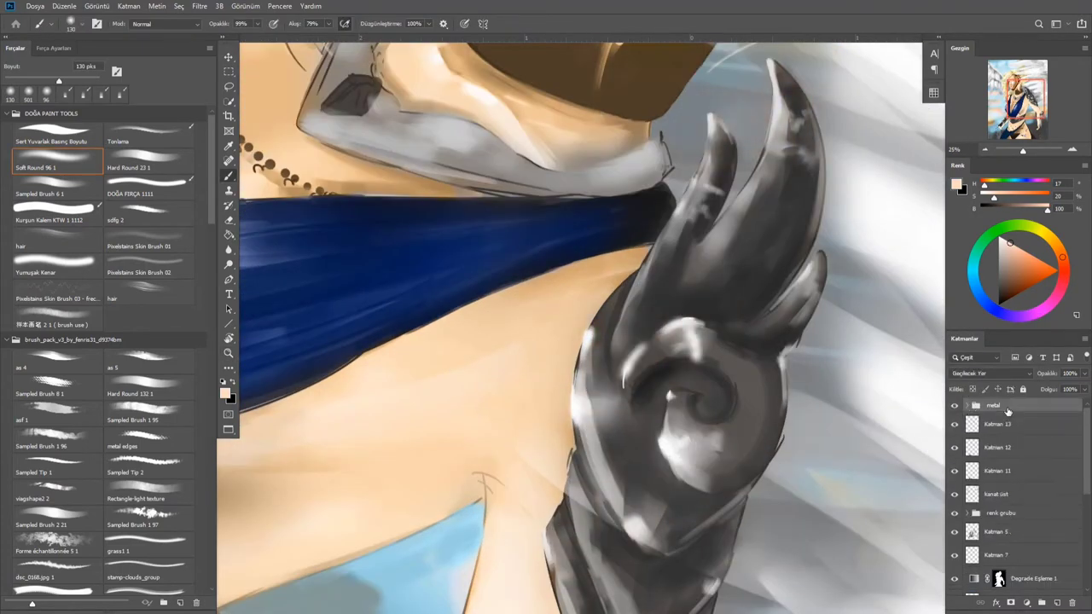
On a new layer above the metal group, set the brush mode to Renk Yanması and the layer blend mode to Renk
left_click(1002, 373)
left_click(1004, 360)
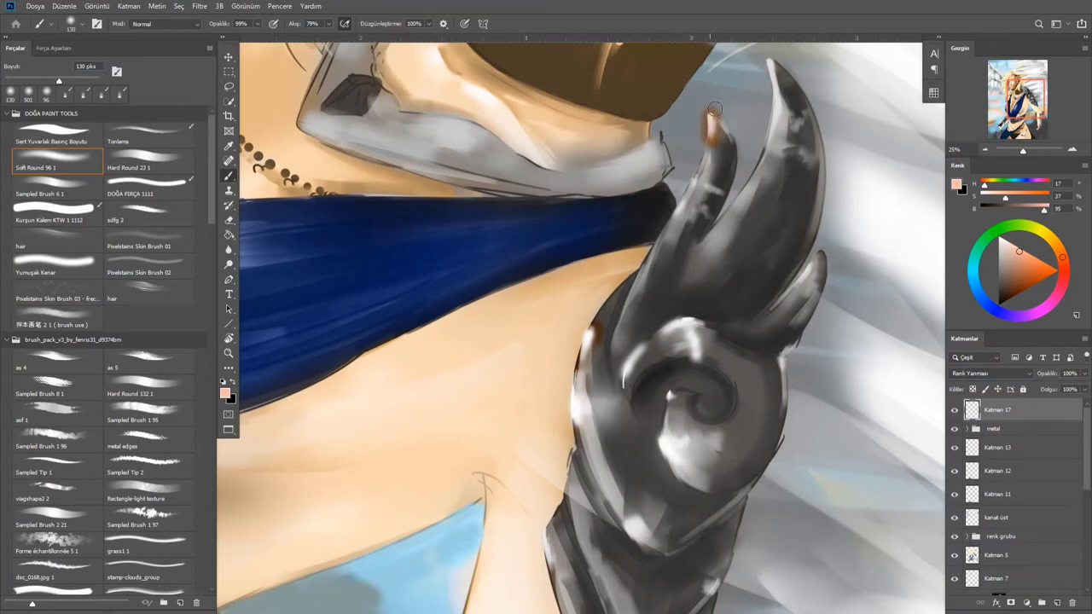
scroll(553, 113, "down", 2)
left_click(553, 113, "alt")
left_click(166, 24)
left_click(162, 81)
left_click(993, 372)
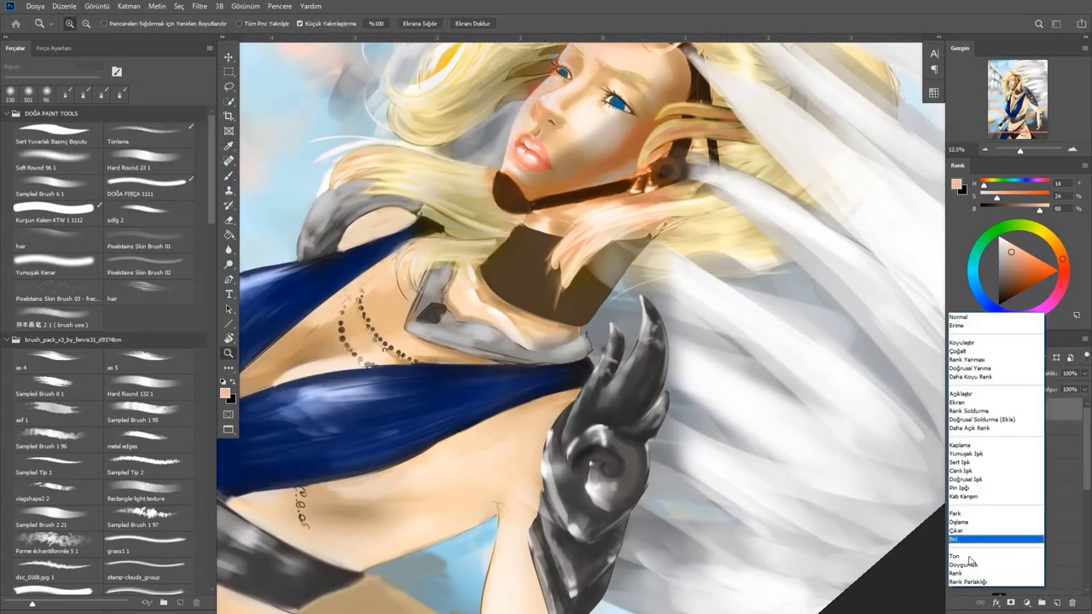
left_click(981, 573)
Paint warm skin-toned reflections along the armour's spikes, swirl and body-side edges with Soft Round 96 1 at 130 px
left_click_drag(648, 344, 650, 272)
scroll(634, 362, "up", 2)
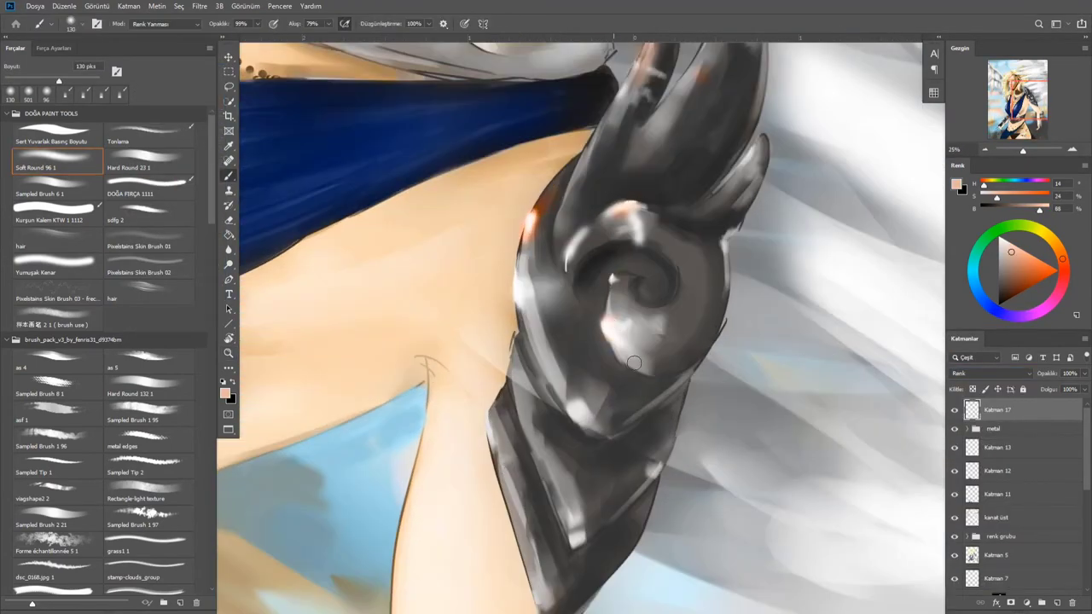
scroll(225, 393, "up", 1)
left_click_drag(477, 324, 556, 384)
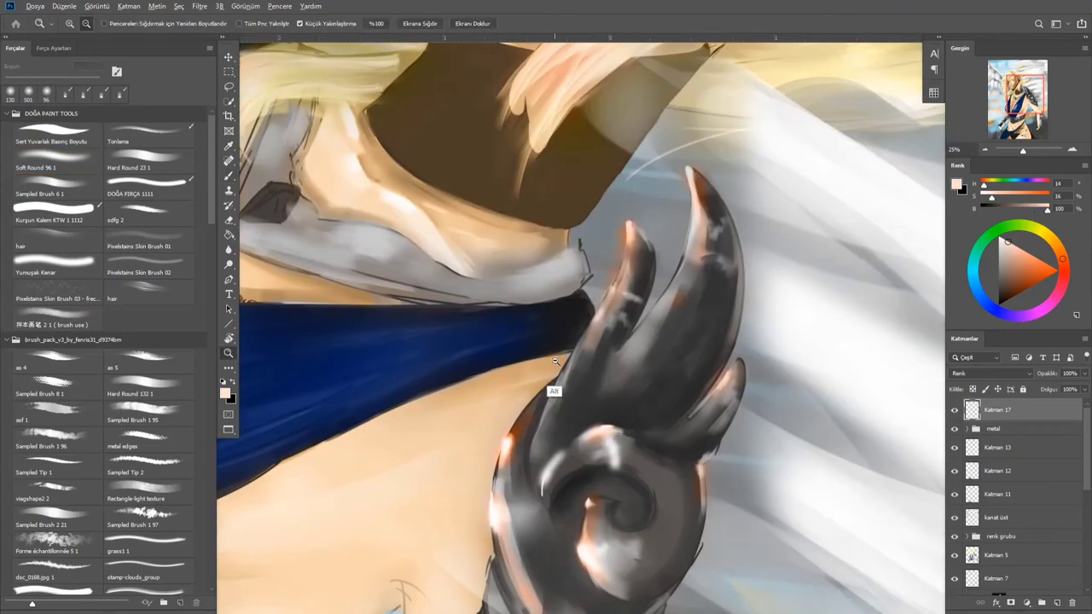
scroll(556, 385, "down", 3)
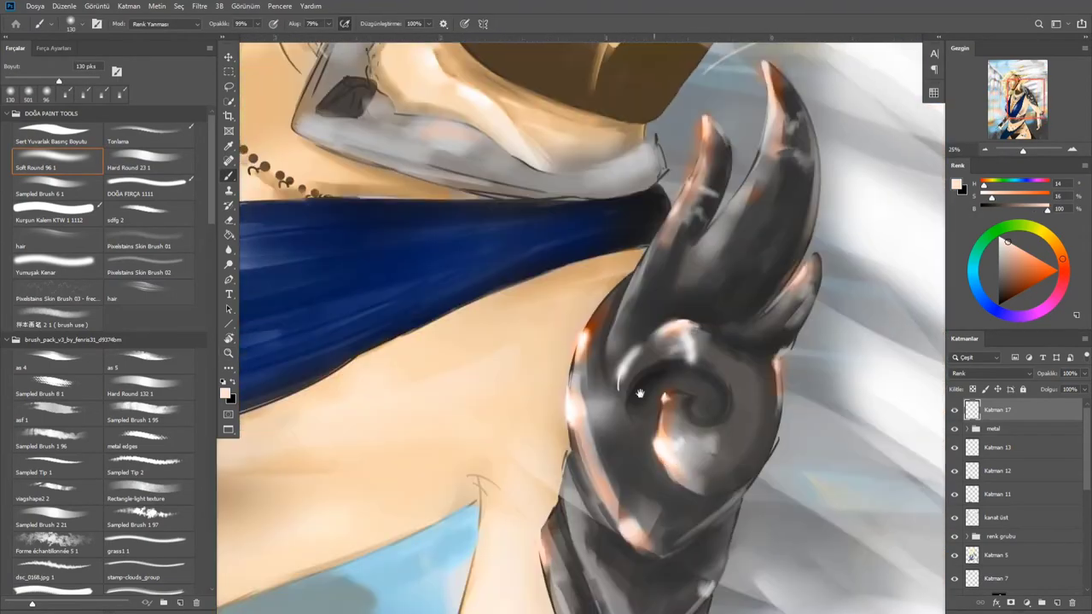
key("z")
scroll(540, 261, "down", 3)
Add a layer above metal p 2 and paint the far shoulder guard with near-white highlights and dark grey shading using Tonlama
left_click(1006, 446)
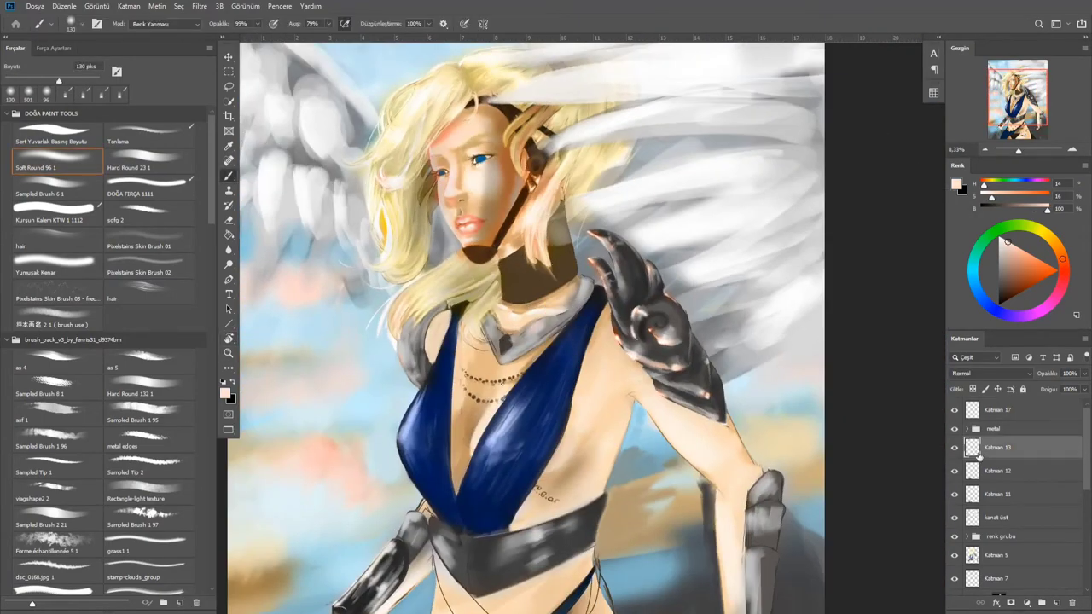
key("b")
scroll(546, 324, "up", 2)
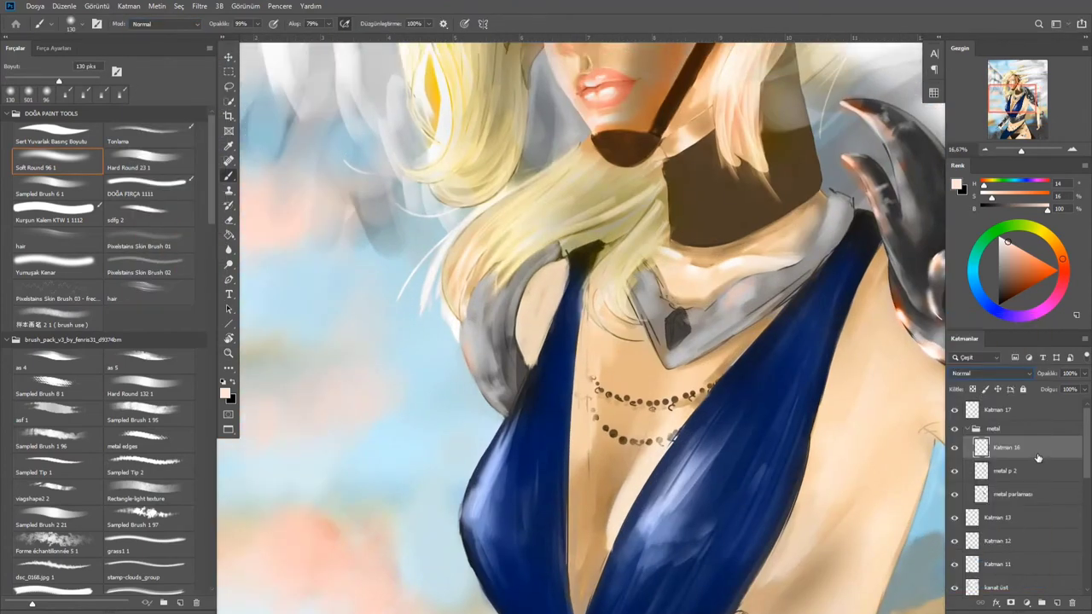
left_click(150, 137)
key("x")
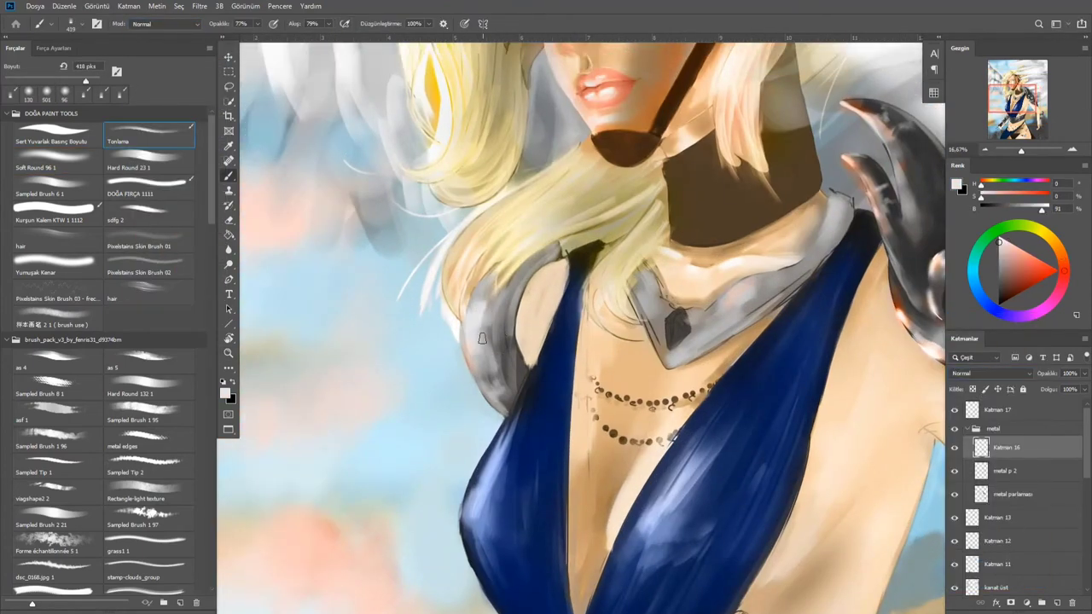
left_click_drag(505, 380, 471, 367)
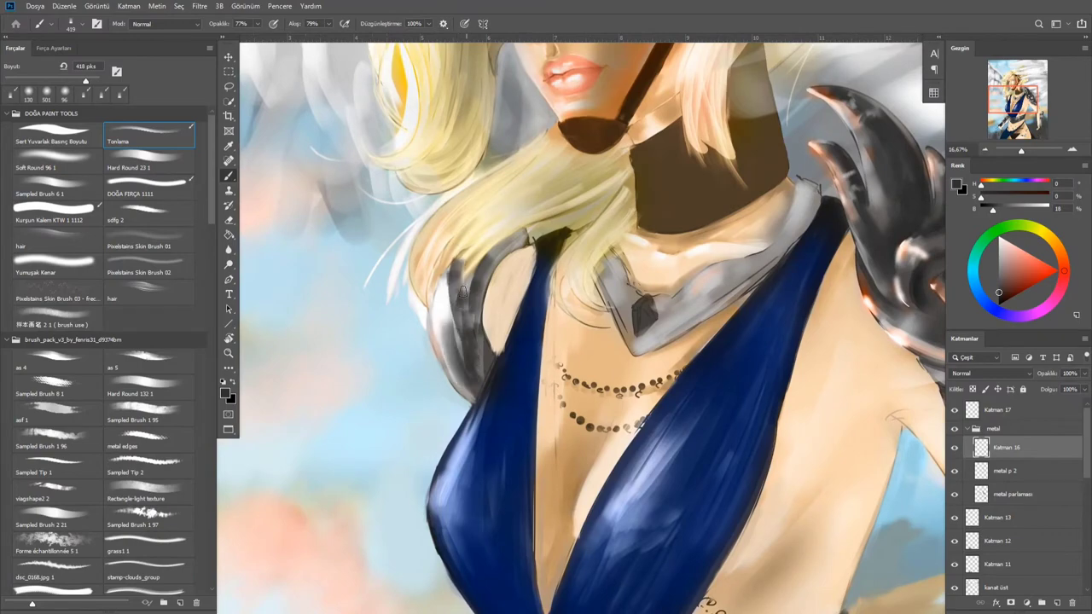
Add a soft white glow to the shoulder armour with the Soft Round 96 1 brush enlarged to about 690 px
key("ctrl+0")
key("ctrl+plus")
left_click(53, 158)
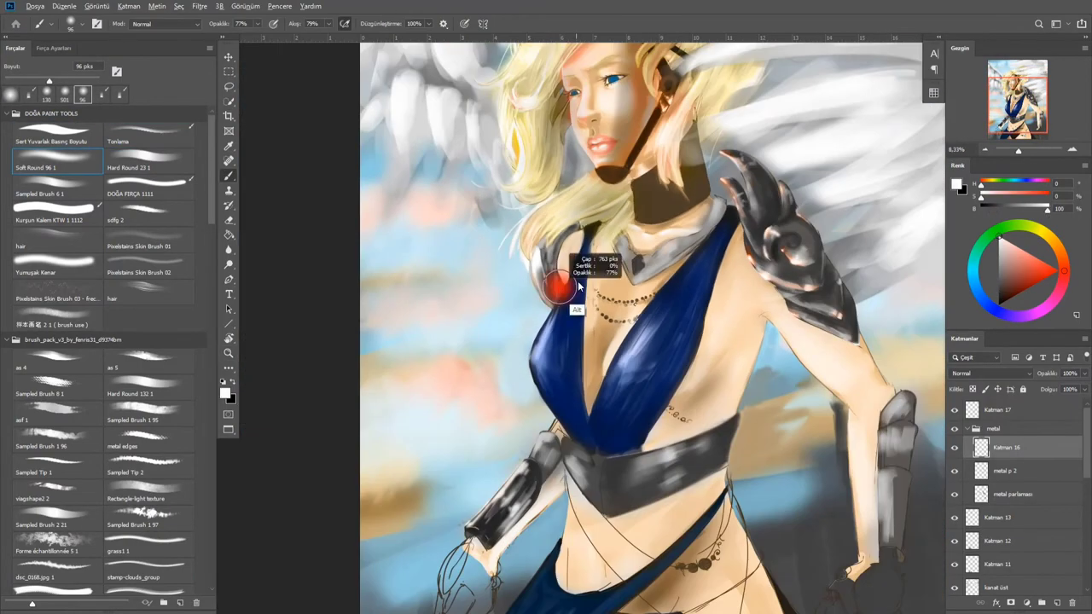
mouse_move(750, 255)
left_mouse_down()
mouse_move(733, 183)
mouse_move(770, 224)
left_mouse_up()
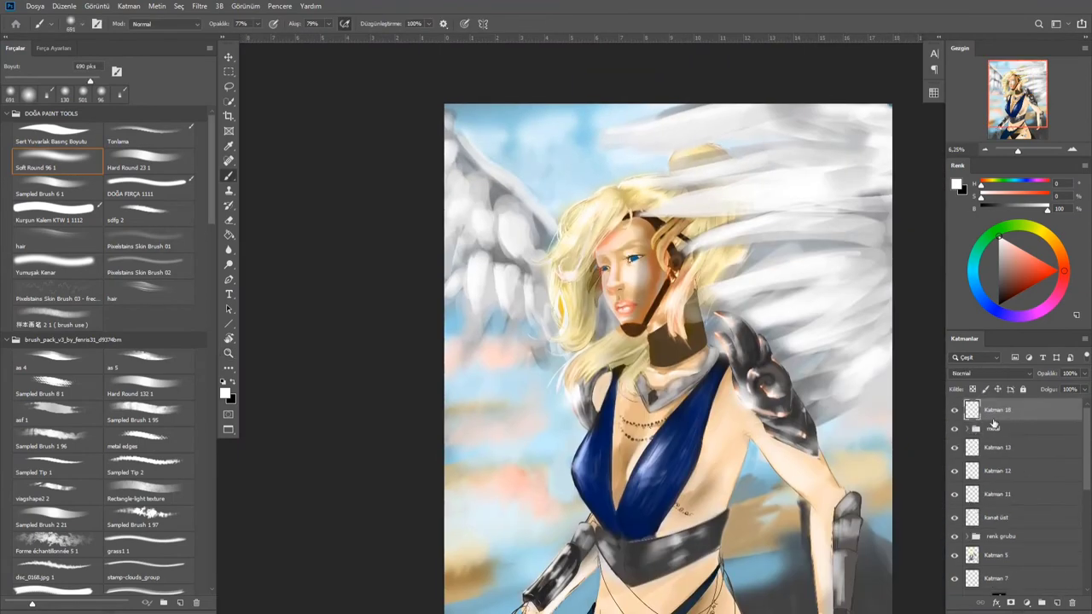
Place a top layer named göz in a göz grubu group and cover marks below the larger eye's inner corner with sampled skin tone
key("ctrl+g")
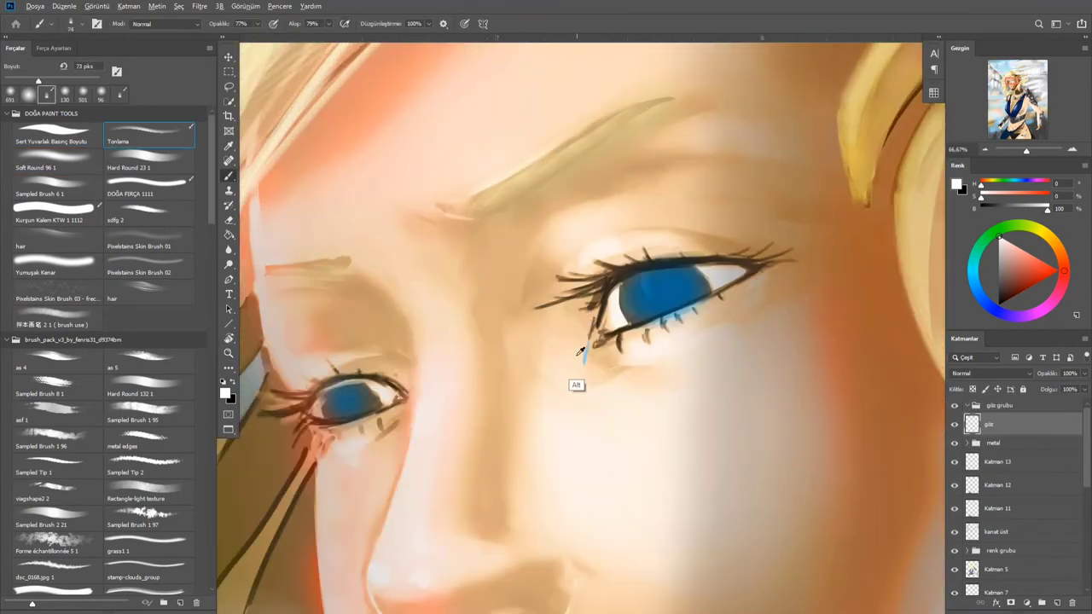
left_click(574, 380, "alt")
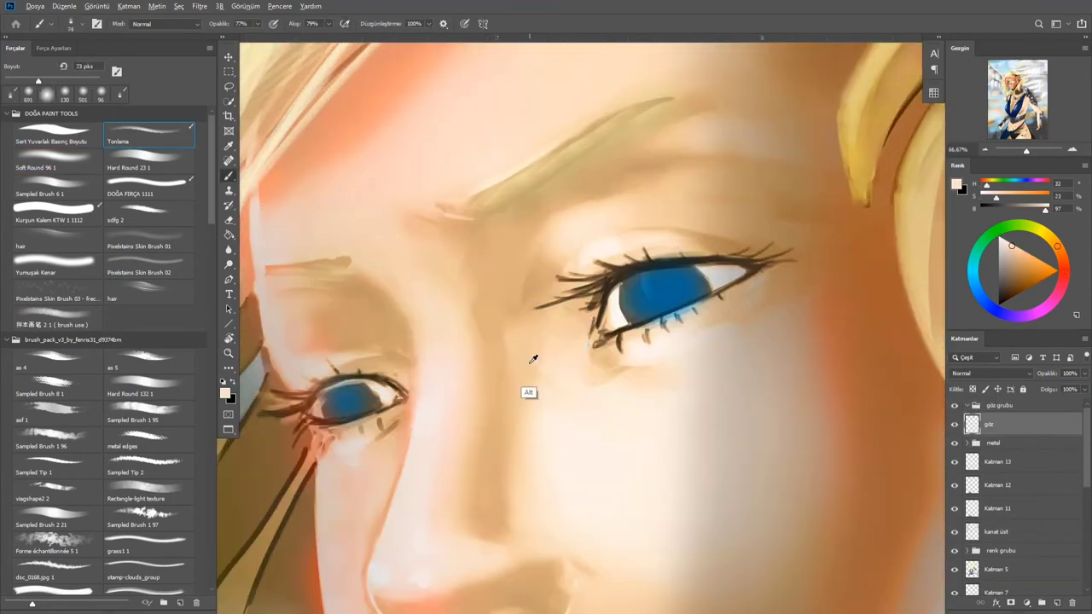
left_click_drag(698, 320, 641, 334)
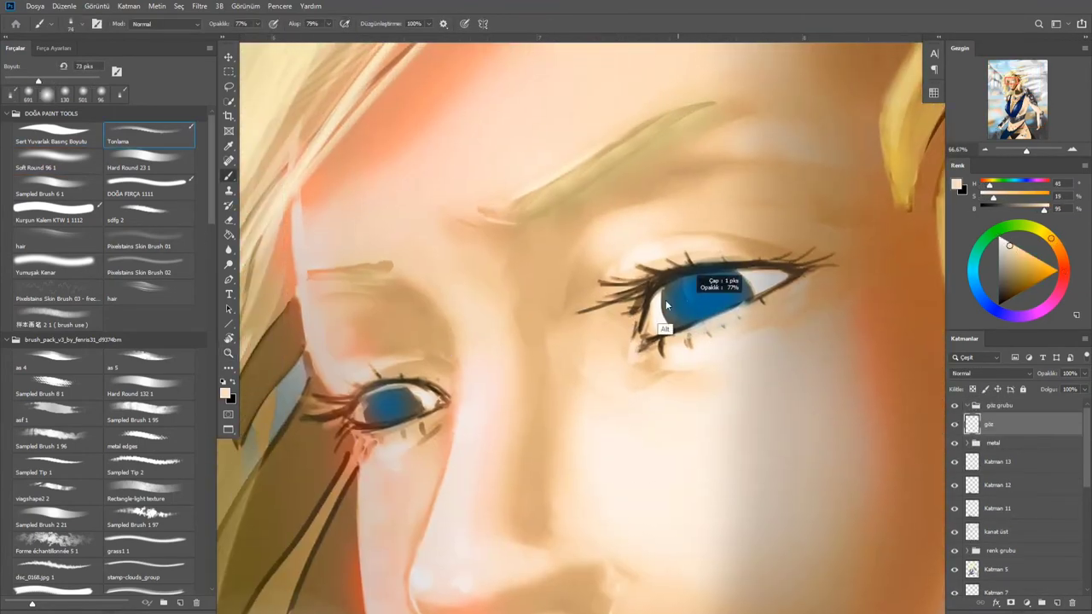
Paint pale cream strokes over the upper lids and lashes of both eyes with the hair brush at 24 px
left_click_drag(648, 280, 794, 277)
key("period")
key("period")
key("period")
key("period")
key("period")
key("period")
key("period")
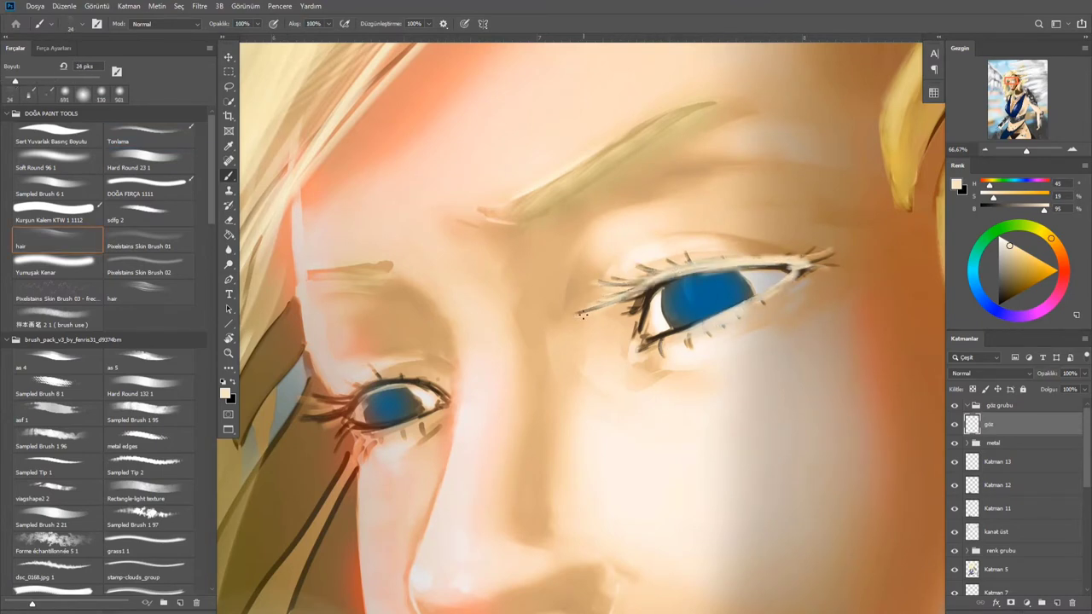
left_click_drag(417, 385, 294, 414)
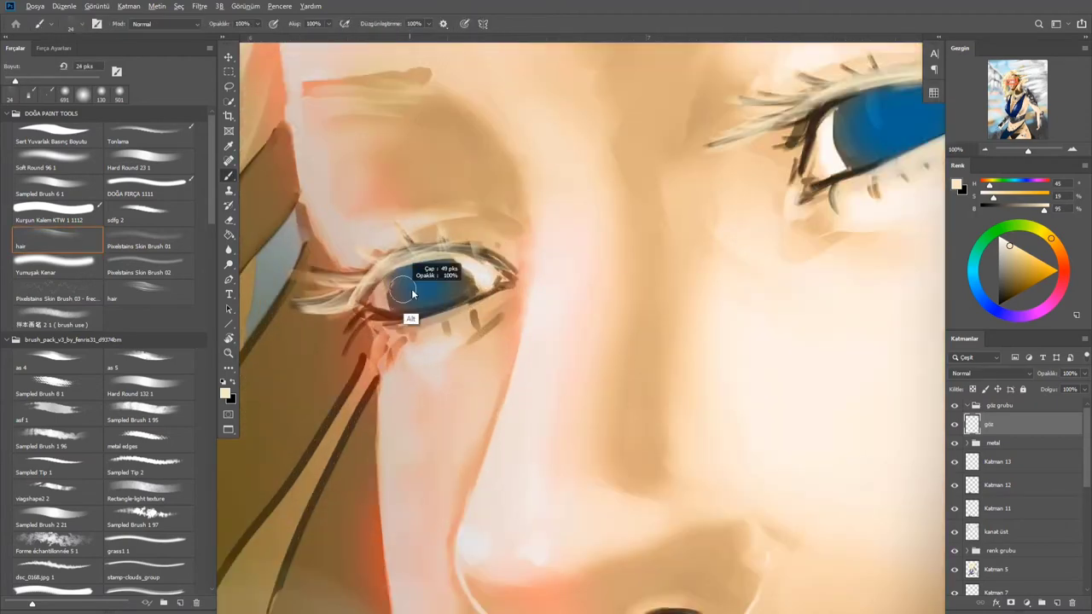
Build up the cream edge along the larger eye's upper lid and outer corner with Tonlama at 31 px
key("comma")
key("comma")
key("comma")
key("comma")
key("comma")
key("comma")
key("comma")
mouse_move(507, 269)
left_mouse_down()
mouse_move(390, 284)
mouse_move(351, 328)
mouse_move(591, 341)
left_mouse_up()
key("h")
mouse_move(632, 238)
left_mouse_down()
mouse_move(546, 272)
mouse_move(579, 325)
left_mouse_up()
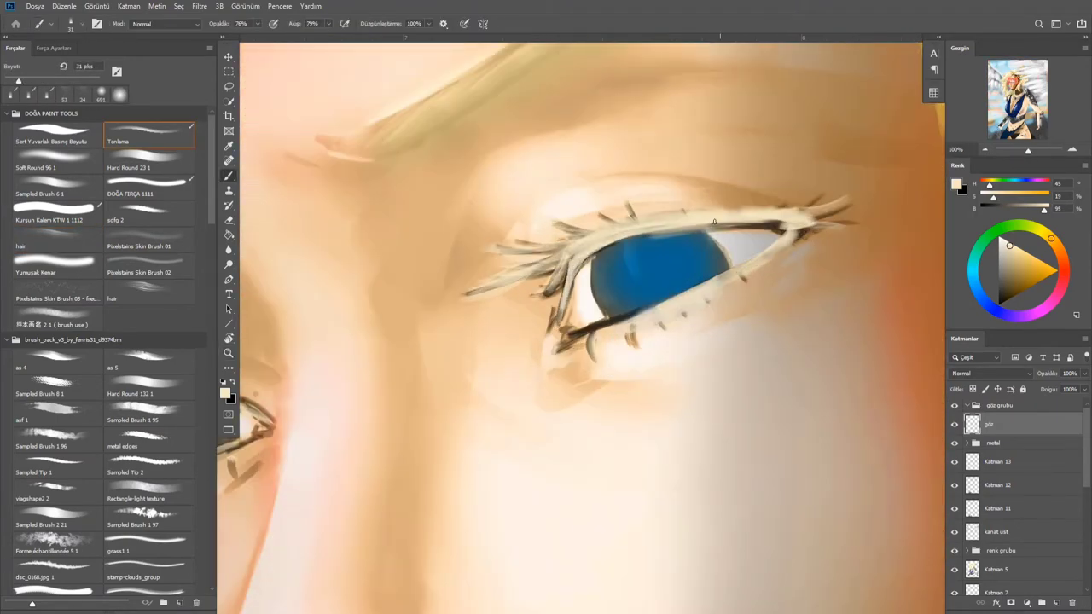
Cover the larger eye's inner lashes with sampled skin tone and its dark outer and lower lid lines with sampled cream
left_click(575, 374, "alt")
left_click(573, 226, "alt")
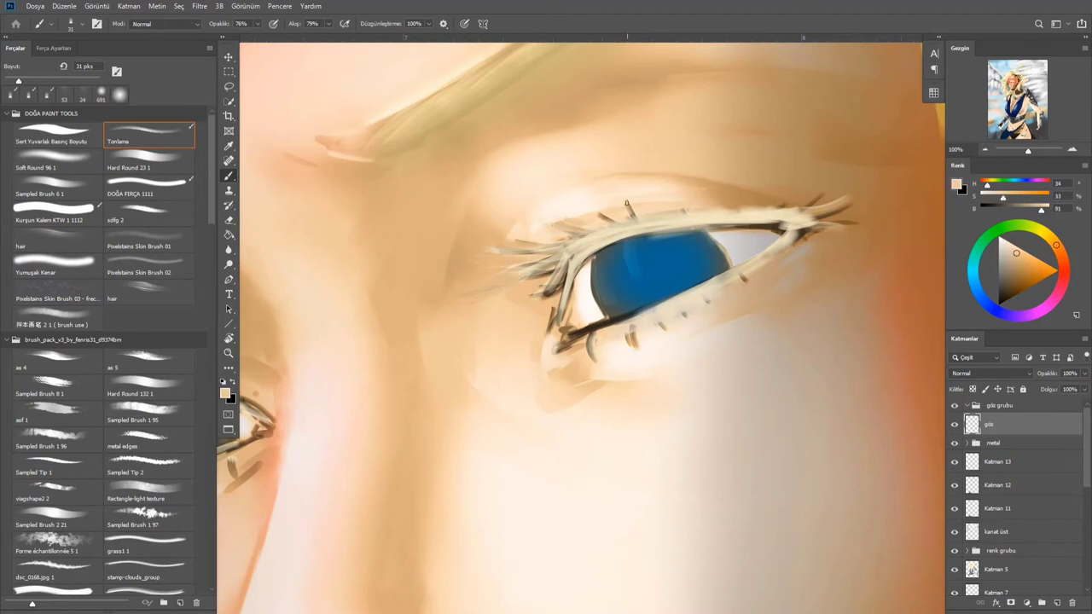
left_click_drag(597, 218, 634, 200)
left_click_drag(853, 211, 718, 233)
left_click(782, 224, "alt")
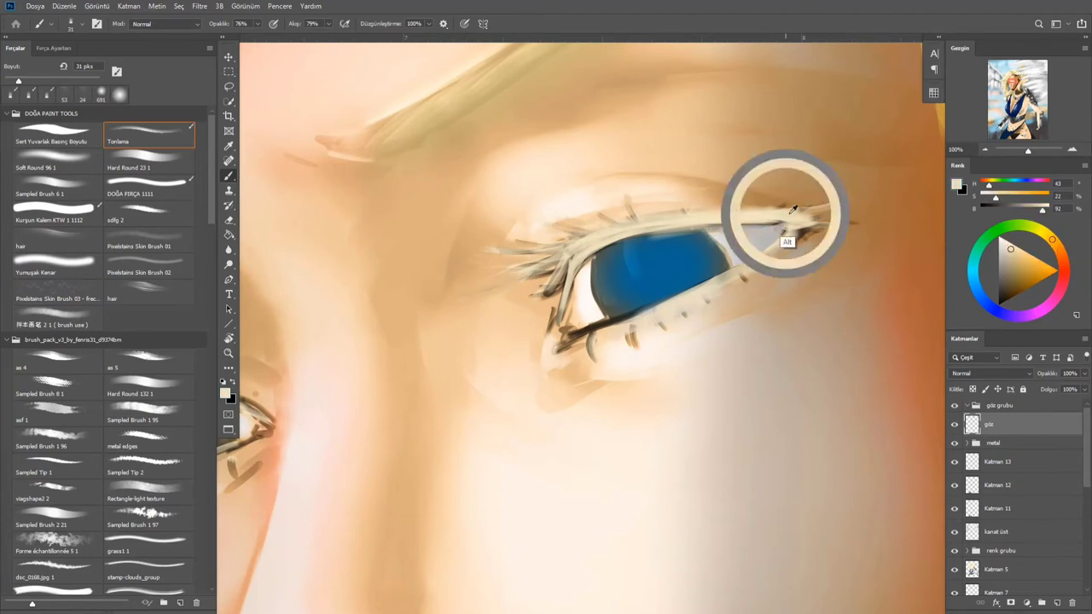
left_click_drag(568, 349, 655, 303)
Paint out the larger eye's remaining dark upper lashes with sampled skin tones using Soft Round 96 1 at 37 px
key("period")
left_click(526, 319, "alt")
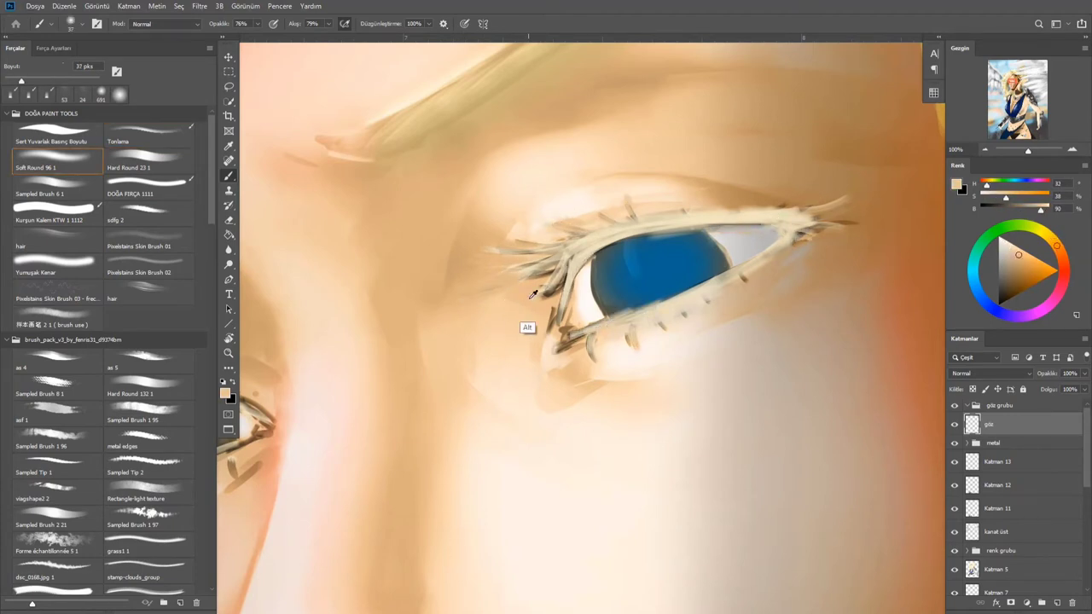
left_click_drag(529, 328, 531, 247)
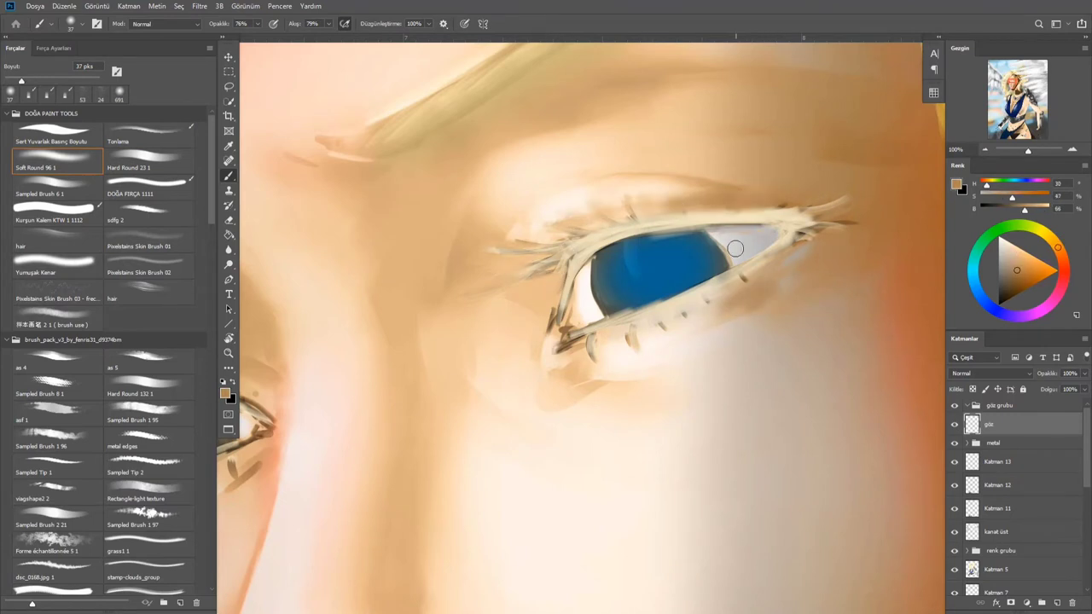
left_click(626, 214, "alt")
left_click_drag(515, 266, 662, 210)
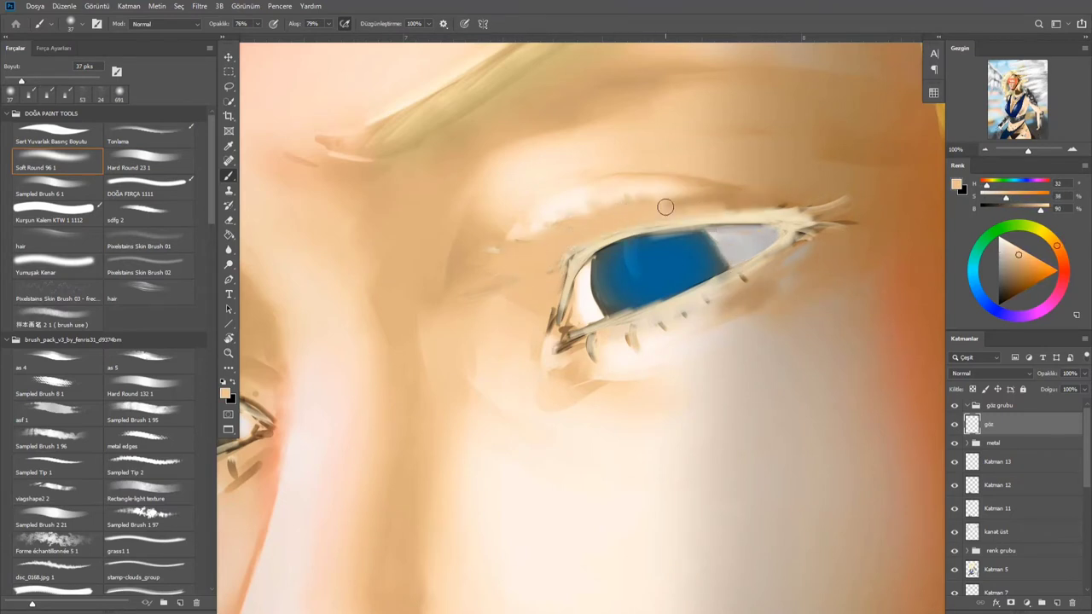
Redraw the larger eye's upper lashes with fine cream and darker golden strokes using the hair brush at 22 px
left_click(582, 297, "alt")
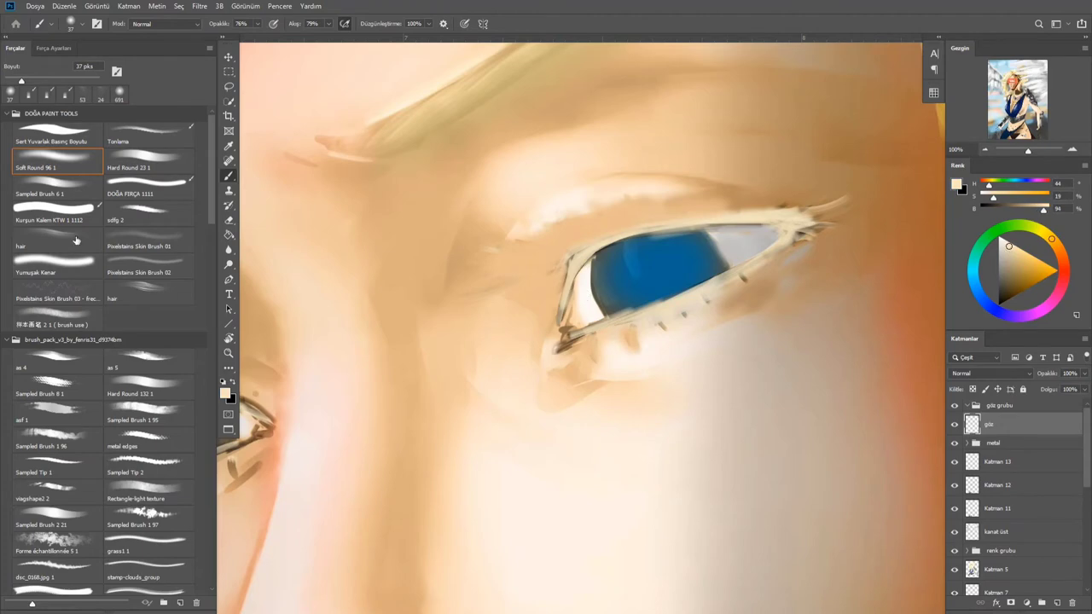
key("period")
key("period")
key("period")
key("period")
key("period")
key("period")
left_click_drag(559, 256, 503, 243)
mouse_move(672, 211)
left_mouse_down()
mouse_move(769, 203)
mouse_move(597, 233)
left_mouse_up()
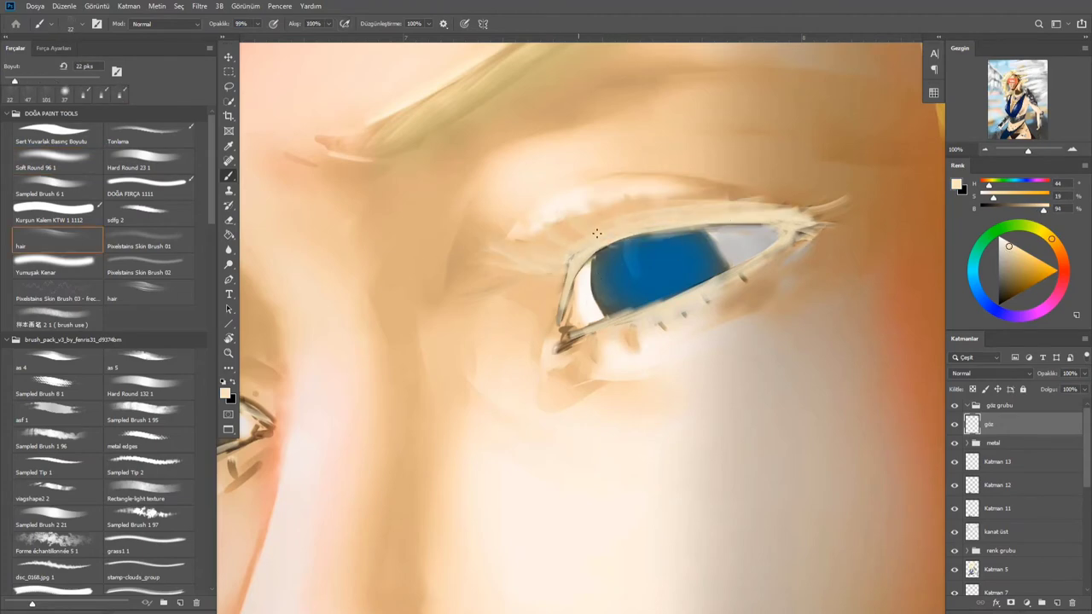
left_click(554, 261)
left_click_drag(1042, 209, 1027, 209)
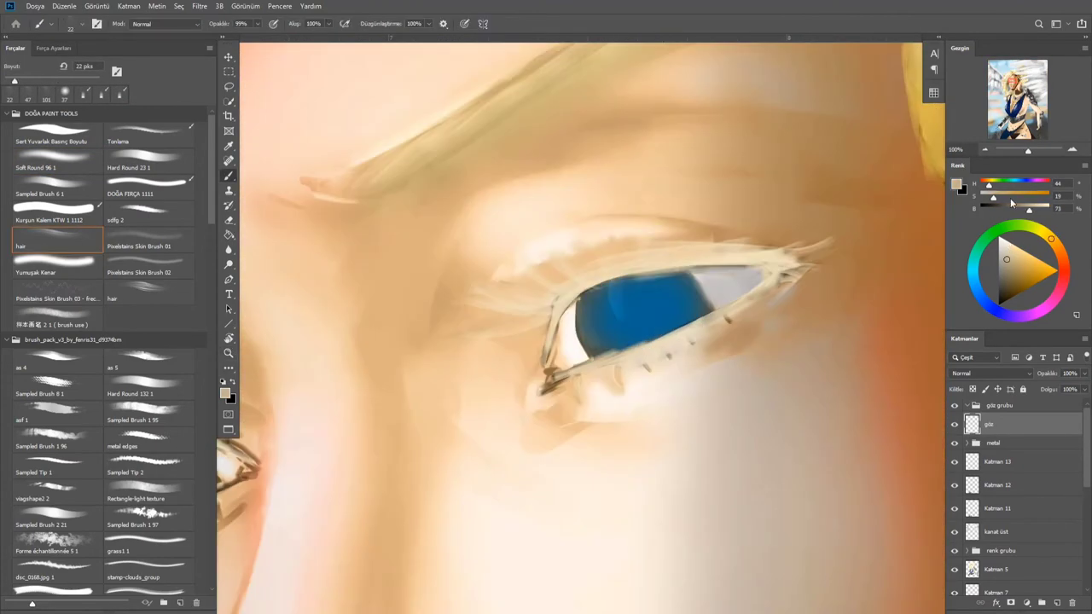
left_click(586, 274, "alt")
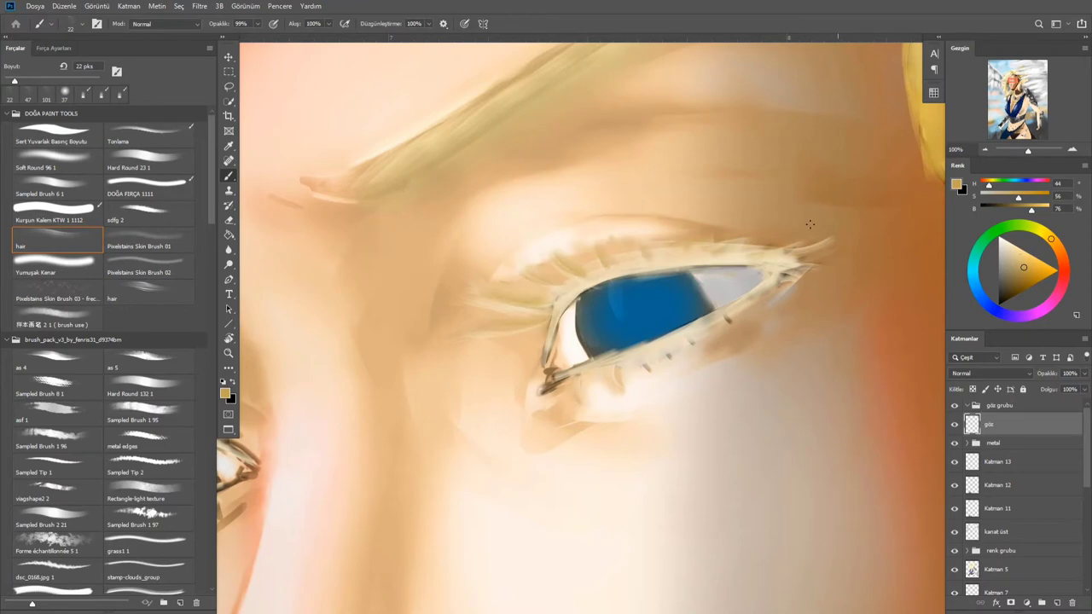
Blend skin tones around the larger eye's brow and lid crease with hair at 46 px and Soft Round 96 1 at 66 px
key("z")
left_click(631, 361, "alt")
scroll(470, 347, "down", 2)
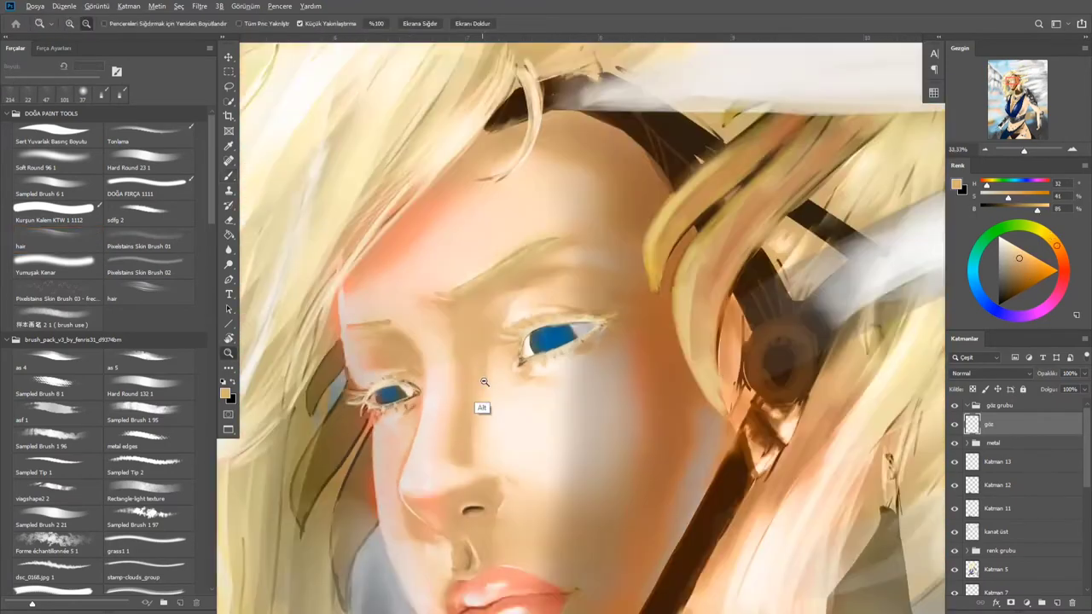
scroll(498, 313, "up", 2)
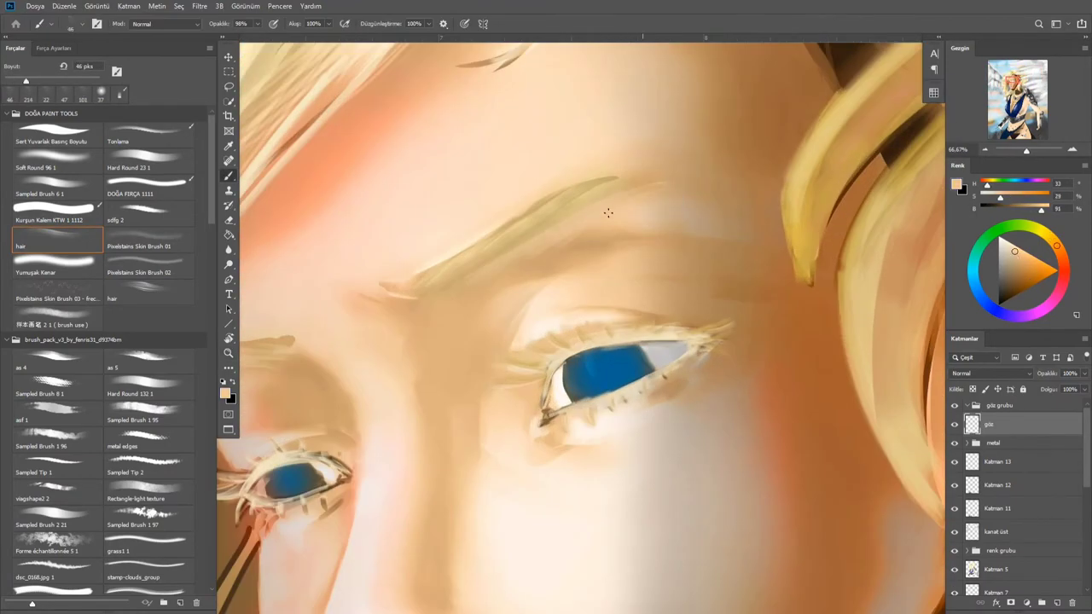
scroll(521, 254, "down", 2)
scroll(475, 323, "up", 1)
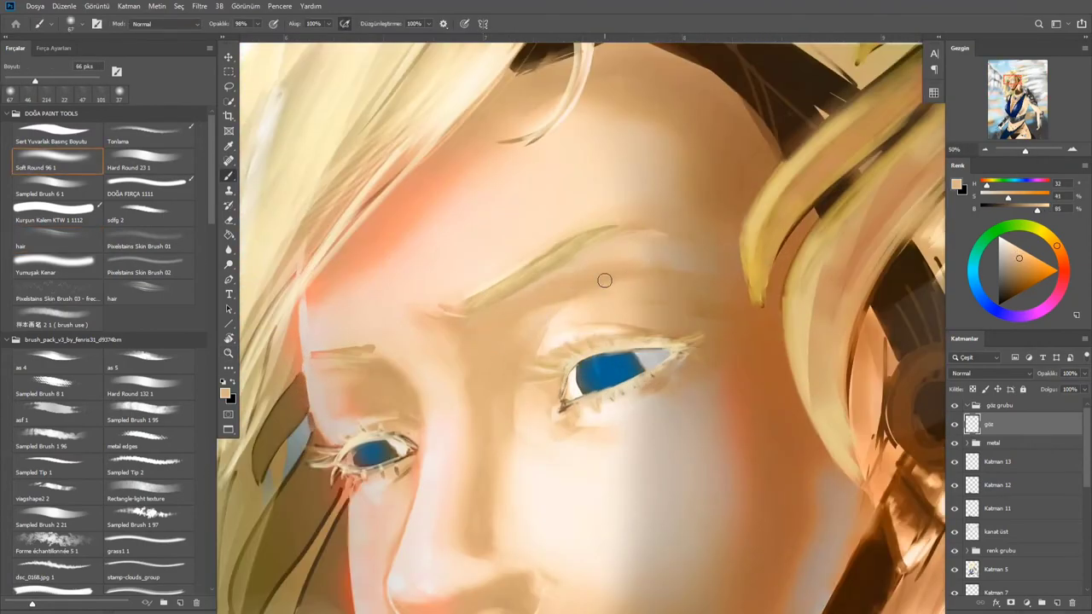
scroll(604, 280, "down", 1)
scroll(629, 268, "up", 1)
scroll(663, 359, "down", 1)
scroll(652, 312, "up", 2)
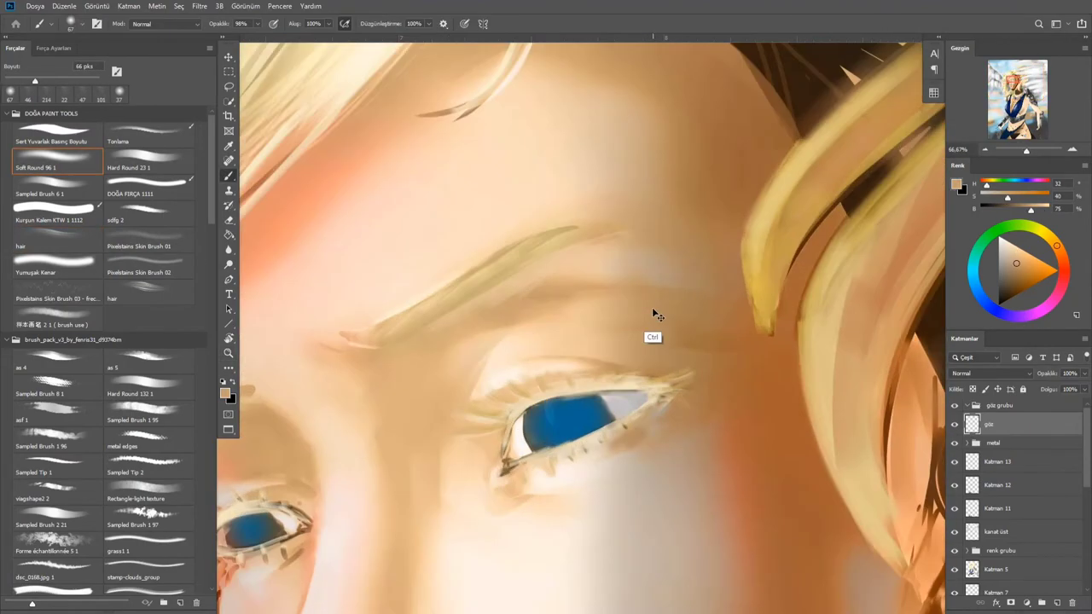
scroll(588, 324, "down", 1)
scroll(507, 348, "up", 1)
Paint out the smaller eye's outer lashes with sampled brown and skin tones using Soft Round 96 1 at 30 px
left_click(452, 338, "alt")
key("bracketleft")
key("bracketleft")
key("bracketleft")
key("bracketleft")
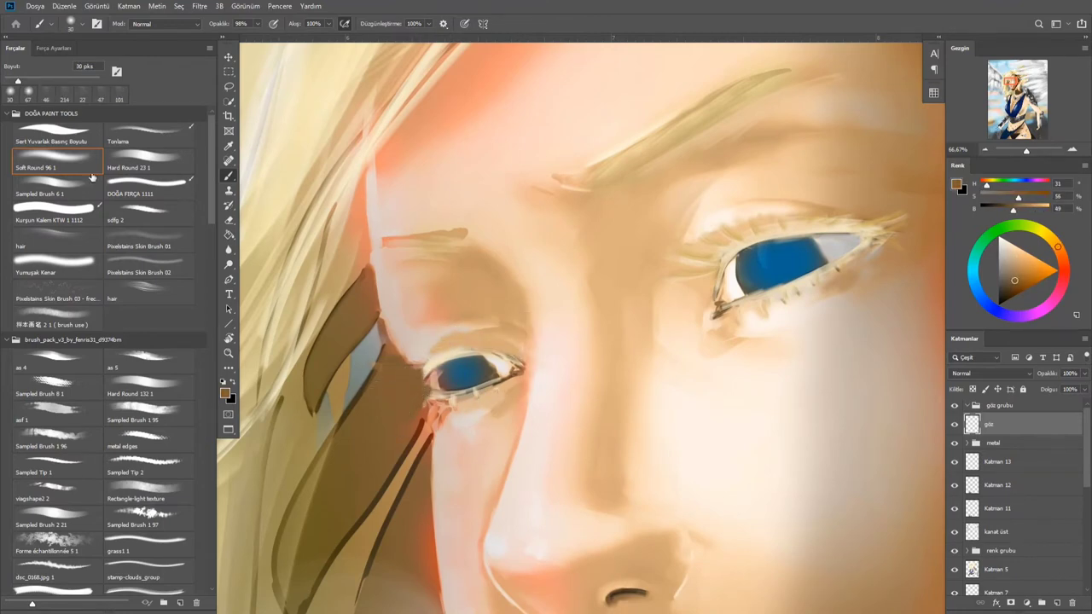
Redraw the smaller eye's outer lashes in cream with the hair brush at 19 px and brighten its inner white with Tonlama
left_click(53, 245)
scroll(527, 374, "up", 2)
left_click(555, 244, "alt")
left_click_drag(492, 286, 365, 282)
left_click_drag(401, 220, 485, 253)
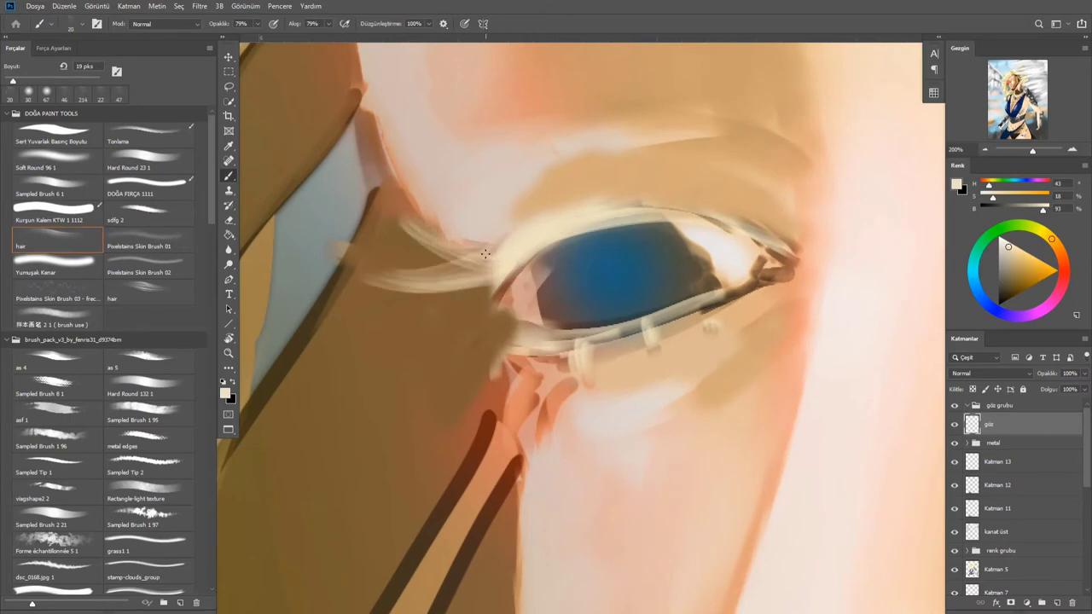
mouse_move(512, 346)
left_mouse_down()
mouse_move(477, 298)
mouse_move(432, 366)
mouse_move(452, 320)
left_mouse_up()
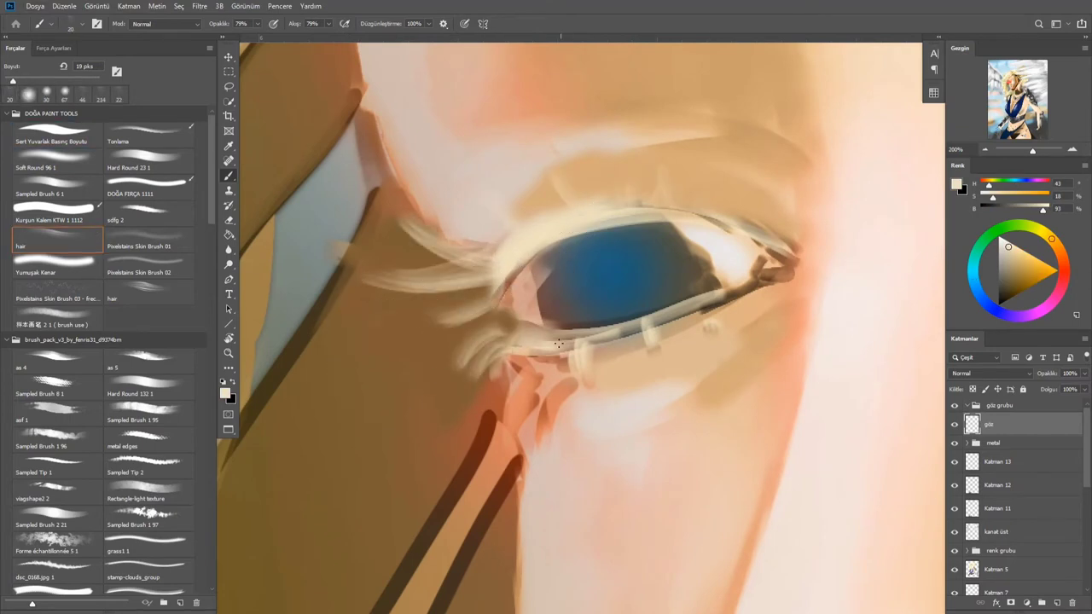
left_click_drag(499, 384, 535, 342)
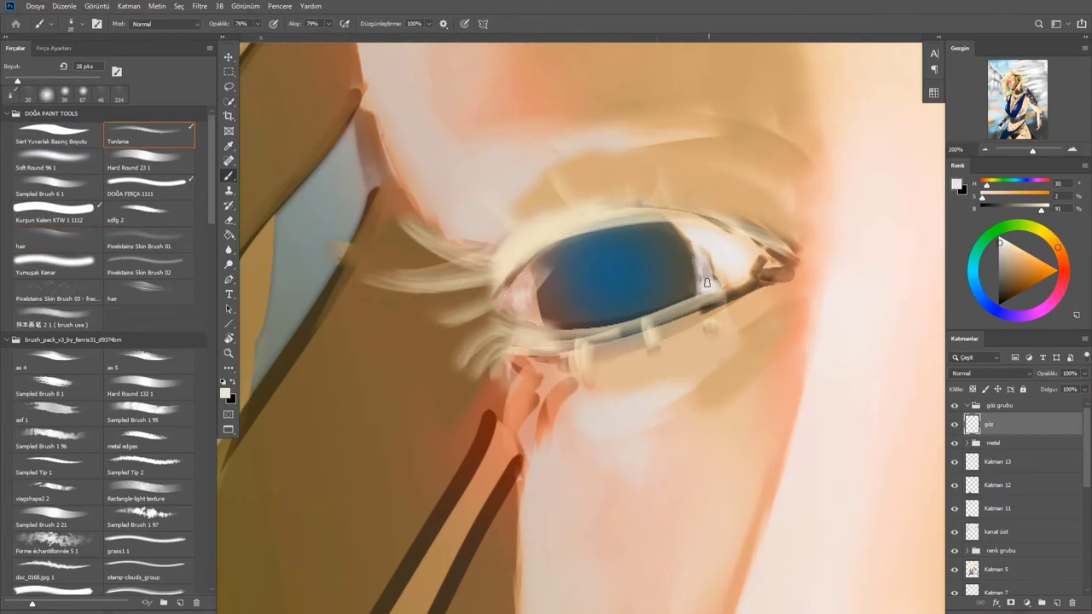
Add a layer named göz 2 above göz and repaint the smaller eye's iris in sampled solid blue with Tonlama
scroll(711, 287, "down", 5)
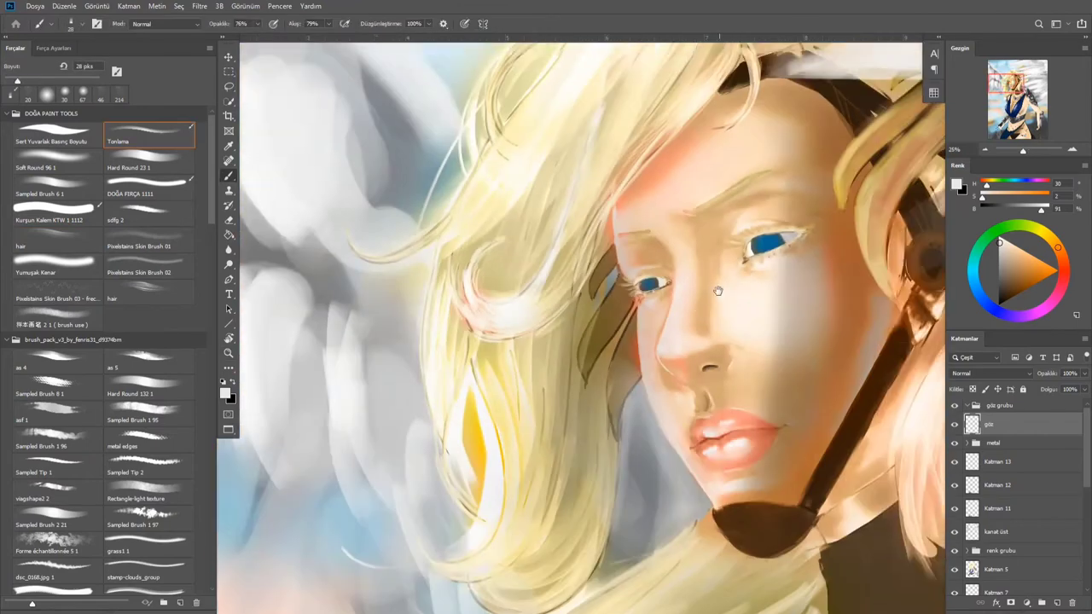
scroll(714, 236, "up", 3)
key("z")
left_click_drag(614, 309, 665, 309)
key("b")
left_click(467, 332, "alt")
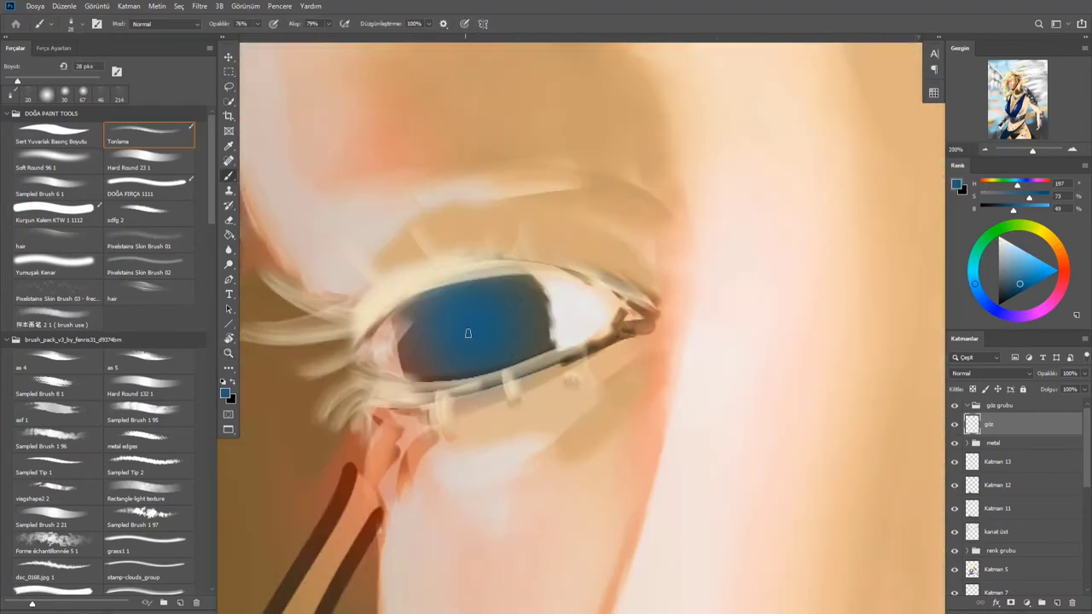
key("ctrl+shift+alt+n")
double_click(998, 424)
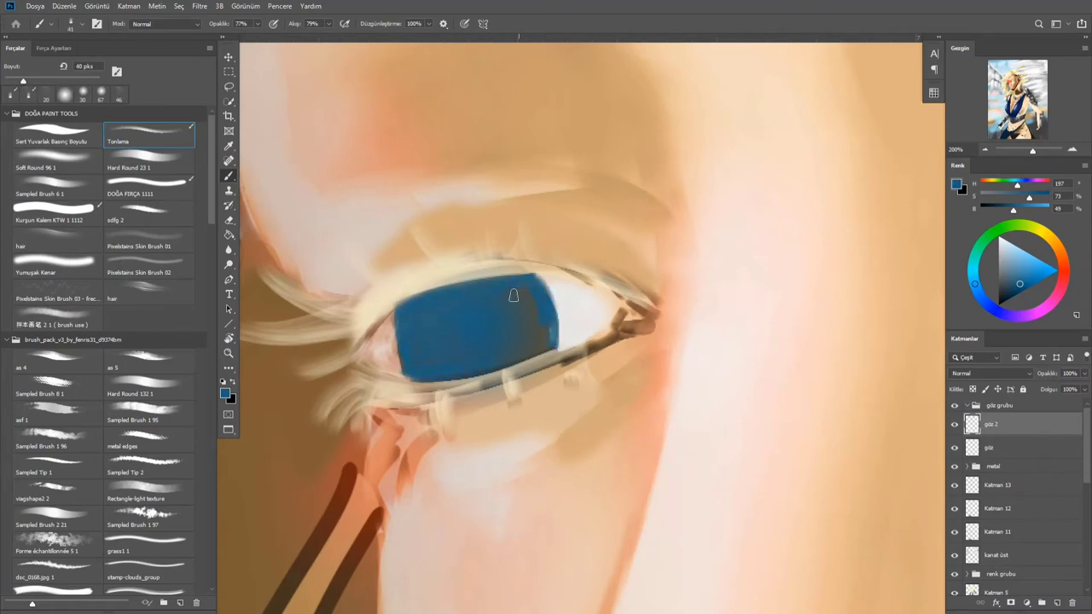
Repaint the larger eye's outer white with sampled light grey using Tonlama at 47 px
scroll(465, 318, "down", 5)
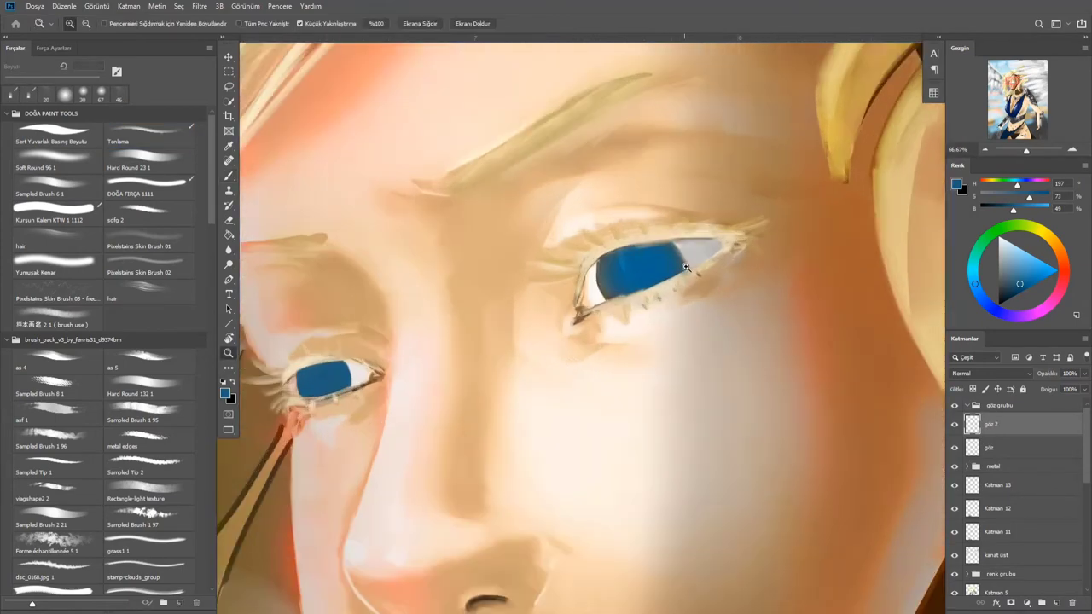
scroll(711, 245, "up", 5)
left_click(710, 245, "alt")
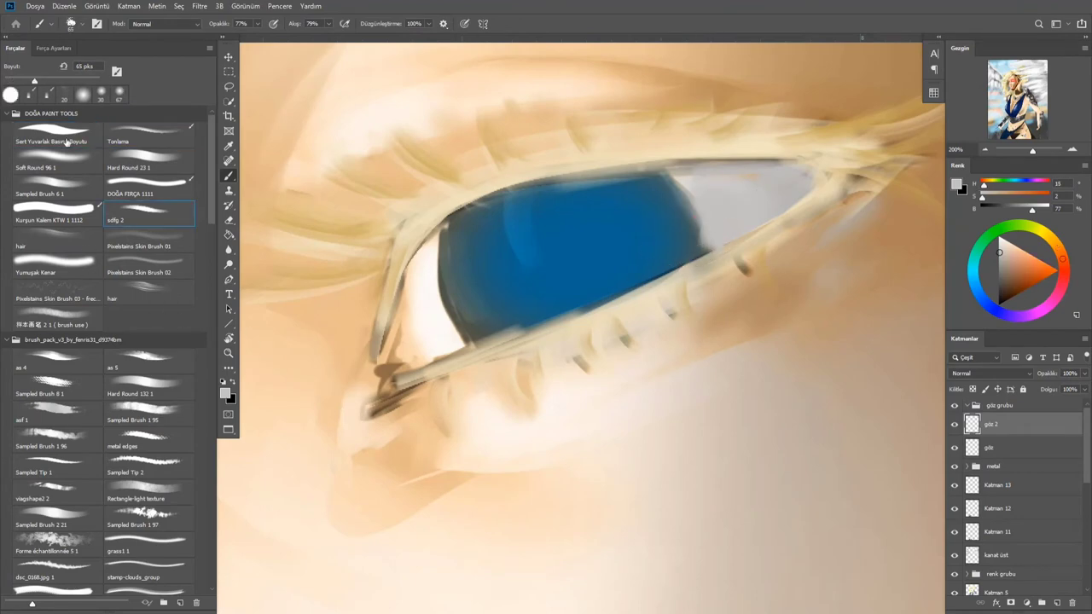
left_click(150, 134)
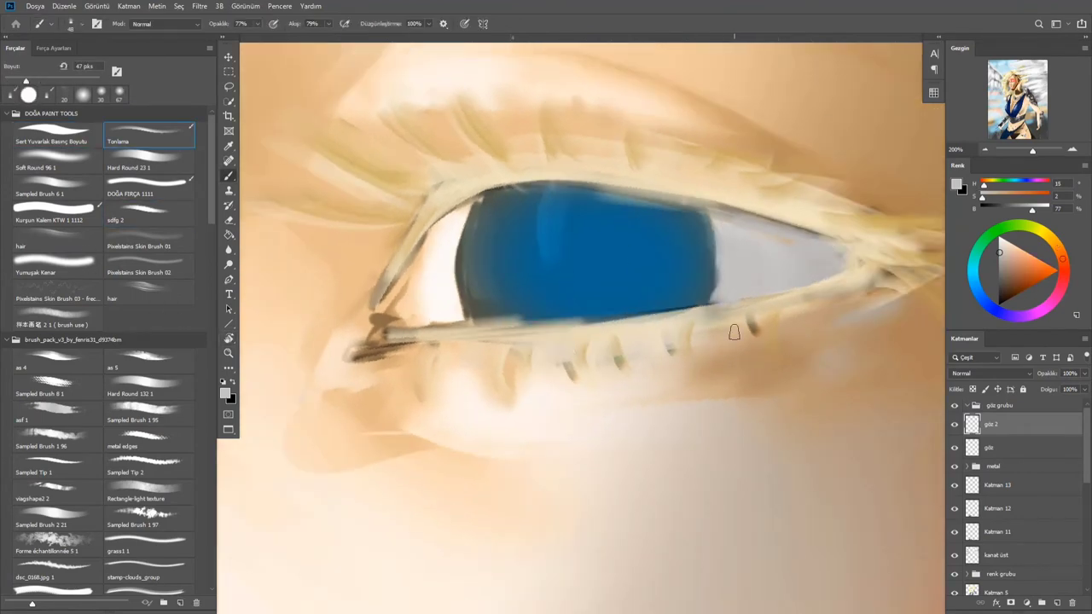
On the göz layer, extend the smaller eye's cream lid with the hair brush and cover its pink outer corner with off-white using Tonlama
scroll(733, 330, "down", 3)
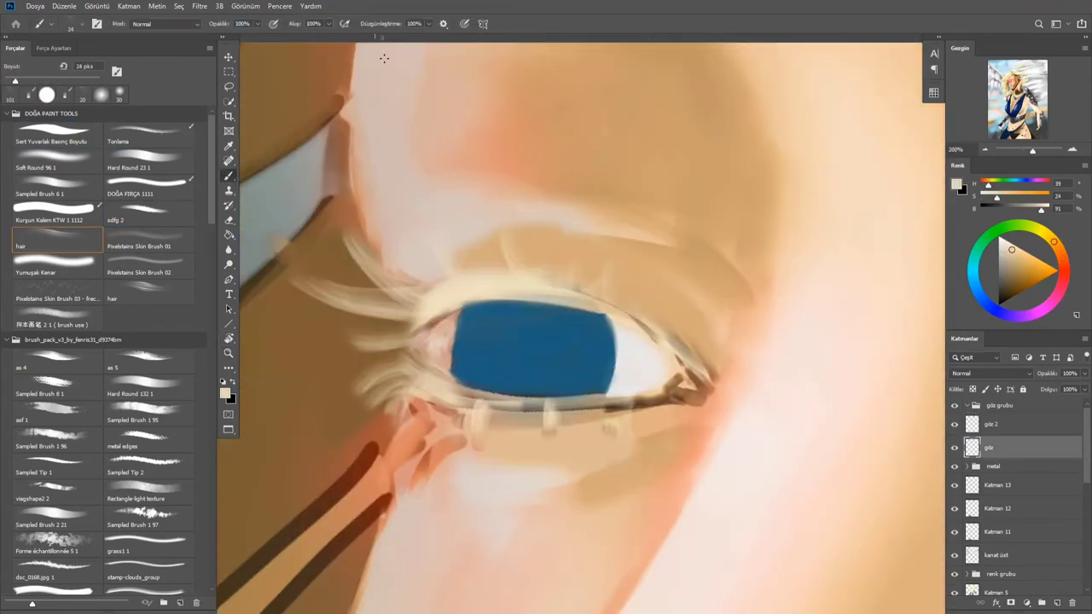
left_click_drag(682, 307, 524, 298)
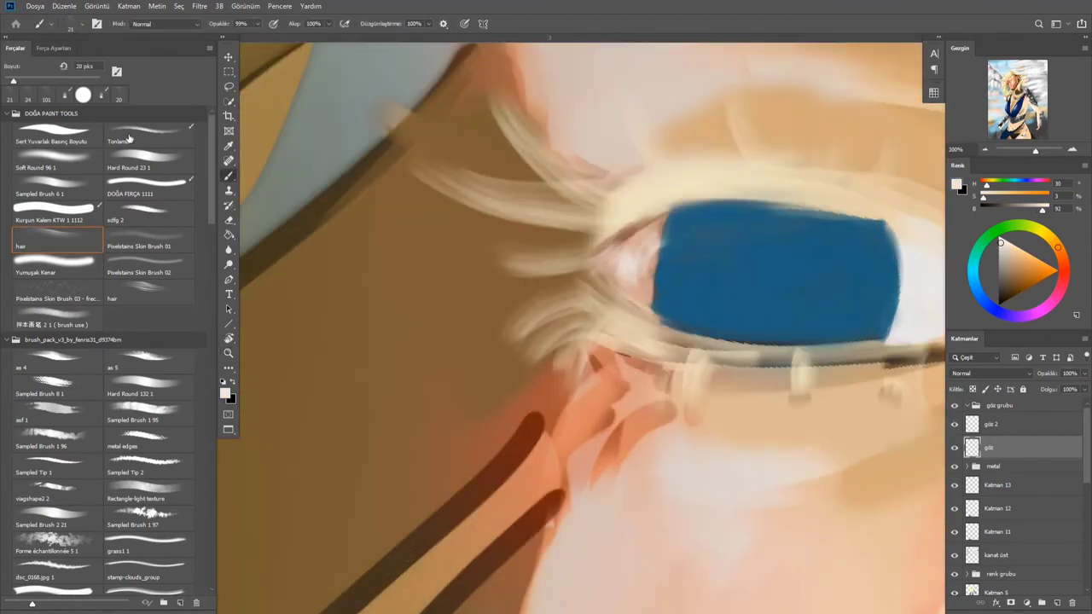
left_click_drag(615, 243, 638, 290)
left_click_drag(648, 220, 659, 298)
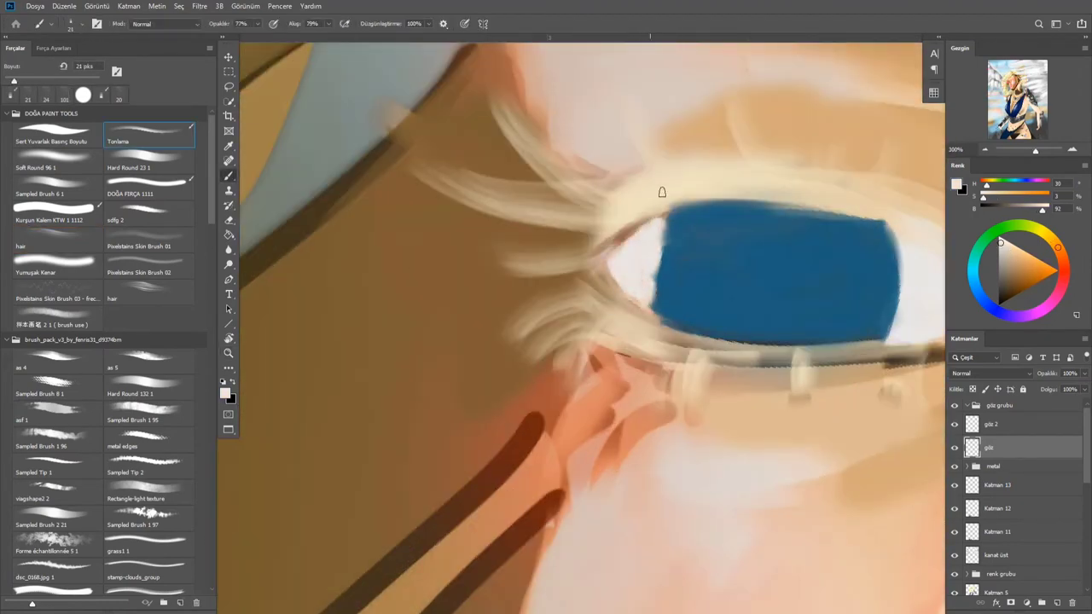
left_click_drag(664, 218, 672, 244)
Refine the outer edge of the smaller eye's iris on göz 2 with sampled blue and off-white
key("alt+bracketright")
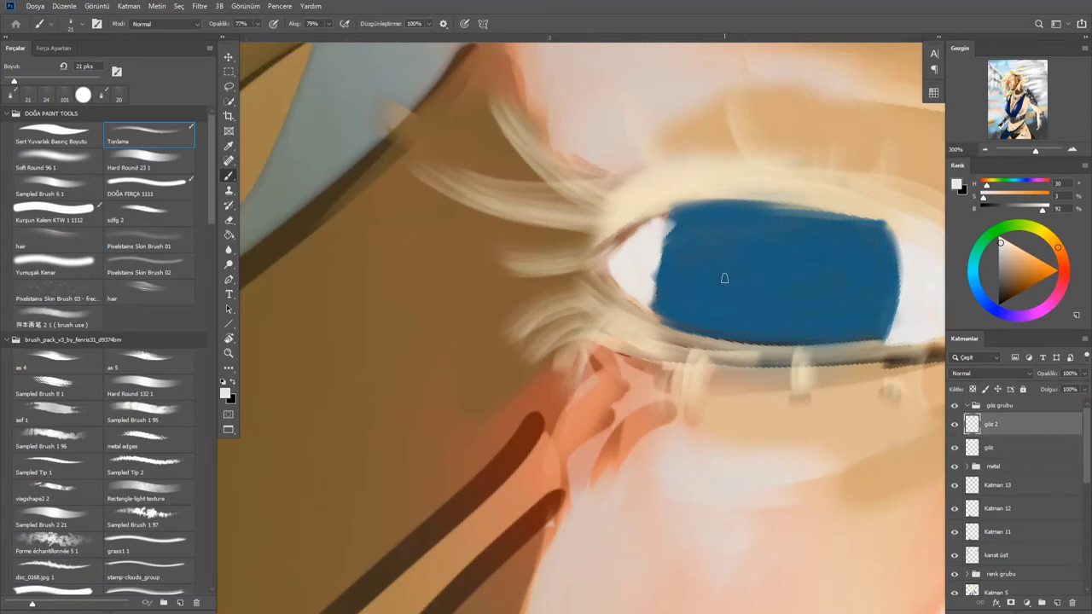
left_click(690, 333, "alt")
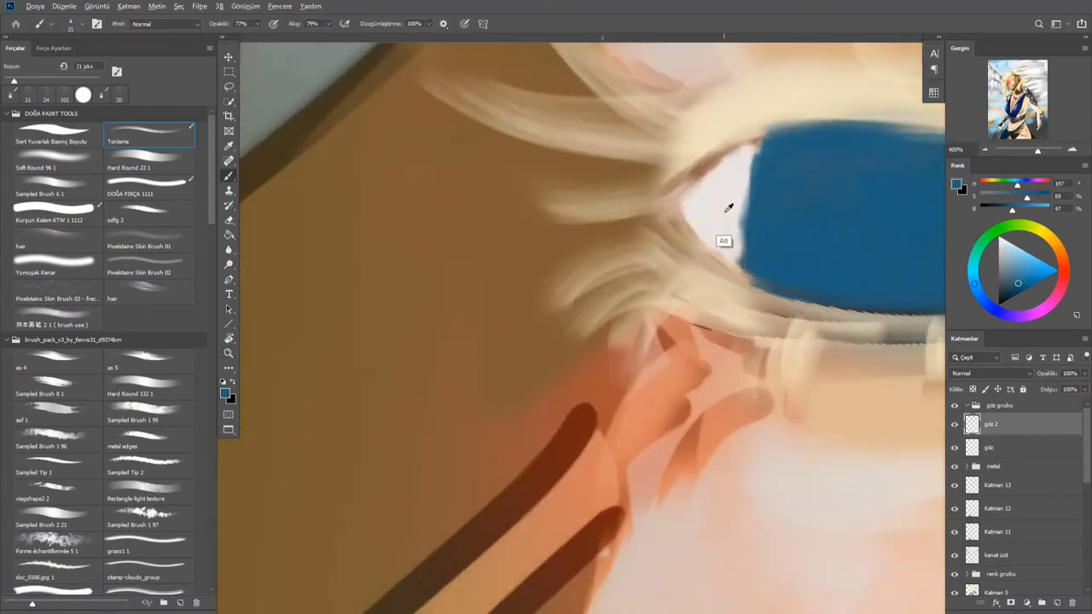
left_click(724, 241, "alt")
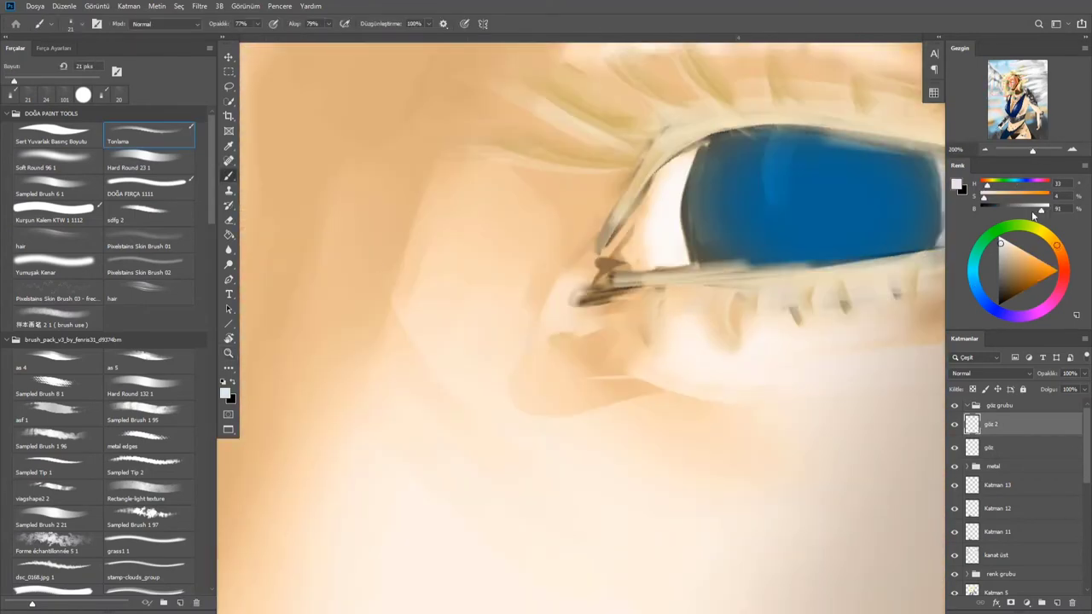
On a new layer above göz 2, outline the curved sides of the larger eye's pupil in black with Tonlama at 21 px
left_click_drag(1034, 214, 979, 213)
key("ctrl+minus")
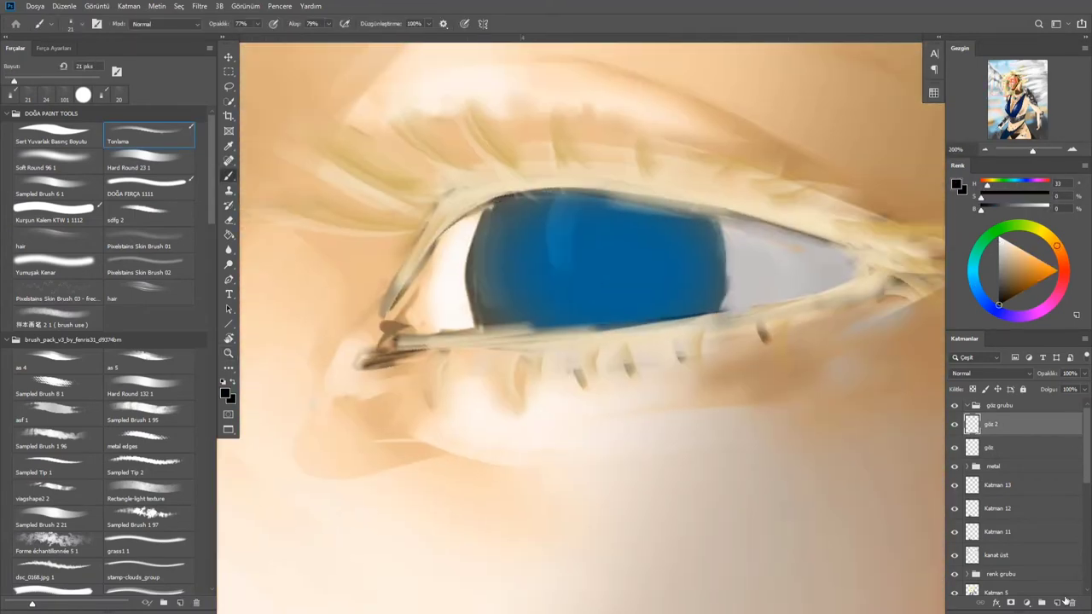
key("ctrl+shift+alt+n")
mouse_move(533, 200)
left_mouse_down()
mouse_move(525, 294)
mouse_move(665, 222)
left_mouse_up()
key("ctrl+minus")
key("ctrl+minus")
key("ctrl+plus")
key("ctrl+plus")
key("ctrl+plus")
key("ctrl+plus")
key("ctrl+plus")
key("ctrl+plus")
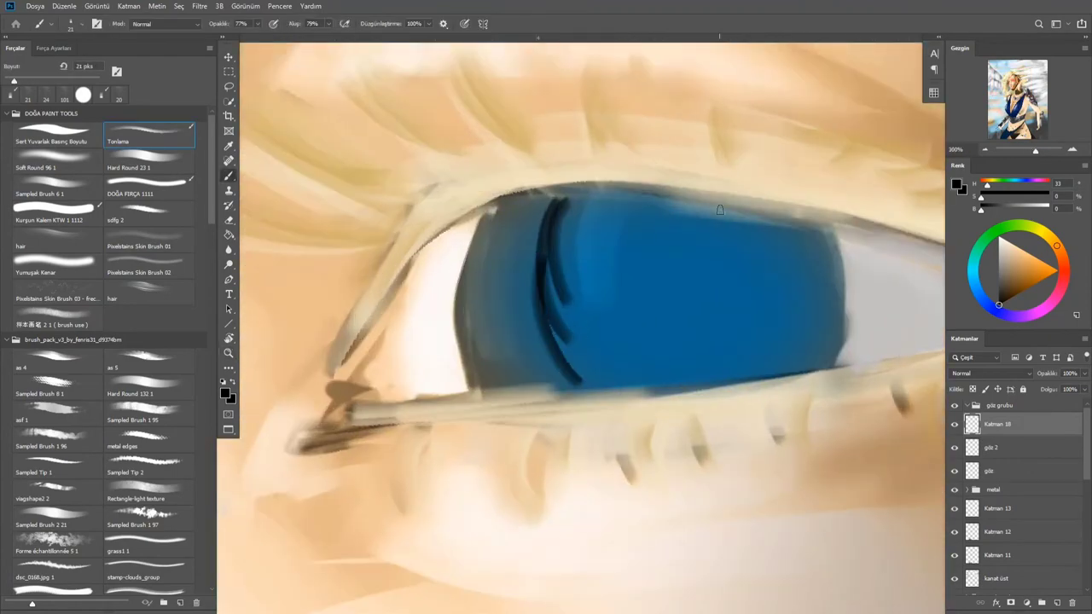
left_click_drag(734, 208, 725, 379)
Fill the larger eye's pupil with solid black using Sert Yuvarlak Basınç Boyutu, finishing the inside at 34 px
key("ctrl+minus")
key("ctrl+minus")
key("ctrl+minus")
key("ctrl+minus")
key("ctrl+plus")
key("ctrl+plus")
key("ctrl+plus")
key("ctrl+plus")
mouse_move(502, 174)
left_mouse_down()
mouse_move(547, 330)
mouse_move(551, 309)
mouse_move(550, 385)
mouse_move(527, 311)
mouse_move(506, 336)
left_mouse_up()
key("z")
key("ctrl+minus")
key("ctrl+minus")
key("ctrl+minus")
key("ctrl+minus")
key("ctrl+minus")
key("ctrl+plus")
key("ctrl+plus")
key("ctrl+plus")
key("ctrl+plus")
key("b")
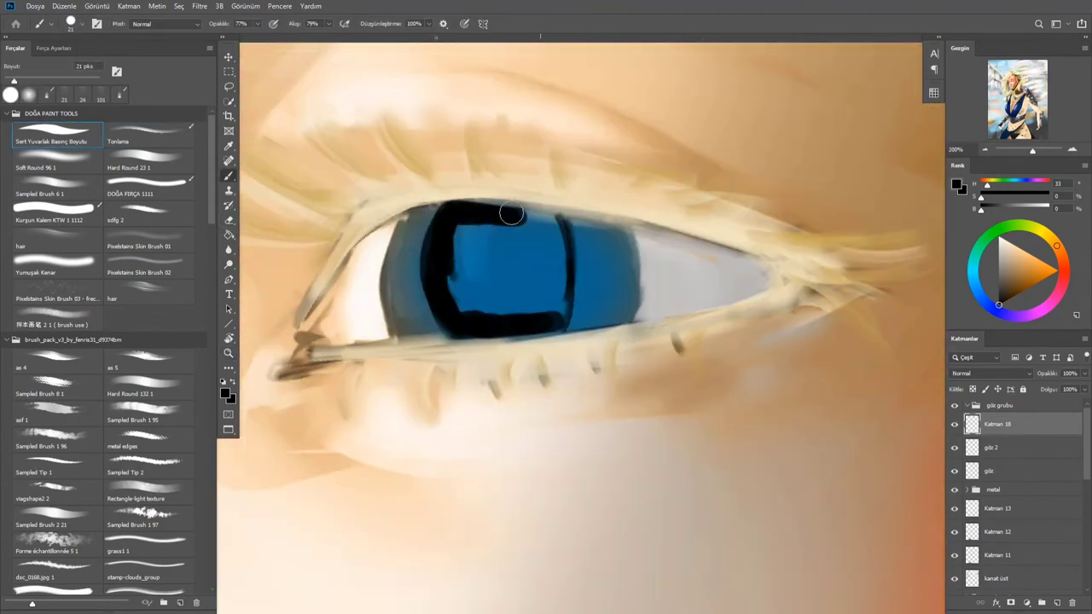
left_click_drag(504, 212, 456, 253)
left_click_drag(568, 263, 558, 328)
left_click_drag(477, 256, 541, 214)
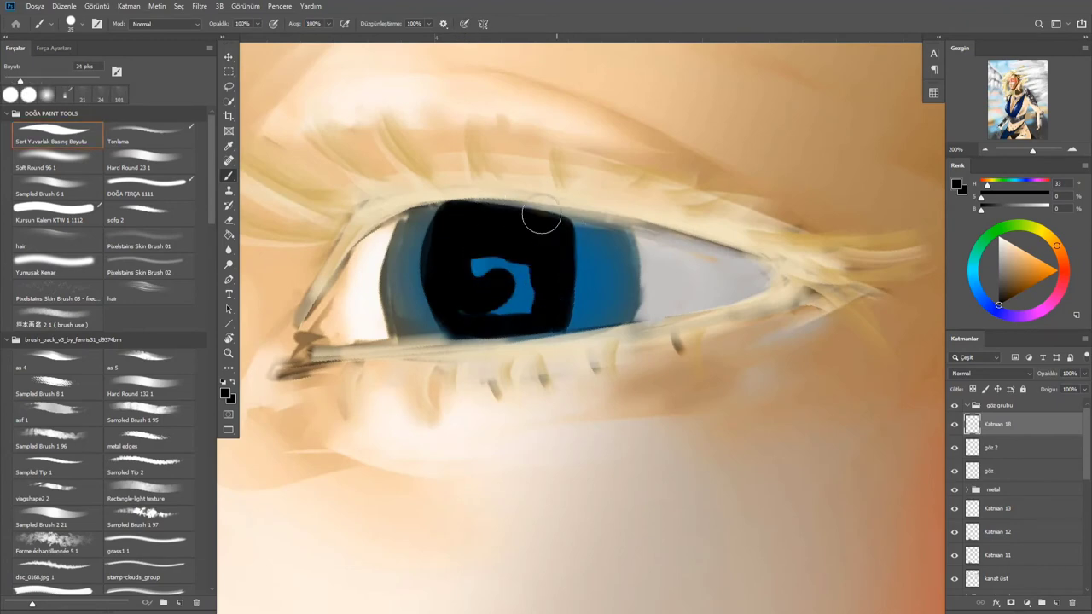
Paint the smaller eye's pupil solid black at 34 px and refine its upper edge with Tonlama
key("z")
key("ctrl+minus")
key("ctrl+minus")
key("ctrl+minus")
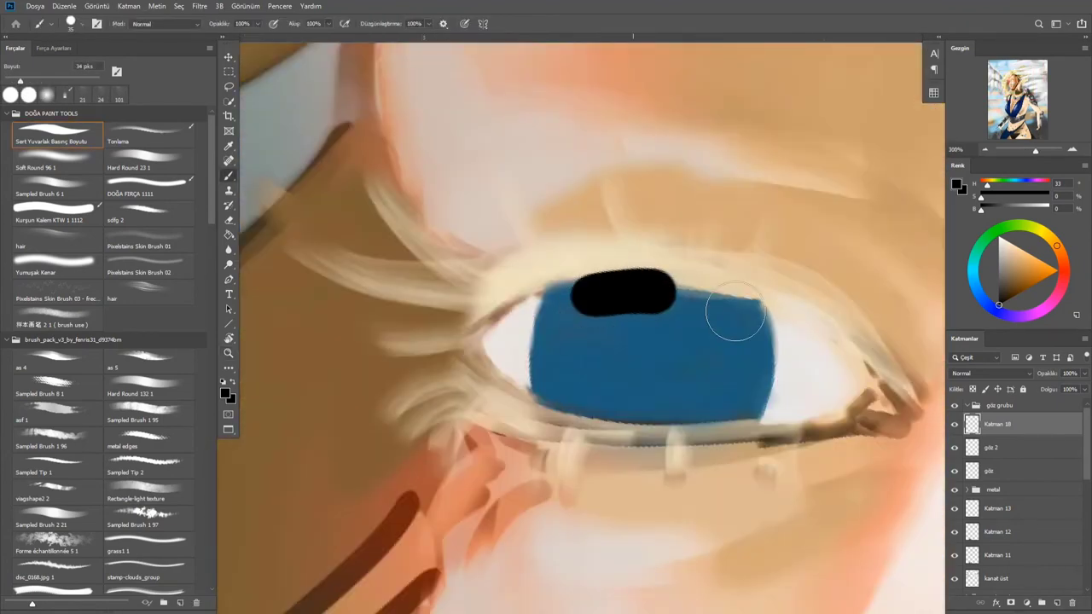
mouse_move(735, 312)
left_mouse_down()
mouse_move(594, 411)
mouse_move(657, 378)
mouse_move(625, 401)
mouse_move(602, 256)
left_mouse_up()
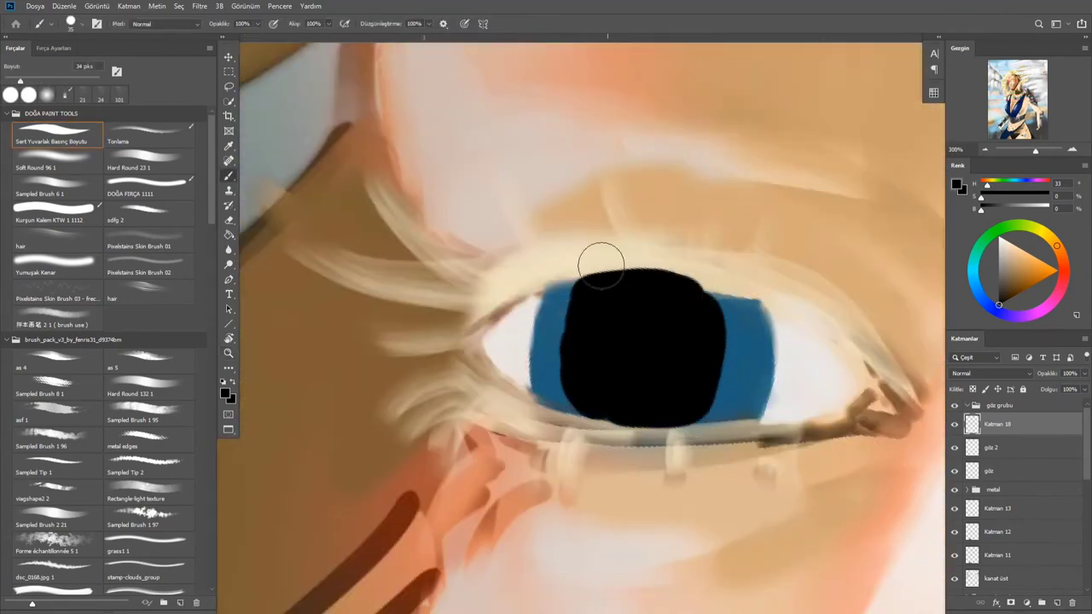
key("z")
key("ctrl+minus")
key("b")
scroll(595, 198, "down", 5)
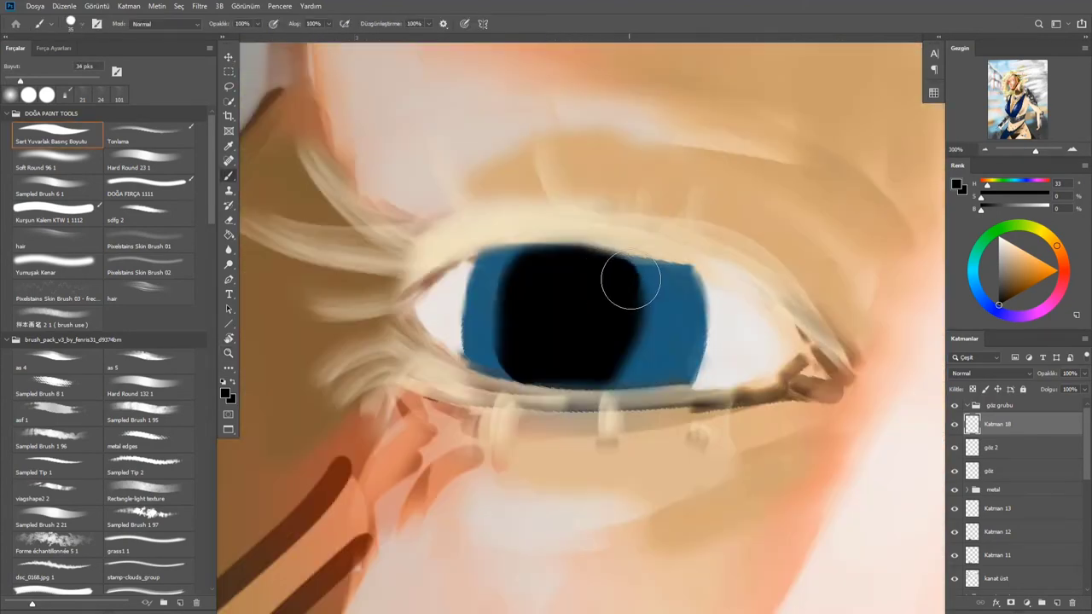
mouse_move(628, 280)
left_mouse_down()
mouse_move(628, 353)
mouse_move(524, 361)
mouse_move(619, 226)
left_mouse_up()
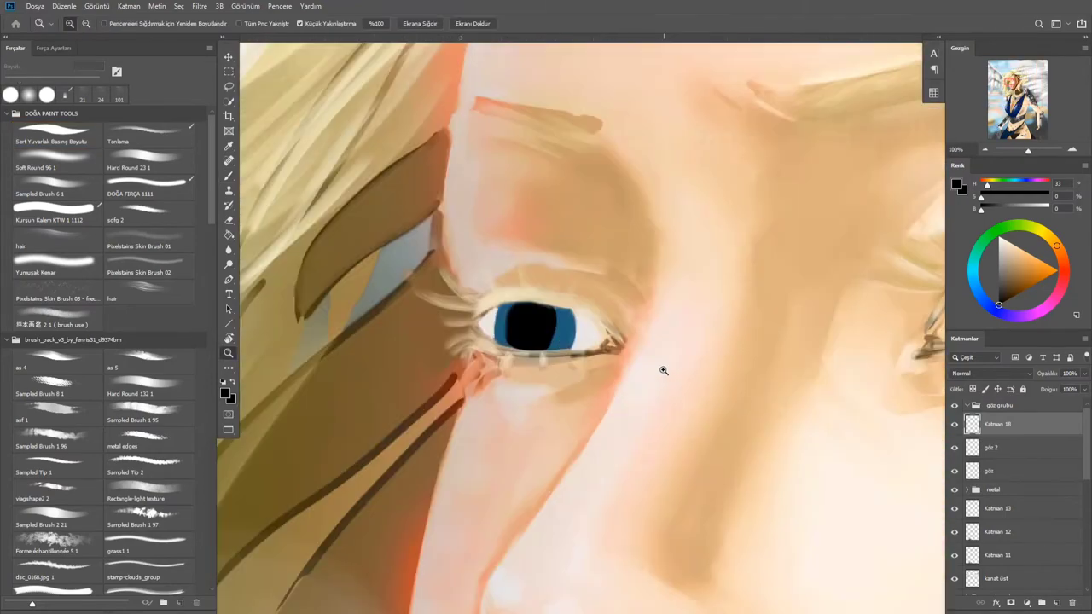
scroll(663, 366, "up", 5)
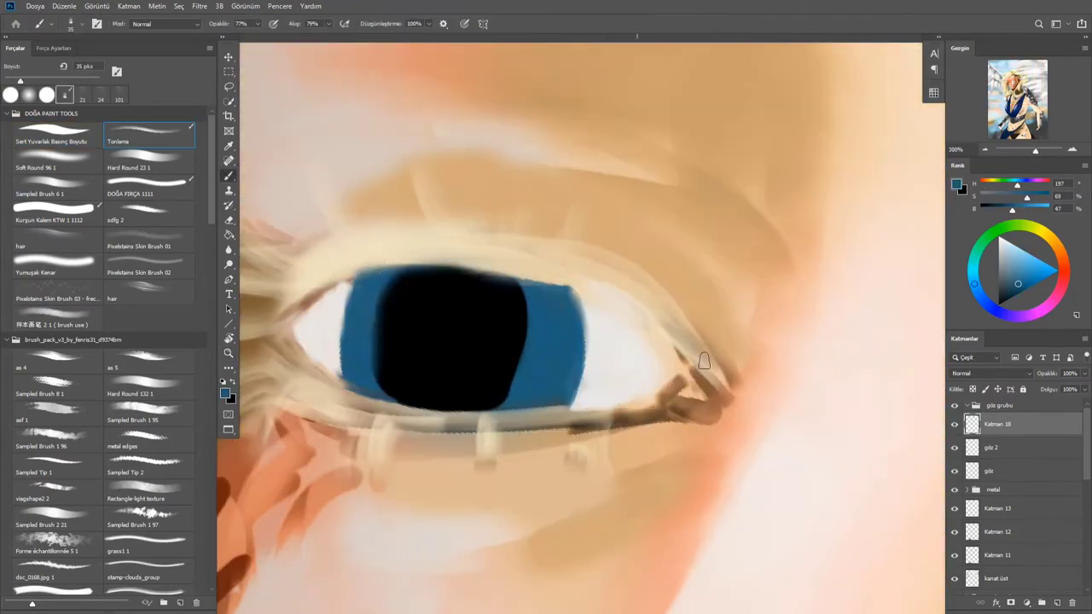
left_click_drag(413, 258, 568, 292)
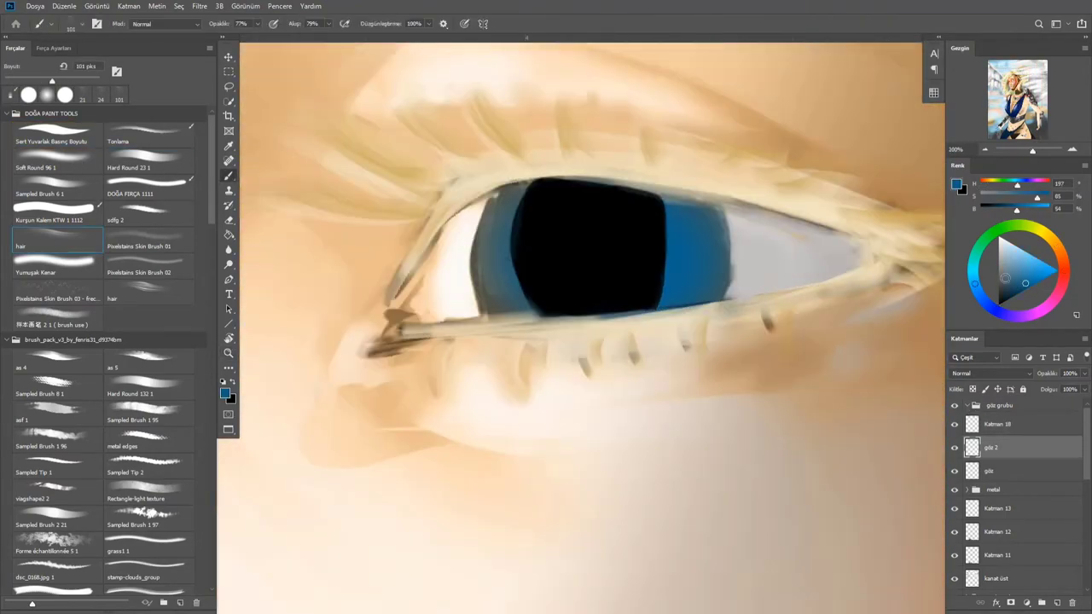
Brighten the larger eye's iris on both sides of the pupil with lighter blue on a new layer above göz 2, using hair and Tonlama
left_click_drag(503, 204, 499, 290)
left_click_drag(523, 329, 473, 200)
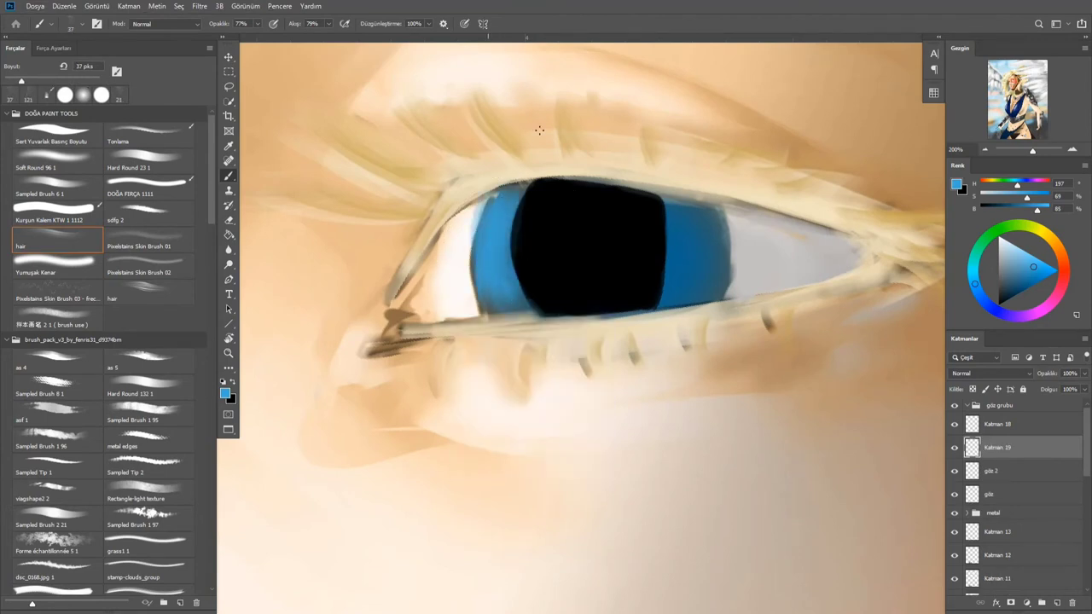
key("comma")
left_click_drag(674, 205, 628, 324)
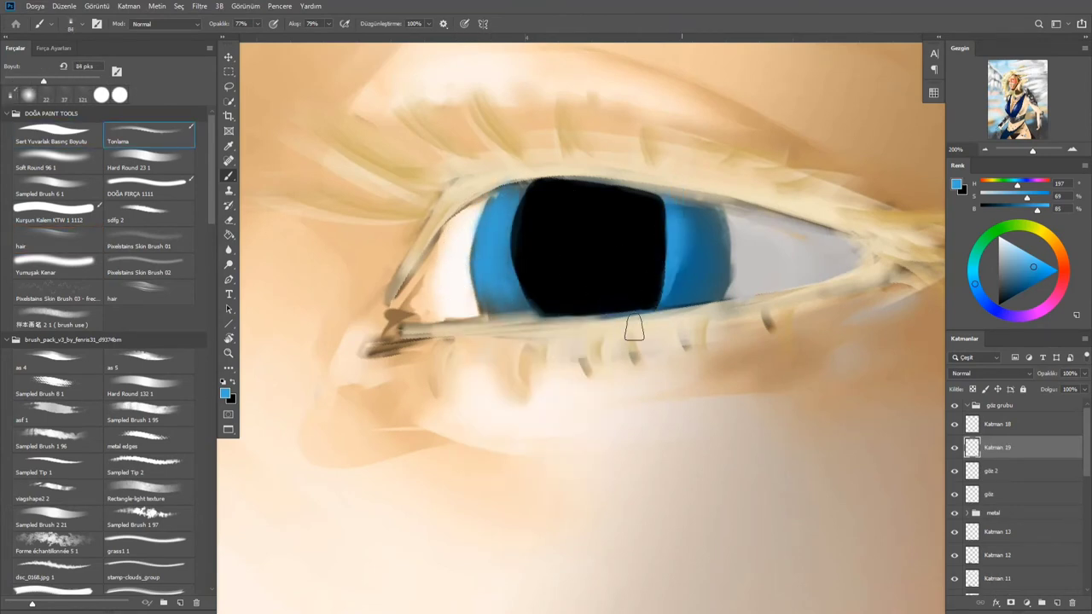
left_click_drag(520, 196, 534, 279)
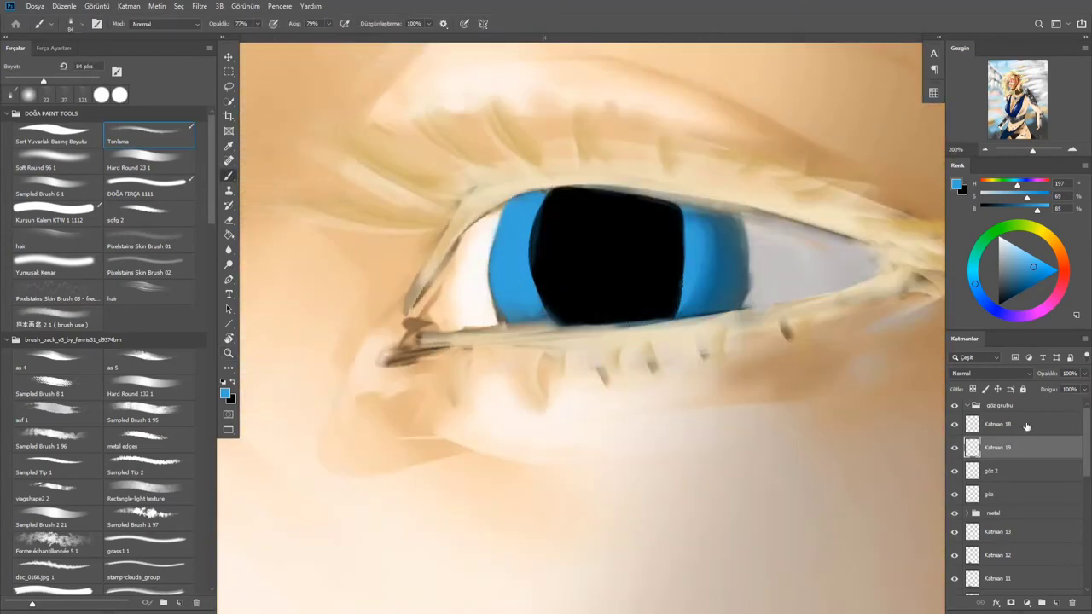
On Katman 18, clean up the outer edge of the larger eye's pupil with sampled black
key("alt+bracketright")
left_click(662, 244, "alt")
left_click_drag(682, 213, 686, 276)
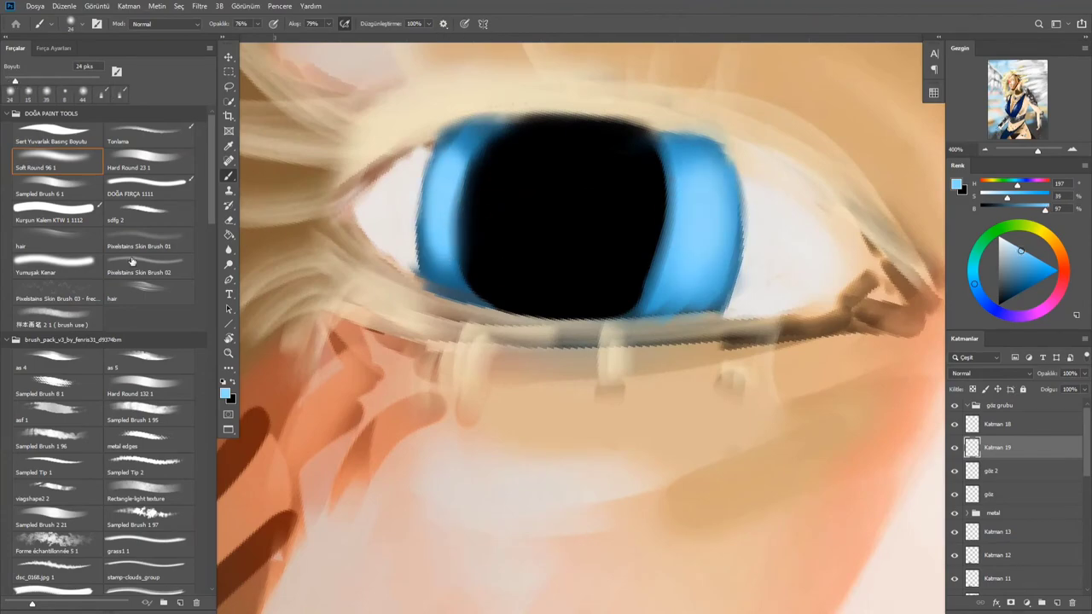
On Katman 19, shade the upper area and rim of the larger eye's iris with sampled dark blue using Soft Round and Tonlama
left_click(460, 223, "alt")
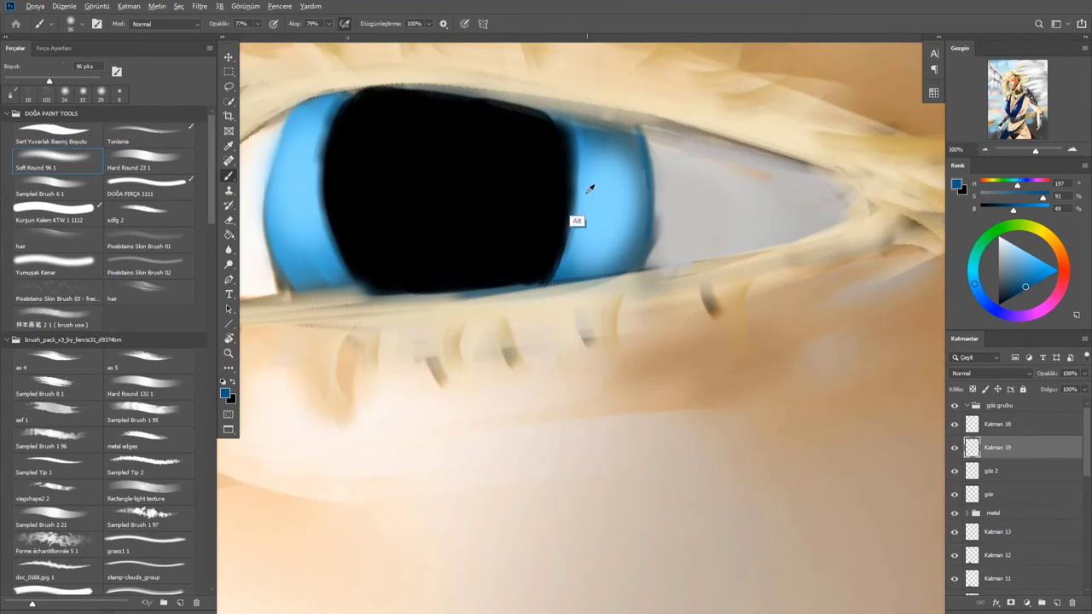
mouse_move(589, 188)
left_mouse_down()
mouse_move(634, 169)
mouse_move(670, 277)
left_mouse_up()
mouse_move(312, 106)
left_mouse_down()
mouse_move(248, 311)
mouse_move(336, 110)
mouse_move(580, 185)
left_mouse_up()
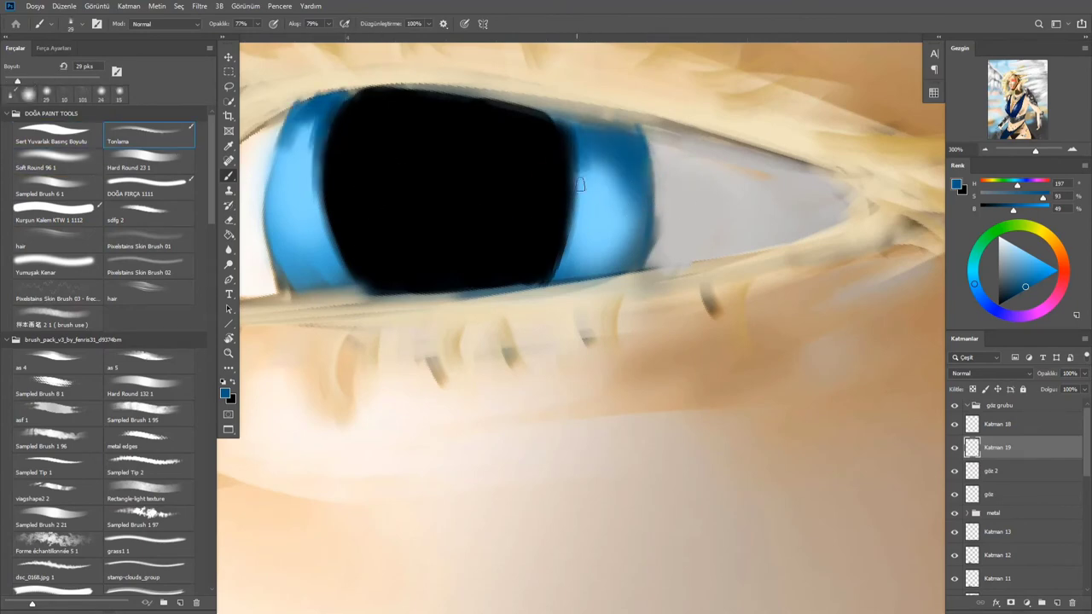
left_click_drag(629, 128, 648, 273)
scroll(541, 279, "left", 5)
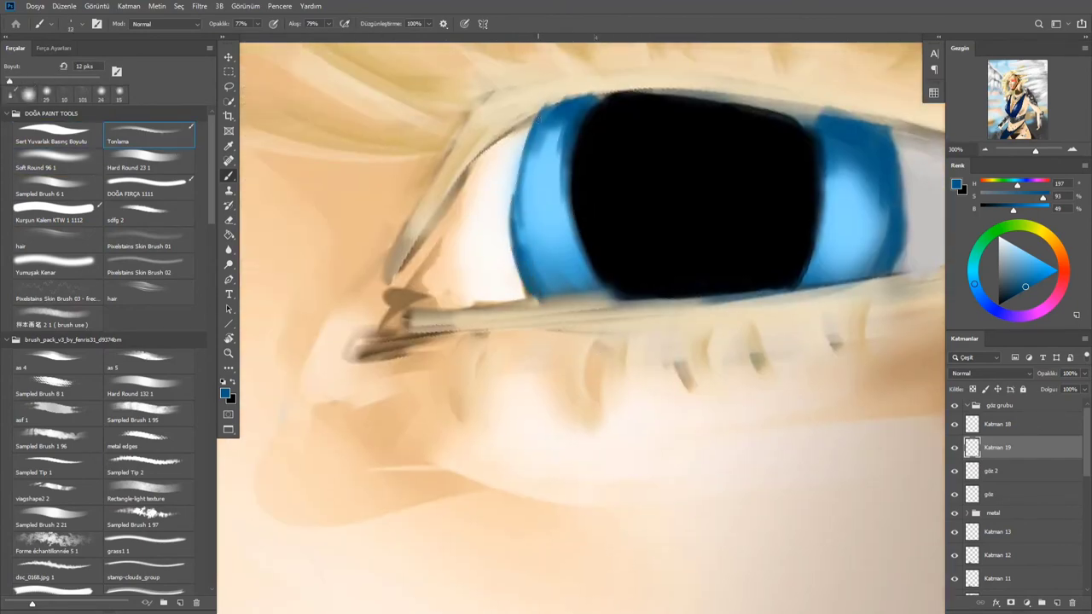
scroll(524, 321, "down", 5)
scroll(537, 361, "up", 6)
mouse_move(537, 361)
left_mouse_down()
mouse_move(414, 336)
mouse_move(574, 253)
mouse_move(427, 341)
mouse_move(638, 244)
mouse_move(873, 112)
mouse_move(482, 328)
left_mouse_up()
left_click(635, 248, "alt")
key("h")
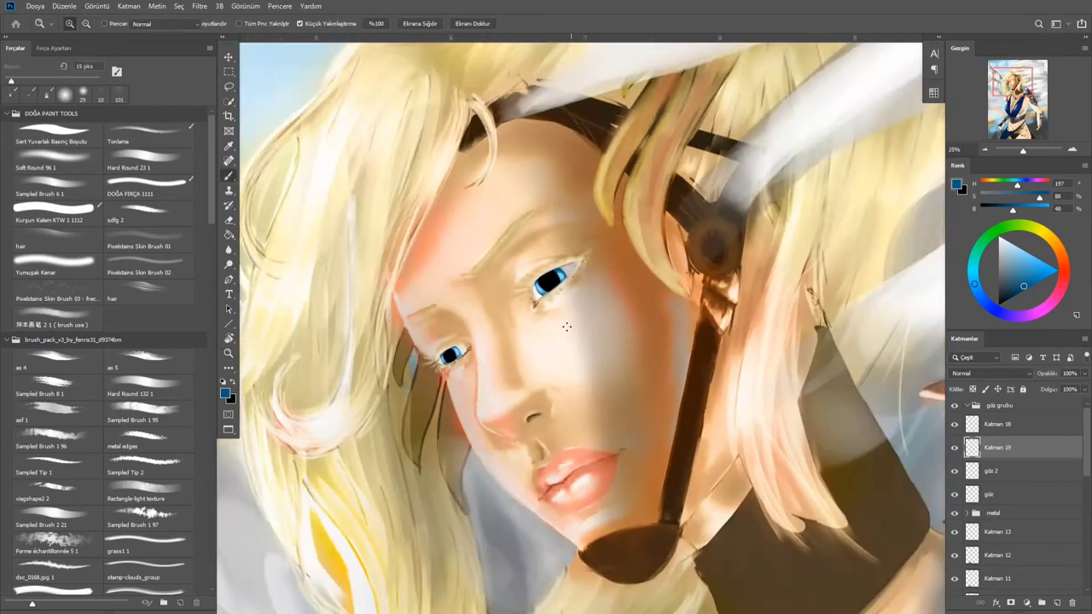
Add small white highlights to both eyes on a new layer above Katman 18 with Tonlama at 30 px and 100% opacity
key("0")
key("ctrl+shift+alt+n")
mouse_move(510, 305)
left_mouse_down()
mouse_move(499, 418)
mouse_move(501, 384)
left_mouse_up()
key("h")
mouse_move(712, 246)
left_mouse_down()
mouse_move(700, 246)
mouse_move(706, 256)
left_mouse_up()
key("ctrl+1")
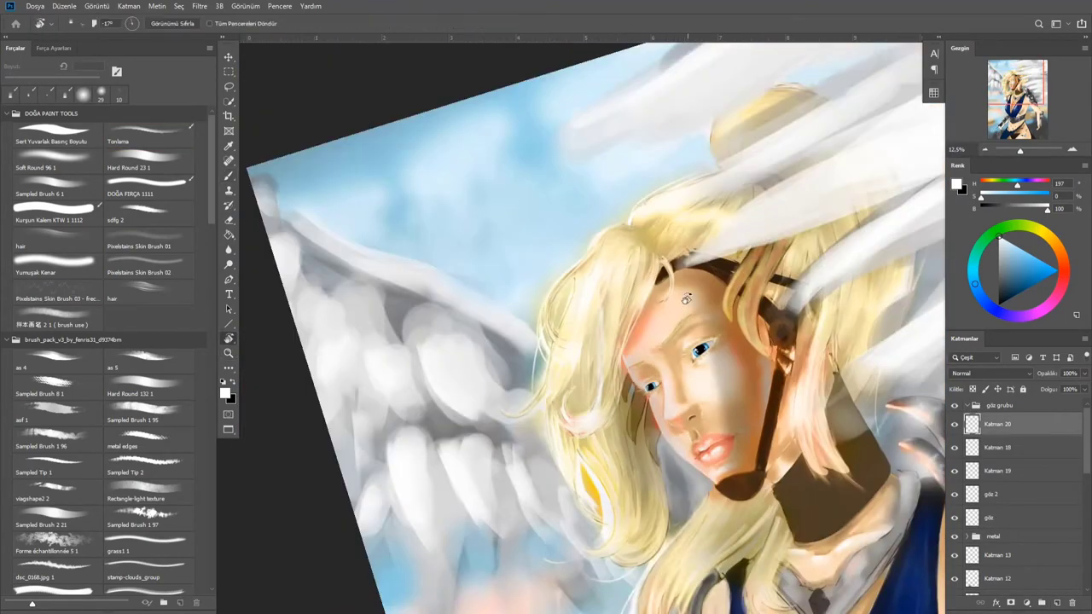
key("ctrl+0")
key("ctrl+plus")
key("ctrl+plus")
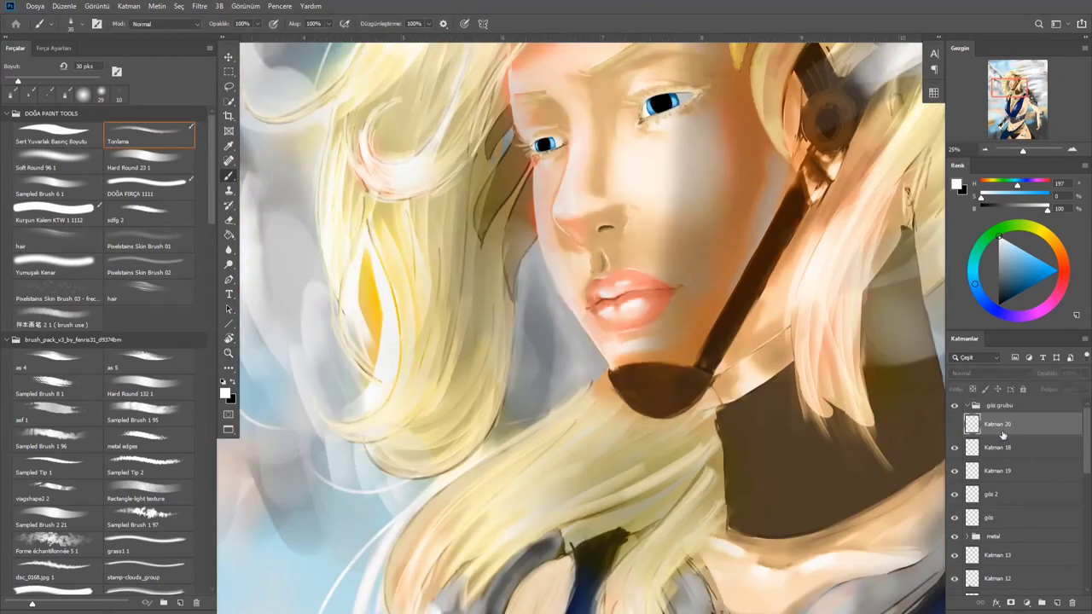
left_click_drag(998, 424, 1021, 408)
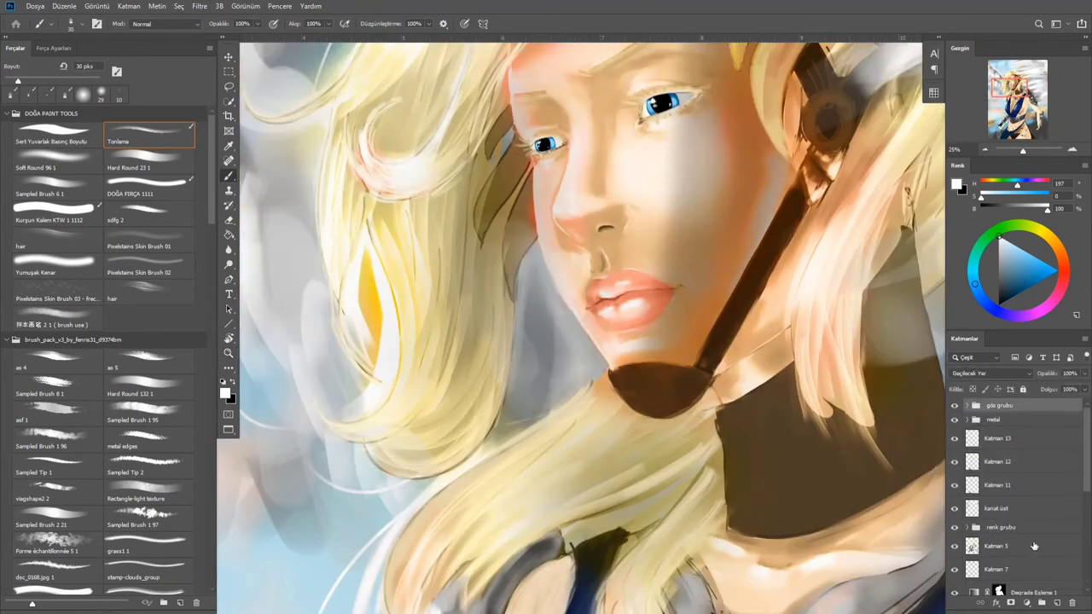
Try to tint the collar's gem blue on Katman 5 with Soft Round in Renk Yanması mode
scroll(1019, 477, "down", 2)
left_click(164, 24)
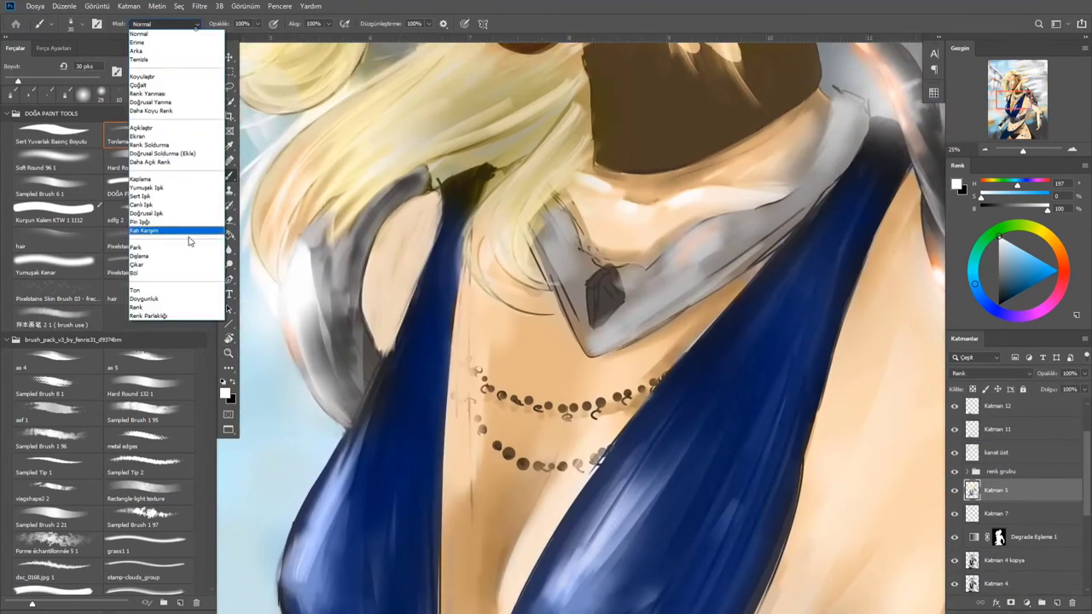
left_click(147, 93)
left_click(36, 162)
left_click_drag(980, 197, 1045, 196)
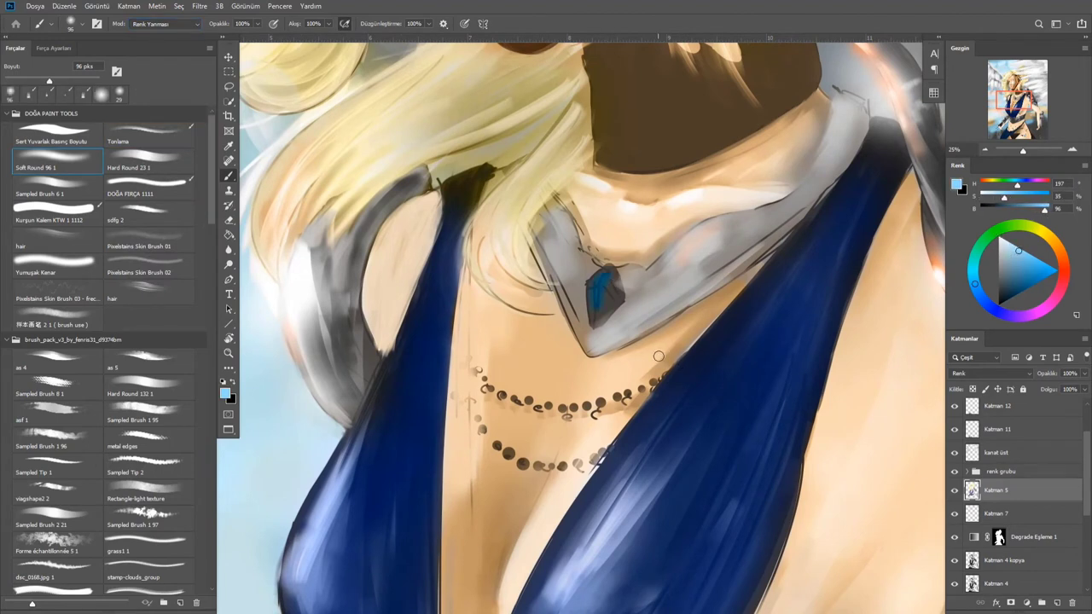
left_click_drag(584, 281, 599, 279)
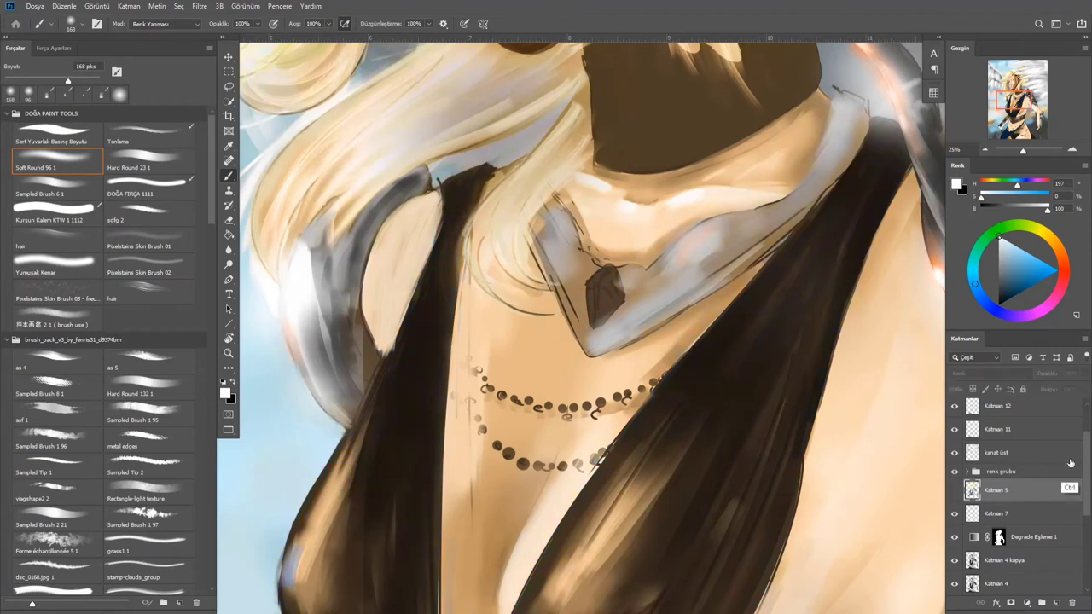
Tint the collar's gem blue on a new Renk-mode layer above Katman 13 with Soft Round at 168 px
scroll(1049, 486, "up", 2)
left_click(1024, 437)
key("ctrl+0")
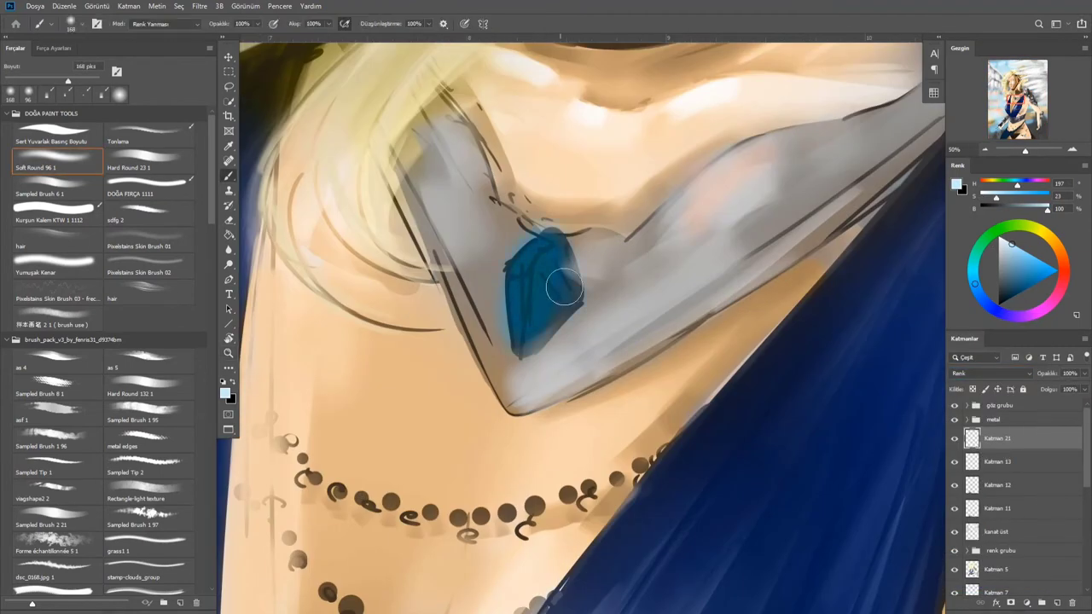
Try the Normal brush mode and other layer blend modes for the gem's tint
left_click(164, 24)
left_click(158, 26)
left_click(992, 372)
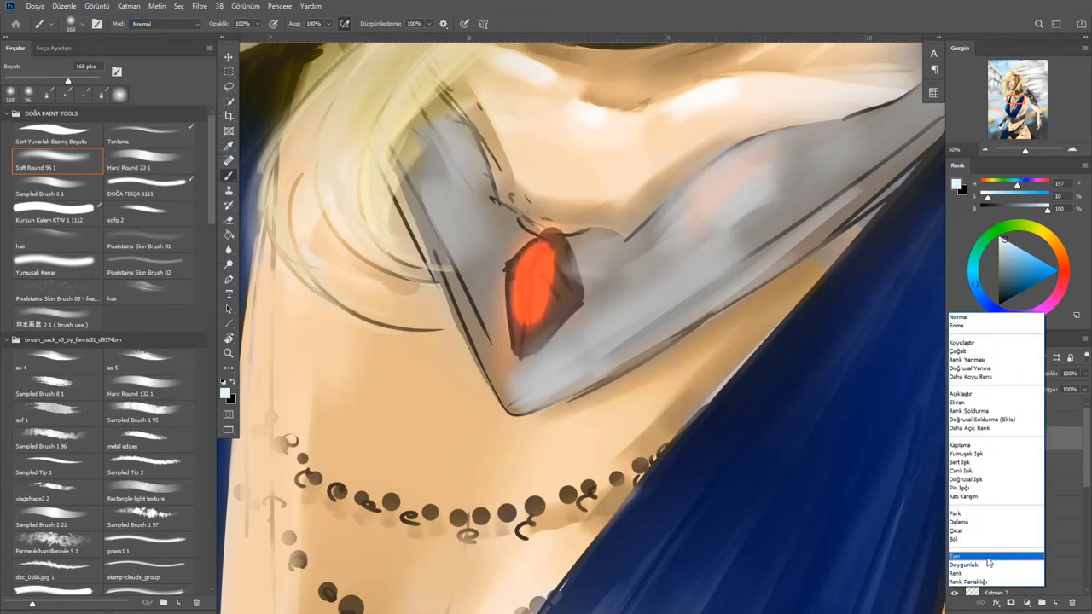
left_click(164, 24)
left_click(196, 51)
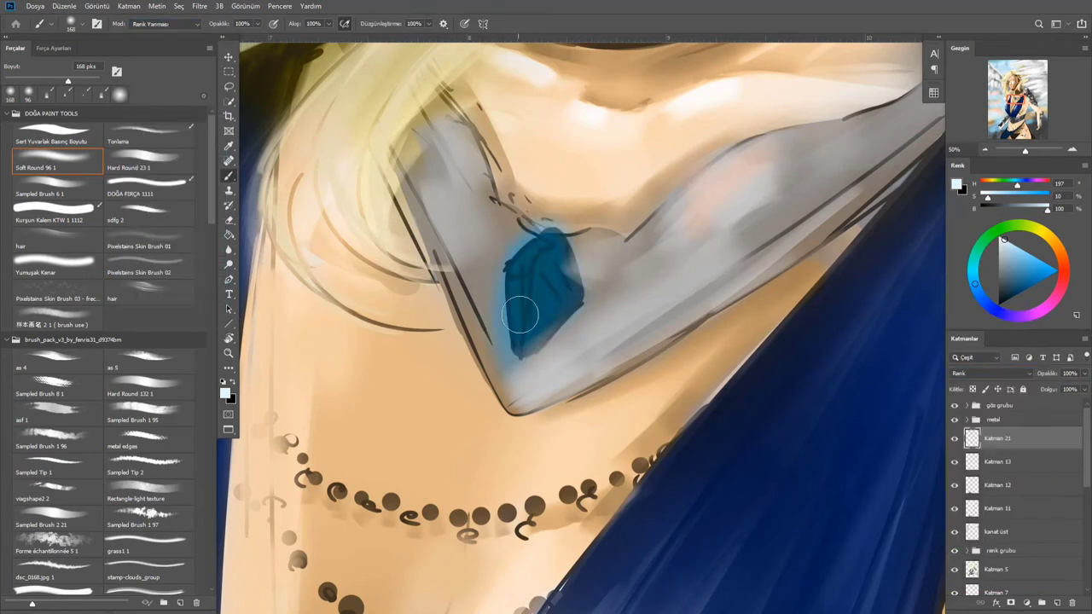
Move Katman 21 above göz grubu and paint pale highlights on the gem on a new layer above it
left_click_drag(992, 392, 992, 402)
key("ctrl+shift+alt+n")
scroll(578, 365, "down", 1)
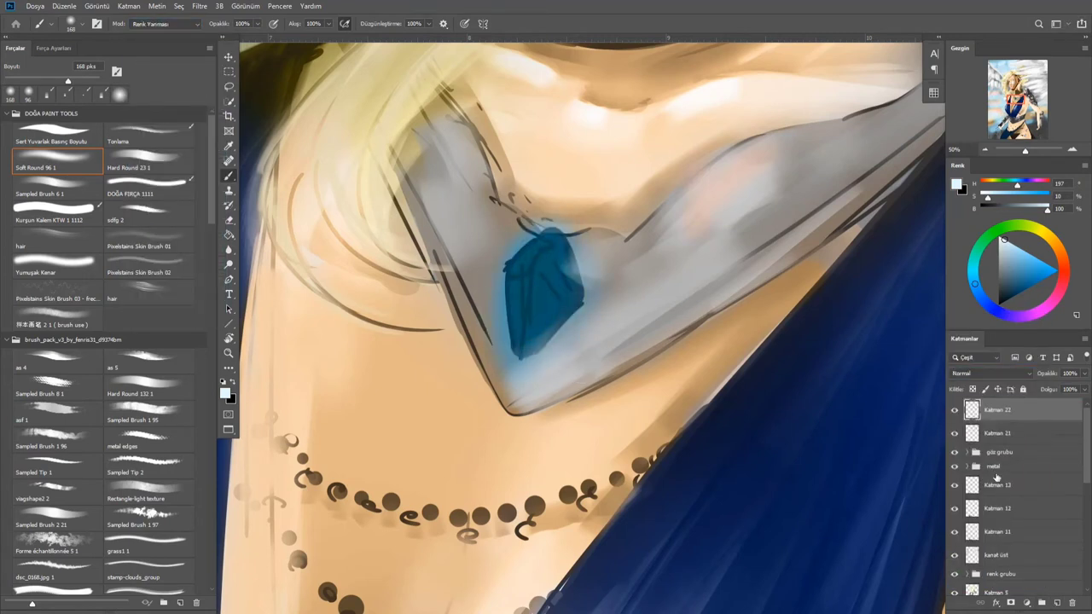
left_click_drag(518, 292, 531, 255)
Cover the gem's darker side and lower area with sampled dark blue using Soft Round at 63 px in Normal mode
scroll(531, 365, "down", 3)
scroll(595, 217, "up", 4)
left_click(594, 216, "alt")
key("bracketleft")
key("bracketleft")
key("bracketleft")
key("bracketleft")
key("bracketleft")
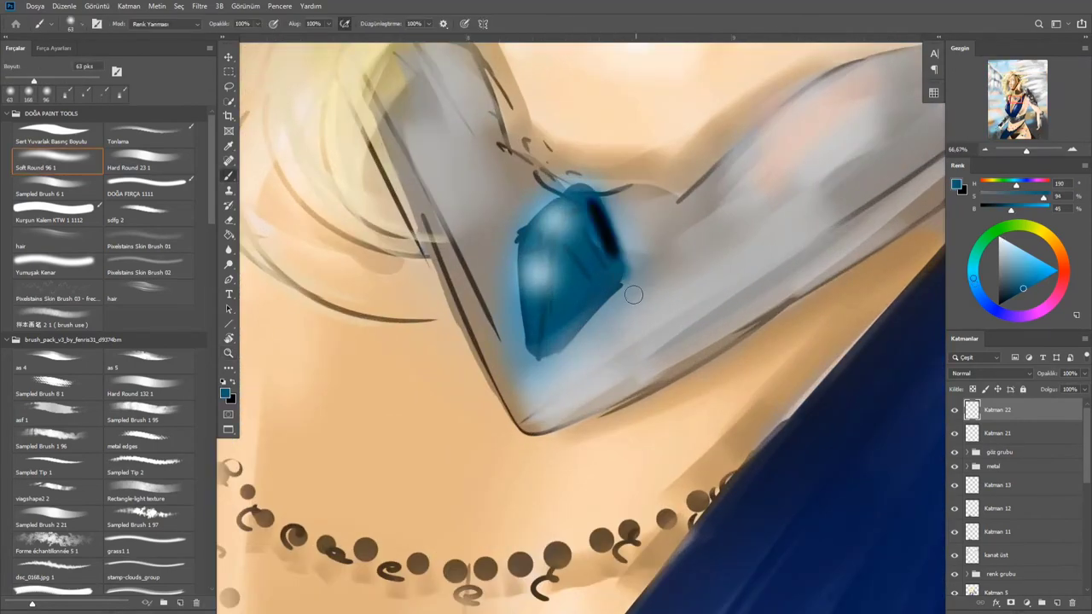
mouse_move(528, 366)
left_mouse_down()
mouse_move(588, 194)
mouse_move(568, 304)
left_mouse_up()
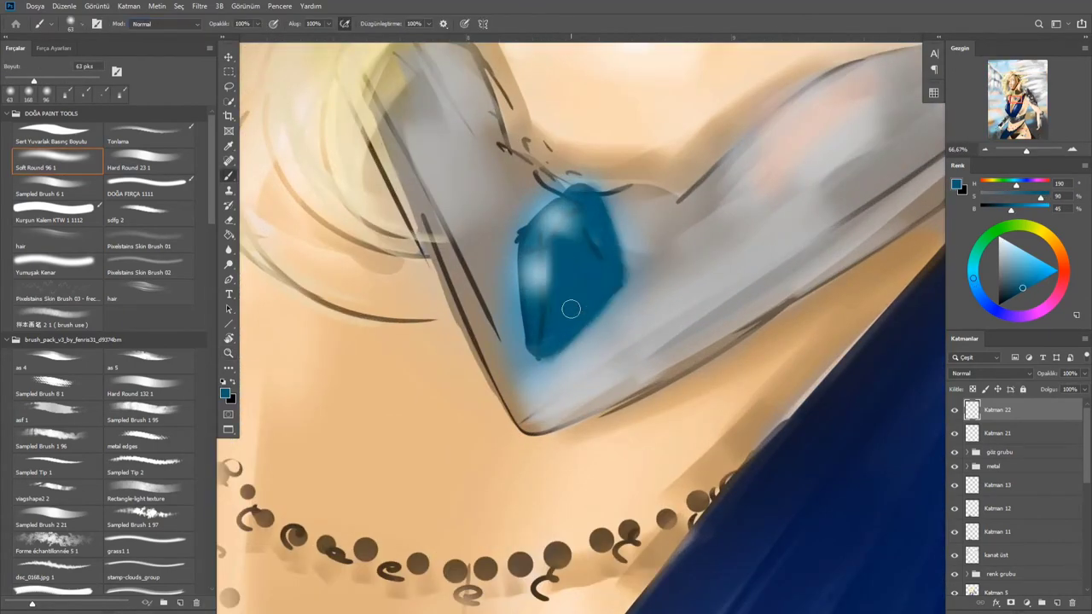
Paint the gem's top facet and facet edges bright blue with Tonlama at 63 px, and fill the central facet with larger strokes
key("comma")
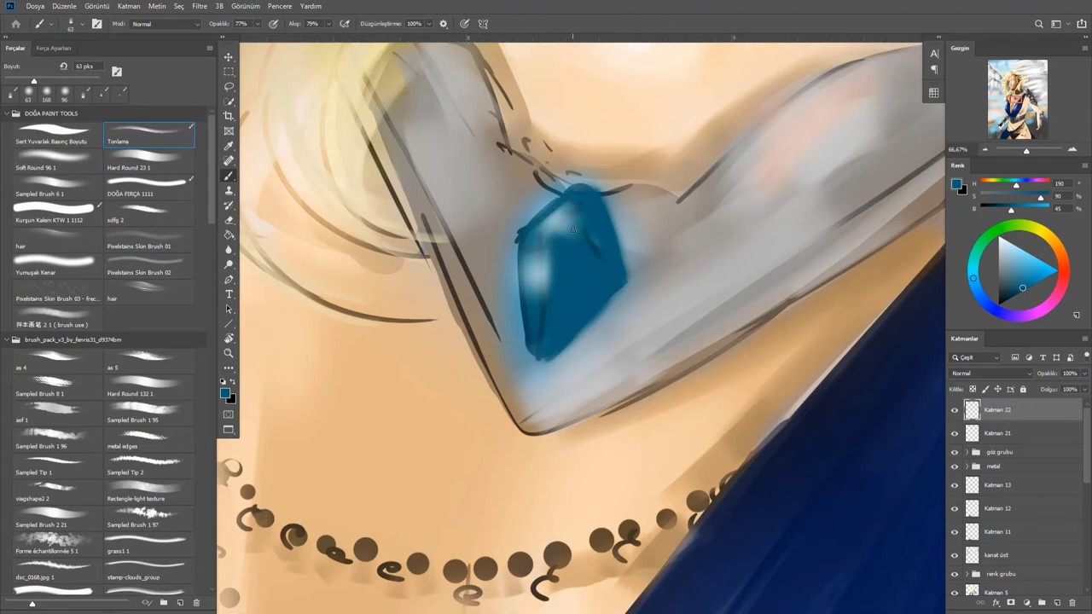
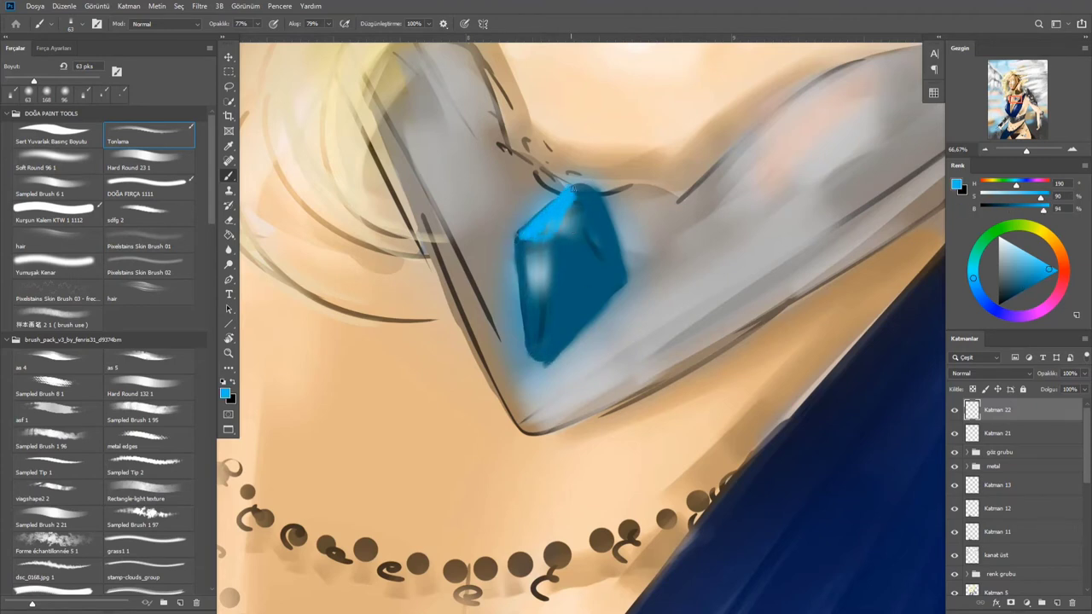
left_click_drag(573, 265, 510, 379)
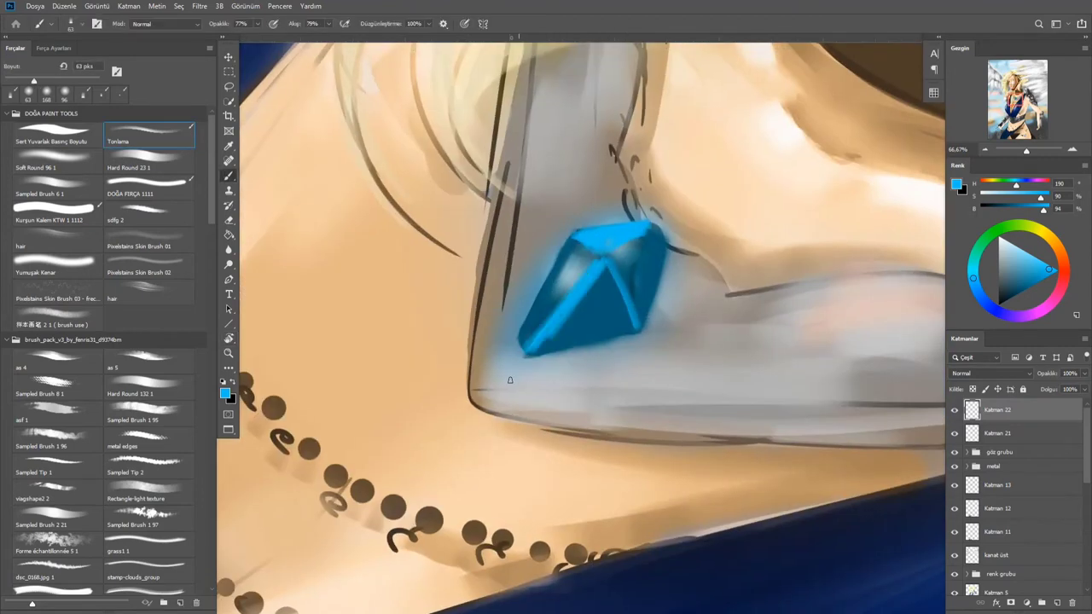
left_click_drag(547, 335, 603, 288)
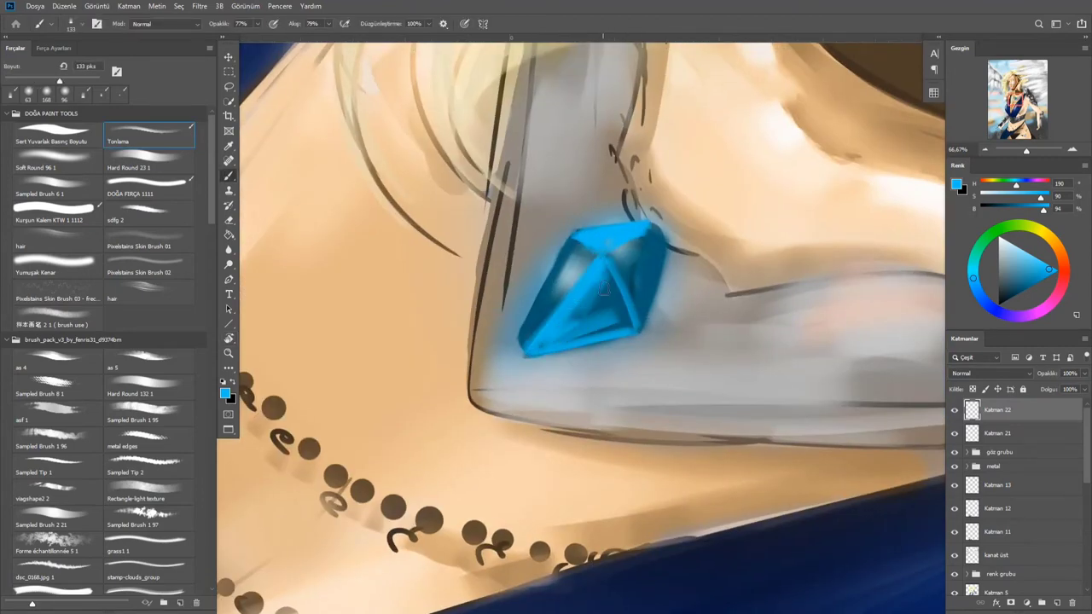
left_click_drag(548, 348, 611, 326)
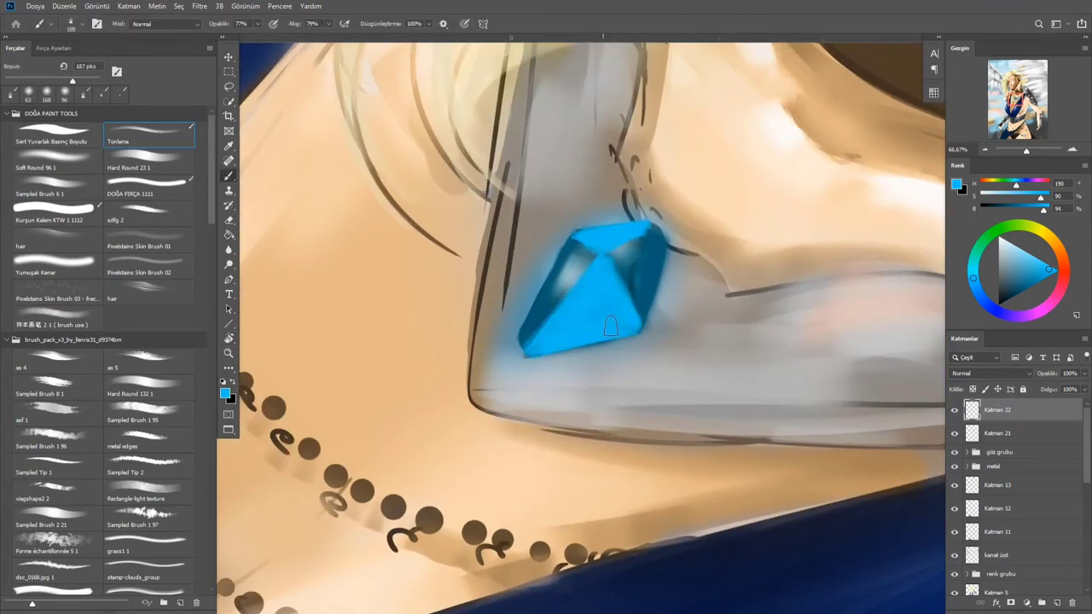
Cover the dark left facet of the collar gem with bright blue using Tonlama at 67 px
scroll(617, 248, "up", 1)
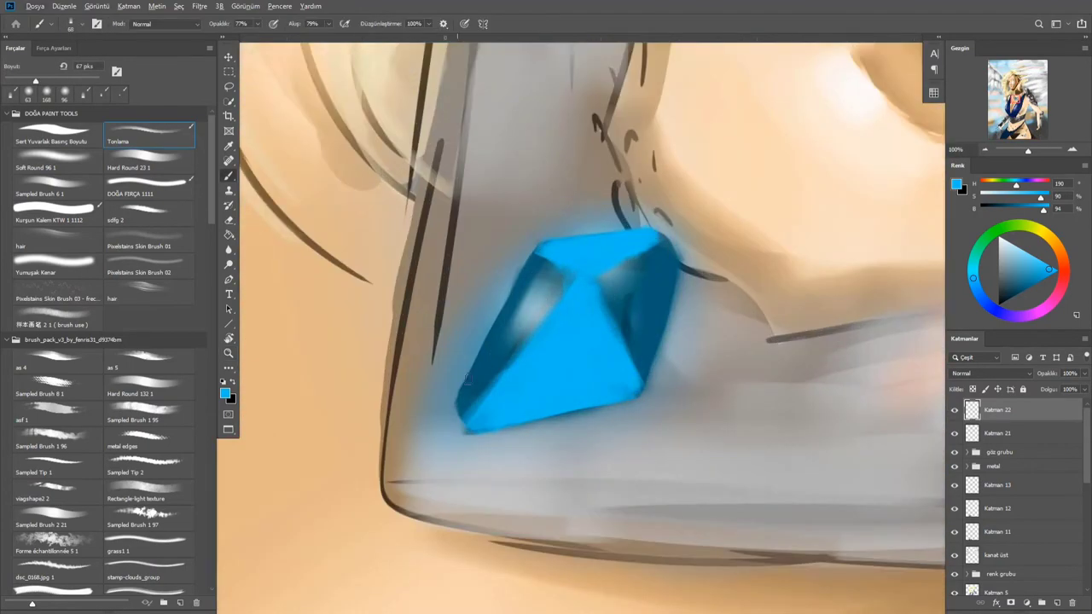
left_click_drag(467, 378, 498, 321)
left_click_drag(583, 243, 511, 249)
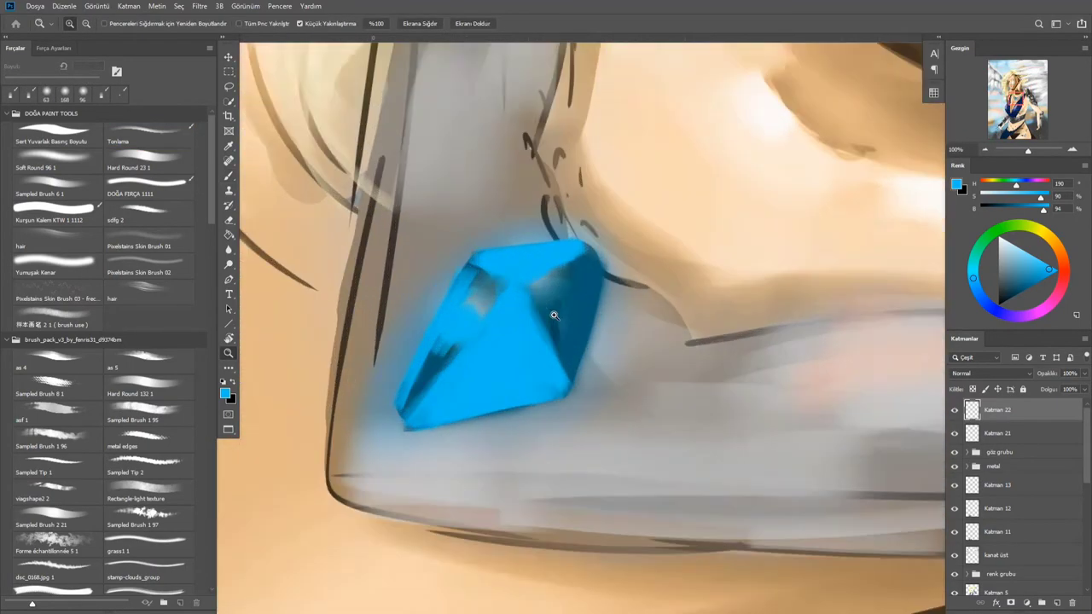
key("h")
left_click(594, 245)
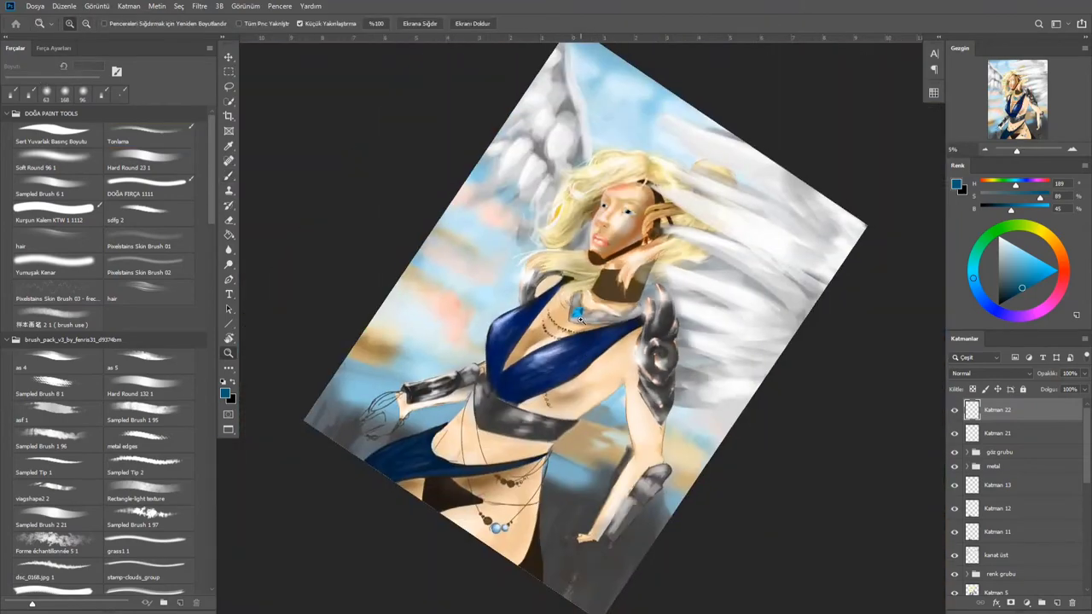
Paint the gem's right facet and outer edges in sampled medium blue with Tonlama at 191 px
key("z")
left_click(628, 260, "alt")
left_click_drag(628, 261, 682, 260)
key("b")
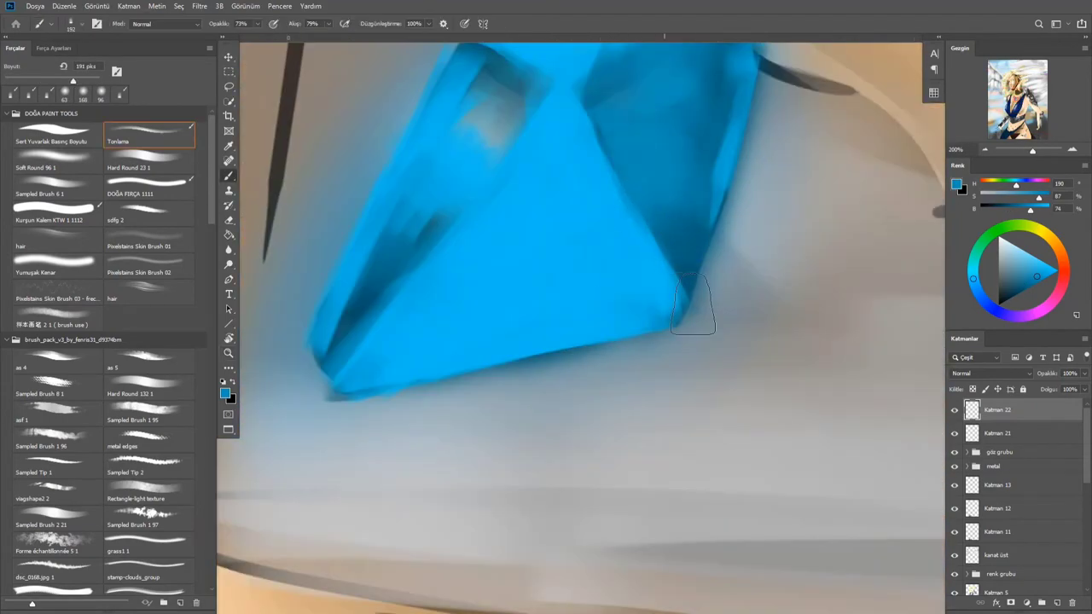
left_click_drag(402, 282, 329, 452)
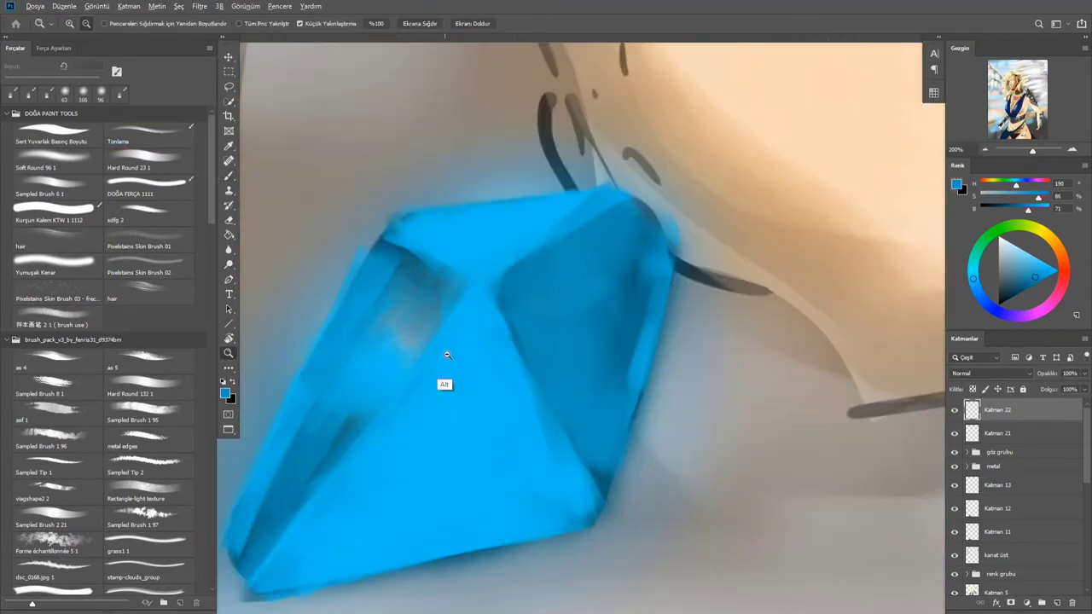
Add pale blue highlights across the gem's facets on Katman 22
scroll(443, 384, "down", 2)
mouse_move(596, 204)
left_mouse_down()
mouse_move(575, 224)
mouse_move(537, 307)
left_mouse_up()
scroll(488, 352, "down", 3)
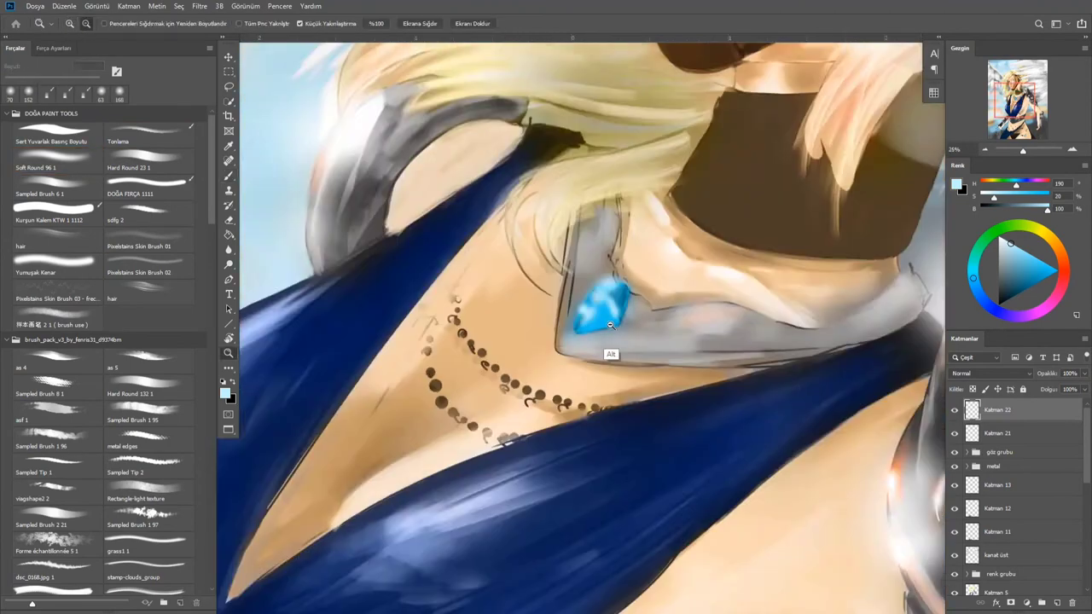
left_click_drag(488, 353, 577, 292)
key("comma")
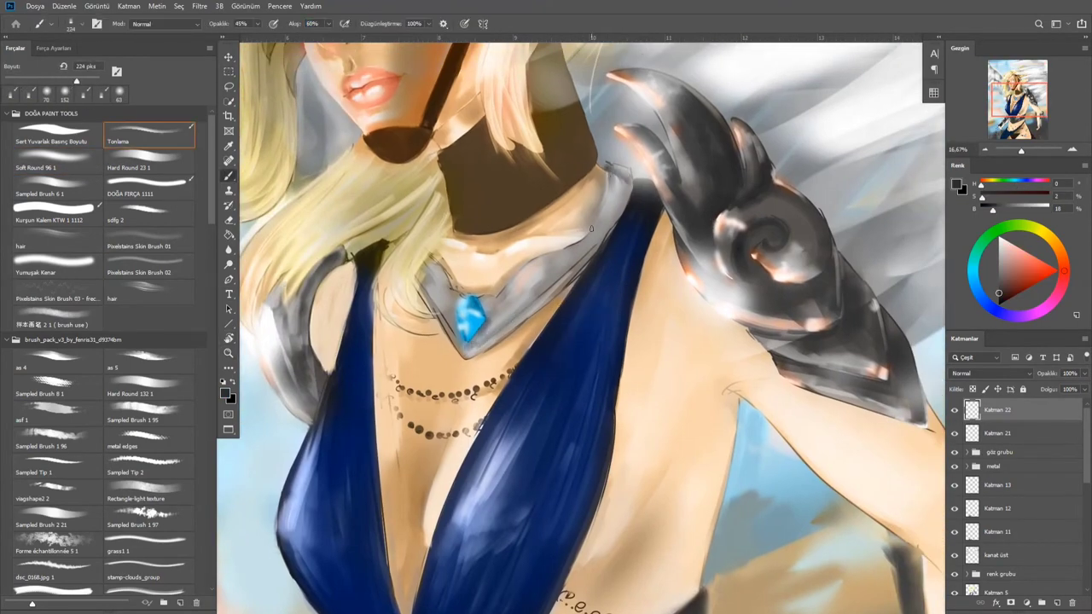
left_click(447, 309, "alt")
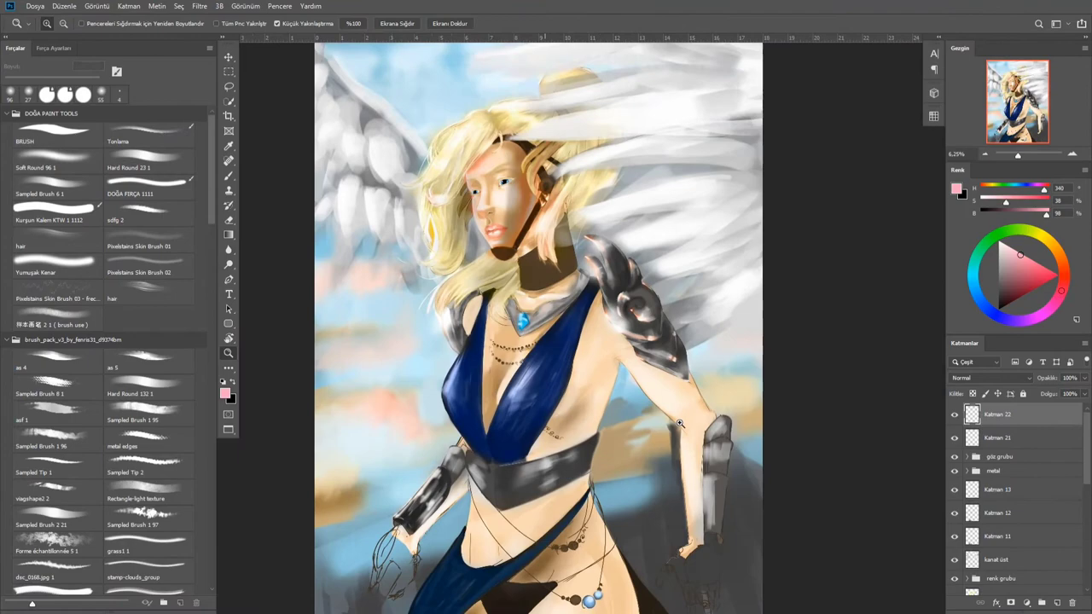
Group Katman 22 and Katman 21 as kristal, and add a new layer named eldiven above the group
left_click(645, 307)
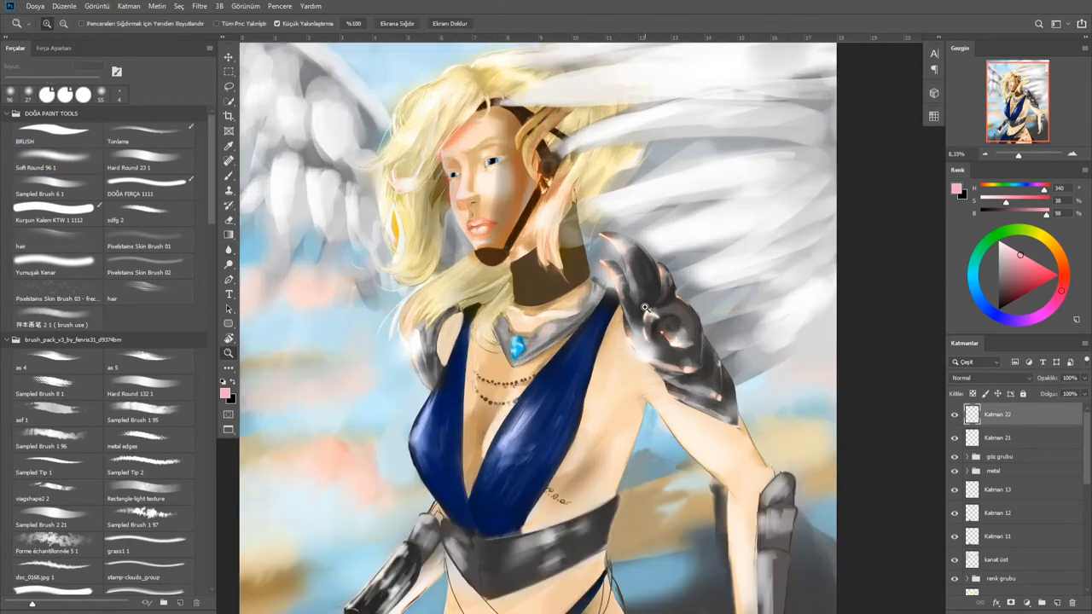
key("r")
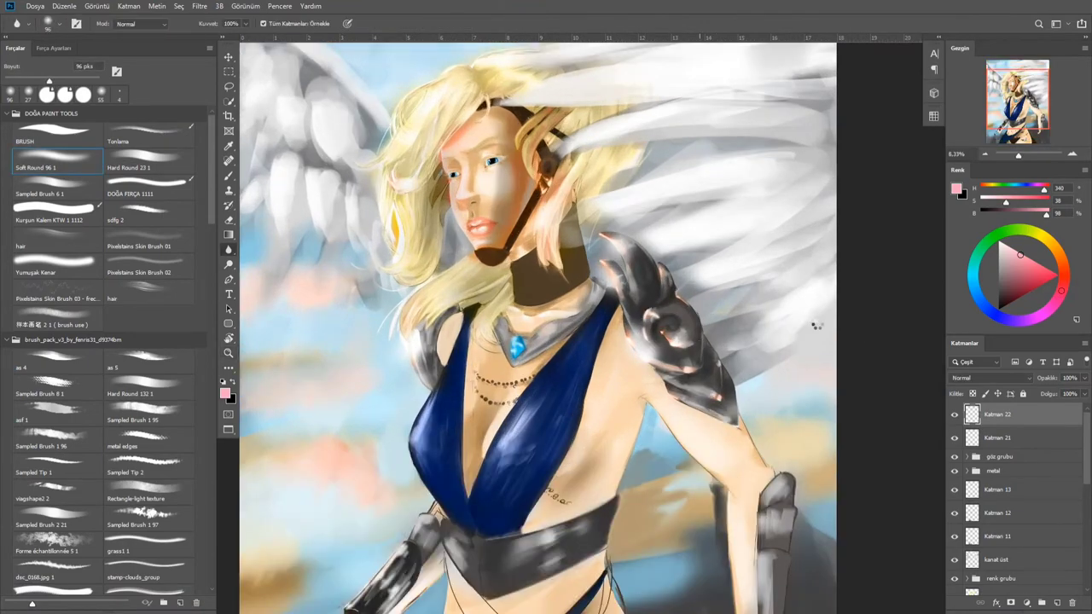
key("b")
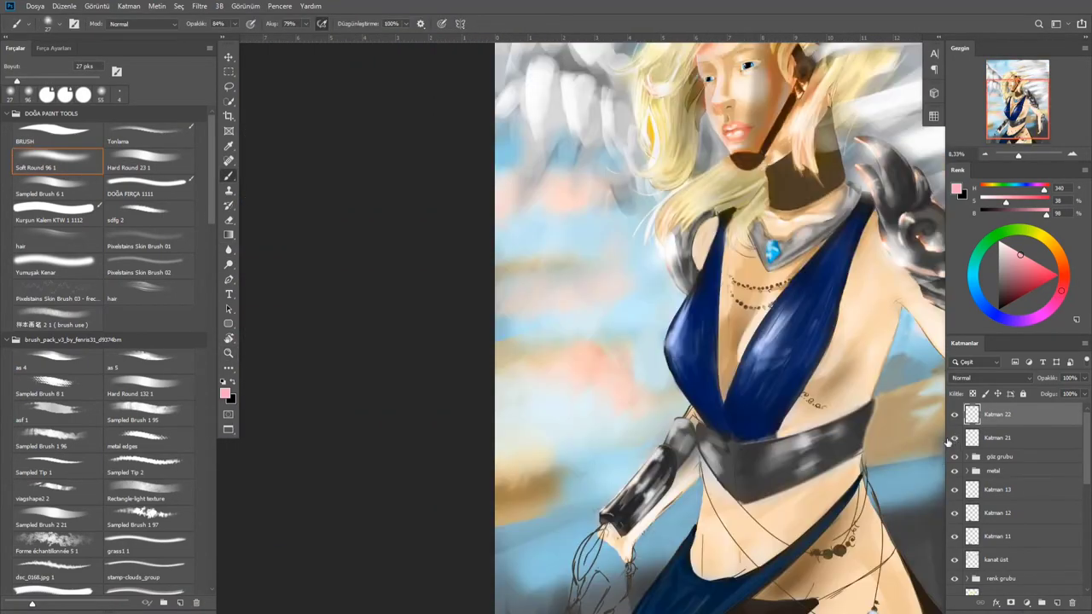
left_click(989, 438, "shift")
key("ctrl+g")
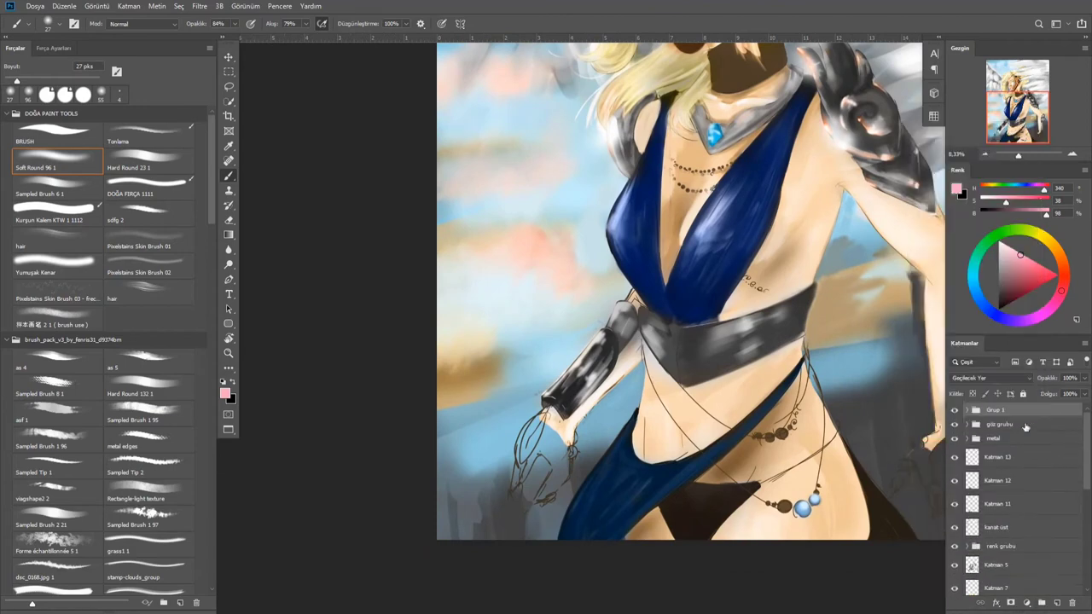
key("ctrl+shift+alt+n")
double_click(998, 414)
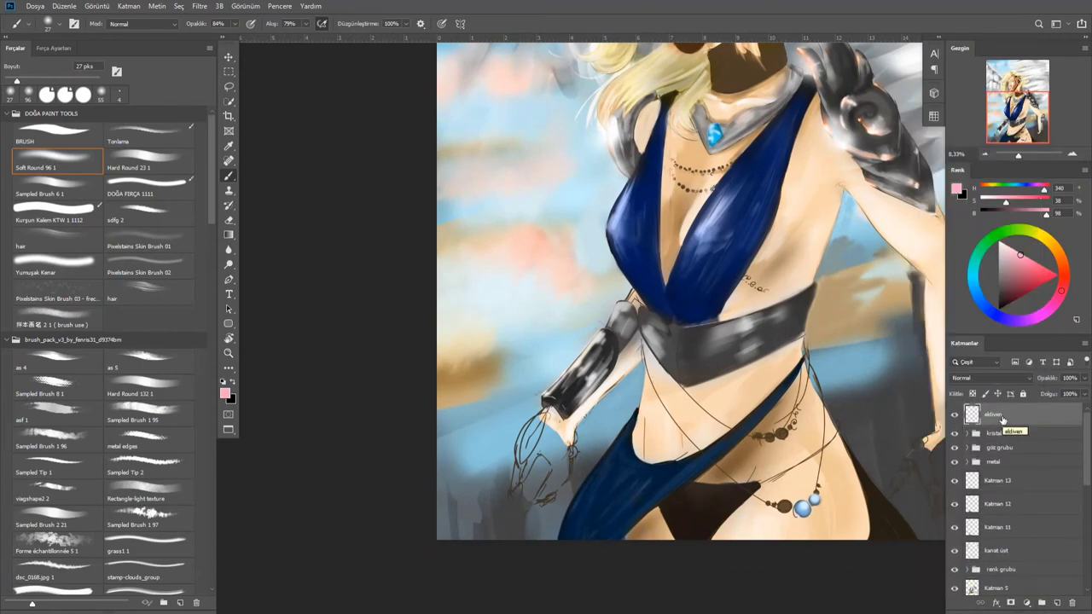
Paint the oval plate on the back of the hand below the black bracer in dark blue with Tonlama
scroll(452, 435, "up", 3)
mouse_move(478, 315)
left_mouse_down()
mouse_move(512, 384)
mouse_move(573, 375)
left_mouse_up()
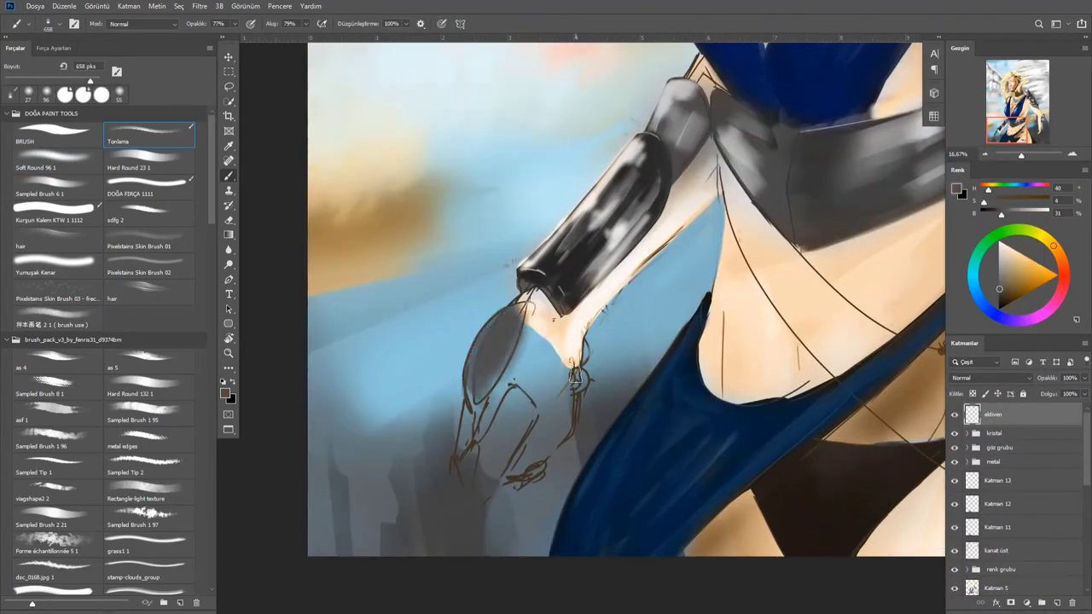
left_click(489, 380, "alt")
scroll(476, 385, "up", 2)
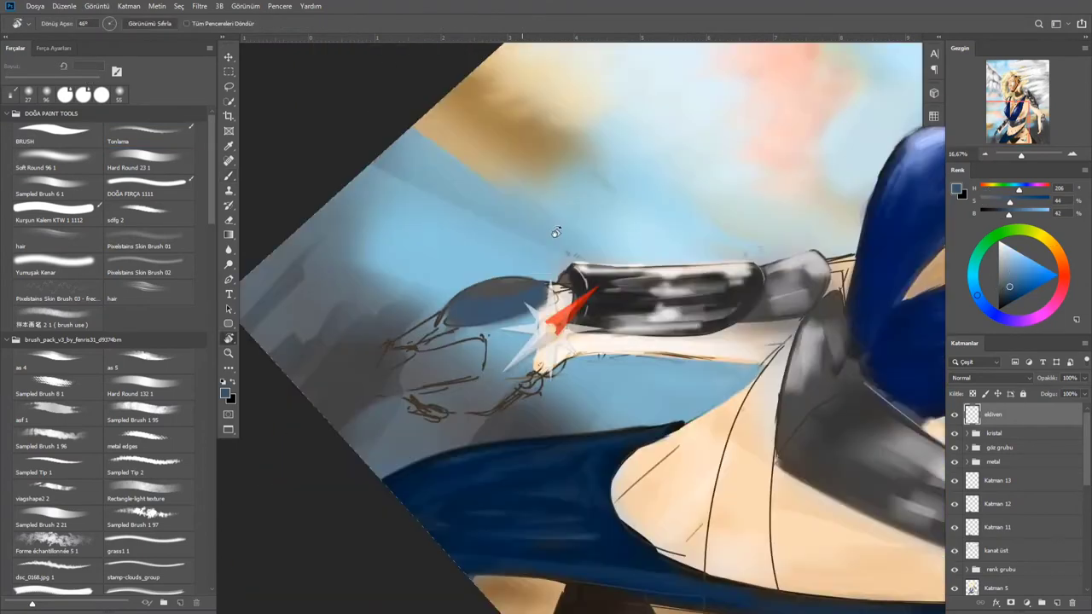
mouse_move(545, 184)
left_mouse_down()
mouse_move(478, 247)
mouse_move(514, 282)
mouse_move(580, 231)
left_mouse_up()
key("r")
left_click_drag(545, 281, 614, 247)
Add a layer named eldiven 2 and group it with the eldiven layer in a group named eldiven
left_click(1058, 603)
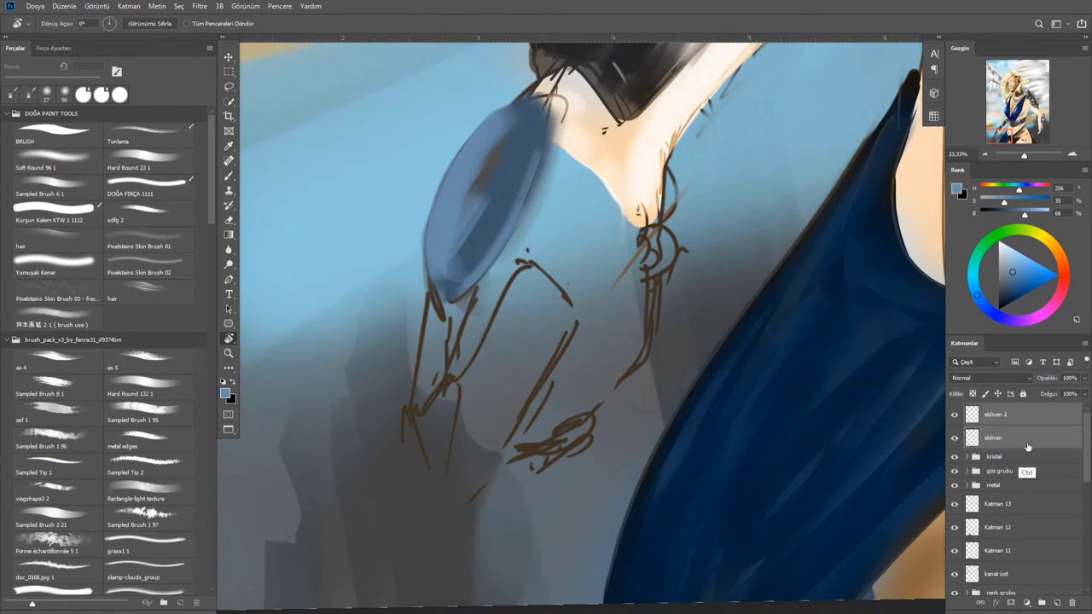
key("ctrl+g")
left_click_drag(573, 381, 588, 367)
Fill the glove's palm and finger sections around the oval plate with pale blue on the eldiven layer using Tonlama
key("b")
mouse_move(545, 201)
left_mouse_down()
mouse_move(589, 273)
mouse_move(631, 427)
left_mouse_up()
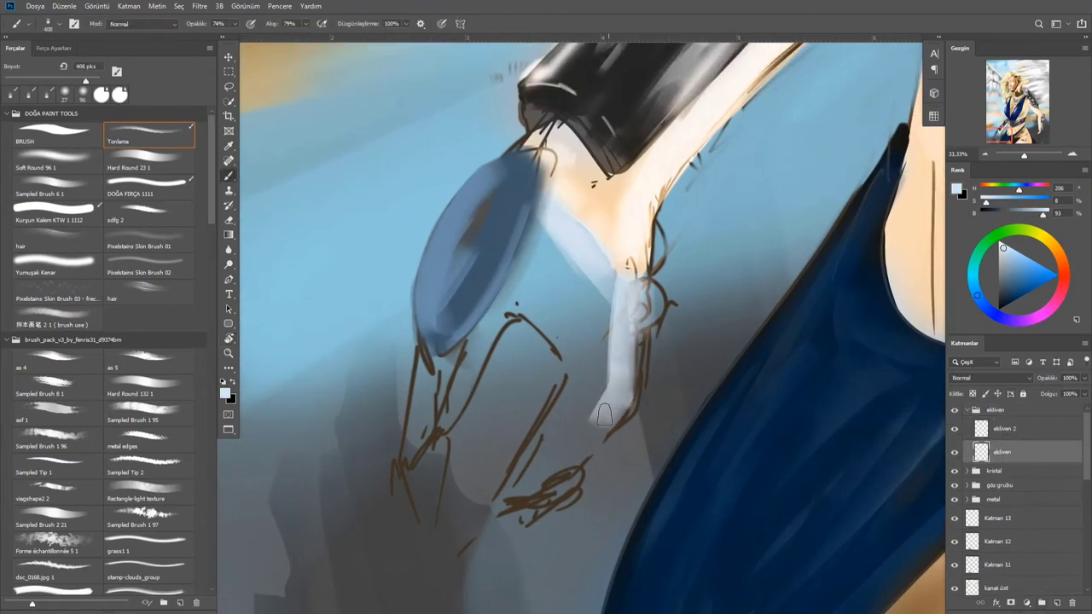
left_click_drag(597, 341, 520, 487)
mouse_move(512, 307)
left_mouse_down()
mouse_move(573, 397)
mouse_move(452, 384)
mouse_move(435, 430)
left_mouse_up()
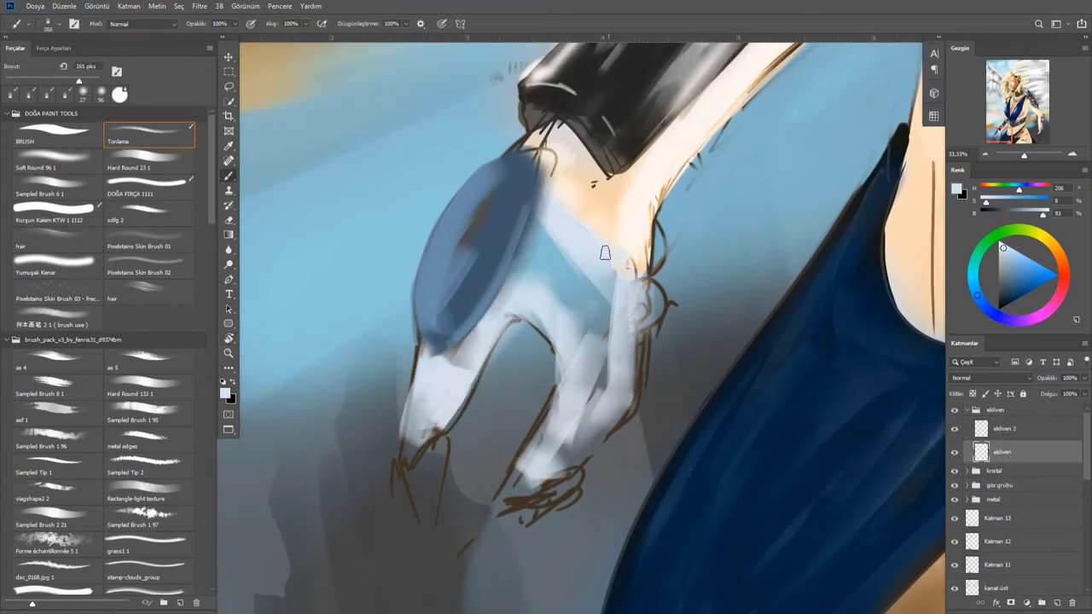
left_click_drag(631, 255, 546, 461)
mouse_move(597, 239)
left_mouse_down()
mouse_move(572, 445)
mouse_move(587, 383)
mouse_move(540, 250)
left_mouse_up()
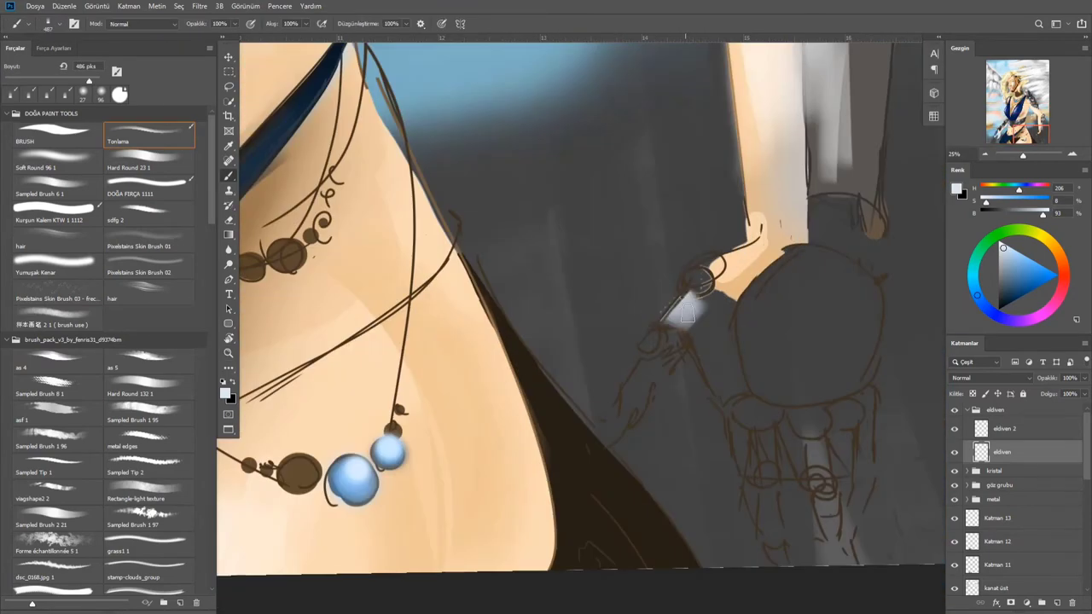
Paint the other glove's thumb side pale blue and fill its round back plate with dark blue
mouse_move(674, 307)
left_mouse_down()
mouse_move(742, 390)
mouse_move(712, 366)
left_mouse_up()
key("alt+bracketright")
left_click_drag(810, 290, 657, 226)
left_click_drag(597, 333, 656, 226)
key("bracketright")
key("bracketright")
mouse_move(631, 373)
left_mouse_down()
mouse_move(602, 261)
mouse_move(654, 341)
mouse_move(585, 285)
mouse_move(662, 239)
left_mouse_up()
Sample the glove's pale blue and paint the knuckle band below the round plate on the eldiven layer at 446 px
key("alt+bracketleft")
left_click(563, 281, "alt")
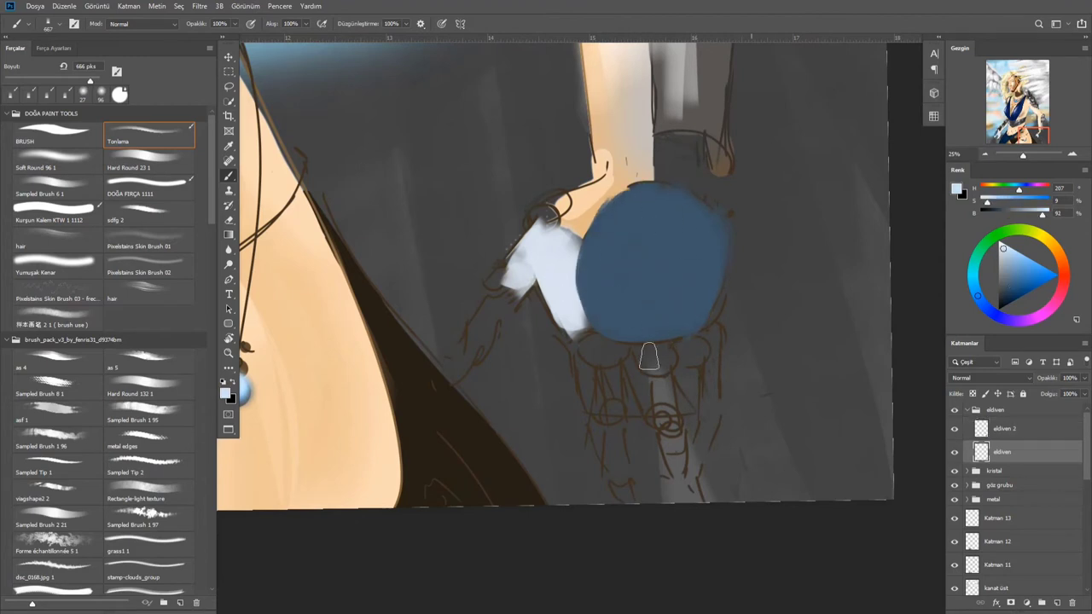
key("bracketleft")
key("bracketleft")
mouse_move(588, 341)
left_mouse_down()
mouse_move(580, 392)
mouse_move(614, 401)
mouse_move(686, 383)
left_mouse_up()
scroll(561, 310, "down", 3)
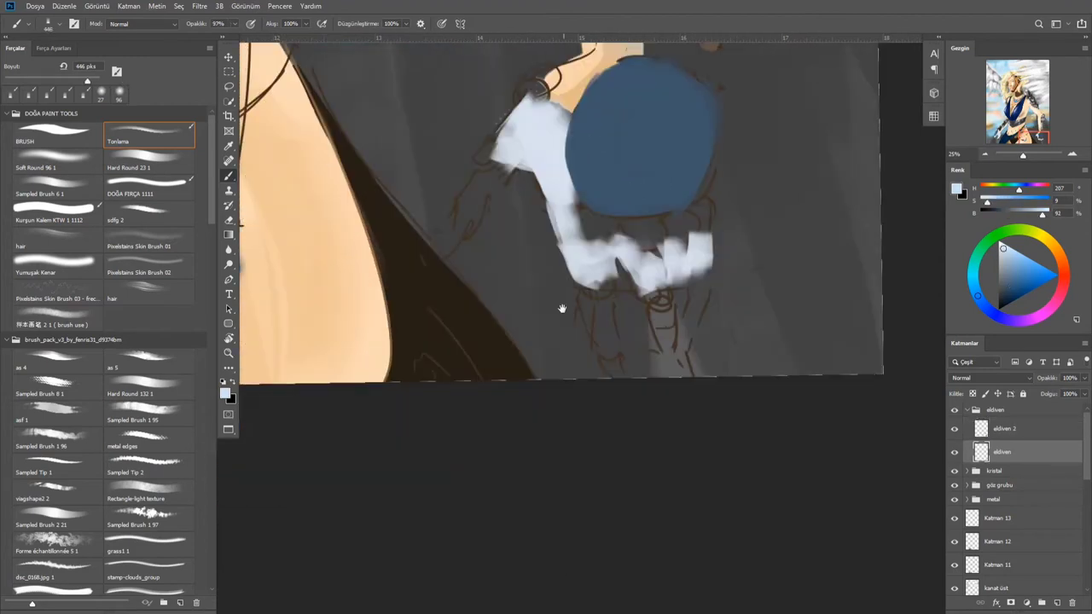
mouse_move(560, 310)
left_mouse_down()
mouse_move(621, 358)
mouse_move(661, 418)
left_mouse_up()
Sample the arm's skin tone and paint the exposed thumb and first finger of the second gloved hand with Tonlama
left_click(653, 86, "alt")
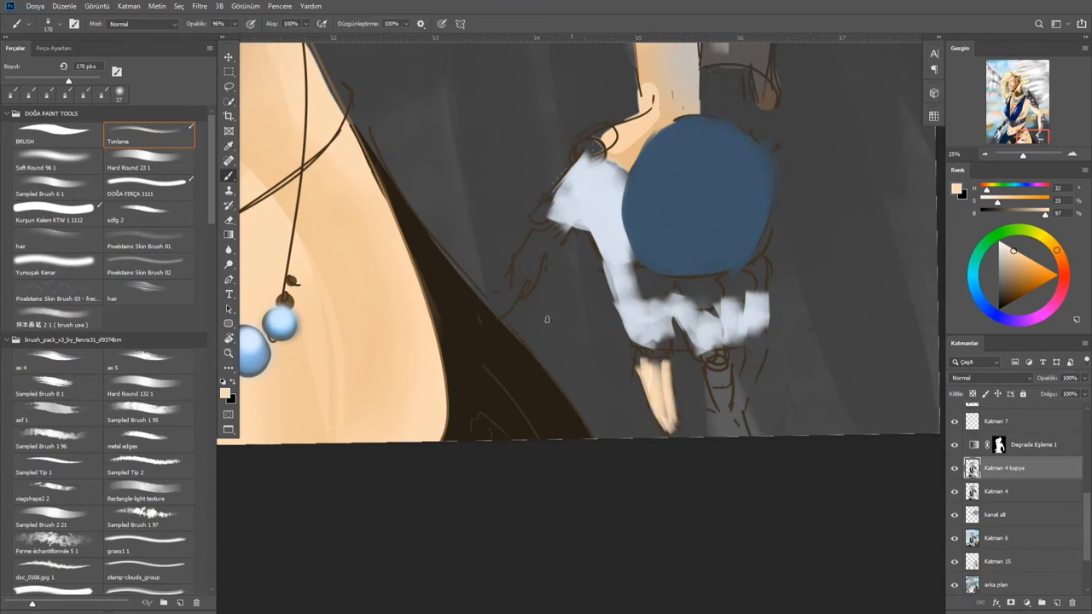
left_click_drag(556, 243, 529, 255)
scroll(529, 256, "up", 2)
left_click_drag(546, 350, 500, 366)
key("bracketright")
mouse_move(511, 307)
left_mouse_down()
mouse_move(597, 273)
mouse_move(554, 326)
left_mouse_up()
Fill in the exposed finger with skin tone on Katman 13 at 190 px and tidy its edges with the eraser
scroll(1015, 511, "up", 5)
left_click(997, 441)
left_click_drag(812, 584, 607, 370)
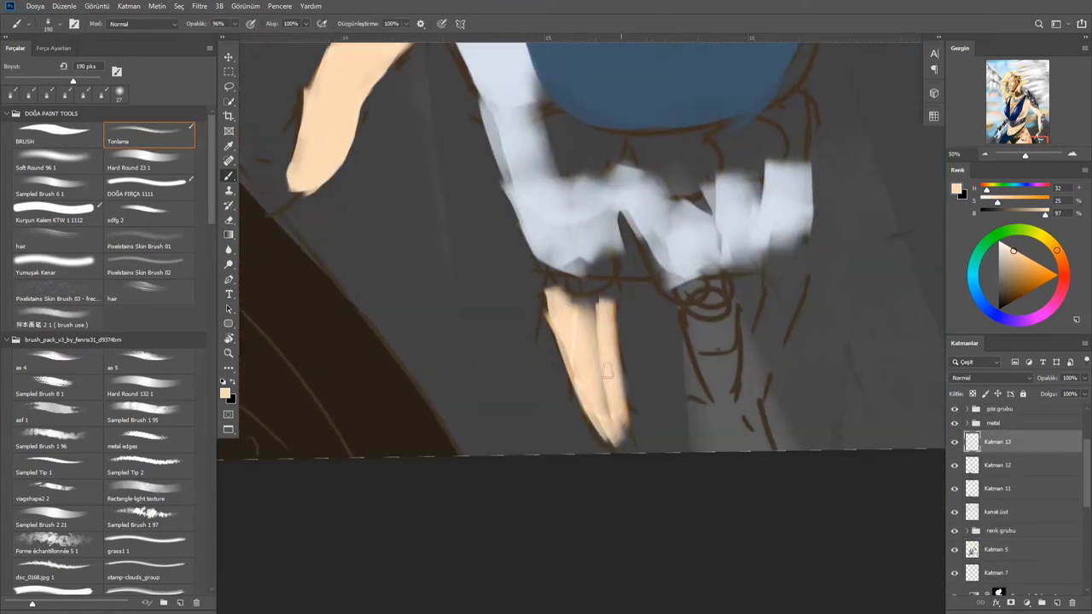
left_click_drag(561, 294, 589, 311)
key("e")
scroll(997, 407, "up", 2)
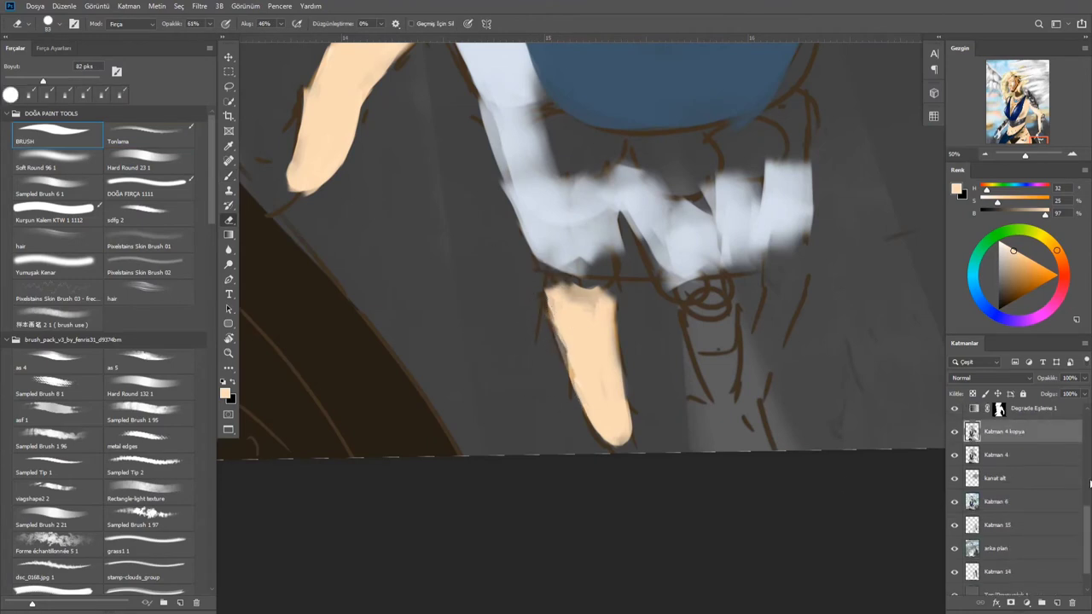
Paint the remaining exposed fingers of that hand and the other hand's fingertip in skin tone on Katman 13
key("b")
mouse_move(687, 320)
left_mouse_down()
mouse_move(725, 387)
mouse_move(714, 419)
mouse_move(739, 501)
mouse_move(728, 474)
mouse_move(762, 350)
mouse_move(730, 356)
mouse_move(737, 298)
mouse_move(778, 292)
mouse_move(697, 458)
left_mouse_up()
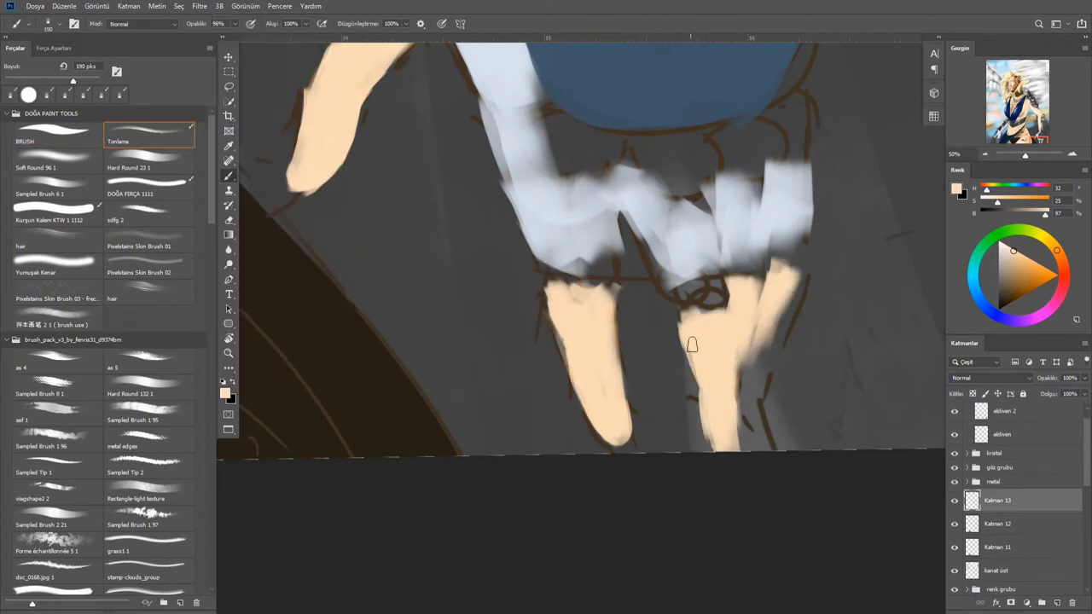
key("h")
left_click_drag(682, 335, 480, 368)
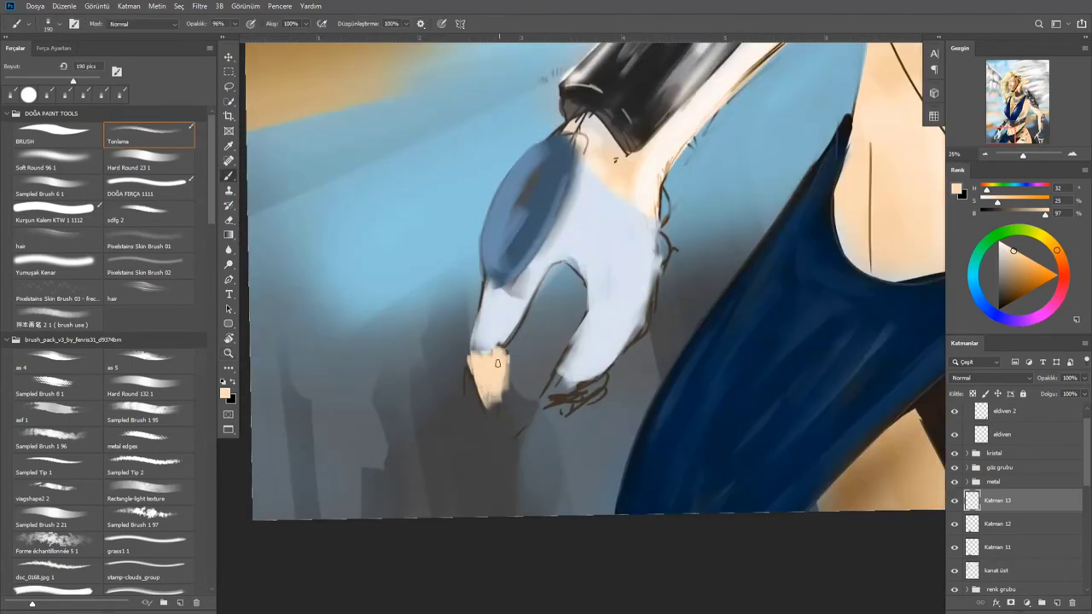
Hide and reshow Katman 5 to check what it contributes to the whole painting
key("ctrl+0")
scroll(1017, 449, "down", 5)
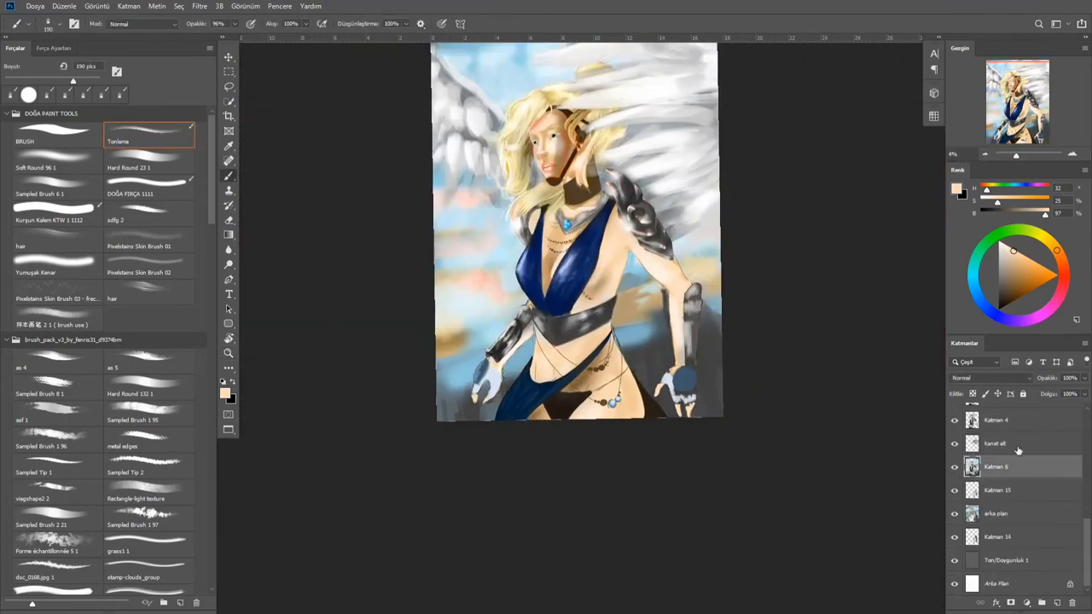
scroll(1015, 460, "up", 6)
left_click(954, 480)
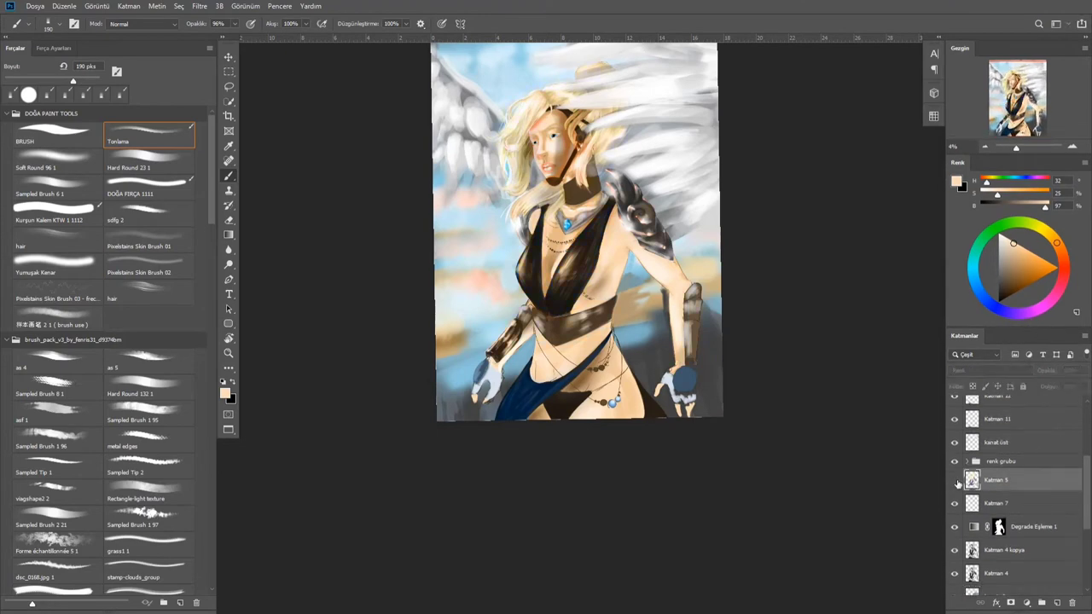
left_click(954, 480)
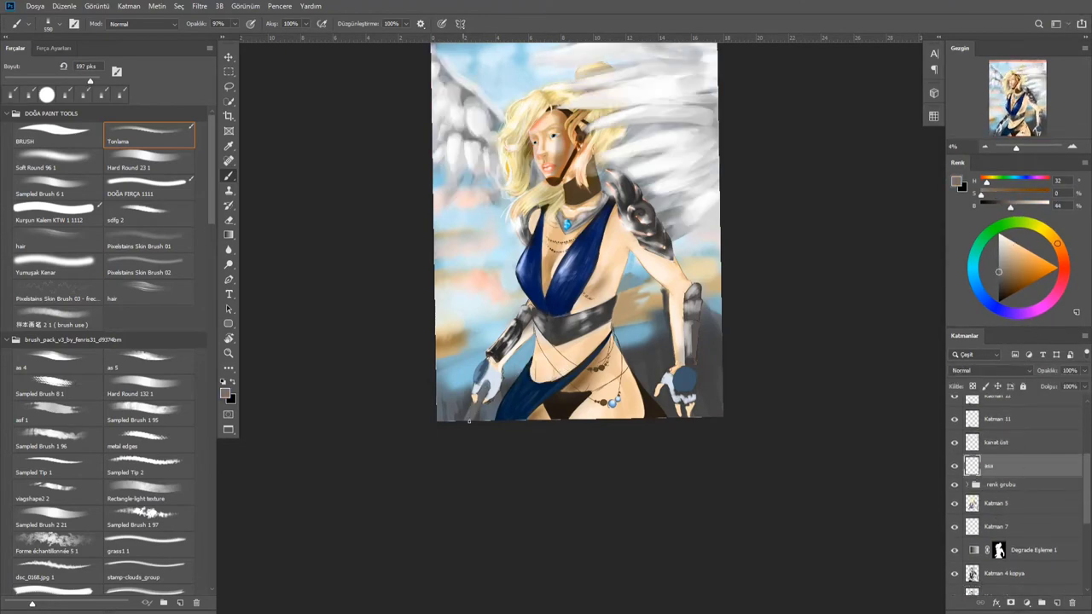
Paint a straight gray staff shaft through the hand below the black bracer on a new layer named asa
key("r")
left_click_drag(468, 420, 452, 361)
scroll(452, 362, "up", 3)
left_click_drag(529, 333, 597, 282)
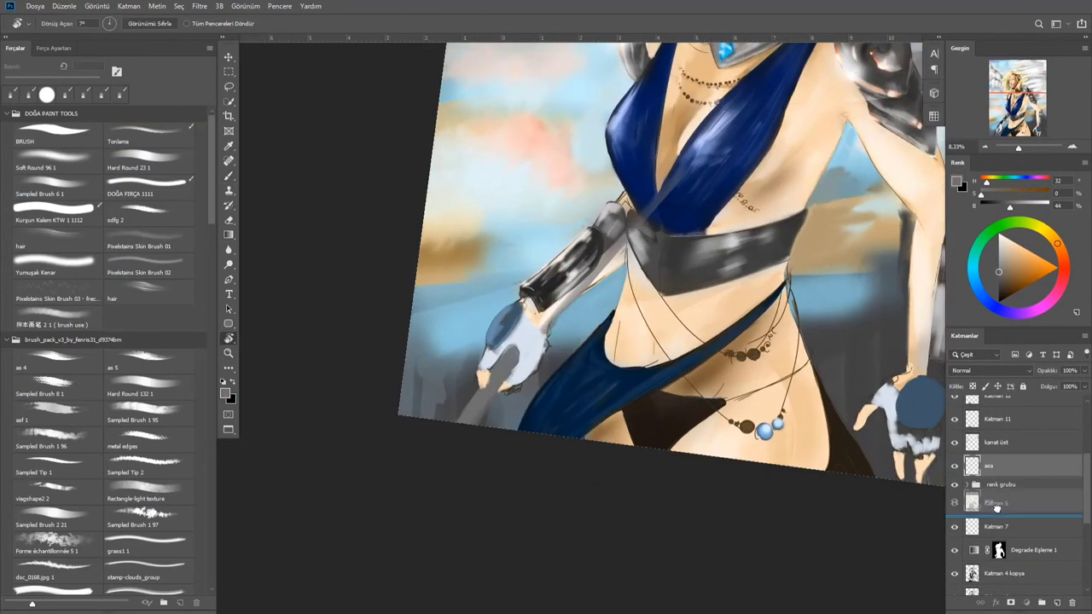
Adjust the staff's placement with Free Transform and move the asa layer to the bottom of the eldiven group
left_click_drag(994, 465, 1023, 481)
key("Escape")
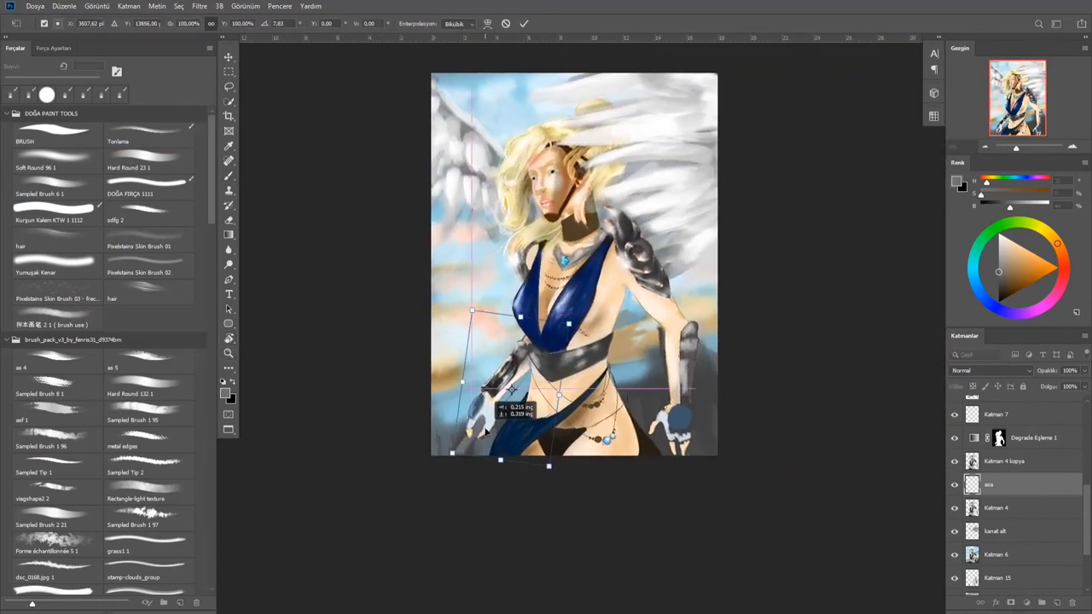
scroll(1081, 481, "up", 3)
scroll(1042, 467, "up", 4)
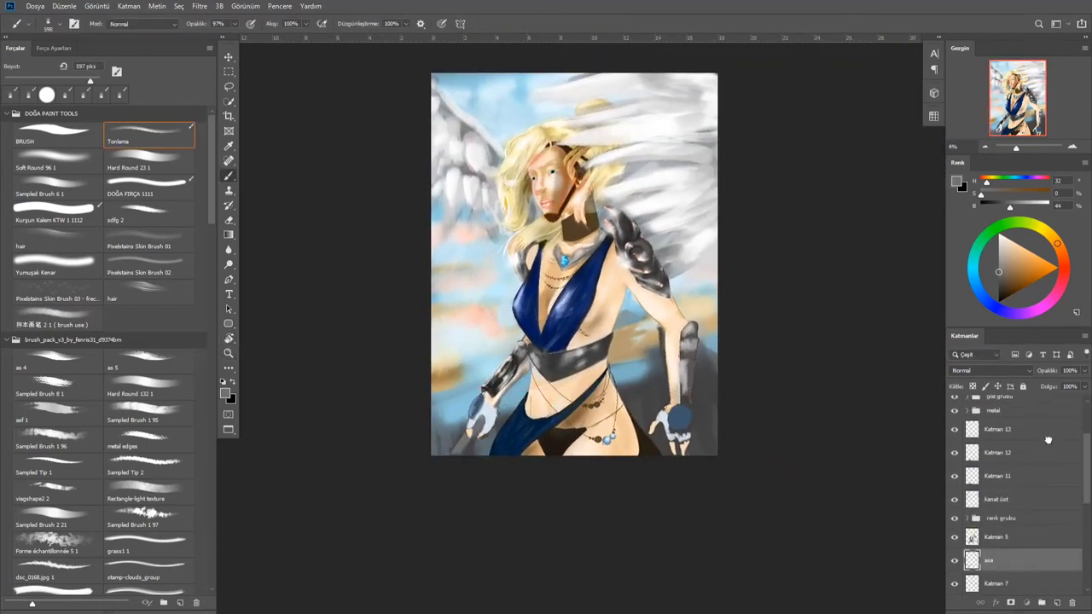
scroll(459, 451, "up", 3)
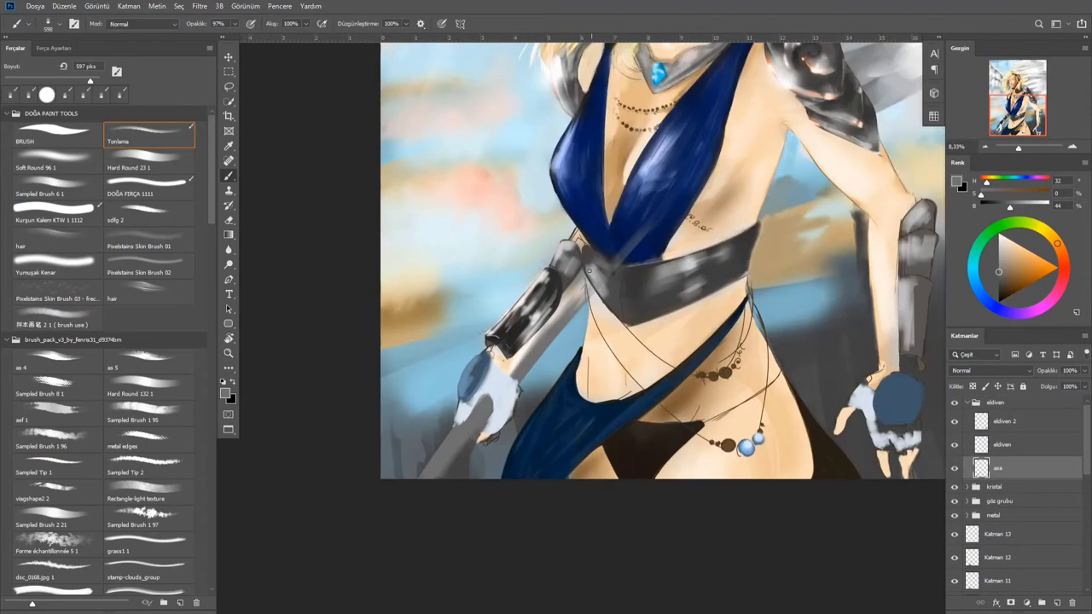
Try the asa layer at 61% opacity and return it to 100%
key("6")
key("1")
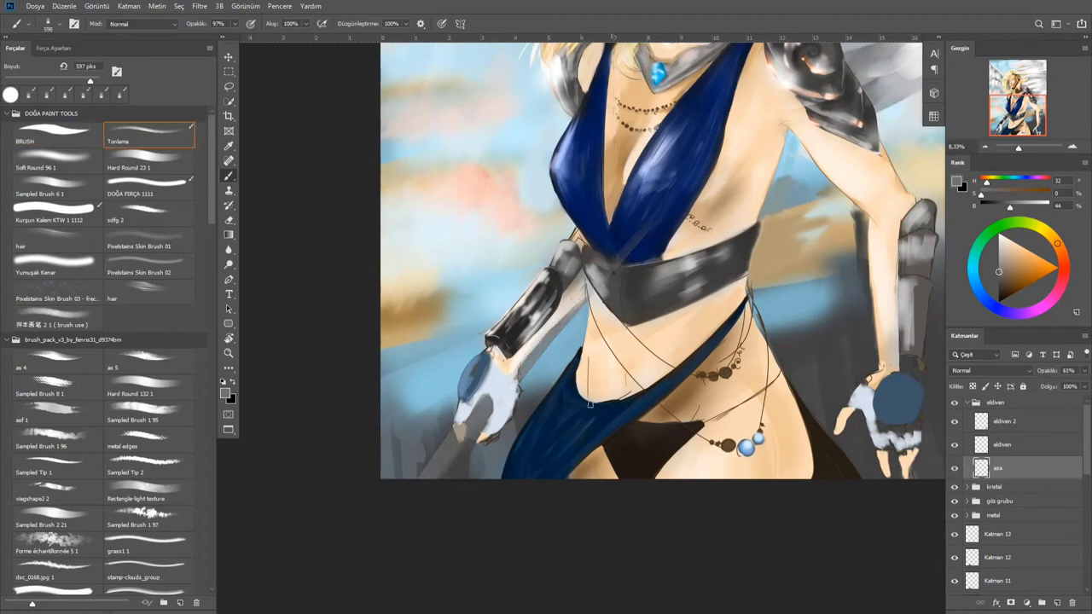
key("e")
left_click_drag(1083, 370, 1065, 383)
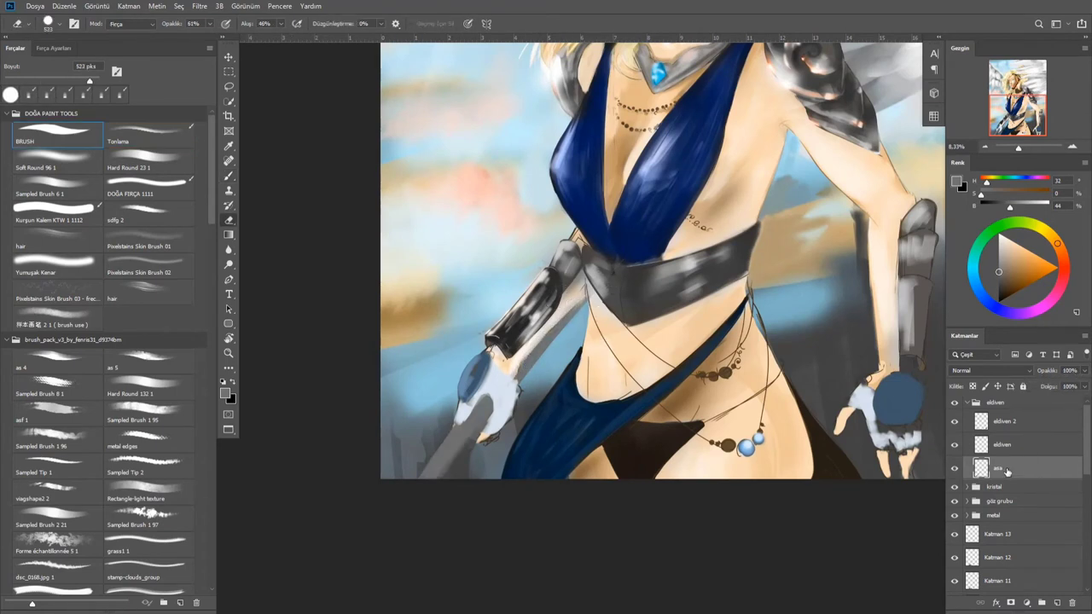
Touch up the staff hand's glove on the eldiven layer, using pale gray-blue around the thumb and medium blue on the oval pad
key("alt+bracketright")
key("b")
left_click(460, 409, "alt")
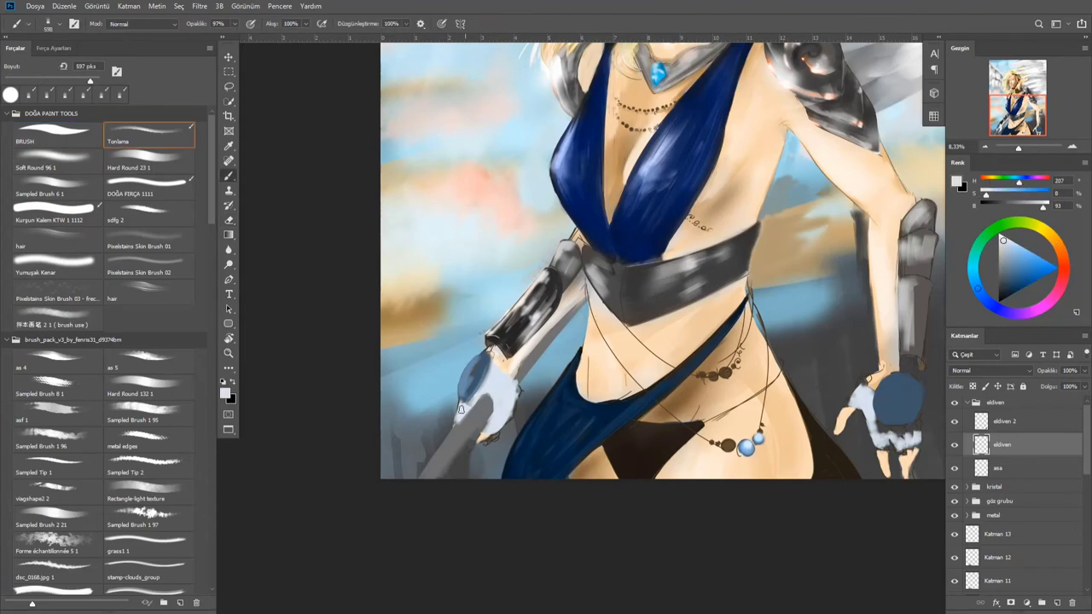
scroll(493, 454, "up", 2)
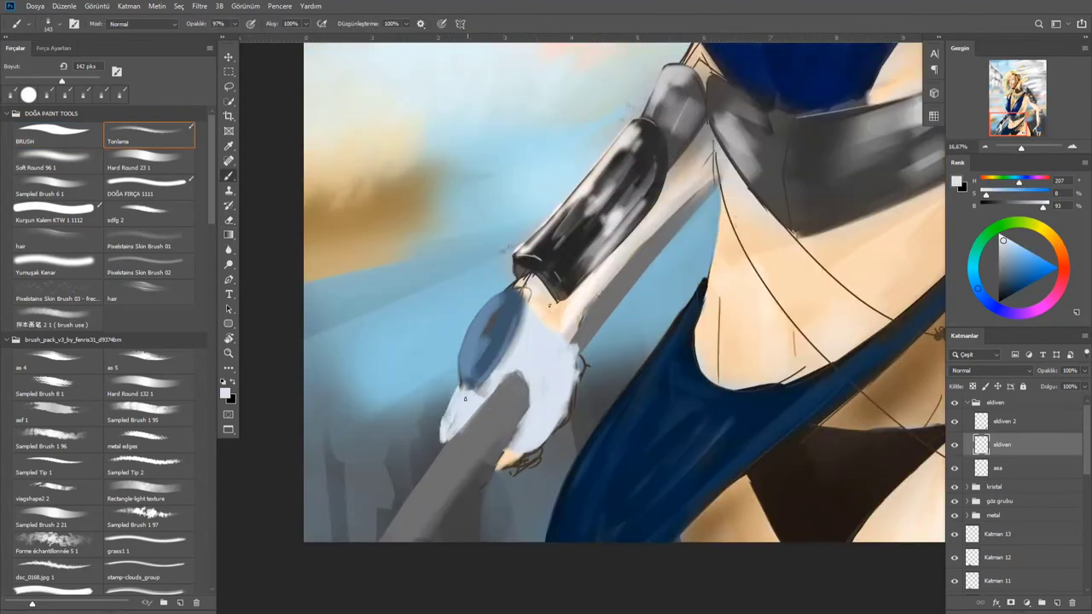
left_click(465, 398, "alt")
left_click_drag(465, 398, 495, 359)
left_click(496, 359, "alt")
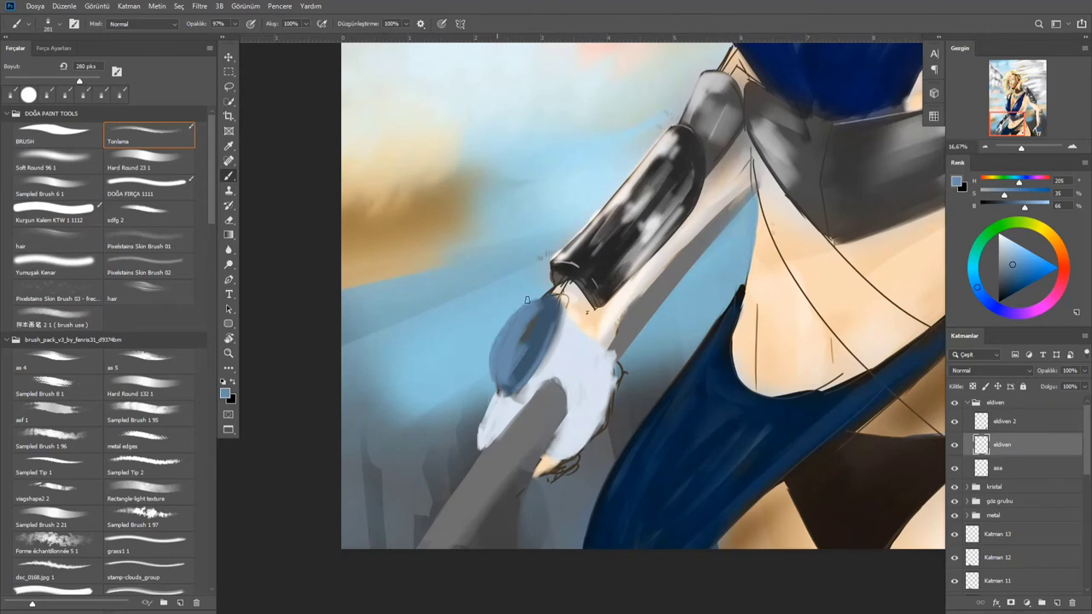
scroll(512, 358, "down", 3)
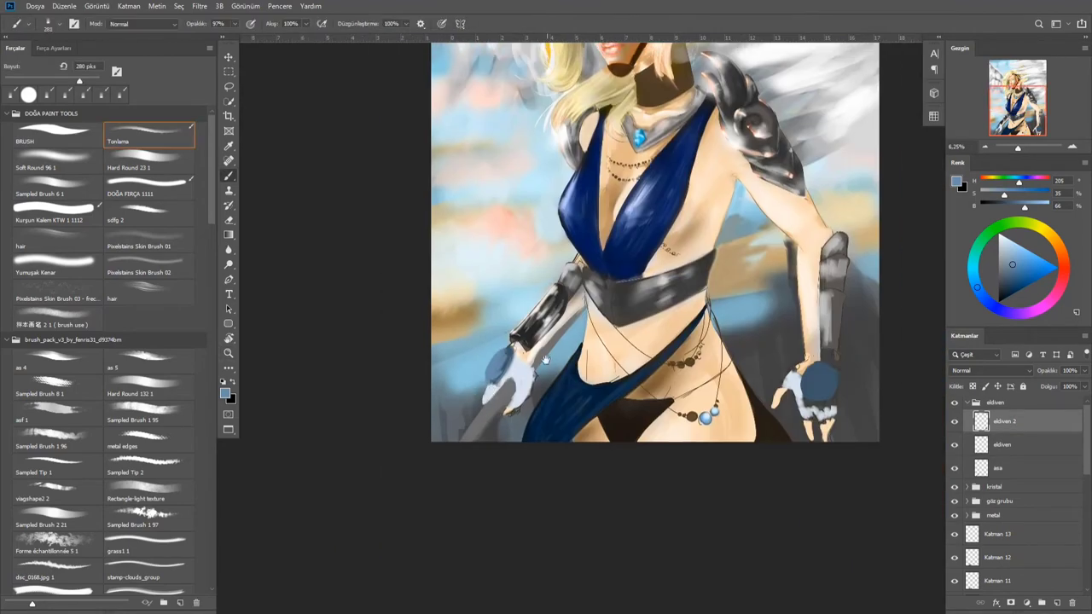
Paint light gray highlights along the upper edge of the staff shaft below the hand and above it on the asa layer
left_click(1024, 208)
scroll(512, 384, "up", 2)
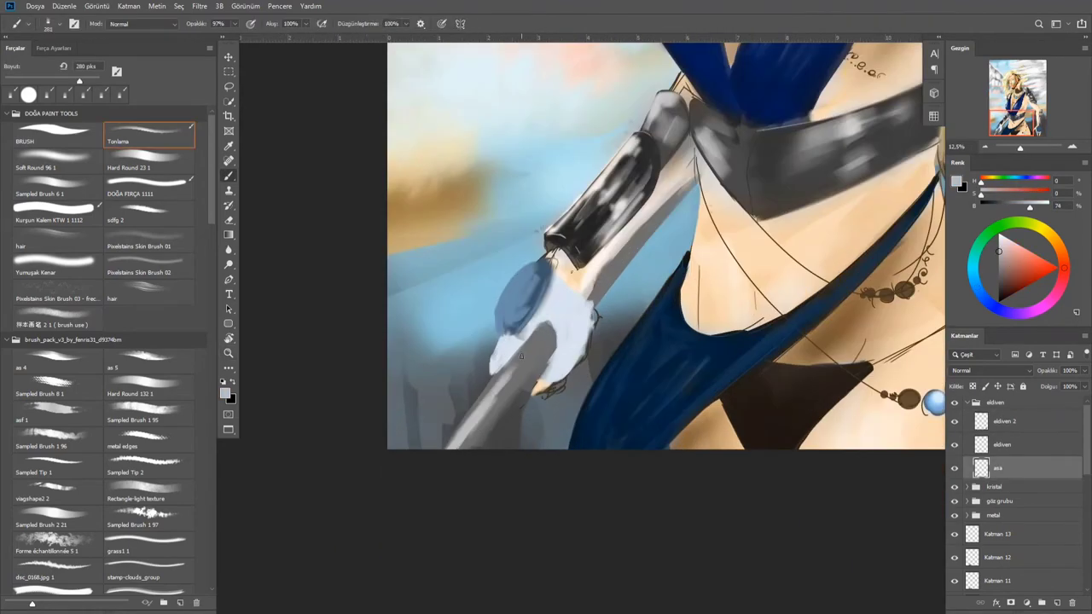
scroll(631, 256, "up", 2)
left_click_drag(674, 268, 648, 268)
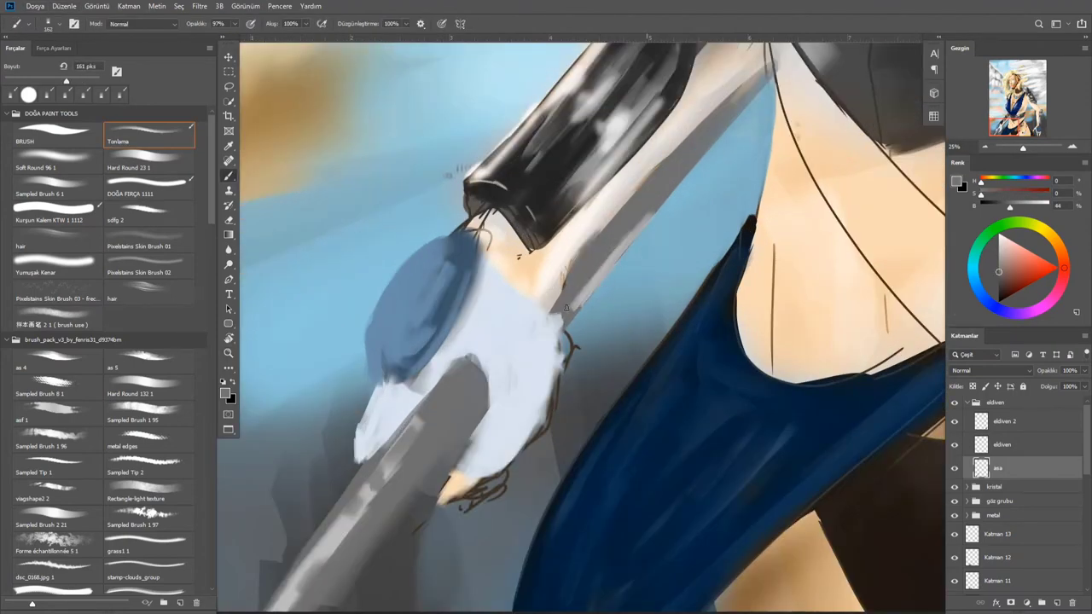
mouse_move(363, 503)
left_mouse_down()
mouse_move(448, 394)
mouse_move(422, 414)
left_mouse_up()
Add a new layer above the staff layer and put both into a group named asa inside the eldiven group
left_click(579, 276, "alt")
key("ctrl+alt+shift+n")
key("ctrl+g")
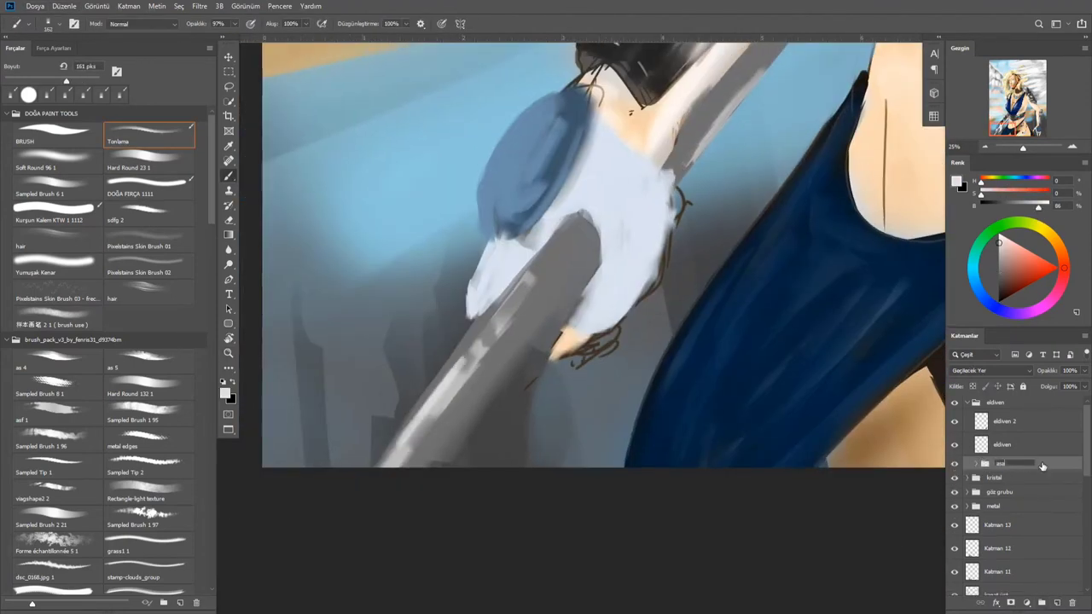
left_click_drag(455, 366, 385, 460)
left_click(523, 312, "alt")
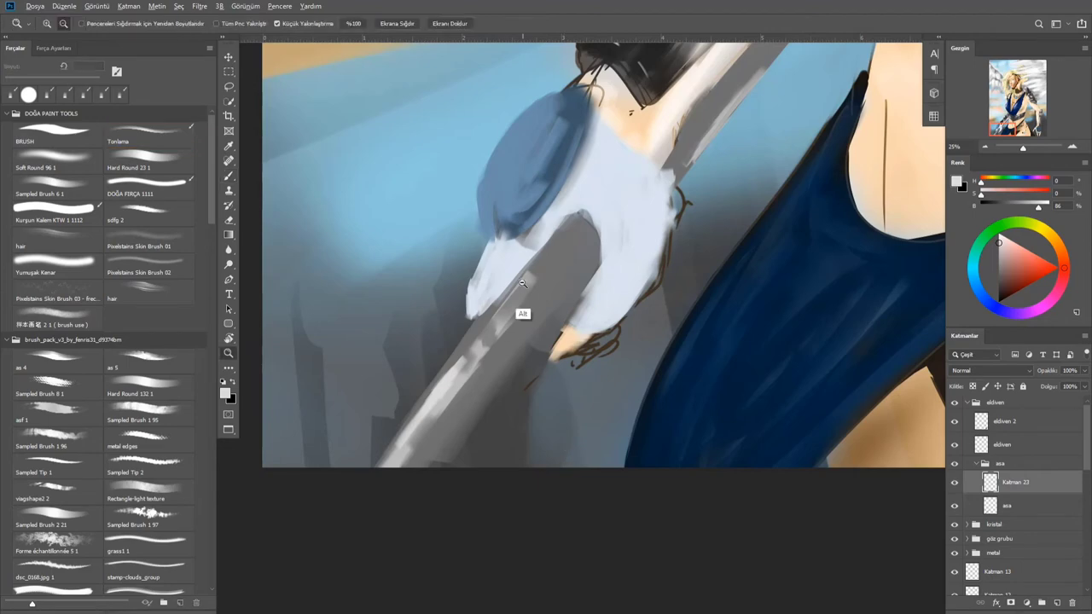
Shade the lower edge of the staff shaft in dark gray on the new layer, switching to the Soft Round 96 1 brush for blending
left_click_drag(551, 300, 563, 314)
left_click_drag(451, 440, 546, 299)
left_click_drag(477, 409, 567, 285)
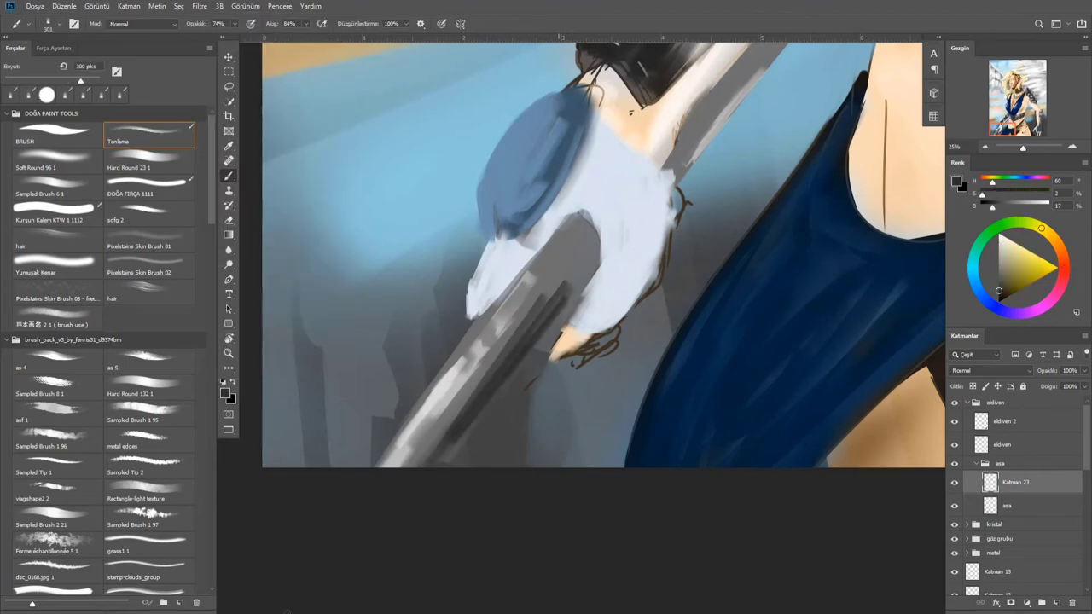
mouse_move(444, 460)
left_mouse_down()
mouse_move(590, 256)
mouse_move(433, 442)
left_mouse_up()
left_click(557, 273, "alt")
key(".")
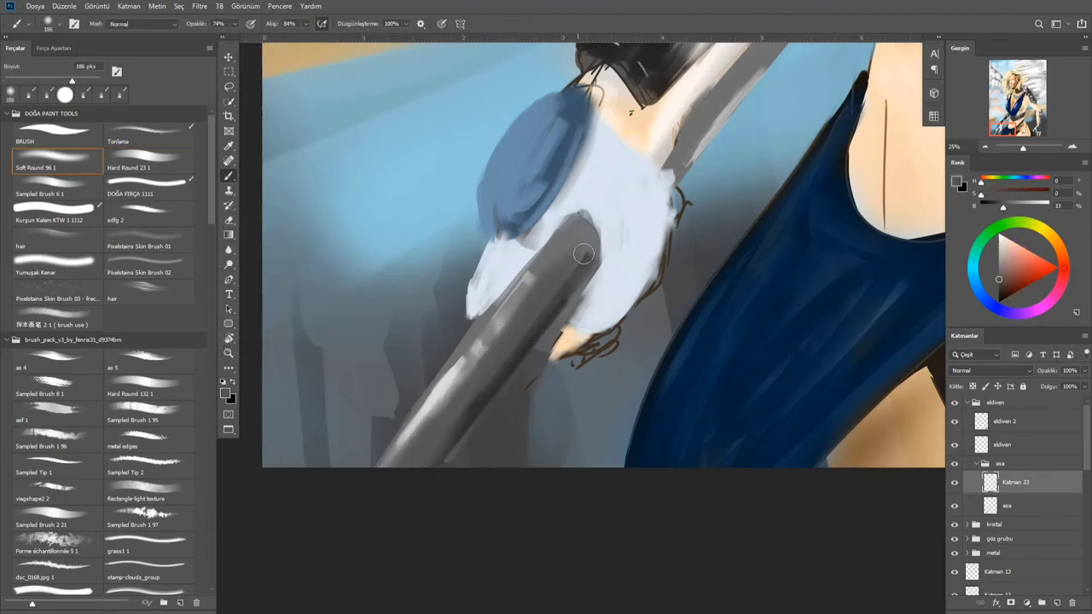
Deepen the shading of the grey staff beside the glove and along its upper part under the arm, using sampled dark greys
left_click_drag(584, 254, 549, 264)
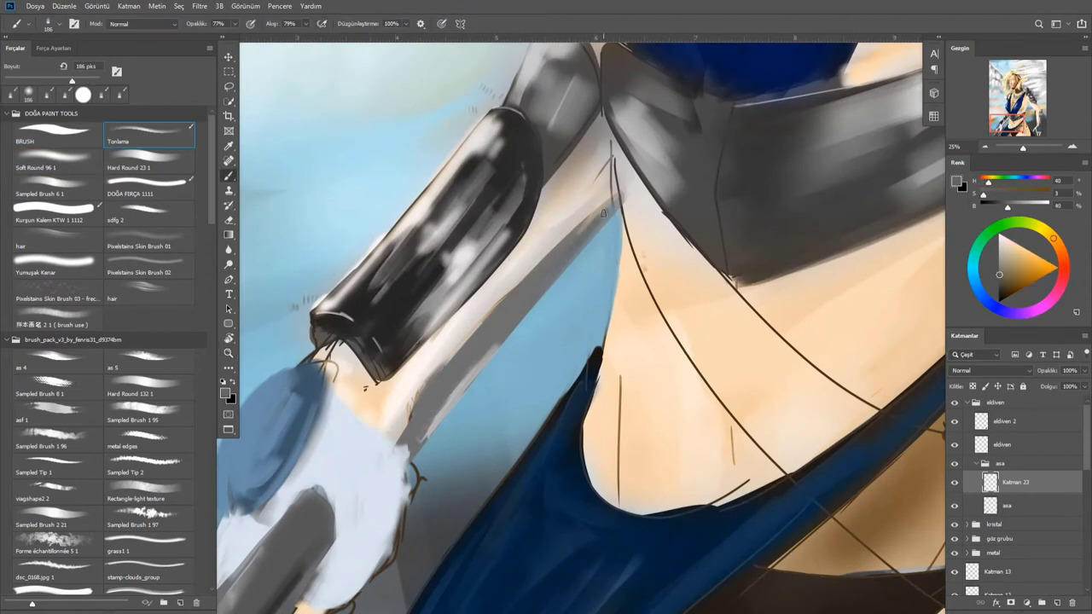
left_click_drag(603, 213, 586, 246)
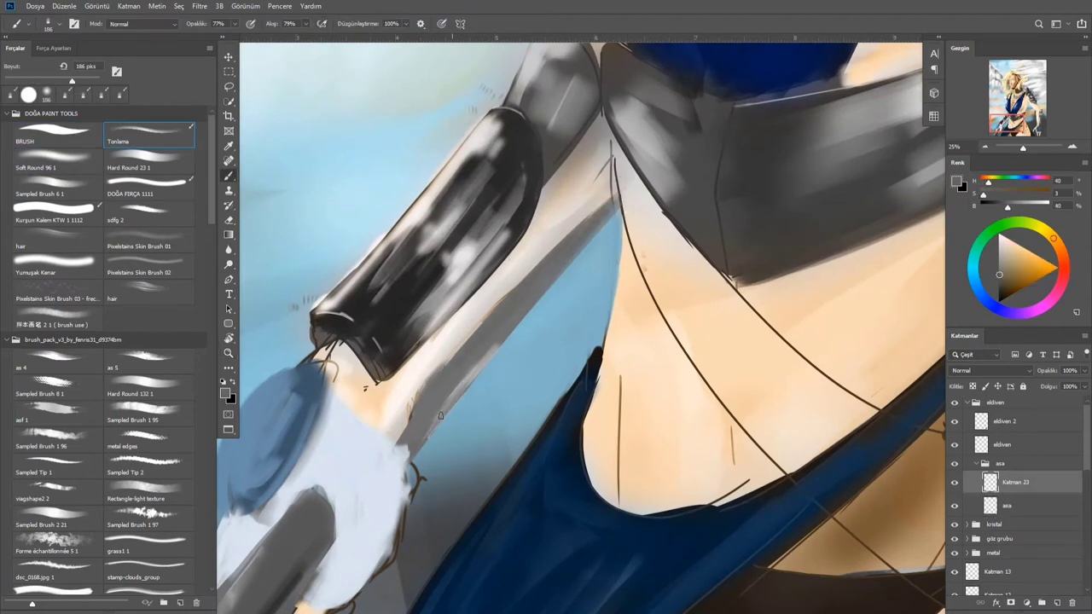
left_click(440, 310, "alt")
left_click_drag(610, 209, 533, 297)
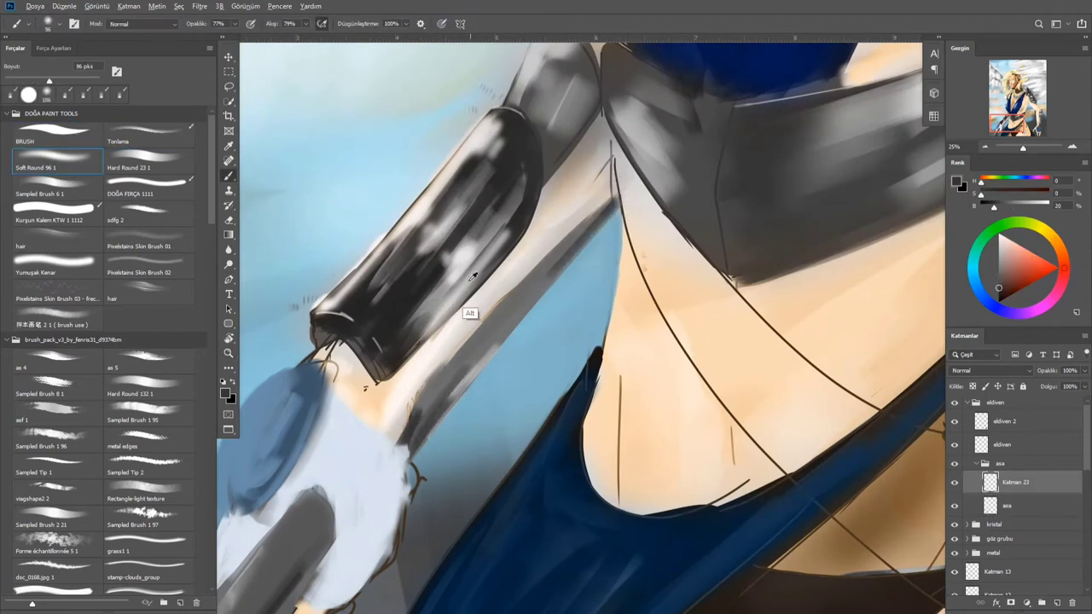
key("z")
key("ctrl+minus")
left_click(432, 407)
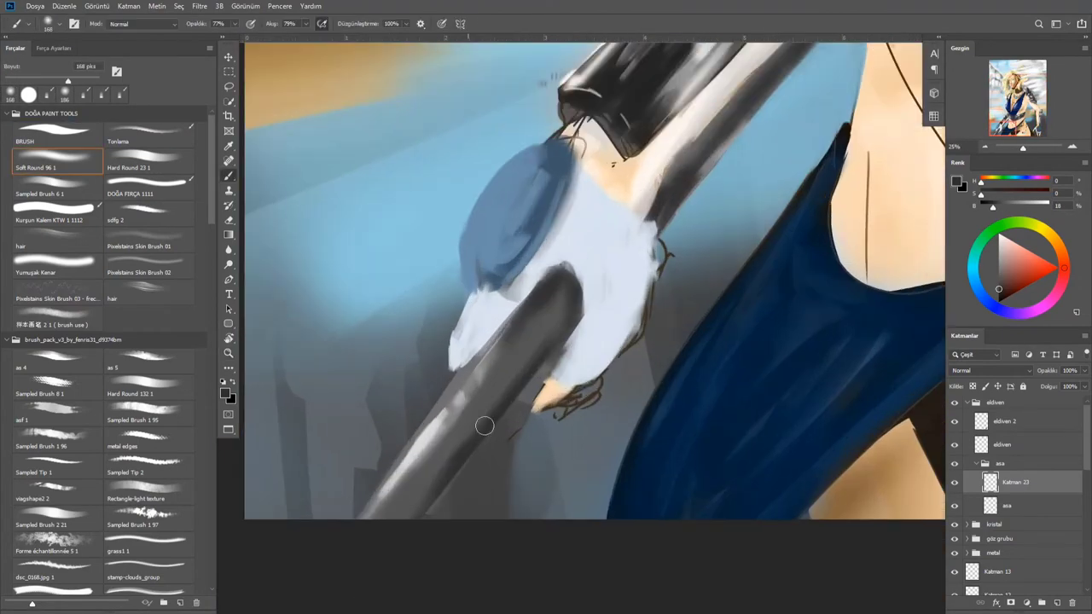
Create a new layer above the glove layer and shade the glove's cuff edge and staff opening with grey-blue
key("b")
key("x")
key("ctrl+shift+n")
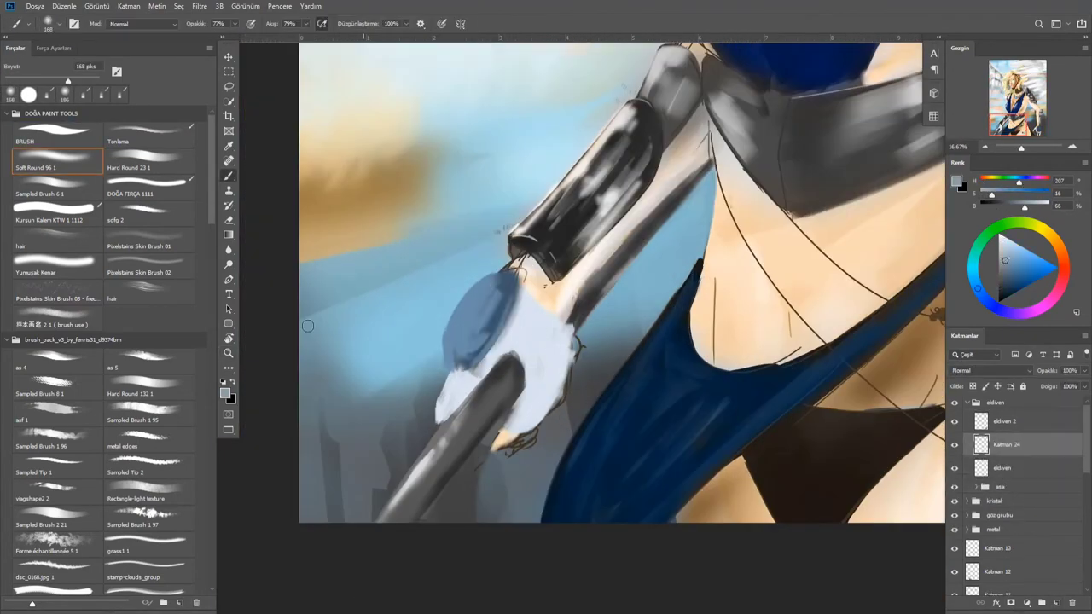
key("comma")
left_click_drag(484, 353, 535, 386)
scroll(538, 378, "up", 3)
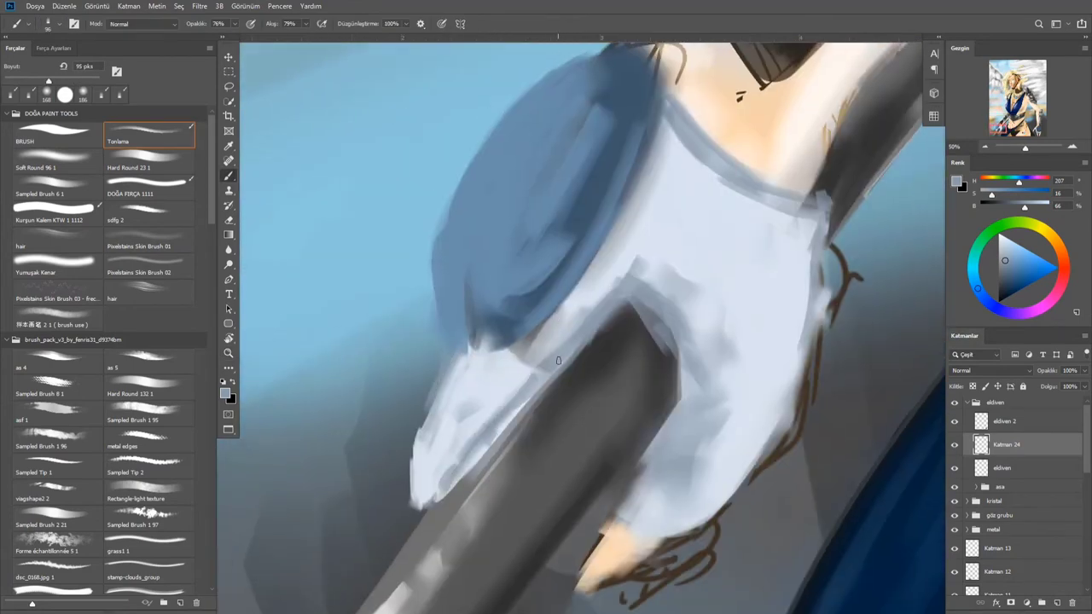
Enlarge the Tonlama brush to 207 px and build up grey-blue shadows around the staff opening and along the glove's finger edges
key("bracketright")
key("bracketright")
key("bracketright")
key("bracketright")
mouse_move(558, 360)
left_mouse_down()
mouse_move(632, 278)
mouse_move(588, 306)
mouse_move(673, 298)
left_mouse_up()
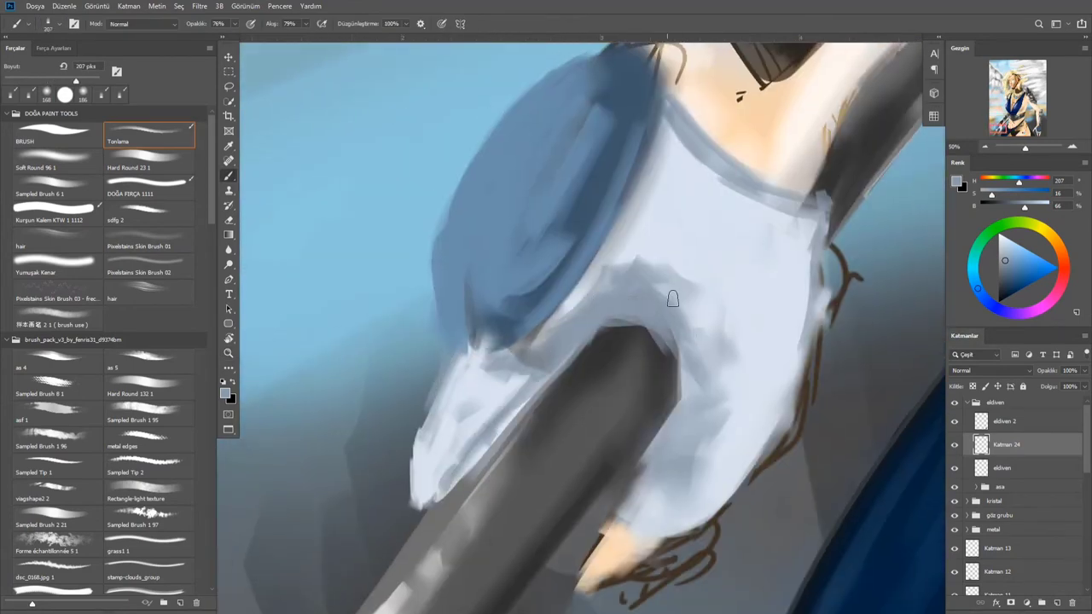
left_click_drag(765, 412, 725, 482)
left_click_drag(456, 460, 529, 331)
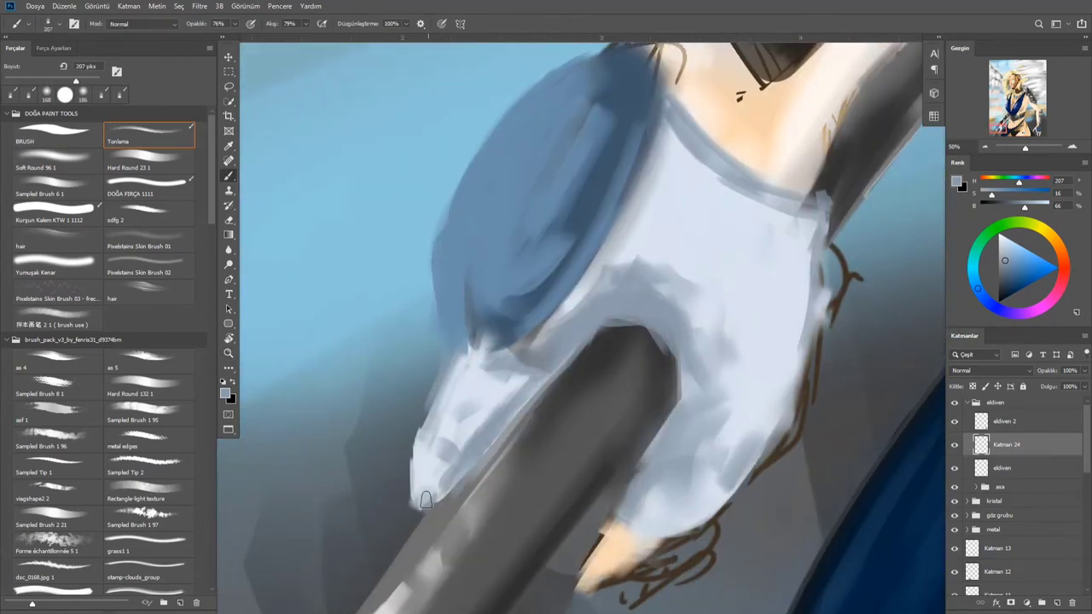
Paint sampled pale blue-white highlights over the glove's thumb and palm and blend them into the grey-blue shadows
left_click_drag(425, 499, 289, 576)
key("bracketright")
key("bracketright")
key("bracketright")
left_click_drag(504, 376, 358, 490)
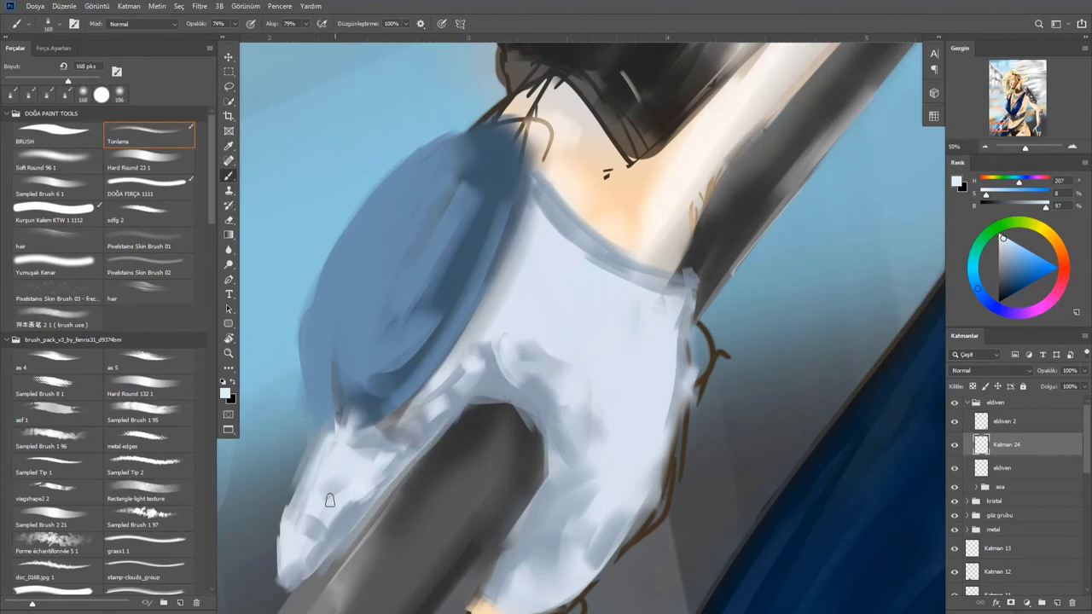
left_click(341, 503, "alt")
left_click_drag(546, 341, 601, 478)
scroll(563, 409, "down", 3)
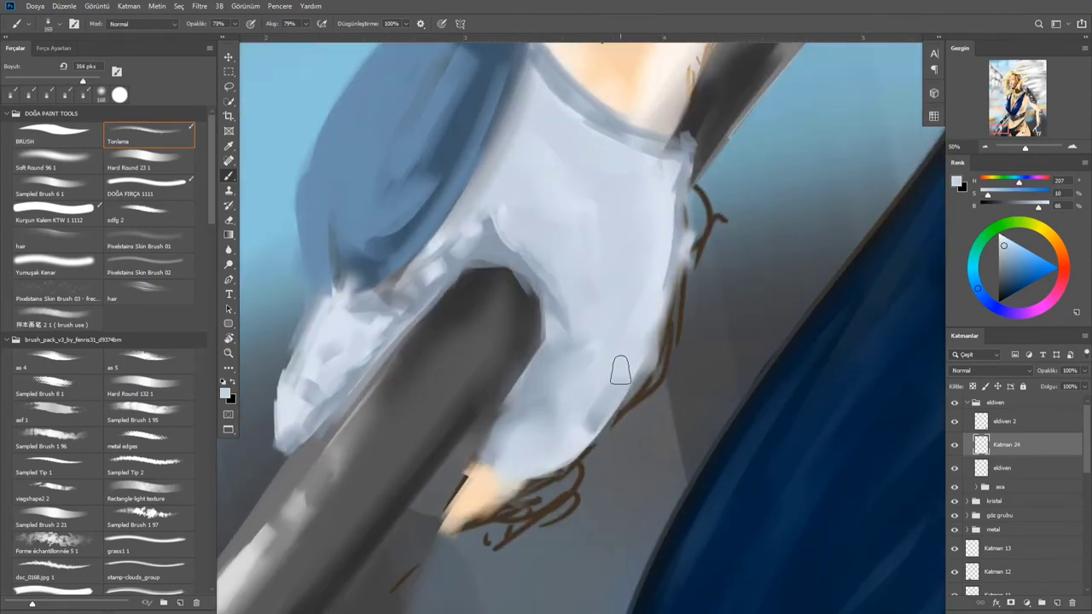
Blend the glove's lower edge and paint over the brown sketch lines around it with colours sampled from the background
scroll(620, 369, "down", 3)
left_click(504, 436, "alt")
left_click_drag(504, 418, 620, 357)
left_click(714, 207, "alt")
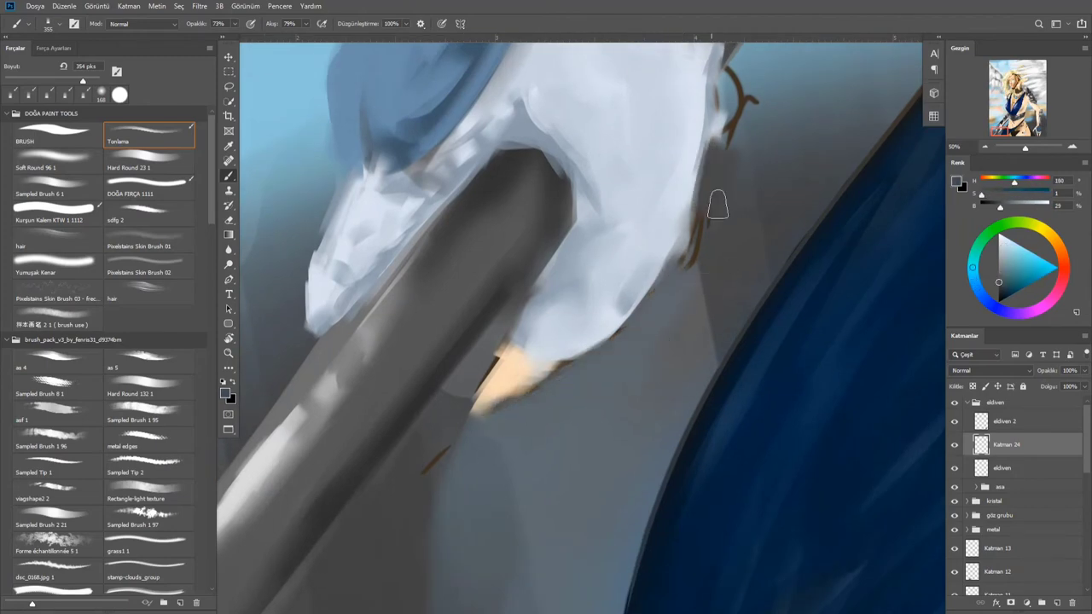
scroll(707, 256, "up", 2)
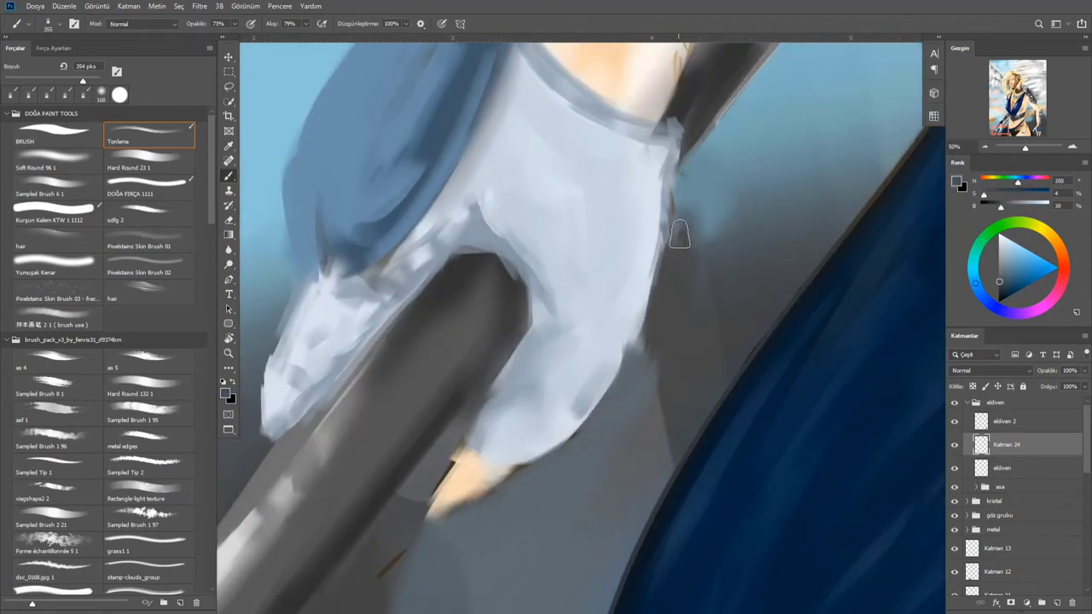
left_click(683, 214, "alt")
key("z")
left_click_drag(691, 255, 519, 321)
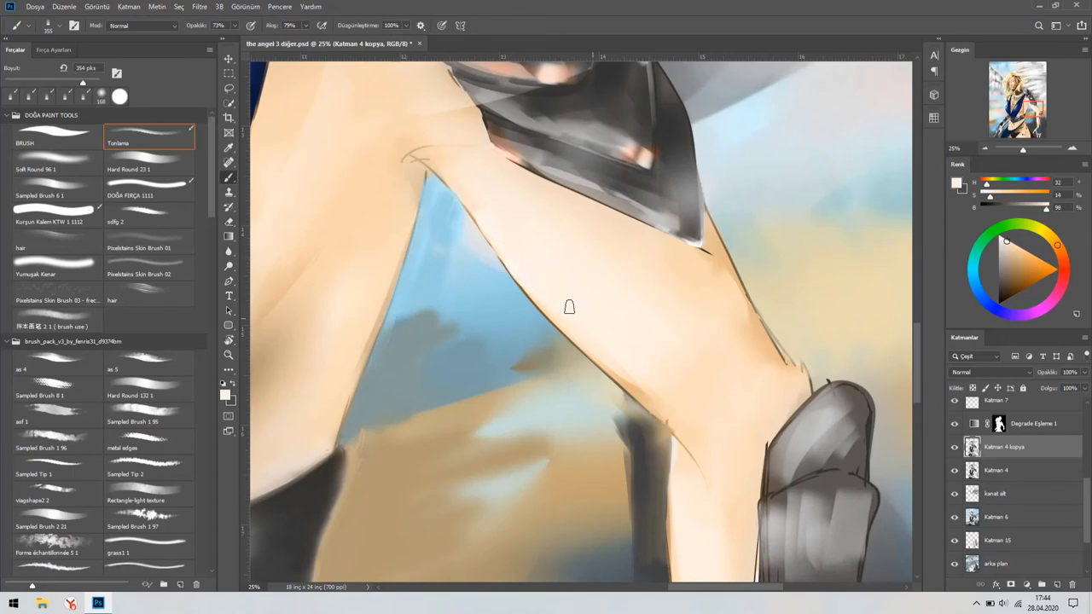
Smooth the skin of the bare arm and paint over its outlines between shoulder armour and forearm guard with sampled skin tones
key("r")
left_click_drag(569, 307, 586, 383)
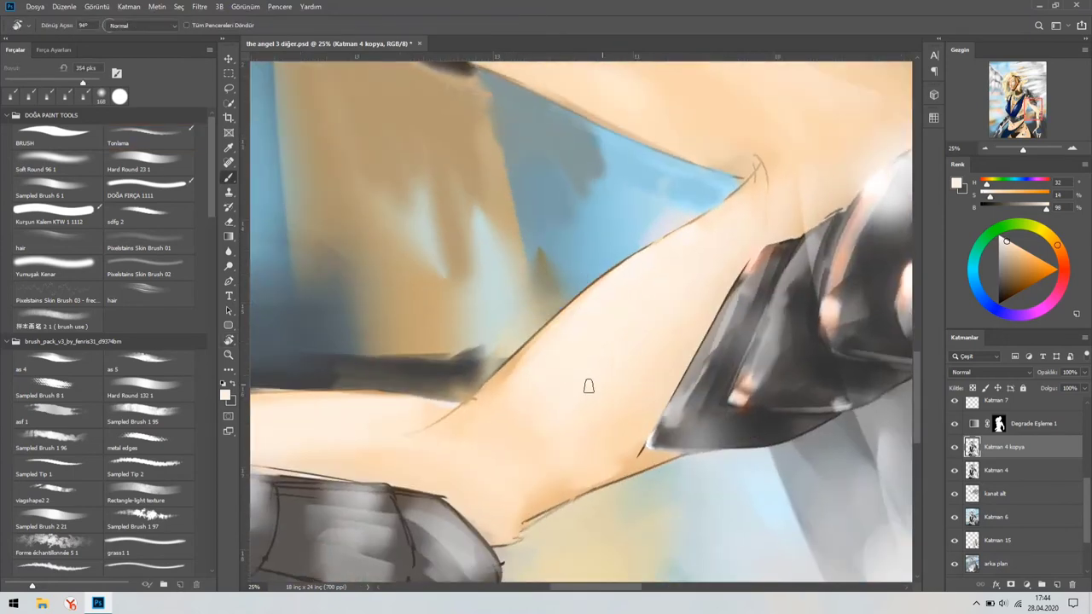
left_click(567, 326, "alt")
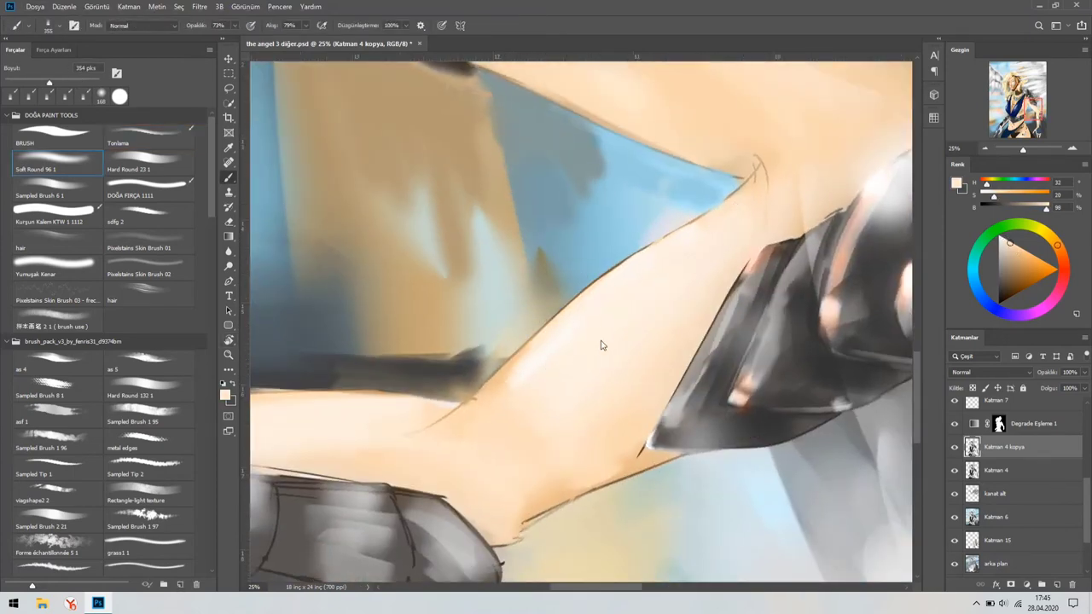
key("f")
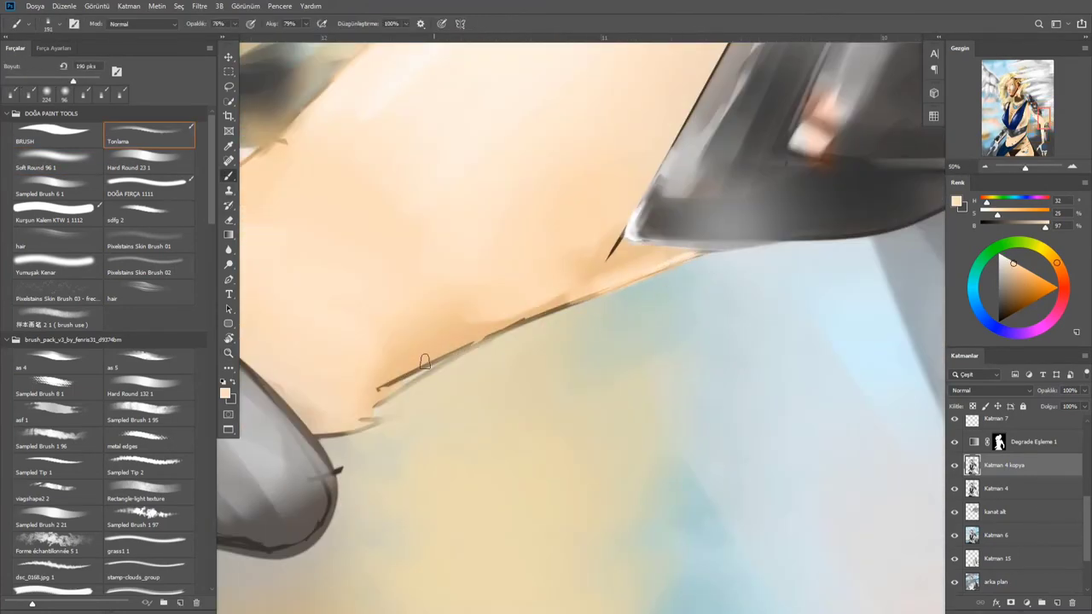
mouse_move(390, 385)
left_mouse_down()
mouse_move(466, 340)
mouse_move(688, 254)
left_mouse_up()
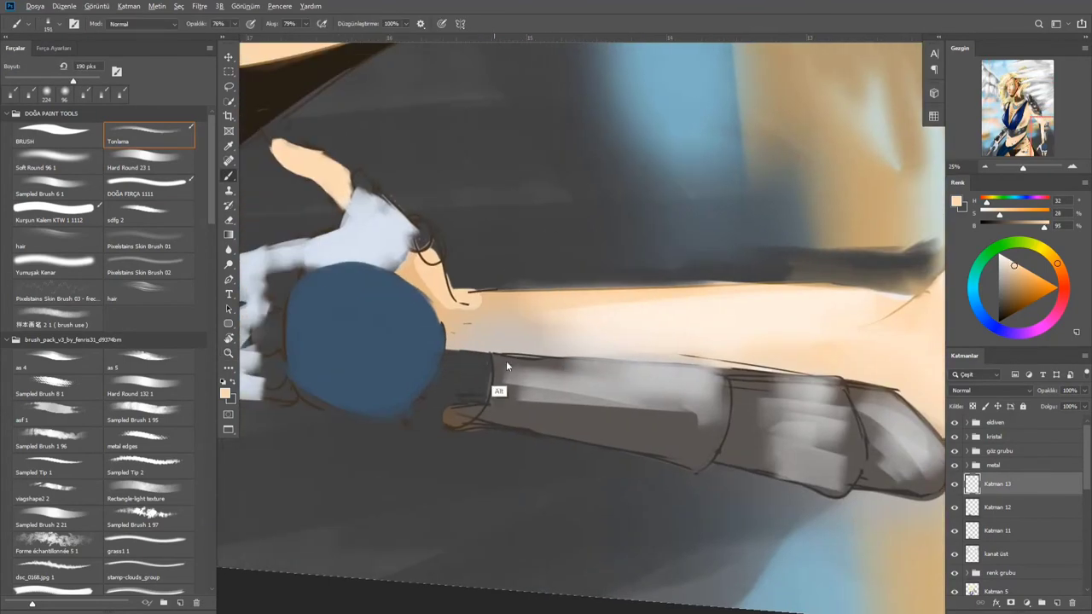
left_click_drag(494, 378, 495, 333)
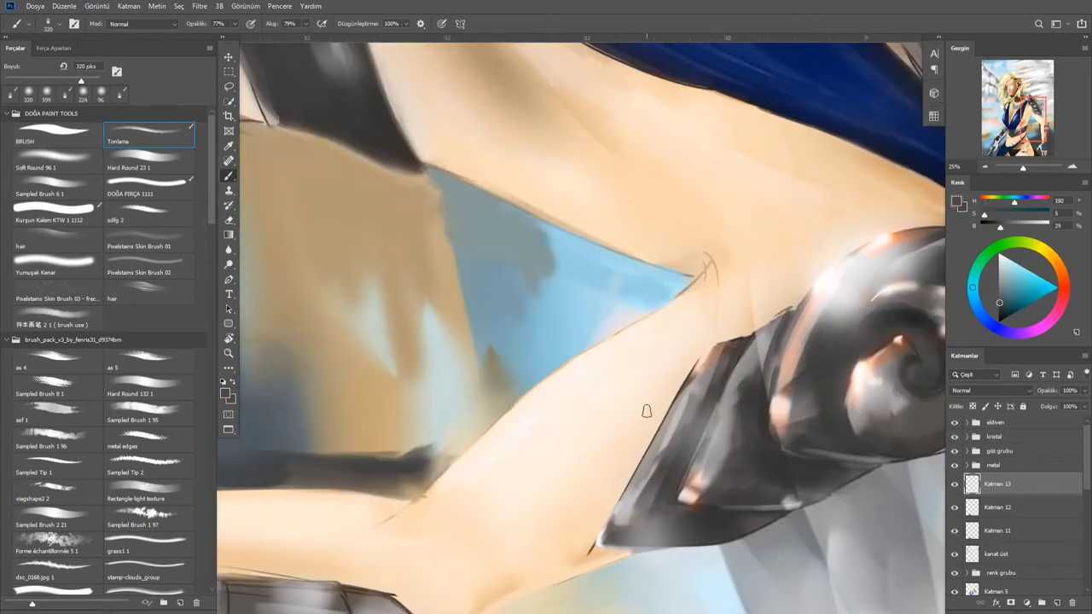
left_click(566, 94, "alt")
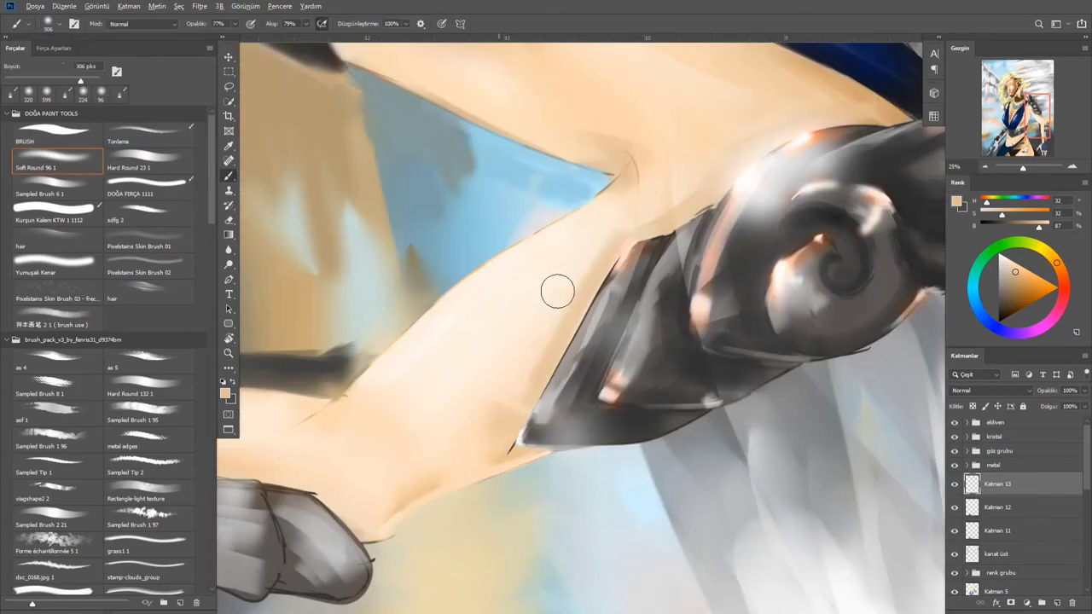
Create a new layer at the top of the göz grubu layer group
left_click(966, 422)
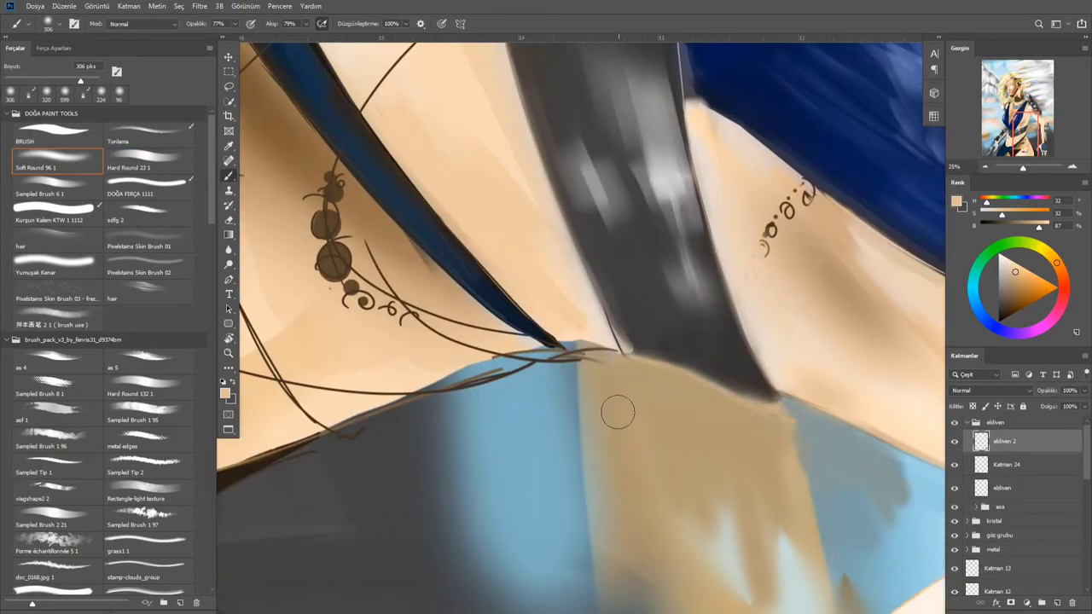
scroll(1089, 479, "down", 3)
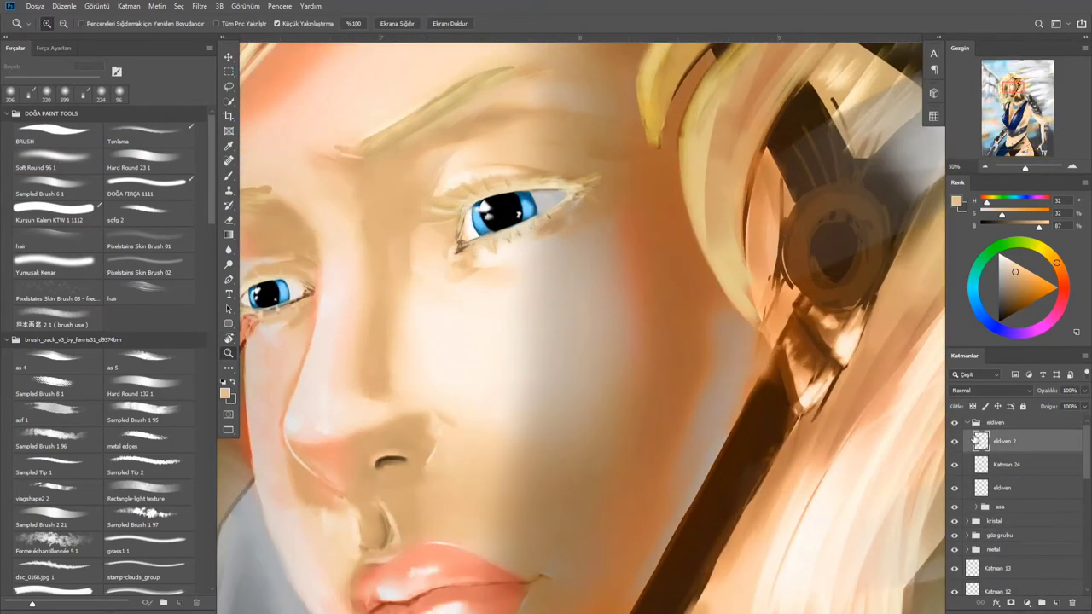
left_click(998, 483)
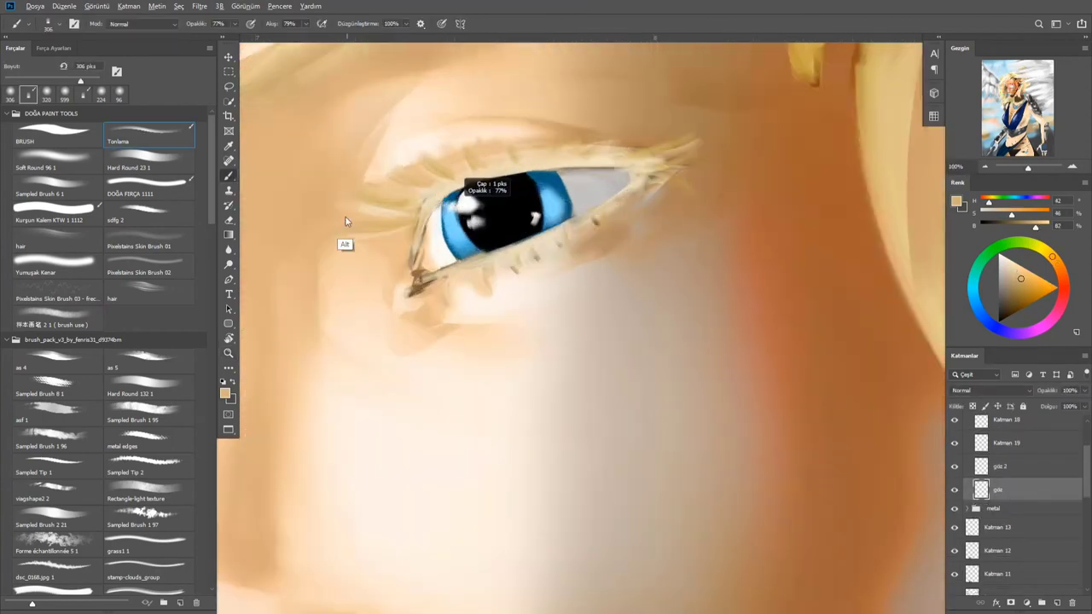
key("ctrl+shift+alt+n")
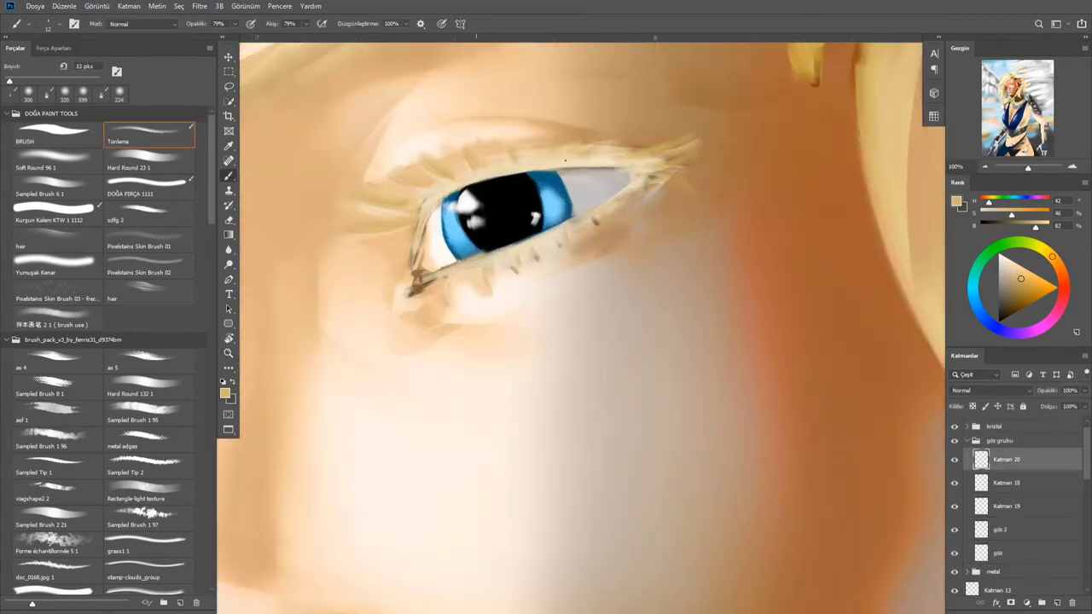
Refine the upper lash line of the eye nearest the headset and repaint the eye white's corners with sampled off-white and light grey
left_click_drag(559, 169, 549, 167)
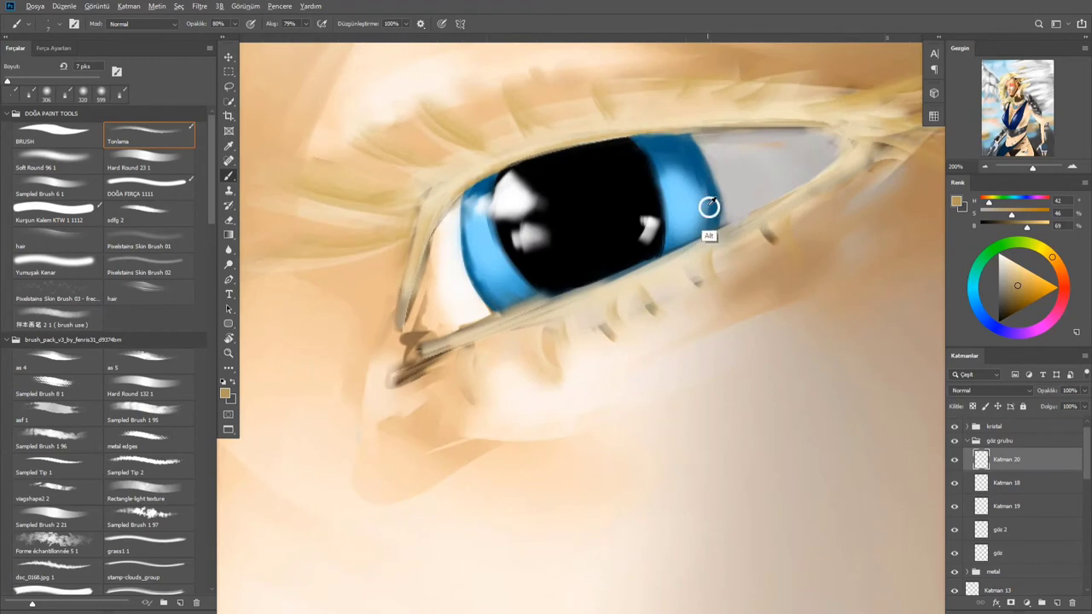
left_click(436, 294, "alt")
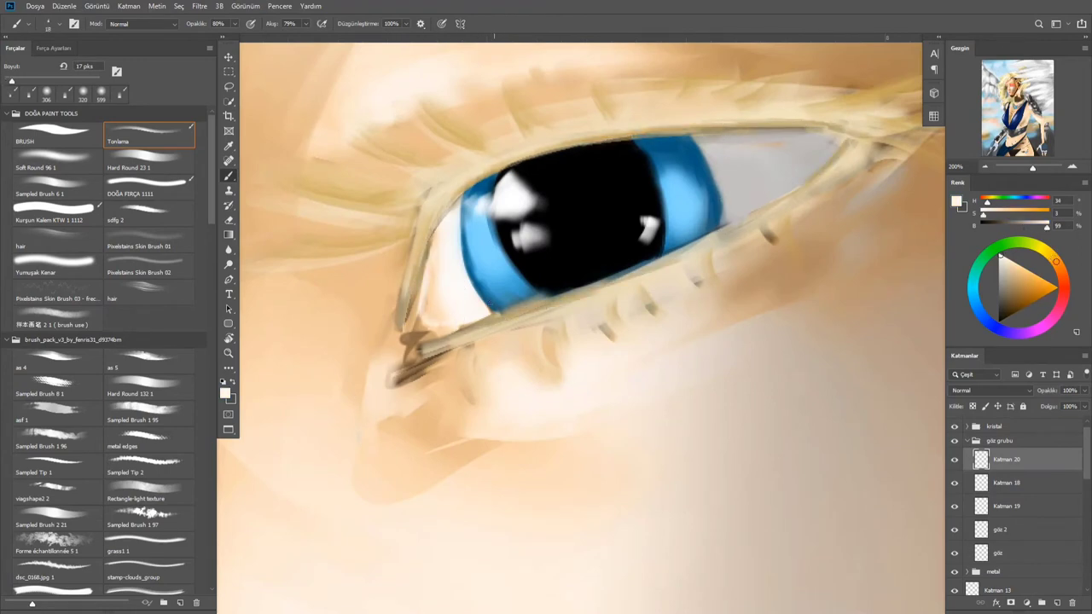
left_click_drag(430, 303, 451, 345)
left_click(787, 148, "alt")
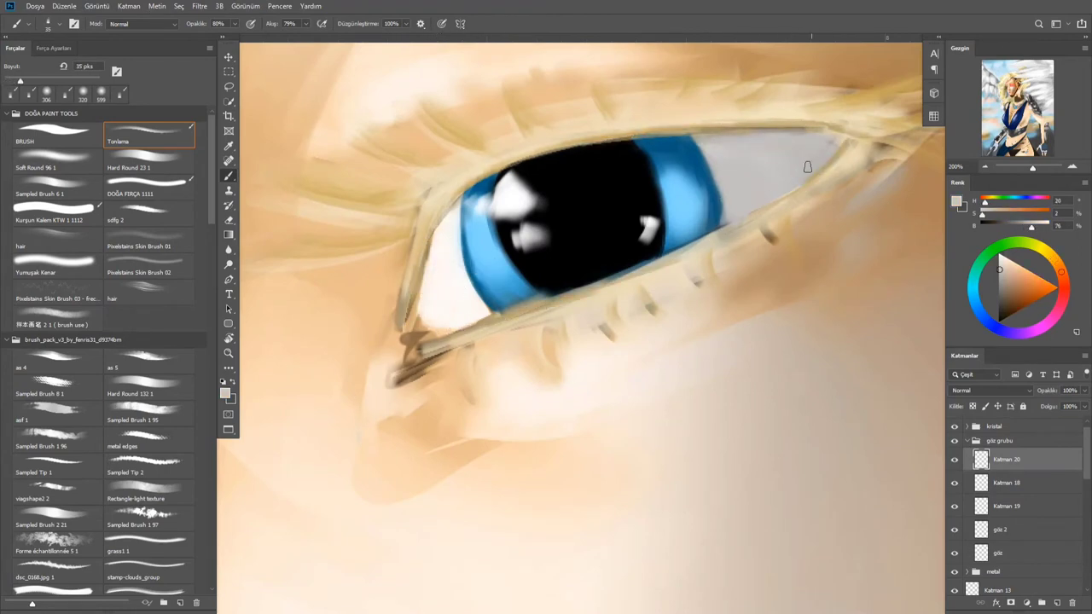
key("period")
left_click_drag(807, 166, 750, 170)
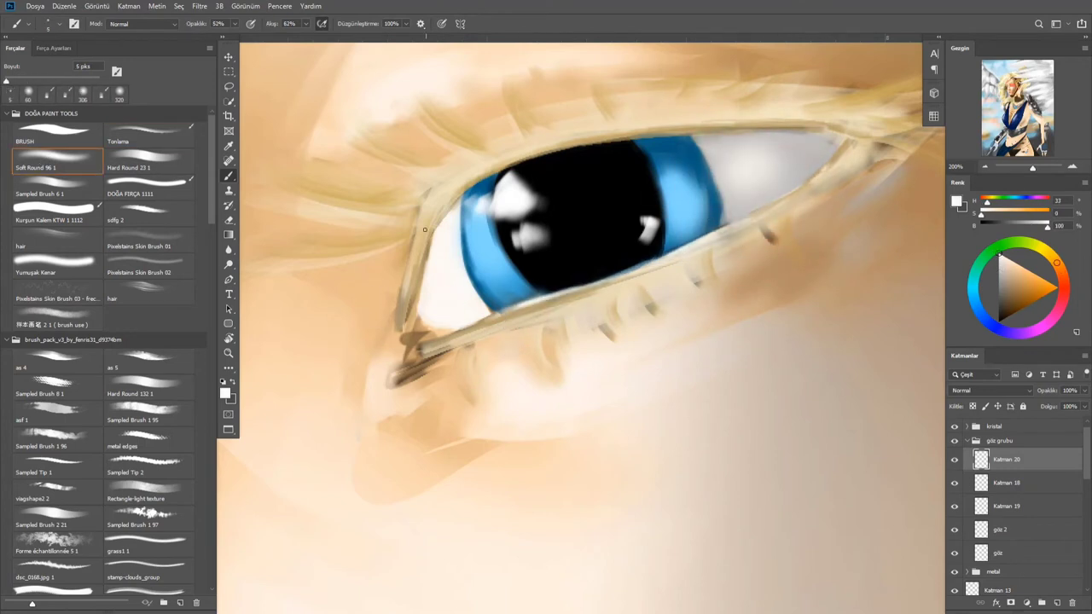
Add a thin white highlight along the lower eyelid's rim with a 5 px soft brush and sample a tone for the other eye
key("comma")
mouse_move(635, 269)
left_mouse_down()
mouse_move(398, 383)
mouse_move(417, 341)
left_mouse_up()
key("bracketright")
left_click(477, 285, "alt")
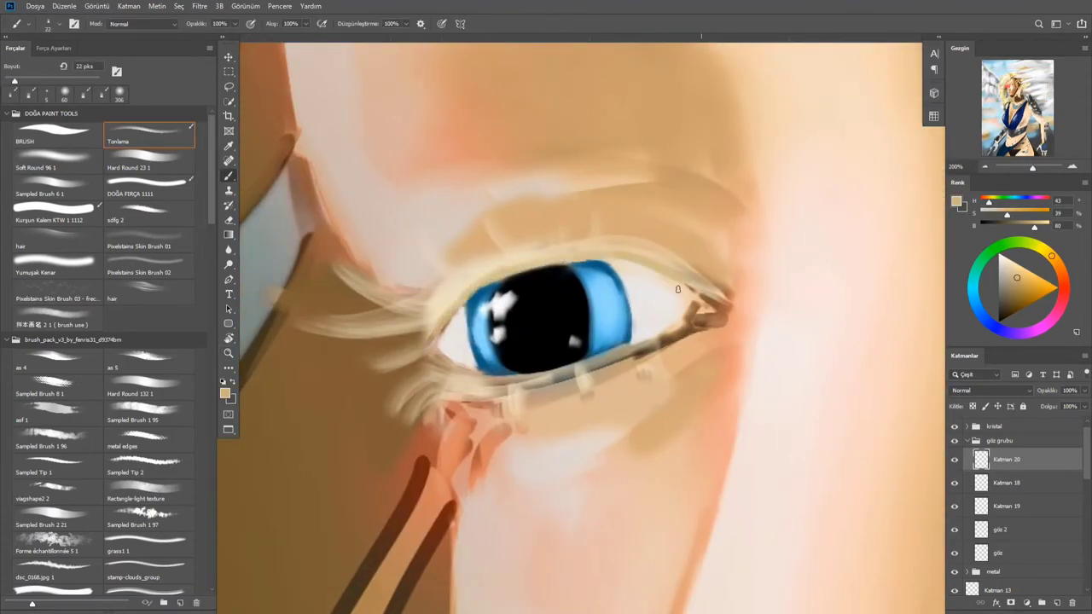
Shade the eye socket between brow and nose with orange-brown, using Soft Round 96 at 96 px and 50% opacity
key("z")
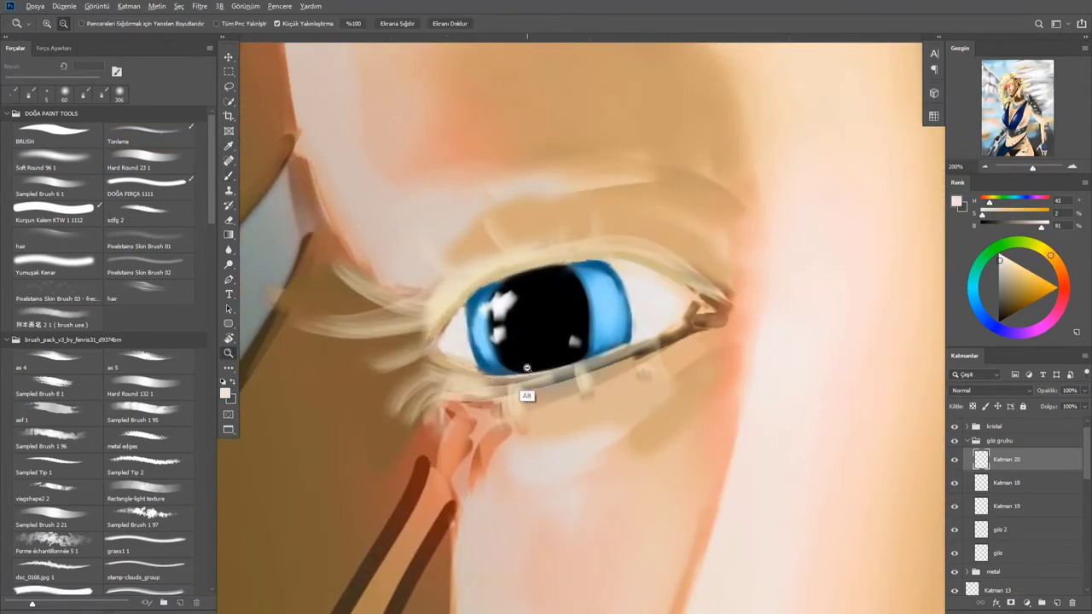
left_click(523, 382, "alt")
left_click(439, 465, "alt")
key("b")
key("period")
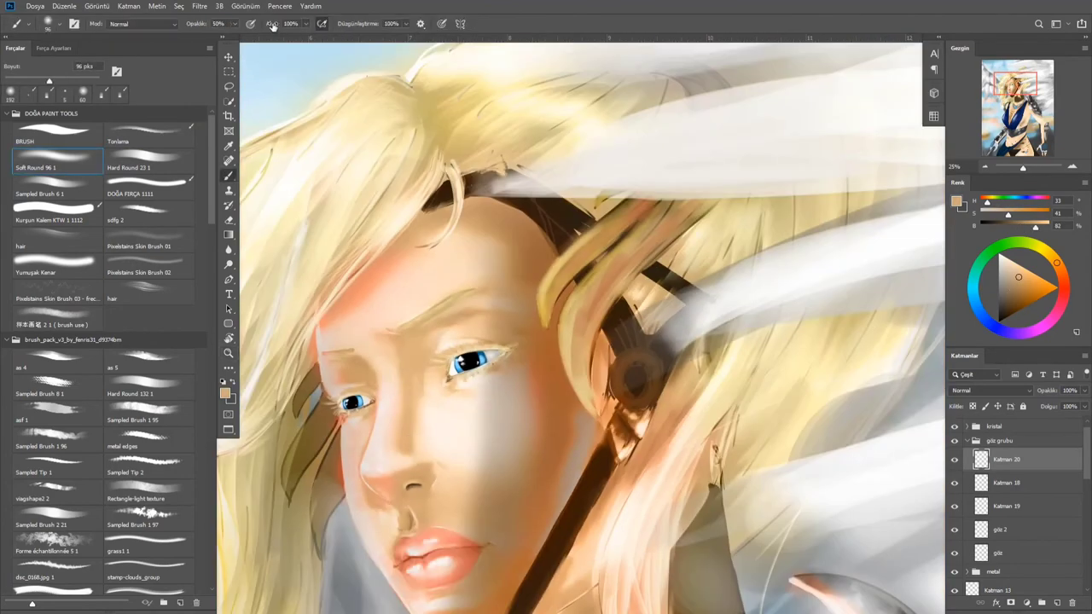
scroll(427, 360, "up", 3)
left_click(545, 256, "alt")
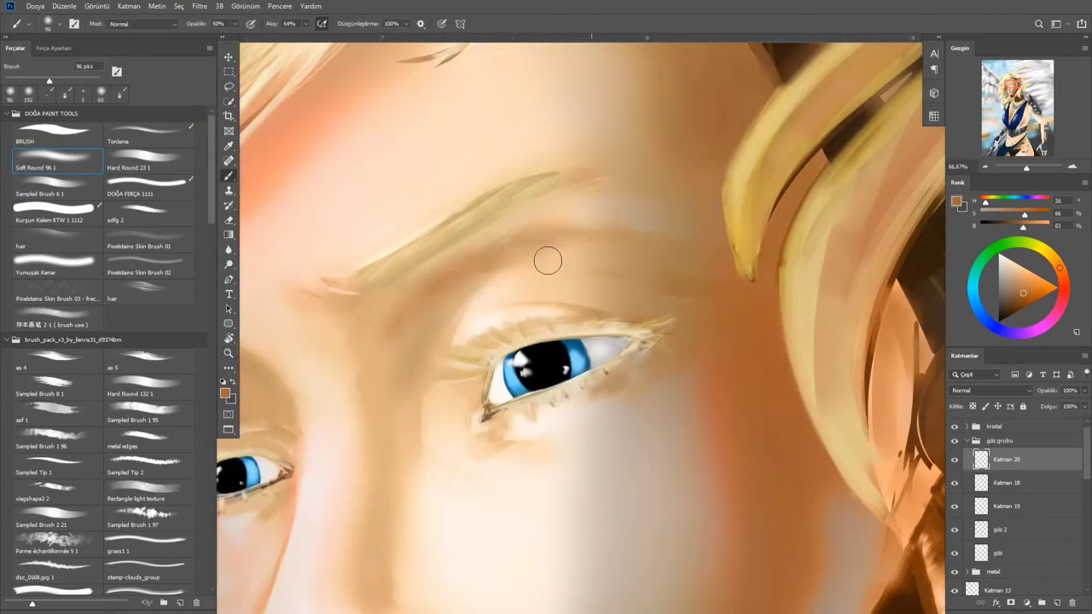
scroll(499, 384, "up", 4)
Darken the lower eyelashes with brown, using the Tonlama brush at about 14 px and 42% opacity
key("comma")
scroll(423, 245, "up", 2)
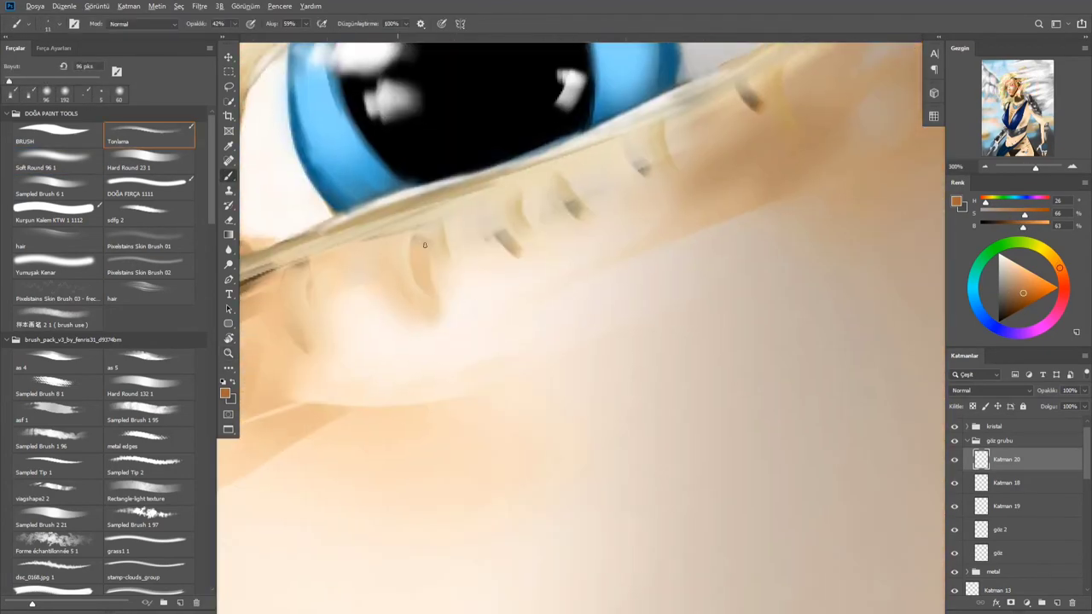
scroll(565, 172, "down", 3)
scroll(410, 310, "up", 2)
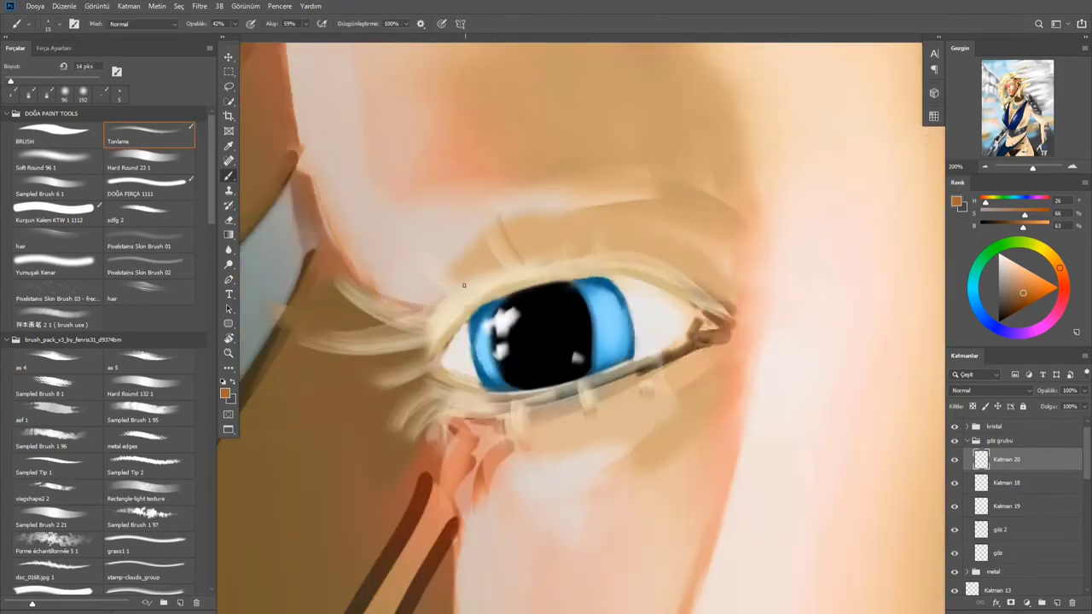
scroll(631, 406, "down", 4)
scroll(463, 432, "up", 2)
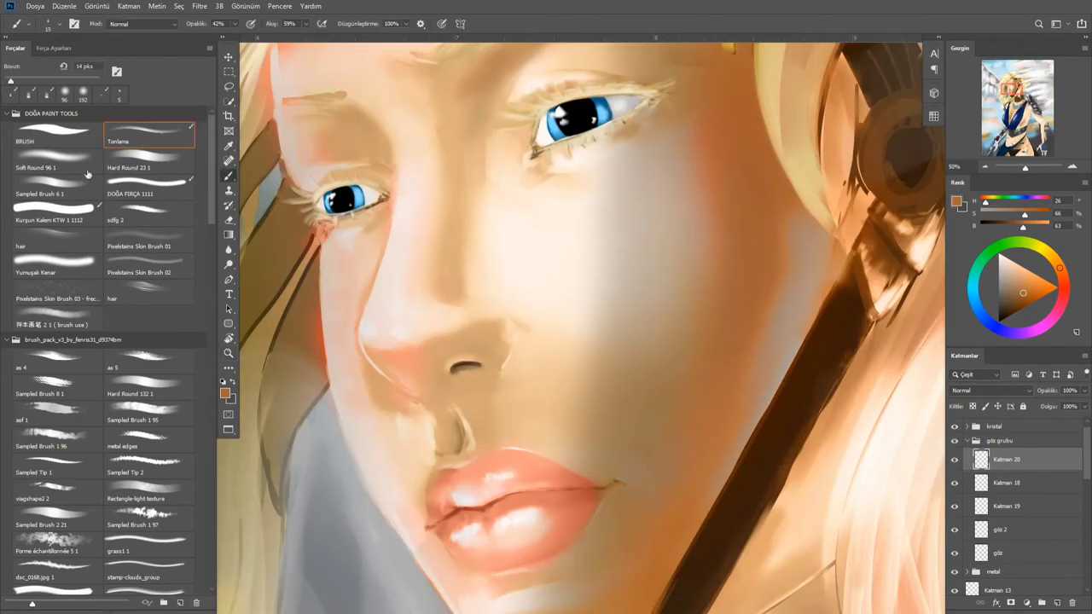
Take the Blur tool to the Katman 4 kopya layer, and sample a light grey beside the smaller eye for the Soft Round 96 brush
left_click(228, 249)
scroll(510, 360, "up", 2)
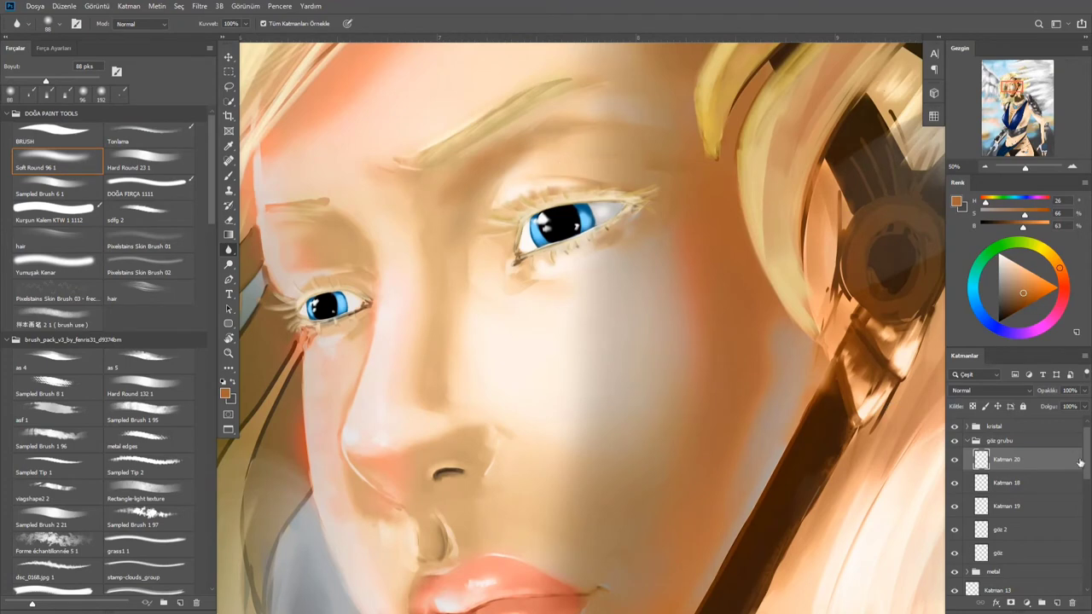
scroll(1079, 461, "down", 4)
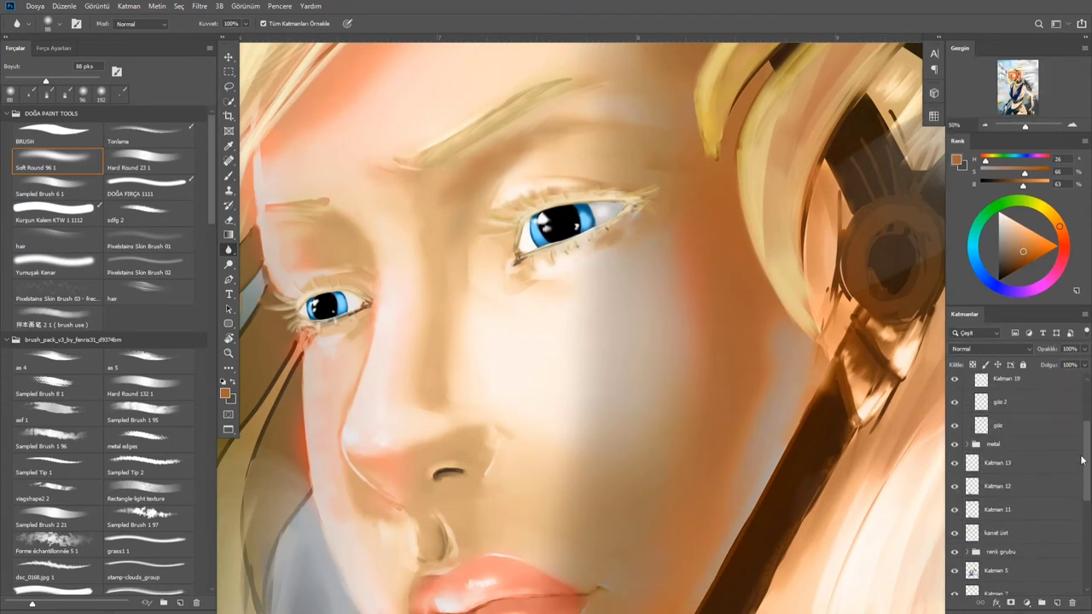
scroll(1080, 461, "down", 4)
left_click(1004, 472)
scroll(401, 316, "down", 3)
scroll(402, 316, "up", 3)
key("b")
left_click(364, 269, "alt")
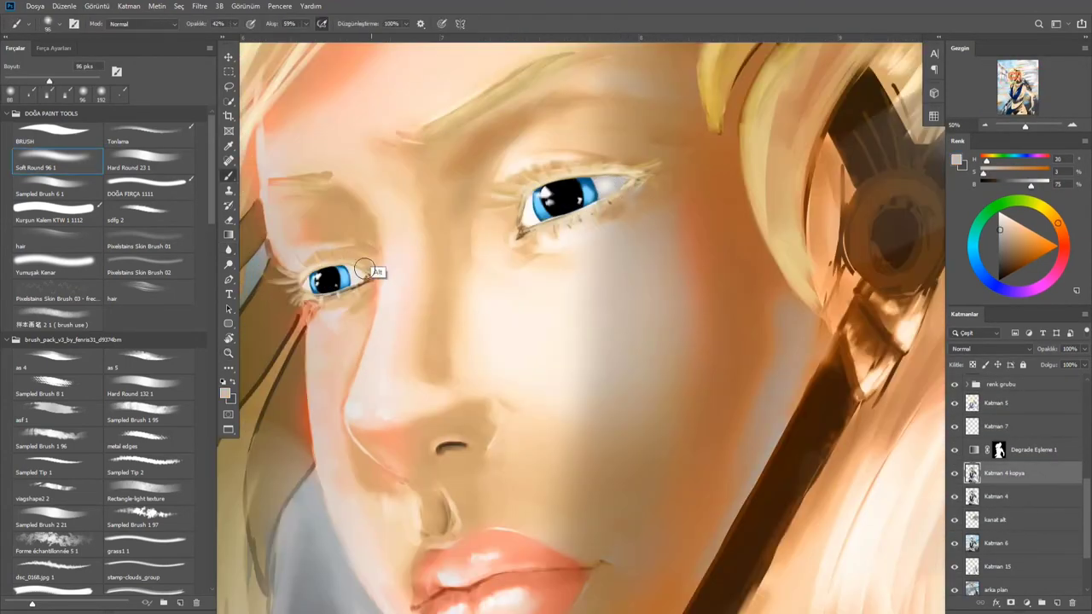
Brighten the smaller eye's iris with light blue on Katman 20, using the Tonlama brush at 40 px and 77% opacity
key("z")
scroll(367, 273, "down", 3)
scroll(349, 268, "up", 2)
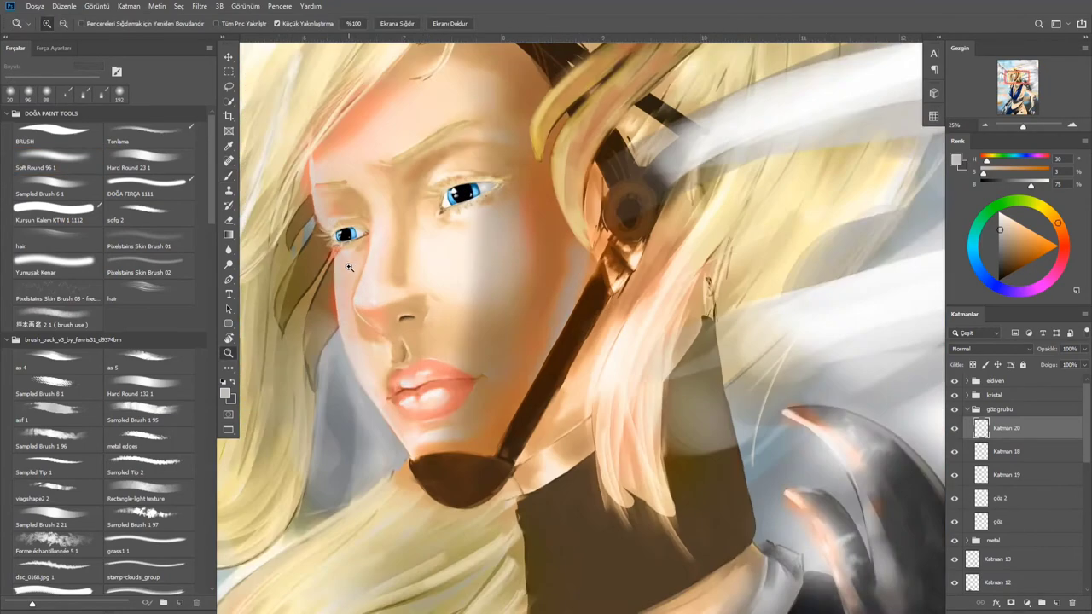
scroll(348, 268, "up", 3)
left_click(145, 133)
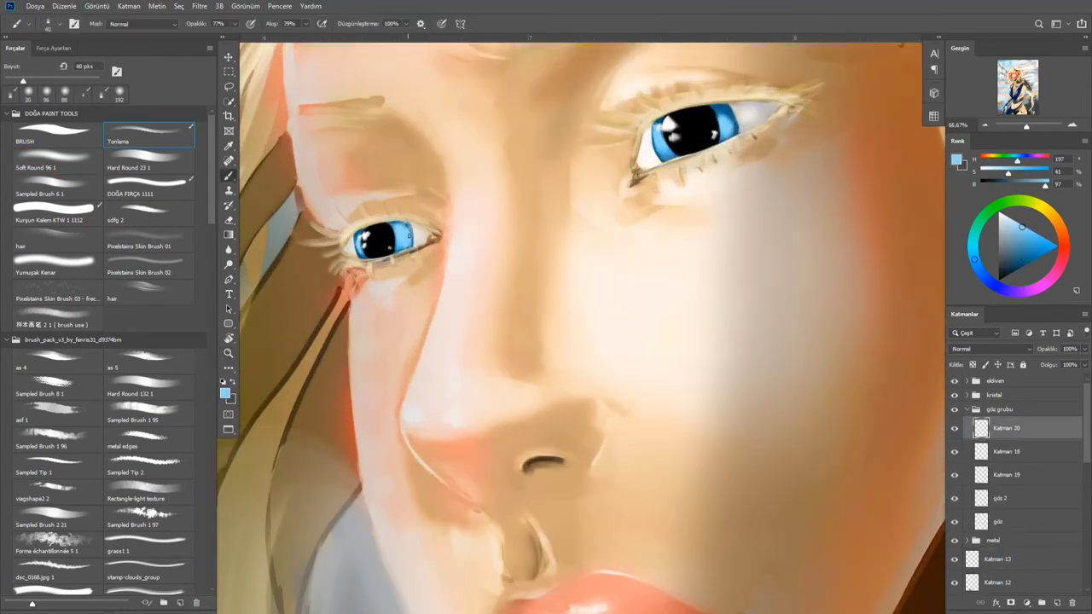
scroll(423, 232, "down", 3)
scroll(422, 232, "up", 3)
Free-transform the smaller eye's iris on layer Katman 18 in the göz grubu group, narrowing it to about 81.5% width
left_click(967, 409)
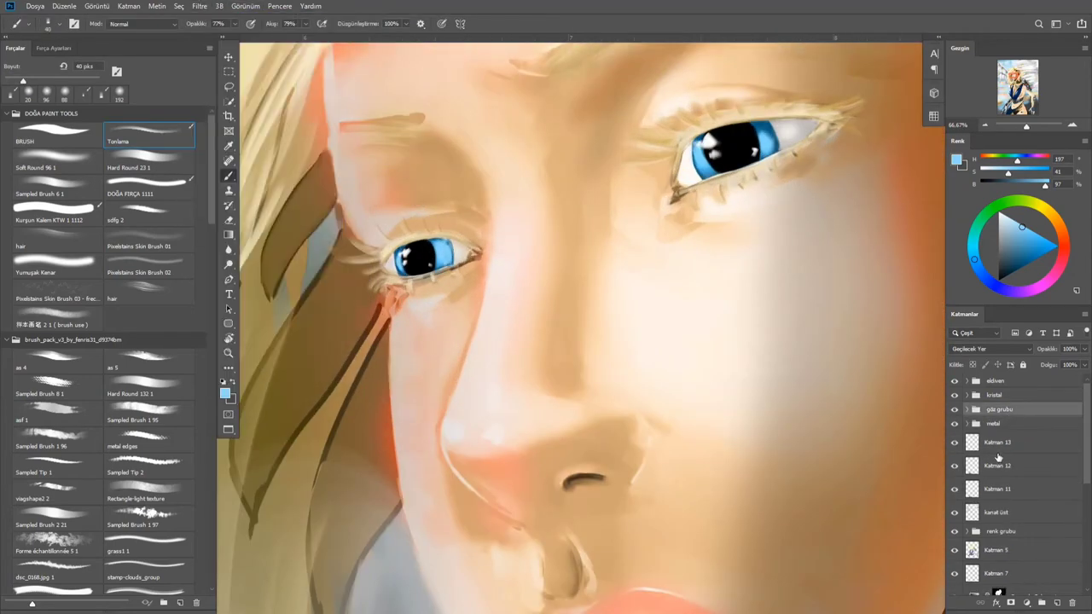
left_click(966, 409)
left_click(1006, 451)
key("ctrl+t")
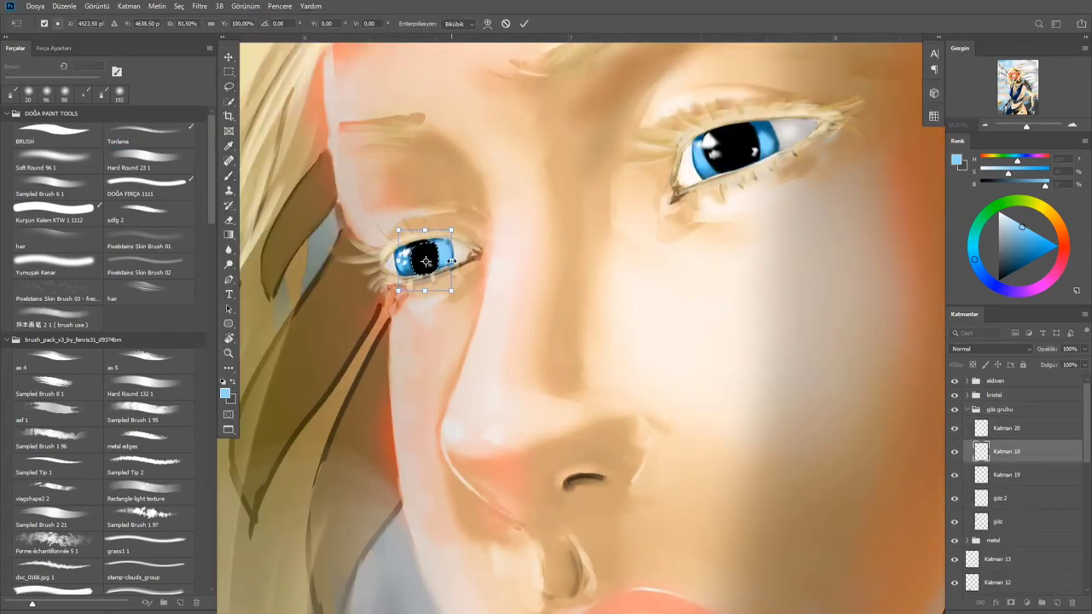
left_click_drag(424, 261, 426, 248)
right_click(500, 264)
key("Return")
Round off the smaller eye's pupil edge on Katman 20 with black and sampled light blue, using the Tonlama brush at 9 px
scroll(434, 256, "up", 3)
key("e")
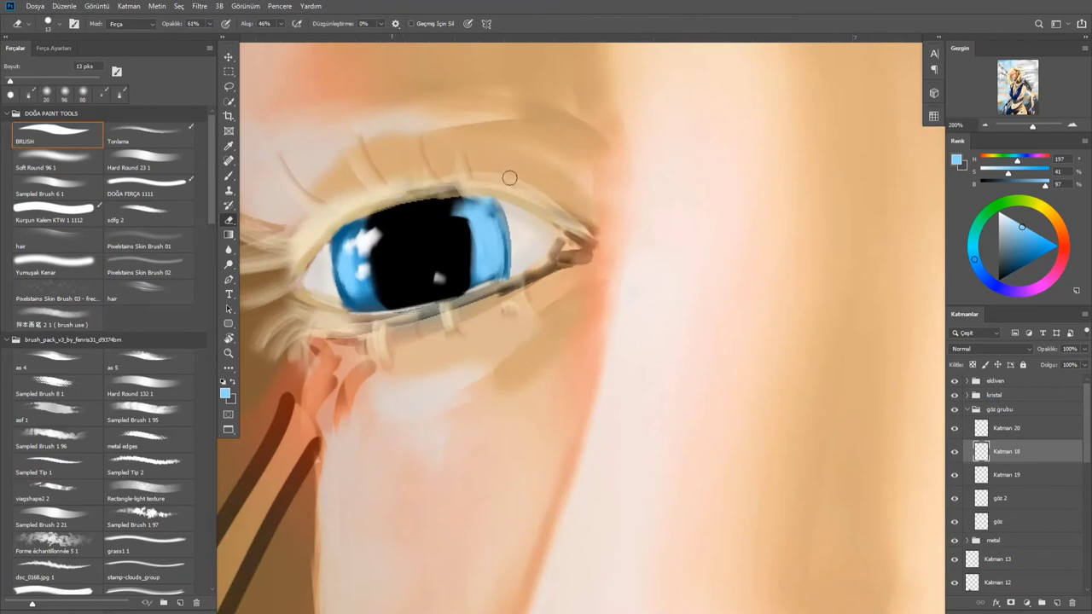
key("b")
key("d")
key("alt+bracketright")
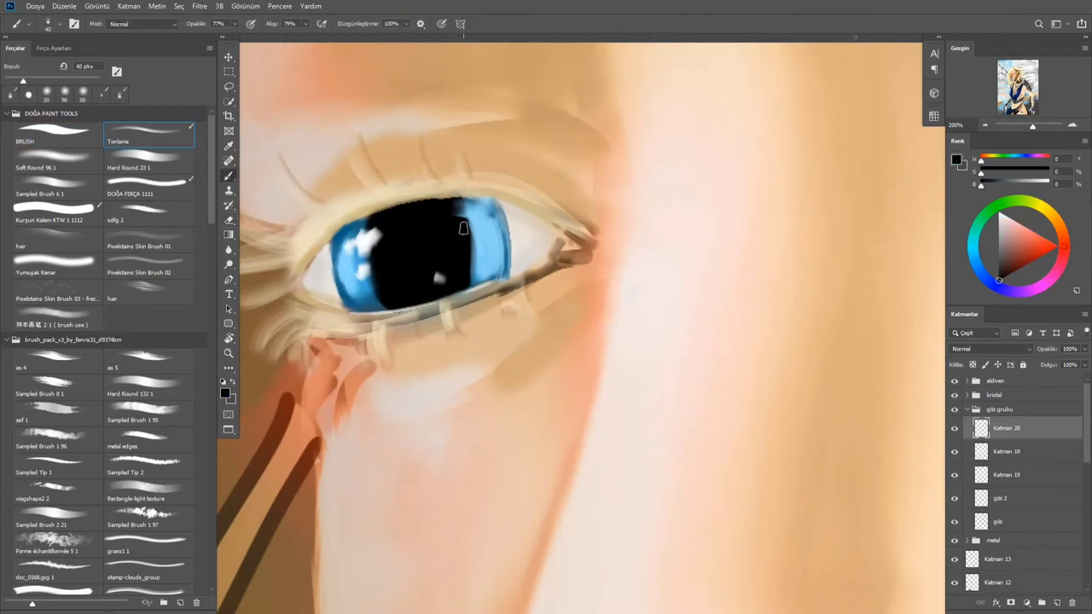
scroll(467, 233, "up", 1)
key("bracketleft")
key("bracketleft")
key("bracketleft")
key("bracketleft")
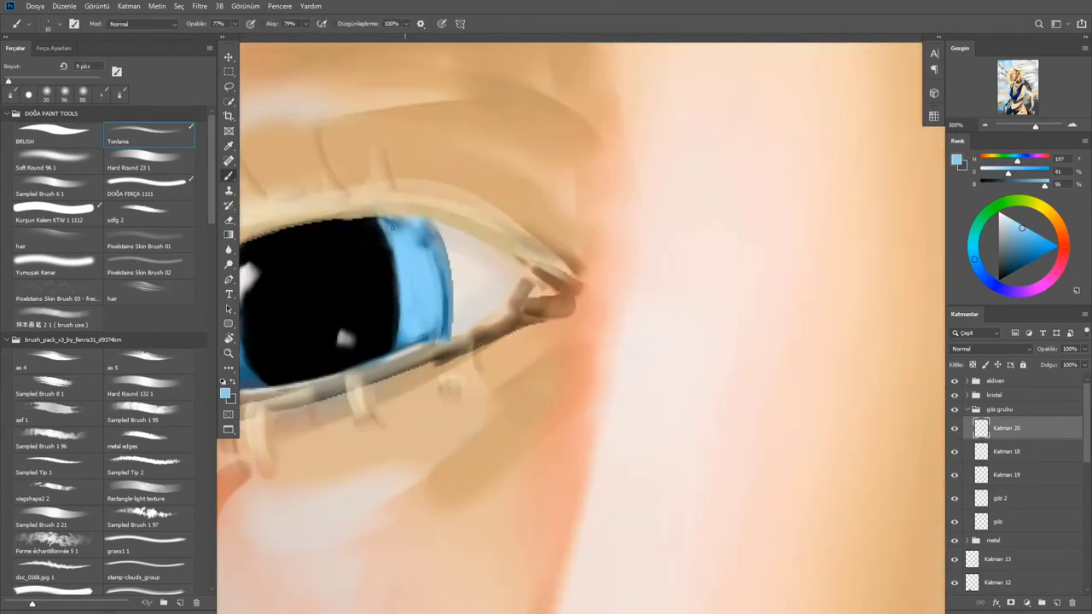
left_click(402, 304, "alt")
Paint the wrist between the black bracer and the glove with sampled skin tones, using the Tonlama brush at 150 px
scroll(414, 384, "down", 8)
left_click_drag(414, 384, 461, 373)
scroll(460, 373, "down", 2)
scroll(411, 348, "up", 2)
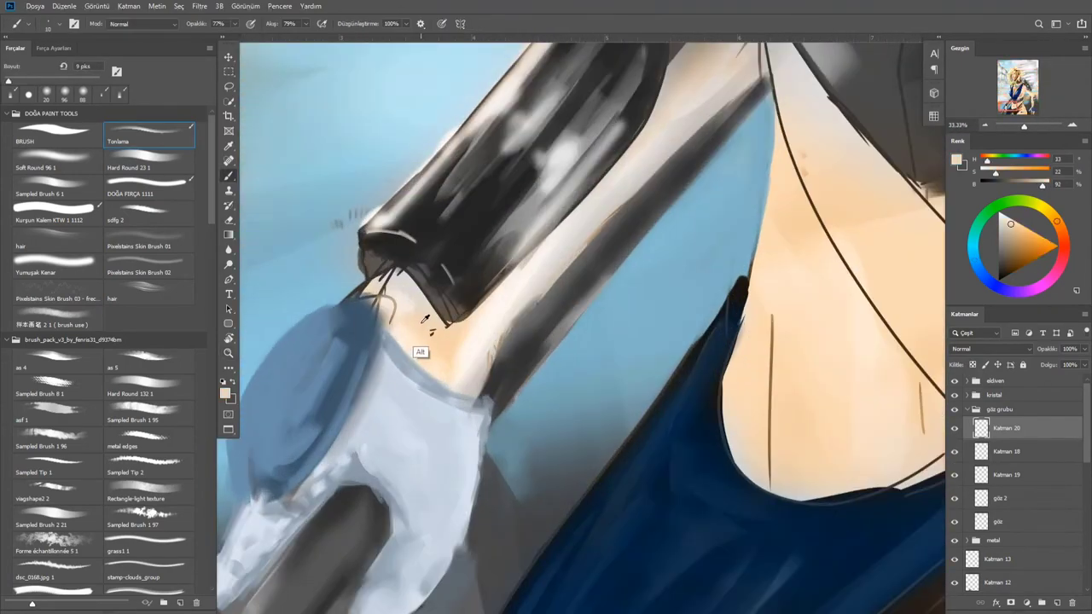
left_click(411, 348, "ctrl")
left_click(404, 306, "alt")
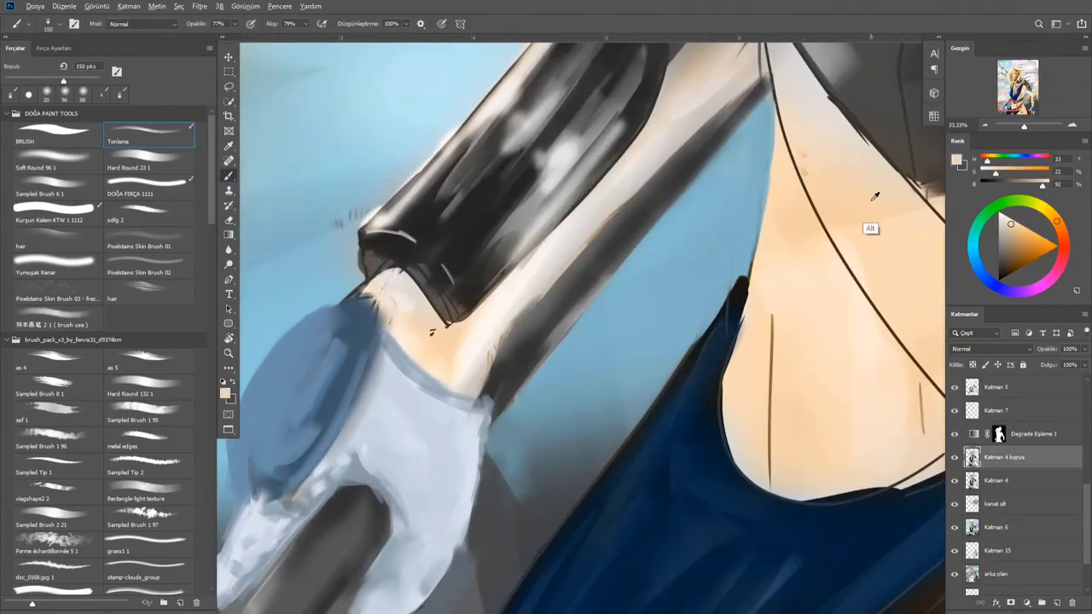
left_click(874, 197, "alt")
left_click_drag(874, 197, 462, 298)
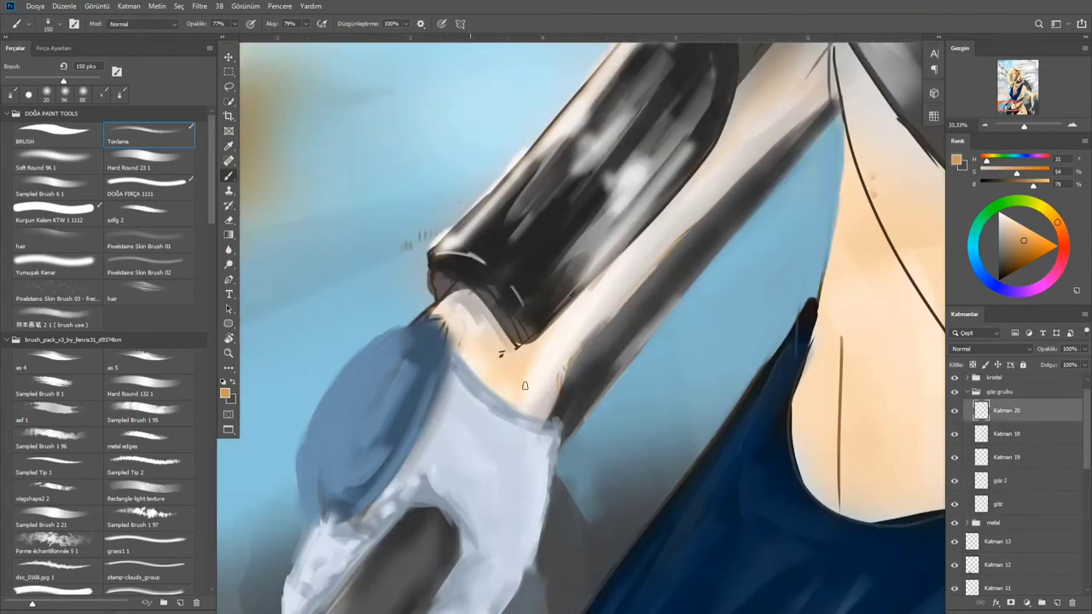
Blend the wrist skin with sampled light skin tones, using Soft Round 96 at 96 px and 55% opacity
left_click(465, 312, "ctrl")
key("period")
left_click(464, 313, "alt")
scroll(578, 323, "down", 1)
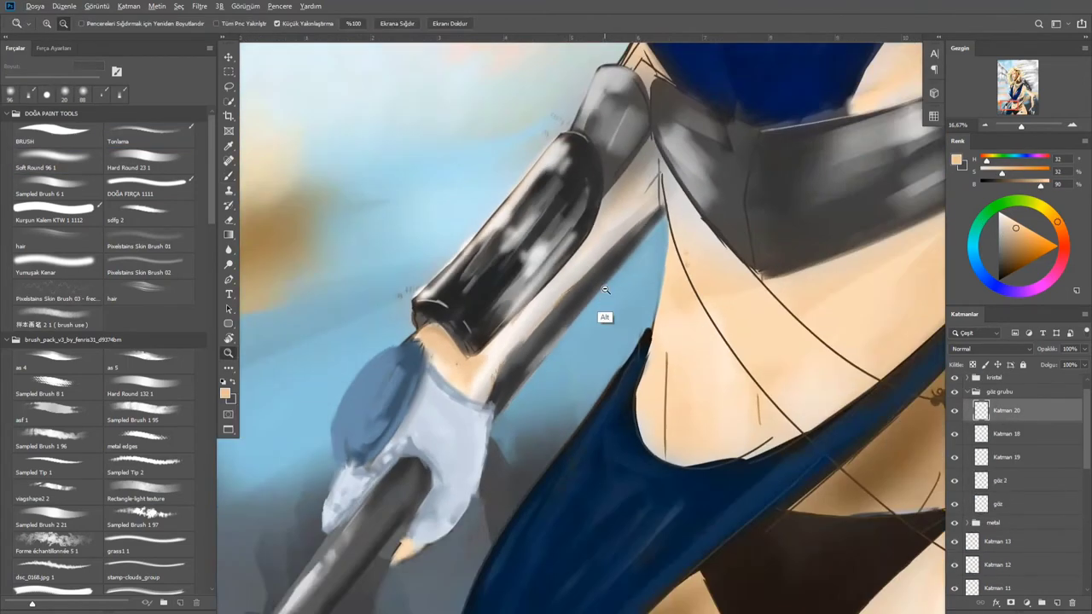
left_click(374, 448, "alt")
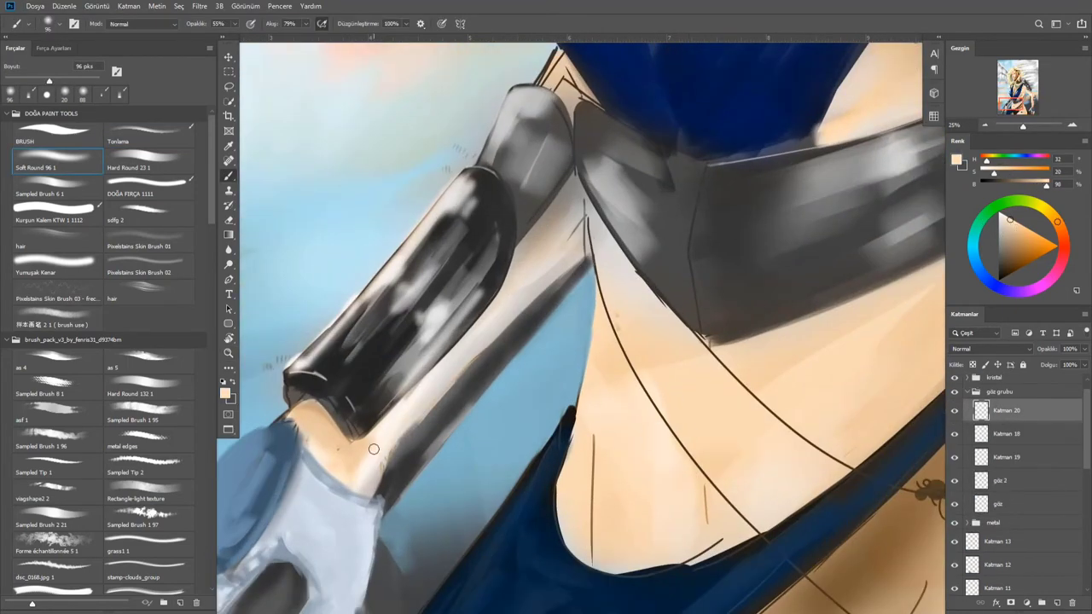
Deepen the skin shading around the hip beneath the blue sash with sampled beige and brown, using a 210 px brush
scroll(604, 253, "down", 3)
scroll(512, 341, "up", 1)
left_click(487, 347, "alt")
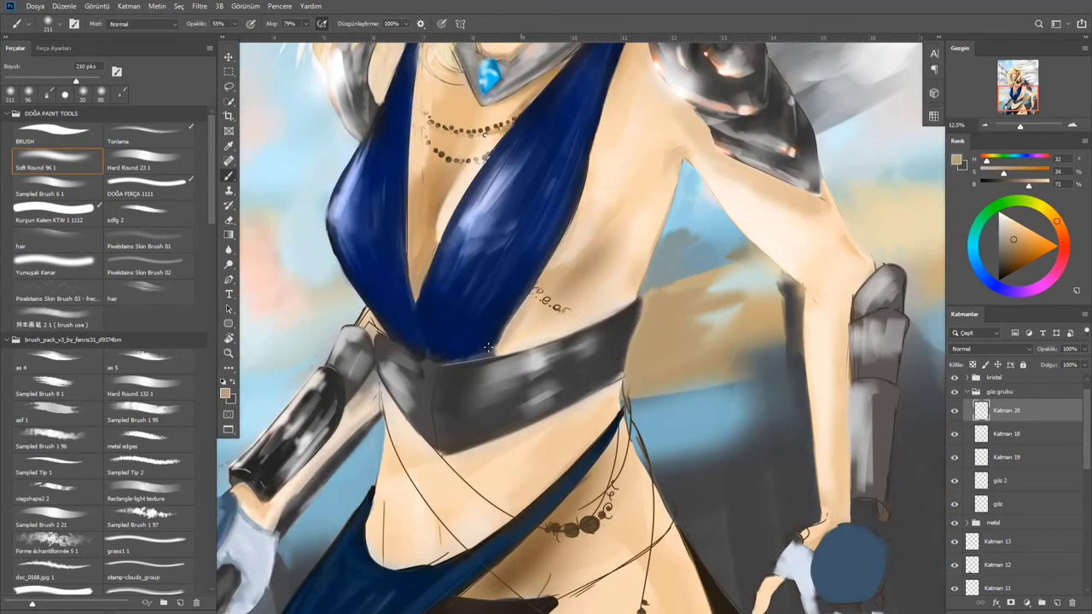
scroll(487, 348, "up", 1)
key("z")
scroll(442, 423, "down", 3)
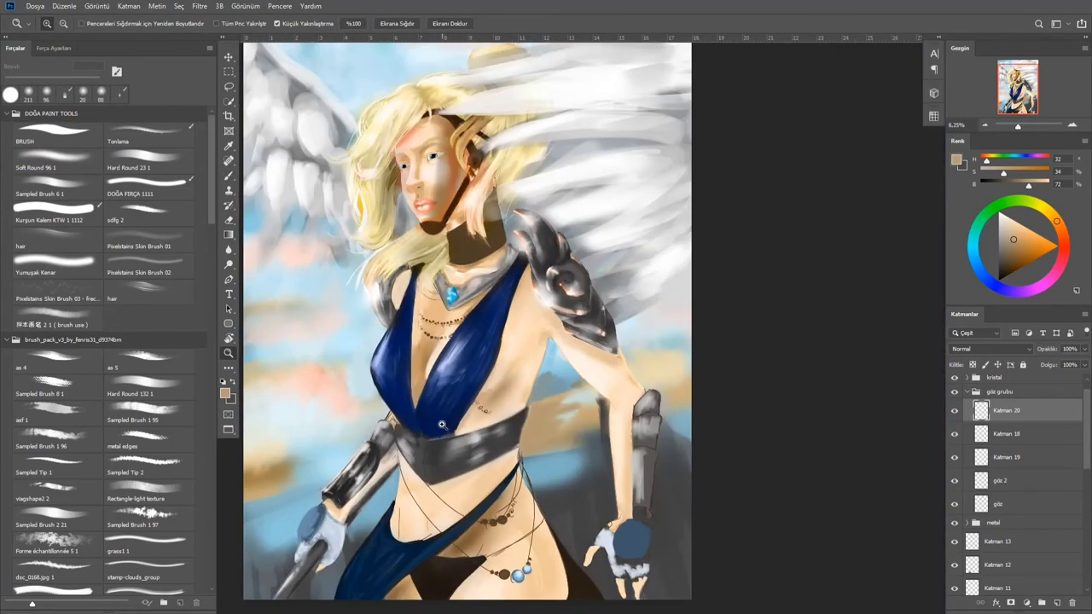
scroll(441, 424, "up", 3)
key("b")
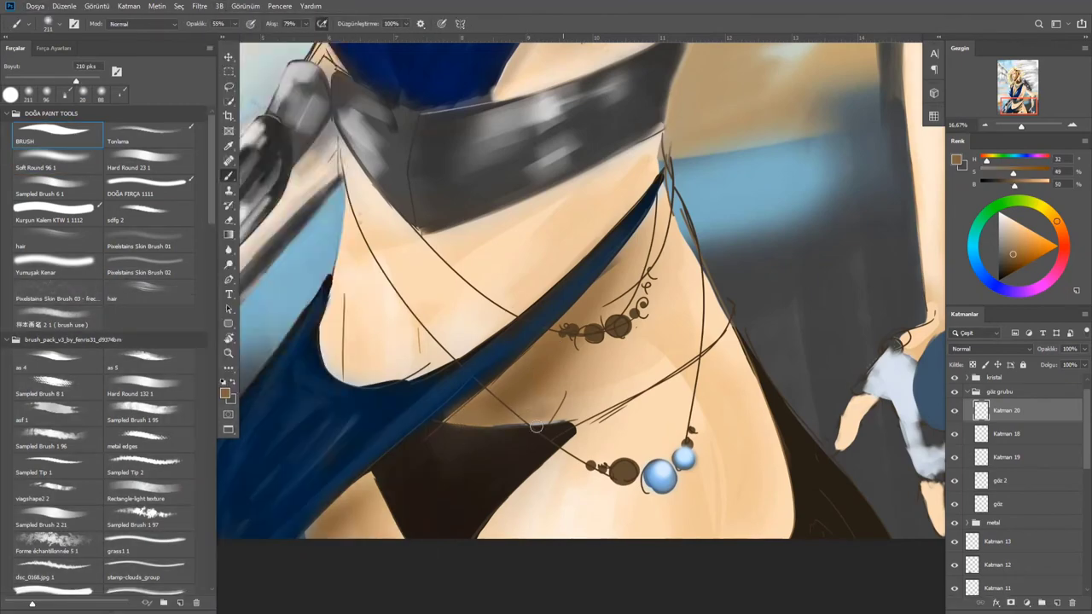
scroll(415, 383, "down", 1)
scroll(415, 383, "down", 1)
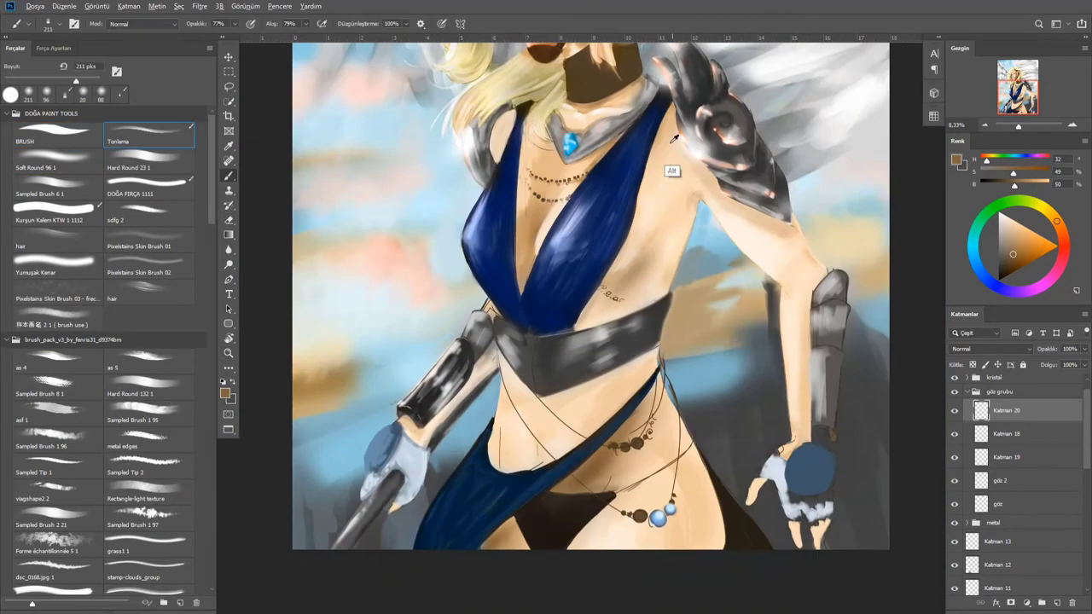
Cover the sketch lines on the arm between the elbow armour and the dress with light skin tone, using Tonlama at 211 px
scroll(448, 366, "up", 3)
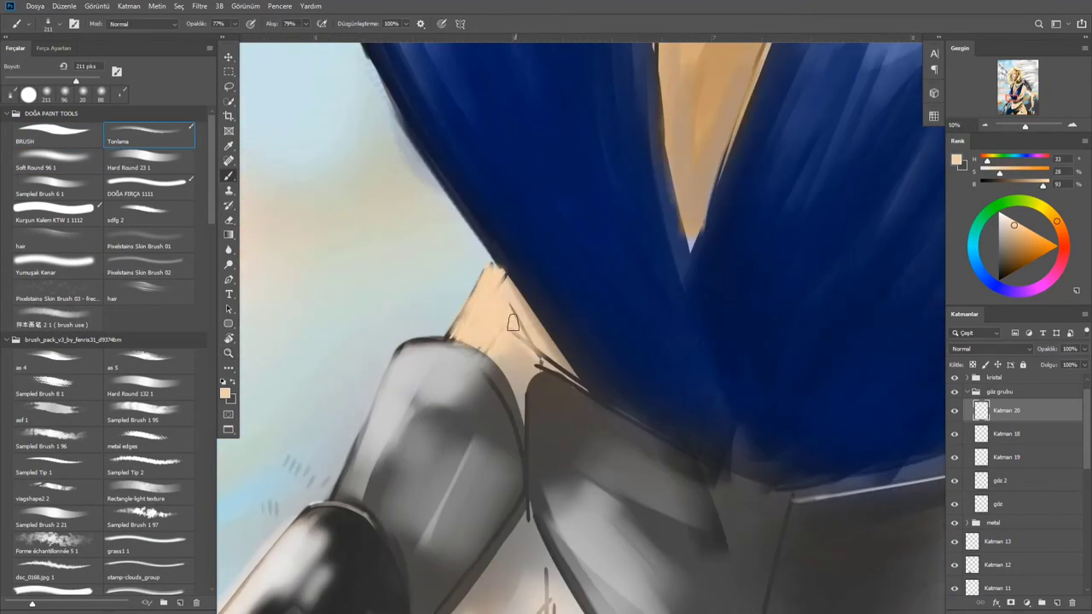
left_click_drag(513, 318, 493, 262)
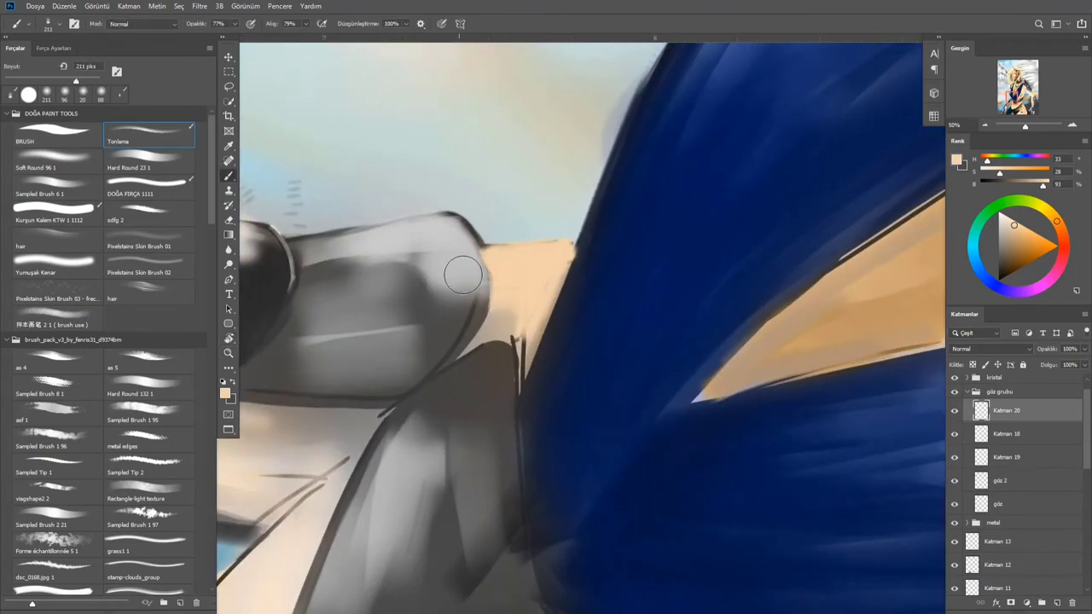
mouse_move(498, 363)
left_mouse_down()
mouse_move(546, 383)
mouse_move(528, 359)
left_mouse_up()
Shade the chest between the dress panels with sampled brown and pale skin tones, using Tonlama at 293 px and Soft Round 96
left_click(479, 298, "alt")
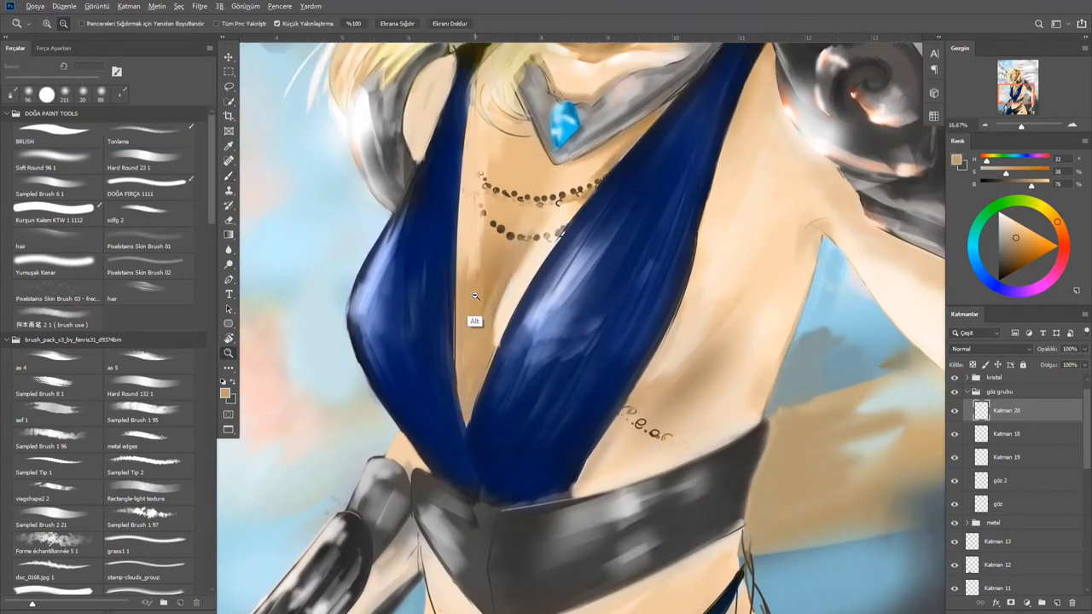
left_click(478, 328, "ctrl")
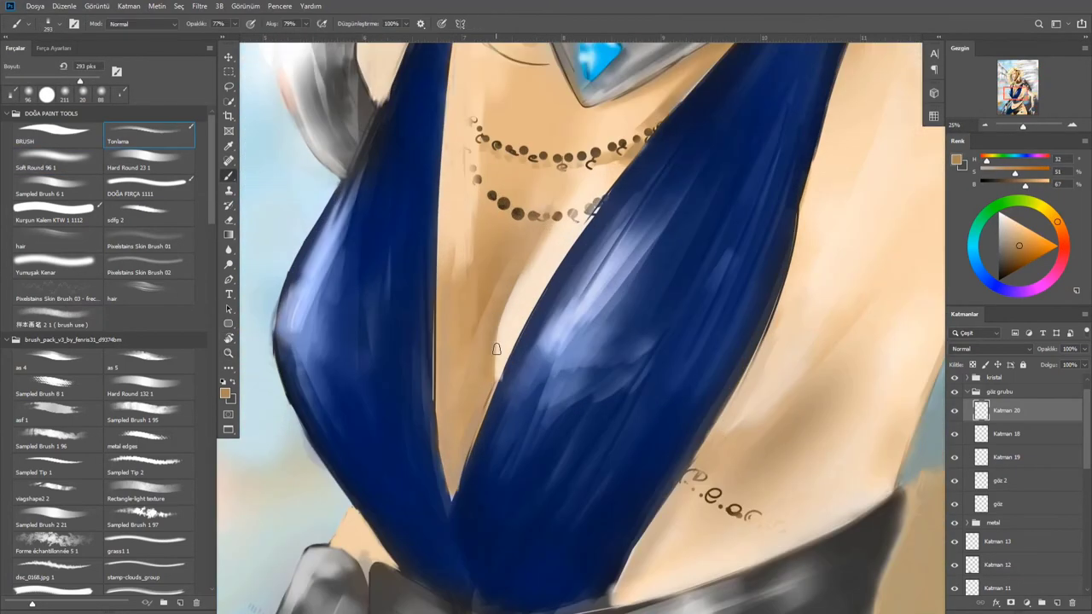
left_click(464, 261, "alt")
key("period")
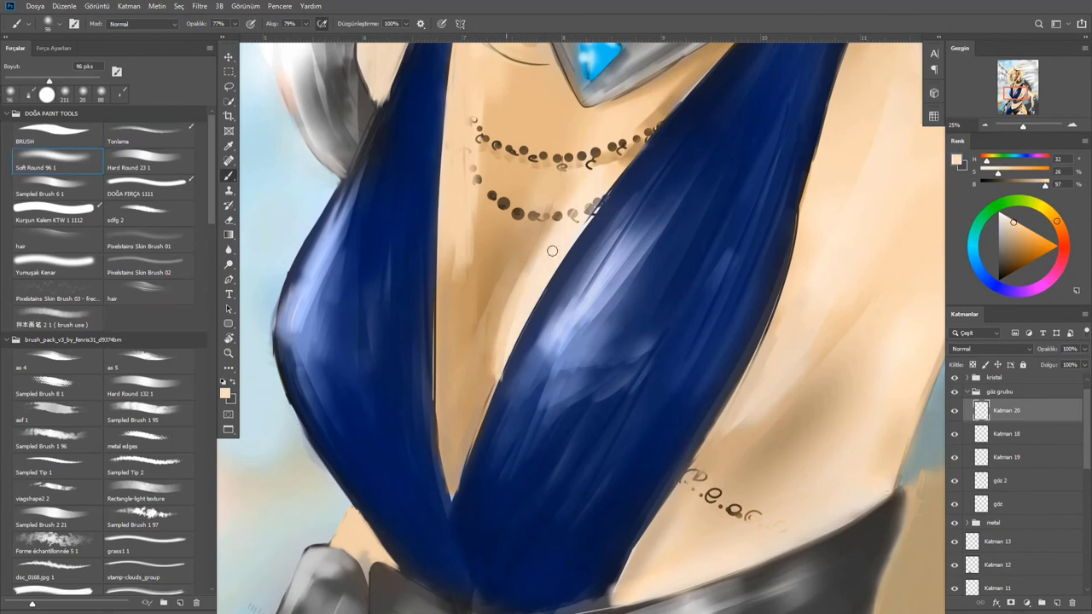
Refine the dress's inner edge with sampled navy and smooth the nearby skin with Soft Round 96 at about 455 px
left_click(501, 390, "alt")
scroll(518, 367, "down", 5)
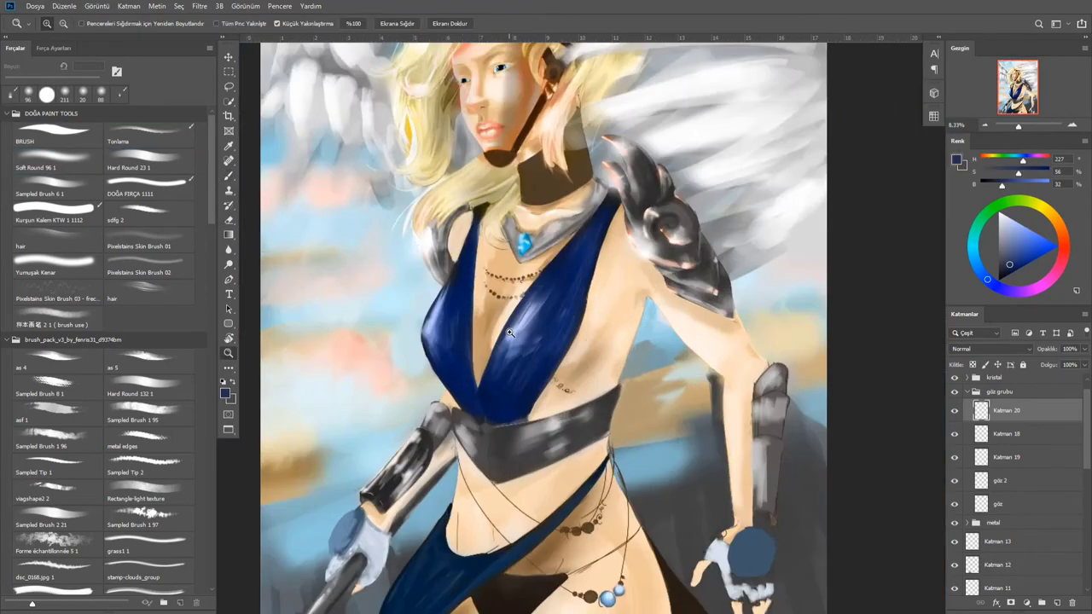
scroll(477, 282, "up", 5)
left_click(477, 282, "alt")
scroll(478, 281, "up", 2)
left_click(56, 162)
key("z")
scroll(480, 384, "down", 5)
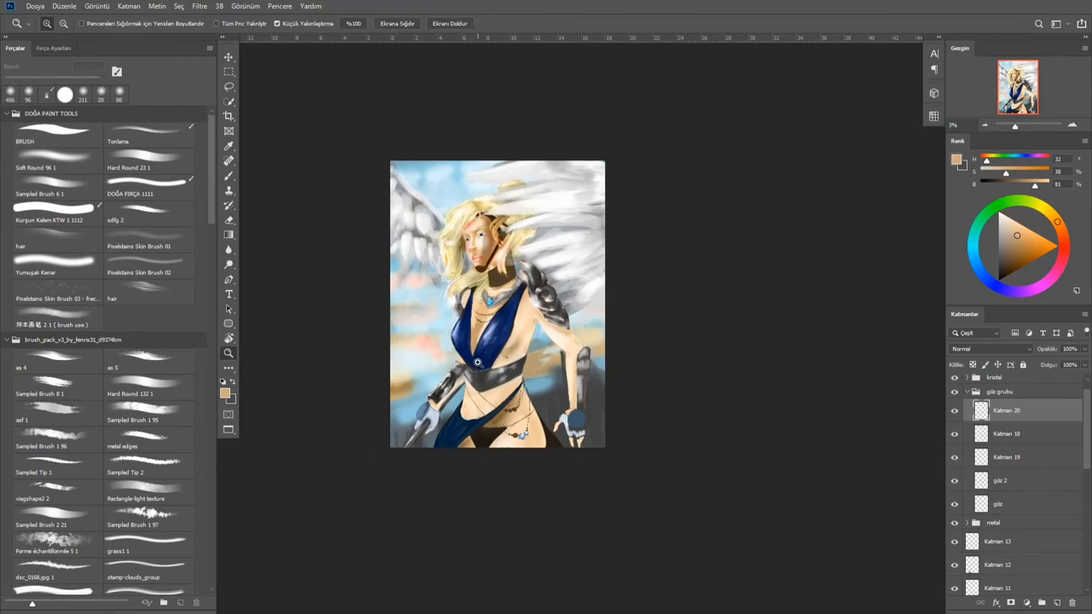
Name the new top layer group aksesuar and keep the aksesuar layer inside it
scroll(478, 363, "up", 5)
key("b")
scroll(1006, 444, "up", 2)
left_click(989, 381)
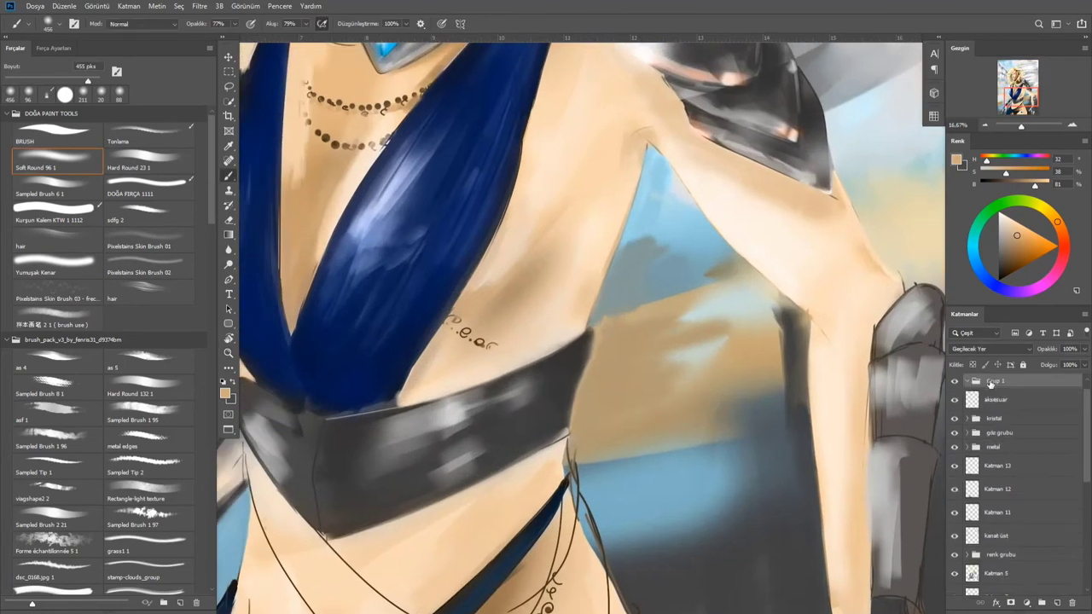
type("aksesuar")
key("Return")
Try painting a bead over the sketched lettering on the ribs with blue sampled from the hip beads and an 84 px brush
scroll(610, 531, "down", 5)
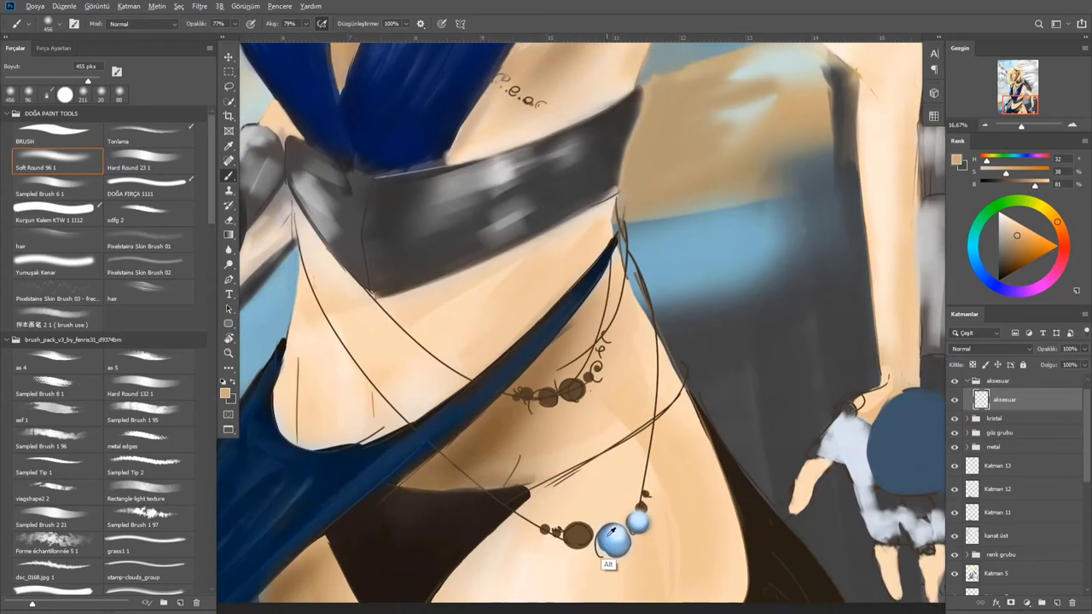
left_click(610, 531, "alt")
scroll(610, 426, "up", 4)
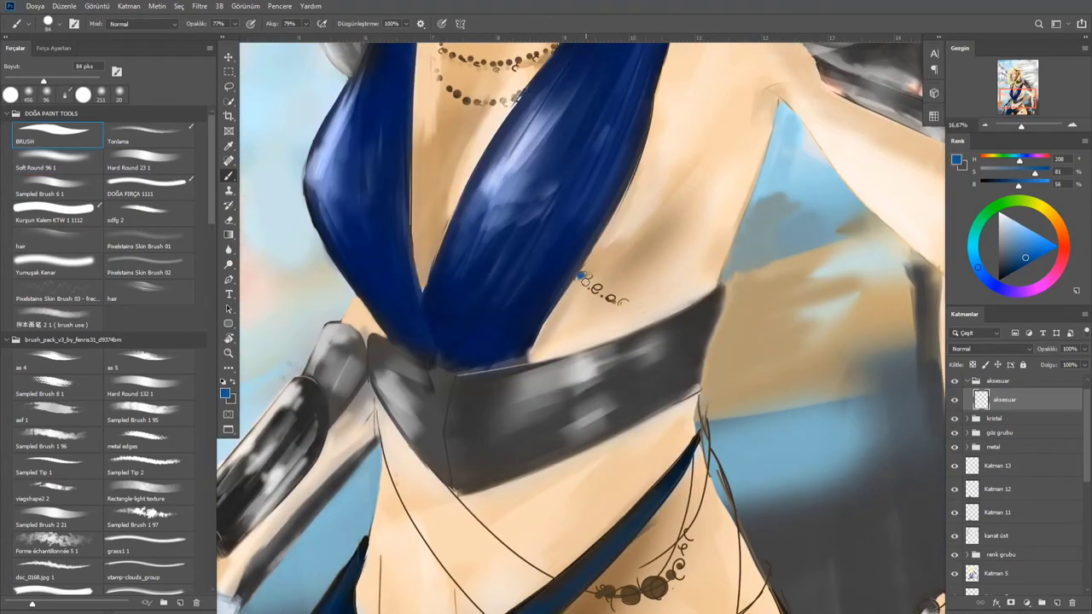
Cover the sketched lettering on the ribs with sampled skin tone, using Soft Round 96 at 297 px and 100% opacity
left_click(598, 294, "alt")
key("period")
left_click_drag(598, 294, 597, 263)
key("period")
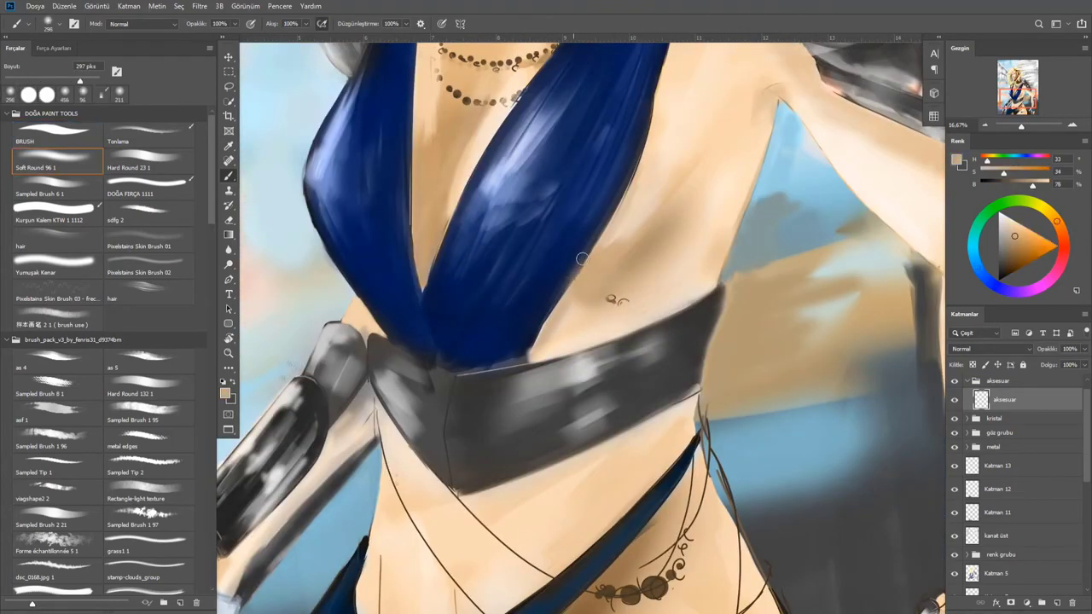
Paint a chain of blue beads across the ribs to the belt, using the hard BRUSH preset at about 97 to 129 px
key("comma")
key("comma")
scroll(668, 253, "down", 5)
left_click(731, 451, "alt")
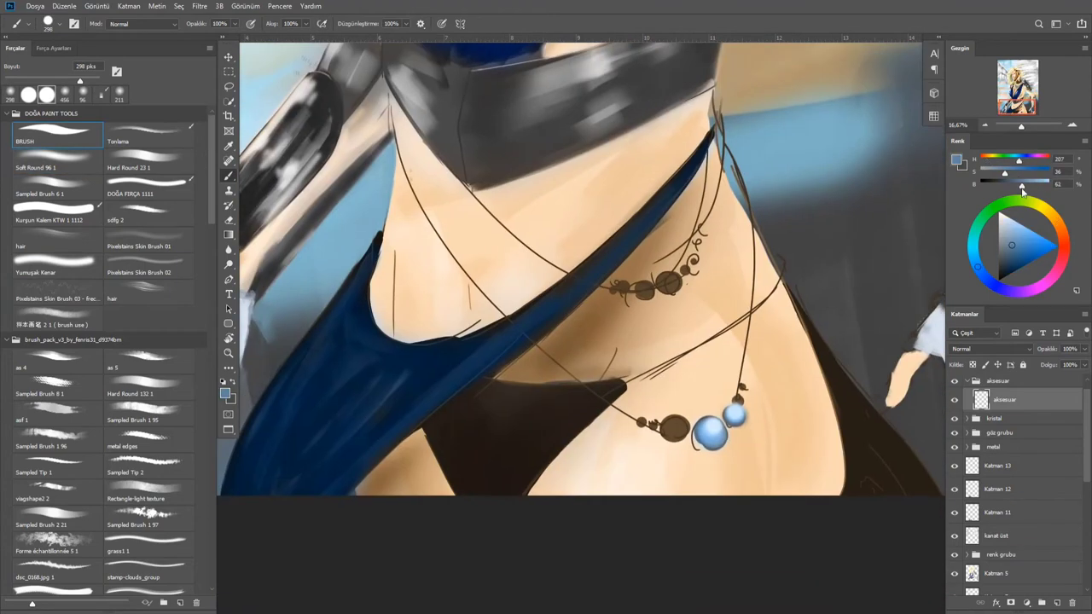
scroll(492, 285, "up", 5)
left_click(494, 281)
scroll(495, 284, "up", 2)
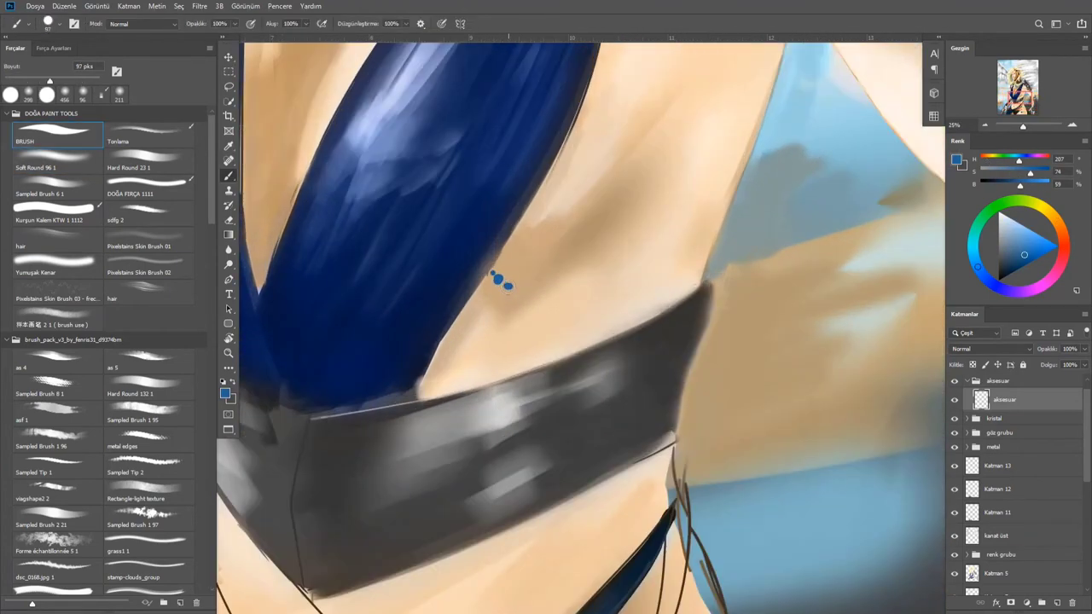
scroll(612, 332, "down", 3)
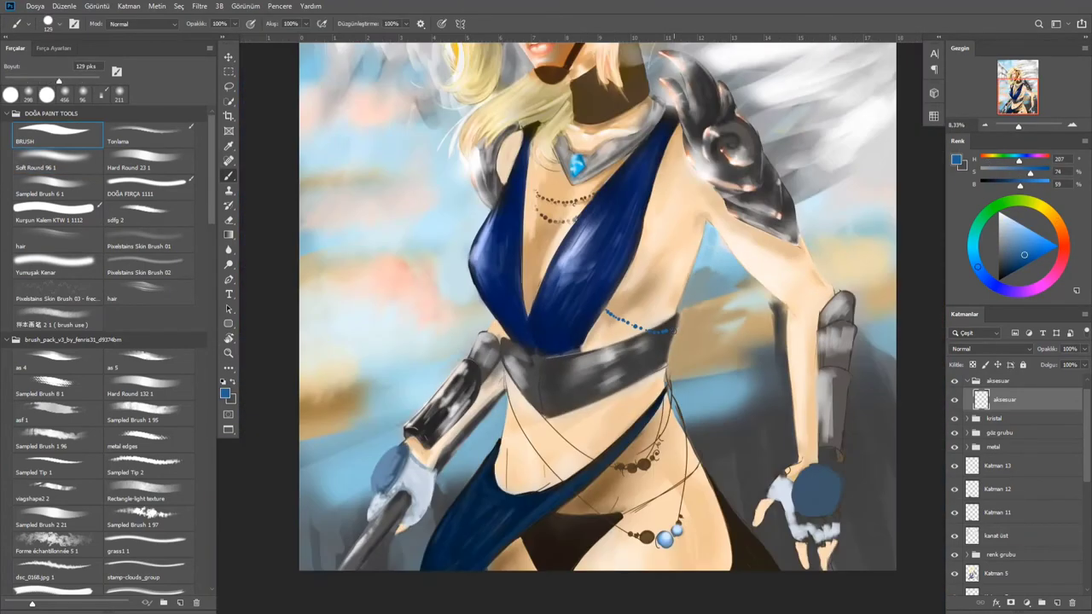
Paint out the sketched bead necklaces on the chest with skin tone, using Soft Round 96 at 357 px, and resample the bead blue
scroll(696, 263, "up", 3)
left_click(696, 264, "alt")
key("period")
left_click_drag(474, 204, 487, 264)
left_click_drag(546, 213, 470, 324)
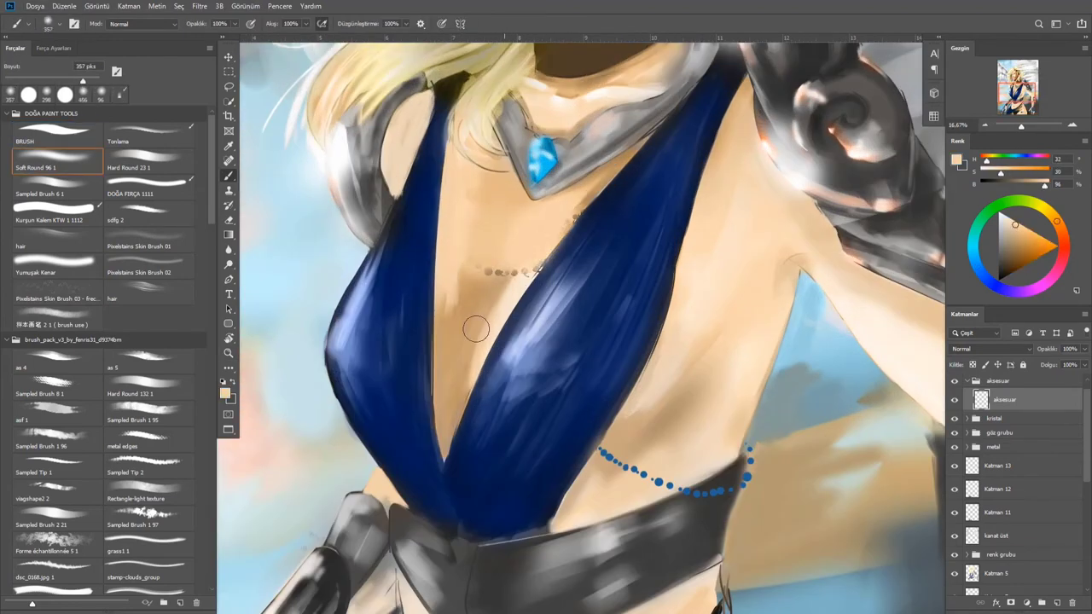
mouse_move(461, 205)
left_mouse_down()
mouse_move(515, 267)
mouse_move(588, 196)
mouse_move(563, 247)
left_mouse_up()
left_click(653, 383, "alt")
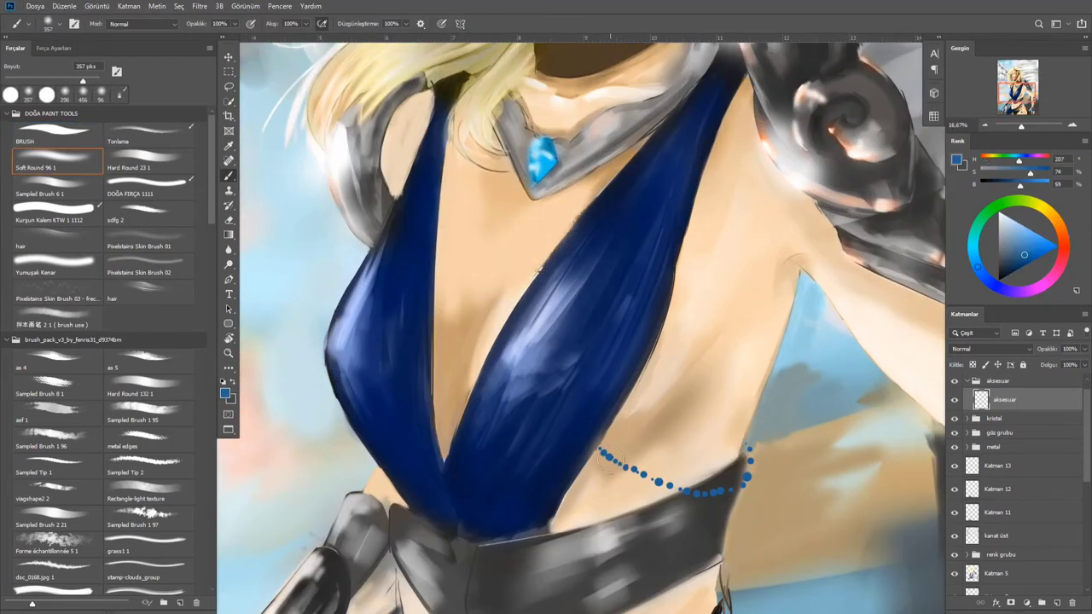
Paint two strands of blue beads across the chest as a necklace, using the BRUSH preset at about 153 px
left_click(52, 132)
left_click(442, 198)
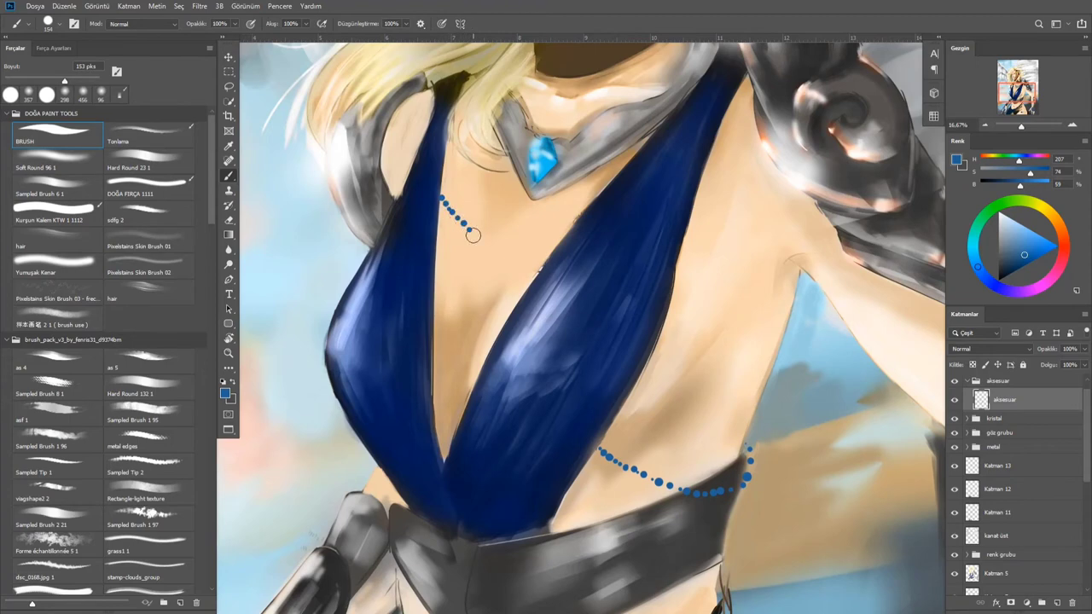
left_click_drag(553, 222, 597, 201)
key("ctrl+0")
scroll(519, 216, "up", 3)
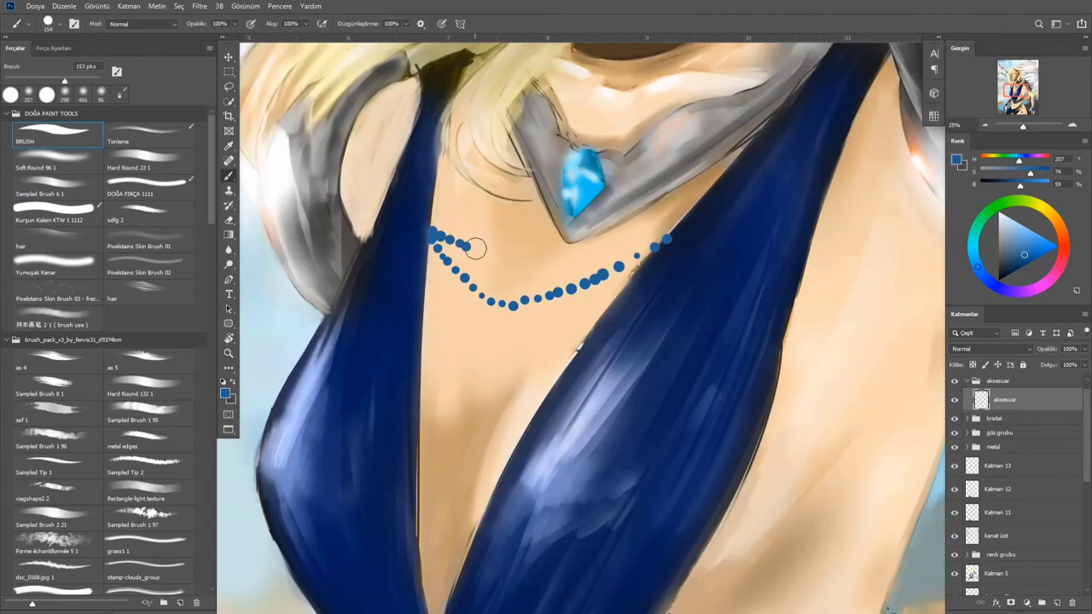
key("ctrl+0")
scroll(585, 487, "up", 3)
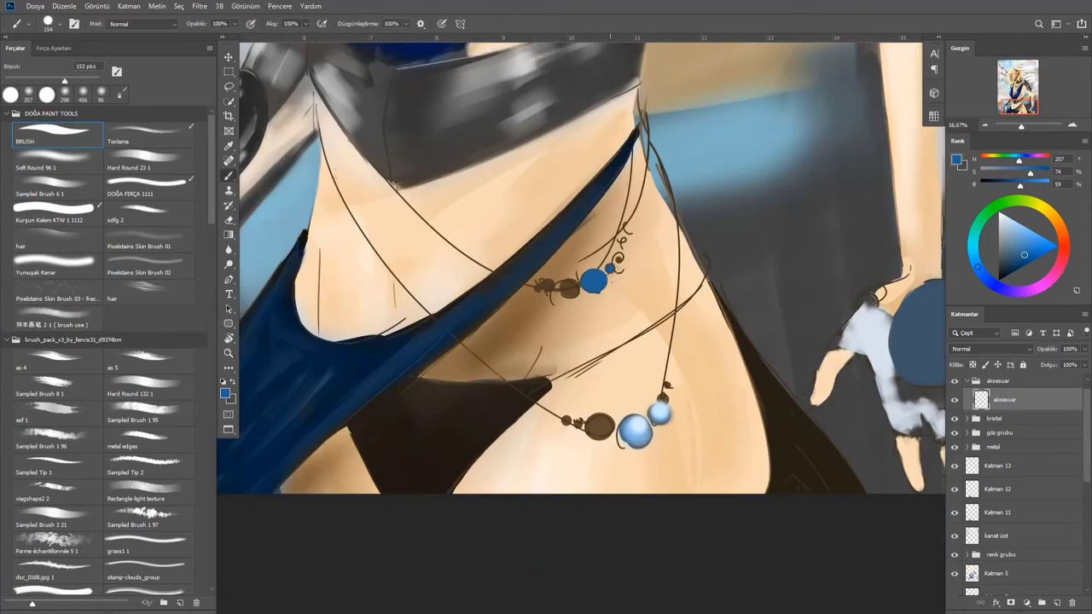
Paint a strand of blue beads hanging below the armpit with the BRUSH preset at 153 px, and enlarge the brush to 276 px
key("ctrl+0")
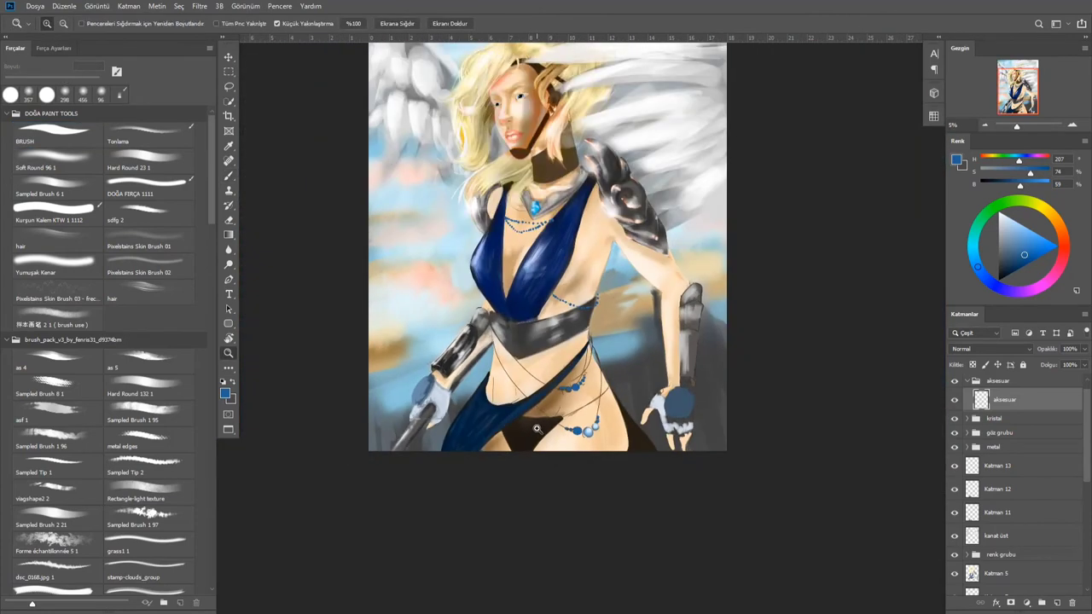
scroll(549, 376, "up", 3)
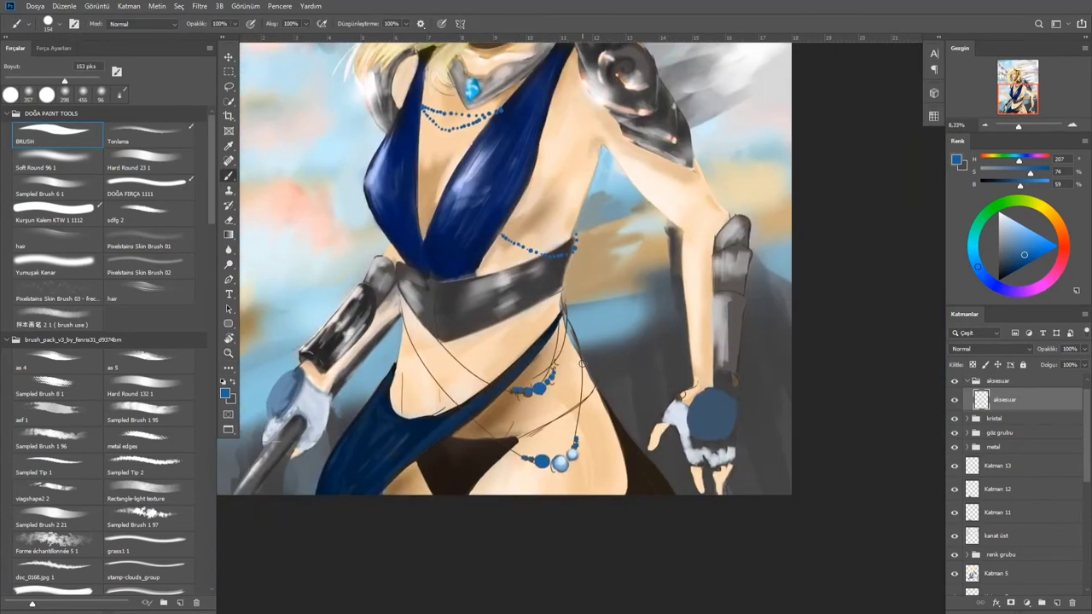
key("z")
left_click_drag(581, 363, 514, 405)
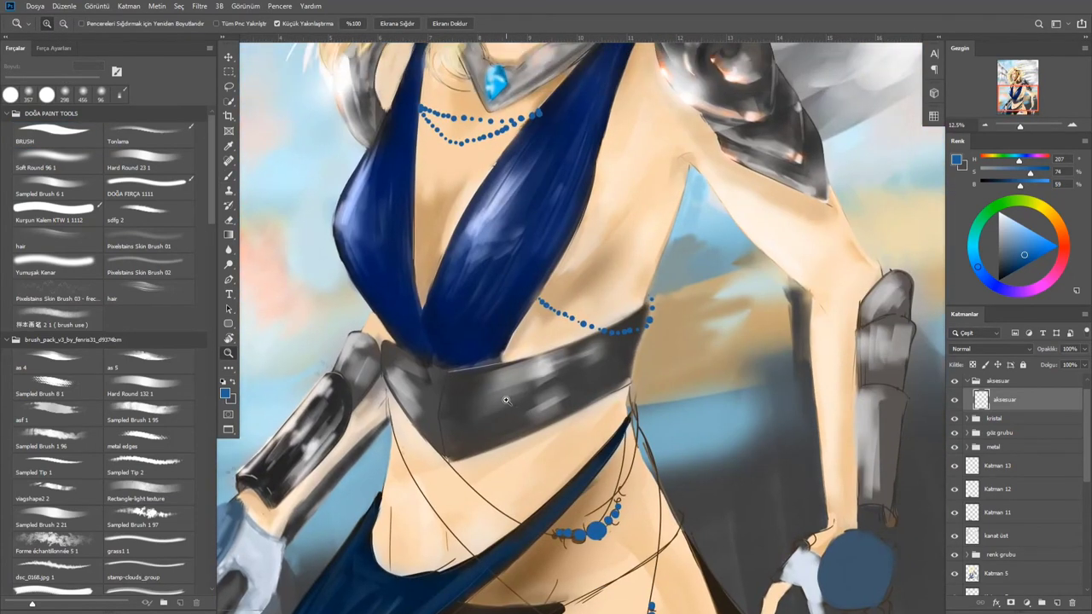
key("b")
key("ctrl+0")
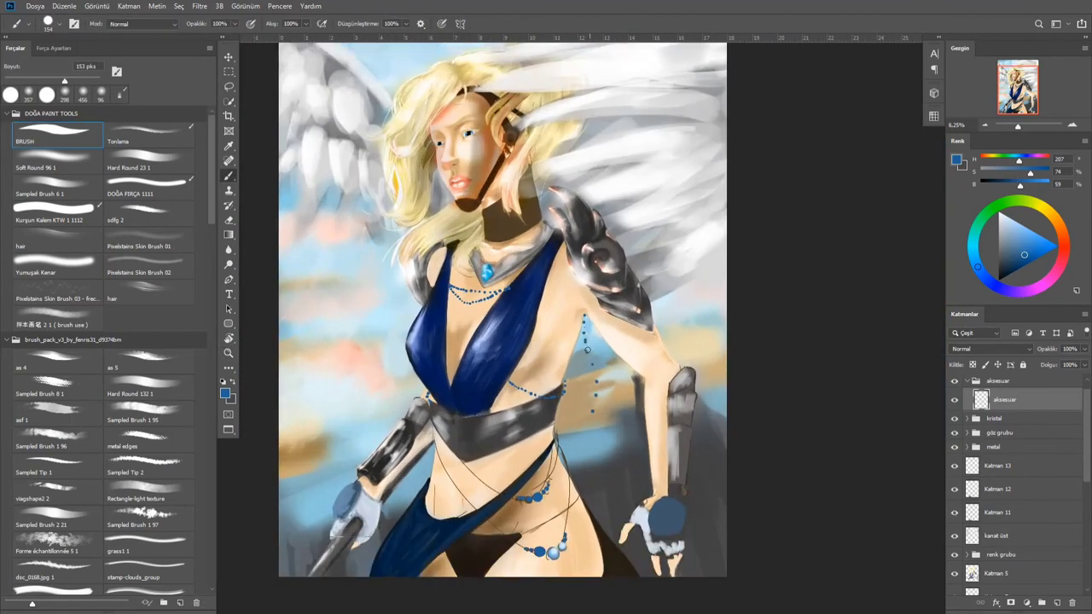
key("bracketright")
key("bracketright")
key("bracketright")
key("bracketright")
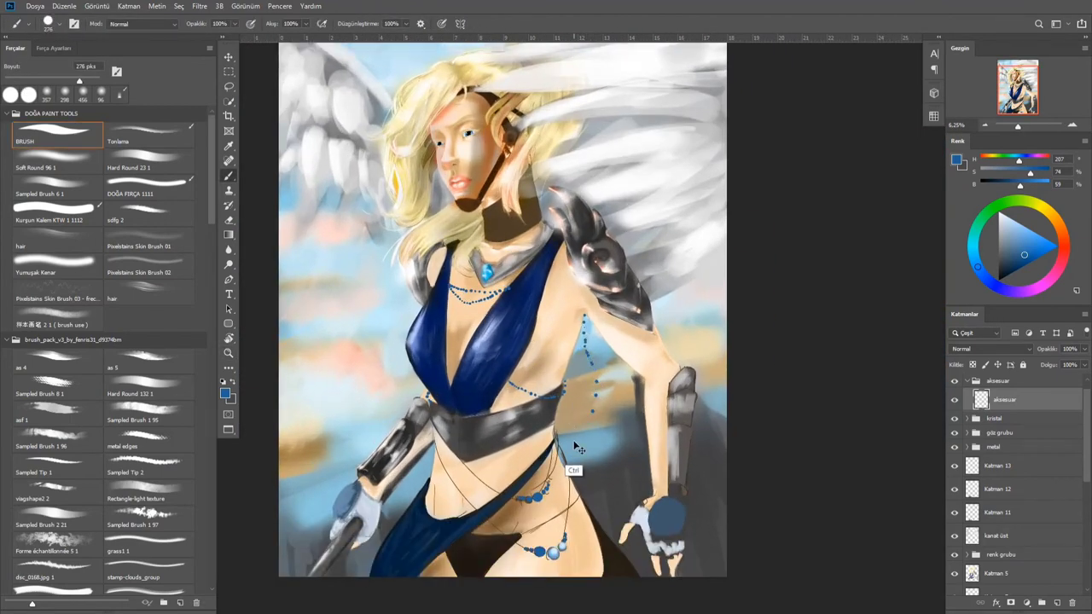
Block in the wrist below the forearm armor with sampled skin tone on layer Katman 13, using the Tonlama brush at 276 px
scroll(683, 470, "up", 3)
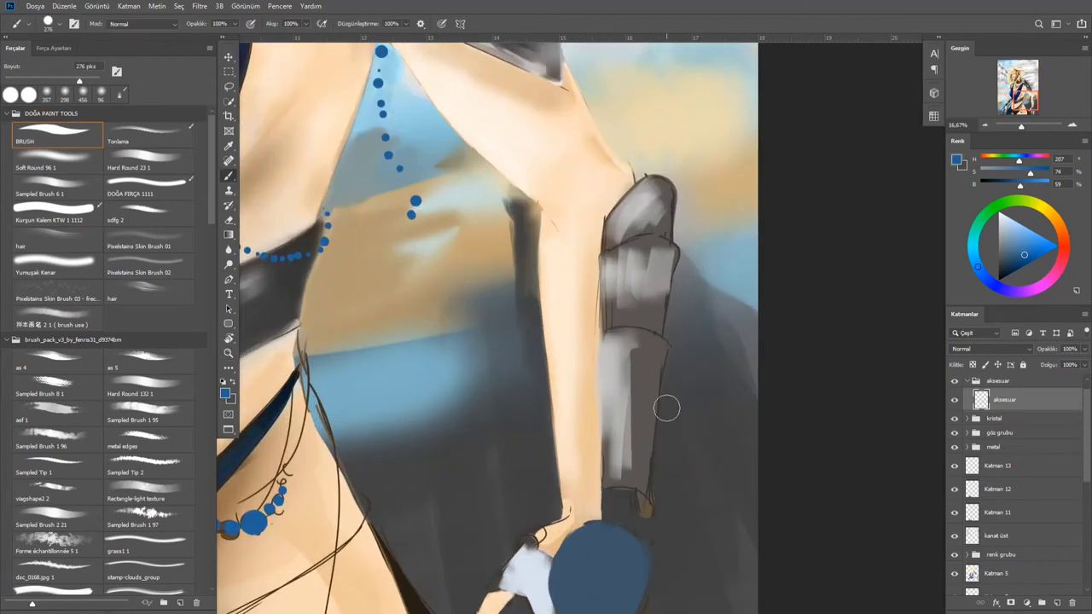
left_click(592, 446, "ctrl")
left_click(592, 446, "alt")
key("period")
left_click_drag(592, 446, 544, 379)
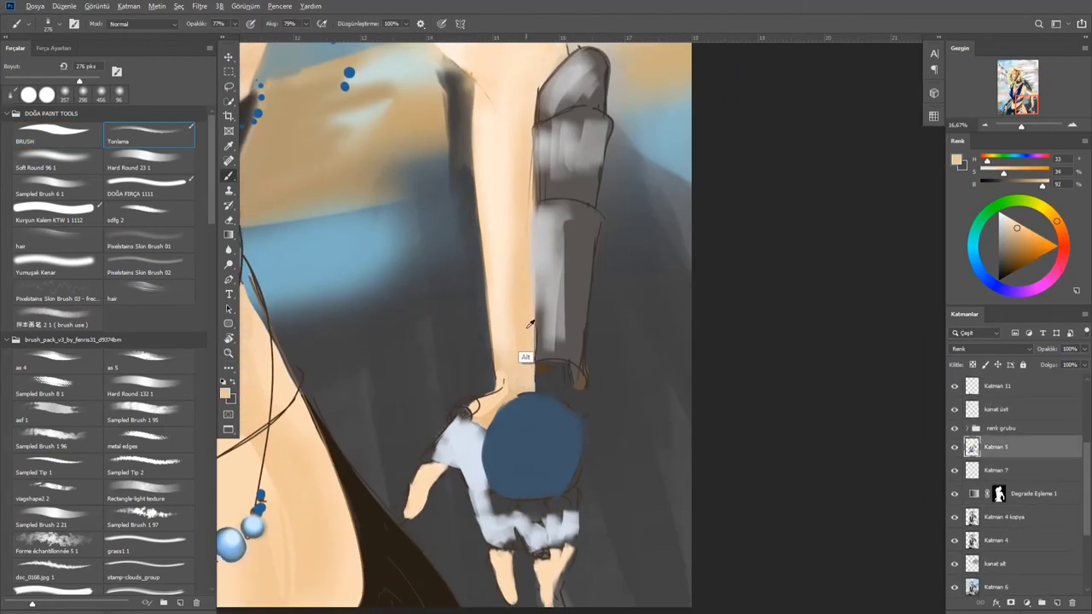
left_click(526, 361, "alt")
left_click(526, 361, "ctrl")
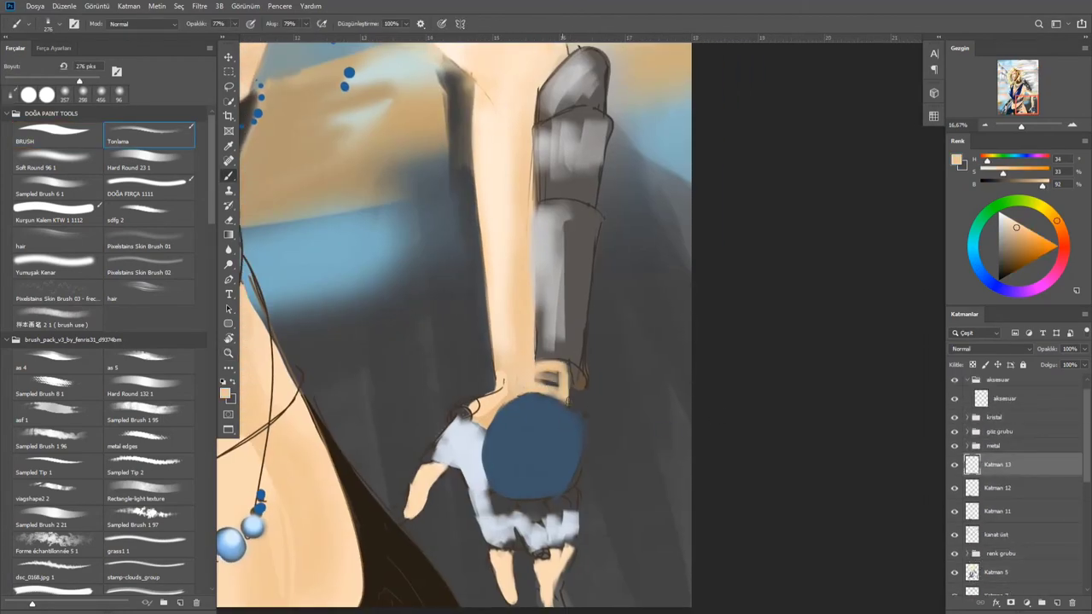
scroll(563, 380, "down", 5)
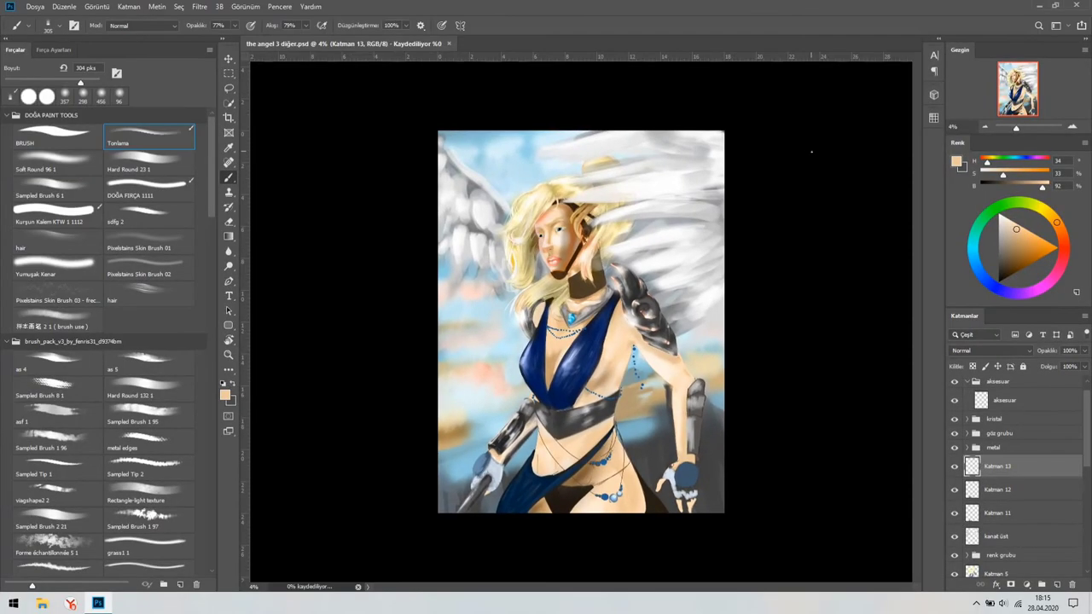
scroll(563, 341, "up", 3)
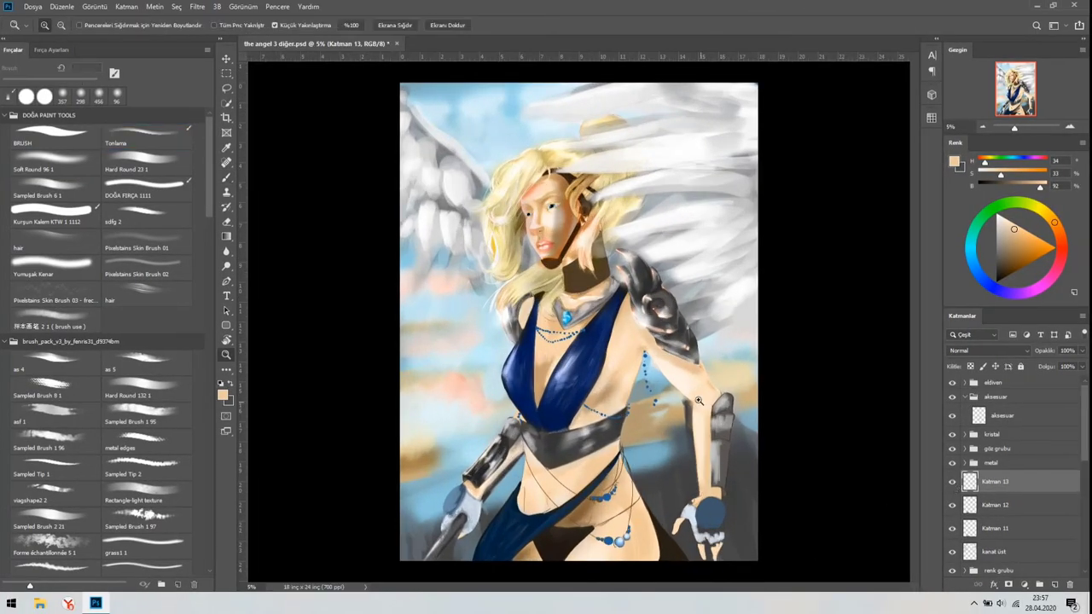
Paint a chain of blue beads along the sketched hip line on the aksesuar layer, using the BRUSH preset at 305 px
left_click(1001, 415)
left_click_drag(677, 588, 677, 486)
scroll(586, 448, "up", 1)
key("x")
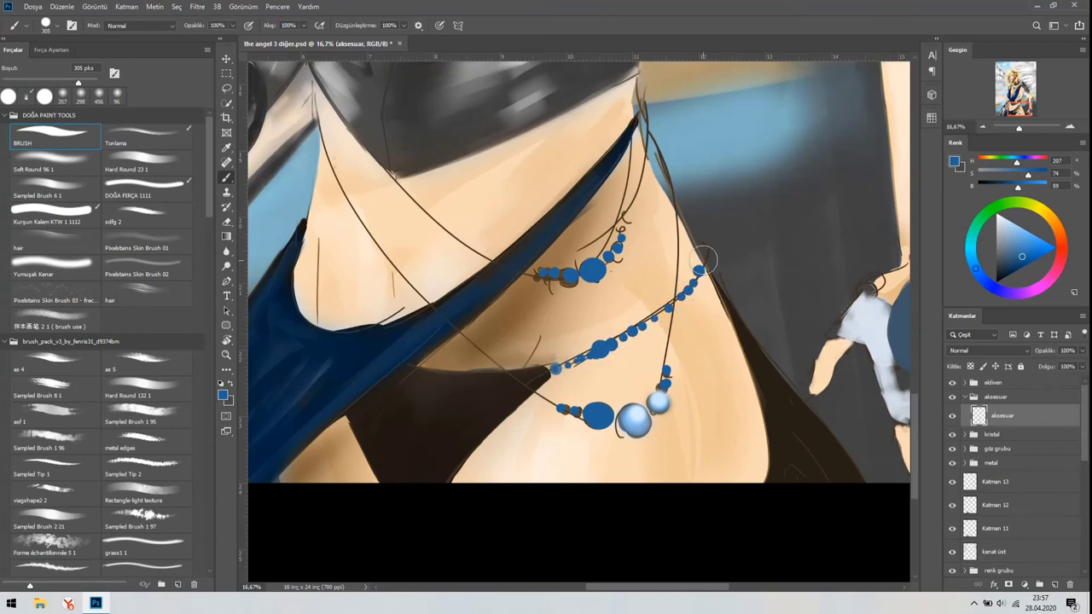
Try painting grey chain links along the sketched line across the belly on a new layer named zincir, using Tonlama at 97 px
scroll(705, 260, "down", 3)
scroll(584, 224, "up", 2)
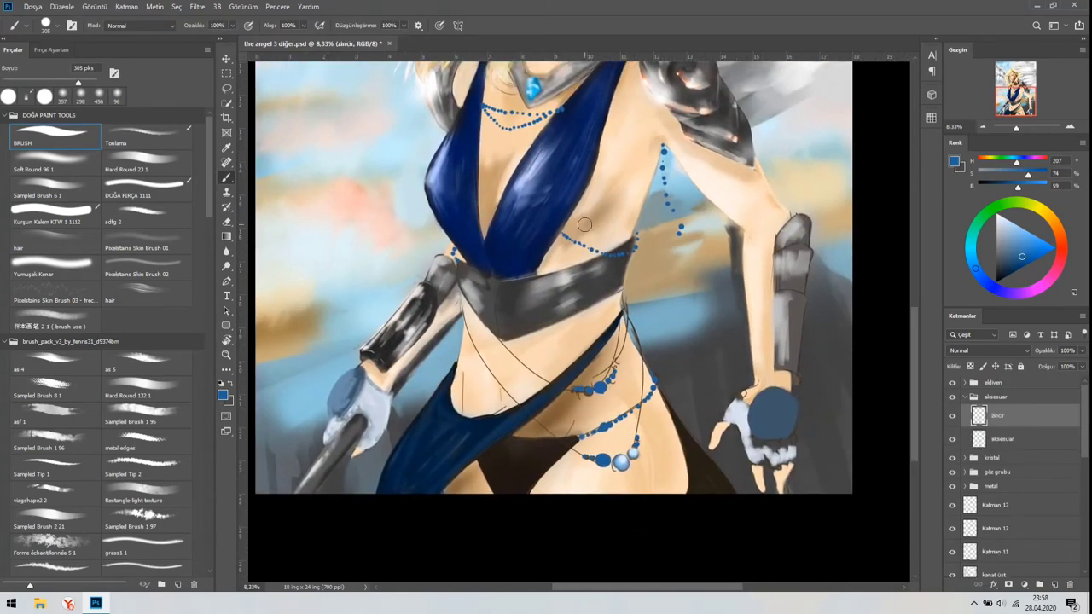
scroll(456, 286, "up", 3)
key("period")
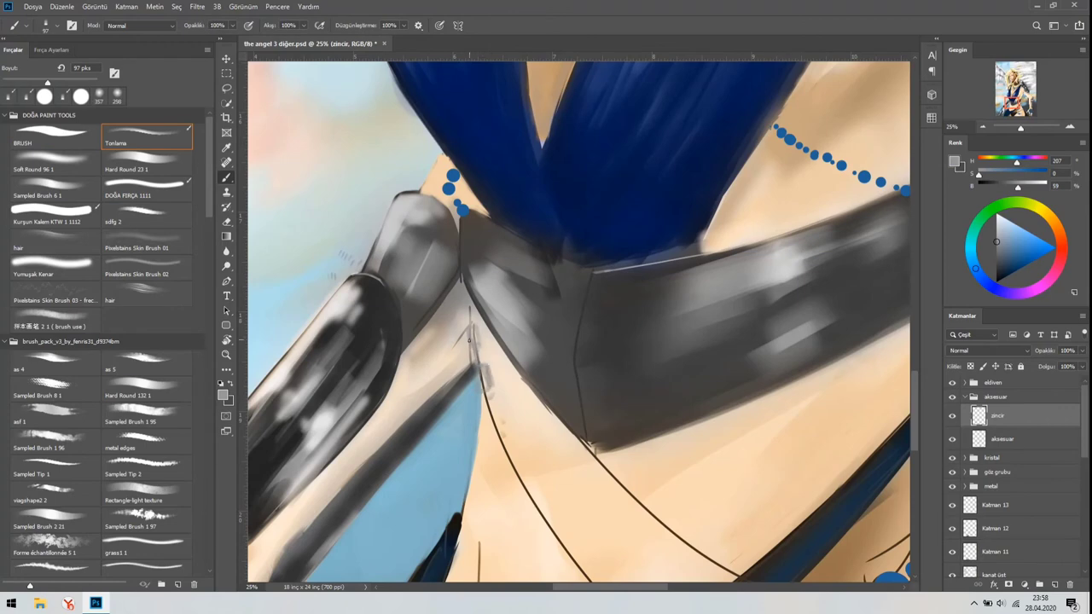
left_click_drag(503, 452, 449, 378)
left_click_drag(503, 450, 441, 373)
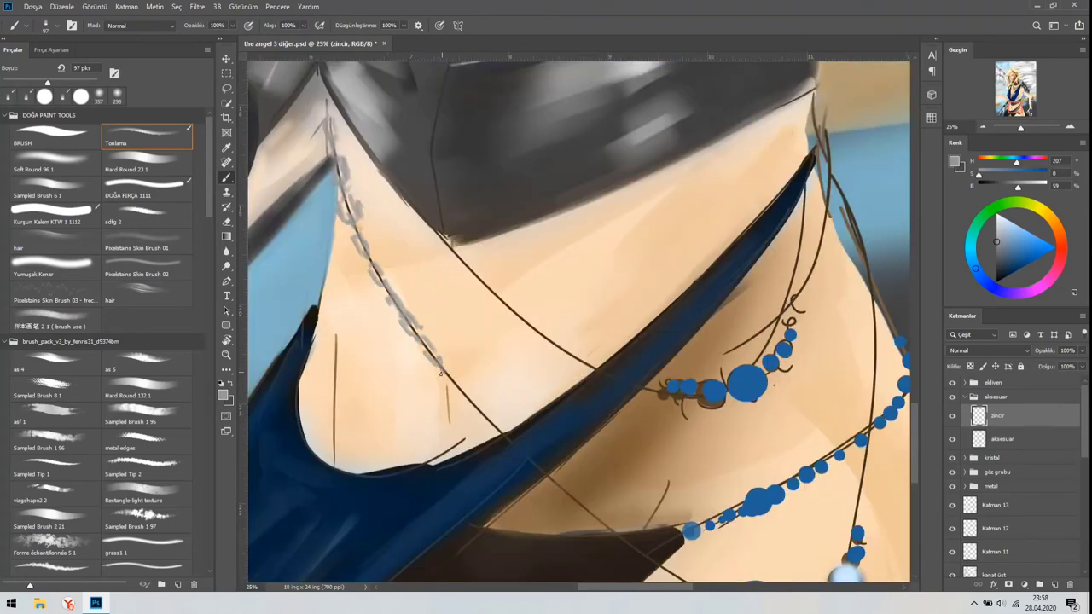
left_click_drag(534, 475, 414, 325)
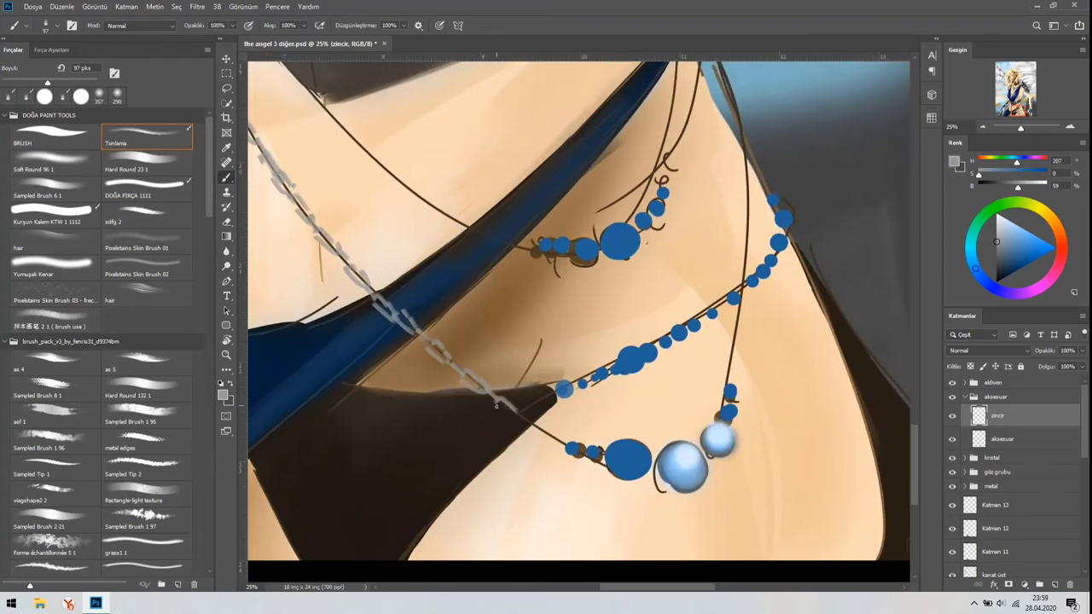
scroll(496, 405, "down", 4)
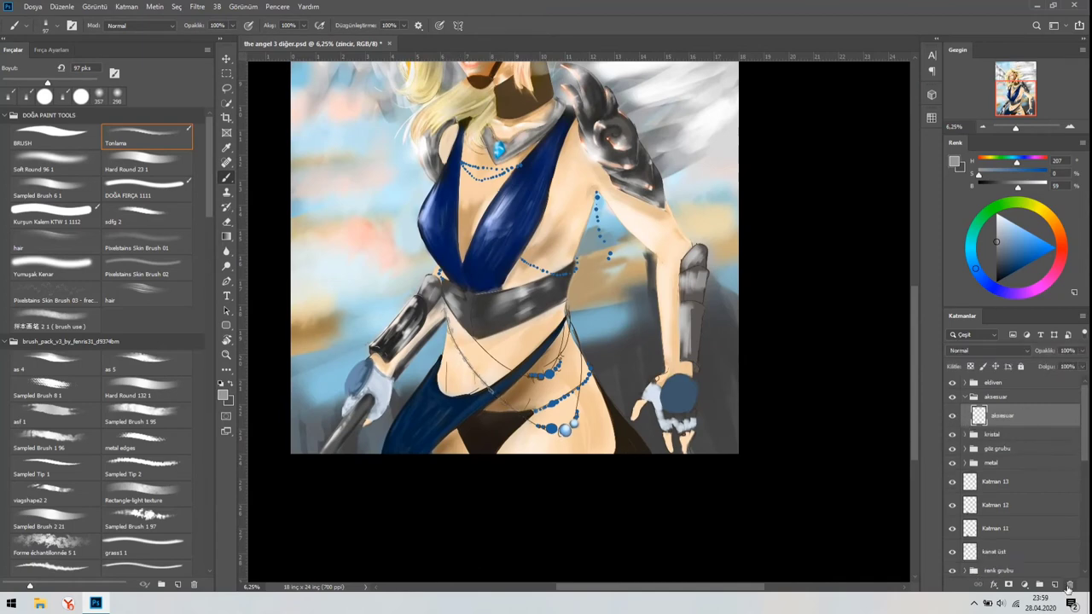
Paint a light grey dotted chain along the sketched belly line on new layer Katman 25, using the BRUSH preset at 97 px
scroll(511, 341, "up", 3)
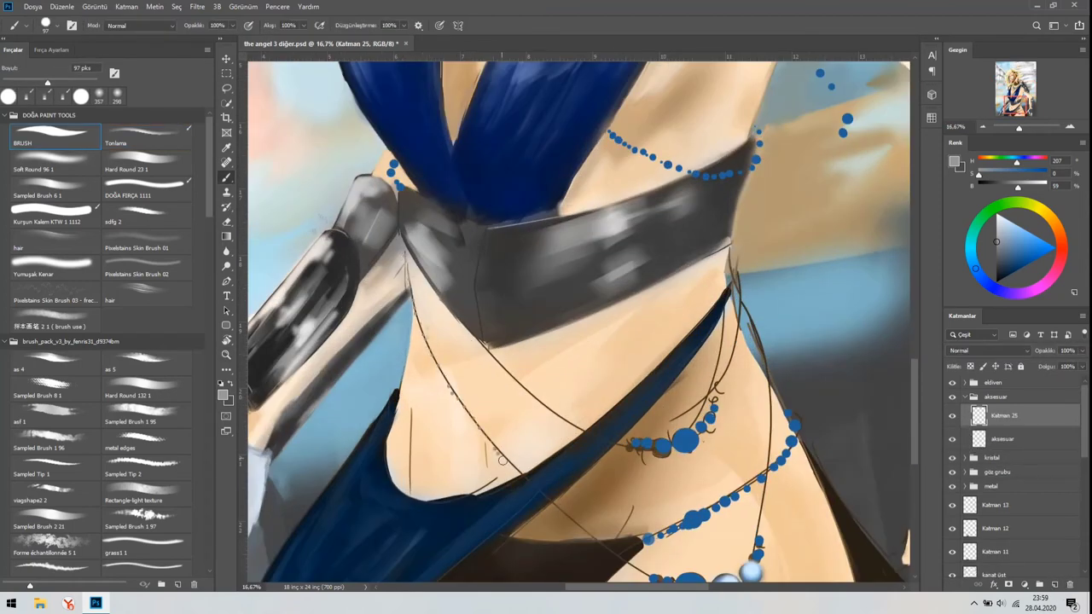
left_click_drag(535, 484, 412, 263)
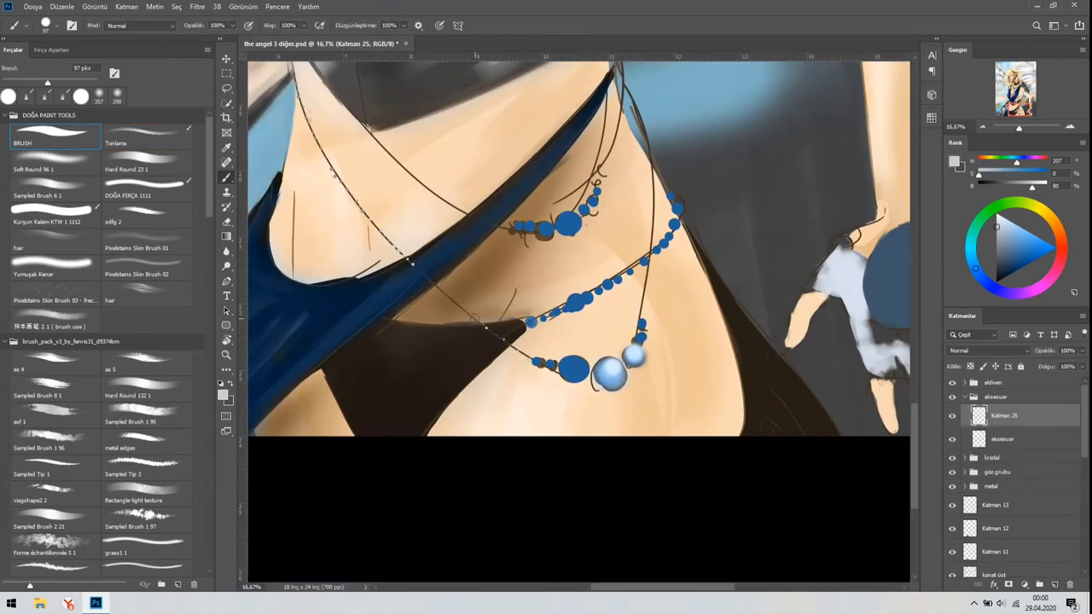
scroll(475, 317, "up", 3)
left_click(429, 355, "ctrl")
scroll(381, 215, "down", 3)
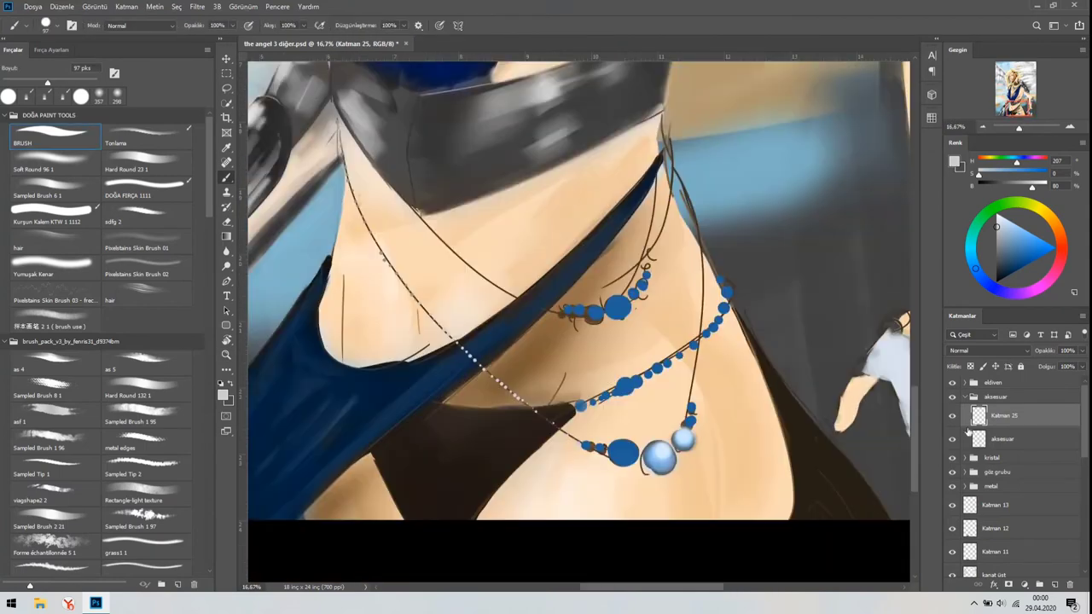
Paint out the sketched strings around the belly chain and hip beads with sampled skin tones on Katman 13, using Soft Round 96 at 468 px
left_click(381, 215, "alt")
left_click(356, 205, "ctrl")
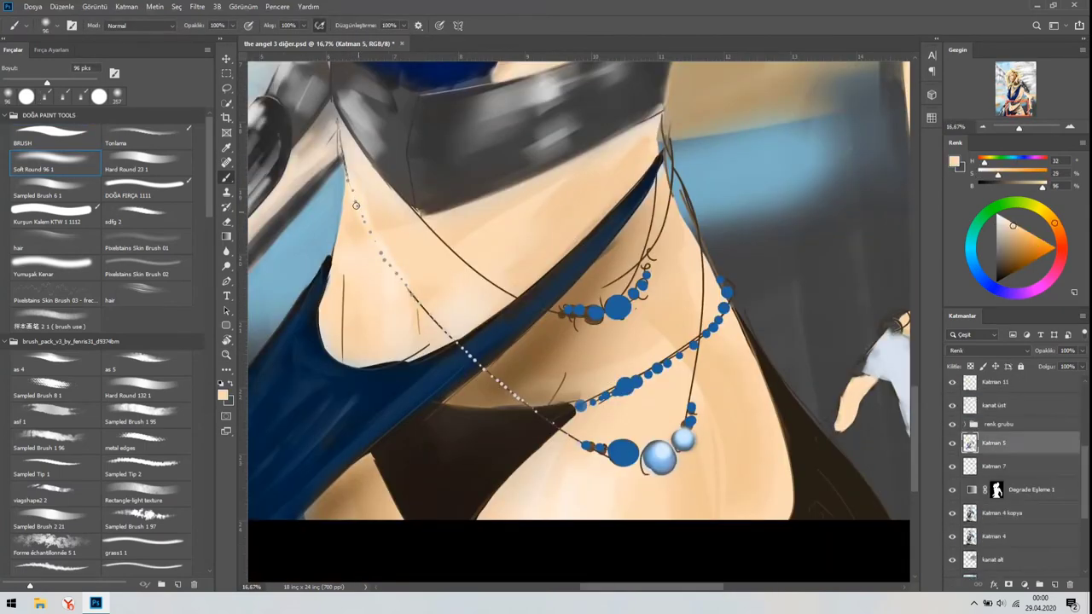
left_click(363, 211, "ctrl")
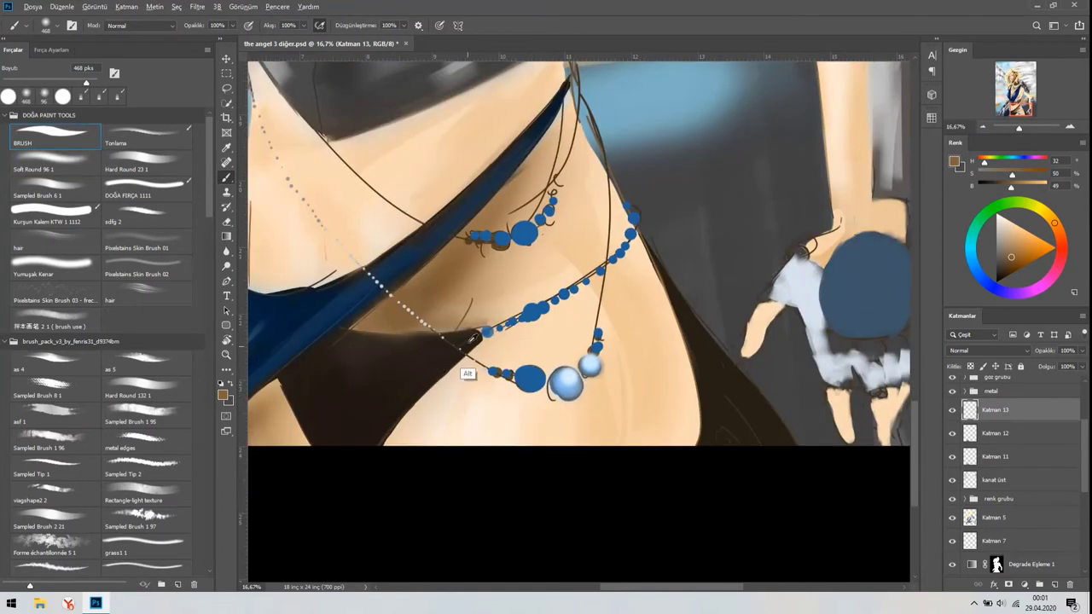
left_click_drag(451, 370, 357, 295)
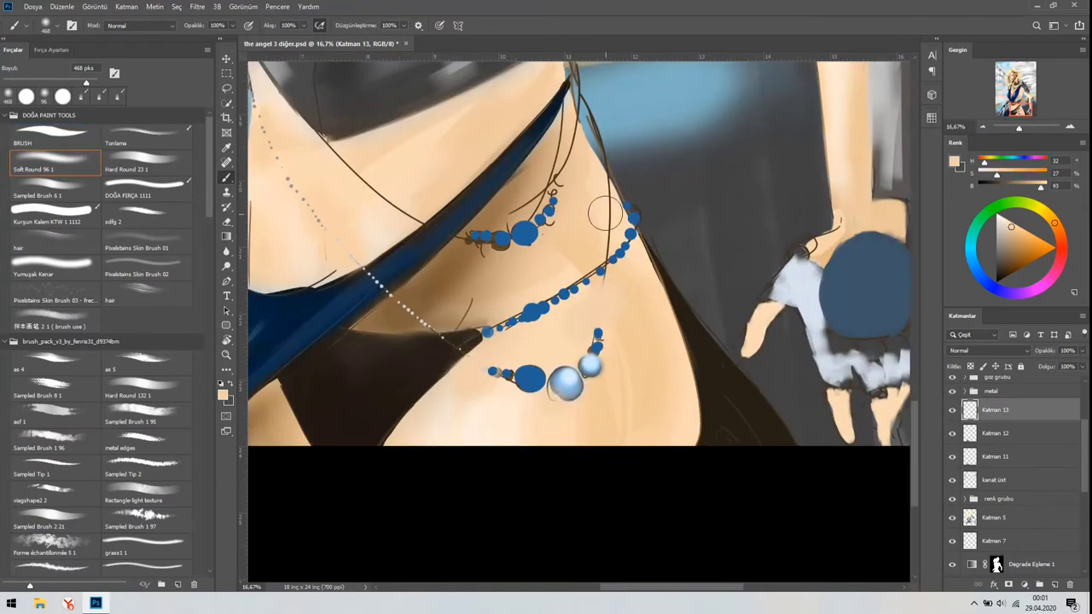
left_click_drag(605, 213, 582, 265)
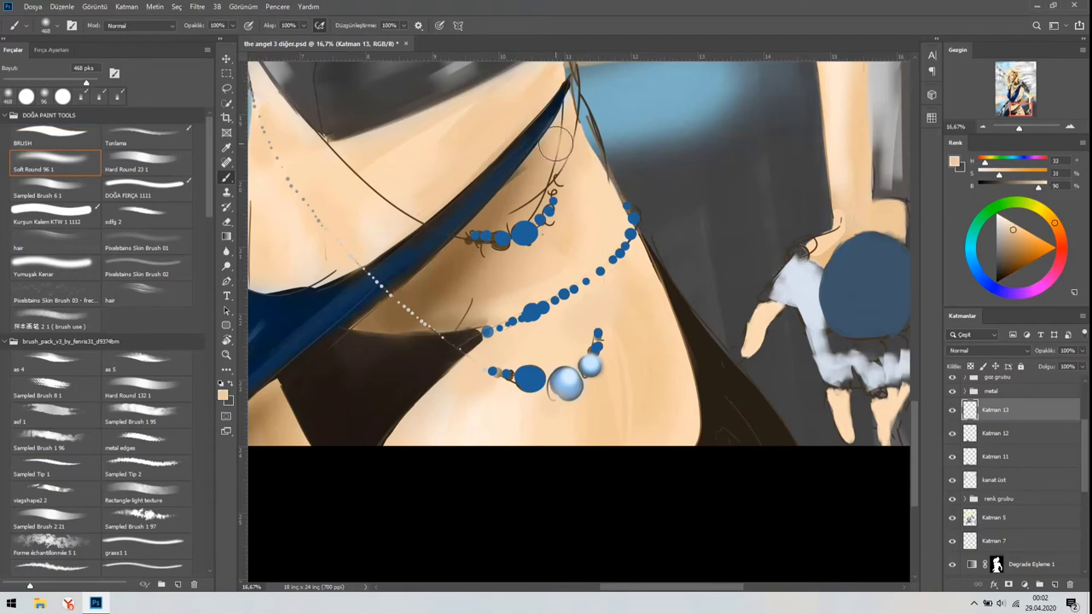
left_click(398, 182, "alt")
left_click_drag(530, 140, 589, 204)
Clean up the sketch lines along the outer hip and thigh with sampled skin tone, using the Tonlama brush at 300 px
key("comma")
scroll(634, 293, "down", 5)
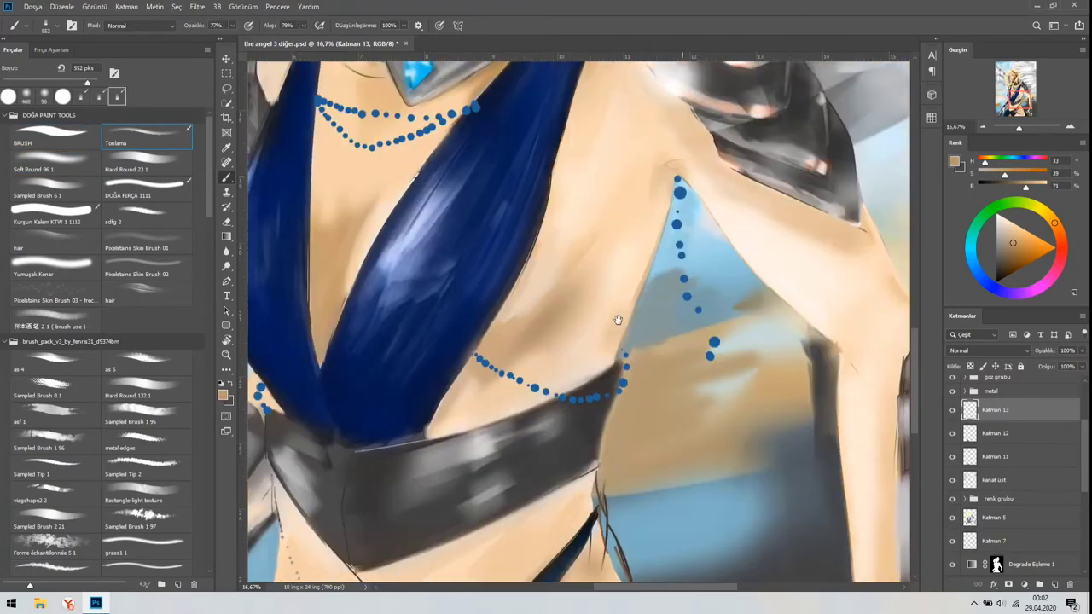
scroll(617, 316, "up", 10)
scroll(589, 324, "down", 8)
left_click(571, 338, "alt")
scroll(570, 338, "up", 2)
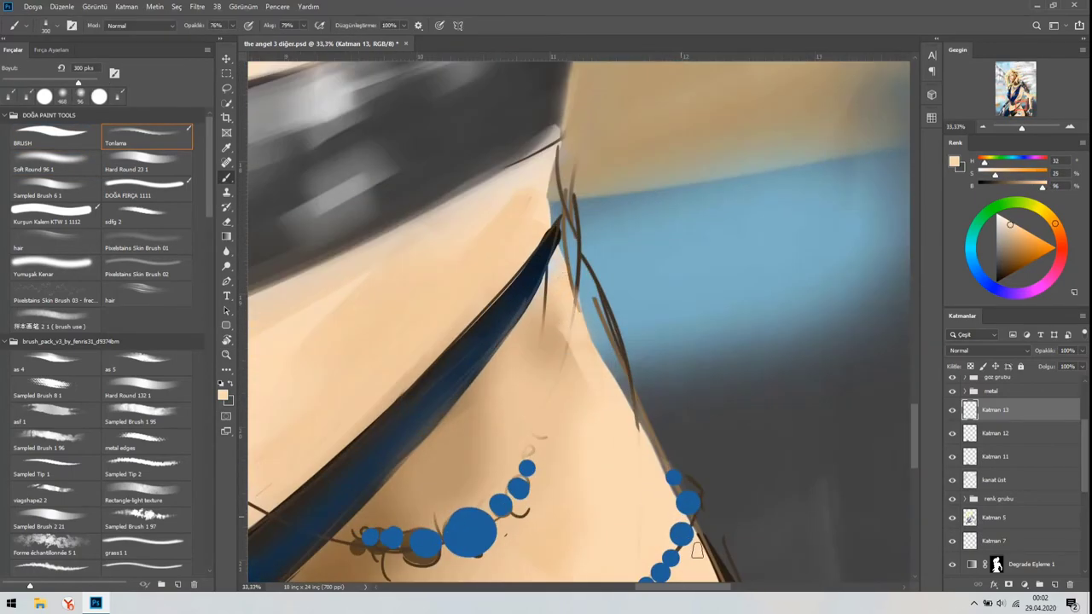
left_click_drag(697, 550, 555, 294)
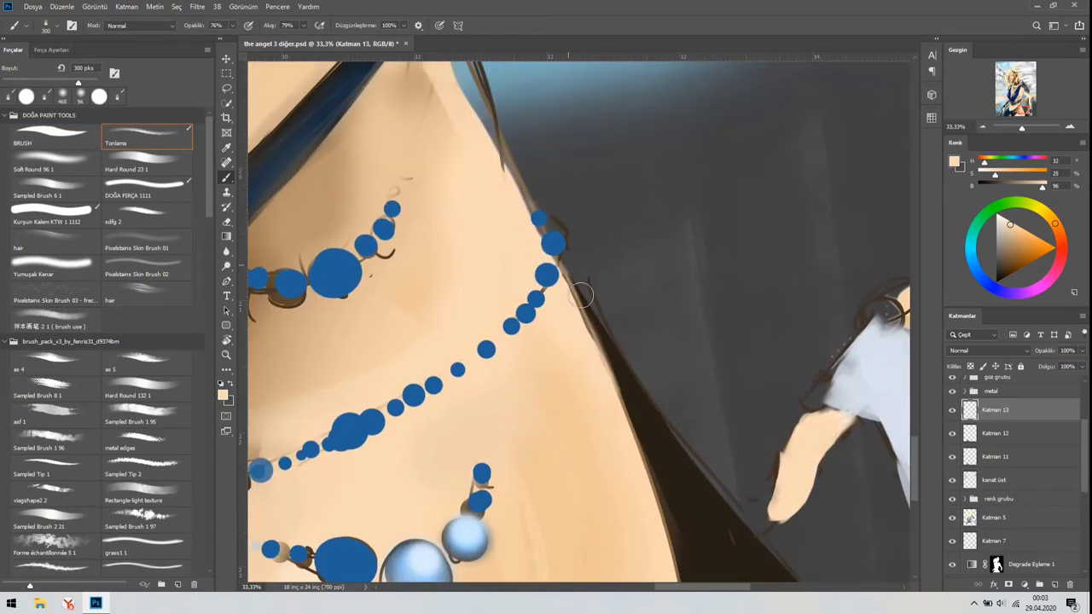
left_click_drag(357, 368, 526, 382)
Cover the sketched outlines around the upper hip beads with sampled skin browns, using Soft Round 96 at about 197 px
left_click(483, 267, "alt")
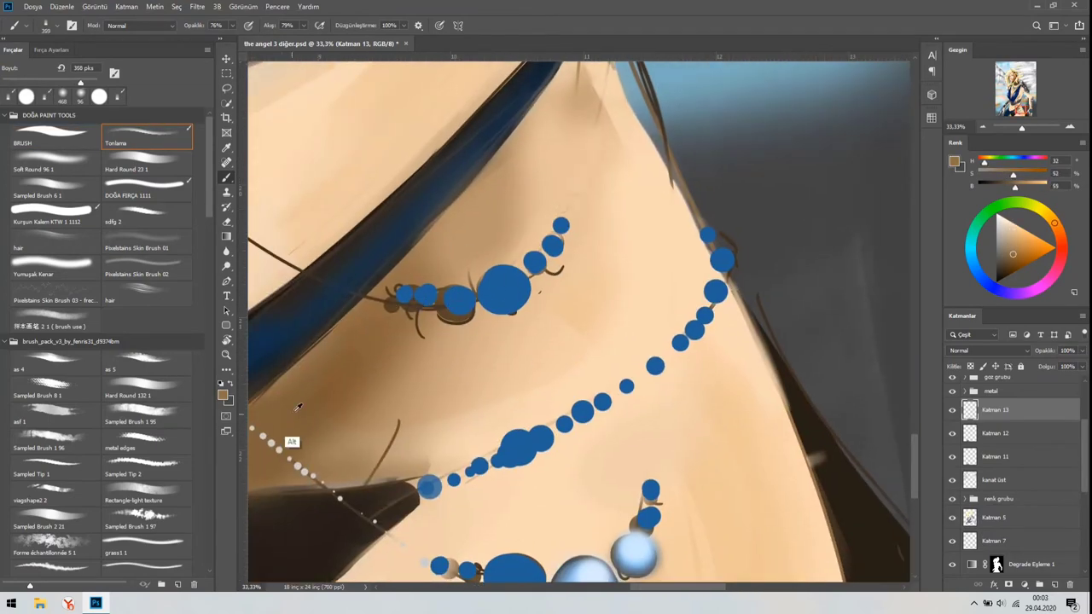
left_click(483, 381, "alt")
key("period")
left_click_drag(537, 285, 405, 316)
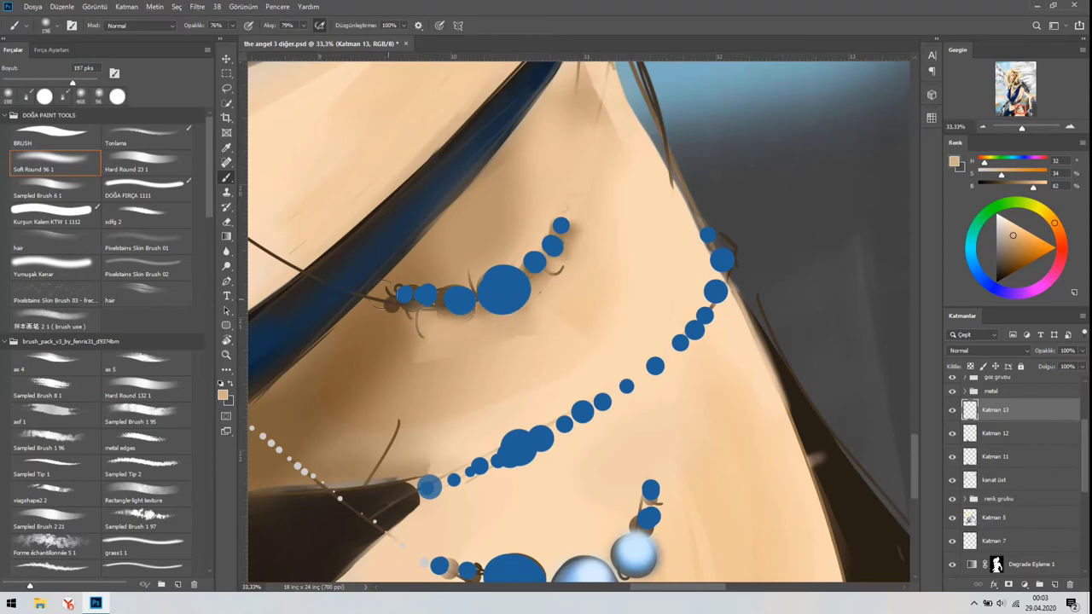
left_click(384, 290, "alt")
scroll(383, 290, "down", 3)
scroll(463, 388, "up", 2)
key("comma")
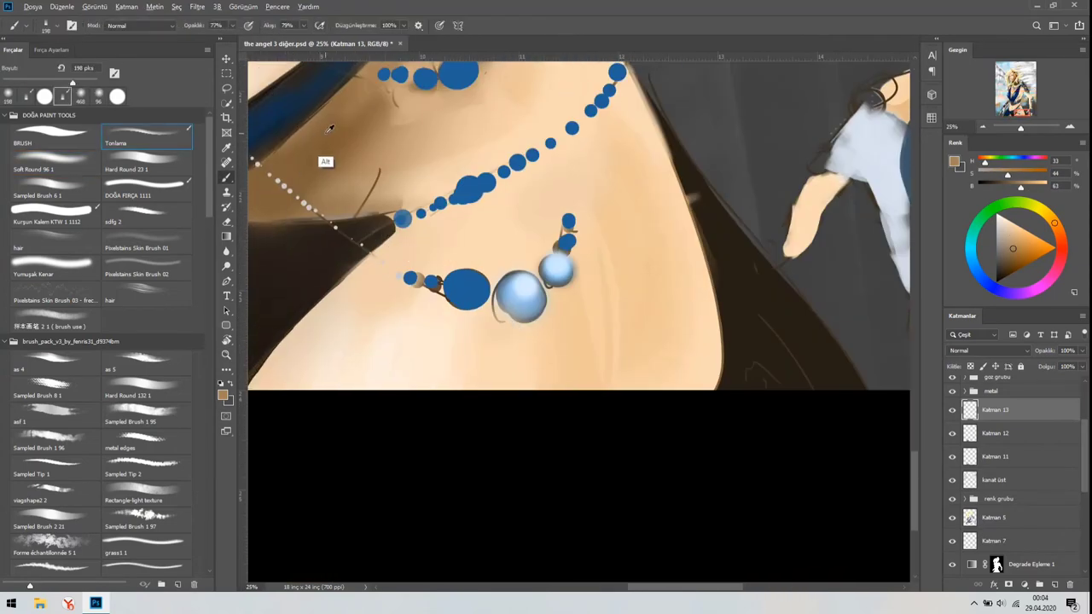
Shade the large pearl bead darker and paint brown shadows under the lower hip beads on Katman 13, using Tonlama at 460 px
key("alt+bracketleft")
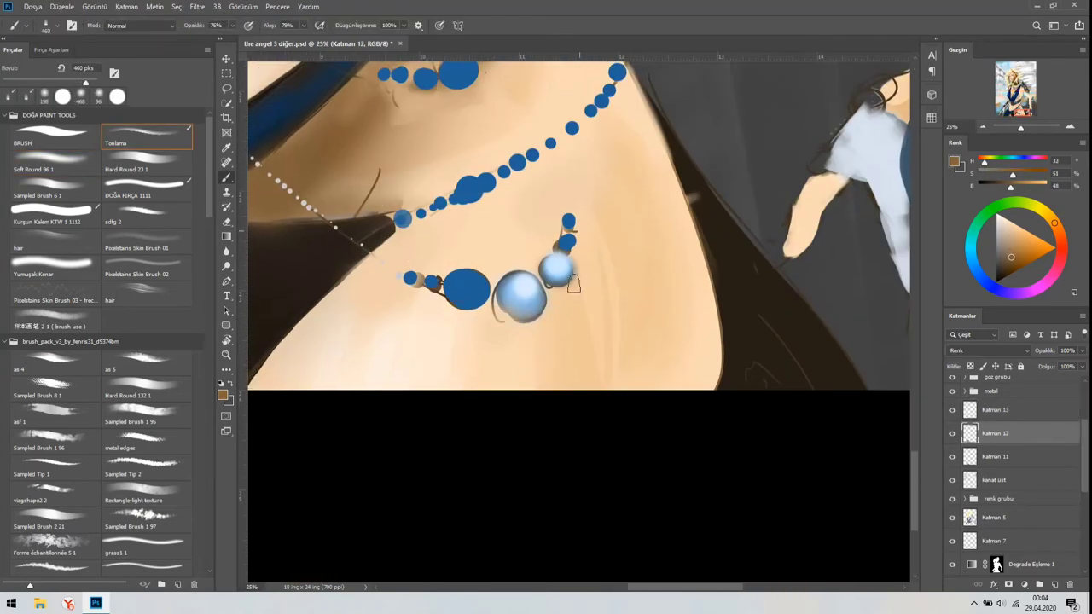
key("alt+bracketright")
key("comma")
mouse_move(514, 322)
left_mouse_down()
mouse_move(517, 303)
mouse_move(506, 297)
left_mouse_up()
key("comma")
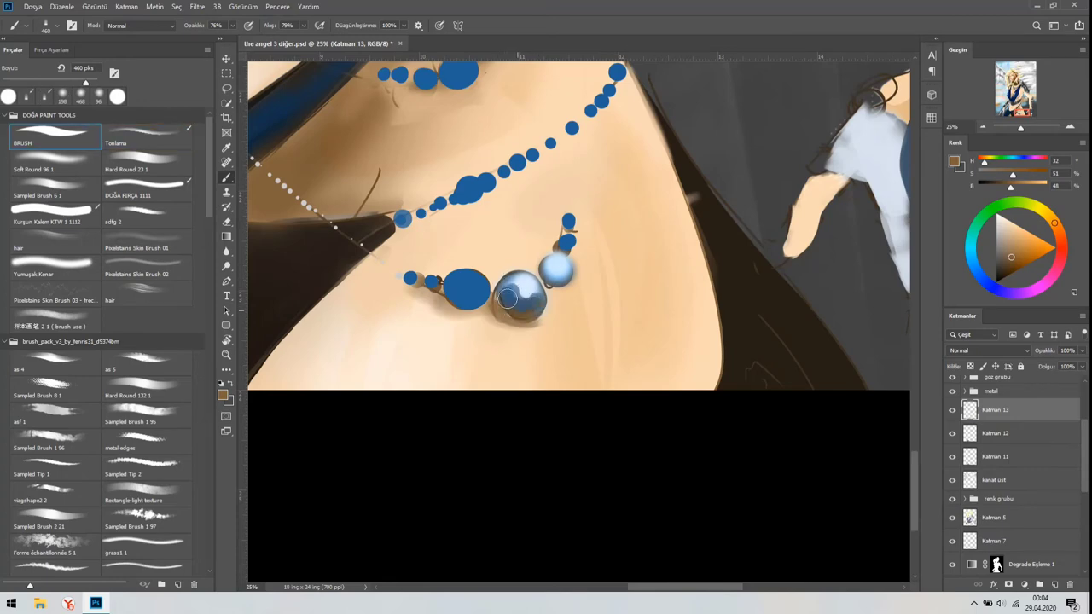
mouse_move(579, 290)
left_mouse_down()
mouse_move(538, 333)
mouse_move(511, 333)
left_mouse_up()
key("comma")
left_click_drag(577, 261, 521, 324)
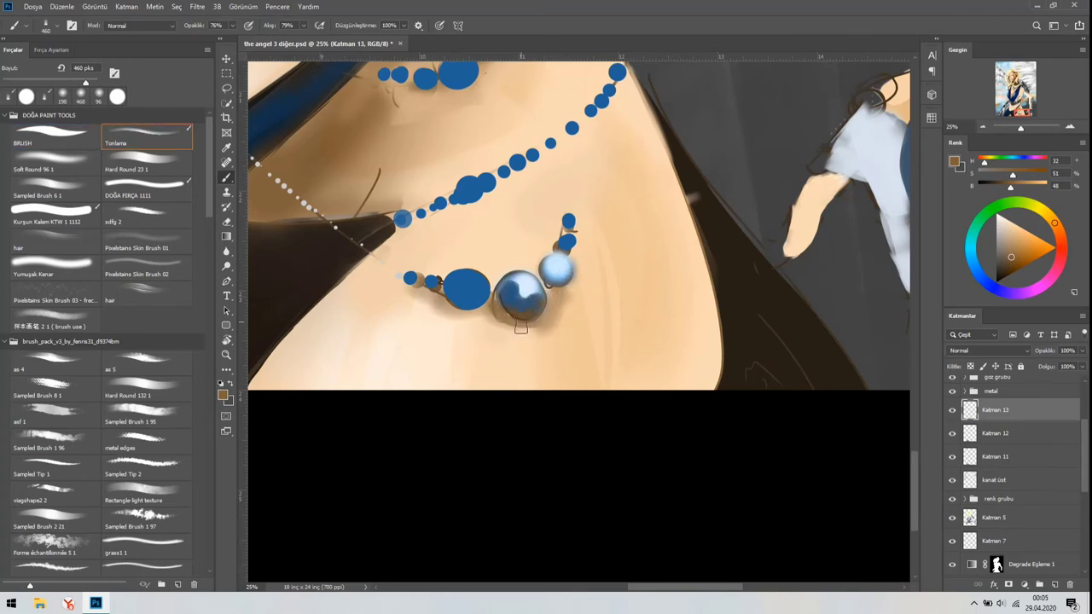
Paint soft brown shadows under the lower part of the belly chain on Katman 13, using Soft Round 96 at 276 px
left_click(510, 345, "alt")
key("b")
scroll(510, 345, "down", 2)
scroll(528, 311, "up", 3)
left_click(529, 311, "alt")
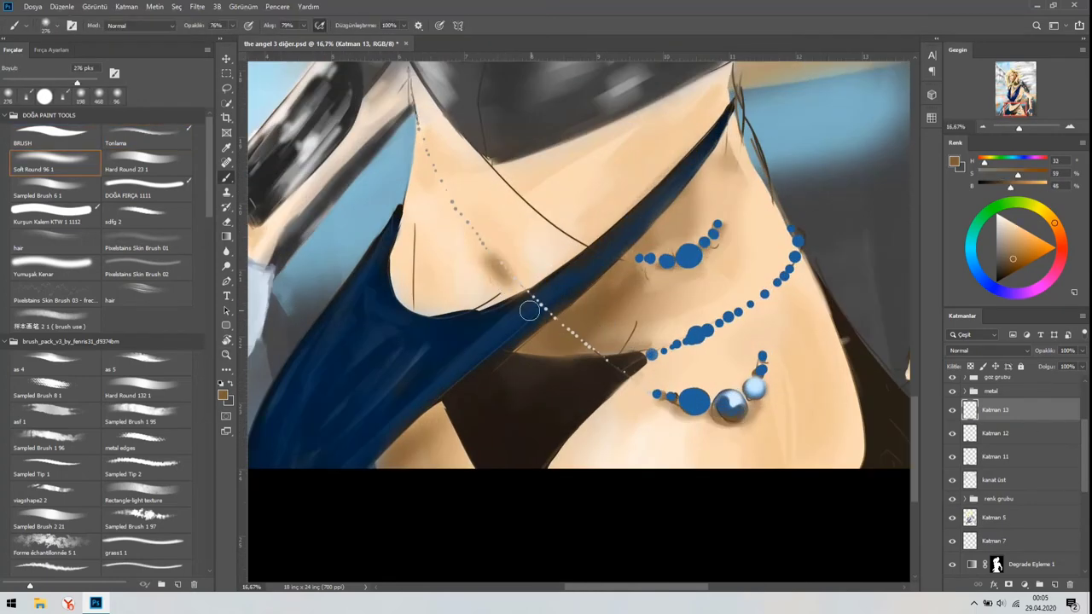
scroll(503, 261, "up", 3)
left_click(518, 256, "alt")
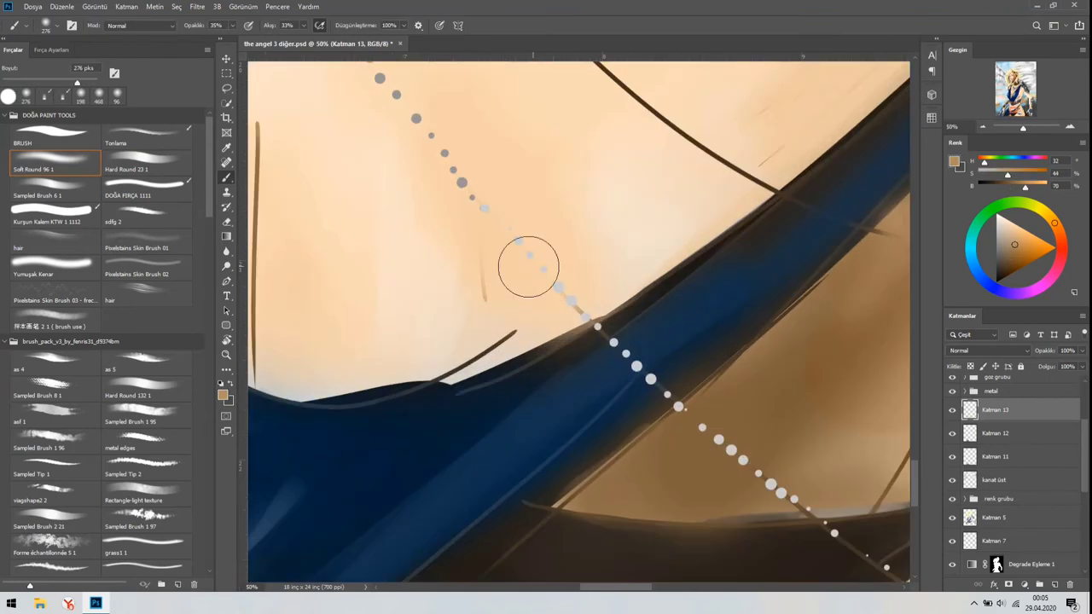
key("5")
key("7")
left_click(560, 269, "alt")
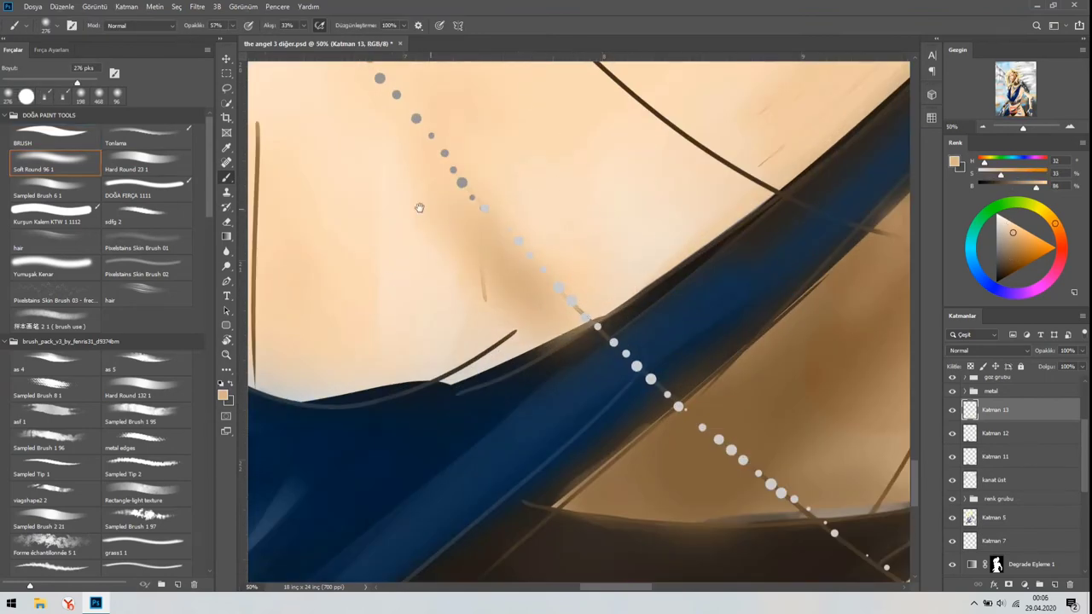
Extend the soft skin shading along the upper belly chain toward the waist, using Soft Round 96 at 276 px
left_click_drag(419, 207, 582, 362)
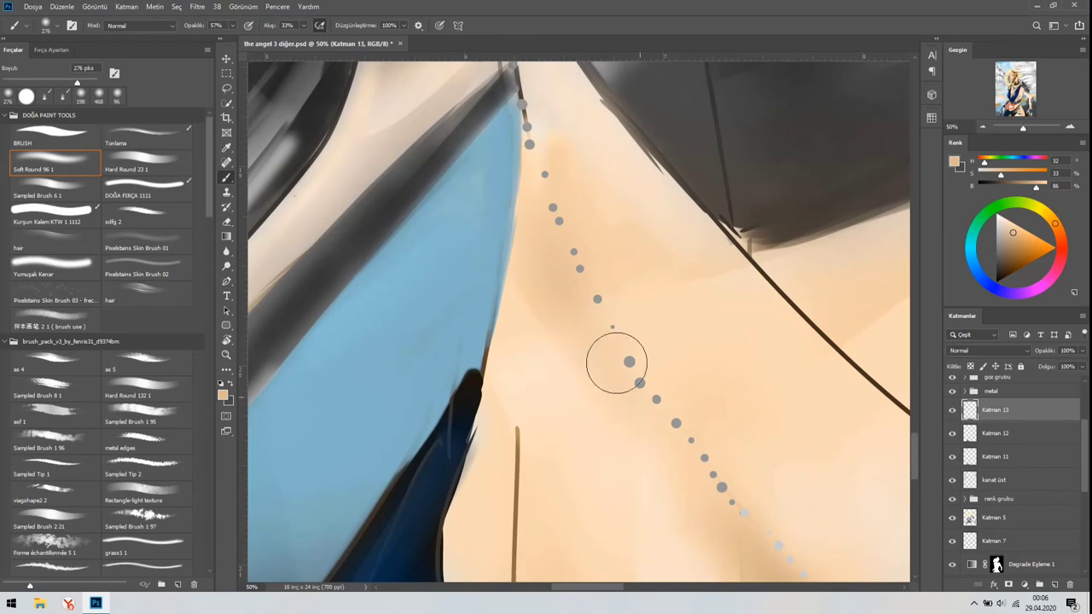
scroll(616, 362, "down", 3)
scroll(531, 299, "up", 3)
mouse_move(526, 102)
left_mouse_down()
mouse_move(619, 165)
mouse_move(674, 310)
mouse_move(499, 452)
mouse_move(457, 415)
mouse_move(532, 281)
left_mouse_up()
left_click(497, 448, "alt")
Cover the sketch lines on the belly above the blue drape with sampled skin tones on Katman 13, using the Tonlama brush
scroll(585, 213, "down", 2)
left_click_drag(282, 250, 469, 229)
left_click(469, 228, "alt")
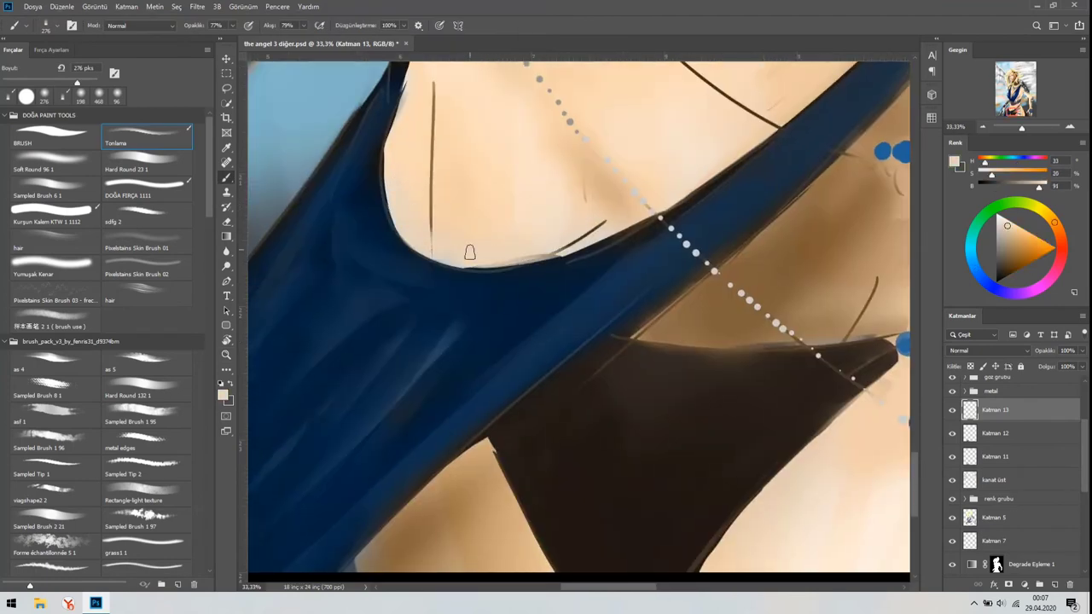
scroll(469, 253, "down", 3)
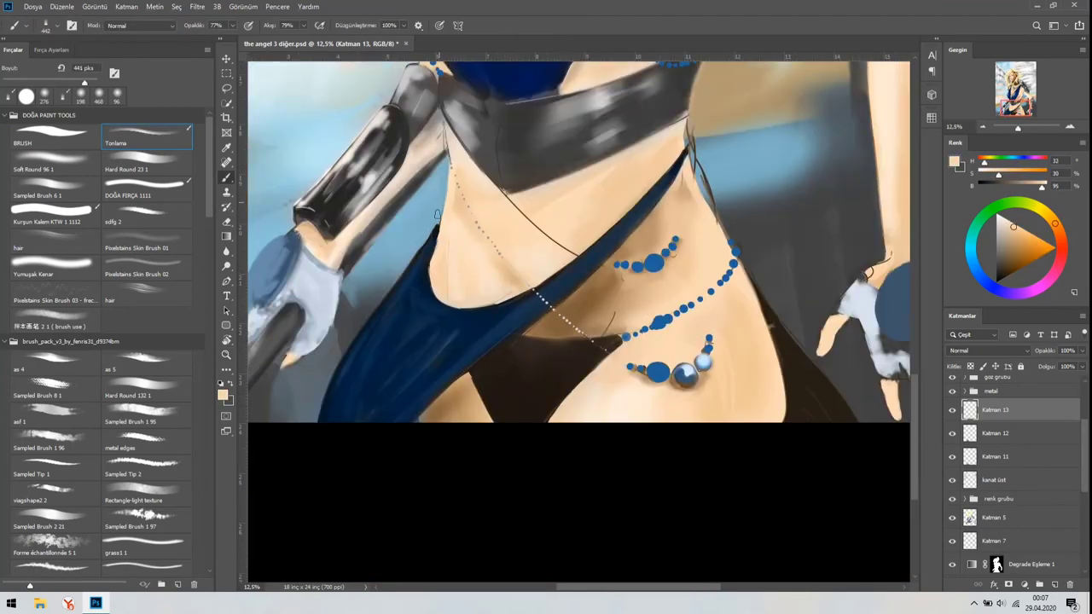
left_click(452, 247, "alt")
left_click_drag(463, 256, 518, 255)
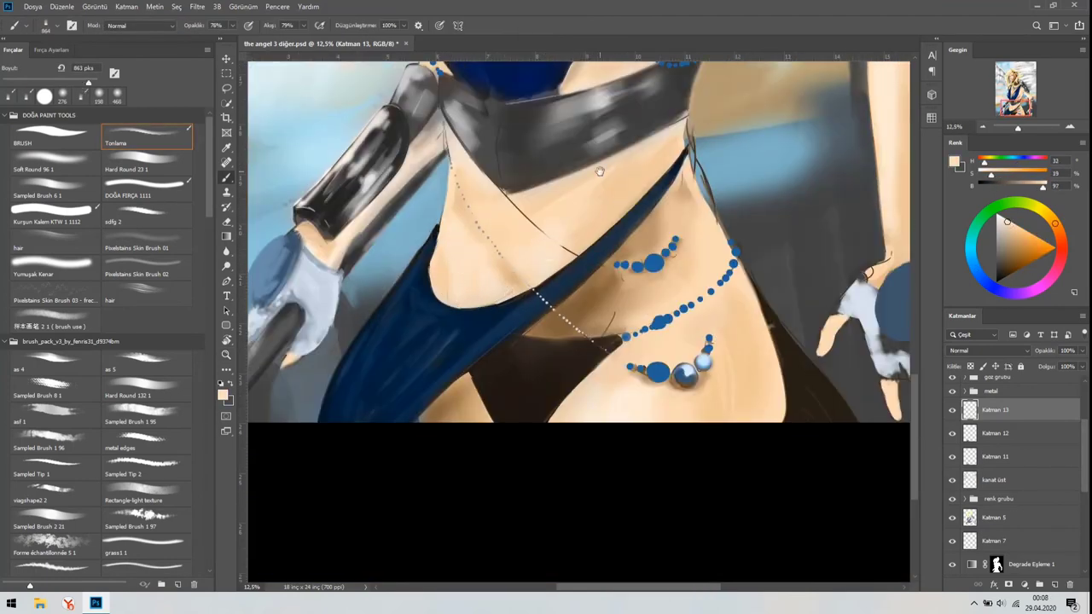
Select Katman 22 and paint sampled skin tone over the brown hip area beside the drape, using Tonlama at 449 px
left_click_drag(599, 171, 553, 291)
left_click(813, 462, "ctrl")
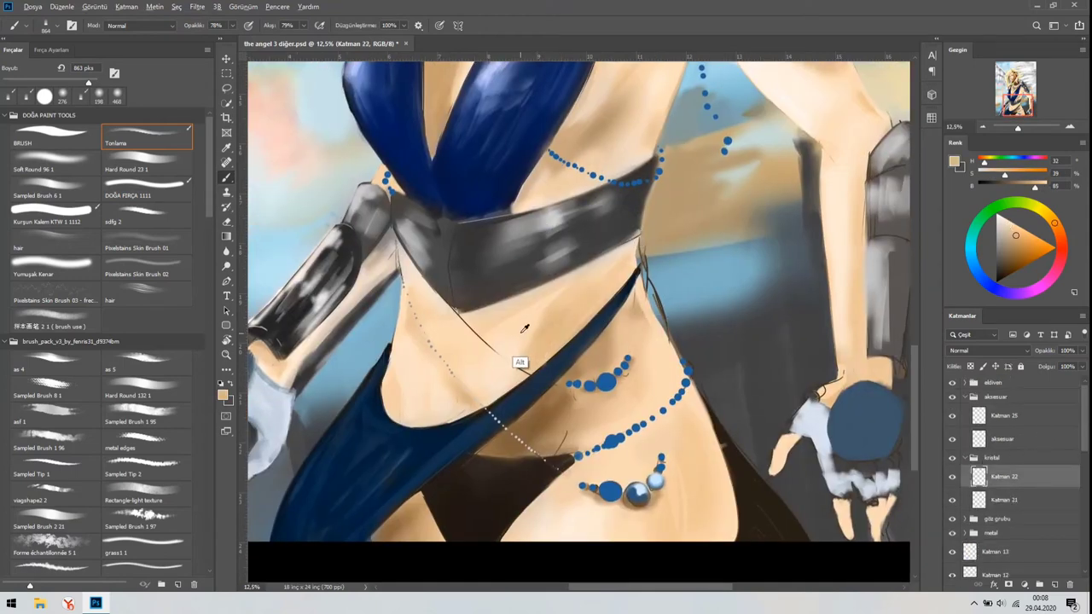
mouse_move(546, 409)
left_mouse_down()
mouse_move(563, 427)
mouse_move(590, 410)
left_mouse_up()
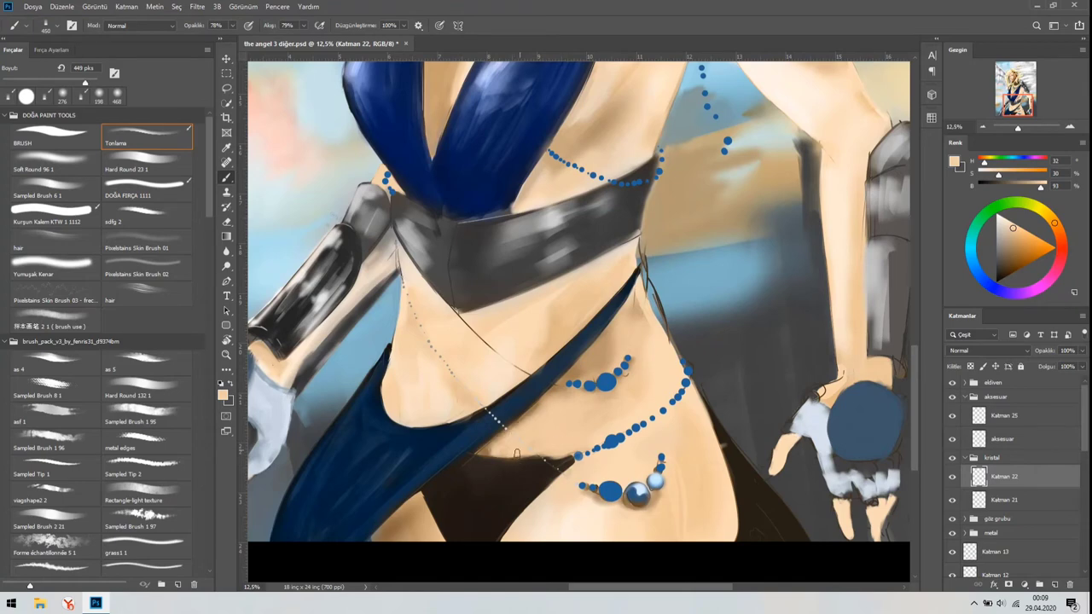
Add a new layer above the eldiven group and set its blend mode to Renk Parlaklığı
scroll(516, 453, "down", 3)
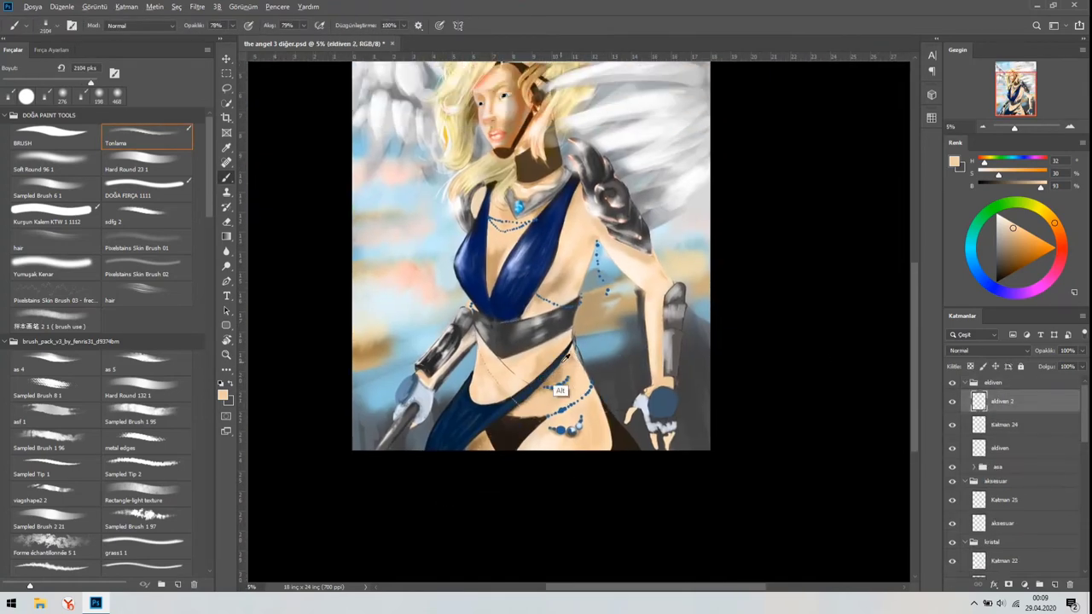
scroll(518, 68, "up", 3)
scroll(1015, 426, "down", 5)
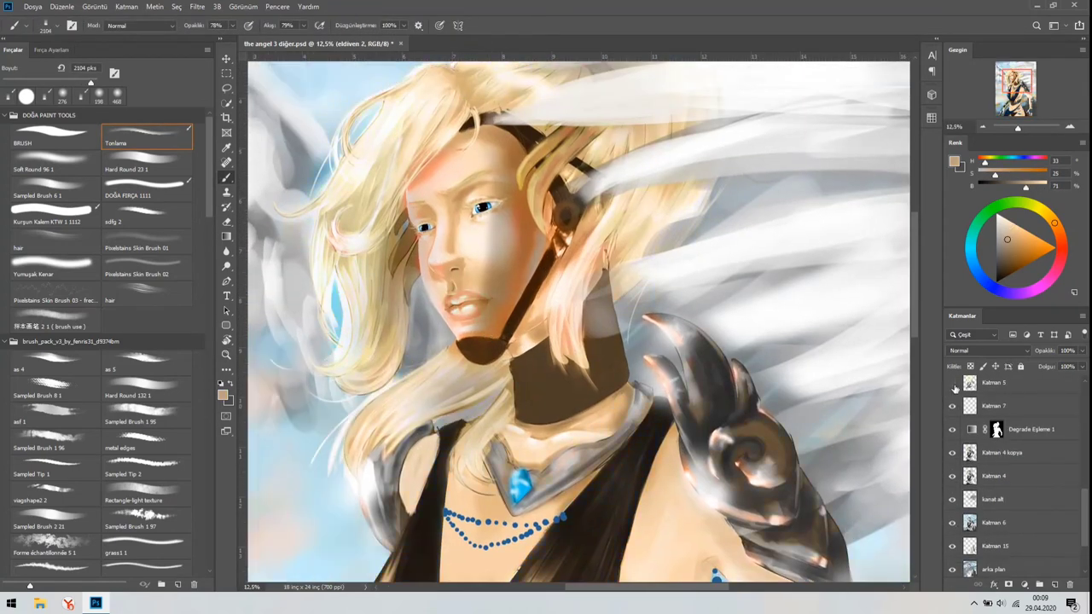
key("z")
key("ctrl+minus")
scroll(1015, 478, "down", 2)
left_click(989, 350)
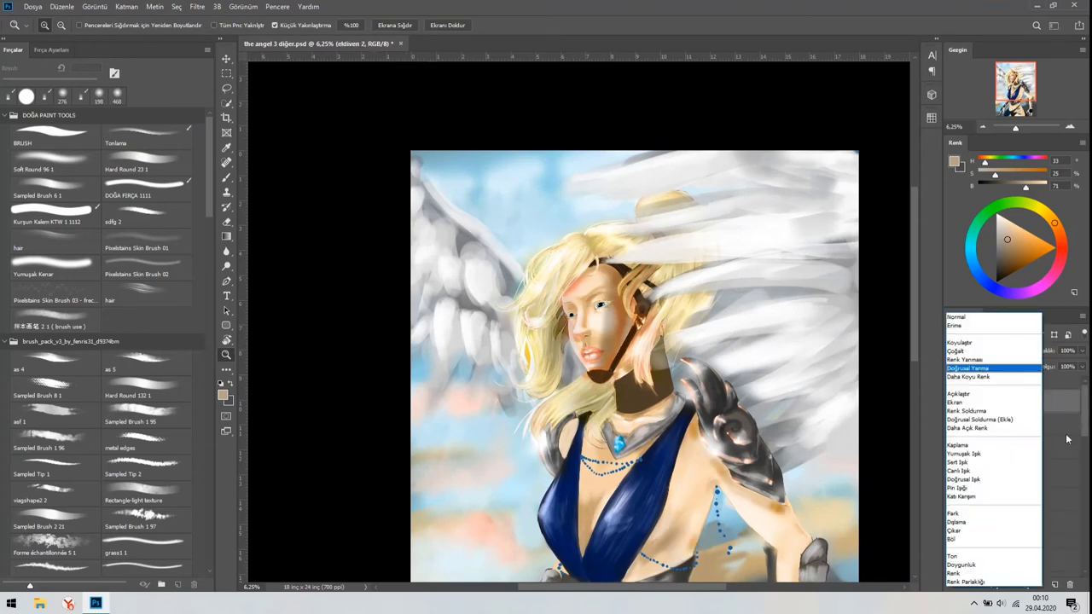
left_click(965, 581)
Try to paint a dark brown shadow over the hip below the drape on Katman 26, using Tonlama at 2956 px
key("b")
scroll(580, 461, "down", 3)
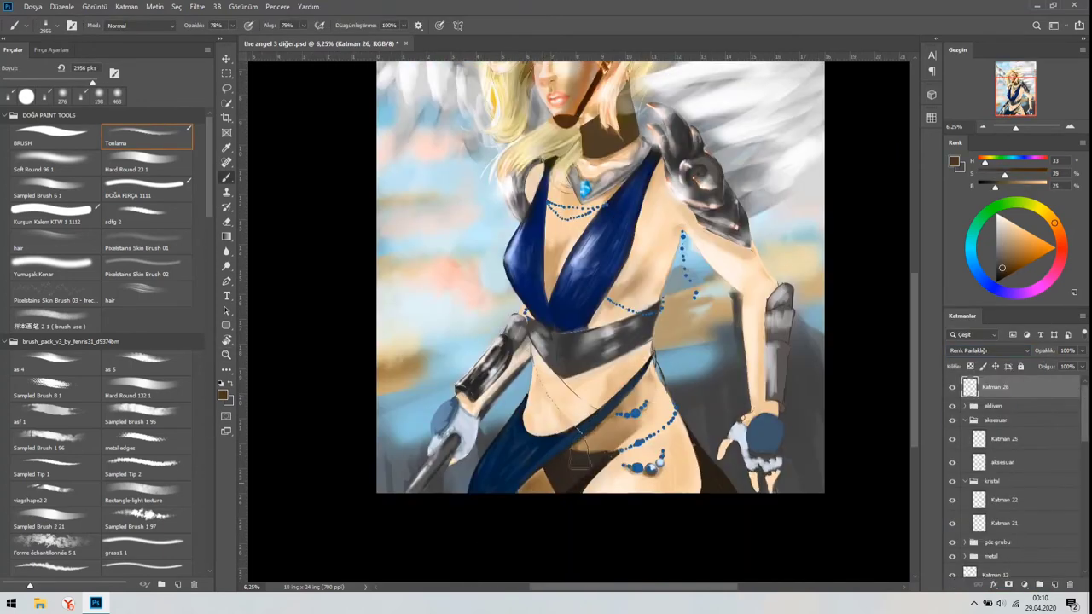
key("e")
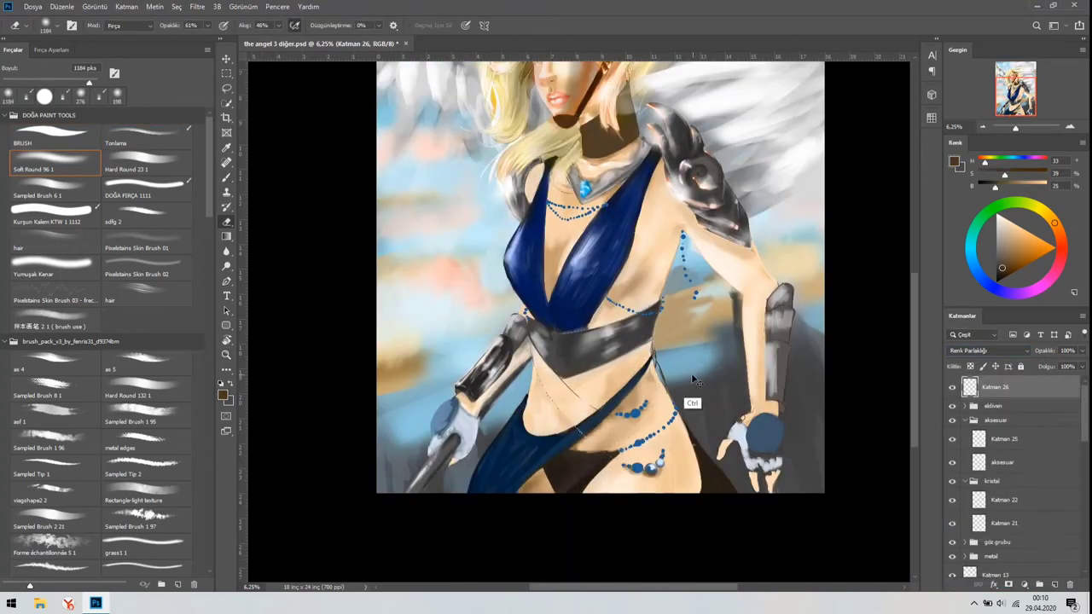
left_click_drag(680, 307, 626, 241)
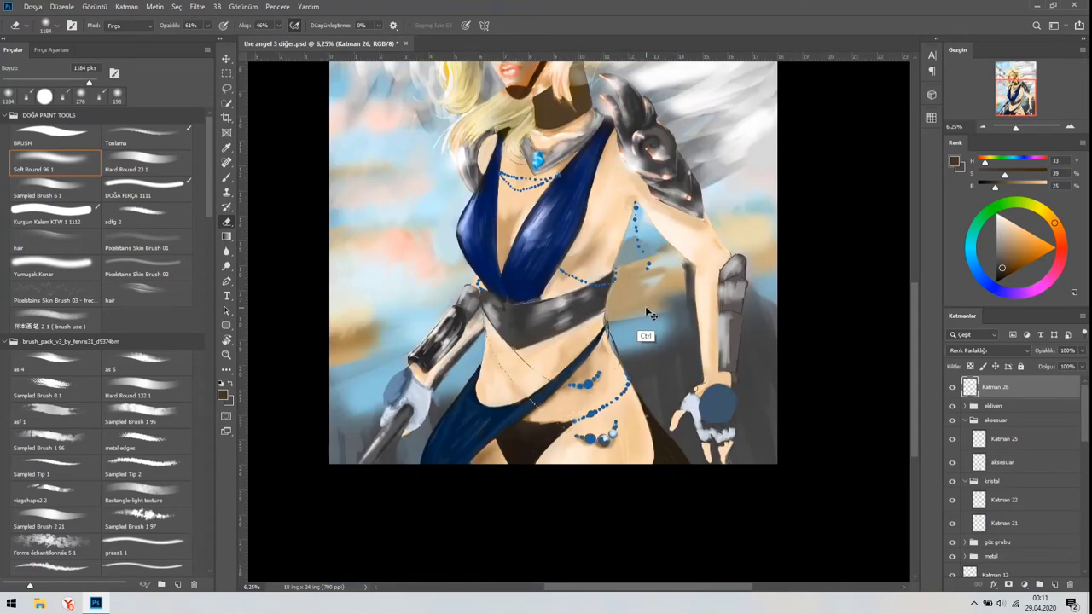
Select the skin below the drape with Quick Selection and brush a soft dark brown shadow there, using Soft Round 96 at 1414 px
key("ctrl+e")
key("z")
key("ctrl+0")
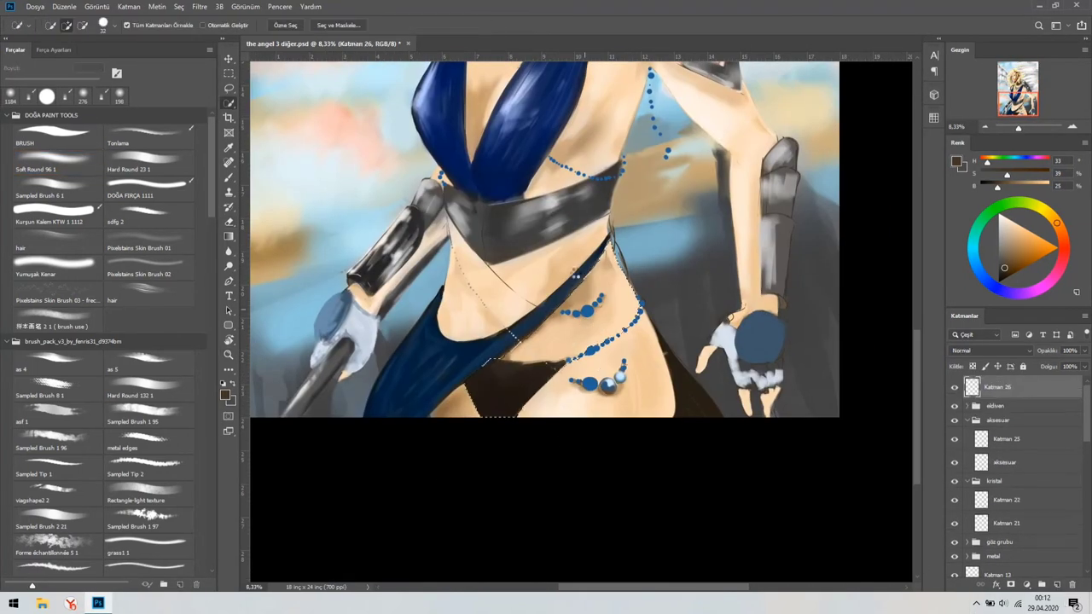
key("b")
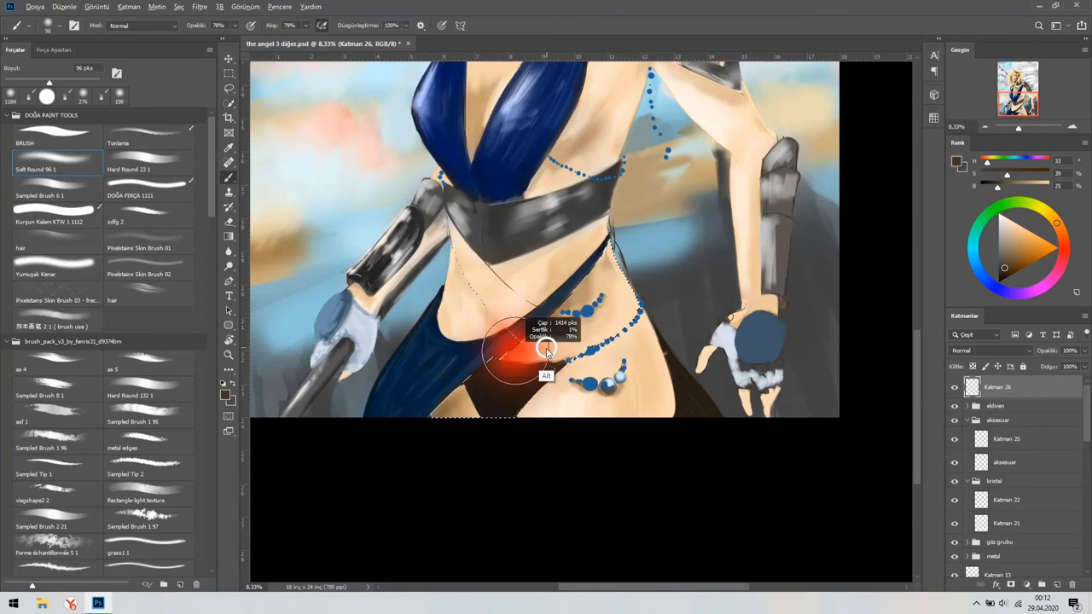
Set Katman 26's blend mode to Daha Koyu Renk and its opacity to 77%
left_click(990, 349)
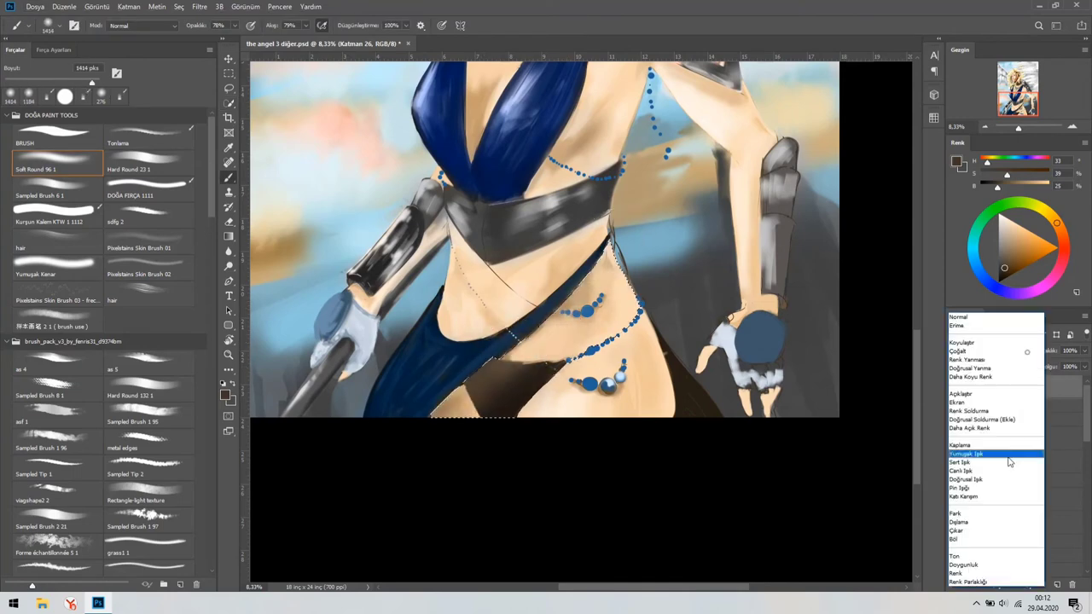
left_click(977, 376)
key("w")
right_click(639, 446)
key("Escape")
key("ctrl+minus")
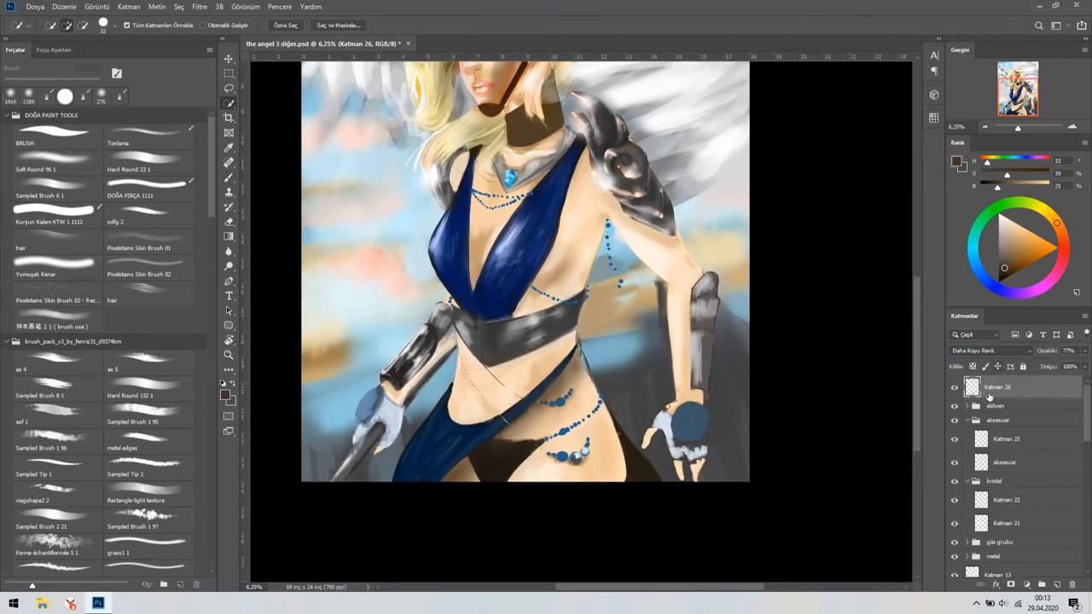
Move Katman 26 down to the accessory layers and collapse the aksesuar and kristal groups
left_click_drag(989, 386, 1005, 474)
left_click(1006, 481)
left_click(1029, 437)
left_click(966, 397)
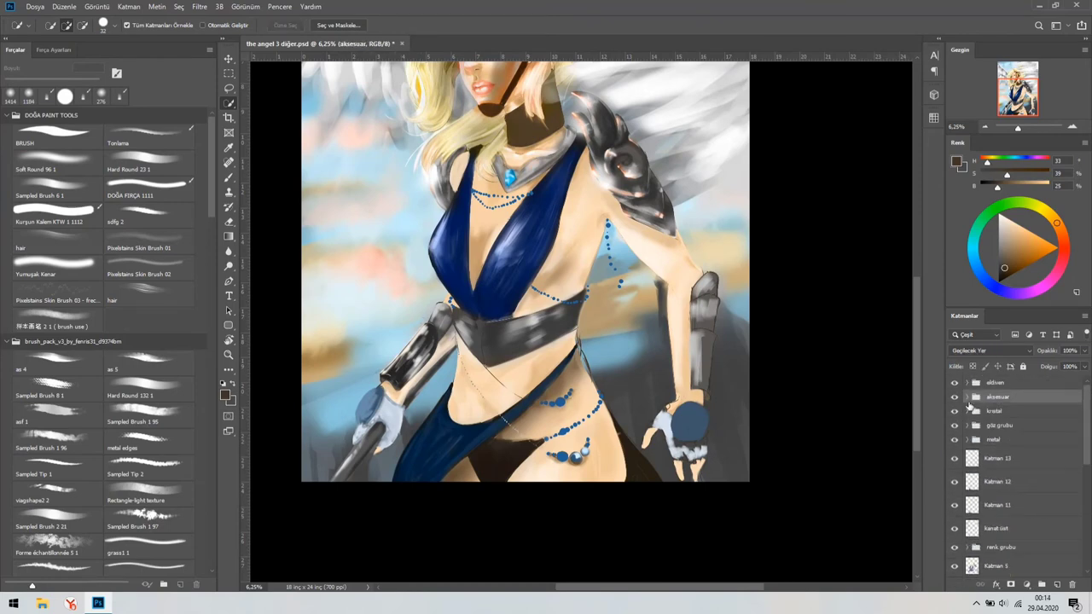
Check Katman 12 by toggling its visibility, then try to merge it with Katman 13
left_click(954, 482)
left_click(954, 482)
left_click(998, 482)
left_click(997, 505, "shift")
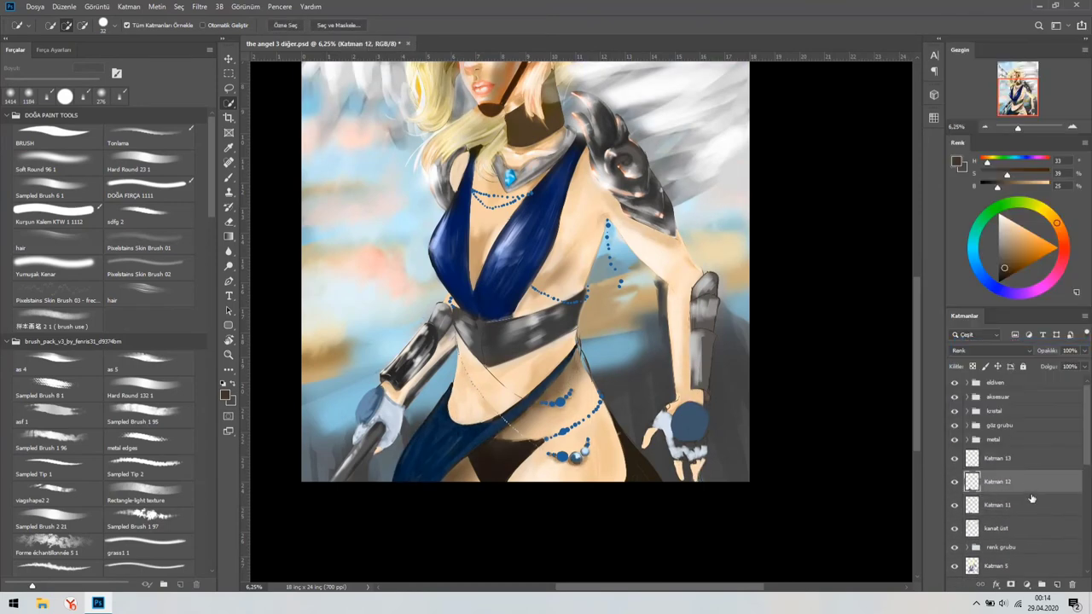
left_click(998, 458, "shift")
key("ctrl+e")
Undo the merge of Katman 12 and Katman 13
left_click_drag(821, 289, 817, 355)
key("ctrl+z")
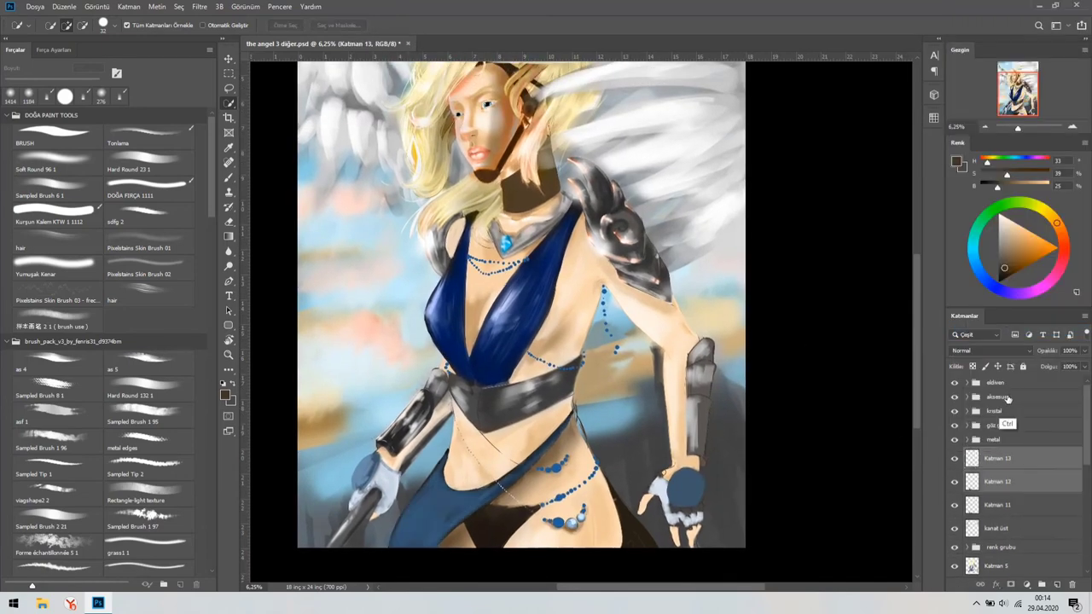
key("ctrl+z")
key("ctrl+z")
key("ctrl+z")
key("ctrl+z")
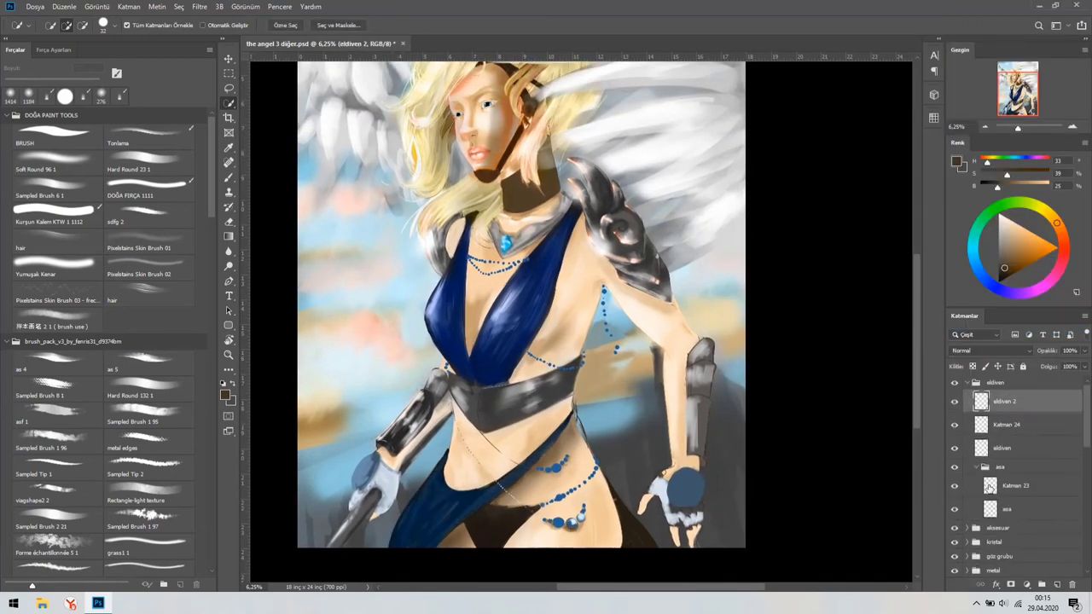
Move the asa group out of the eldiven group and select the kanat üst layer
key("ctrl+z")
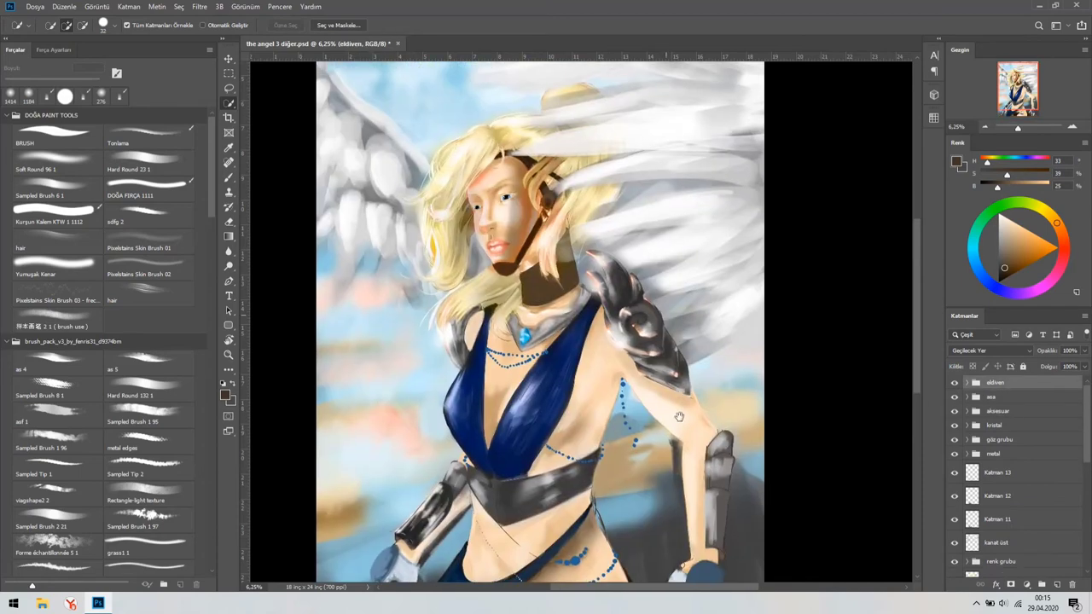
scroll(878, 449, "up", 1)
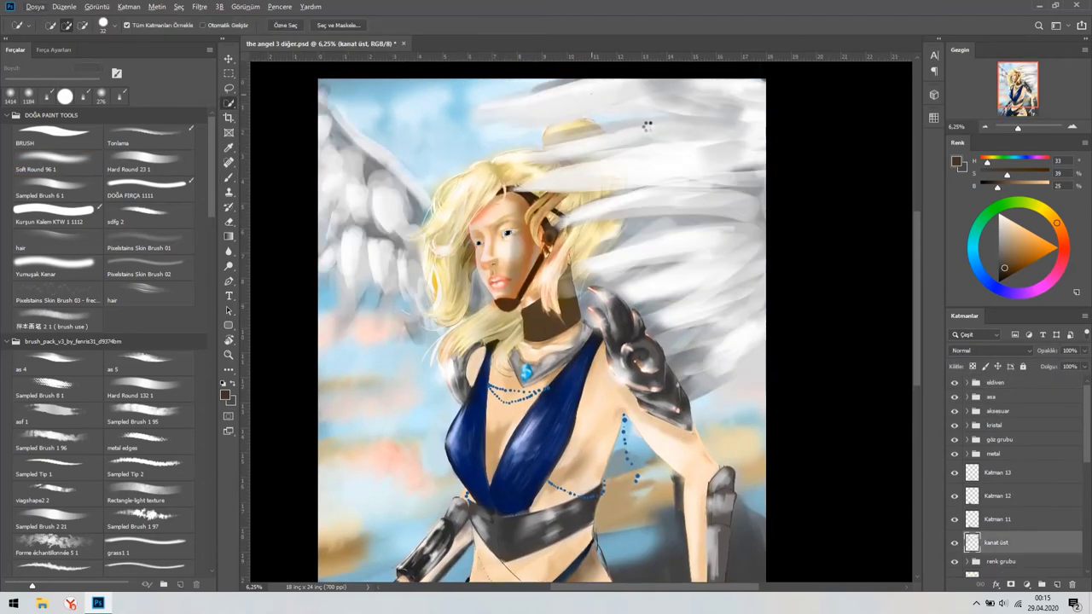
Add a new layer above kanat üst and paint white feather highlights on the smaller wing, using Tonlama at 628 px
key("b")
key("x")
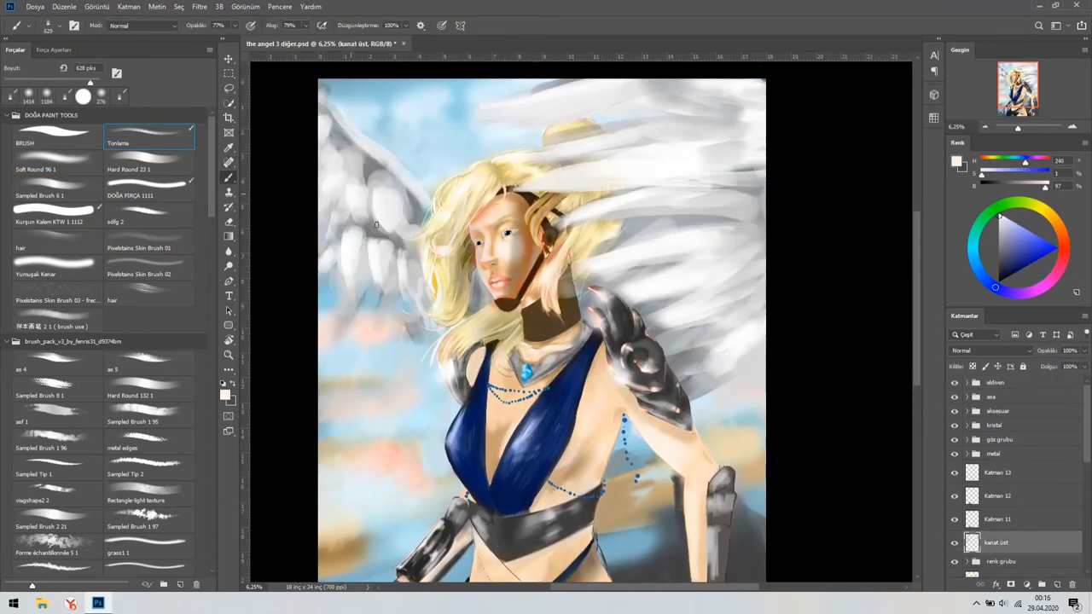
key("ctrl+shift+alt+n")
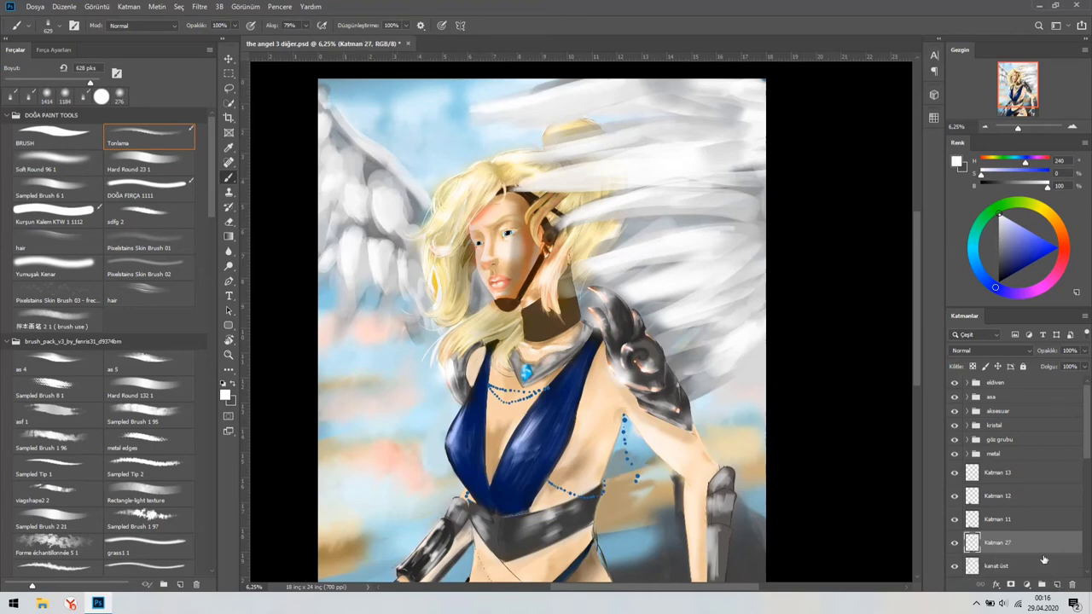
Merge Katman 27 with kanat üst and rename the merged layer kanat
key("ctrl+plus")
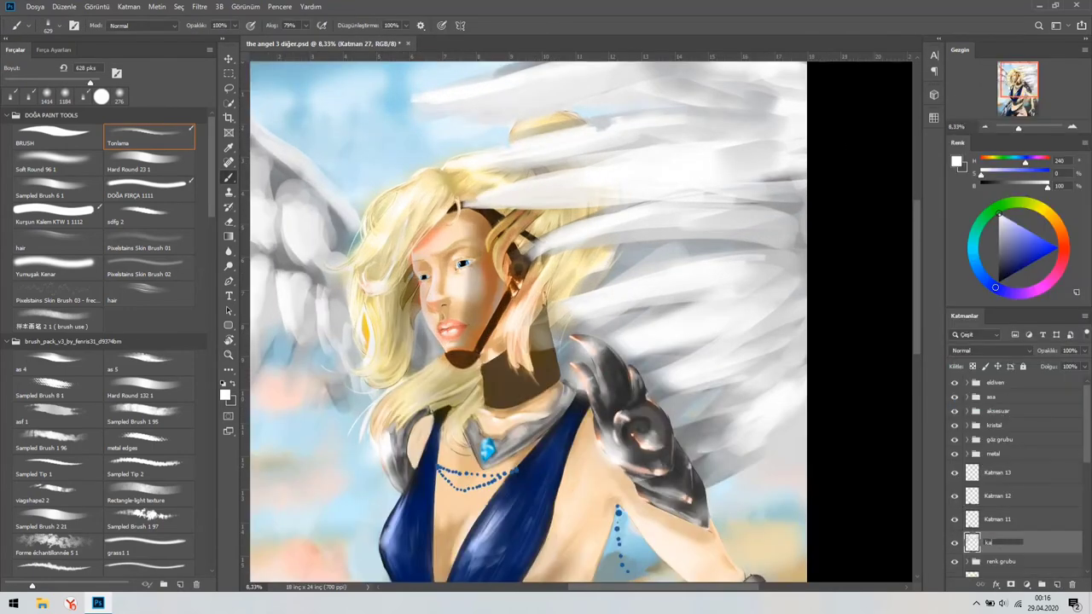
left_click(999, 520)
Move the kanat layer to the top of the layer stack, above the eldiven group
left_click_drag(1002, 529, 1006, 383)
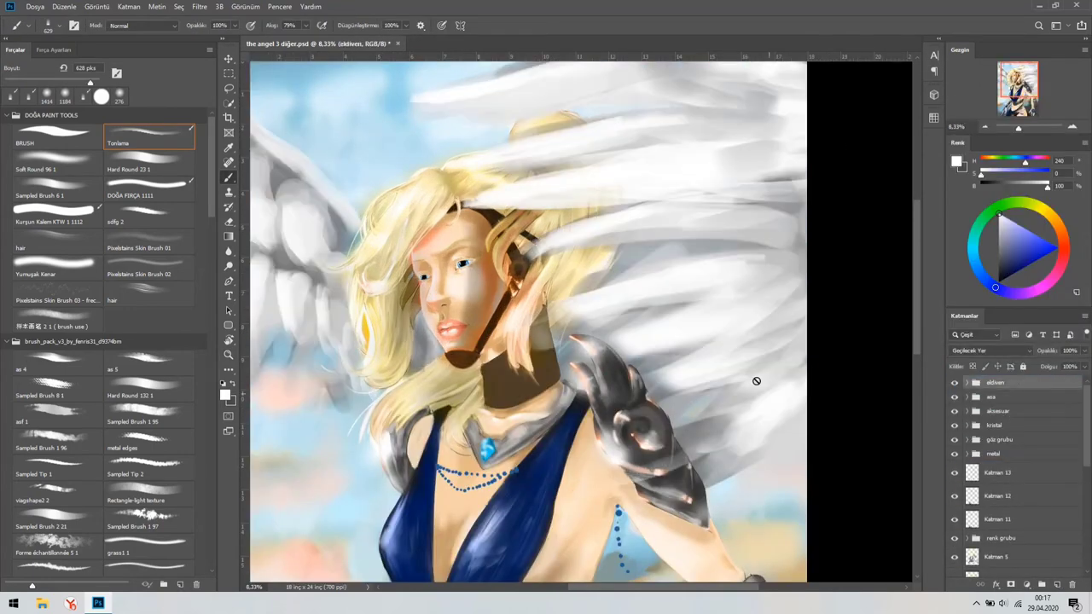
key("ctrl+minus")
key("ctrl+z")
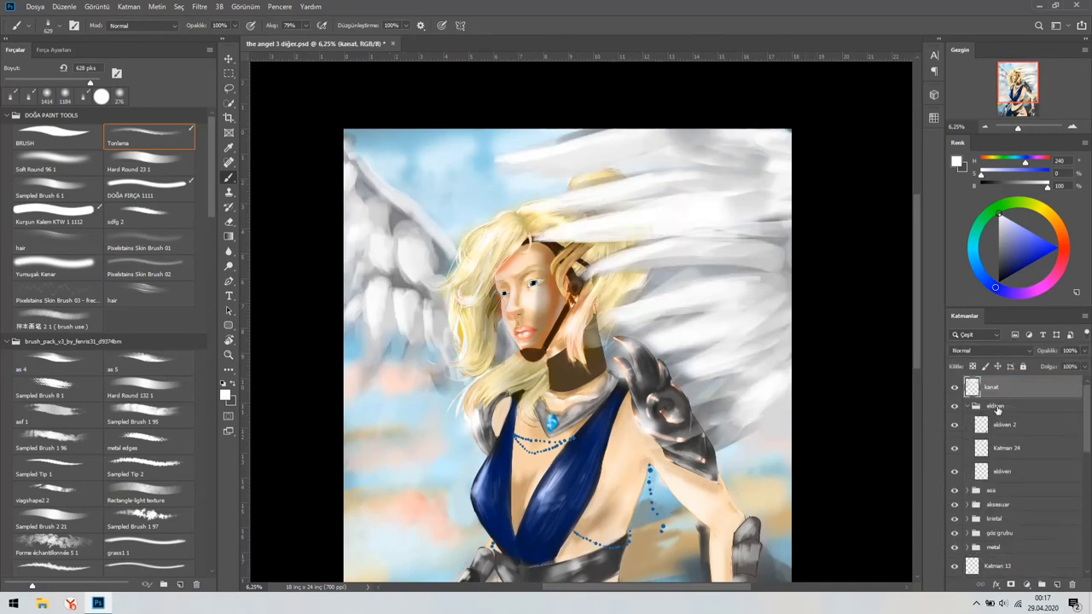
left_click_drag(1006, 477, 998, 384)
Erase the wing paint overlapping the hair beside the face on kanat, using a Soft Round 96 eraser at 343 px
key("e")
scroll(430, 353, "up", 3)
left_click_drag(505, 385, 499, 378)
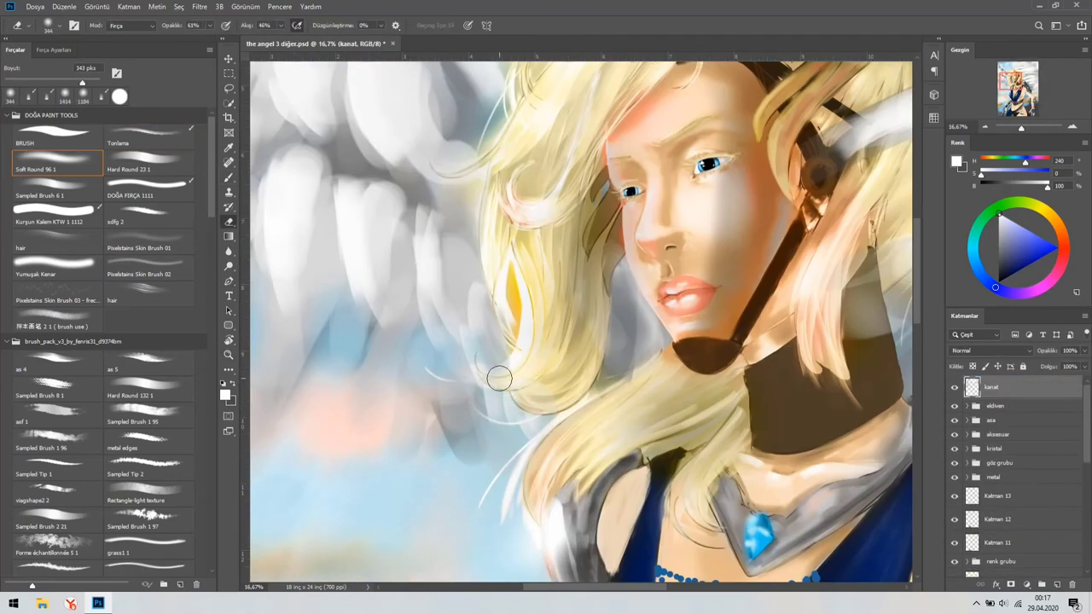
scroll(470, 346, "up", 3)
scroll(541, 251, "down", 5)
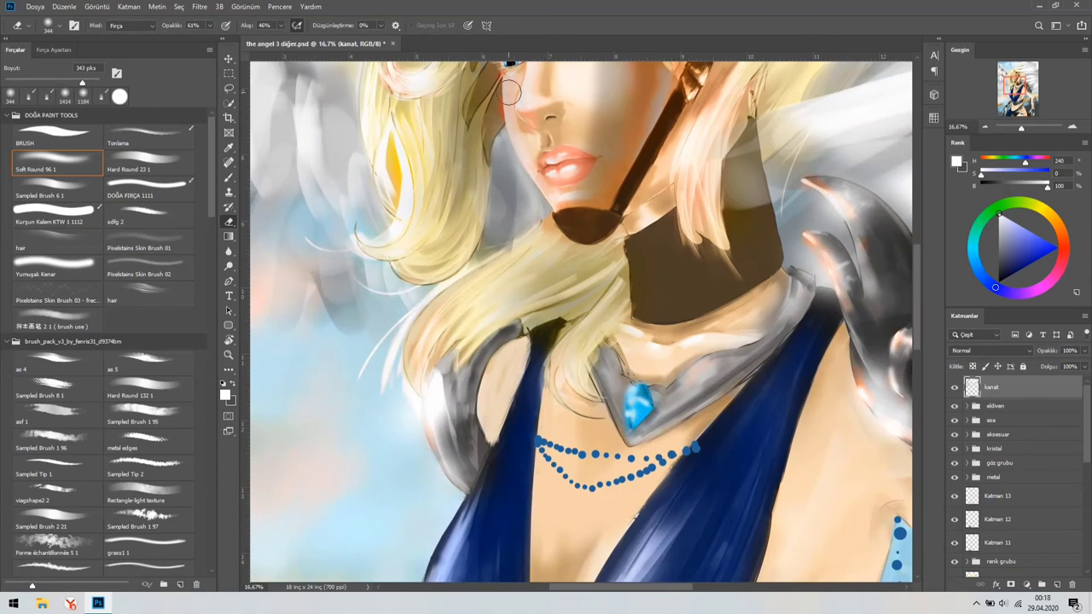
Erase the large wing's paint overlapping the neck cloth, hair and shoulder armor on kanat with the 343 px eraser
scroll(580, 324, "right", 5)
scroll(580, 325, "up", 3)
scroll(580, 324, "left", 2)
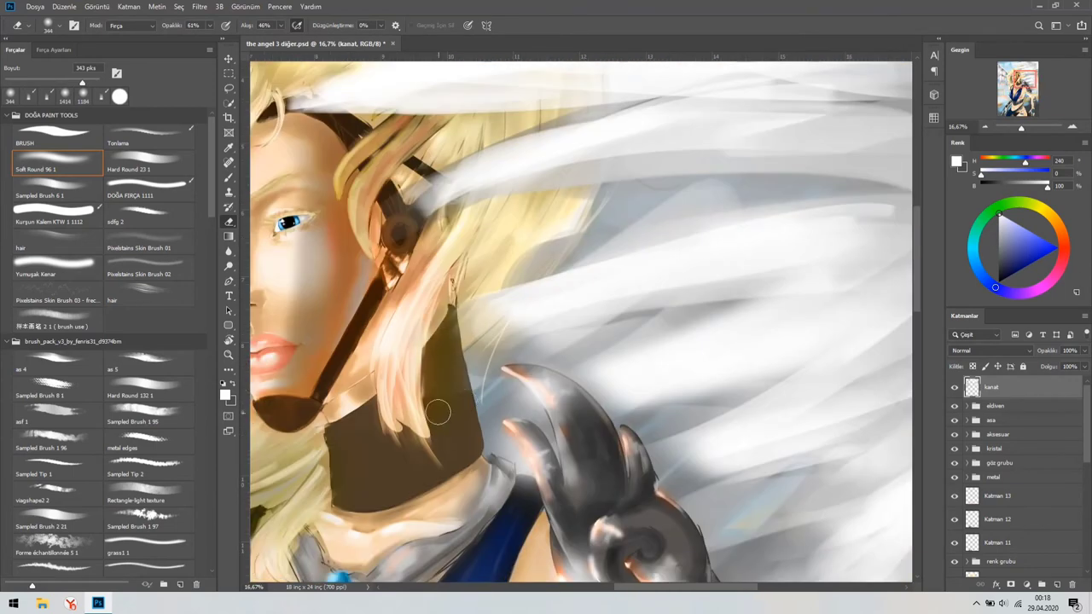
scroll(558, 257, "down", 5)
scroll(512, 299, "left", 5)
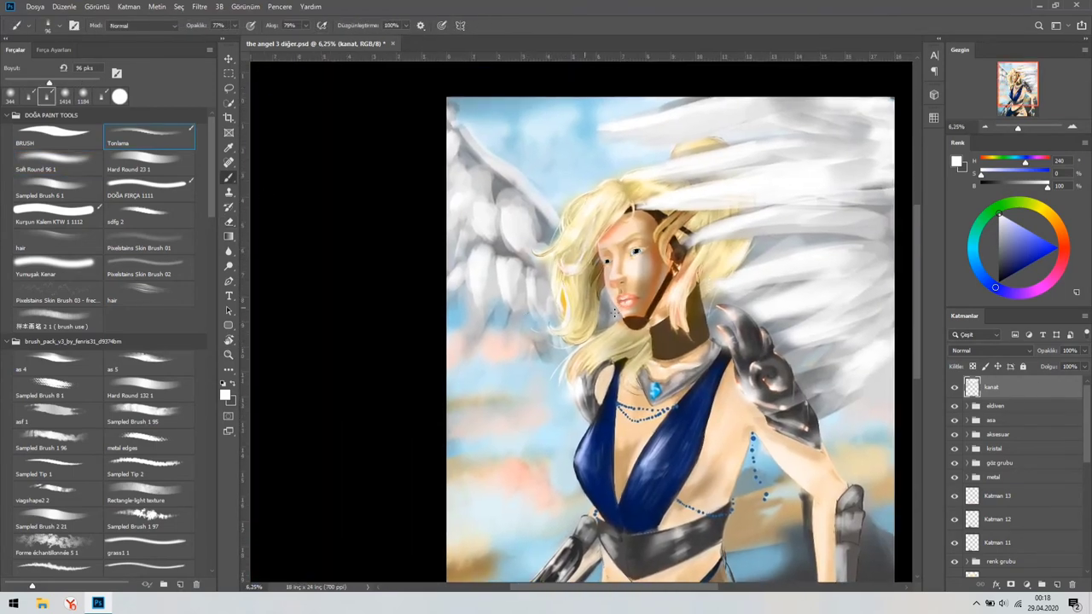
Touch up the small wing's white feathers beside the hair on kanat with the Tonlama brush at 668 px
key("b")
mouse_move(486, 328)
left_mouse_down()
mouse_move(495, 330)
mouse_move(505, 294)
left_mouse_up()
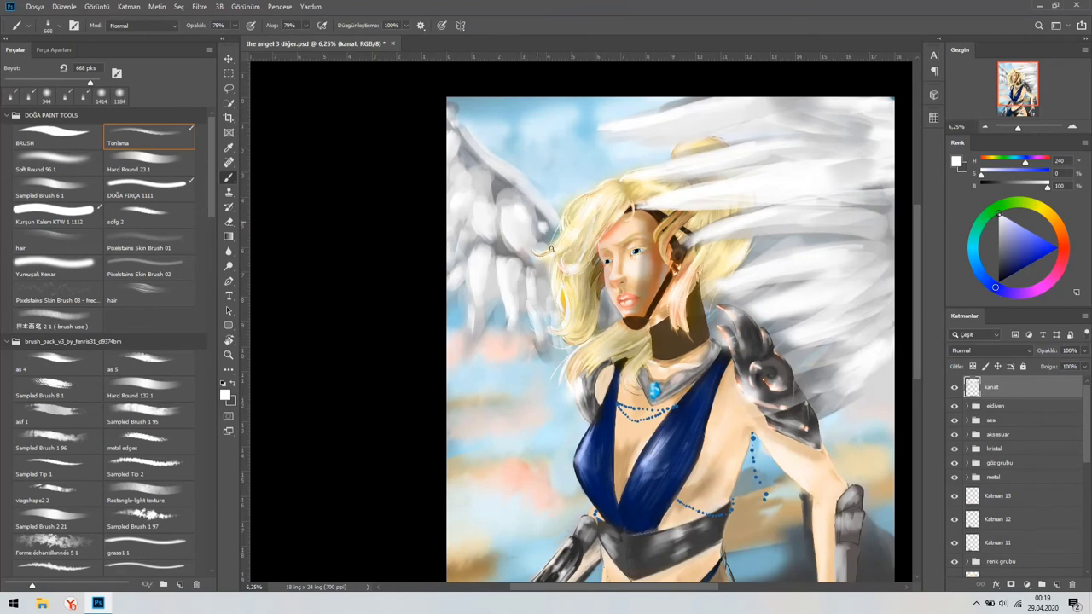
scroll(468, 172, "right", 4)
scroll(512, 213, "down", 2)
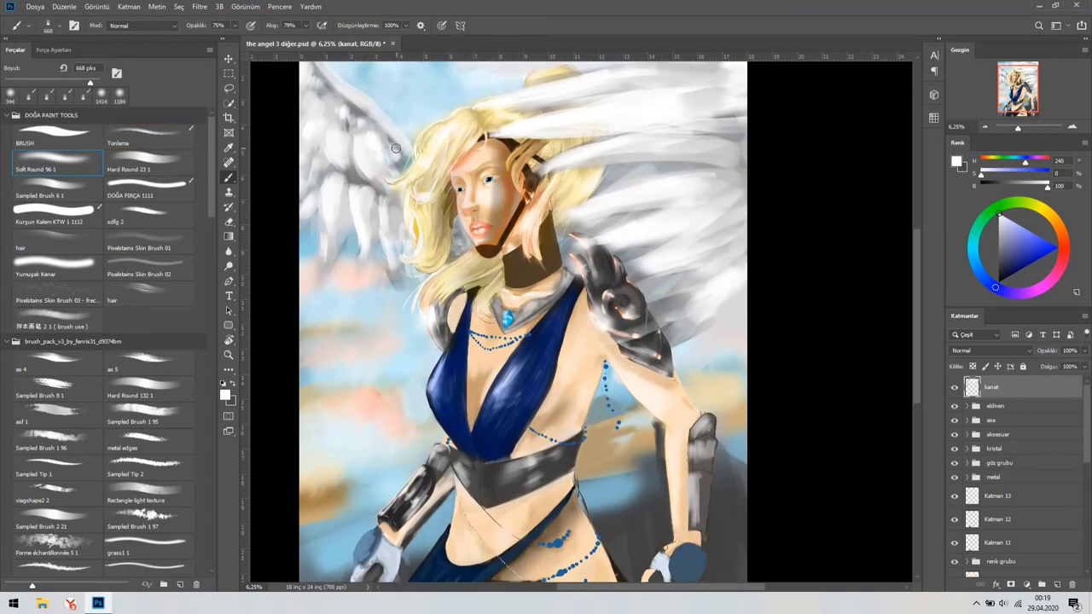
scroll(486, 188, "down", 1)
scroll(486, 188, "left", 1)
left_click(581, 226, "alt")
key("z")
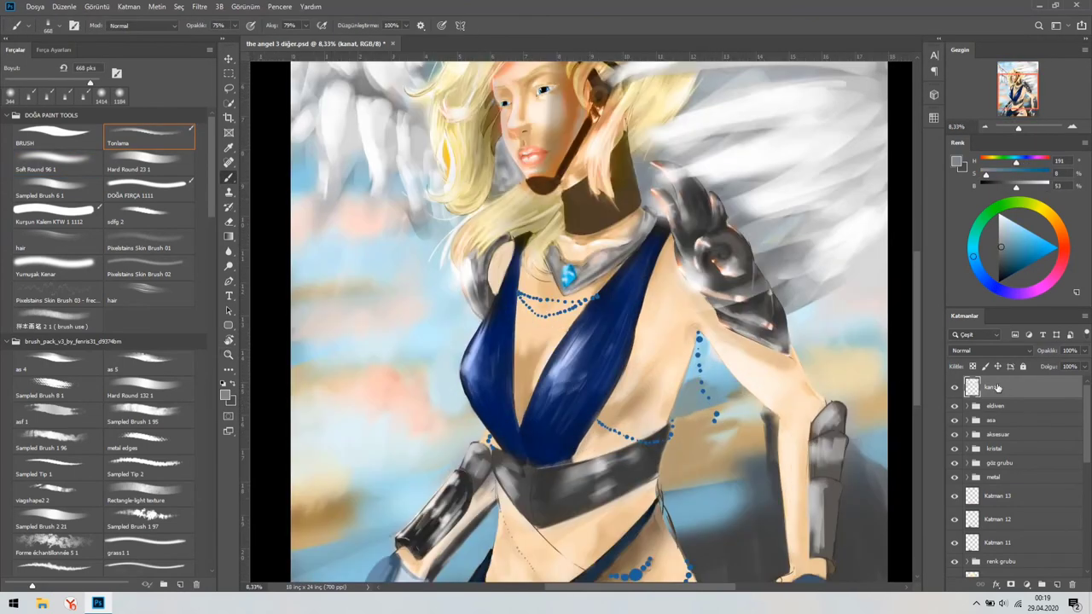
Move the aksesuar group up the layer stack, above the eldiven group
left_click_drag(535, 487, 597, 487)
left_click(998, 434)
left_click_drag(1004, 437, 1004, 411)
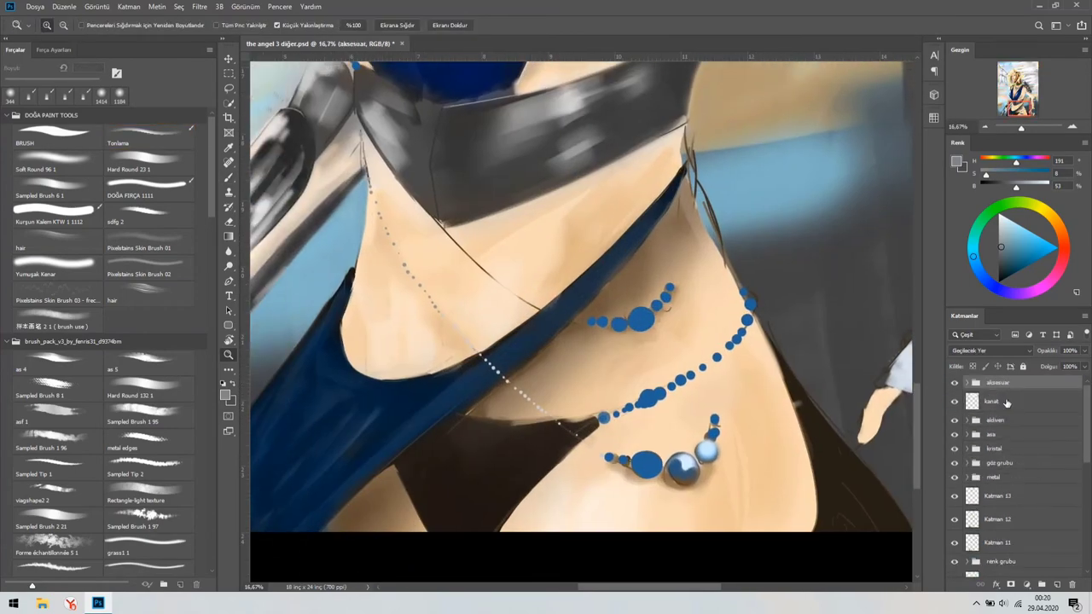
key("ctrl+minus")
key("ctrl+minus")
key("ctrl+minus")
key("ctrl+minus")
left_click_drag(533, 81, 682, 82)
Expand the metal group, select its Katman 17 layer and sample a brown paint colour
key("b")
left_click(957, 498)
mouse_move(588, 324)
left_mouse_down()
mouse_move(545, 243)
mouse_move(478, 249)
left_mouse_up()
key("ctrl+plus")
left_click(546, 244, "alt")
key("alt+period")
scroll(579, 324, "down", 5)
left_click(1006, 496)
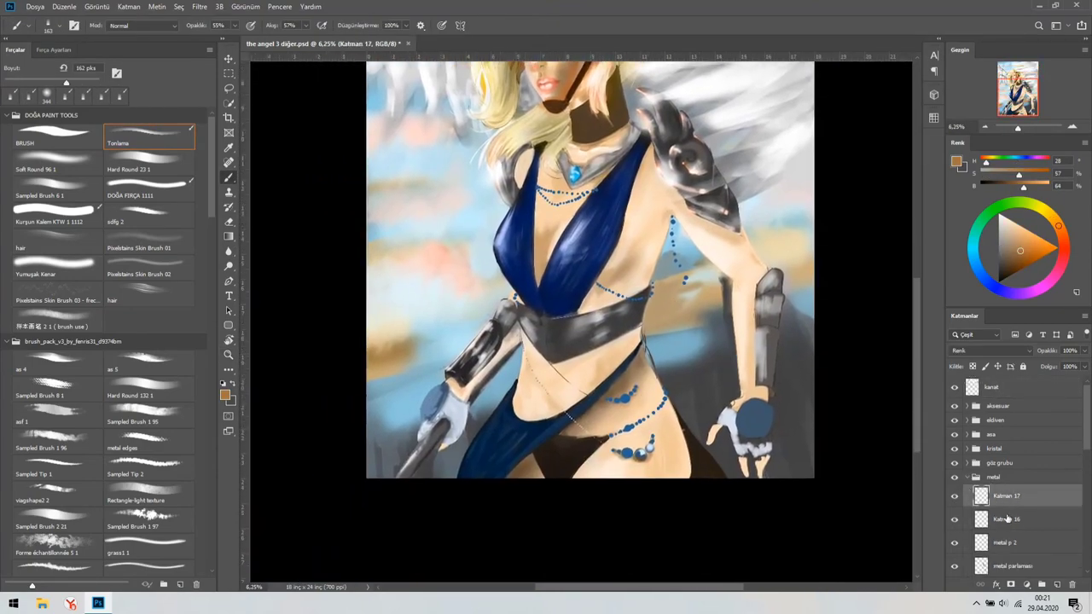
Shade the blue disc on the staff hand's glove on eldiven 2 with sampled blue, using the Tonlama brush at 313 px
left_click(966, 477)
left_click(966, 419)
left_click(1005, 439)
left_click_drag(431, 405, 494, 405)
left_click(440, 347, "alt")
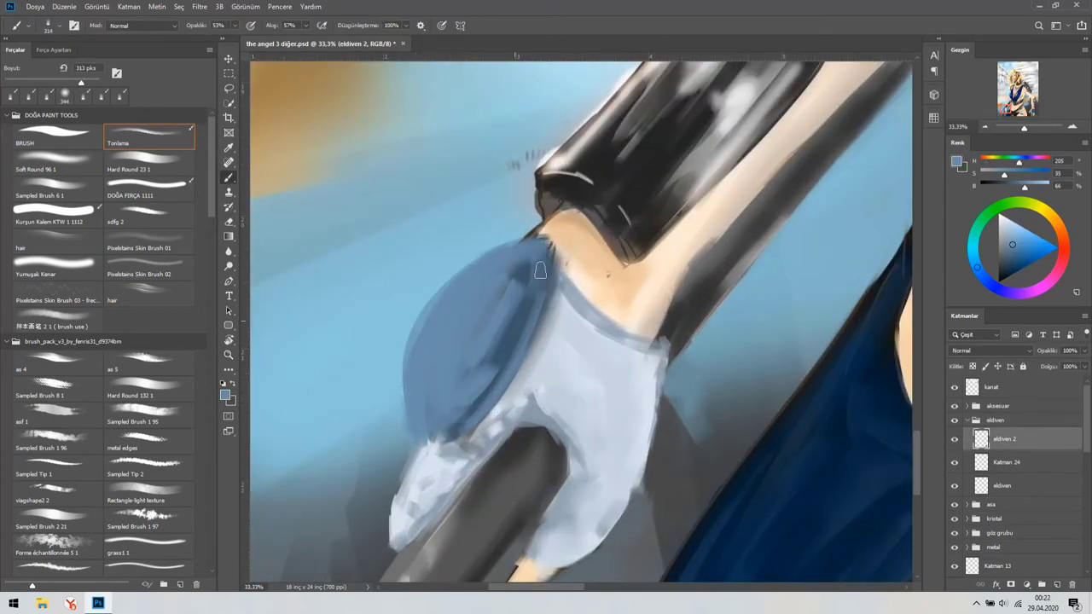
key("ctrl+minus")
key("ctrl+plus")
Lasso the blue disc on the staff hand's glove on eldiven 2 and scale it to about 114%
key("l")
mouse_move(645, 431)
left_mouse_down()
mouse_move(678, 287)
mouse_move(631, 273)
mouse_move(730, 244)
left_mouse_up()
key("ctrl+t")
key("Return")
key("z")
left_click(482, 386, "alt")
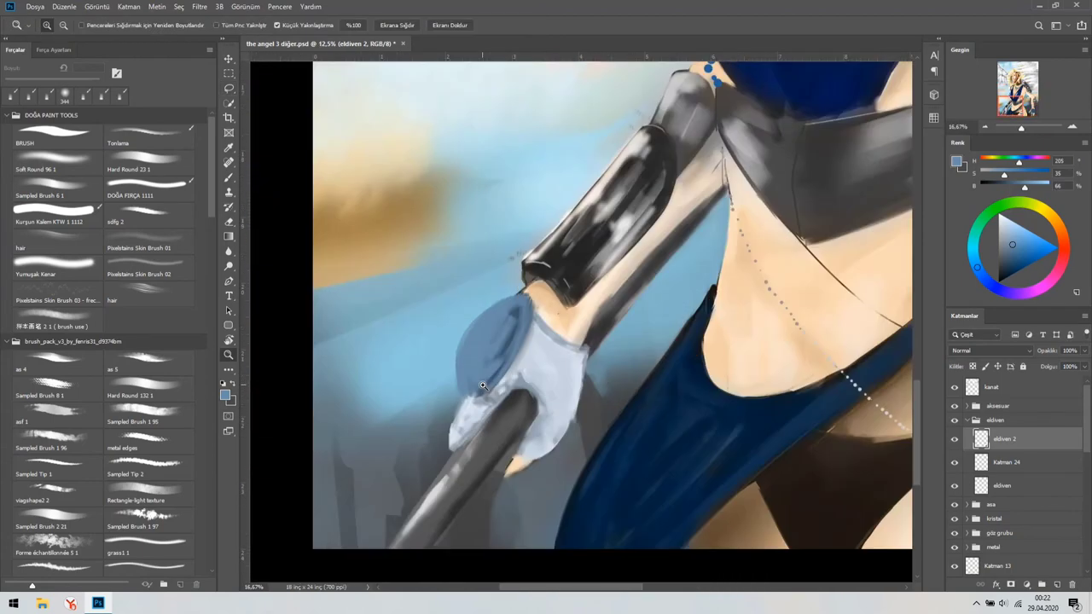
left_click(483, 386)
key("ctrl+t")
left_click_drag(550, 248, 587, 290)
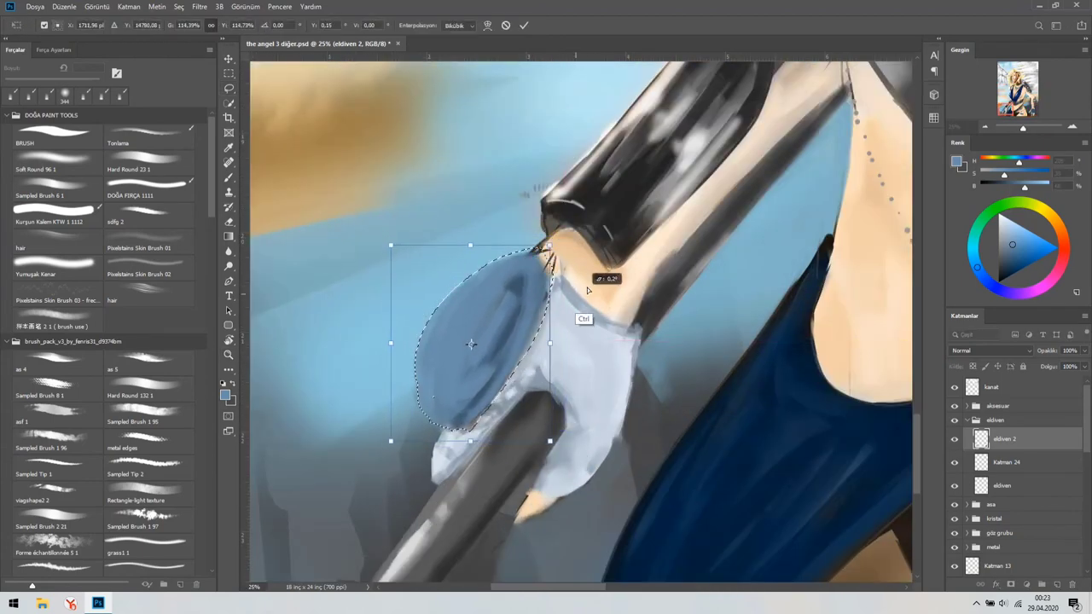
Warp the selected glove disc into a fuller, rounder shape and apply the transformation
right_click(587, 290)
left_click(623, 401)
left_click_drag(391, 245, 353, 215)
left_click_drag(391, 441, 389, 475)
left_click_drag(576, 472, 563, 461)
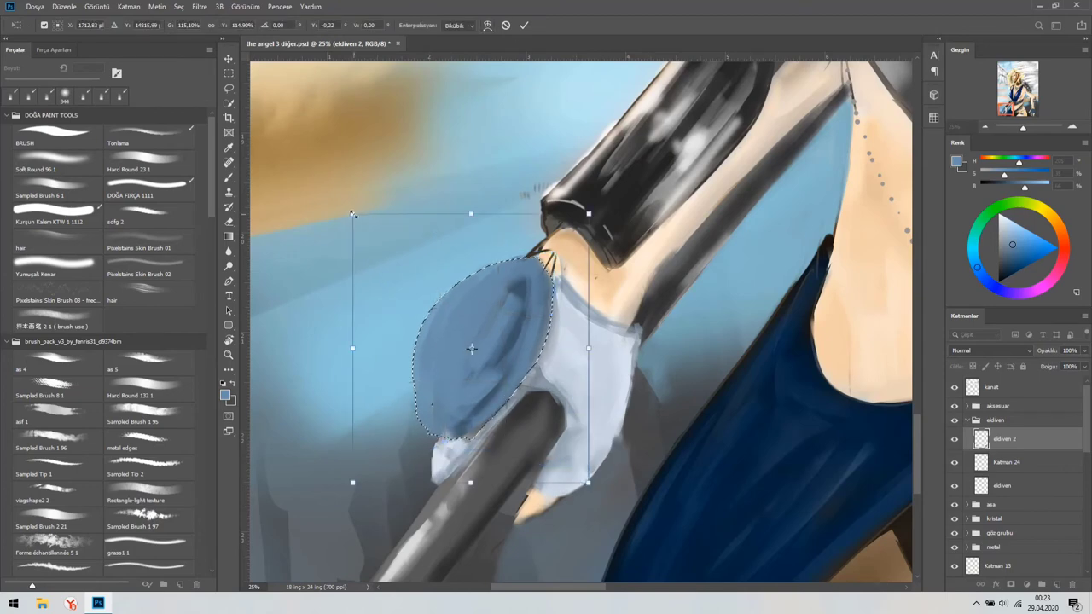
right_click(555, 360)
key("Return")
left_click_drag(443, 358, 436, 465)
Extend the pale glove below the disc on Katman 24, and cover the wrist's sketch lines with sampled skin tone on eldiven 2
key("b")
key("alt+bracketleft")
left_click(417, 443, "alt")
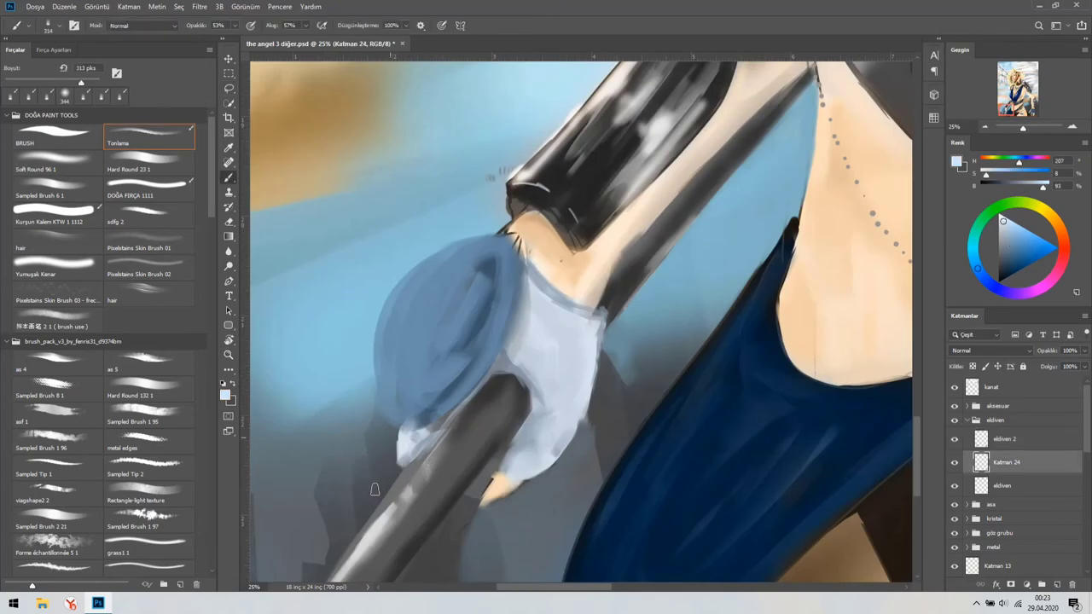
mouse_move(388, 426)
left_mouse_down()
mouse_move(379, 491)
mouse_move(422, 431)
mouse_move(388, 495)
left_mouse_up()
key("alt+bracketright")
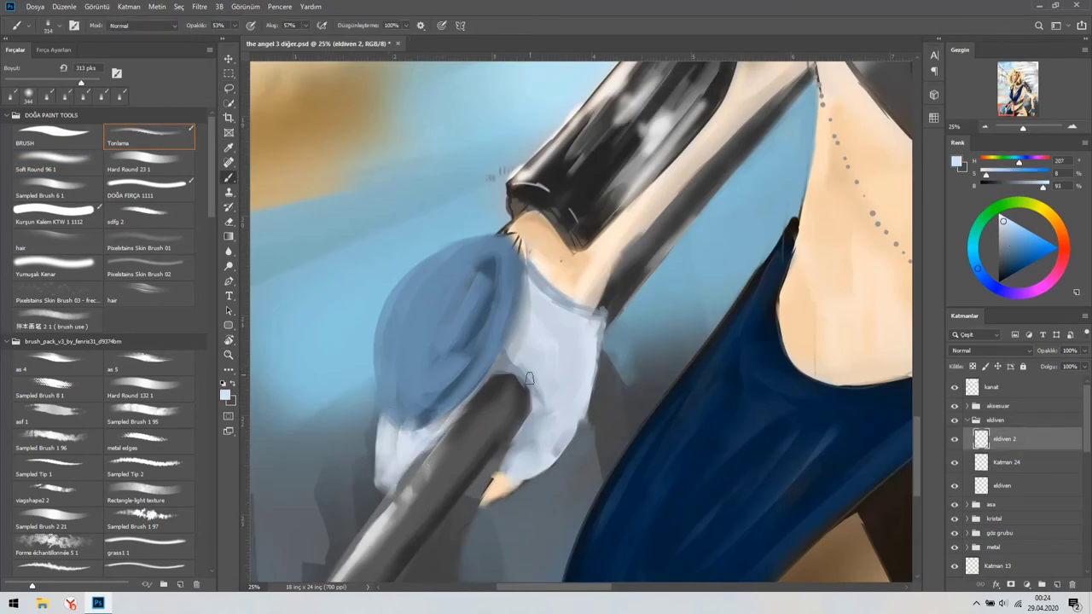
left_click(546, 257, "alt")
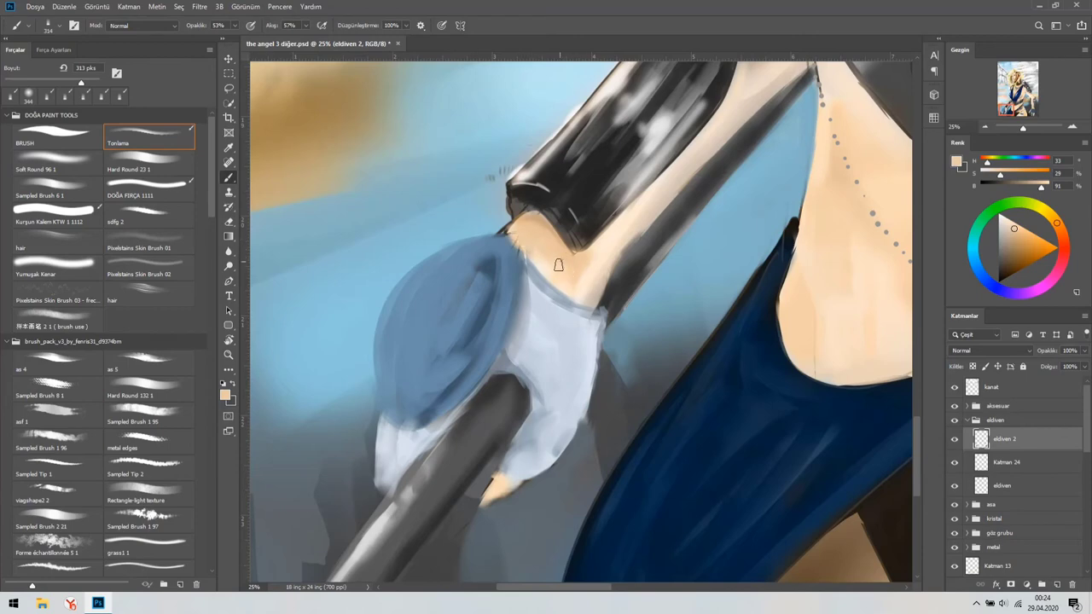
Darken the rim of the staff hand's glove disc with deeper blue strokes, using Tonlama at about 99 px and 77% opacity
left_click(448, 284, "alt")
scroll(496, 278, "up", 2)
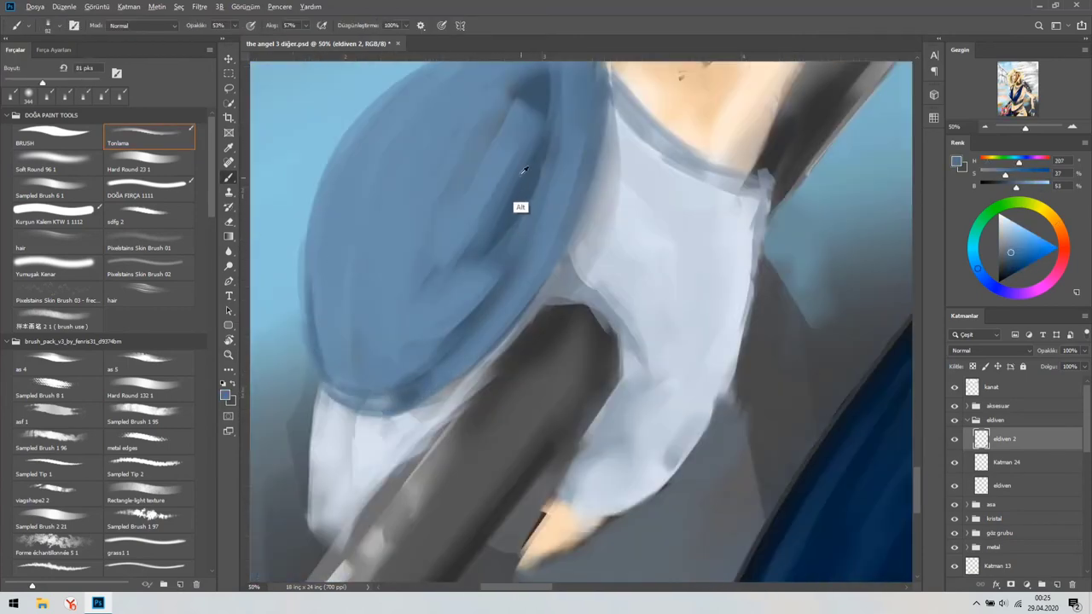
left_click(524, 169, "alt")
scroll(520, 213, "up", 2)
left_click_drag(550, 196, 537, 328)
mouse_move(589, 115)
left_mouse_down()
mouse_move(567, 247)
mouse_move(537, 333)
left_mouse_up()
key("7")
key("7")
left_click_drag(567, 260, 333, 490)
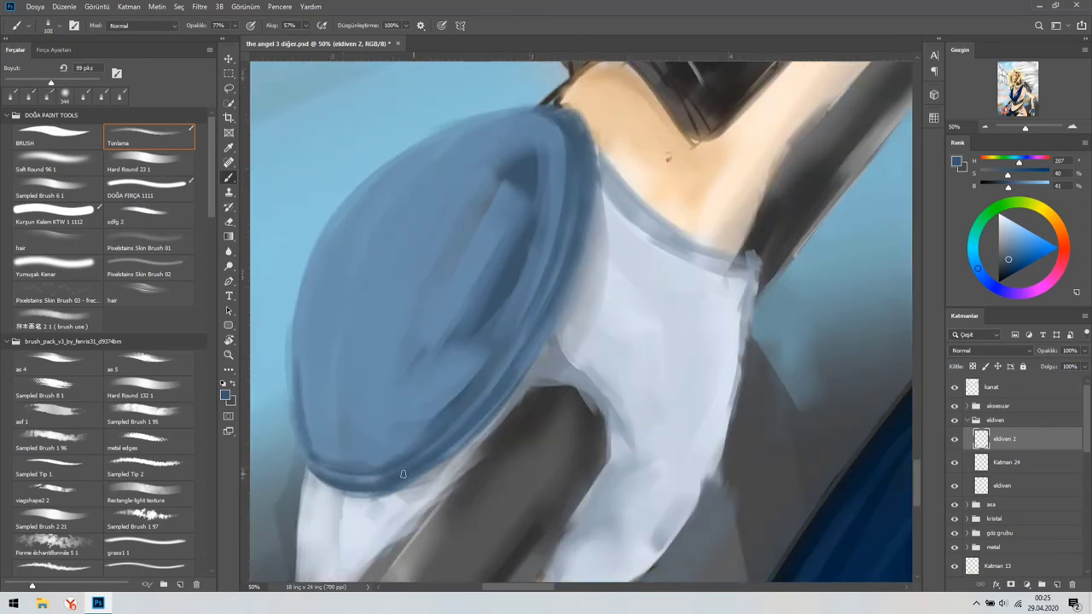
Paint the lowered hand's glove disc with a lighter blue centre at about 748 px and darker rim lines at 100 to 124 px
scroll(464, 452, "down", 2)
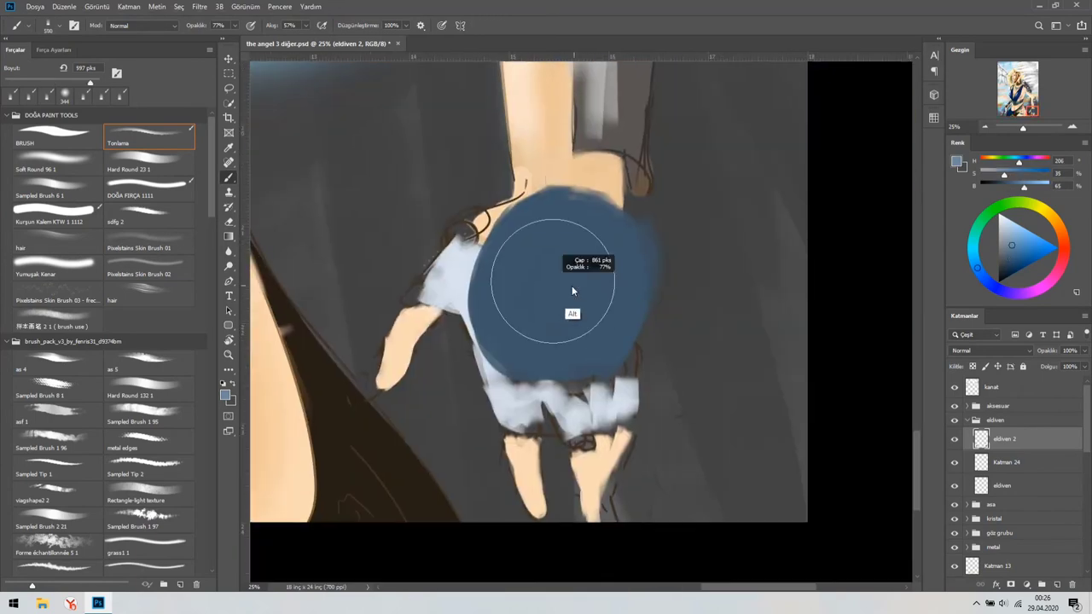
mouse_move(571, 285)
left_mouse_down()
mouse_move(538, 254)
mouse_move(567, 340)
mouse_move(503, 315)
mouse_move(559, 220)
mouse_move(516, 297)
mouse_move(628, 207)
left_mouse_up()
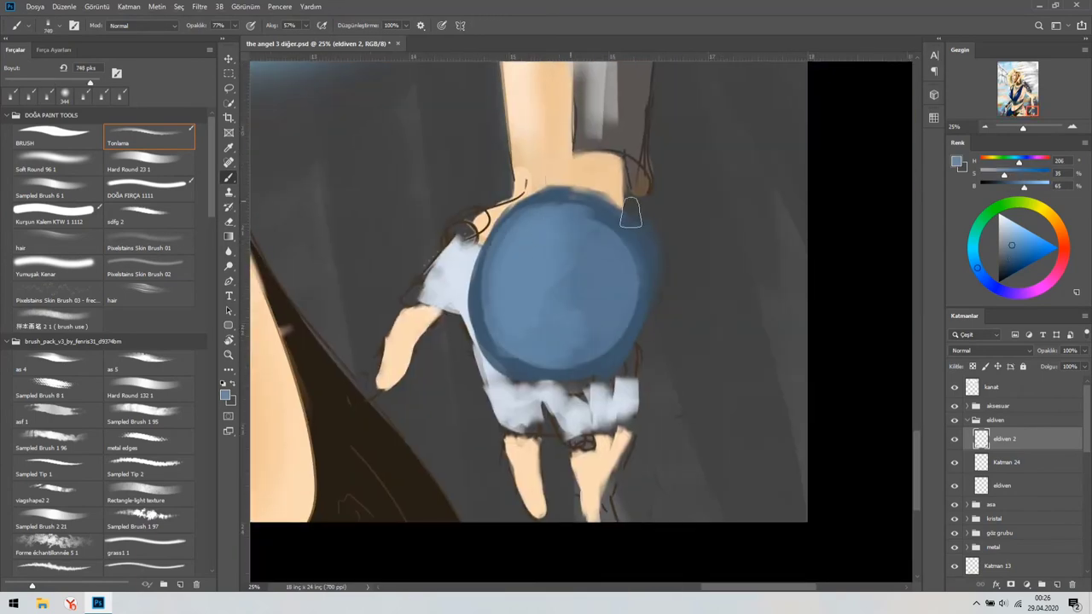
left_click(500, 231, "alt")
left_click_drag(512, 204, 523, 215)
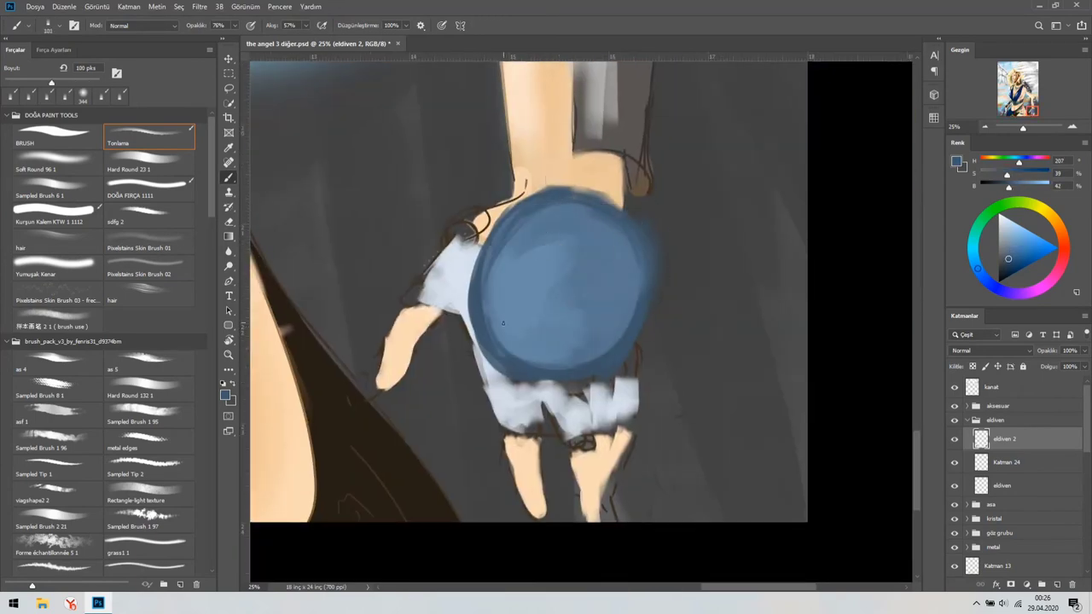
mouse_move(475, 287)
left_mouse_down()
mouse_move(555, 370)
mouse_move(476, 315)
left_mouse_up()
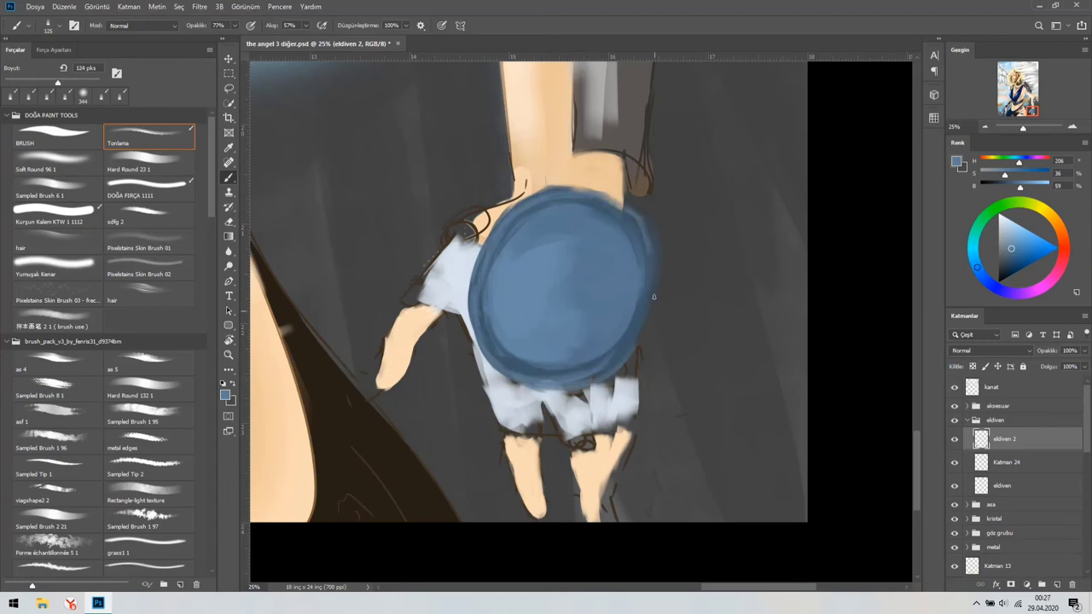
Brush light blue highlights over the face of the lowered hand's disc with Tonlama, using sizes up to 449 px
key("z")
left_click(487, 277)
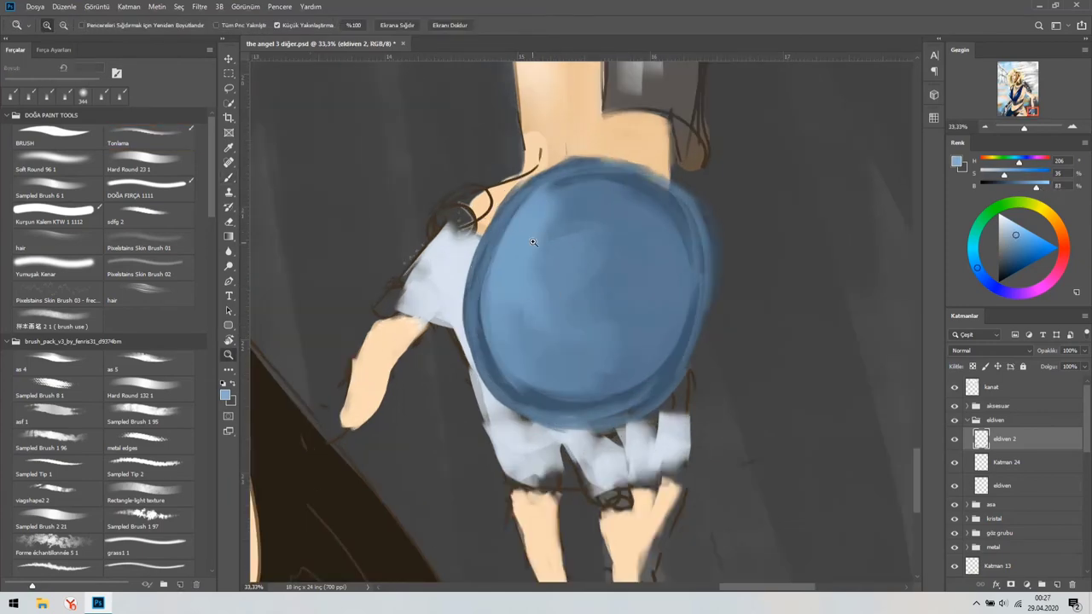
left_click(533, 242)
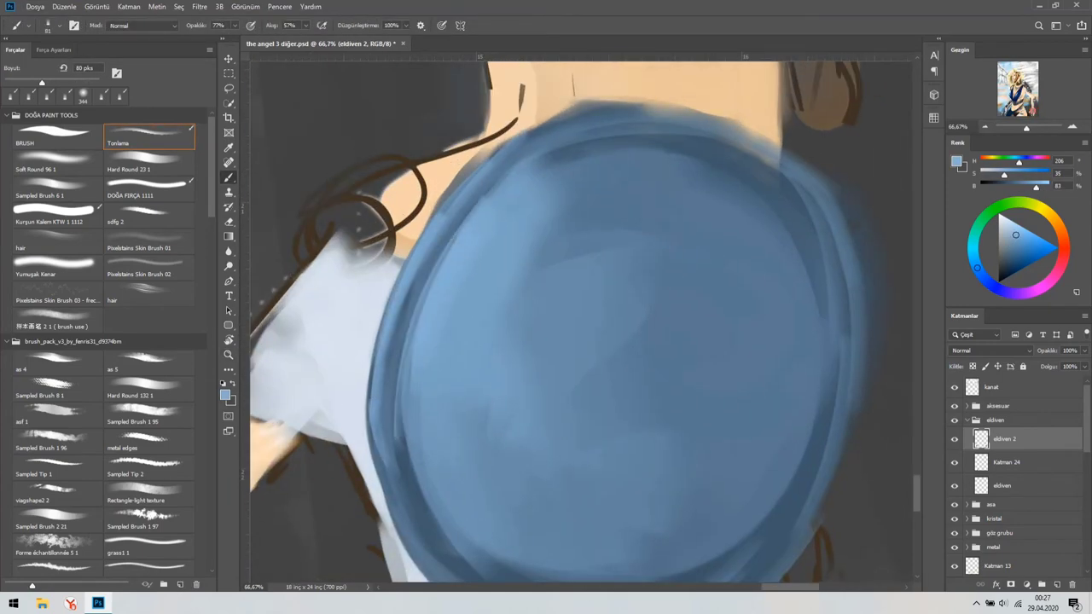
left_click(478, 406, "alt")
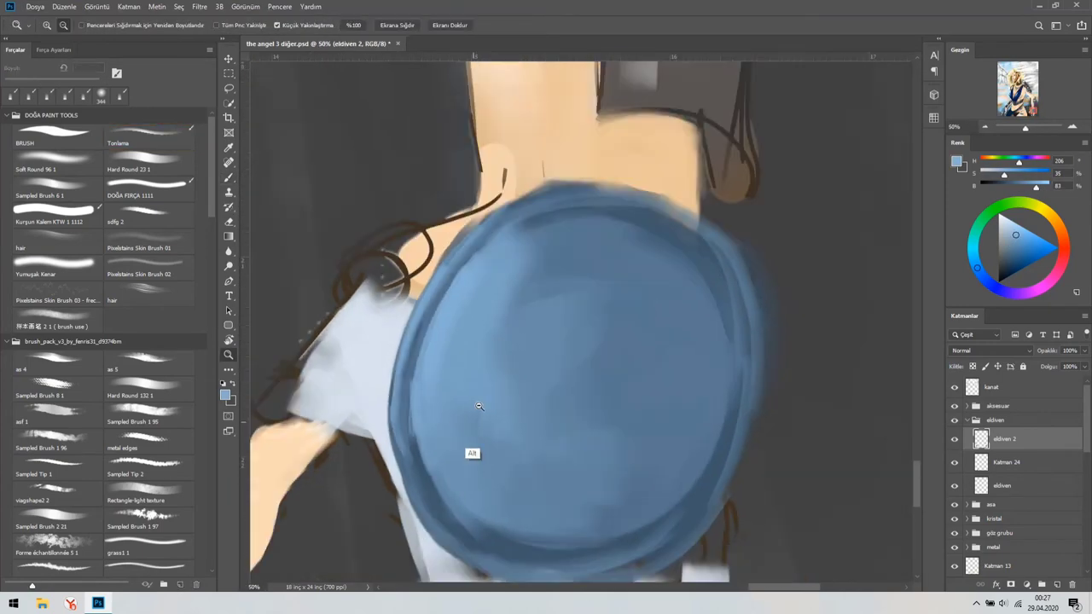
mouse_move(478, 406)
left_mouse_down()
mouse_move(496, 258)
mouse_move(448, 235)
mouse_move(425, 183)
mouse_move(431, 261)
mouse_move(475, 322)
mouse_move(655, 321)
mouse_move(463, 490)
mouse_move(446, 214)
left_mouse_up()
key("b")
left_click(456, 188, "alt")
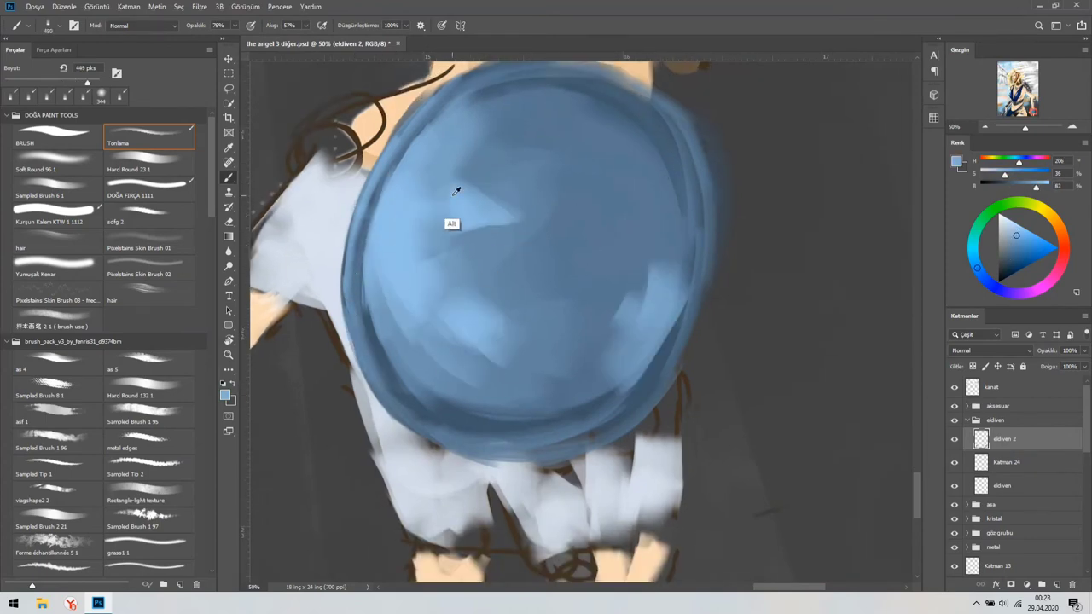
Add light blue highlight lines along the rim of the staff hand's glove disc with Tonlama at about 232 px
key("h")
left_click(481, 375)
left_click(612, 343)
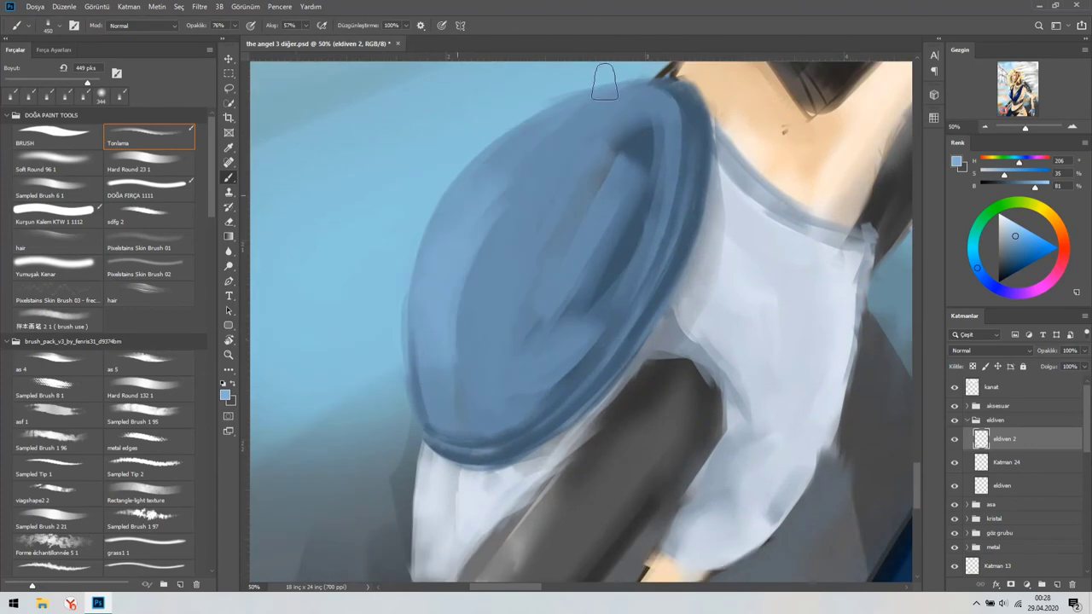
left_click_drag(715, 203, 687, 94)
left_click_drag(627, 350, 483, 419)
Enlarge the Tonlama brush and paint light blue reflections inside the lower and upper edges of the staff hand's disc
key("bracketright")
key("bracketright")
key("bracketright")
key("bracketright")
key("bracketright")
key("bracketright")
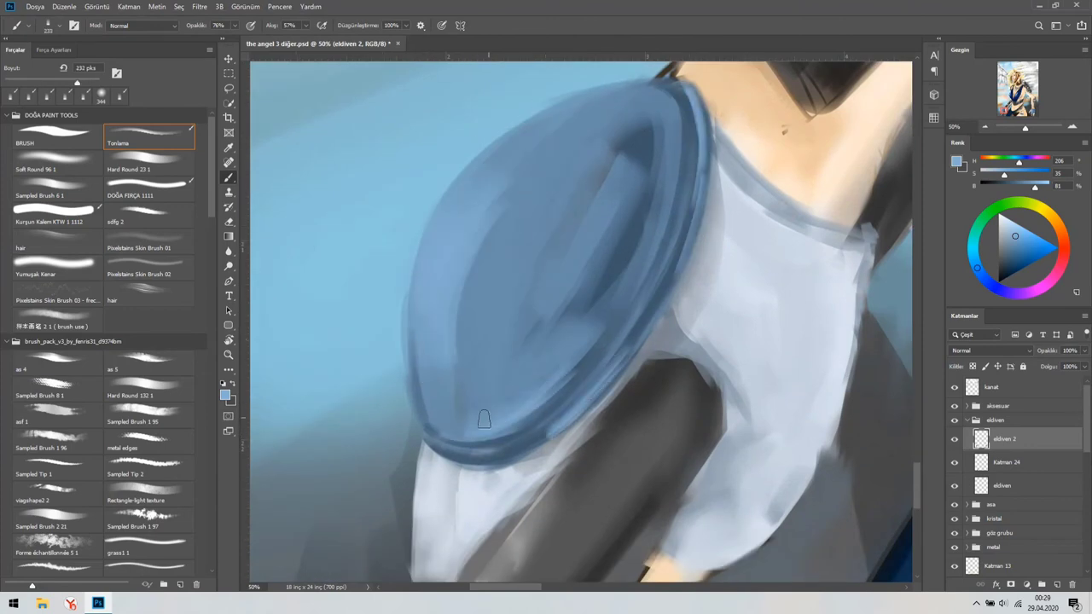
left_click_drag(597, 324, 452, 426)
left_click_drag(674, 85, 674, 196)
key("h")
left_click_drag(428, 494, 547, 300)
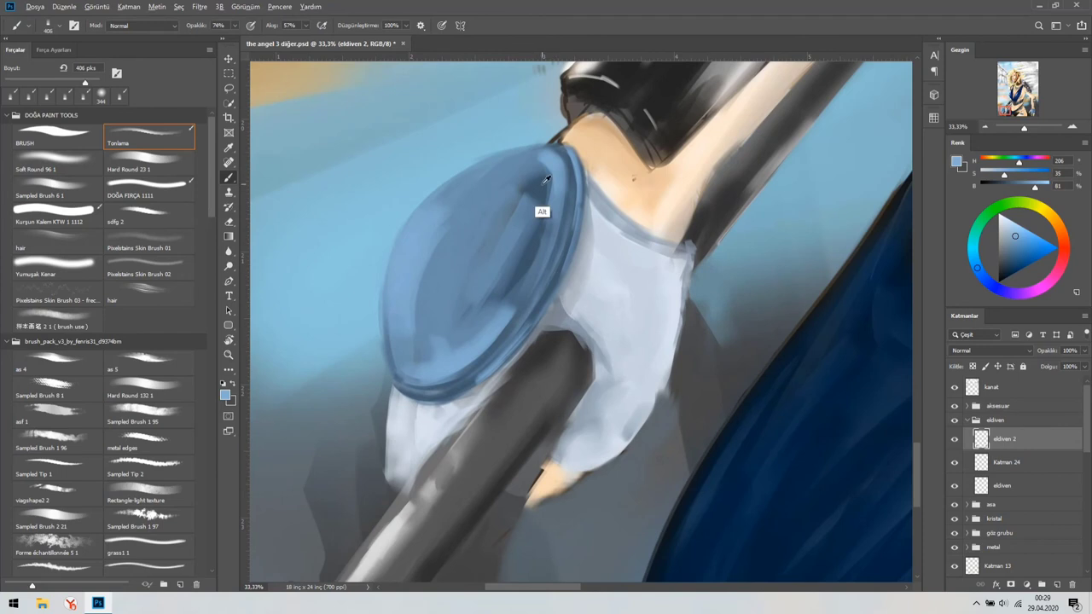
Shade the staff hand's disc in dark blue with Tonlama at 406 px, and blend its face with Soft Round 96 at 240 px
left_click(546, 179, "alt")
mouse_move(539, 175)
left_mouse_down()
mouse_move(494, 264)
mouse_move(427, 358)
left_mouse_up()
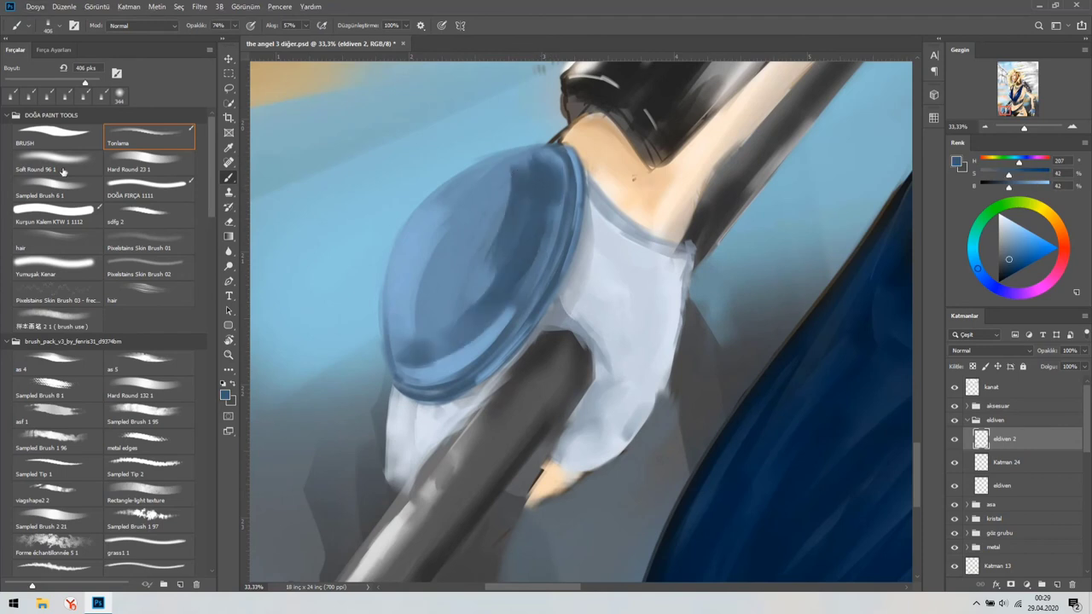
key("period")
right_click(531, 244, "alt")
left_click_drag(503, 158, 372, 310)
left_click_drag(452, 237, 391, 341)
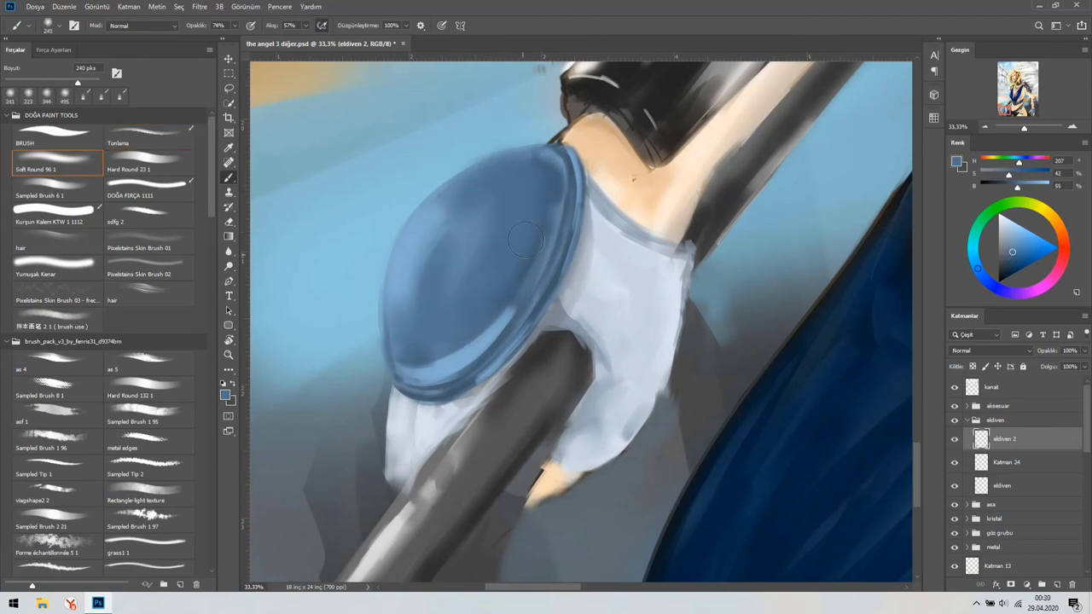
Deepen the dark blue shading on the staff hand's disc with sampled blues and the Tonlama brush at 384 px
key("comma")
left_click(560, 171, "alt")
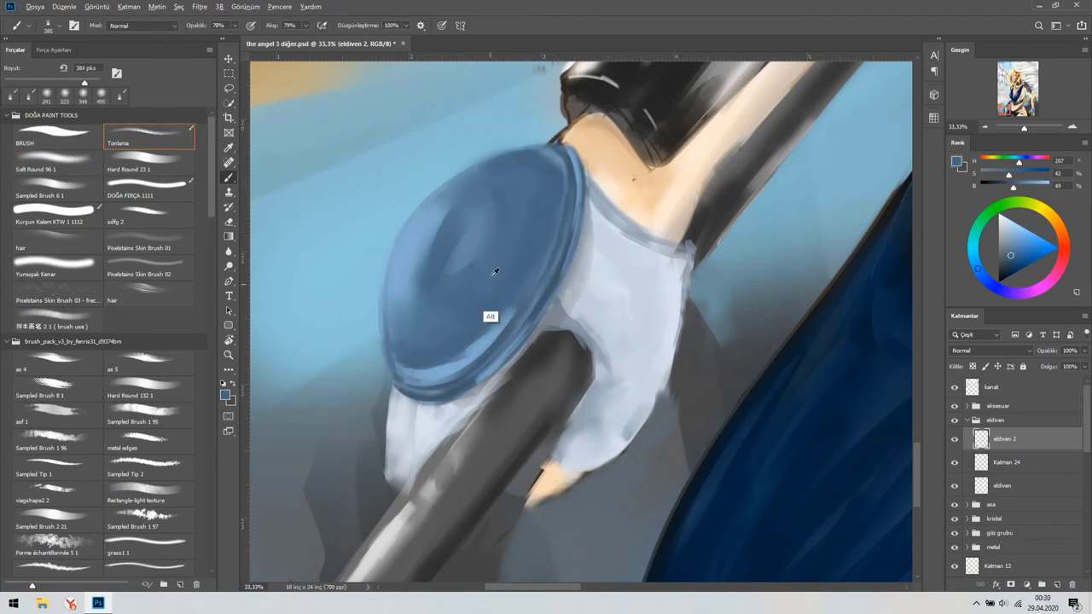
scroll(520, 175, "up", 1)
right_click(518, 170, "alt")
scroll(496, 326, "up", 1)
scroll(495, 326, "down", 1)
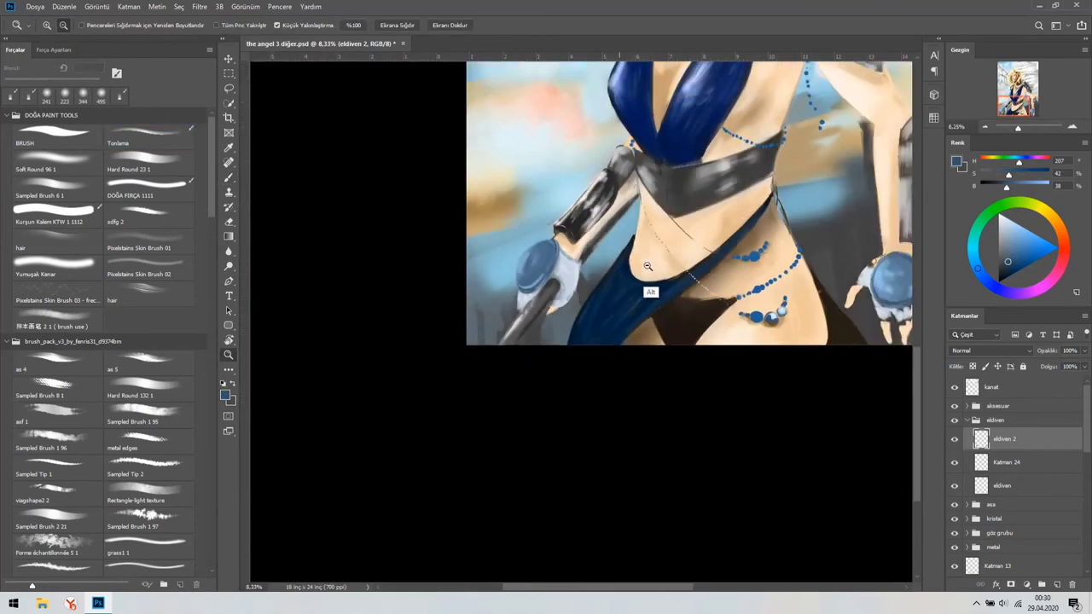
Paint soft light blue highlights on the staff hand's disc with Soft Round 96 at 144 px and 100% opacity
key("period")
left_click_drag(435, 205, 512, 256)
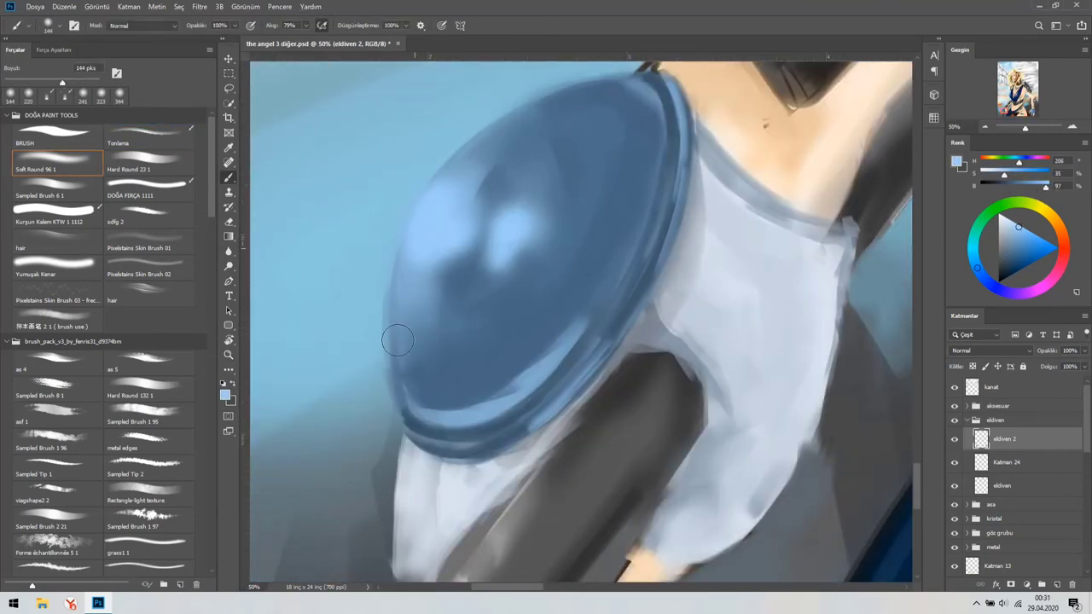
mouse_move(409, 273)
left_mouse_down()
mouse_move(477, 154)
mouse_move(452, 409)
left_mouse_up()
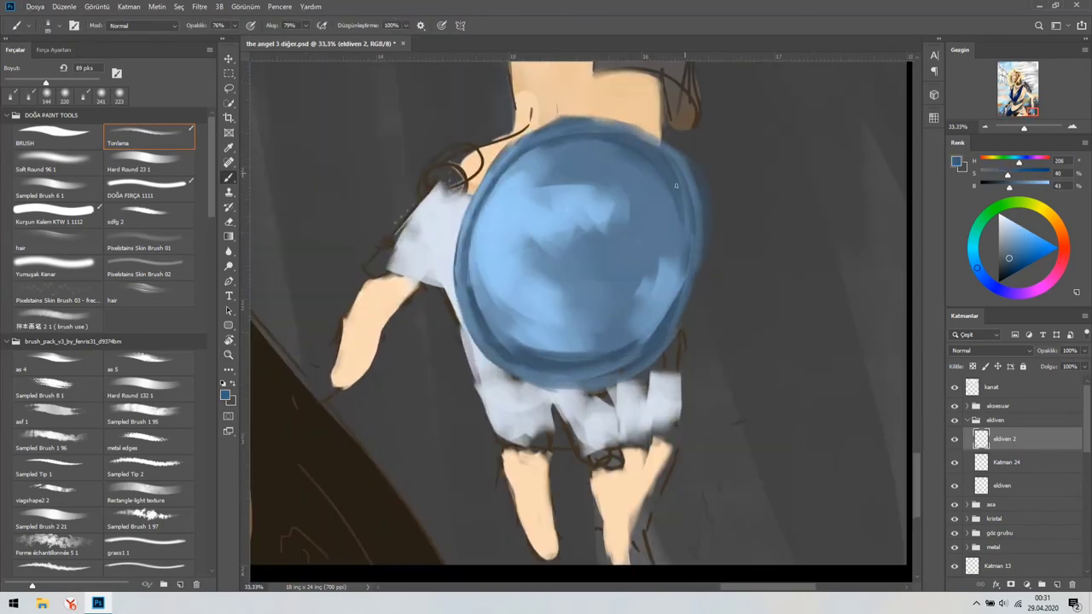
Define the lowered hand's disc rim with dark blue shading and light blue edge lines, using Tonlama at about 79 to 89 px
left_click_drag(676, 185, 639, 349)
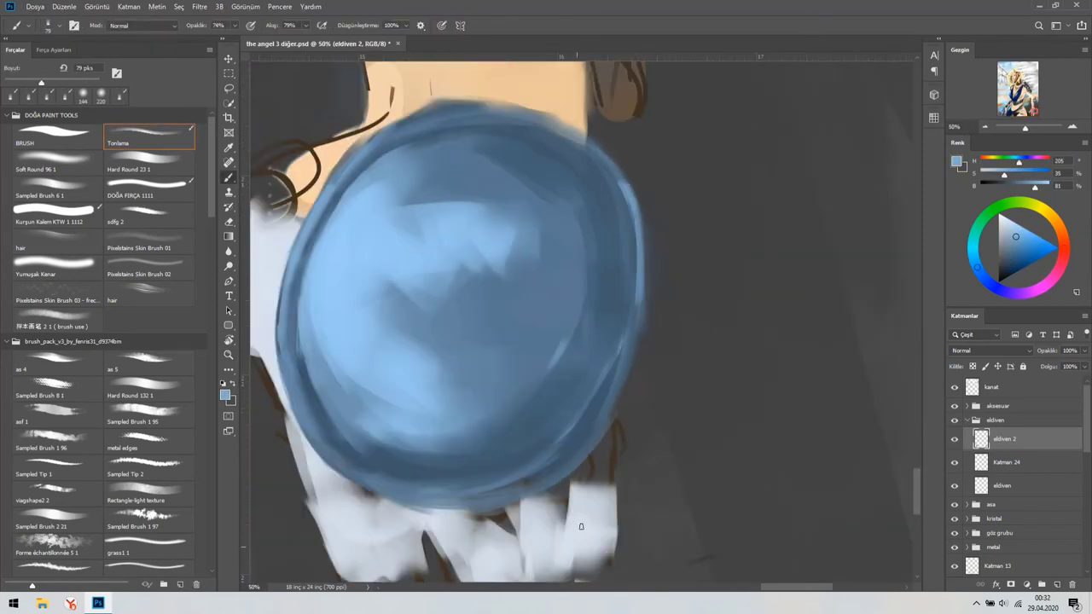
mouse_move(631, 409)
left_mouse_down()
mouse_move(633, 316)
mouse_move(645, 363)
left_mouse_up()
left_click(465, 252, "alt")
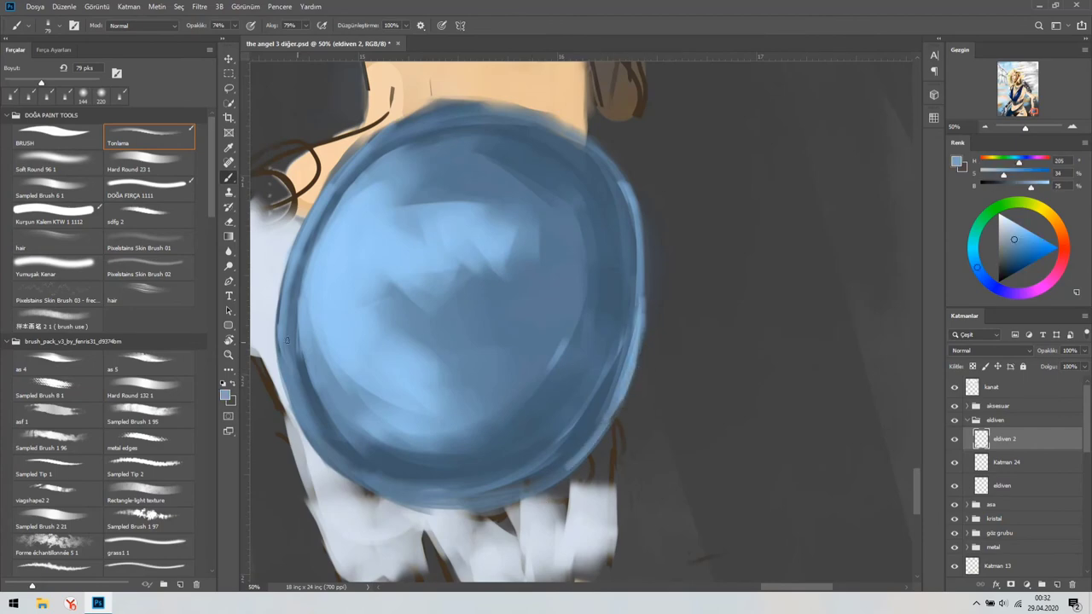
left_click_drag(297, 355, 299, 435)
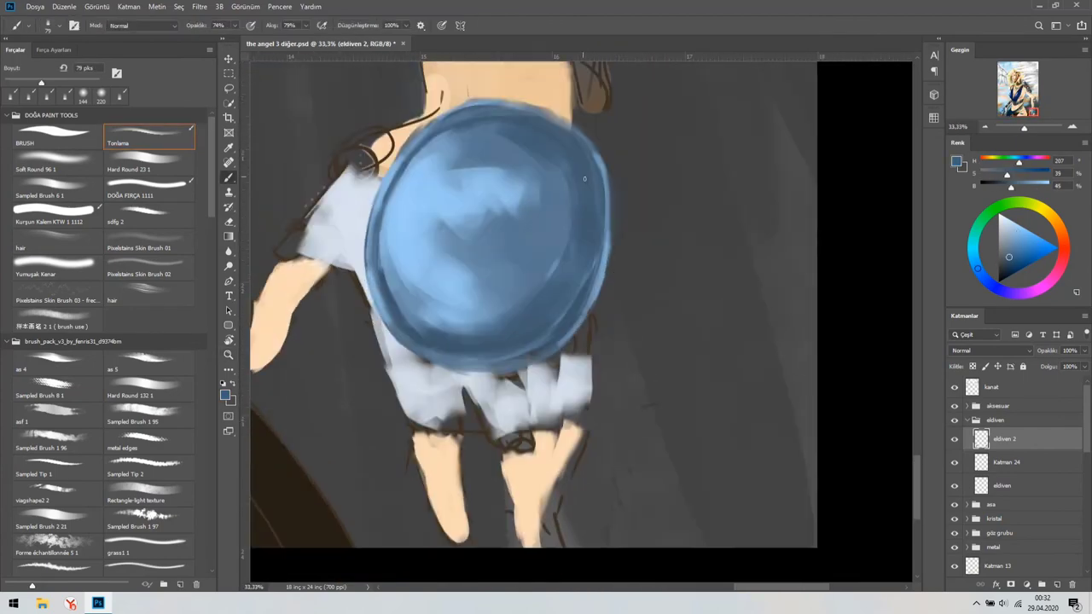
left_click_drag(596, 161, 603, 256)
left_click(584, 122, "alt")
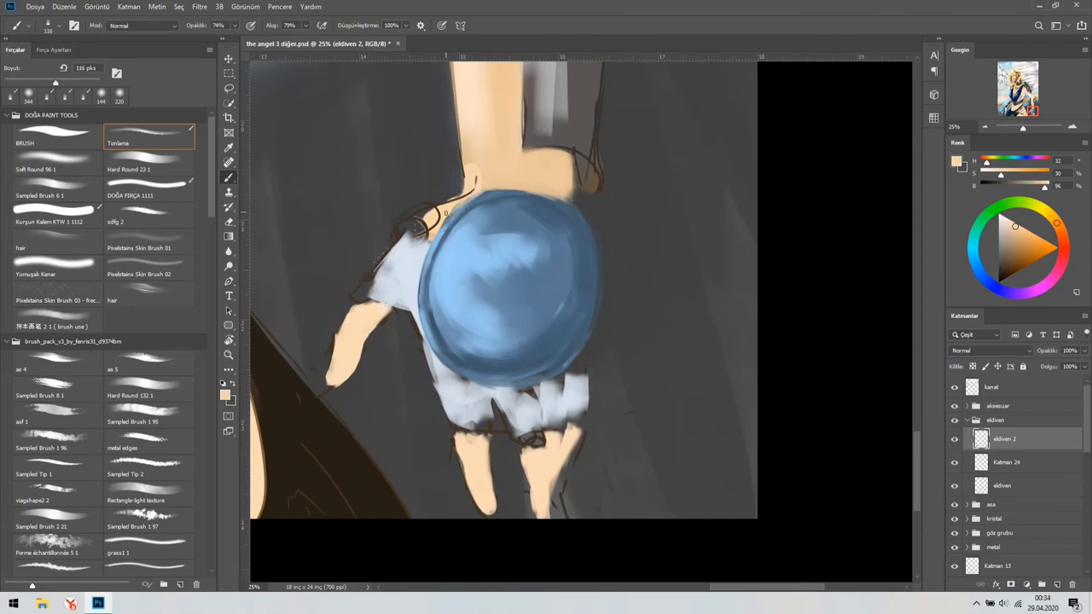
Paint pale bluish white over the sketch lines on the thumb section of the lowered hand's glove with the Tonlama brush
left_click(451, 253, "alt")
scroll(463, 213, "up", 2)
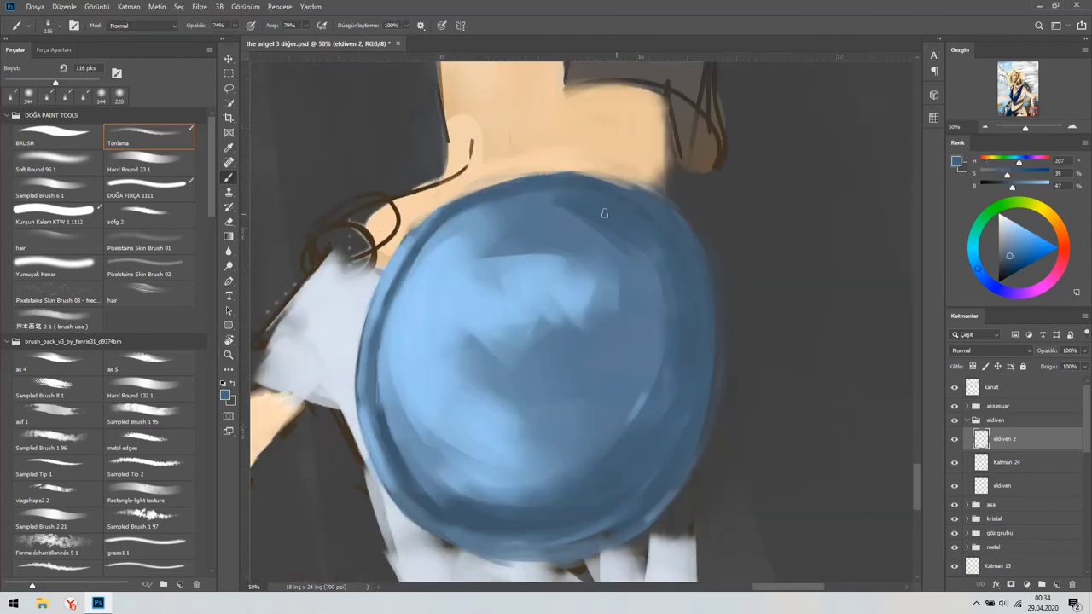
scroll(603, 214, "down", 3)
scroll(554, 298, "up", 2)
left_click(554, 299, "alt")
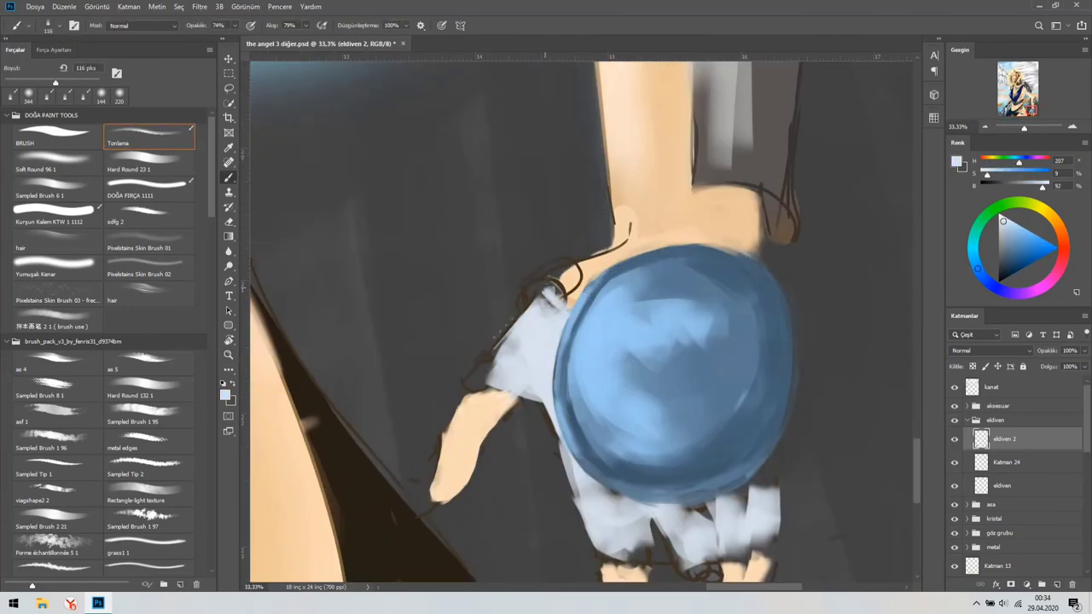
Cover the sketch lines around the lowered hand's wrist and thumb with sampled skin tones and background greys, using Tonlama at 227 px
left_click(582, 269, "alt")
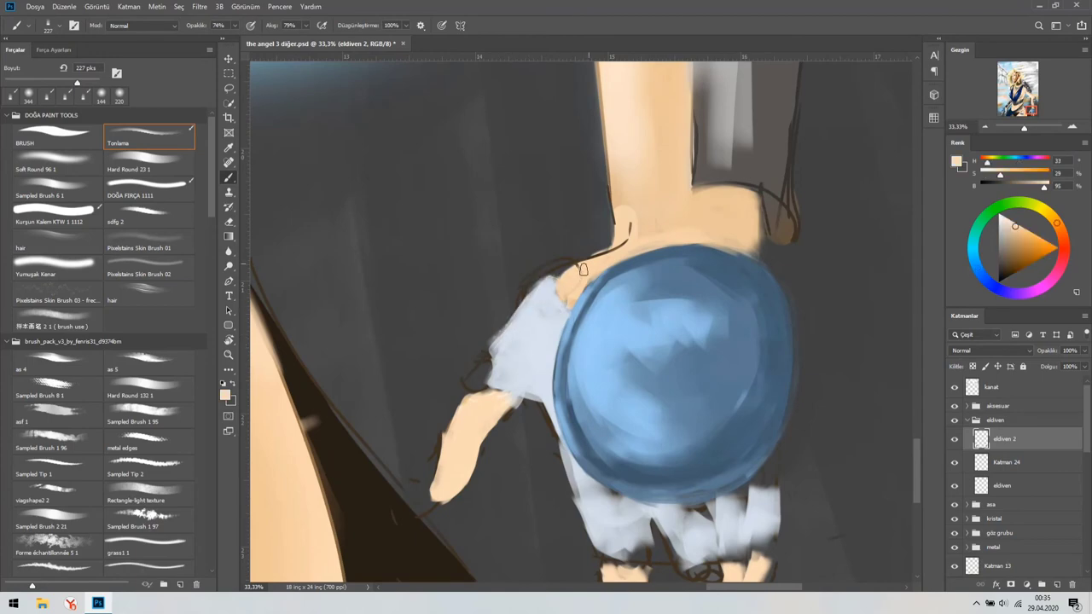
left_click(572, 242, "alt")
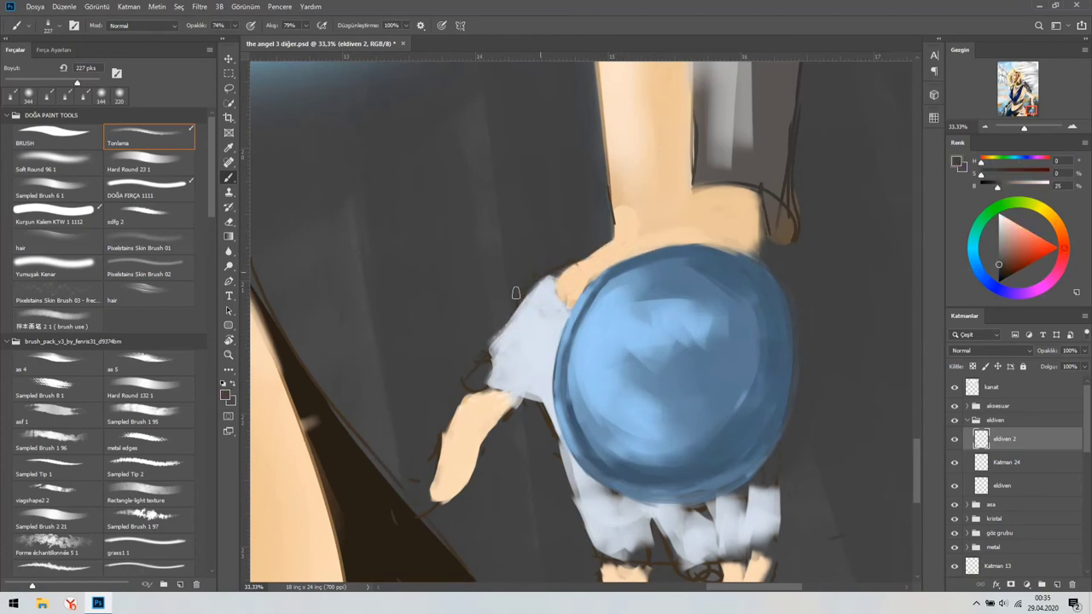
left_click(622, 208, "alt")
left_click(433, 390, "alt")
scroll(499, 316, "down", 1)
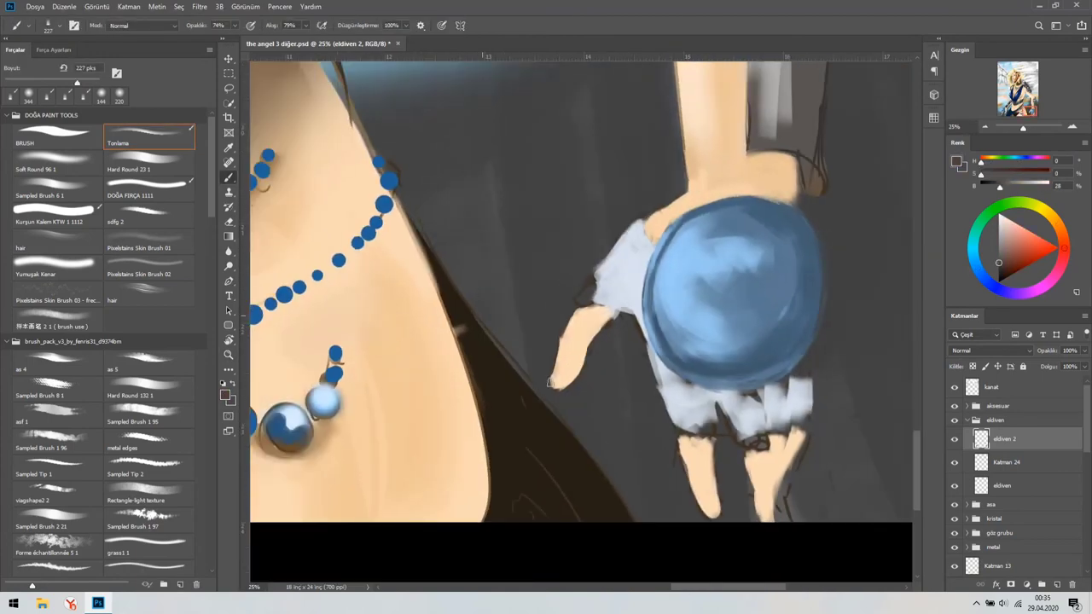
Clean the sketch lines off the waist and hip edge by painting sampled light blue, tan and dark grey background tones
scroll(511, 307, "up", 1)
scroll(470, 255, "up", 2)
left_click(482, 217, "alt")
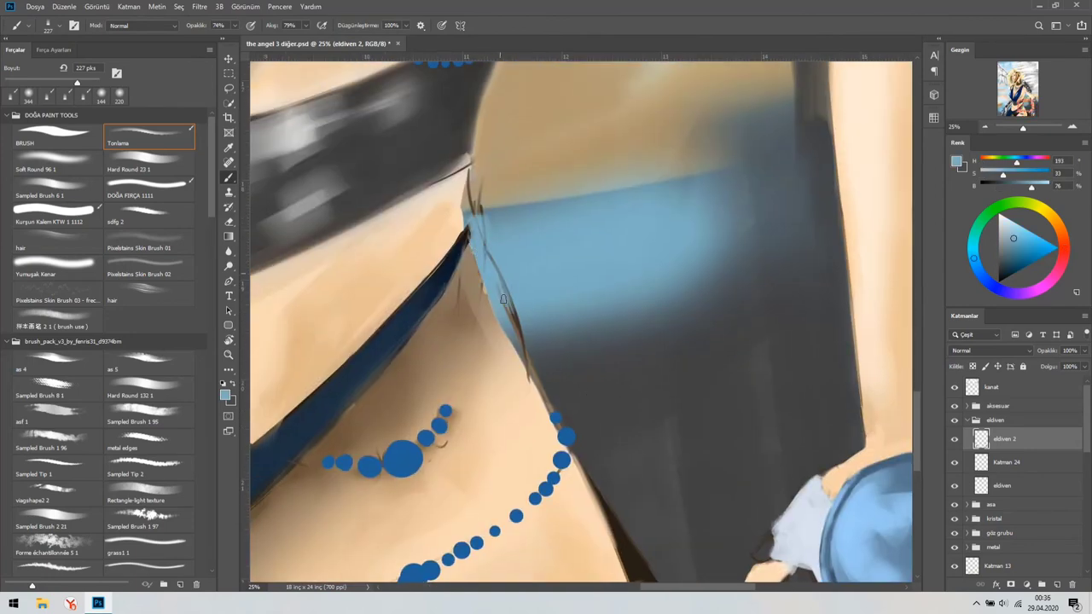
left_click(465, 208, "alt")
scroll(490, 204, "up", 1)
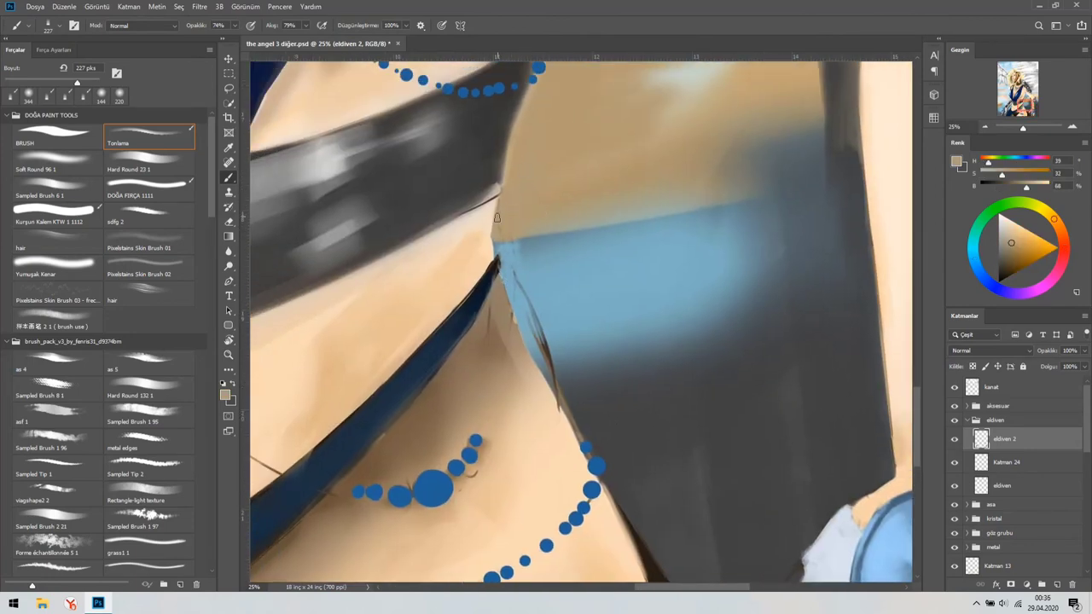
left_click(506, 264, "alt")
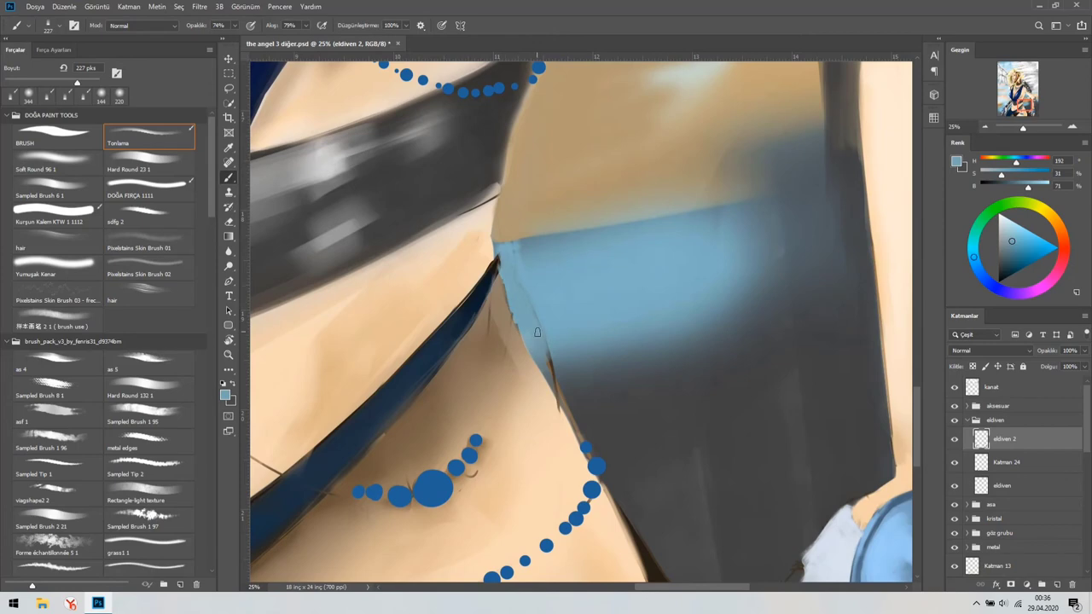
left_click(557, 383, "alt")
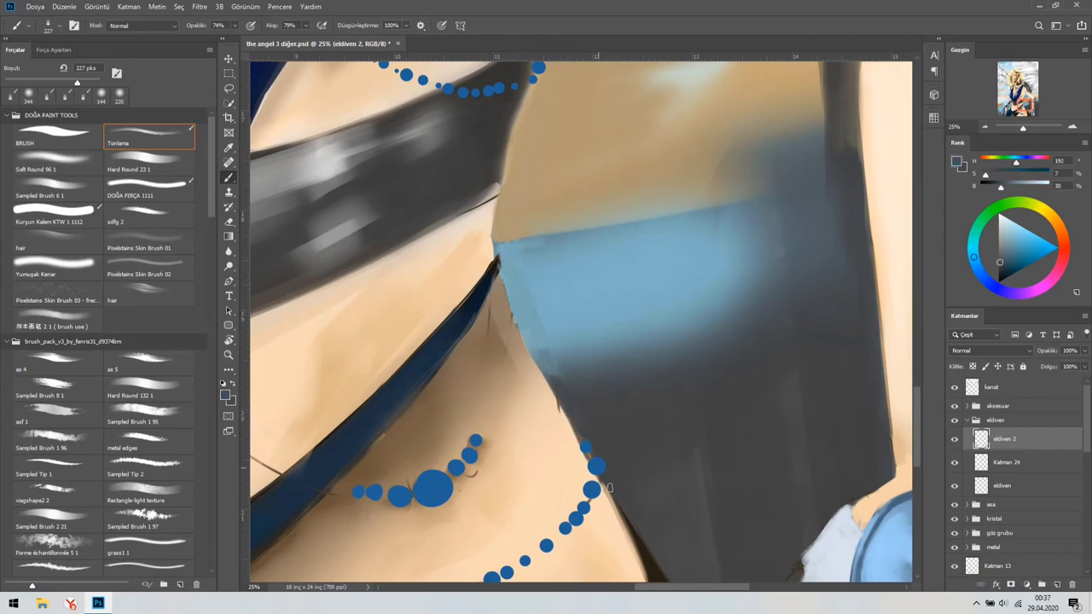
Touch up the light blue background beside the waist above the loincloth with sampled light blues
scroll(608, 487, "down", 2)
scroll(344, 375, "up", 3)
left_click(344, 375, "alt")
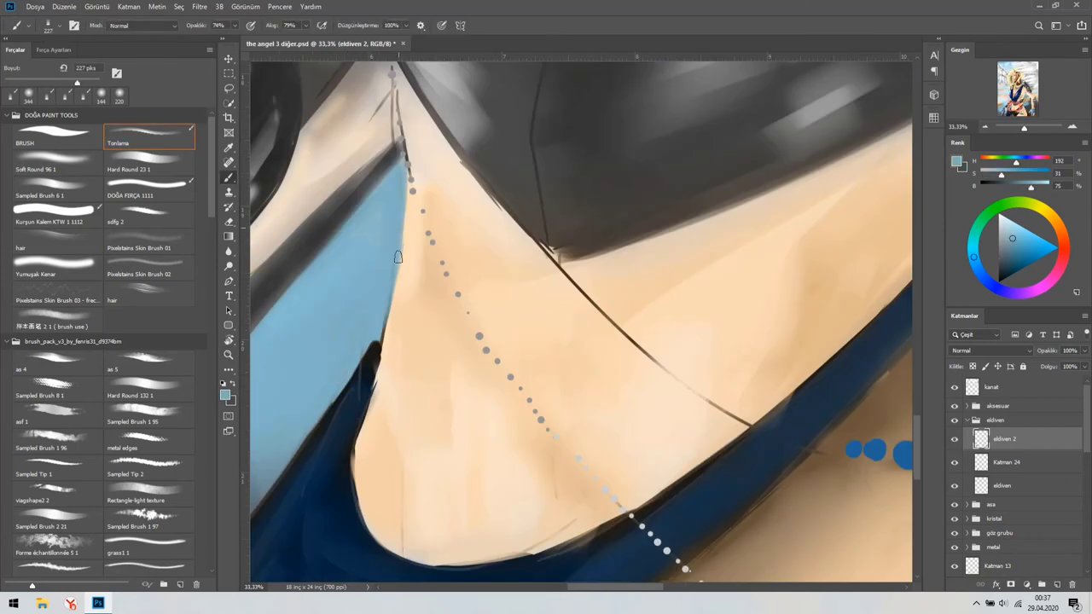
scroll(397, 257, "down", 2)
scroll(413, 291, "up", 3)
left_click(412, 290, "alt")
scroll(483, 231, "down", 2)
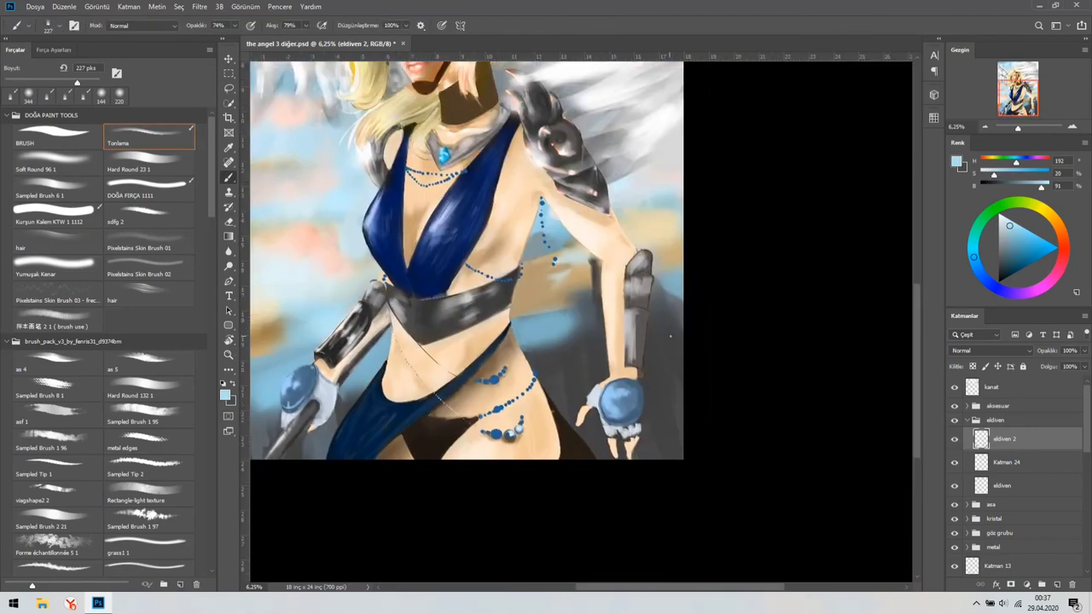
scroll(383, 285, "up", 2)
left_click(383, 285, "alt")
scroll(383, 285, "down", 2)
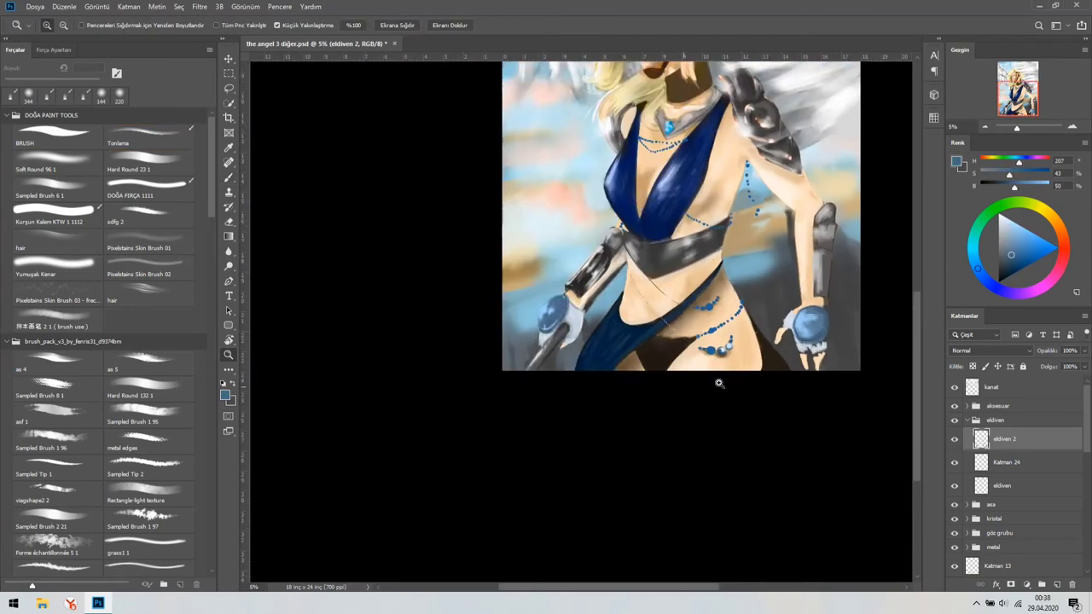
Cover the sketch lines at the lowered hand's thumb base and fill the glove's finger sections with pale bluish white
scroll(517, 299, "up", 3)
left_click(516, 299, "alt")
left_click_drag(501, 263, 474, 300)
left_click(469, 325, "alt")
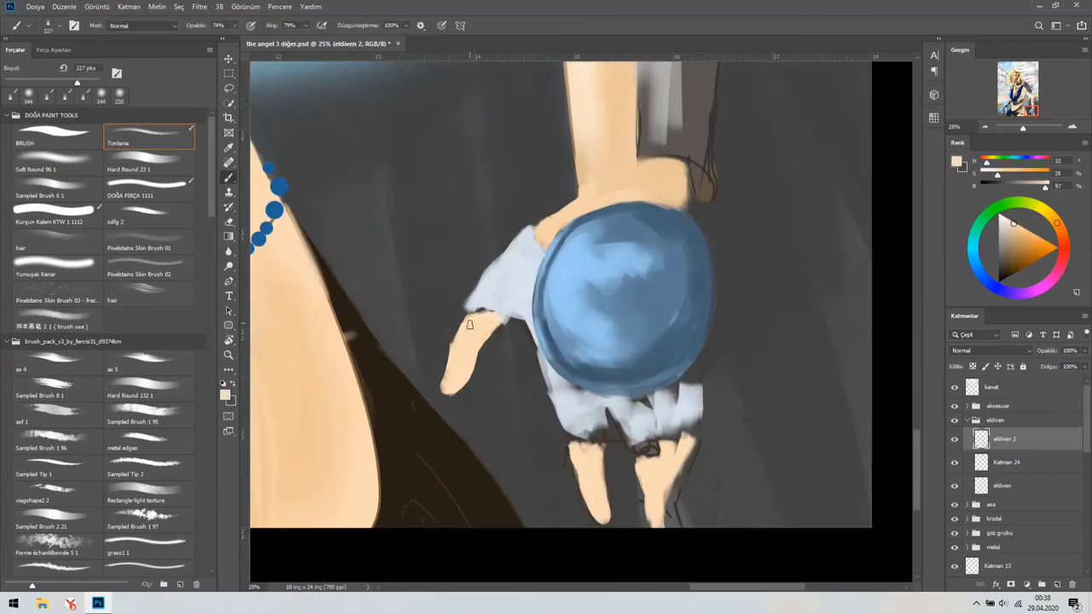
left_click(564, 437, "alt")
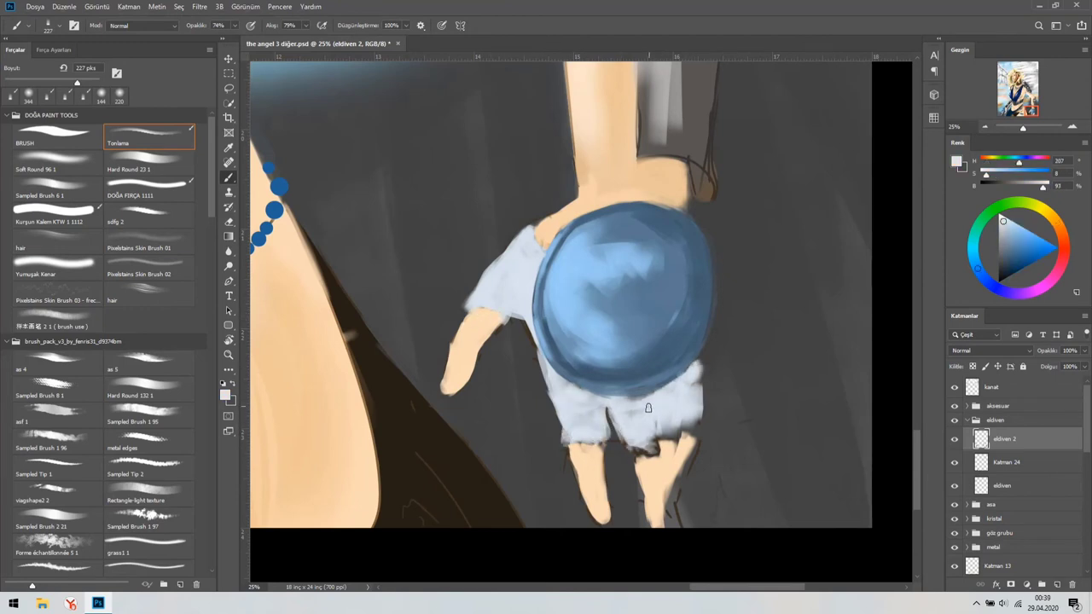
left_click_drag(648, 408, 619, 374)
Paint the lowered hand's bare fingers in sampled light skin tone below the glove, covering the dark sketch lines
left_click(619, 431, "alt")
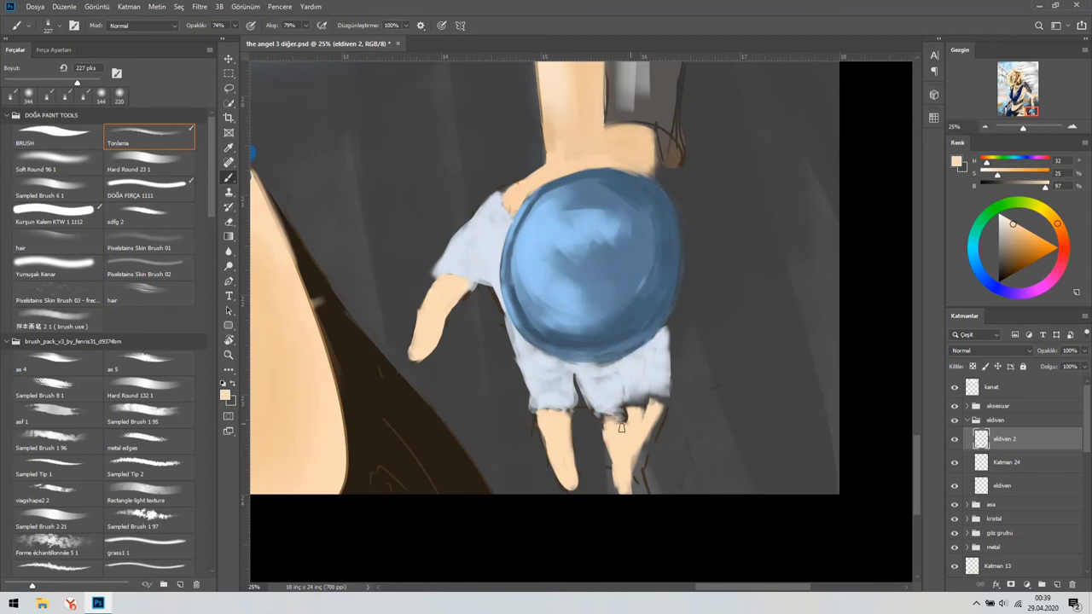
left_click_drag(647, 418, 645, 381)
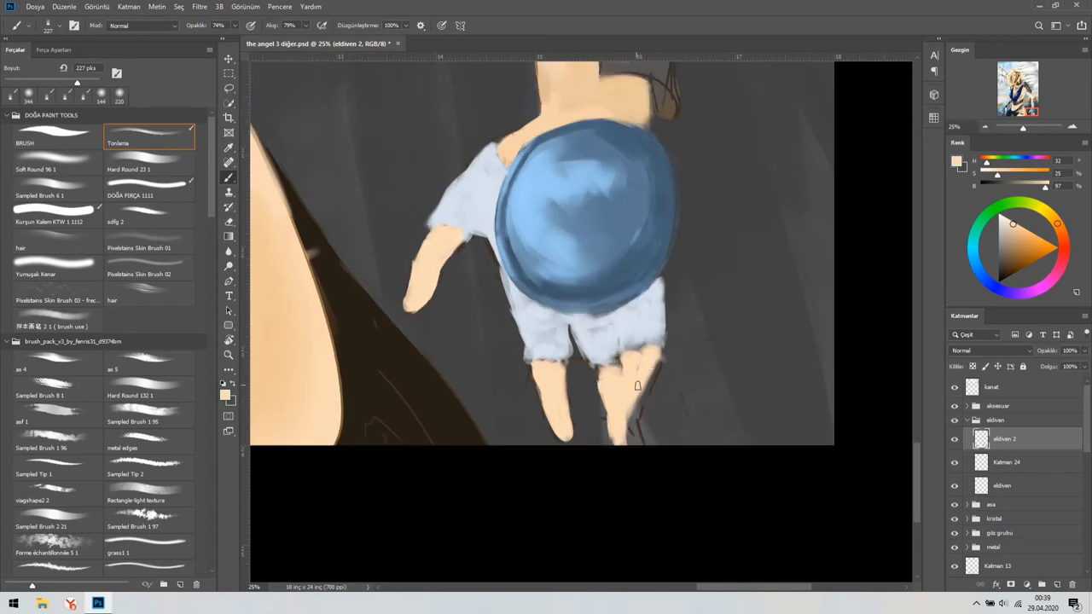
left_click(603, 379, "ctrl+alt")
left_click(631, 367, "ctrl")
Refine the glove's edges and the wrist area above the disc with sampled pale white and skin tones
left_click(626, 362, "alt")
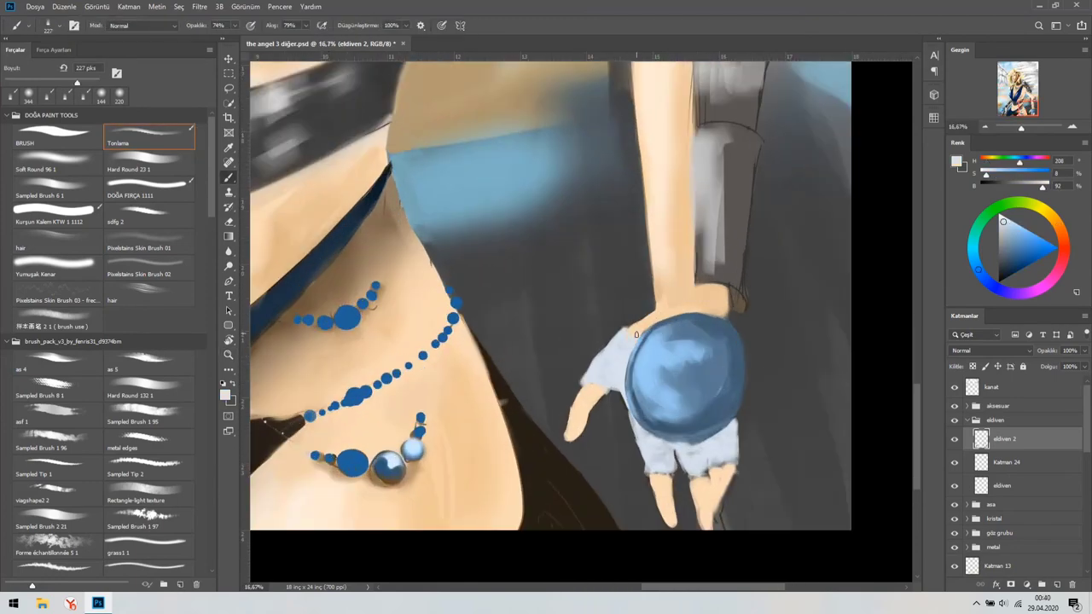
left_click(620, 361, "ctrl+alt")
left_click(619, 357, "ctrl")
left_click(612, 327, "alt")
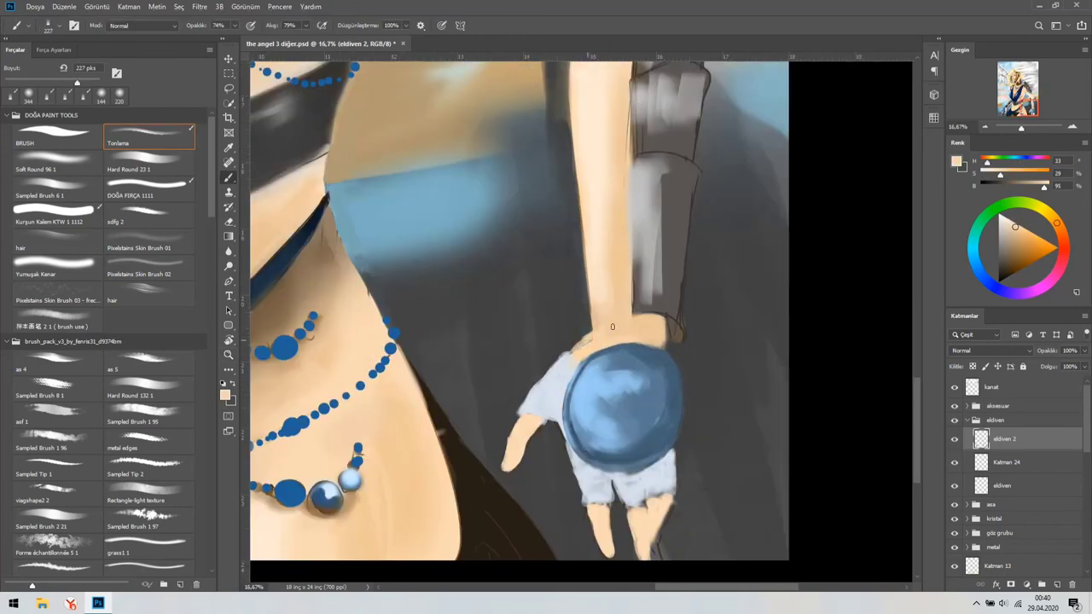
left_click(565, 355, "alt")
left_click(668, 346, "ctrl")
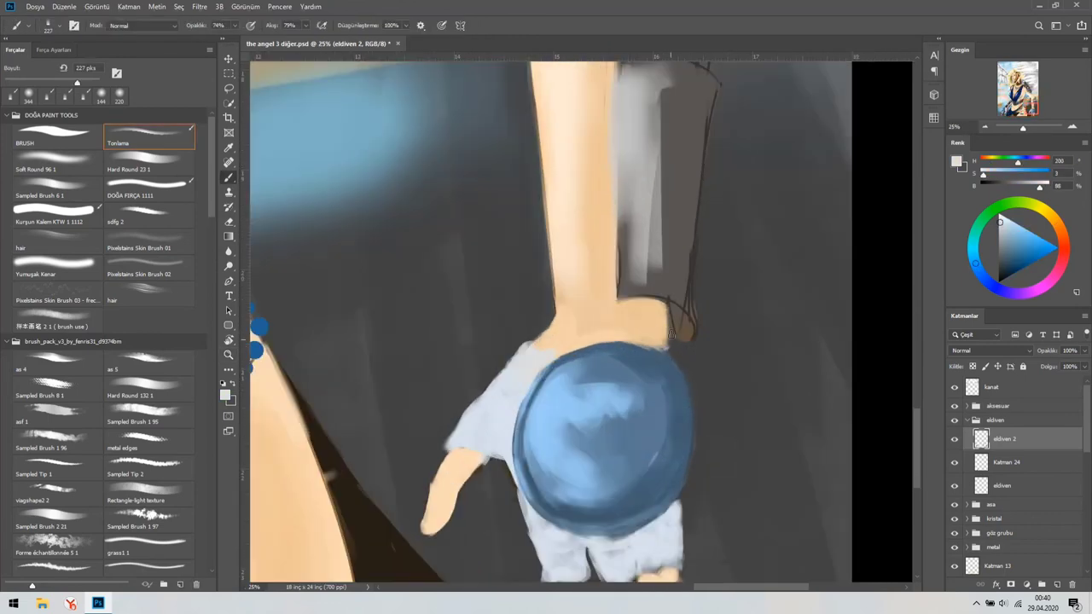
left_click(632, 358, "ctrl+alt")
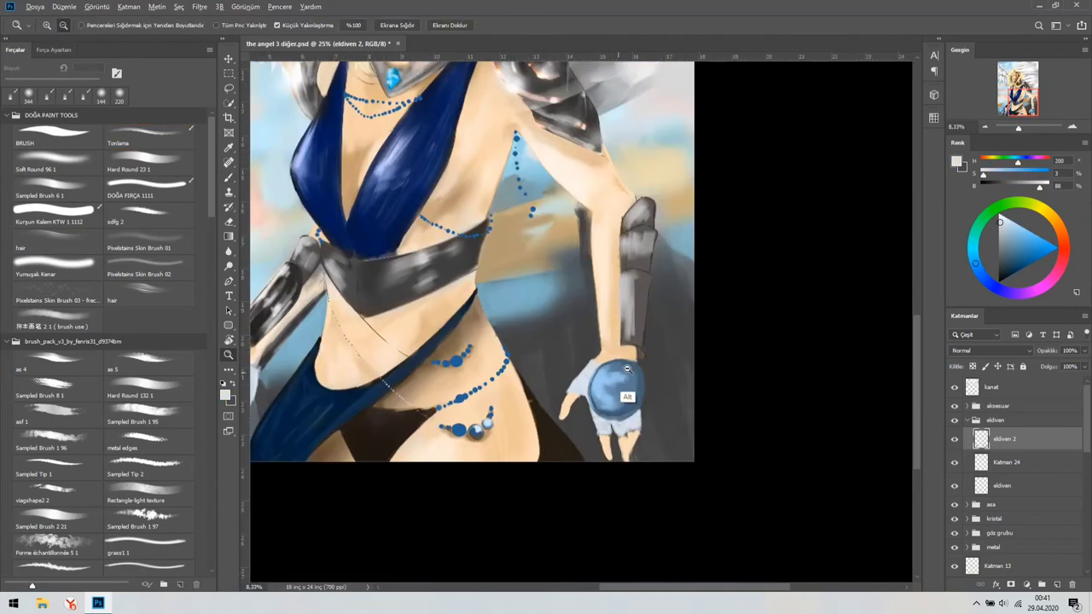
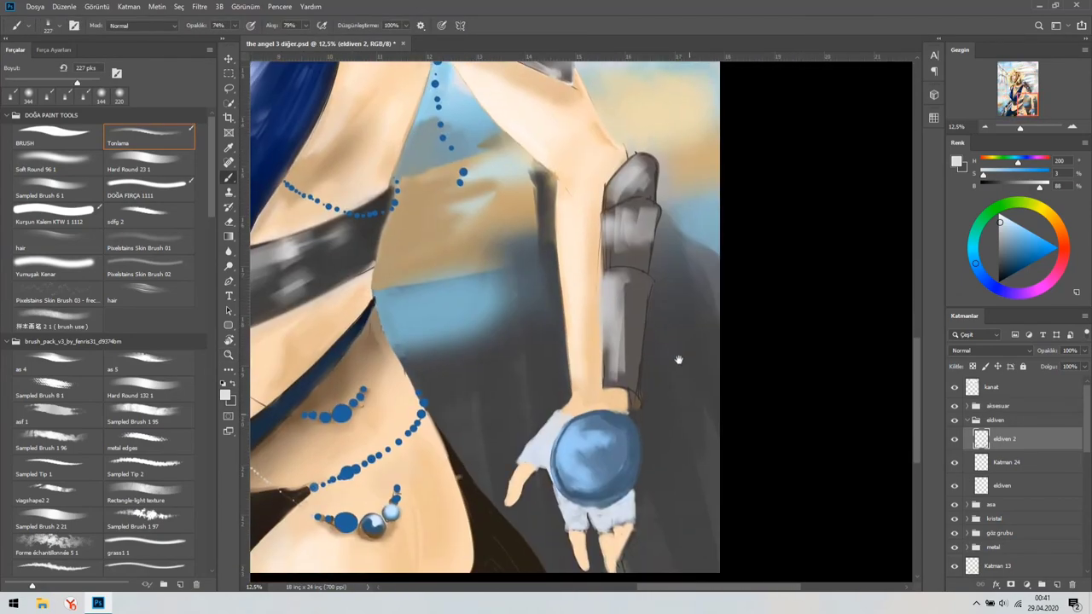
Open the metal layer group and select Katman 17 for brush work on the lowered arm's bracer
left_click(995, 463)
left_click(966, 477)
left_click(1005, 495)
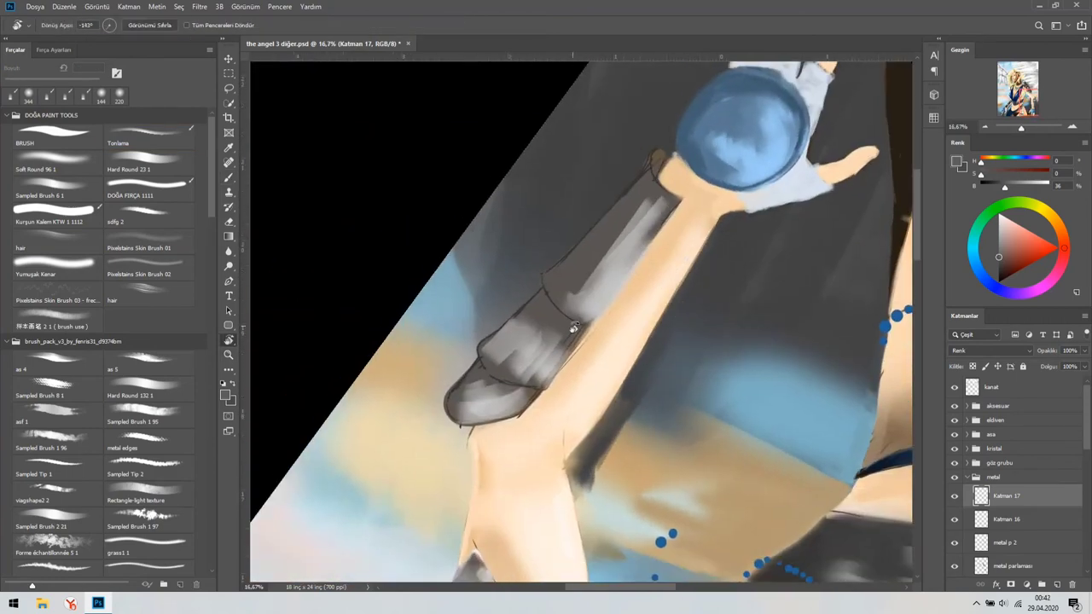
key("w")
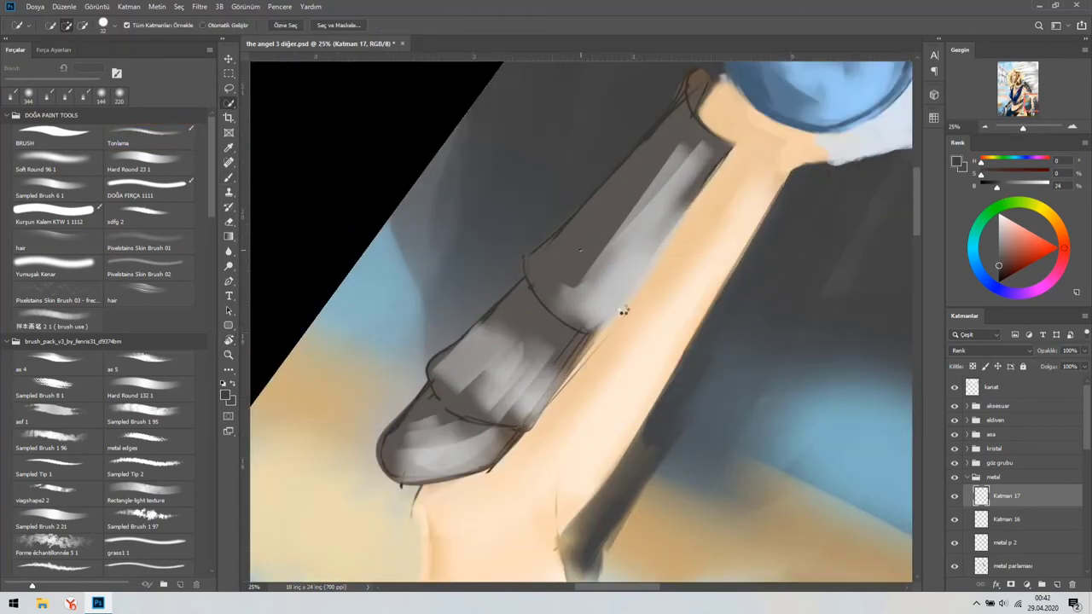
key("b")
left_click_drag(613, 300, 524, 318)
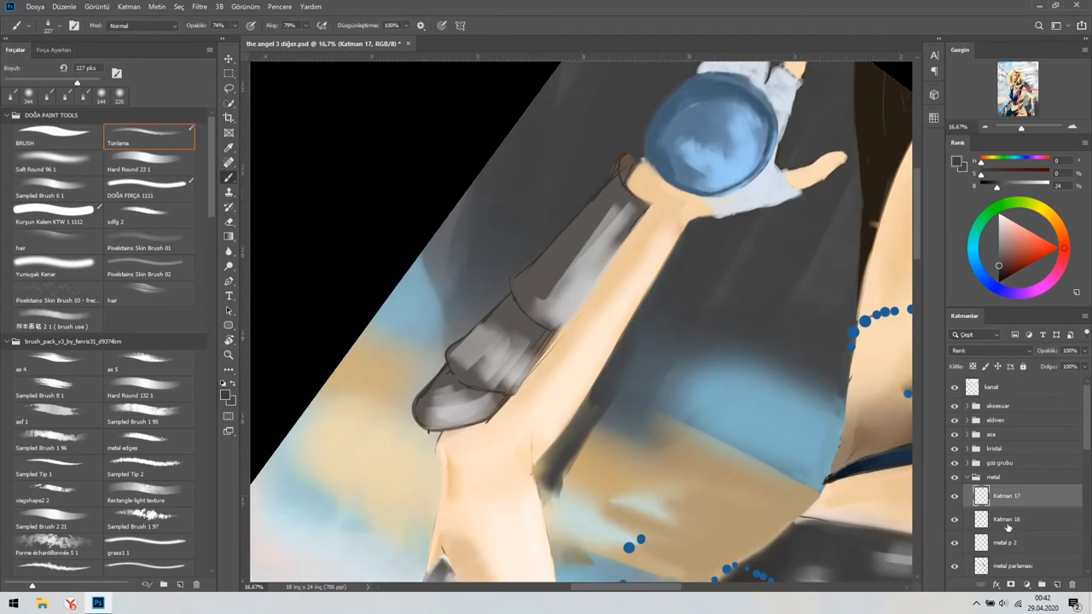
Try moving the Katman 17 layer below Katman 16 in the metal group
key("alt+bracketleft")
key("ctrl+minus")
key("r")
key("Escape")
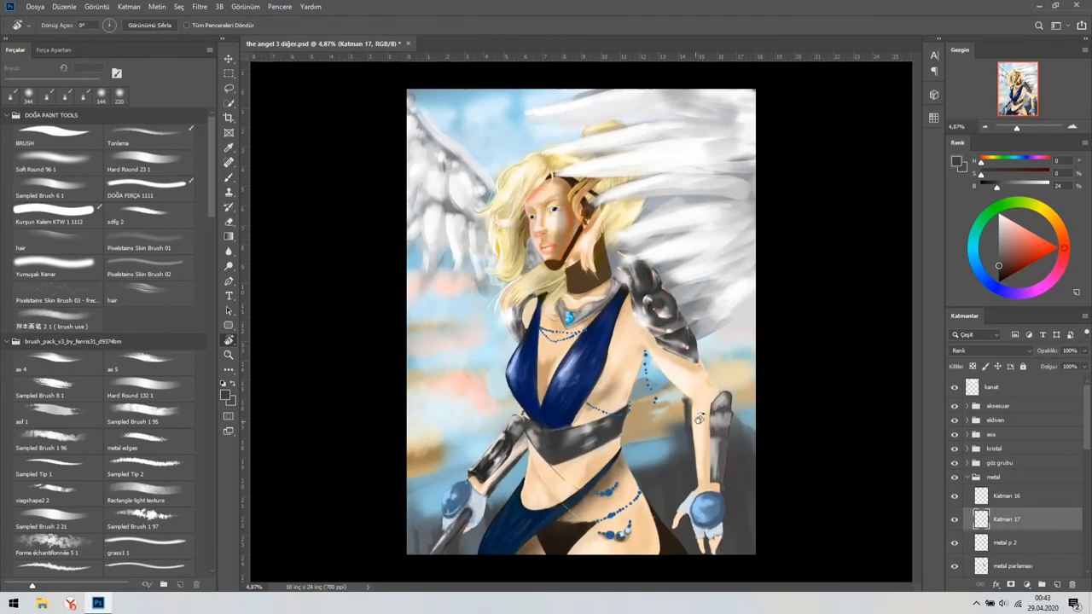
key("ctrl+bracketright")
key("ctrl+plus")
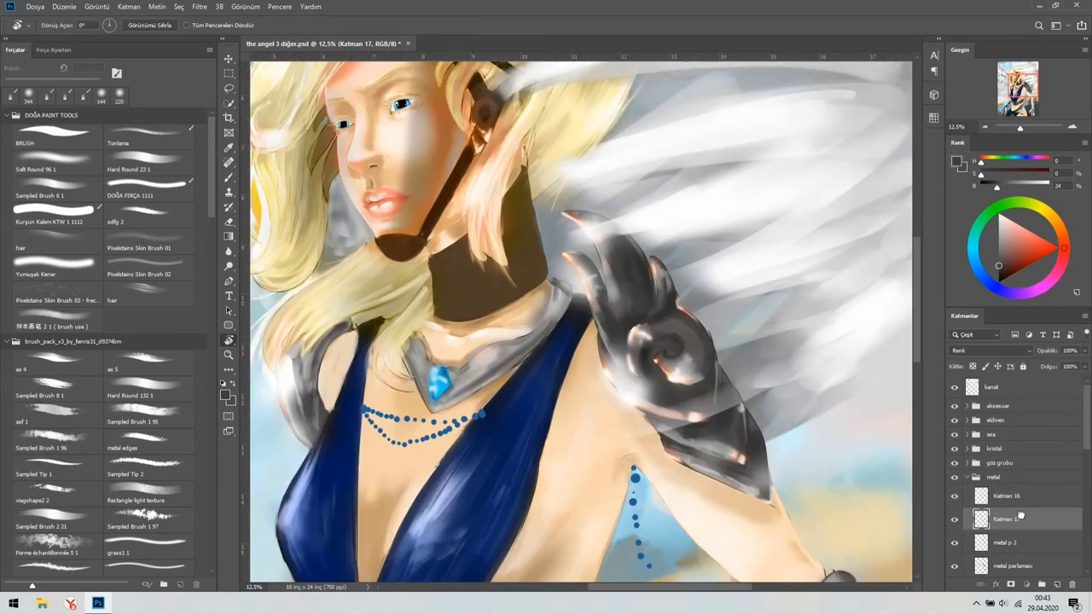
left_click_drag(874, 478, 572, 166)
key("b")
key("ctrl+plus")
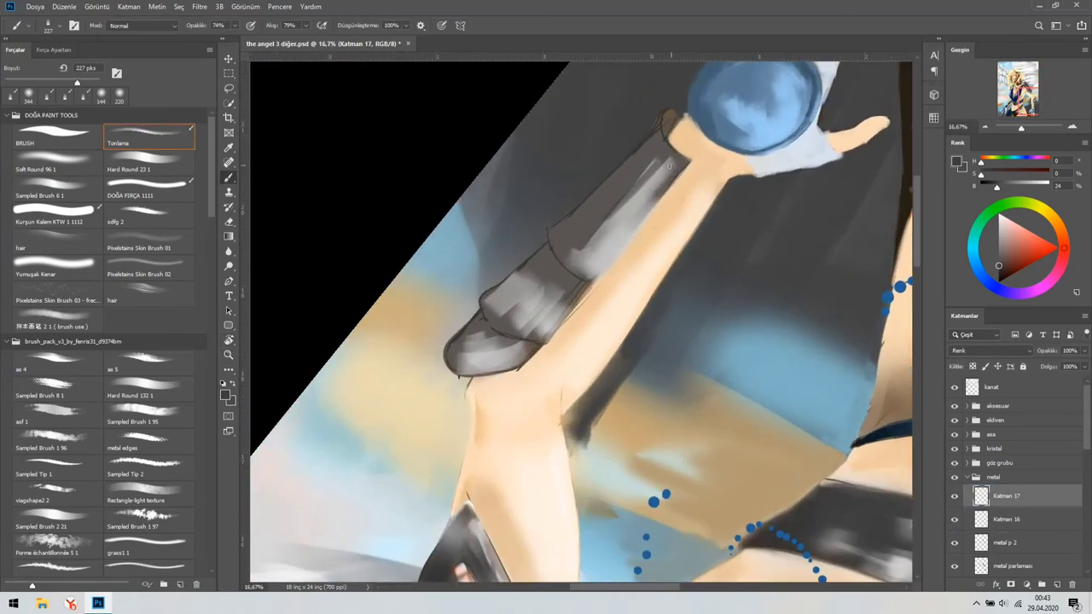
Shade the bracer's wrist plate in dark brownish grey on Katman 16 with Tonlama at 805 px, and darken its wrist end at 44 px
left_click(625, 197, "alt")
left_click(1017, 521)
left_click_drag(652, 166, 601, 226)
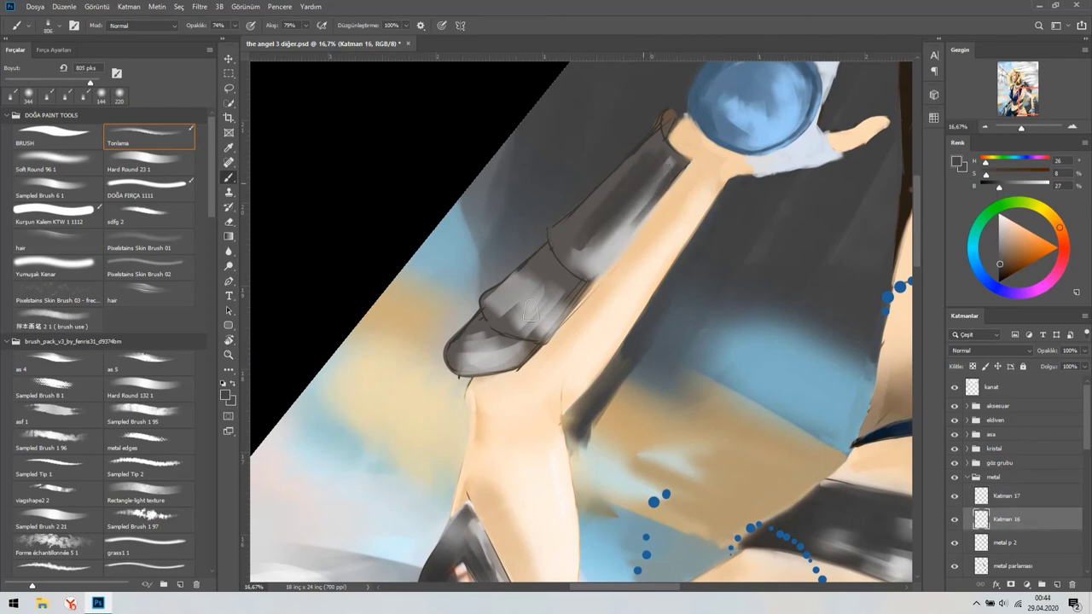
scroll(654, 147, "up", 3)
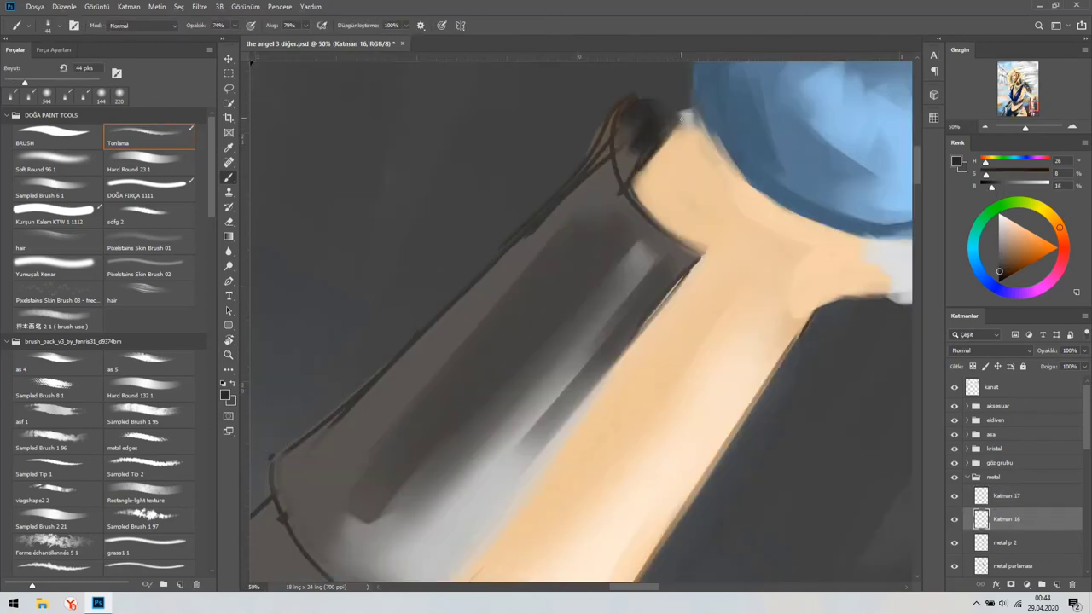
Deepen the shadows across all three bracer plates in near-black brownish grey, using Tonlama at 476 px
key("ctrl+minus")
left_click_drag(554, 298, 445, 463)
mouse_move(409, 494)
left_mouse_down()
mouse_move(475, 417)
mouse_move(409, 439)
left_mouse_up()
left_click_drag(444, 400, 358, 504)
left_click_drag(478, 366, 588, 238)
left_click_drag(443, 400, 378, 477)
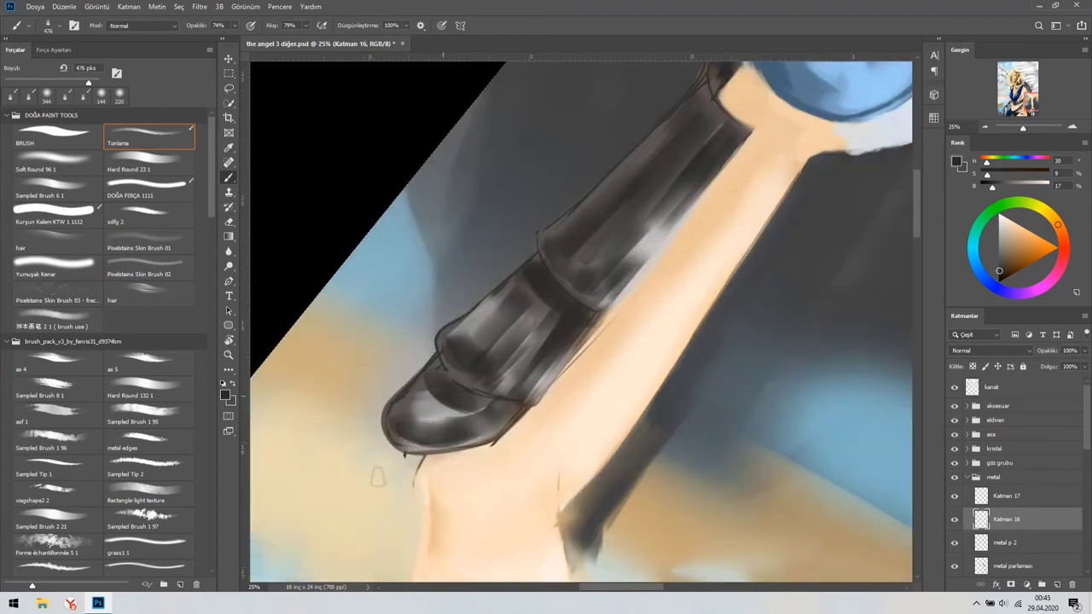
Add a new layer at the top of the metal group and paint mid-grey highlights along the bracer plates with a smaller Tonlama brush
key("ctrl+shift+alt+n")
left_click_drag(508, 302, 451, 349)
key("bracketleft")
key("bracketleft")
key("bracketleft")
key("bracketleft")
left_click(451, 348, "alt")
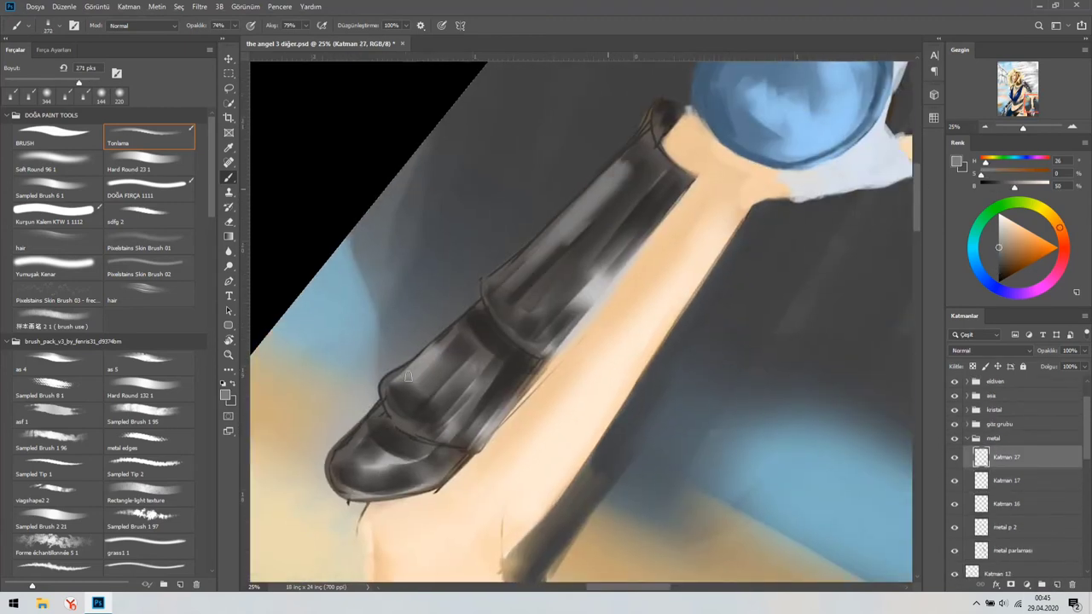
left_click_drag(499, 281, 652, 192)
left_click_drag(440, 371, 609, 175)
Paint a thin light grey edge highlight along the bracer's wrist opening with Tonlama at 21 px
key("ctrl+plus")
key("ctrl+plus")
key("ctrl+plus")
key("bracketleft")
key("bracketleft")
key("bracketleft")
key("bracketleft")
key("bracketleft")
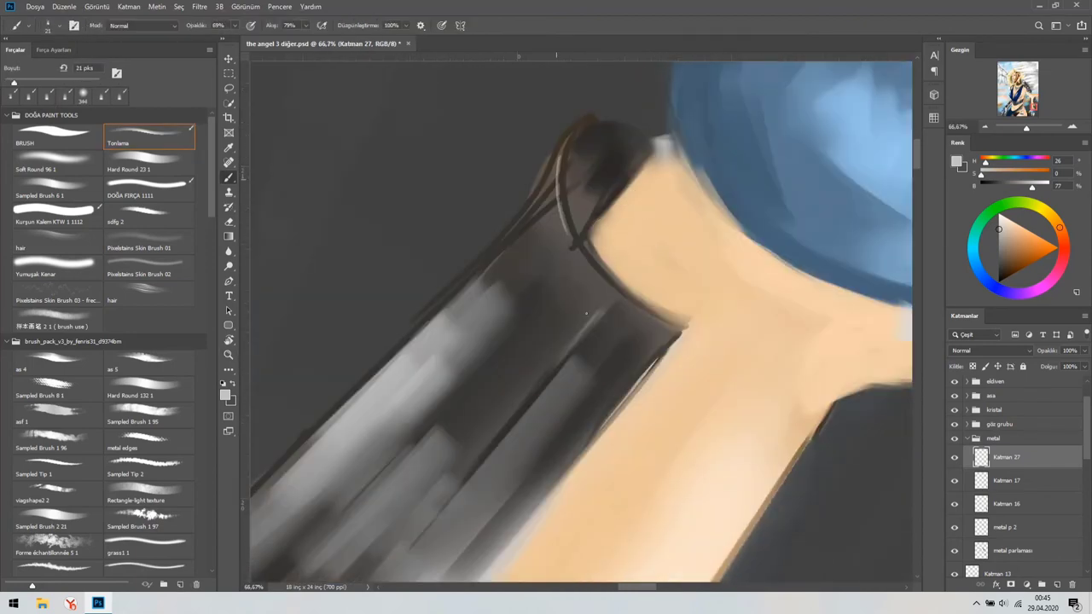
Enlarge the Tonlama brush to 233 px and brighten the bracer plates and their overlapping rims with near-white grey highlights
key("ctrl+minus")
key("ctrl+minus")
key("ctrl+minus")
key("ctrl+minus")
key("bracketright")
key("bracketright")
key("bracketright")
key("bracketright")
key("bracketright")
key("bracketright")
key("bracketright")
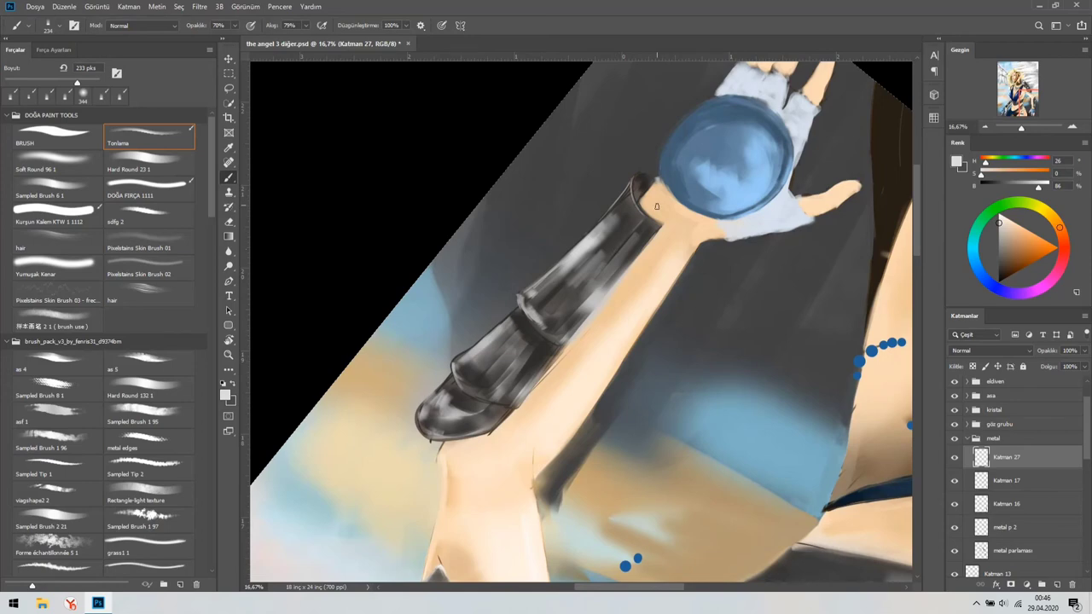
Refine the rim of the bracer's wrist opening with sampled light and dark greys, using a small Tonlama brush at 44 to 60 px
key("ctrl+plus")
key("ctrl+plus")
left_click(518, 395, "alt")
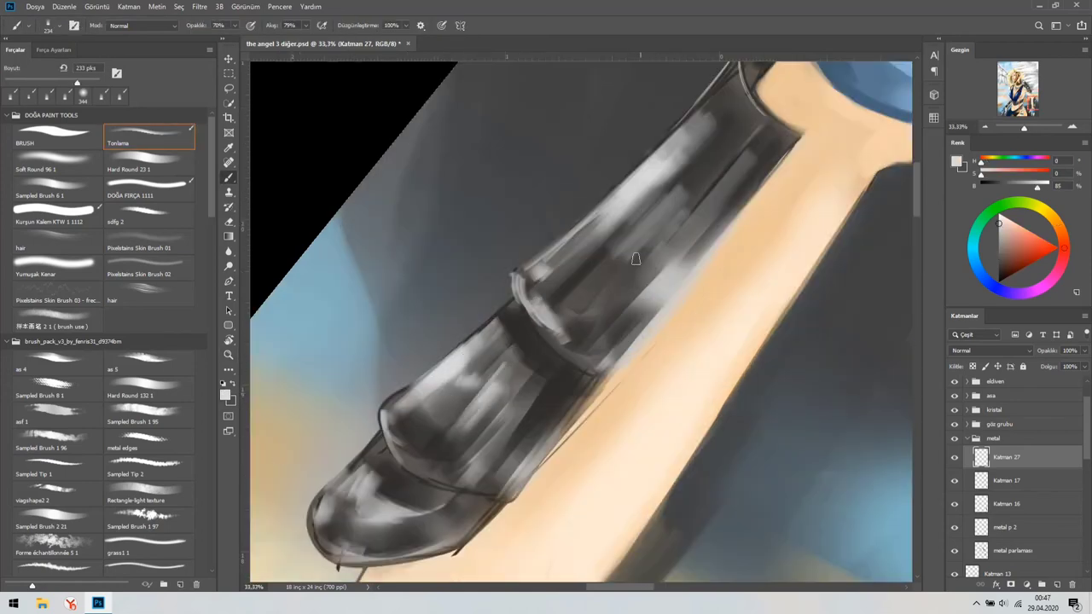
scroll(504, 330, "up", 3)
left_click(614, 209, "alt")
key("bracketleft")
key("bracketleft")
key("bracketleft")
key("bracketleft")
key("bracketleft")
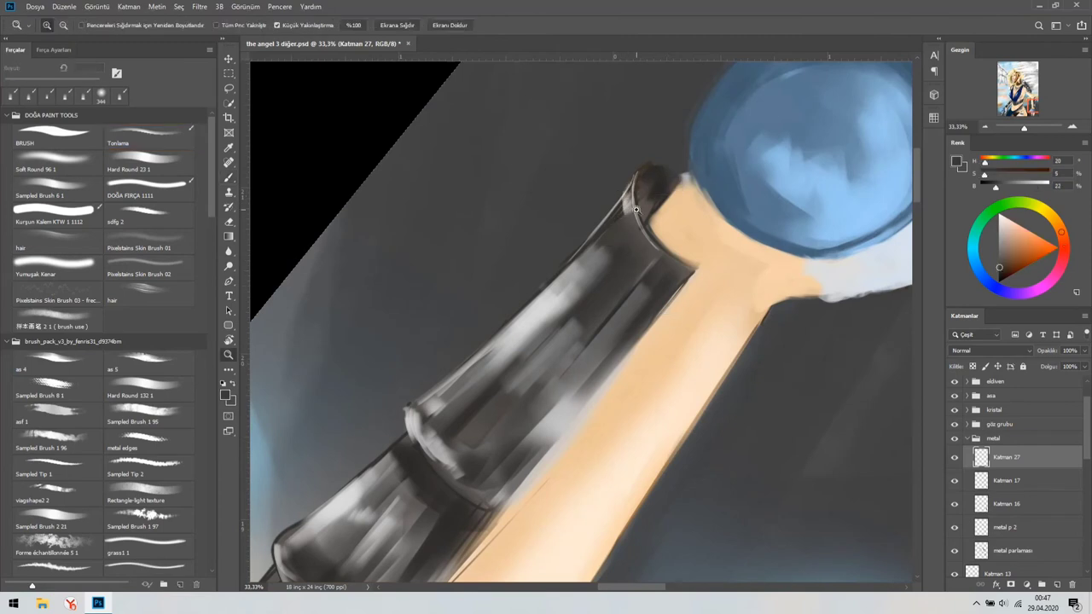
left_click(635, 179, "ctrl")
left_click_drag(657, 301, 660, 300)
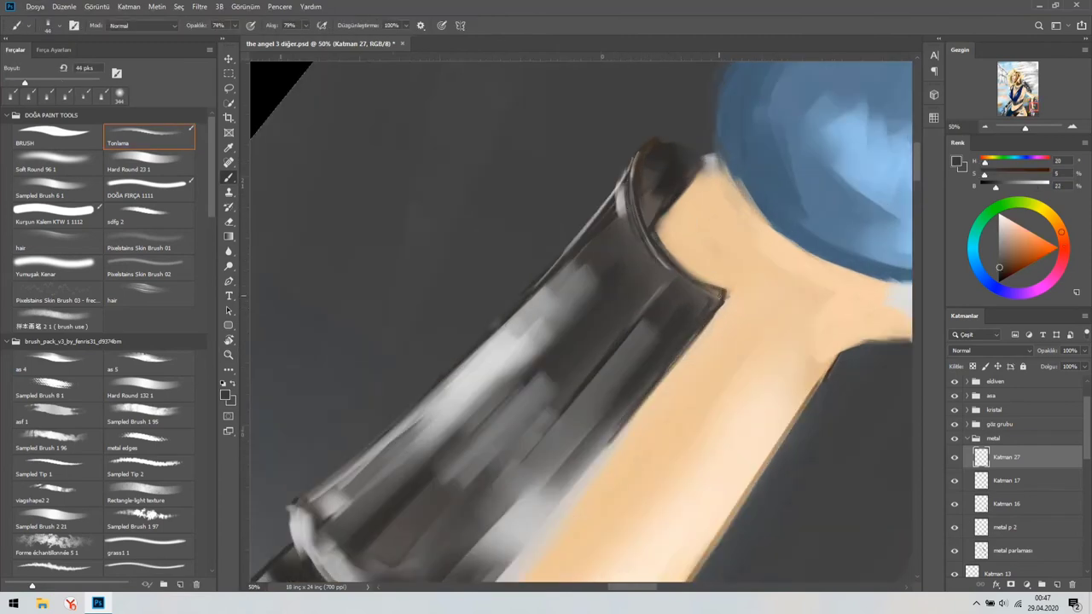
left_click(716, 295, "alt")
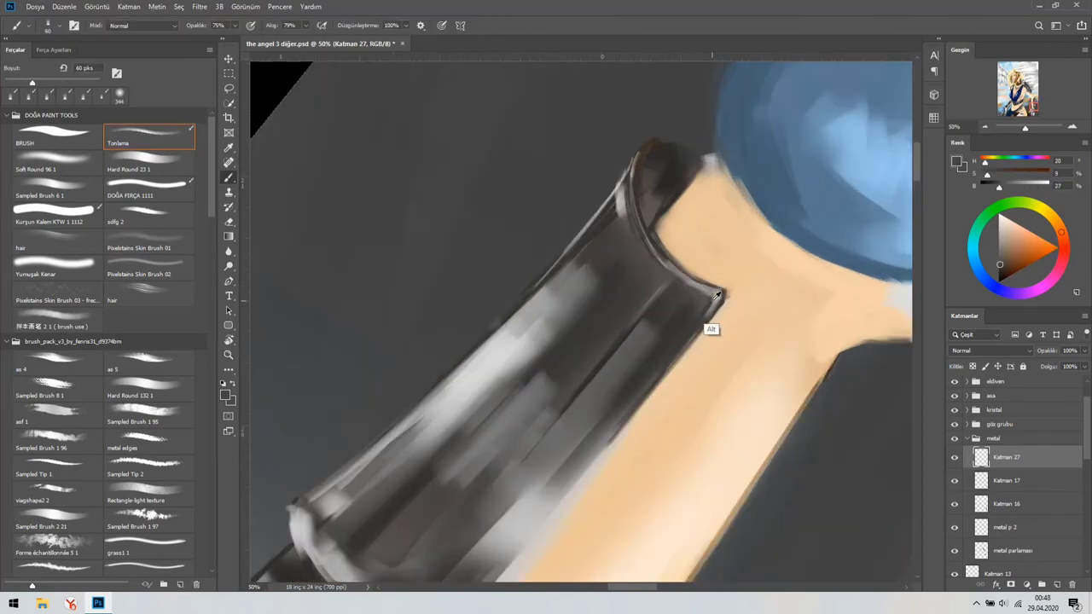
Deepen the shadows near the overlap of the bracer's wrist plate with a sampled dark grey, using Tonlama at 217 to 402 px
scroll(491, 353, "down", 1)
left_click(523, 427, "alt")
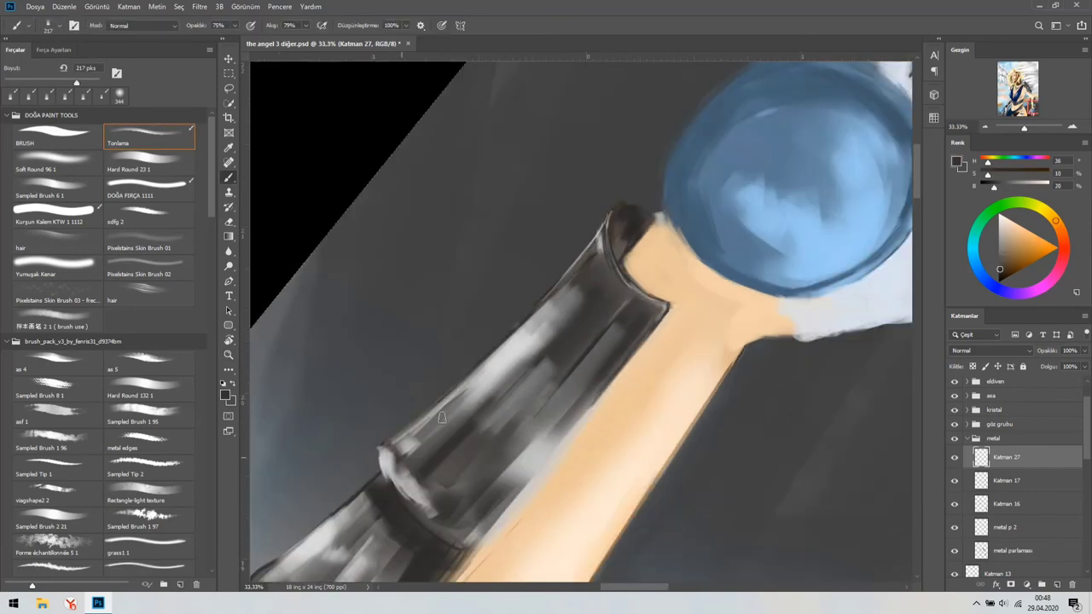
mouse_move(448, 496)
left_mouse_down()
mouse_move(469, 509)
mouse_move(512, 503)
left_mouse_up()
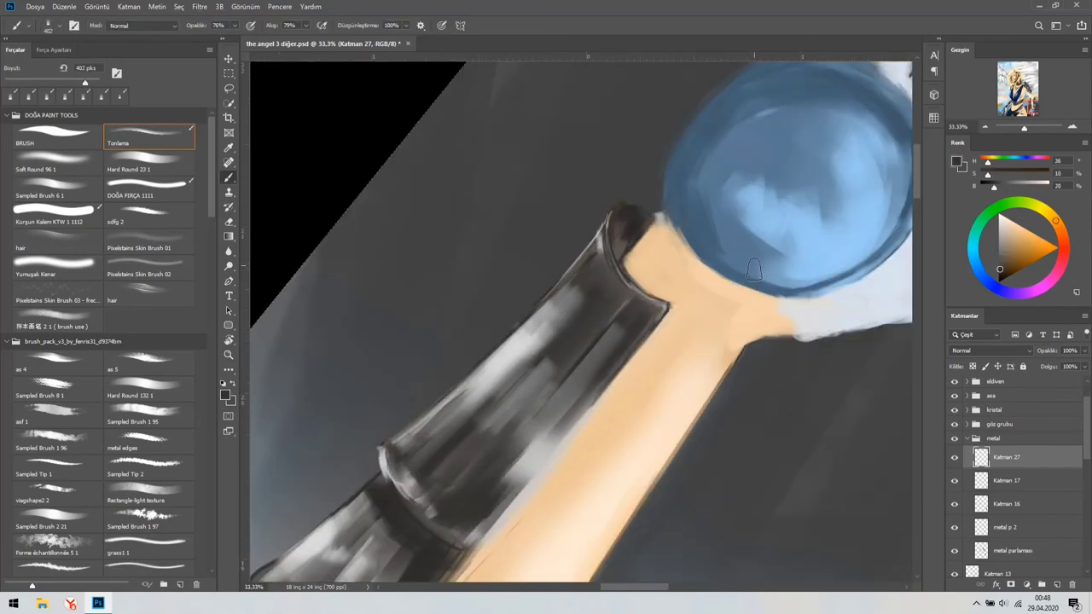
key("r")
mouse_move(446, 540)
left_mouse_down()
mouse_move(468, 42)
mouse_move(687, 537)
left_mouse_up()
key("ctrl+0")
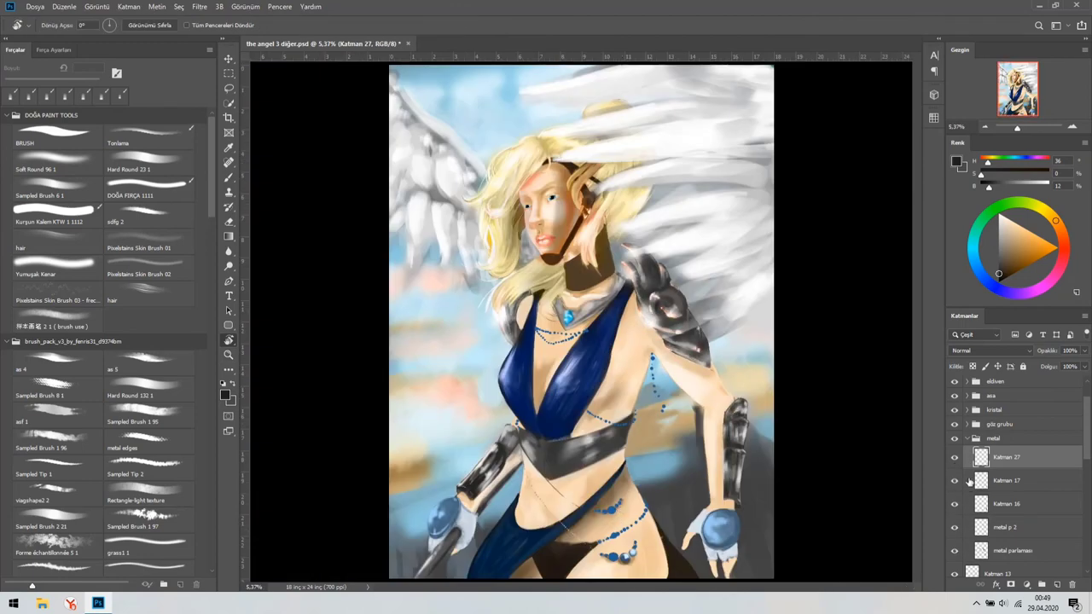
Darken the inner side of the bracer from elbow to wrist with near-black brown strokes, using Tonlama at 618 and 312 px
scroll(750, 477, "up", 3)
key("b")
left_click_drag(700, 312, 696, 530)
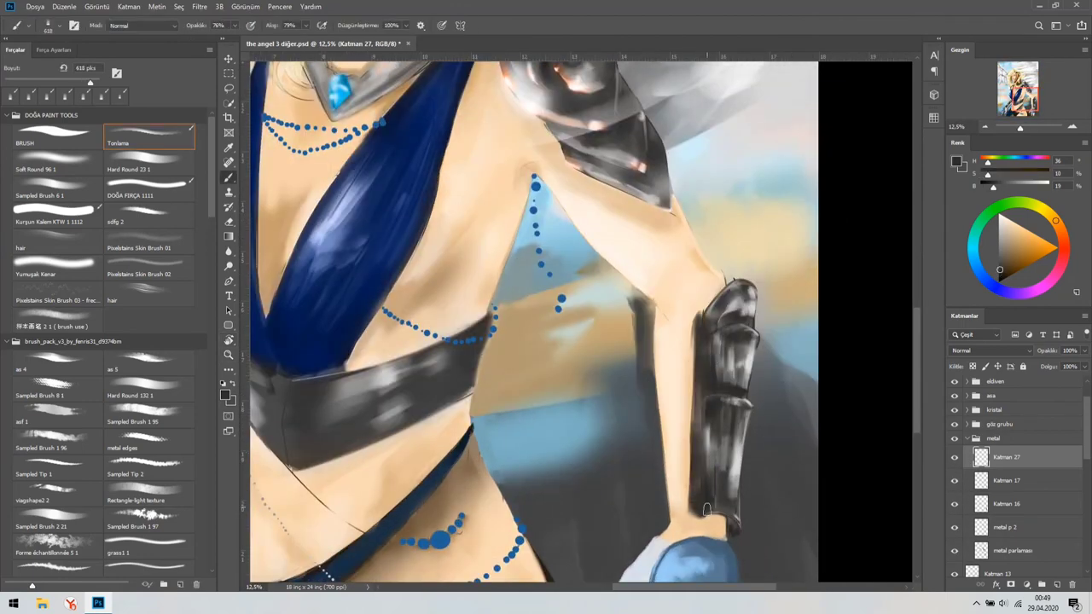
scroll(706, 510, "up", 4)
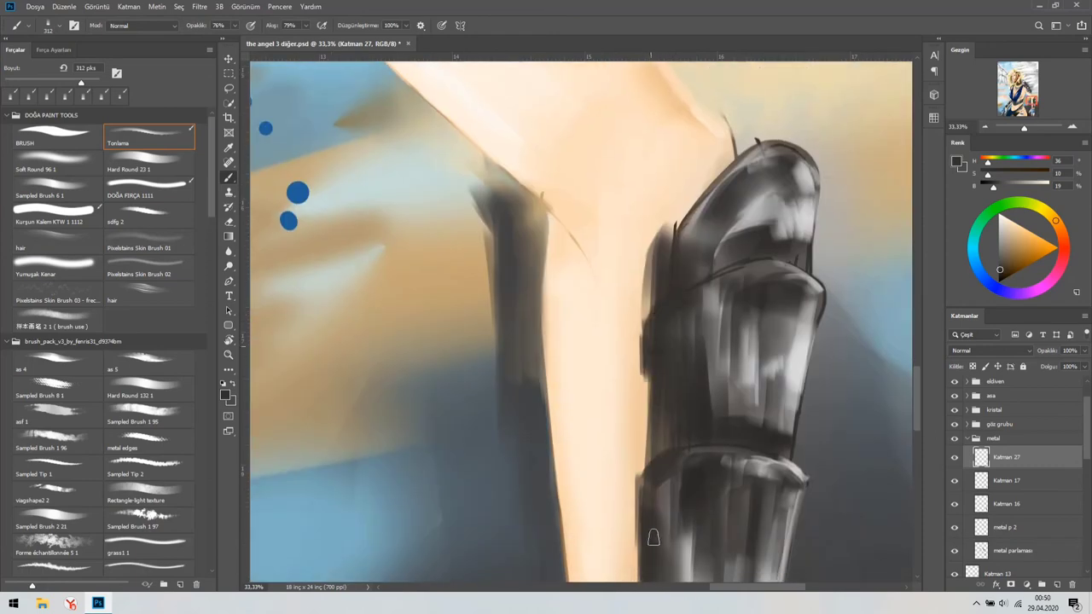
mouse_move(653, 537)
left_mouse_down()
mouse_move(729, 179)
mouse_move(675, 226)
mouse_move(709, 182)
left_mouse_up()
Paint a near-black metal strip along the forearm's inner edge from elbow to wrist with Tonlama at 312 px
scroll(709, 182, "down", 1)
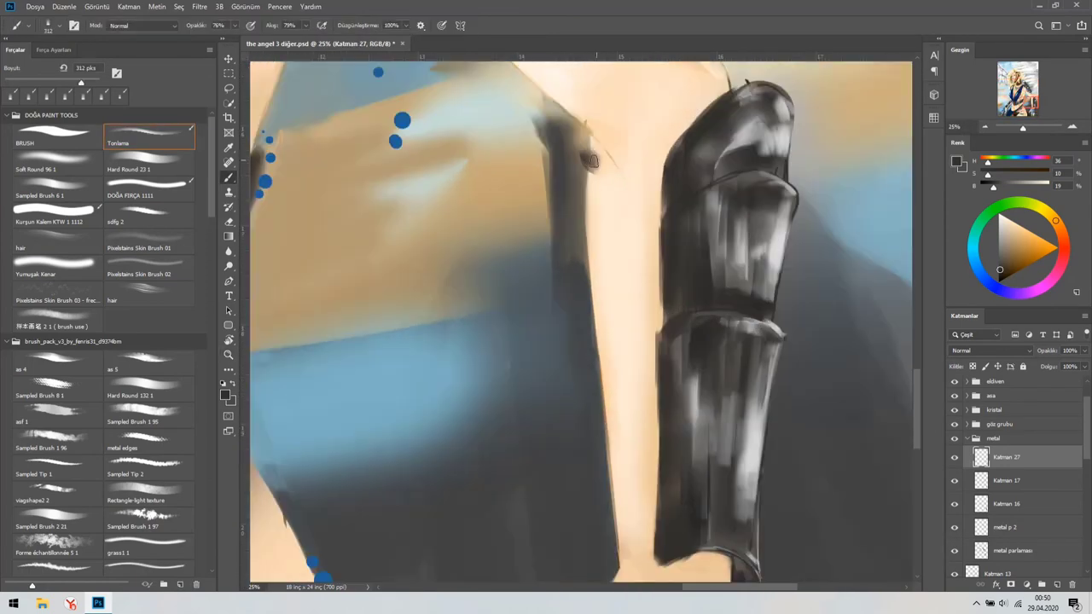
left_click_drag(590, 160, 624, 475)
scroll(607, 470, "down", 2)
scroll(1089, 431, "up", 2)
scroll(768, 342, "down", 3)
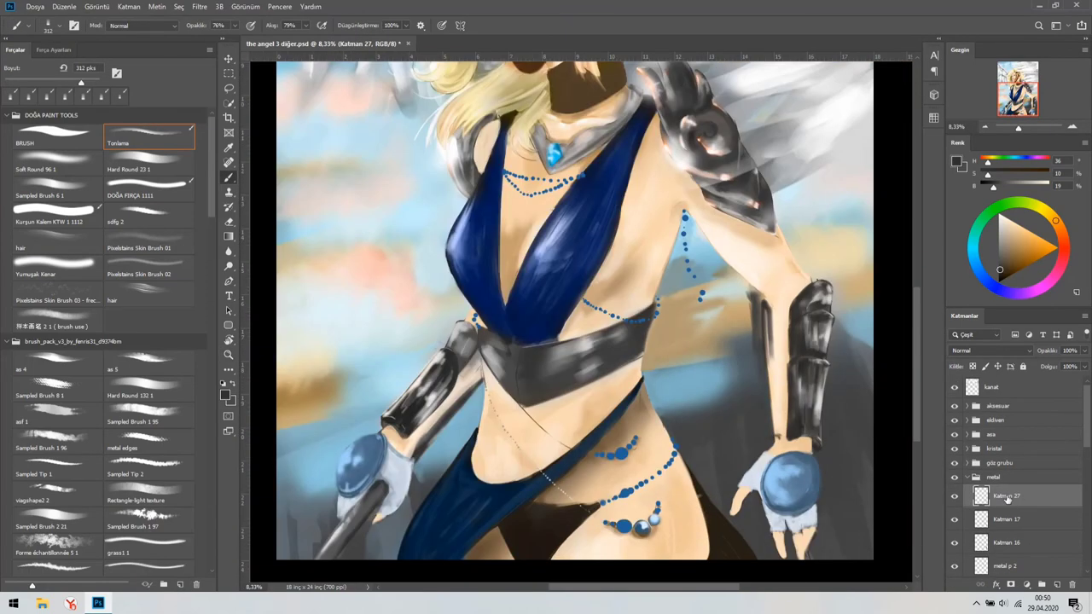
Move layer Katman 27 out of the metal group to above the eldiven group and reinforce the dark strip along the forearm
left_click_drag(1007, 496, 1006, 418)
scroll(768, 256, "up", 2)
left_click_drag(788, 459, 778, 217)
scroll(778, 216, "down", 2)
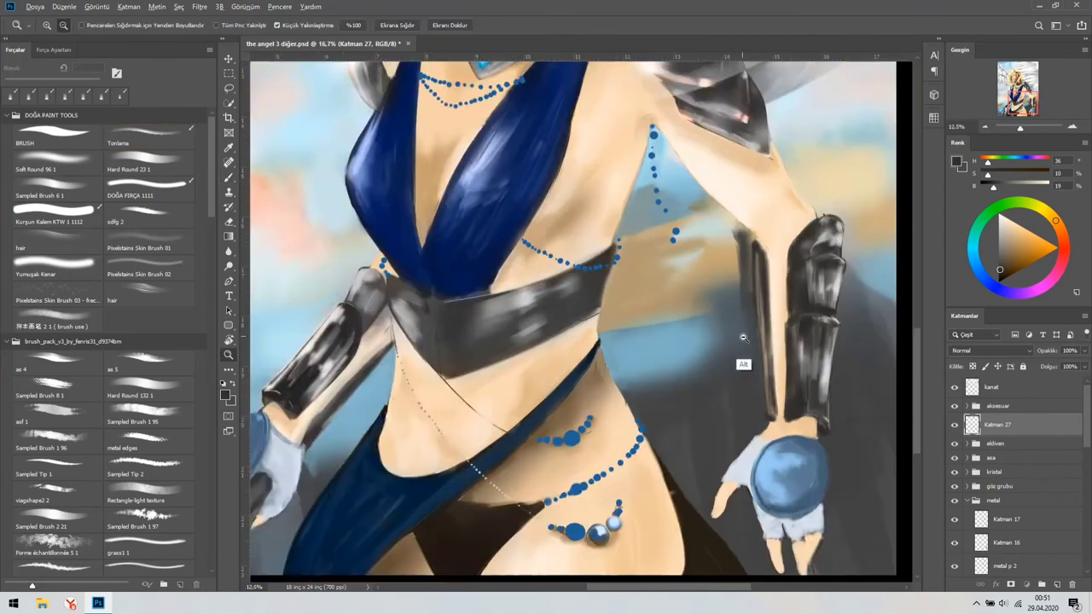
scroll(739, 360, "up", 2)
left_click_drag(660, 132, 672, 453)
scroll(665, 230, "up", 2)
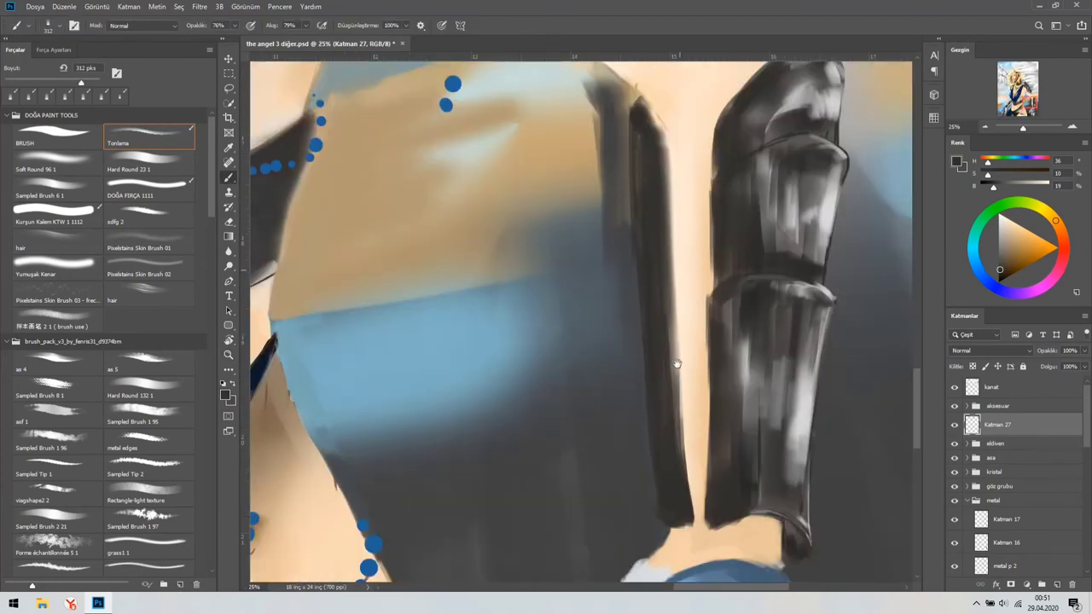
Blend the dark forearm strip into its surroundings with sampled dark greys, using Tonlama at 312 px
scroll(676, 363, "down", 2)
left_click(626, 368, "alt")
scroll(667, 312, "down", 2)
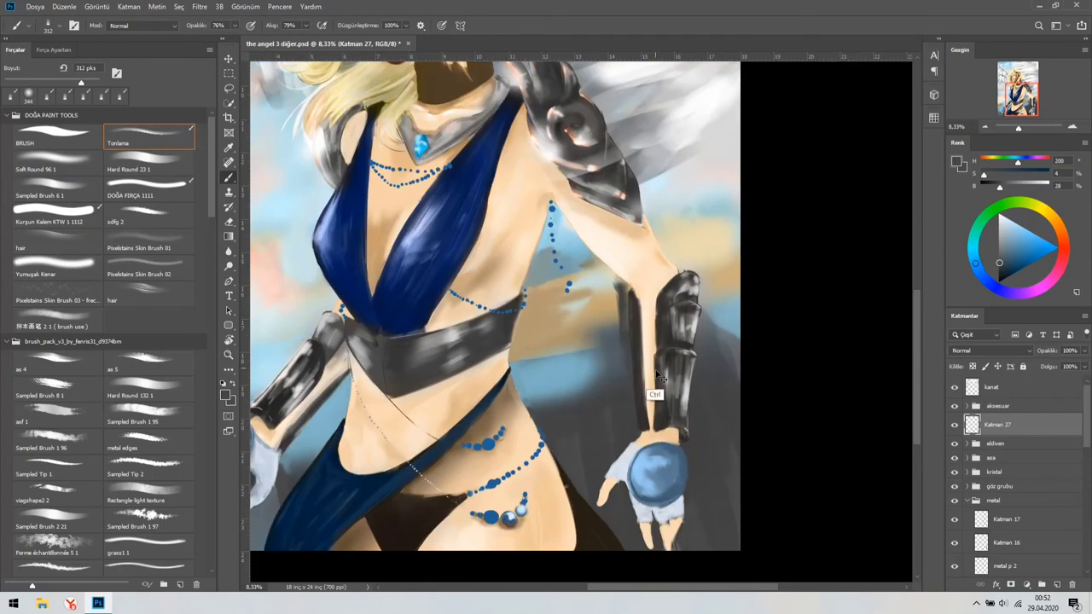
scroll(657, 375, "up", 3)
left_click(651, 313, "alt")
scroll(736, 329, "down", 1)
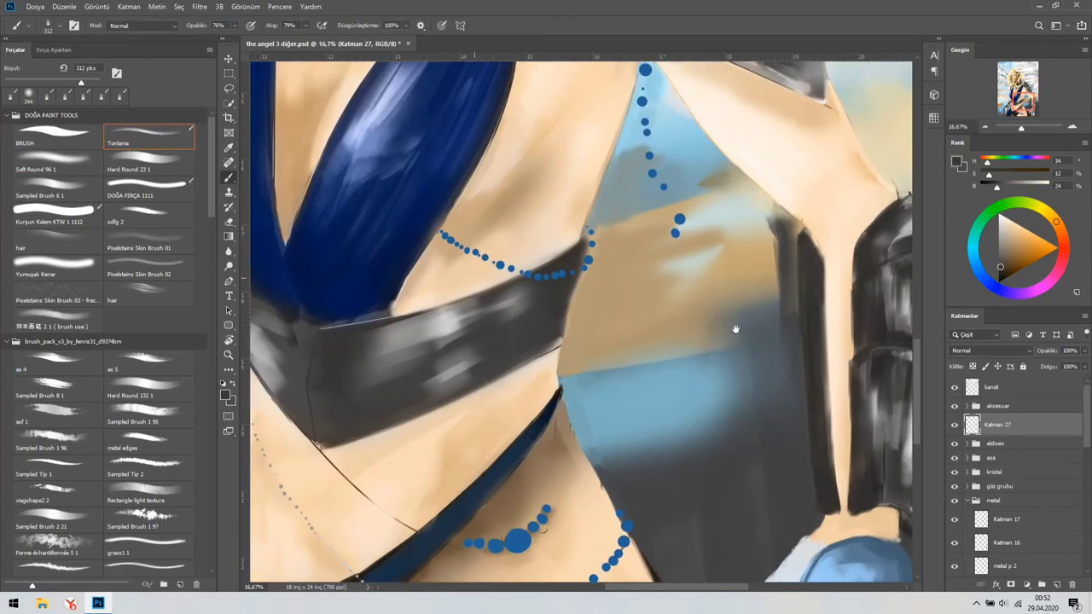
Check which layer holds the belt highlights, sample the dress's navy blue and select the kanat layer
scroll(735, 328, "down", 2)
scroll(478, 275, "up", 3)
left_click(460, 318, "ctrl")
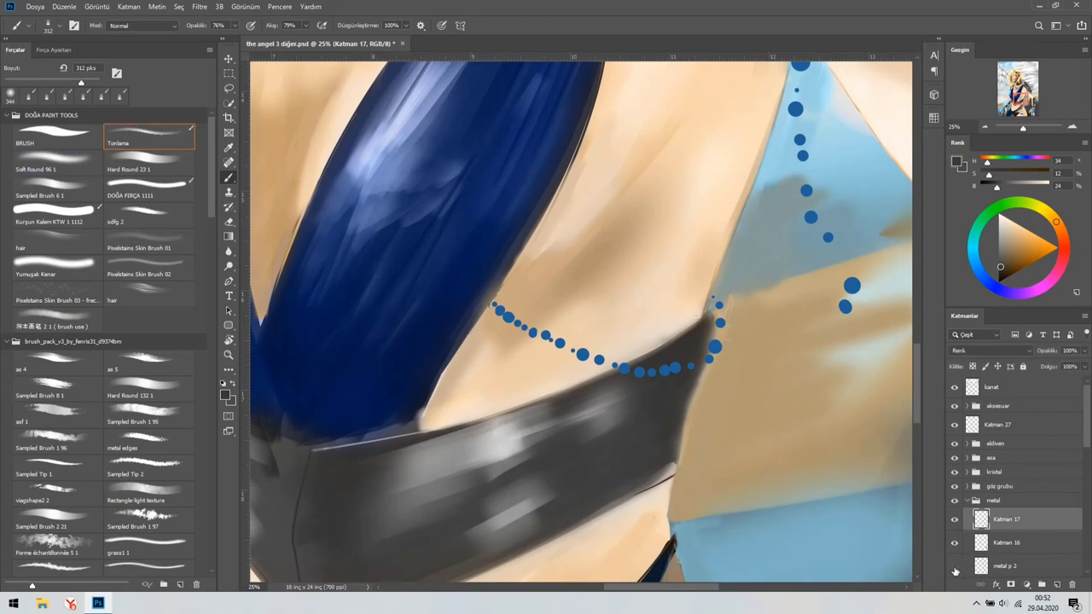
scroll(954, 545, "down", 3)
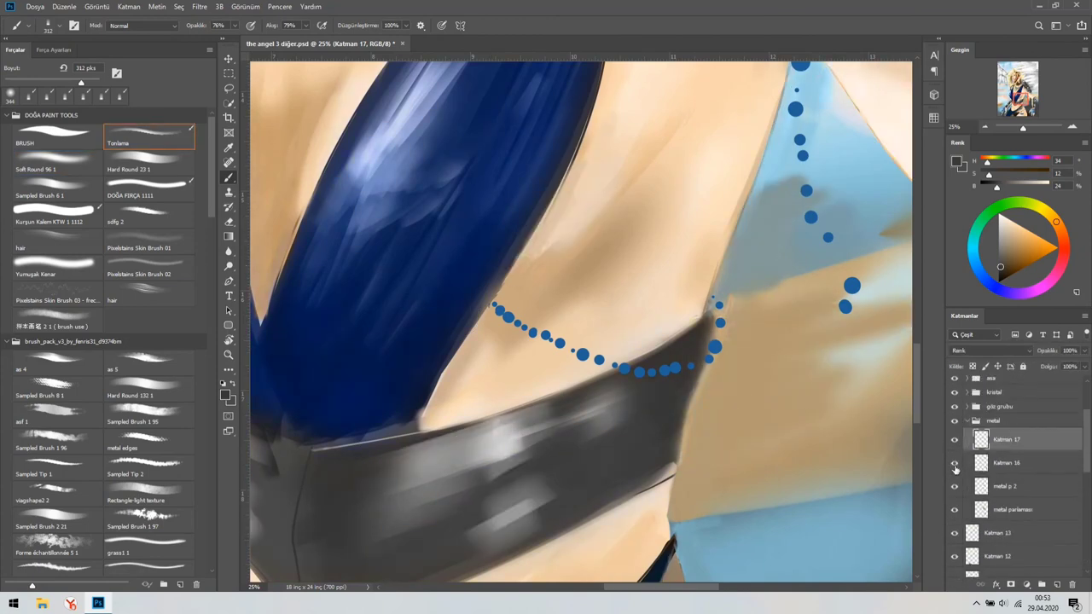
scroll(954, 467, "up", 3)
left_click(463, 329, "alt")
left_click(463, 329, "ctrl")
scroll(532, 178, "down", 1)
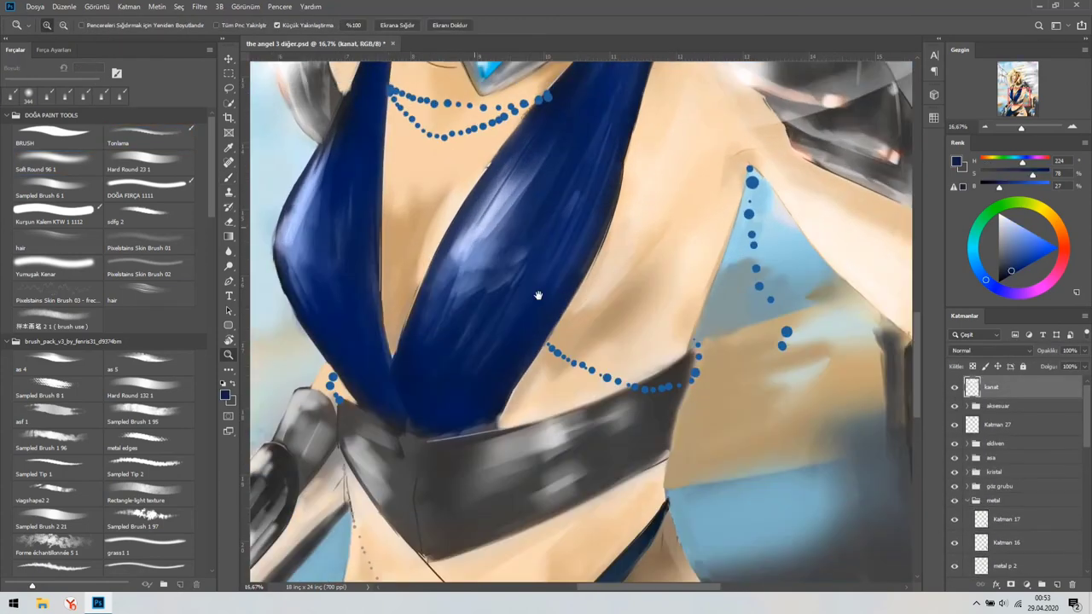
Paint pale blue highlights on the dress's bust on a new layer with Soft Round 96 1 at 584 px and set its blend mode to Kaplama
left_click_drag(538, 295, 602, 355)
key("ctrl+shift+alt+n")
key("b")
left_click(1010, 222)
left_click_drag(563, 256, 519, 433)
left_click(989, 351)
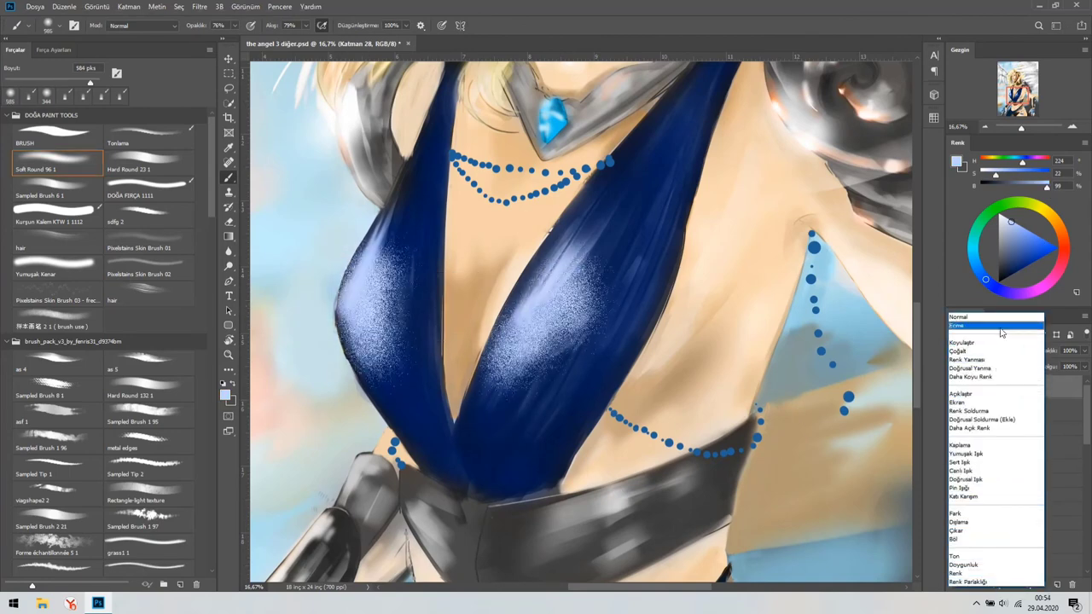
left_click(989, 458)
Merge the selected layers at the top of the layer stack
key("ctrl+0")
left_click(977, 399, "shift")
right_click(1013, 421)
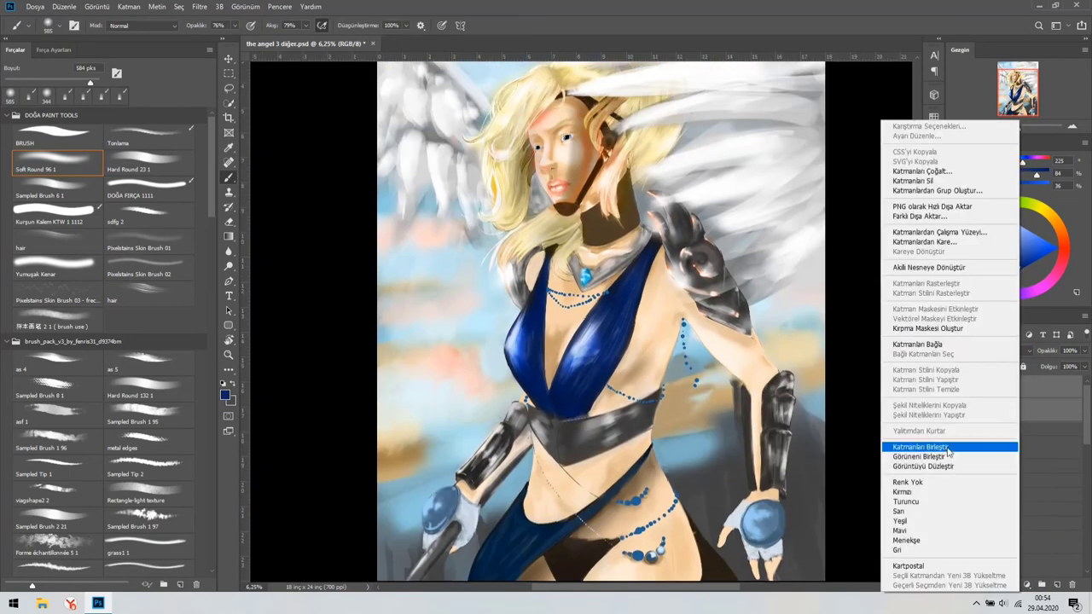
left_click(947, 447)
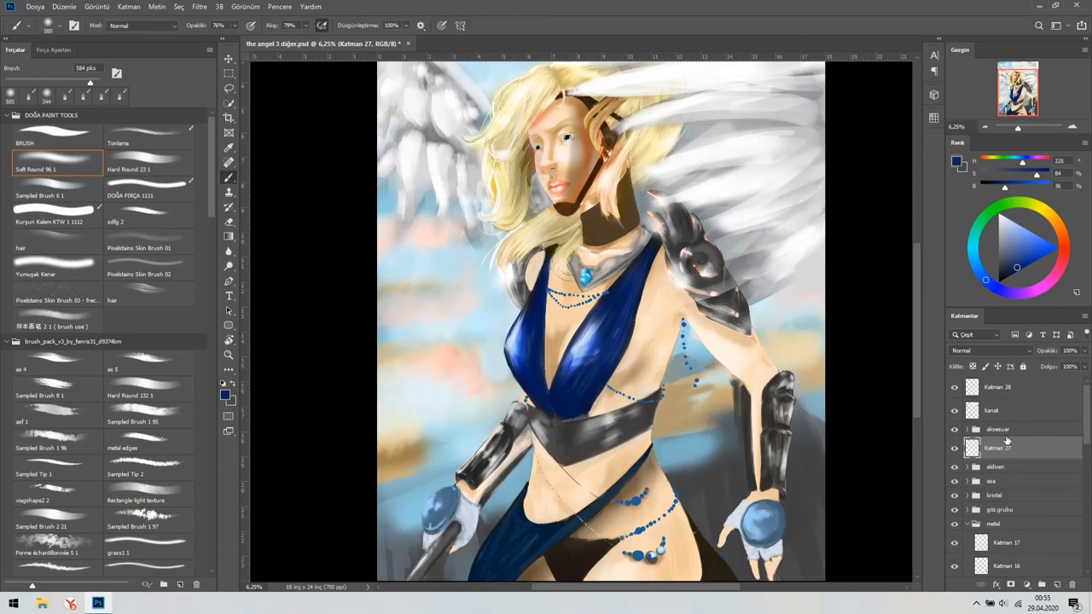
Paint soft orange-brown shading over the ear and its round earpiece on Katman 27 with Soft Round 96 1 at 128 px
key("z")
left_click(707, 68)
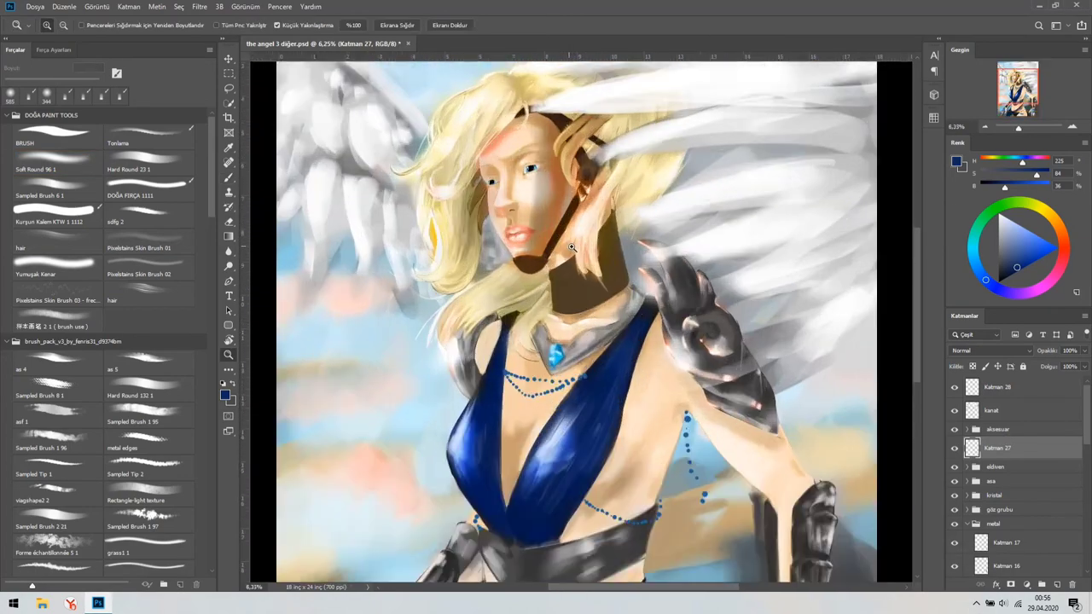
left_click(572, 248)
key("b")
left_click(597, 235, "alt")
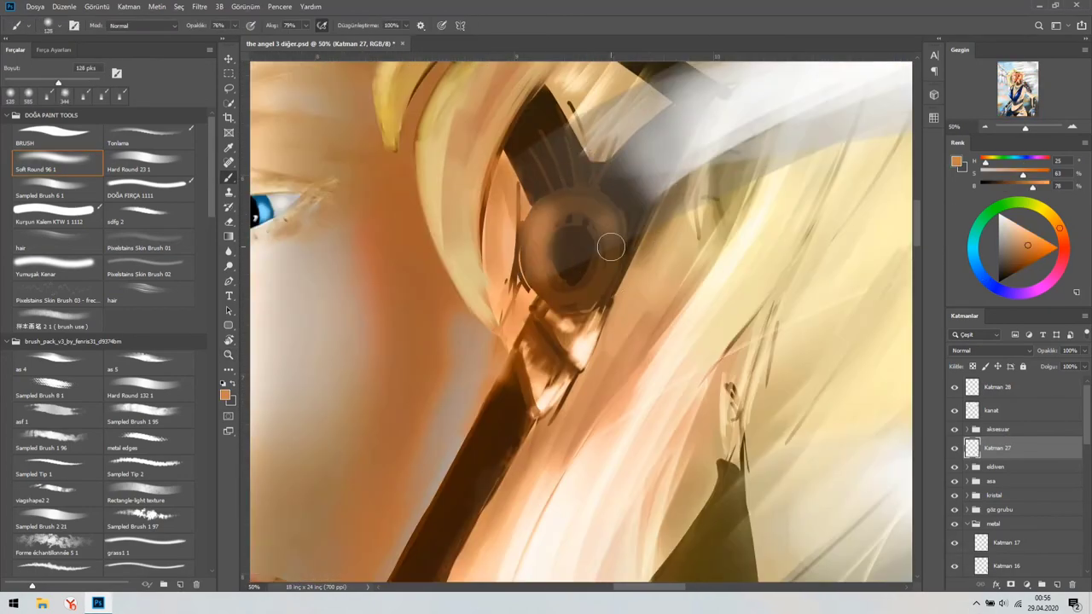
left_click(513, 192, "alt")
left_click_drag(513, 183, 521, 312)
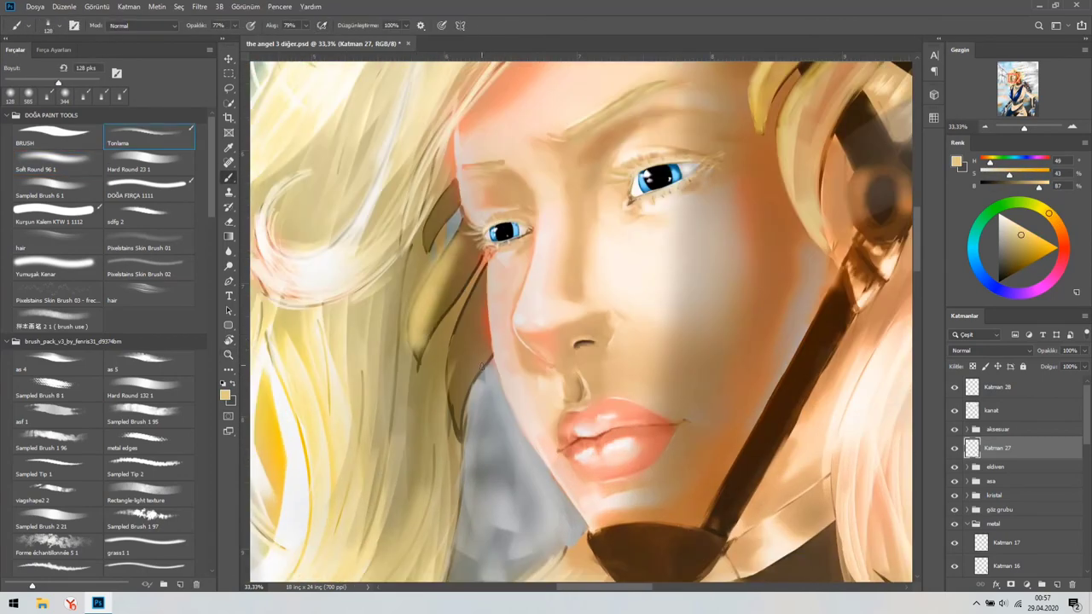
Paint soft light over the blonde hair in a sampled yellow at 100% brightness, using Soft Round 96 1 at 424 px
left_click(456, 419, "alt")
left_click(474, 300, "alt")
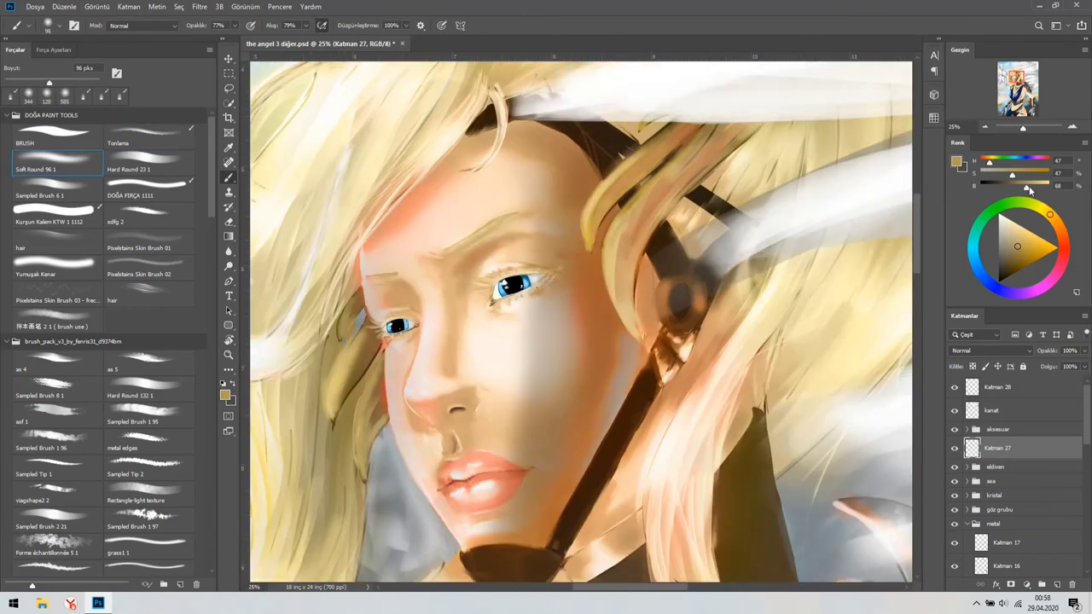
left_click_drag(1029, 189, 1049, 184)
key("ctrl+minus")
key("ctrl+minus")
key("bracketright")
key("bracketright")
key("bracketright")
key("bracketright")
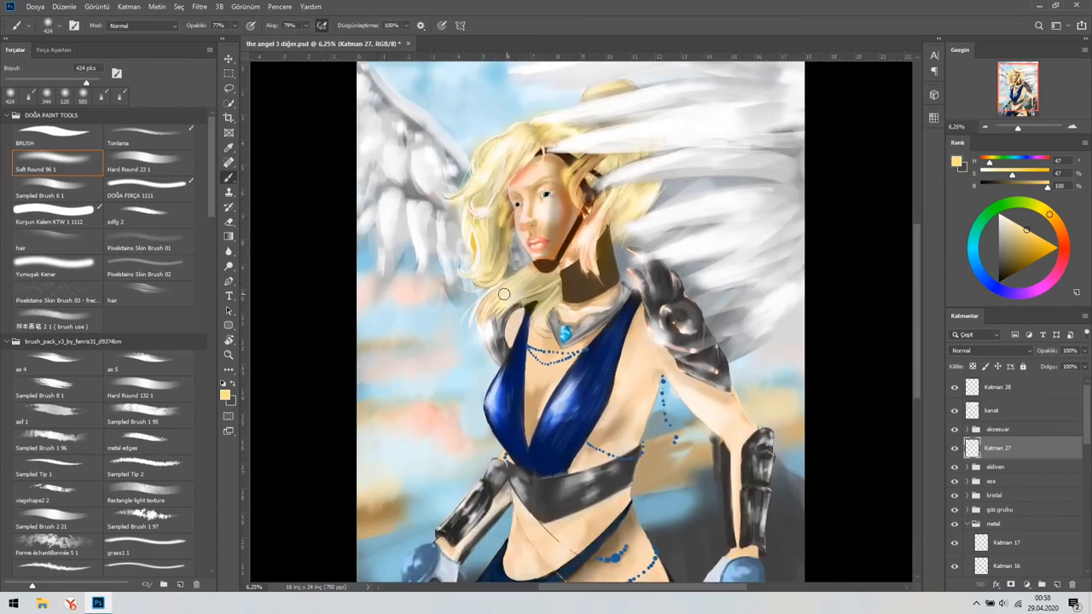
left_click_drag(483, 192, 546, 191)
Search the layer stack for the layer that holds the hair, select Katman 7 and inspect the hair and face
scroll(954, 447, "down", 3)
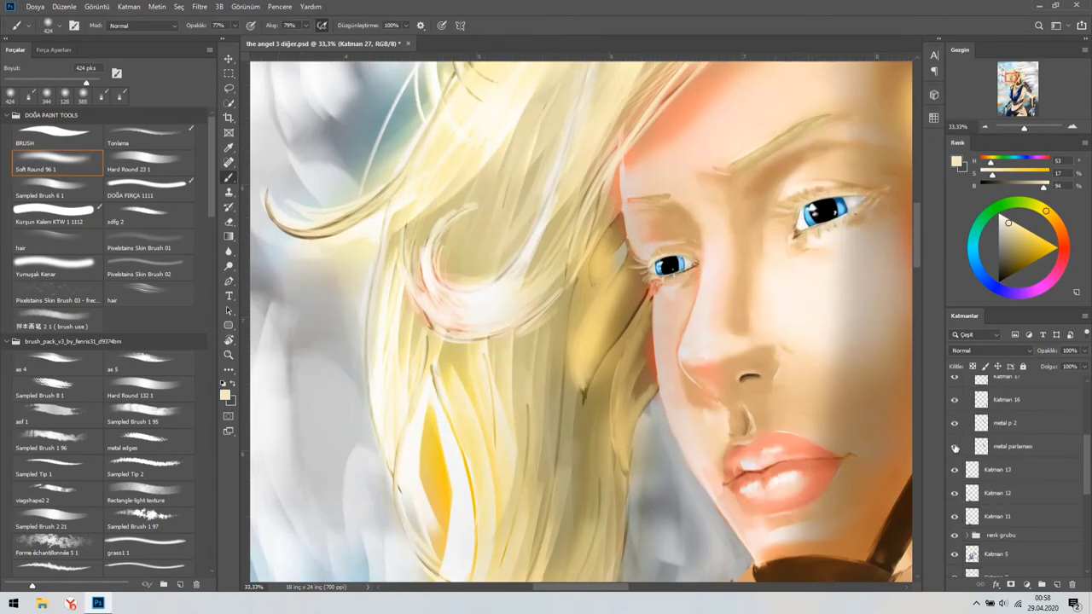
scroll(954, 394, "up", 4)
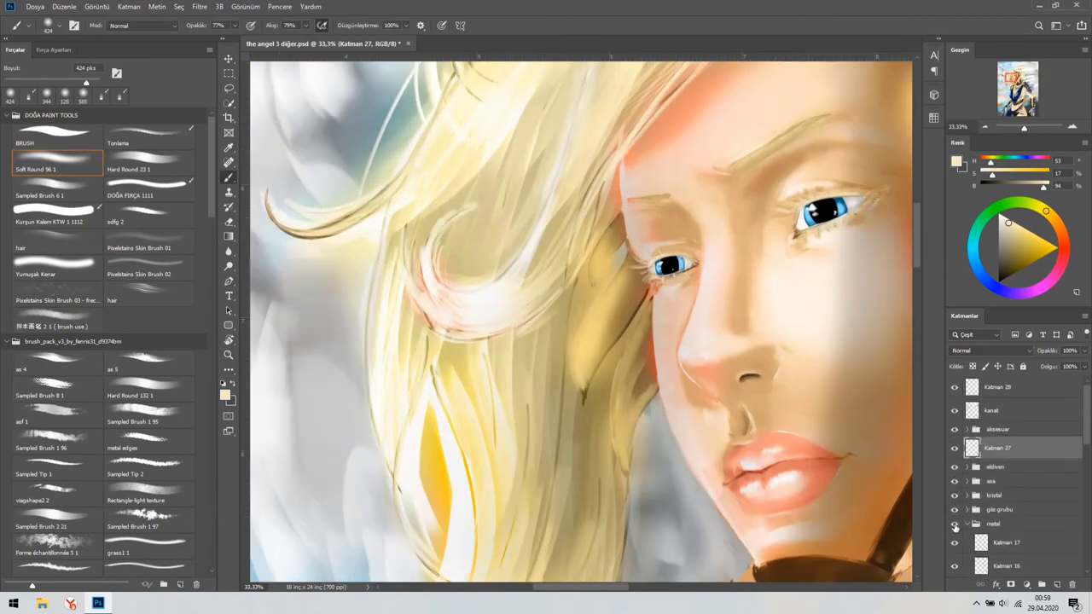
scroll(1078, 471, "down", 5)
left_click(968, 396)
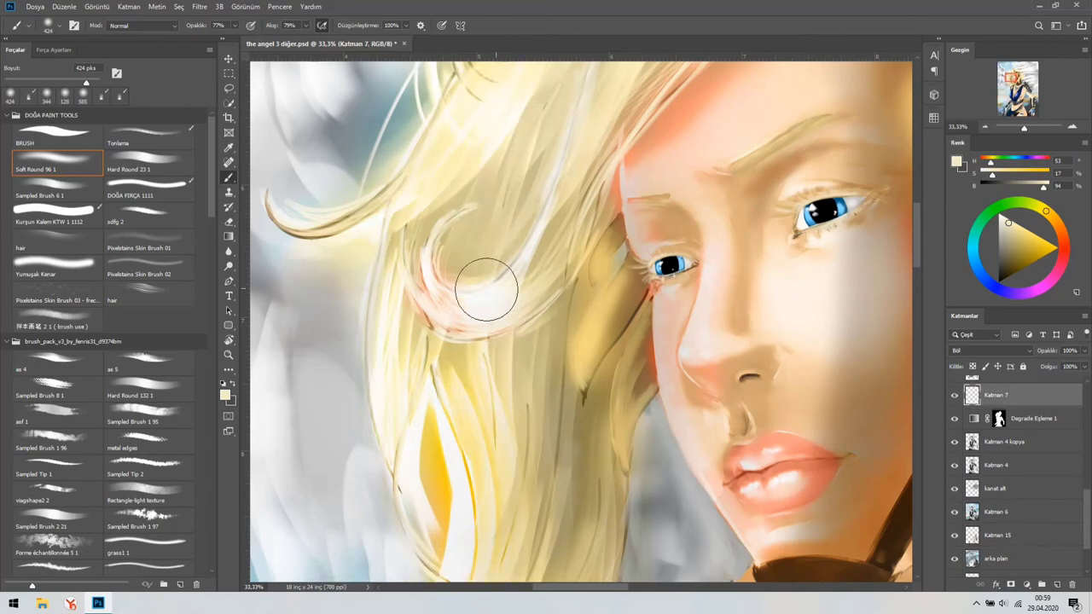
key("e")
scroll(487, 285, "down", 5)
scroll(695, 486, "up", 5)
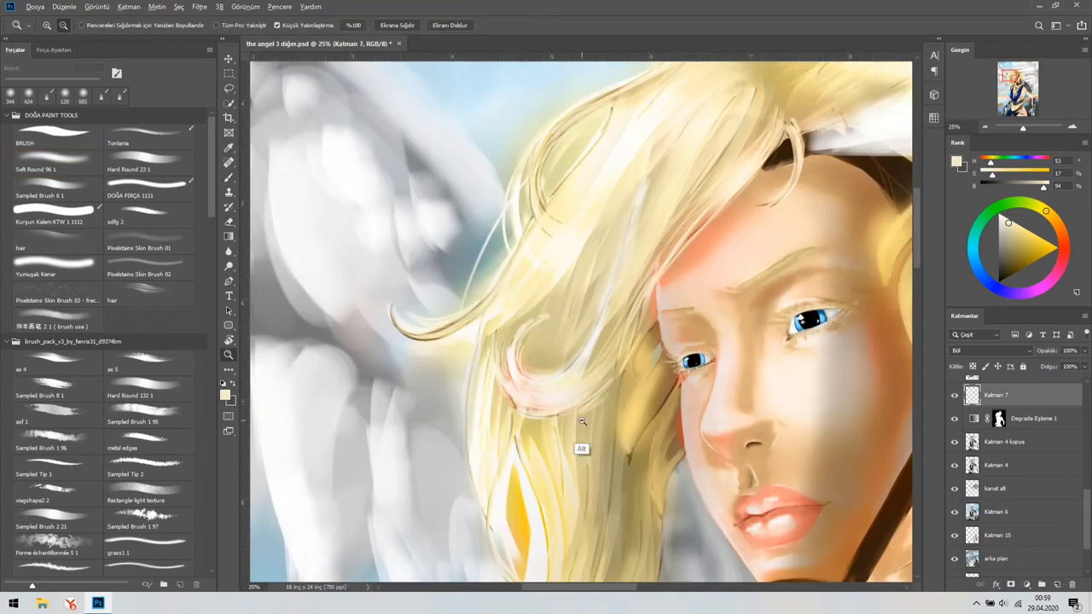
scroll(580, 446, "down", 5)
scroll(572, 379, "up", 2)
scroll(572, 380, "up", 2)
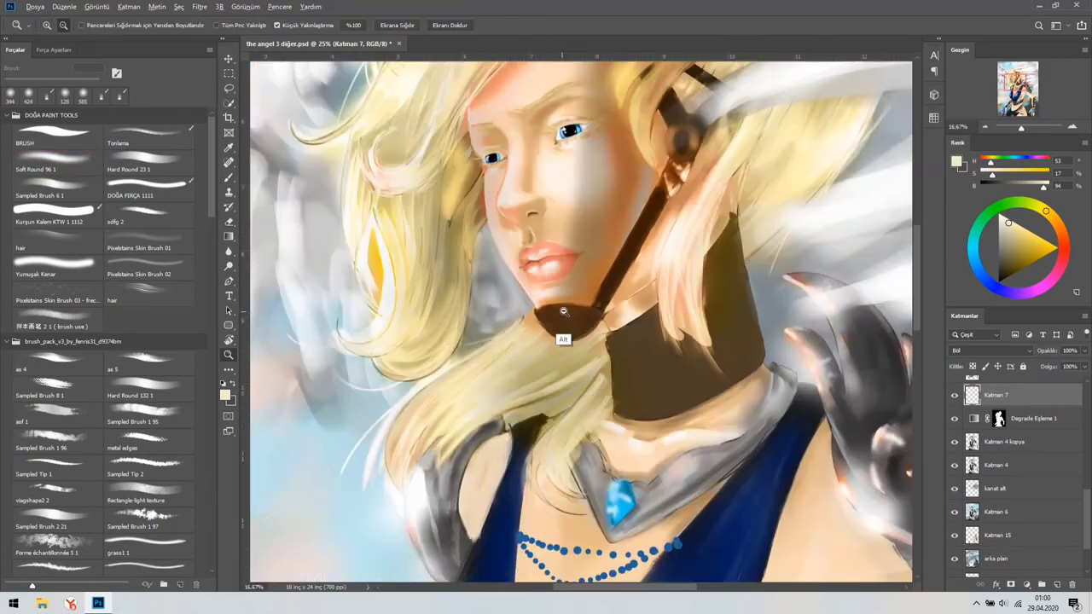
Darken the brown neck area on layer Katman 28 with a sampled brown, using Soft Round 96 1 at 424 px
scroll(562, 309, "down", 2)
key("e")
scroll(875, 293, "up", 3)
scroll(1088, 412, "up", 3)
key("ctrl+shift+n")
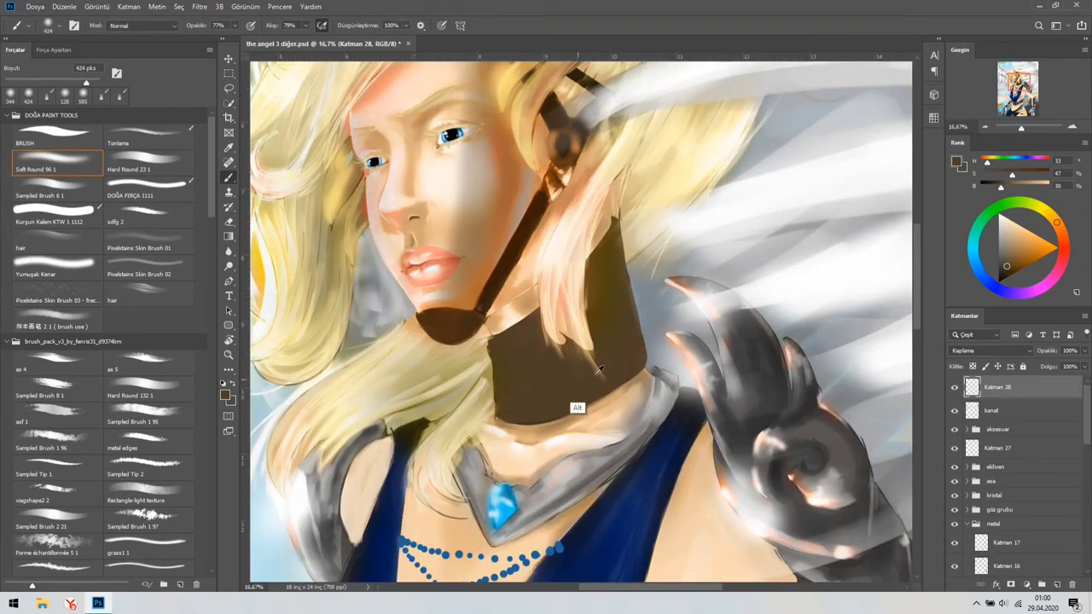
mouse_move(577, 407)
left_mouse_down()
mouse_move(591, 362)
mouse_move(630, 325)
mouse_move(551, 415)
mouse_move(594, 350)
left_mouse_up()
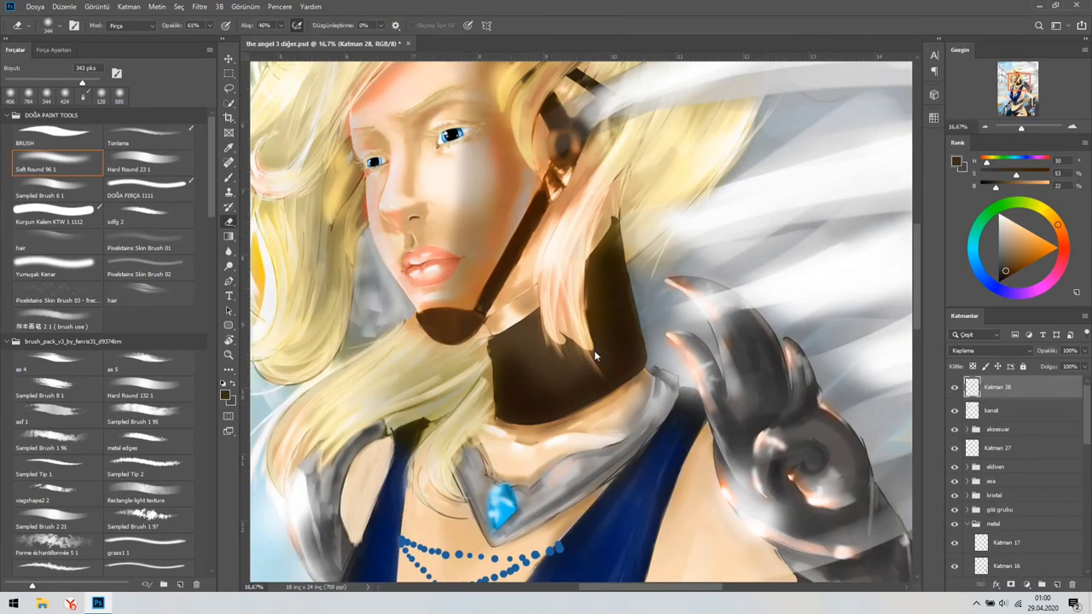
Paint fine blonde strands from the hair lock over the dark neck piece on layer kanat, using the hair brush in a sampled light yellow
left_click(1003, 408)
key("z")
key("ctrl+minus")
scroll(1083, 510, "down", 5)
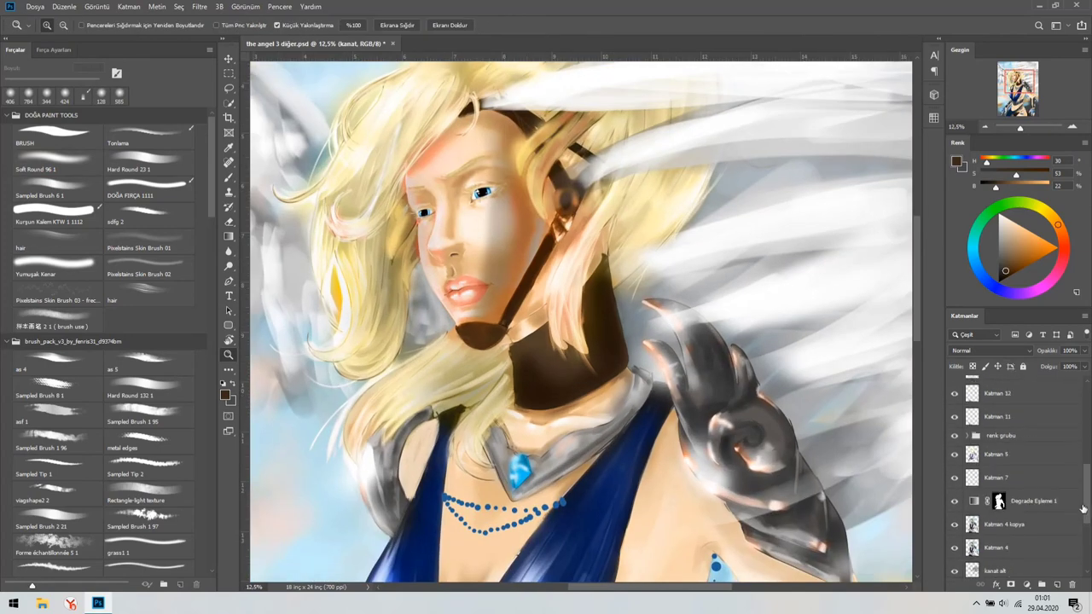
scroll(1083, 509, "up", 4)
key("b")
left_click(555, 327, "alt")
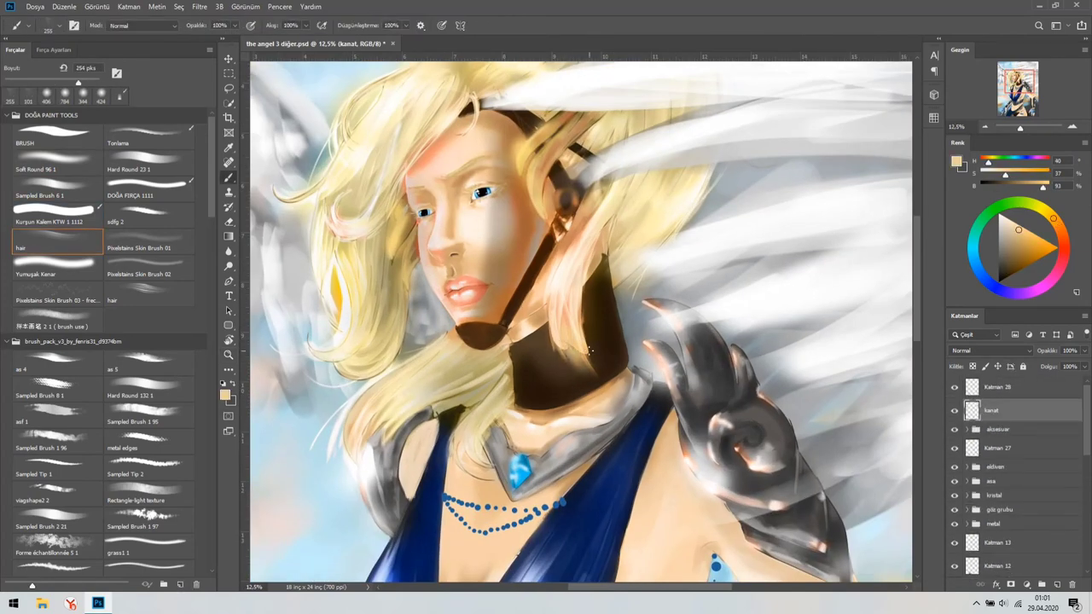
left_click_drag(588, 350, 605, 383)
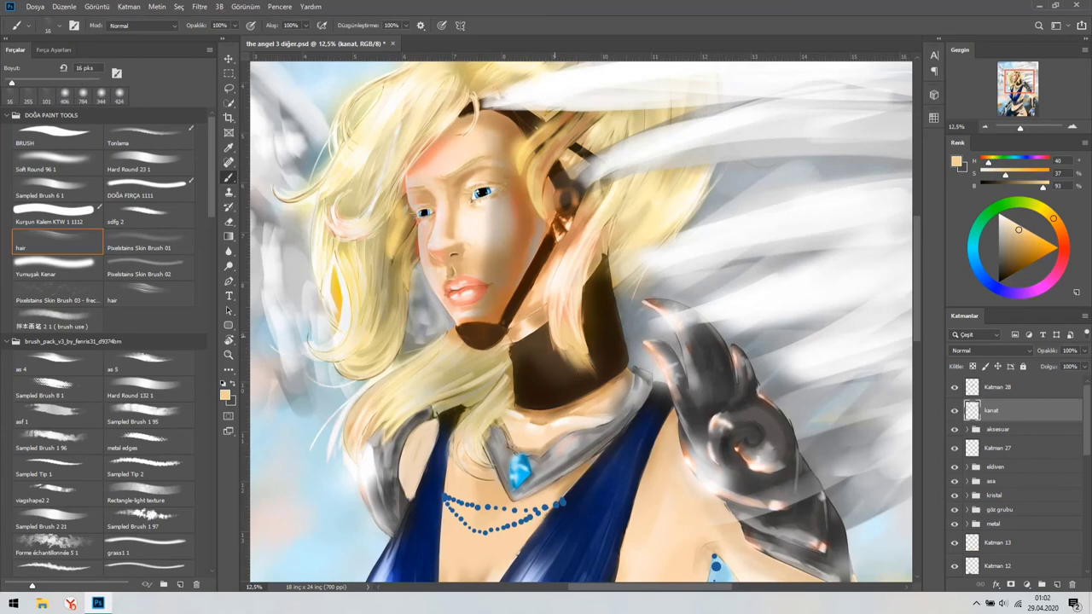
Soften the lower end of the hair lock over the neck with Soft Round 96 1 at 96 px, 77% opacity and 79% flow
scroll(588, 359, "up", 2)
key("7")
key("7")
key("shift+7")
key("shift+9")
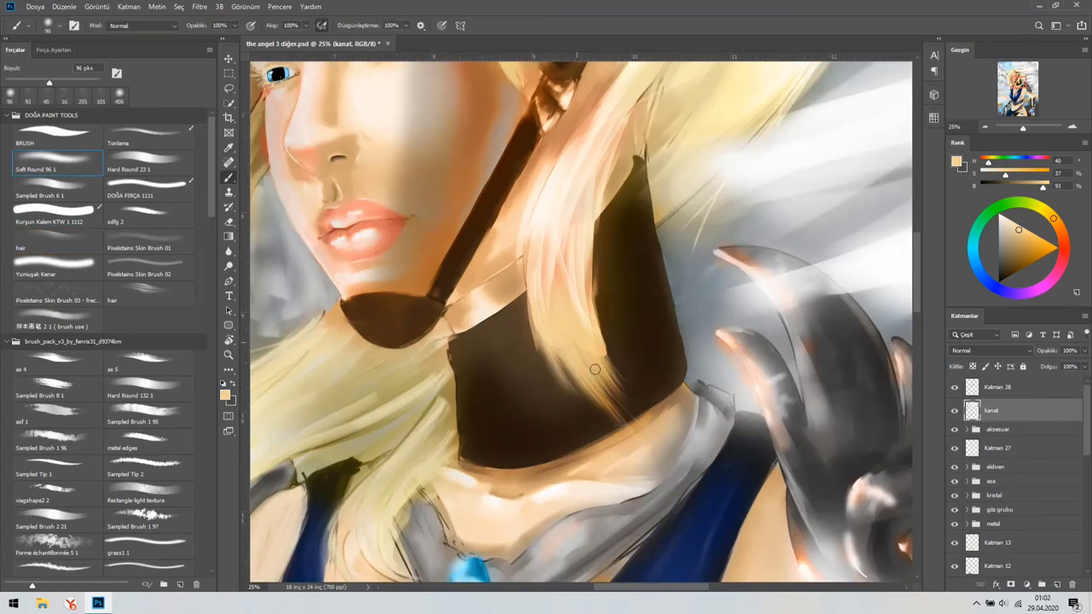
key("bracketright")
mouse_move(597, 388)
left_mouse_down()
mouse_move(664, 401)
mouse_move(610, 384)
left_mouse_up()
Blend sampled browns over the dark neck piece around the hair lock with Soft Round 96 1 at 96 px
left_click(577, 301, "alt")
left_click(559, 358, "alt")
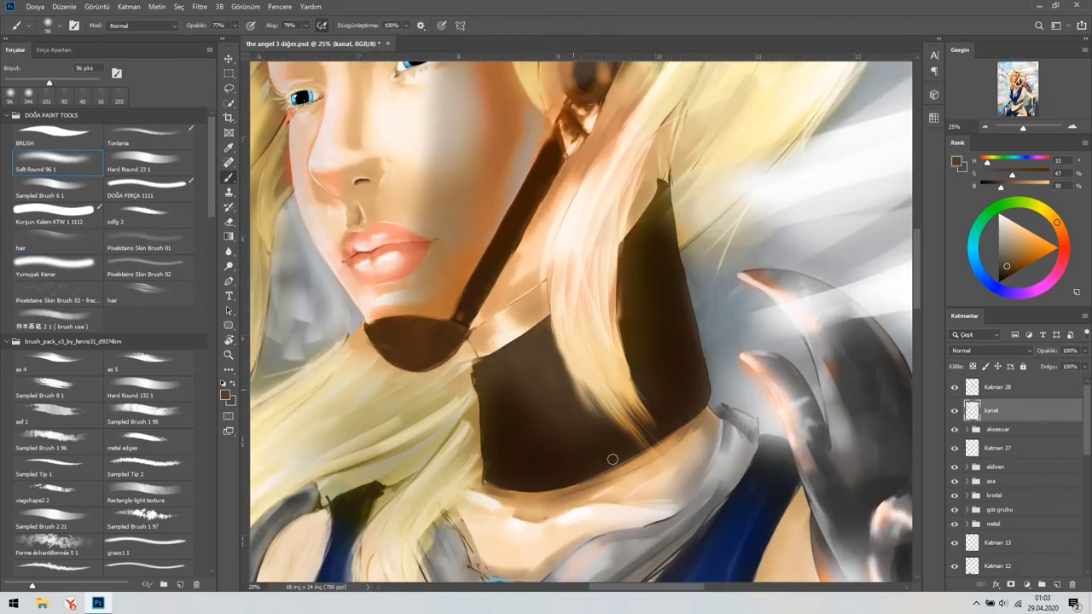
left_click_drag(609, 452, 631, 412)
left_click(478, 324, "alt")
scroll(534, 353, "up", 1)
left_click(534, 353, "alt")
scroll(631, 413, "down", 1)
left_click(616, 412, "alt")
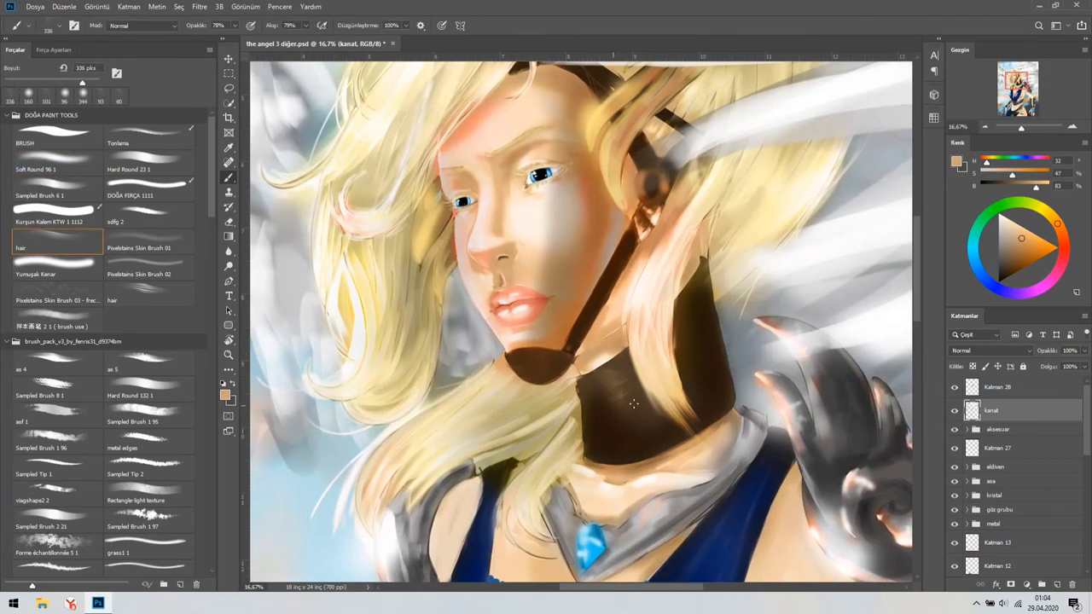
Paint the inner corners of both eyes in sampled reddish browns with the Tonlama brush at 56 px and 79% opacity
scroll(634, 404, "down", 3)
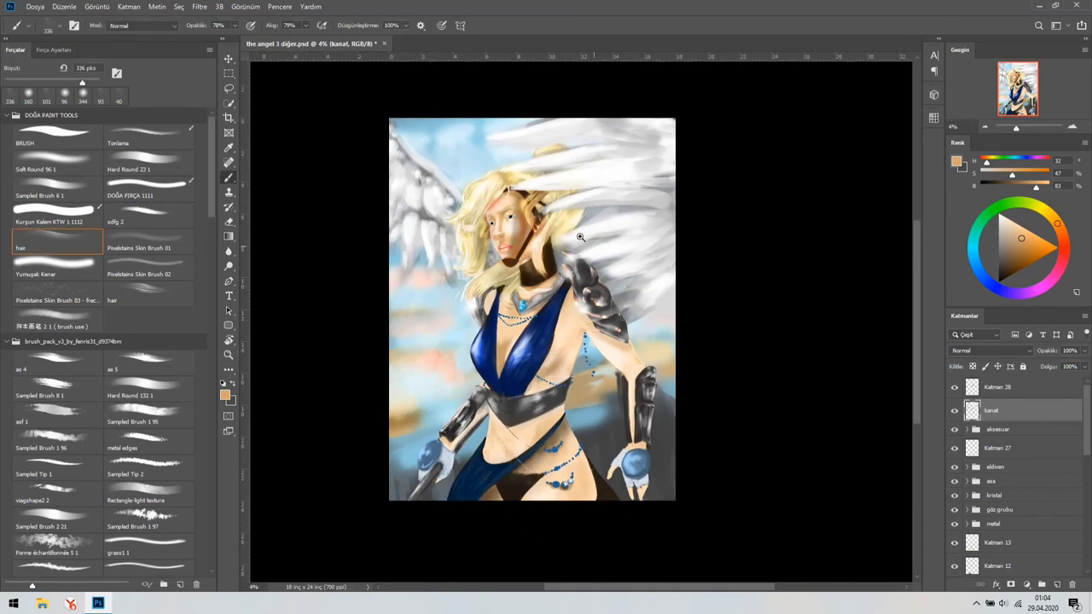
scroll(550, 85, "up", 5)
left_click(563, 266, "alt")
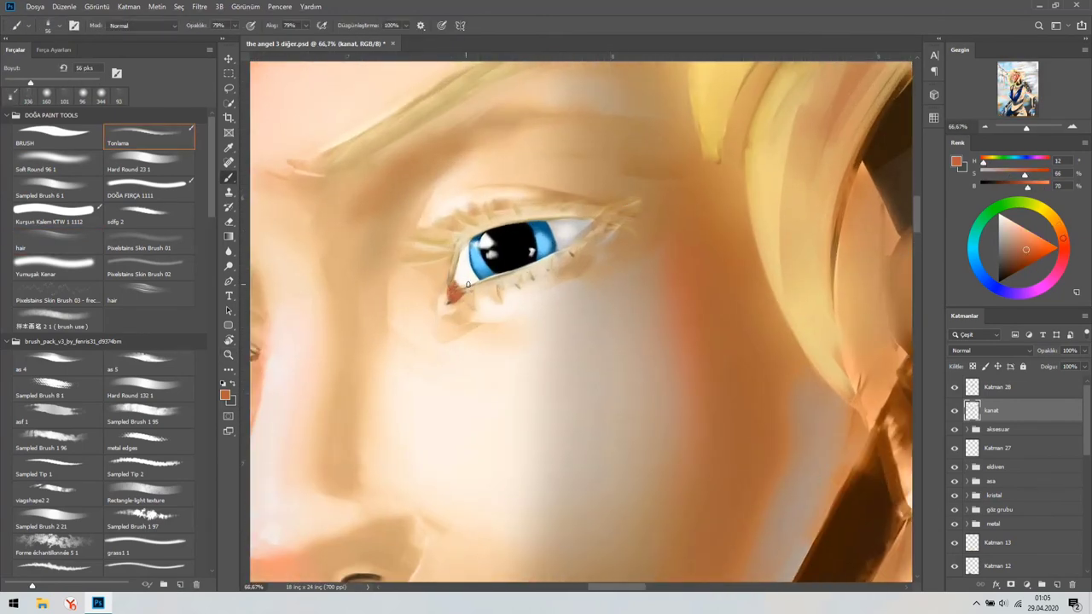
left_click(444, 316, "alt")
scroll(475, 287, "down", 3)
left_click(587, 348, "alt")
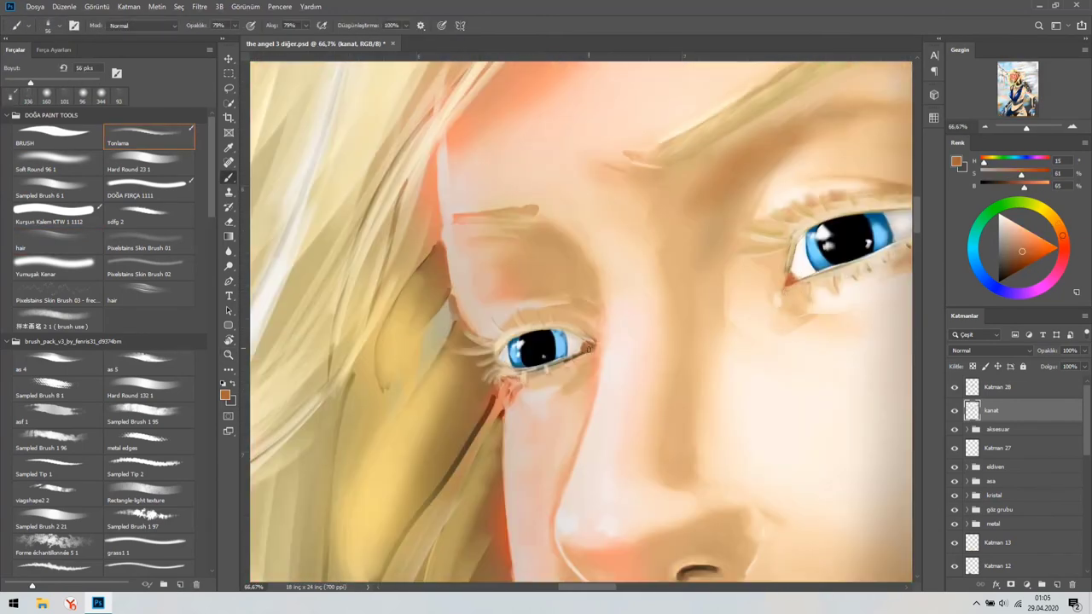
Try painting brown straps across the gap between the forearm bracer plates with Tonlama at 319 px in a sampled brown
scroll(584, 350, "down", 3)
scroll(585, 350, "down", 5)
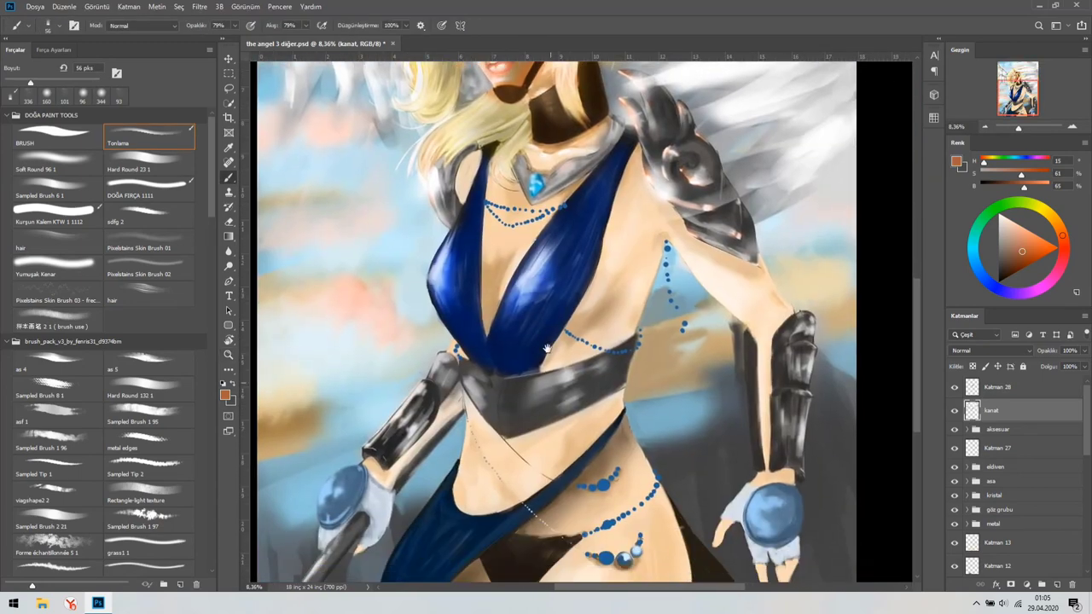
scroll(585, 349, "down", 2)
scroll(721, 343, "up", 2)
left_click(668, 433, "alt")
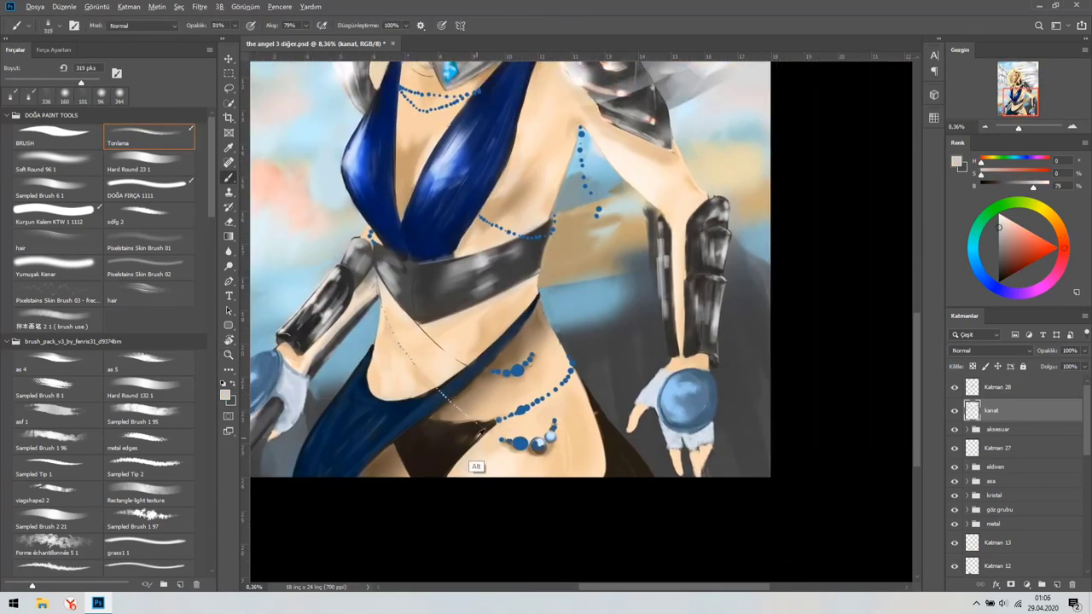
left_click(479, 432, "alt")
scroll(669, 246, "up", 2)
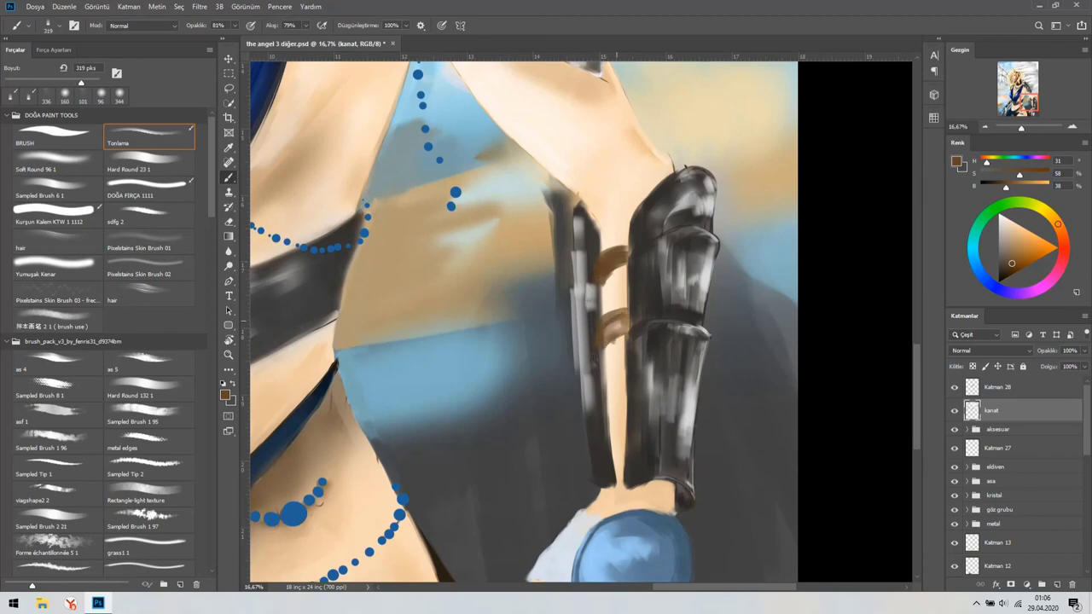
left_click(605, 413)
Try filling the gap between the forearm bracer plates with a darker brown
scroll(674, 384, "up", 1)
mouse_move(583, 452)
left_mouse_down()
mouse_move(597, 375)
mouse_move(588, 447)
mouse_move(590, 345)
left_mouse_up()
scroll(580, 426, "down", 3)
scroll(600, 362, "down", 4)
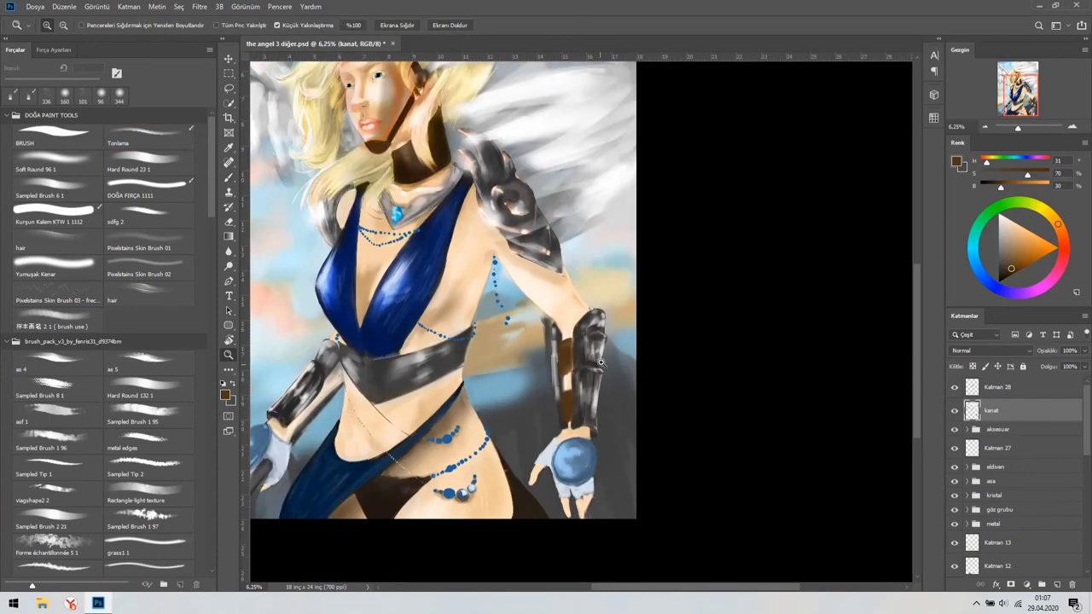
key("b")
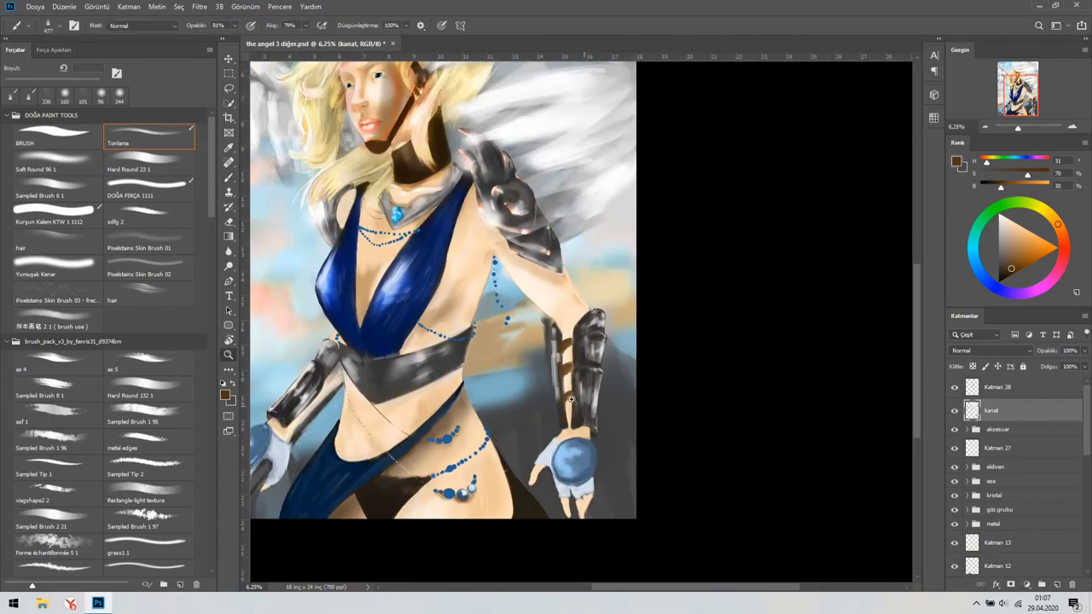
Cover the open gap of the forearm bracer with sampled dark grey, using Tonlama at 633 px and 100% opacity
scroll(571, 399, "up", 3)
mouse_move(559, 213)
left_mouse_down()
mouse_move(545, 329)
mouse_move(585, 418)
mouse_move(555, 222)
left_mouse_up()
mouse_move(559, 375)
left_mouse_down()
mouse_move(570, 201)
mouse_move(554, 239)
mouse_move(558, 469)
mouse_move(565, 227)
mouse_move(588, 201)
left_mouse_up()
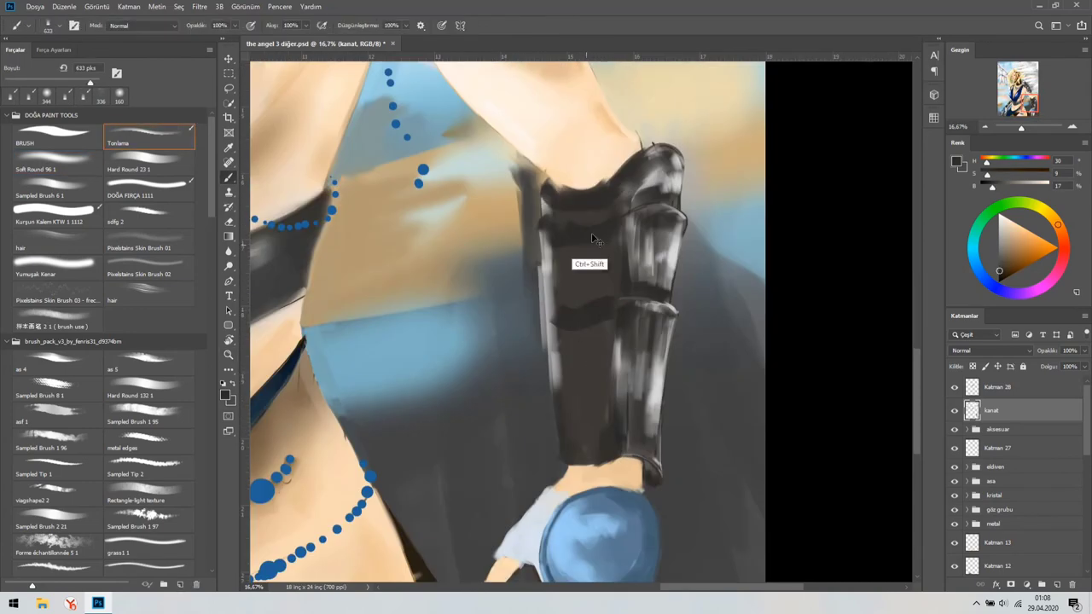
mouse_move(594, 239)
left_mouse_down()
mouse_move(609, 297)
mouse_move(571, 348)
left_mouse_up()
Try placing layer Katman 28 beneath Katman 27 in the layer stack
scroll(554, 373, "down", 5)
scroll(531, 353, "up", 4)
key("e")
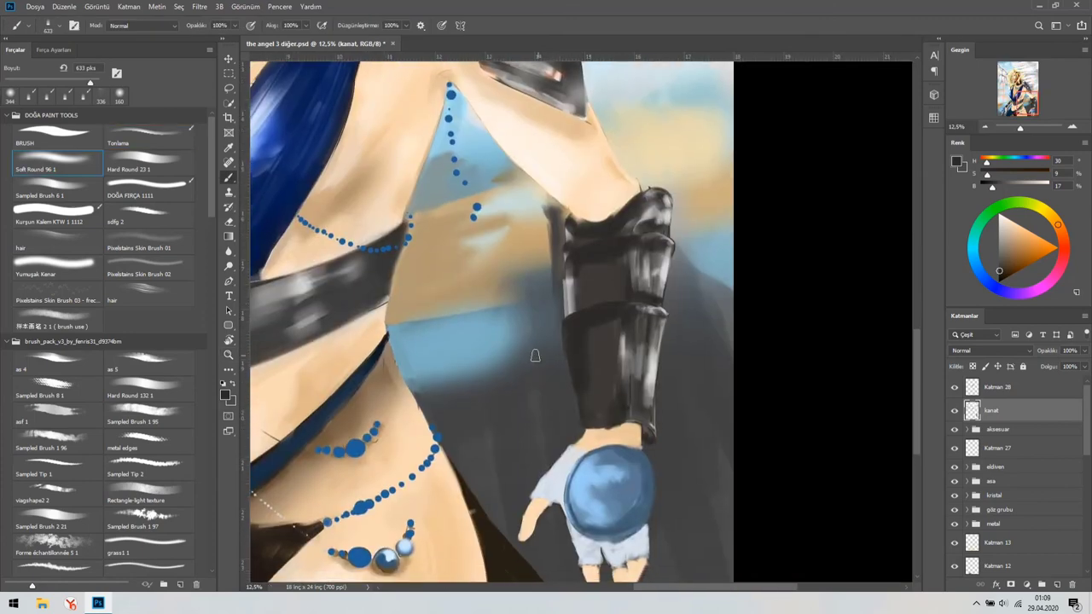
key("alt+bracketright")
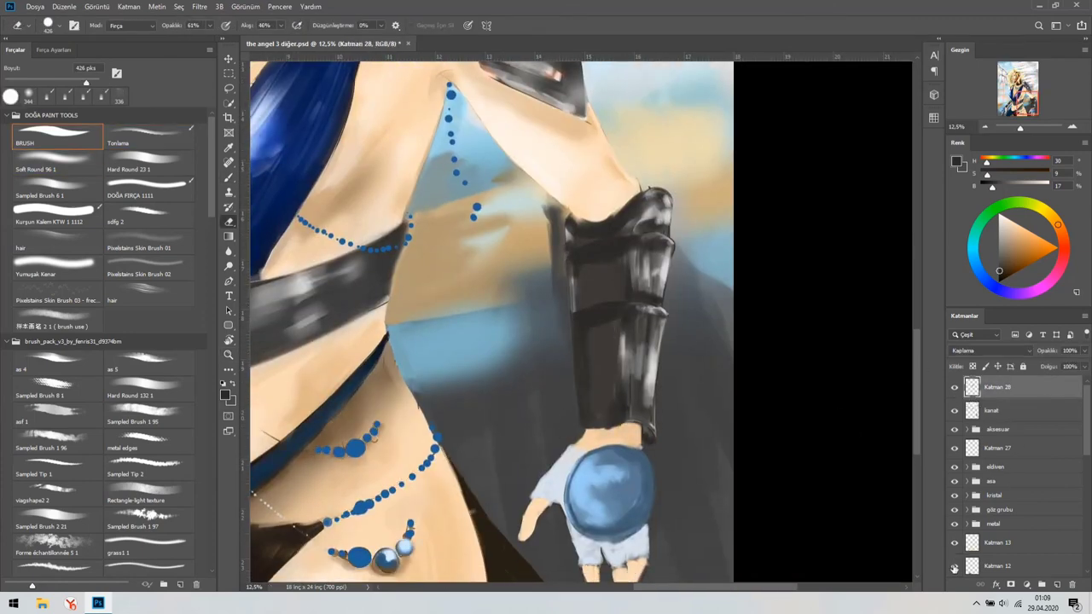
key("alt+bracketleft")
key("alt+bracketleft")
key("alt+bracketleft")
key("b")
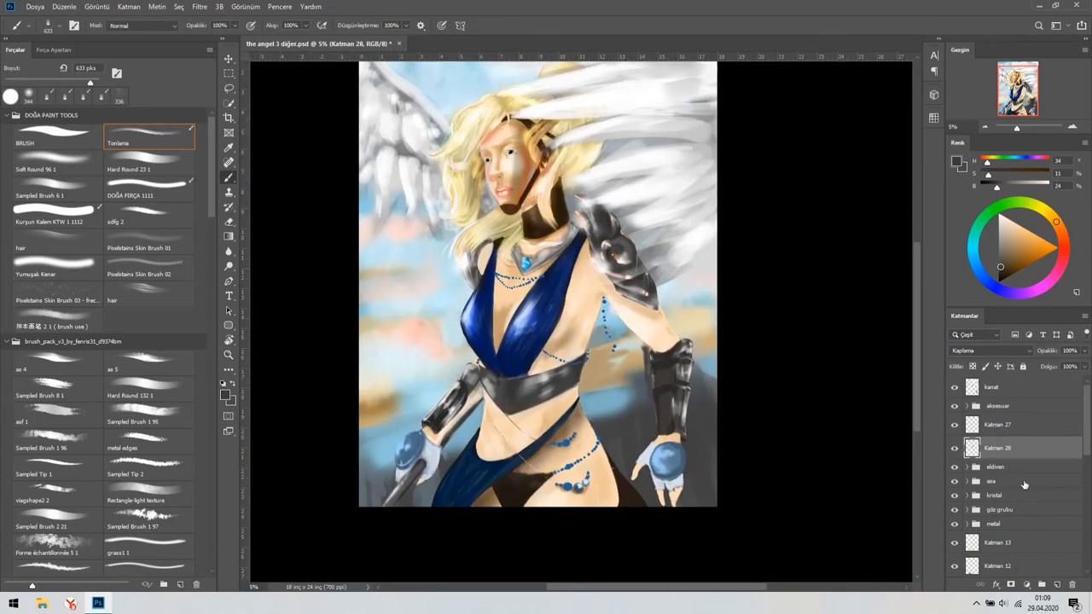
Go down the layer stack to Katman 11 and undo the recent layer changes
scroll(702, 443, "down", 3)
left_click(1047, 388)
right_click(1046, 390)
left_click(951, 341)
left_click(980, 501)
key("alt+bracketleft")
key("alt+bracketleft")
key("alt+bracketleft")
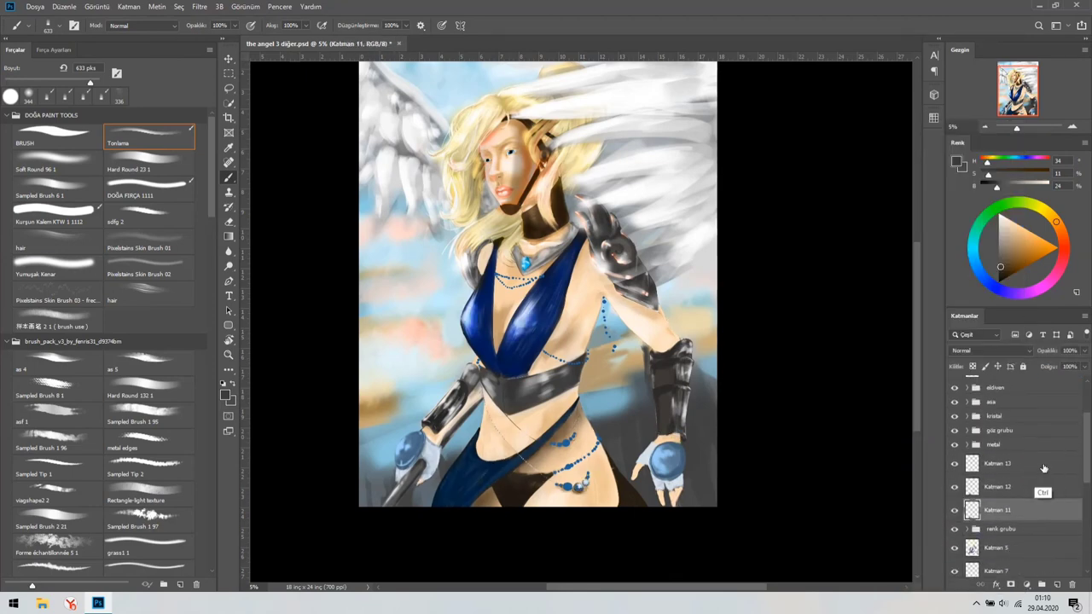
key("ctrl+z")
key("ctrl+z")
key("ctrl+z")
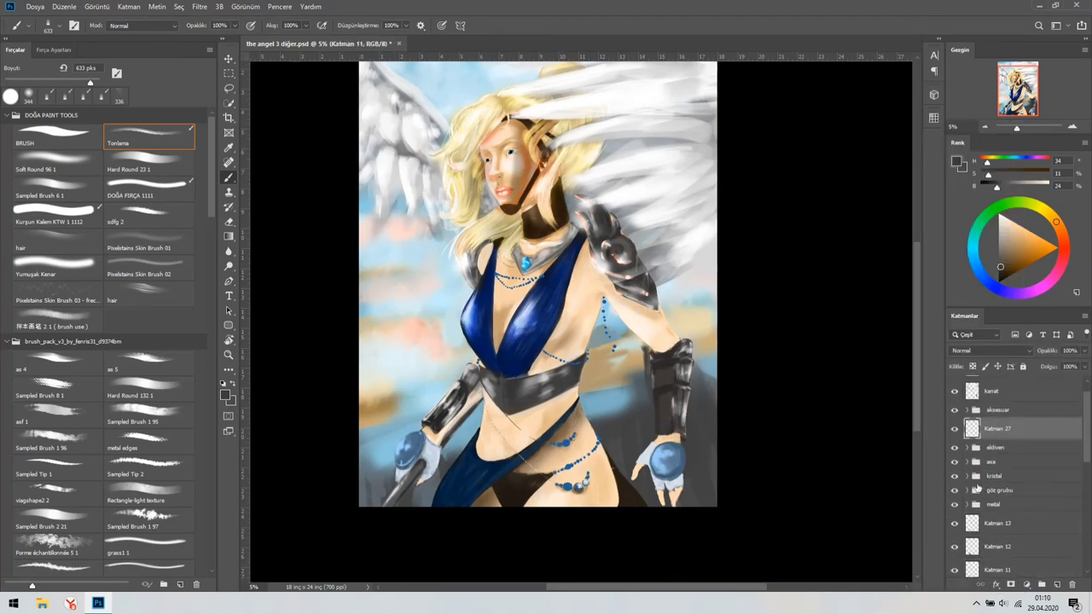
Move layer Katman 27 above the aksesuar group
key("ctrl+plus")
key("ctrl+0")
left_click(967, 481)
left_click_drag(993, 501, 1029, 445)
key("ctrl+plus")
key("ctrl+plus")
key("ctrl+plus")
key("ctrl+minus")
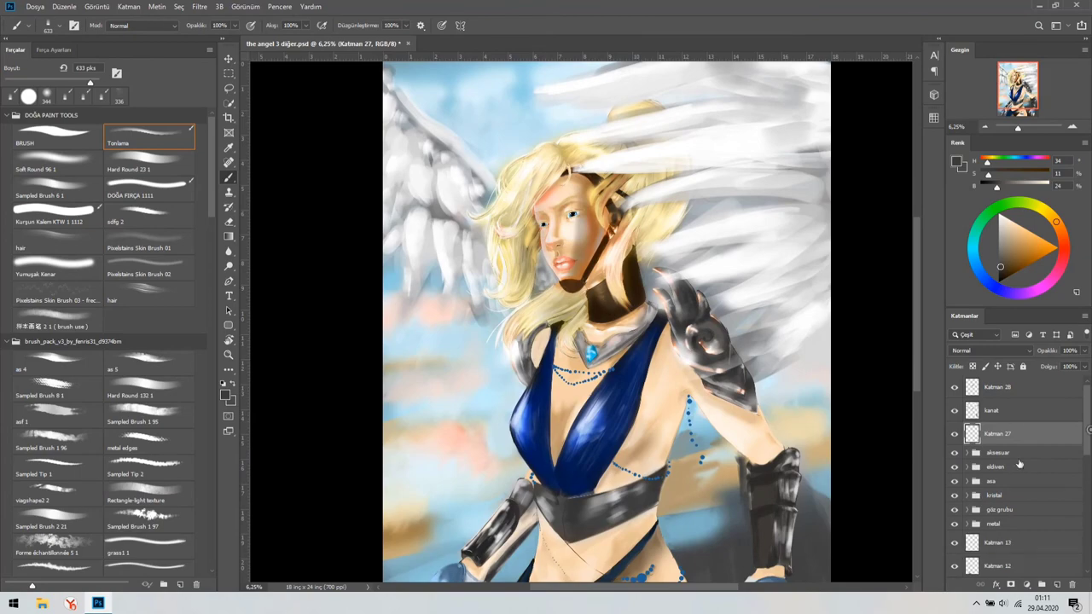
Create a new layer above Katman 28 and paint the bracer's wrist end in sampled dark grey
key("ctrl+shift+alt+n")
left_click(755, 455, "ctrl")
left_click_drag(854, 423, 676, 267)
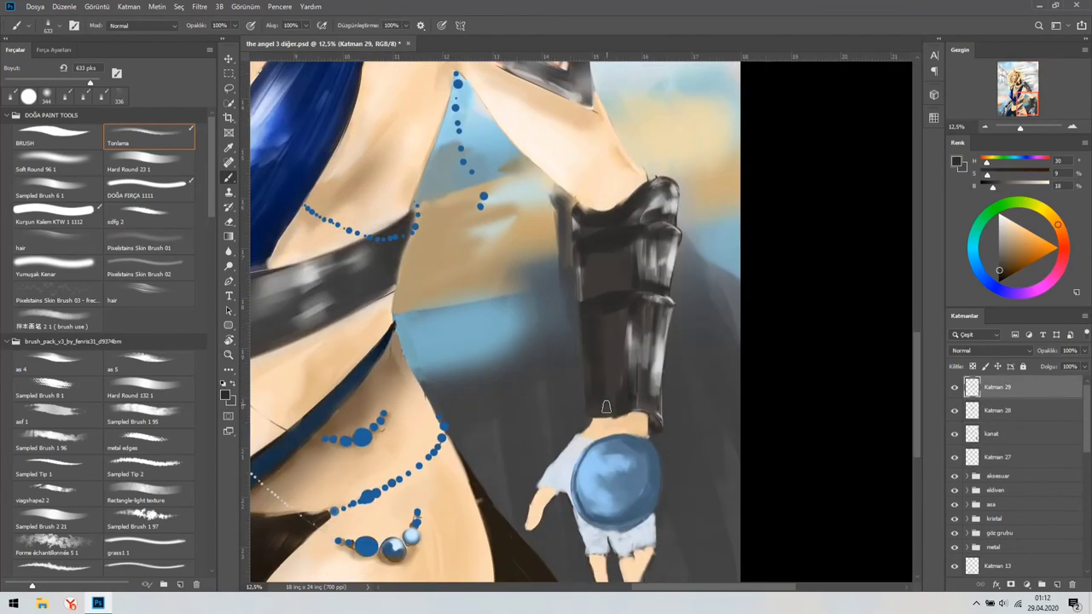
left_click_drag(604, 402, 560, 352)
left_click(590, 382, "alt")
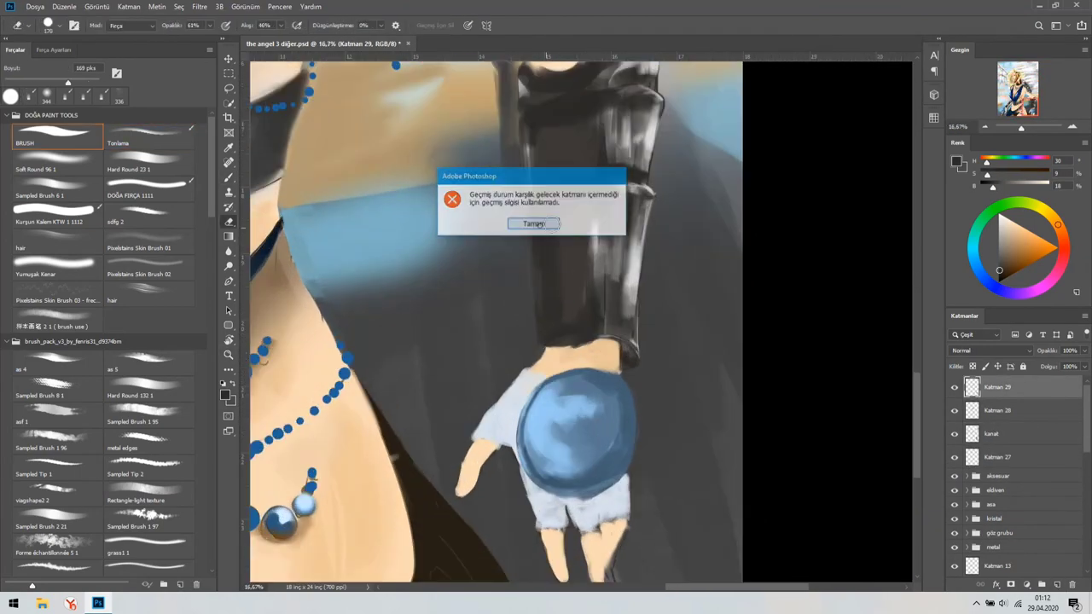
key("Return")
left_click(553, 358, "alt")
mouse_move(567, 364)
left_mouse_down()
mouse_move(546, 350)
mouse_move(579, 341)
mouse_move(519, 320)
mouse_move(433, 316)
left_mouse_up()
Paint vertical grey metal highlights on the forearm bracer's plates on Katman 29 with the Tonlama brush
left_click(588, 350, "alt")
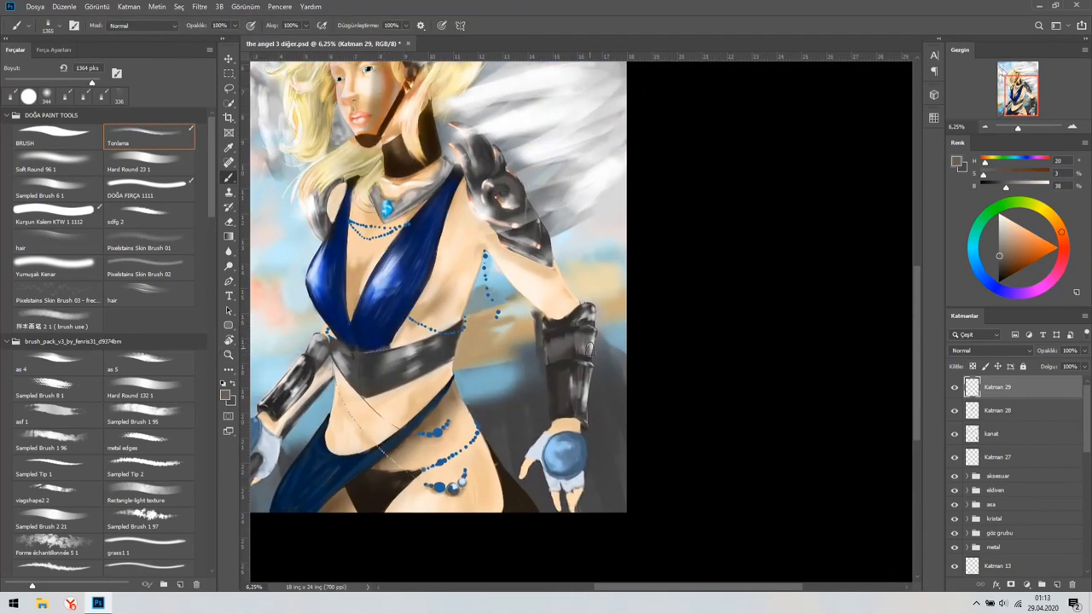
scroll(518, 410, "up", 3)
mouse_move(563, 409)
left_mouse_down()
mouse_move(568, 273)
mouse_move(656, 281)
left_mouse_up()
left_click(572, 290, "alt")
mouse_move(597, 426)
left_mouse_down()
mouse_move(572, 332)
mouse_move(563, 337)
left_mouse_up()
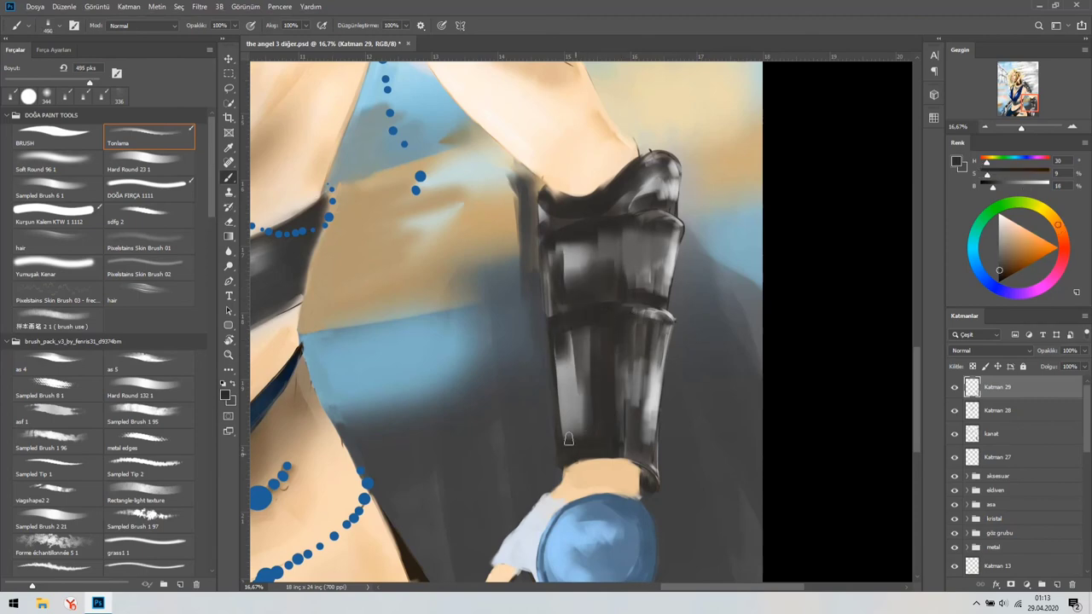
Refine the bracer's shading in dark grey and add a thin light-grey edge along the upper plate with Tonlama at 65 px
left_click_drag(571, 443, 639, 401)
left_click_drag(648, 290, 623, 243)
scroll(553, 198, "up", 2)
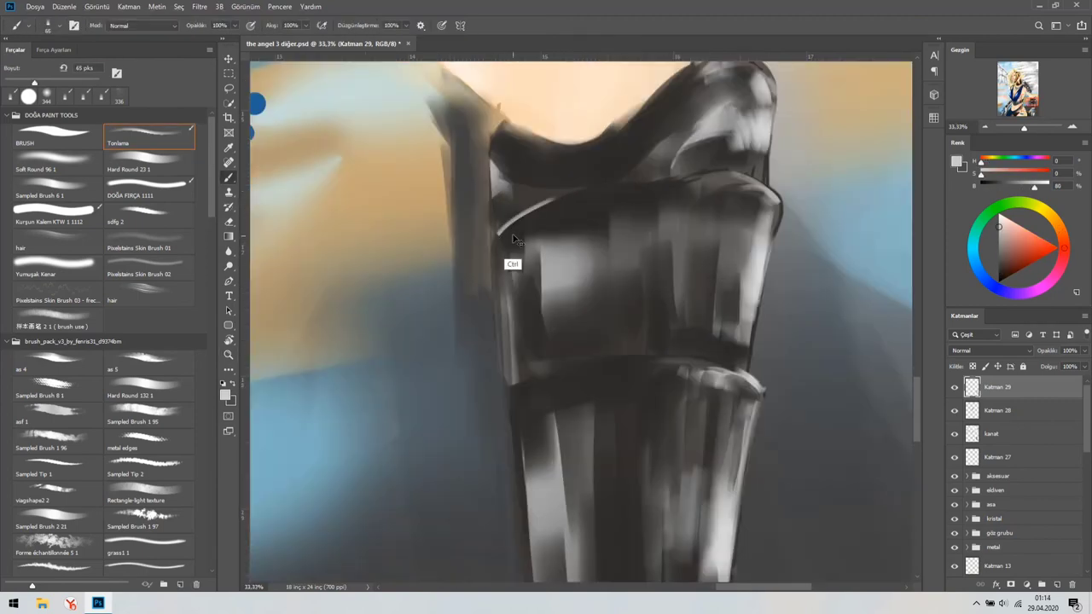
left_click(580, 212, "alt")
key("z")
left_click_drag(579, 213, 512, 271)
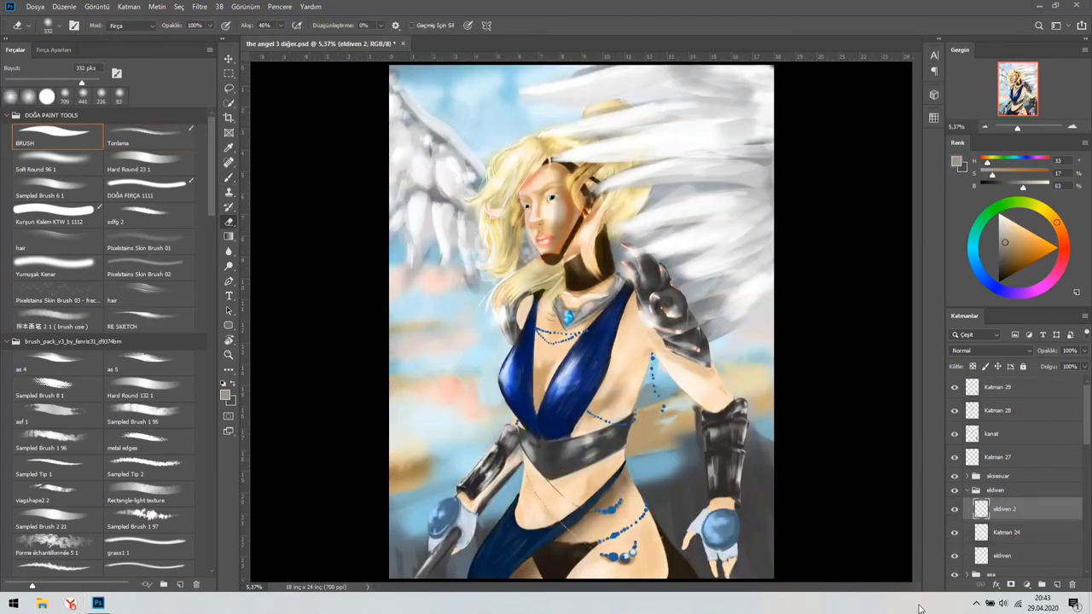
Paint the glove around the thumb on layer eldiven 2 in a light blue-grey with the Tonlama brush
left_click(708, 511)
left_click(731, 542)
key("b")
left_click(559, 392, "alt")
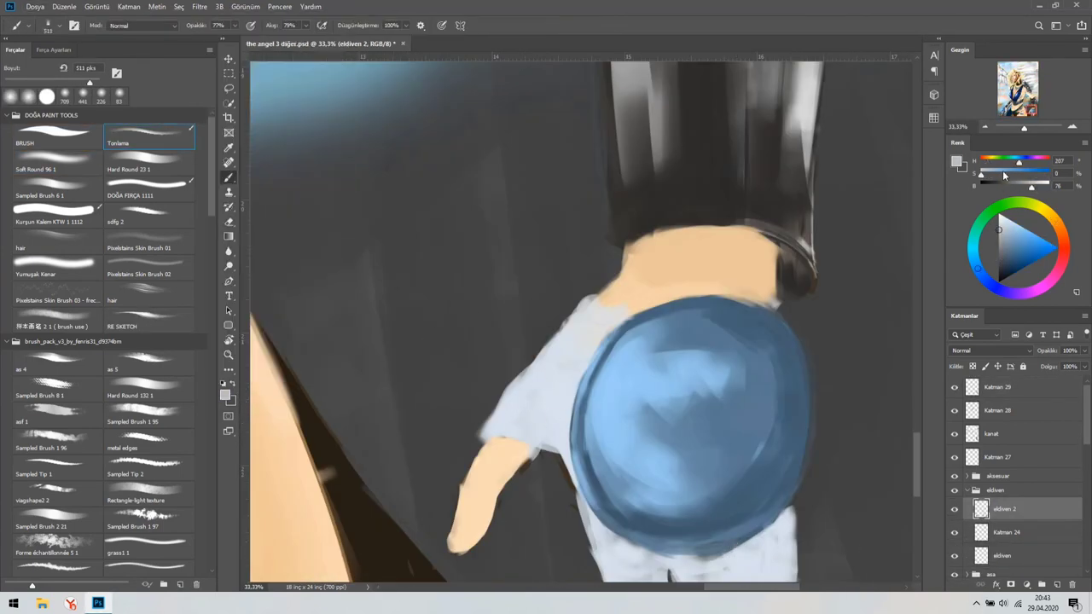
scroll(526, 444, "up", 2)
left_click_drag(500, 438, 536, 455)
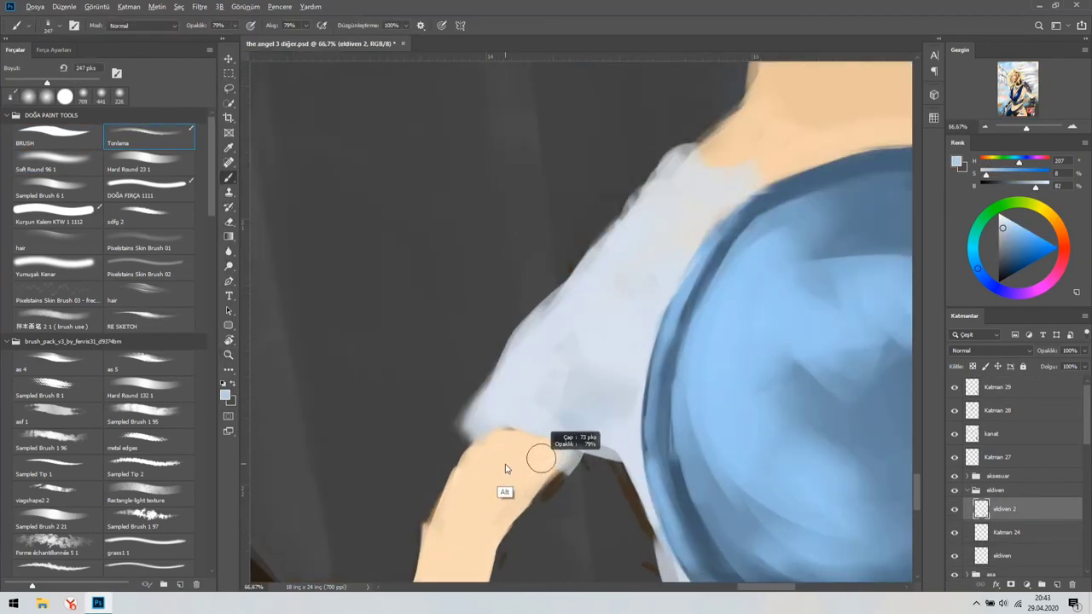
On a new layer above eldiven 2, paint blue-grey edges on the glove's finger openings at 76 px and clean the finger bases with sampled skin tone
key("ctrl+shift+alt+n")
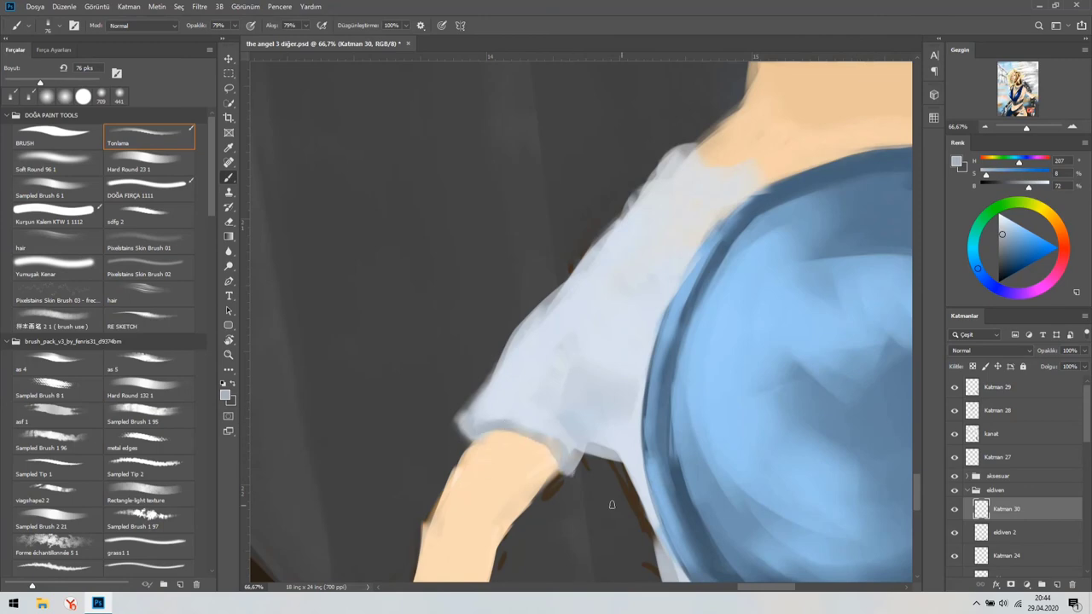
scroll(558, 473, "down", 10)
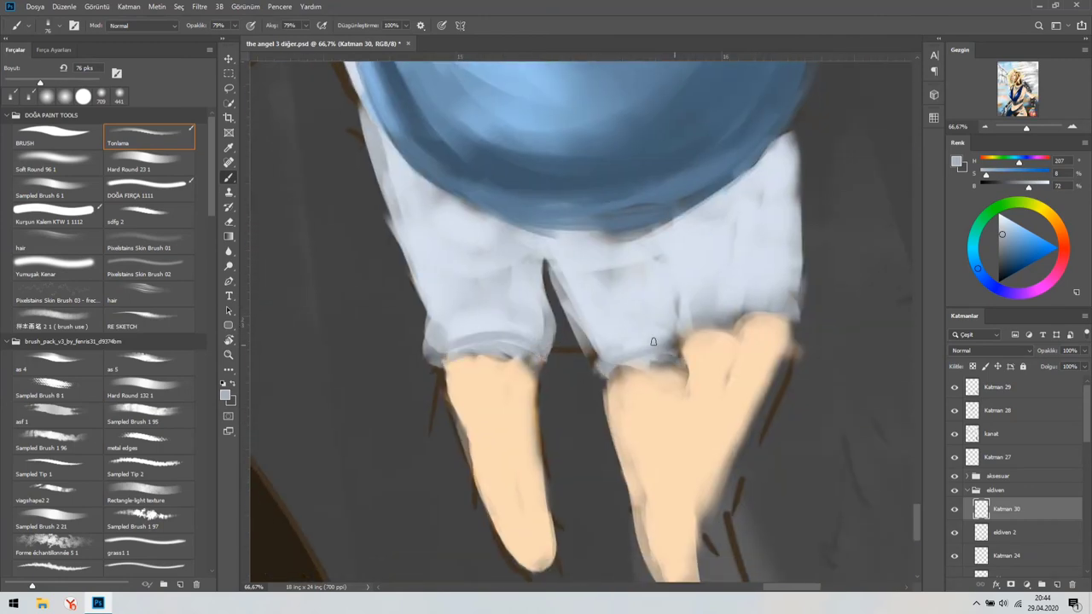
left_click(610, 376, "alt")
left_click_drag(653, 409, 630, 403)
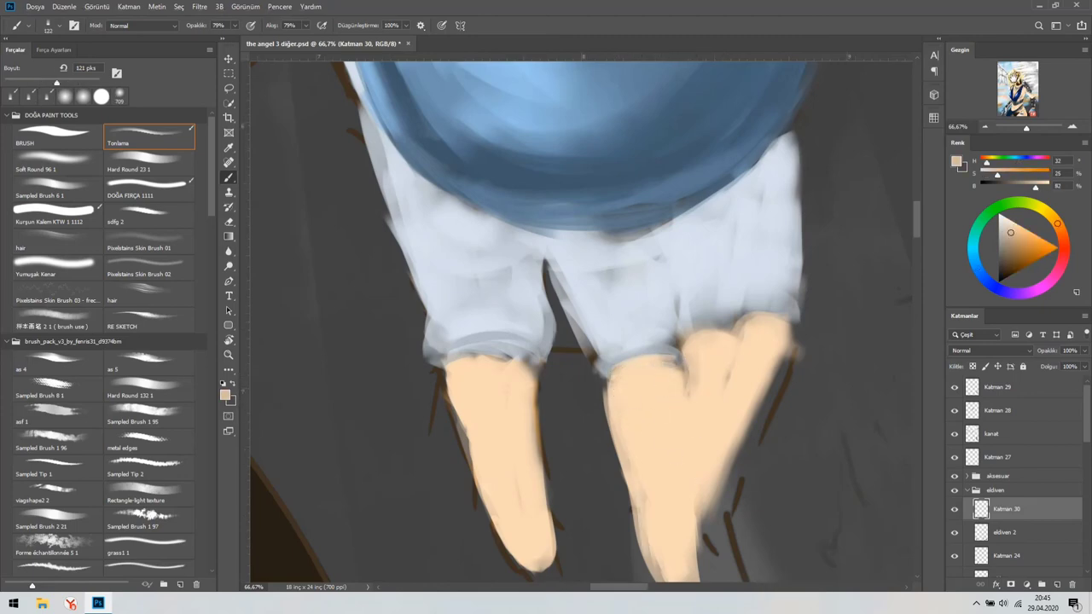
Shade the sides of the fingers in brown on Katman 30 with Tonlama at 121 px and Soft Round 96 1 at 48 px
left_click_drag(689, 361, 527, 289)
left_click_drag(615, 275, 617, 324)
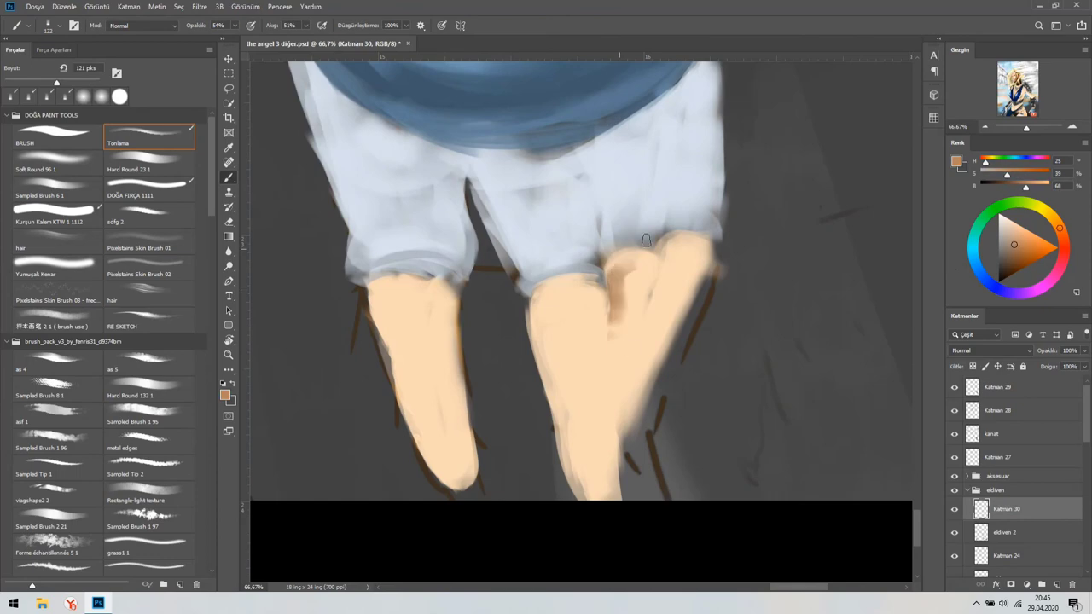
mouse_move(645, 240)
left_mouse_down()
mouse_move(584, 341)
mouse_move(382, 292)
left_mouse_up()
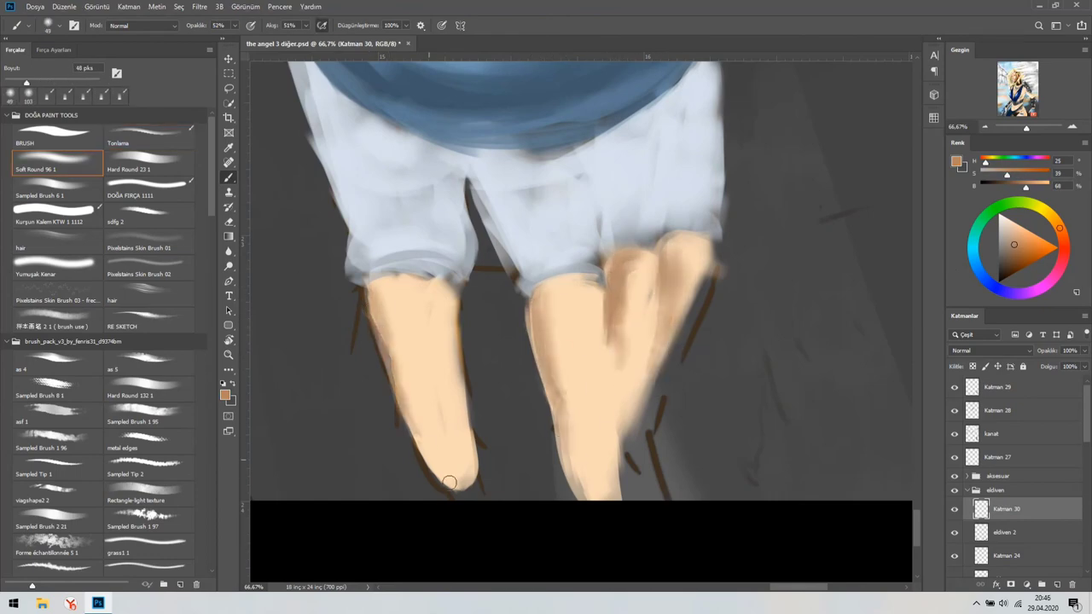
key("z")
left_click(509, 455, "alt")
left_click(509, 454)
scroll(502, 390, "down", 2)
left_click(512, 348, "alt")
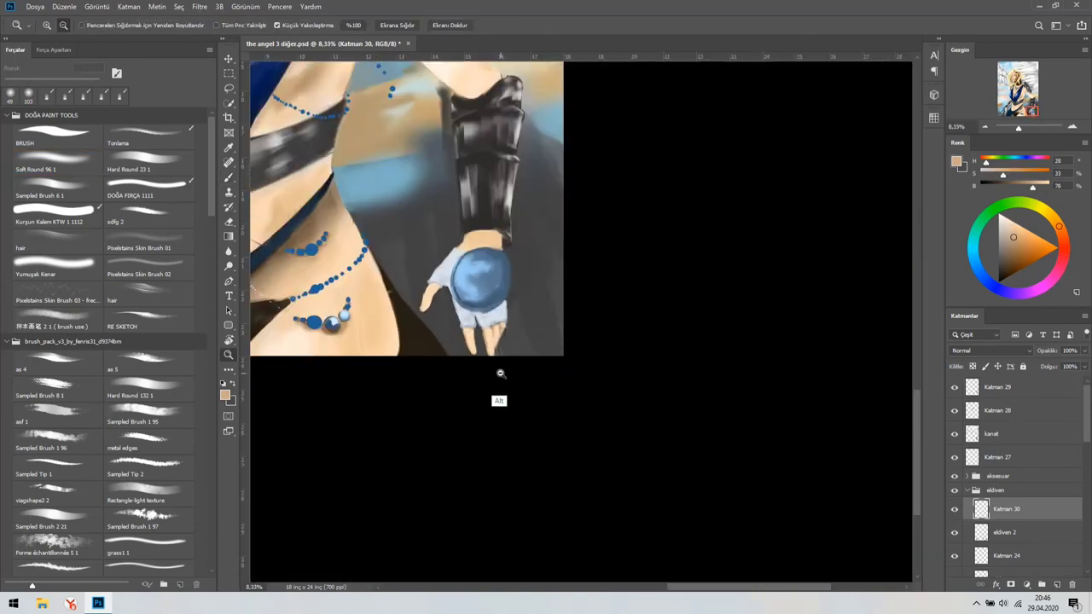
Smooth the skin at the wrist above the glove in a light skin tone, working on layer Katman 29
left_click(500, 370, "alt")
left_click(560, 393)
left_click(546, 401, "alt")
left_click(528, 367)
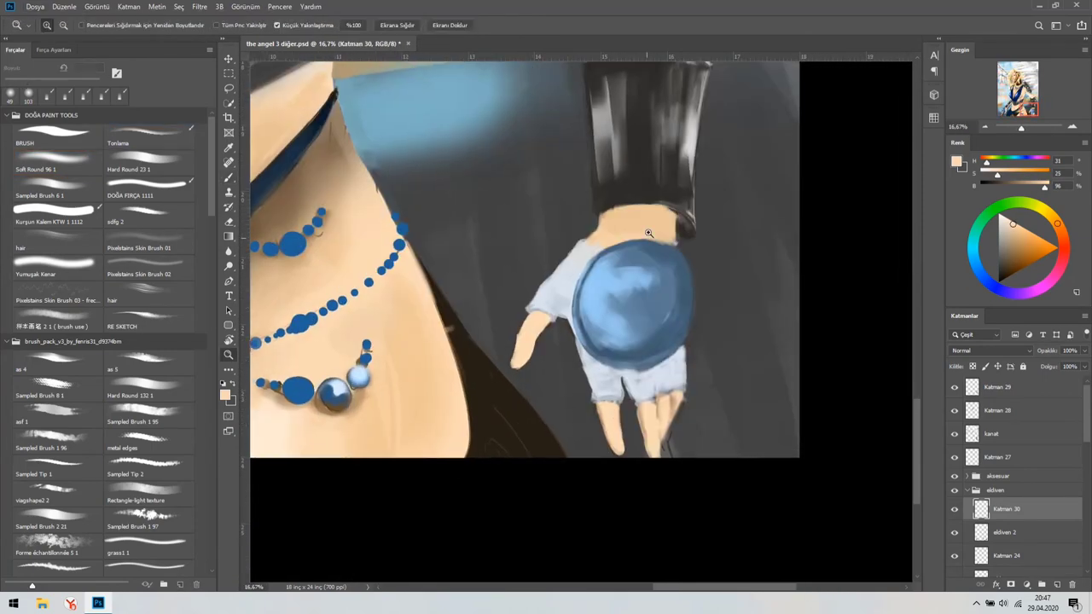
key("b")
left_click(588, 198, "ctrl")
left_click(636, 222, "alt")
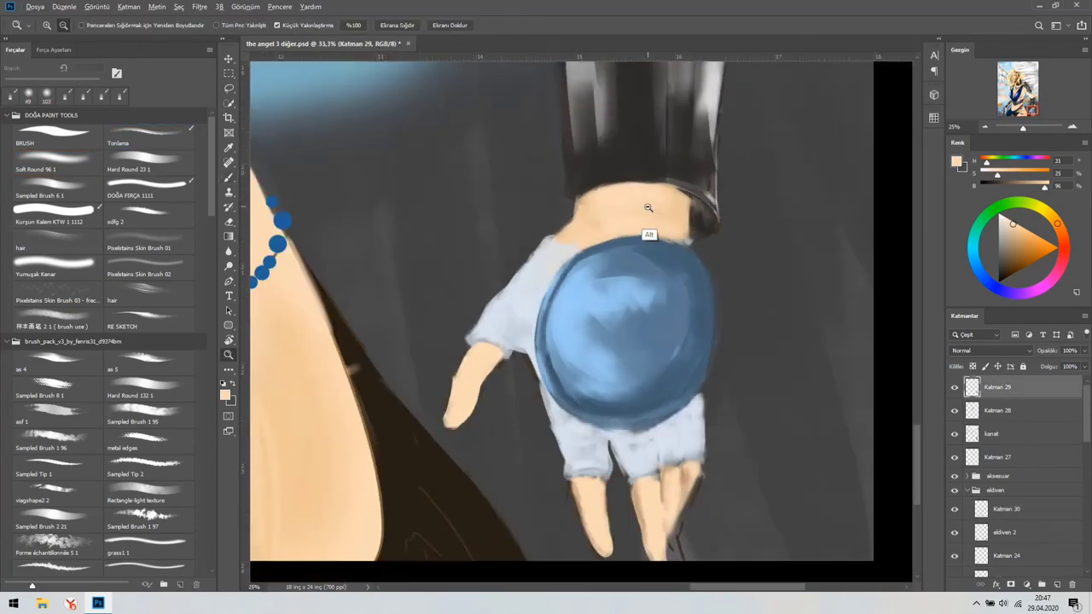
left_click(645, 214, "alt")
left_click_drag(534, 510, 510, 433)
left_click(487, 447, "alt")
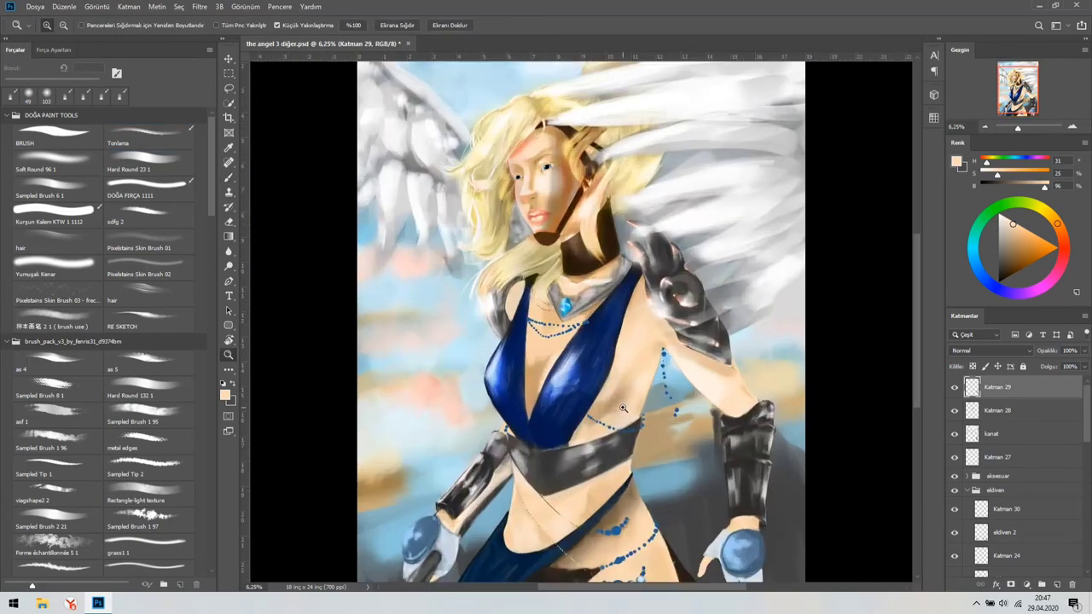
Refine the belt's centre ridge with light and dark grey edges on Katman 29 using the Tonlama brush
left_click(365, 451)
left_click(474, 395)
left_click(478, 509, "alt")
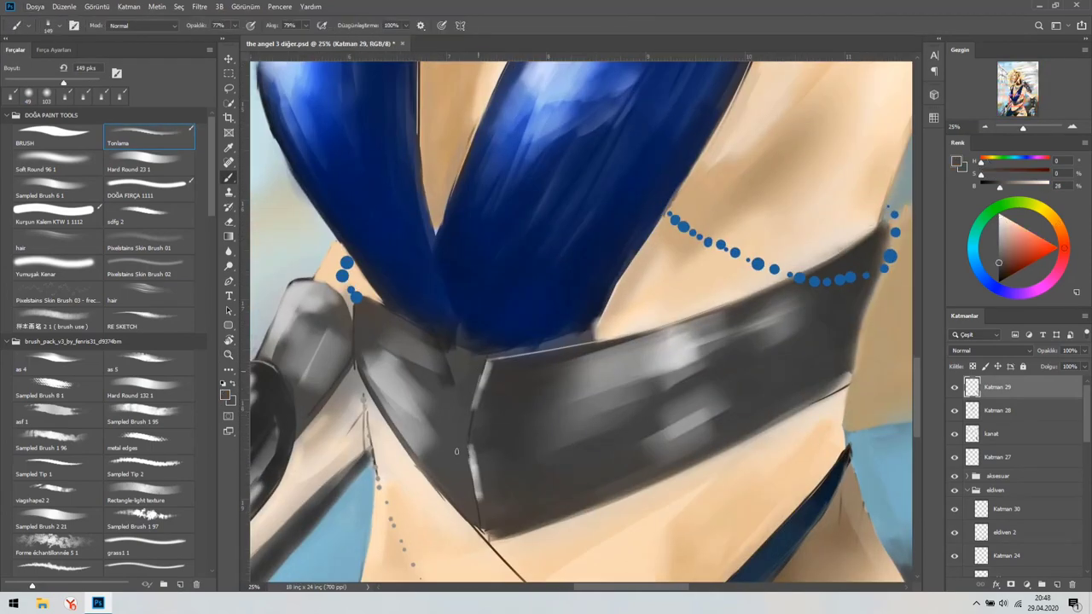
key("z")
left_click(464, 514)
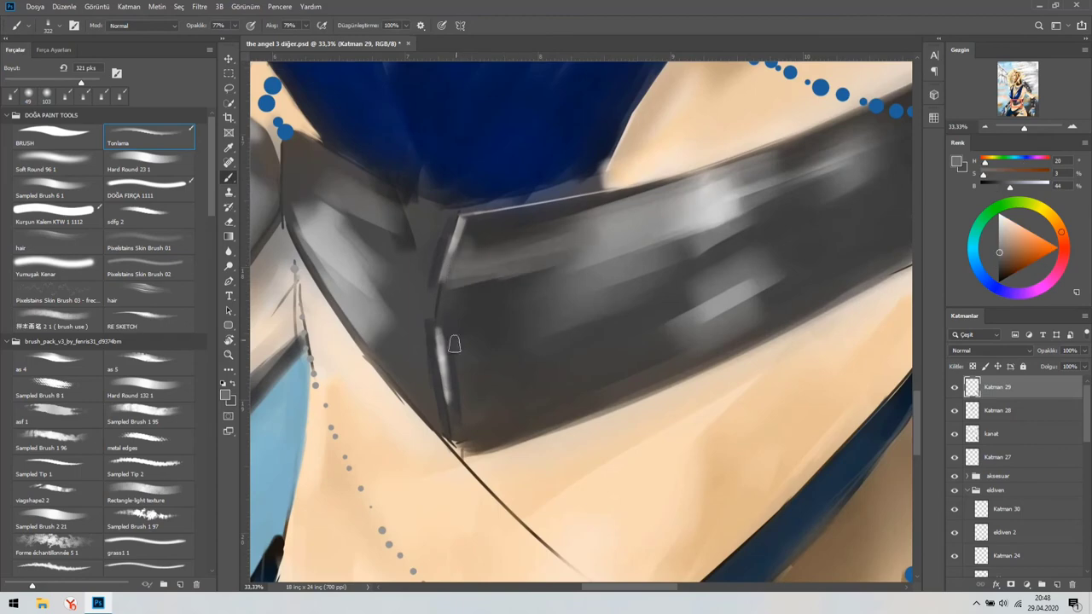
Shade the shorter front section of the metal belt in sampled dark grey with Tonlama at 321 px
scroll(496, 215, "up", 3)
key("b")
left_click(493, 186, "alt")
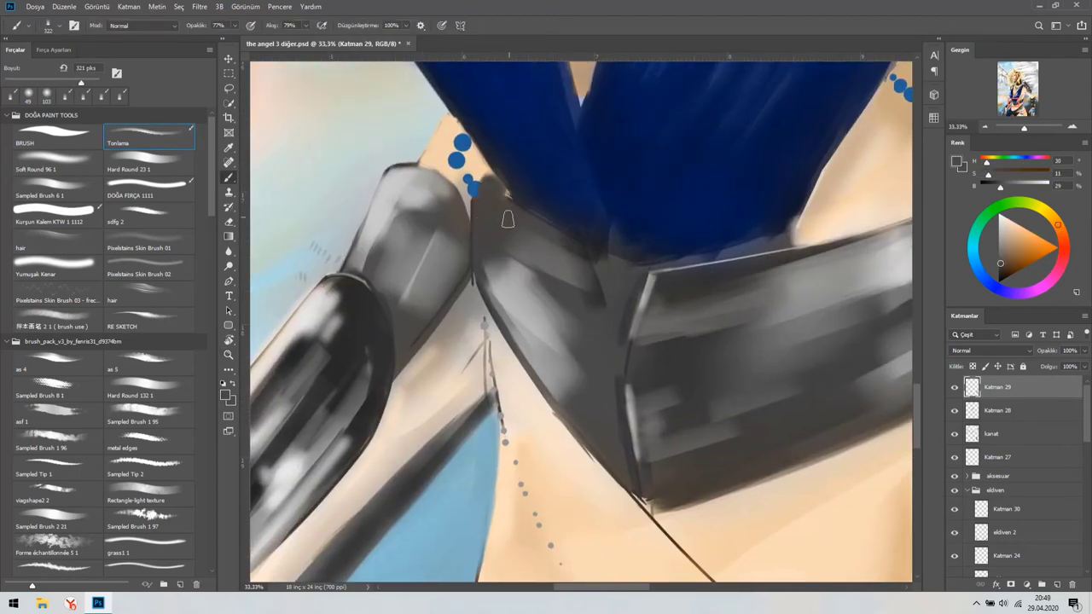
scroll(507, 220, "up", 1)
left_click_drag(531, 340, 475, 268)
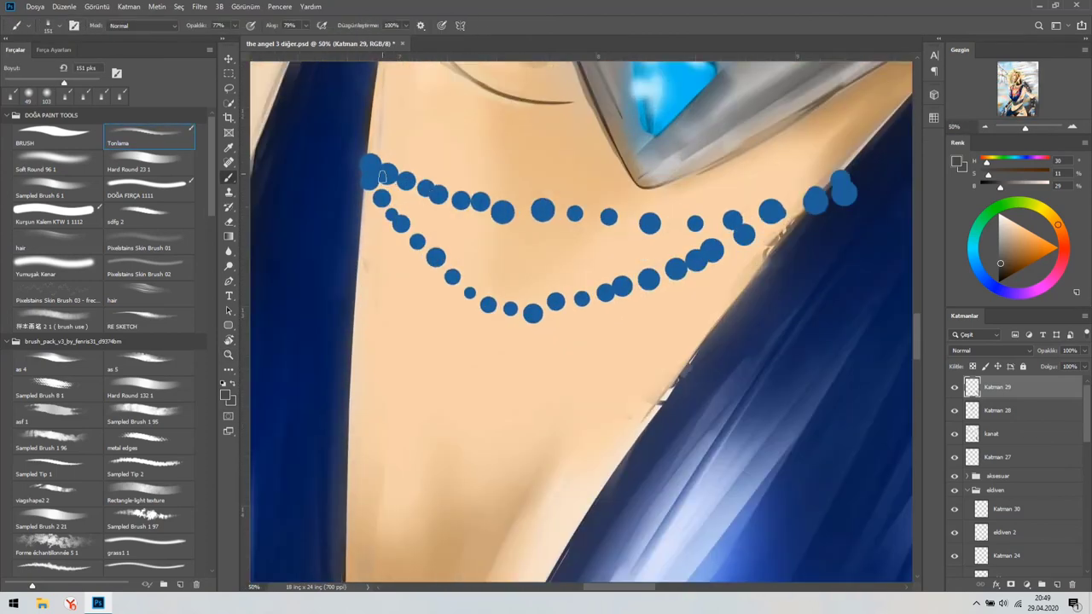
Paint soft light-blue shading on the beads of the two-strand necklace with Soft Round 96 1 at 60 px
left_click(382, 177, "alt")
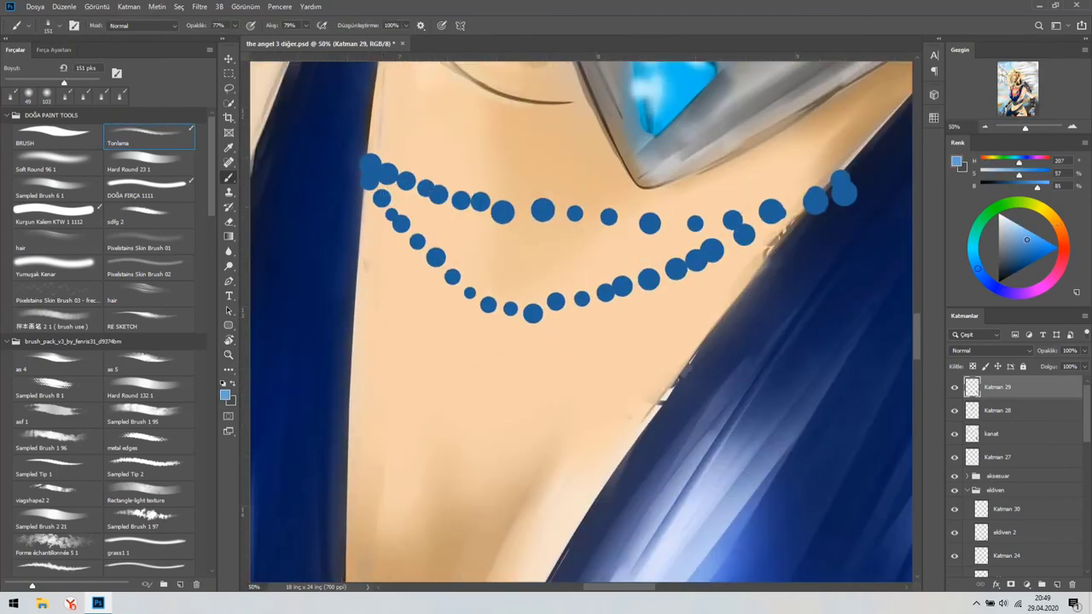
left_click(368, 162)
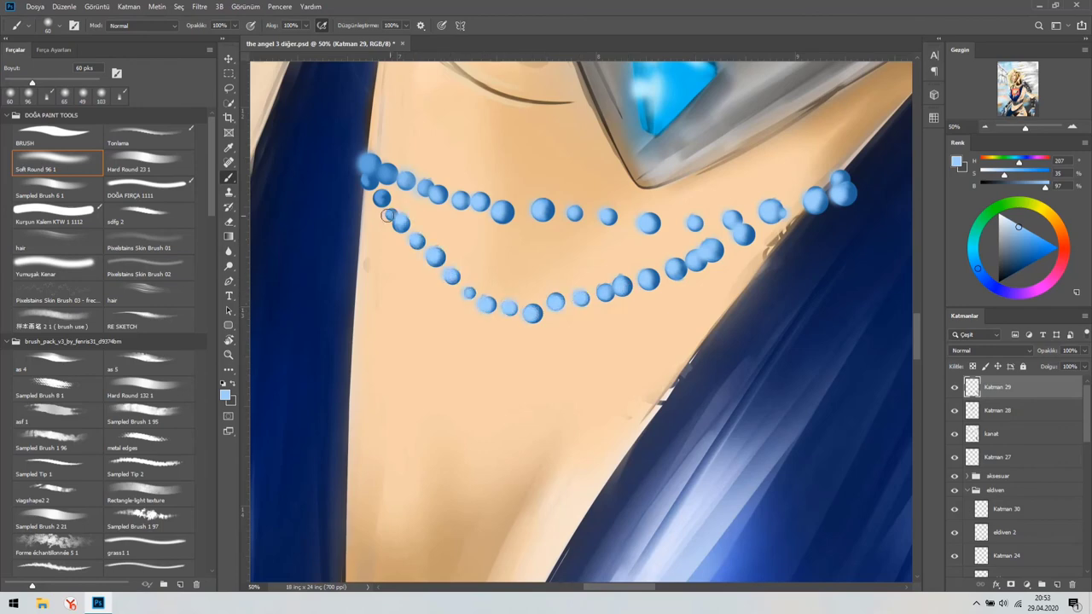
scroll(369, 182, "down", 1)
scroll(369, 182, "up", 2)
Add small pale-blue and white highlights to the necklace beads one by one with Tonlama at 24 px
key("comma")
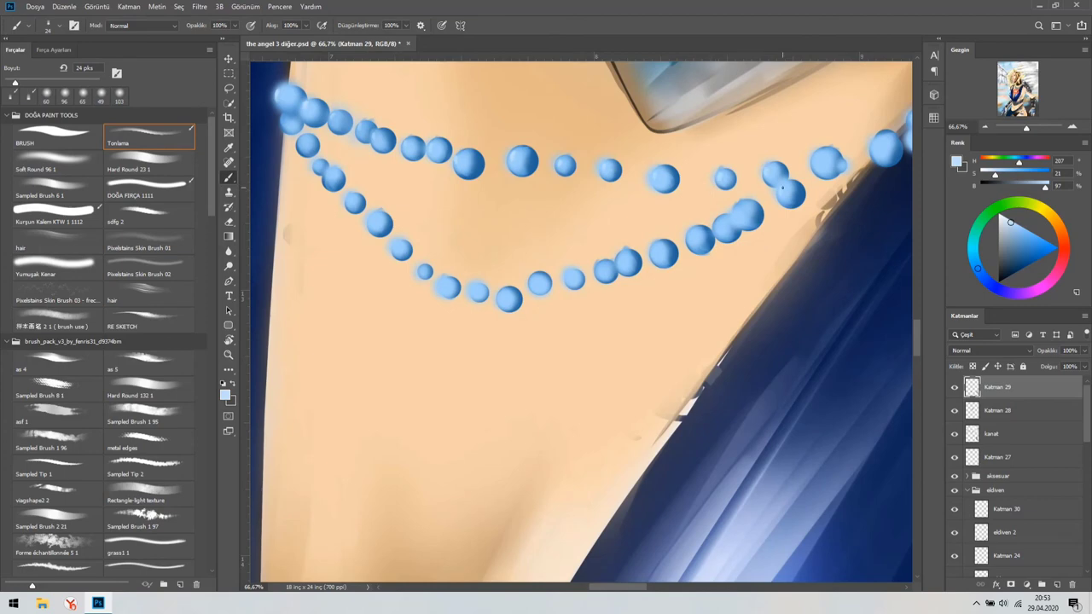
left_click_drag(782, 186, 657, 213)
left_click_drag(420, 307, 562, 335)
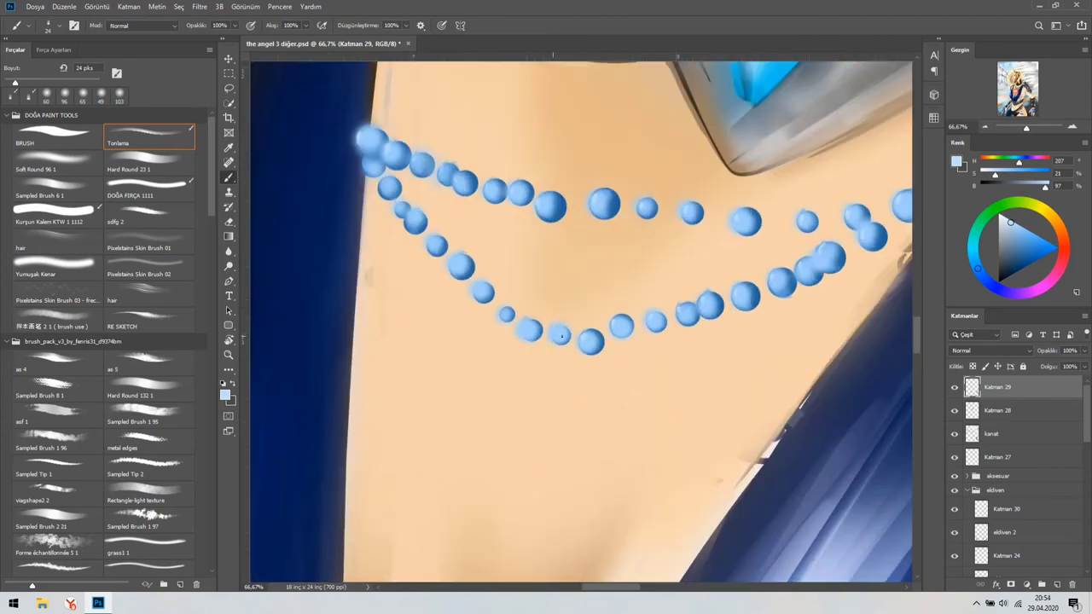
left_click_drag(414, 216, 427, 176)
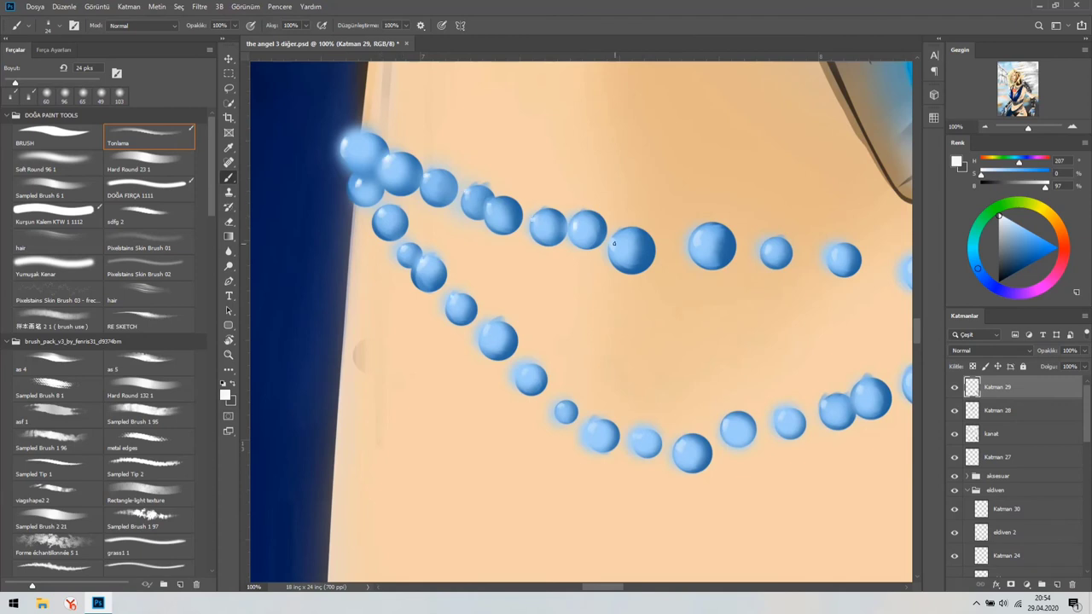
left_click_drag(765, 247, 703, 242)
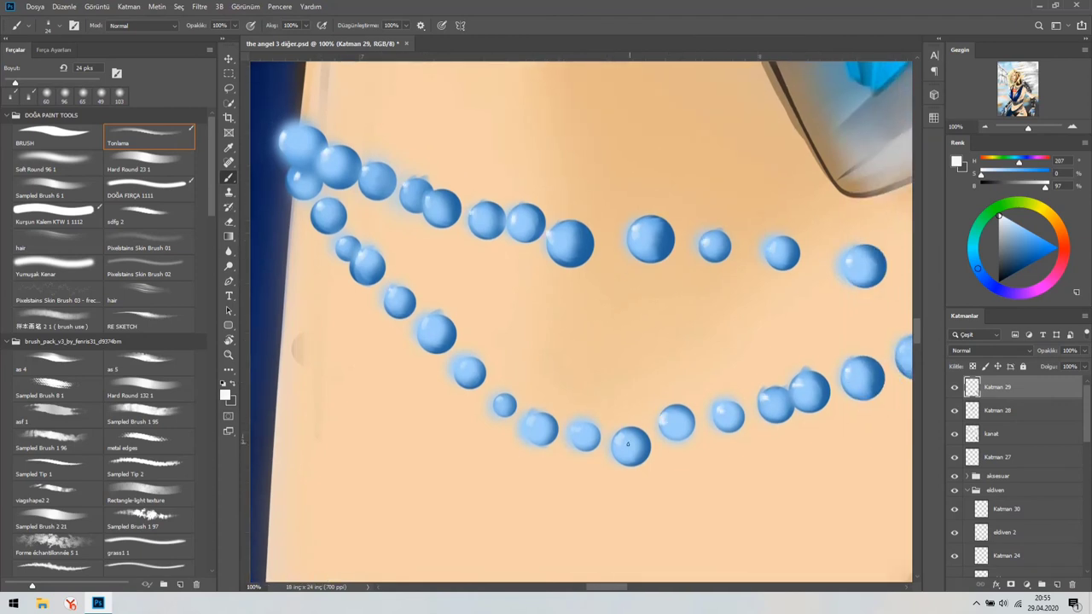
left_click_drag(849, 370, 739, 373)
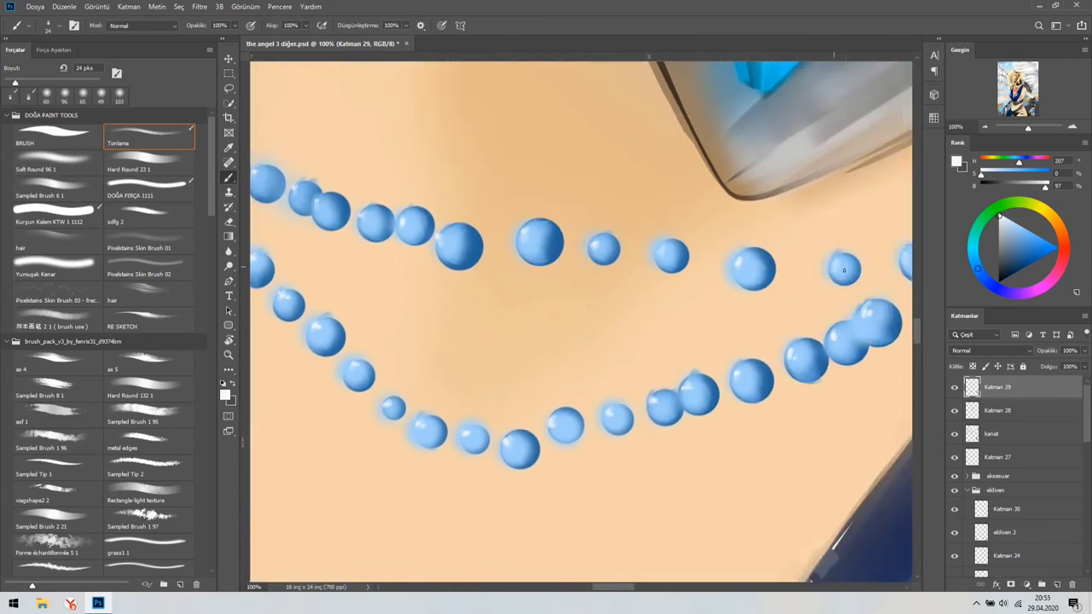
mouse_move(844, 270)
left_mouse_down()
mouse_move(702, 327)
mouse_move(631, 315)
mouse_move(780, 288)
mouse_move(853, 290)
left_mouse_up()
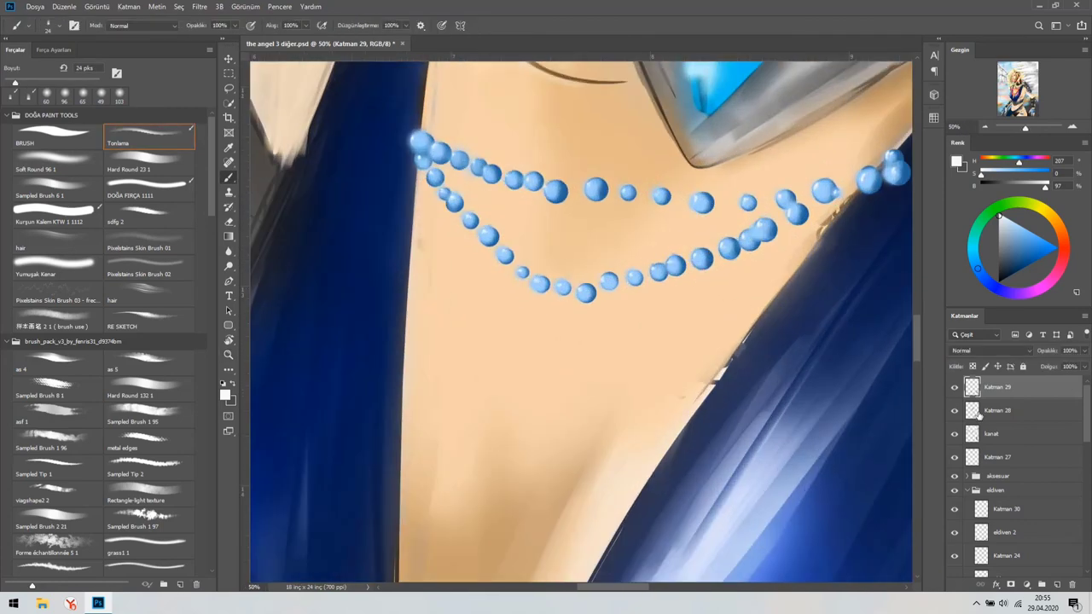
Paint over the dark sketch lines along the metal collar around the gem in sampled grey with Soft Round 96 1 at 35 px
key("z")
left_click_drag(887, 372, 648, 452)
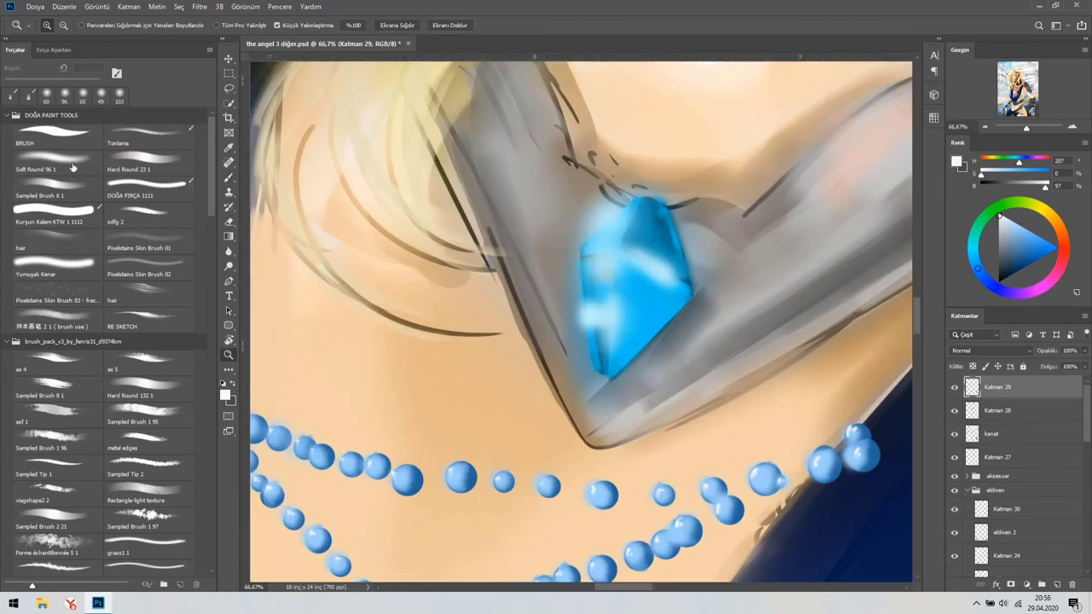
left_click(72, 167)
left_click(490, 222, "alt")
mouse_move(490, 222)
left_mouse_down()
mouse_move(490, 248)
mouse_move(580, 426)
mouse_move(733, 384)
mouse_move(846, 132)
left_mouse_up()
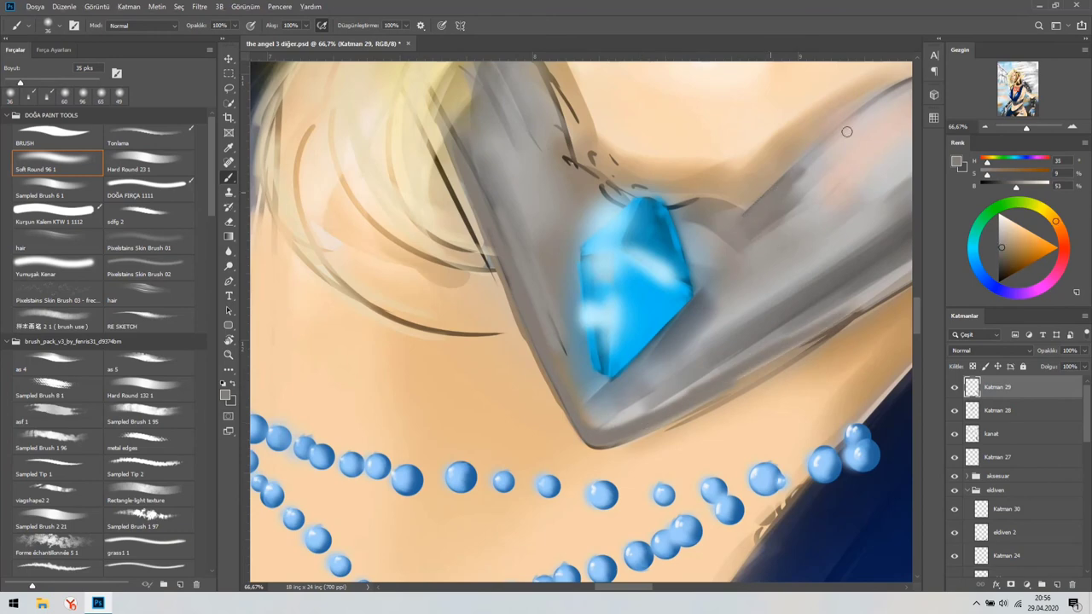
left_click(555, 207, "alt")
left_click_drag(629, 207, 597, 303)
Examine what the layers kanat and Katman 5 contribute to the painting by toggling their visibility
key("z")
left_click_drag(446, 353, 358, 353)
left_click(991, 434)
left_click(954, 433)
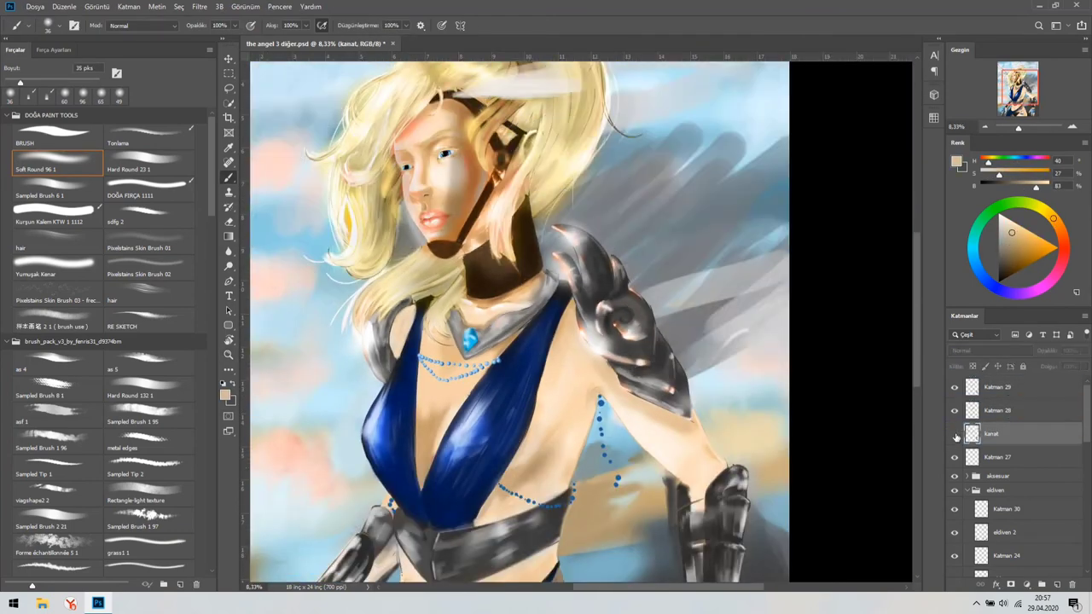
left_click(955, 433)
scroll(954, 444, "down", 5)
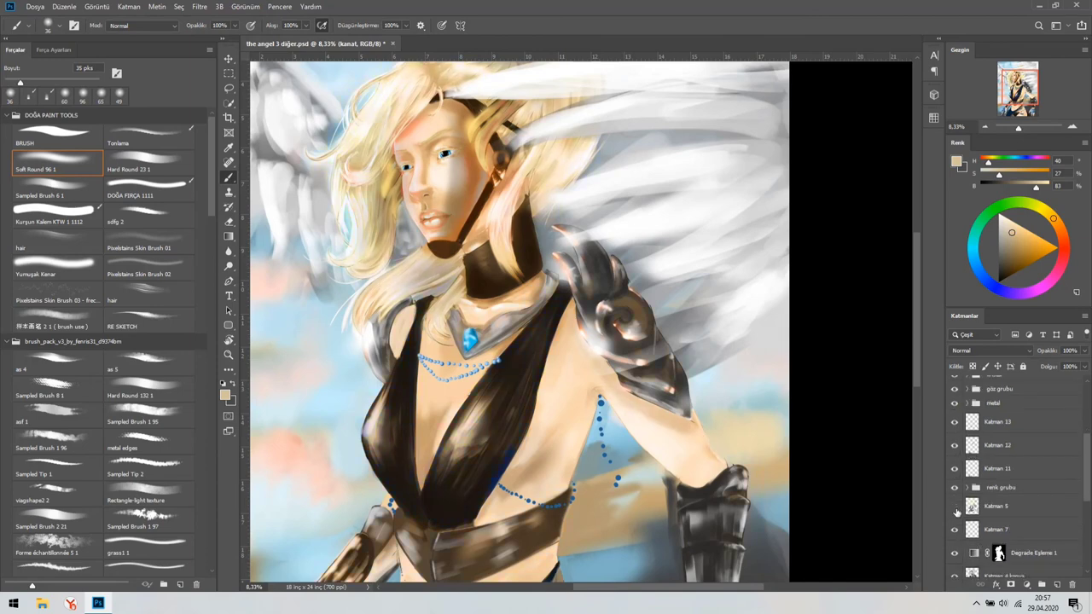
left_click(955, 507)
Inspect the contents of the layer groups göz grubu, asa and aksesuar
left_click(989, 403)
scroll(969, 478, "up", 3)
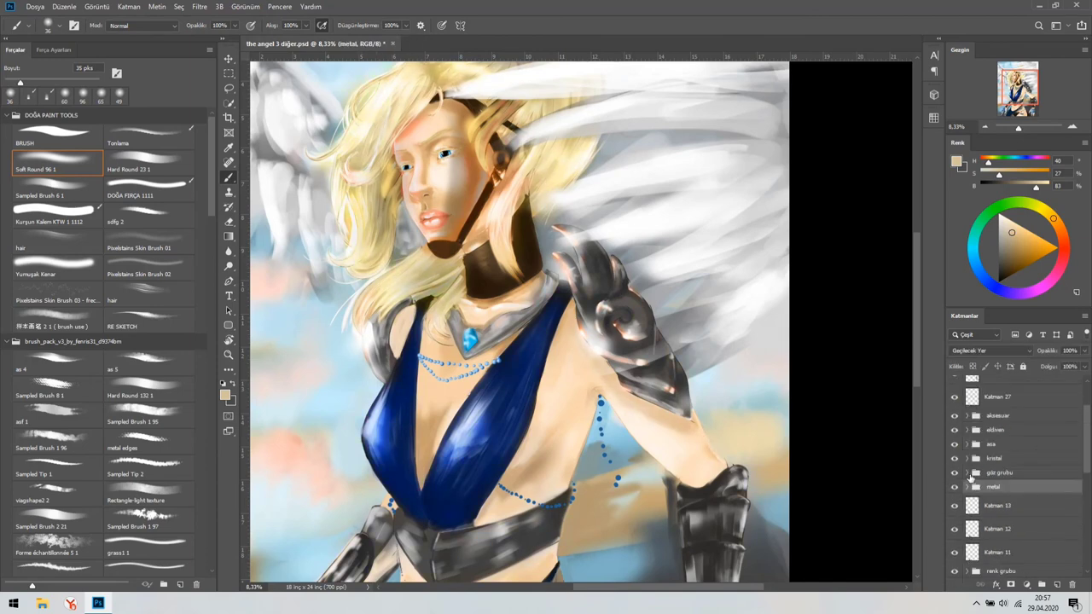
left_click(966, 472)
left_click(966, 472)
scroll(955, 435, "up", 2)
left_click(989, 504)
left_click(966, 490)
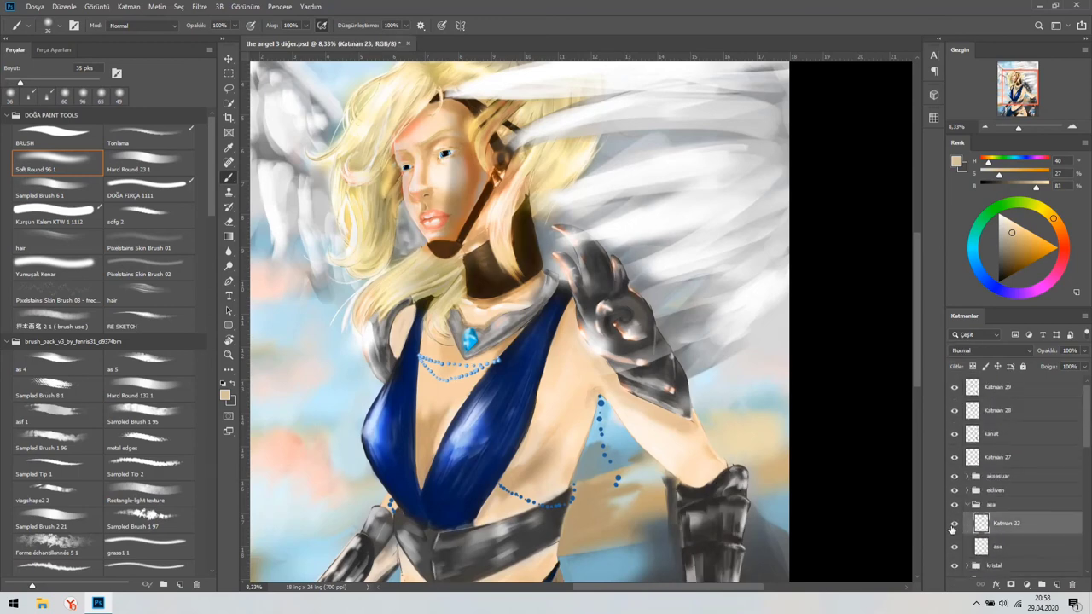
scroll(959, 491, "down", 3)
left_click(966, 420)
scroll(989, 444, "up", 2)
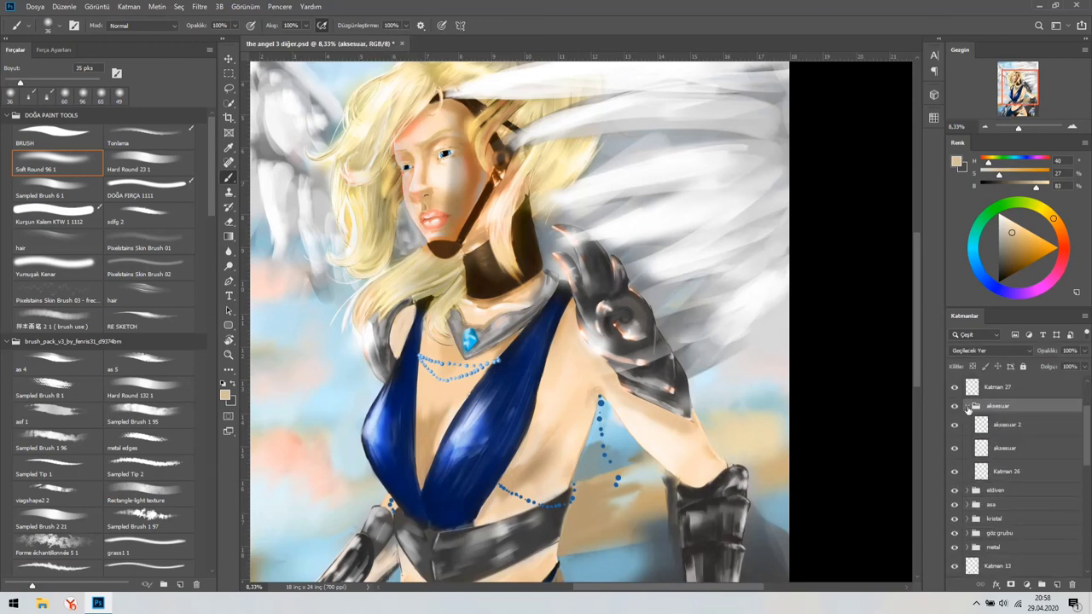
Paint pale-yellow hair strands falling over the collar and chest on Katman 29 with the hair brush at 101 px
left_click(998, 386)
key("z")
left_click(419, 333)
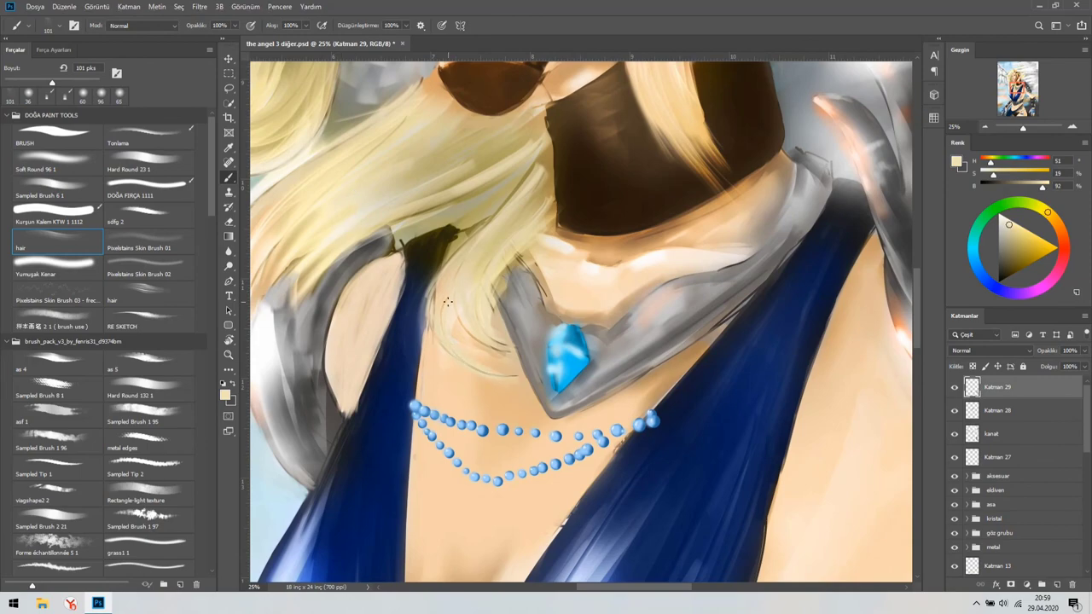
scroll(516, 264, "down", 1)
scroll(431, 437, "up", 2)
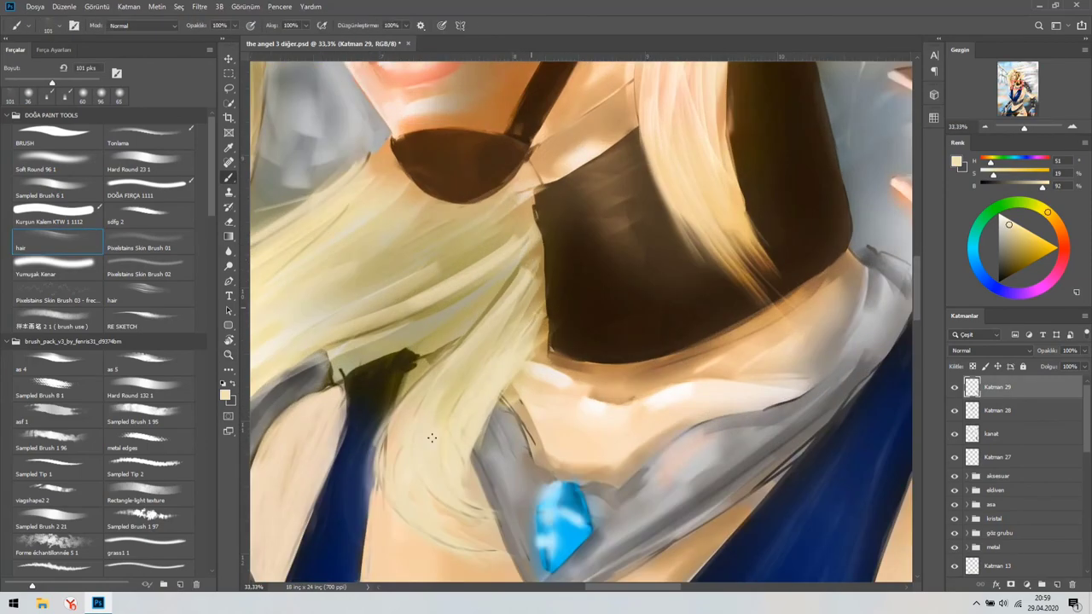
scroll(406, 207, "down", 1)
scroll(426, 341, "up", 2)
scroll(454, 314, "up", 1)
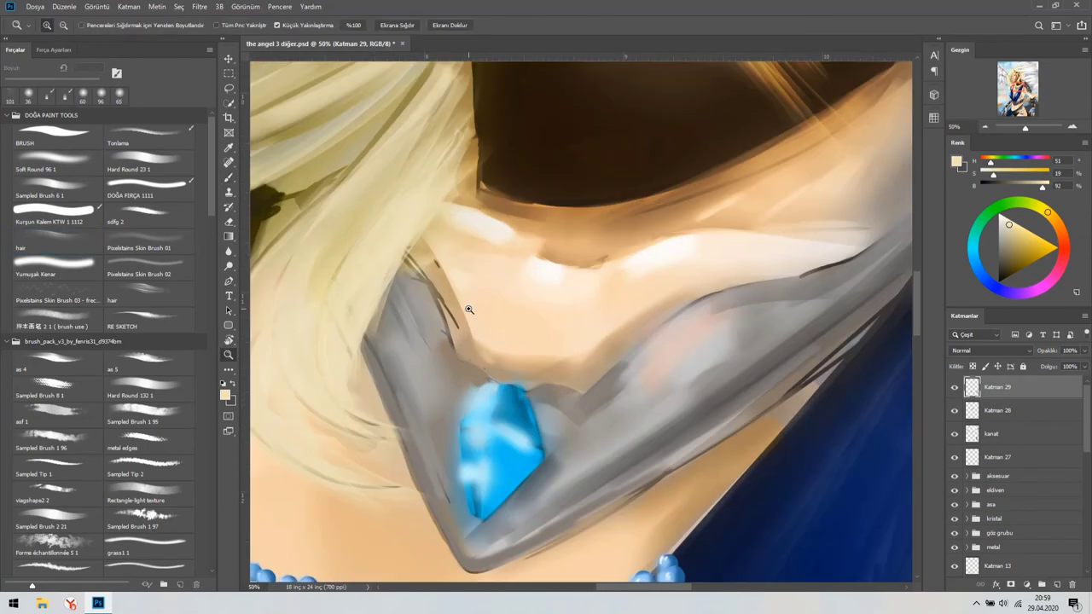
Clean the collar's inner edge at the neck with sampled skin tone using Soft Round 96 1 at 72 px
left_click(454, 314, "alt")
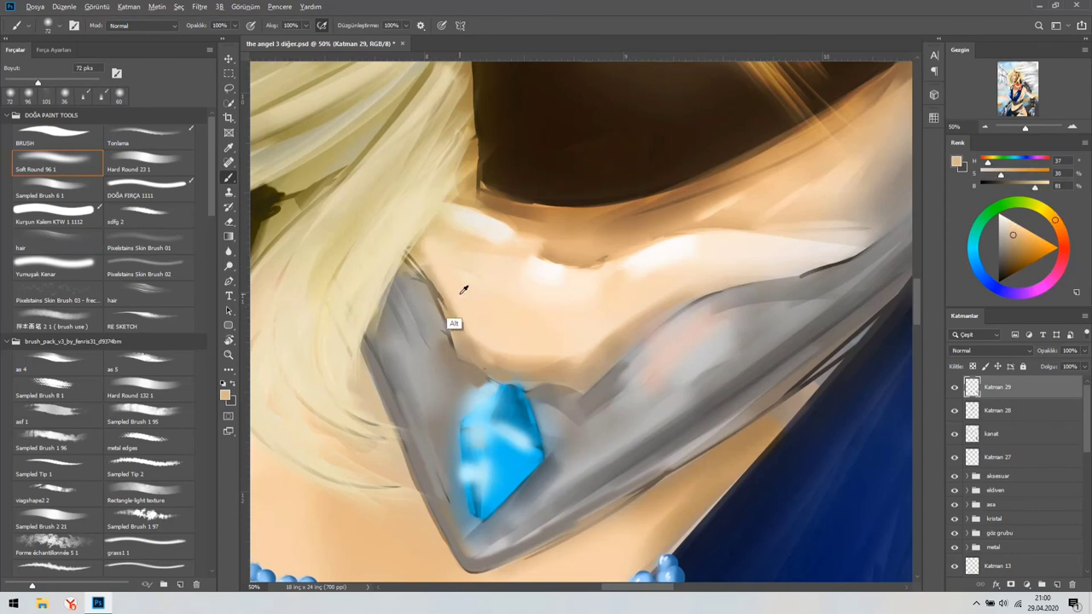
scroll(414, 259, "down", 1)
scroll(588, 230, "up", 1)
Shade the collar's side rising to the shoulder in sampled greys with Soft Round 96 1 at 44 px and Tonlama at 137 px
left_click(644, 310, "alt")
scroll(757, 240, "down", 1)
scroll(660, 158, "up", 1)
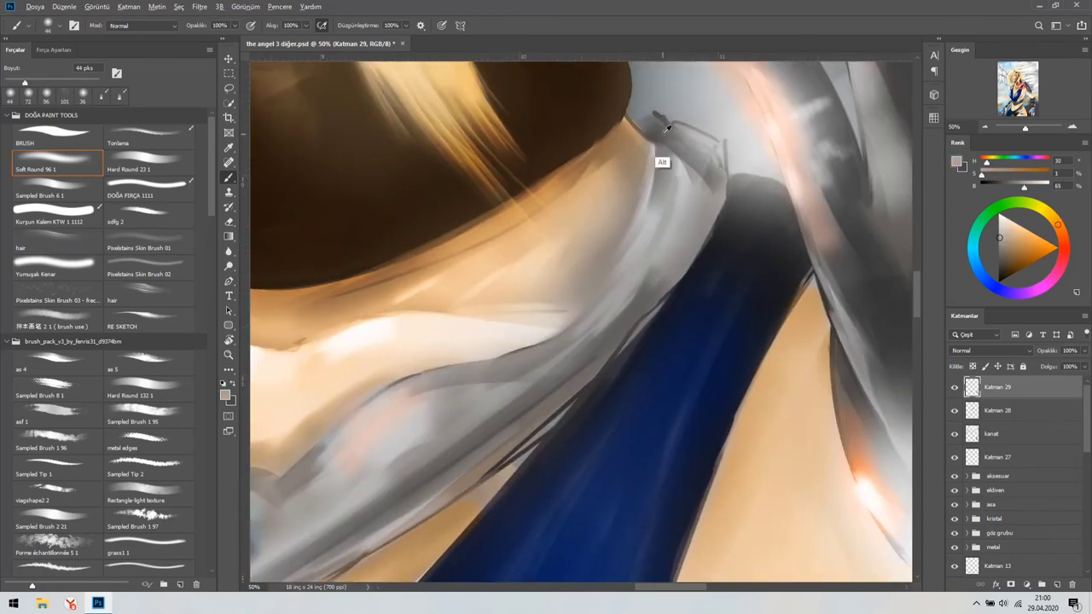
left_click(670, 213, "alt")
key("comma")
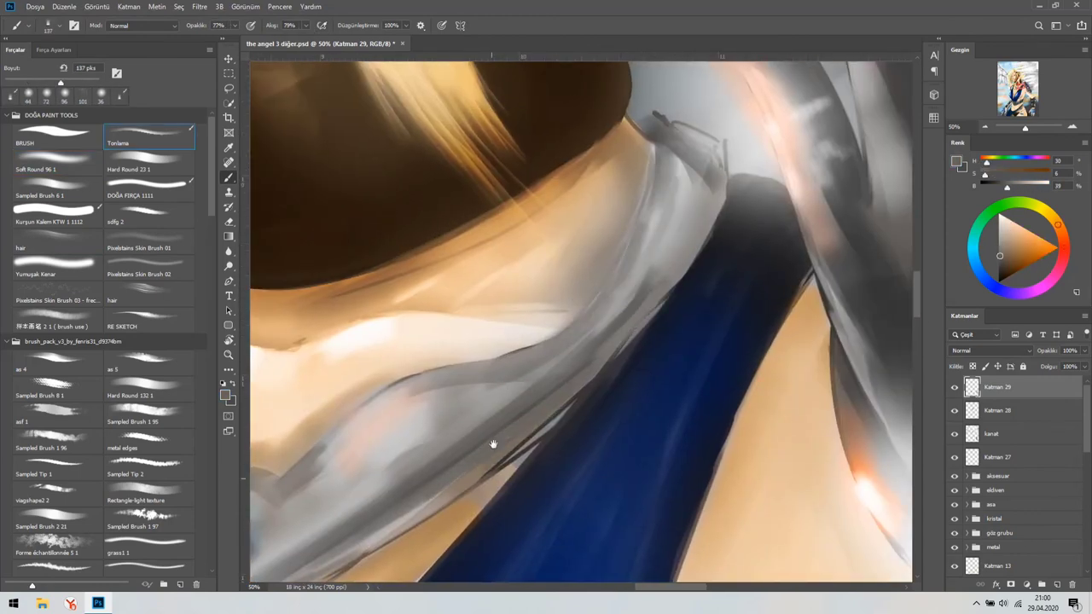
Darken the dress strap's edge beside the collar in near-black blue with Tonlama at 34 px
left_click_drag(493, 443, 590, 304)
left_click(591, 304, "alt")
left_click(625, 261, "alt")
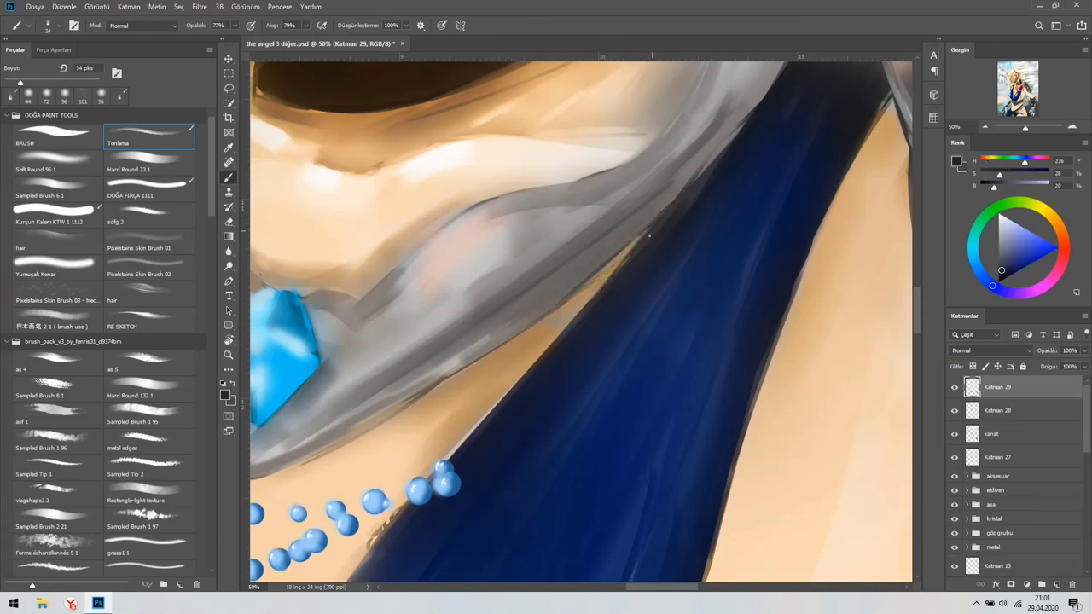
scroll(512, 341, "down", 2)
Clean up the skin along the dress's neckline edge near the necklace beads in sampled skin tone with Tonlama at 134 px
left_click(463, 398, "alt")
left_click(456, 483, "alt")
scroll(457, 482, "down", 1)
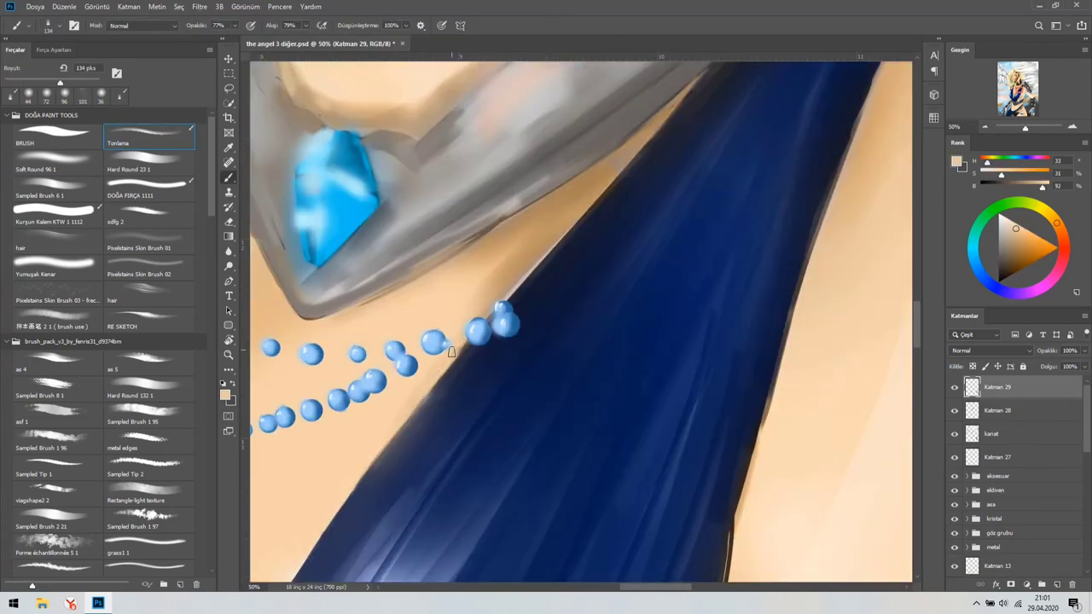
left_click(511, 361, "alt")
scroll(511, 361, "down", 2)
left_click(315, 263, "alt")
scroll(315, 264, "down", 2)
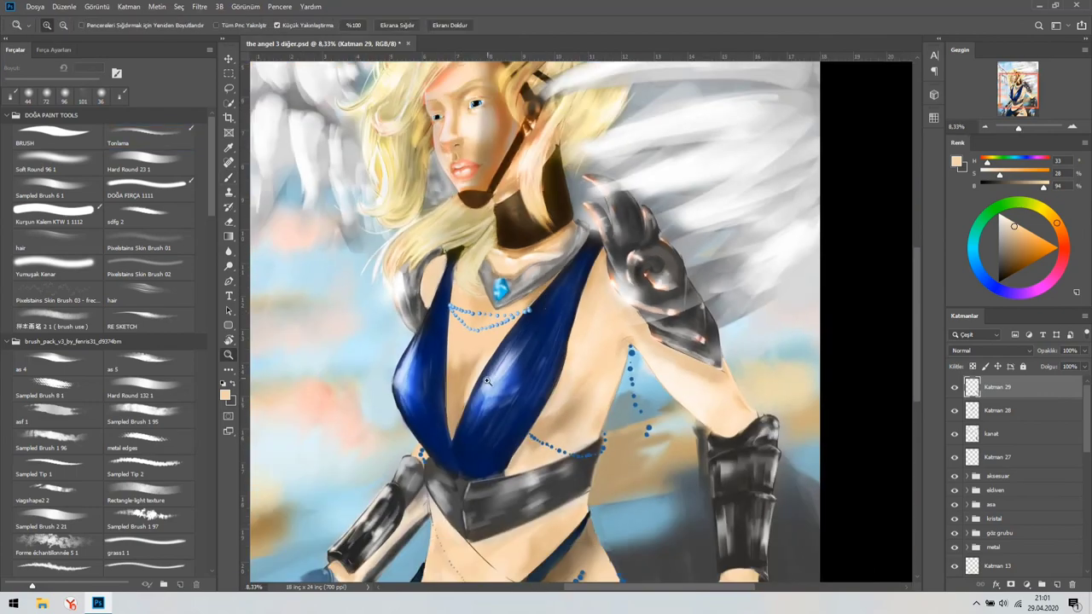
Blend the skin of the torso and upper arm in light skin tones with Tonlama at 864 px
scroll(495, 261, "up", 2)
scroll(495, 261, "down", 2)
scroll(495, 261, "up", 2)
scroll(495, 324, "down", 2)
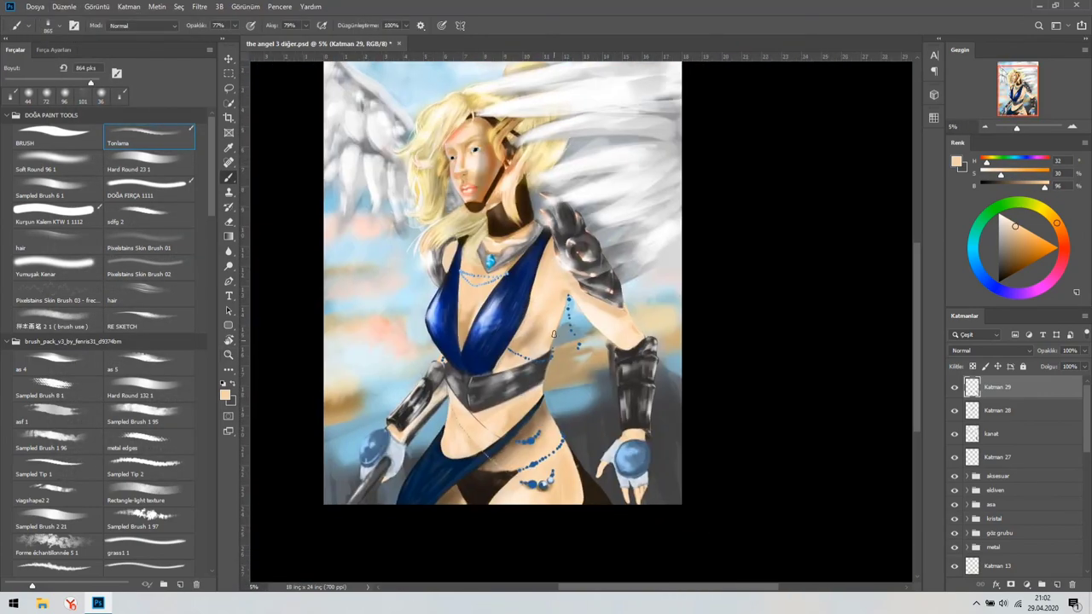
scroll(495, 324, "up", 2)
left_click(995, 177)
scroll(395, 393, "down", 3)
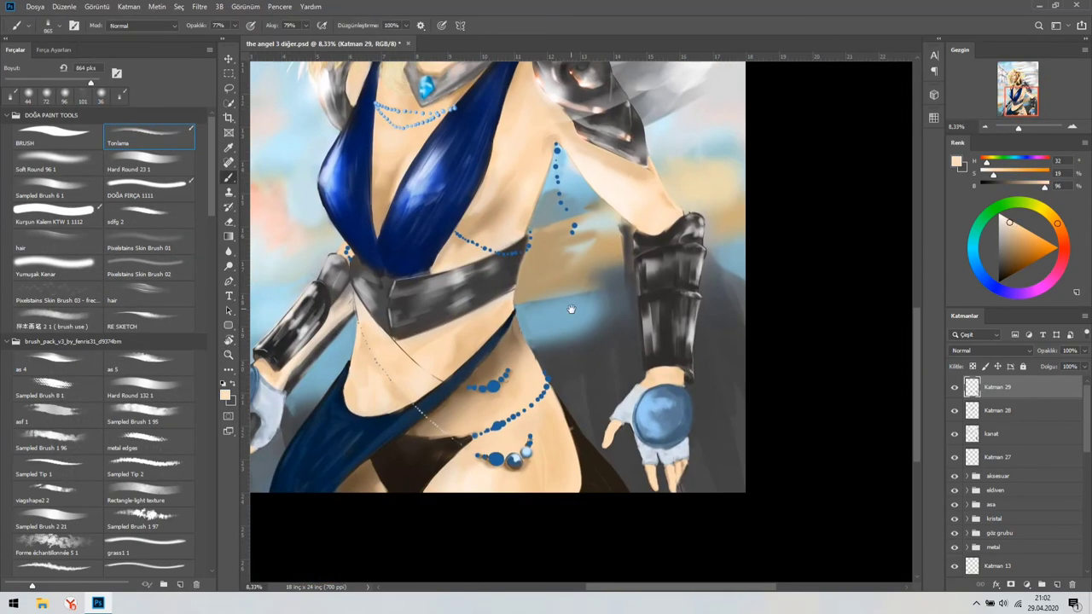
Shade the skin of the hip beneath the blue sash on Katman 13 in sampled skin tone with Tonlama at 864 px
scroll(512, 398, "up", 2)
left_click(531, 398, "alt")
right_click(524, 287, "ctrl+alt")
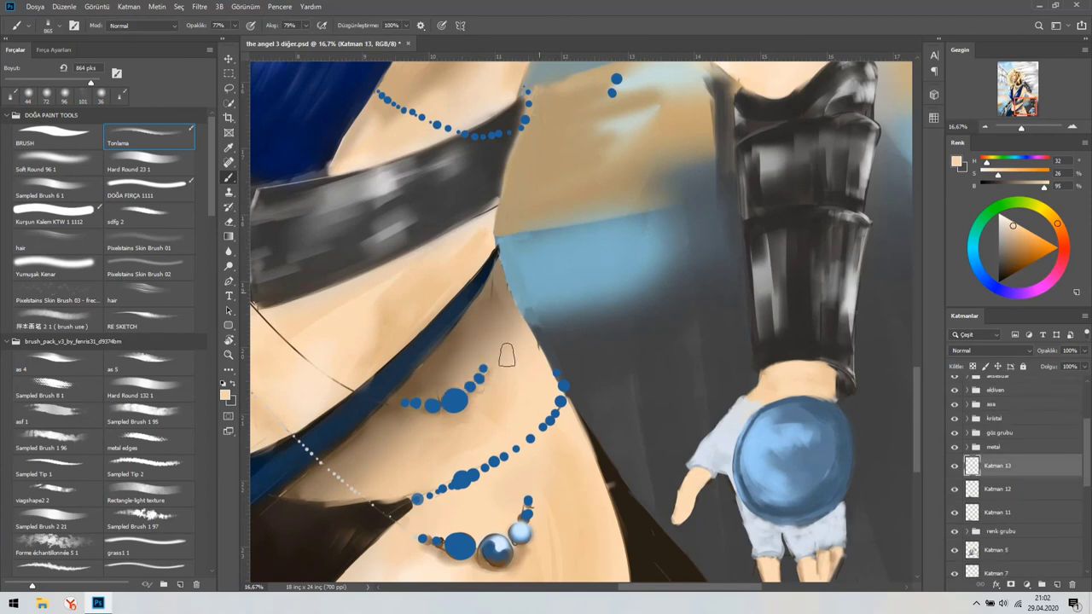
Repaint the blue cloth across the hips and thigh in sampled blue on Katman 13 with Tonlama at 461 and 637 px
scroll(480, 331, "down", 3)
scroll(479, 330, "up", 2)
left_click(440, 410, "alt")
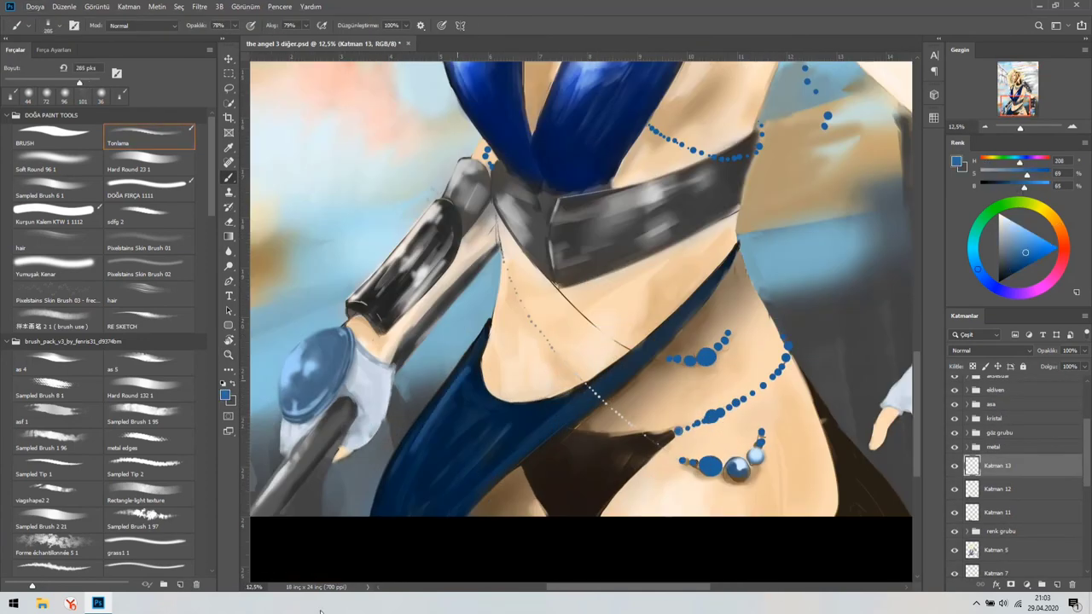
left_click_drag(358, 534, 445, 353)
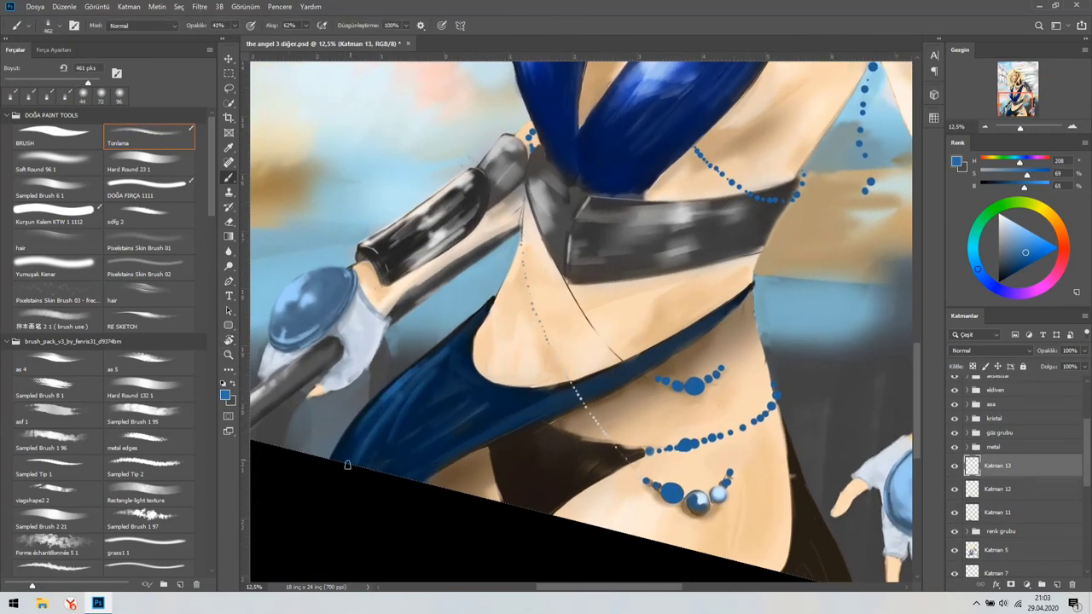
left_click_drag(646, 375, 641, 375)
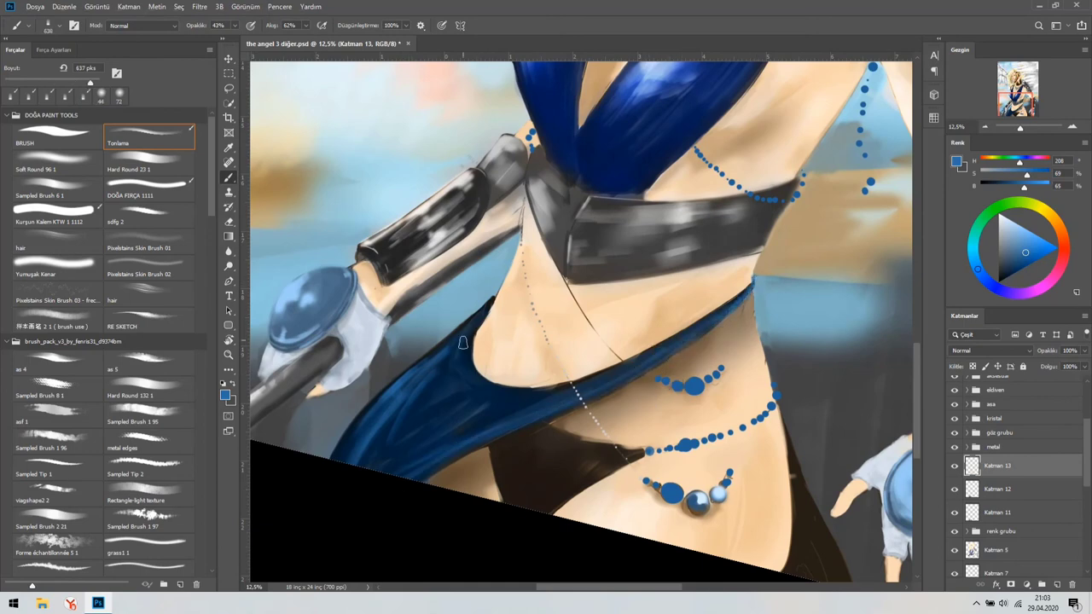
scroll(657, 350, "down", 2)
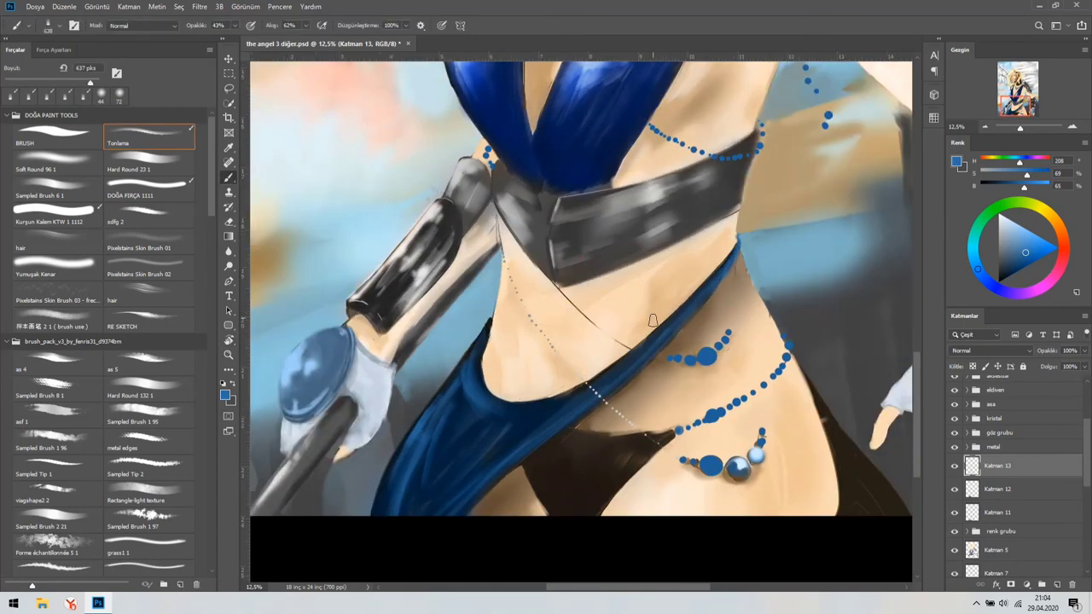
Paint soft tan shadows beneath the necklace beads on Katman 27 in darkened skin tone with Soft Round 96 1 at 72 px
scroll(512, 324, "up", 3)
left_click(495, 314, "alt")
key("alt+bracketright")
key("alt+bracketright")
key("alt+bracketright")
key("alt+bracketright")
key("alt+bracketright")
key("alt+bracketright")
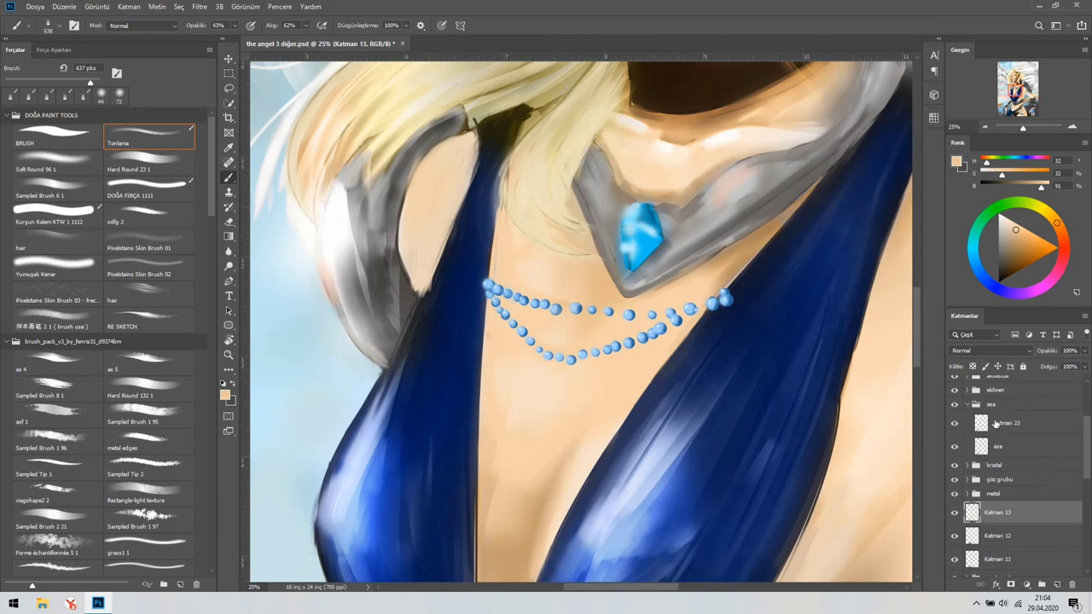
scroll(974, 519, "up", 1)
key("alt+bracketright")
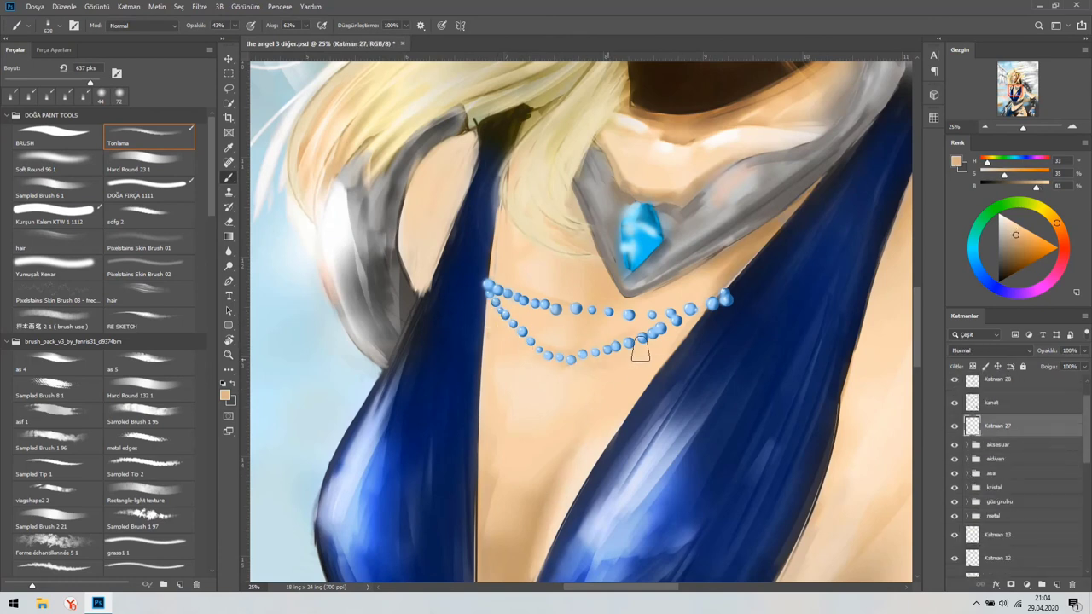
left_click(53, 160)
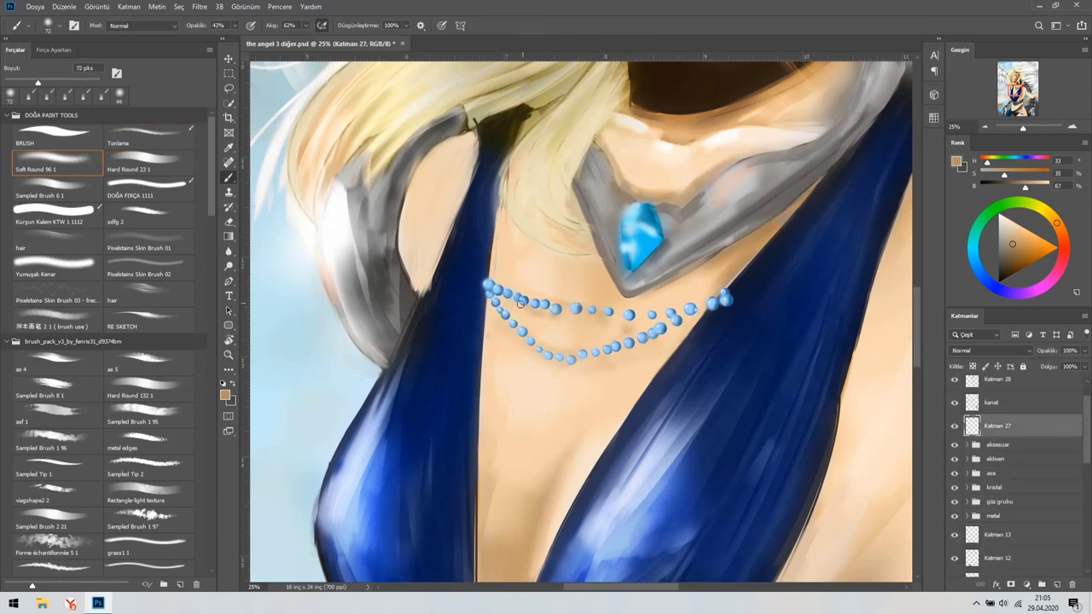
Shade the skin around the hip beads and along the abdomen's bead chain in brown with Soft Round 96 1 at 406 px
scroll(598, 317, "down", 3)
scroll(531, 300, "up", 2)
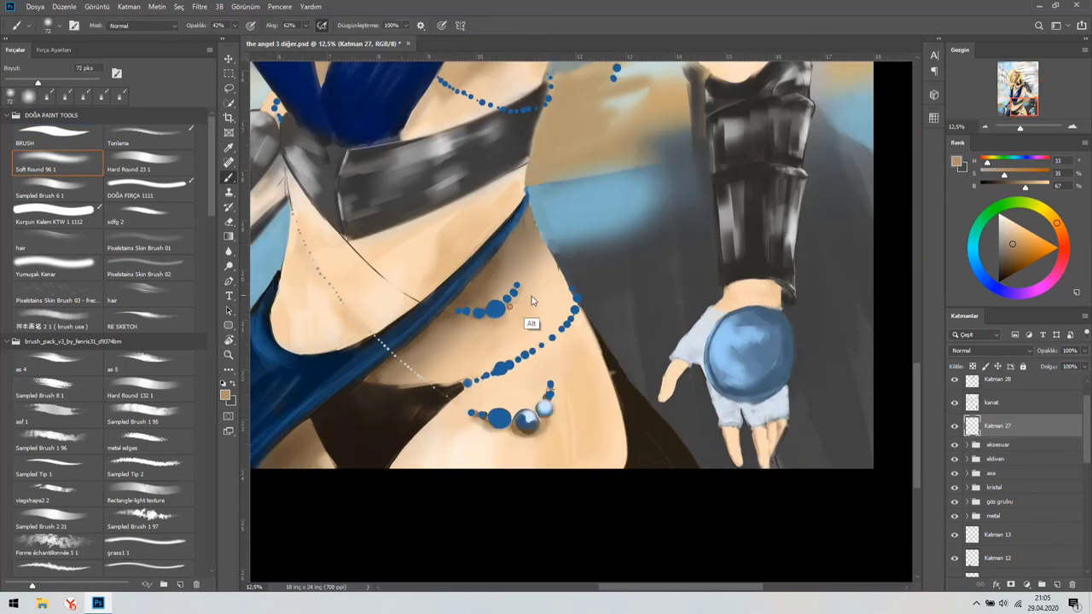
scroll(618, 336, "down", 1)
scroll(558, 439, "up", 3)
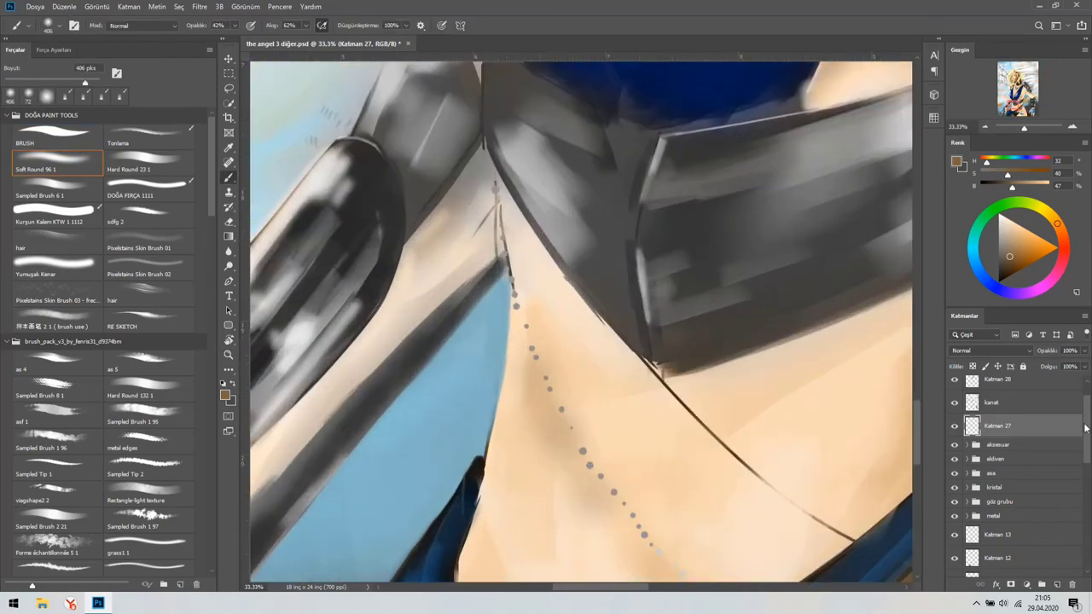
Paint the bead chain running across the abdomen and sash in light blue and white on Katman 29 with Soft Round 96 1 at 54 px
key("ctrl+shift+alt+n")
left_click(510, 278, "alt")
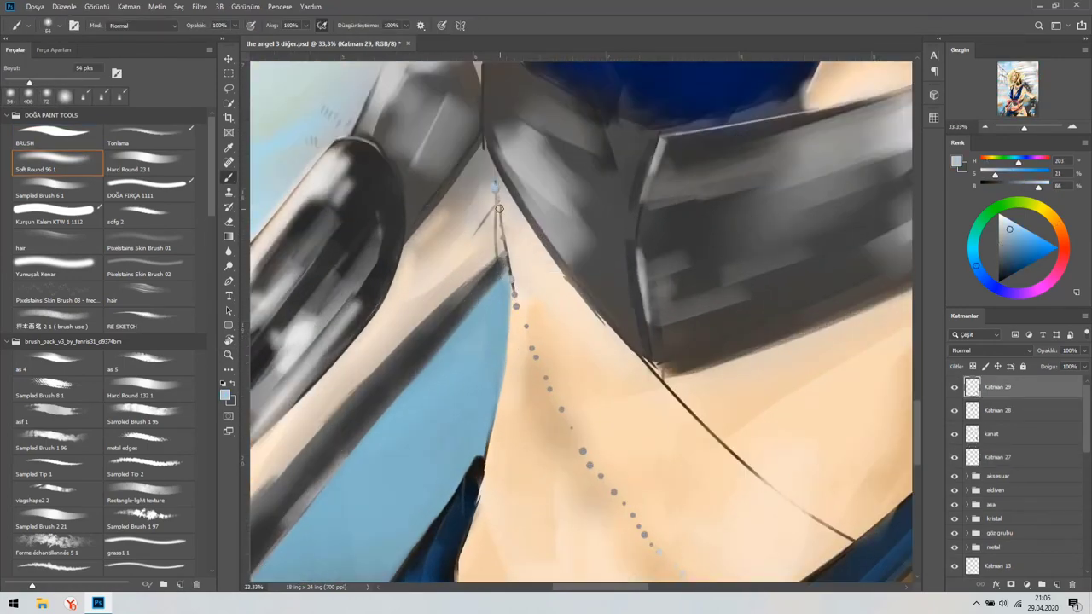
scroll(532, 319, "up", 4)
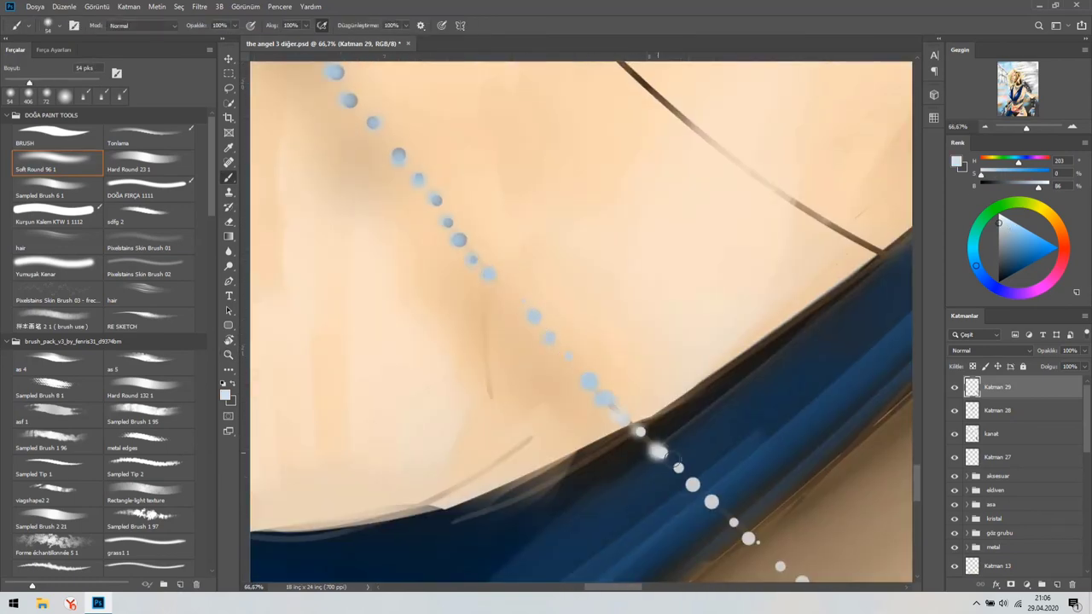
left_click_drag(666, 457, 565, 262)
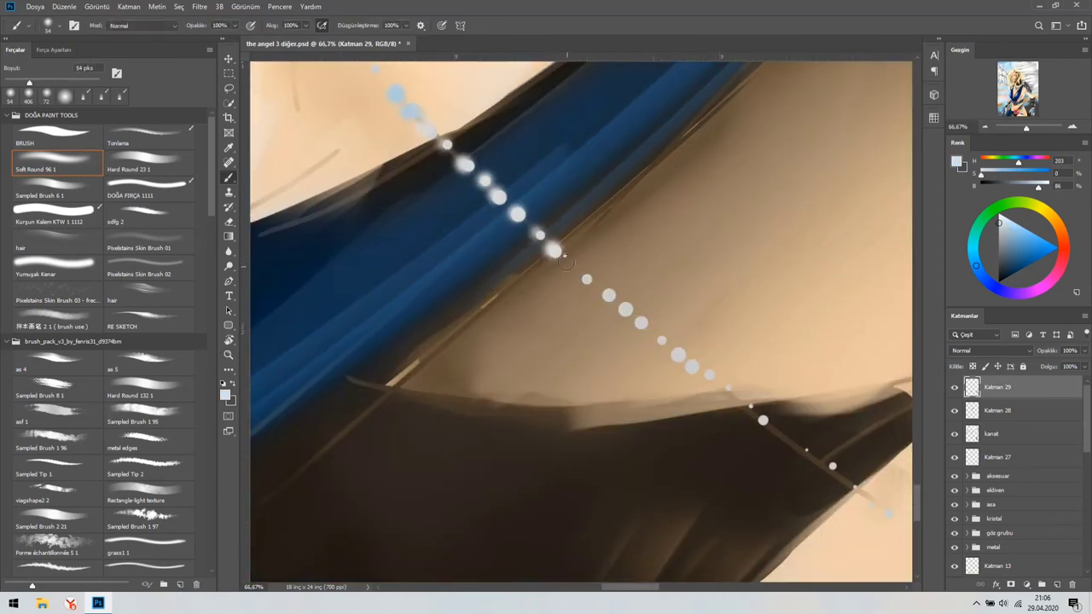
scroll(755, 421, "down", 2)
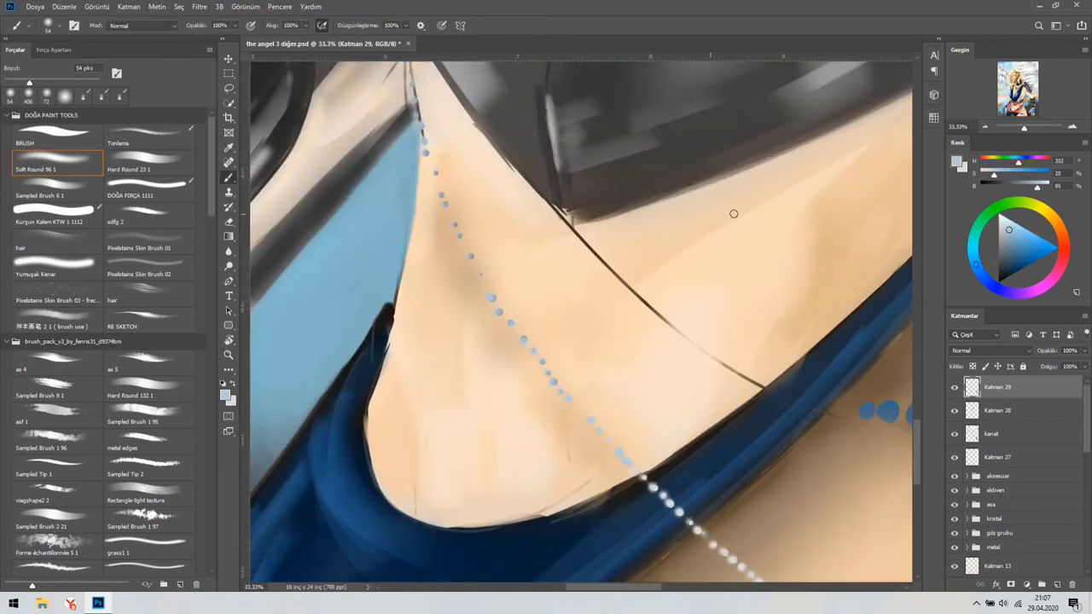
Dot tiny pale beads at the belt's lower edge at 24 px and cover the dark line across the abdomen in sampled skin tone
left_click_drag(733, 214, 752, 350)
key("bracketleft")
key("bracketleft")
key("bracketleft")
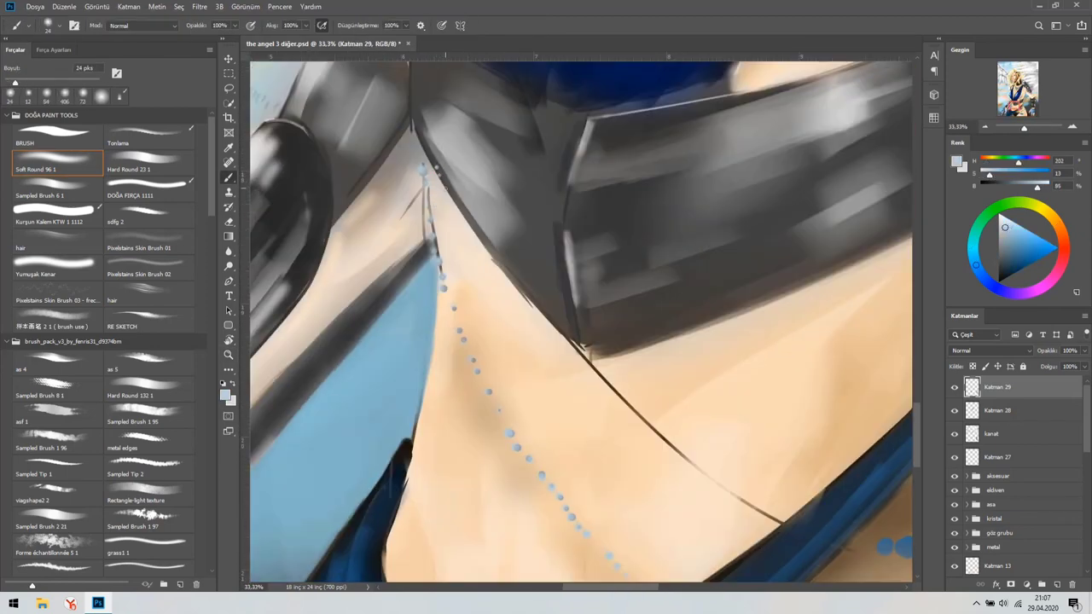
left_click(582, 358, "alt")
left_click_drag(602, 379, 617, 435)
mouse_move(698, 423)
left_mouse_down()
mouse_move(748, 520)
mouse_move(565, 377)
mouse_move(560, 333)
left_mouse_up()
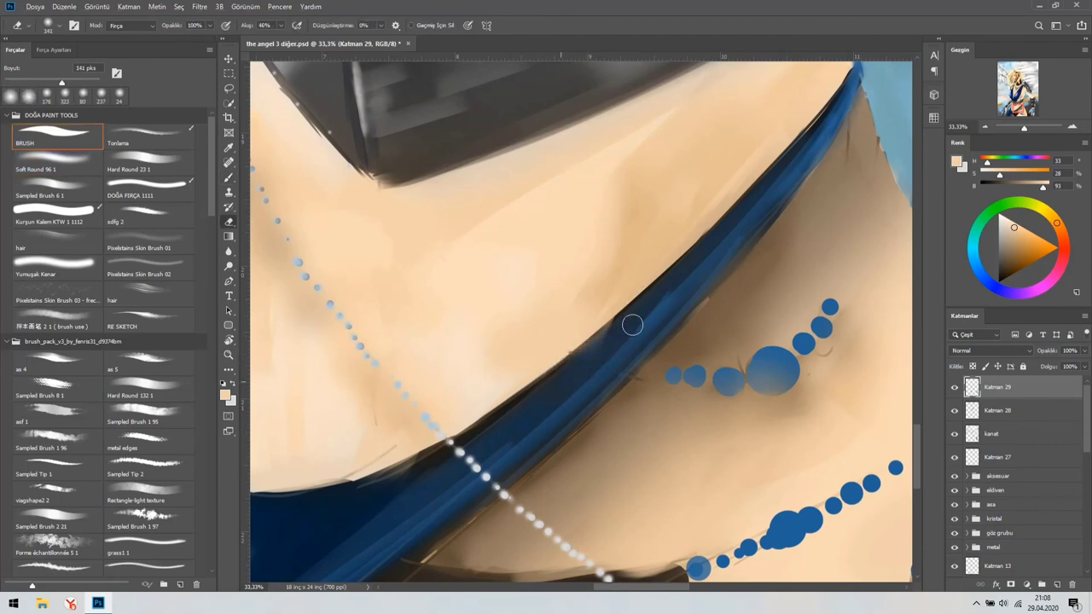
Dot a chain of tiny pale beads from the belt's edge across the abdomen to the hip beads with Soft Round 96 1 at 36 px
scroll(588, 368, "up", 3)
left_click(635, 185, "alt")
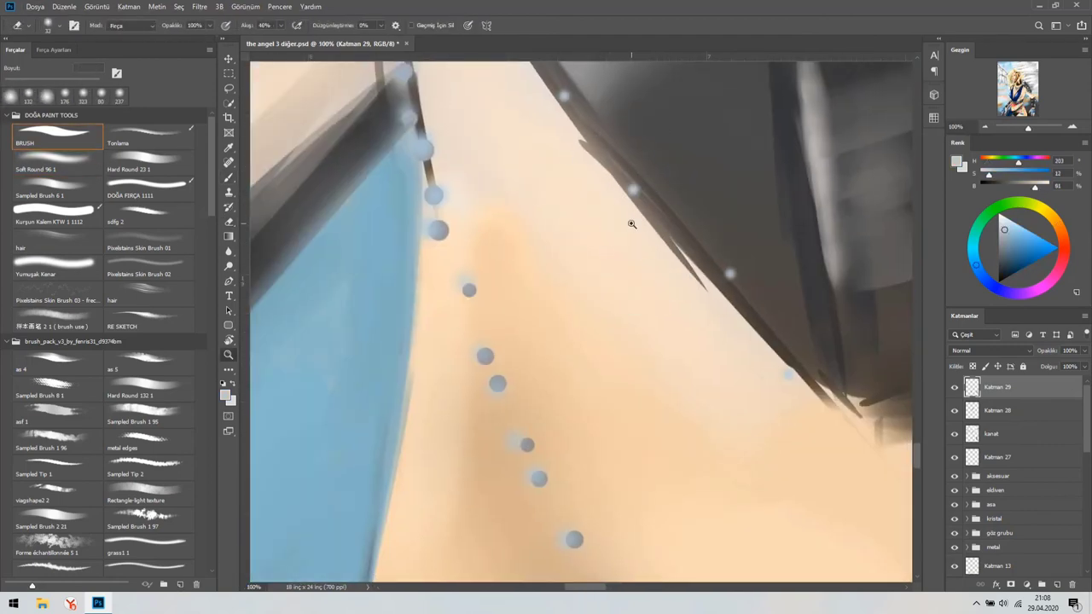
scroll(540, 268, "down", 3)
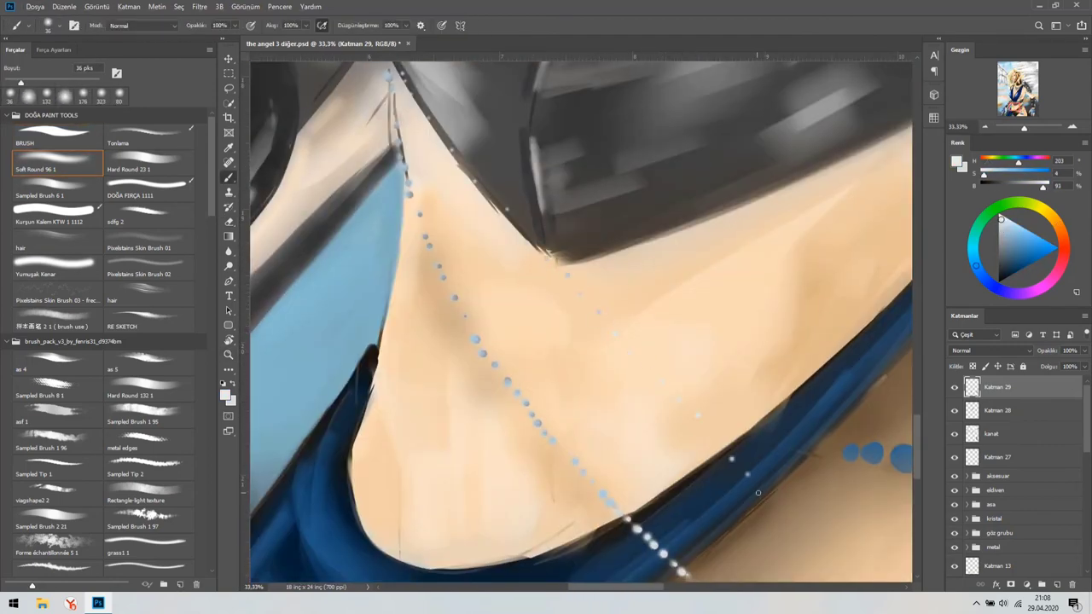
scroll(757, 492, "down", 3)
scroll(585, 313, "up", 1)
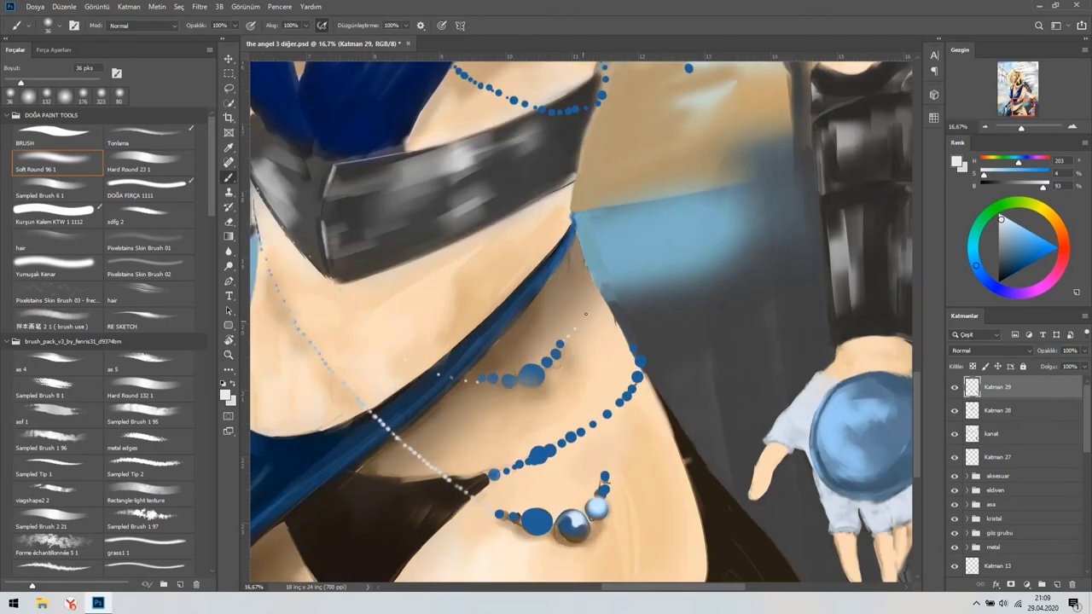
Add near-white highlights to the blue beads on the hip, waist and under the arm with Soft Round 96 1 at 139 px
scroll(523, 469, "up", 1)
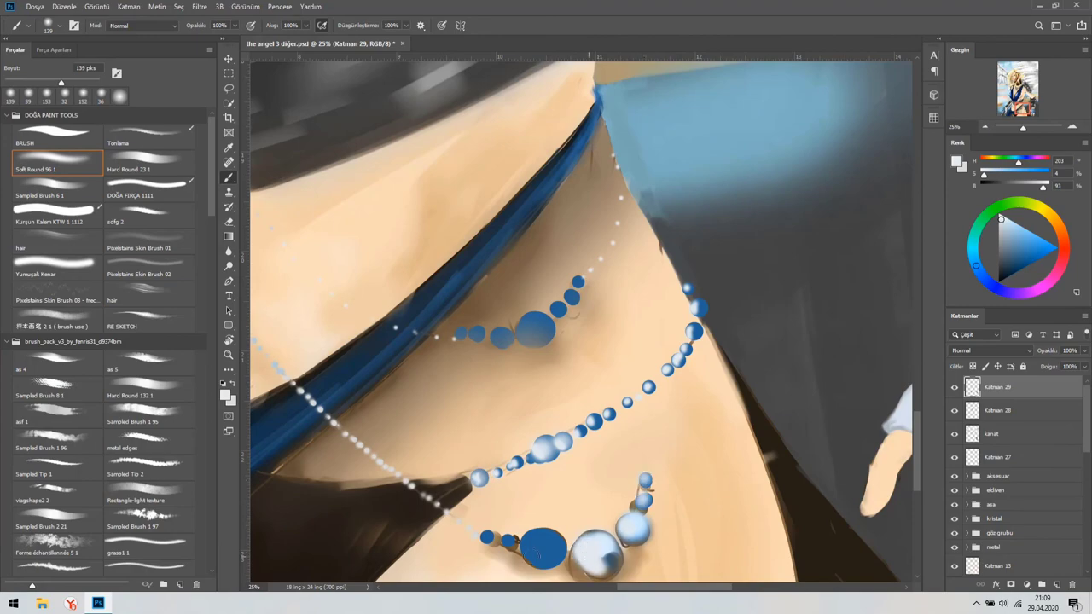
scroll(539, 552, "down", 2)
scroll(767, 409, "up", 3)
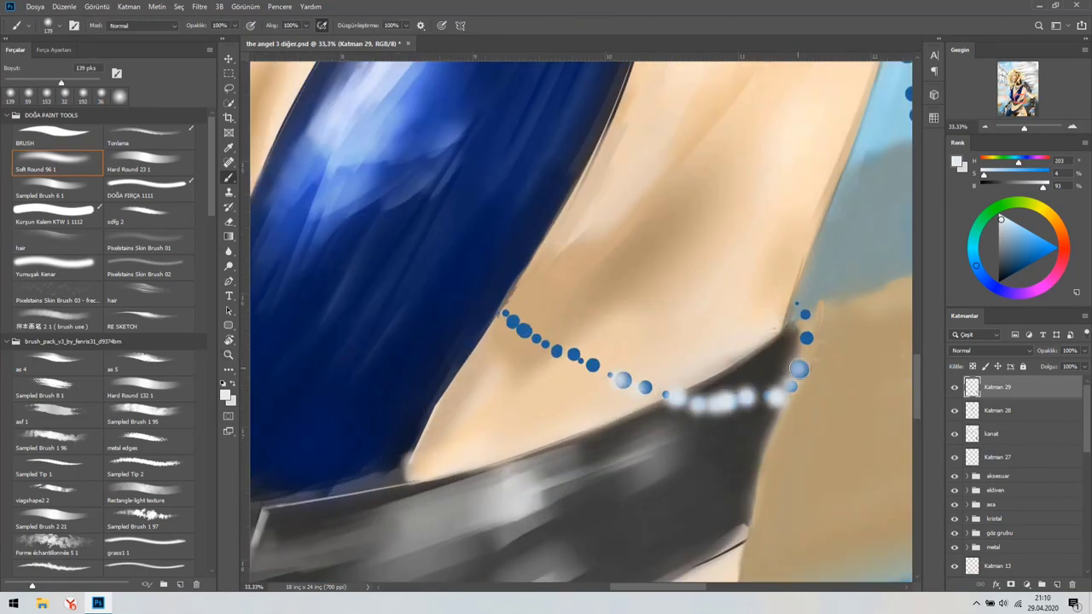
scroll(597, 375, "down", 4)
scroll(626, 365, "up", 2)
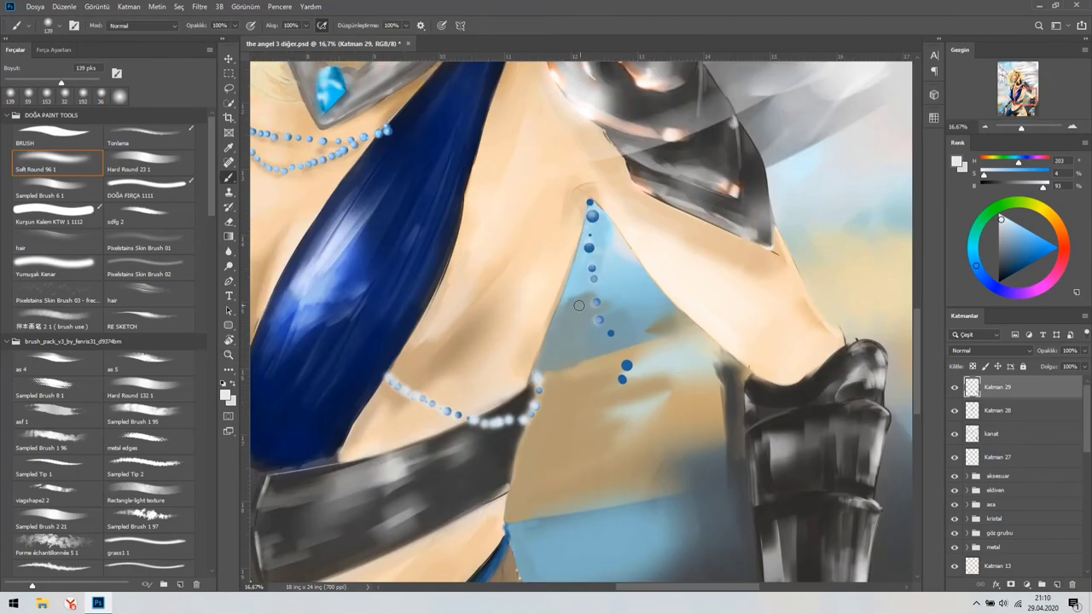
scroll(594, 316, "down", 3)
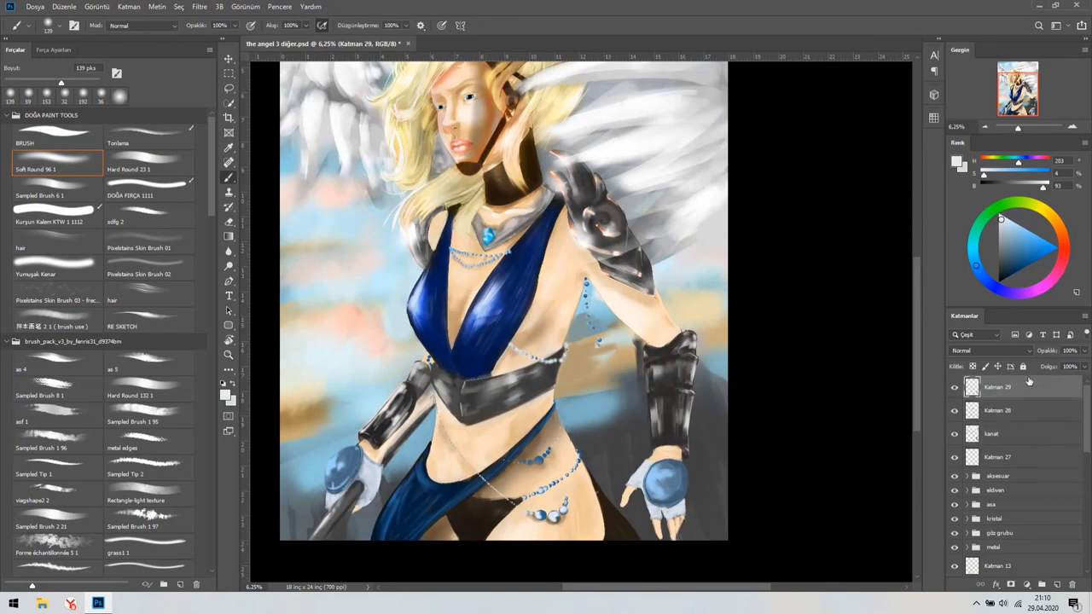
Paint pale eyelashes and eyelid edges around the eye with the hair brush at 14 and 9 px
key("ctrl+0")
scroll(549, 173, "up", 6)
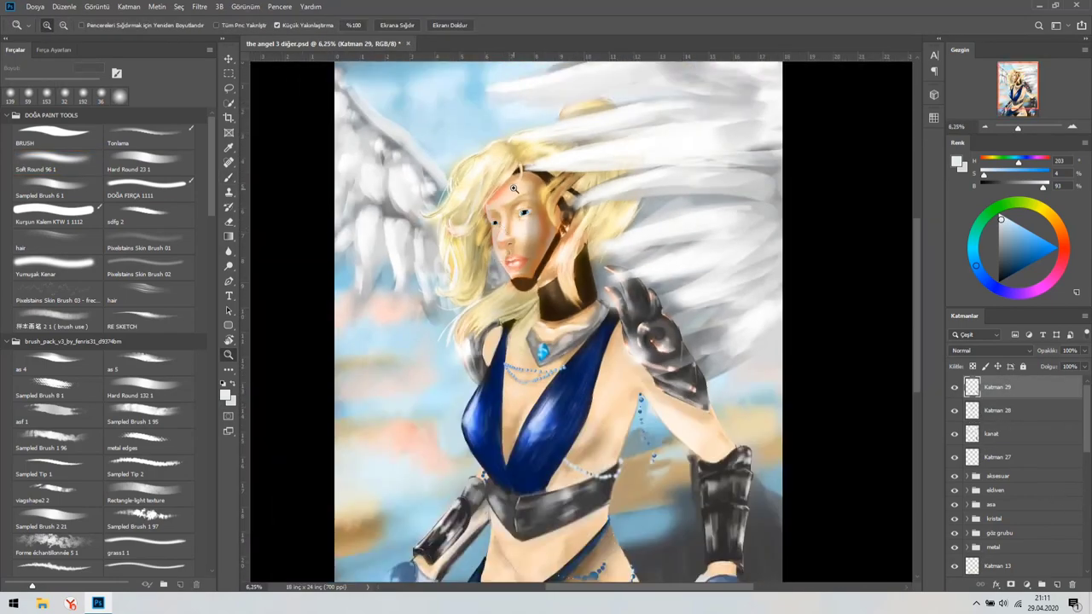
left_click(635, 314, "alt")
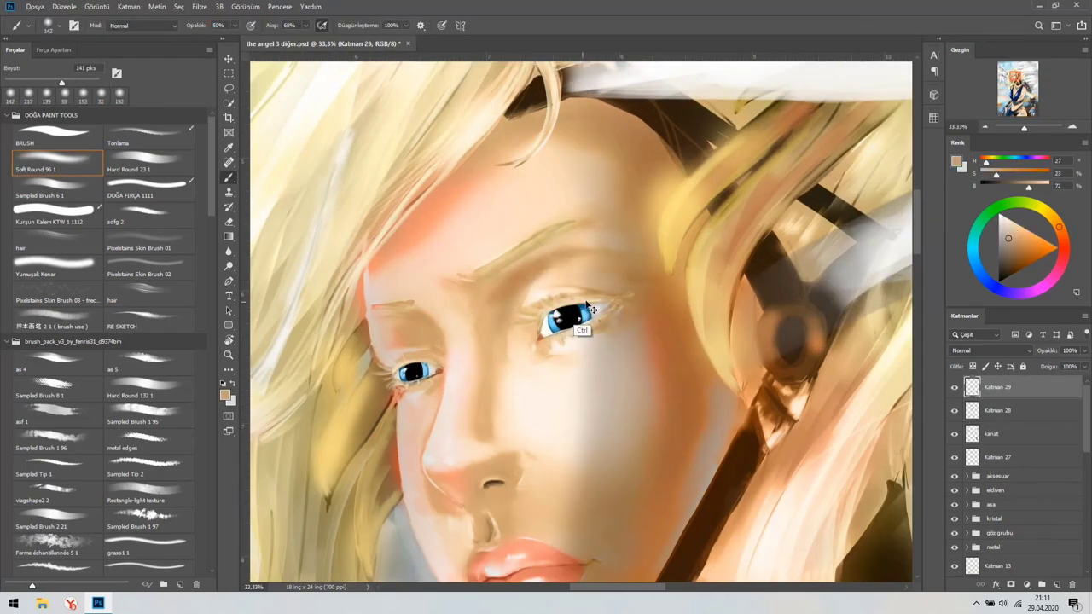
left_click(1029, 186)
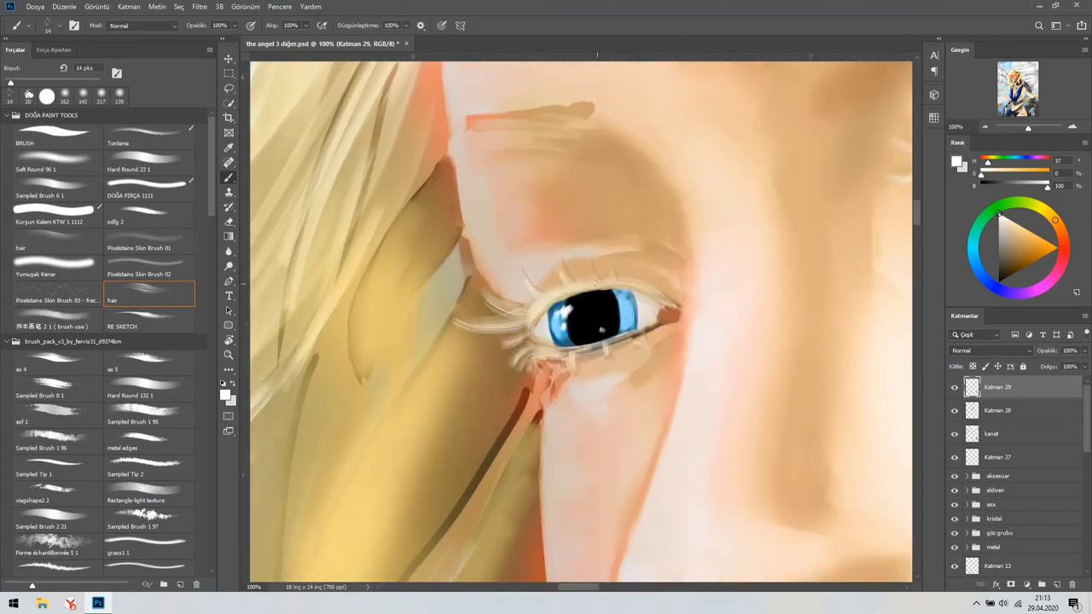
scroll(595, 278, "up", 4)
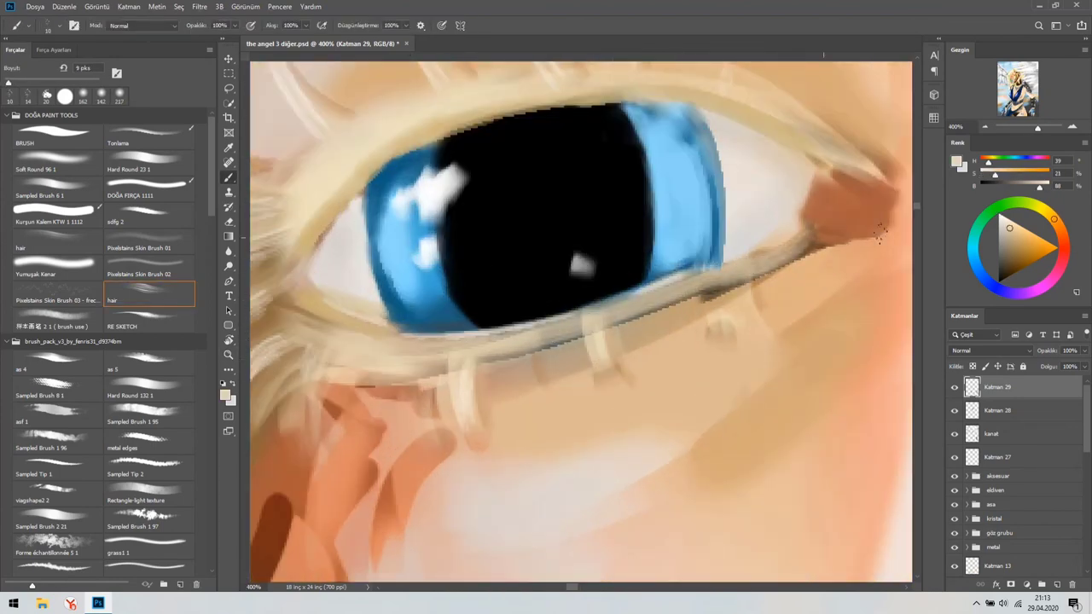
left_click_drag(880, 232, 653, 312)
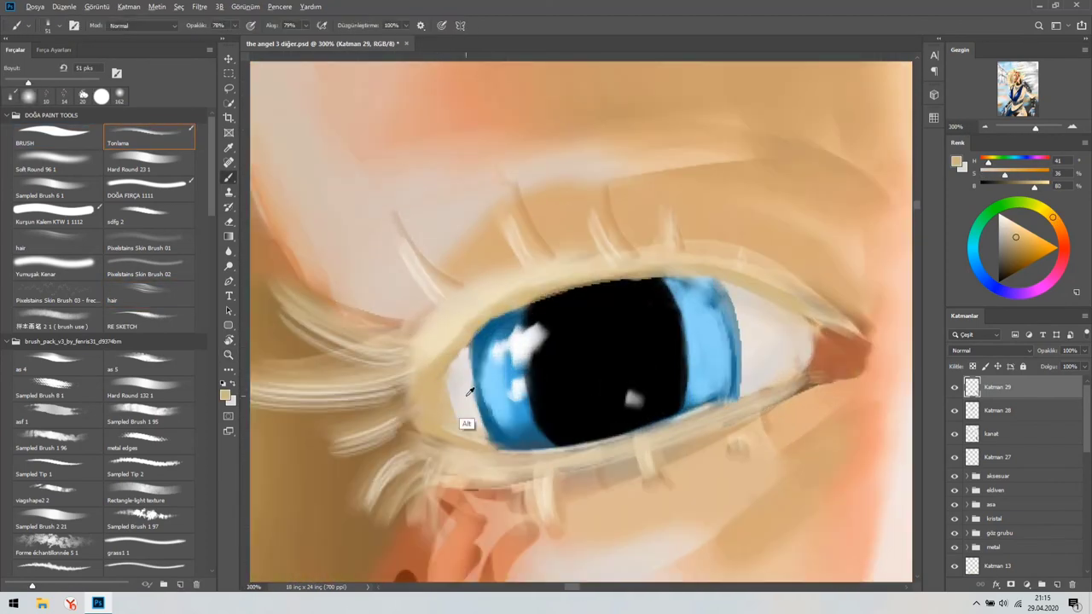
Clean up the eye white and smooth the iris edges in sampled whites and blues with Tonlama at 15 to 21 px
left_click_drag(463, 421, 483, 429)
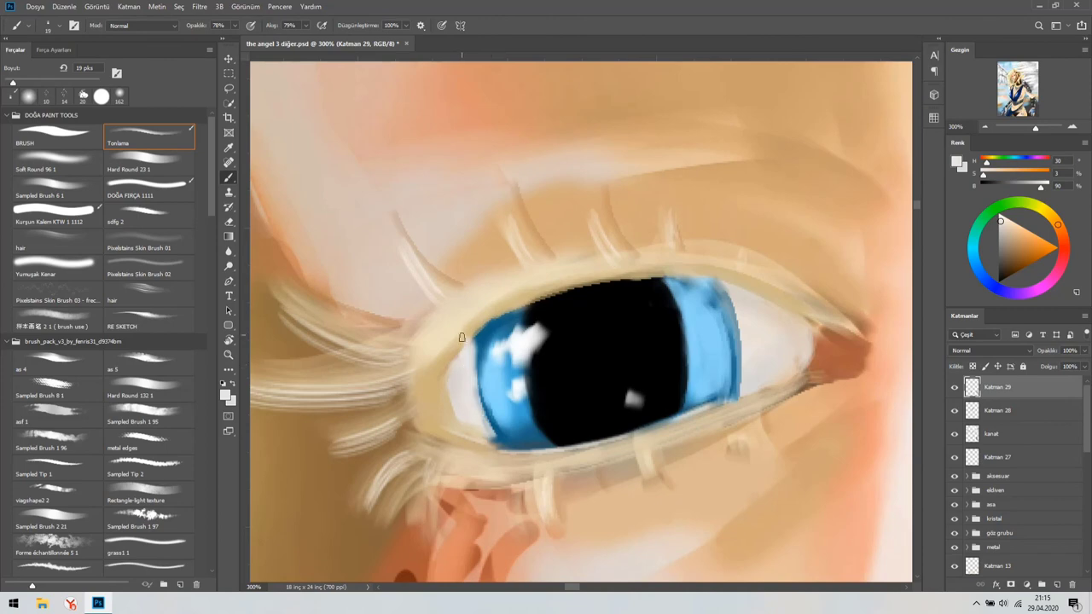
left_click(479, 412, "alt")
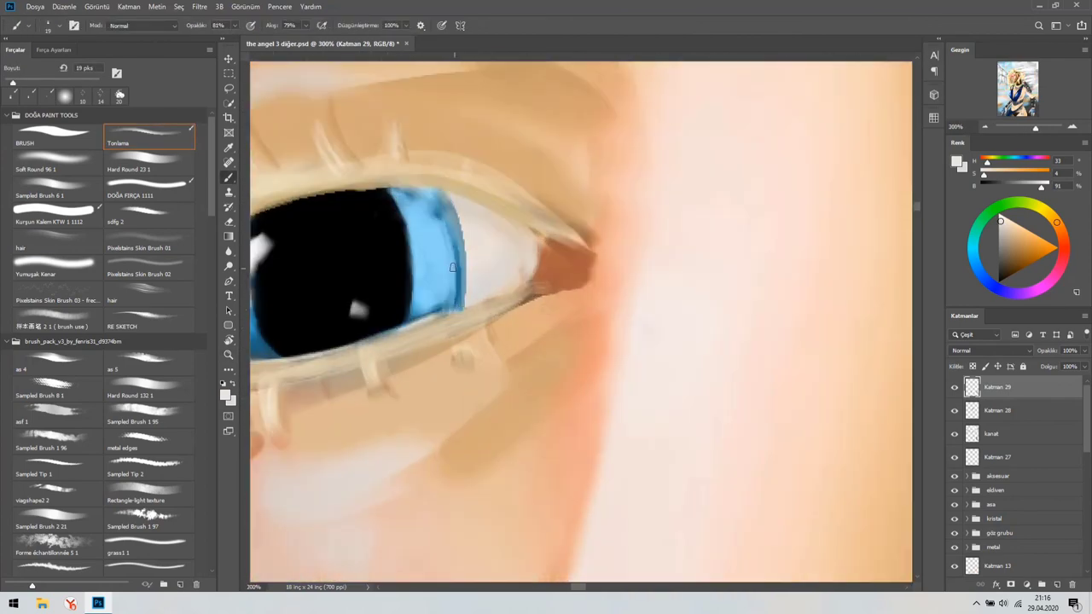
left_click(462, 291, "alt")
left_click(462, 285, "alt")
left_click_drag(465, 307, 455, 202)
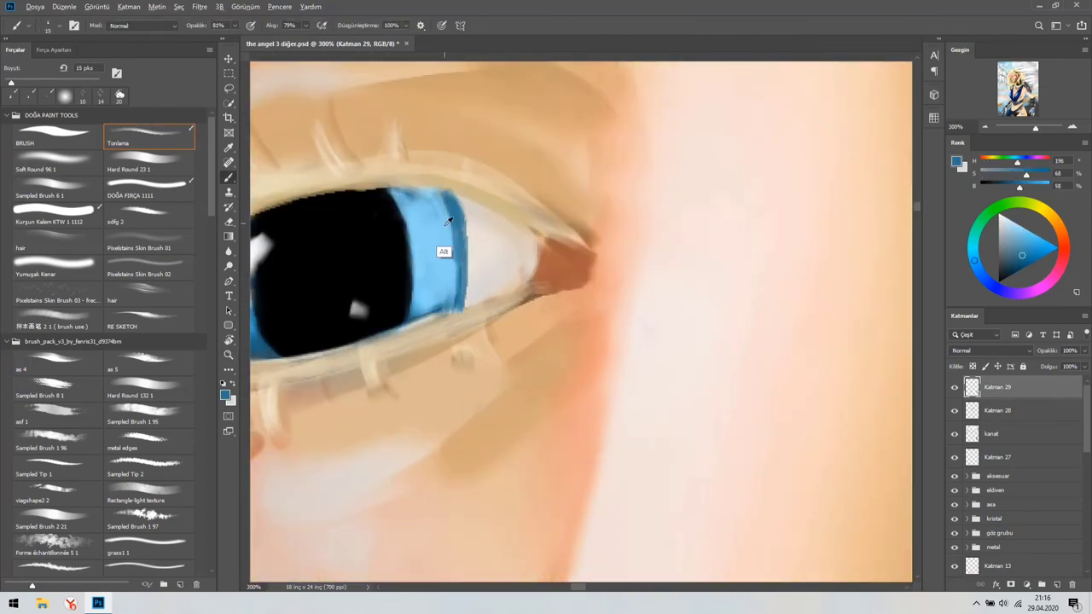
key("ctrl+z")
left_click(448, 222, "alt")
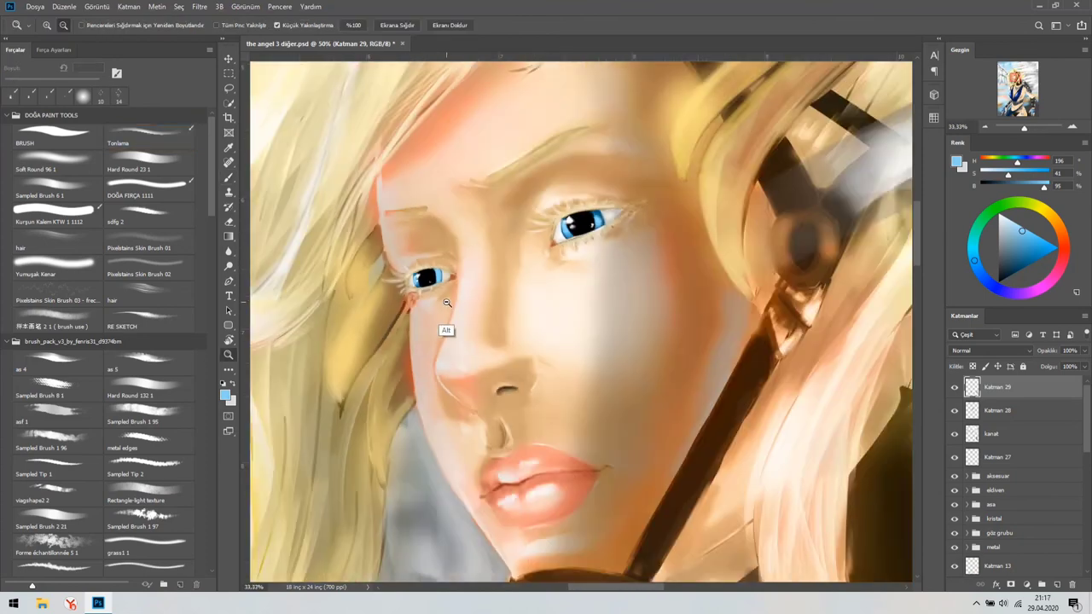
left_click(437, 284, "alt")
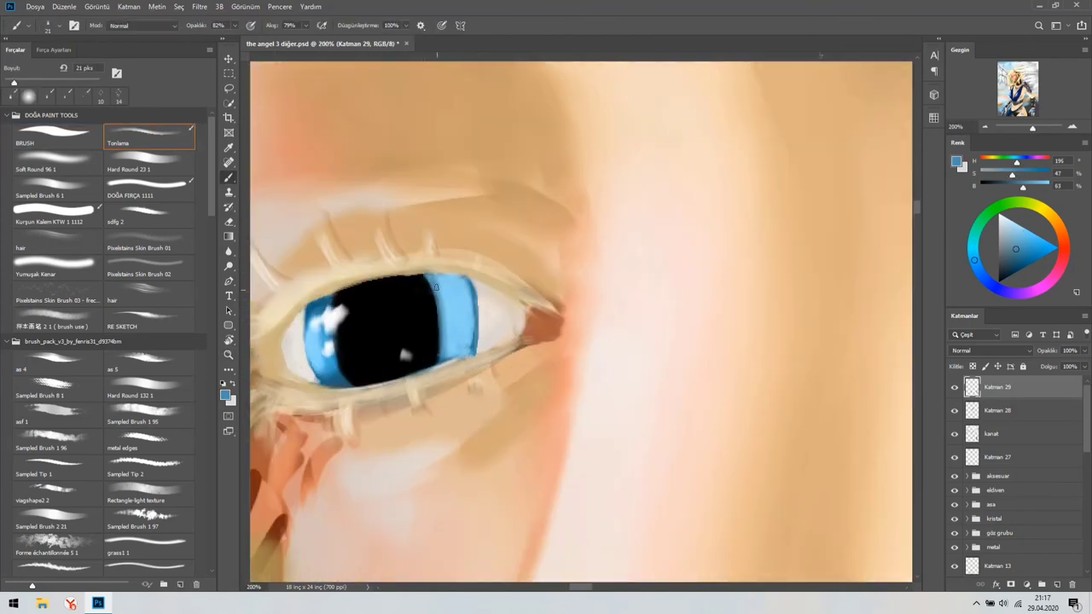
Add a new layer named parlaklık above Katman 29
scroll(418, 341, "down", 9)
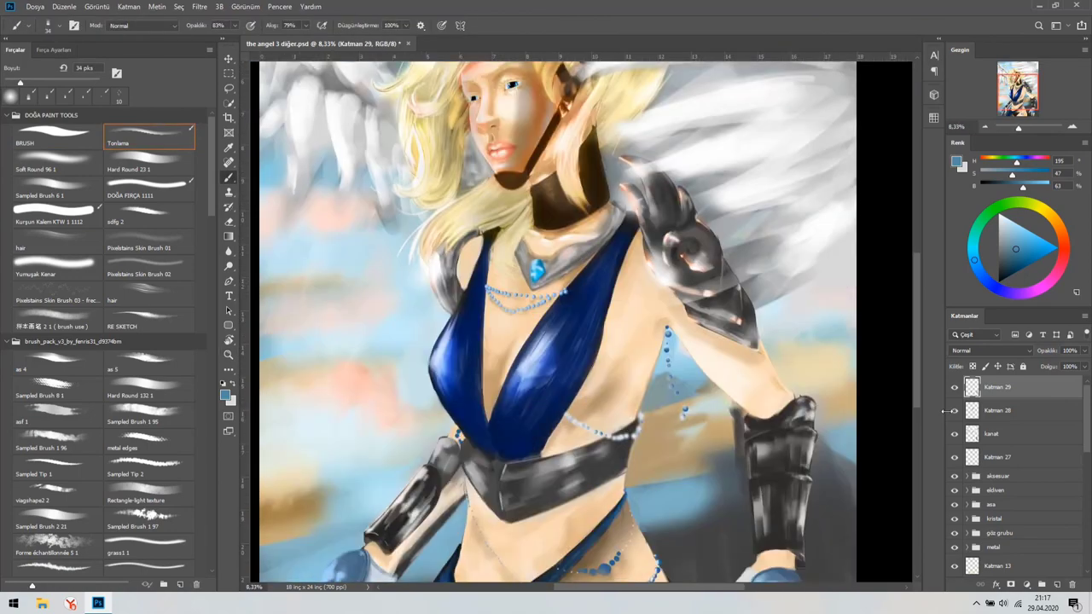
key("ctrl+shift+alt+n")
scroll(756, 270, "down", 1)
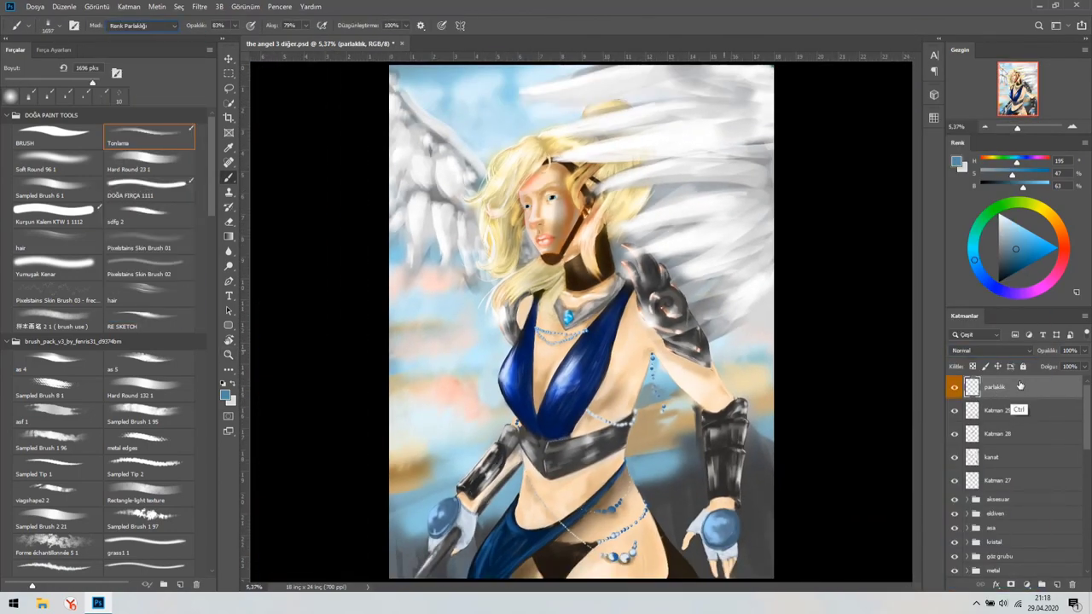
Paint peach glow patches over the wings, armour and sky on the parlaklık layer with Soft Round 96 1 at 2012 and 1010 px
key(".")
left_click(502, 380, "alt")
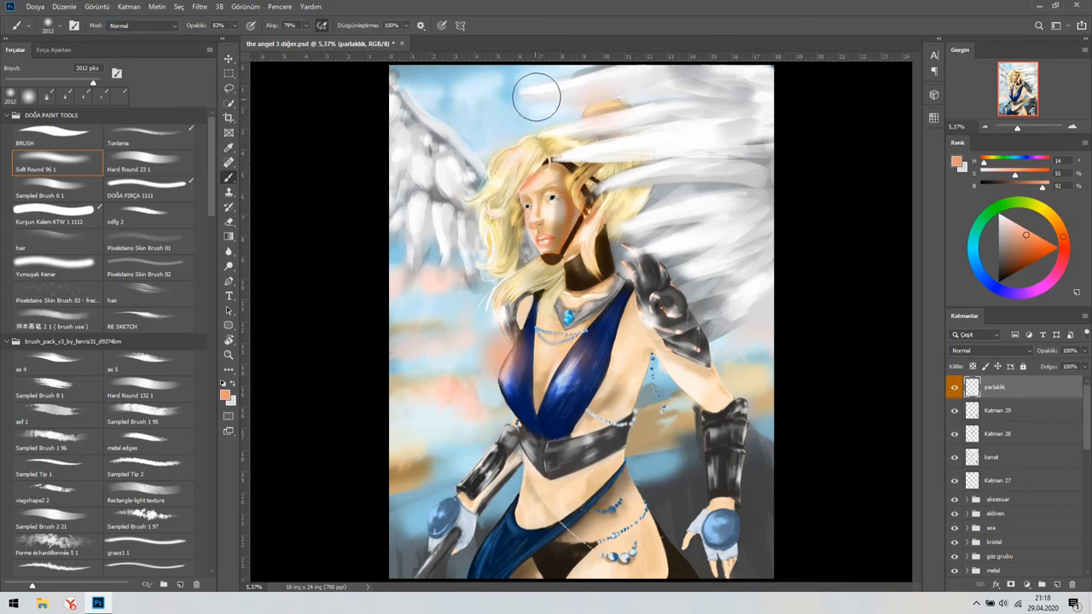
mouse_move(536, 93)
left_mouse_down()
mouse_move(428, 124)
mouse_move(436, 203)
left_mouse_up()
left_click_drag(585, 119, 682, 256)
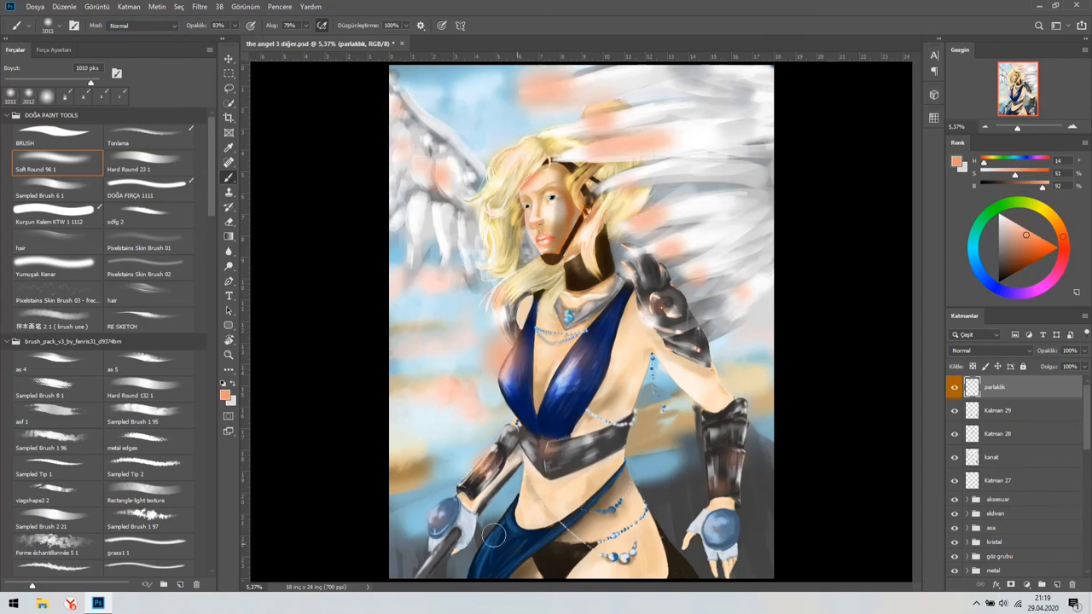
Set the parlaklık layer's blend mode to Açıklaştır and duplicate the layer
left_click(141, 26)
left_click(990, 350)
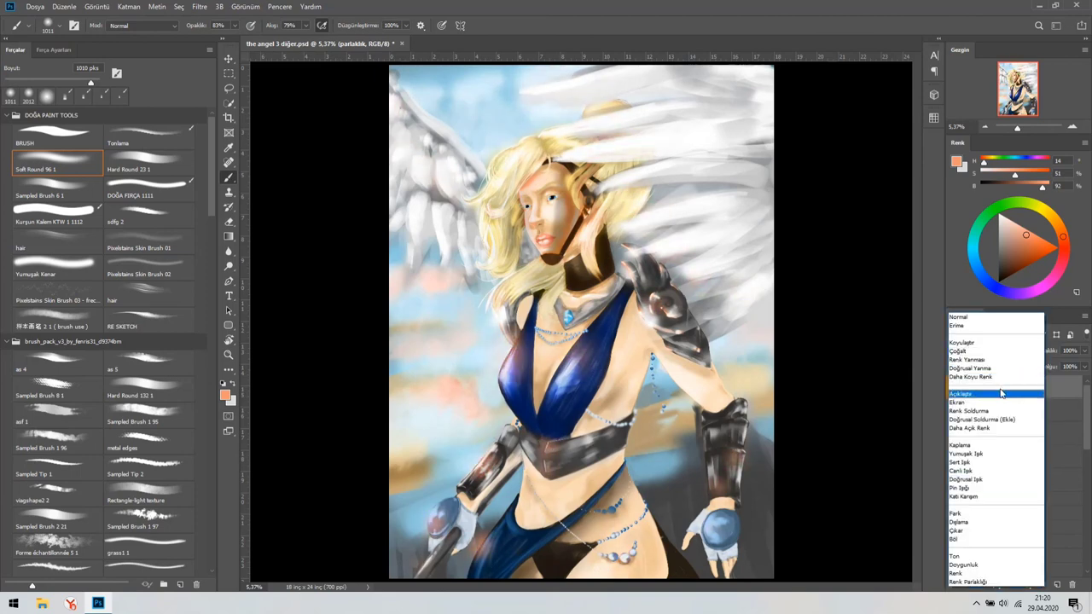
left_click(1036, 394)
key("ctrl+j")
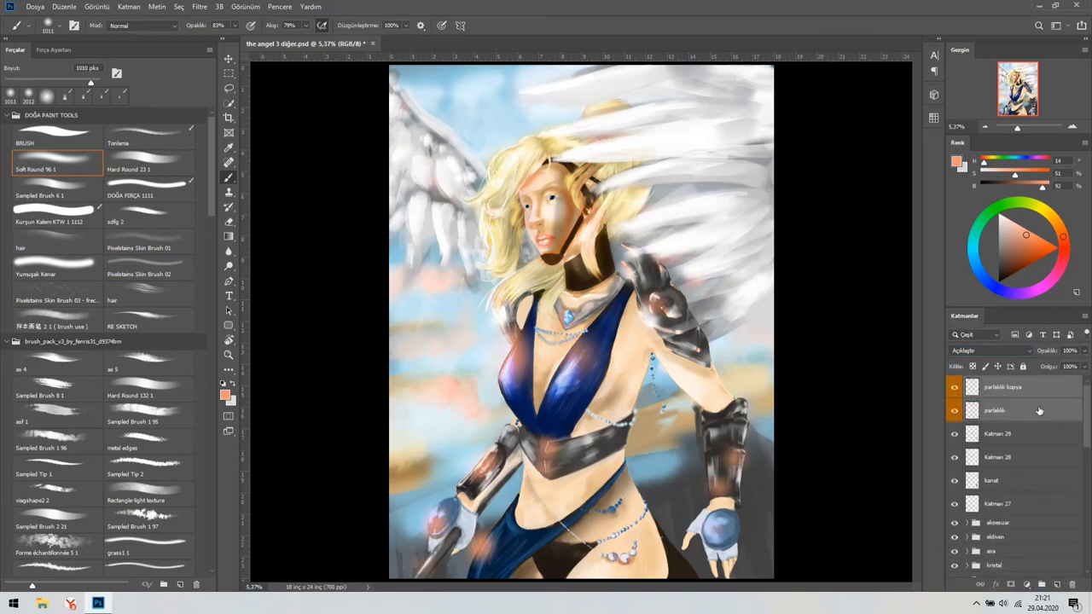
Merge the two brightness layers into one named parlaklık, blended as Açıklaştır at 49% opacity
key("z")
left_click(1015, 350)
left_click(1021, 395)
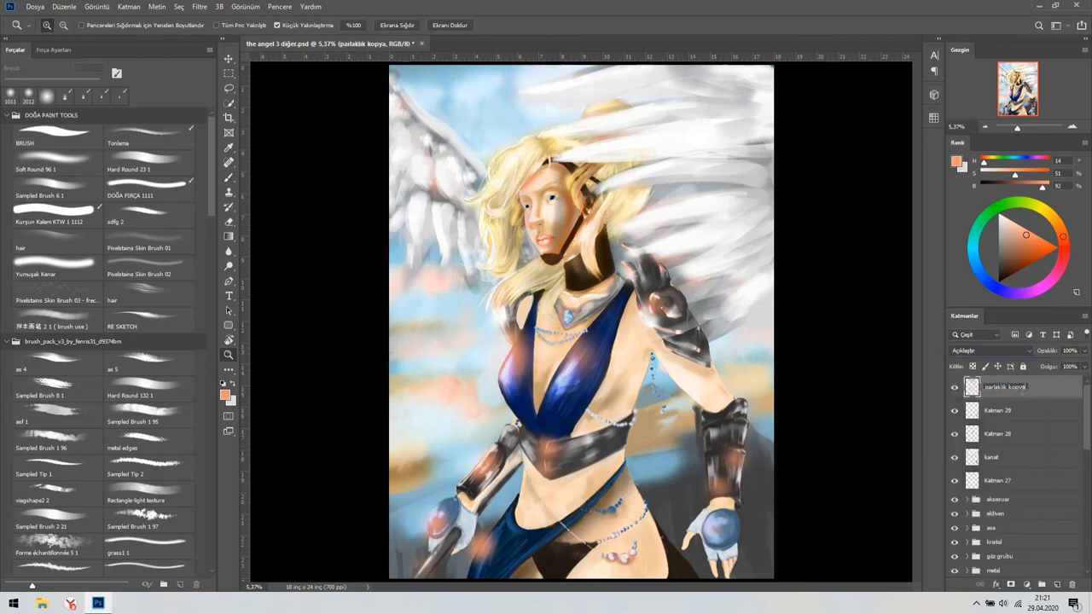
left_click(1083, 351)
left_click_drag(1073, 363, 1061, 364)
Merge Katman 14, arka plan and Katman 15 into one layer, and merge Katman 4 with Katman 4 kopya
scroll(1048, 408, "down", 10)
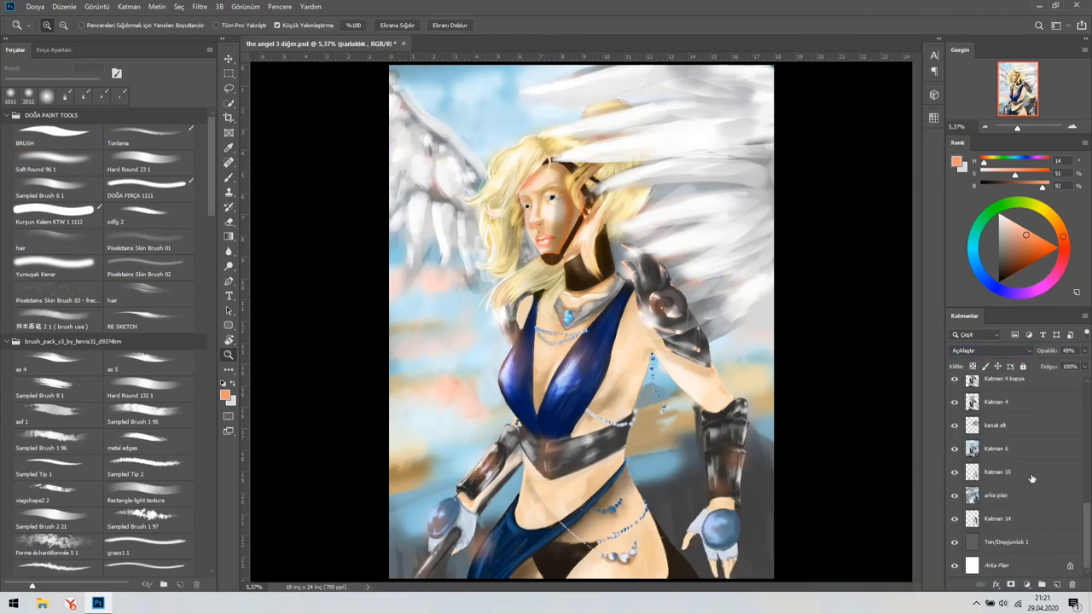
left_click(993, 495)
right_click(966, 498)
key("Escape")
right_click(966, 498)
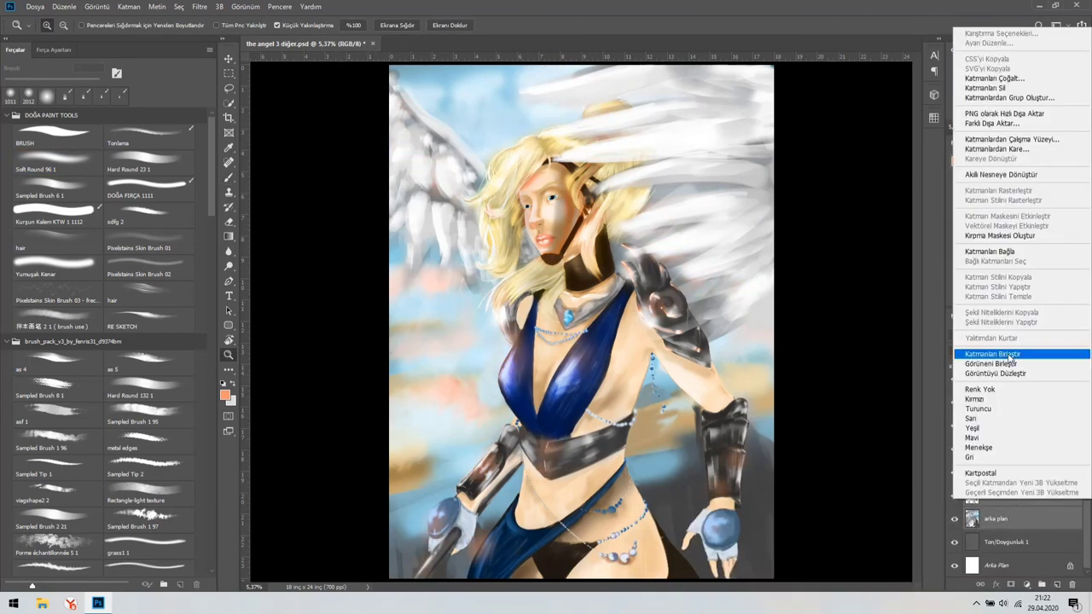
key("Escape")
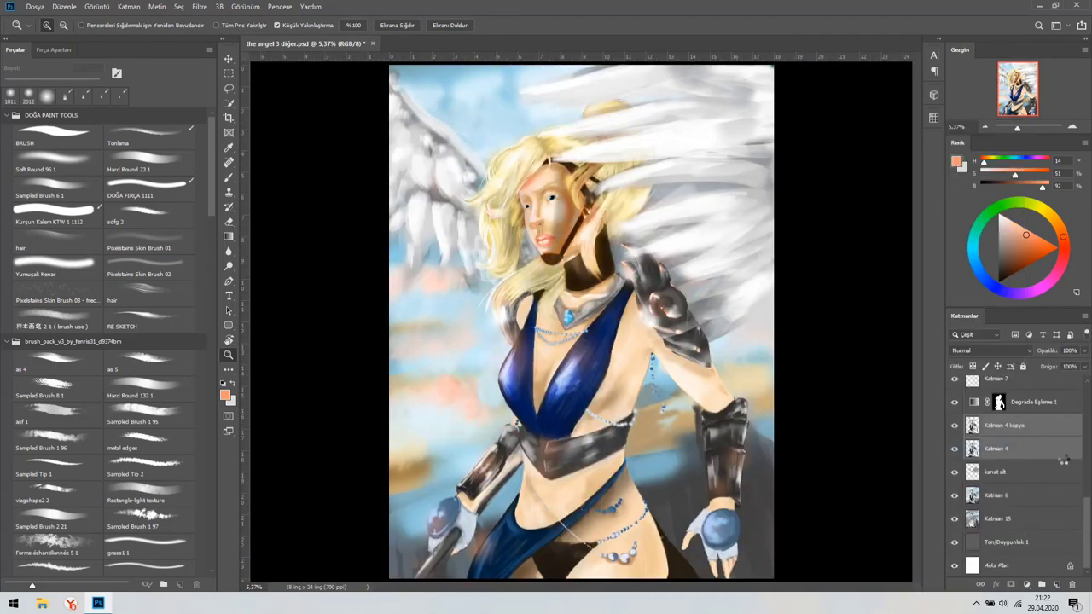
key("ctrl+e")
Merge Katman 6, Katman 15 and the Ton/Doygunluk 1 adjustment into a single background layer
left_click(961, 473)
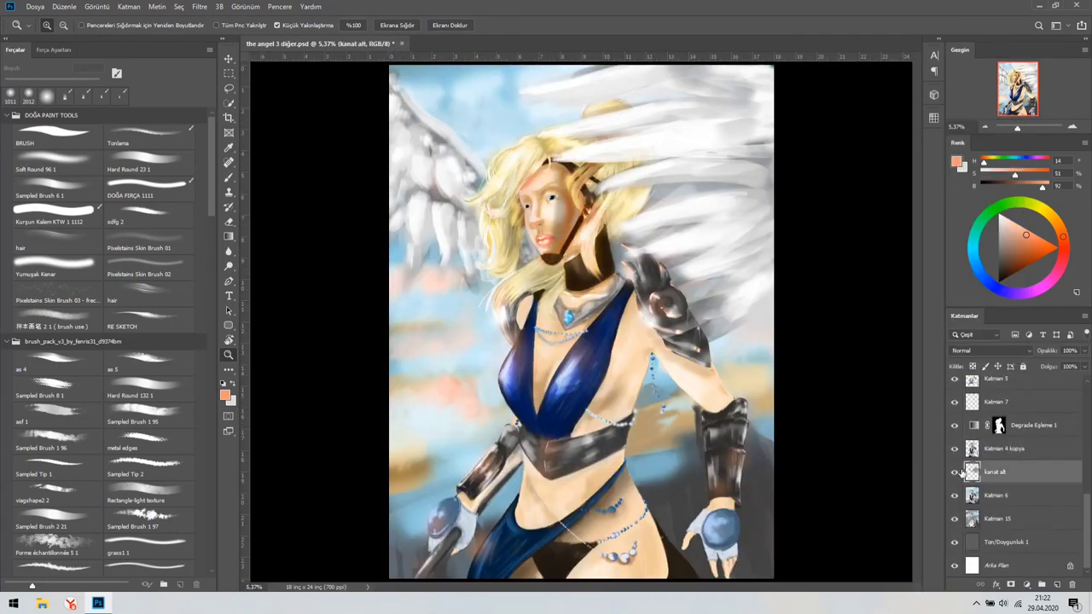
left_click_drag(1038, 434, 1036, 465)
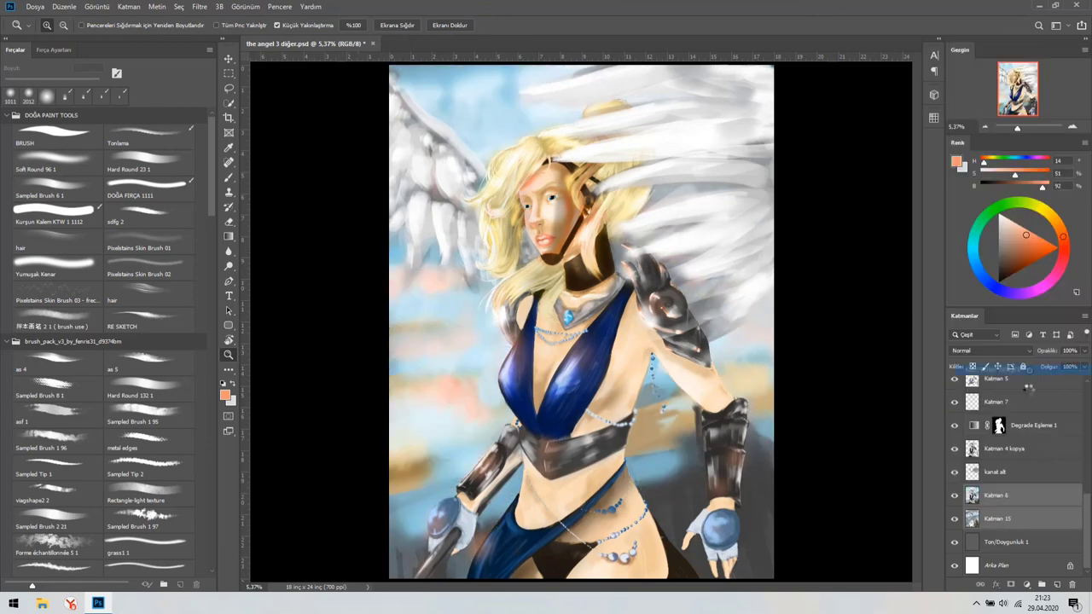
left_click_drag(1028, 388, 1023, 495)
right_click(1024, 495)
left_click(1025, 420)
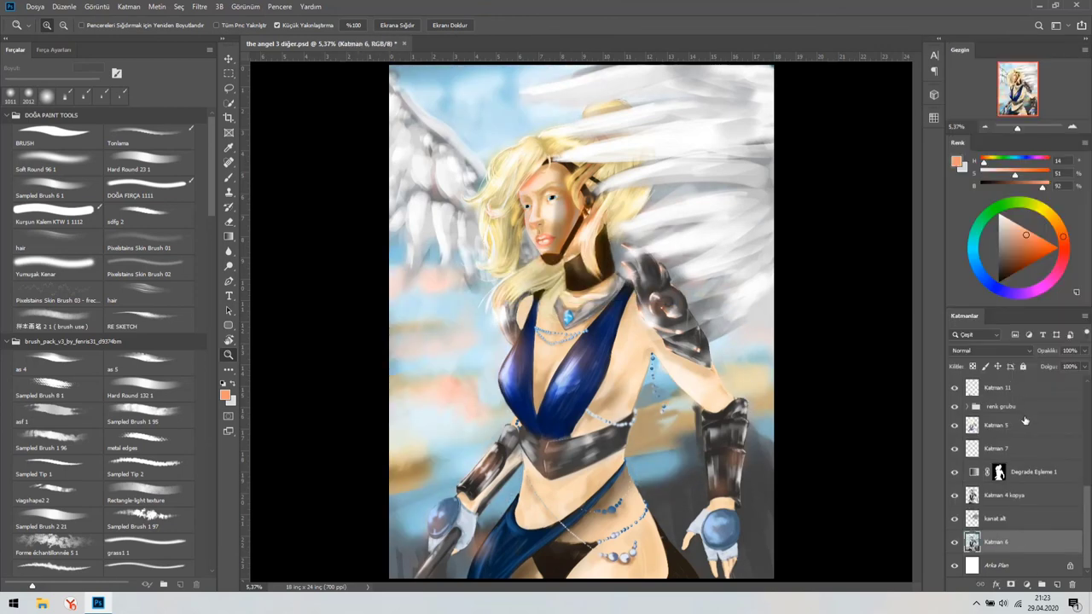
Hide the layers above Katman 6 to check the merged background, and undo the last changes
left_click_drag(954, 494, 954, 386)
key("ctrl+z")
key("ctrl+z")
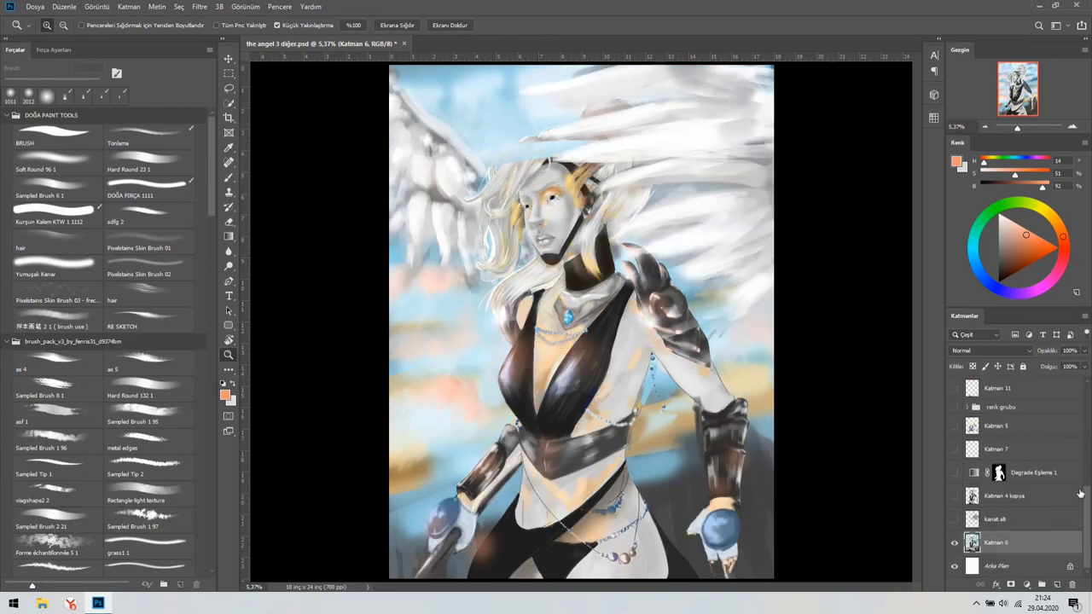
key("ctrl+z")
key("ctrl+z")
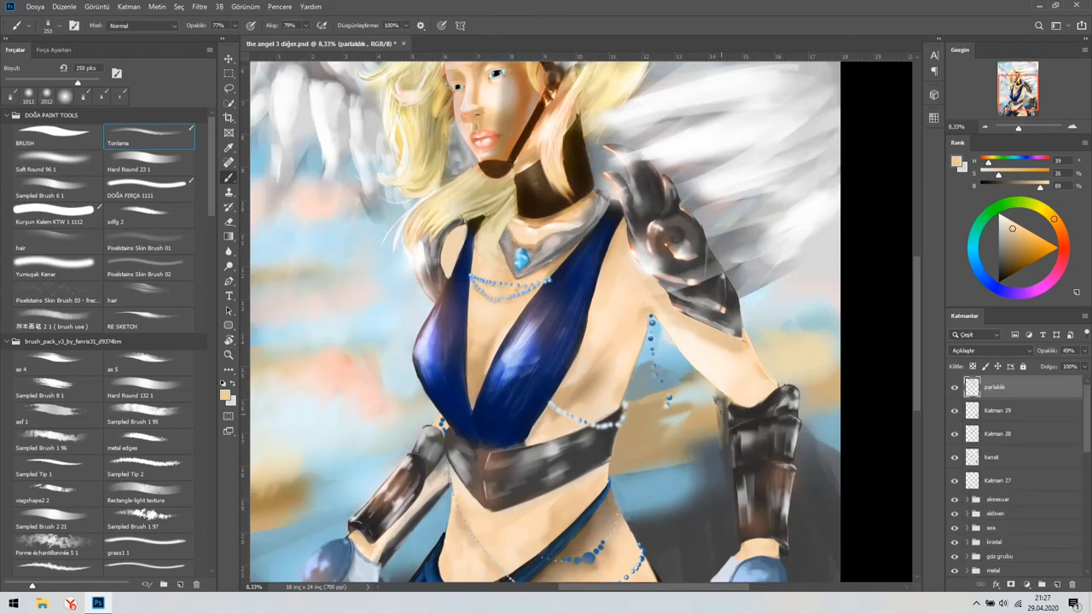
Paint light tan streaks over the dark rocks around the lowered hand on Katman 29 with Tonlama, using large sizes up to 3018 px
key("alt+bracketleft")
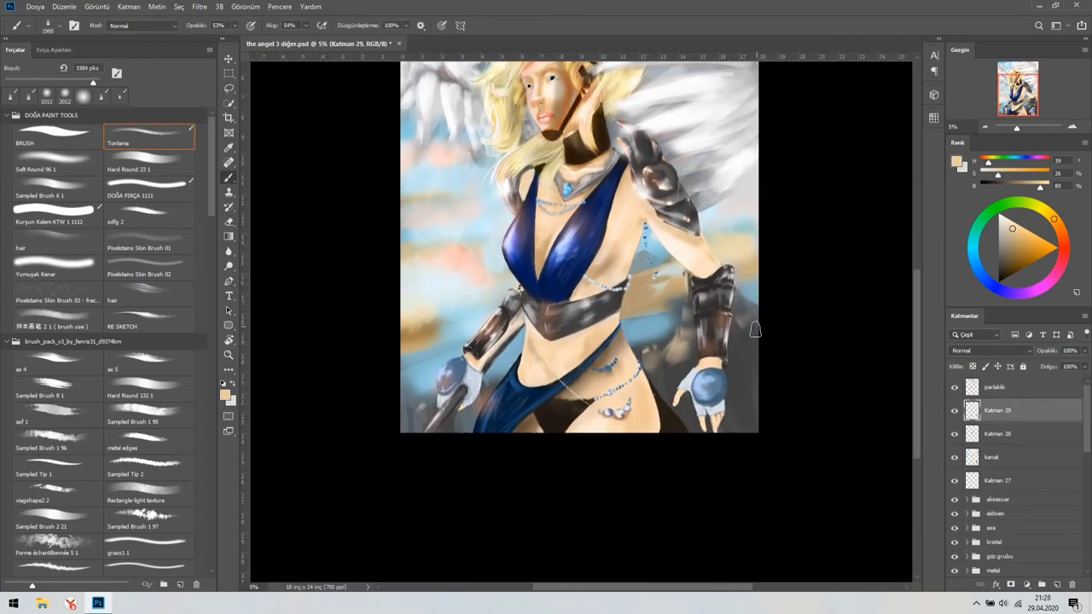
left_click_drag(755, 330, 771, 497)
key("bracketleft")
key("bracketleft")
key("bracketleft")
key("bracketleft")
key("bracketleft")
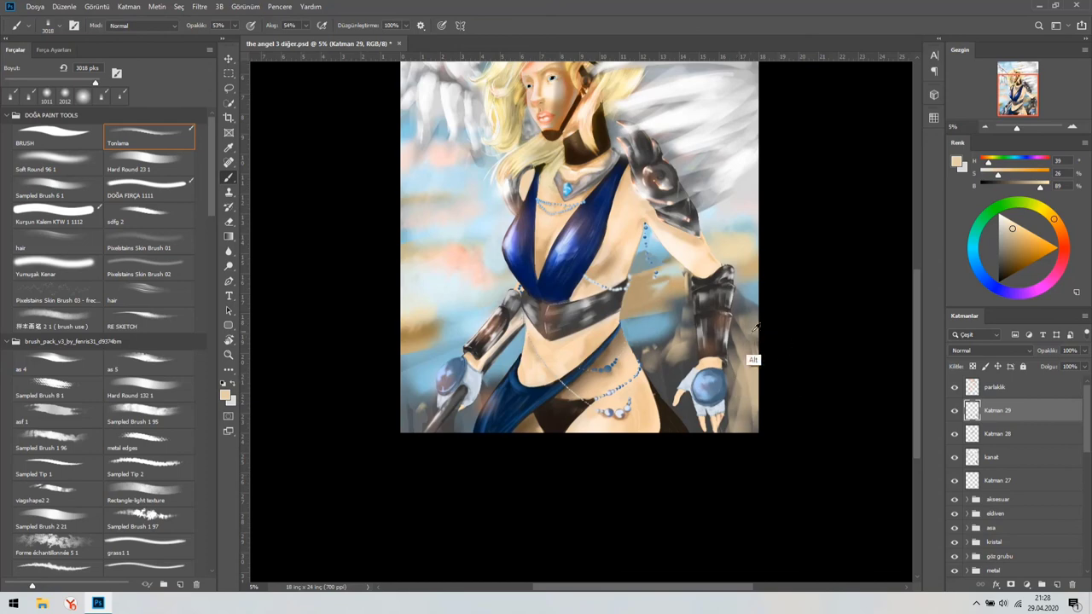
scroll(649, 361, "up", 3)
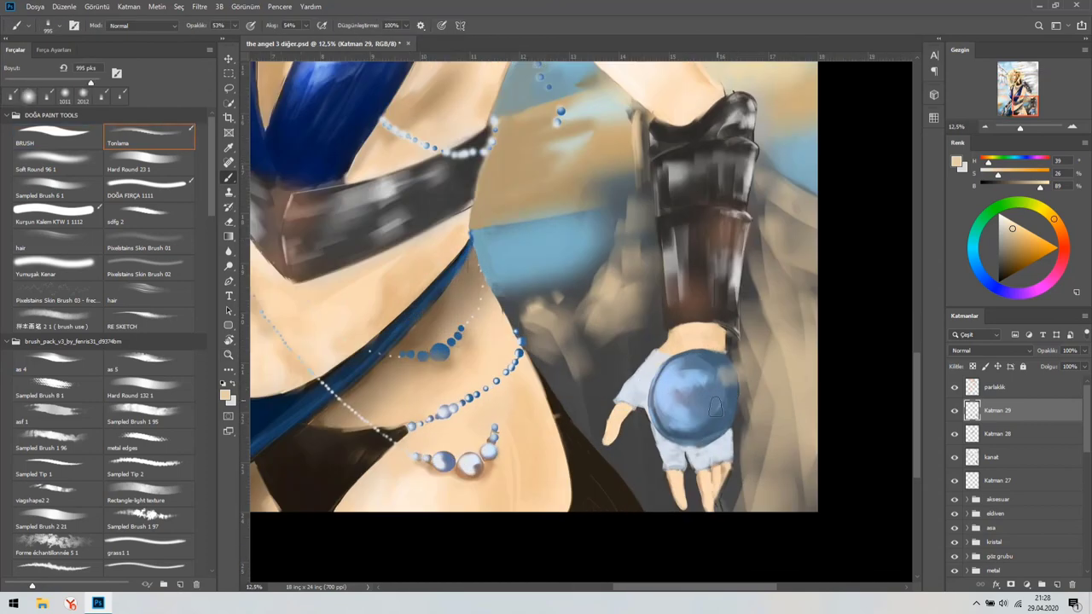
Lighten the blue beads of the upper hip chain with soft near-white highlights on Katman 29
key("z")
left_click(680, 376, "alt")
scroll(510, 371, "up", 4)
key("b")
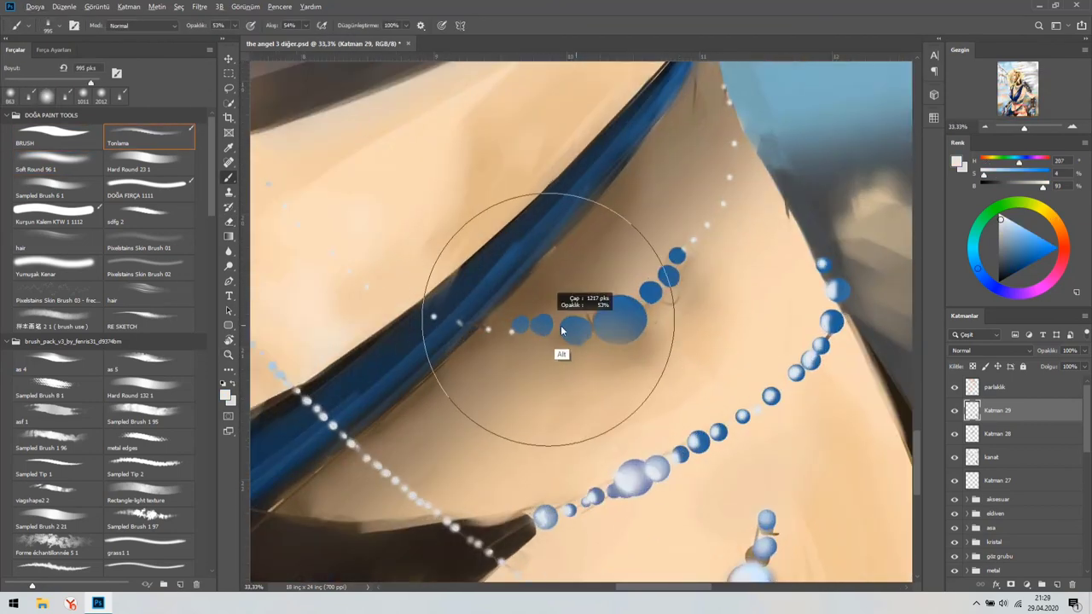
mouse_move(531, 310)
left_mouse_down()
mouse_move(618, 317)
mouse_move(536, 324)
mouse_move(560, 354)
mouse_move(444, 303)
left_mouse_up()
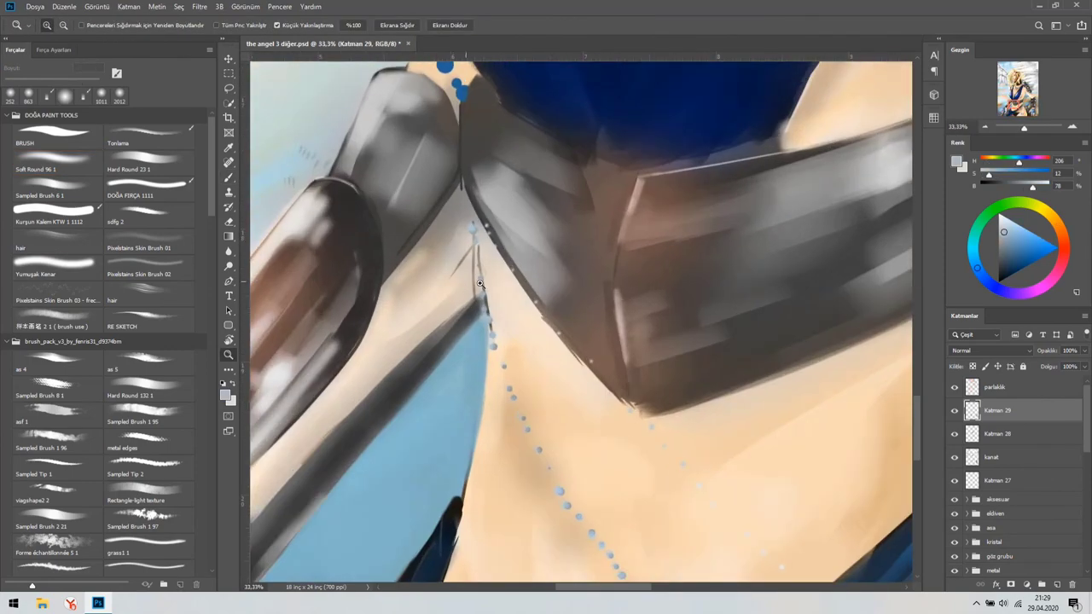
key("ctrl+0")
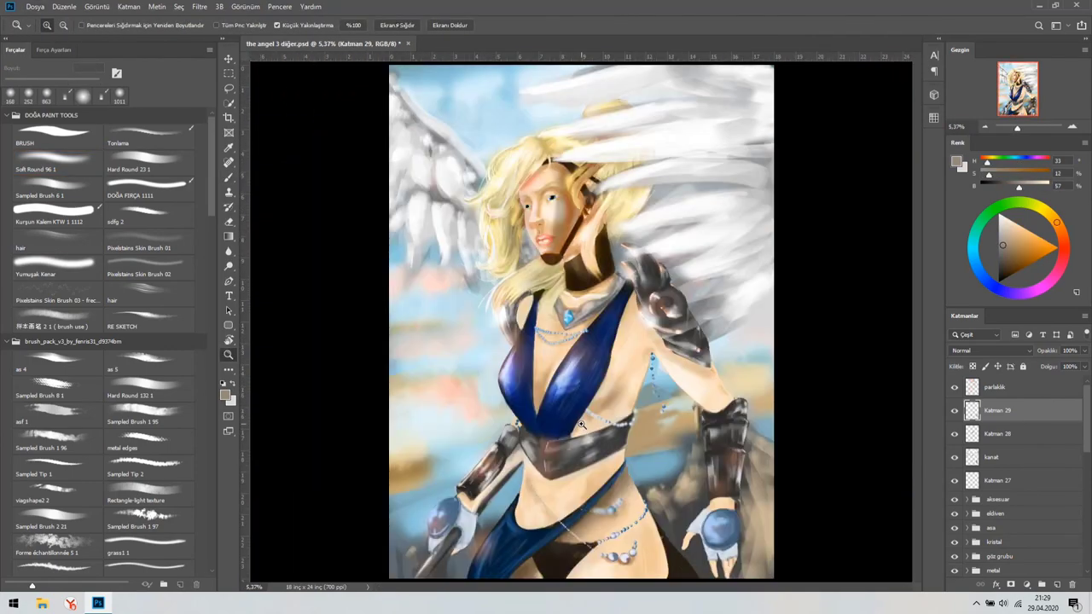
Add a new layer above parlaklık and paint pink and reddish clouds with the 2 1 (brush use) brush at 384 px, lowering opacity to 21%
key("comma")
left_click(60, 326)
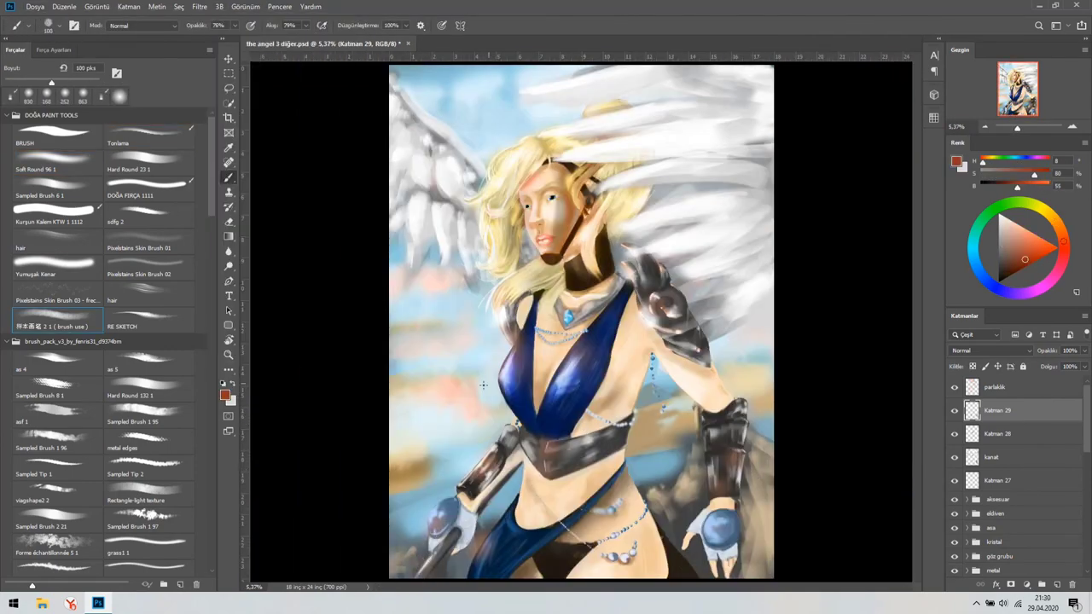
key("ctrl+plus")
key("ctrl+shift+alt+n")
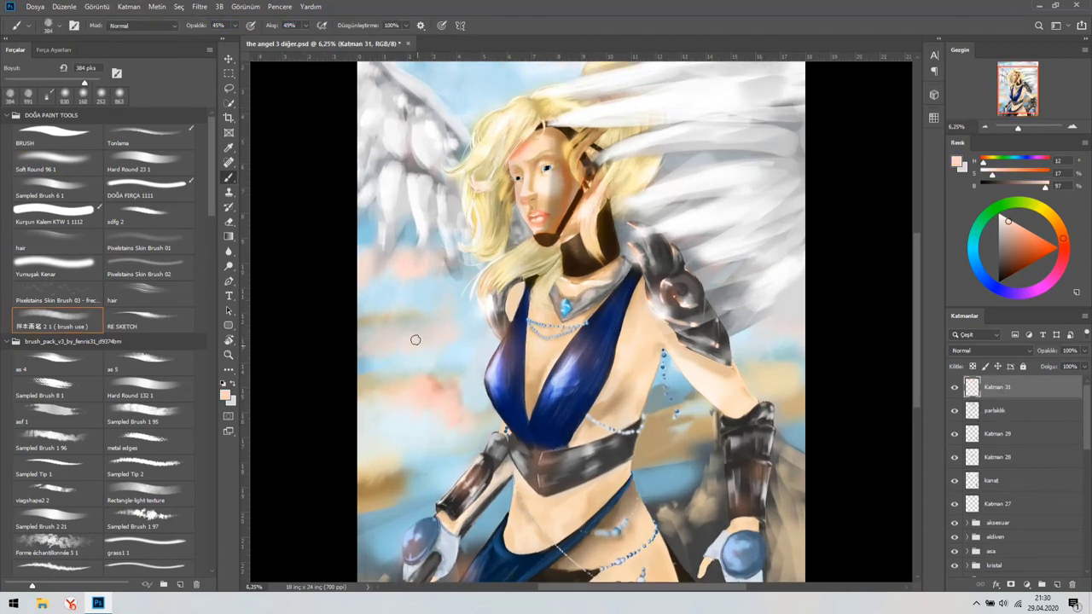
left_click_drag(415, 339, 491, 298)
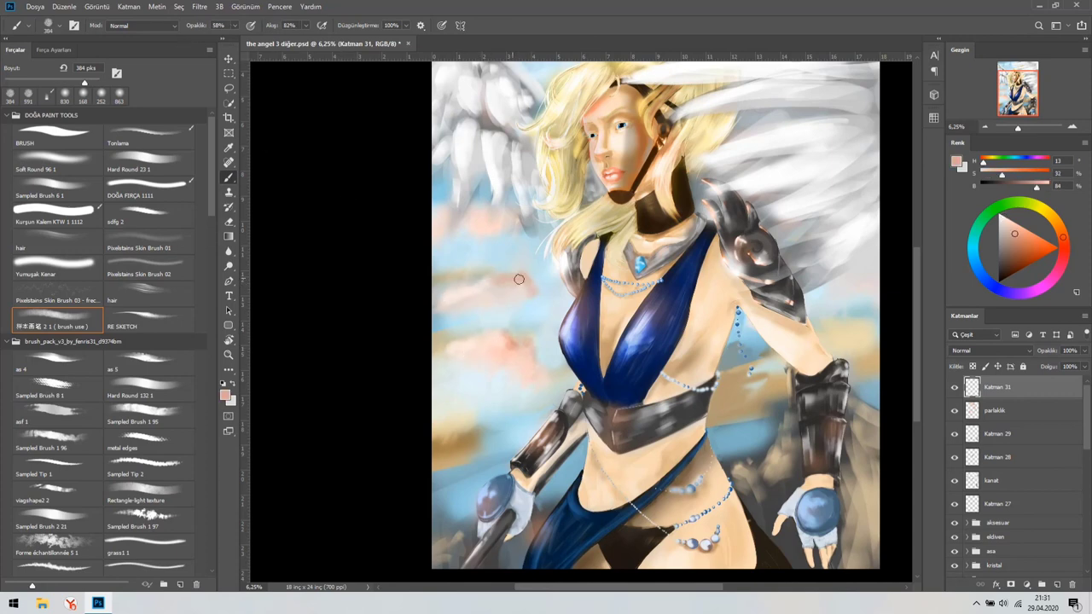
scroll(350, 213, "down", 2, "alt")
key("2")
key("1")
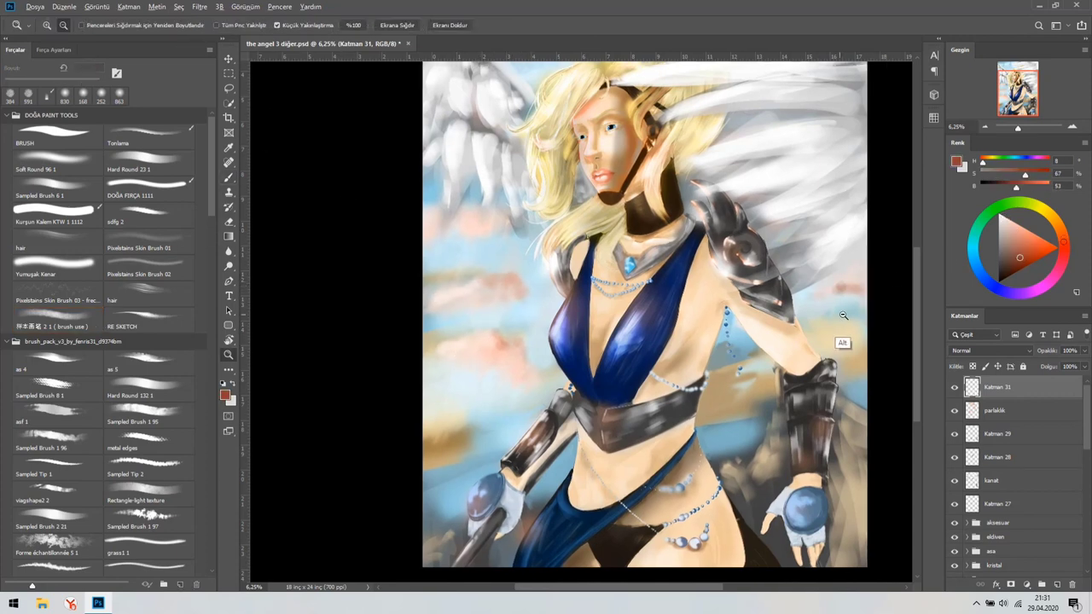
Sample a pale grey from the background and choose the Smoke brush from the brush library
scroll(208, 442, "down", 10)
scroll(212, 447, "down", 1)
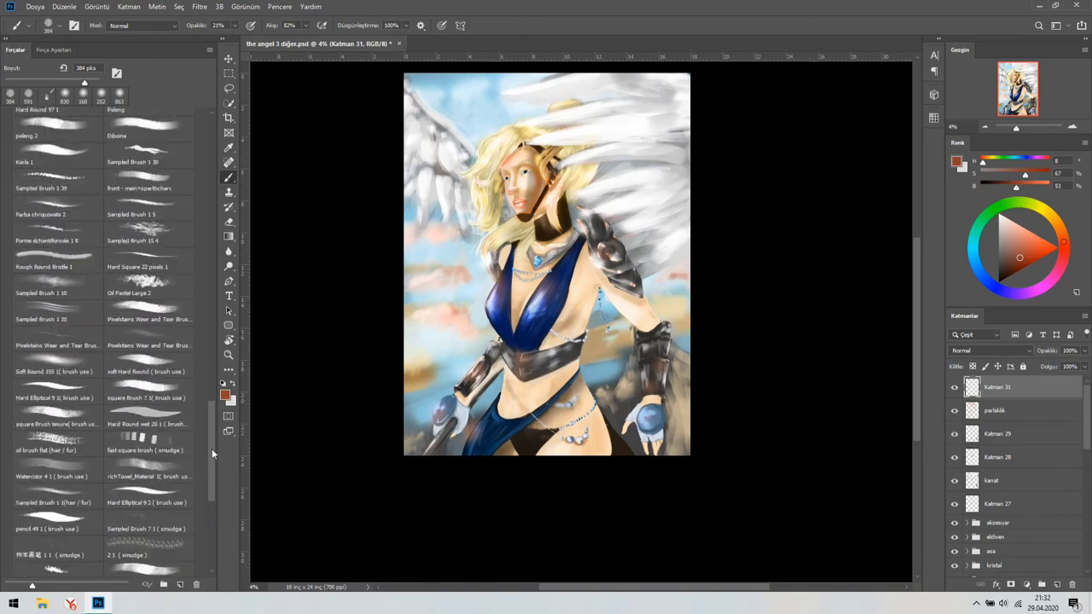
scroll(663, 316, "up", 1, "alt")
left_click(665, 341, "alt")
scroll(209, 345, "up", 8)
scroll(209, 345, "up", 2)
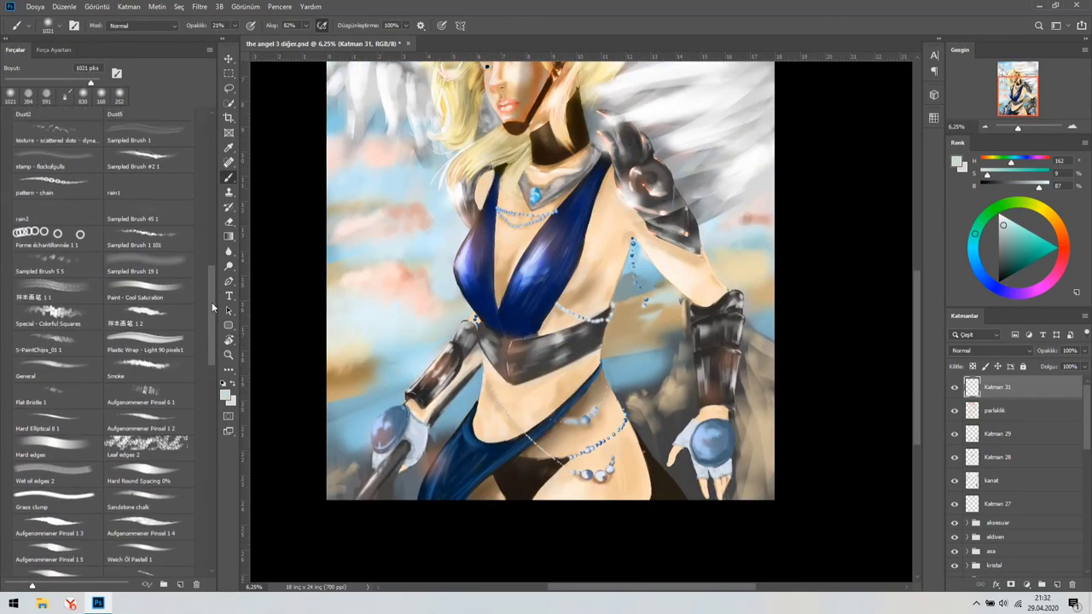
left_click(147, 397)
scroll(417, 269, "down", 2, "alt")
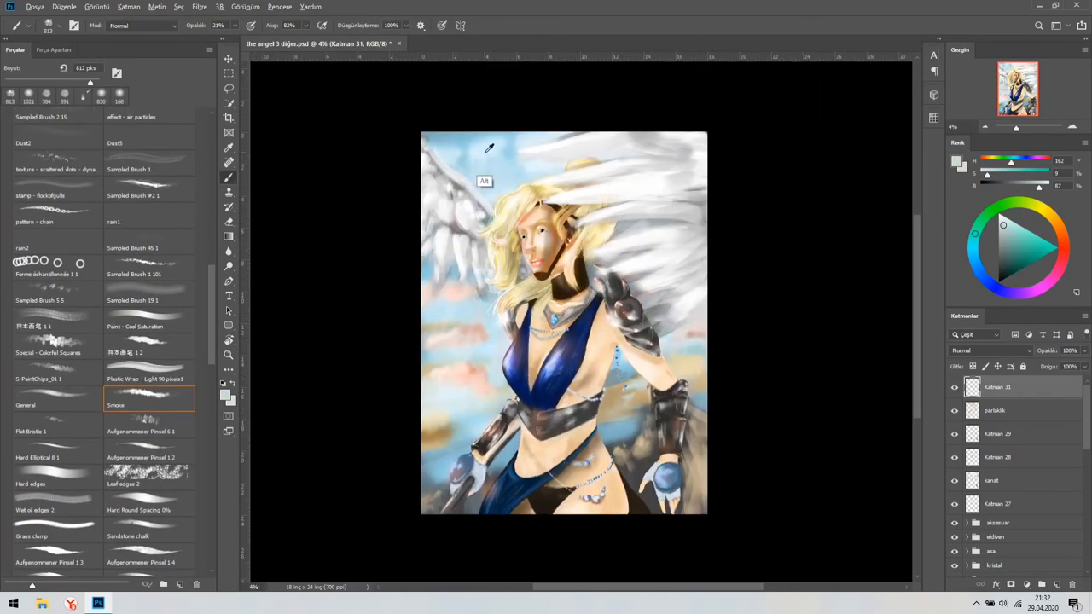
Define the iris edge nearest the nose with sampled dark blue on the farther eye, using Tonlama at 15 px
key("z")
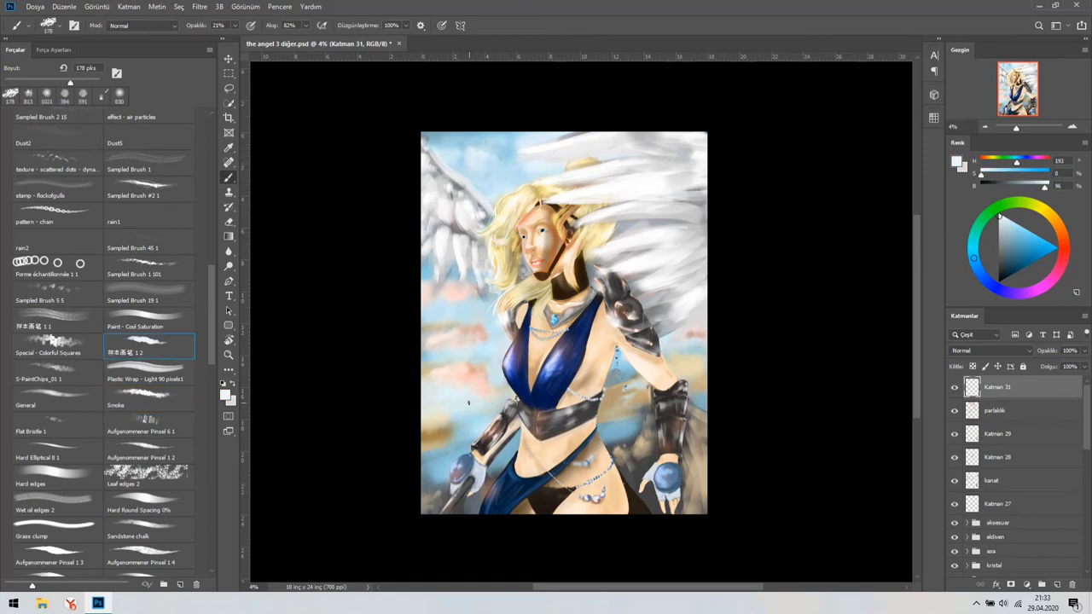
left_click_drag(530, 229, 544, 248)
scroll(544, 248, "down", 3, "alt")
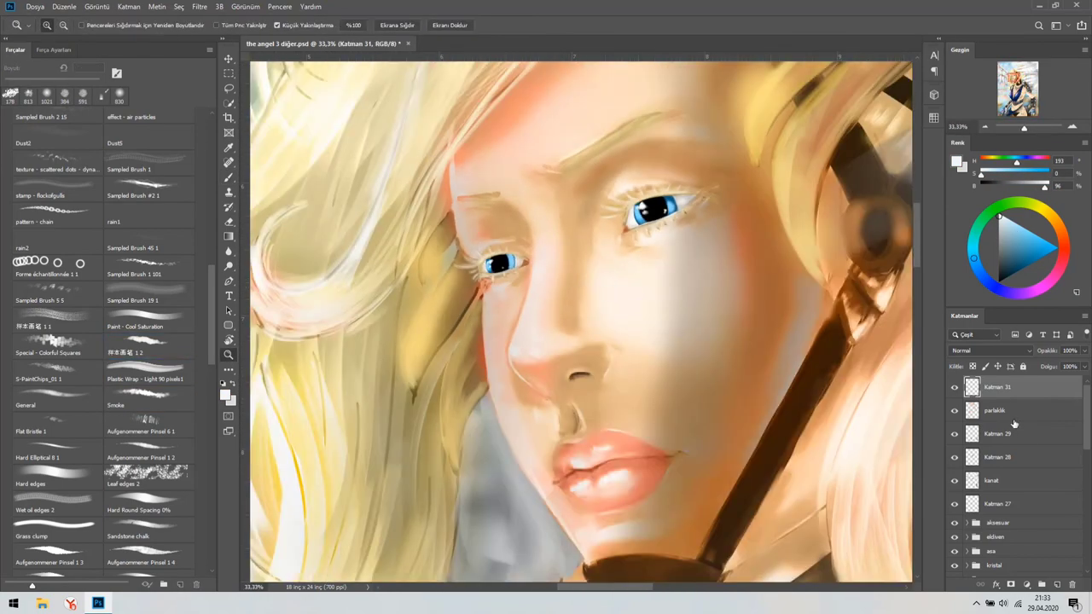
key("b")
scroll(512, 252, "up", 4, "alt")
left_click(513, 253, "alt")
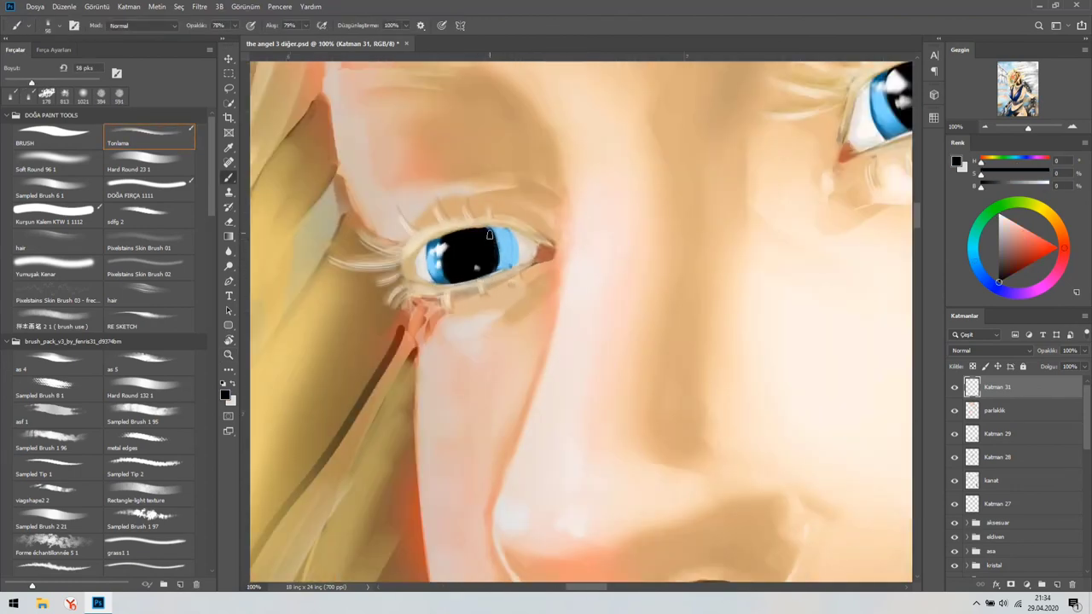
left_click(515, 230, "alt")
scroll(517, 265, "up", 3, "alt")
key("bracketright")
key("bracketright")
key("bracketright")
key("bracketright")
key("bracketright")
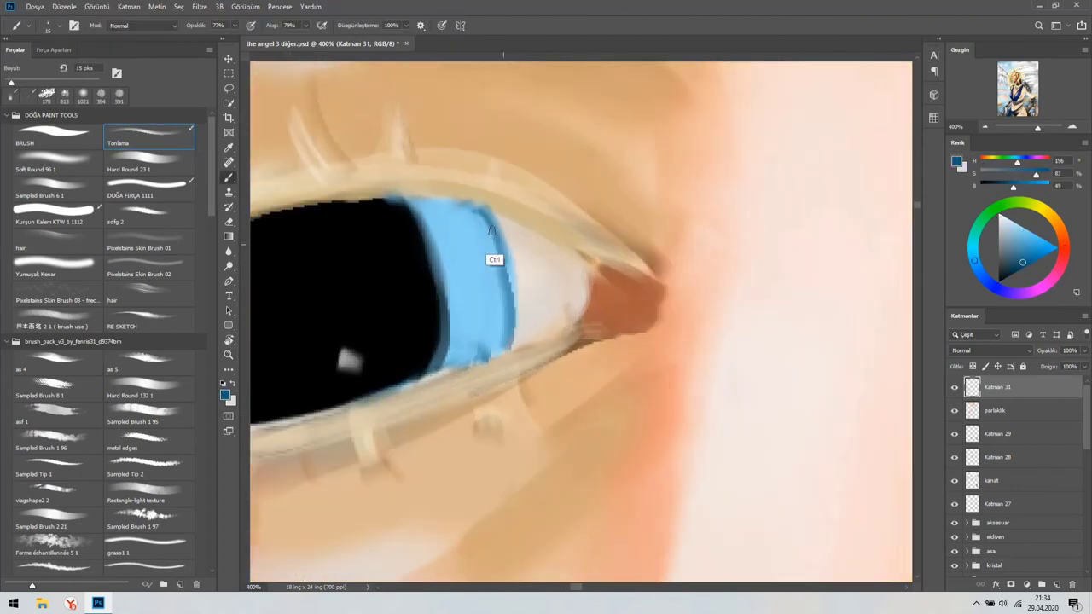
left_click_drag(508, 205, 496, 359)
scroll(504, 244, "down", 1, "alt")
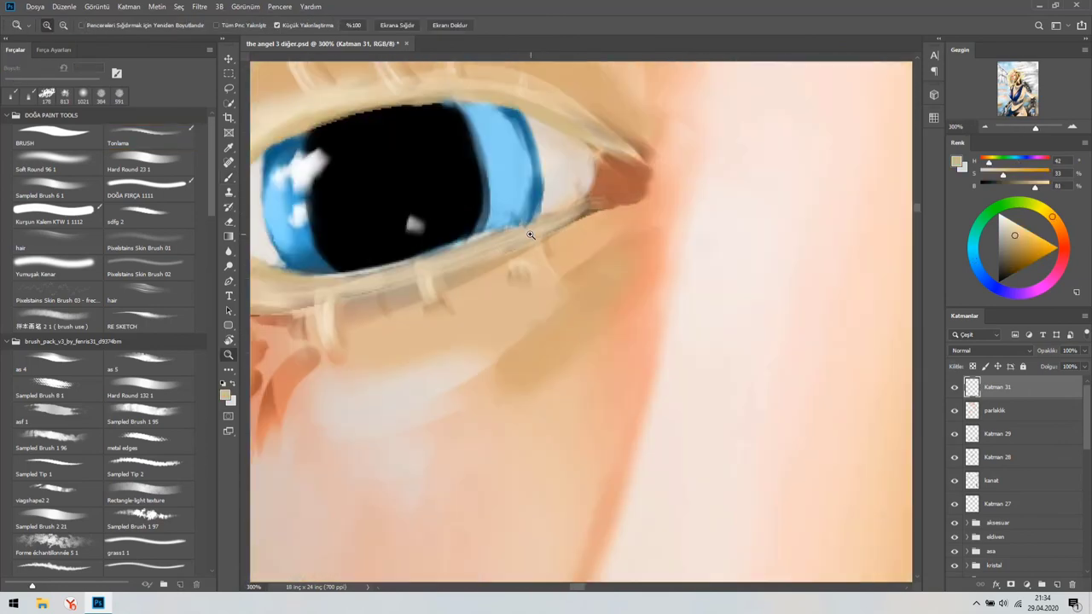
left_click(522, 103, "alt")
key("ctrl+0")
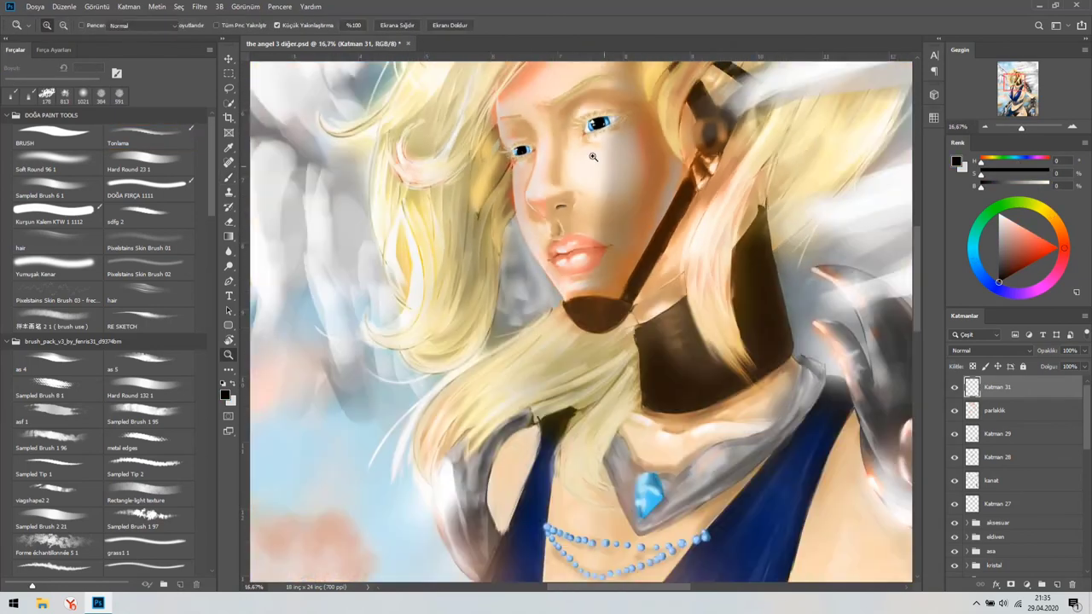
Add sampled tan rock texture in both lower corners of the background with the as 5 brush at about 1537 and 562 px
left_click_drag(212, 171, 214, 232)
scroll(217, 234, "up", 3)
left_click(150, 154)
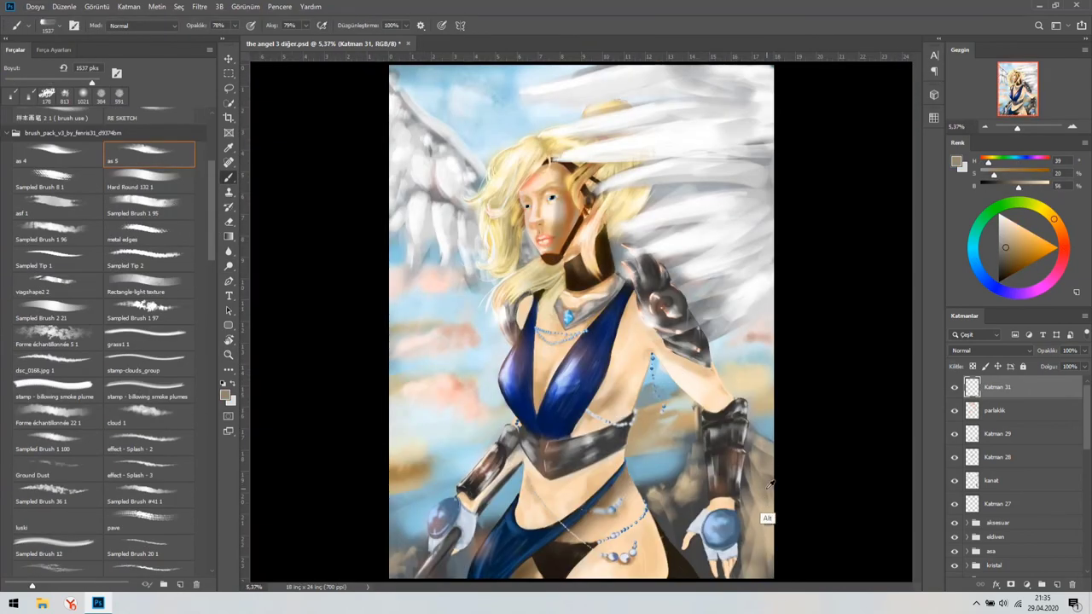
mouse_move(763, 517)
left_mouse_down()
mouse_move(751, 519)
mouse_move(751, 546)
left_mouse_up()
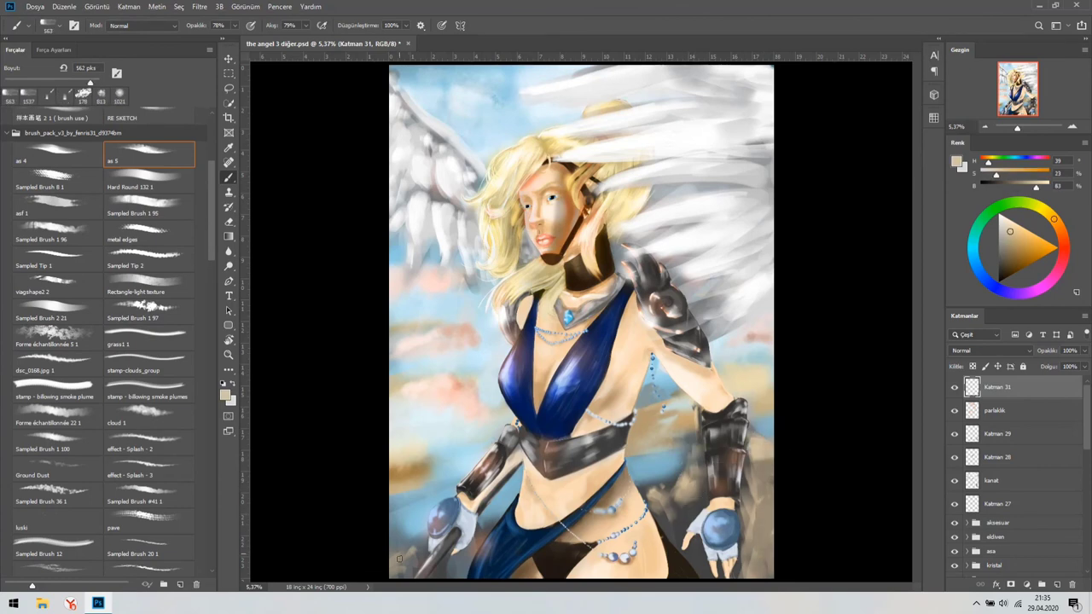
left_click_drag(401, 546, 460, 578)
key("z")
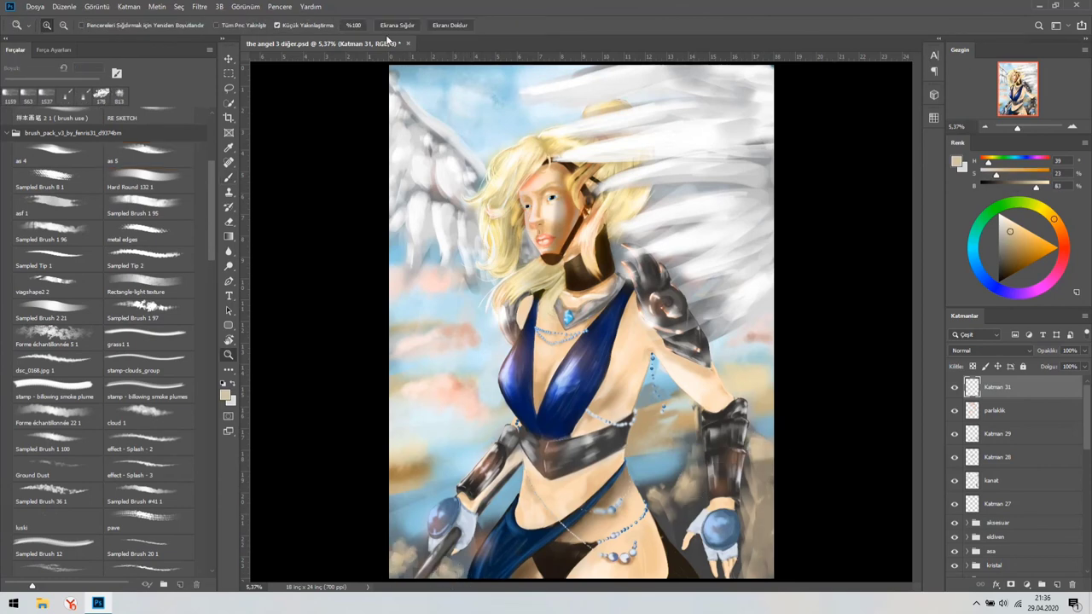
Touch up the blue top above the belt with sampled dark blue and save the painting
left_click(563, 375)
key("b")
left_click(149, 128)
key("r")
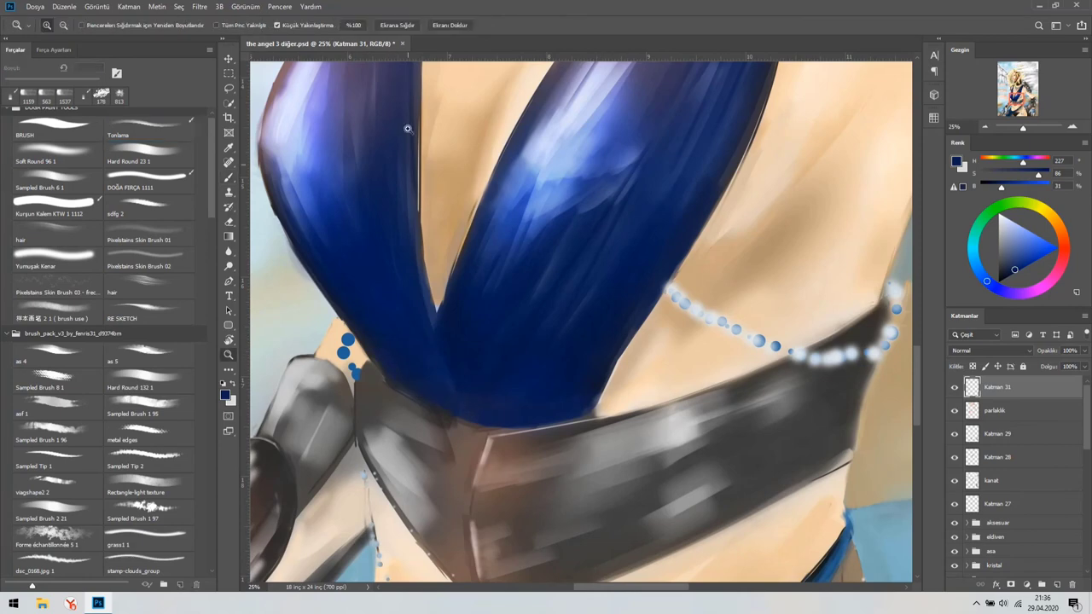
key("ctrl+0")
key("ctrl+s")
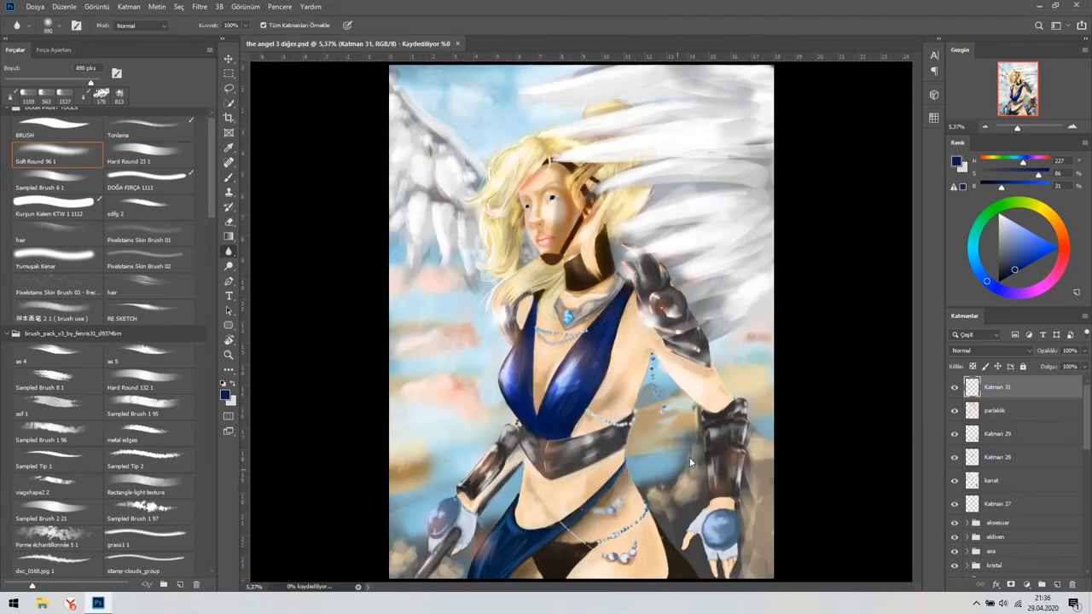
Sample pale grey from the hip chain and reduce the Soft Round 96 1 brush below 96 px for its small beads
scroll(635, 358, "up", 2)
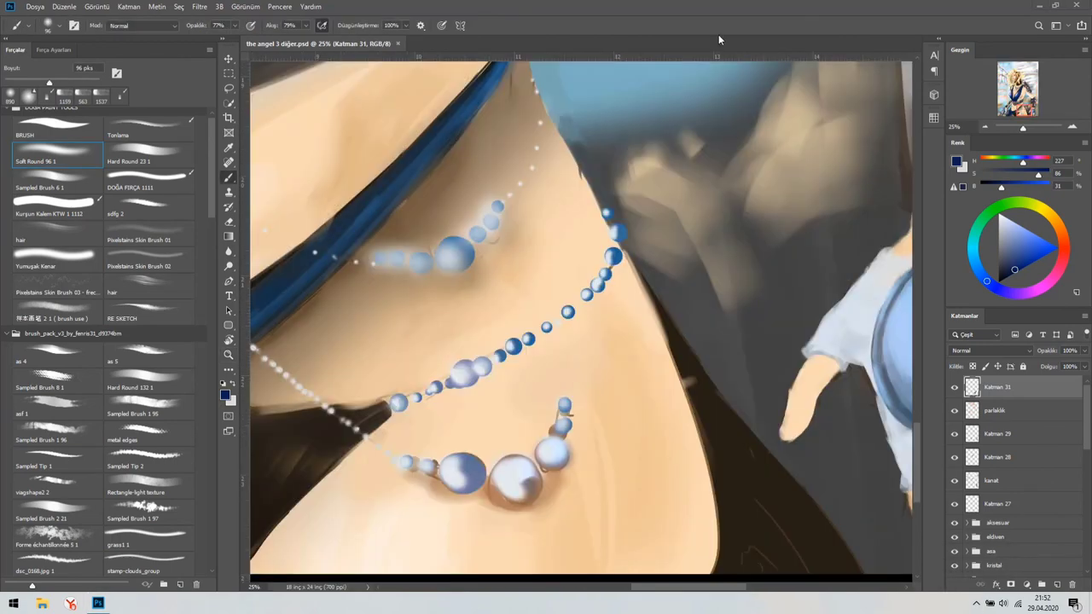
left_click(344, 441, "alt")
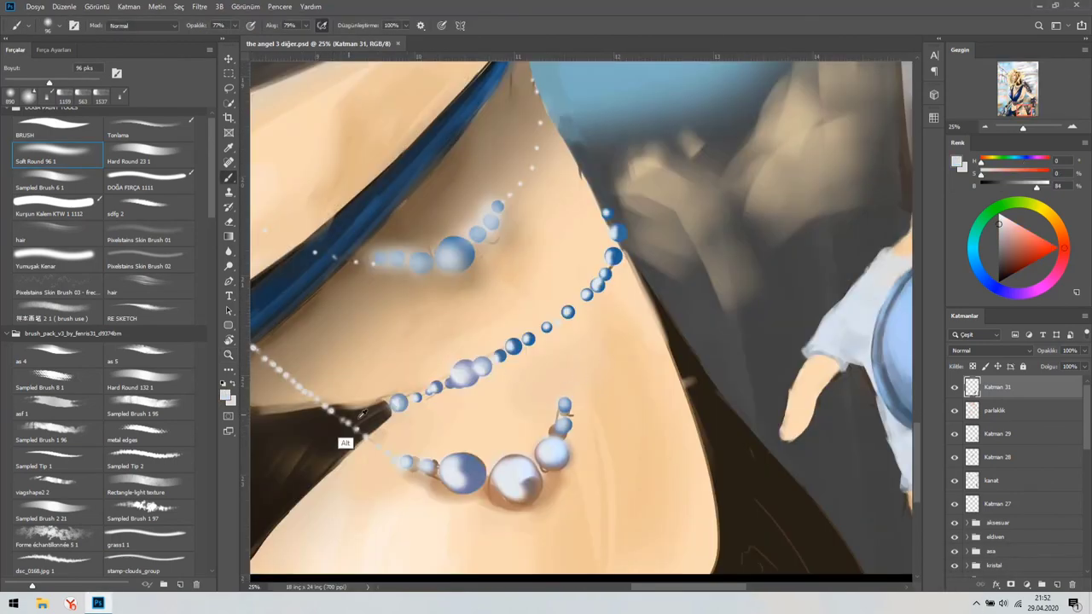
key("bracketleft")
key("bracketleft")
key("bracketleft")
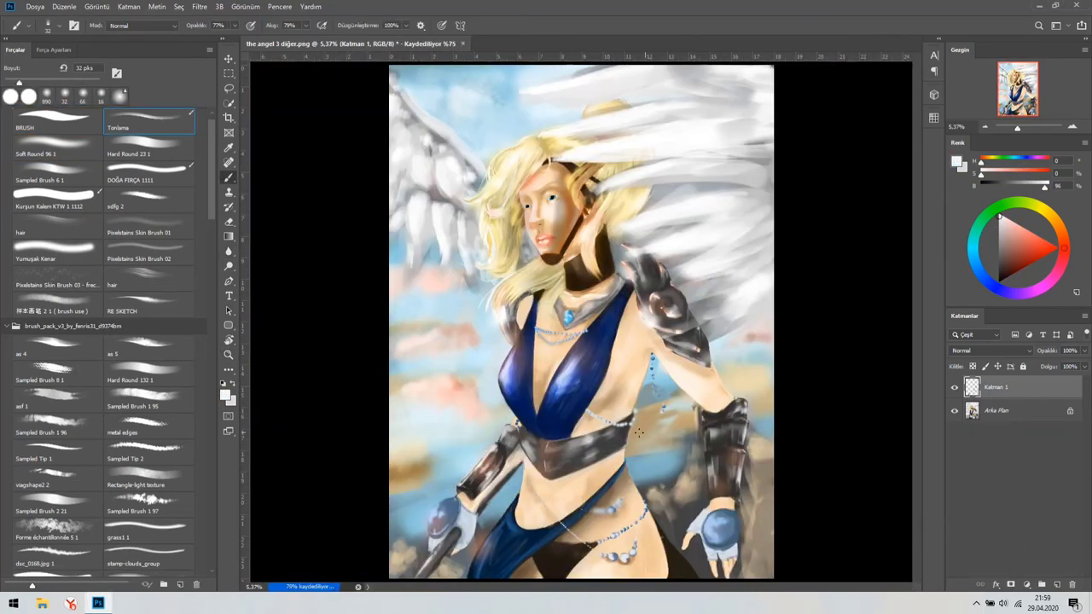
Sign the artwork in off-white along the forearm armour's edge with the BRUSH preset at 6 px
mouse_move(597, 256)
left_mouse_down()
mouse_move(651, 188)
mouse_move(602, 158)
left_mouse_up()
key("b")
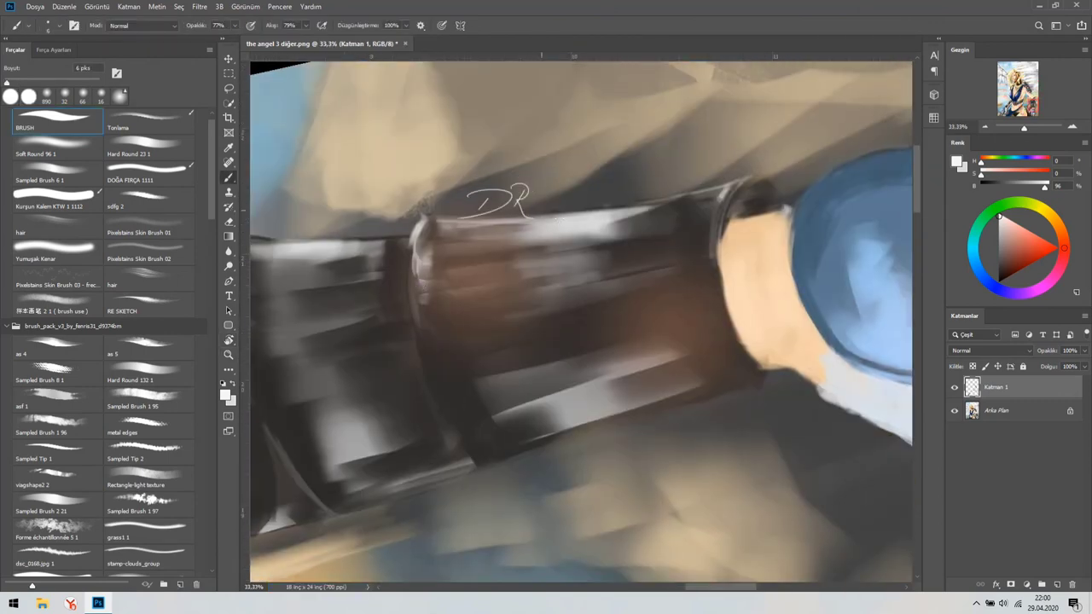
key("ctrl")
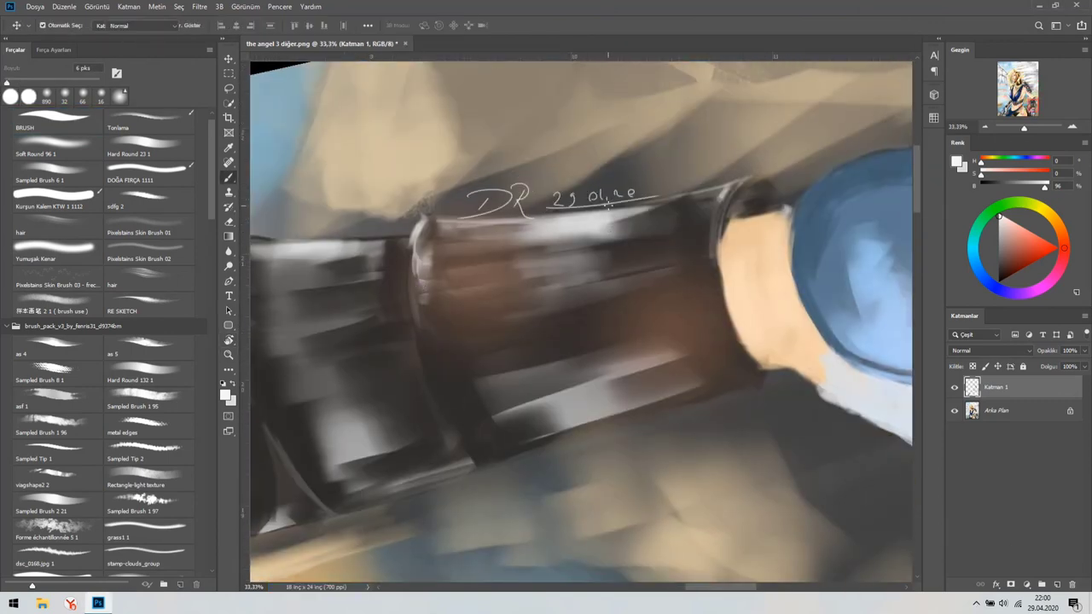
Save the signed painting under the file name "the angel 3 diğer" in the Yeni klasör folder
key("ctrl+0")
key("ctrl+shift+s")
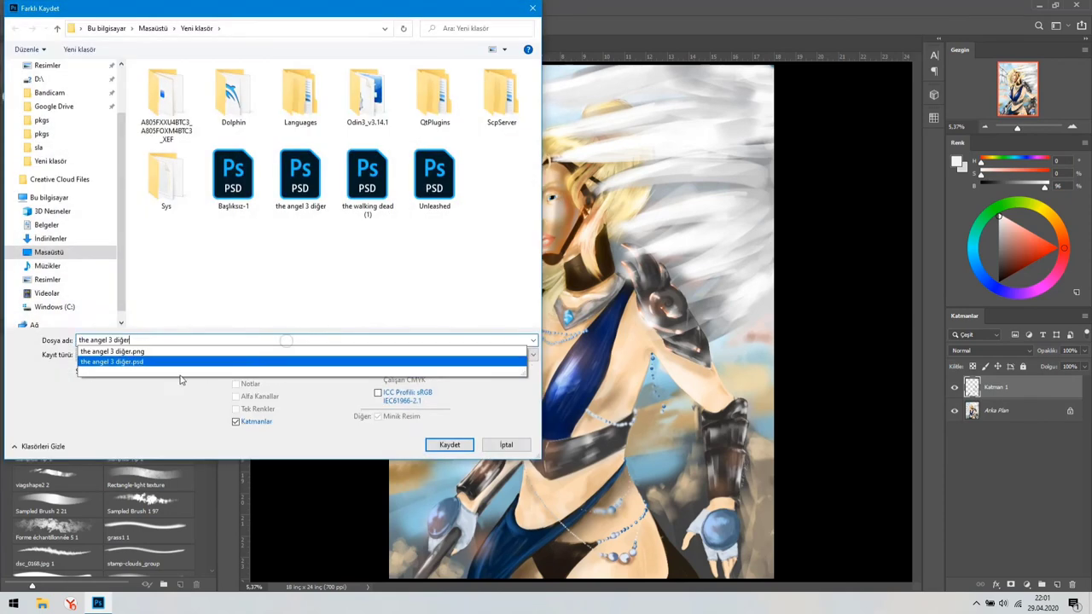
key("Return")
key("Return")
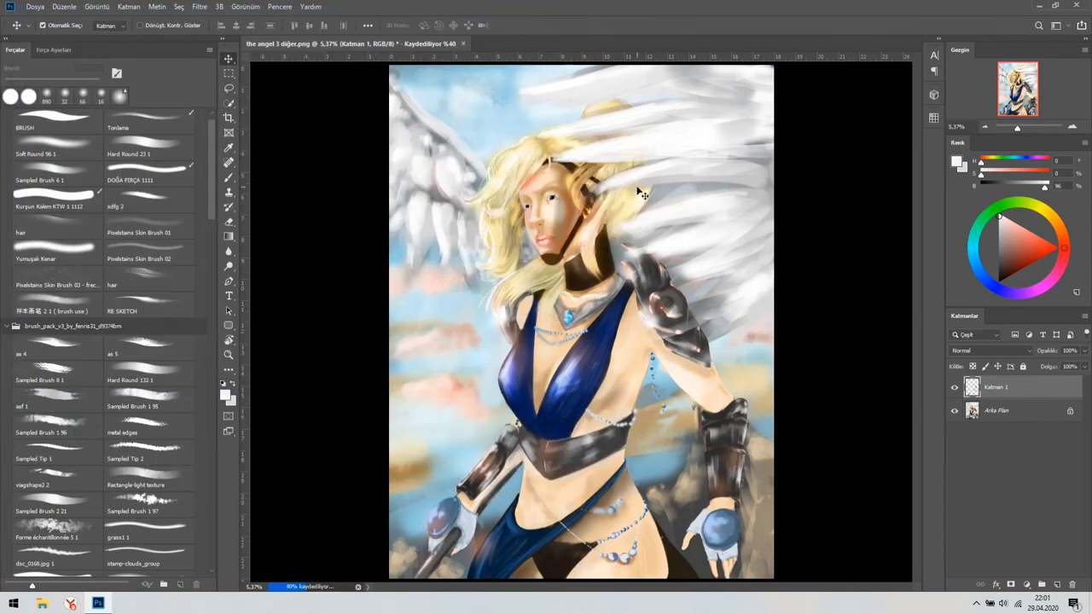